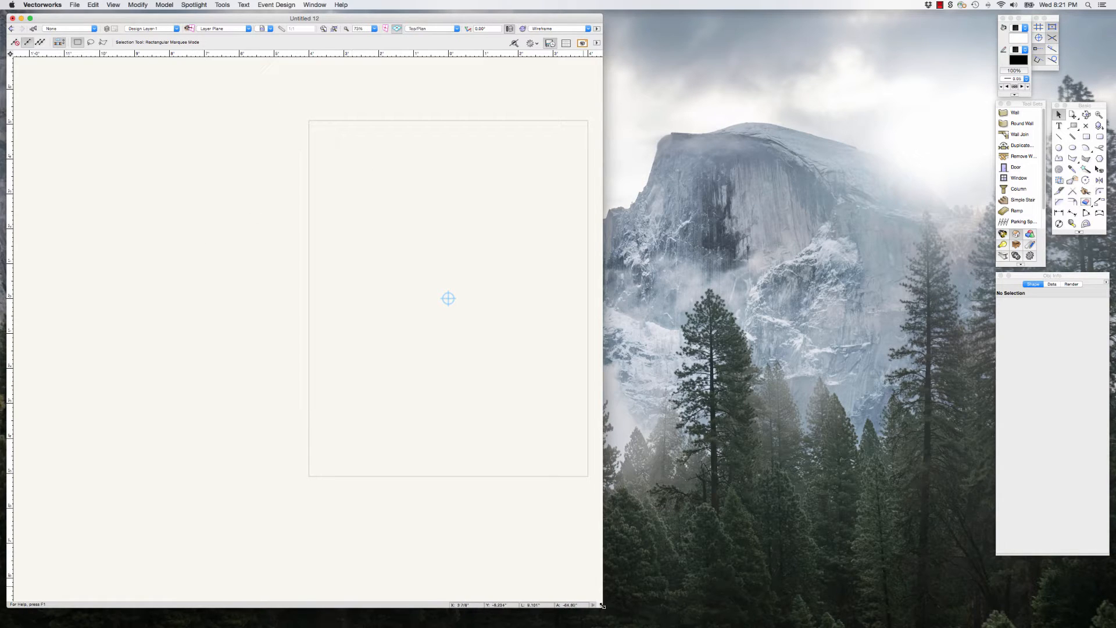
Step: Widen the drawing window and choose Orthogonal as the projection used when changing from Top/Plan to a 3D view in the preferences
left_click_drag(602, 605, 975, 610)
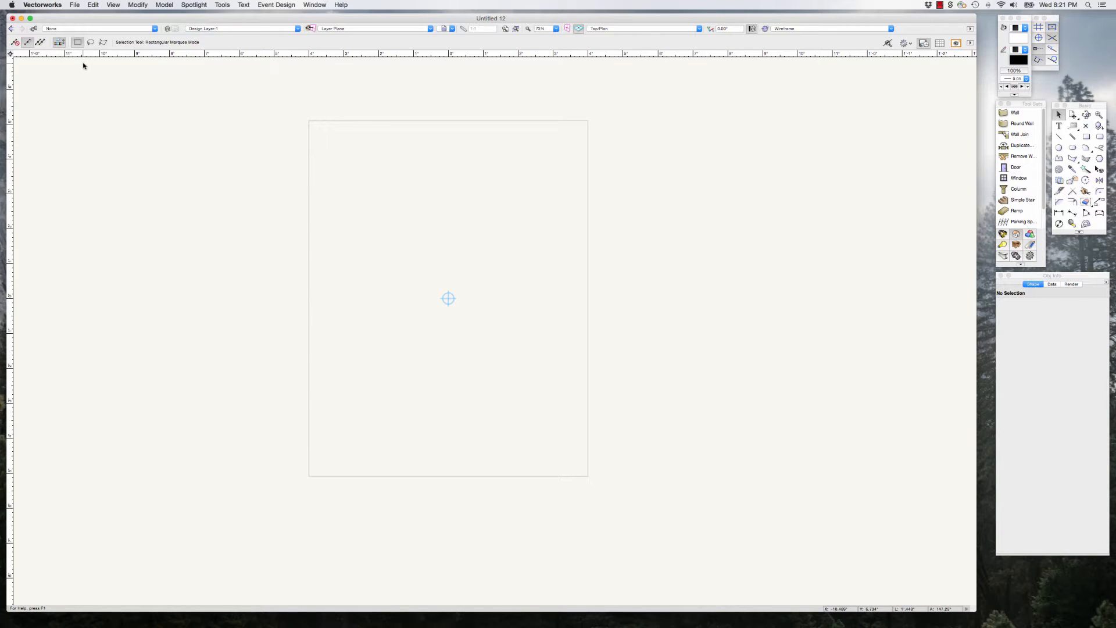
left_click(51, 5)
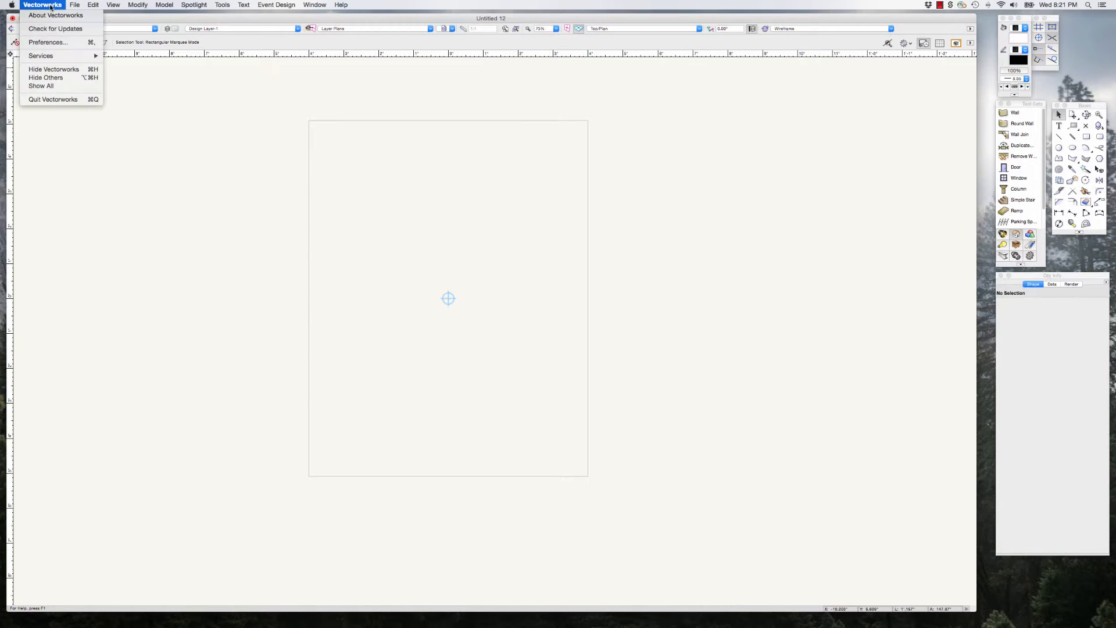
left_click(58, 42)
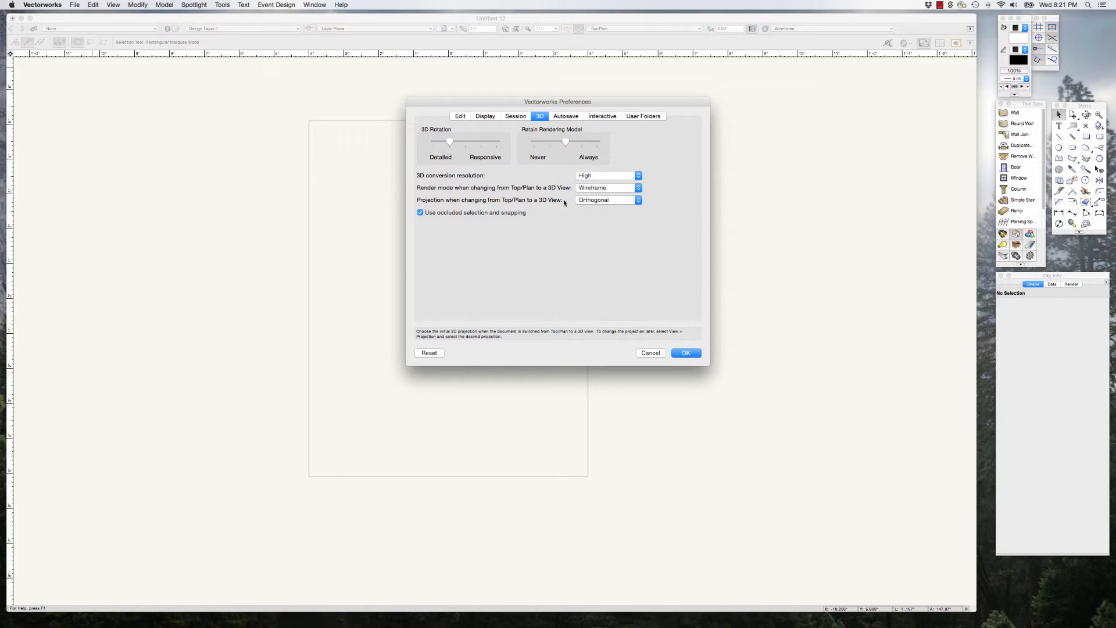
left_click(624, 202)
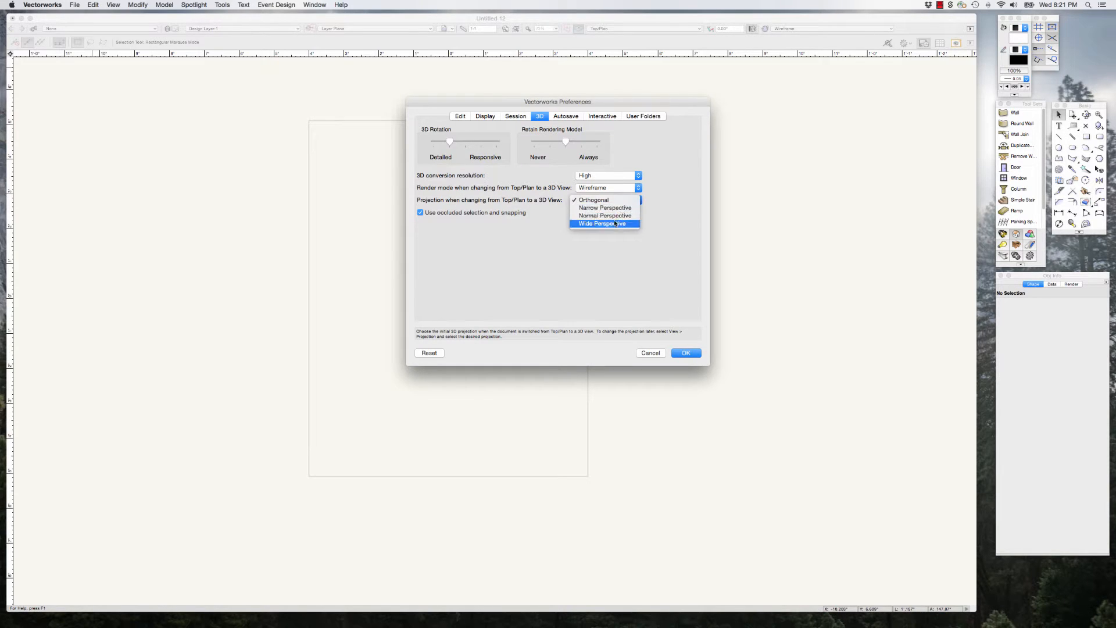
left_click(606, 200)
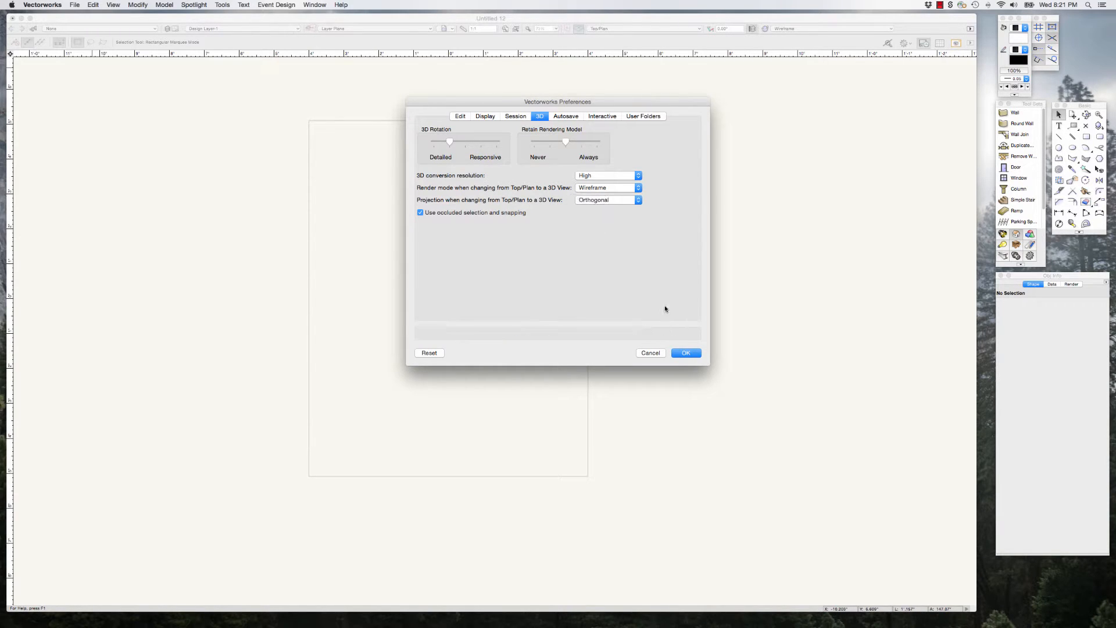
left_click(687, 353)
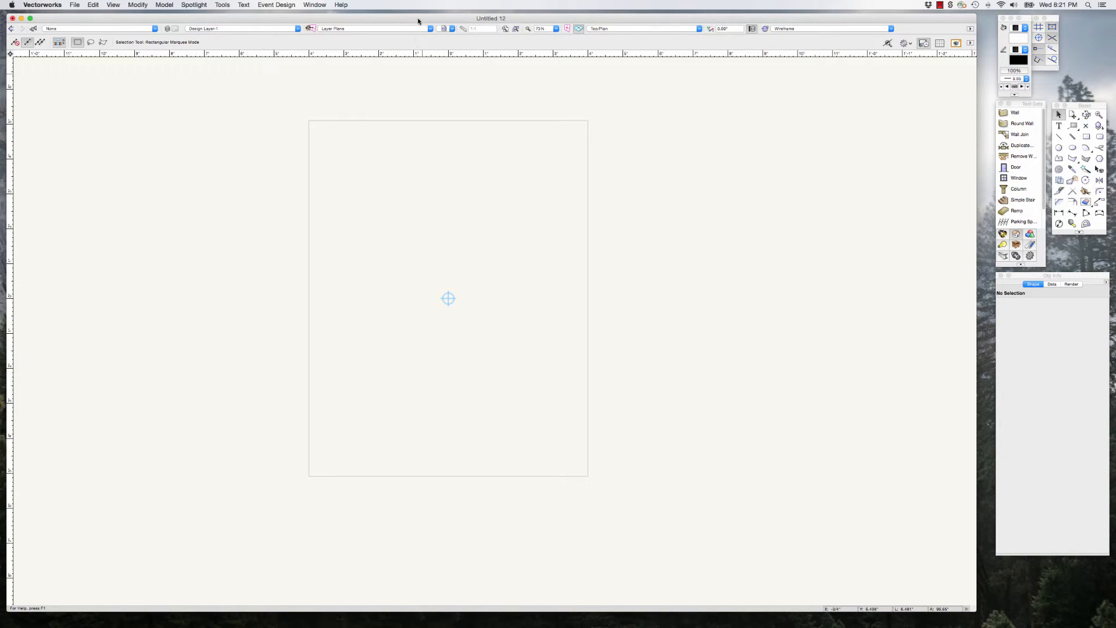
Step: Set the active design layer's scale to the imperial 1/2" option
left_click_drag(418, 20, 420, 21)
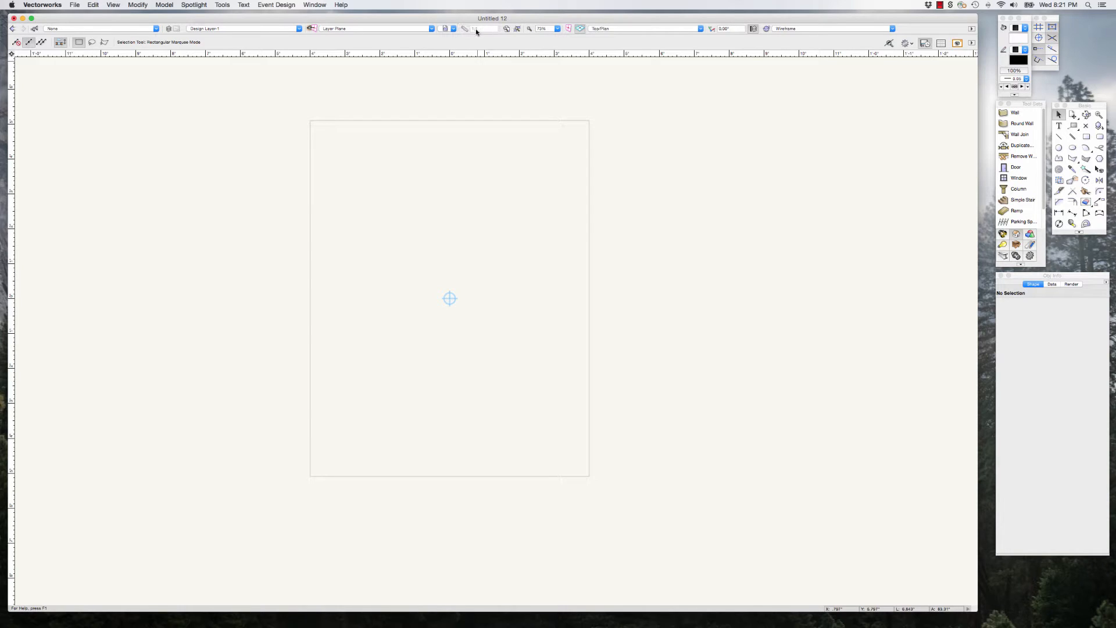
left_click(972, 29)
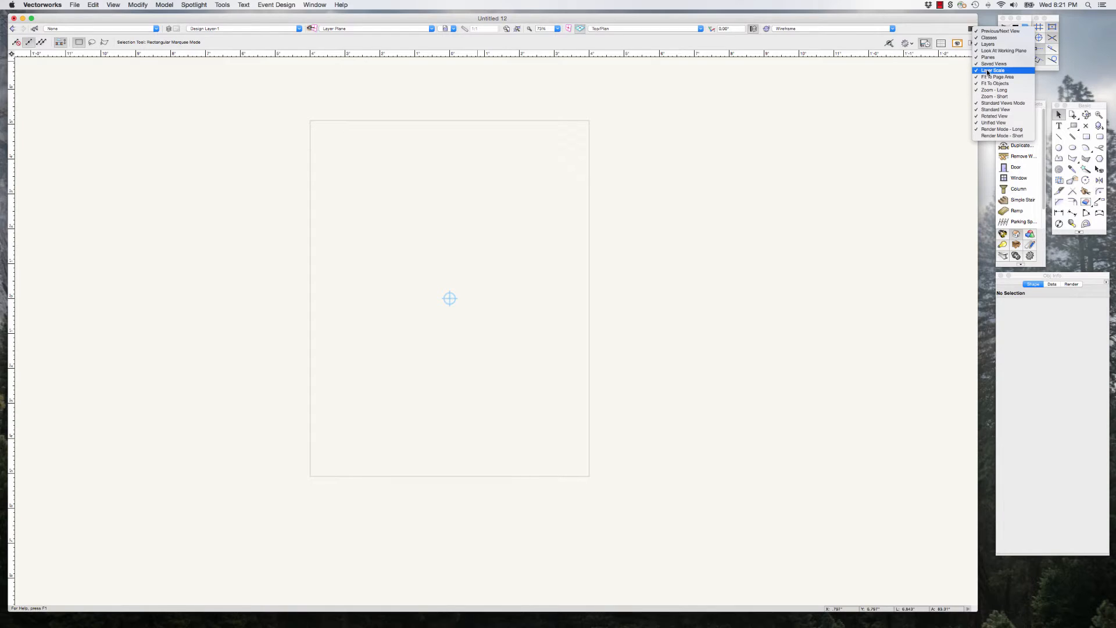
left_click(885, 20)
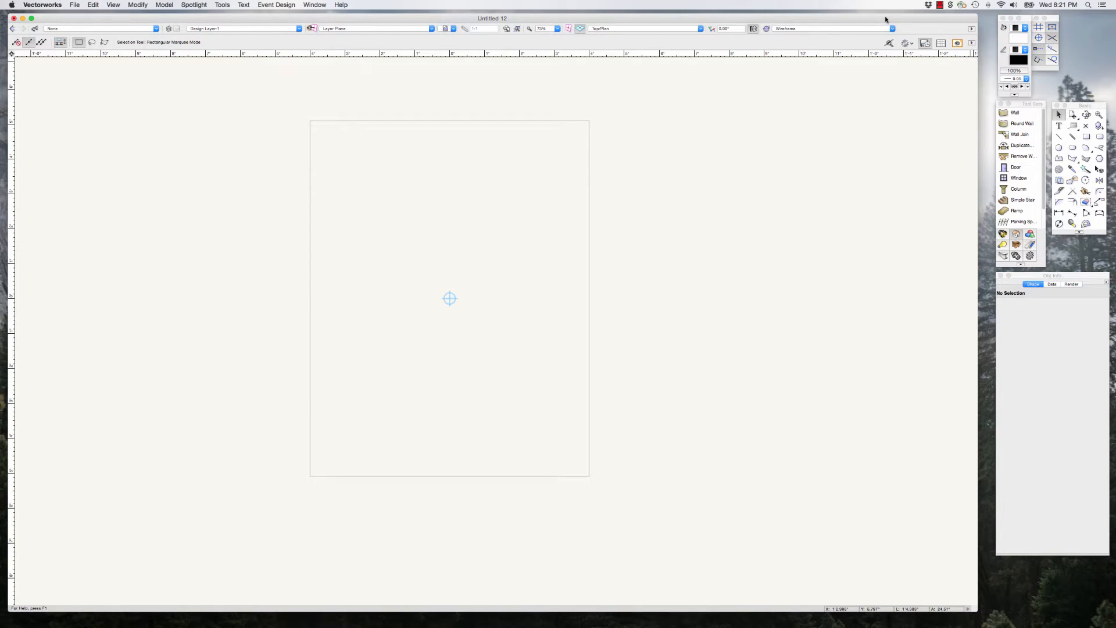
left_click(465, 28)
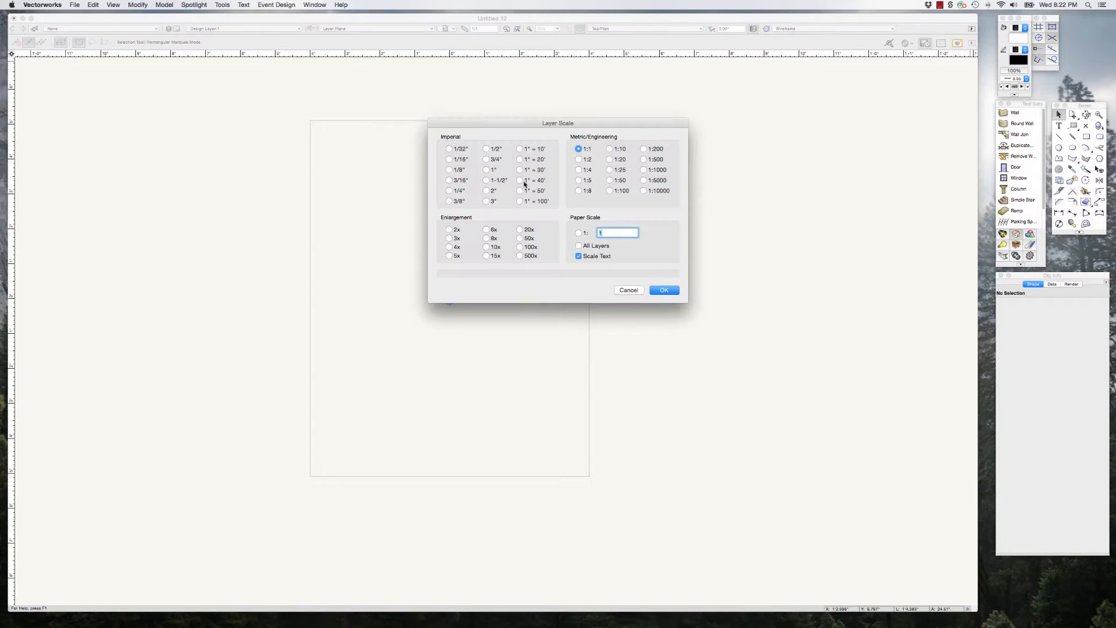
left_click(488, 149)
left_click(664, 290)
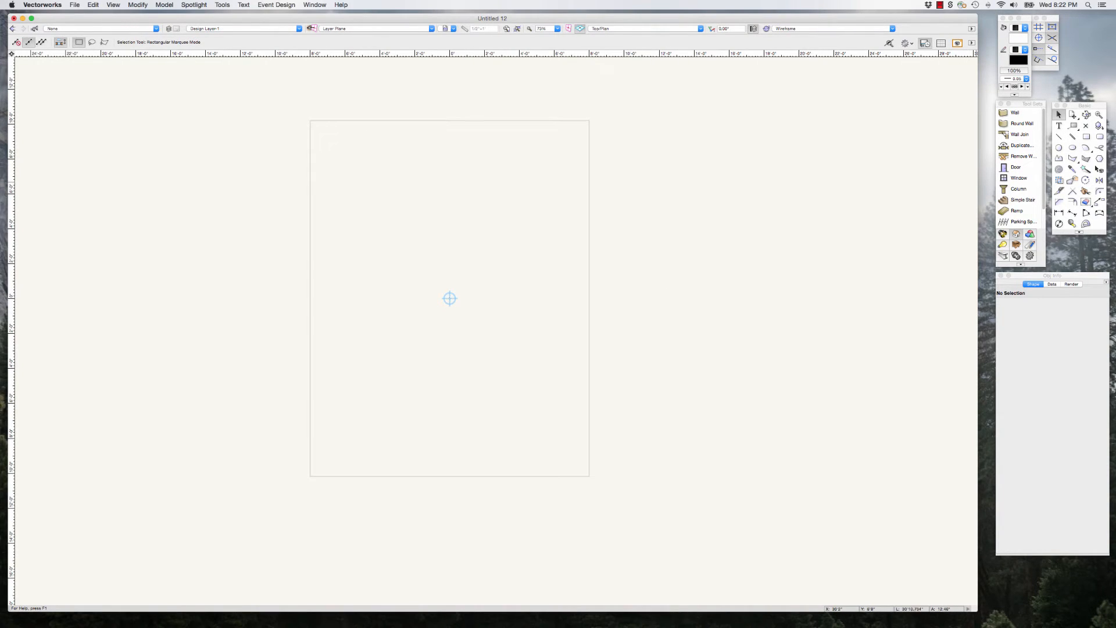
Step: Check Design Layer-1's scale through its layer settings in the Navigation palette, and close everything without making changes
mouse_move(1115, 93)
left_mouse_down()
mouse_move(810, 96)
mouse_move(598, 115)
left_mouse_up()
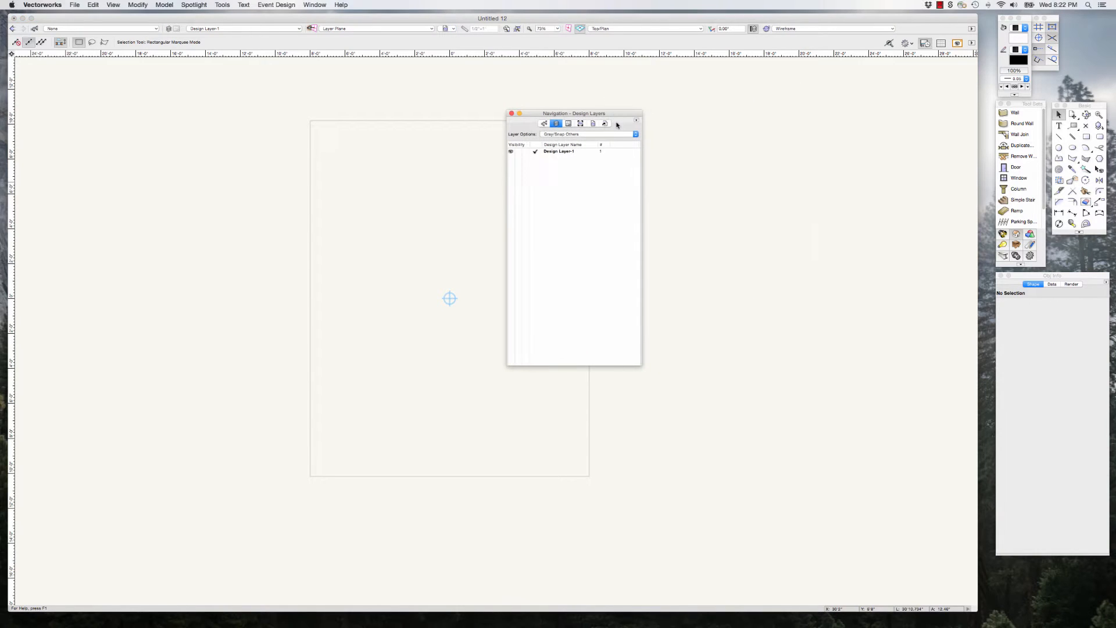
left_click(557, 152)
left_click(637, 120)
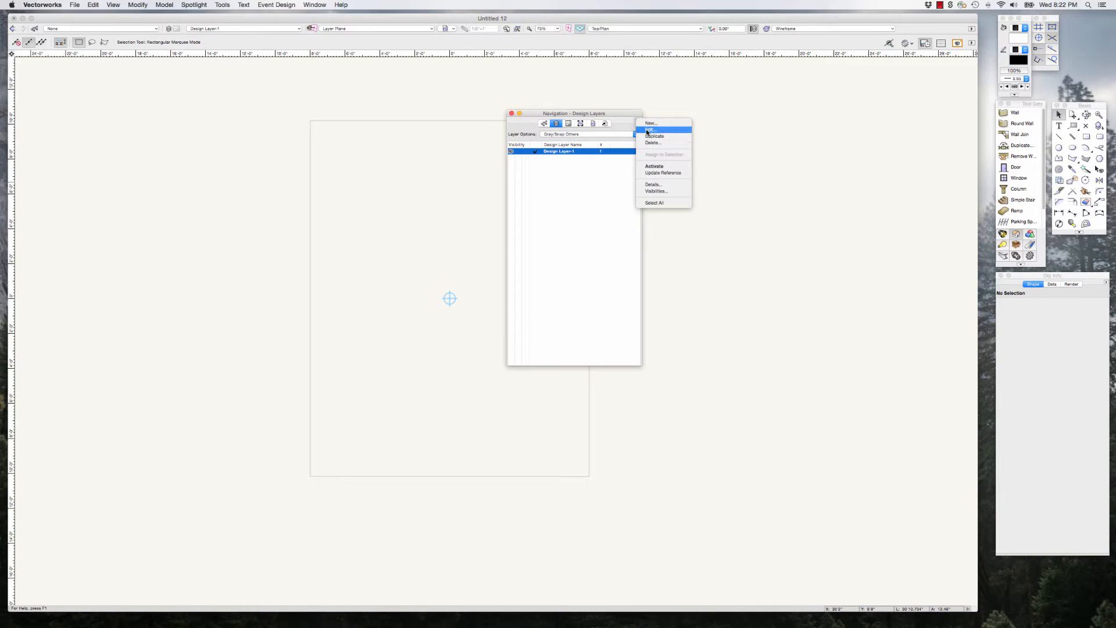
left_click(648, 130)
left_click(648, 140)
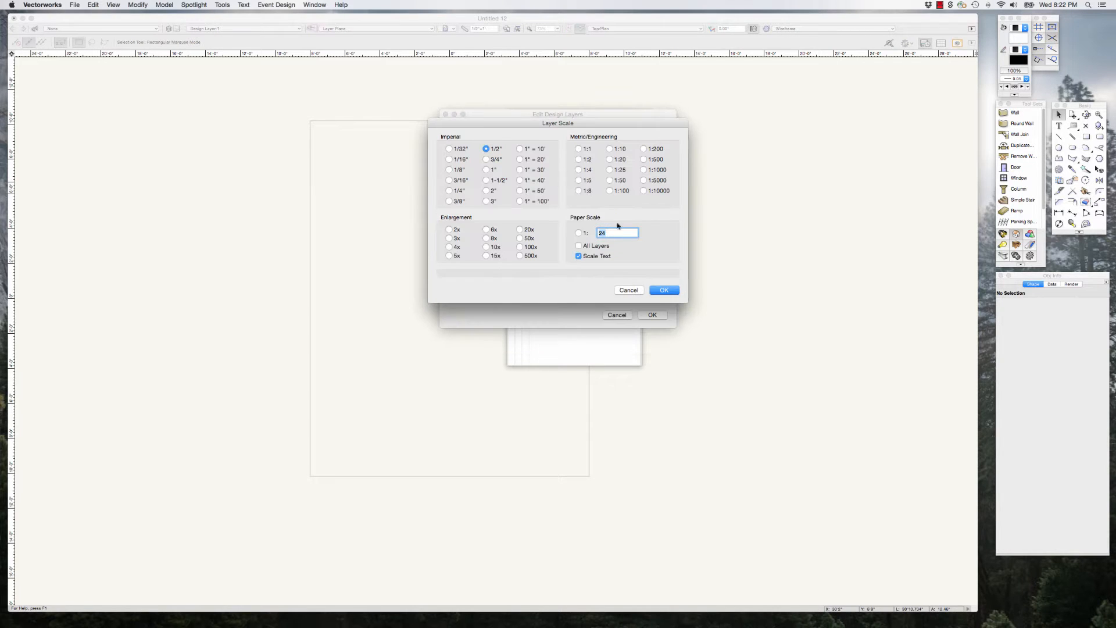
left_click(633, 291)
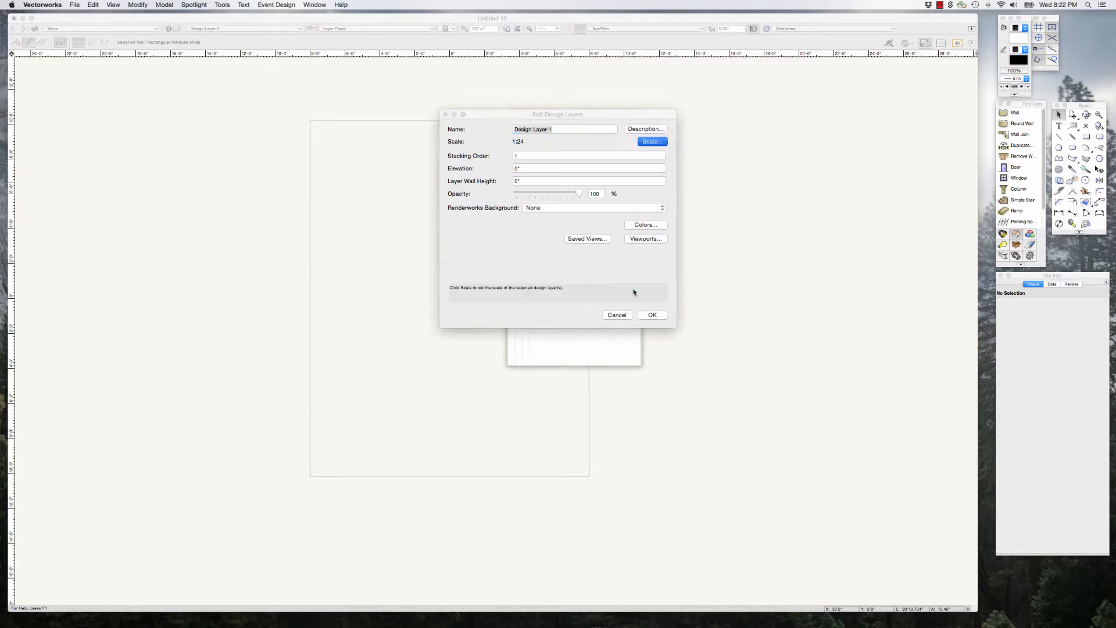
left_click(617, 314)
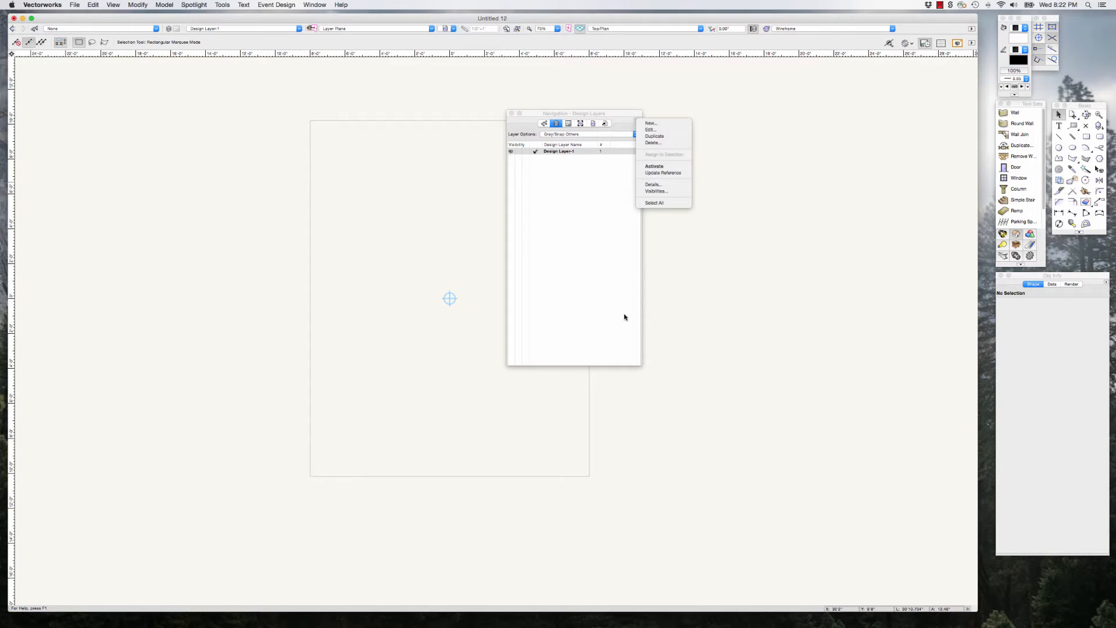
left_click(615, 114)
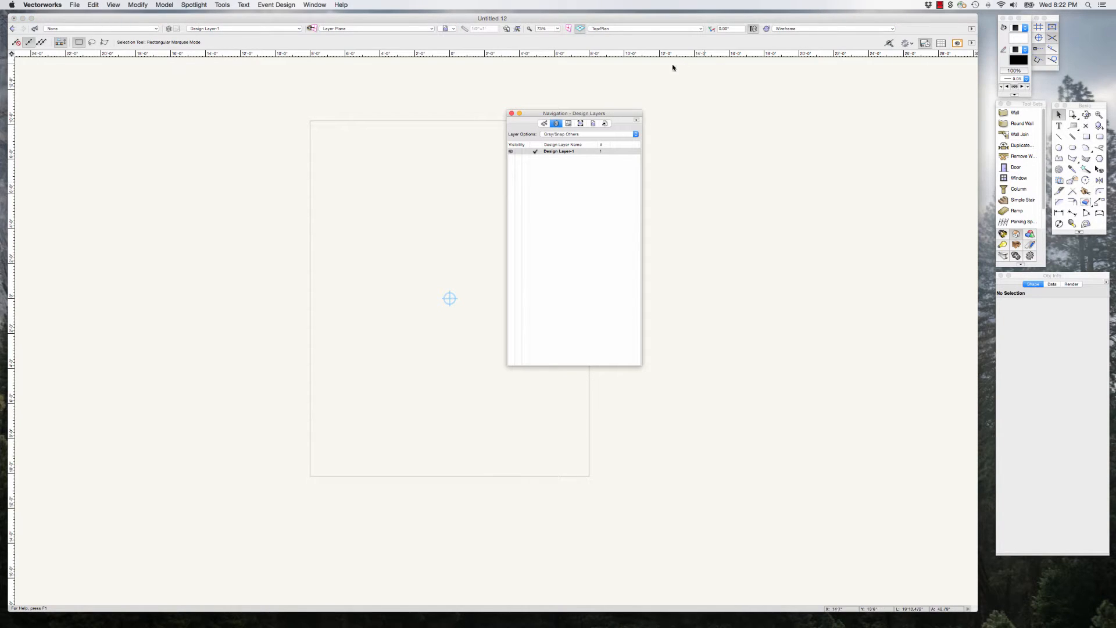
left_click_drag(625, 114, 1115, 98)
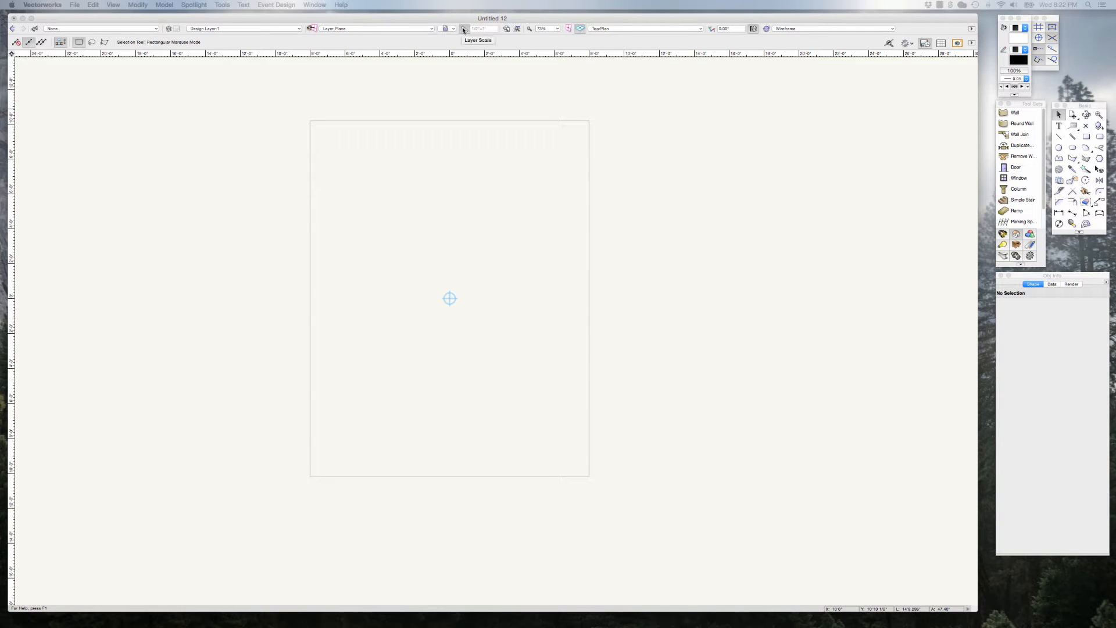
left_click(870, 19)
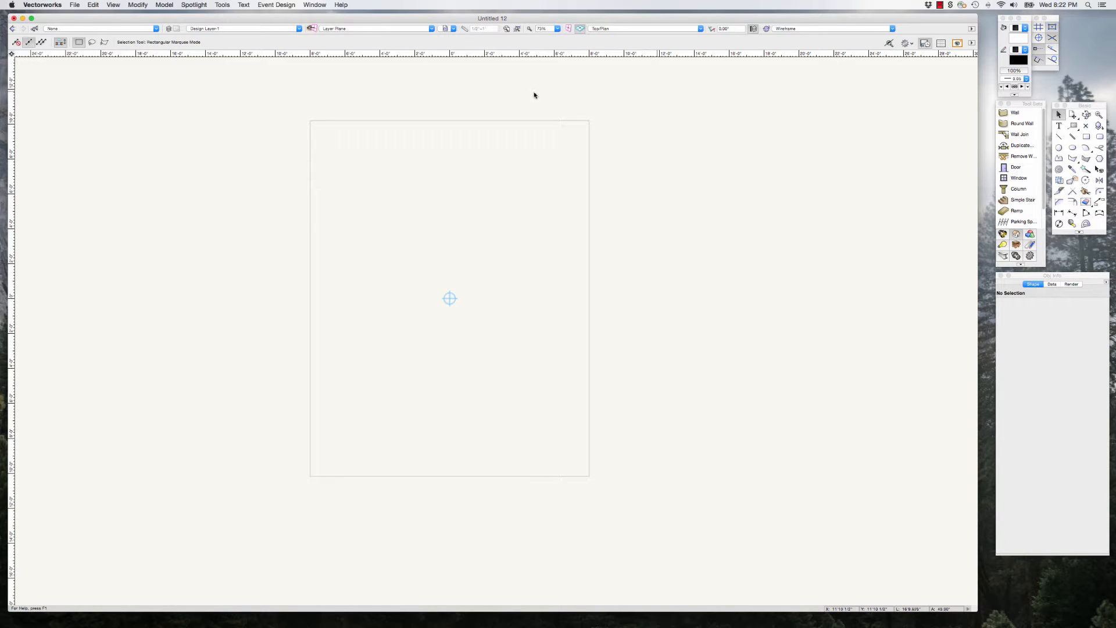
Step: Open the drawing "UCF Mainstage Groundplan & Section" from the Desktop
left_click_drag(412, 21, 414, 20)
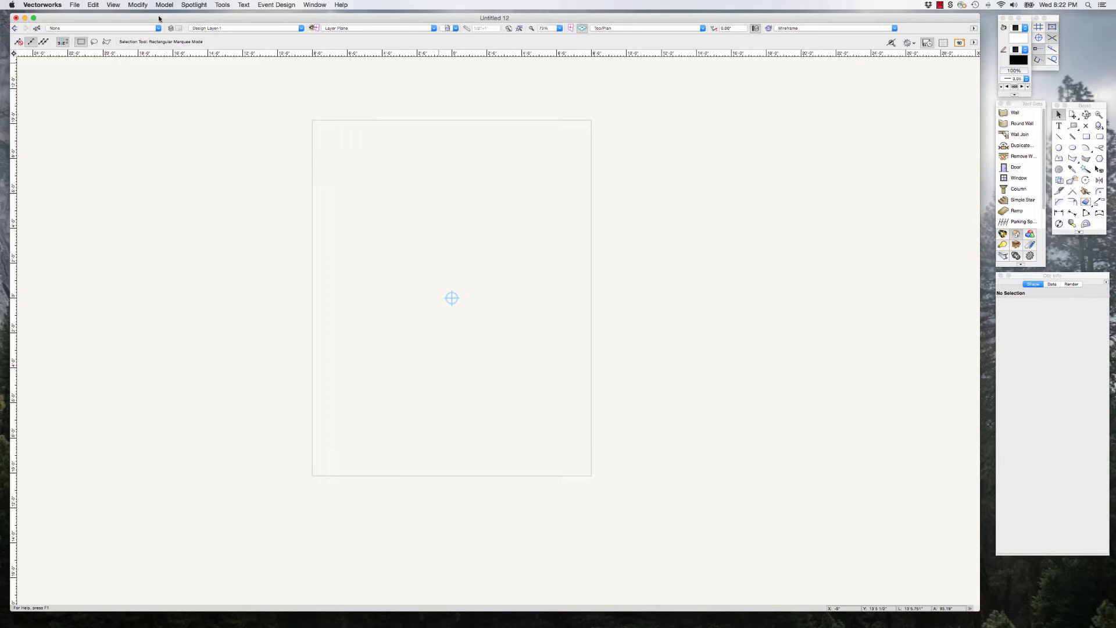
left_click(76, 5)
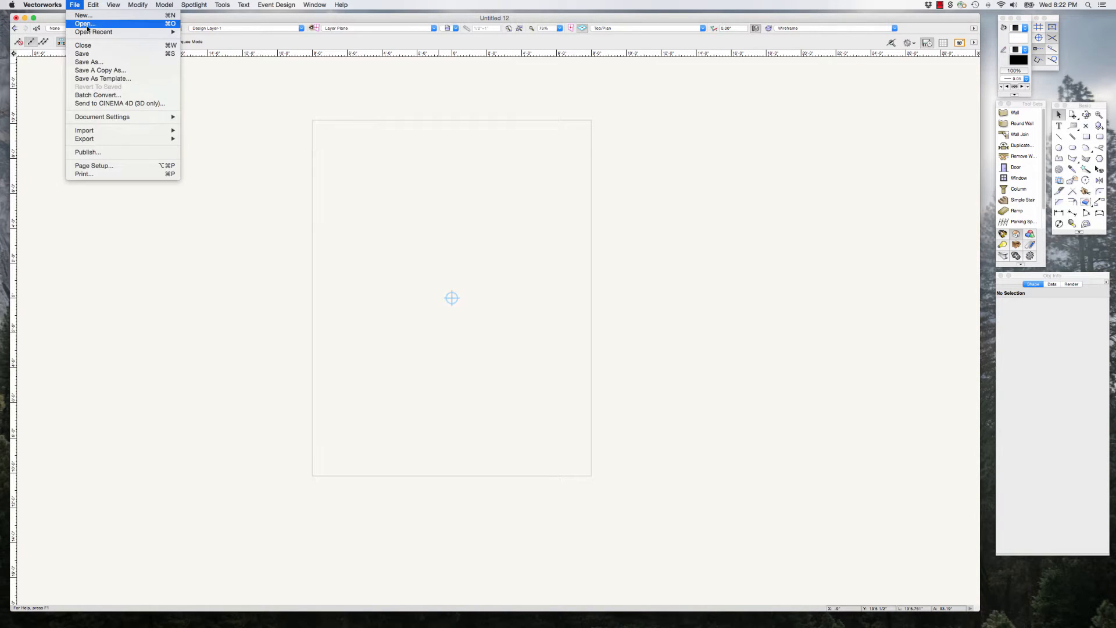
left_click(89, 25)
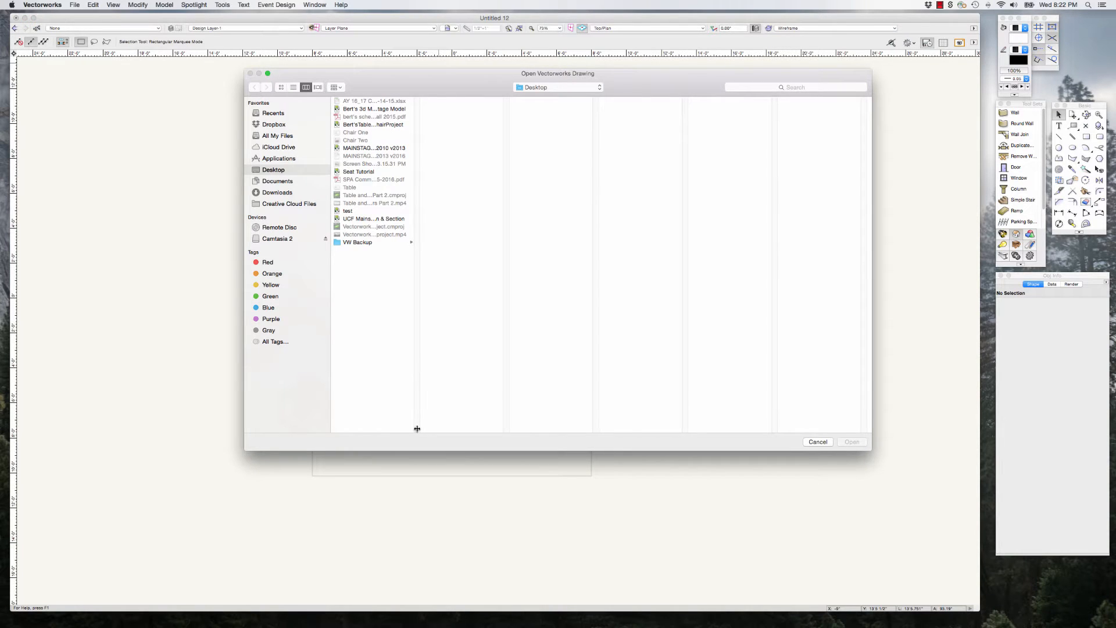
left_click_drag(416, 428, 508, 422)
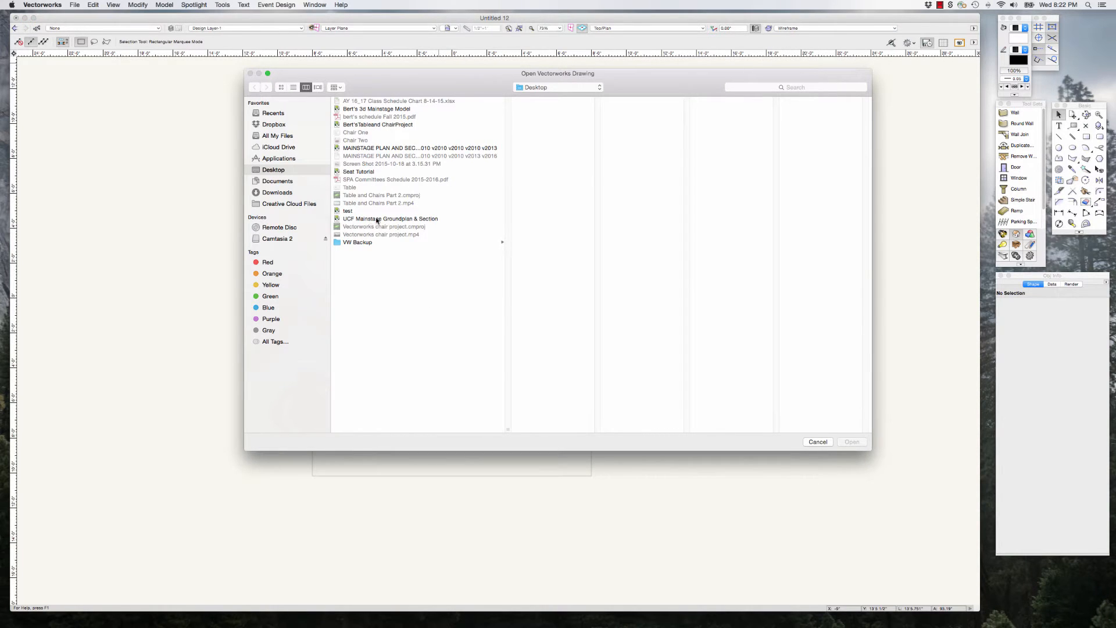
double_click(338, 219)
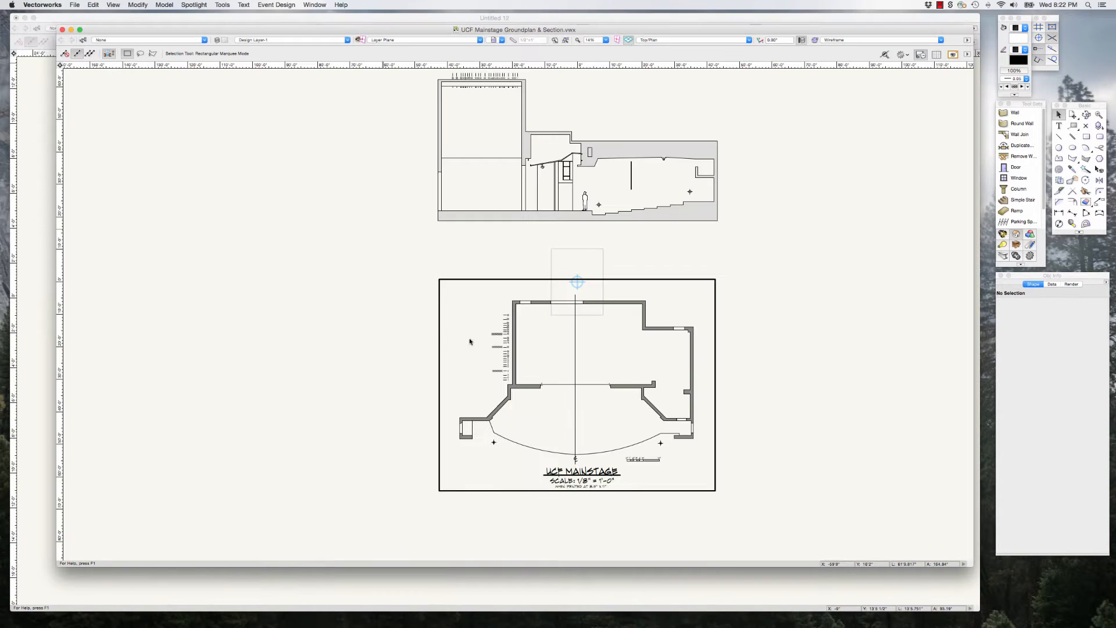
Step: Select the whole section and ground plan in the UCF Mainstage drawing and copy them
scroll(416, 335, "down", 1)
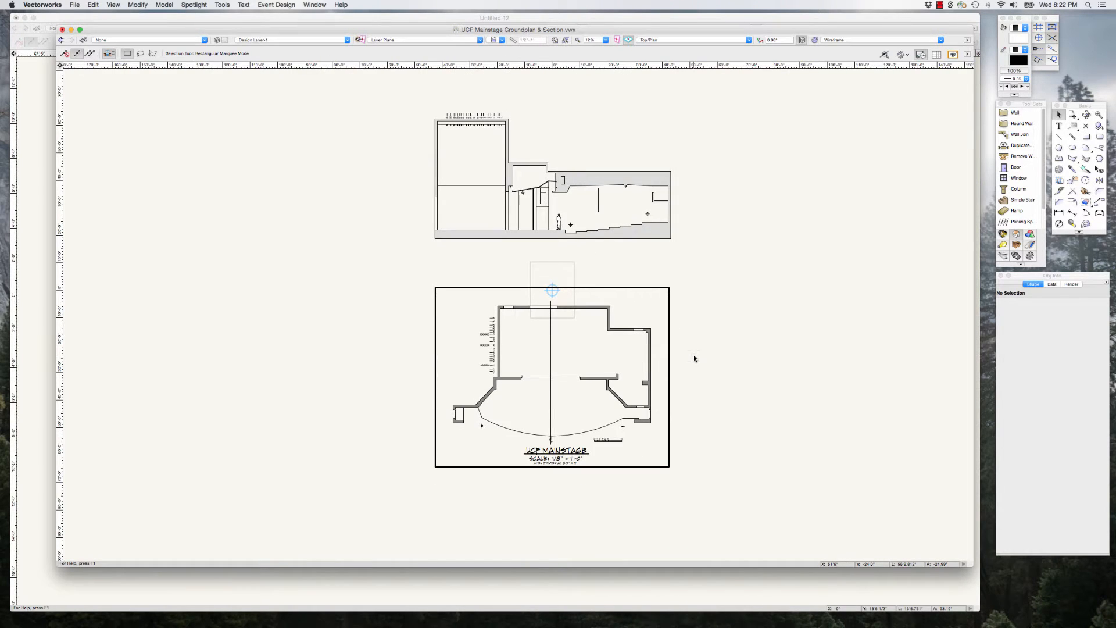
scroll(693, 355, "up", 2)
scroll(694, 357, "down", 1)
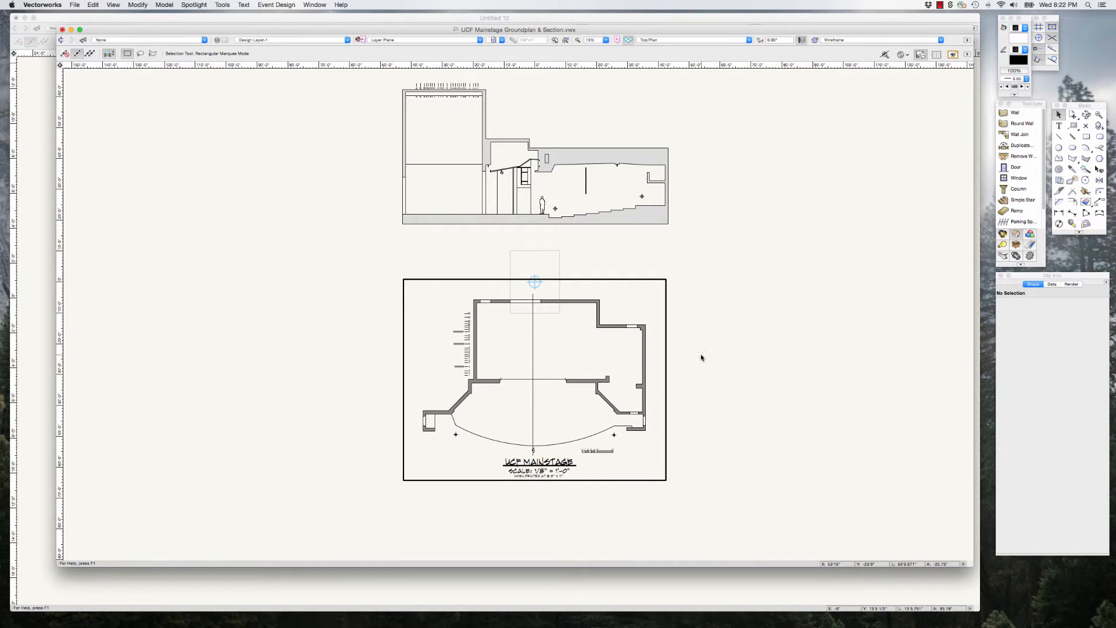
scroll(757, 376, "down", 2)
left_click_drag(396, 108, 789, 511)
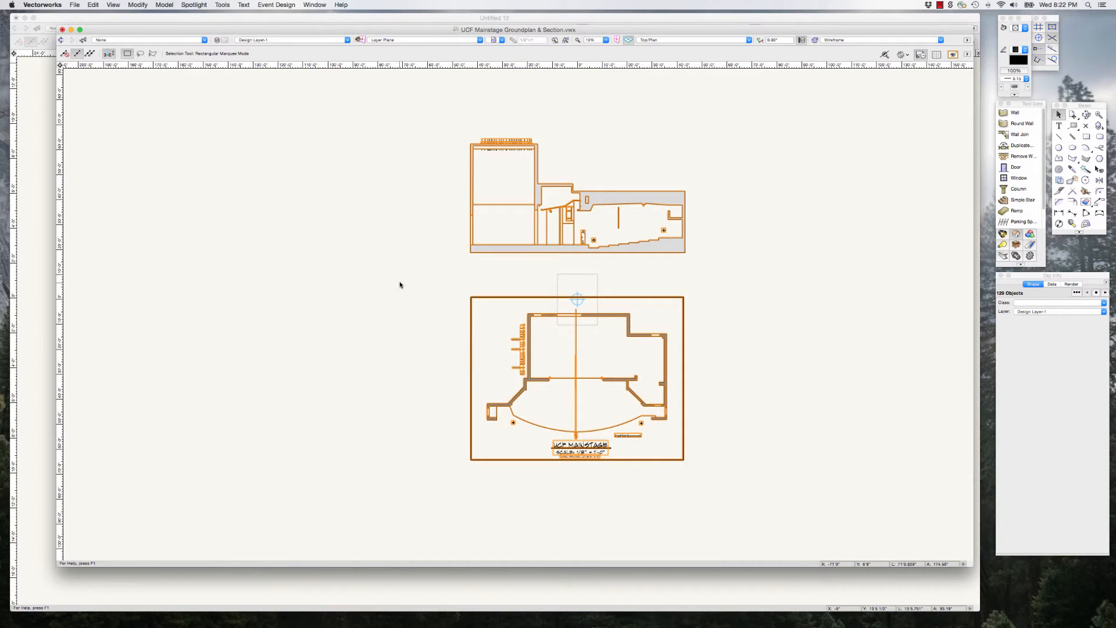
left_click(93, 6)
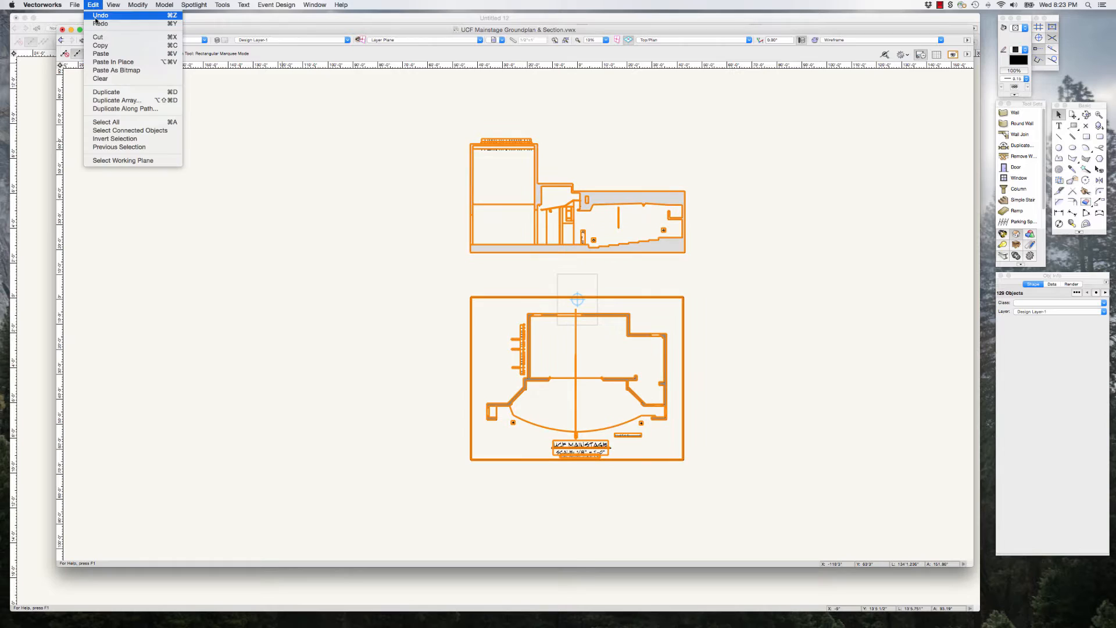
left_click(104, 46)
Step: Switch to the Untitled 12 drawing and paste the copied ground plan and section into it
left_click(38, 94)
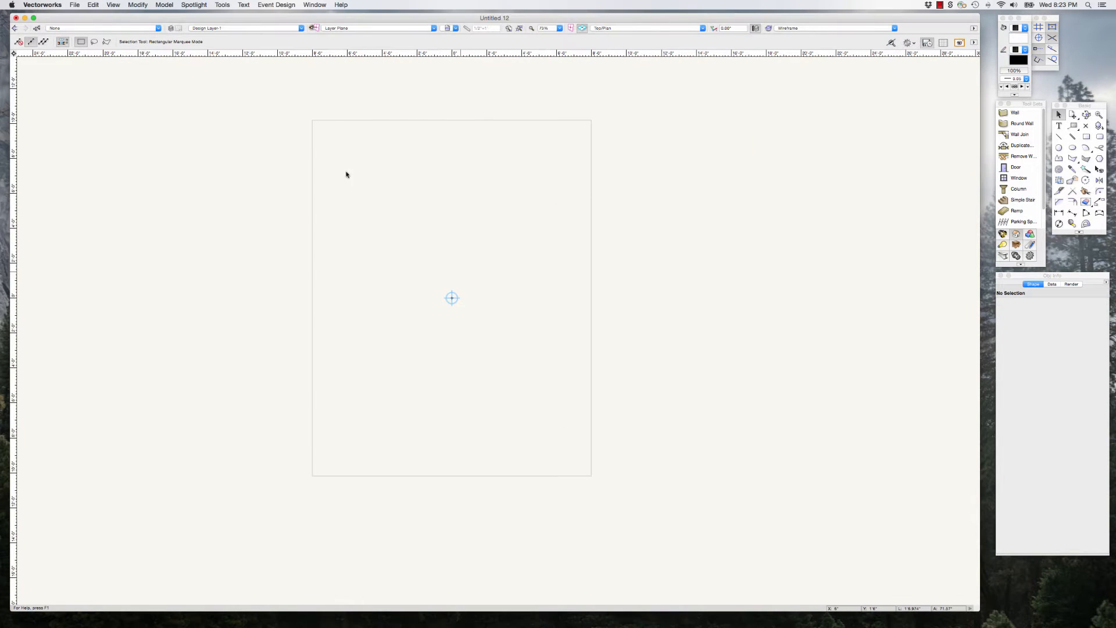
left_click(91, 5)
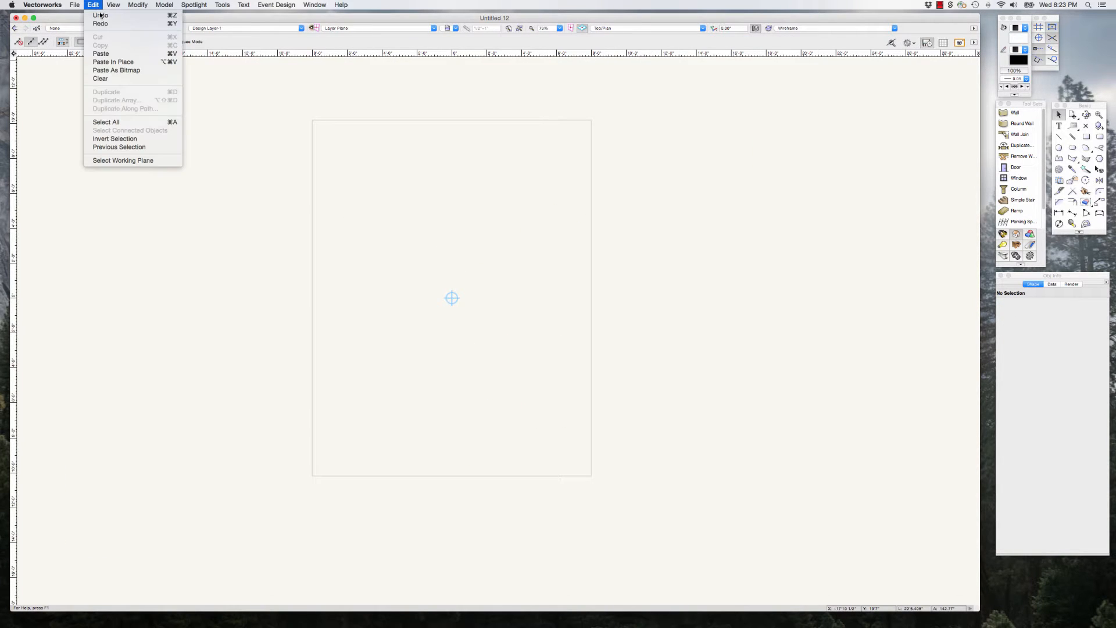
left_click(101, 54)
scroll(320, 170, "down", 2)
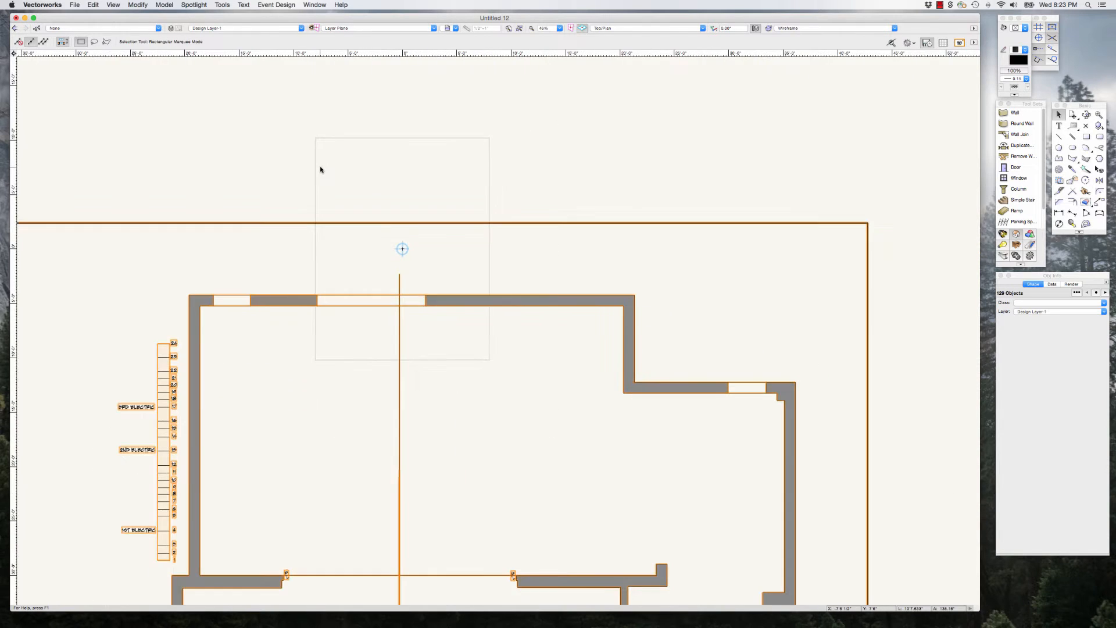
scroll(319, 170, "down", 7)
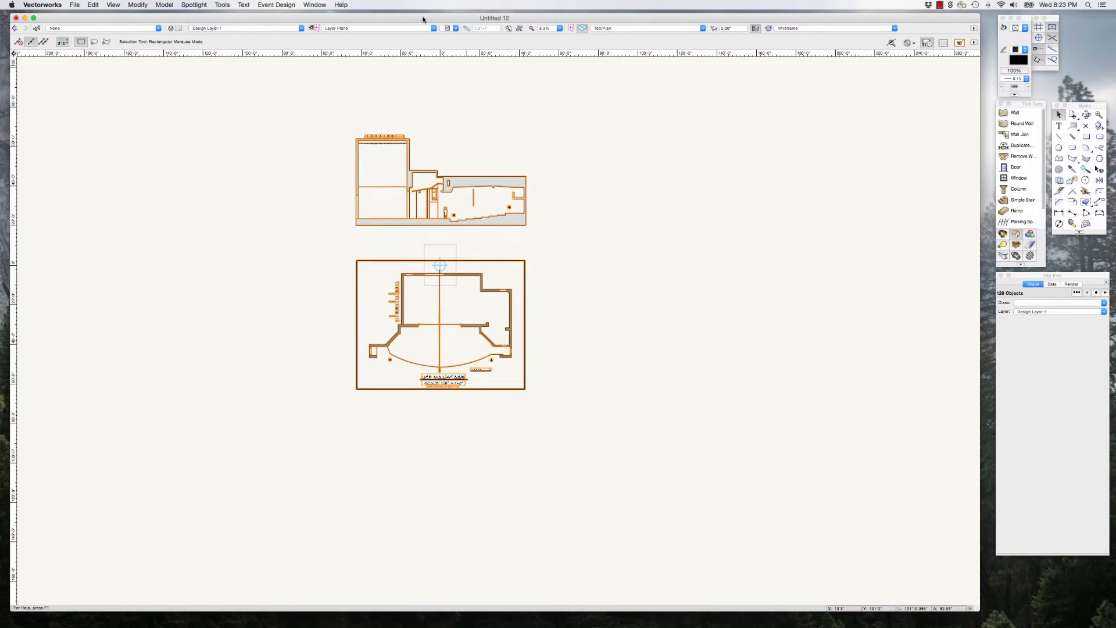
Step: Close the UCF Mainstage Groundplan & Section drawing without saving its changes, and reposition the Untitled 12 drawing window
left_click_drag(423, 19, 465, 131)
left_click(464, 93)
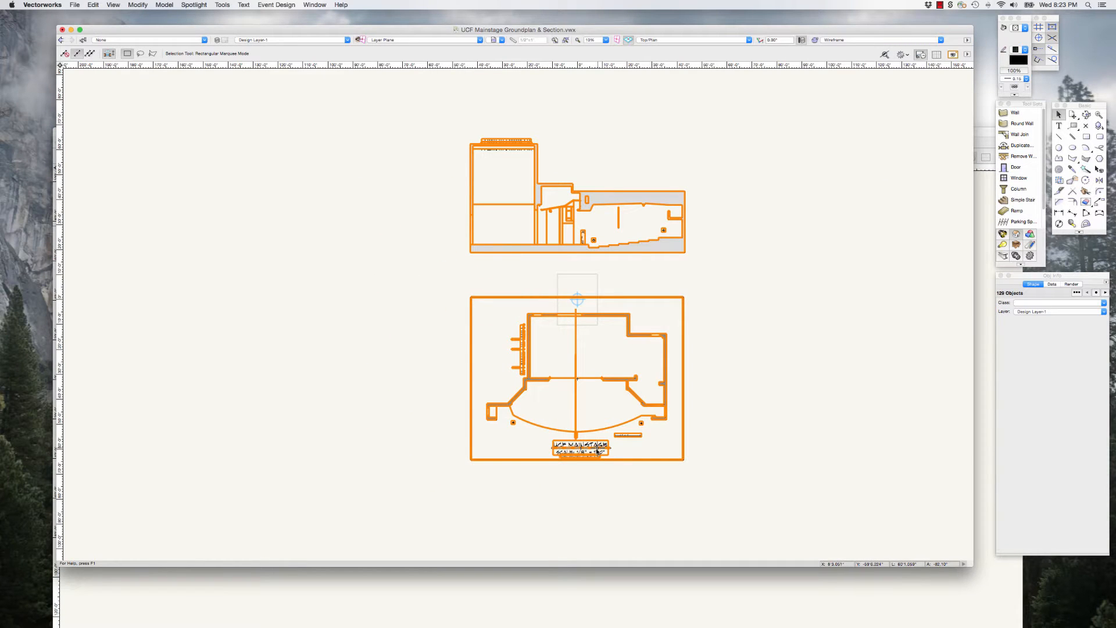
scroll(594, 459, "up", 5)
scroll(515, 435, "down", 3)
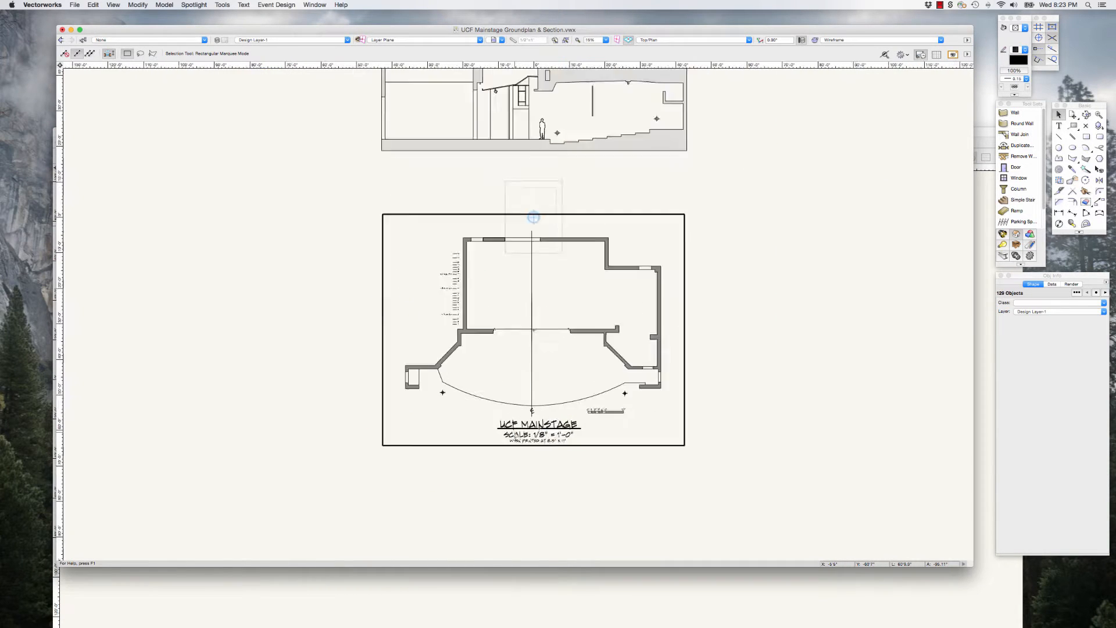
scroll(516, 436, "down", 1)
left_click(349, 214)
left_click_drag(311, 31, 338, 31)
left_click(90, 30)
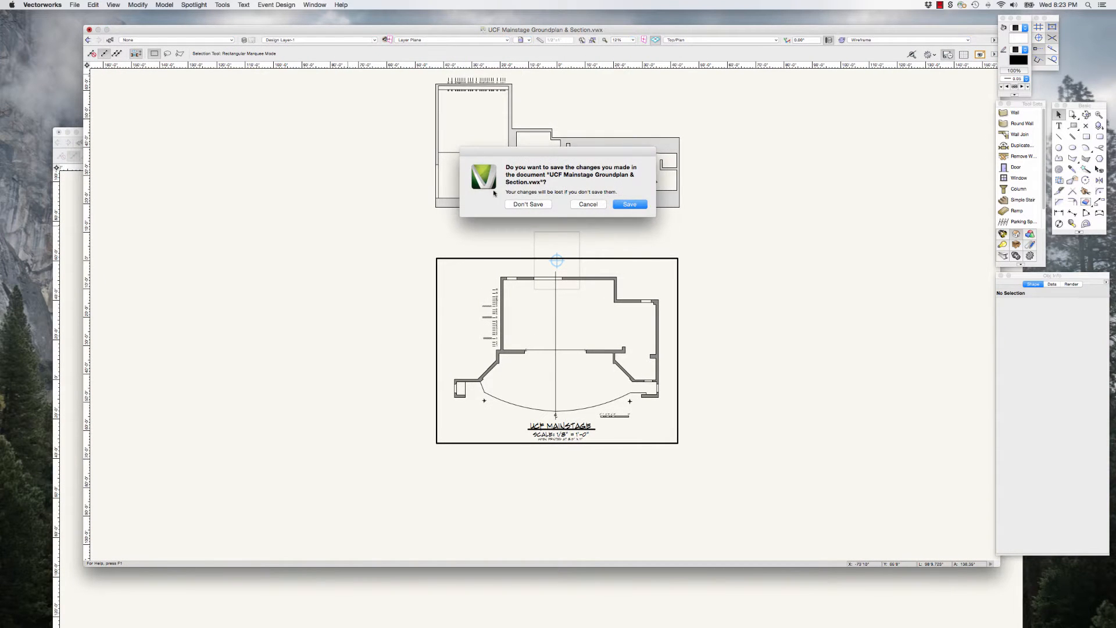
left_click(519, 205)
left_click_drag(436, 125, 379, 34)
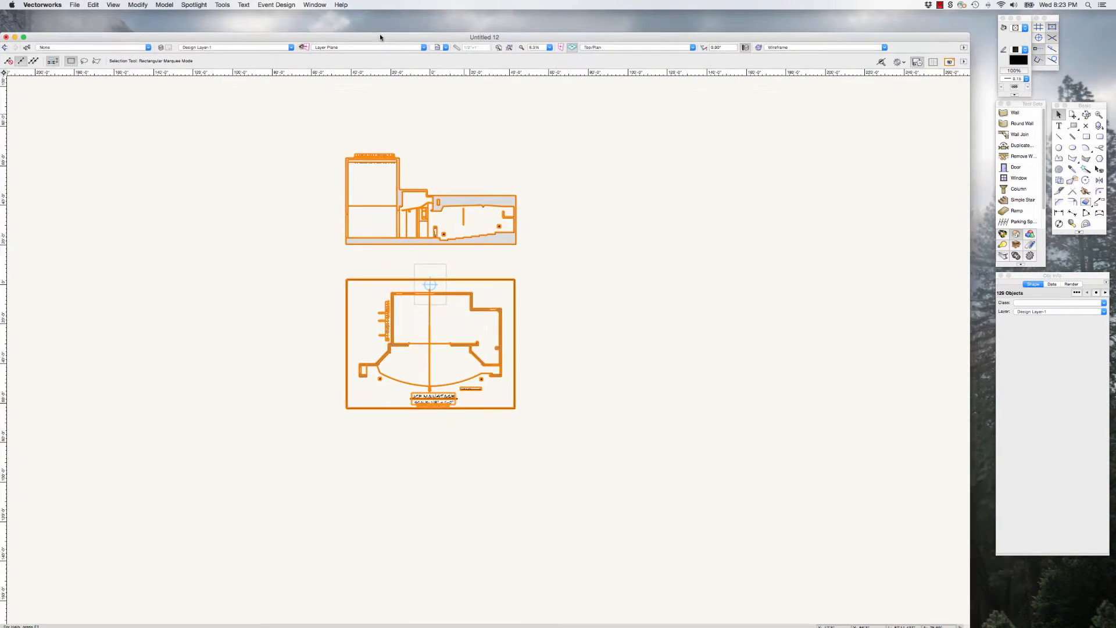
Step: Delete the UCF MAINSTAGE title, its underline, the 1/8" scale text and the print-size note below the ground plan
scroll(446, 412, "up", 5)
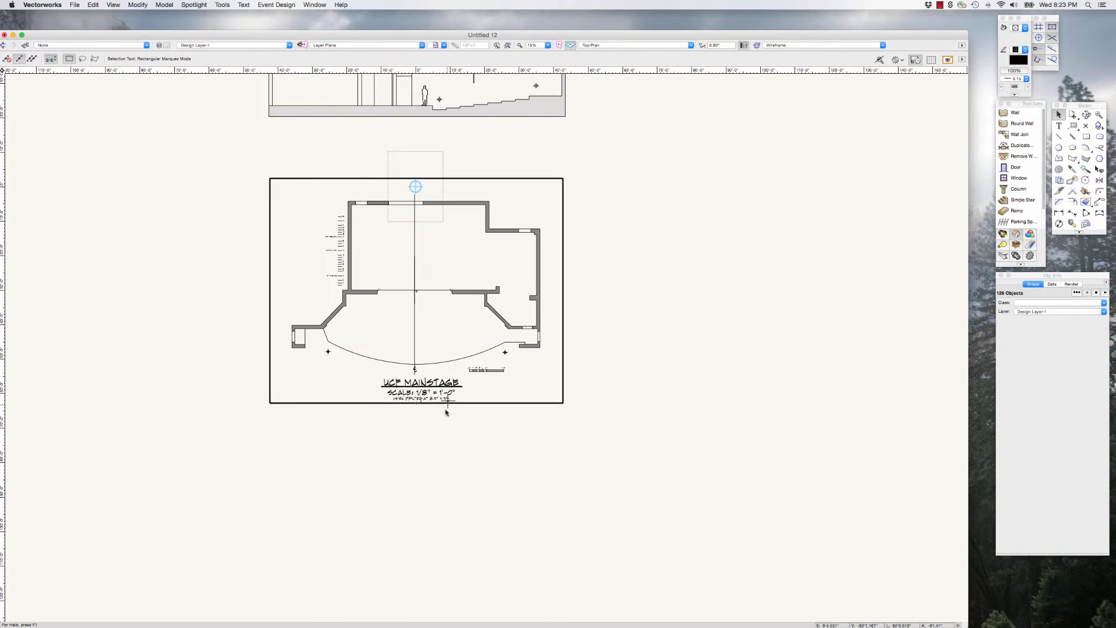
scroll(445, 413, "up", 2)
left_click(477, 422)
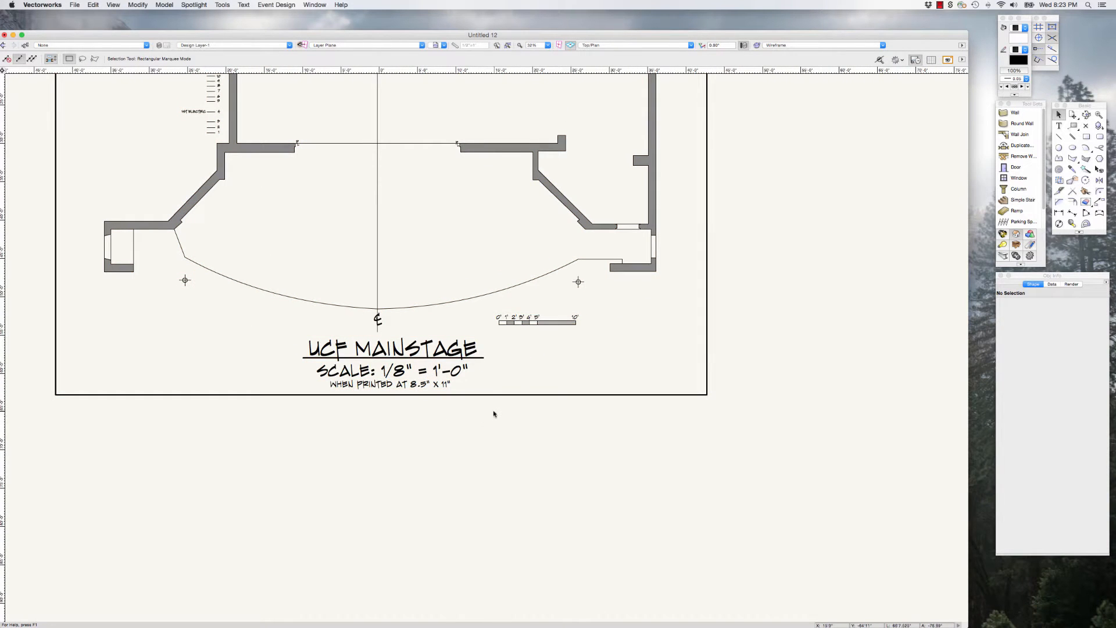
left_click(357, 369)
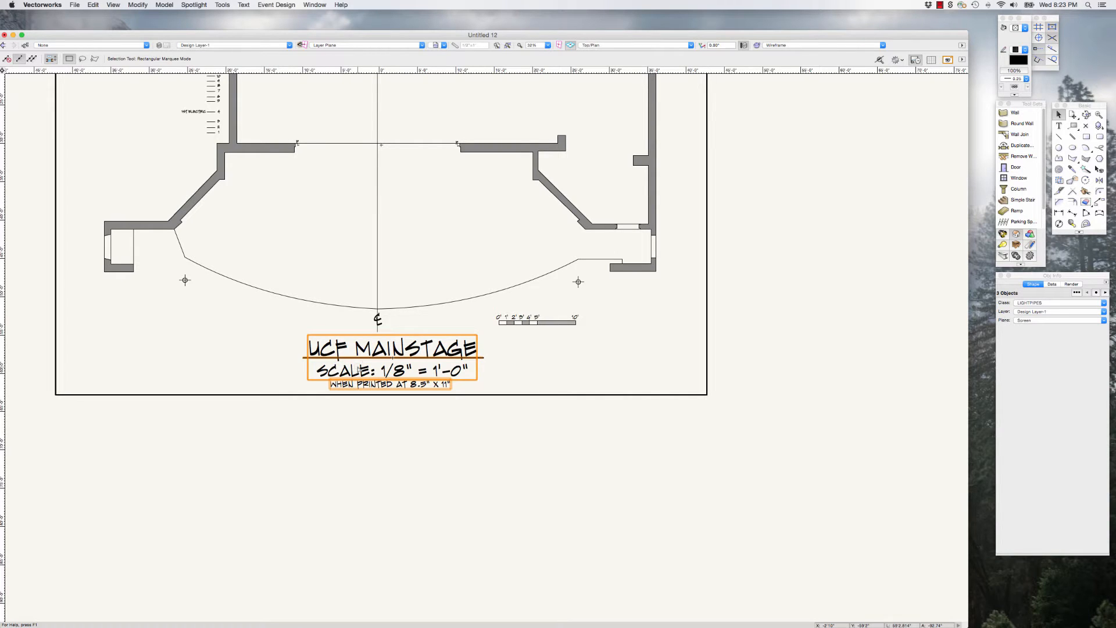
key("BackSpace")
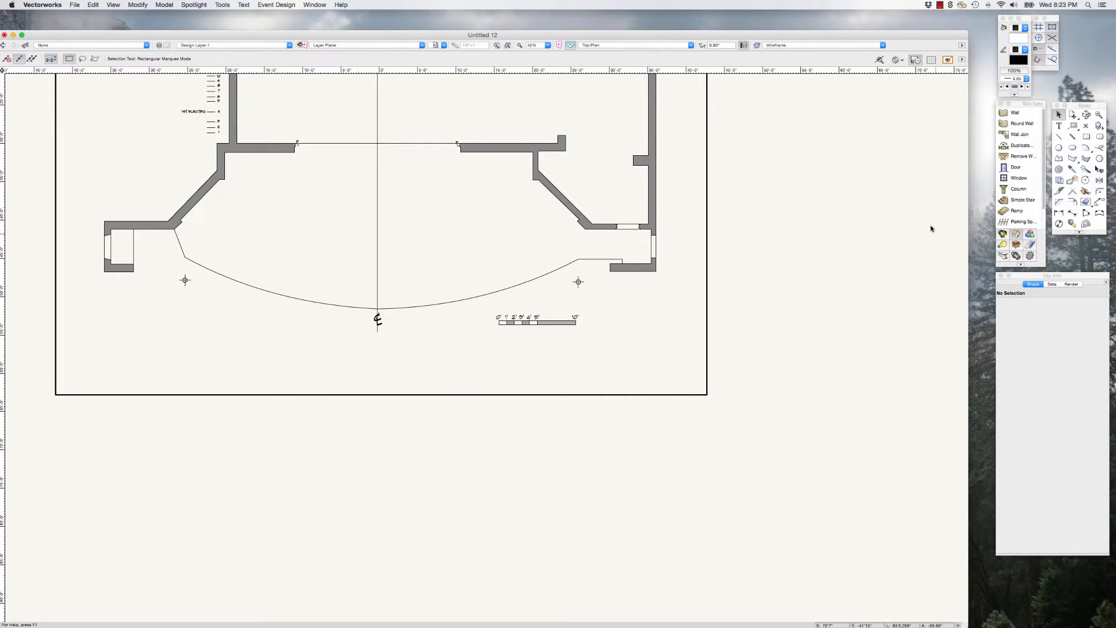
left_click(940, 6)
left_click(953, 24)
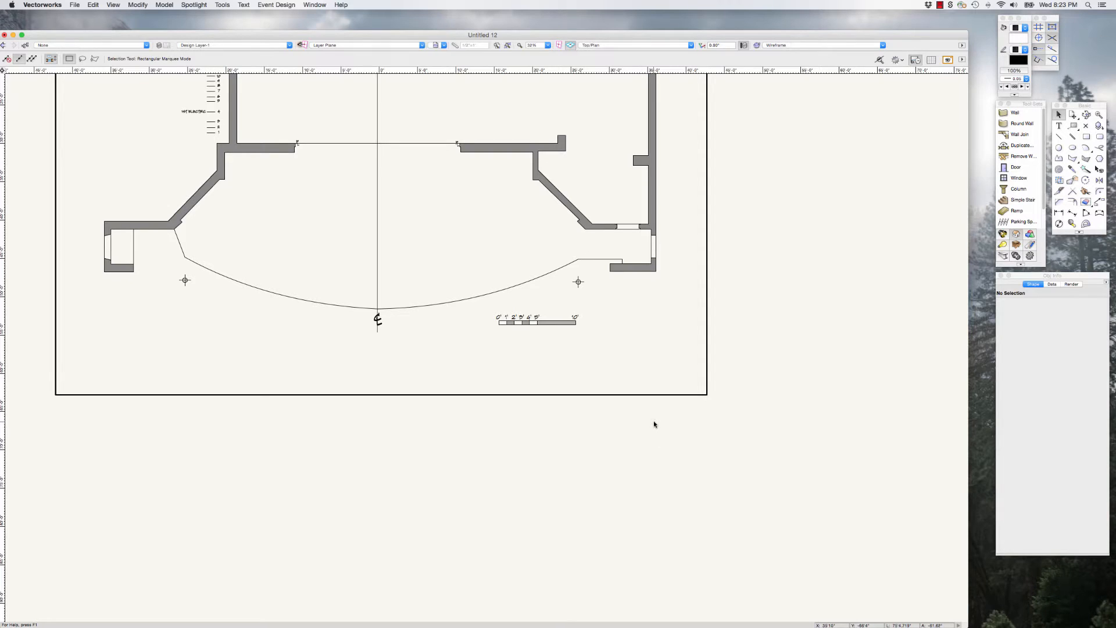
Step: Duplicate the whole section and ground plan and move the copy about 245' to the left, level with the original
scroll(654, 423, "down", 3)
scroll(654, 423, "down", 5)
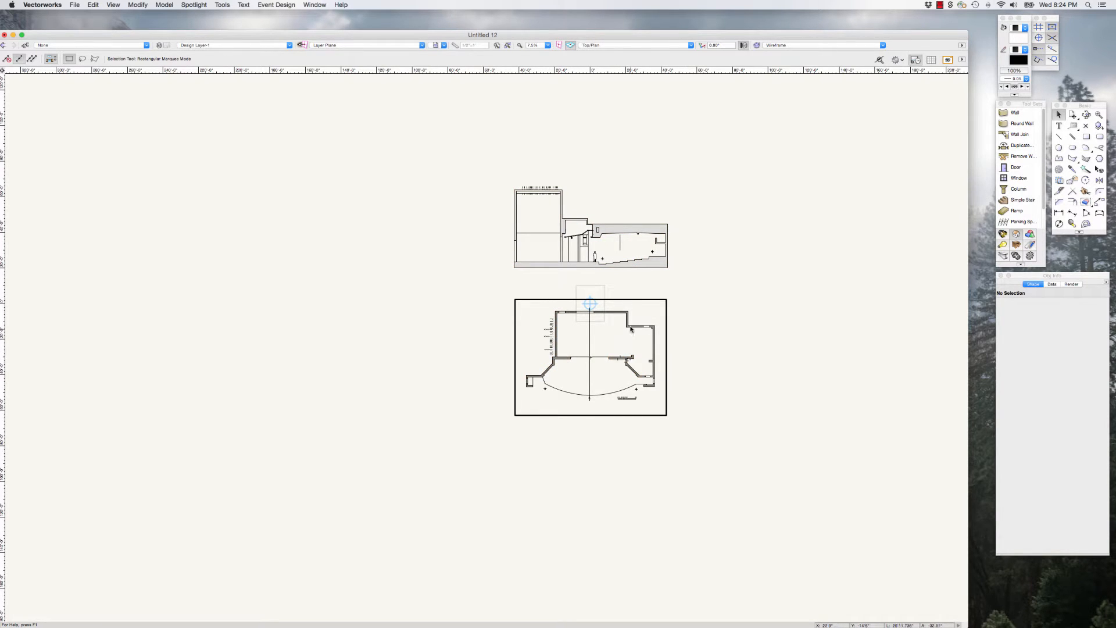
scroll(642, 317, "up", 2)
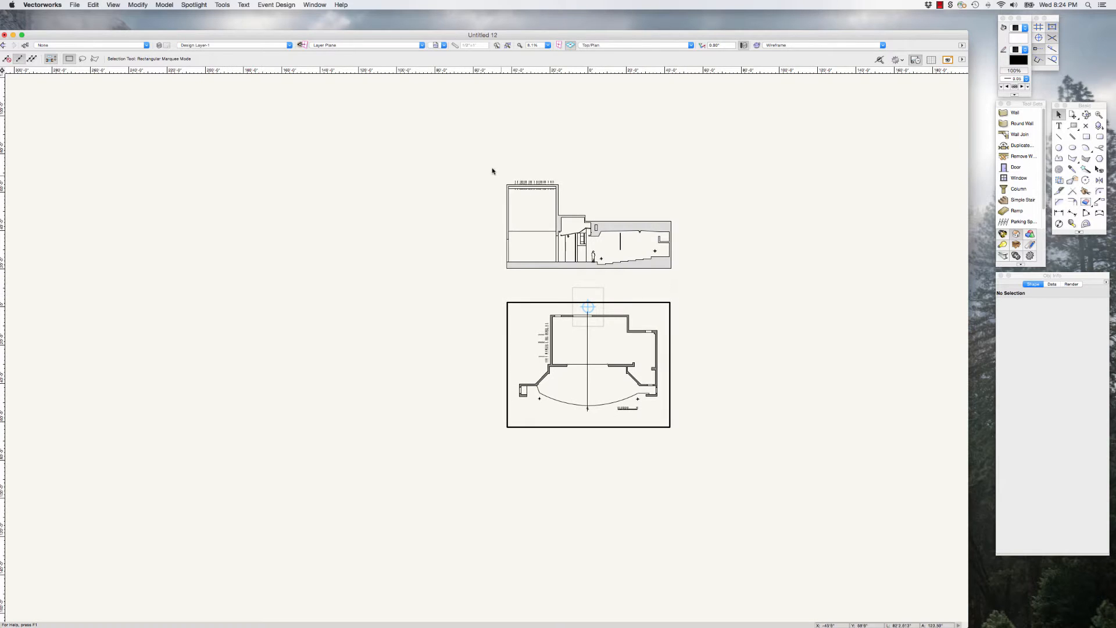
left_click_drag(475, 158, 712, 473)
key("super+d")
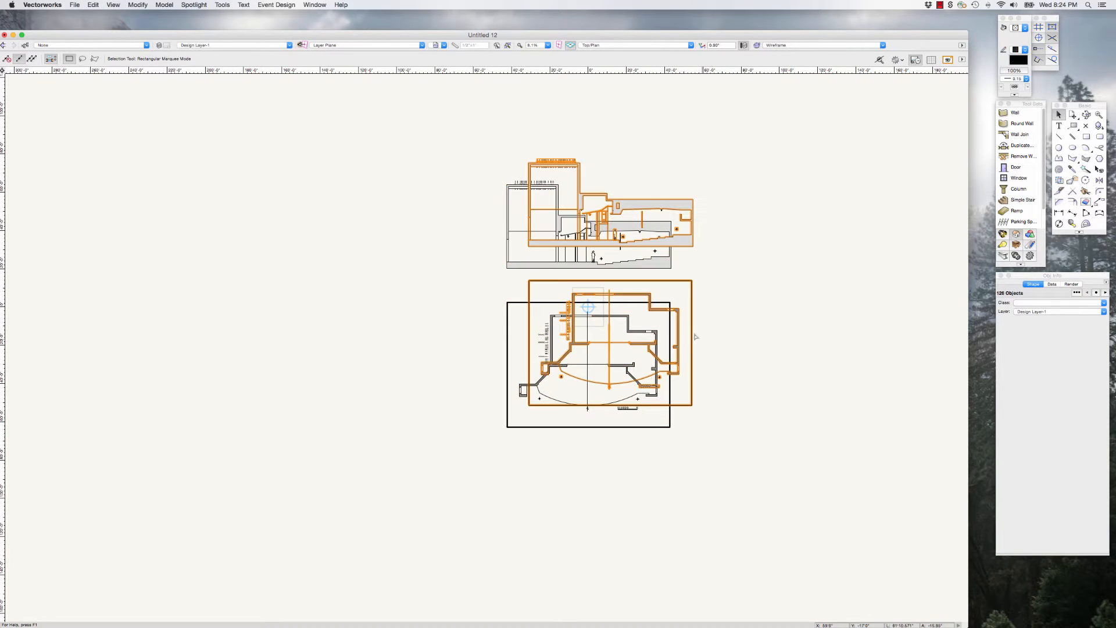
left_click_drag(696, 337, 205, 351)
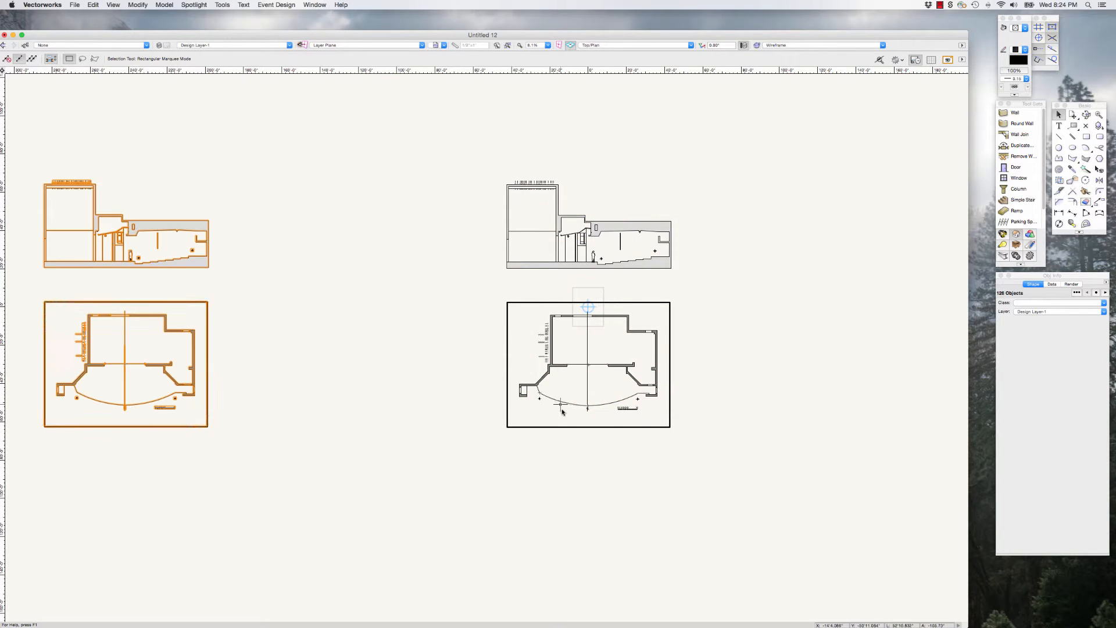
left_click(690, 384)
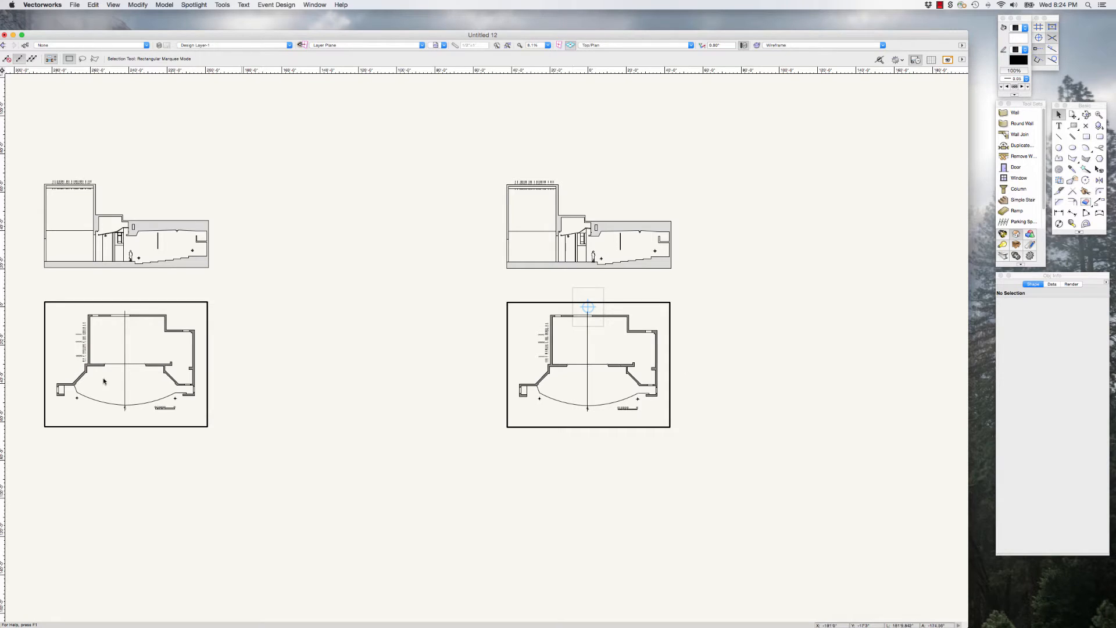
Step: Delete the rectangular border around the original ground plan, leaving the border on the copy
scroll(651, 378, "down", 3)
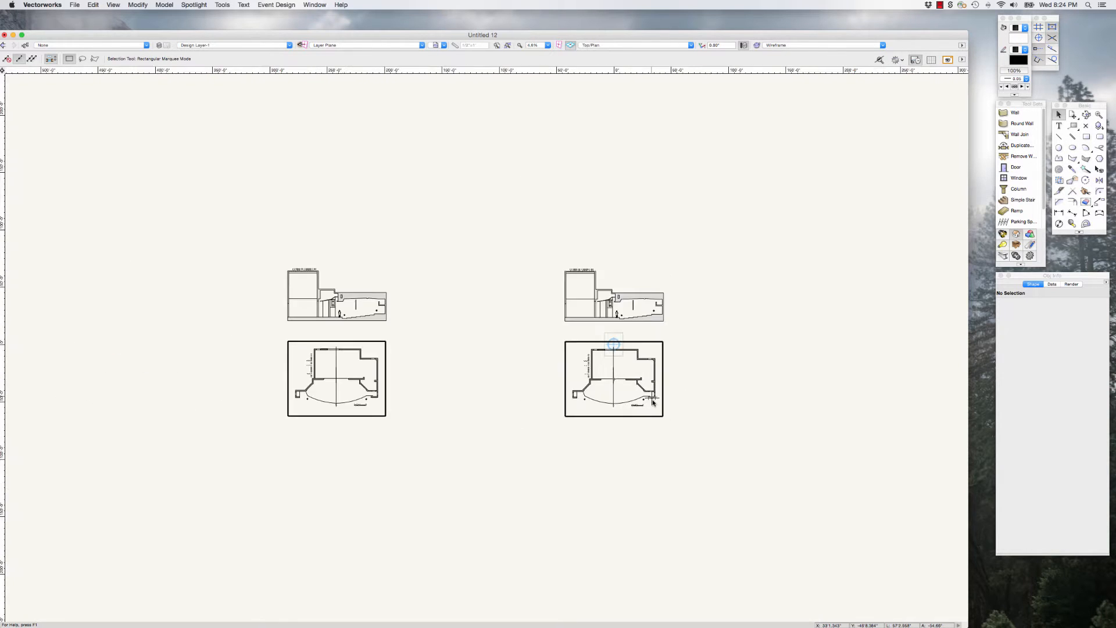
scroll(692, 380, "up", 5)
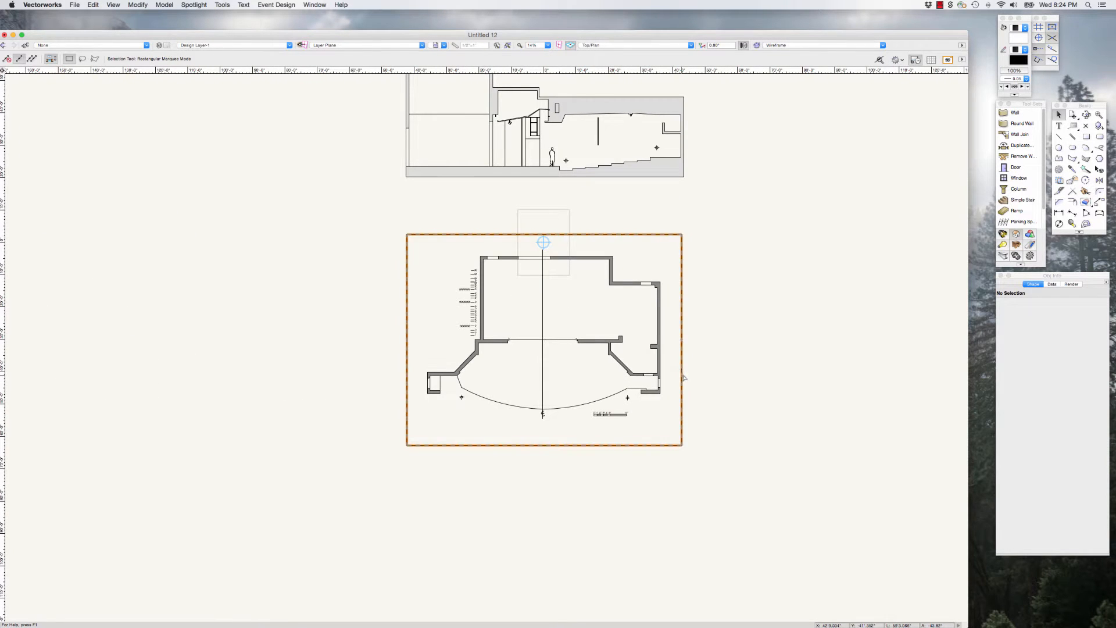
left_click(682, 377)
key("Delete")
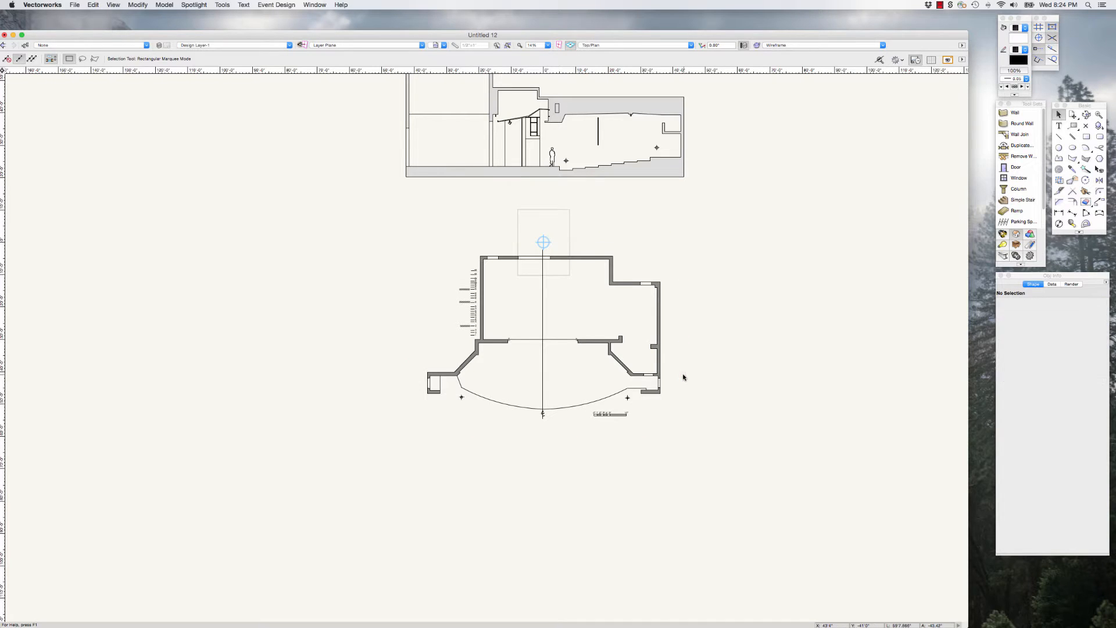
Step: Examine the ground plan's walls, line set schedule, proscenium, angled side wall and apron edge up close
scroll(567, 377, "up", 4)
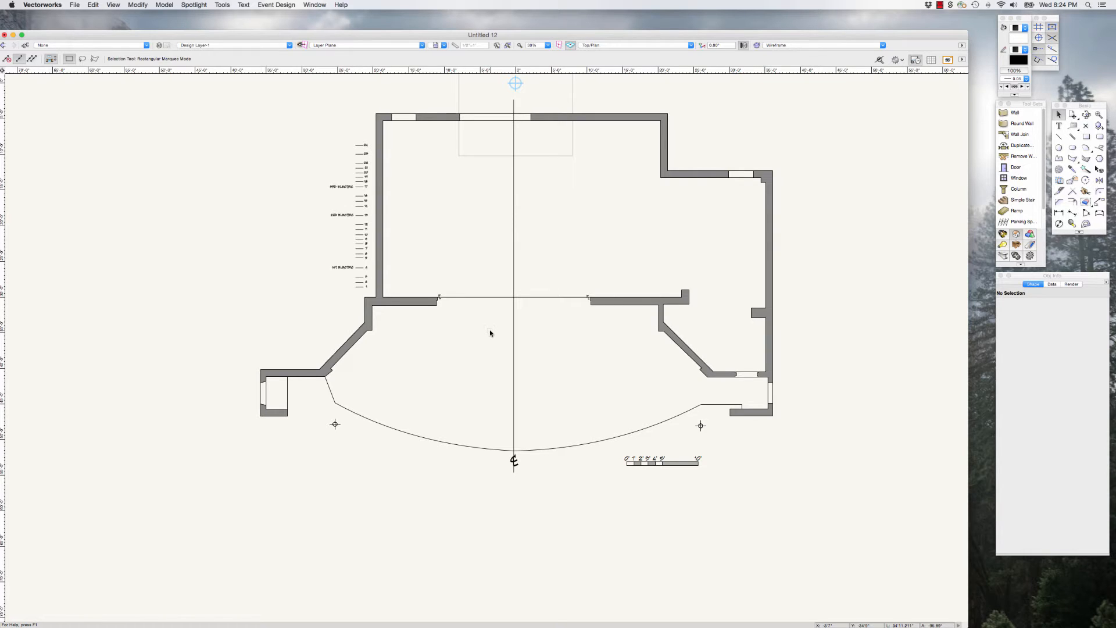
scroll(490, 361, "down", 2)
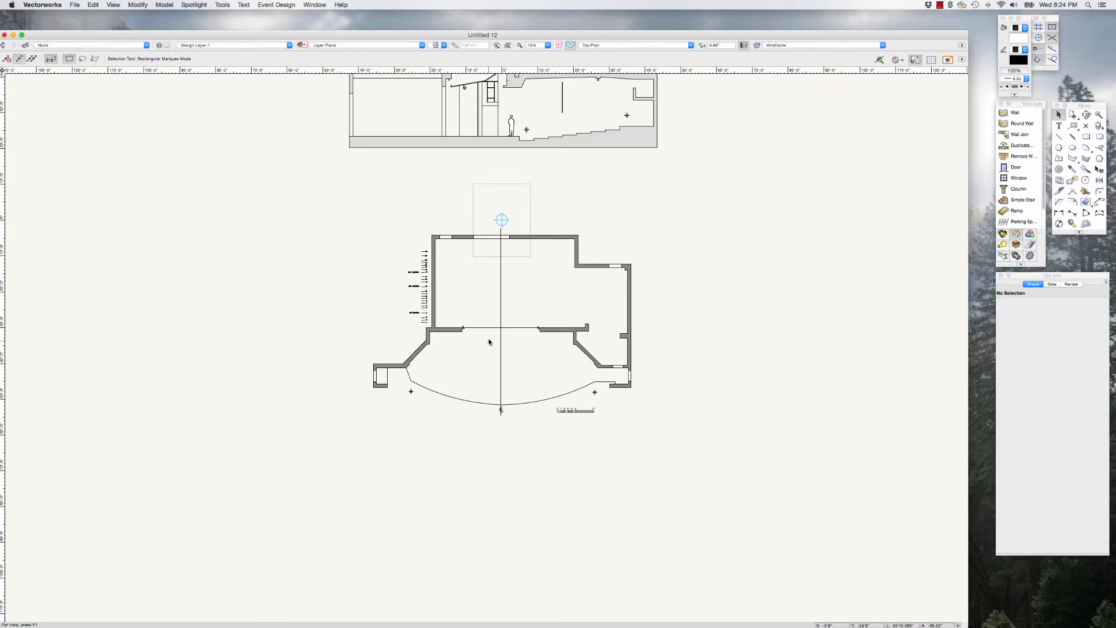
scroll(513, 307, "up", 2)
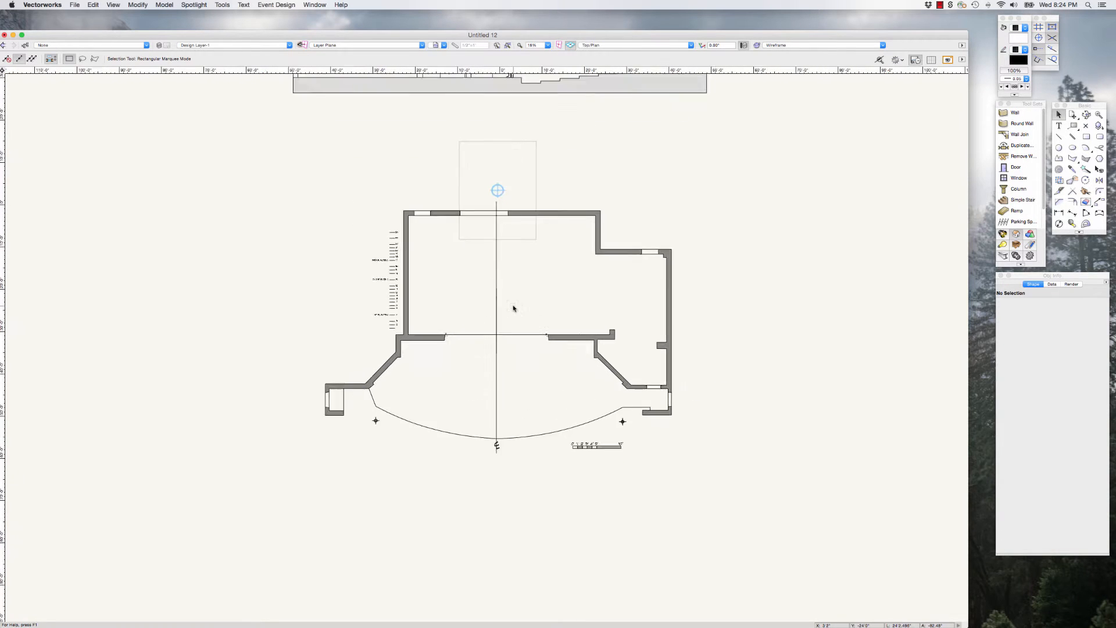
scroll(517, 308, "up", 1)
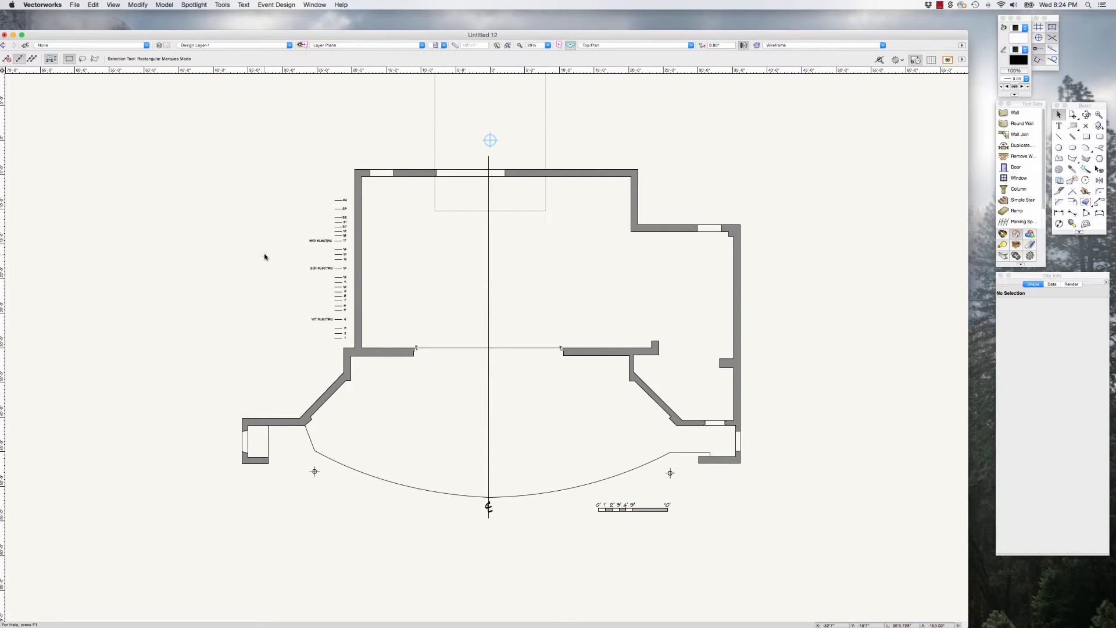
scroll(333, 445, "down", 1)
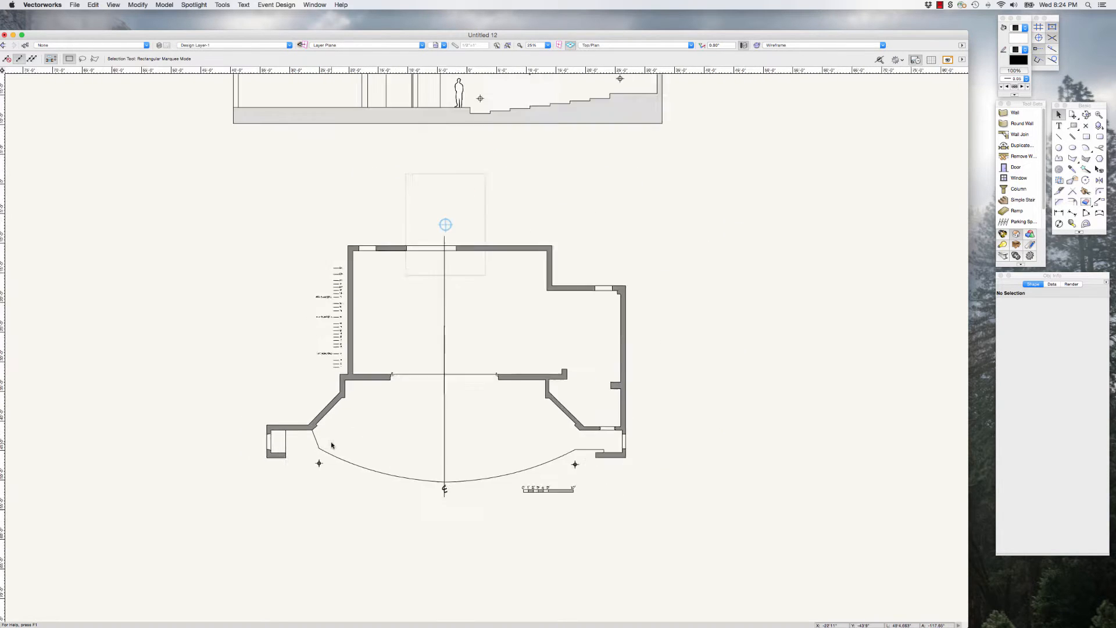
scroll(332, 445, "up", 3)
scroll(326, 439, "down", 1)
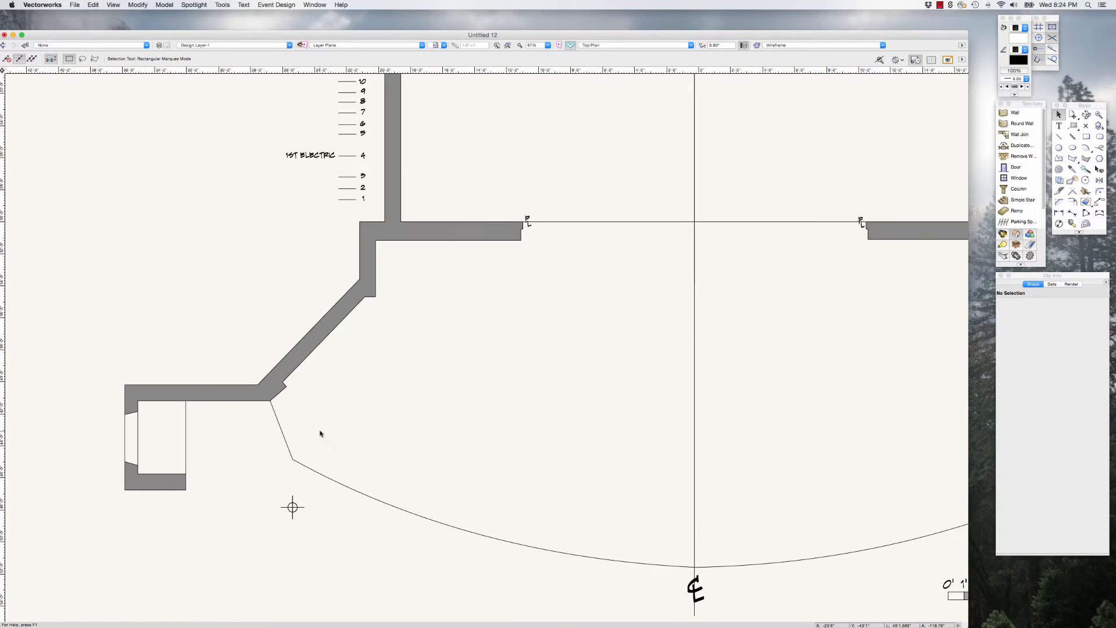
scroll(294, 419, "up", 2)
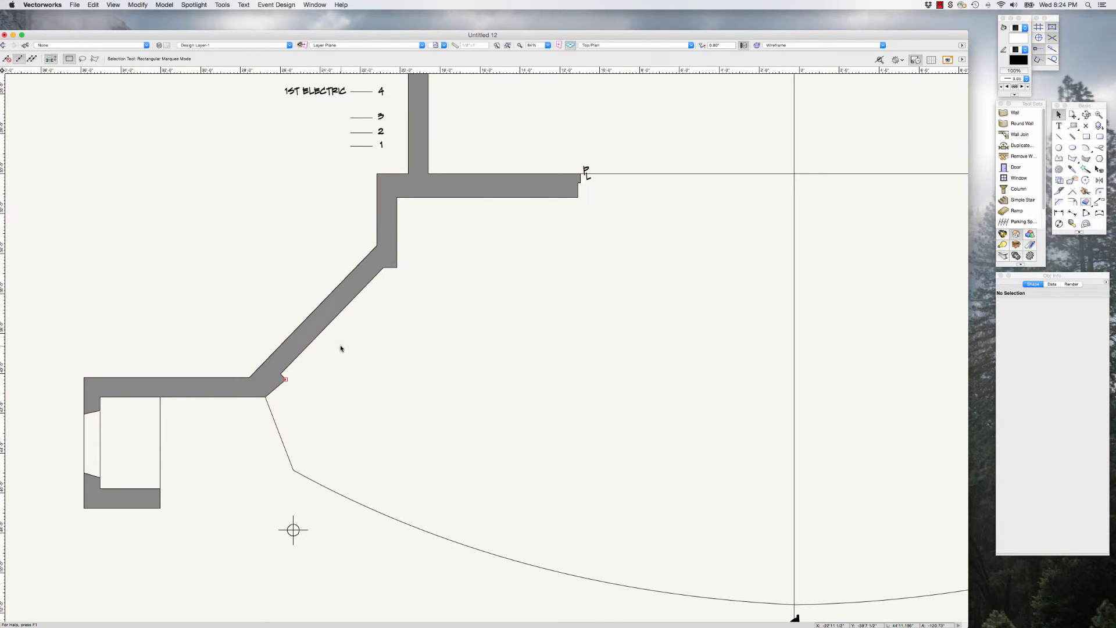
scroll(341, 349, "up", 1)
scroll(339, 342, "down", 3)
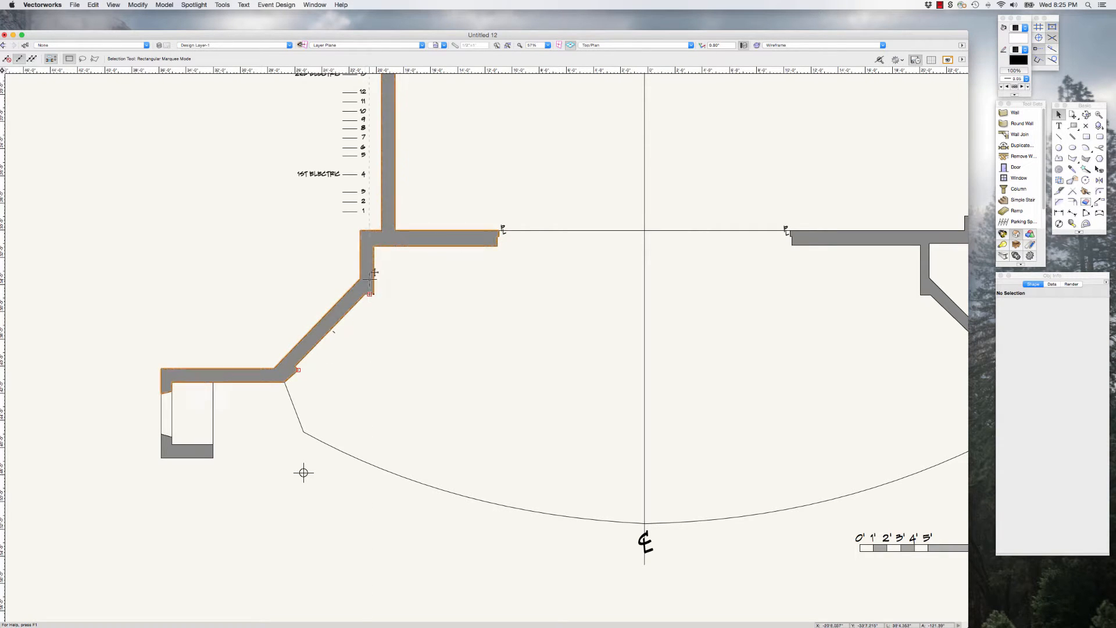
Step: Examine the complete ground plan together with the section above it and the walls beside the proscenium opening
scroll(349, 338, "down", 5)
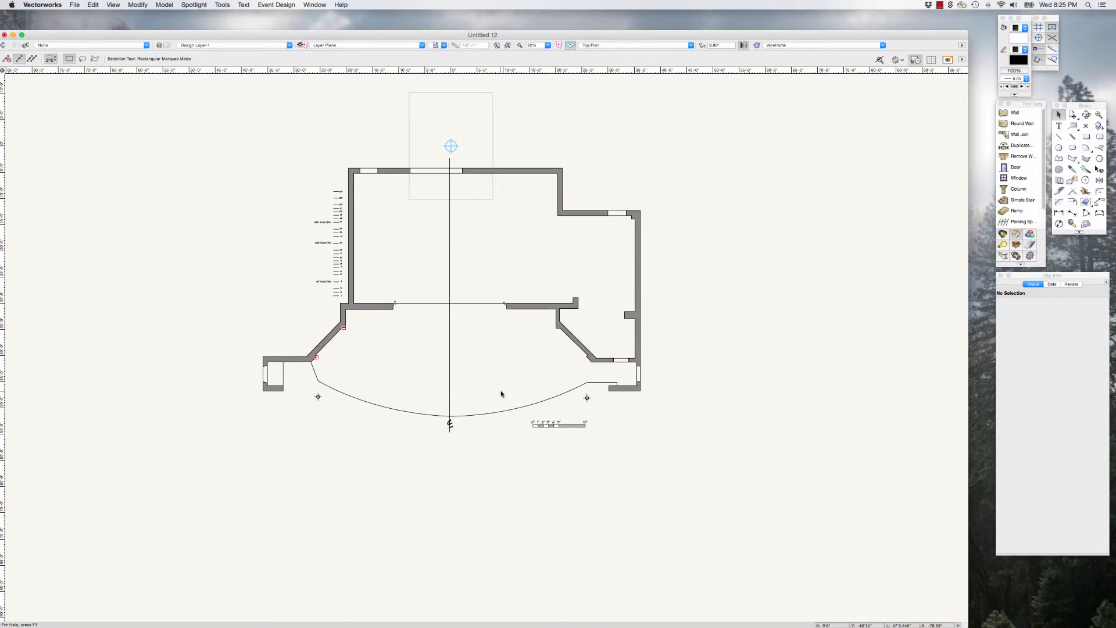
scroll(497, 392, "down", 2)
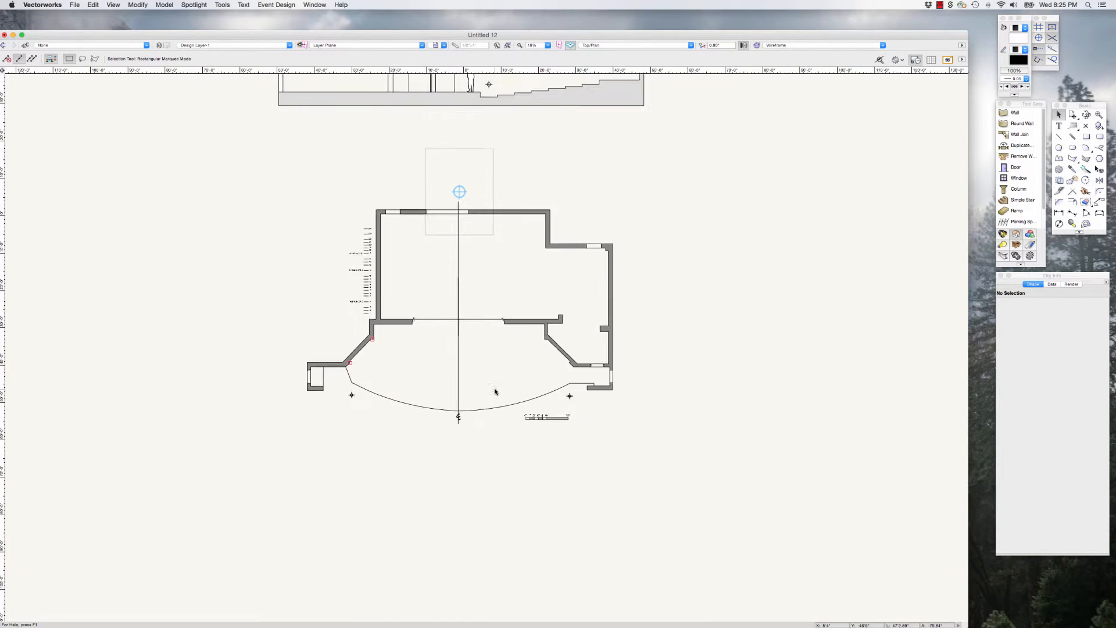
scroll(494, 391, "up", 1)
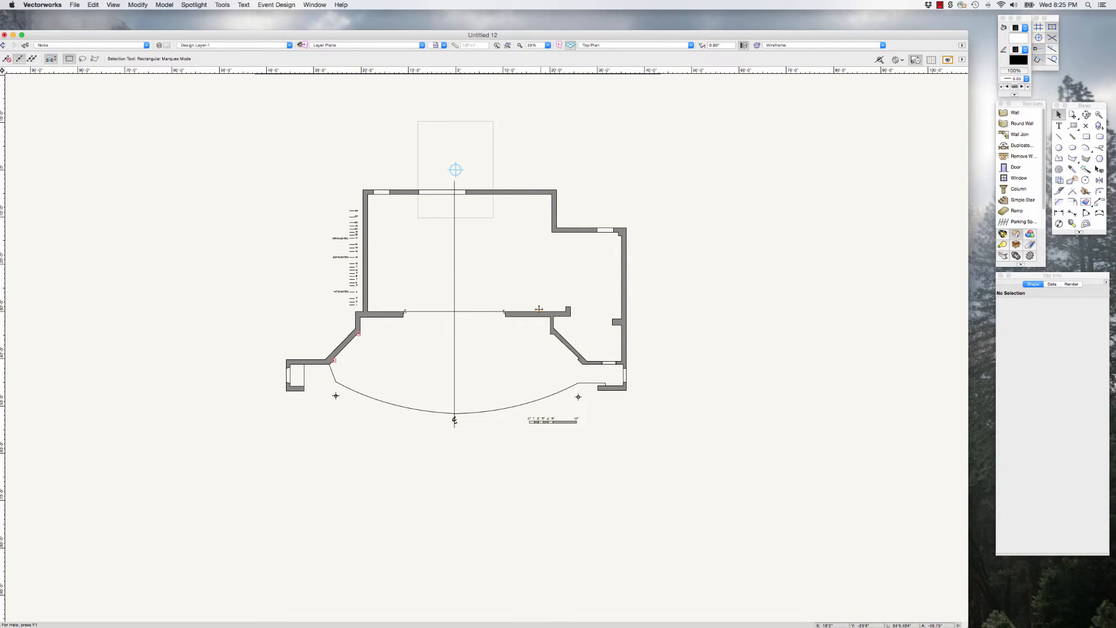
scroll(475, 352, "up", 3)
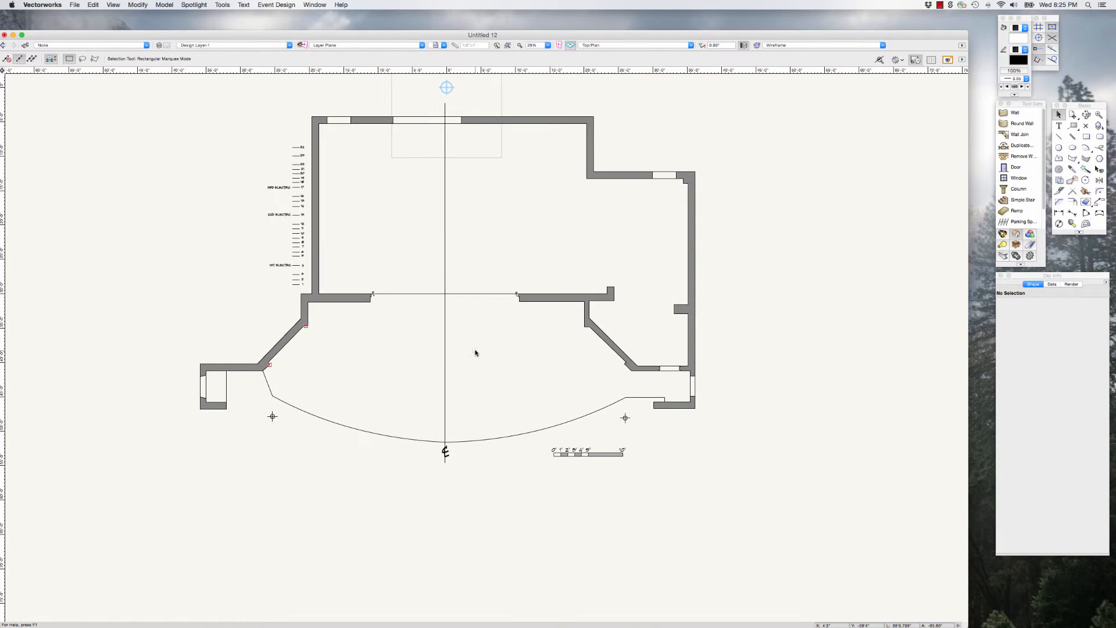
scroll(474, 353, "down", 1)
scroll(475, 352, "down", 2)
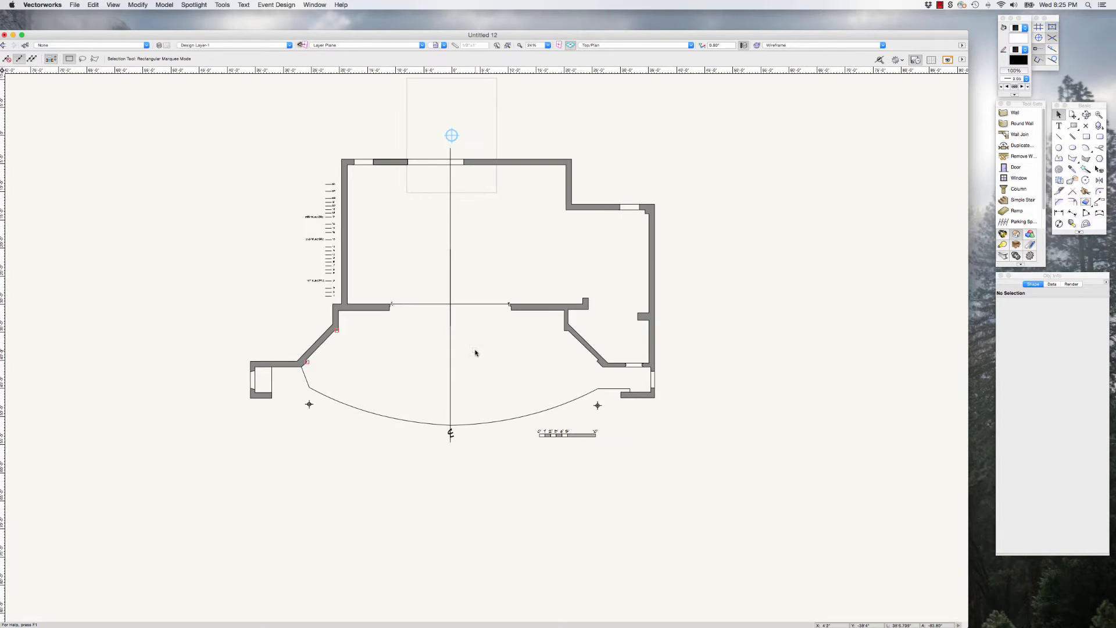
scroll(475, 353, "down", 2)
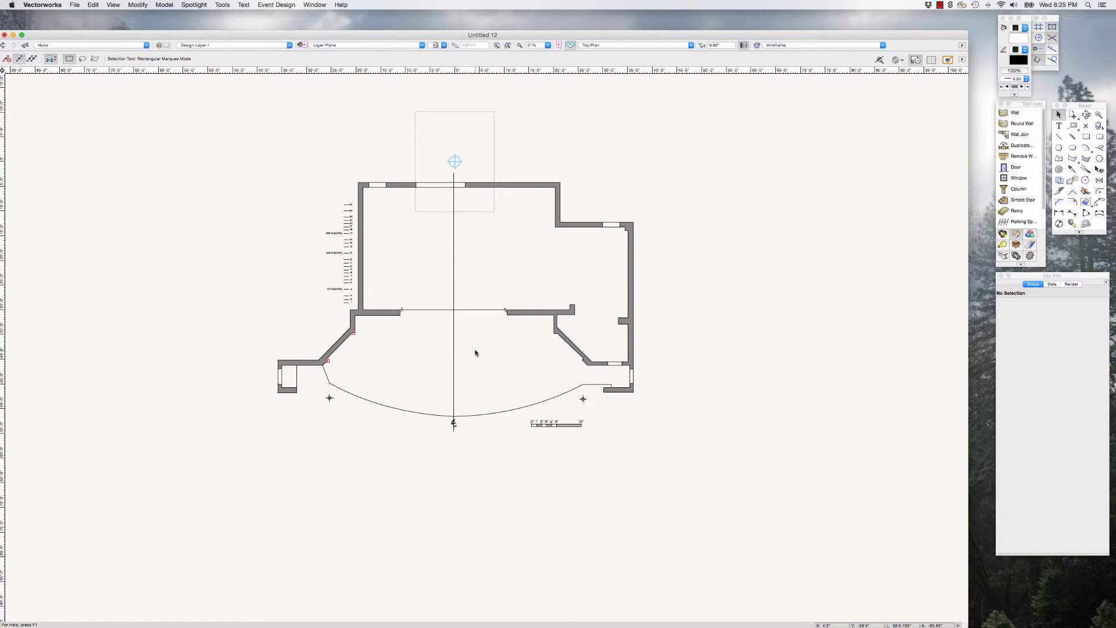
scroll(475, 352, "down", 10)
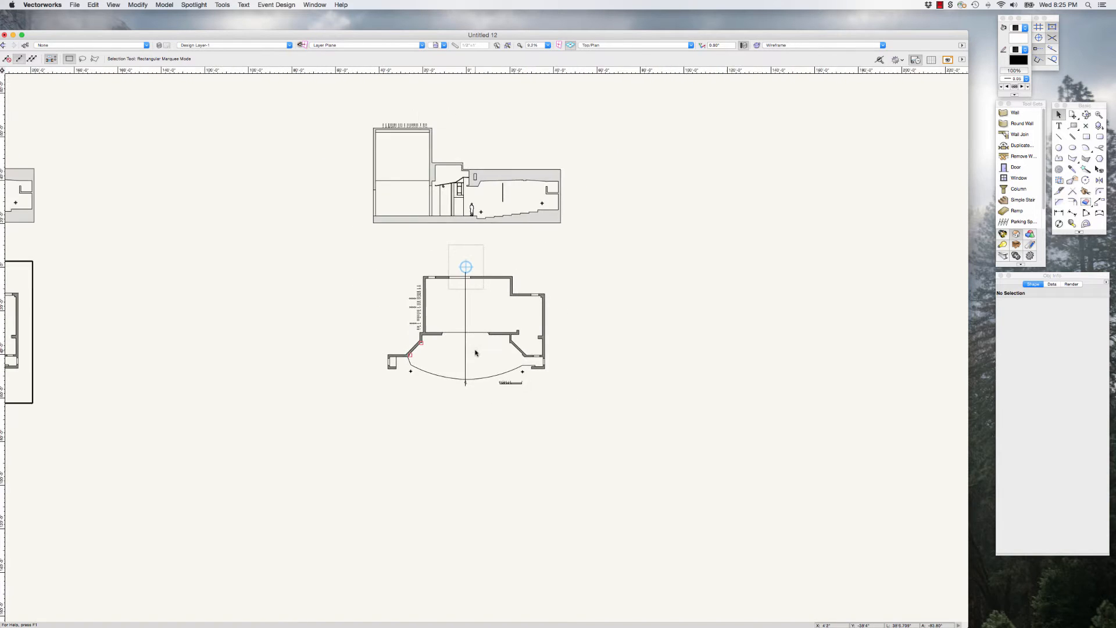
scroll(497, 201, "up", 4)
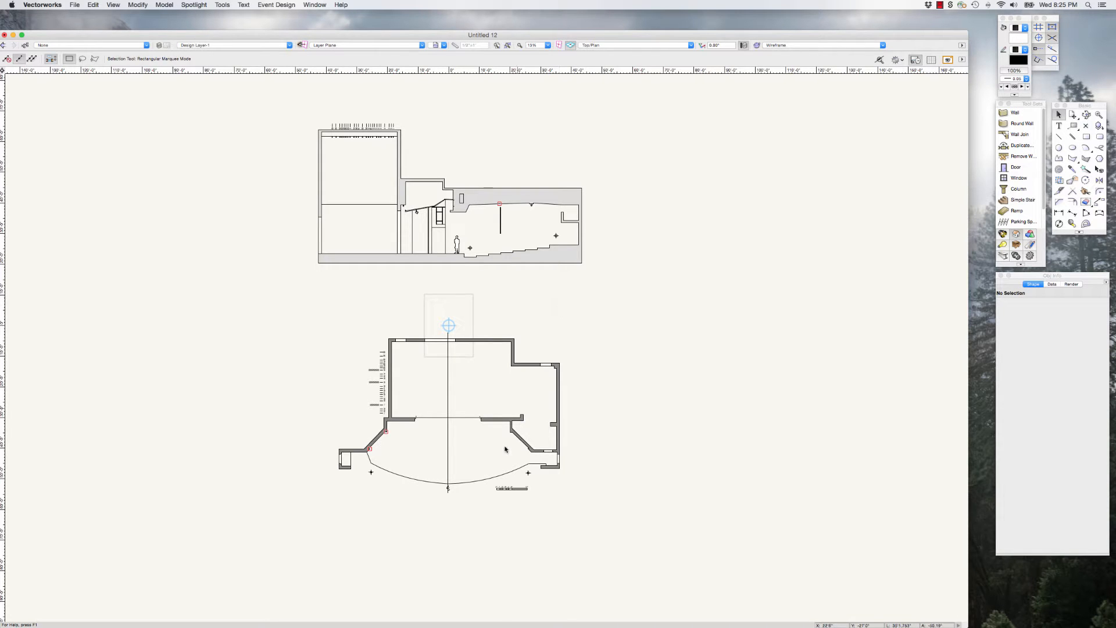
scroll(495, 445, "up", 4)
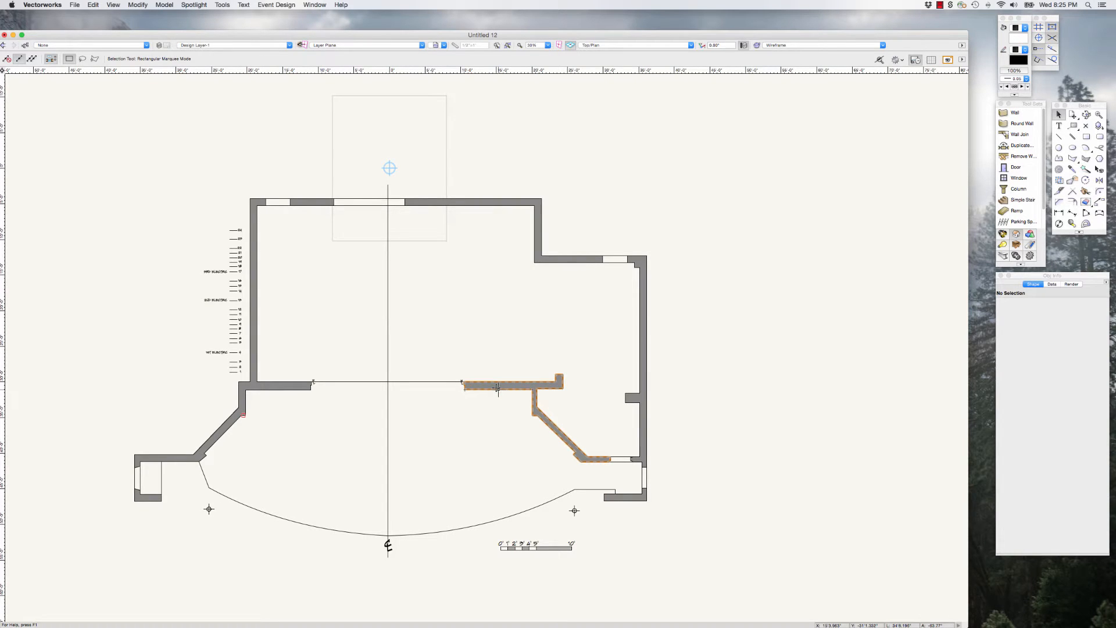
scroll(498, 387, "down", 4)
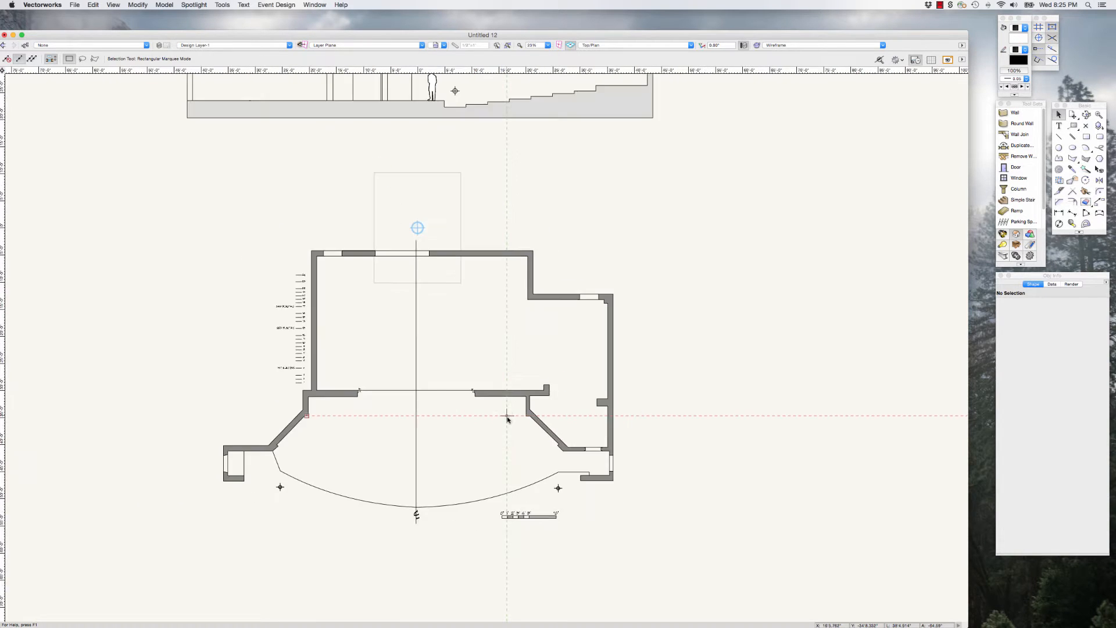
Step: Examine the original ground plan and the section above it, both close up and together with the spare copy
scroll(507, 417, "down", 3)
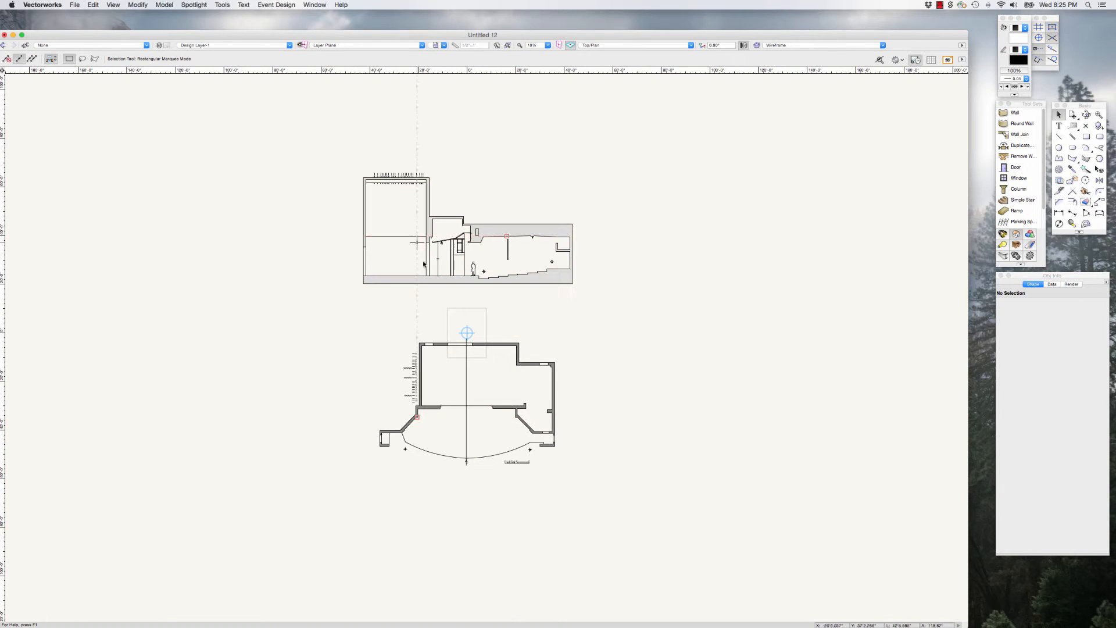
scroll(480, 408, "up", 4)
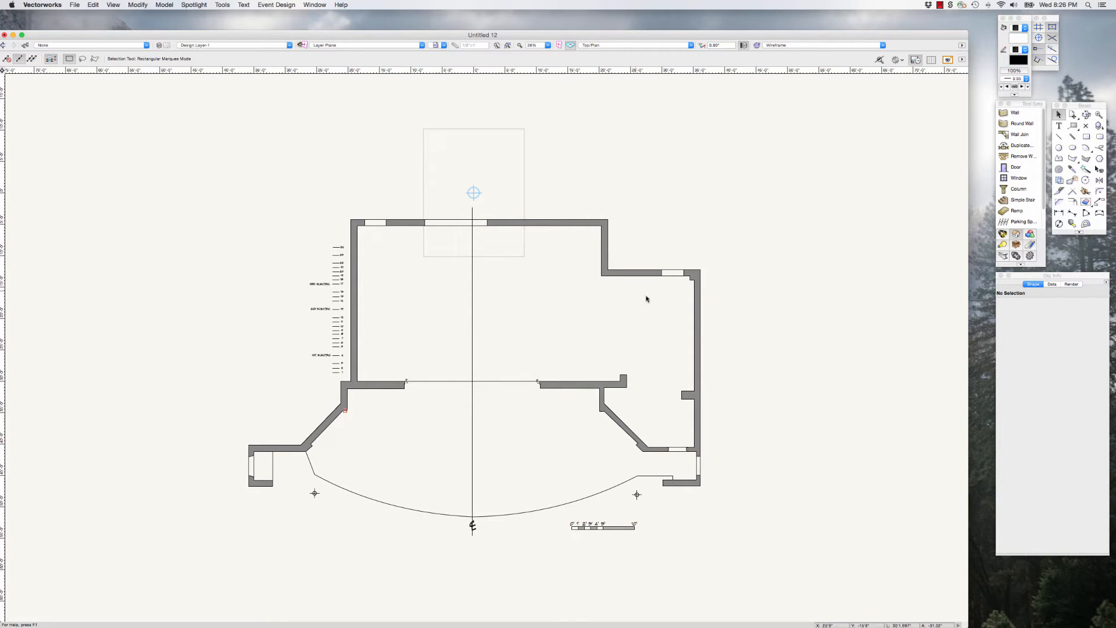
scroll(564, 347, "down", 2)
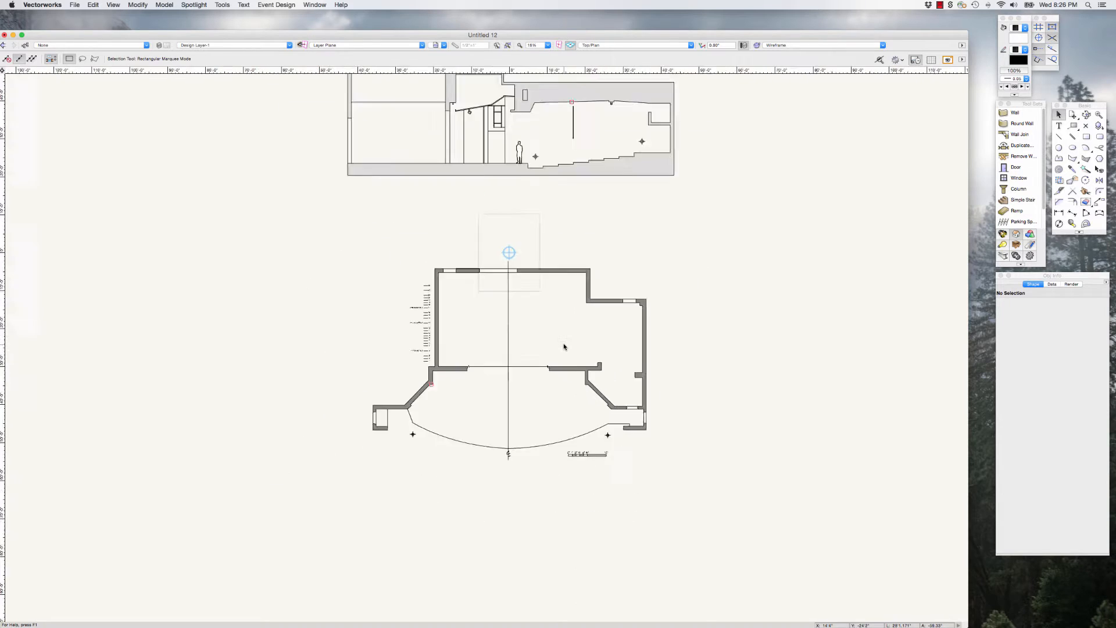
scroll(564, 347, "down", 3)
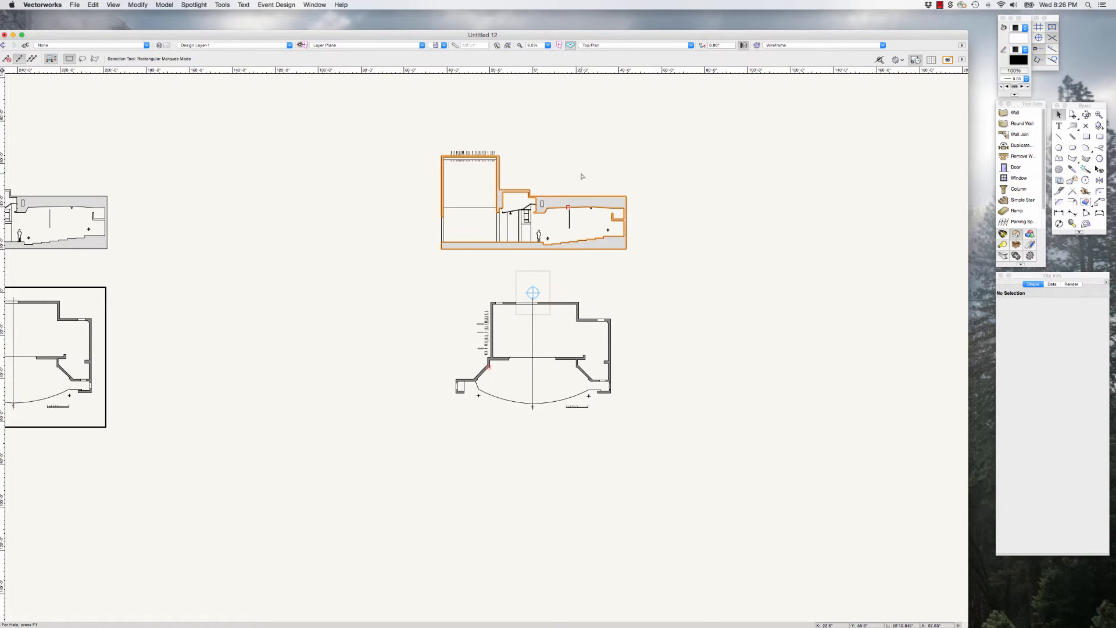
scroll(581, 175, "up", 1)
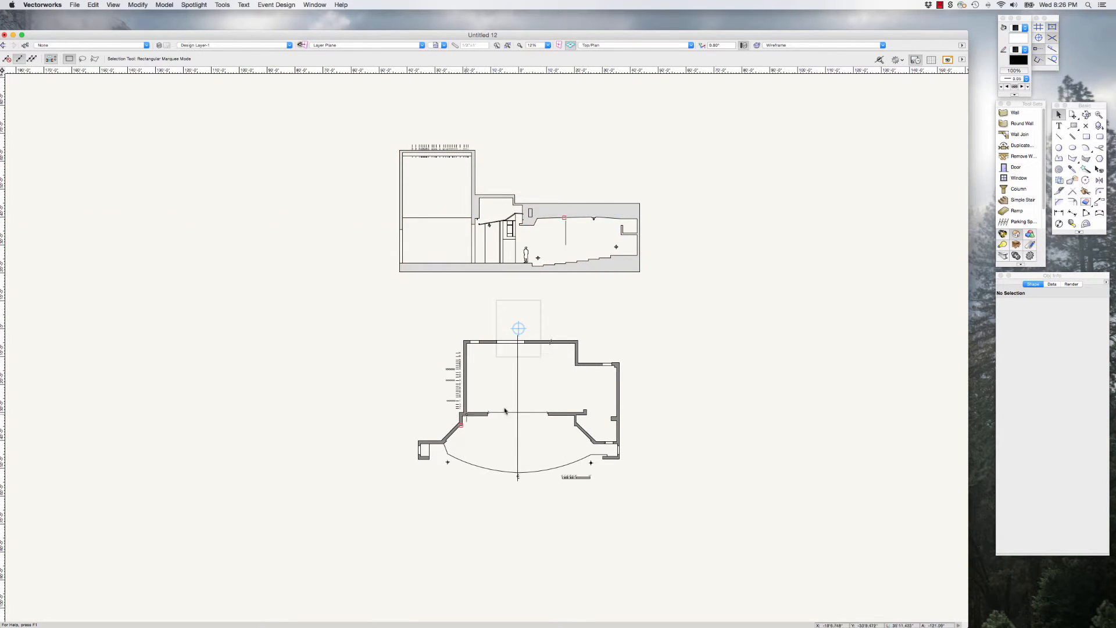
scroll(555, 395, "down", 1)
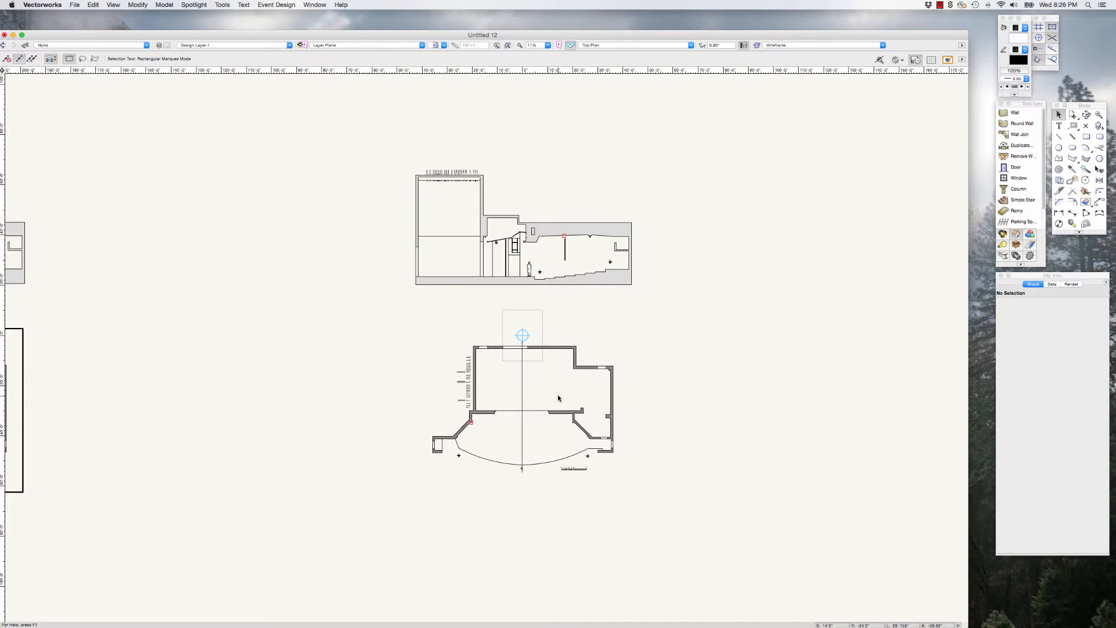
scroll(557, 394, "up", 2)
scroll(553, 385, "down", 1)
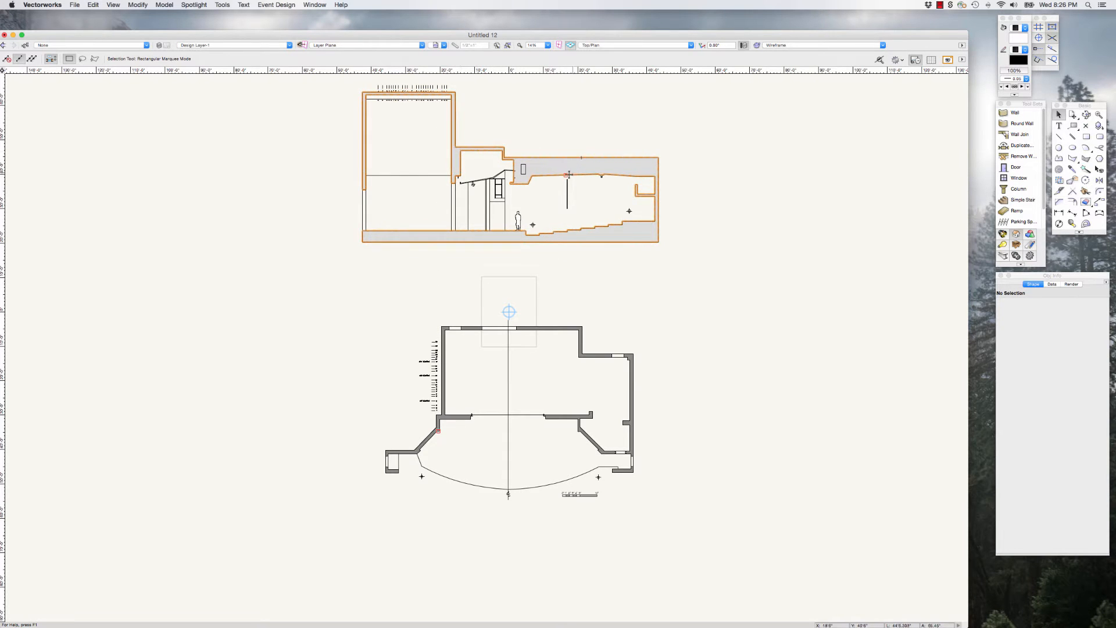
scroll(565, 527, "up", 2)
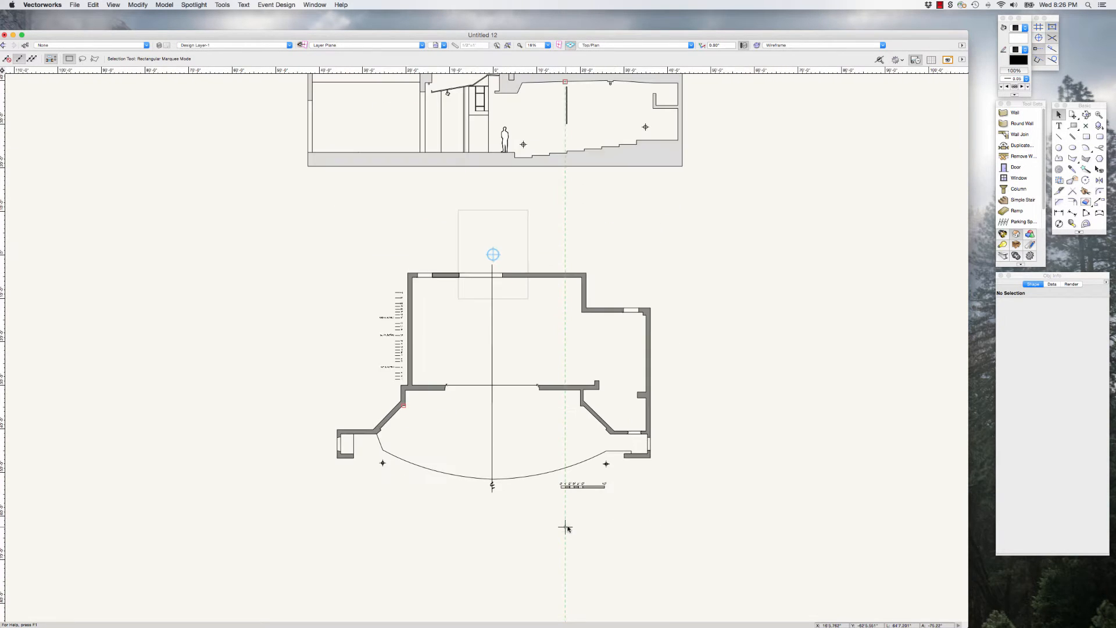
scroll(502, 427, "up", 1)
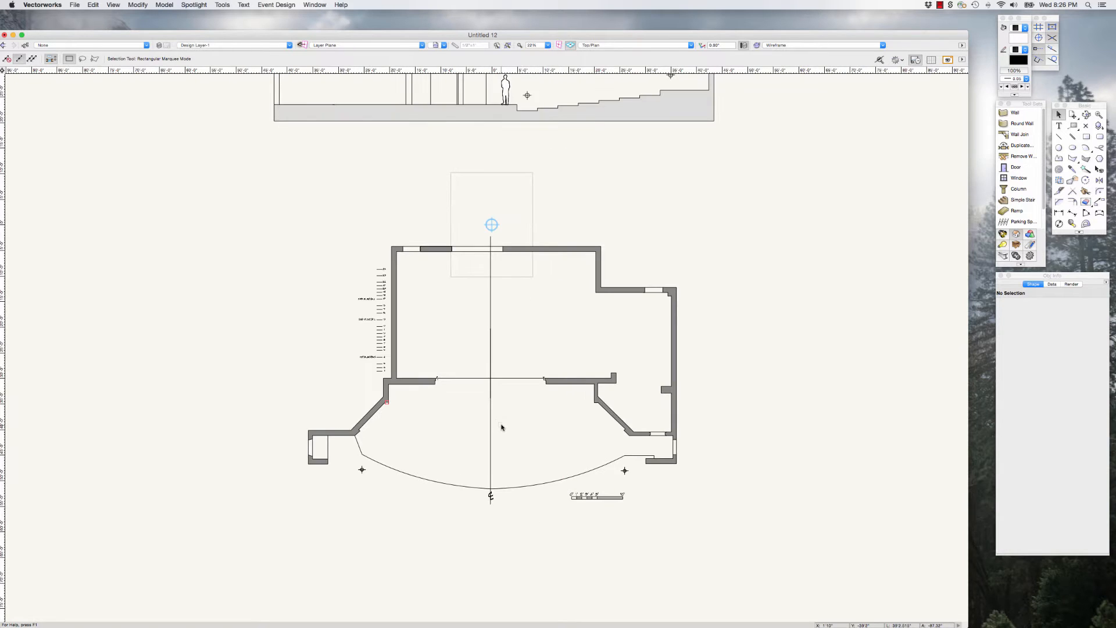
scroll(515, 461, "up", 2)
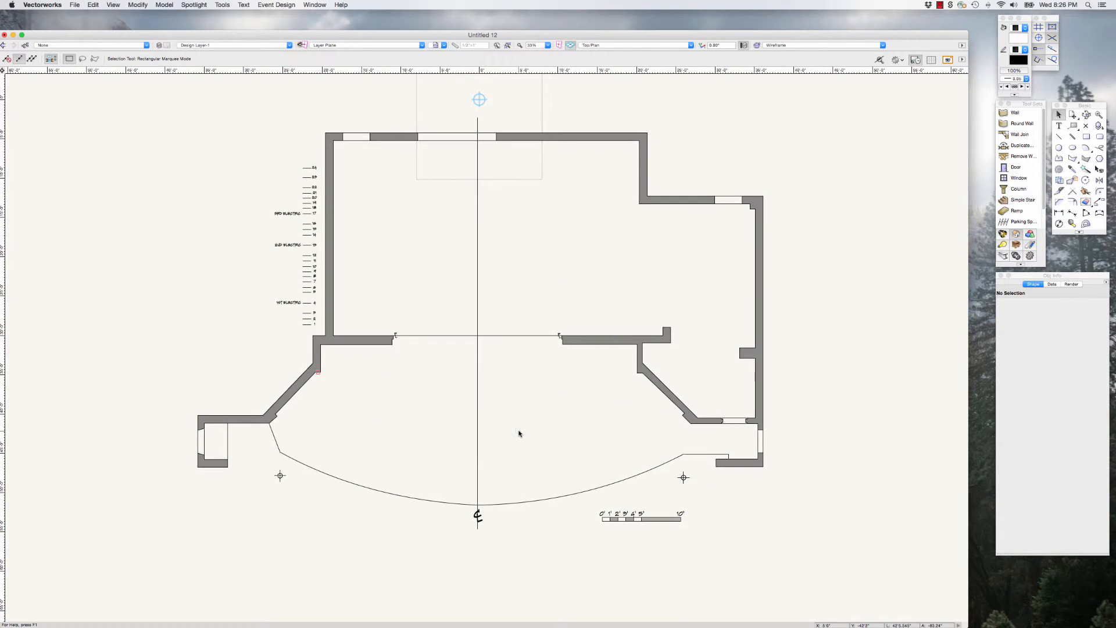
scroll(519, 433, "down", 2)
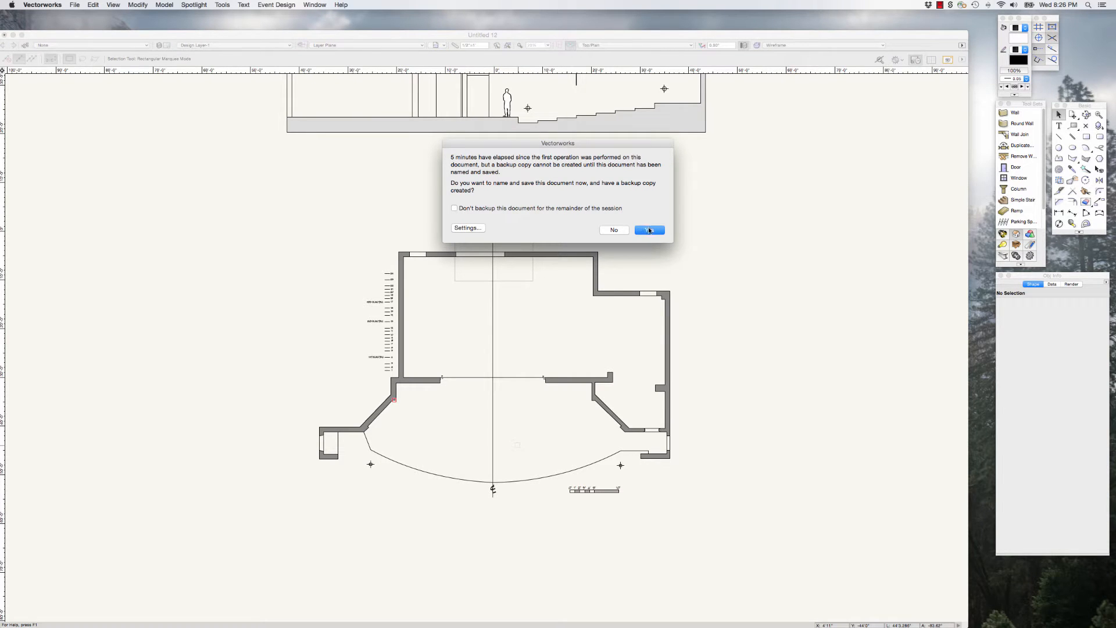
Step: Save the drawing to the Desktop, naming it with the owner's first name followed by "3D Mainstage Extravaganza"
left_click(650, 230)
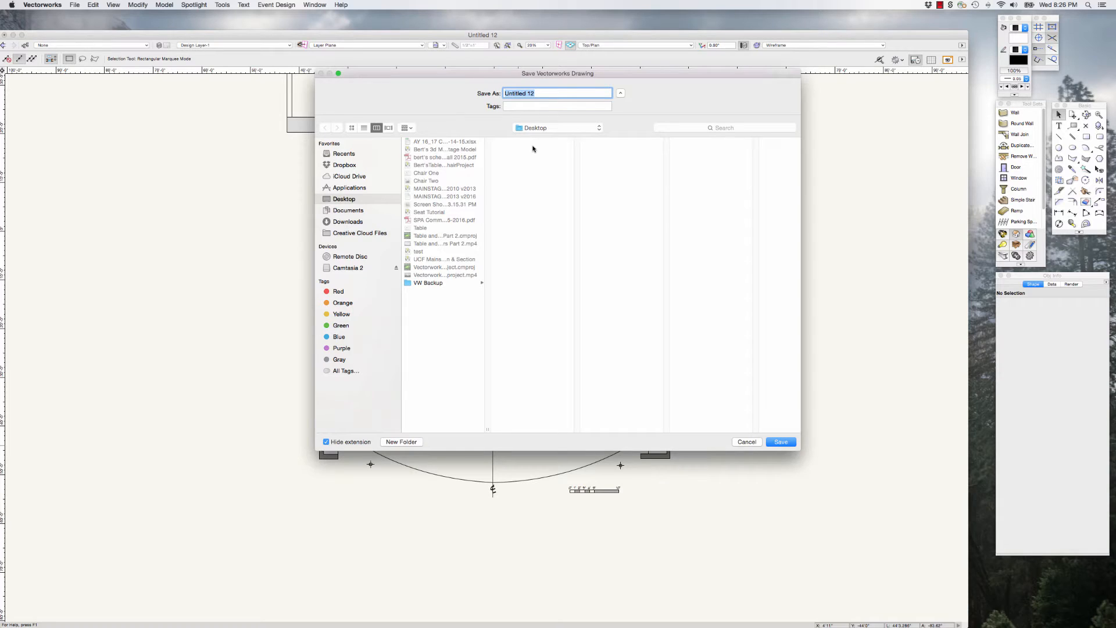
type("Bert's 3D Mainstage Extravaganza")
left_click(787, 445)
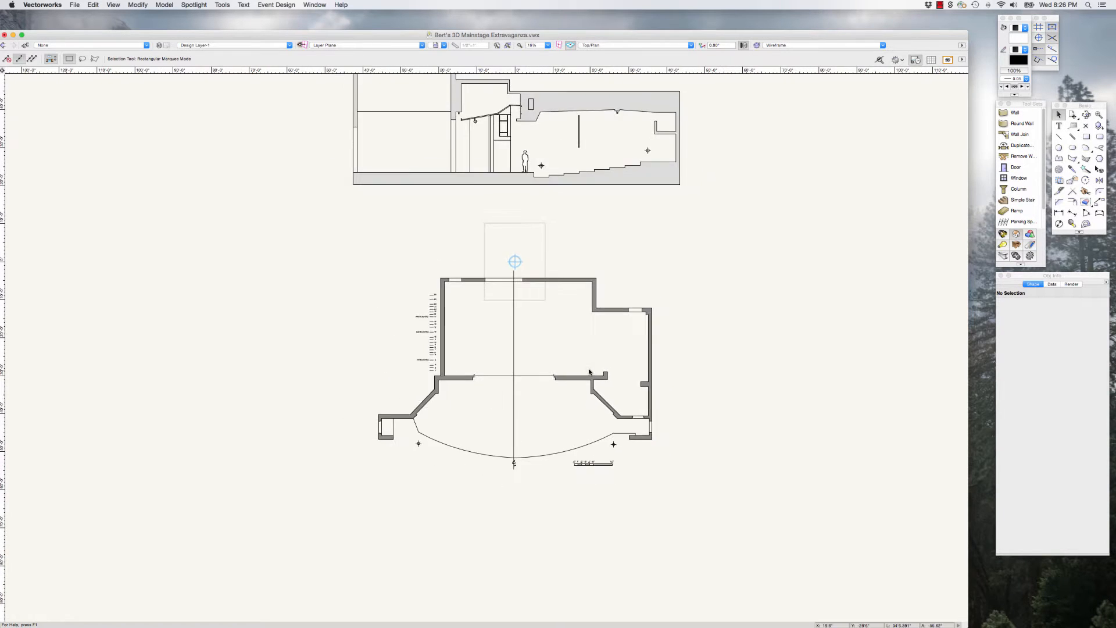
Step: Measure the fly tower's interior height in the section, from the ceiling down to the stage floor
scroll(589, 371, "down", 2)
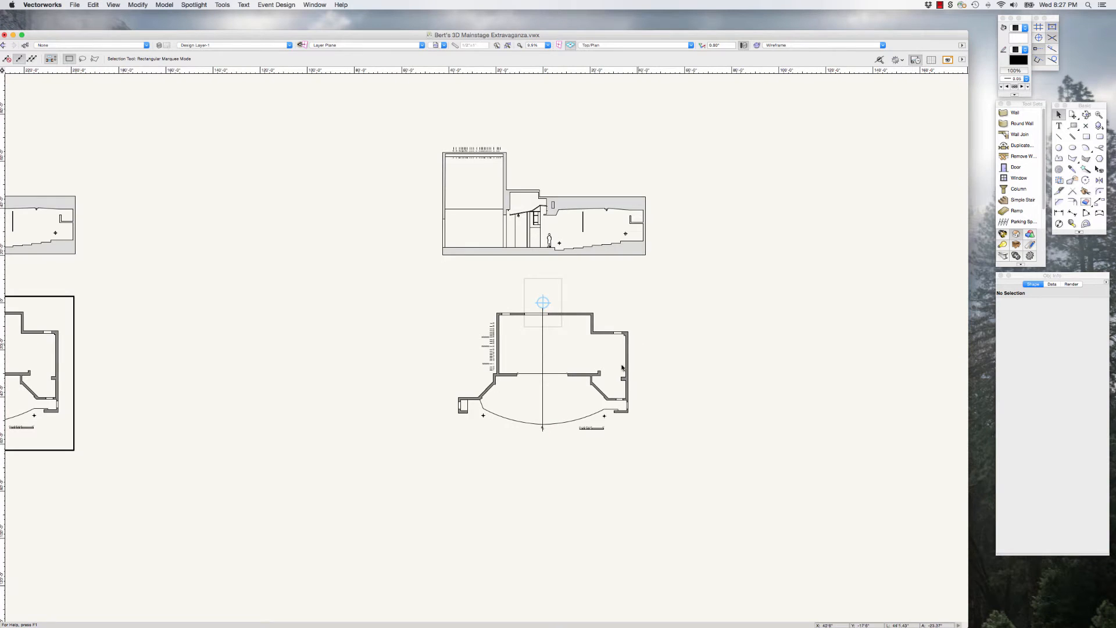
scroll(605, 415, "up", 3)
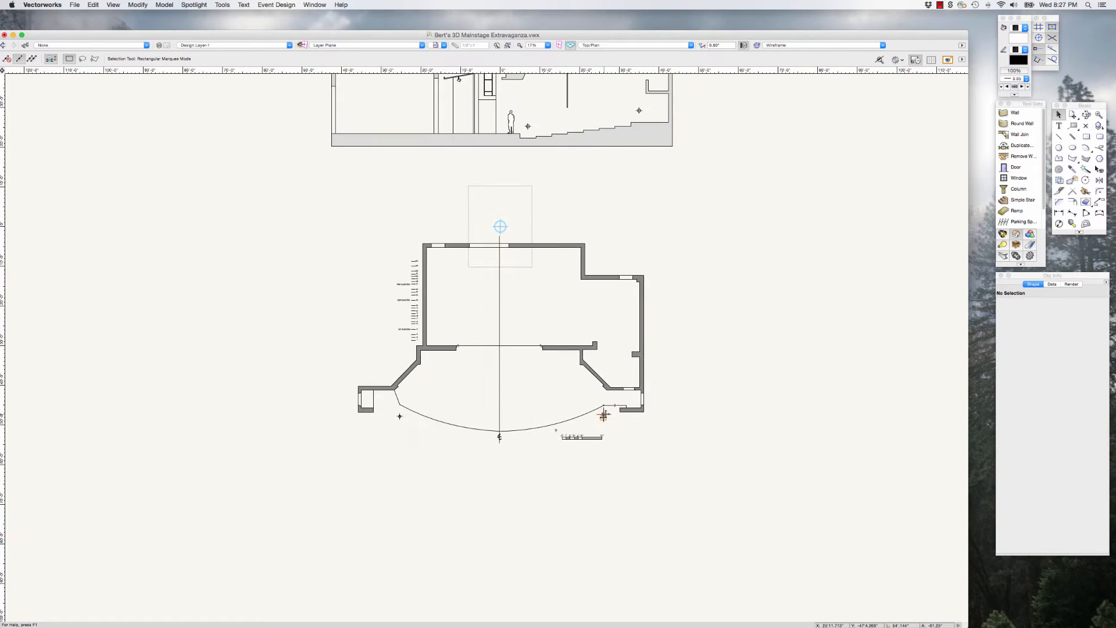
scroll(561, 411, "down", 3)
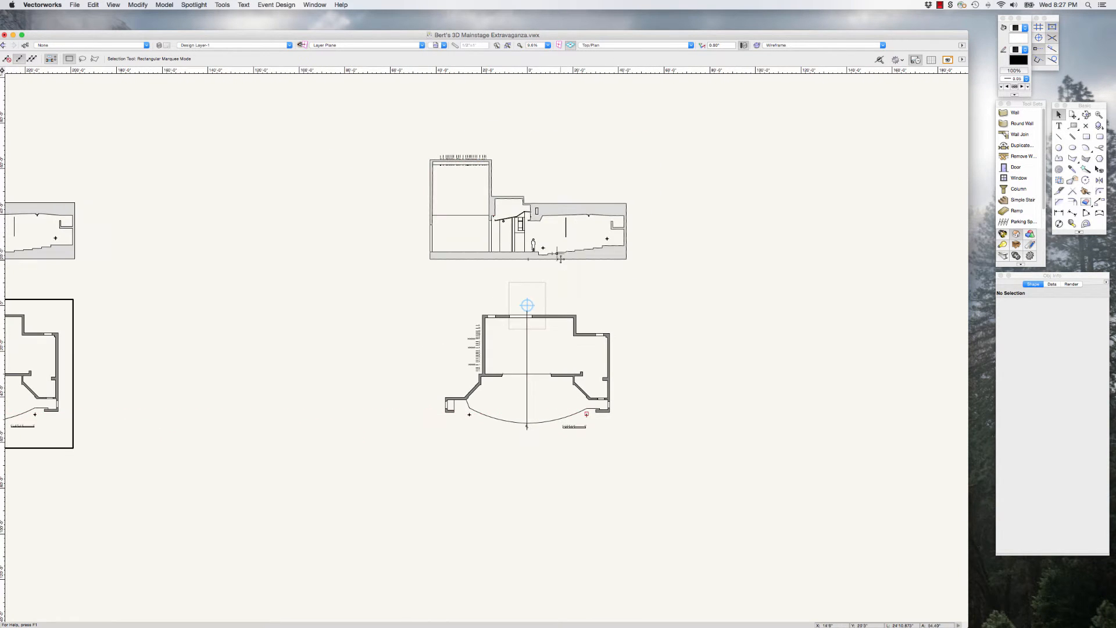
scroll(536, 202, "up", 3)
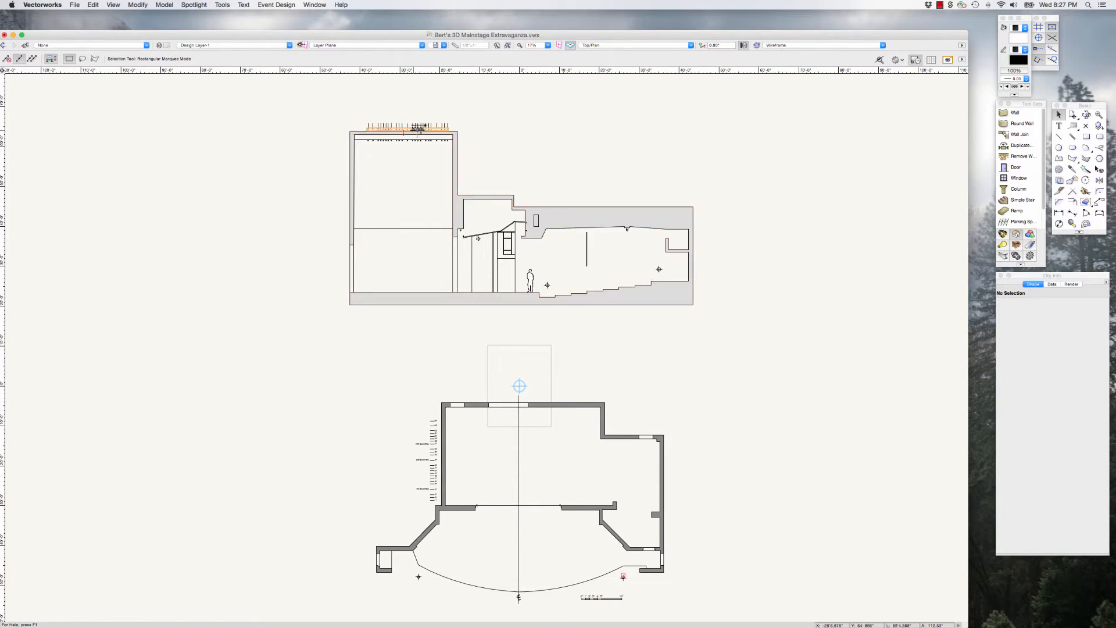
scroll(528, 231, "up", 1)
scroll(527, 231, "up", 1)
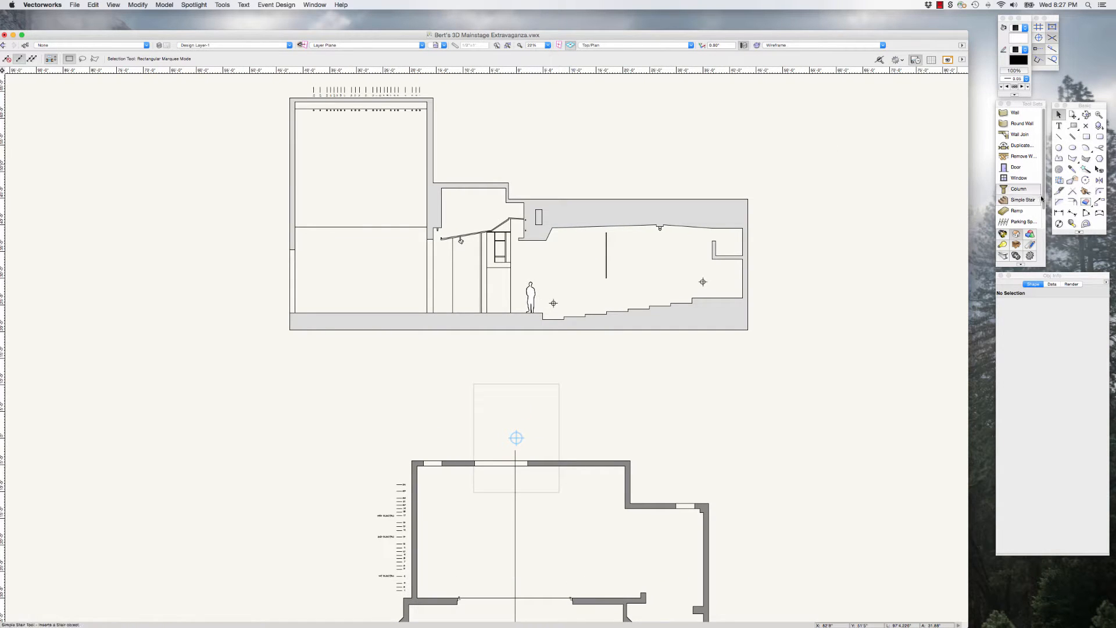
left_click(1072, 223)
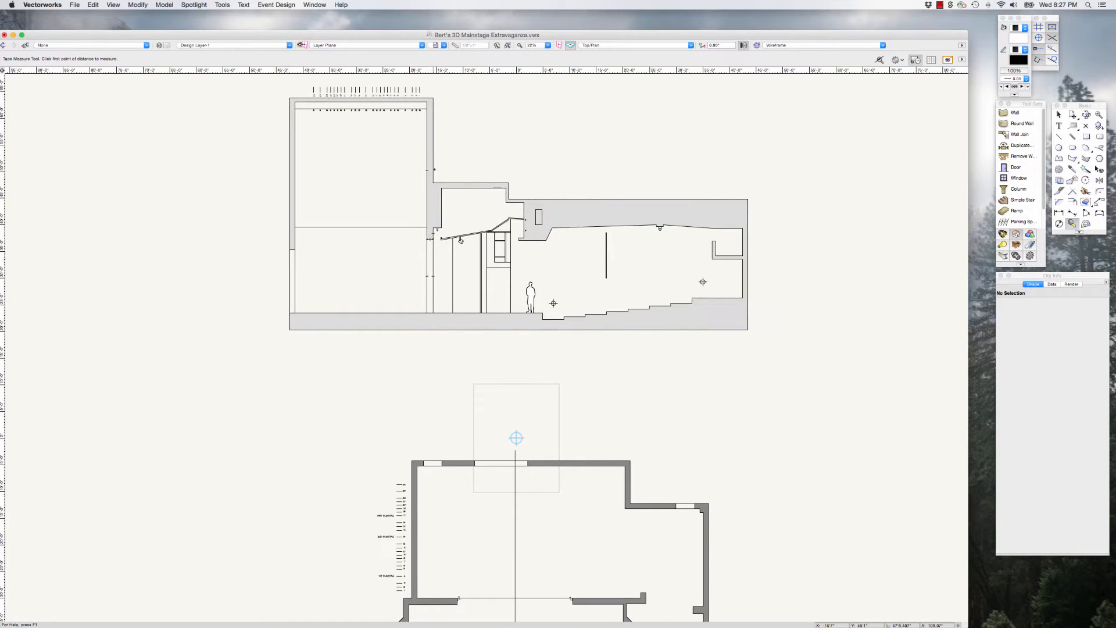
scroll(434, 170, "up", 1)
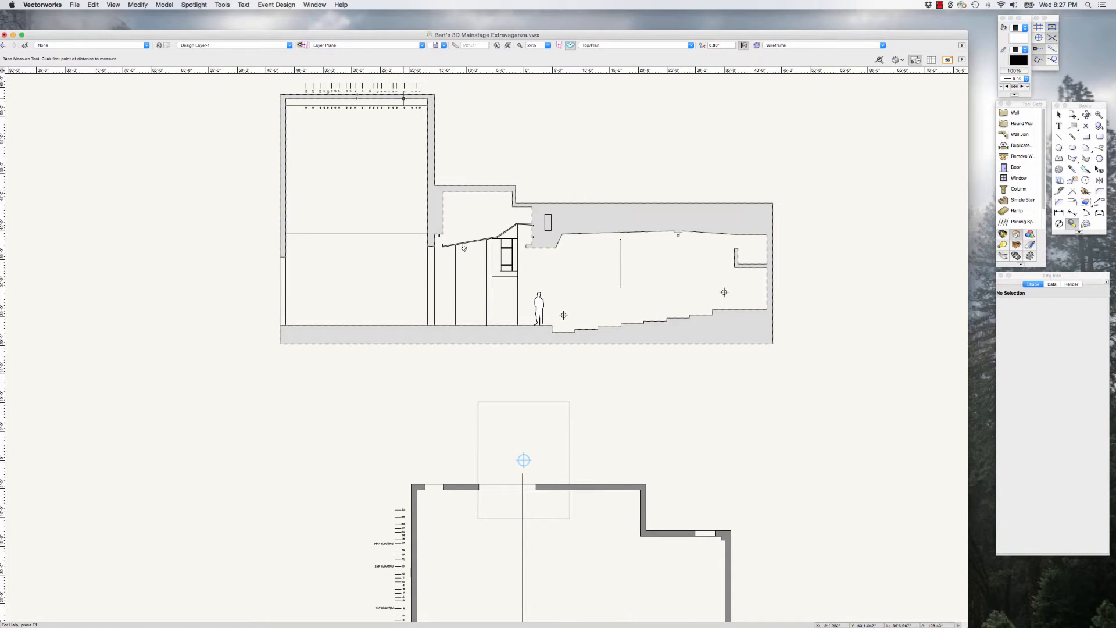
left_click(404, 98)
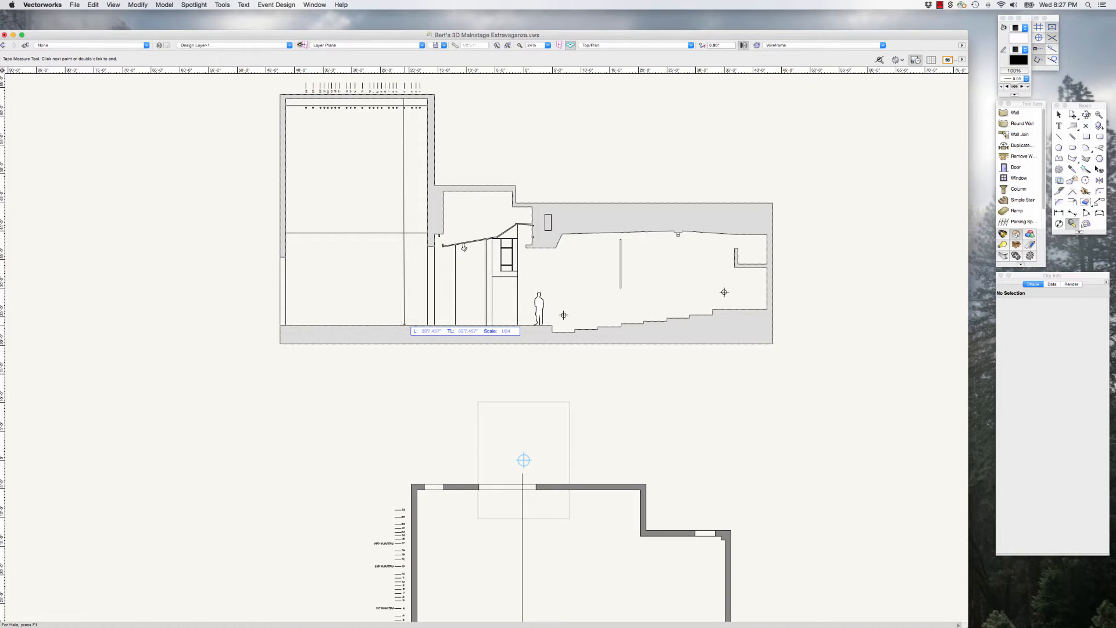
left_click(404, 325)
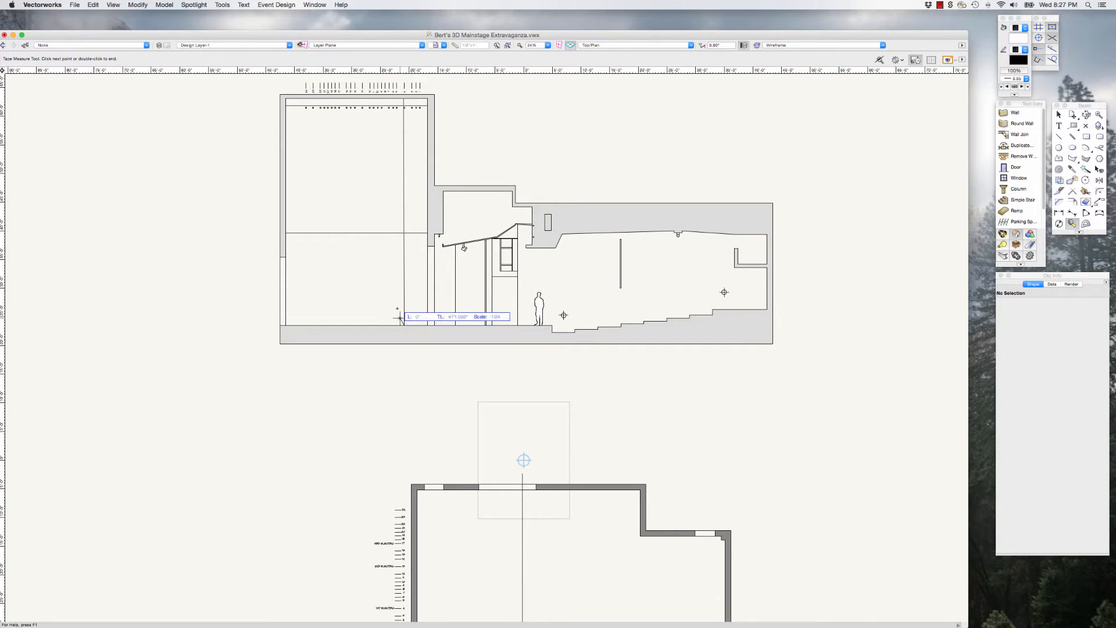
double_click(397, 307)
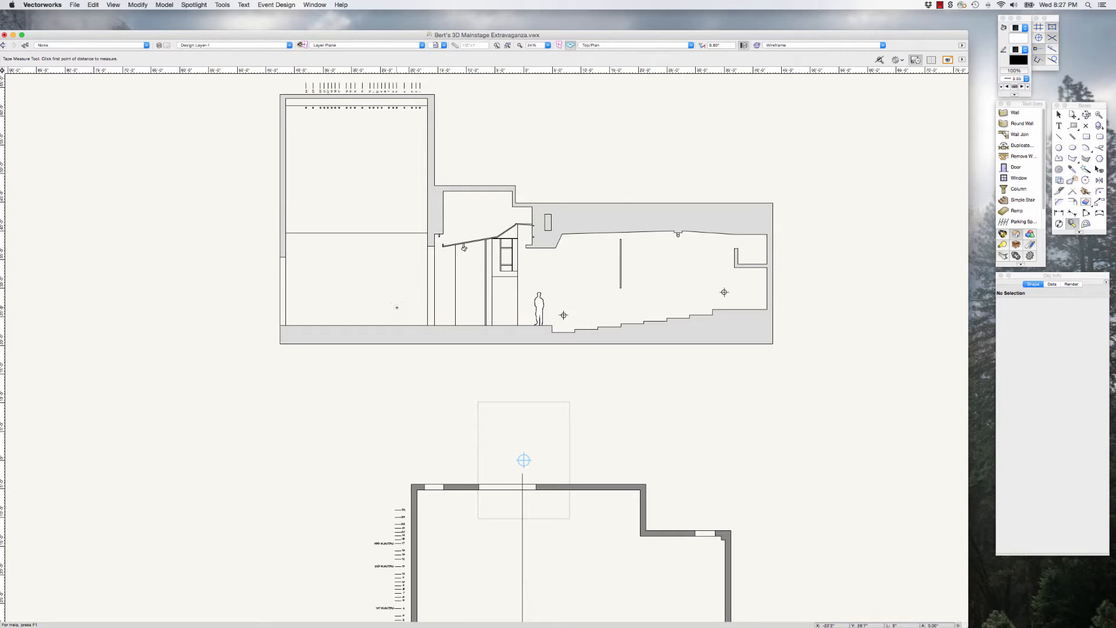
left_click(1059, 115)
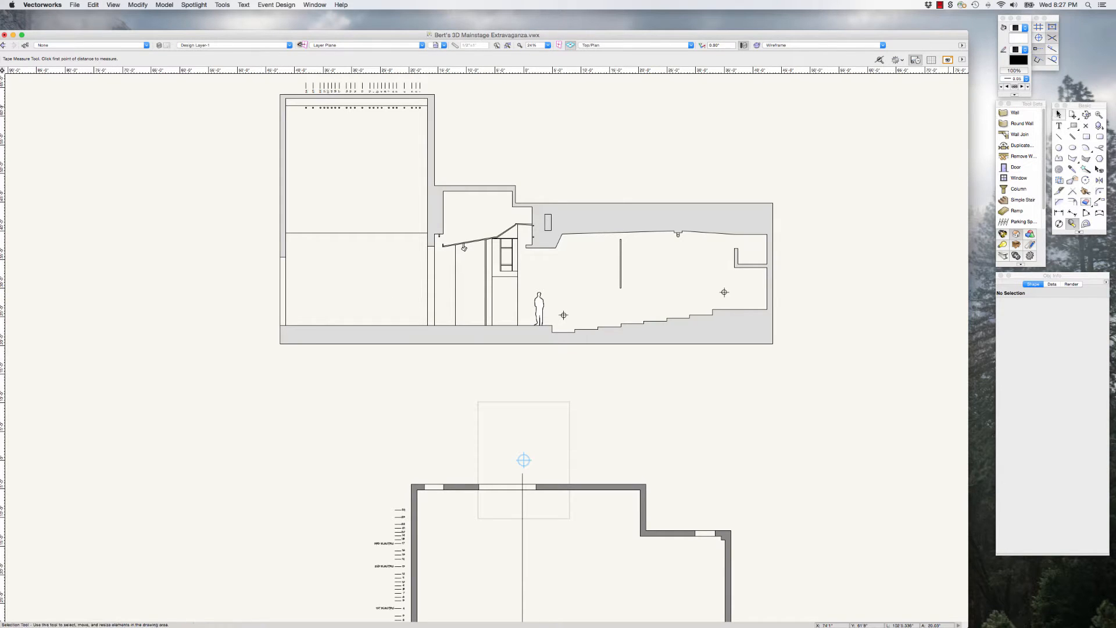
Step: Inspect the wall polygon beside the line set schedule in the ground plan, including its angled part, and deselect it
scroll(560, 329, "up", 3)
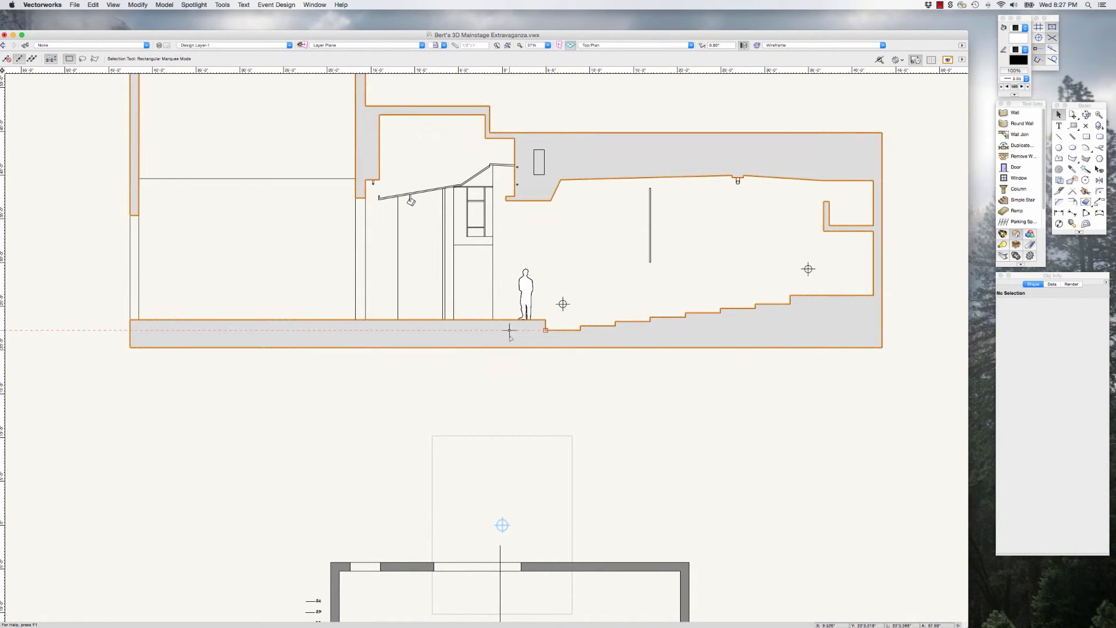
scroll(507, 255, "down", 5)
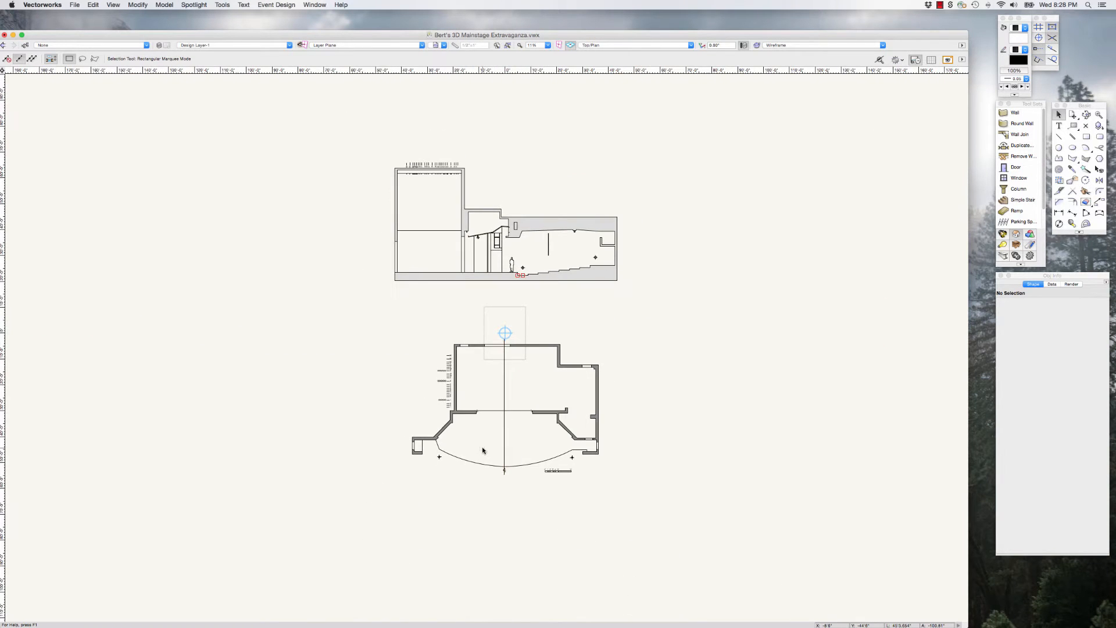
scroll(494, 451, "up", 5)
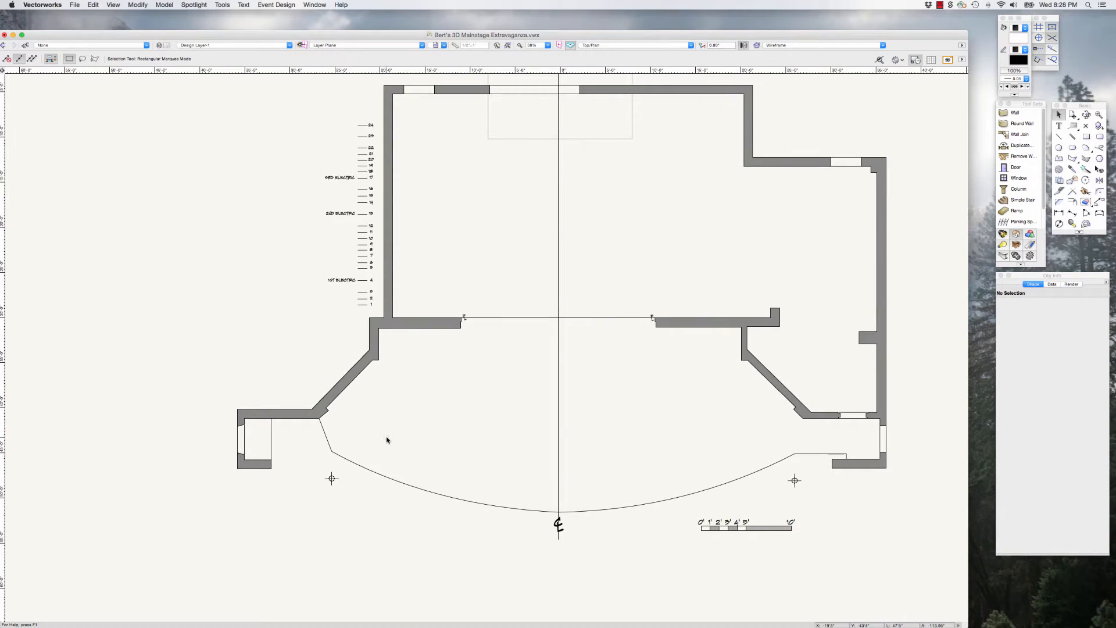
scroll(387, 439, "down", 1)
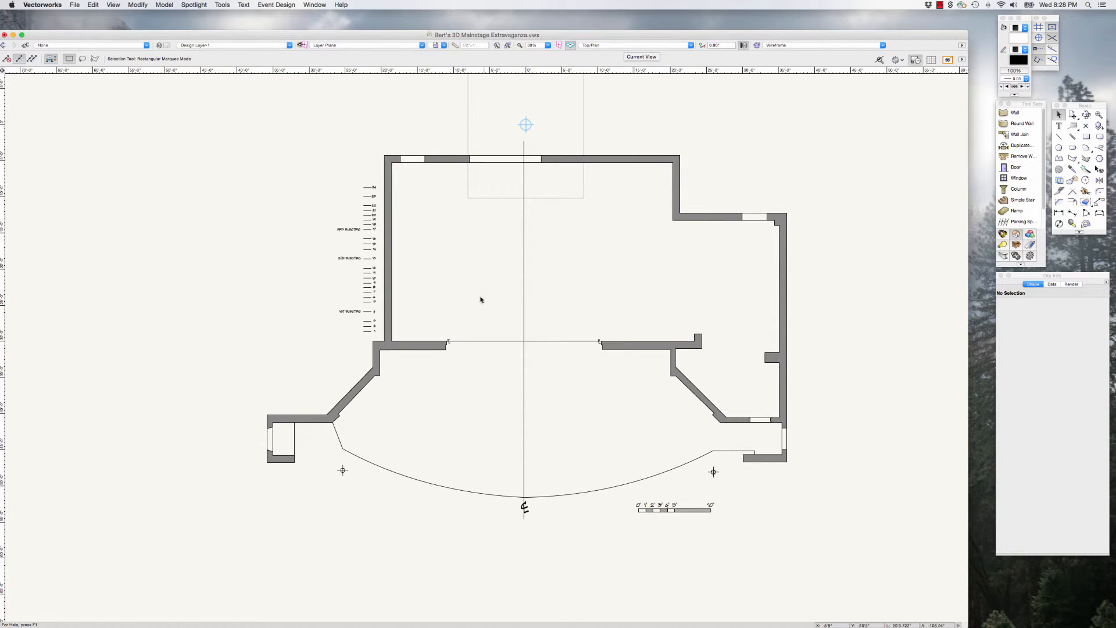
scroll(419, 429, "up", 2)
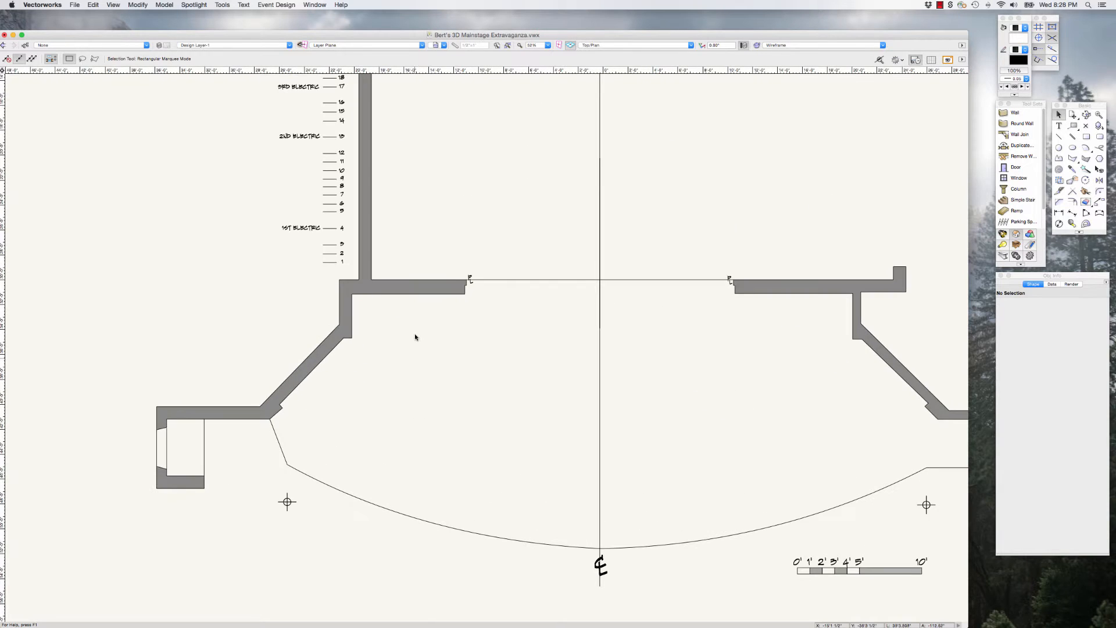
left_click(393, 291)
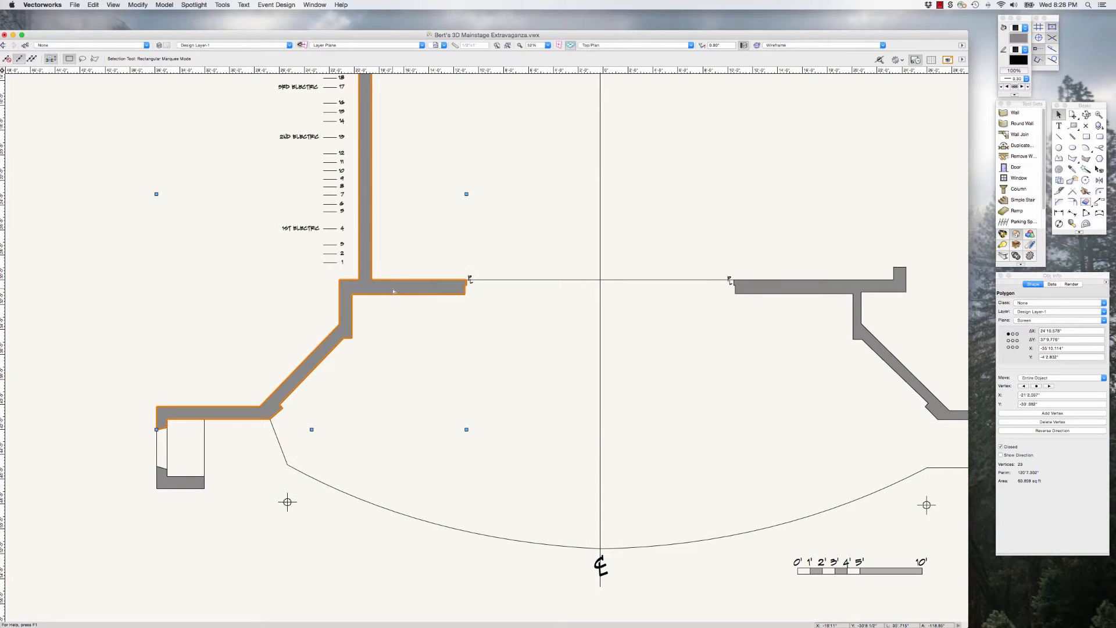
scroll(423, 397, "down", 3)
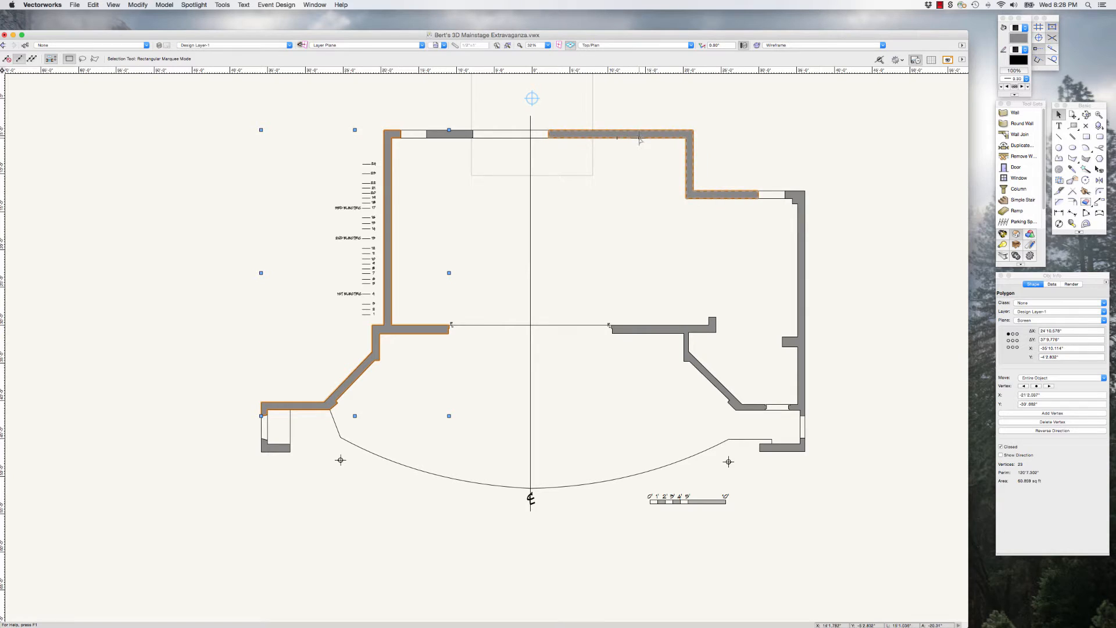
scroll(420, 121, "up", 1)
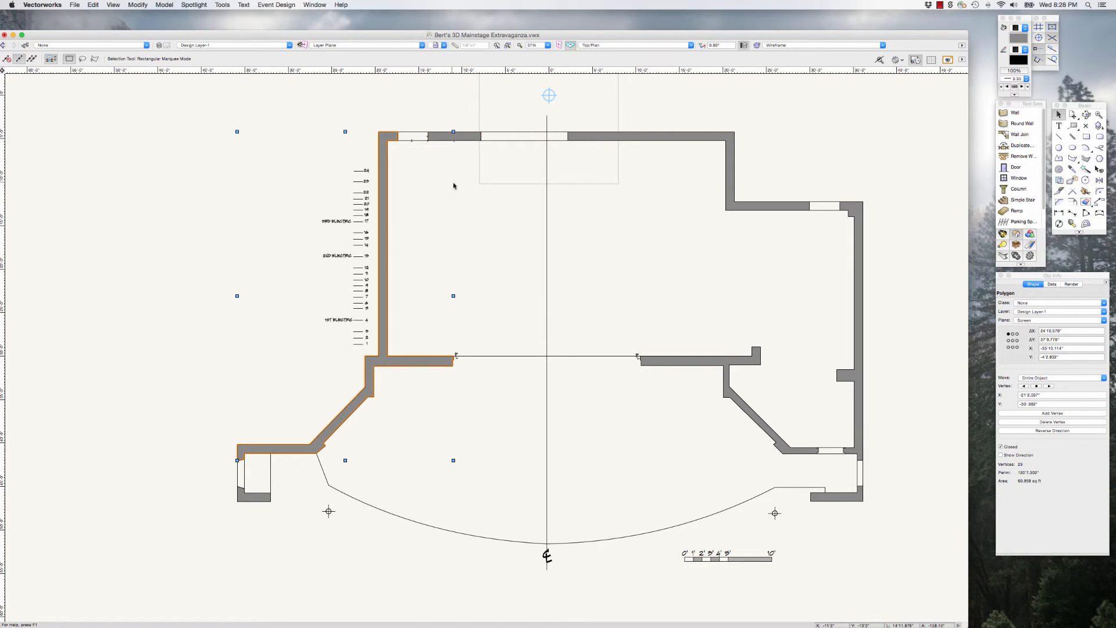
left_click(434, 205)
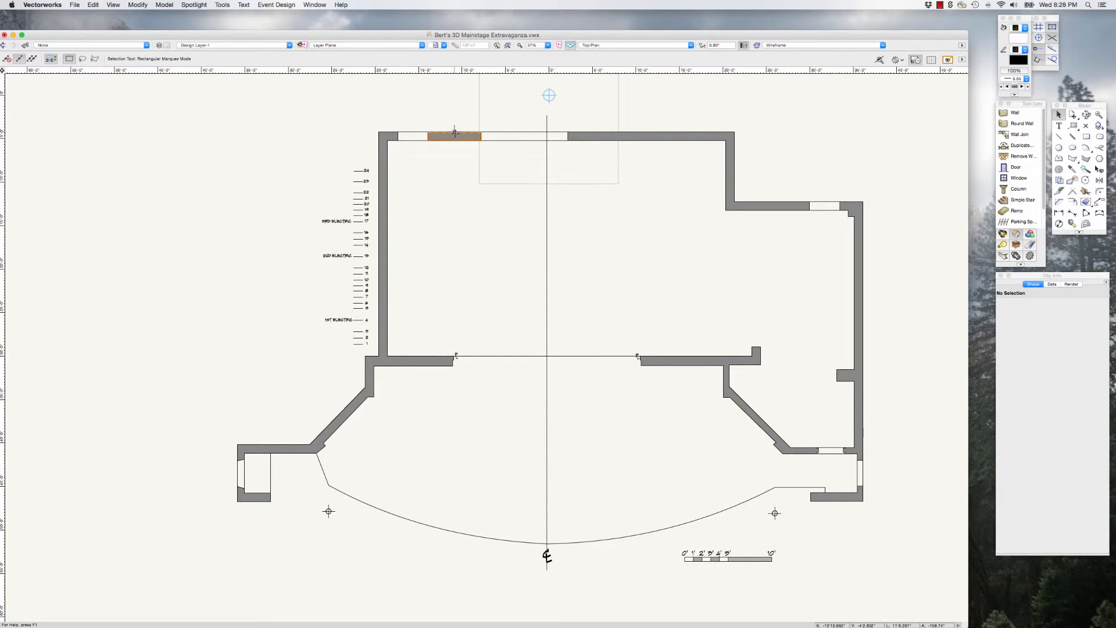
Step: Delete the lines closing off the two openings in the ground plan's upstage wall
scroll(455, 133, "up", 5)
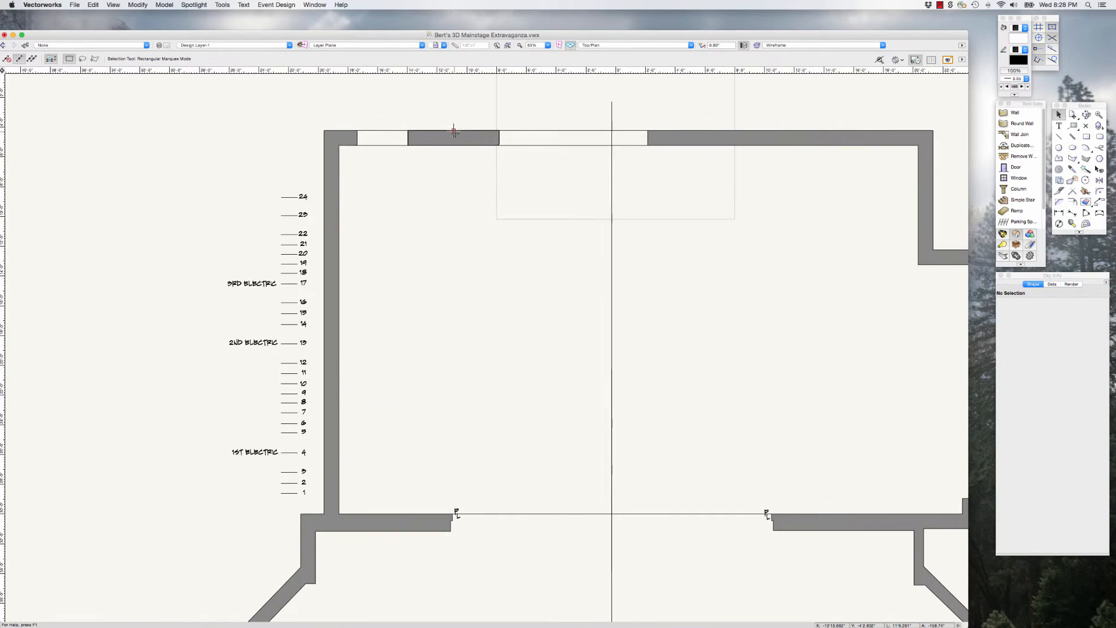
left_click(354, 129)
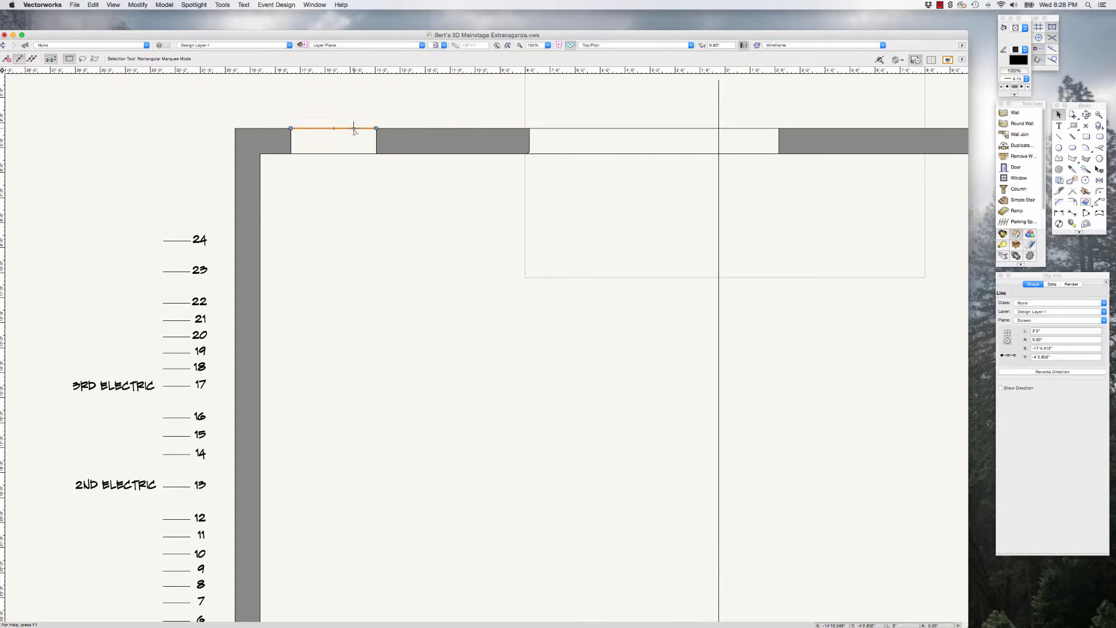
key("BackSpace")
left_click(342, 153)
key("BackSpace")
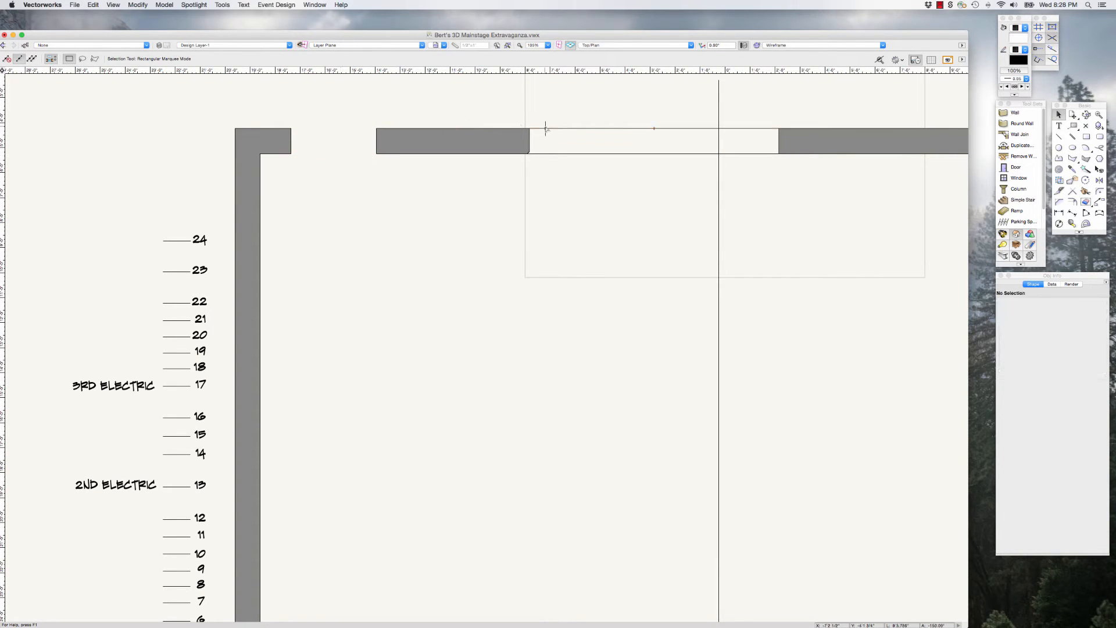
left_click(546, 132)
key("BackSpace")
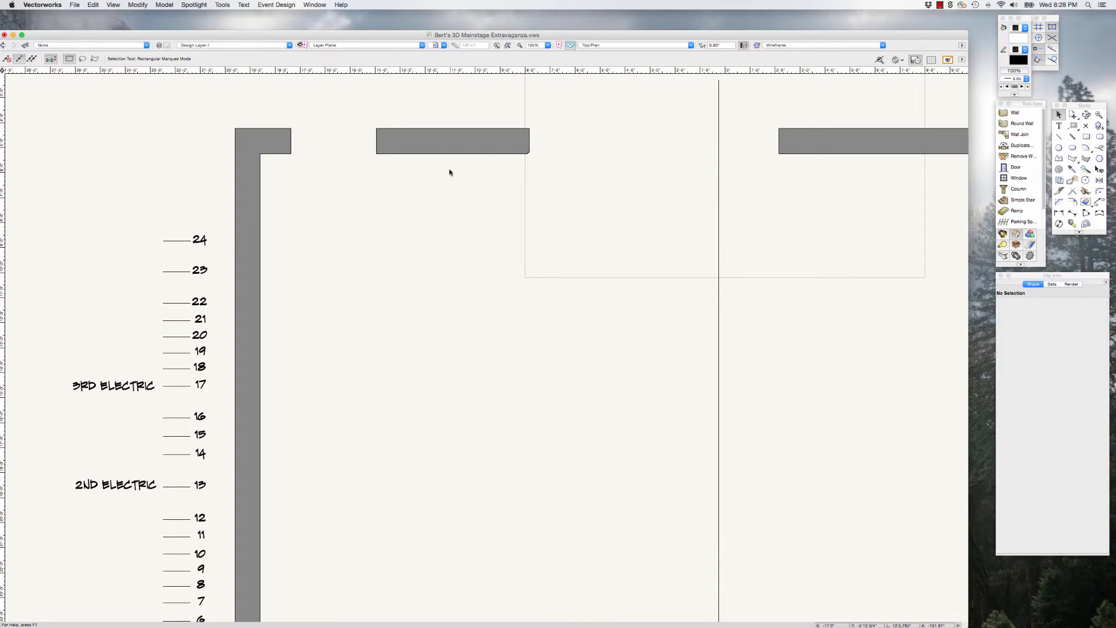
Step: Delete the lines across the door openings in the upstage, downstage and outer walls of the stage-left wing
scroll(450, 172, "down", 5)
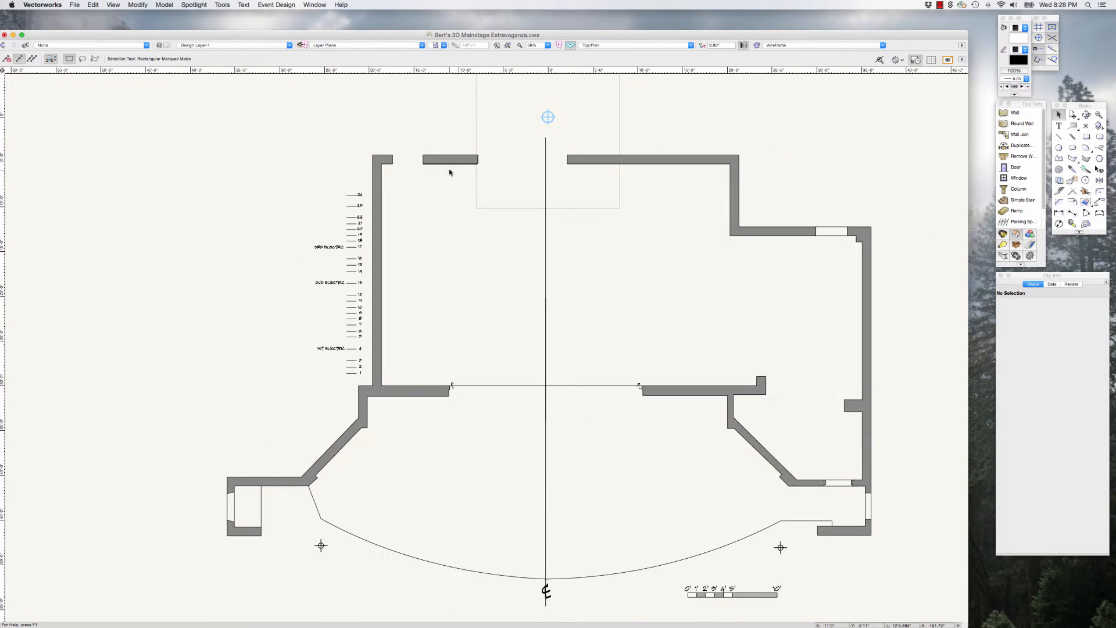
left_click(827, 228)
key("BackSpace")
left_click(828, 235)
key("BackSpace")
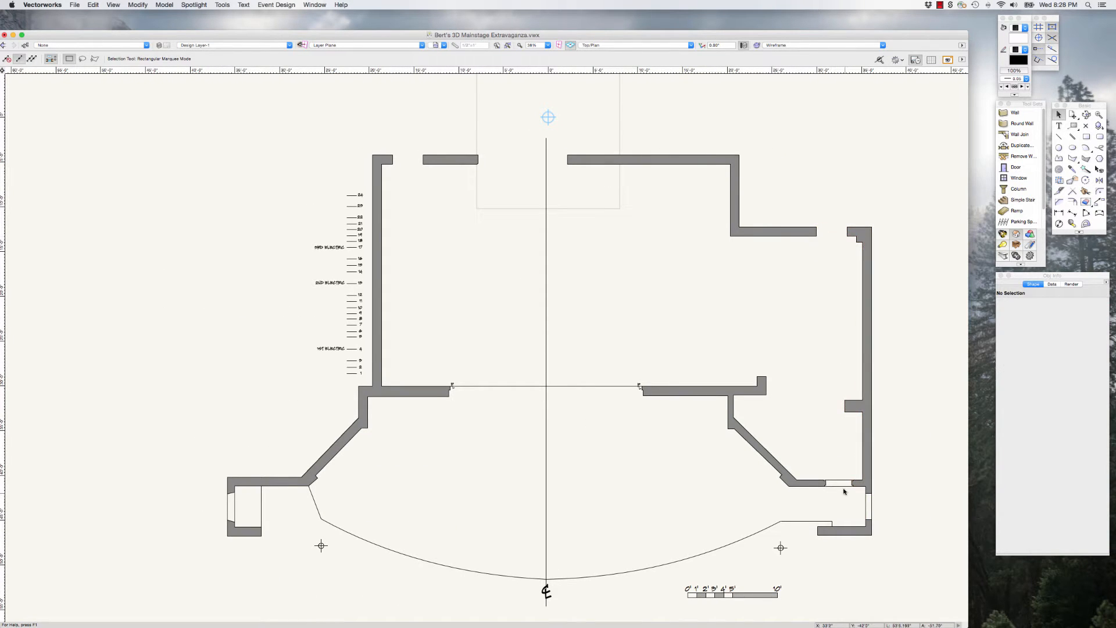
left_click(859, 499)
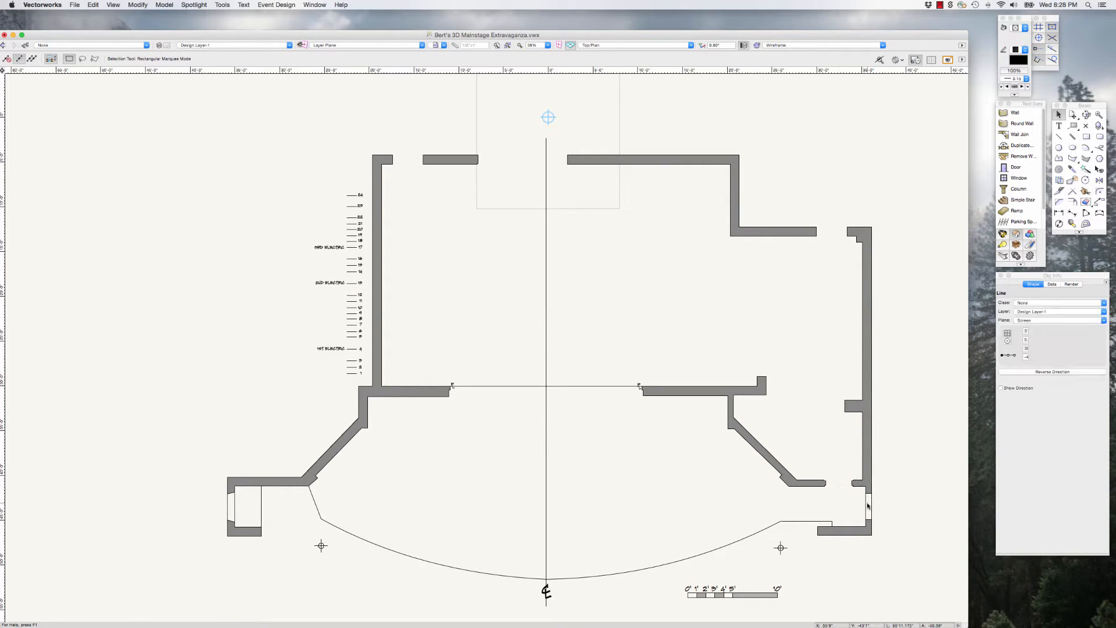
key("BackSpace")
left_click(866, 504)
key("BackSpace")
left_click(841, 538)
key("BackSpace")
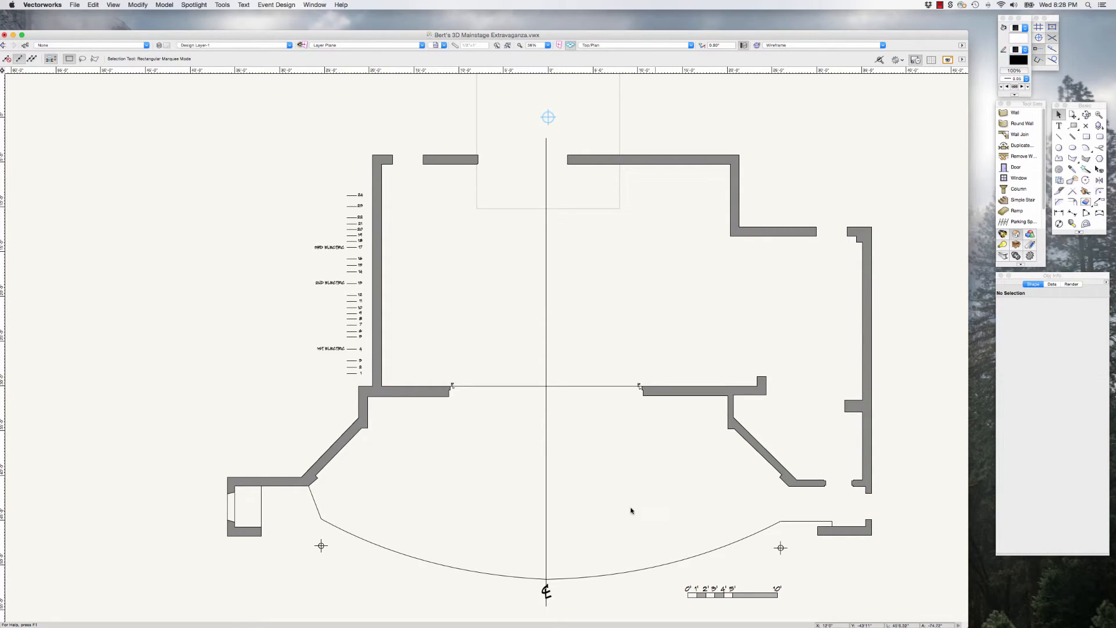
Step: Delete the line across the proscenium opening and the small marks at both of its ends
key("BackSpace")
left_click_drag(450, 367, 465, 393)
key("BackSpace")
left_click_drag(608, 366, 648, 394)
key("BackSpace")
Step: Delete both lines across the opening in the outermost stage-right wall beside the apron
left_click(233, 504)
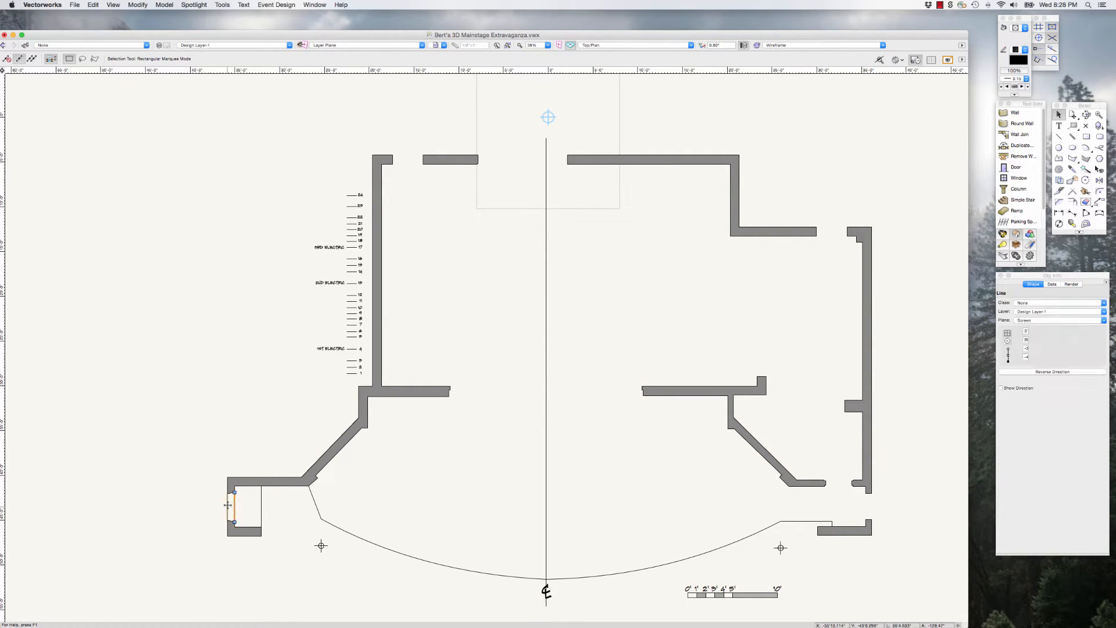
key("BackSpace")
left_click(227, 508)
key("BackSpace")
scroll(226, 545, "up", 10)
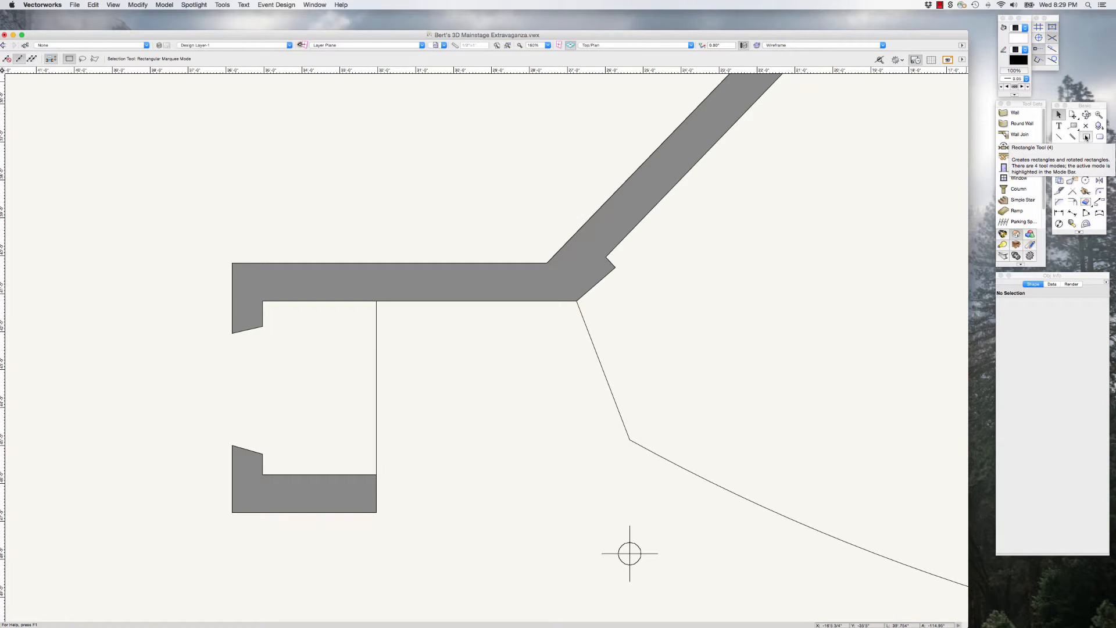
left_click(1086, 137)
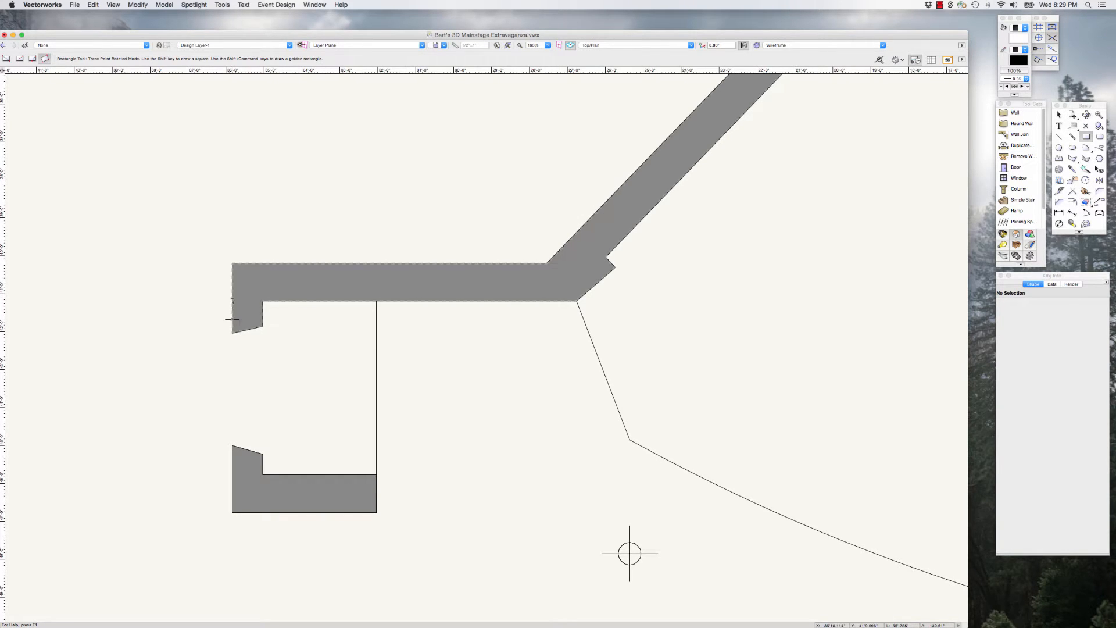
left_click(232, 299)
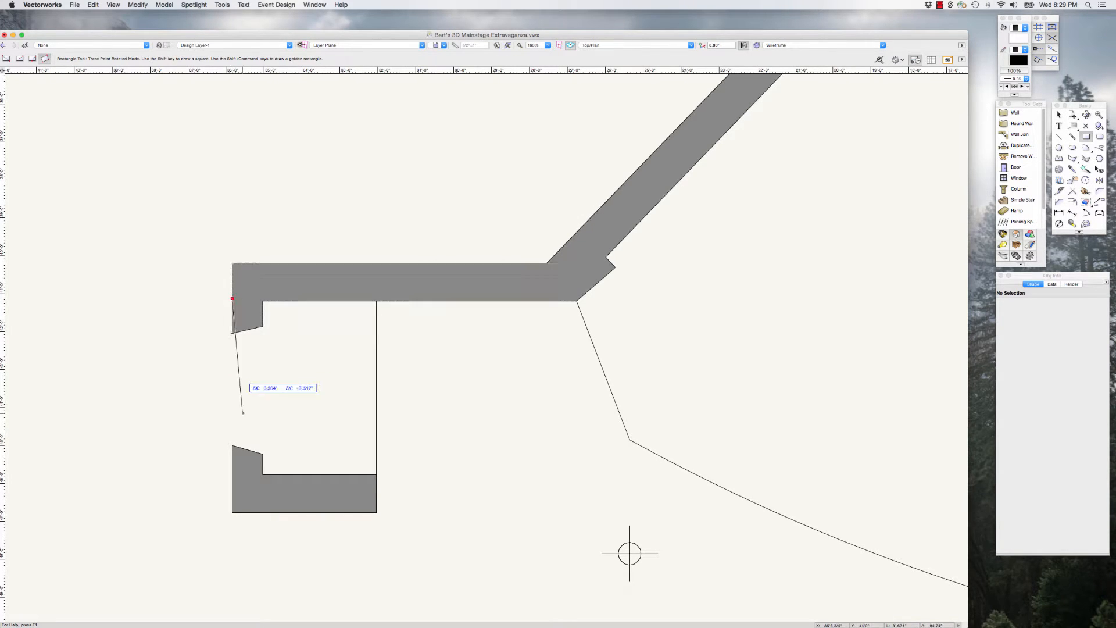
left_click(238, 385)
left_click(273, 378)
key("super+z")
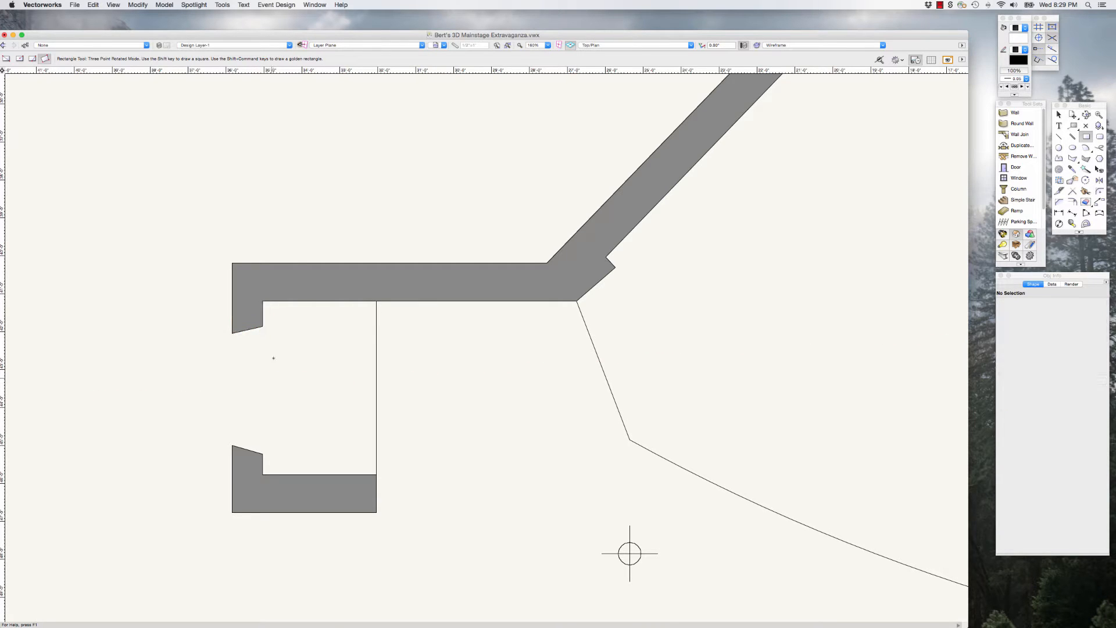
Step: Draw a corner-to-corner rectangle about 9 3/4" wide and 3'7 3/4" high over the outermost stage-right wall opening, overlapping both wall ends
left_click_drag(86, 32, 107, 24)
left_click(27, 50)
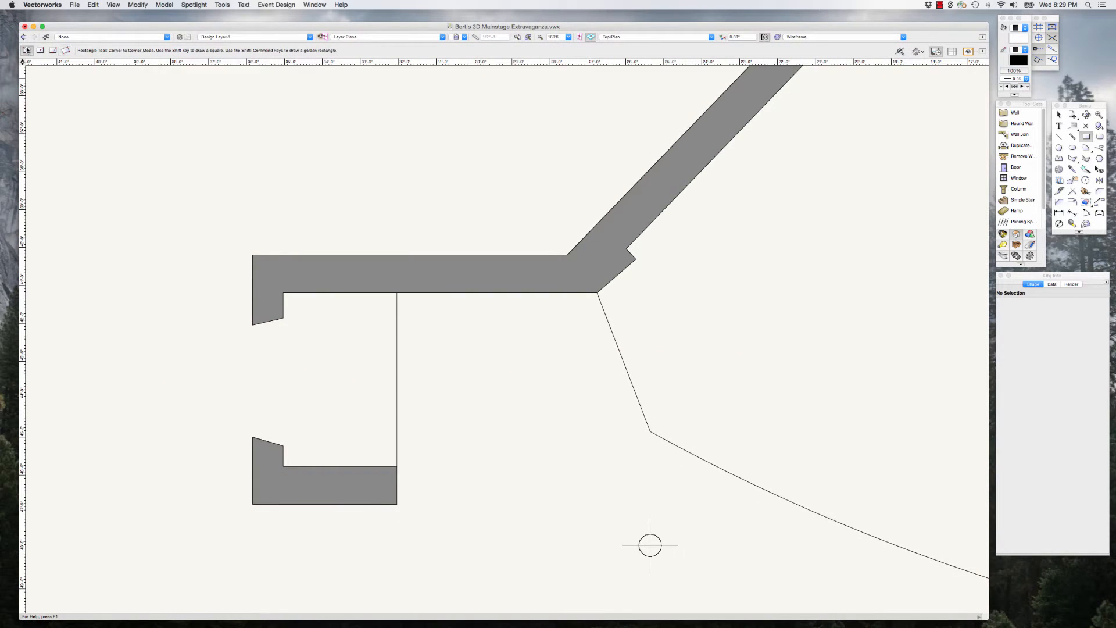
left_click(252, 307)
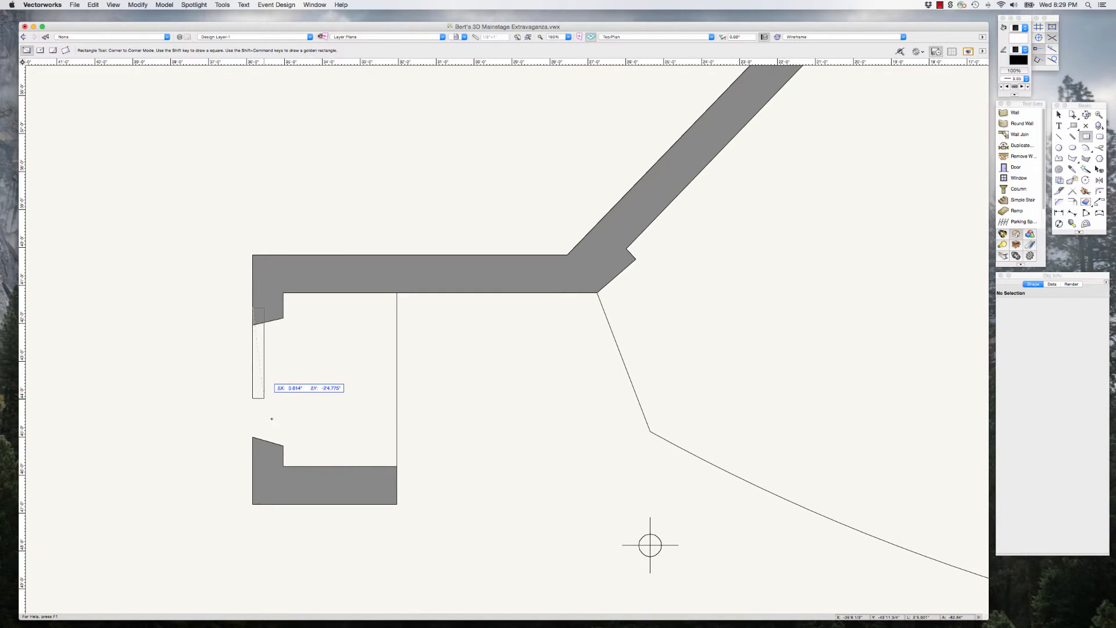
left_click(283, 446)
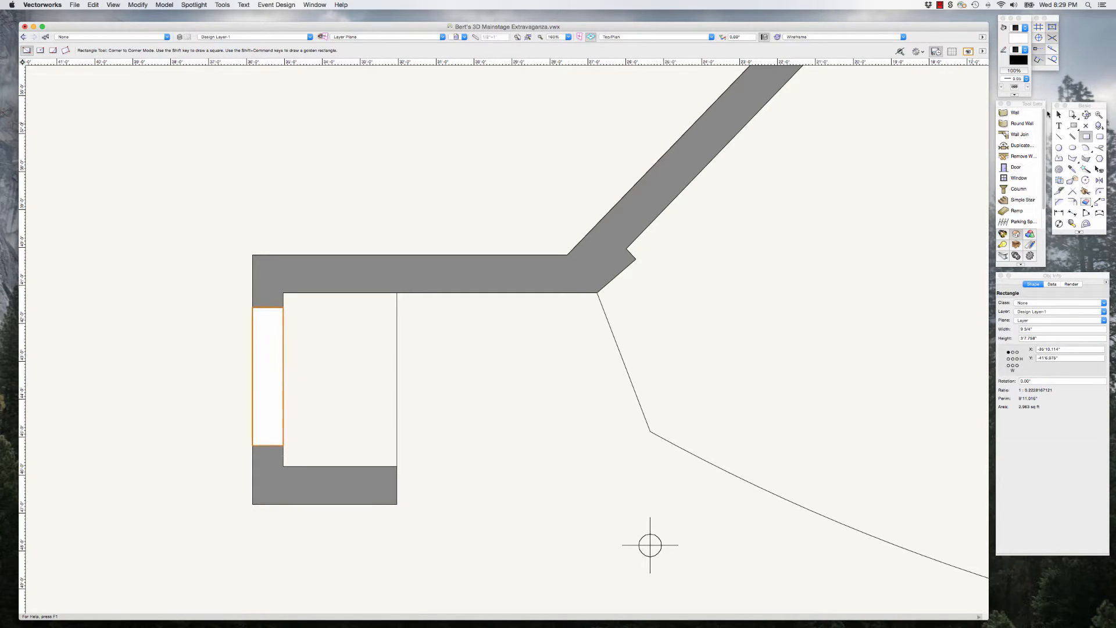
left_click(498, 421)
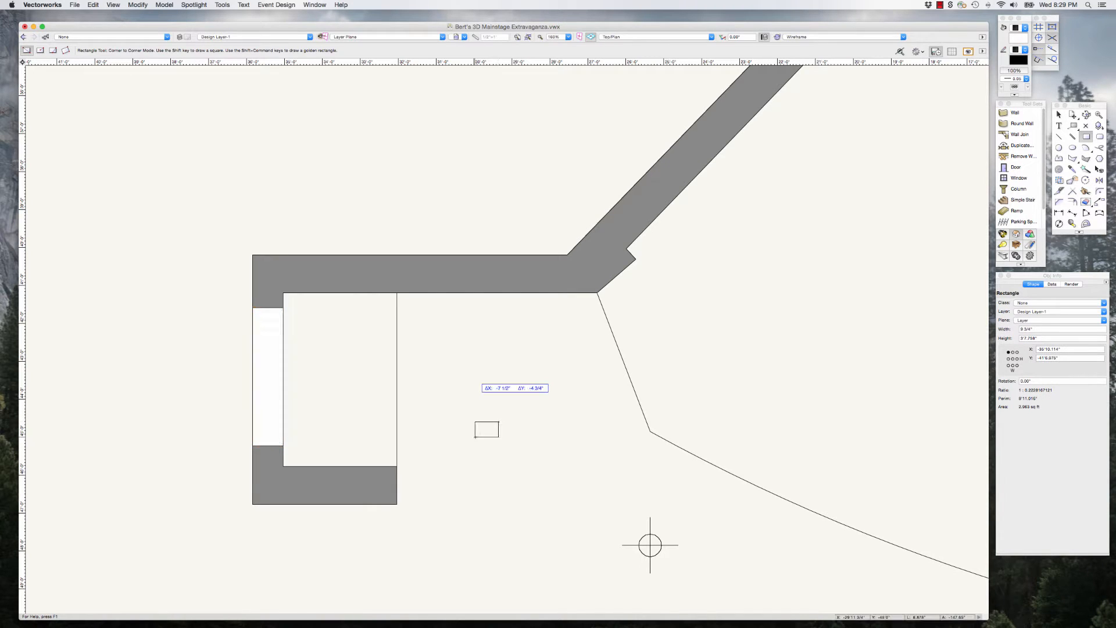
left_click(475, 439)
key("Delete")
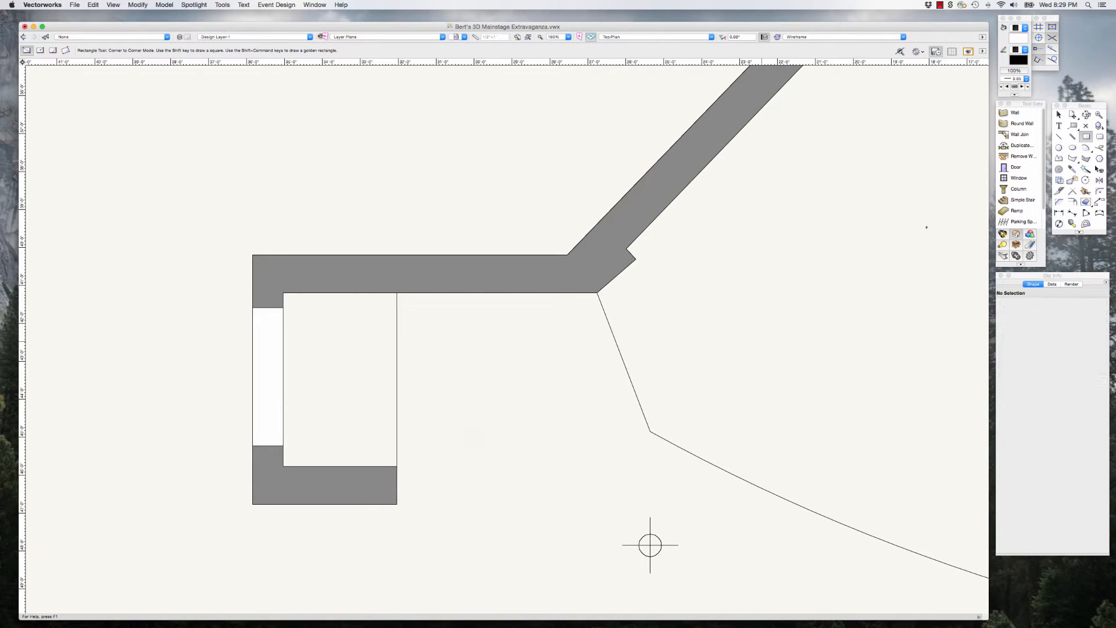
Step: Merge the filler rectangle with the two stage-right wall pieces it overlaps using Add Surface
key("x")
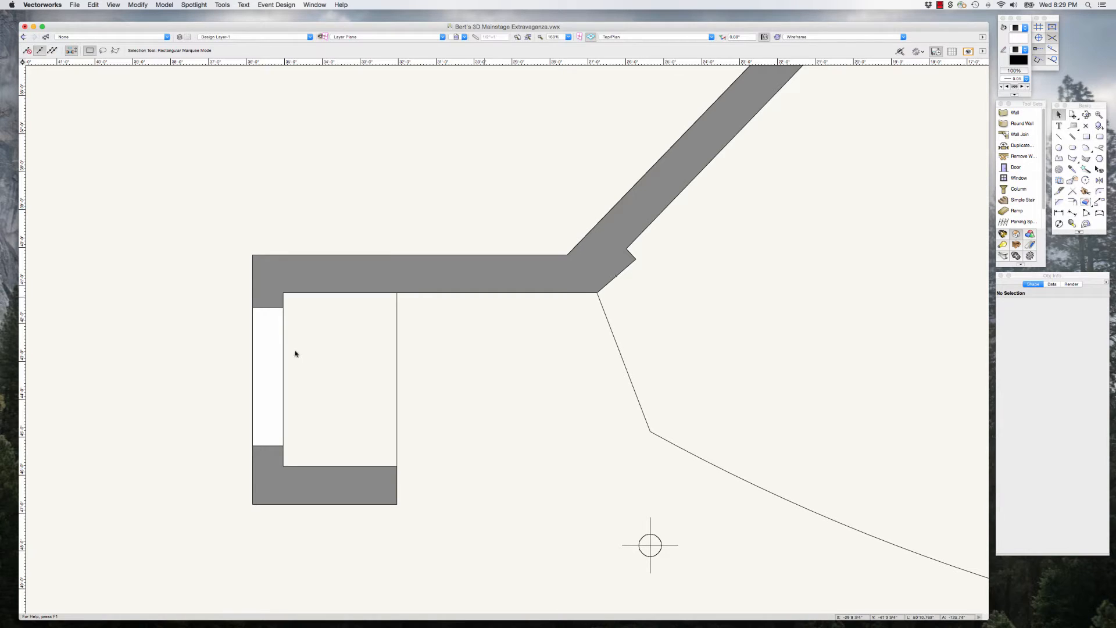
left_click(256, 384)
left_click(298, 480, "shift")
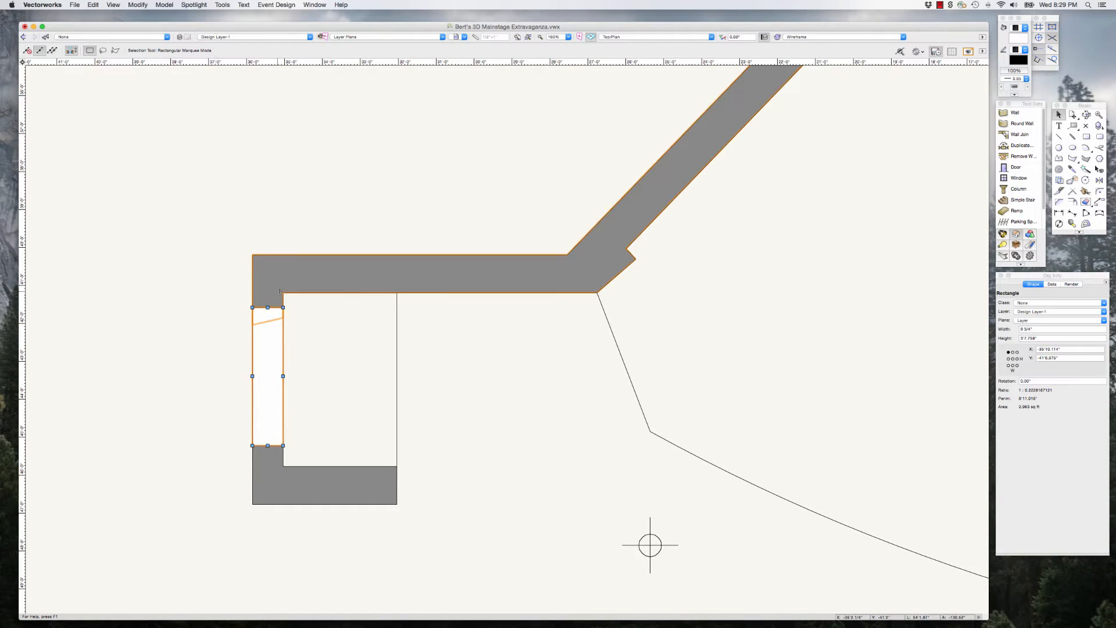
left_click(286, 481, "shift")
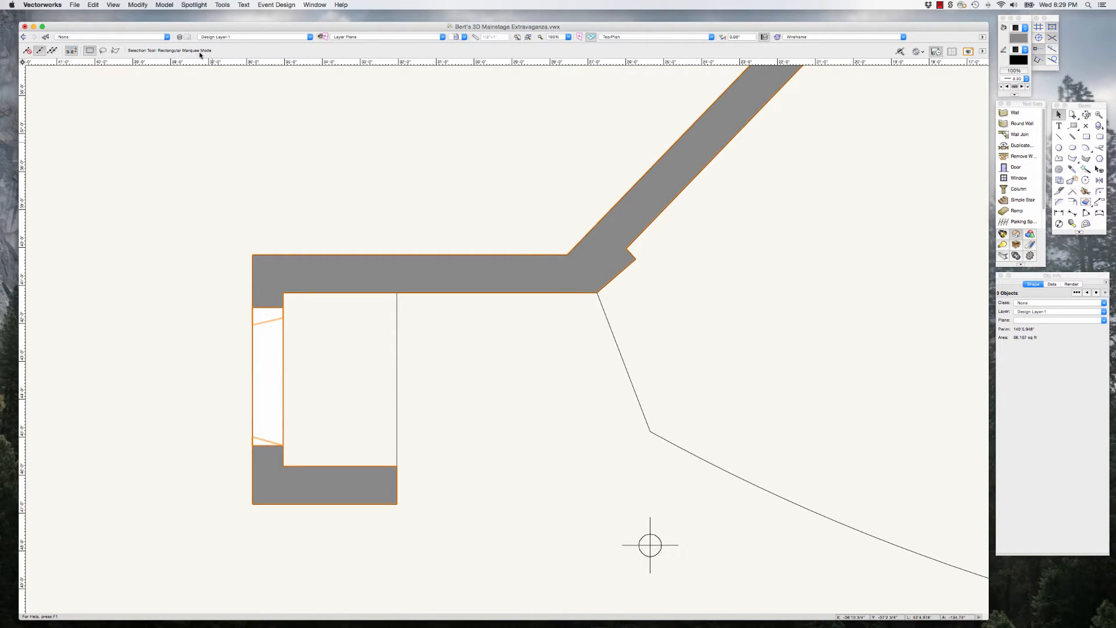
left_click(138, 4)
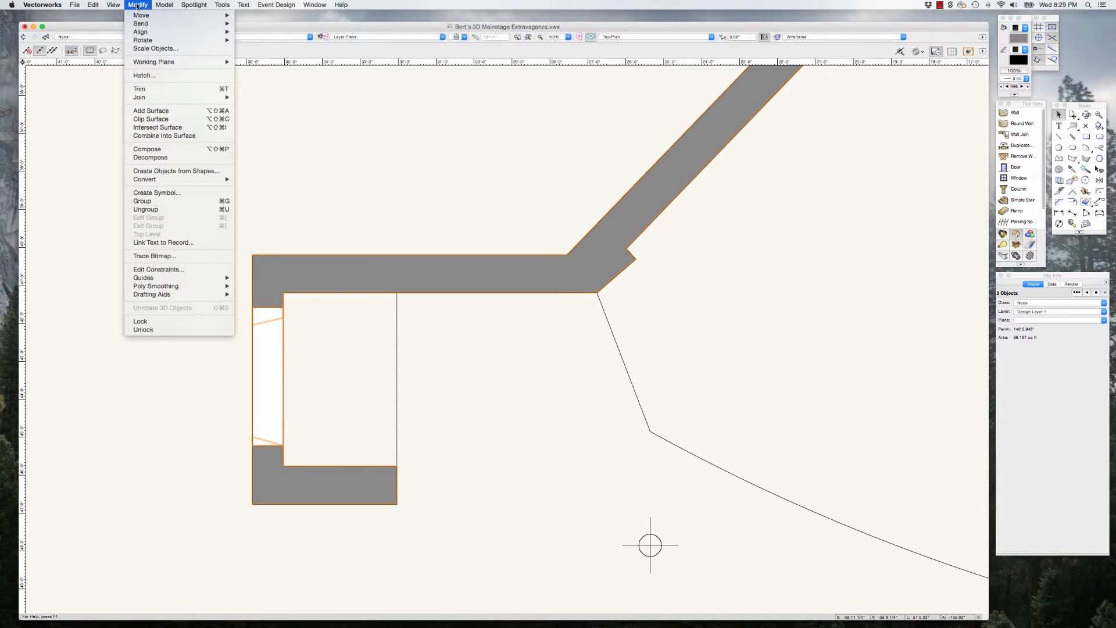
left_click(156, 114)
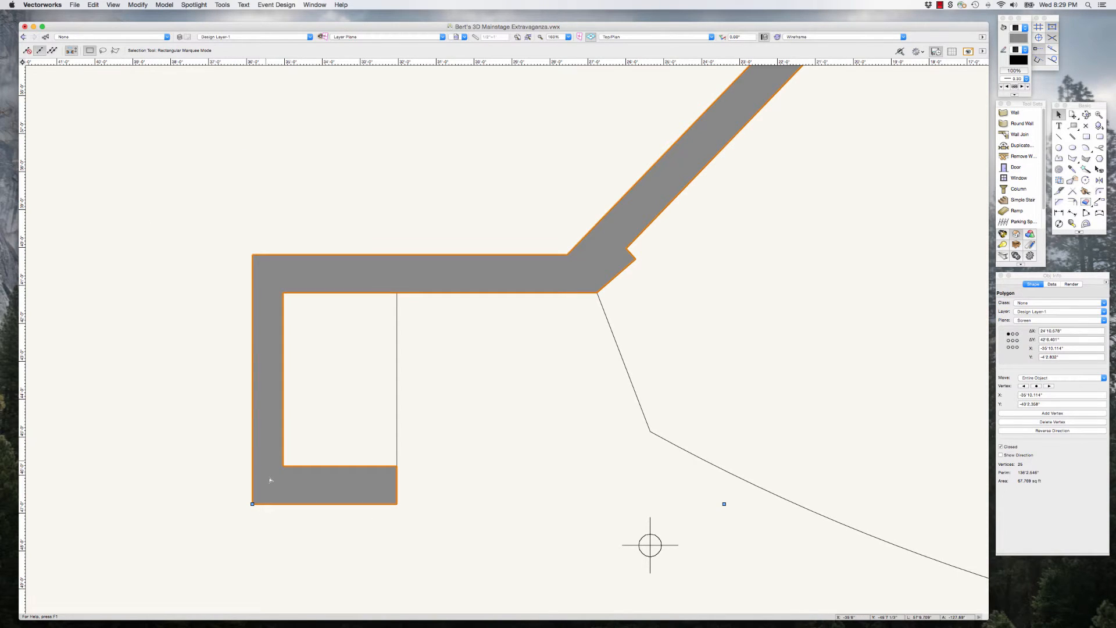
Step: Draw two 1' deep rectangles, about 4'4" and 11'1" wide, over the upstage wall's openings, overlapping the adjacent wall ends
scroll(270, 480, "down", 8)
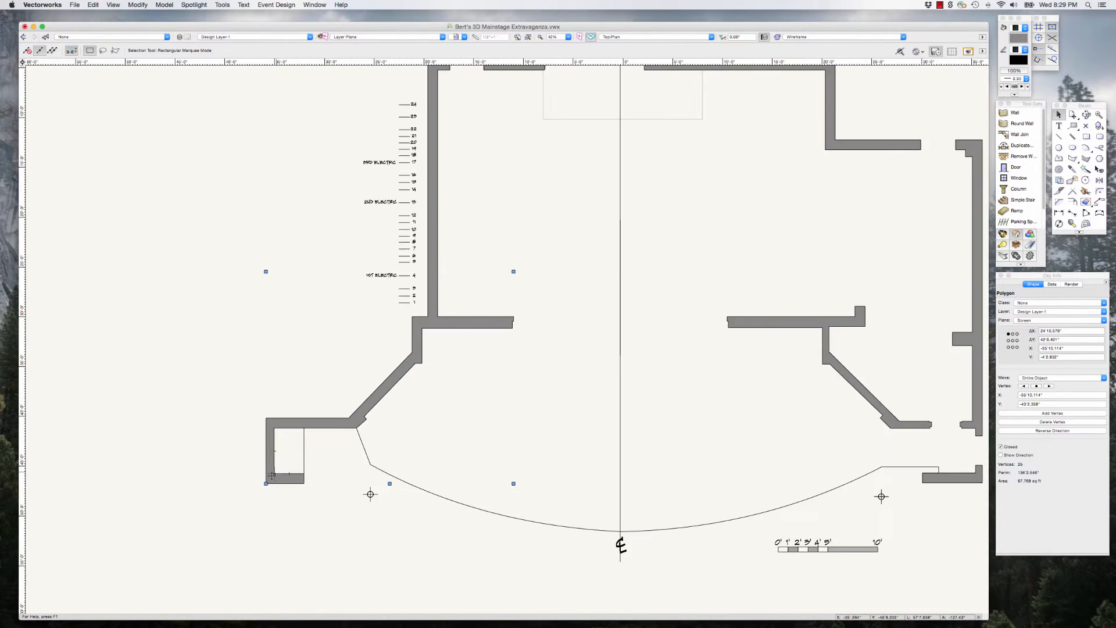
scroll(272, 475, "down", 2)
scroll(436, 142, "up", 7)
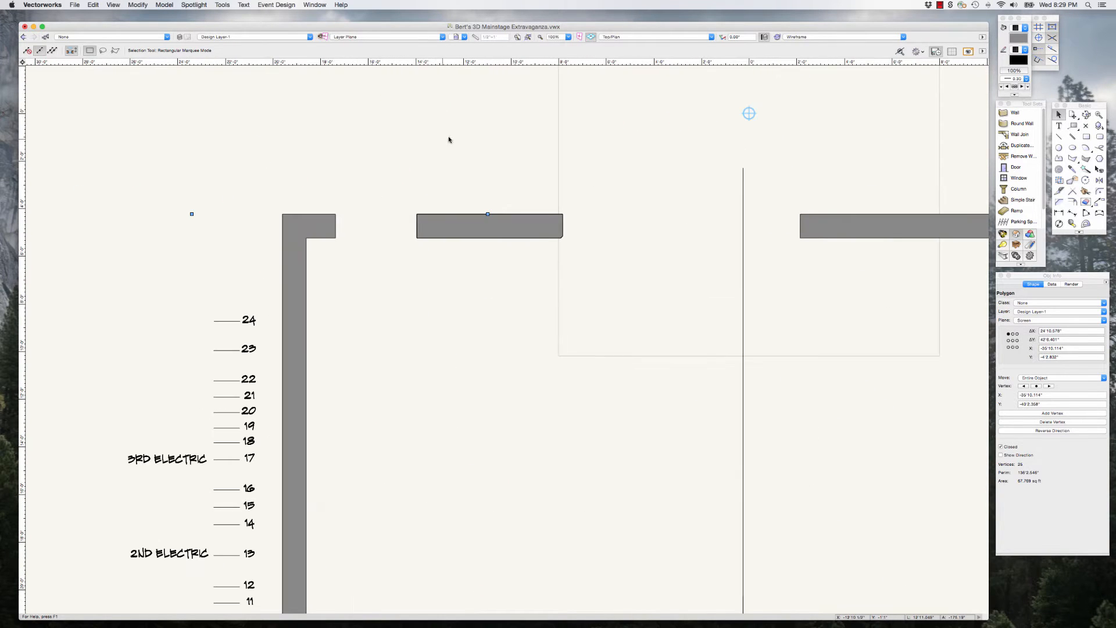
key("4")
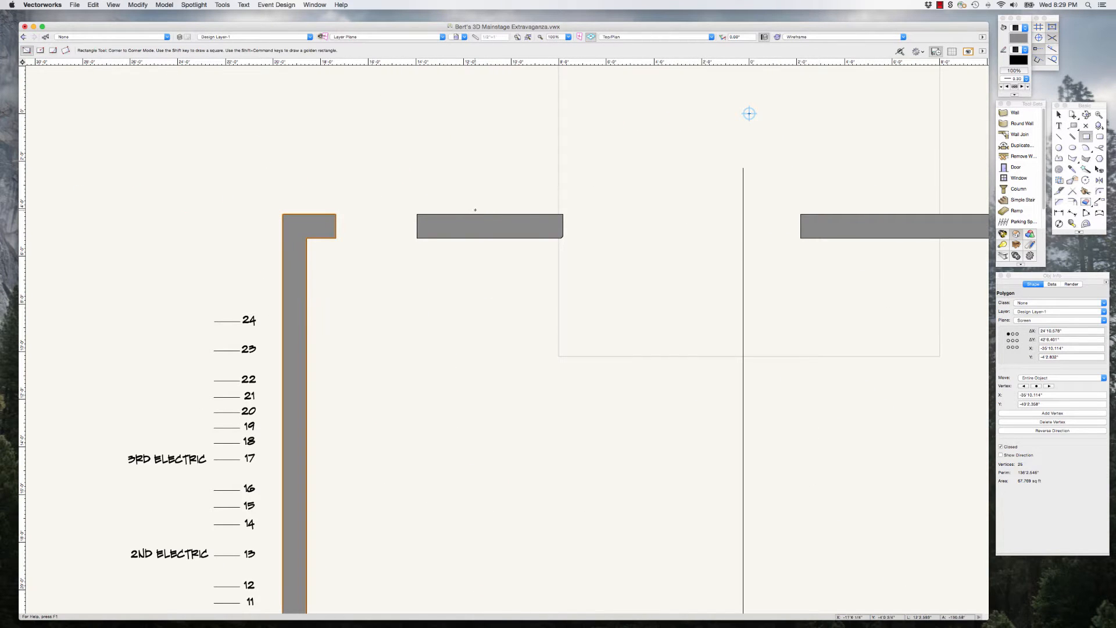
left_click(326, 214)
left_click(429, 237)
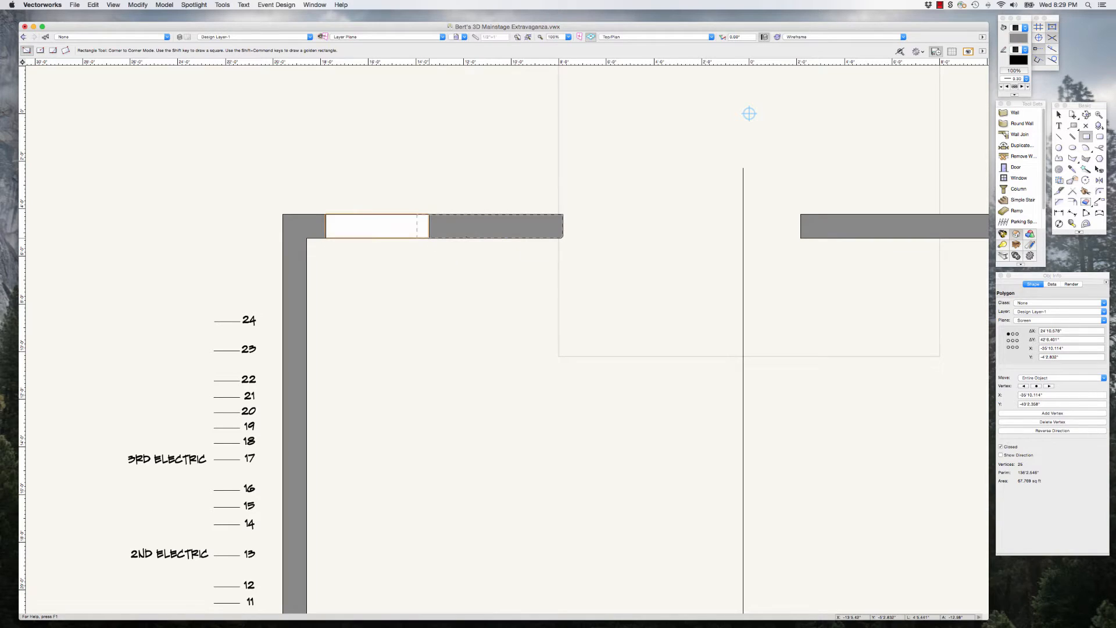
left_click(549, 215)
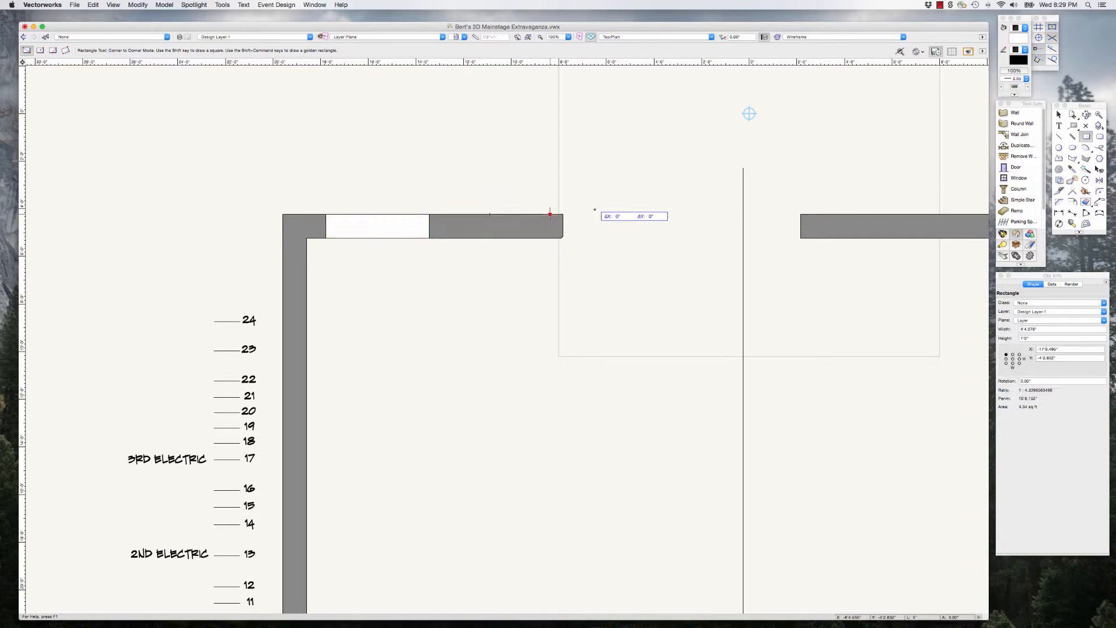
left_click(813, 238)
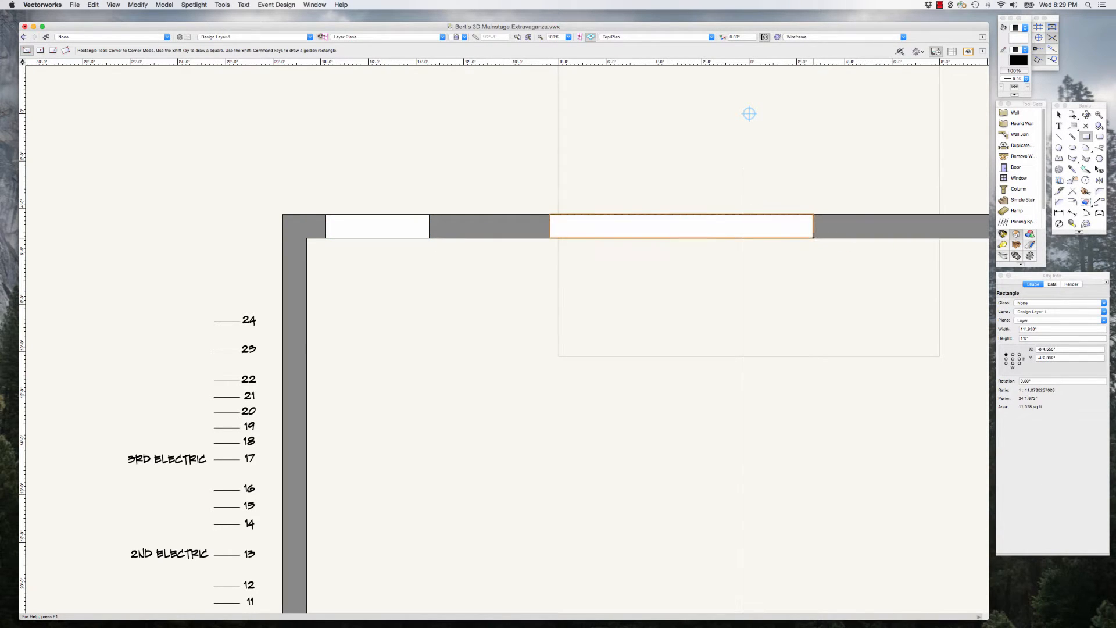
Step: Select both filler rectangles and the three upstage wall pieces together and combine them with Add Surface
key("x")
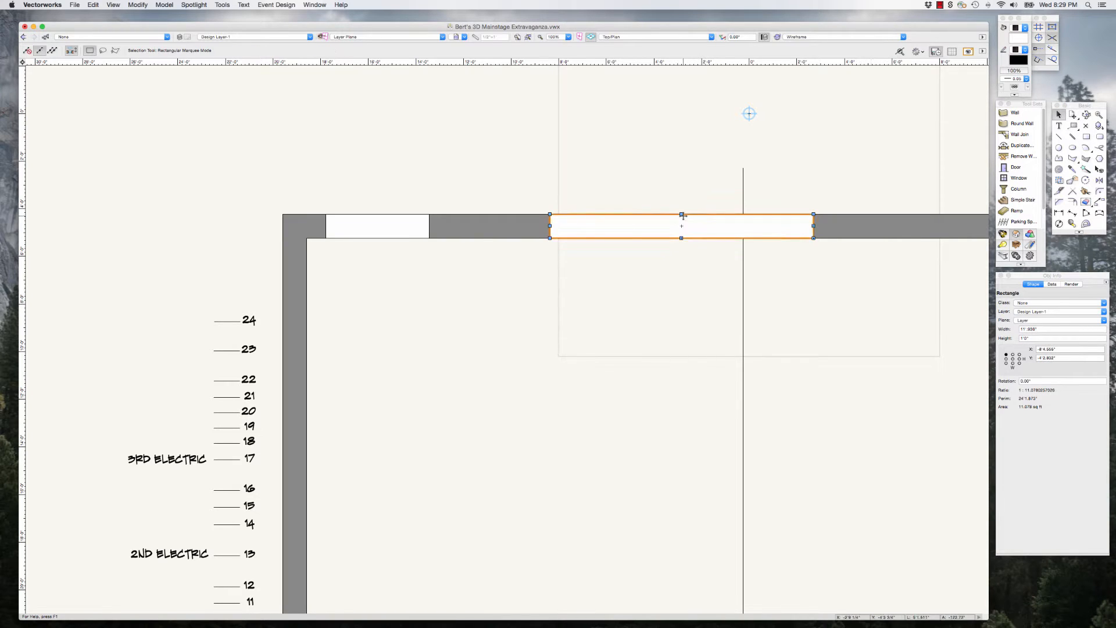
left_click(316, 228, "shift")
left_click(372, 230, "shift")
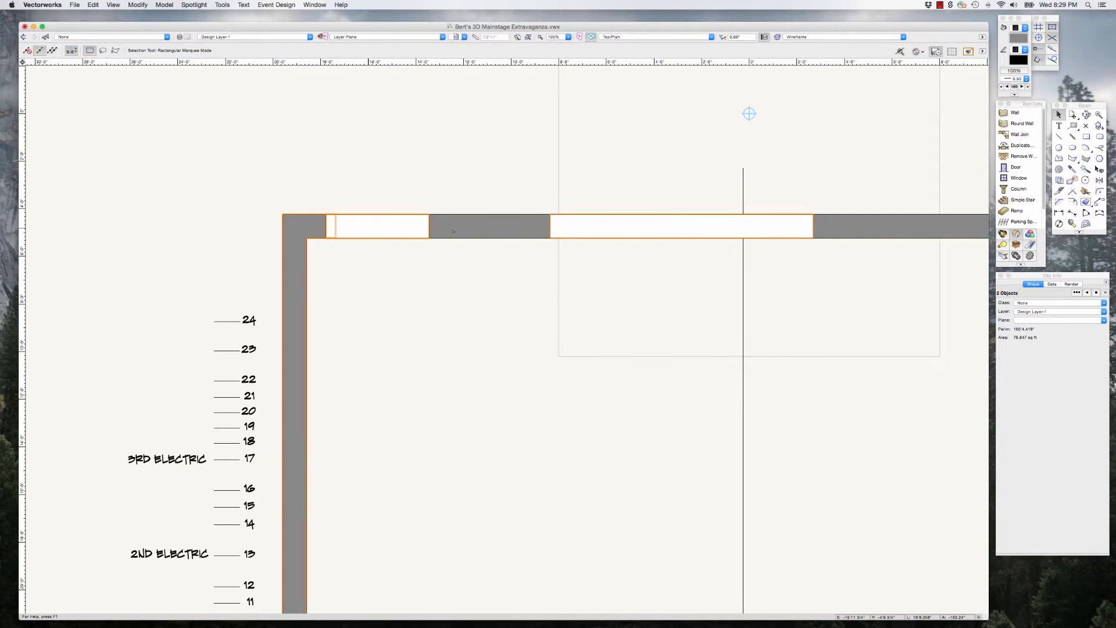
left_click(744, 219, "shift")
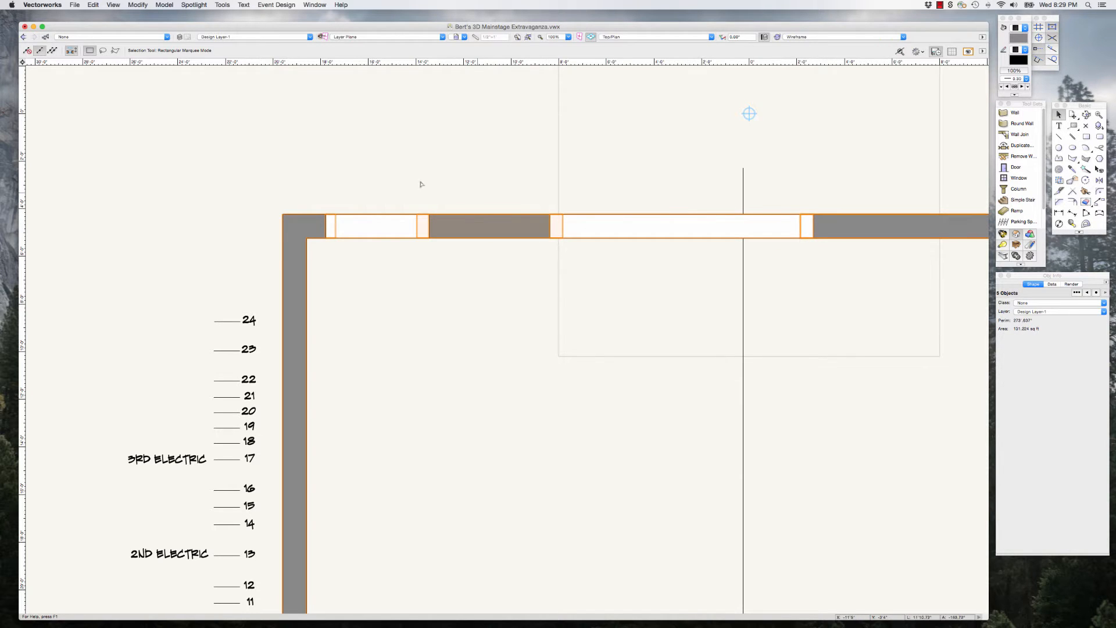
scroll(421, 185, "down", 3)
left_click(138, 4)
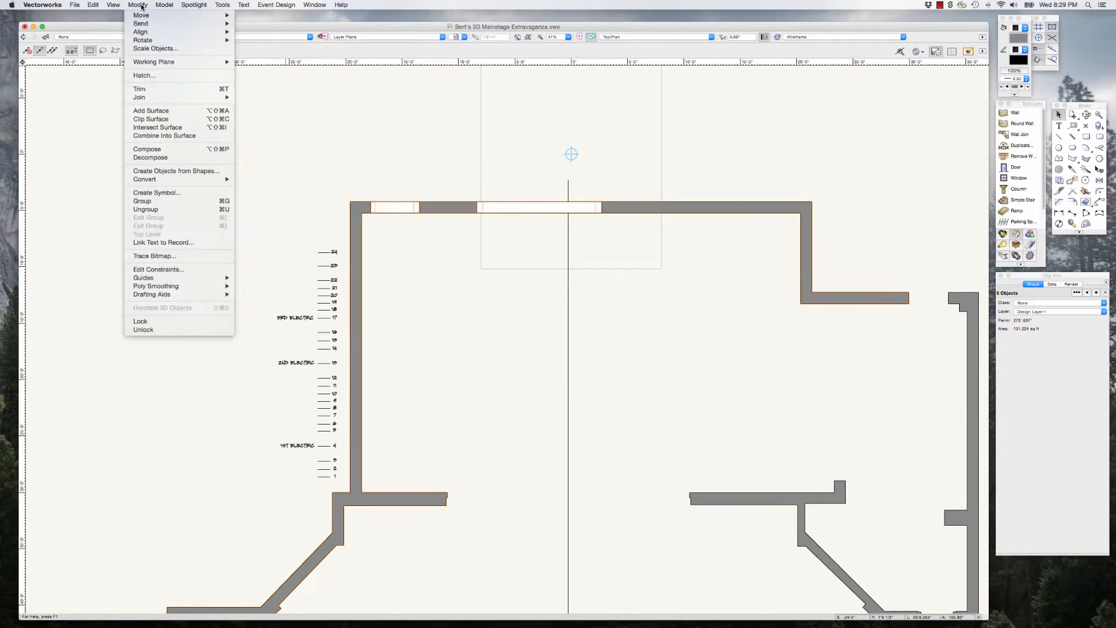
left_click(150, 110)
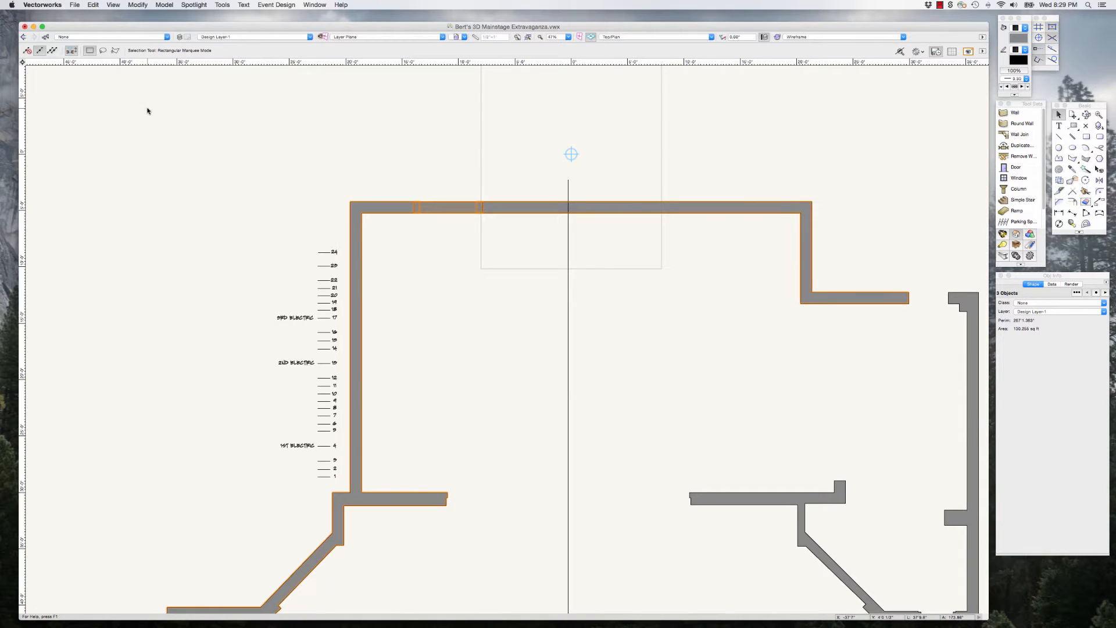
Step: Try to combine the grouped filler over the upstage wall opening with the two adjoining wall pieces using Add Surface
scroll(434, 240, "up", 3)
left_click(434, 240)
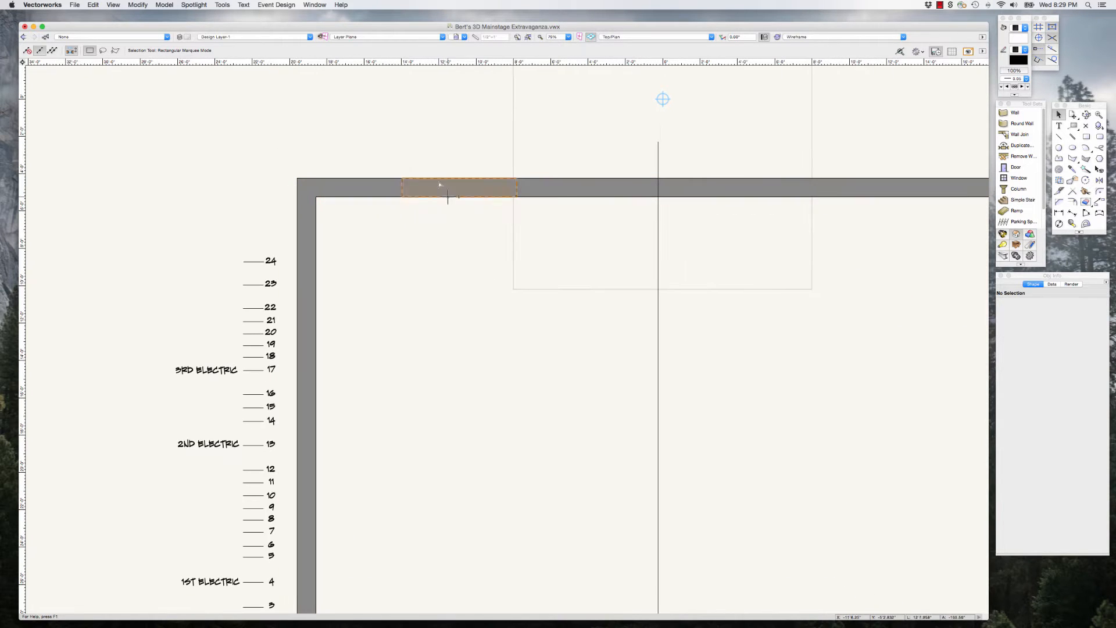
left_click(443, 188)
left_click(555, 190, "shift")
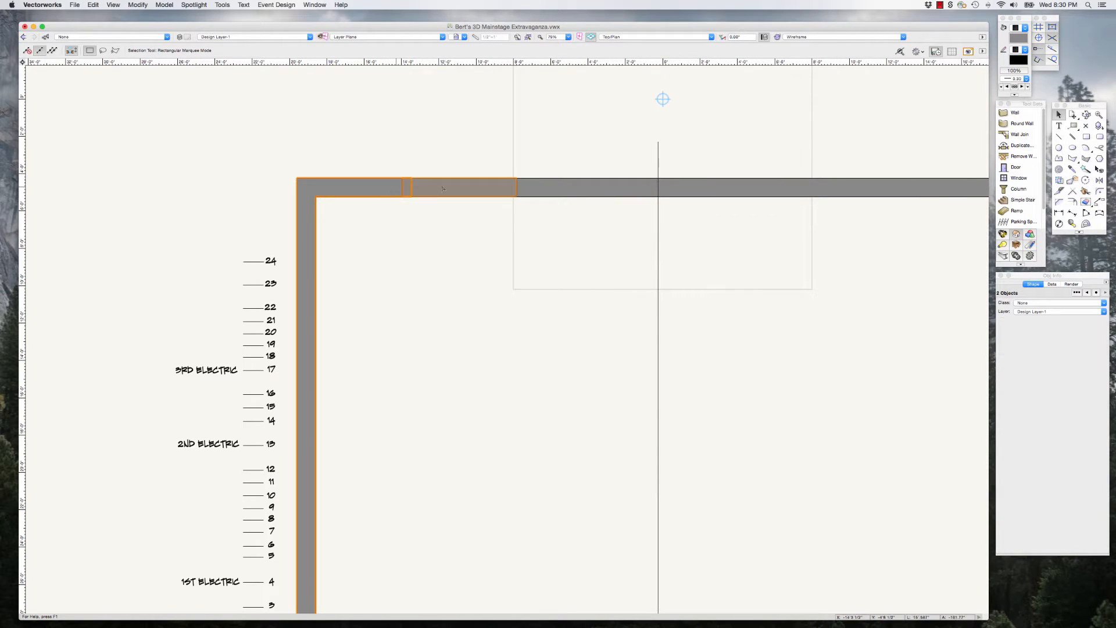
left_click(555, 190, "shift")
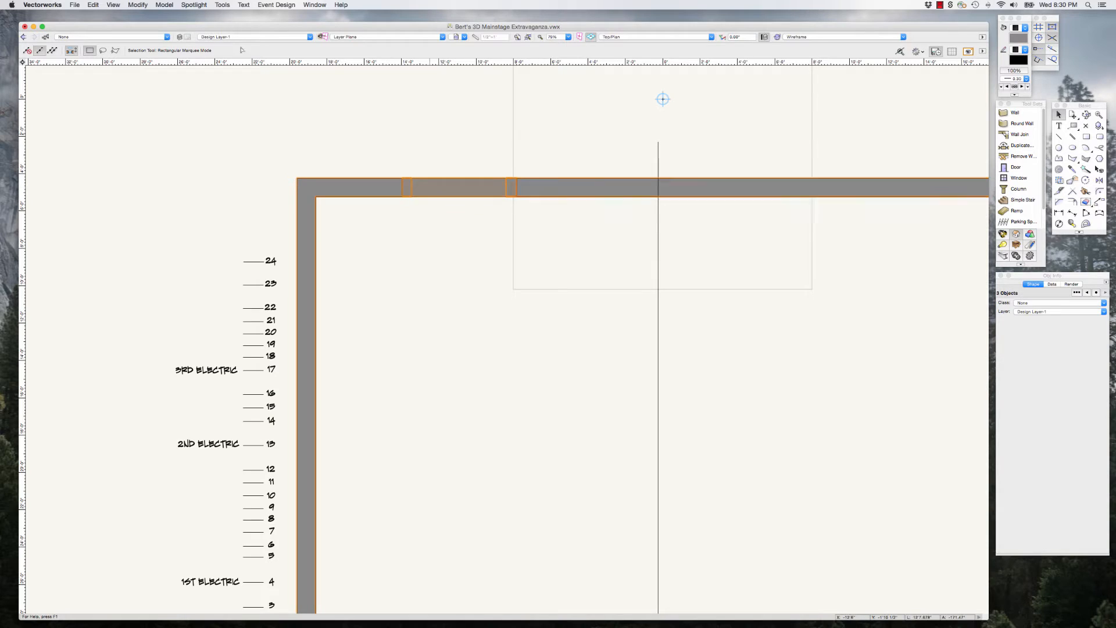
left_click(140, 5)
left_click(160, 111)
Step: Delete the grouped filler in the upstage wall and draw a rectangle about 7'6" wide and 1' high there, overlapping both wall ends
scroll(400, 138, "up", 1)
left_click(447, 190)
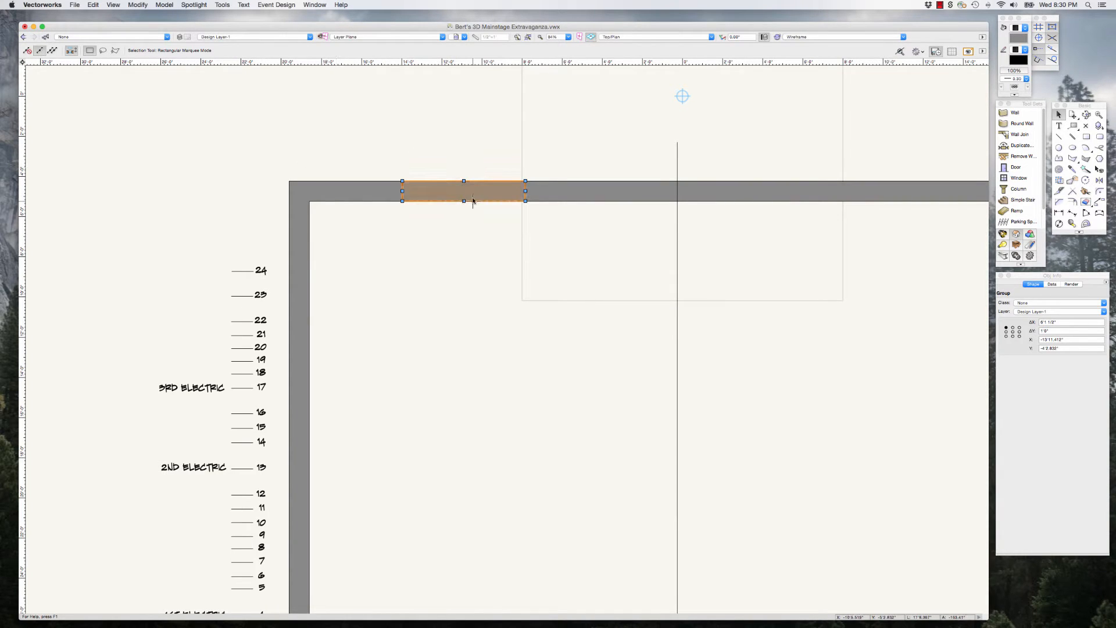
key("Delete")
left_click(1086, 137)
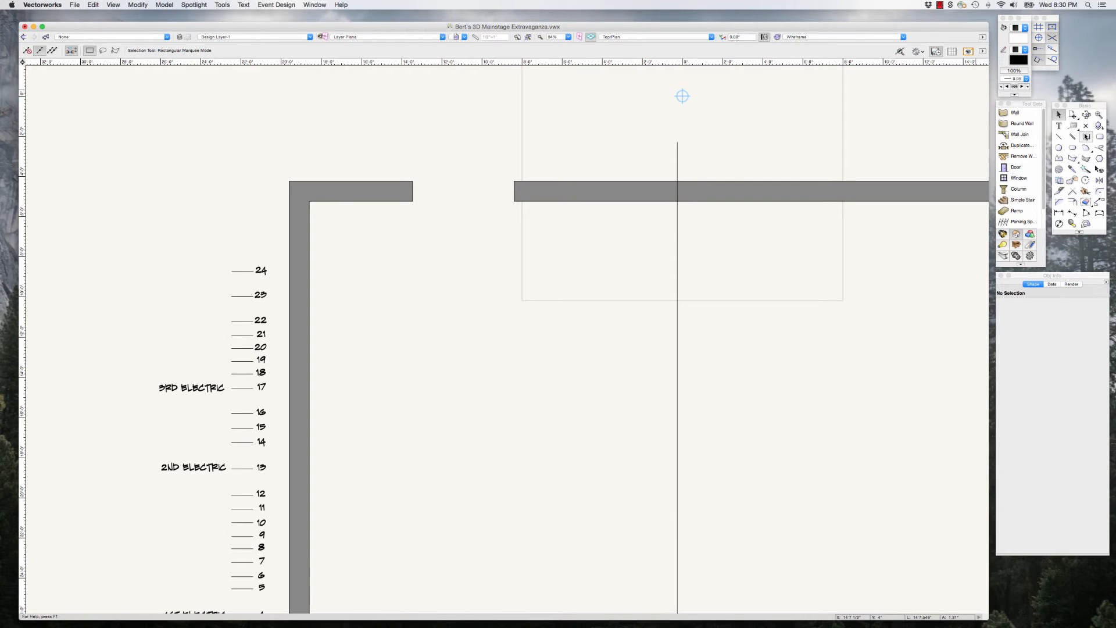
left_click(386, 181)
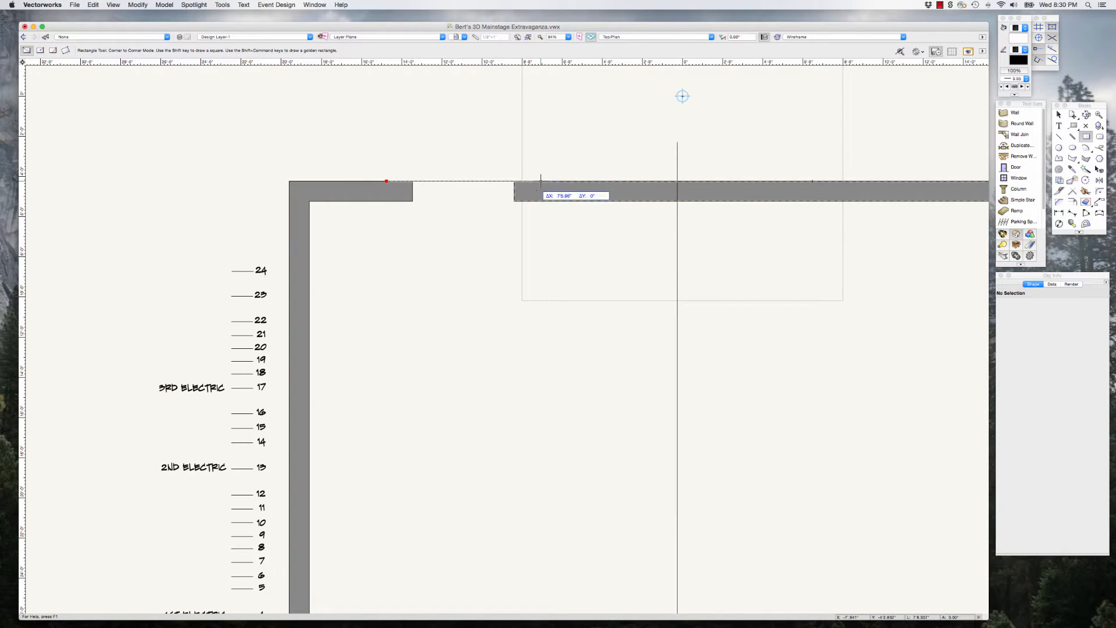
left_click(536, 201)
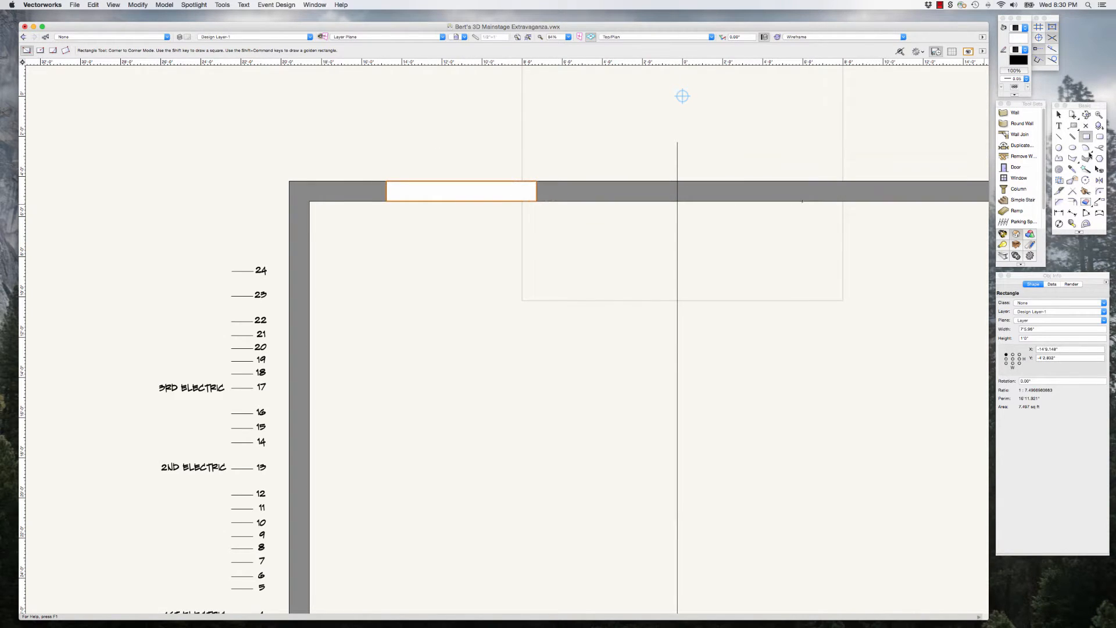
Step: Select the new upstage rectangle together with the wall pieces at both ends and combine them with Add Surface
key("x")
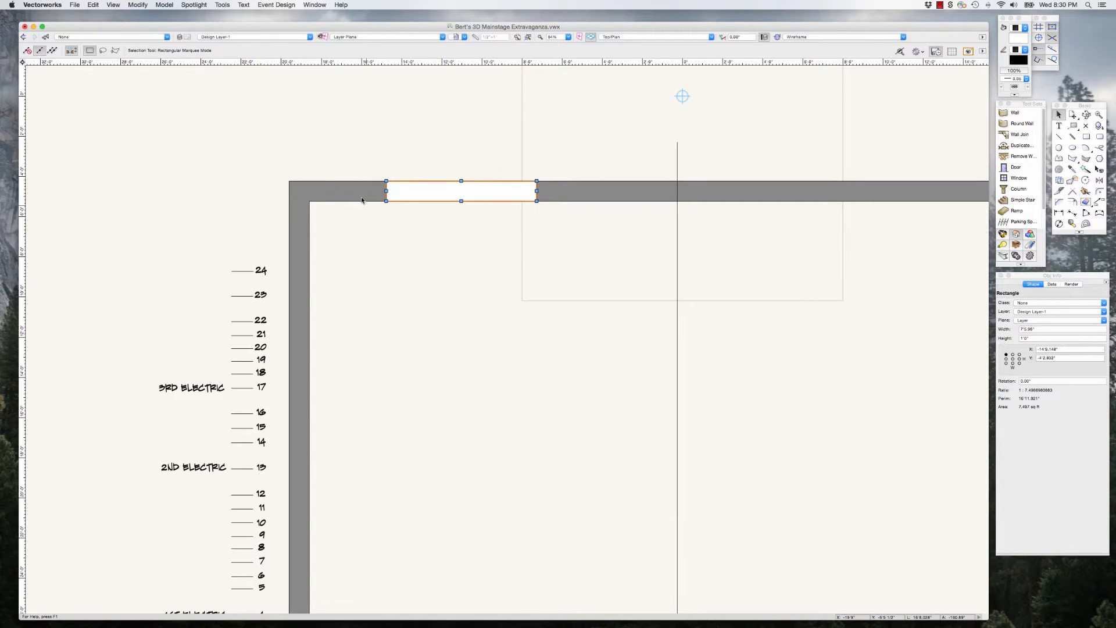
left_click(363, 197, "shift")
left_click(552, 197, "shift")
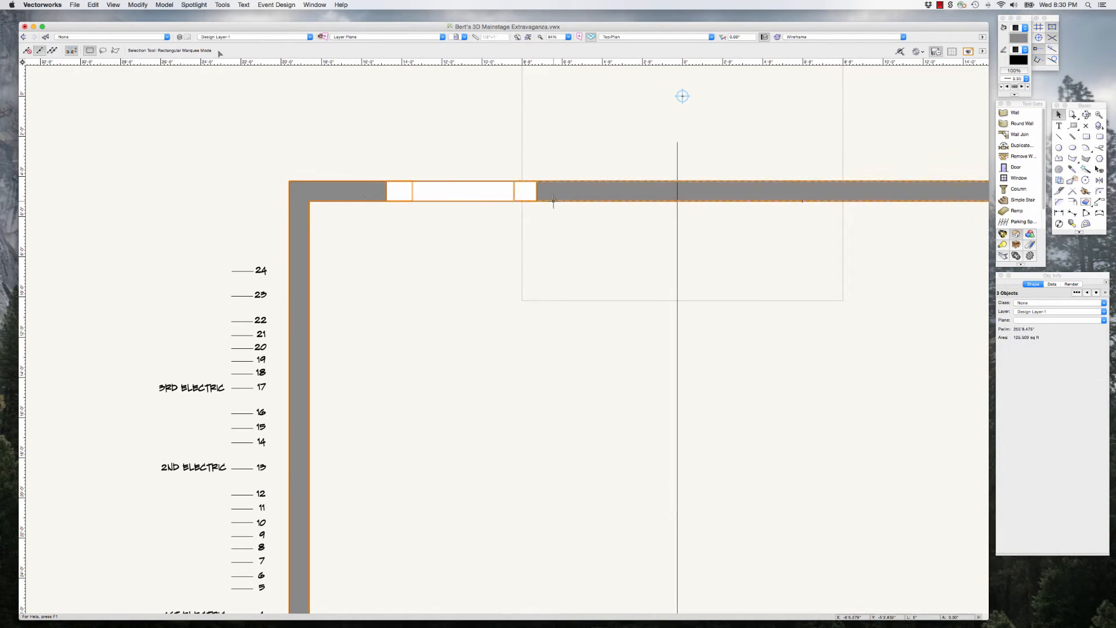
left_click(139, 5)
left_click(152, 112)
Step: Draw a rectangle about 3'6" wide and 1' high filling the opening between the upstage wall's stage-left end and the side wall
scroll(164, 192, "down", 5)
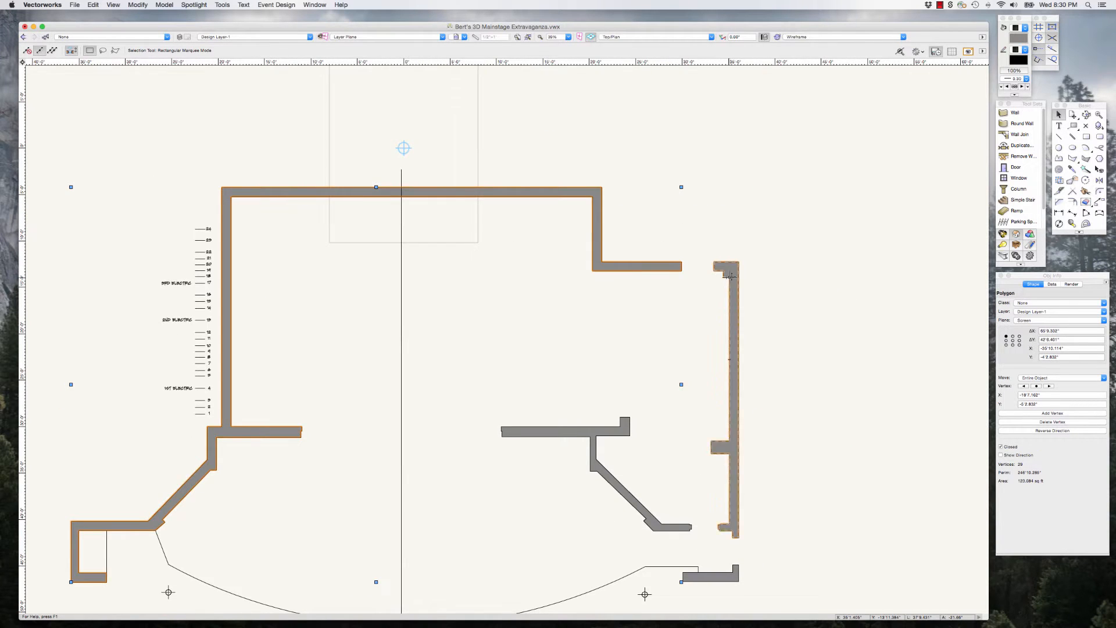
scroll(731, 277, "up", 6)
left_click(1085, 137)
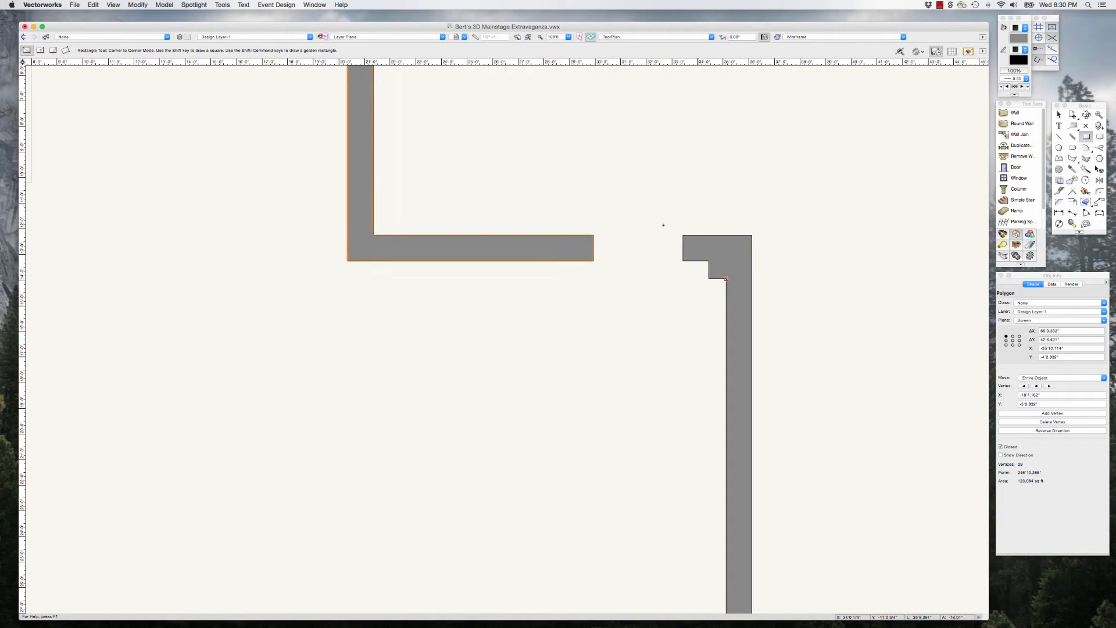
left_click_drag(594, 235, 682, 260)
Step: Merge the filler rectangle with the upstage wall and the stage-left side wall using Add Surface
left_click(1058, 115)
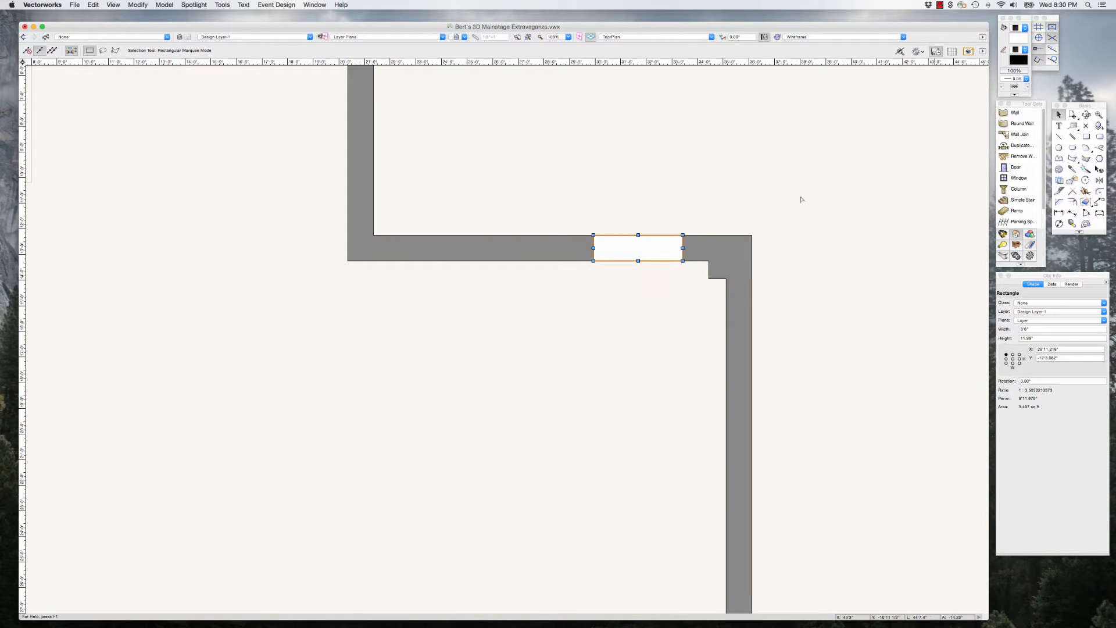
left_click(747, 238, "shift")
left_click(581, 248, "shift")
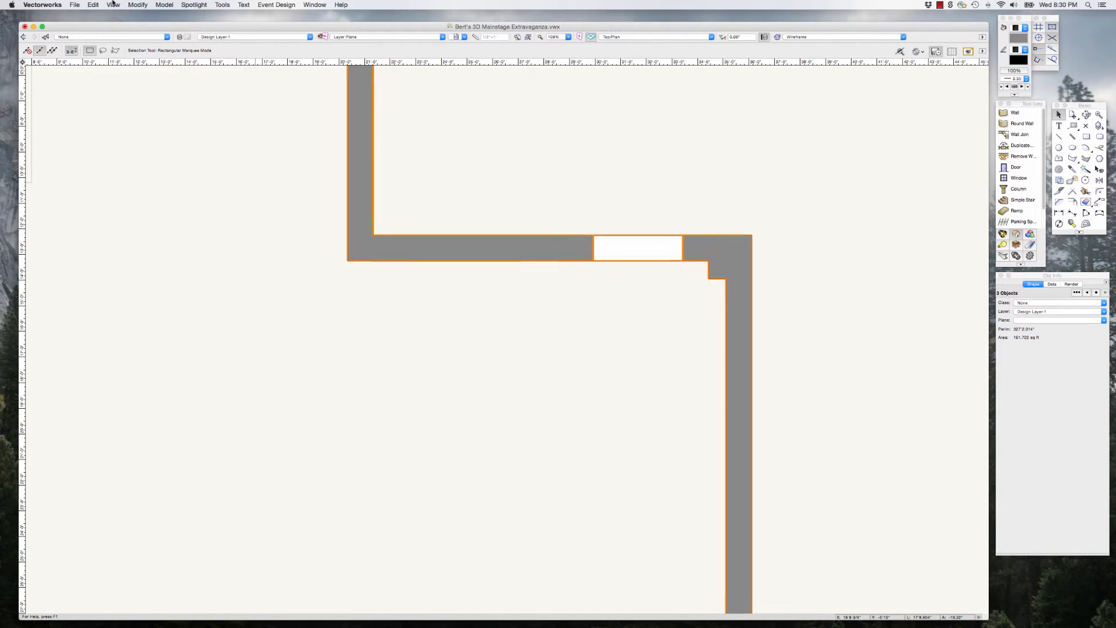
left_click(137, 4)
left_click(153, 110)
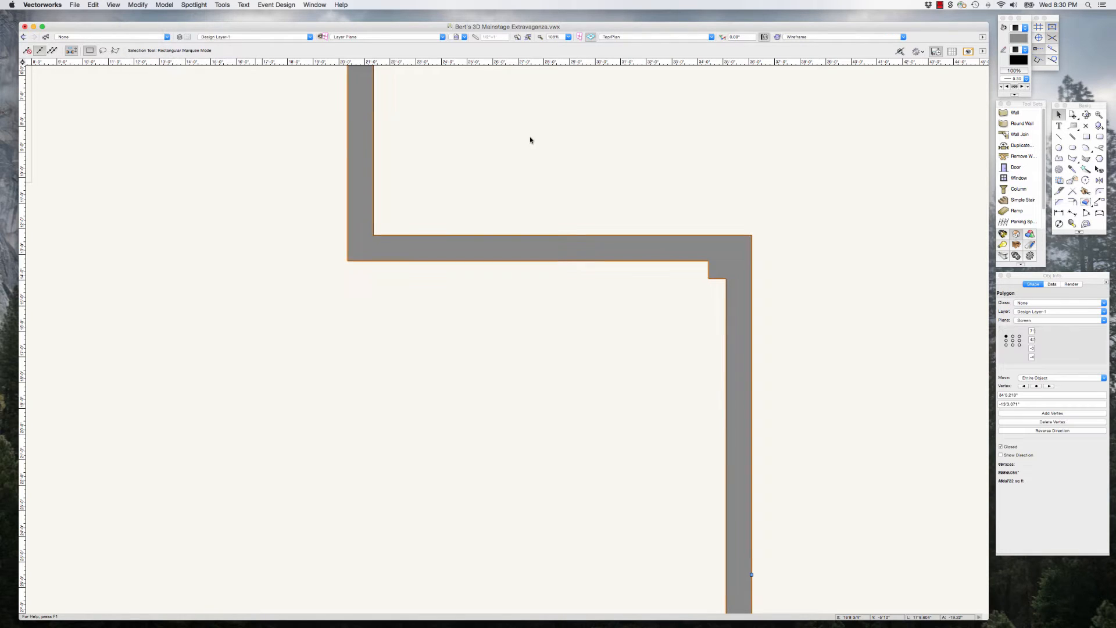
Step: Draw two rectangles over the downstage-left openings: one about 3'9.6" by 8 1/2" across, another about 8 1/8" by 2'11 1/4" along the side wall
scroll(529, 136, "down", 4)
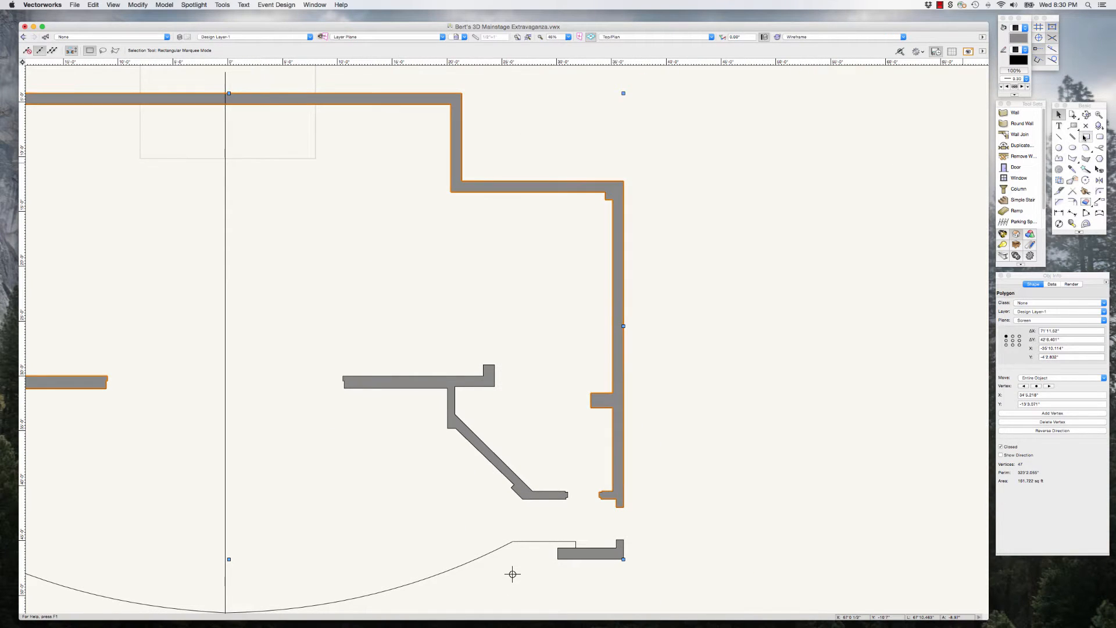
key("4")
scroll(512, 573, "up", 6)
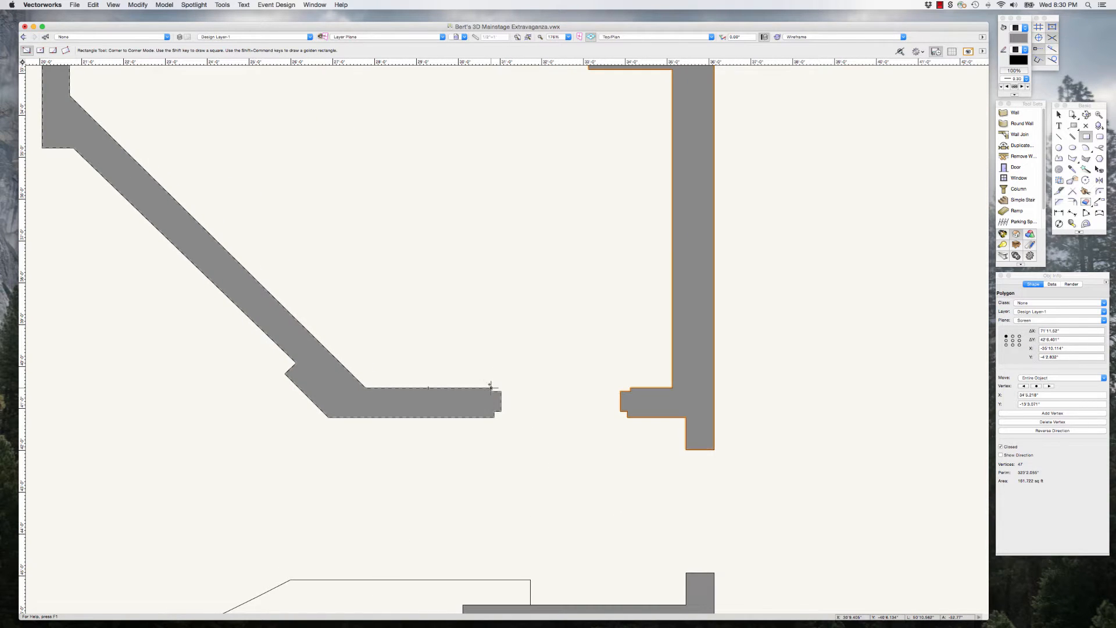
left_click(491, 388)
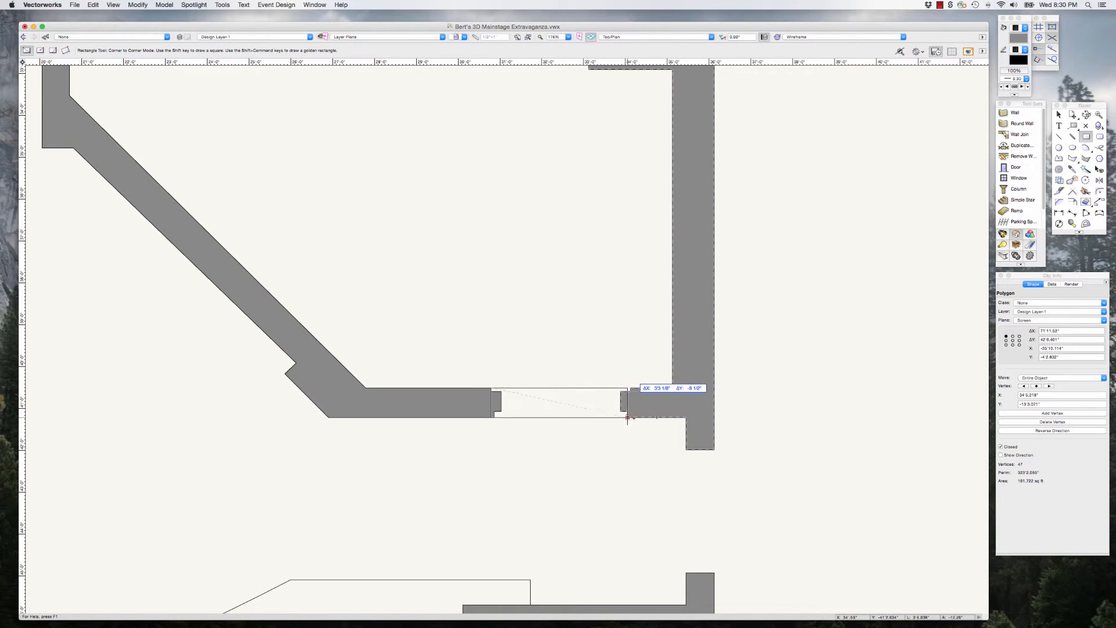
left_click(650, 417)
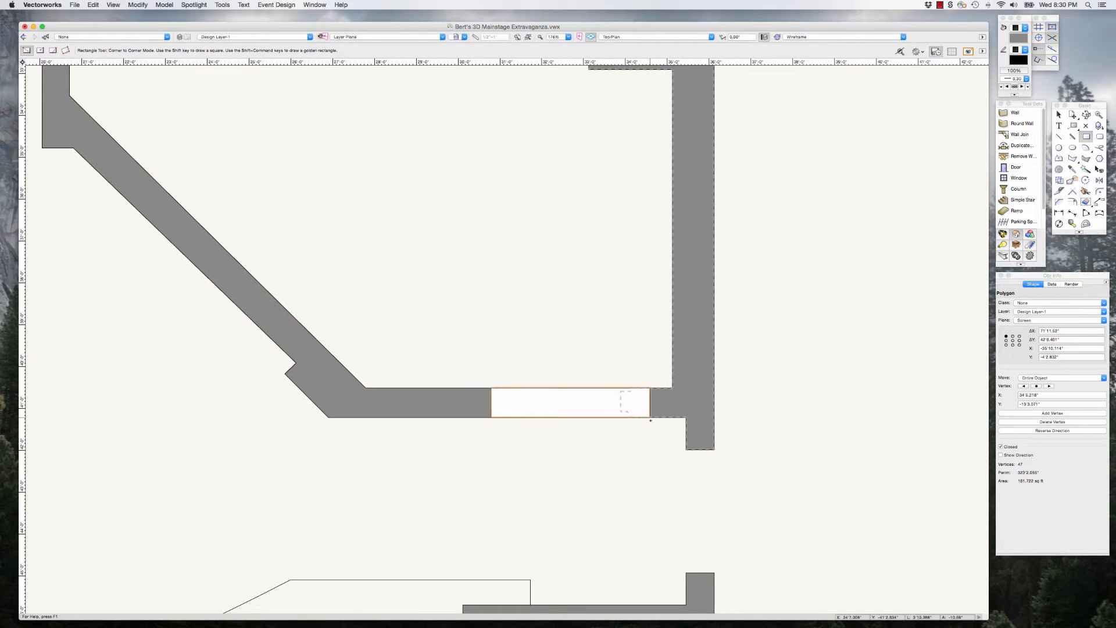
left_click(686, 449)
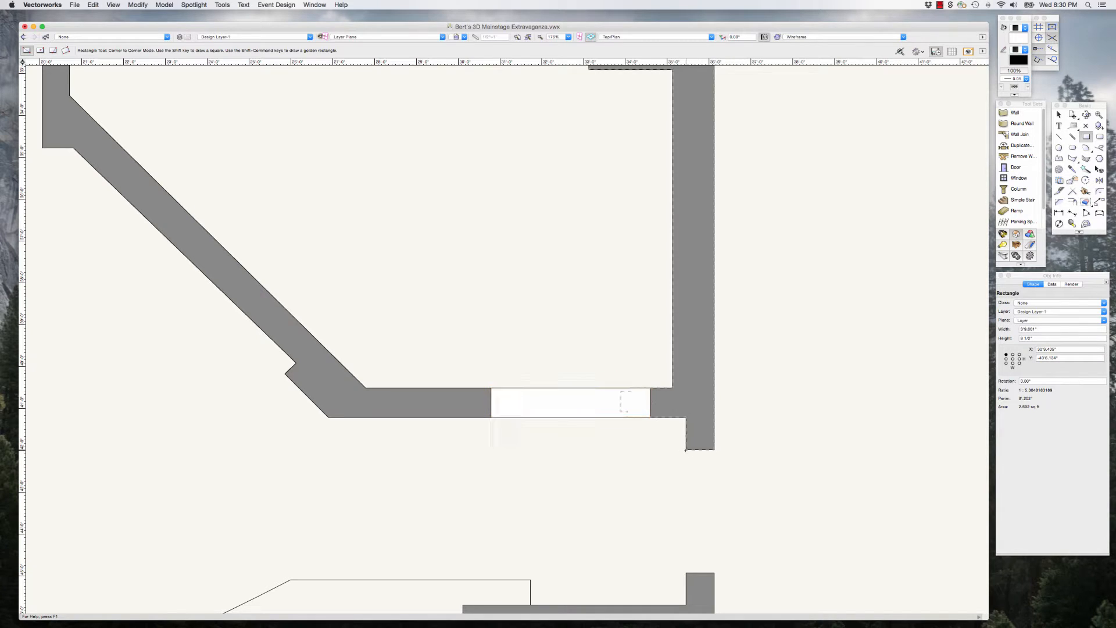
left_click(715, 573)
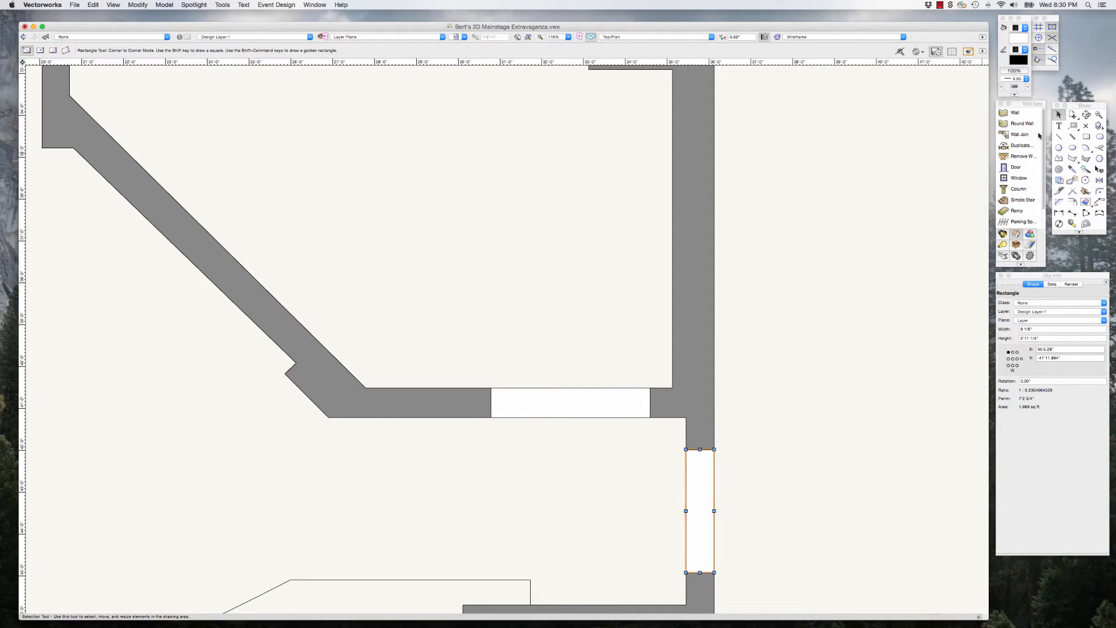
Step: Select both downstage-left filler rectangles and the three wall pieces they connect, and combine them with Add Surface
key("x")
left_click(592, 404, "shift")
left_click(693, 405, "shift")
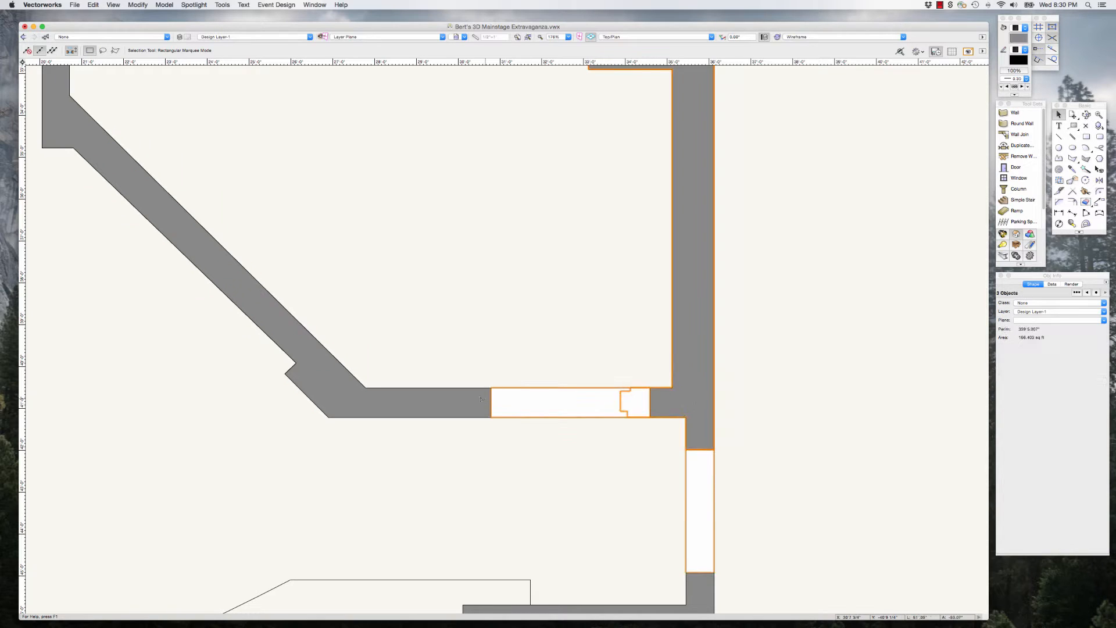
left_click(456, 403, "shift")
scroll(685, 373, "down", 1)
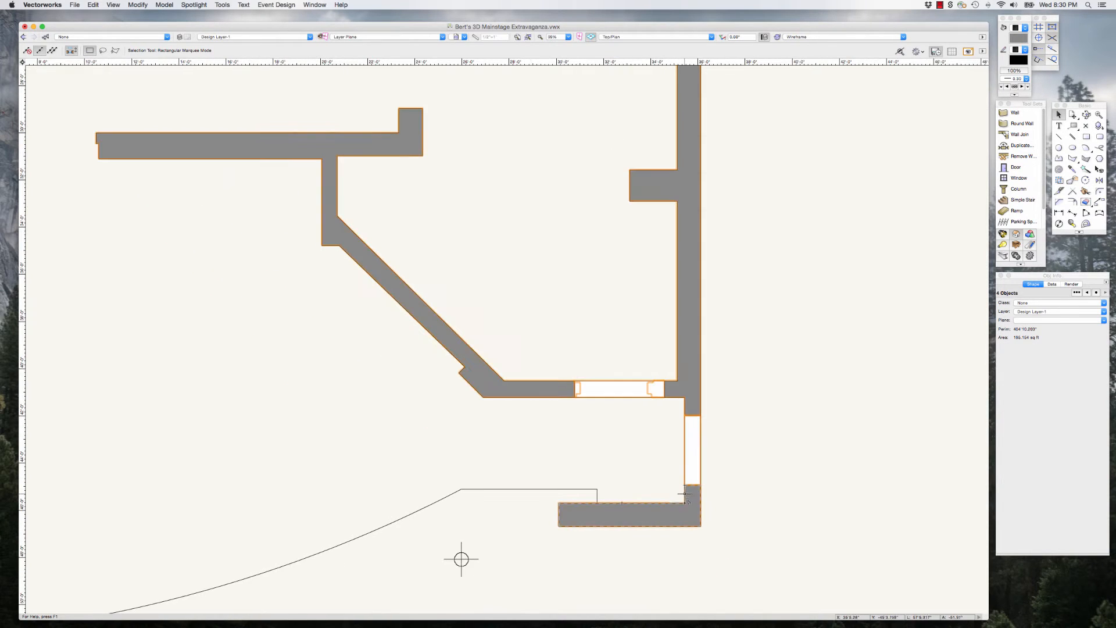
left_click(688, 506, "shift")
scroll(140, 76, "down", 1)
left_click(138, 5)
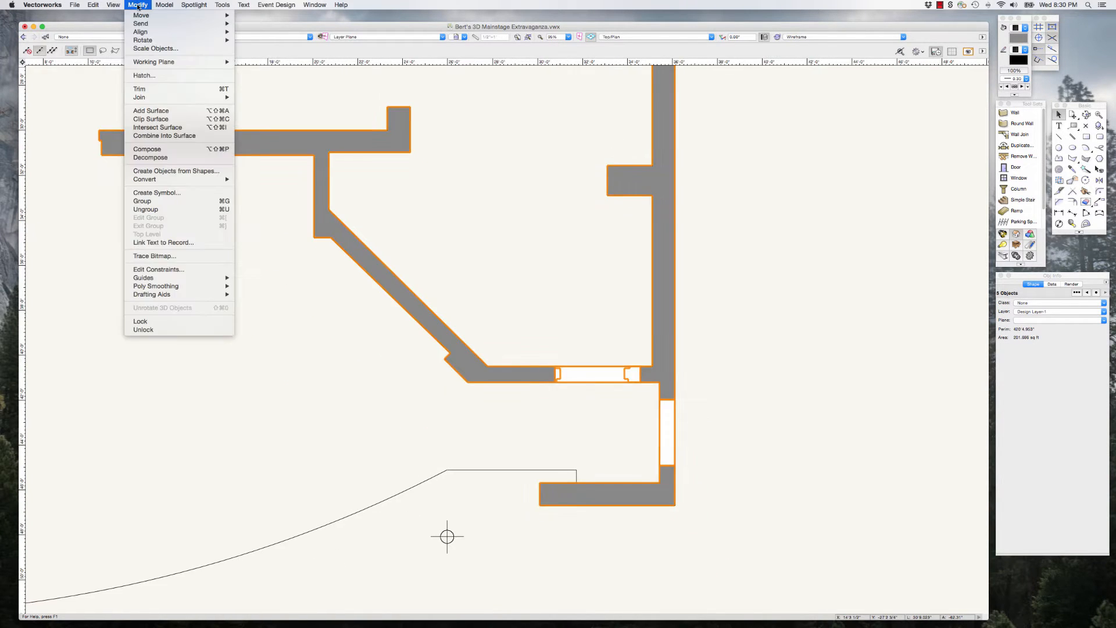
left_click(157, 110)
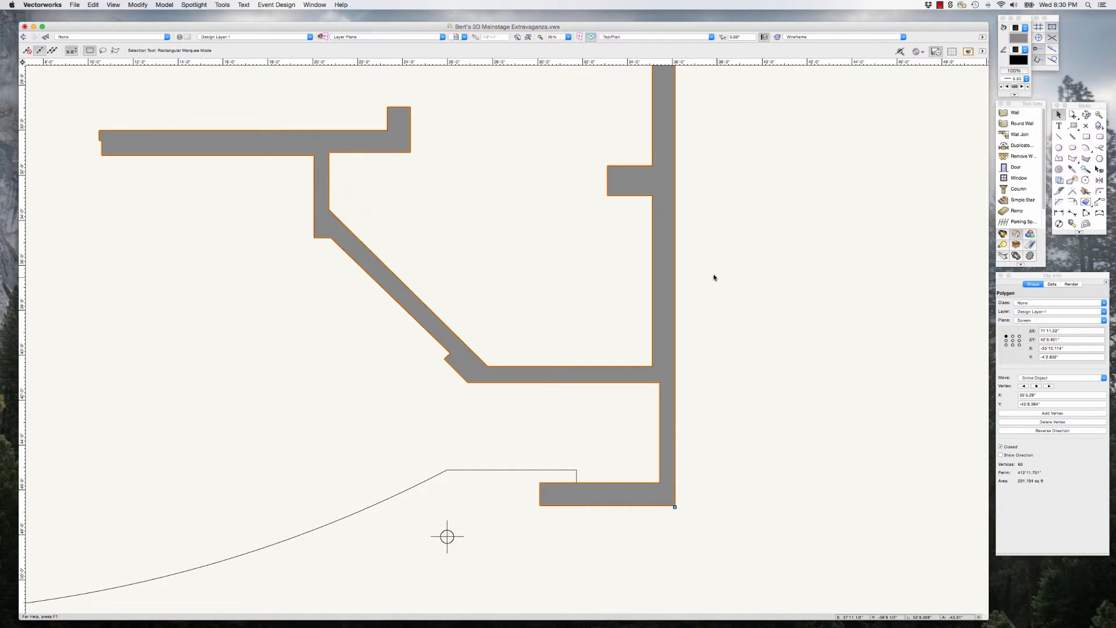
scroll(765, 401, "down", 2)
Step: Draw a rectangle about 23'8" wide and 1'1 1/4" high across the proscenium opening, overlapping both proscenium wall ends
scroll(766, 401, "down", 6)
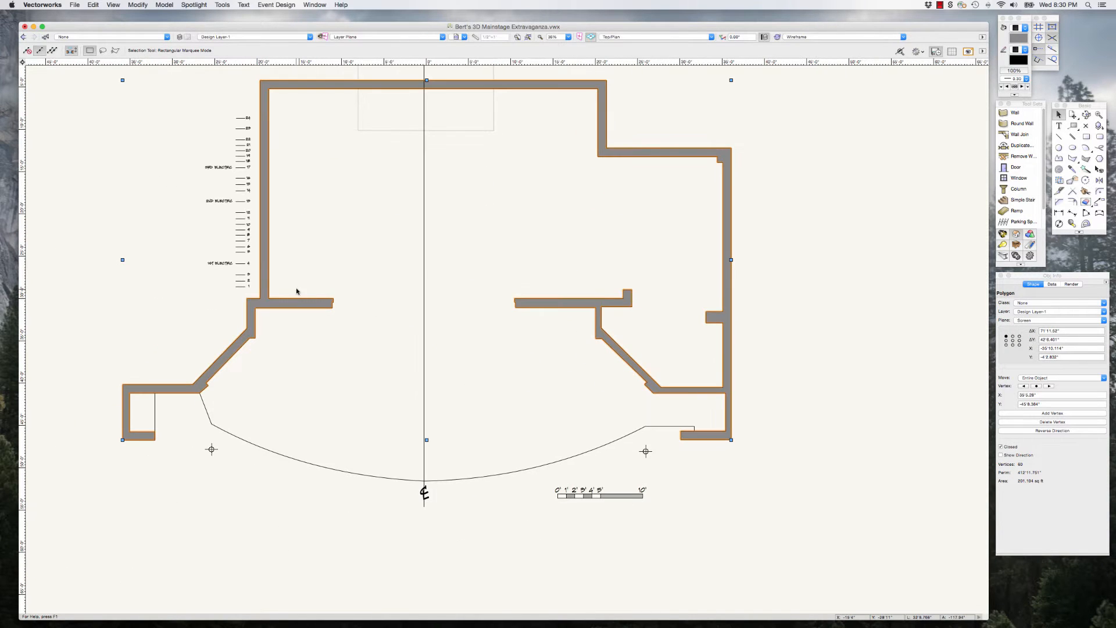
left_click(316, 301, "shift")
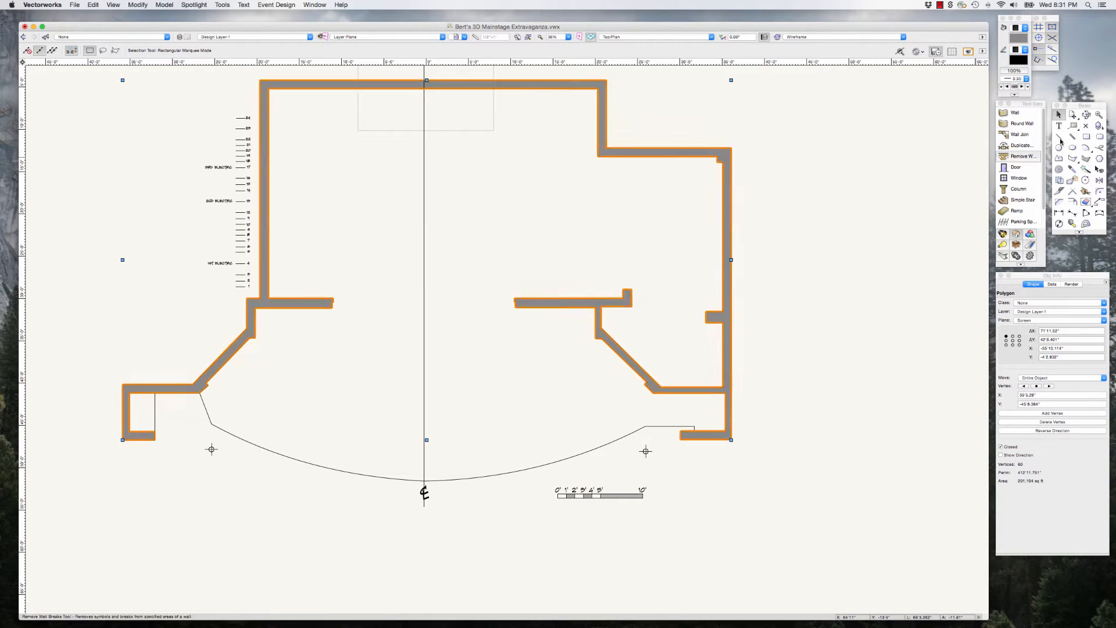
left_click(1085, 139)
scroll(346, 291, "up", 5)
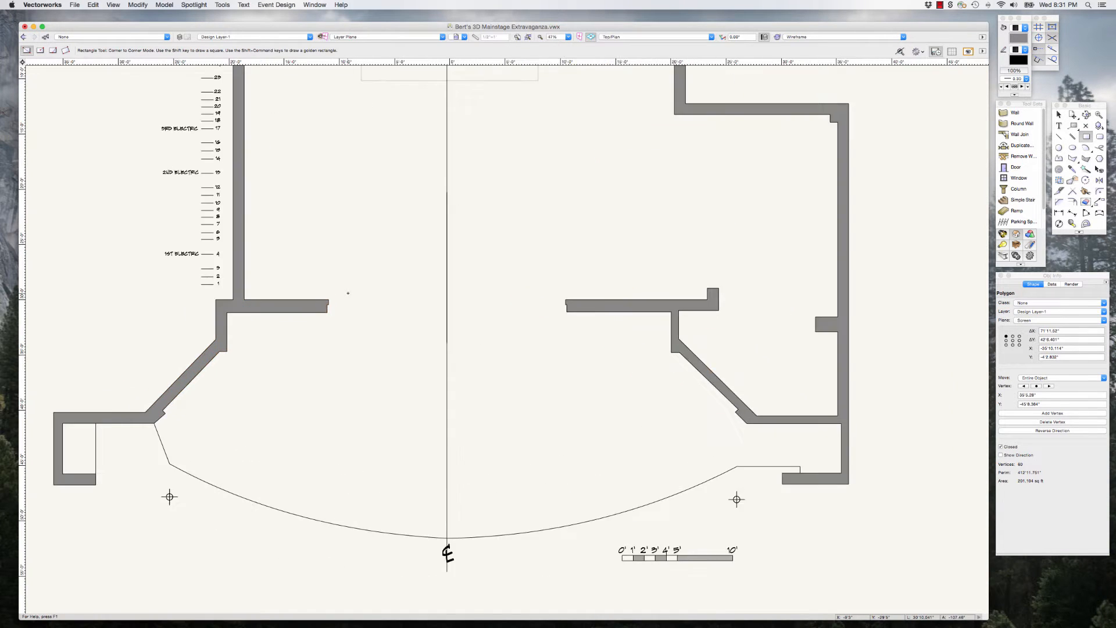
left_click(282, 307)
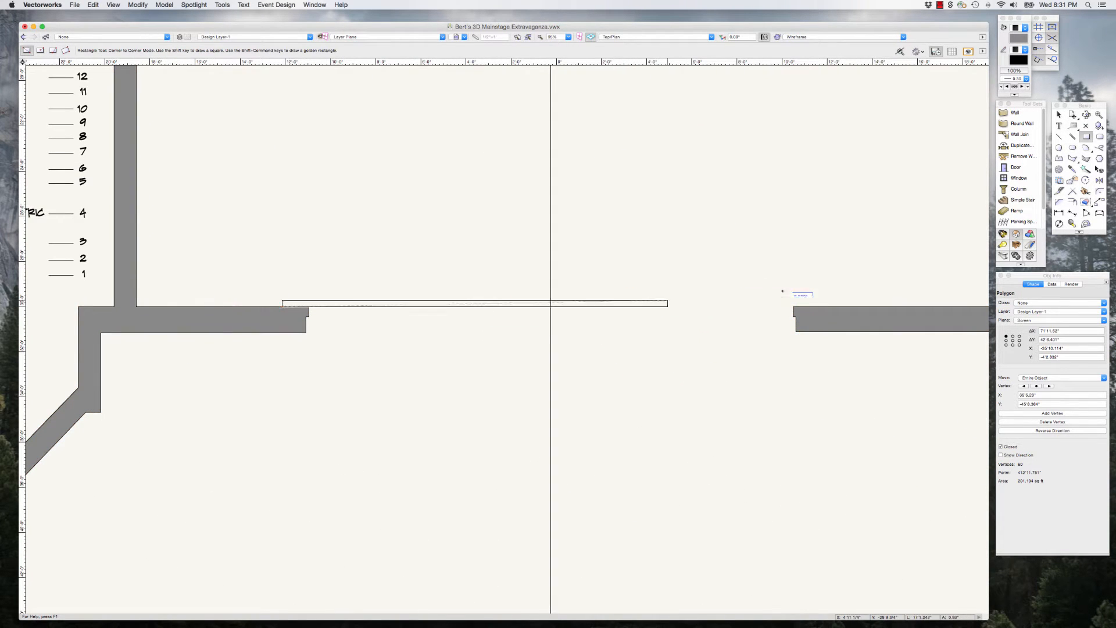
left_click(816, 332)
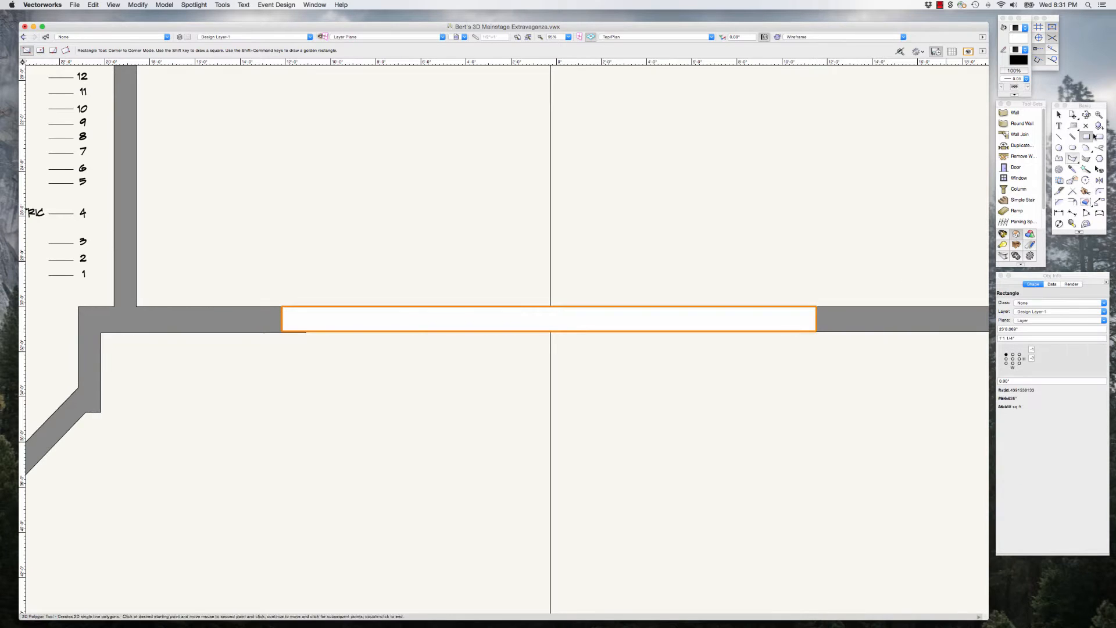
left_click(1059, 115)
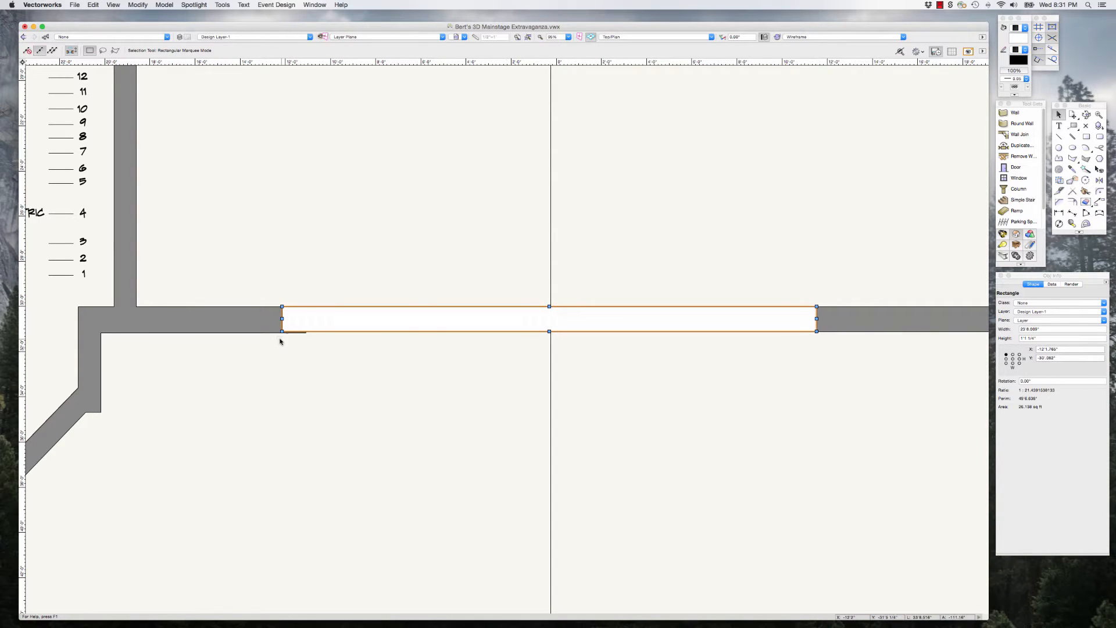
Step: Stretch the stage-right end of the proscenium rectangle to the side wall's inner face, making it about 31'8 1/2" wide
scroll(865, 347, "up", 2)
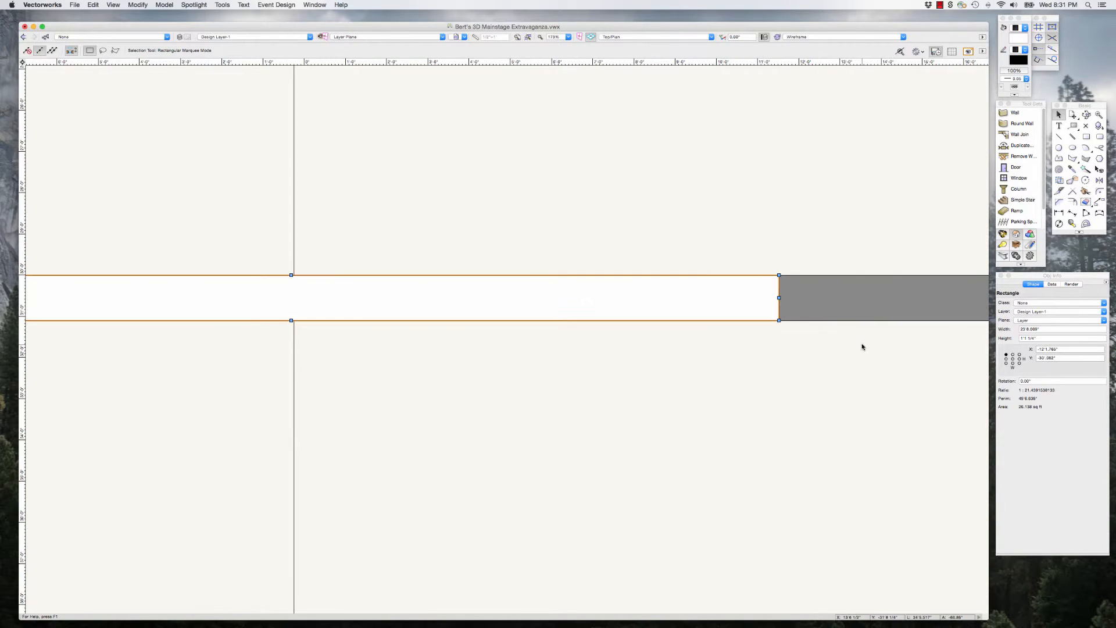
left_click(863, 347)
scroll(839, 341, "down", 2)
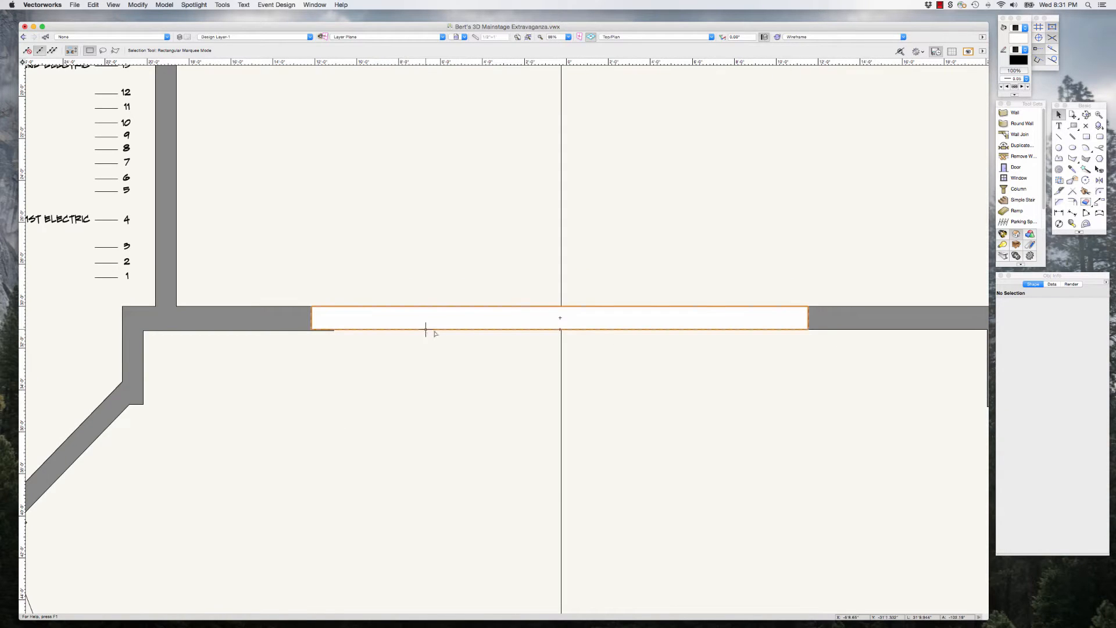
scroll(282, 333, "up", 4)
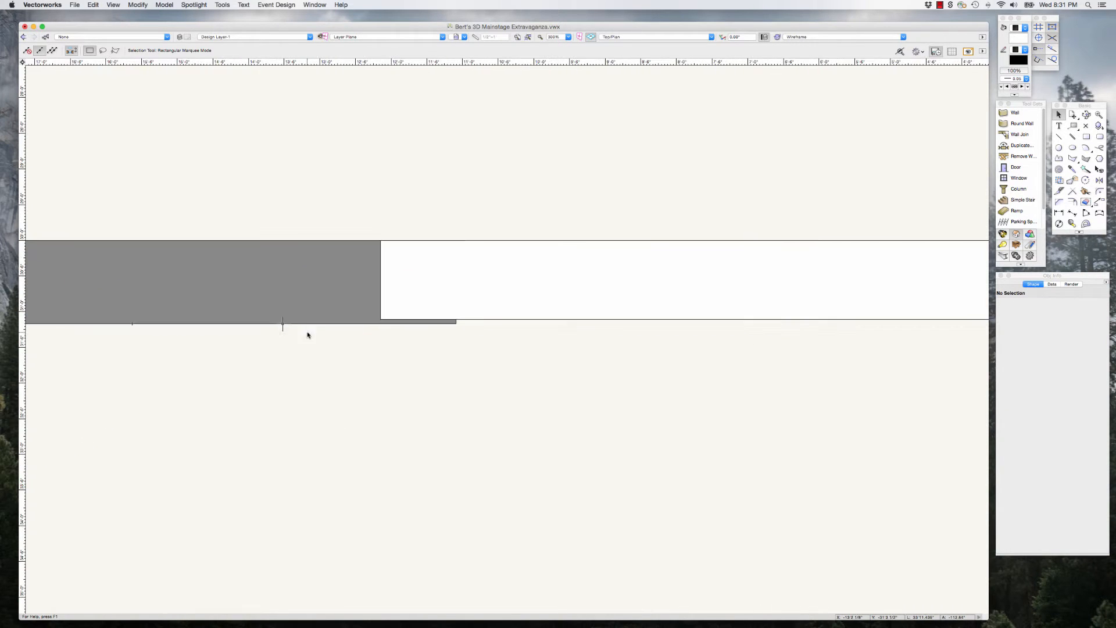
scroll(585, 382, "down", 2)
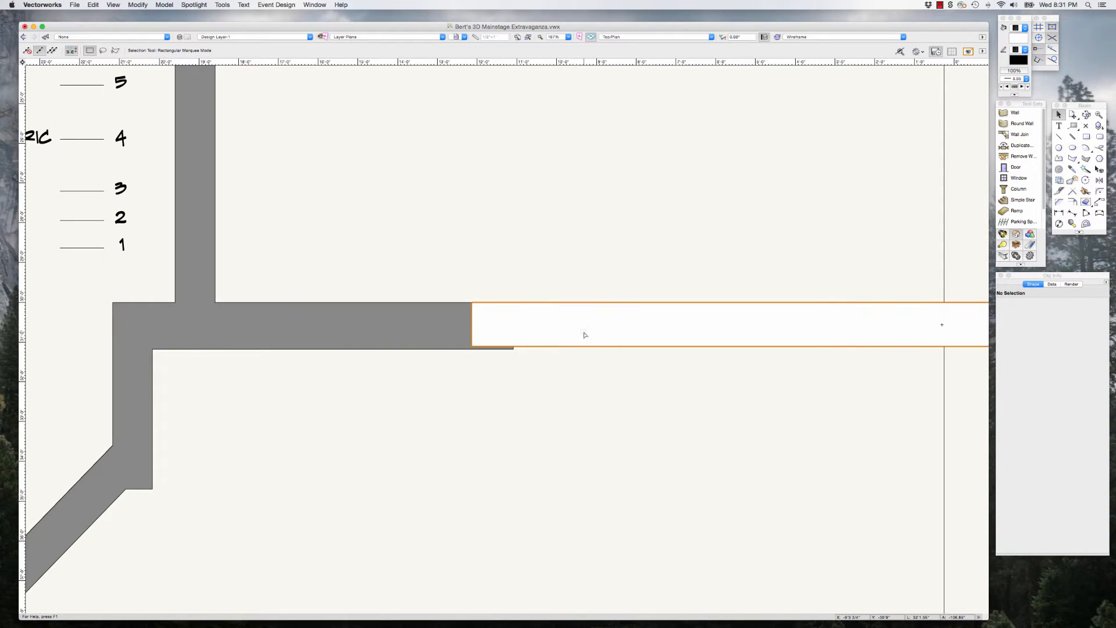
left_click(542, 329)
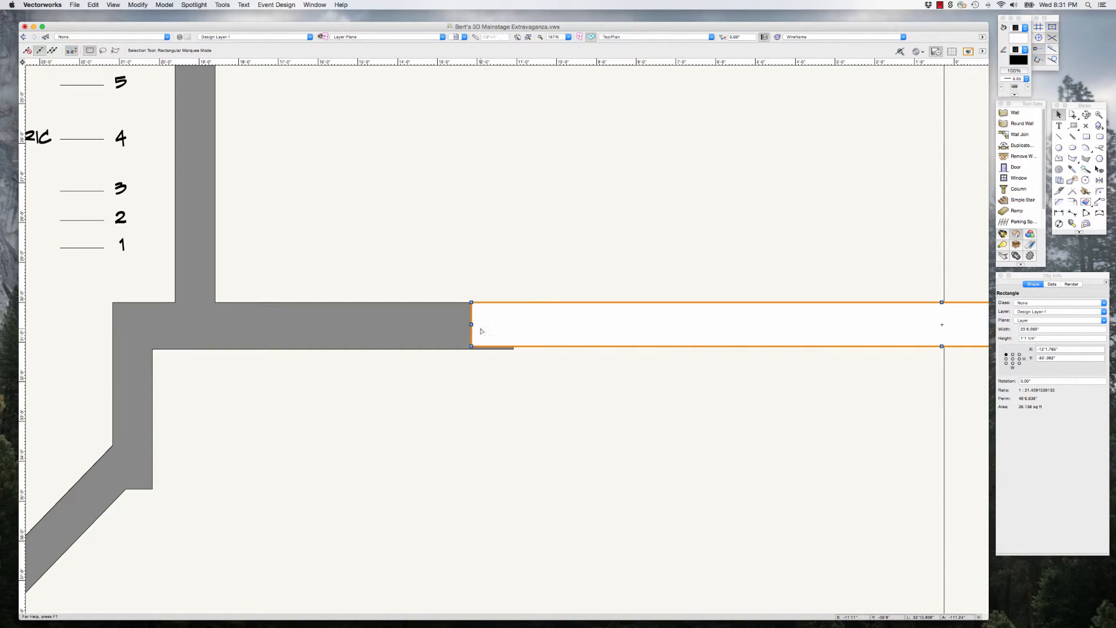
scroll(508, 357, "up", 3)
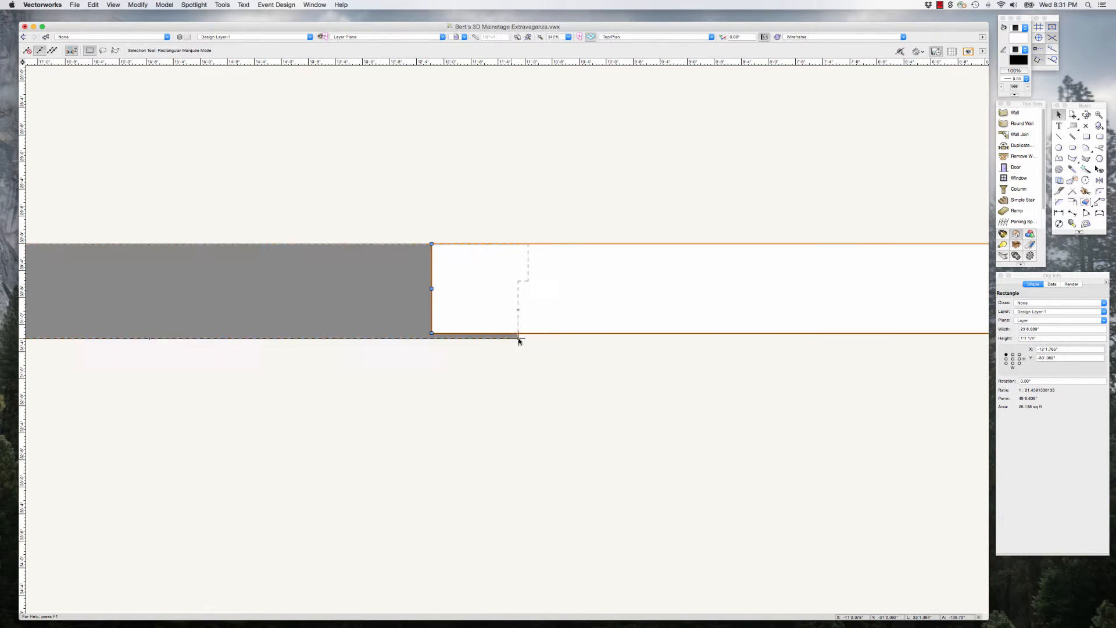
scroll(498, 362, "down", 5)
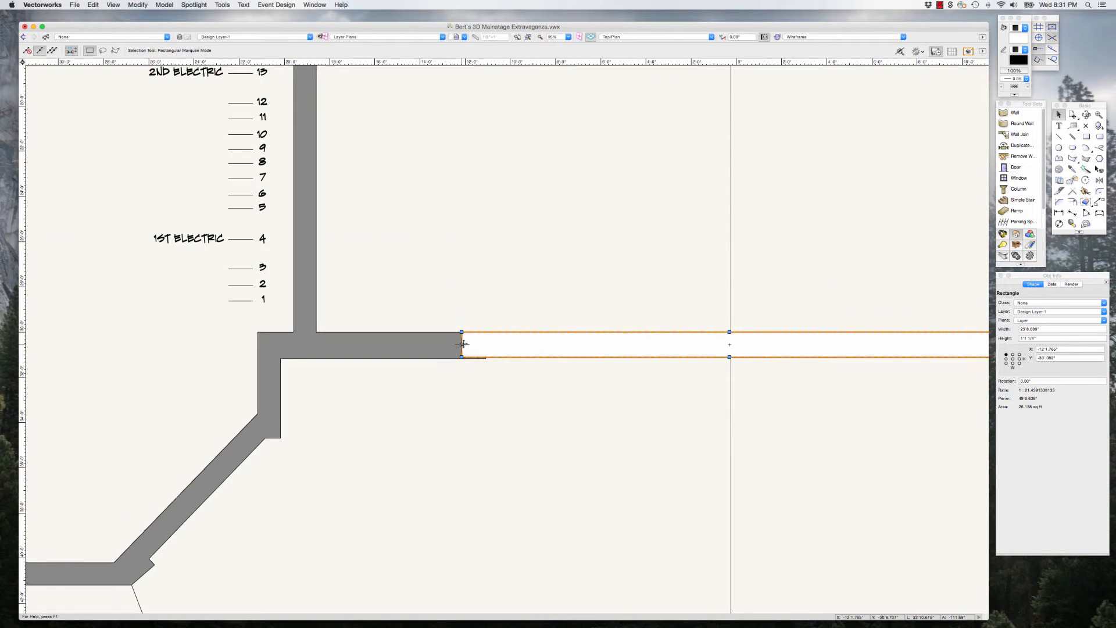
left_click_drag(461, 344, 280, 349)
scroll(354, 411, "down", 2)
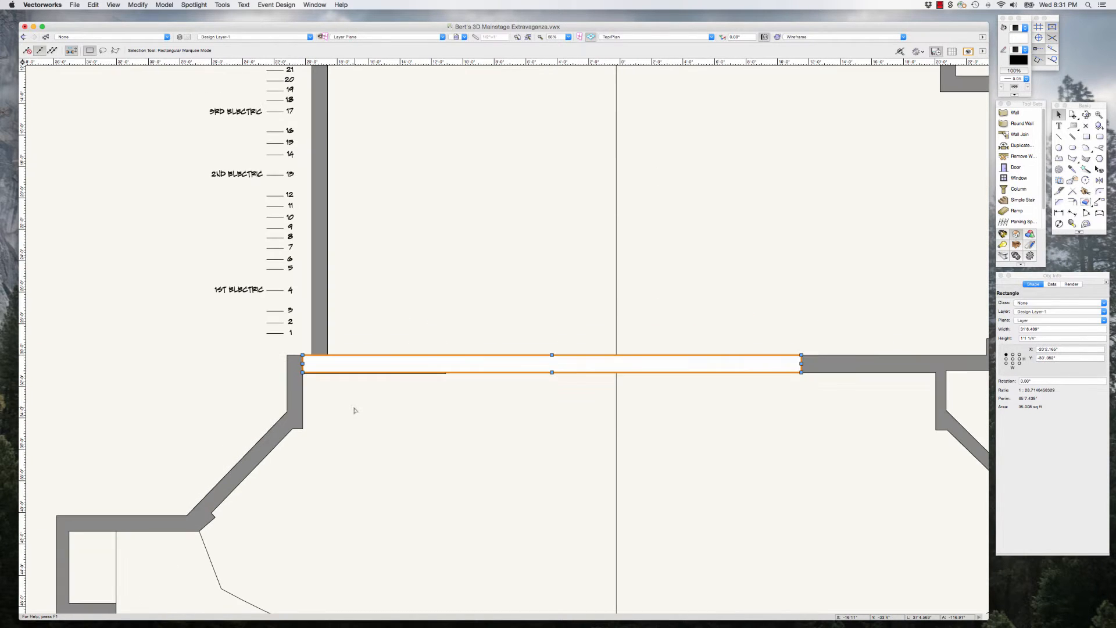
Step: Realign the proscenium rectangle with the wall's downstage edge and extend its upstage edge to the wall face for a height of 1'2"
left_click(766, 394)
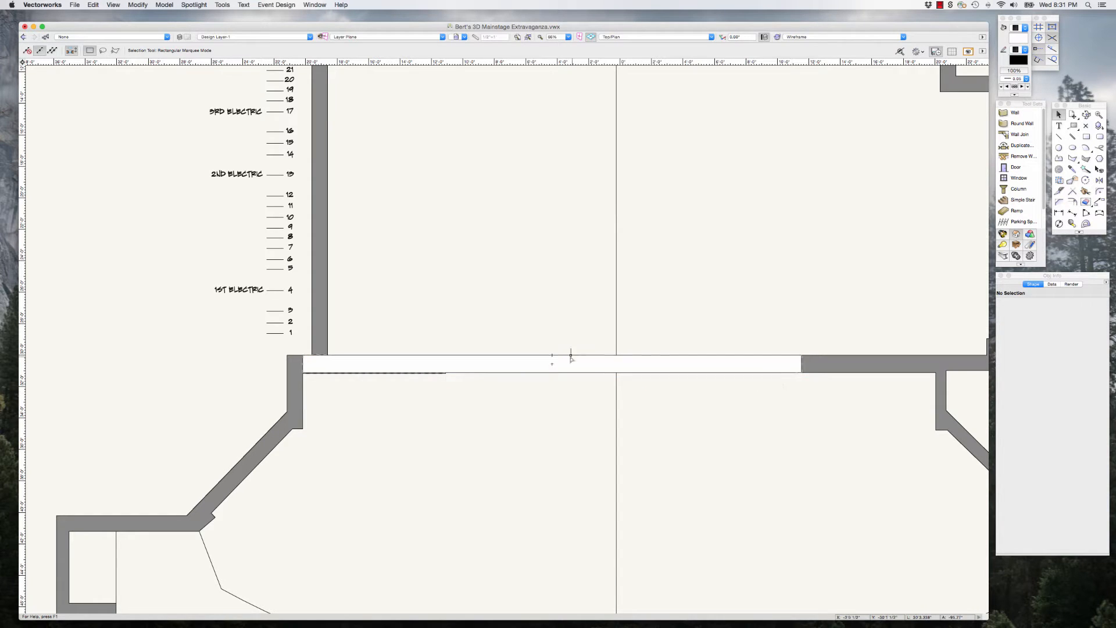
left_click_drag(570, 356, 622, 391)
left_click(485, 306)
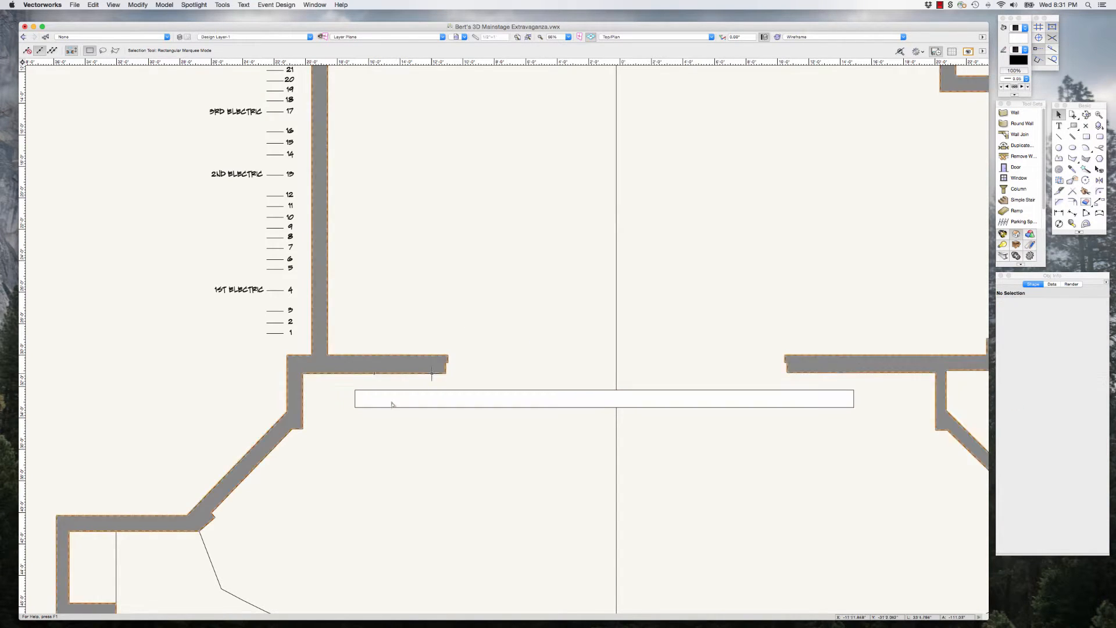
left_click_drag(354, 406, 334, 373)
scroll(367, 353, "up", 5)
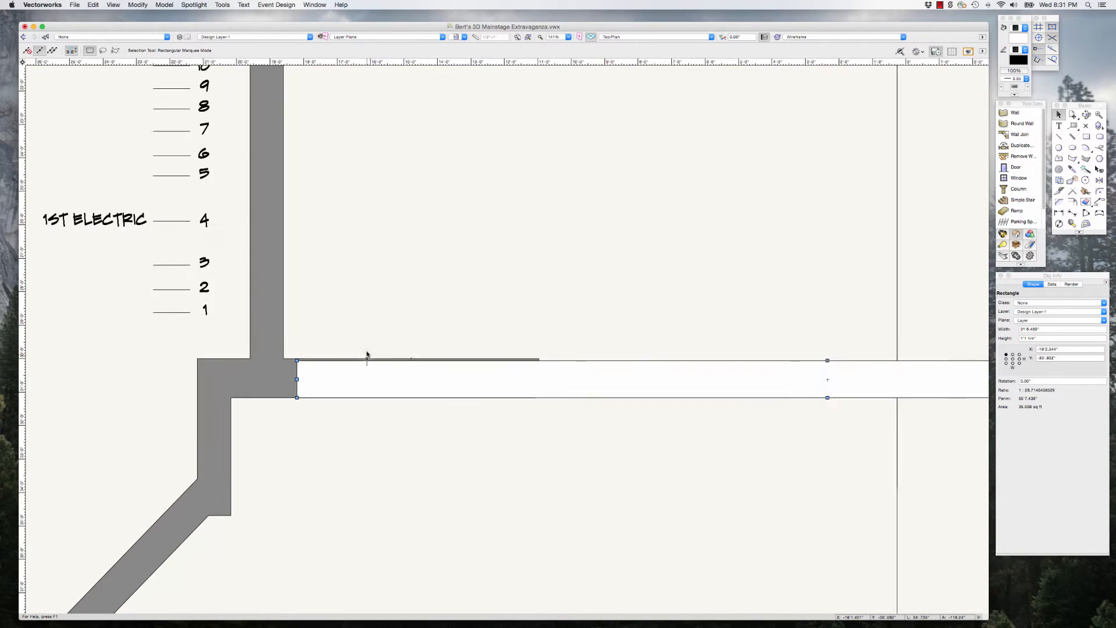
scroll(670, 375, "down", 2)
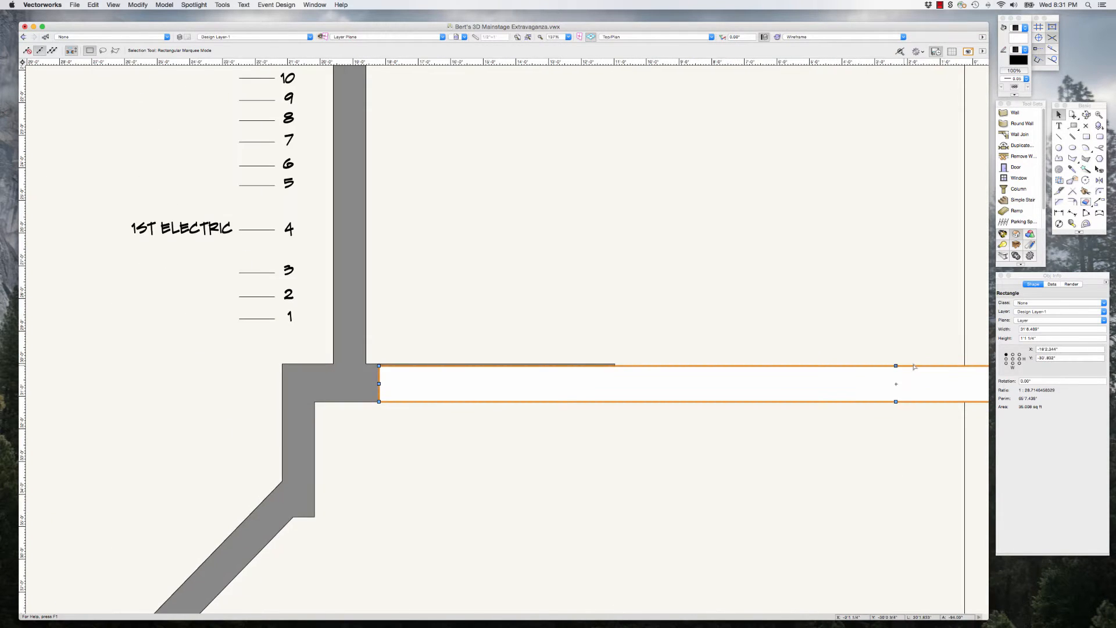
left_click_drag(897, 367, 615, 363)
Step: Extend the rectangle's stage-left end to the corner of the angled stage-left wall, making it about 38'3" wide
scroll(359, 388, "down", 5)
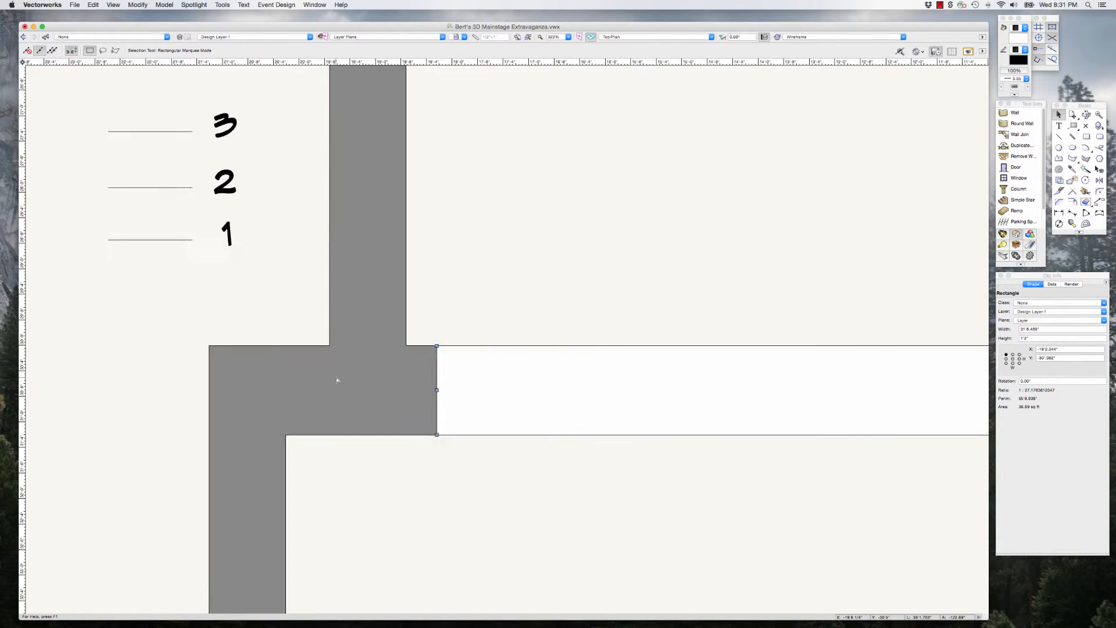
scroll(787, 386, "up", 5)
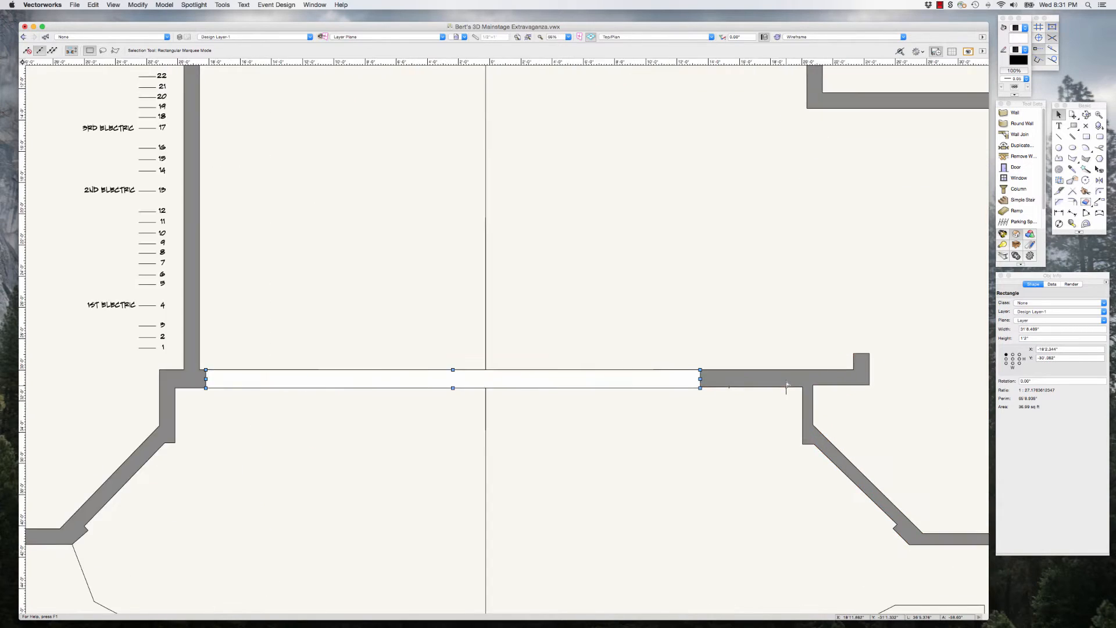
left_click_drag(613, 377, 820, 394)
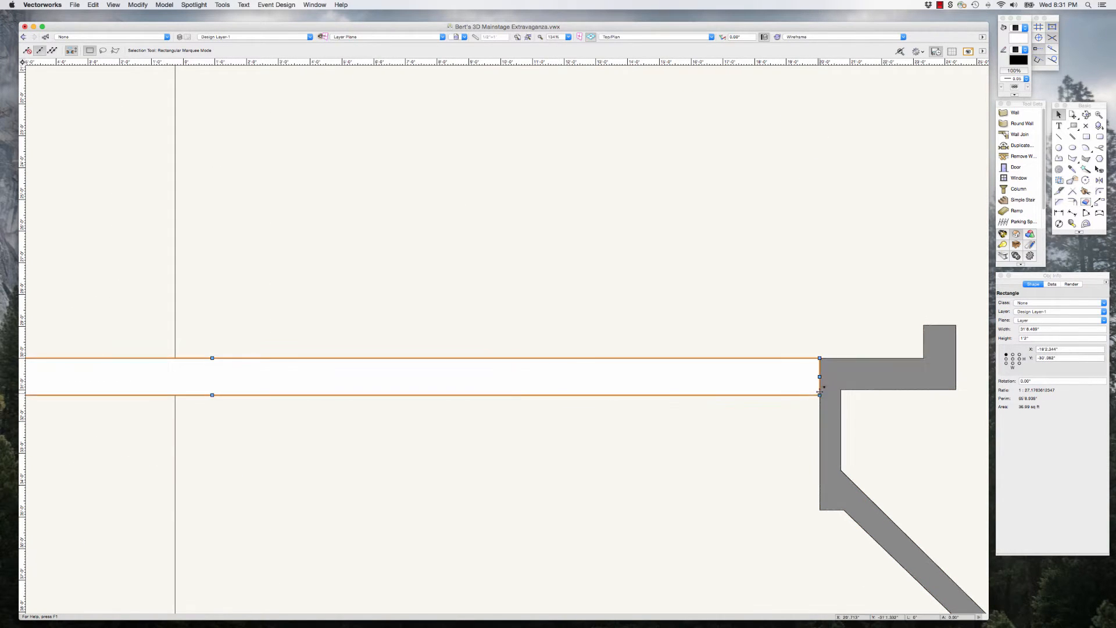
scroll(785, 424, "down", 4)
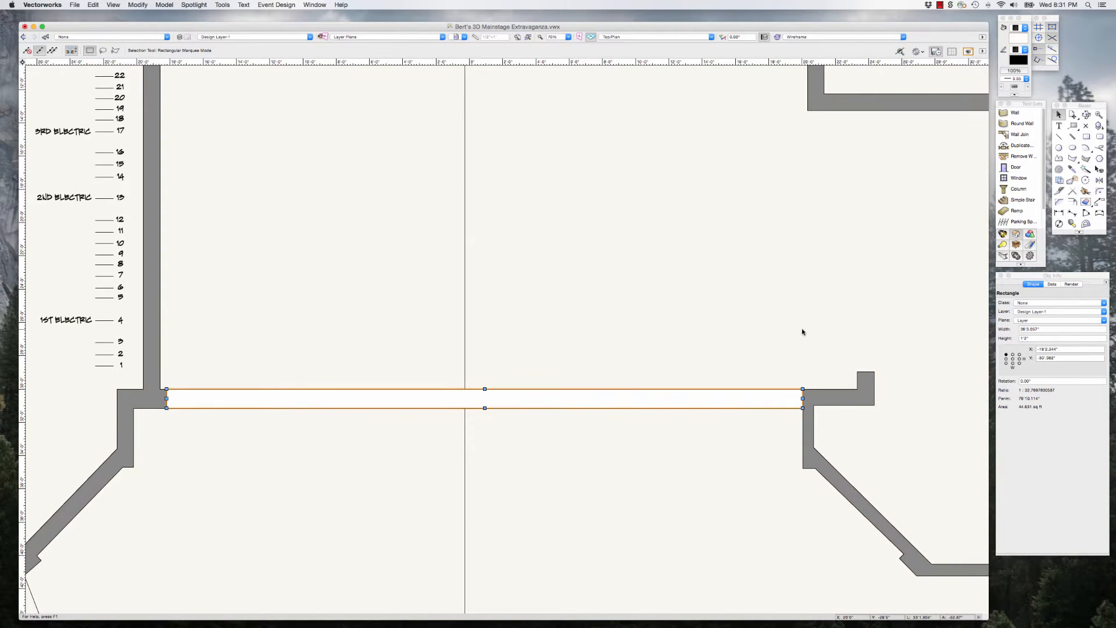
Step: Combine the wall polygon and the proscenium rectangle with Add Surface, and clear the selection
left_click(832, 371)
left_click(708, 401)
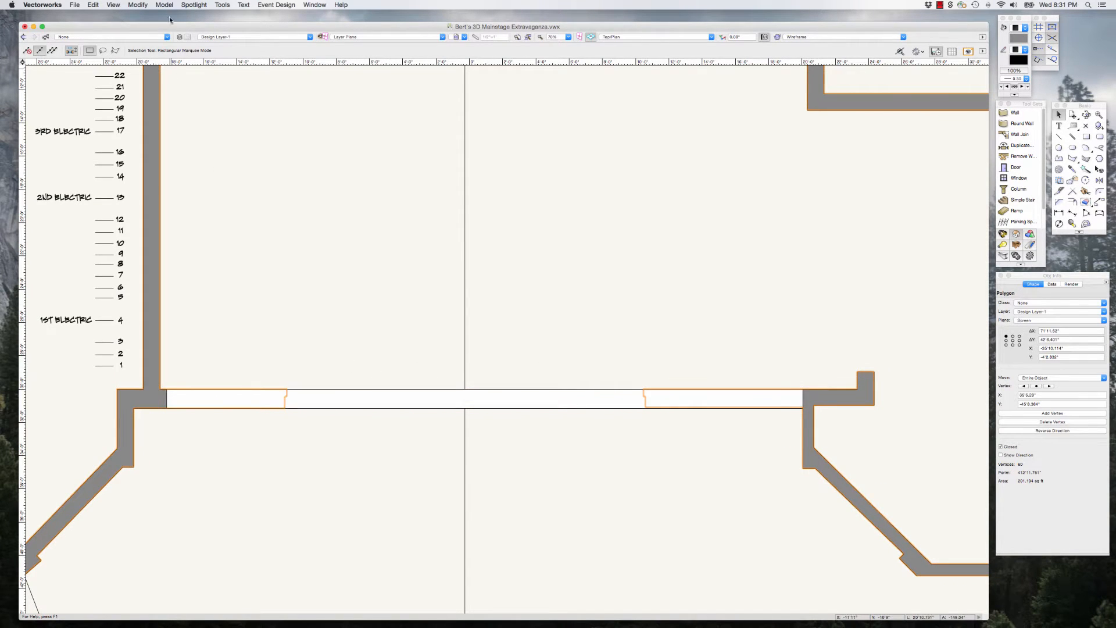
left_click(138, 4)
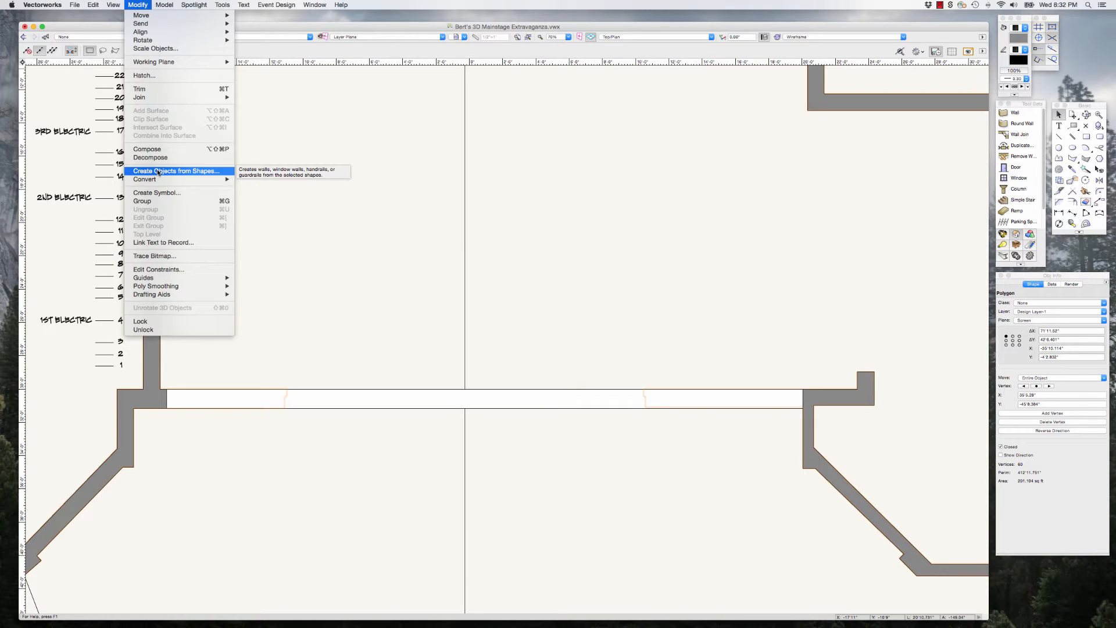
left_click(378, 240)
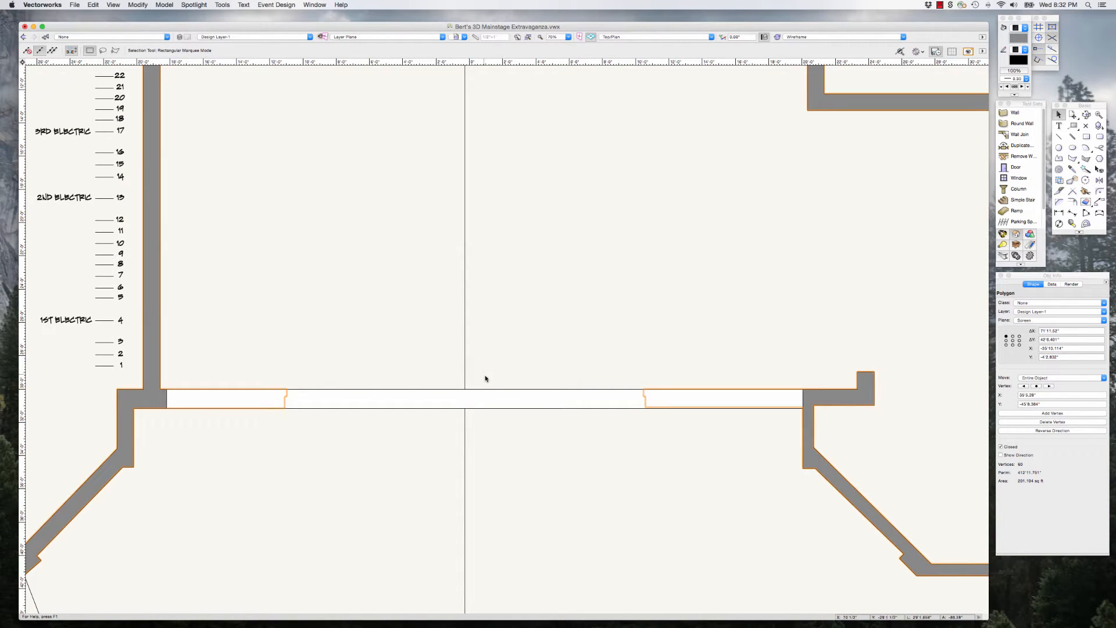
left_click(508, 393, "shift")
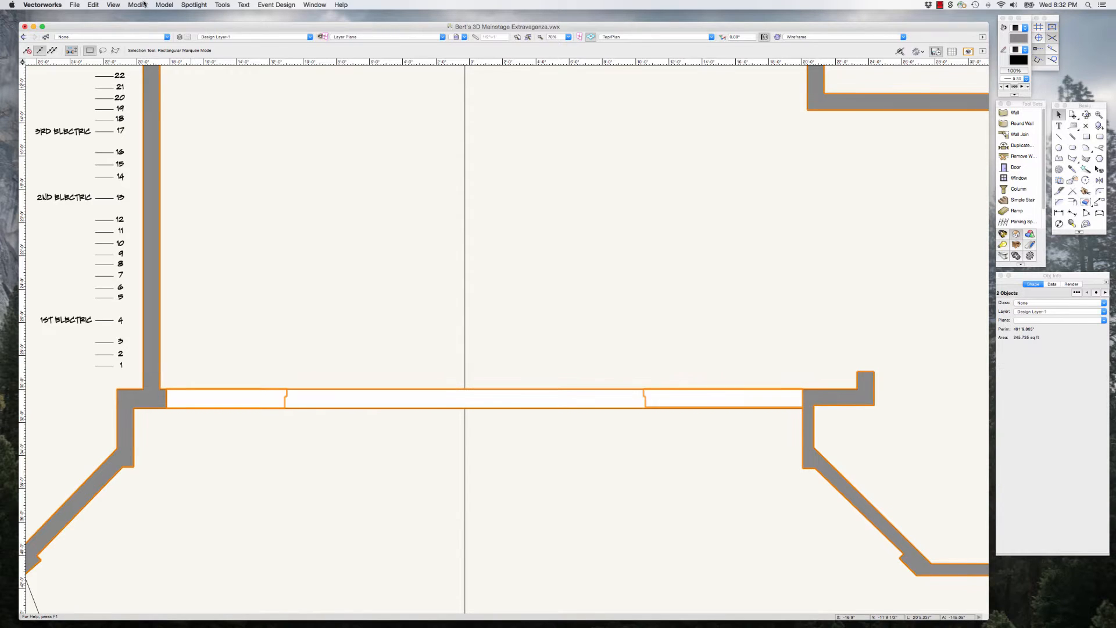
left_click(137, 5)
left_click(163, 110)
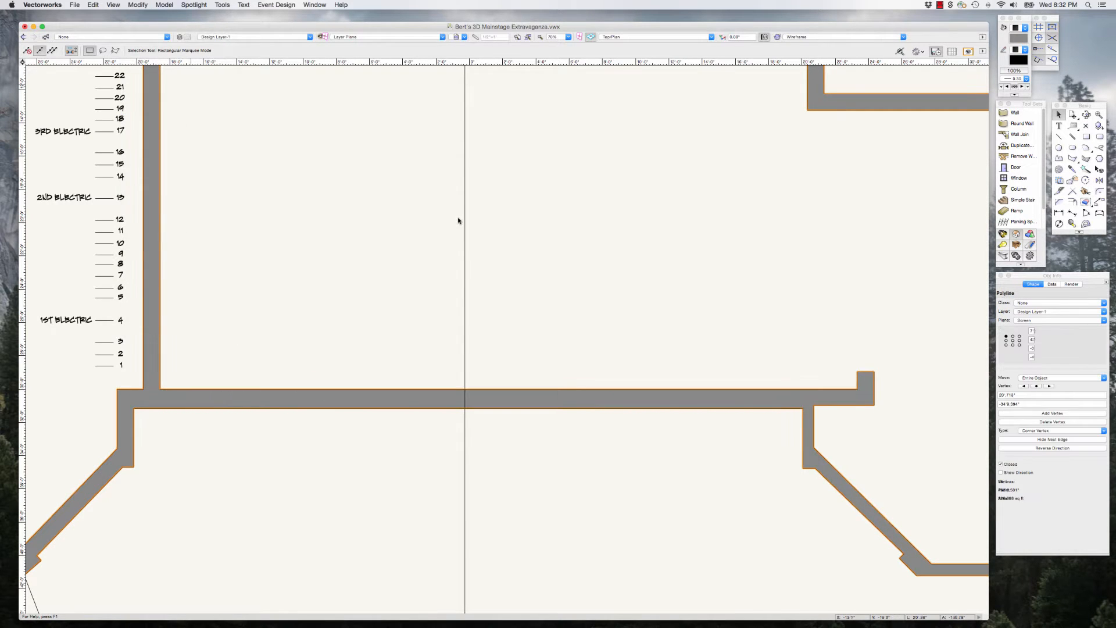
scroll(478, 274, "down", 5)
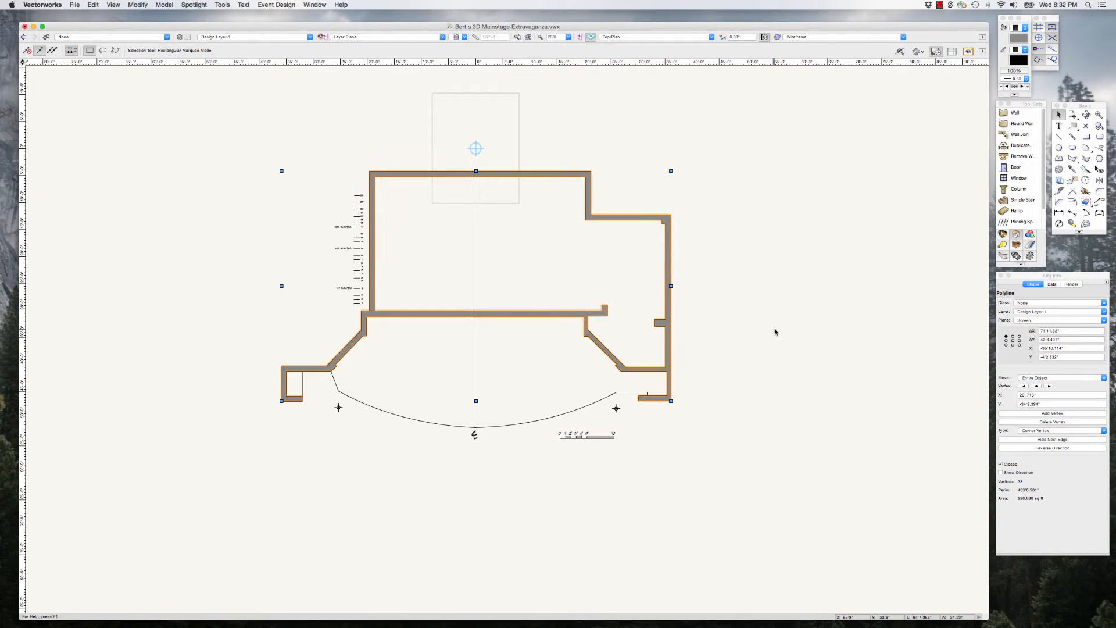
left_click(712, 318)
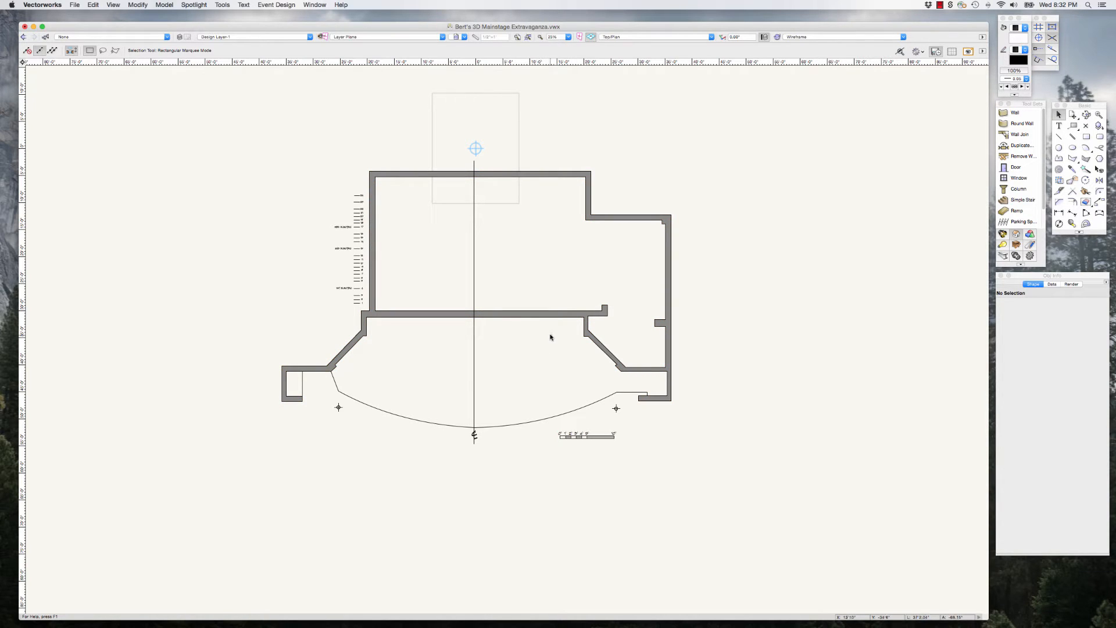
scroll(509, 408, "up", 2)
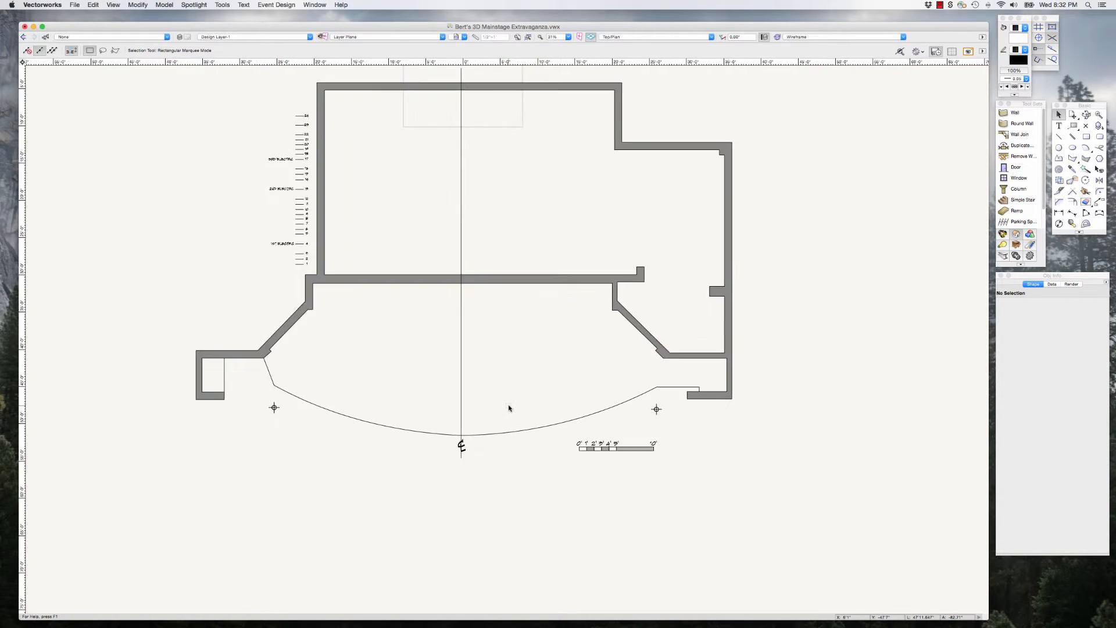
scroll(509, 408, "down", 2)
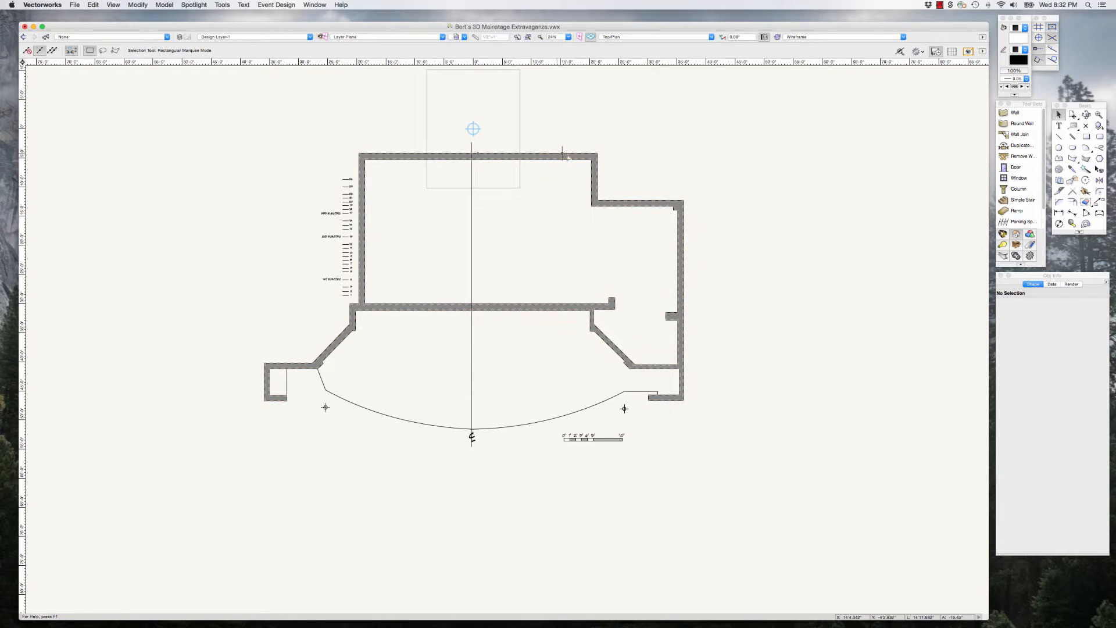
left_click(940, 5)
left_click(950, 23)
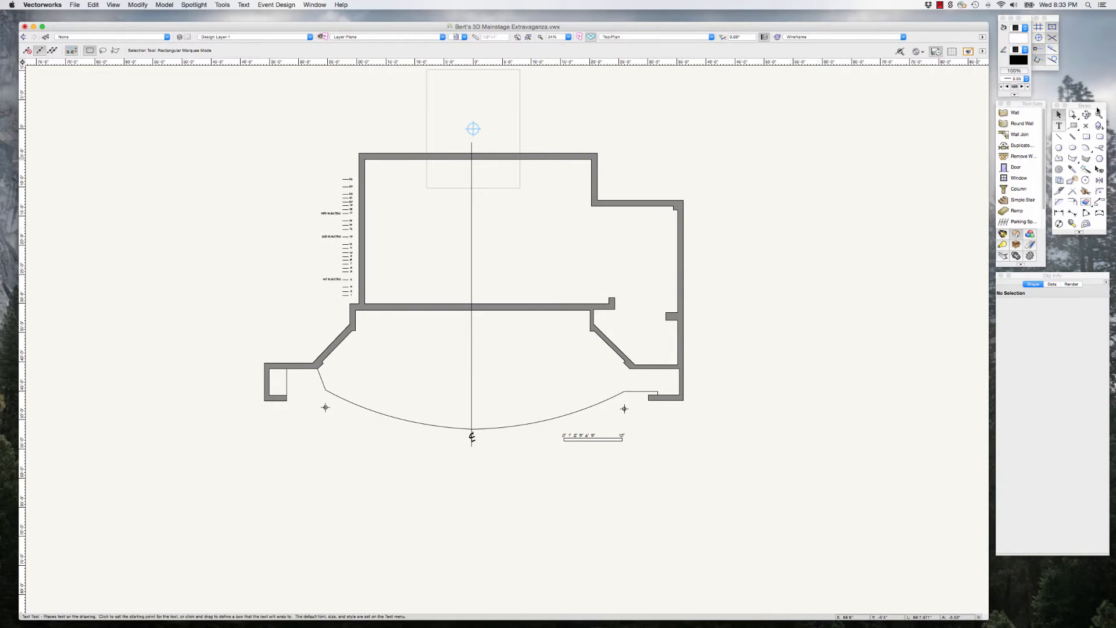
Step: Create an outline polygon of the stage by lassoing the whole ground plan with the 2D Polygon tool in Outer Boundary Mode
mouse_move(1081, 106)
left_mouse_down()
mouse_move(841, 115)
mouse_move(933, 114)
left_mouse_up()
left_click(832, 168)
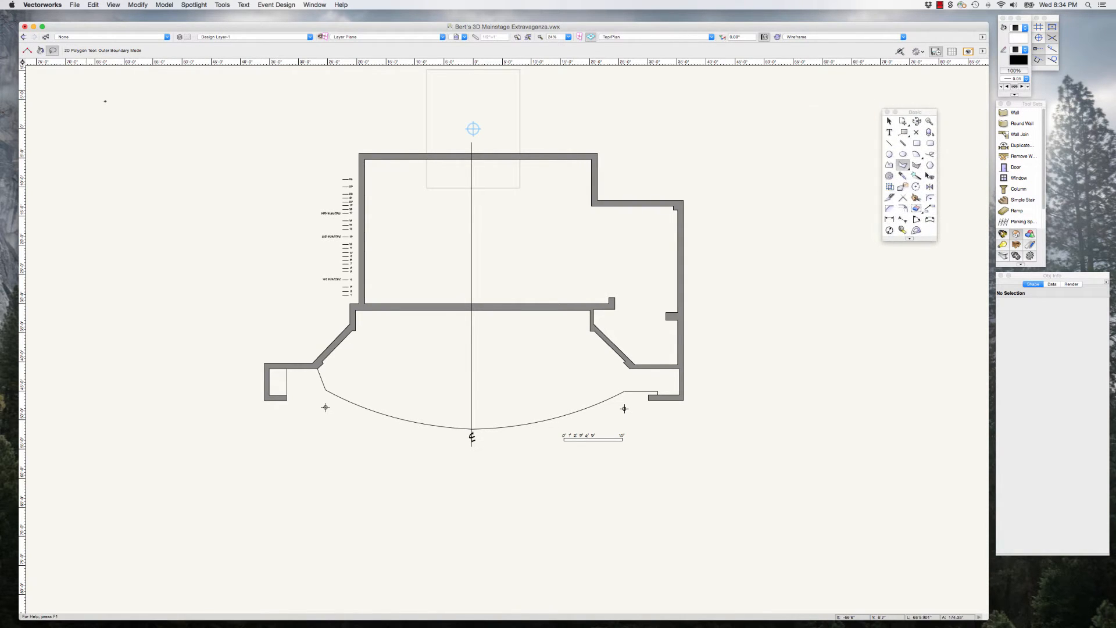
left_click(27, 51)
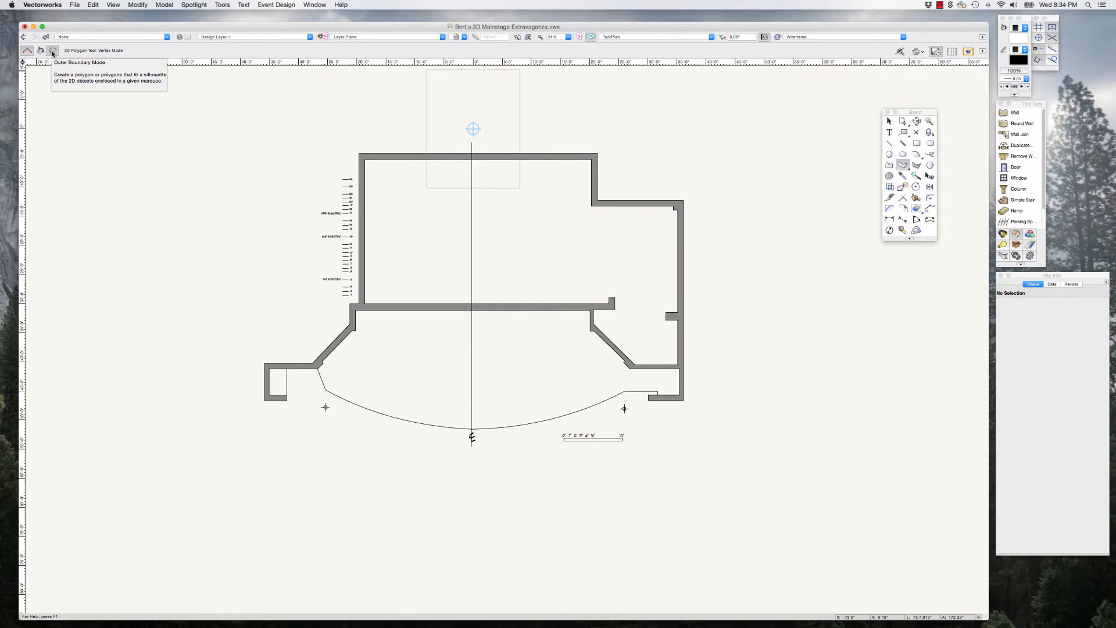
left_click(52, 51)
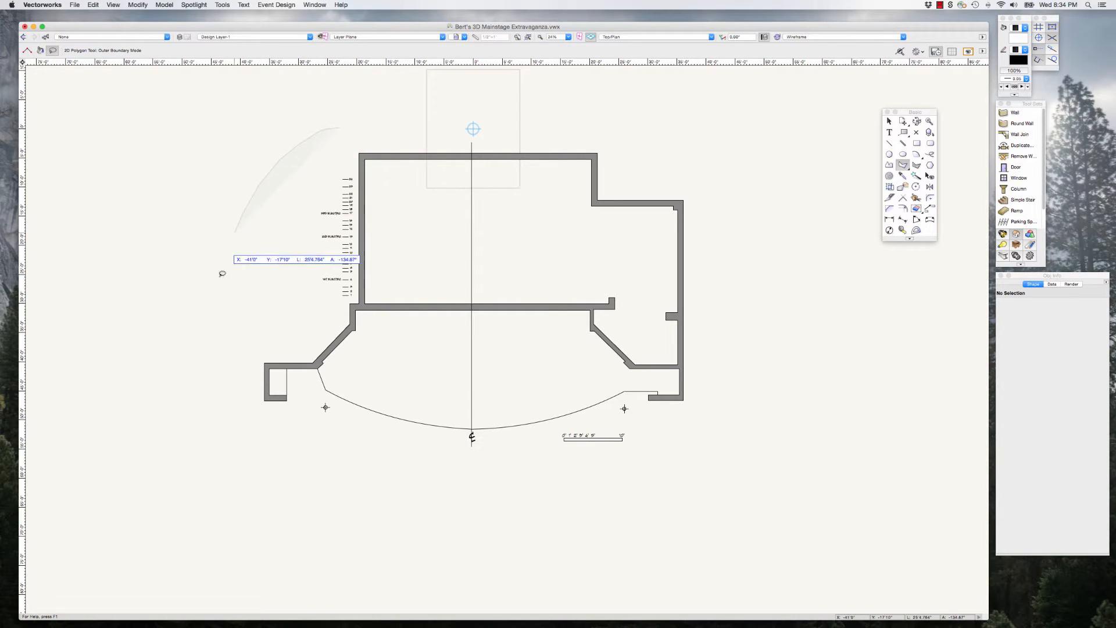
mouse_move(222, 273)
left_mouse_down()
mouse_move(244, 424)
mouse_move(476, 528)
mouse_move(646, 493)
mouse_move(718, 424)
mouse_move(738, 224)
mouse_move(672, 153)
mouse_move(590, 119)
mouse_move(433, 102)
mouse_move(340, 104)
mouse_move(308, 147)
left_mouse_up()
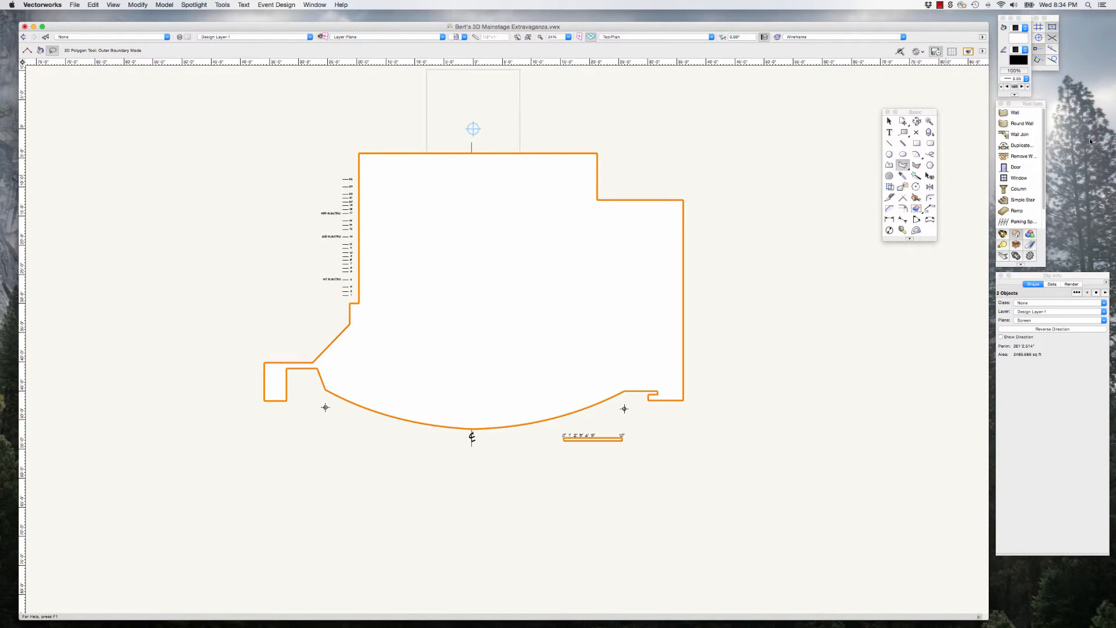
Step: Send the new outline polygons to the back, behind the walls and the other ground plan linework
left_click(889, 121)
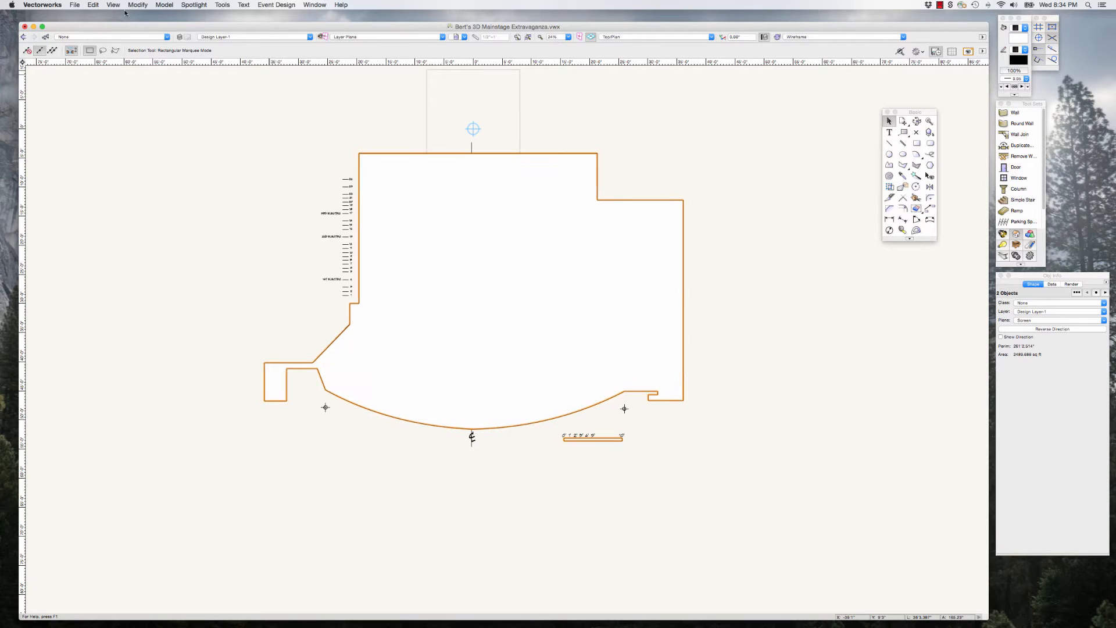
left_click(145, 6)
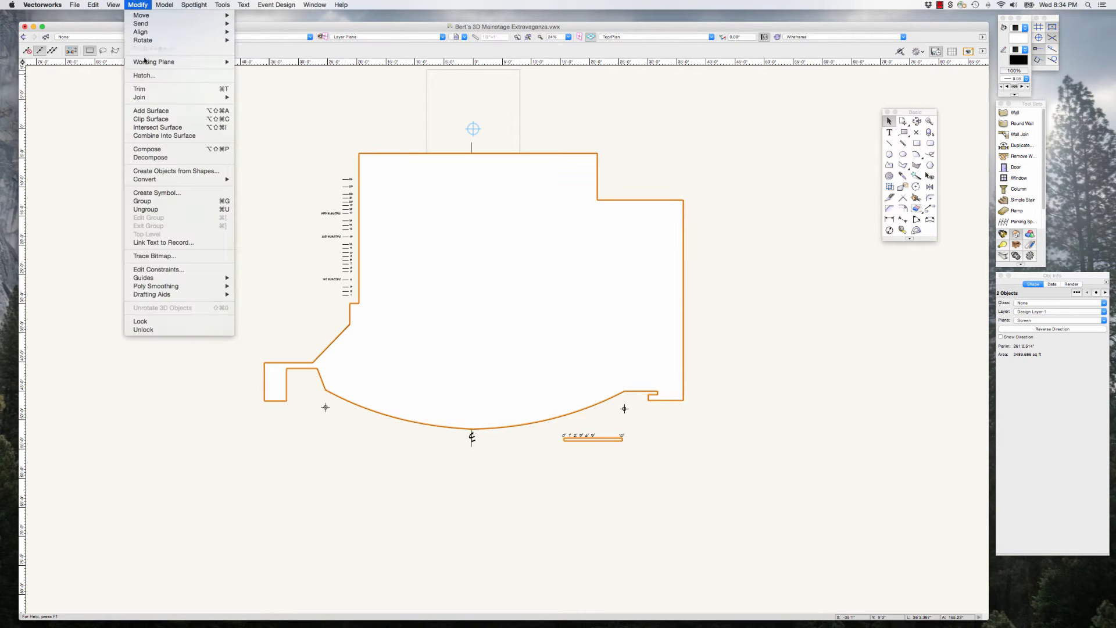
mouse_move(192, 23)
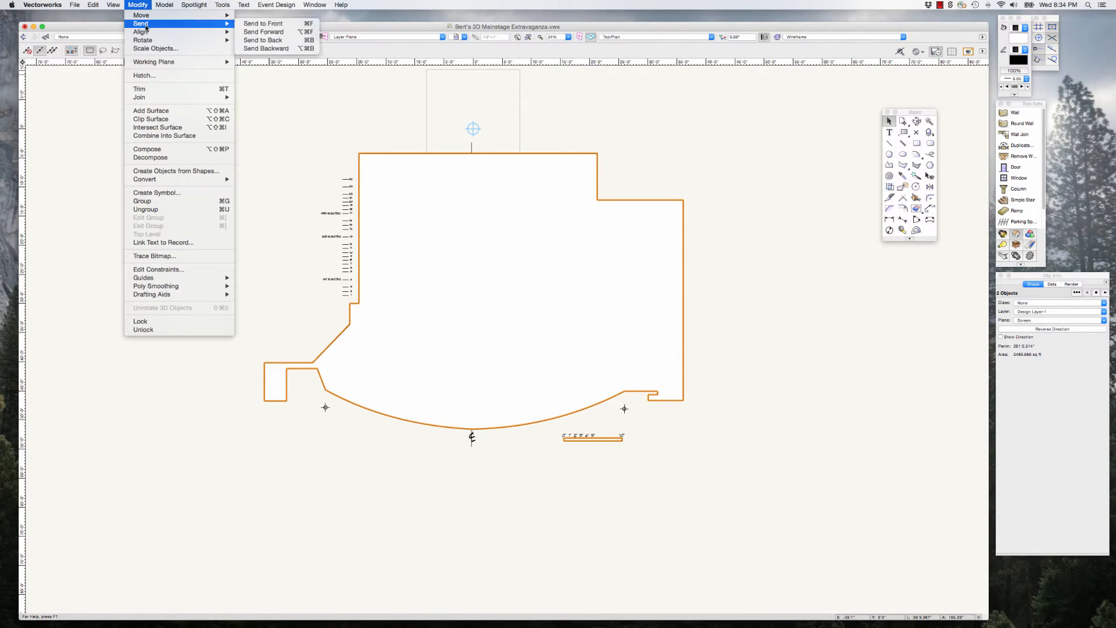
left_click(262, 40)
scroll(312, 401, "up", 3)
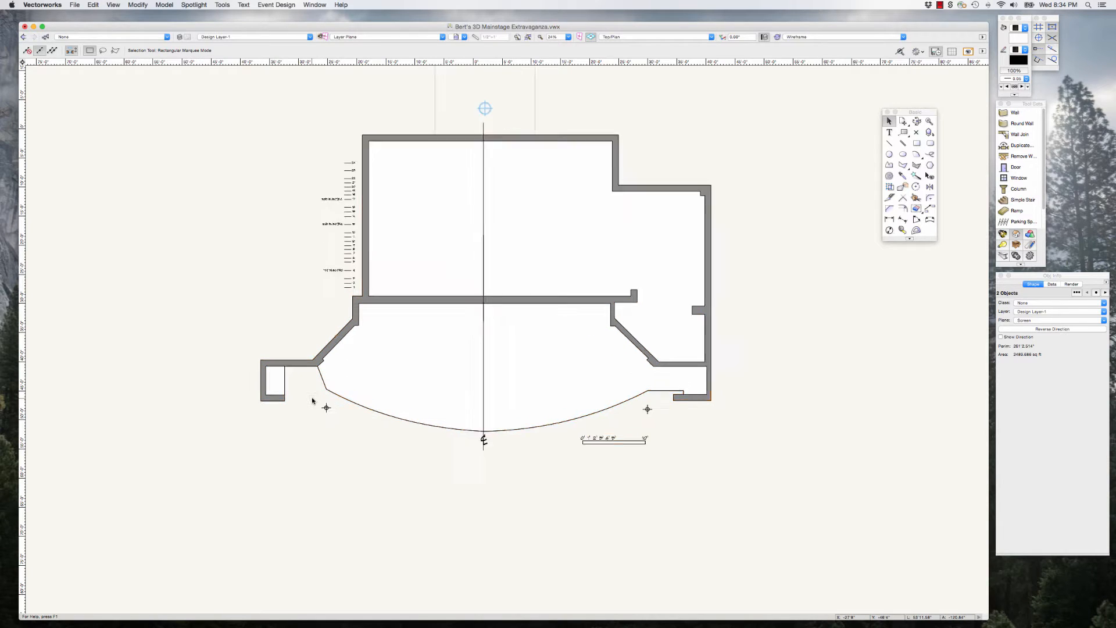
scroll(312, 401, "up", 1)
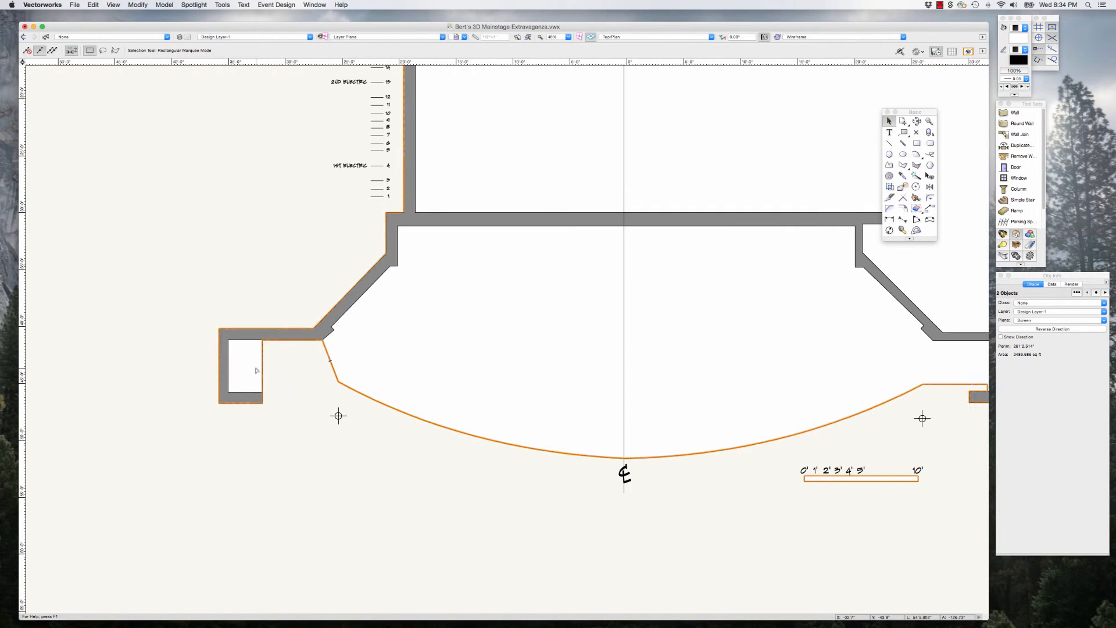
Step: Bring the selected outline polygons to the front, above the walls and the other ground plan linework
scroll(358, 397, "down", 2)
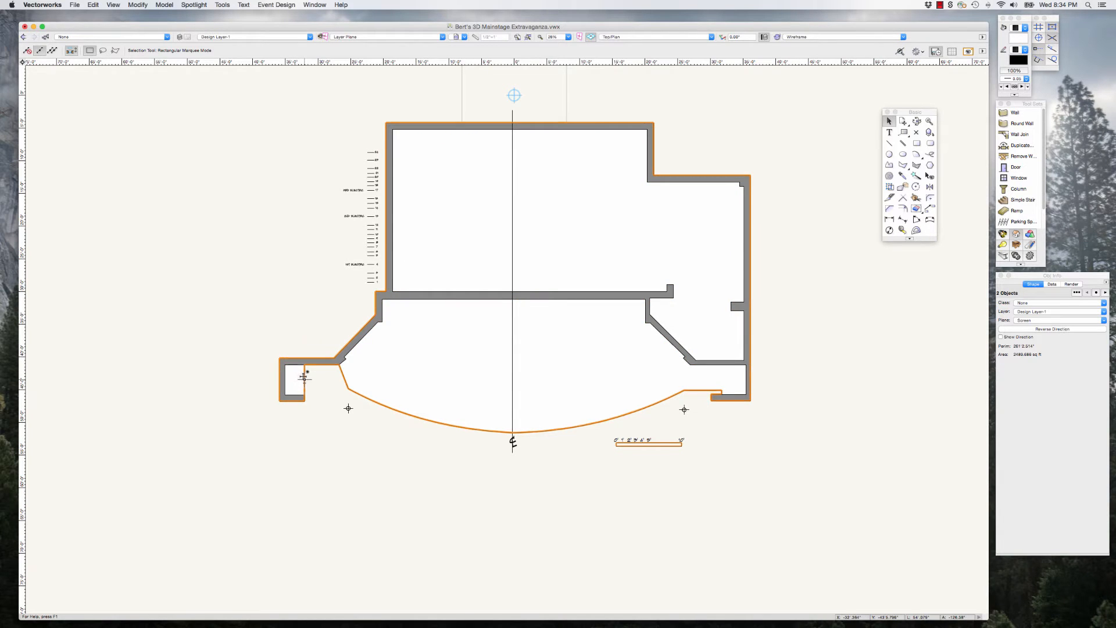
scroll(304, 378, "up", 2)
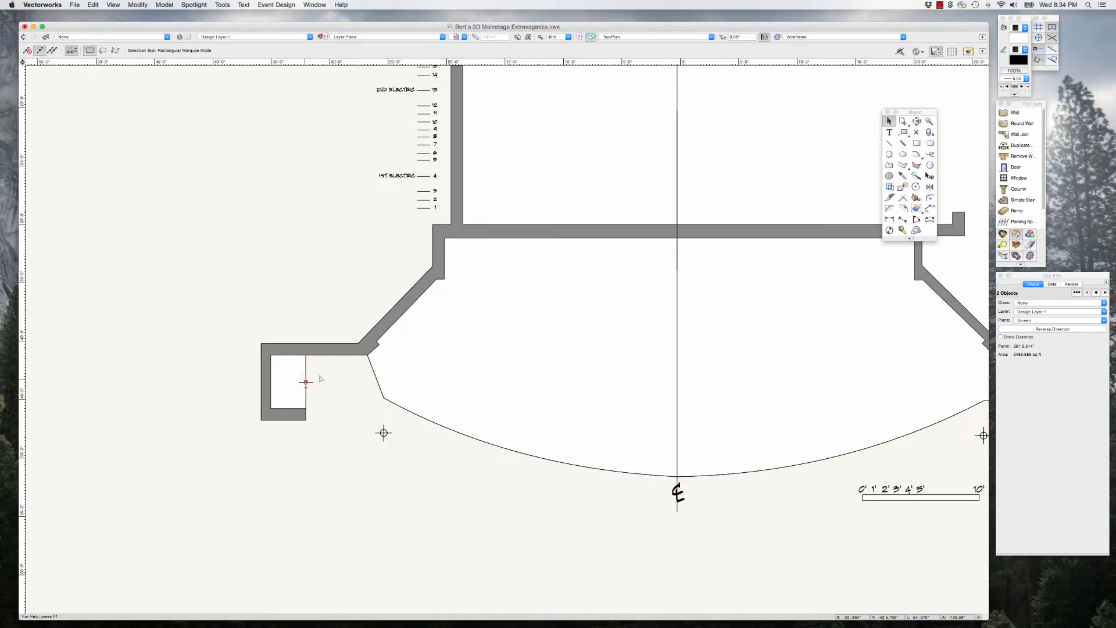
left_click(137, 5)
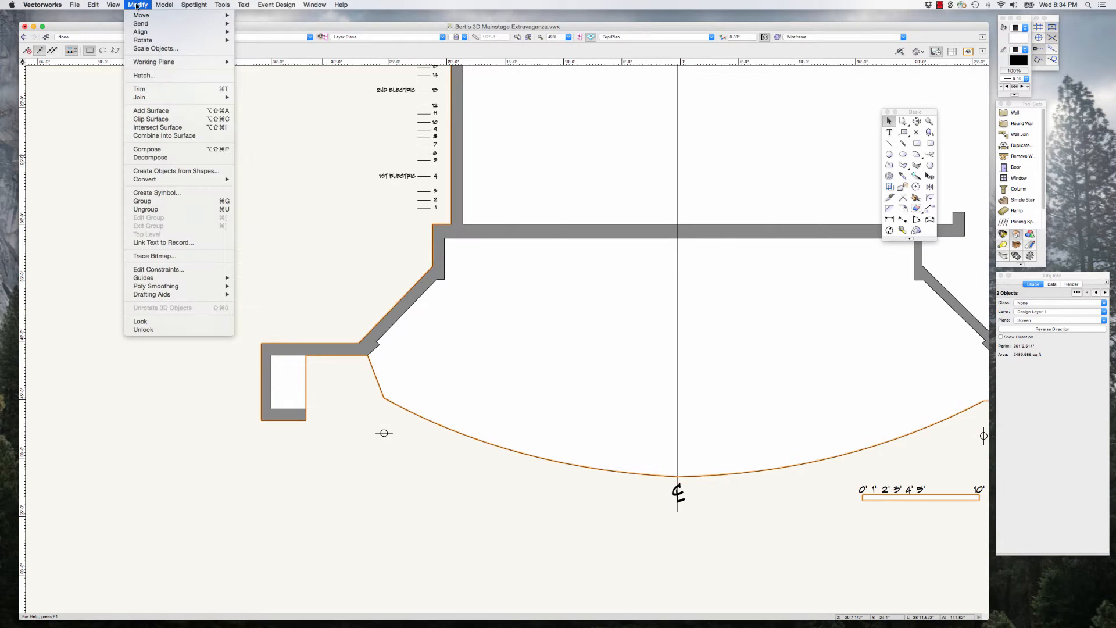
left_click(265, 24)
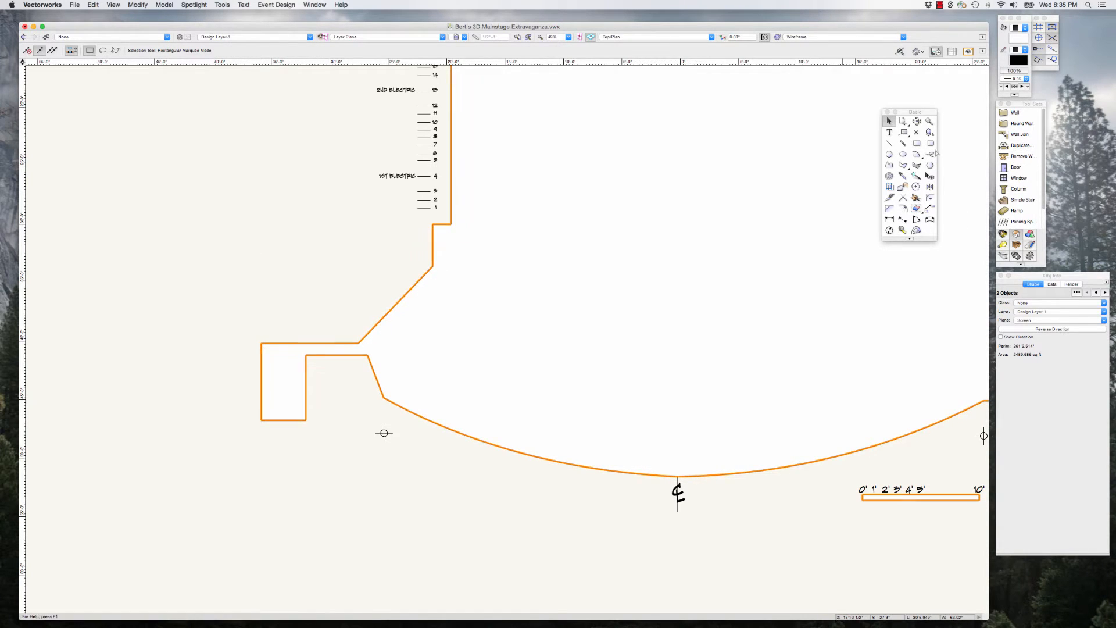
Step: Draw a line along the angled stage-right apron edge at about 111° and extend its upstage end past the outer wall face
left_click(889, 143)
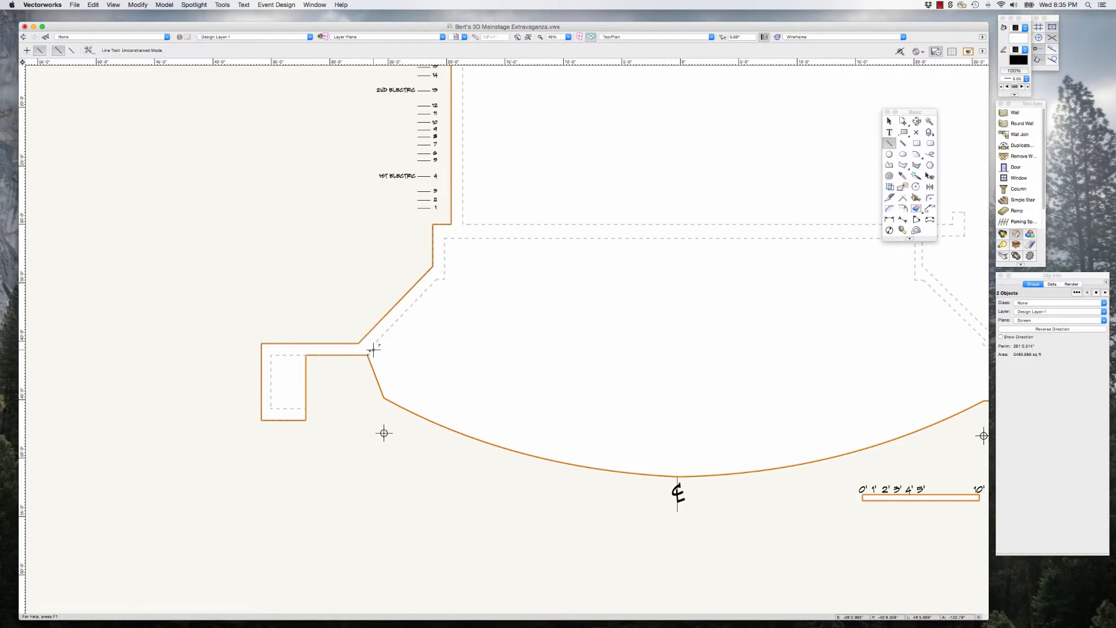
scroll(373, 348, "up", 3)
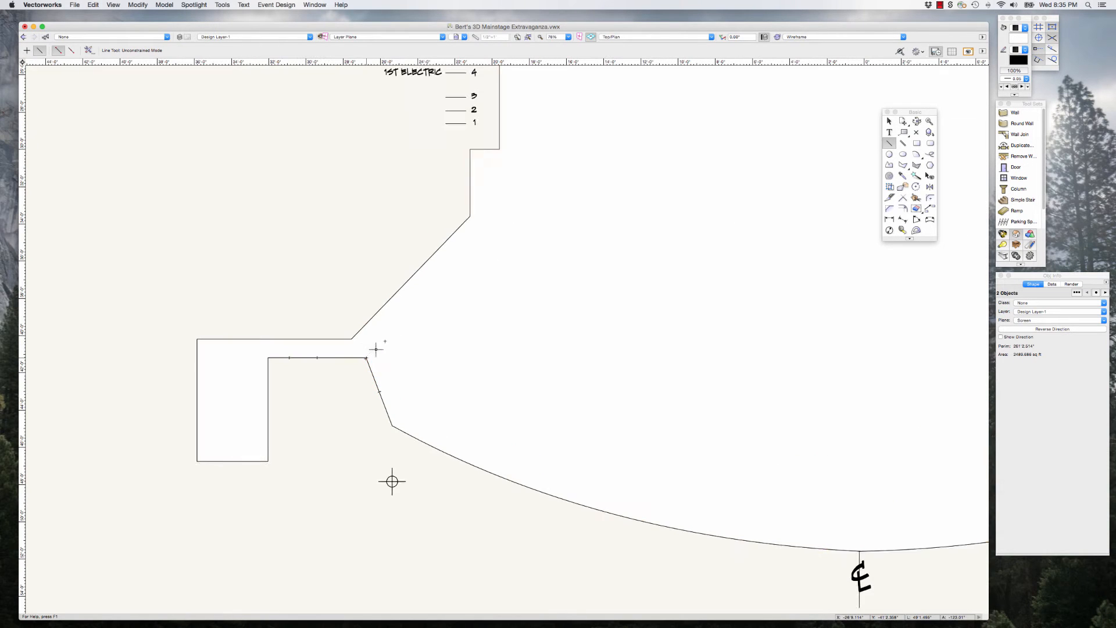
left_click(392, 426)
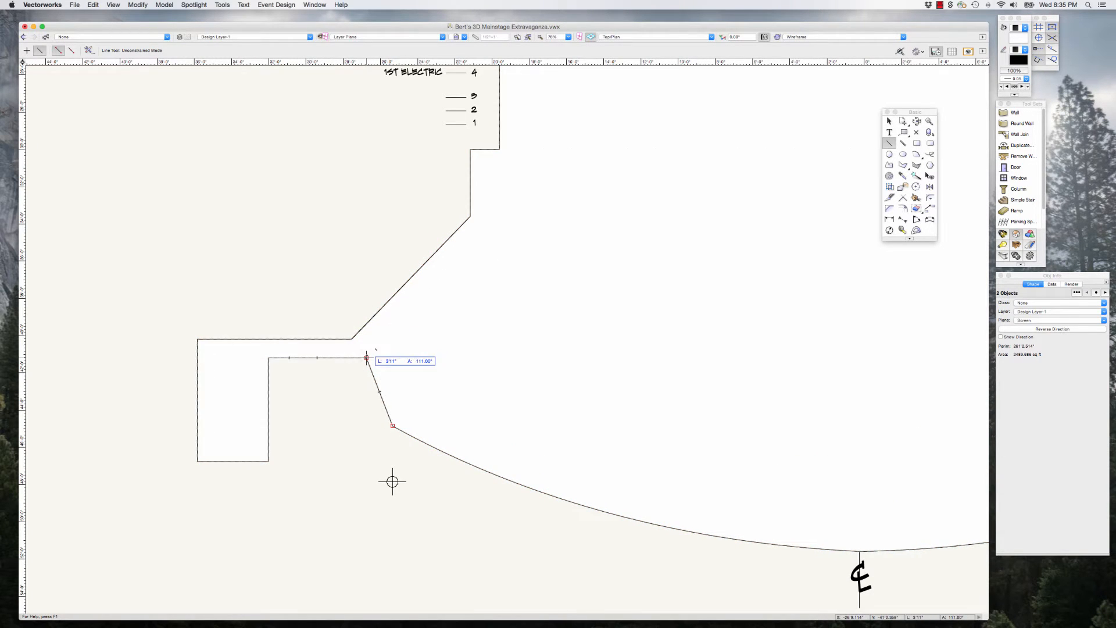
left_click(366, 357)
key("x")
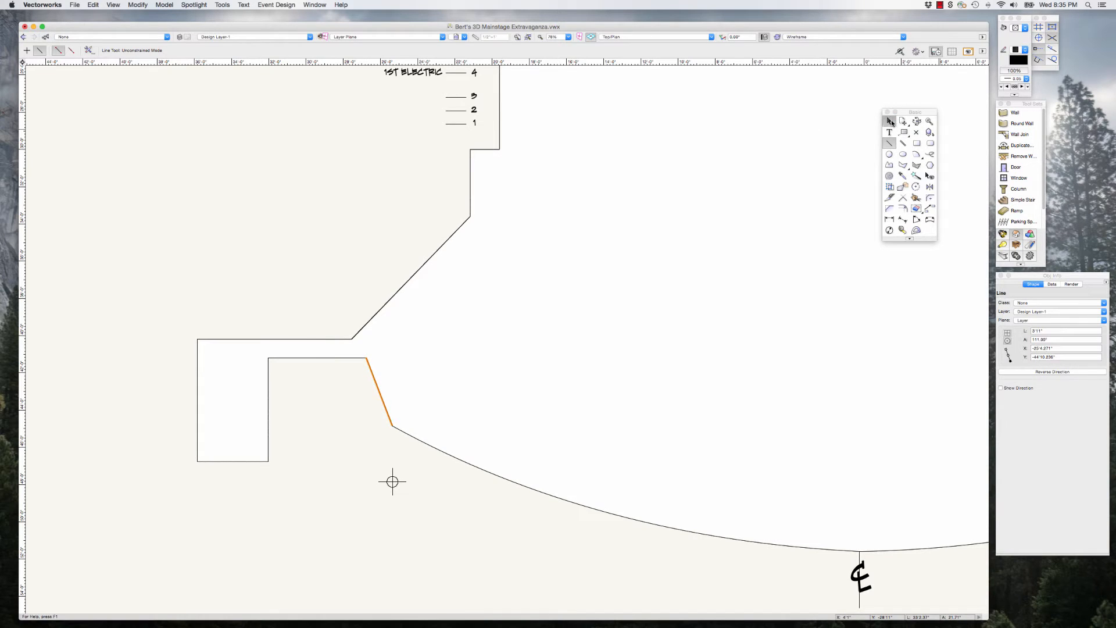
left_click_drag(367, 357, 349, 312)
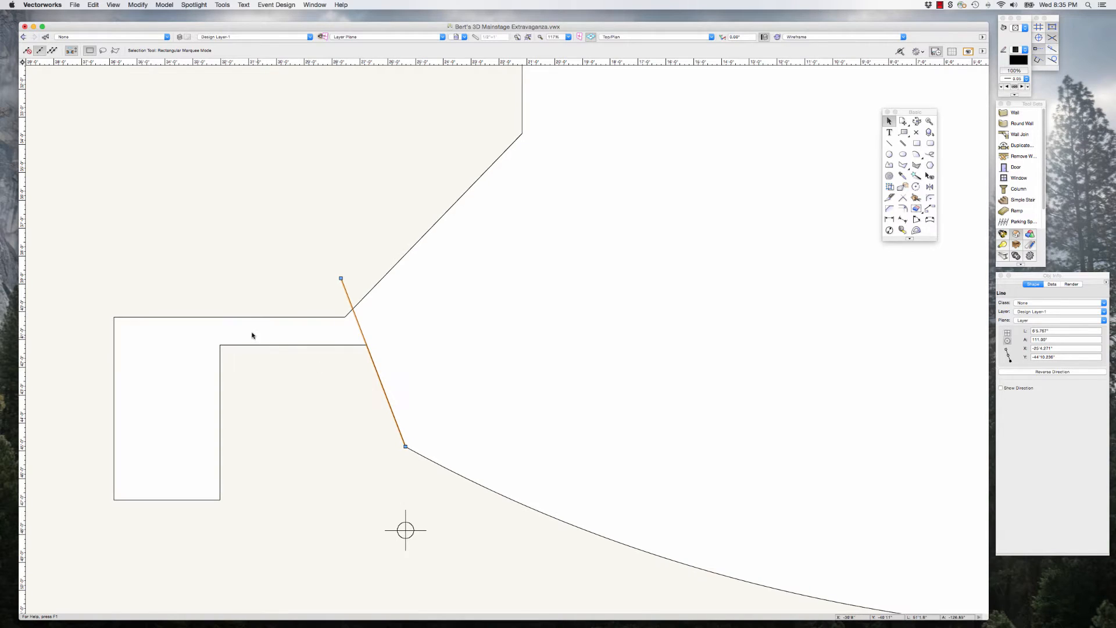
Step: Cut the stage outline polygon along the extended line with Clip Surface
left_click(247, 334, "shift")
left_click(138, 5)
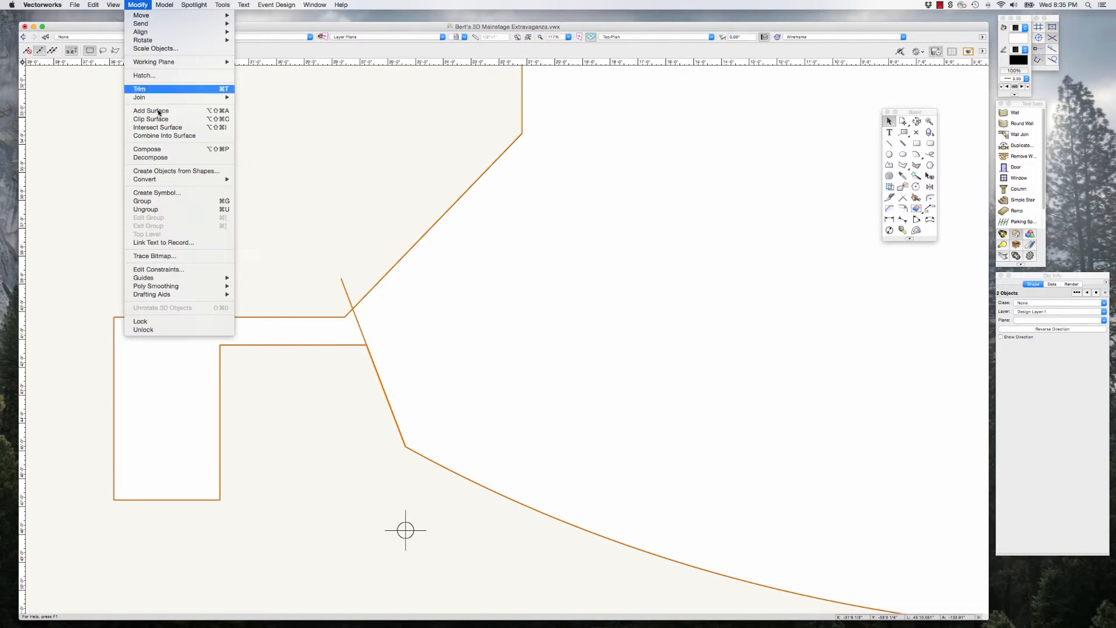
left_click(152, 120)
Step: Delete the cut-off stage-right piece of the outline polygon and the cutting line
left_click(182, 336)
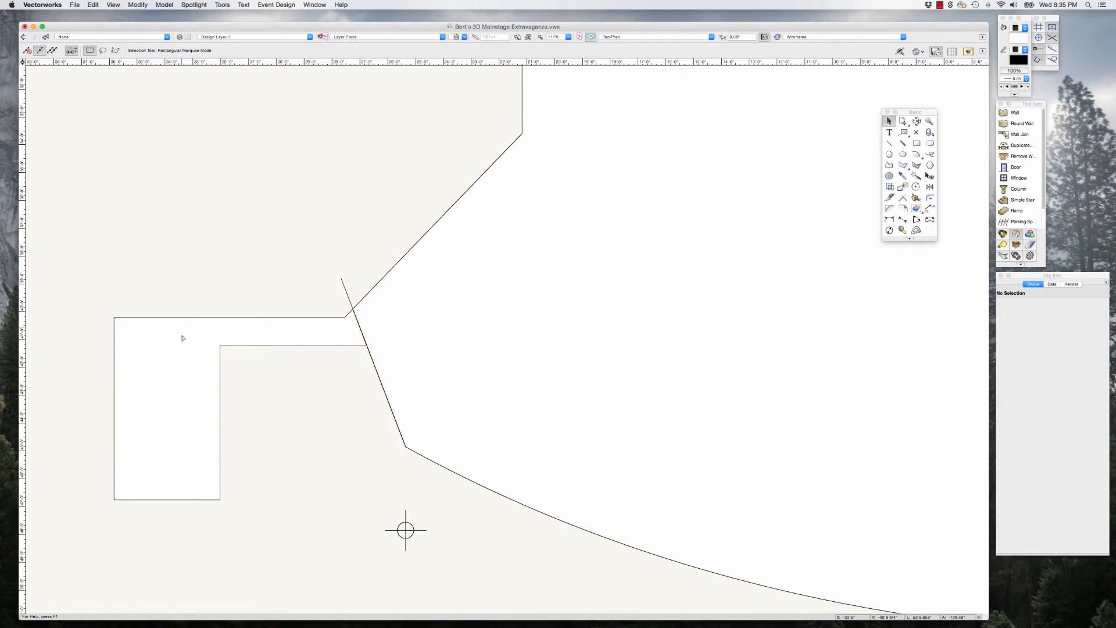
left_click(264, 293)
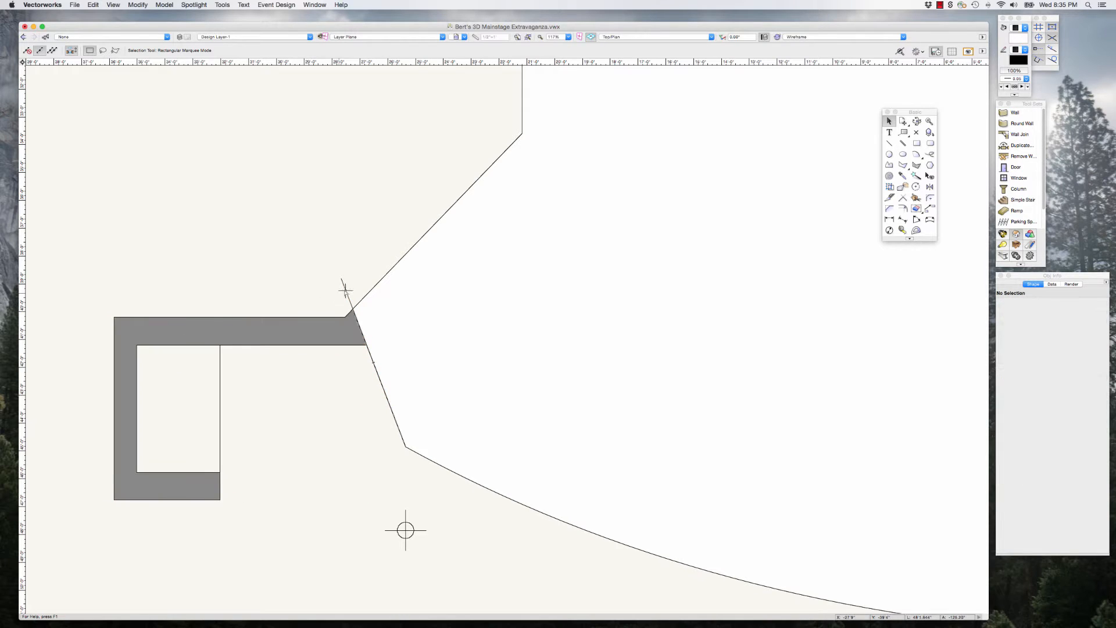
scroll(270, 333, "down", 4)
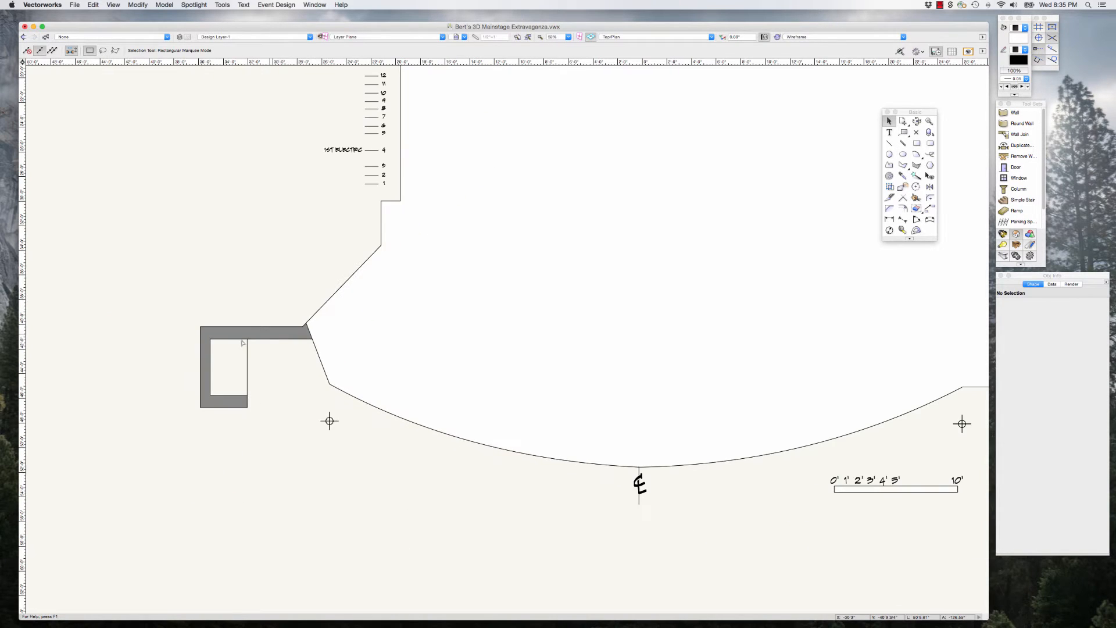
scroll(256, 397, "down", 3)
Step: Send the remaining stage floor polygon to the back, behind the walls, and clear the selection
left_click(356, 368)
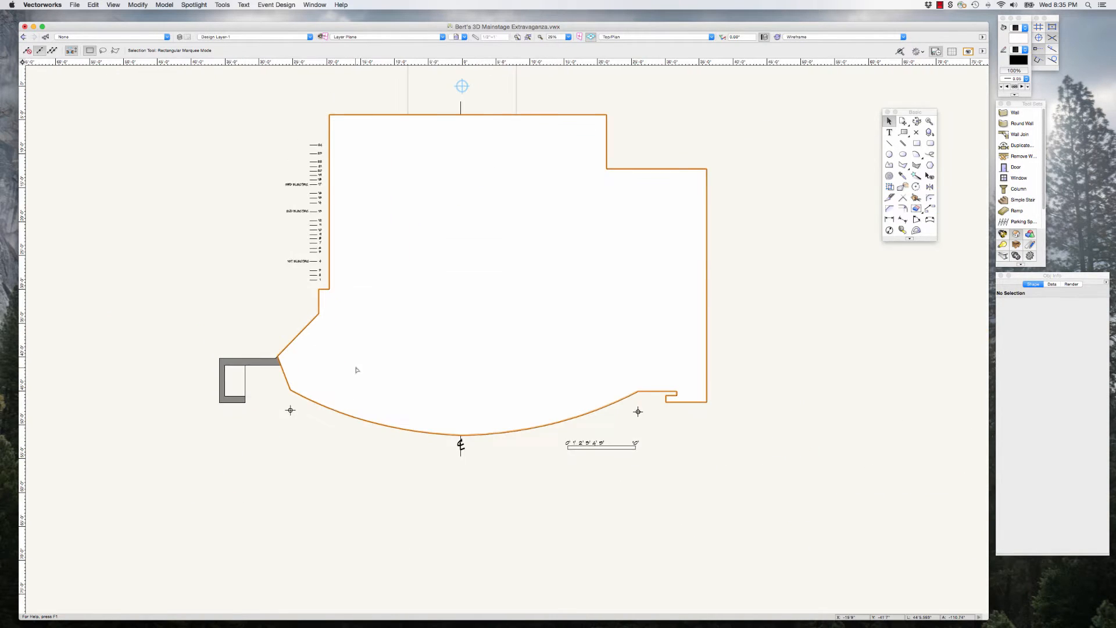
left_click(144, 5)
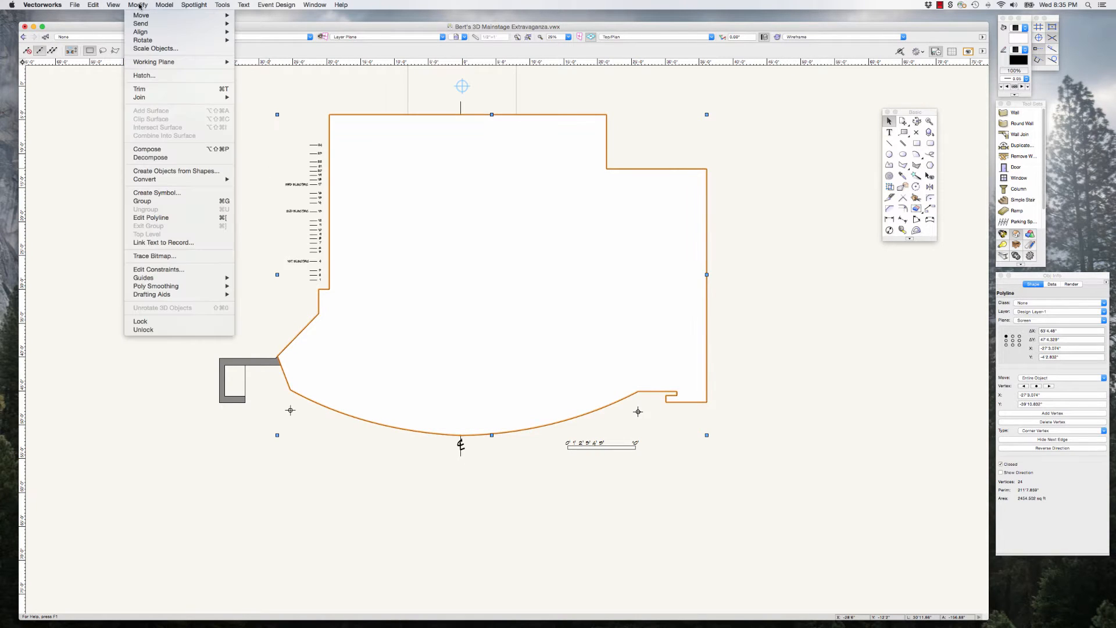
mouse_move(145, 27)
left_click(262, 40)
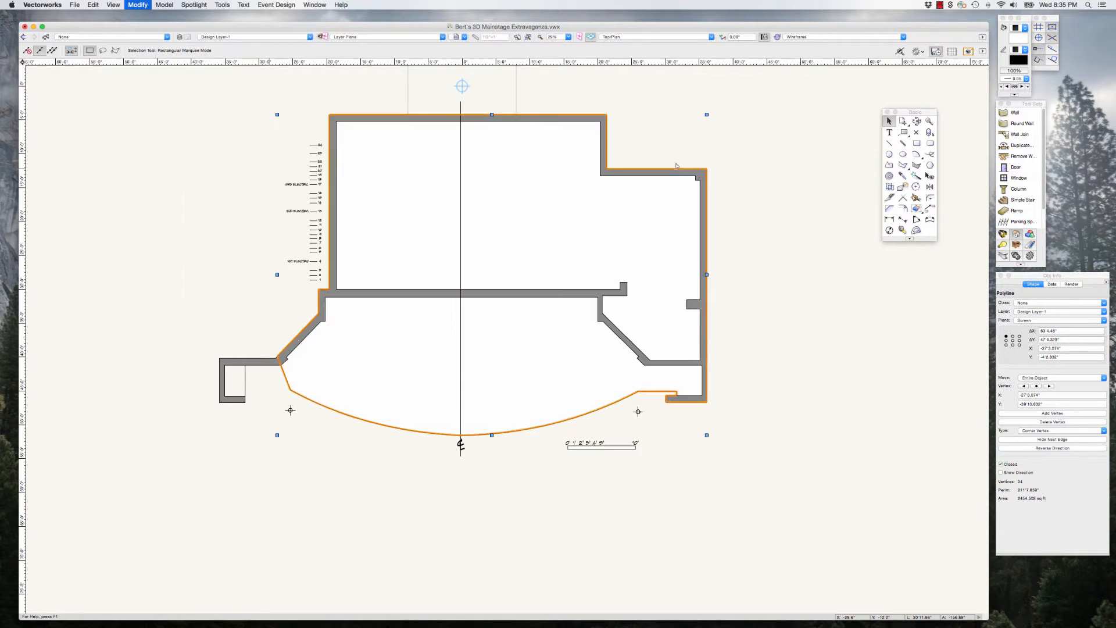
left_click(772, 236)
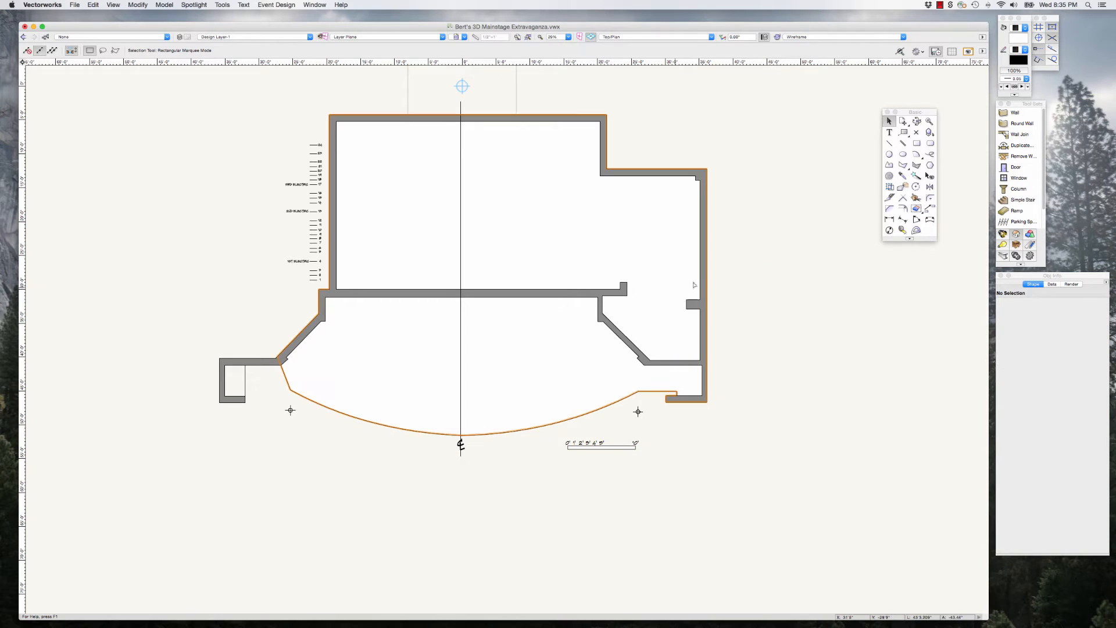
Step: Delete the vertical line closing the stage-right alcove between its two wall ends
left_click(523, 297)
left_click(247, 378)
left_click(245, 378)
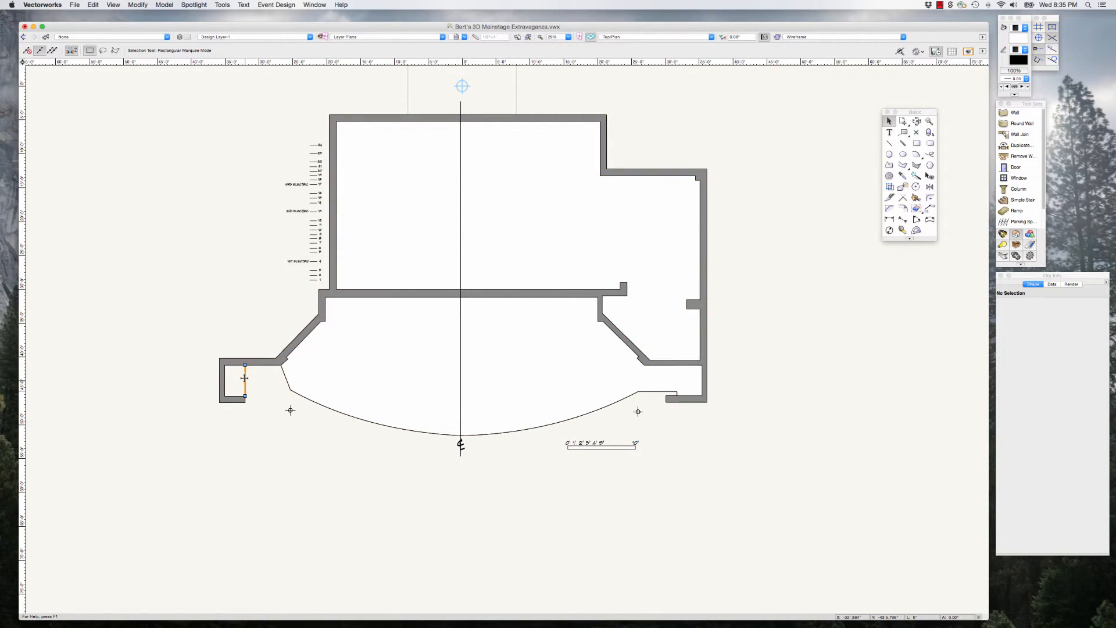
key("Delete")
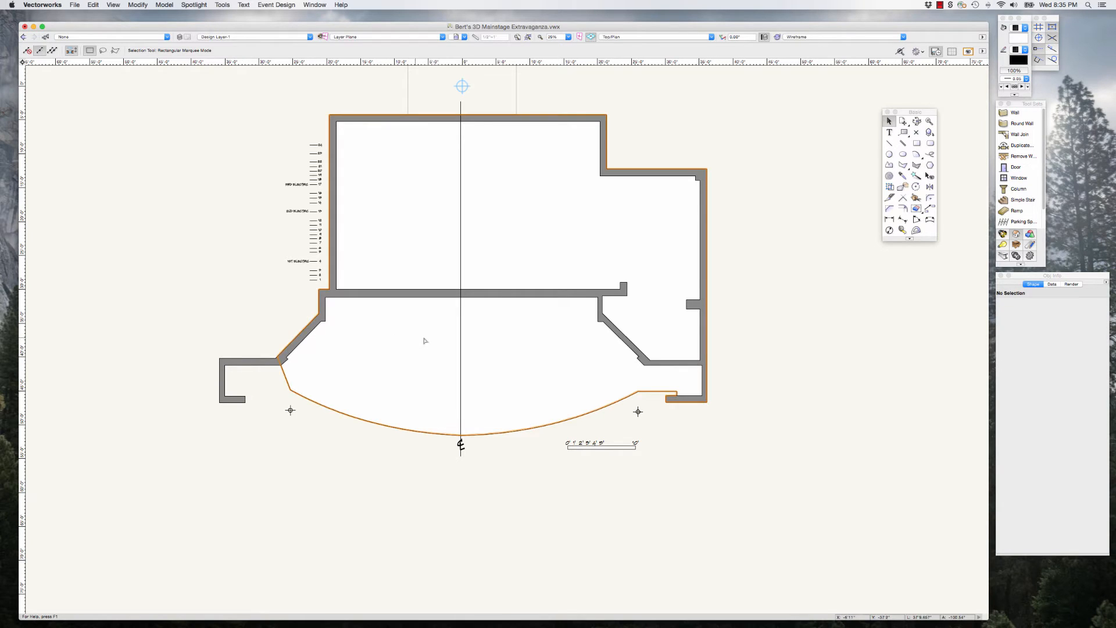
Step: Delete the lineset numbers with their electric labels beside the stage-right wall, and the 10' scale bar
left_click_drag(237, 124, 329, 289)
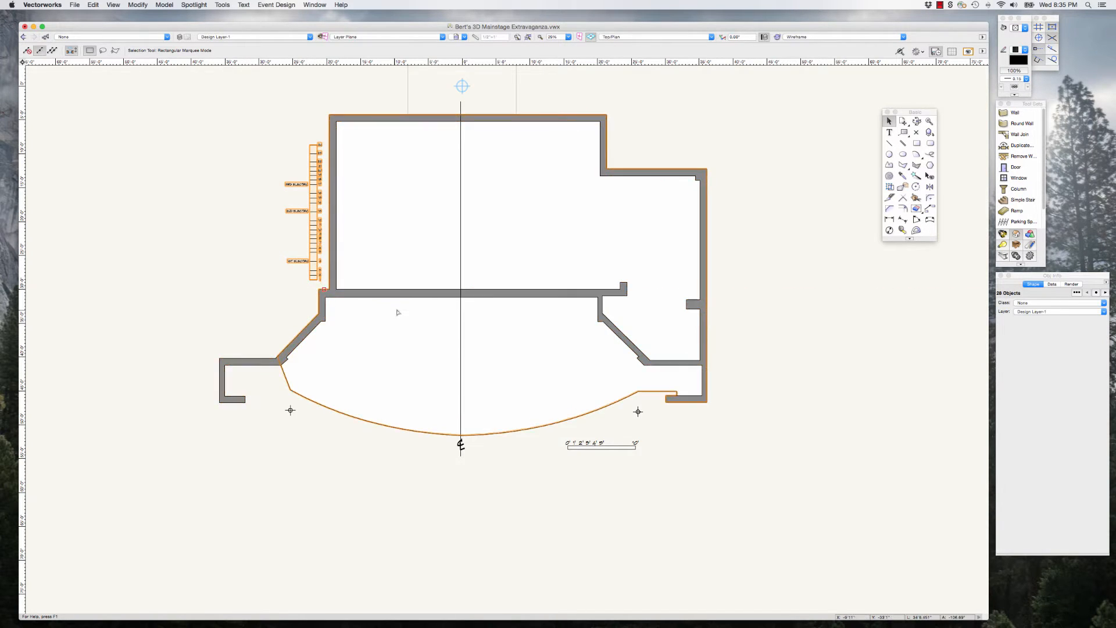
key("Delete")
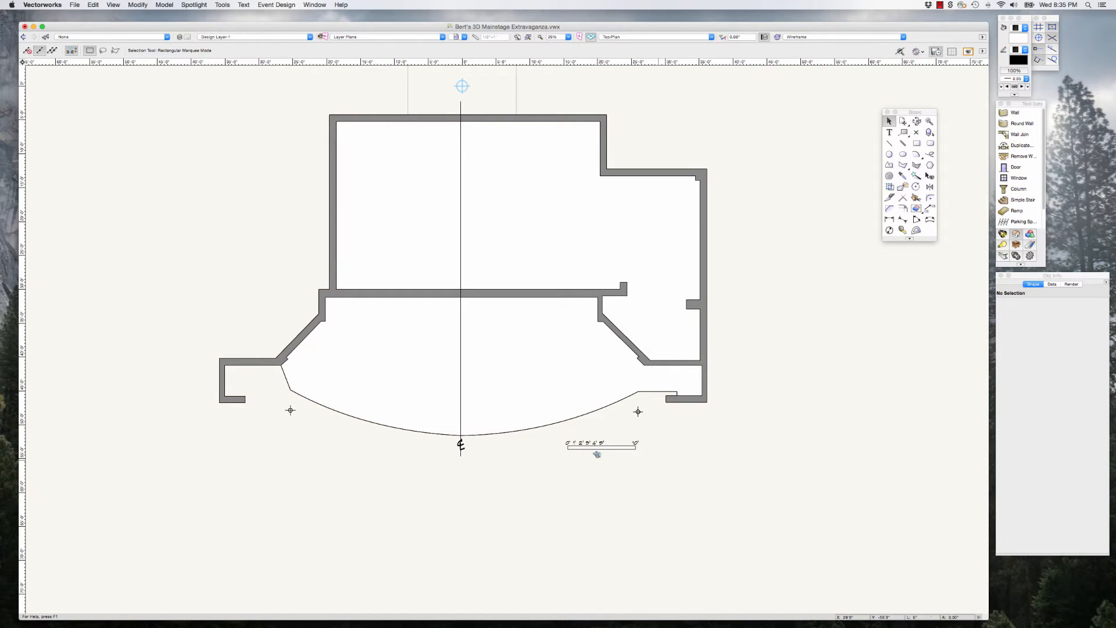
left_click(617, 439)
key("Delete")
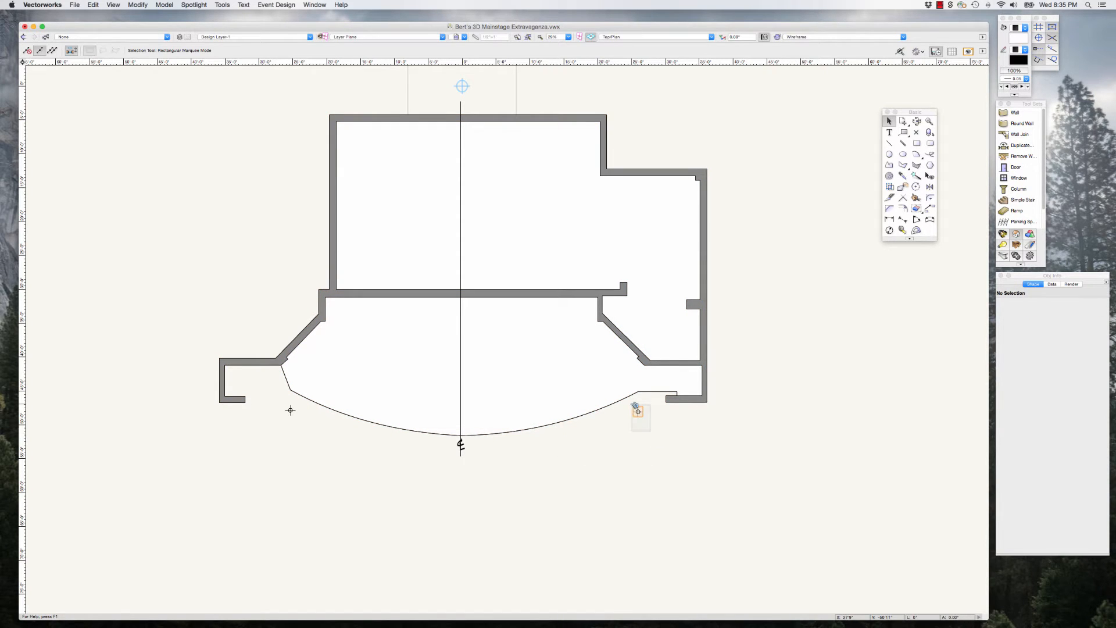
Step: Delete the two crosshair markers in front of the stage apron
left_click(638, 411)
key("Delete")
left_click(283, 405)
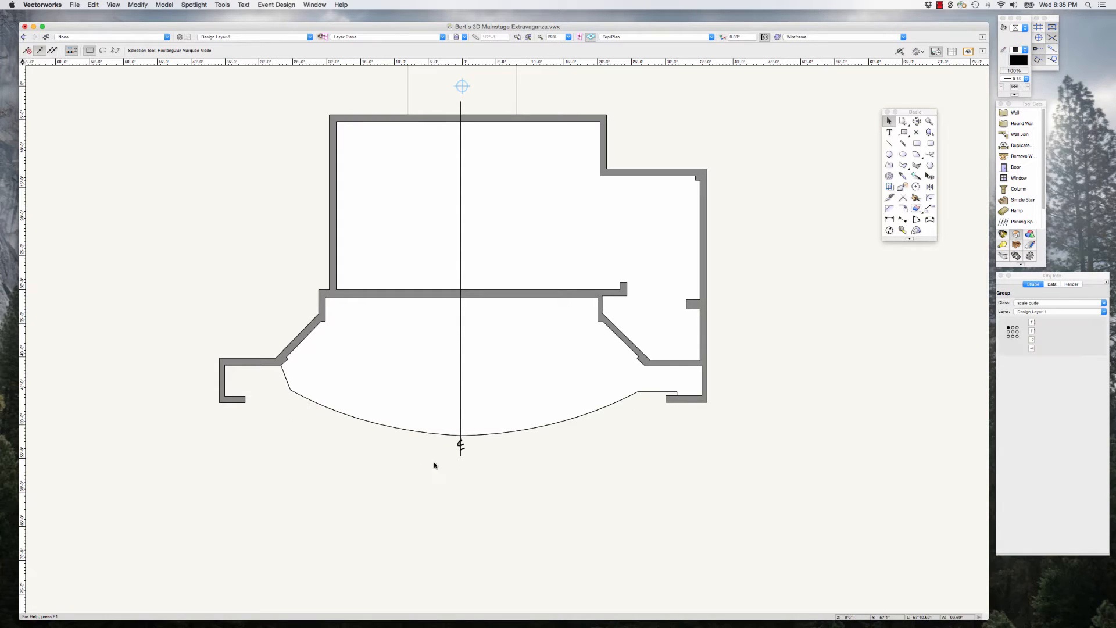
key("Delete")
Step: Delete the centre line segments and the centre line symbol from the ground plan
left_click(461, 456)
key("Delete")
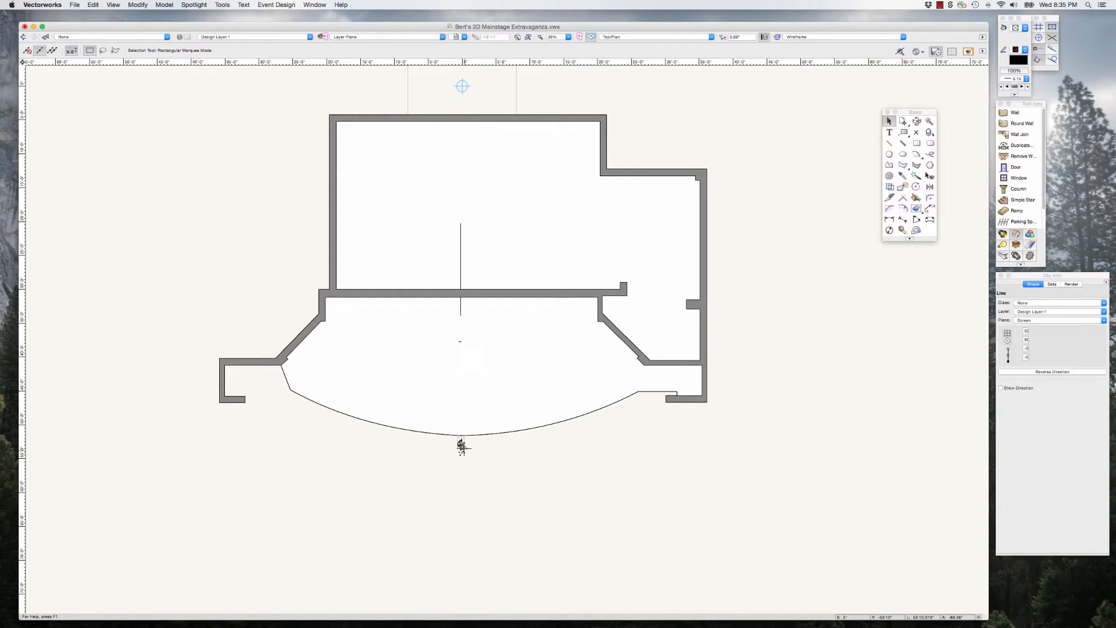
left_click(460, 448)
key("Delete")
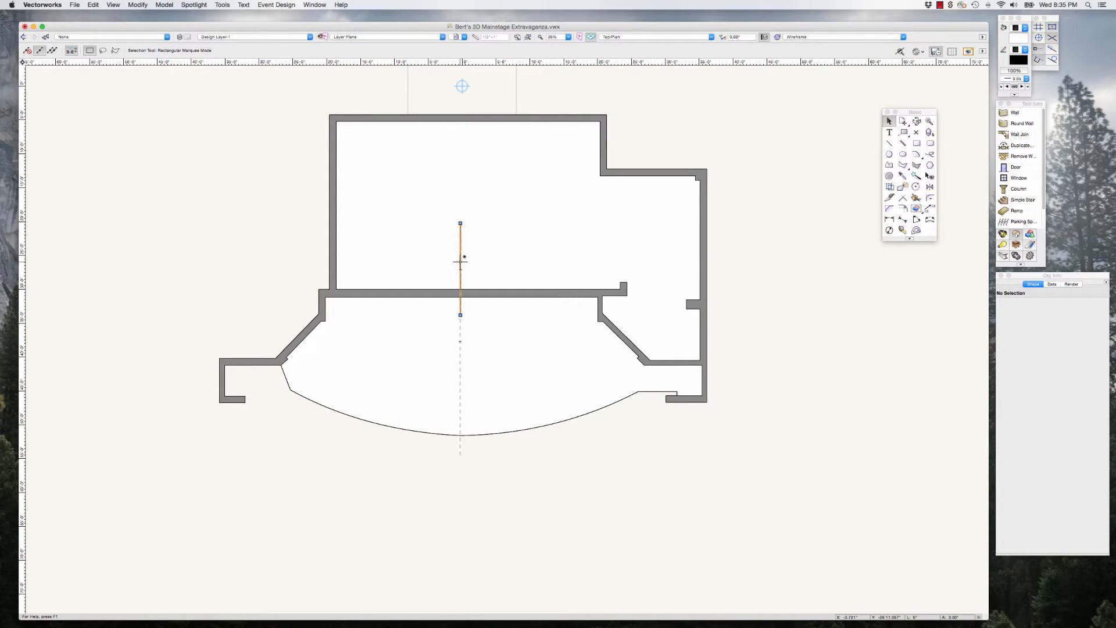
left_click(461, 261)
key("Delete")
left_click_drag(517, 472, 417, 166)
key("Delete")
scroll(520, 463, "down", 2)
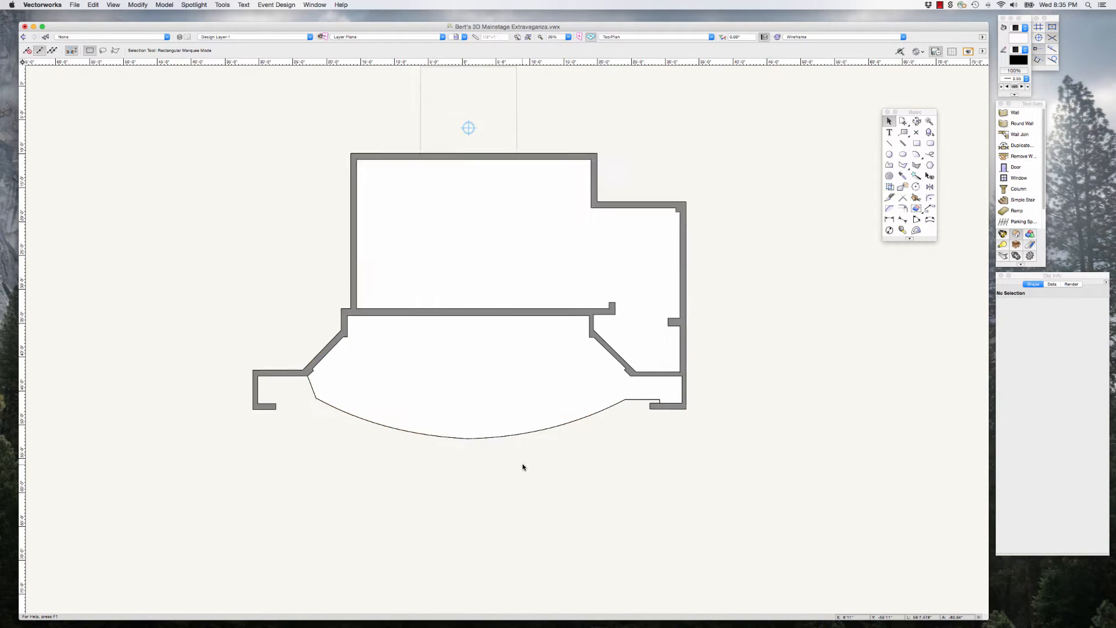
Step: Check the ground plan for stray objects and delete the duplicate line along the curved and angled apron edge
left_click_drag(720, 512, 718, 511)
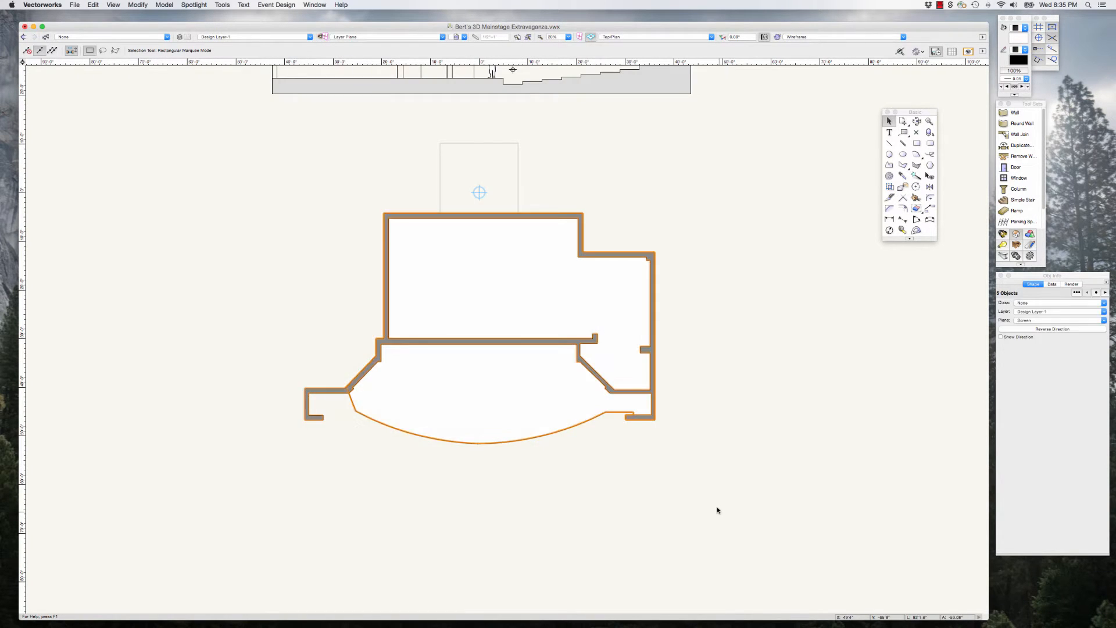
scroll(584, 480, "down", 1)
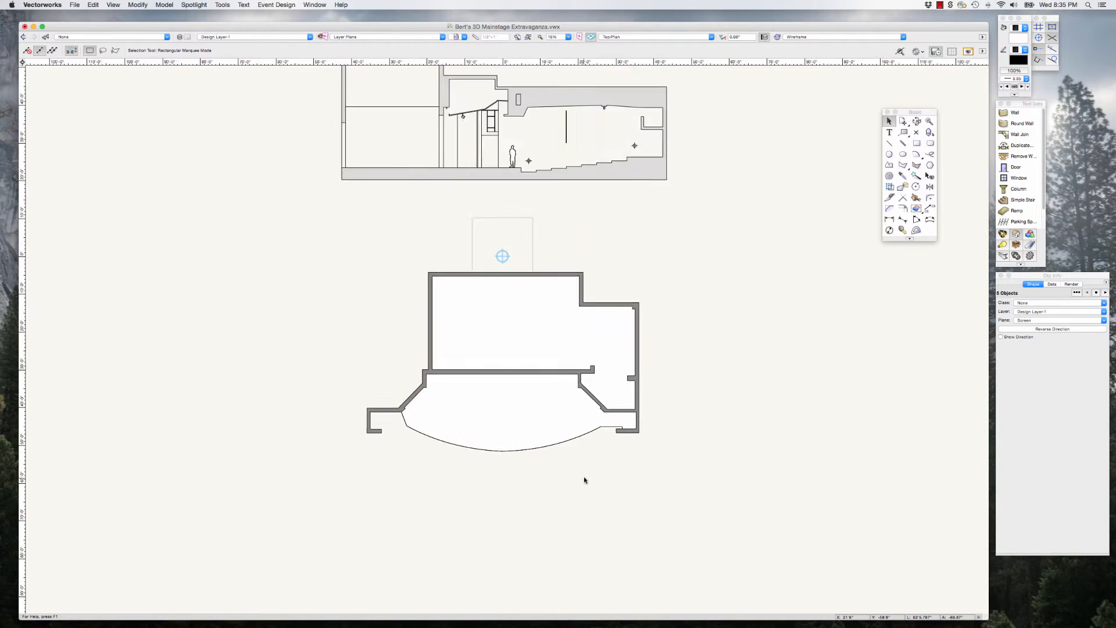
scroll(584, 479, "up", 3)
left_click(341, 426)
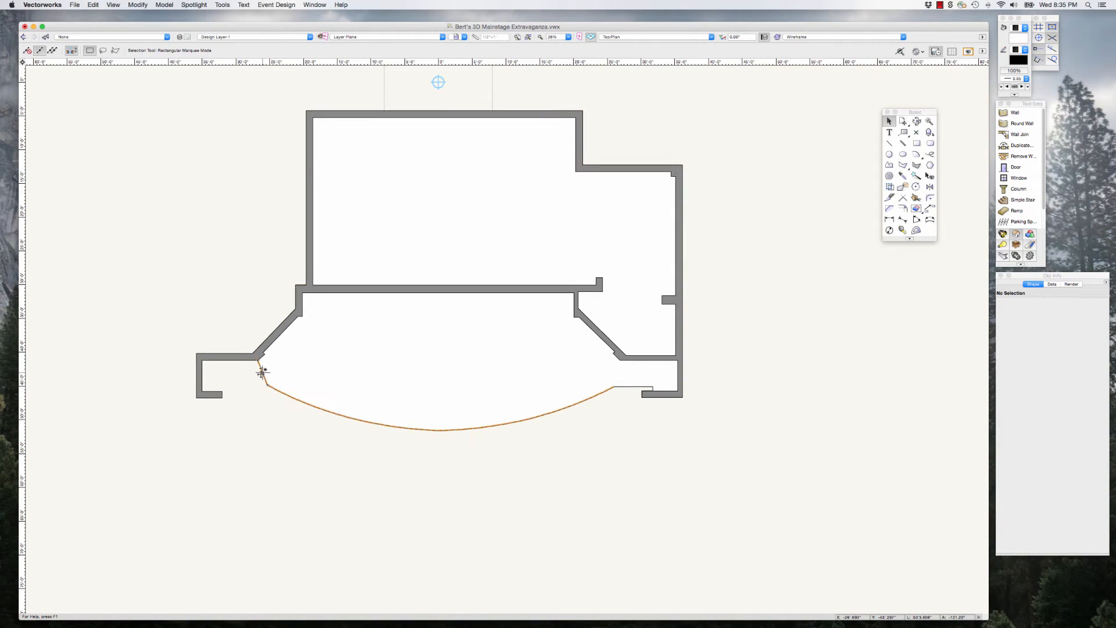
left_click(262, 375)
key("Delete")
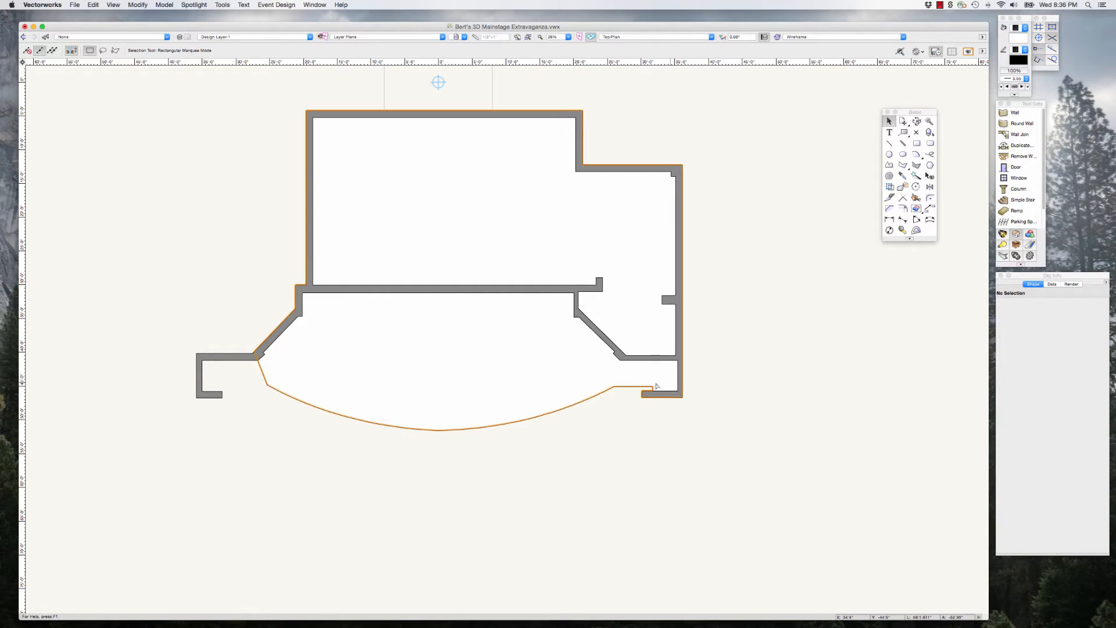
Step: Delete the leftover short lines at the stage-left end of the apron
left_click(653, 386)
key("Delete")
left_click_drag(660, 416, 641, 378)
key("Delete")
Step: Select the whole ground plan to check it for remaining extra objects, and clear the selection
left_click_drag(748, 485, 157, 98)
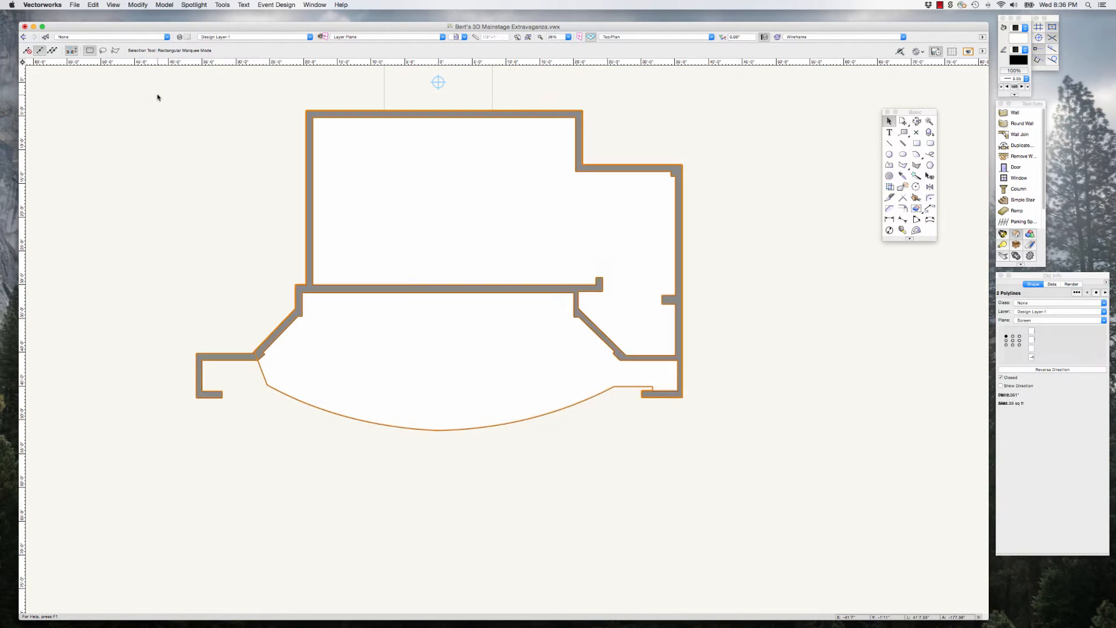
left_click(759, 282)
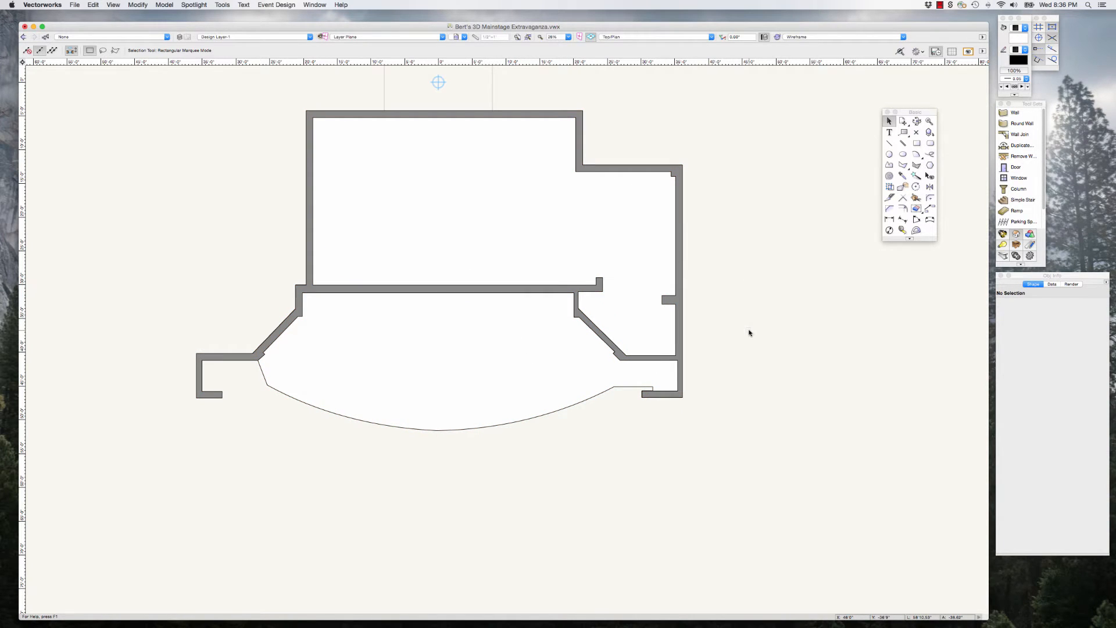
Step: Select the continuous wall polyline of the ground plan with the section drawing in view
scroll(737, 373, "down", 2)
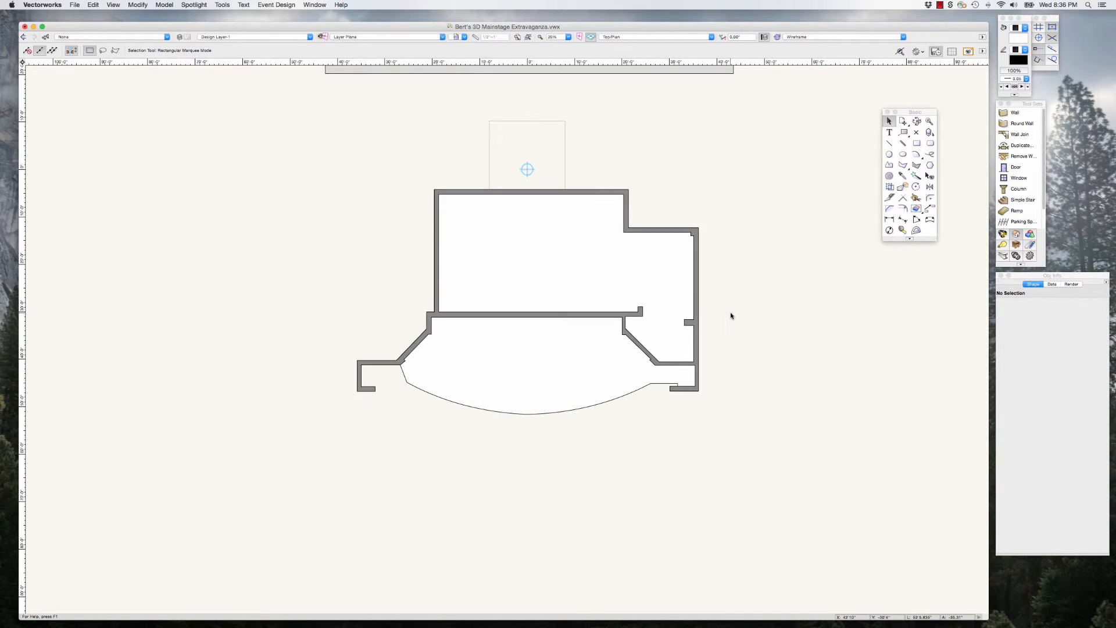
scroll(731, 315, "down", 1)
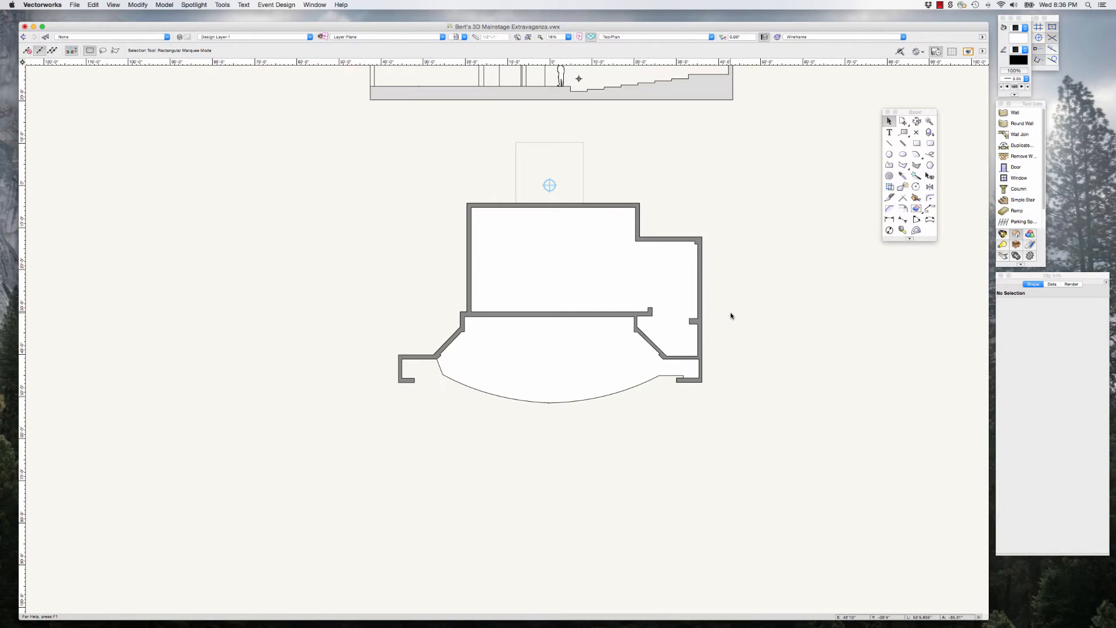
left_click(591, 316)
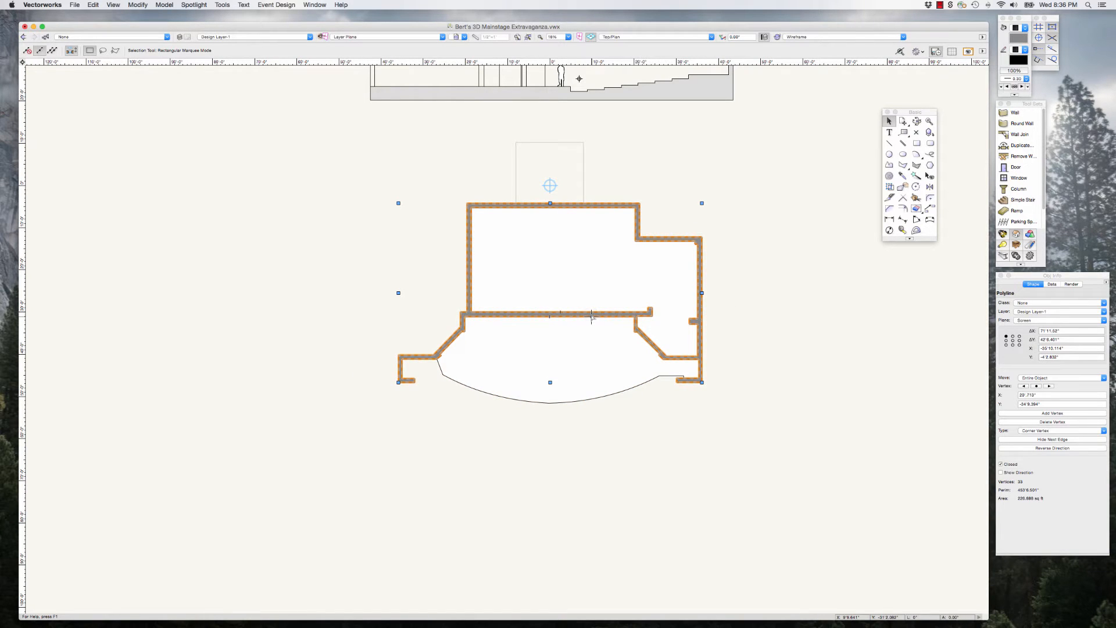
scroll(709, 406, "down", 4)
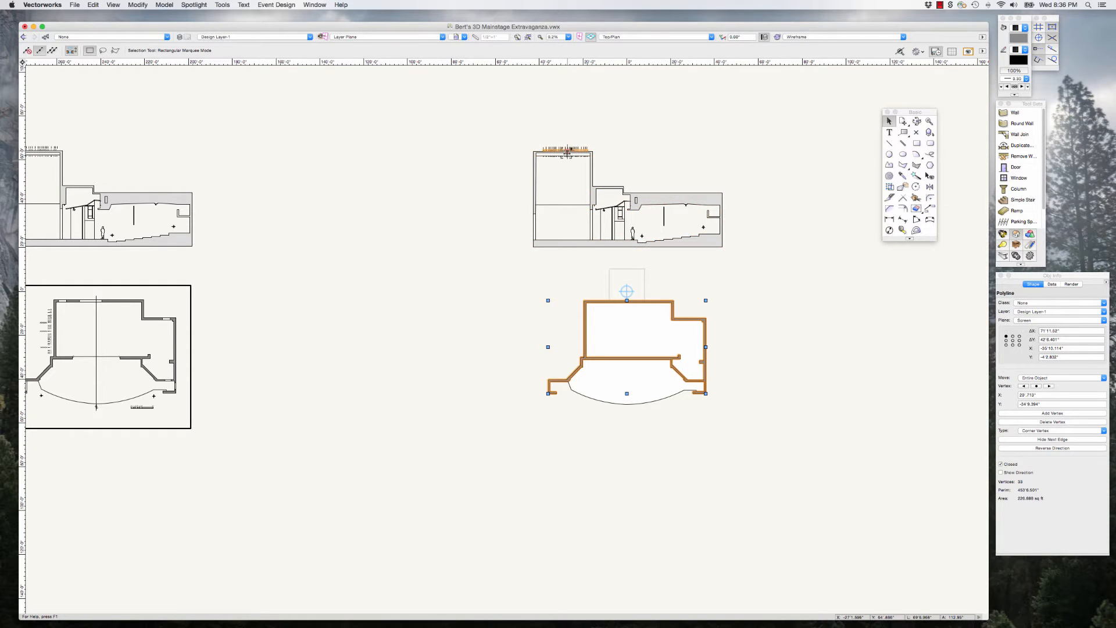
Step: Extrude the ground plan's continuous wall polyline to a height of 40' and clear the selection
scroll(677, 332, "up", 2)
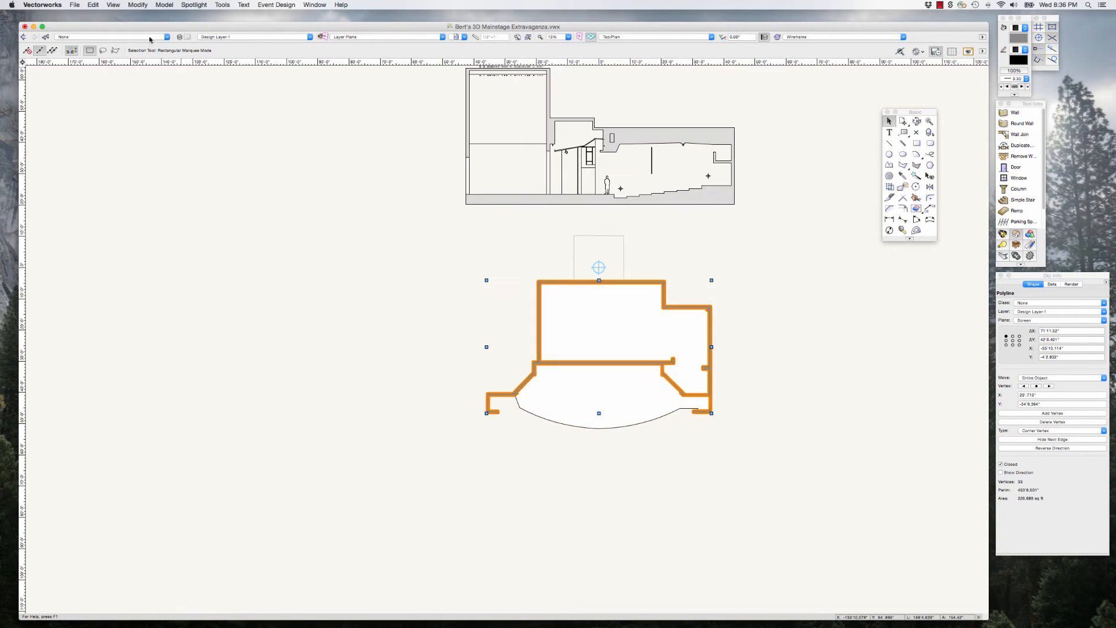
left_click(164, 4)
left_click(175, 55)
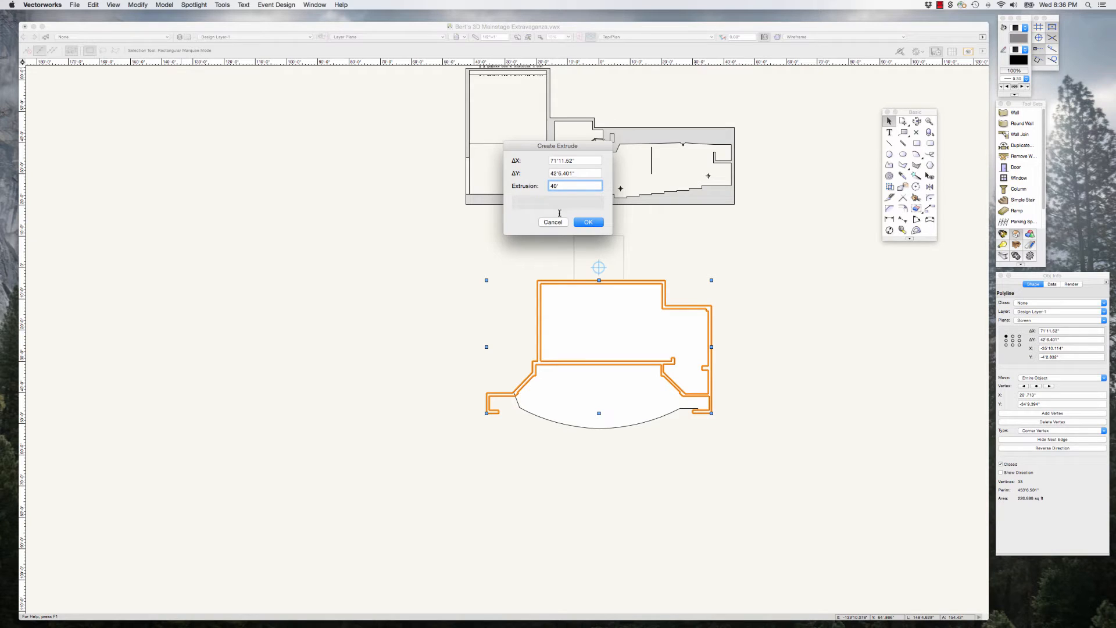
left_click(587, 222)
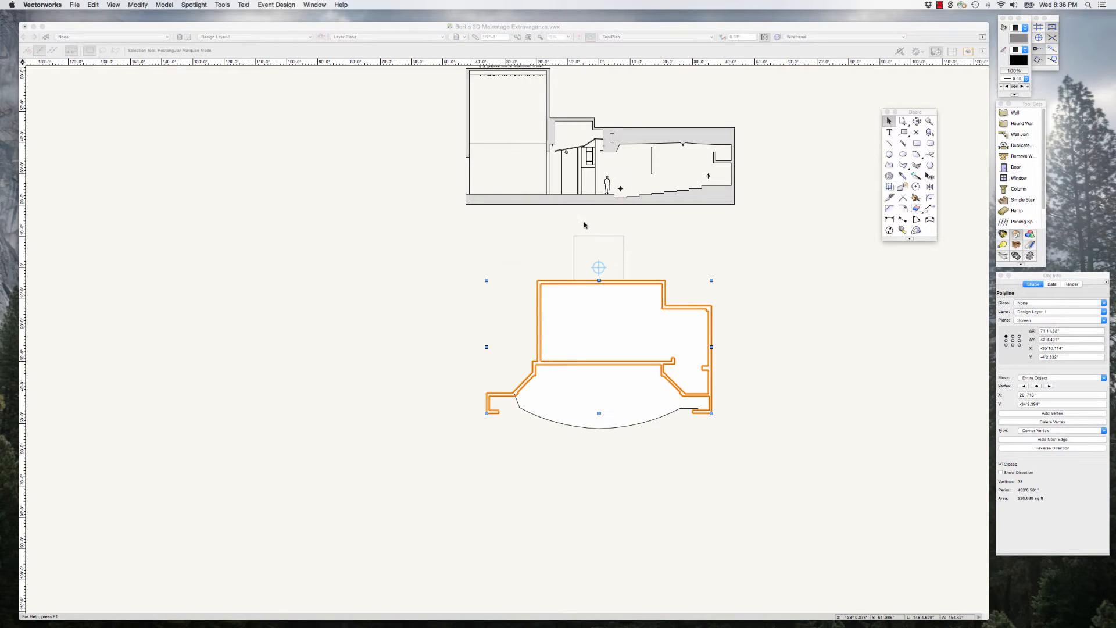
left_click(782, 289)
Step: Select the stage floor polyline and measure the drop from the stage edge to the lowest house floor in the section drawing
left_click(646, 386)
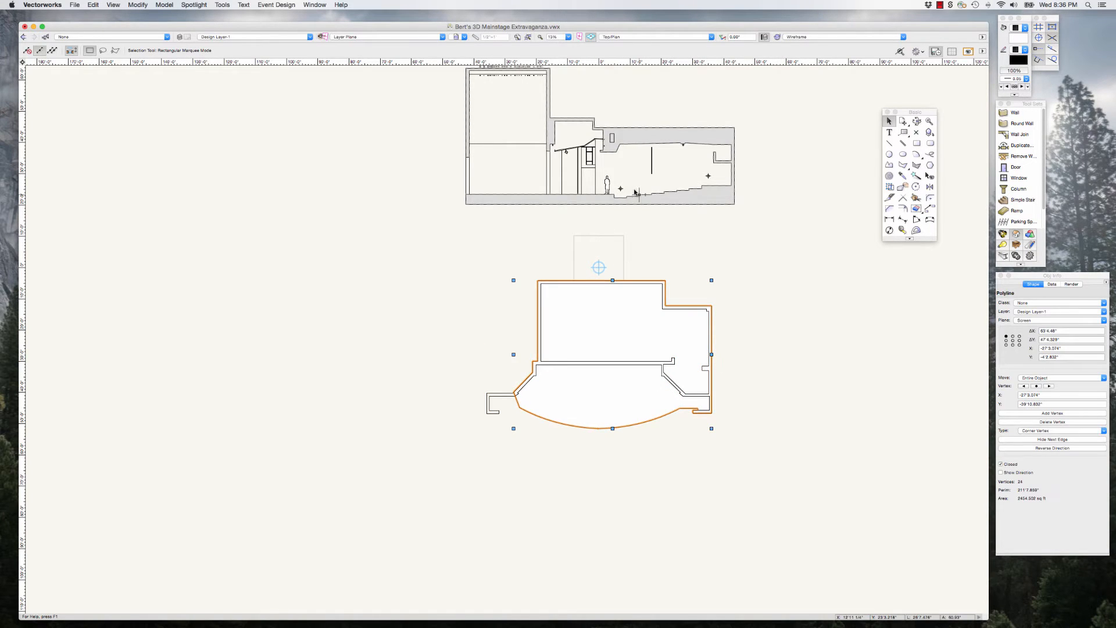
scroll(636, 192, "up", 10)
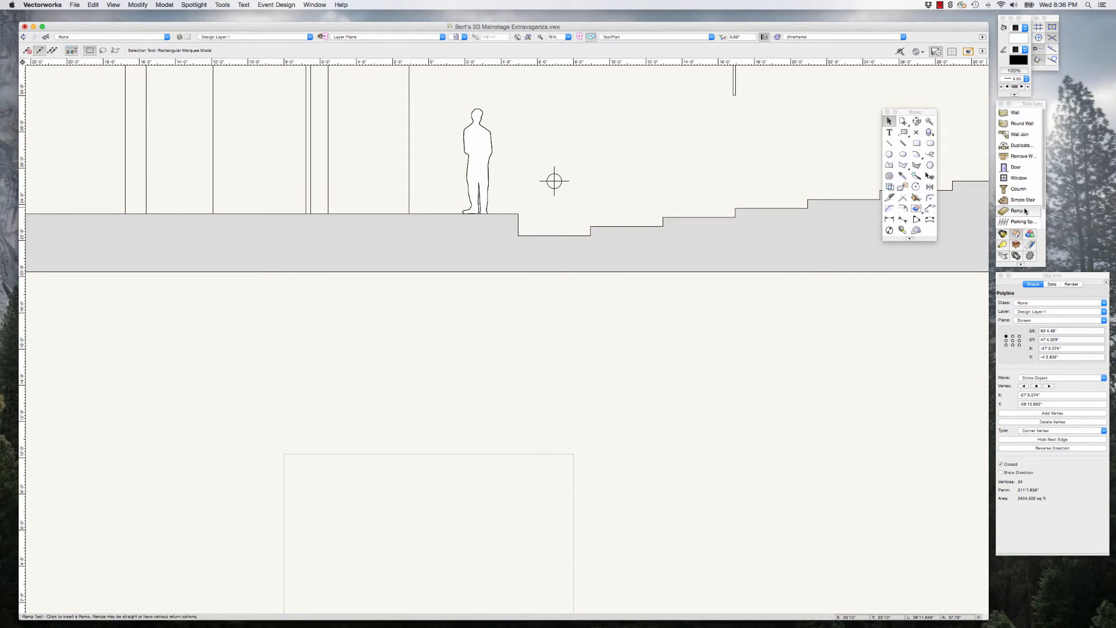
left_click(902, 230)
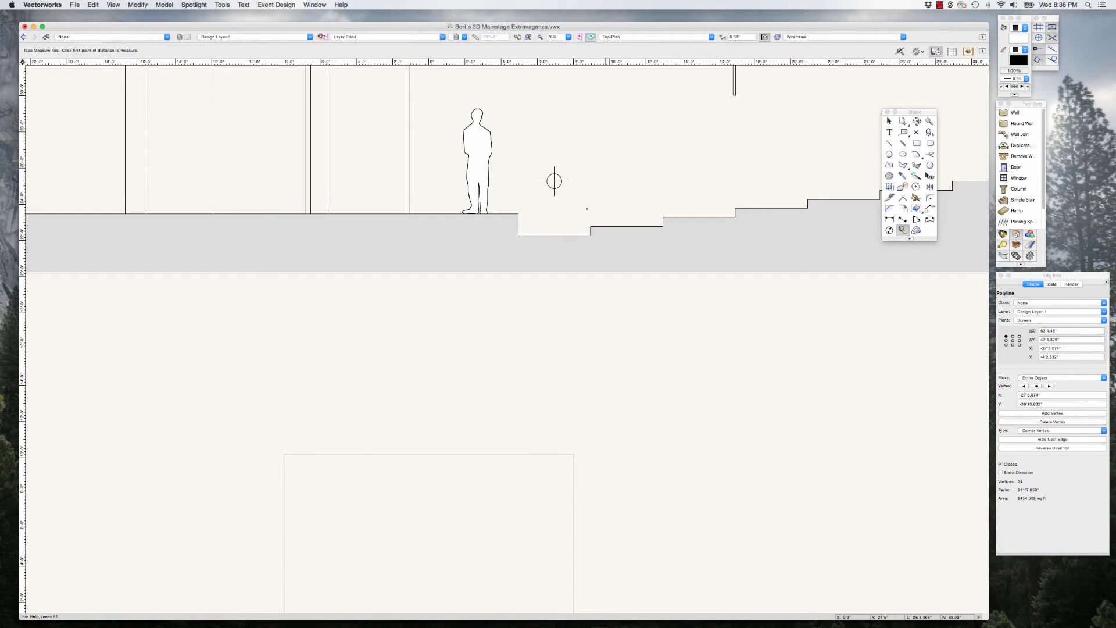
scroll(554, 181, "up", 4)
left_click(487, 208)
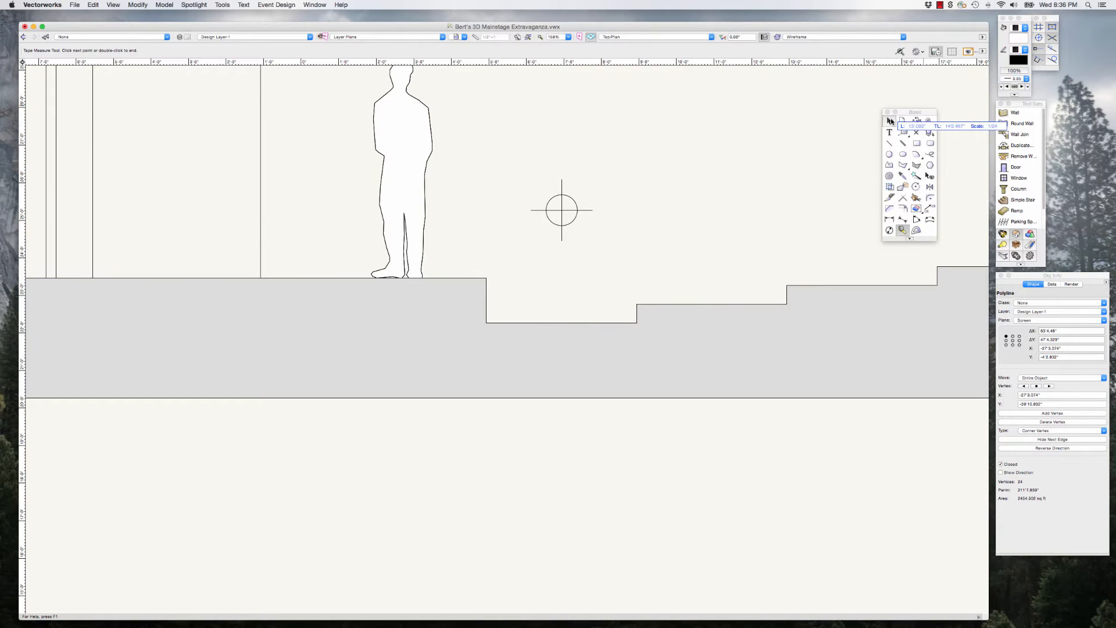
left_click(889, 121)
Step: Extrude the selected stage floor polyline by -14 inches so it extends below the stage level
scroll(776, 165, "up", 1)
scroll(774, 162, "down", 10)
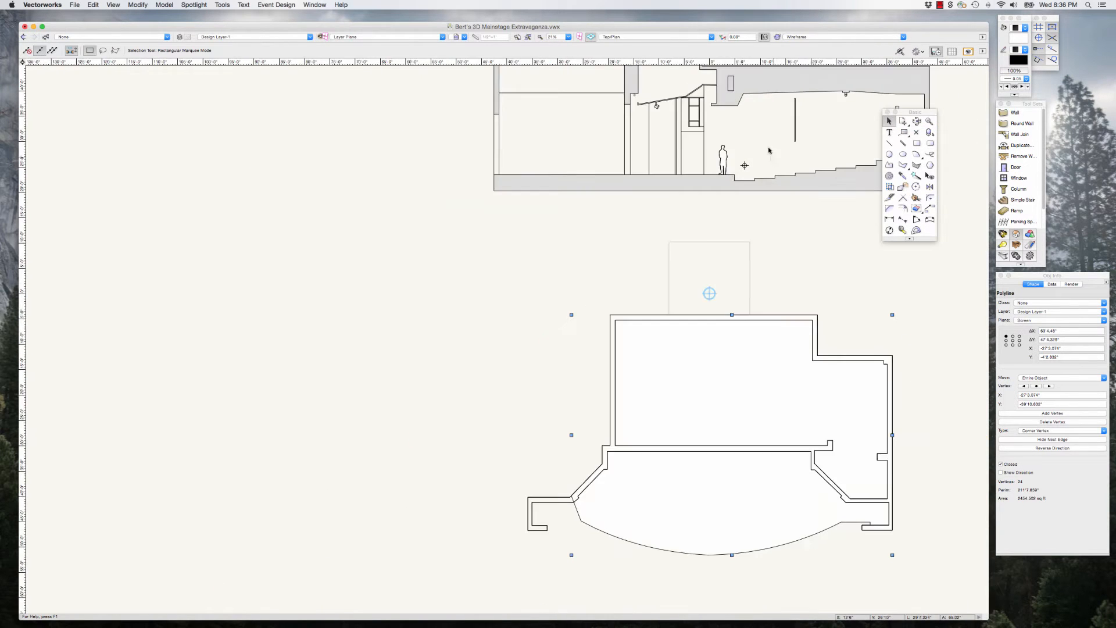
scroll(482, 178, "down", 1)
scroll(482, 178, "down", 1)
scroll(837, 338, "up", 2)
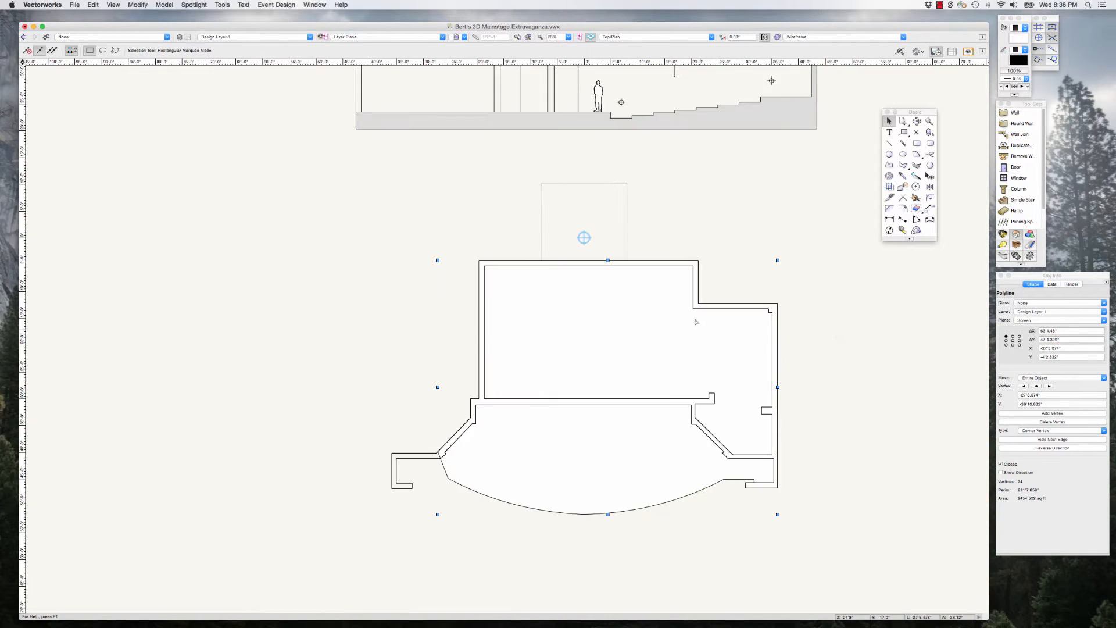
left_click(812, 269)
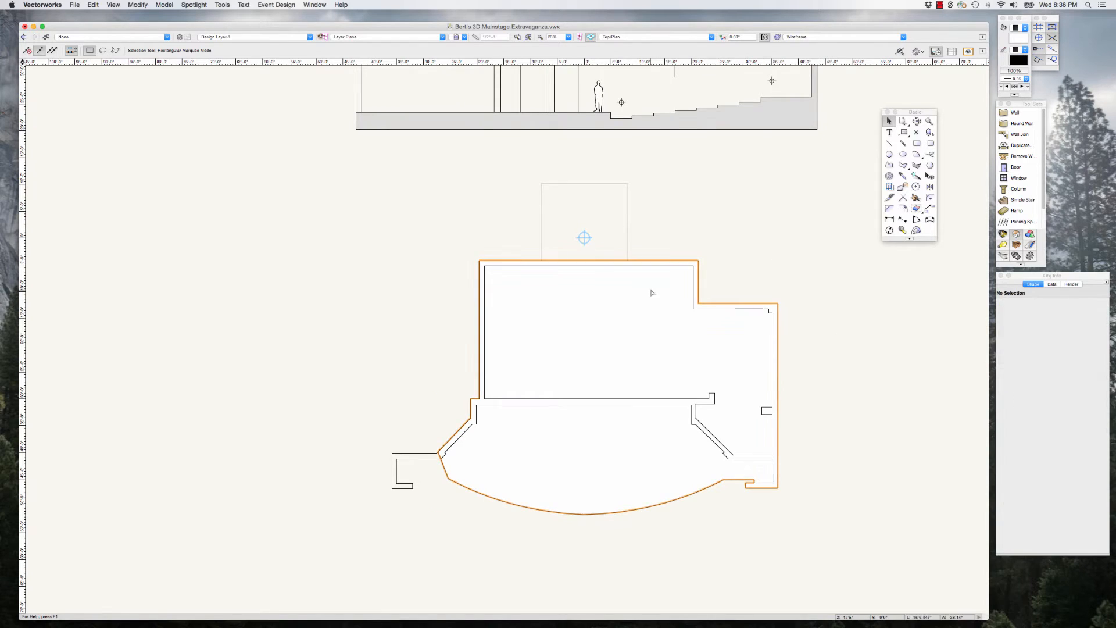
left_click(165, 4)
left_click(178, 55)
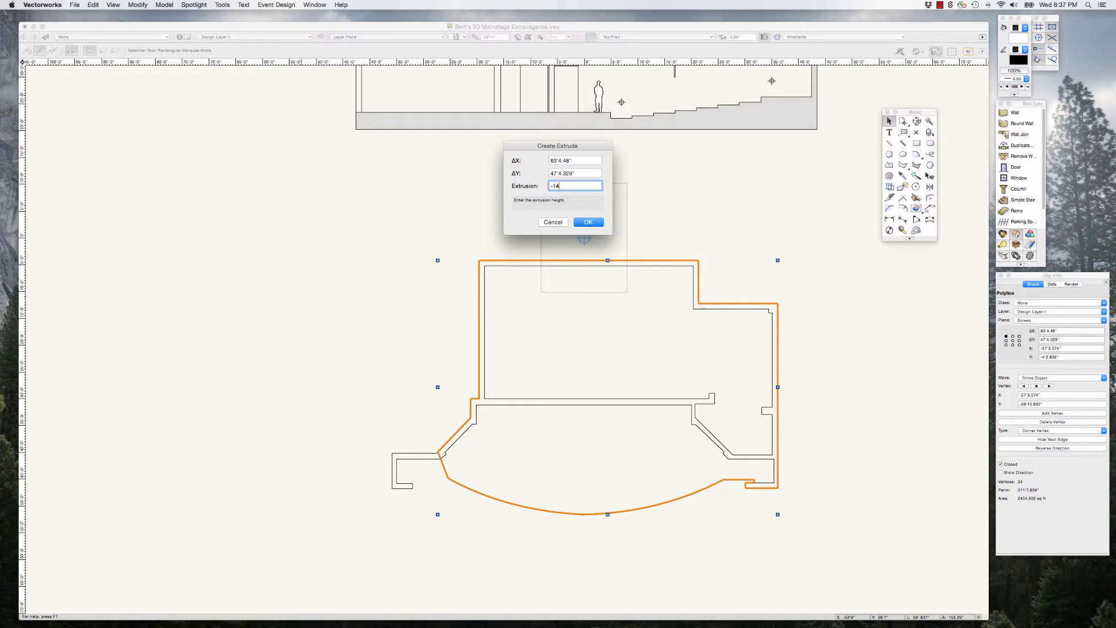
left_click(587, 222)
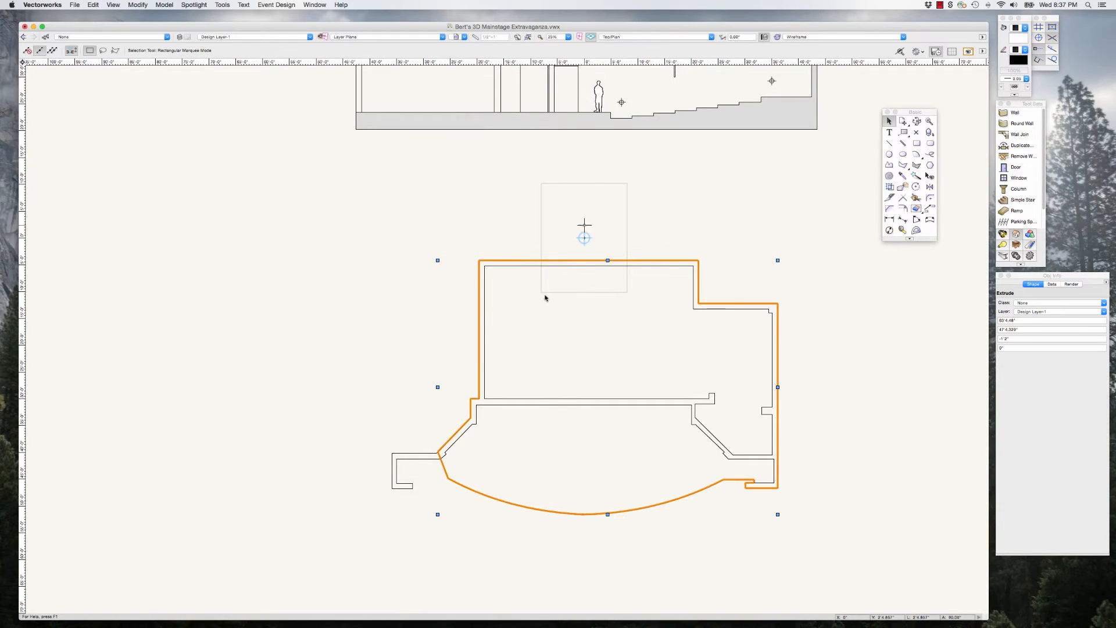
Step: Move the copied section drawing away from the extruded ground plan, into the space beside the original drawings, and clear the selection
scroll(546, 331, "down", 4)
left_click(490, 155)
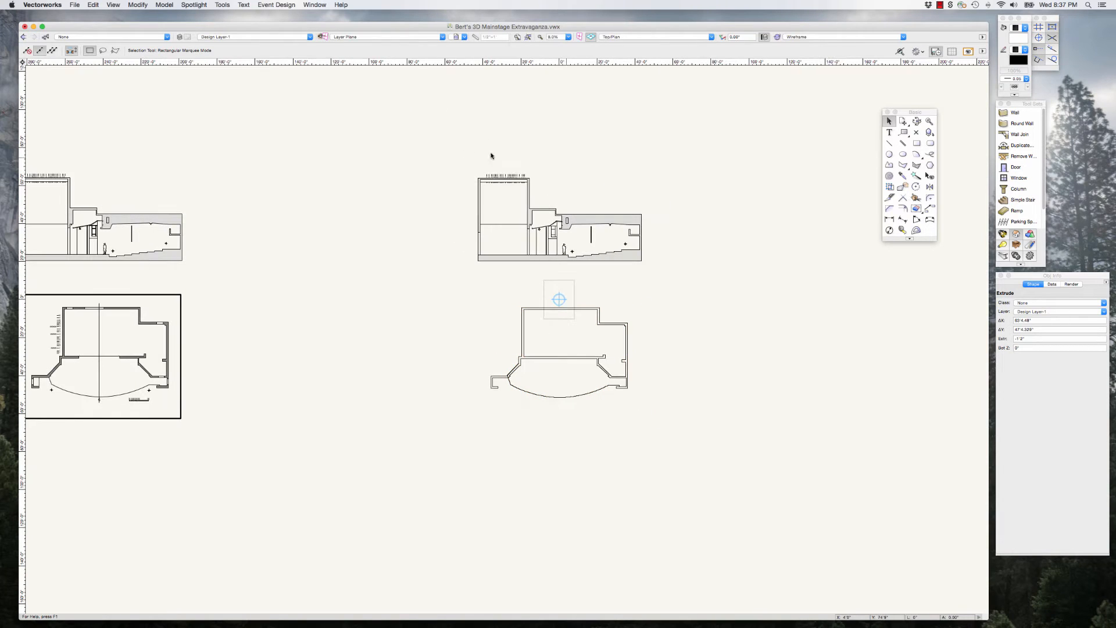
left_click_drag(443, 145, 674, 271)
left_click_drag(635, 222, 392, 238)
left_click(609, 379)
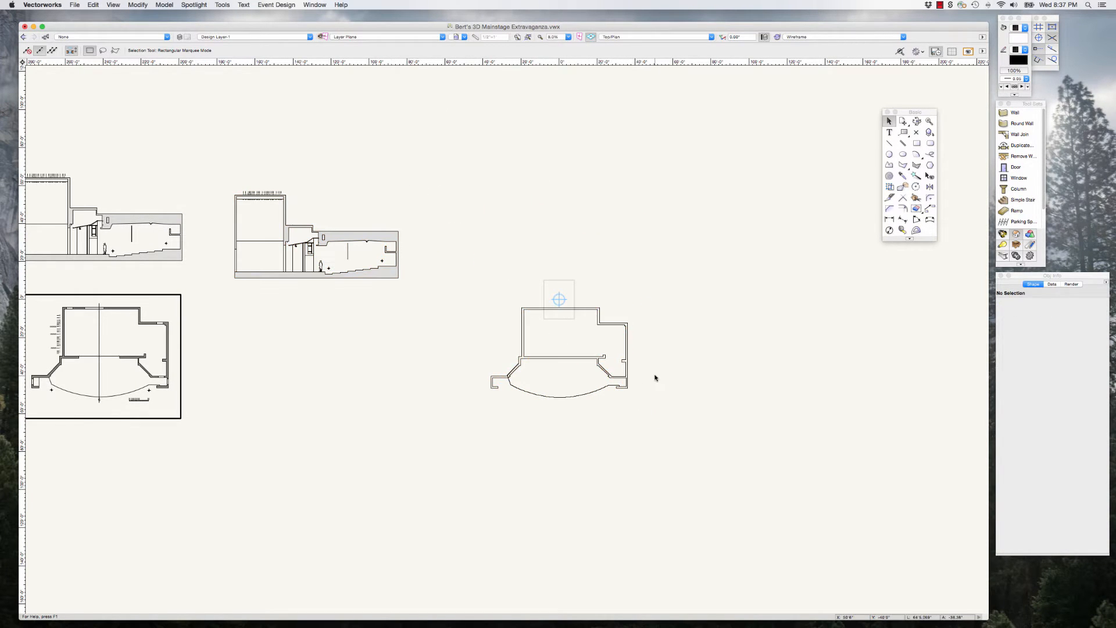
Step: Inspect the extruded walls and stage floor in the Front and Right Isometric views, including where they meet beside the apron
scroll(655, 378, "up", 1)
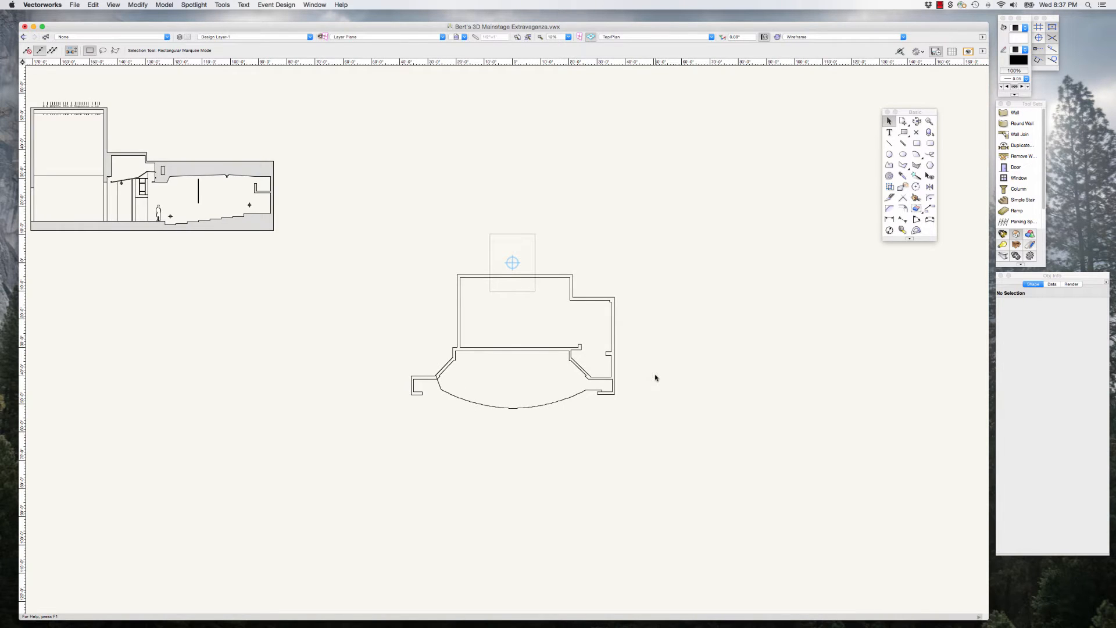
key("KP_2")
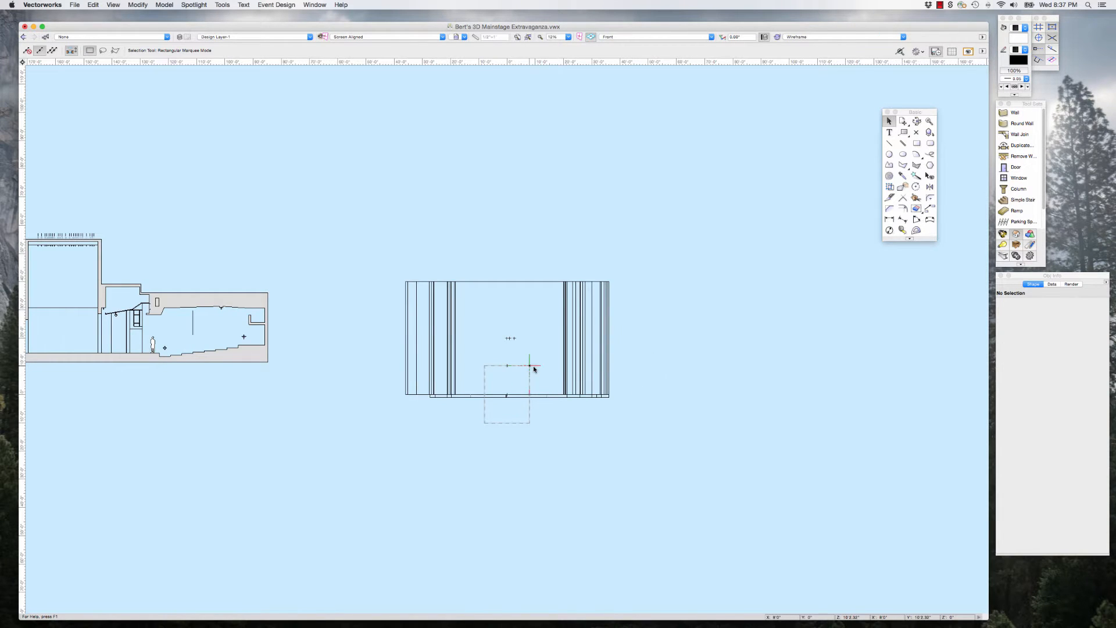
scroll(533, 368, "up", 3)
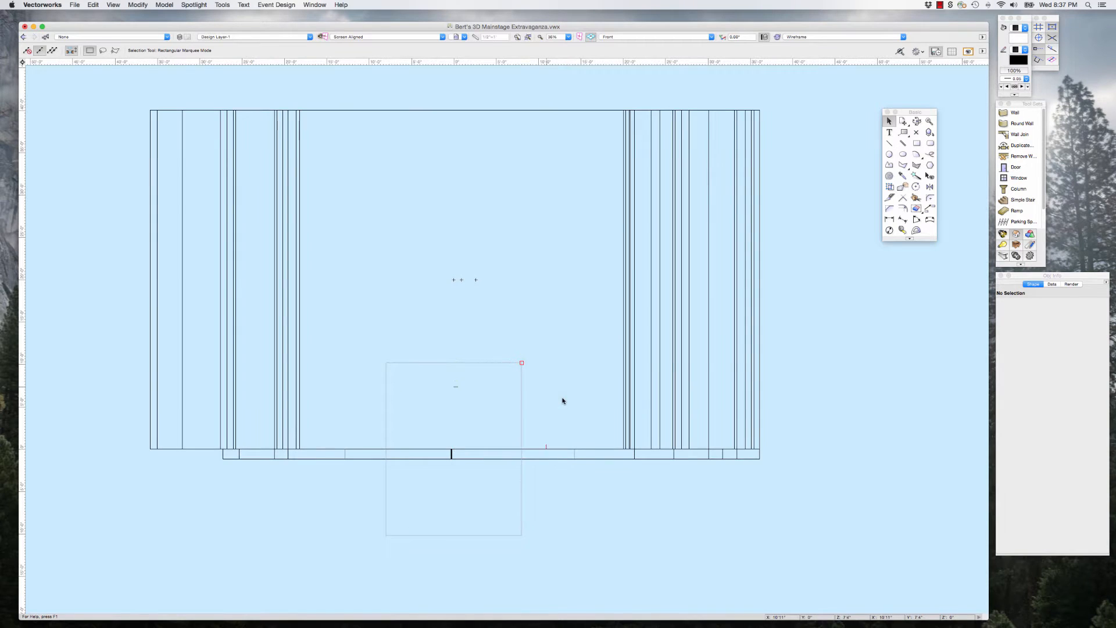
scroll(563, 401, "down", 2)
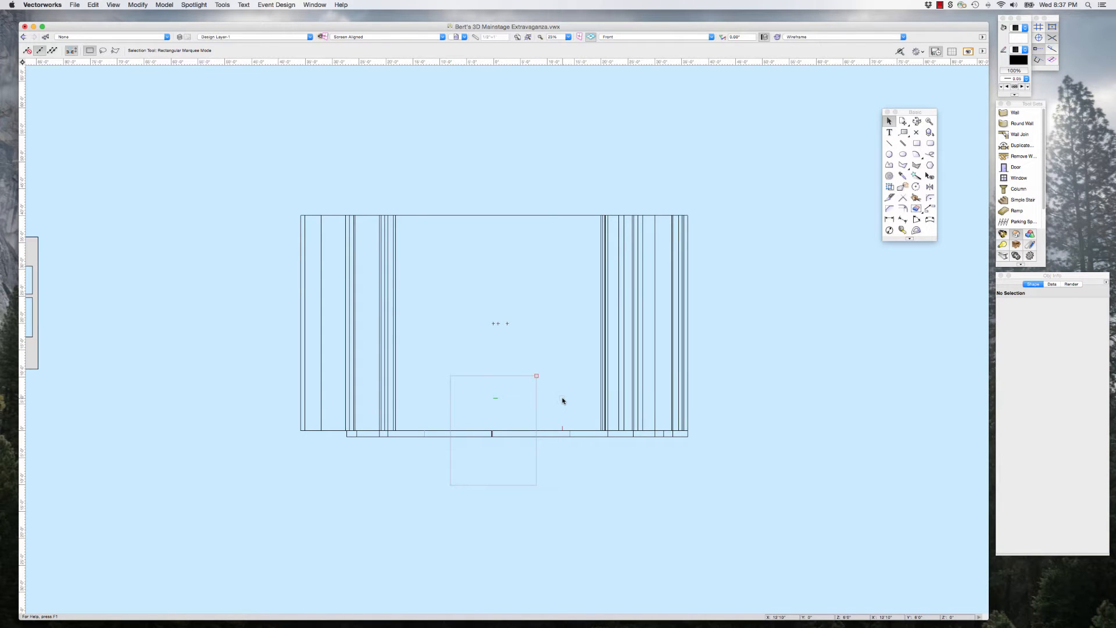
key("3")
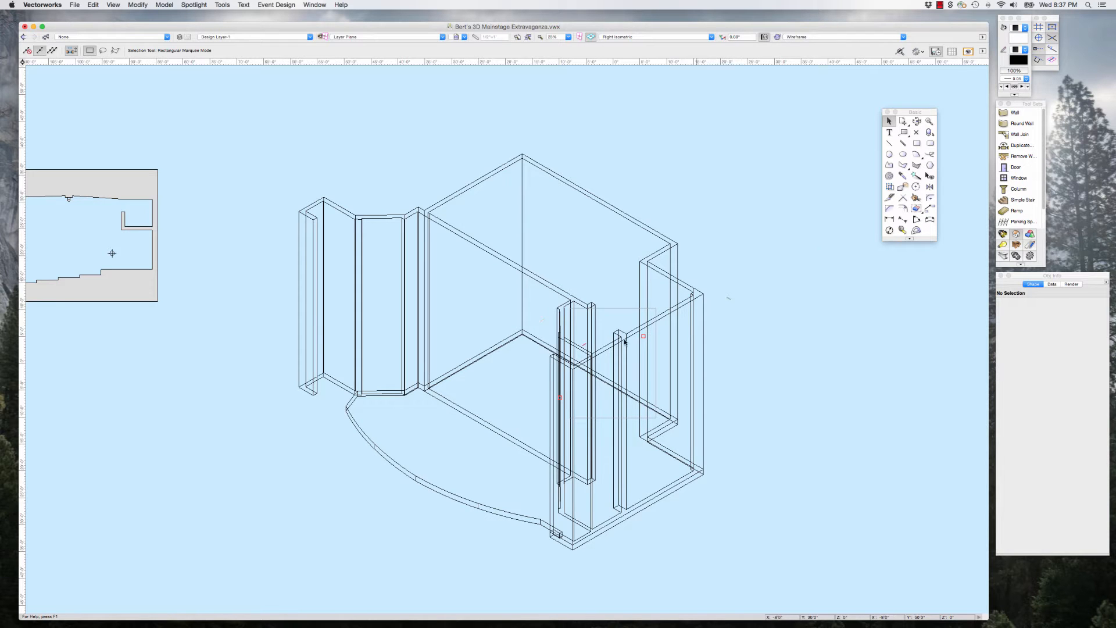
scroll(447, 443, "up", 3)
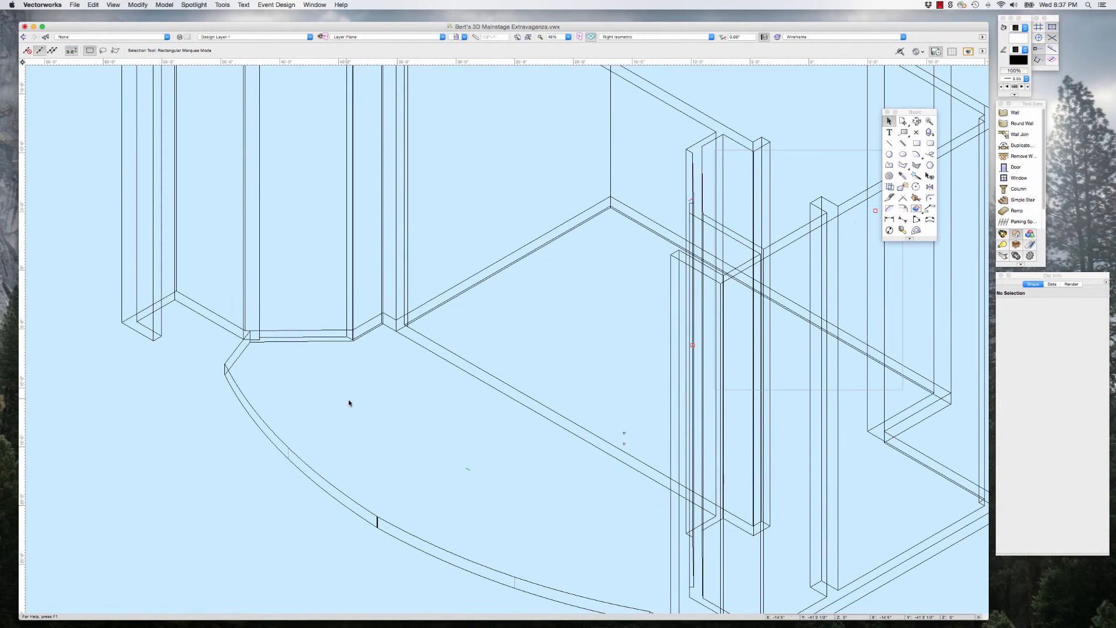
scroll(349, 402, "down", 3)
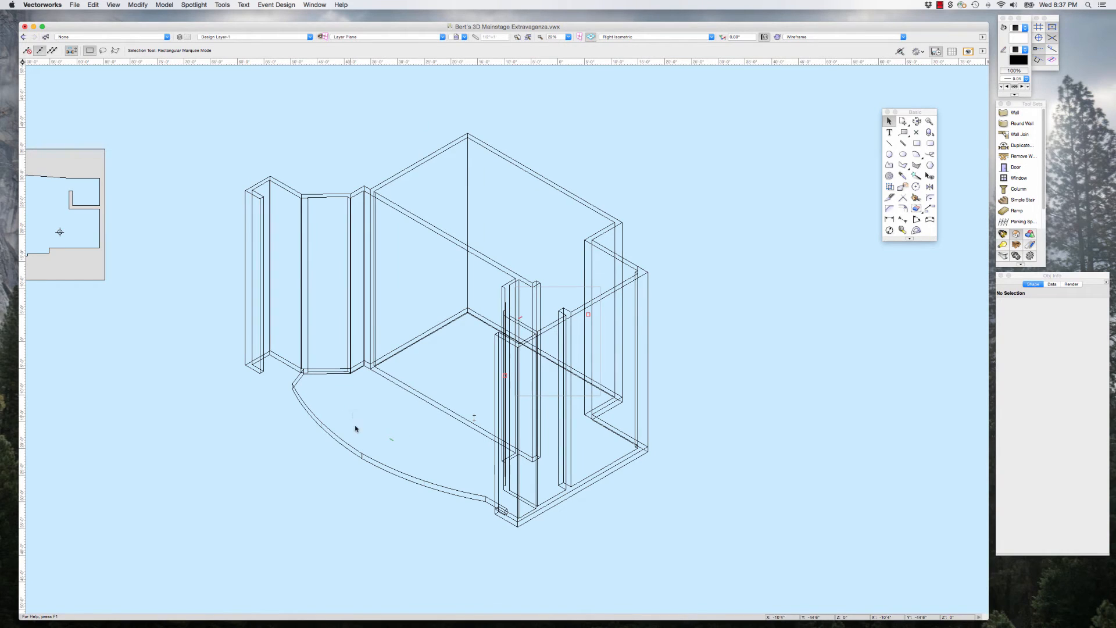
scroll(366, 427, "up", 1)
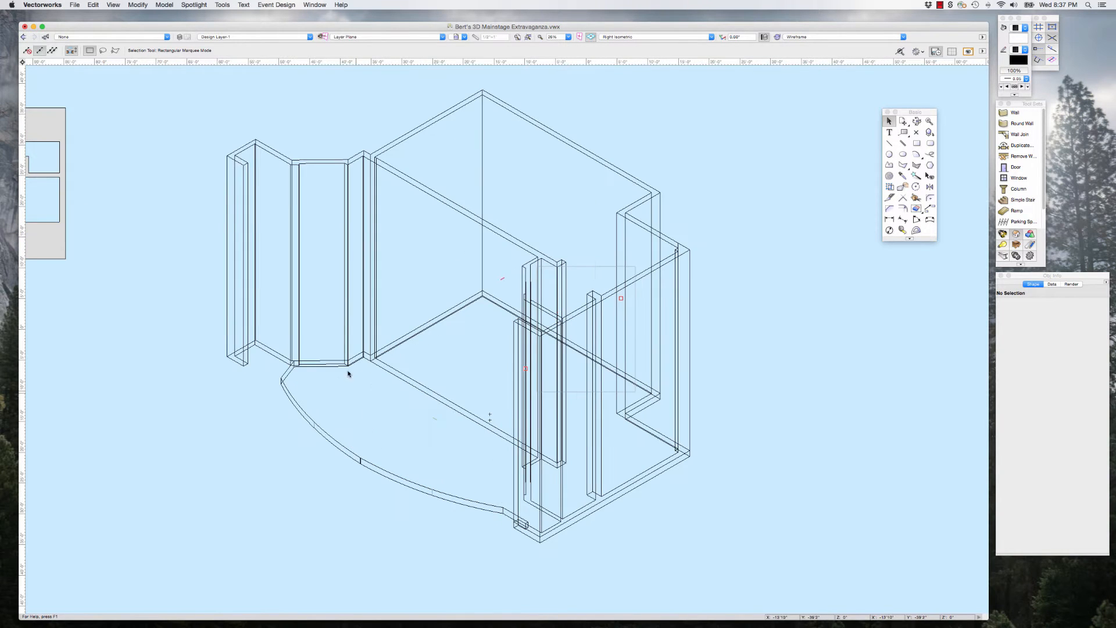
scroll(349, 374, "up", 5)
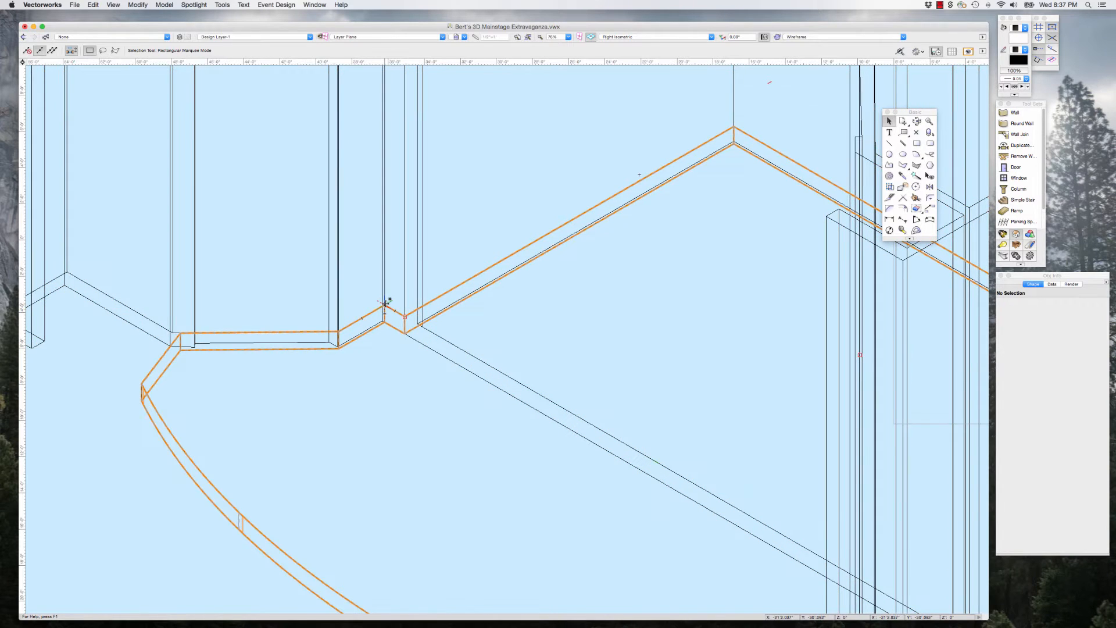
scroll(383, 304, "down", 5)
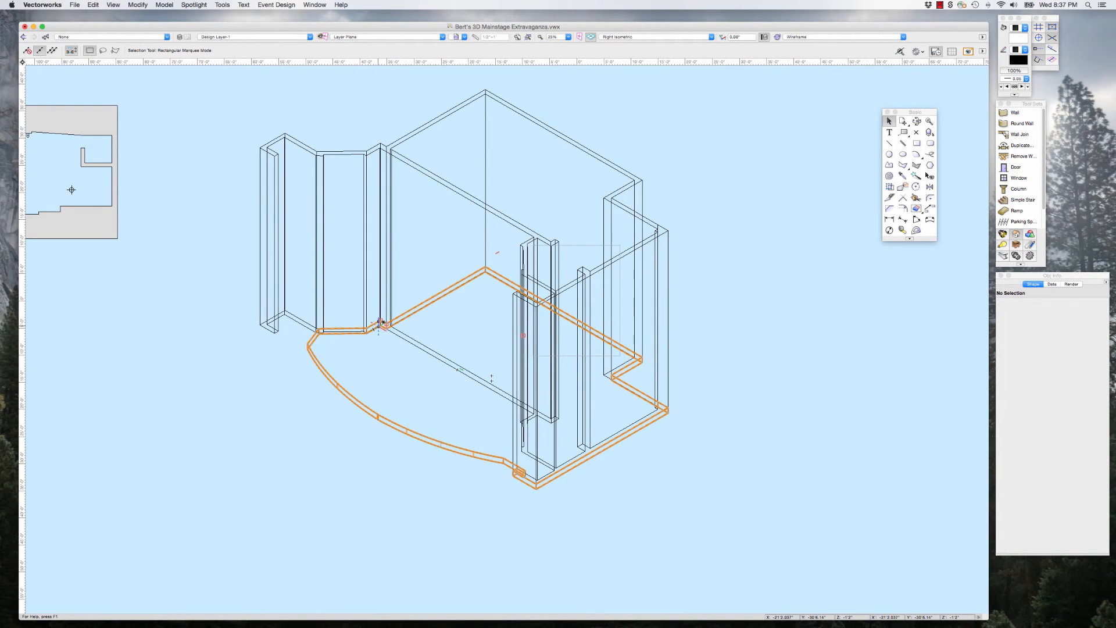
Step: Examine the floor extrusion beneath the walls from front, orbited and isometric views, and return to the Top/Plan view
key("KP_2")
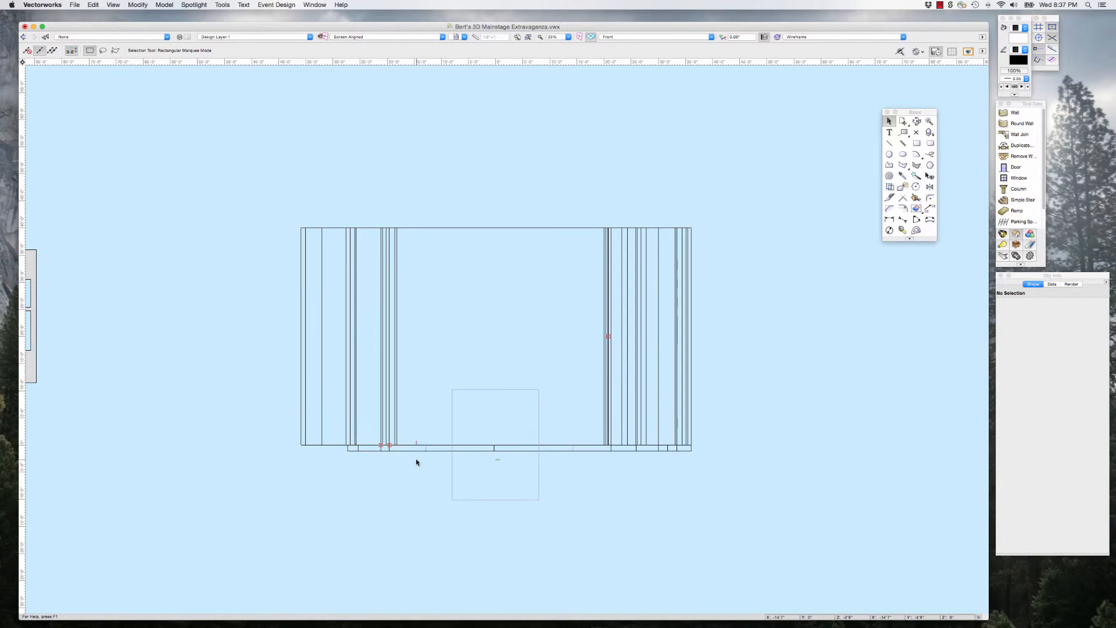
scroll(415, 459, "up", 2)
key("KP_3")
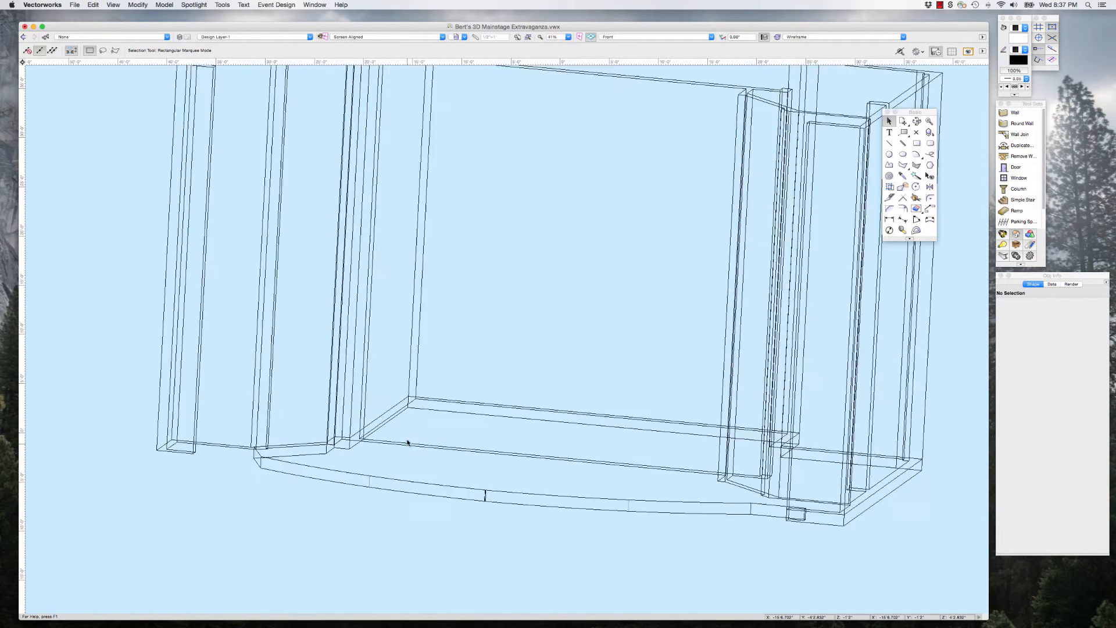
scroll(256, 449, "up", 2)
scroll(256, 449, "up", 1)
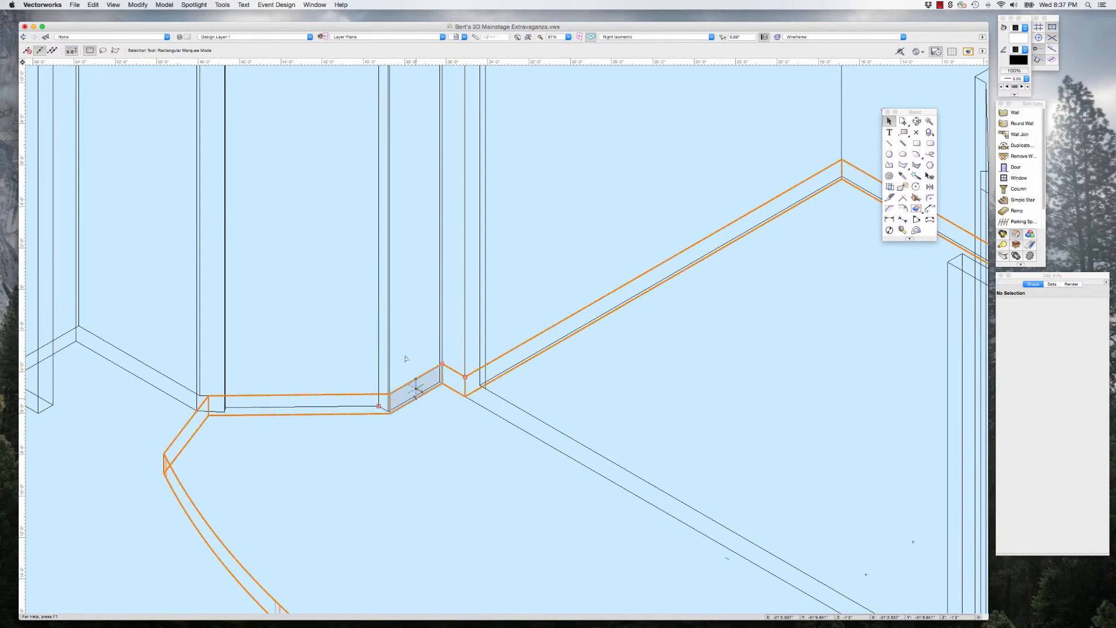
scroll(409, 364, "down", 1)
scroll(408, 365, "down", 1)
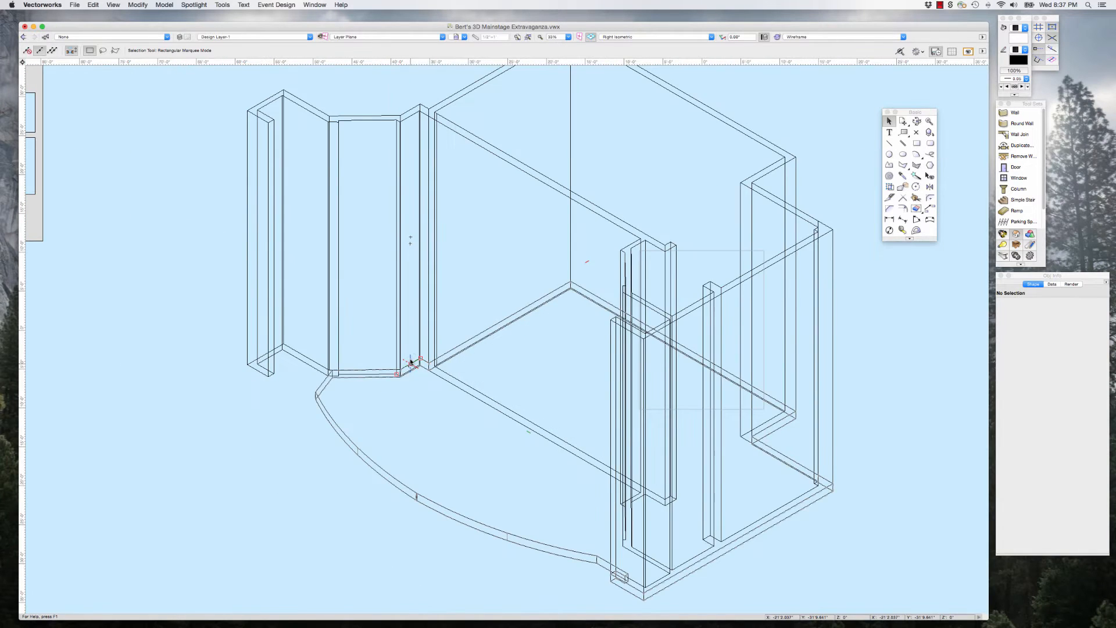
key("2")
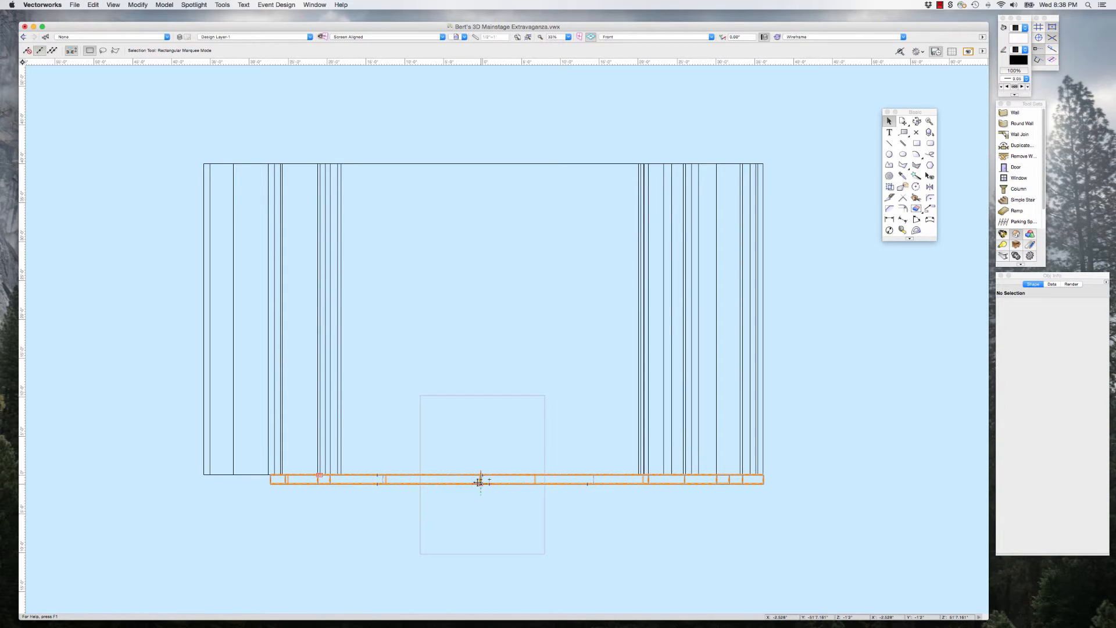
key("0")
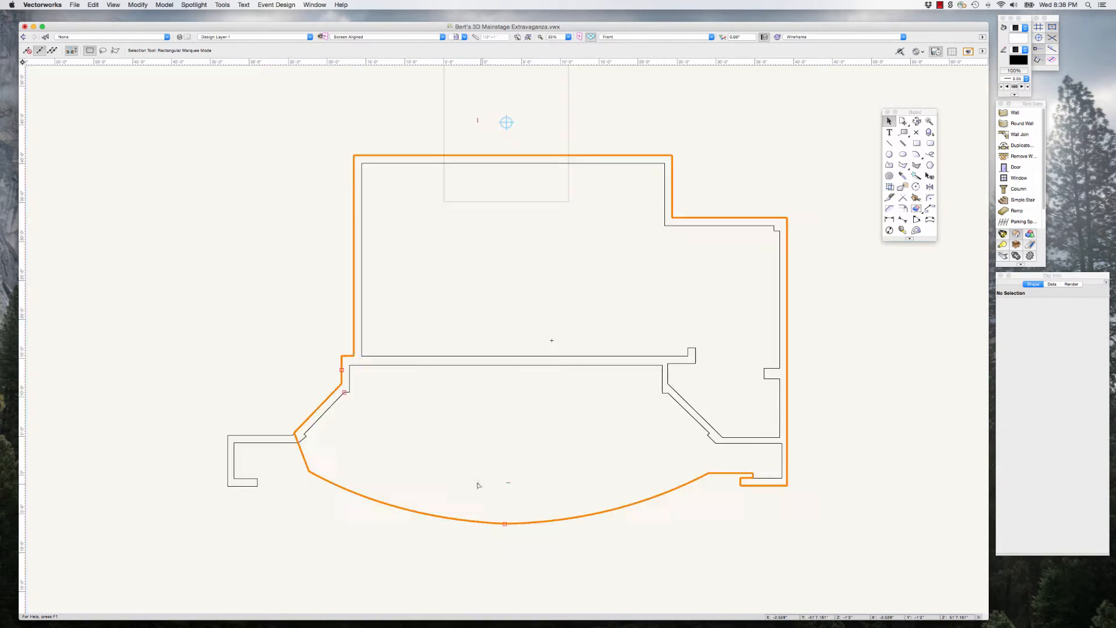
Step: Draw a rectangle about 21'8 1/4" wide and 8 1/2" deep across the proscenium opening in the original ground plan
scroll(578, 372, "down", 3)
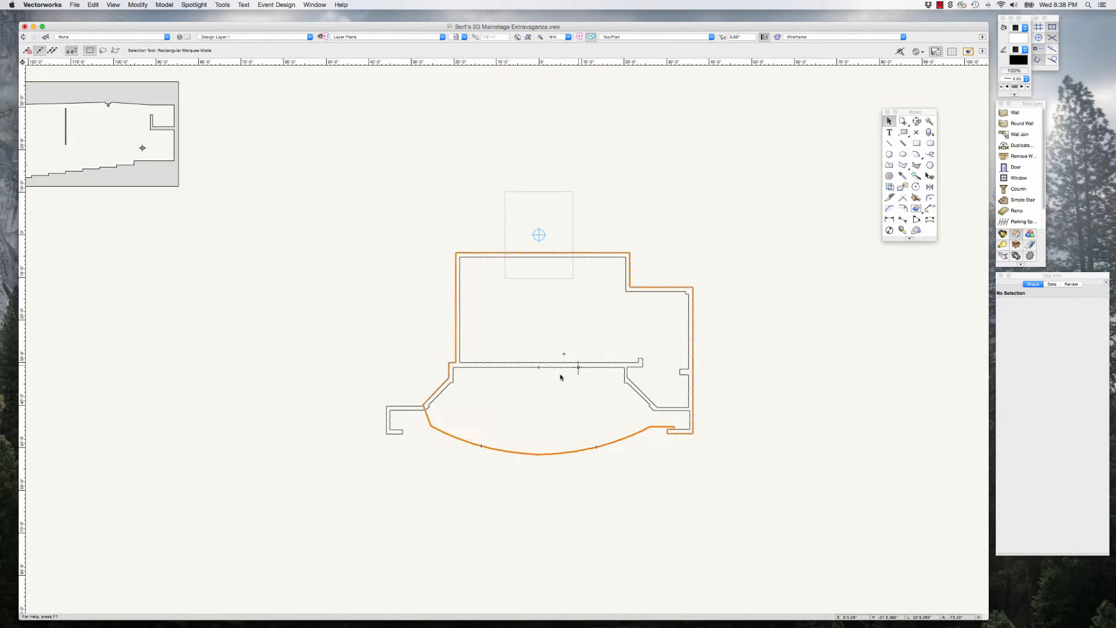
scroll(630, 384, "down", 3)
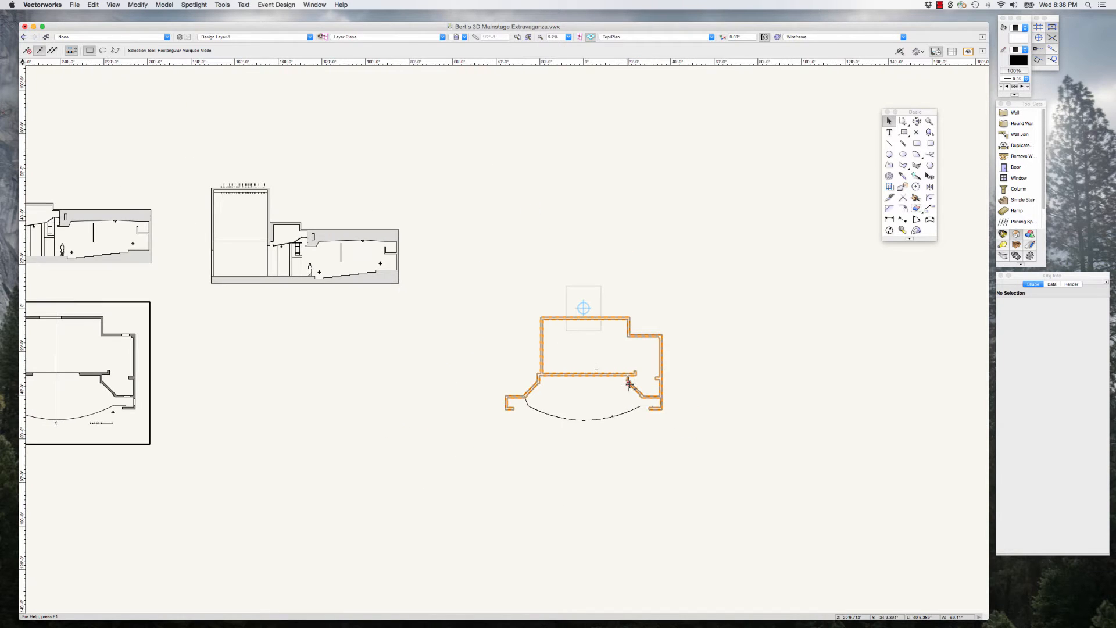
scroll(639, 380, "down", 1)
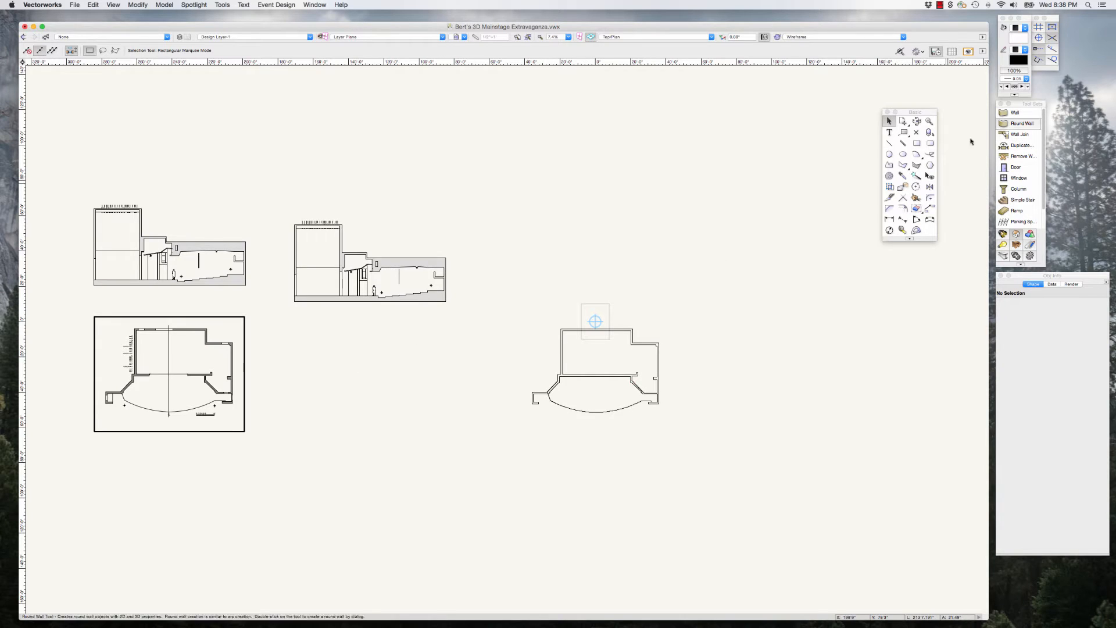
left_click(917, 143)
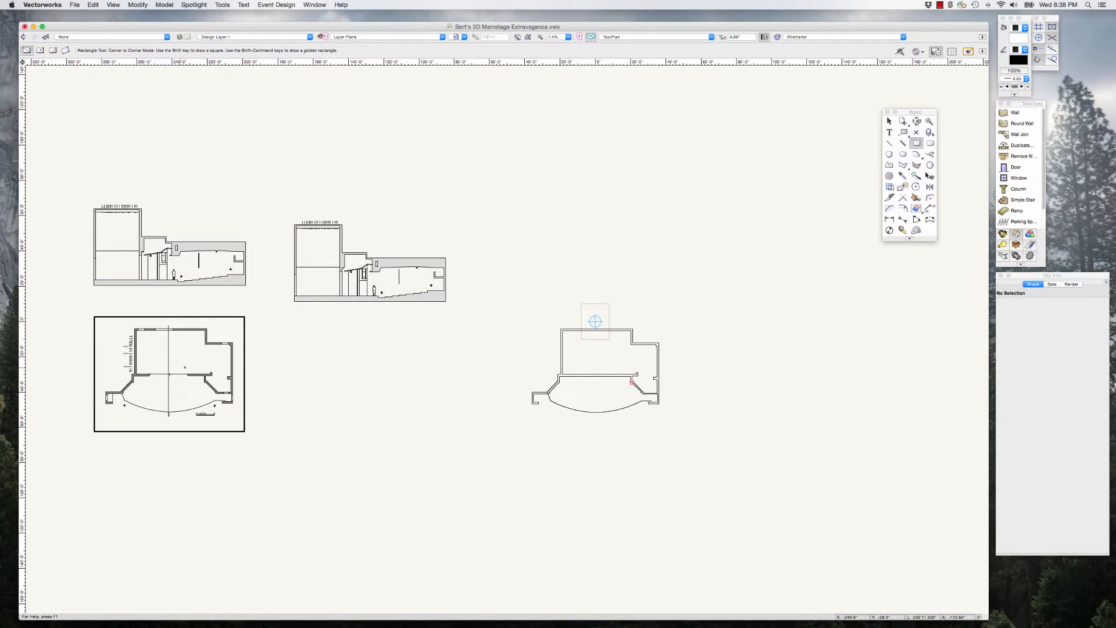
scroll(125, 385, "up", 10)
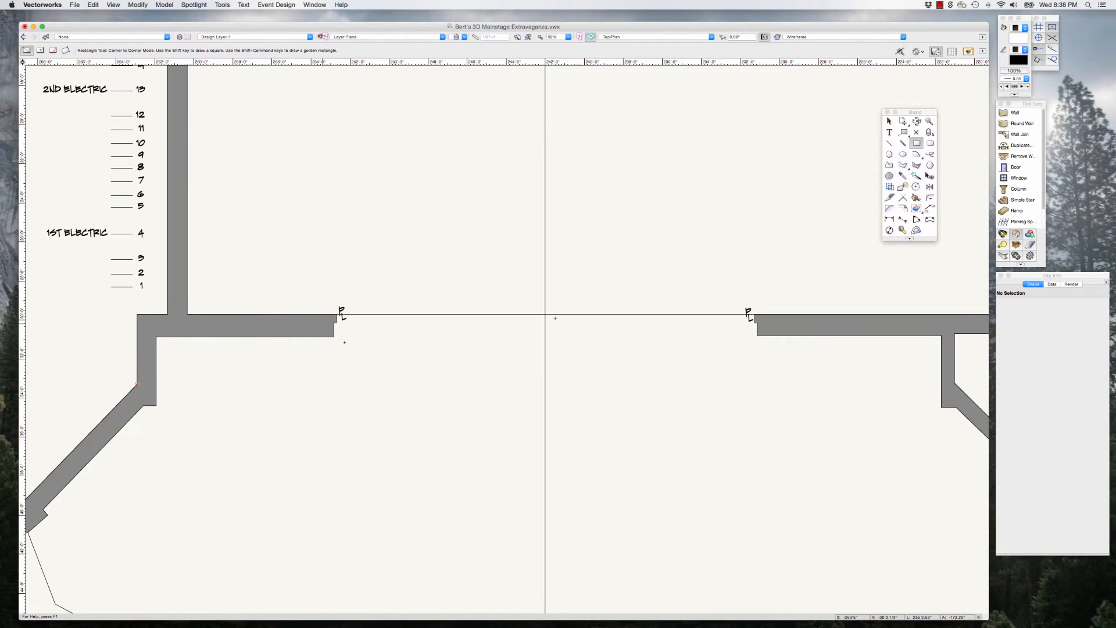
left_click(338, 336)
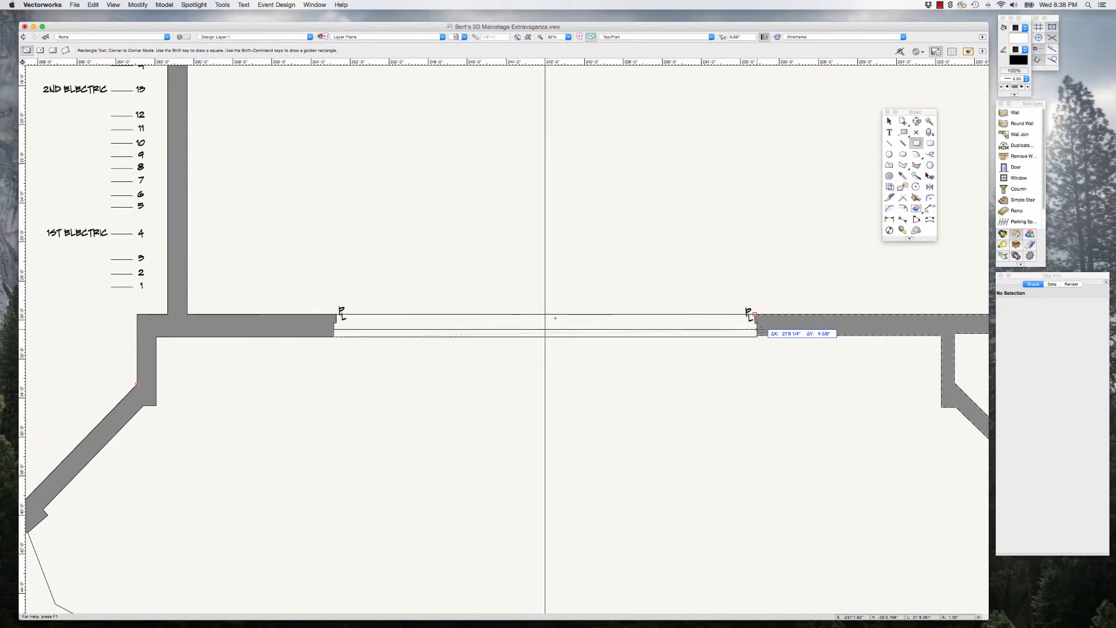
scroll(755, 315, "up", 4)
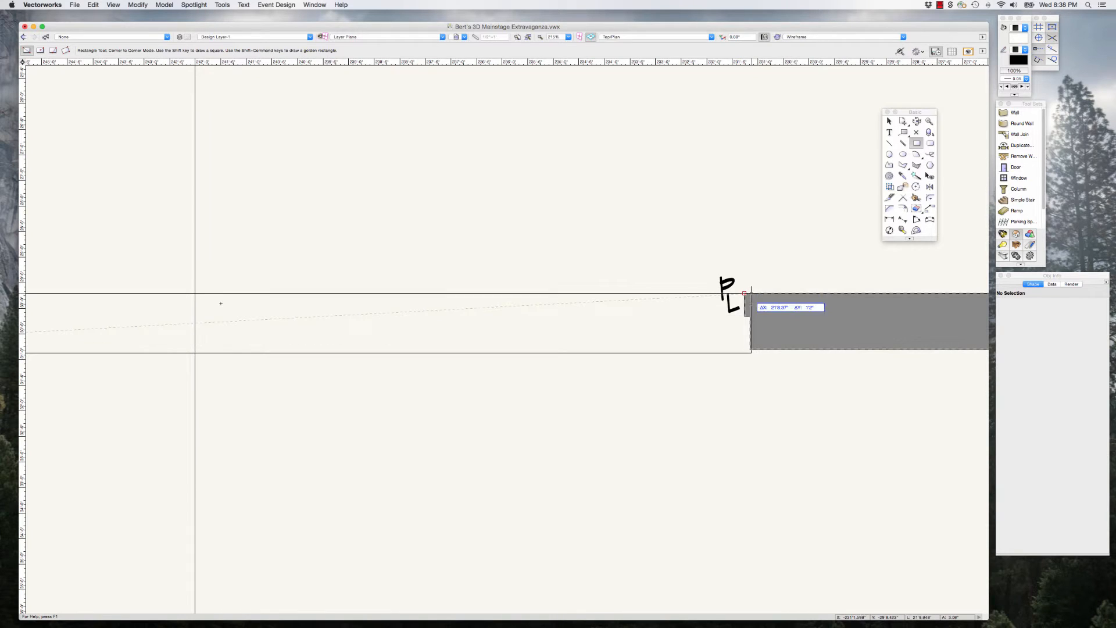
left_click(750, 316)
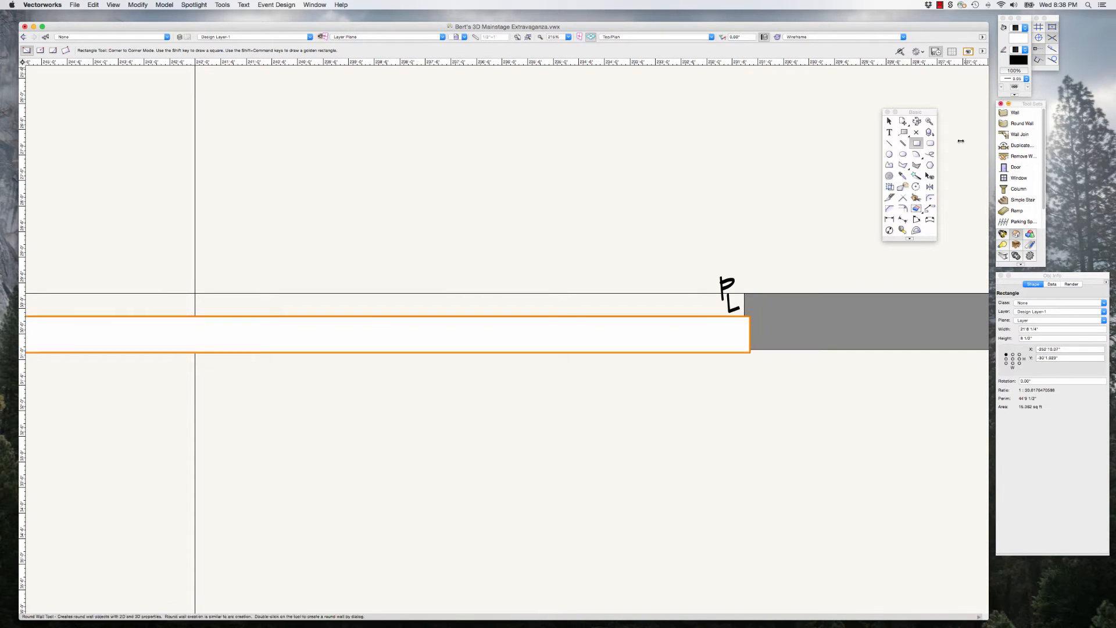
Step: Stretch the proscenium rectangle past both wall faces to a depth of about 2' and set its fill to None
key("x")
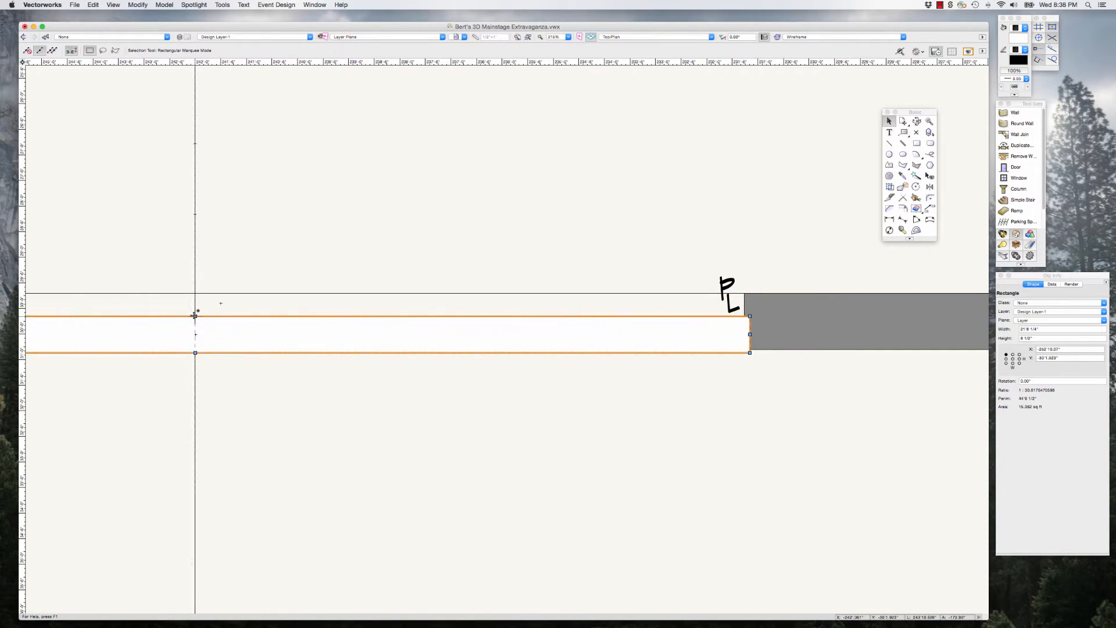
left_click_drag(196, 315, 195, 293)
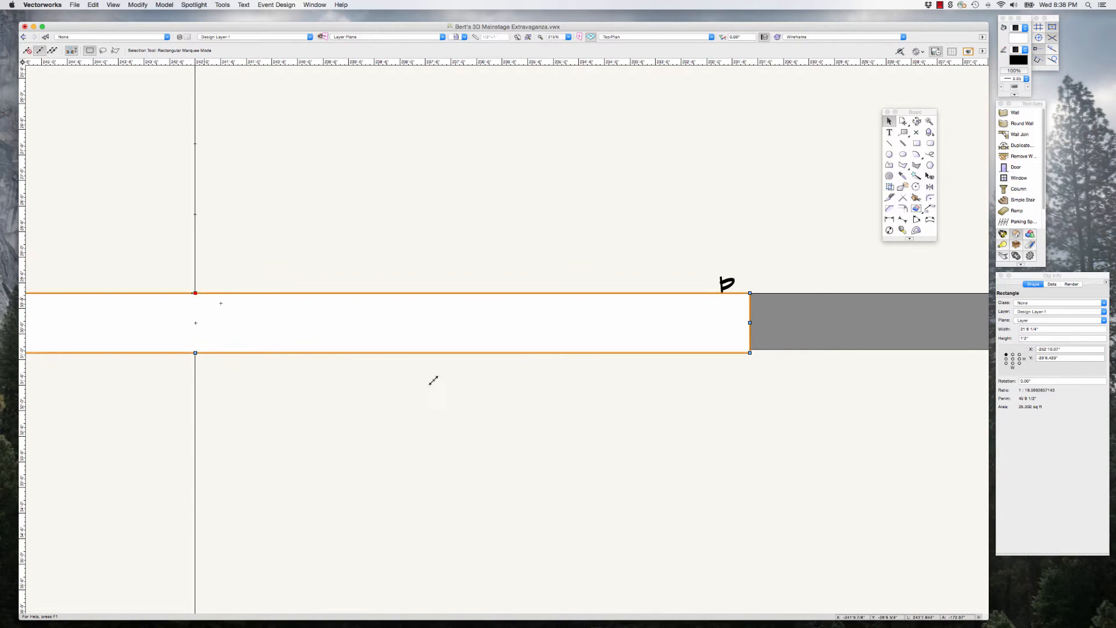
scroll(444, 390, "down", 2)
left_click_drag(287, 327, 287, 314)
left_click_drag(287, 364, 287, 379)
scroll(448, 373, "down", 2)
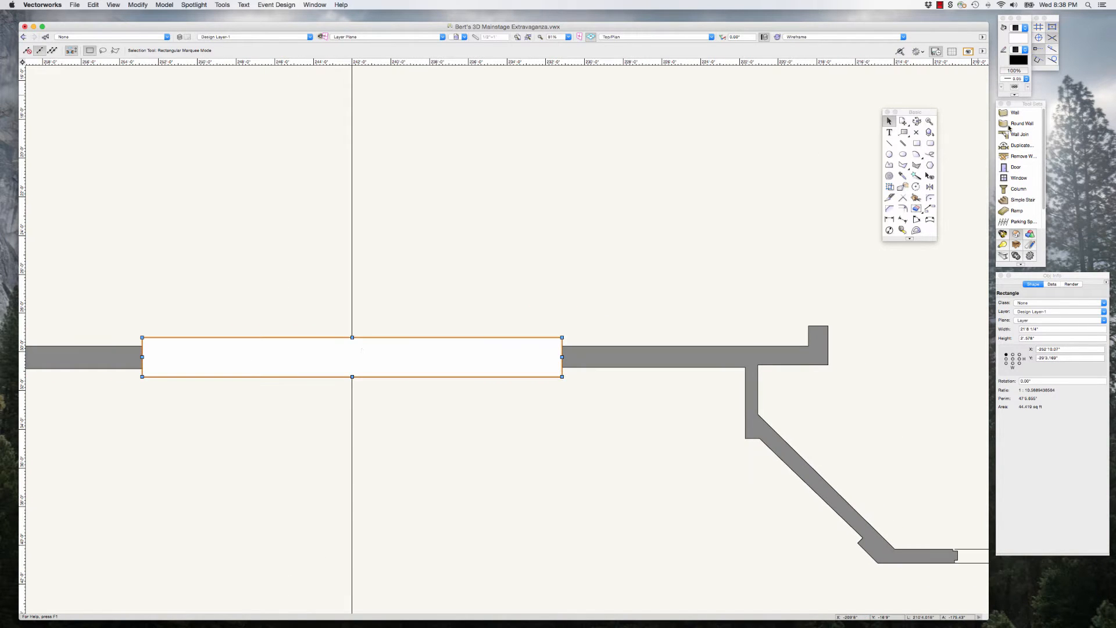
left_click(1026, 28)
left_click(1031, 20)
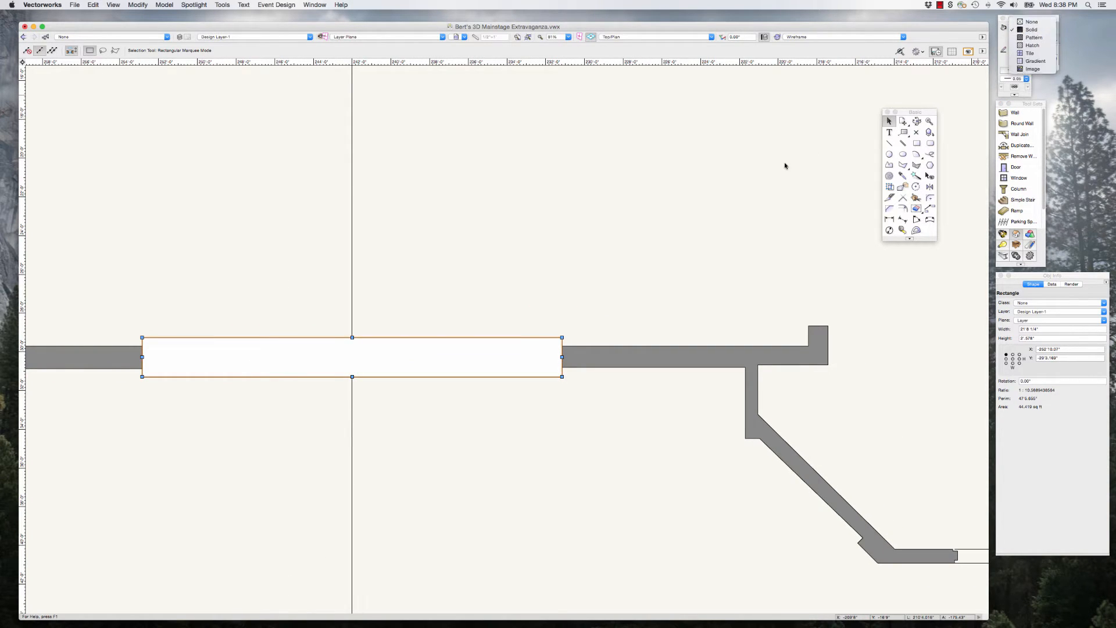
Step: Examine how the unfilled rectangle's ends line up with the wall ends and plaster line marks on both sides of the proscenium opening
scroll(568, 344, "up", 4)
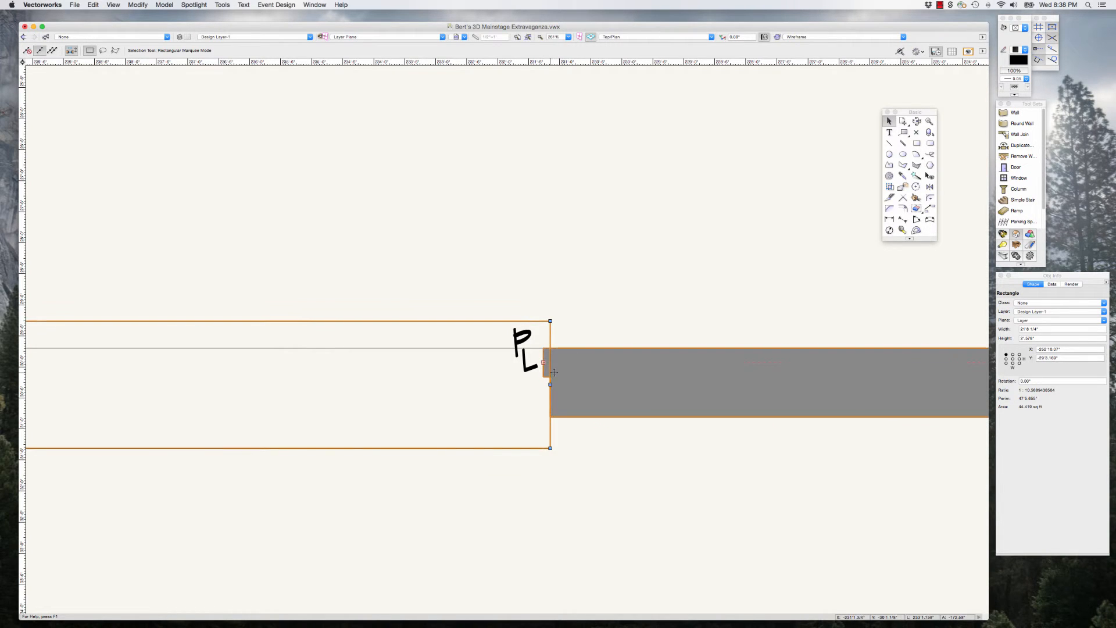
scroll(553, 372, "up", 3)
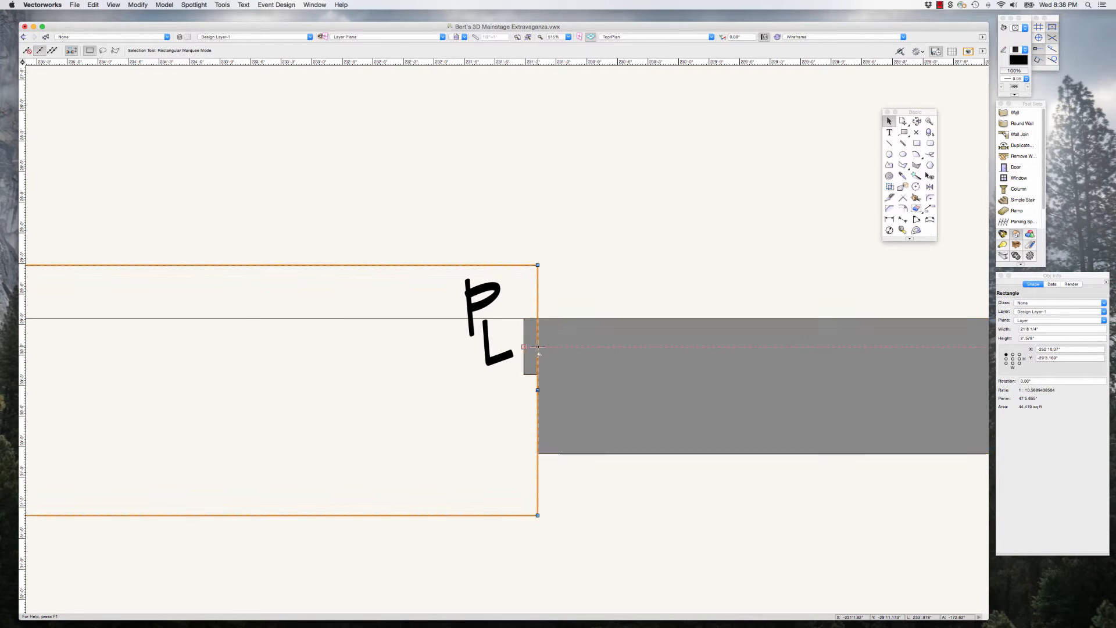
scroll(567, 356, "down", 1)
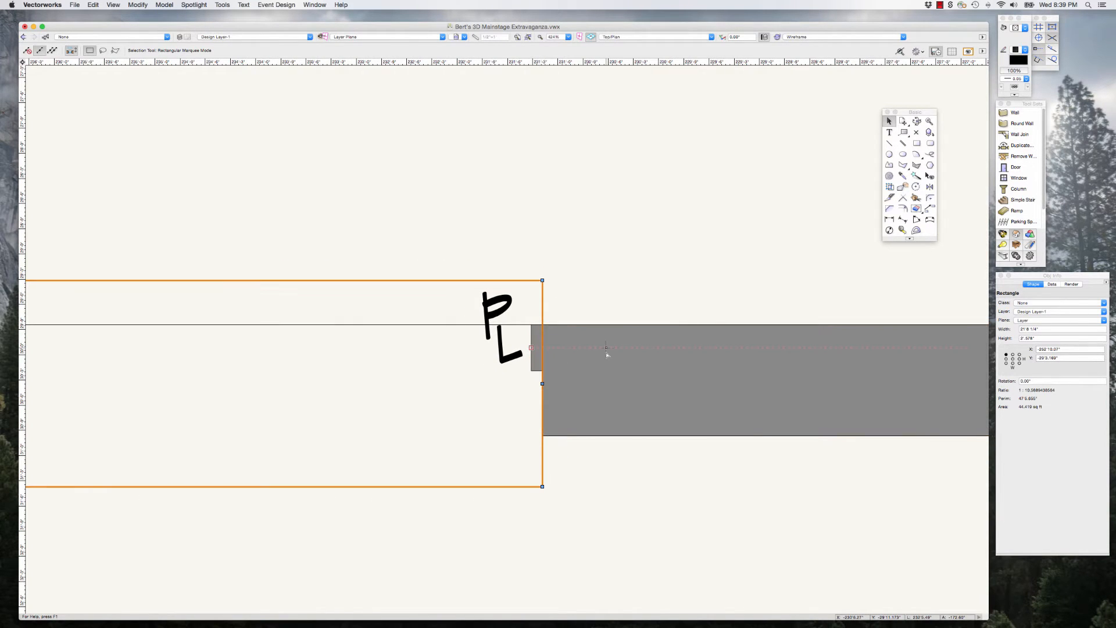
scroll(606, 351, "down", 6)
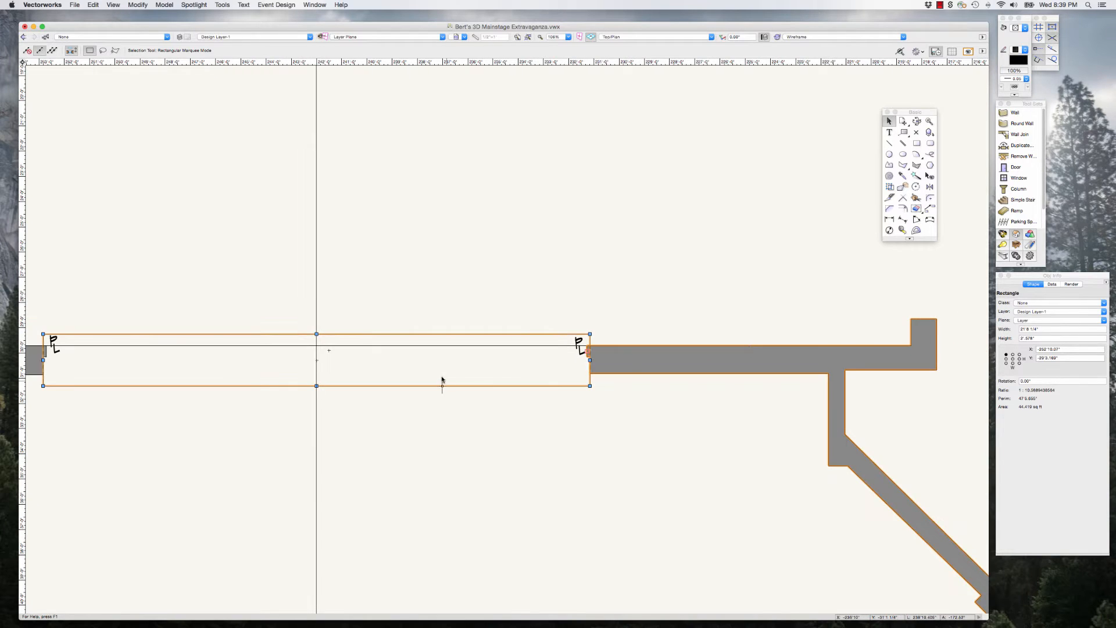
scroll(488, 371, "down", 2)
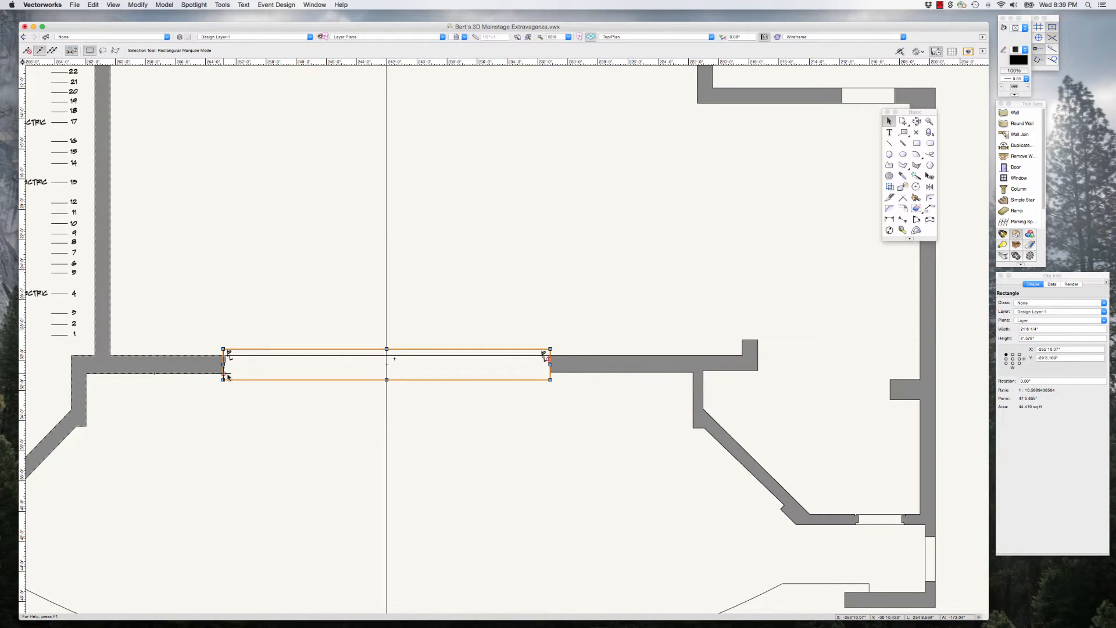
scroll(227, 377, "up", 4)
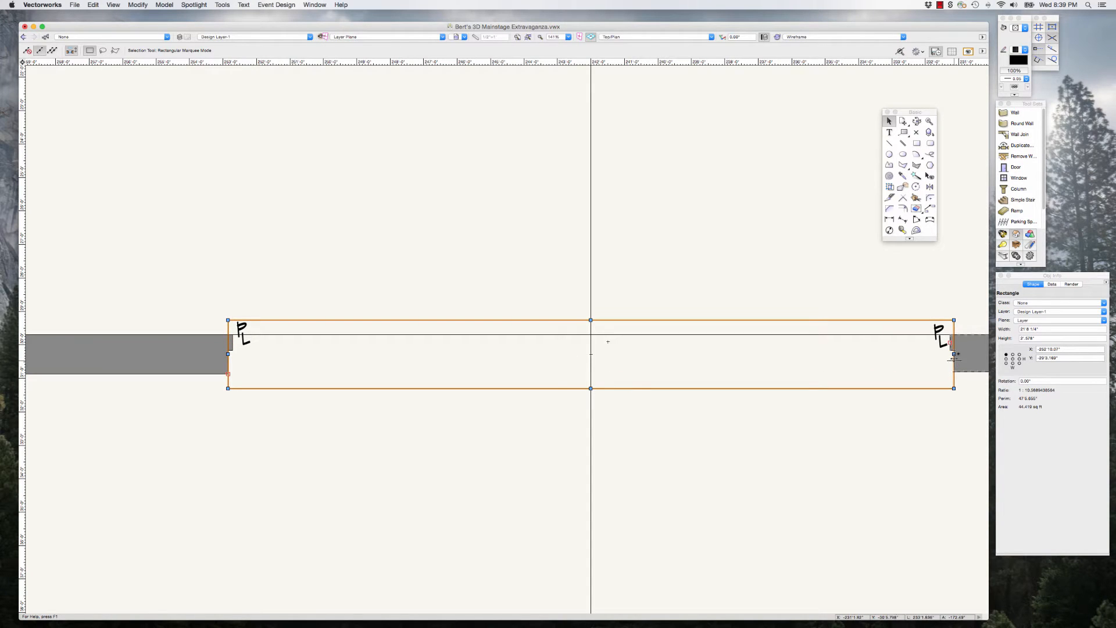
scroll(405, 336, "up", 3)
scroll(405, 336, "down", 6)
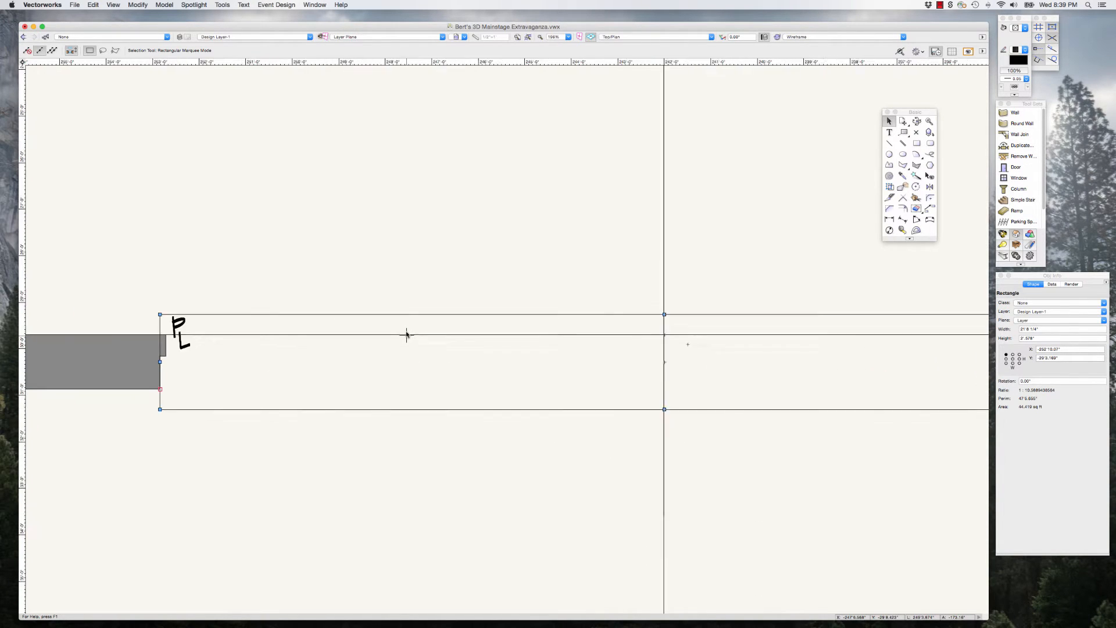
scroll(244, 312, "up", 3)
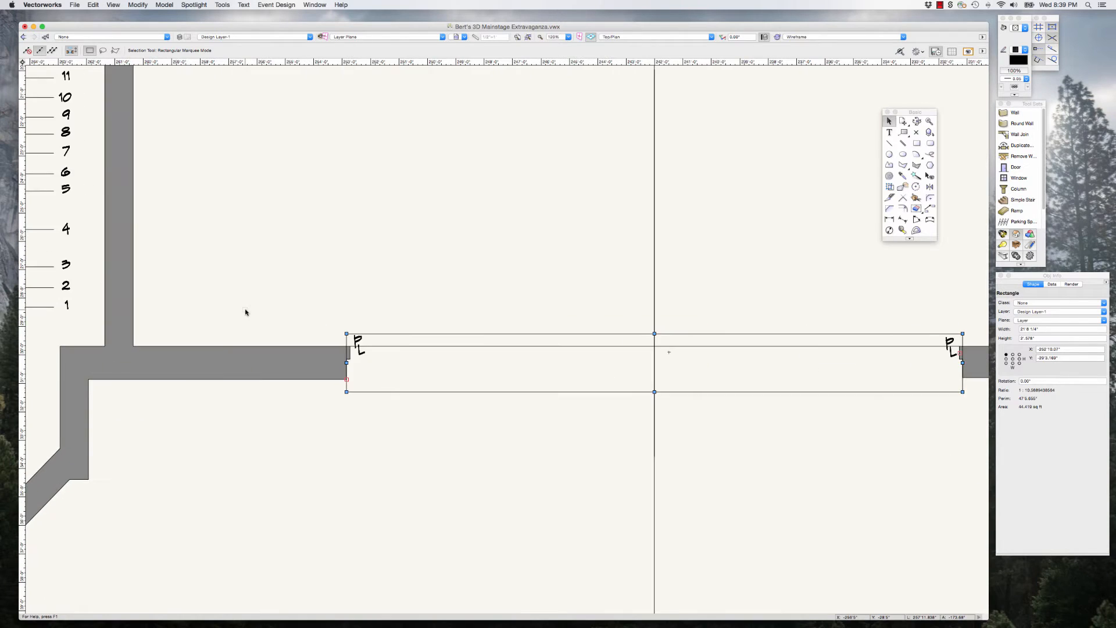
scroll(245, 311, "down", 2)
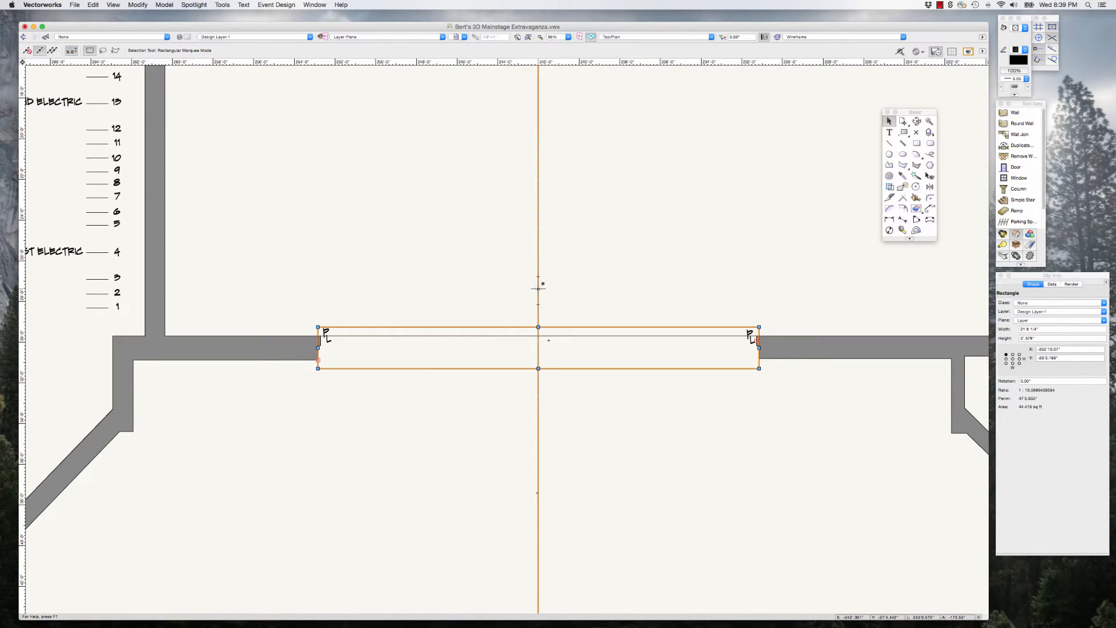
scroll(514, 291, "down", 3)
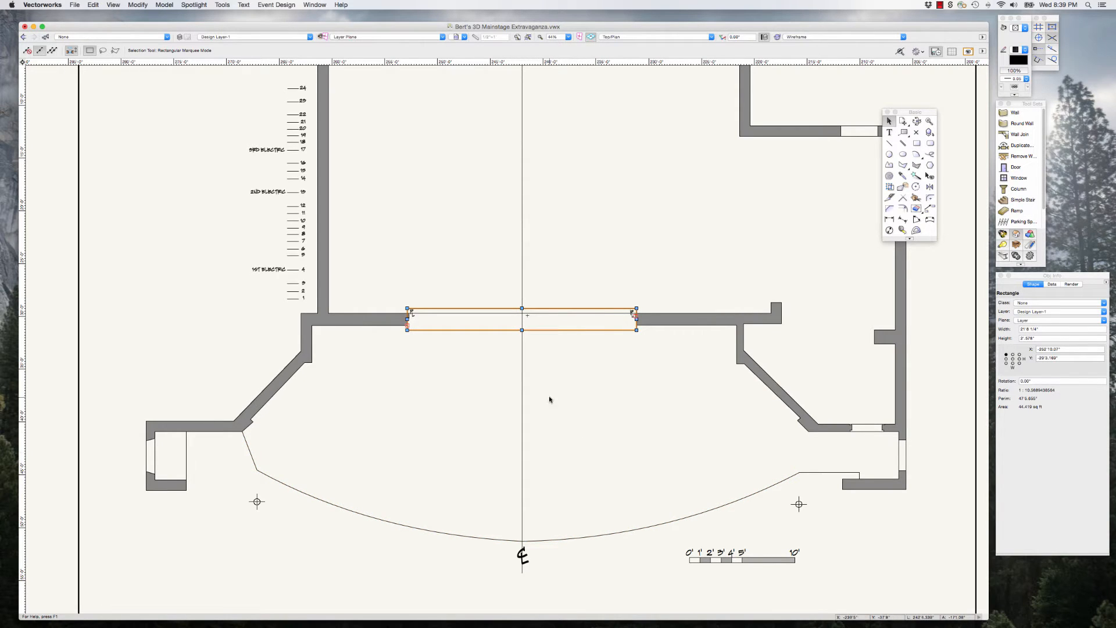
scroll(500, 307, "down", 3)
scroll(500, 307, "up", 5)
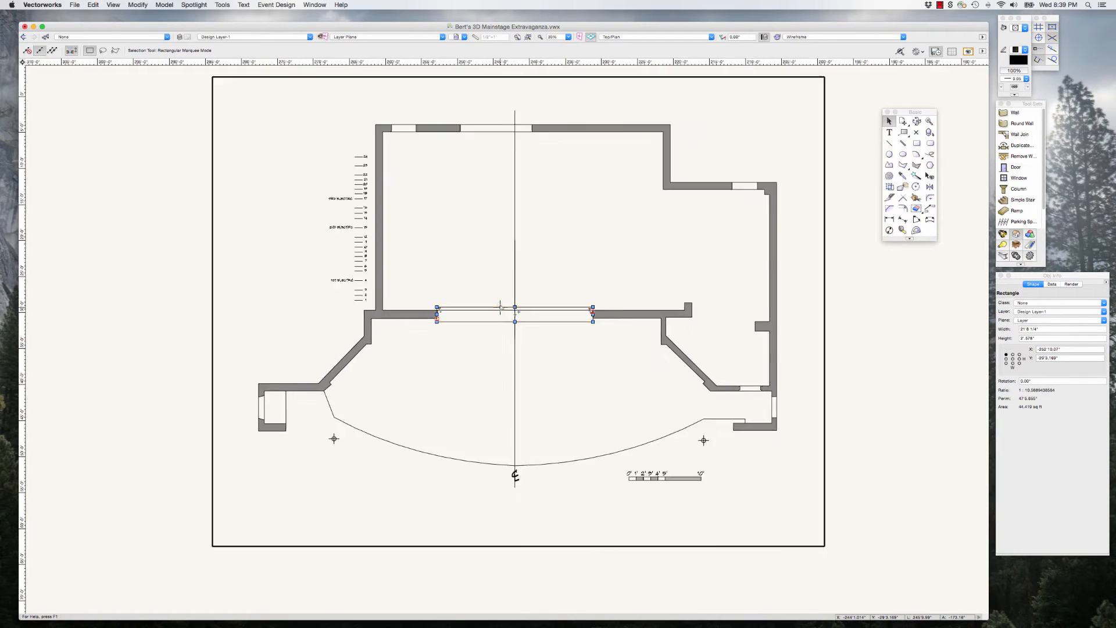
scroll(501, 306, "up", 2)
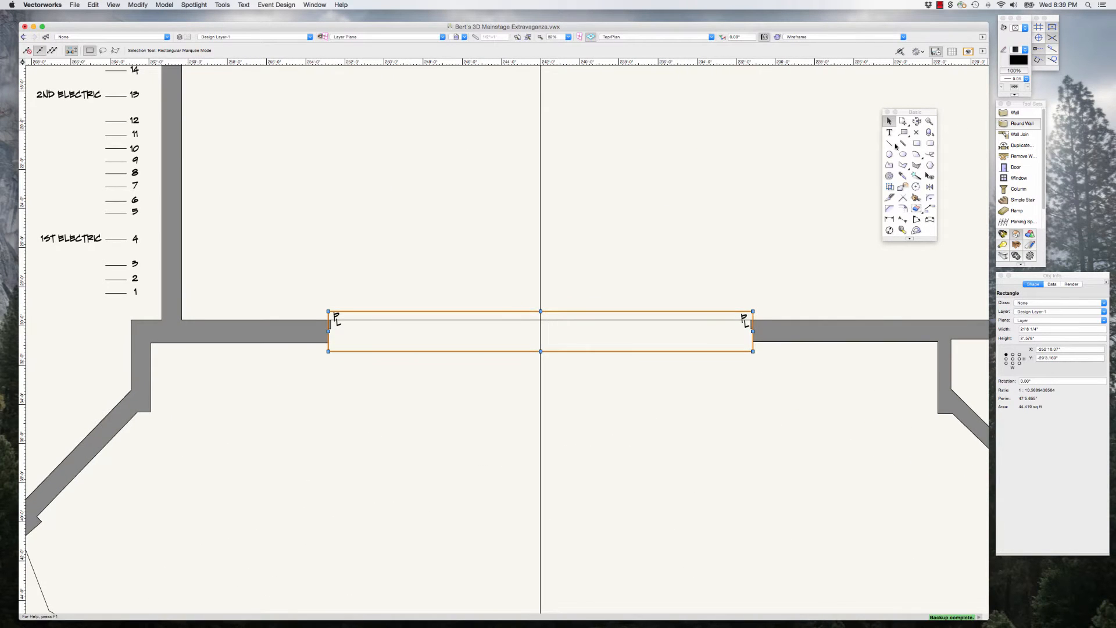
Step: Draw a vertical reference line about 1'1" long upward from the inside corner where the stage side wall meets the proscenium wall
left_click(890, 144)
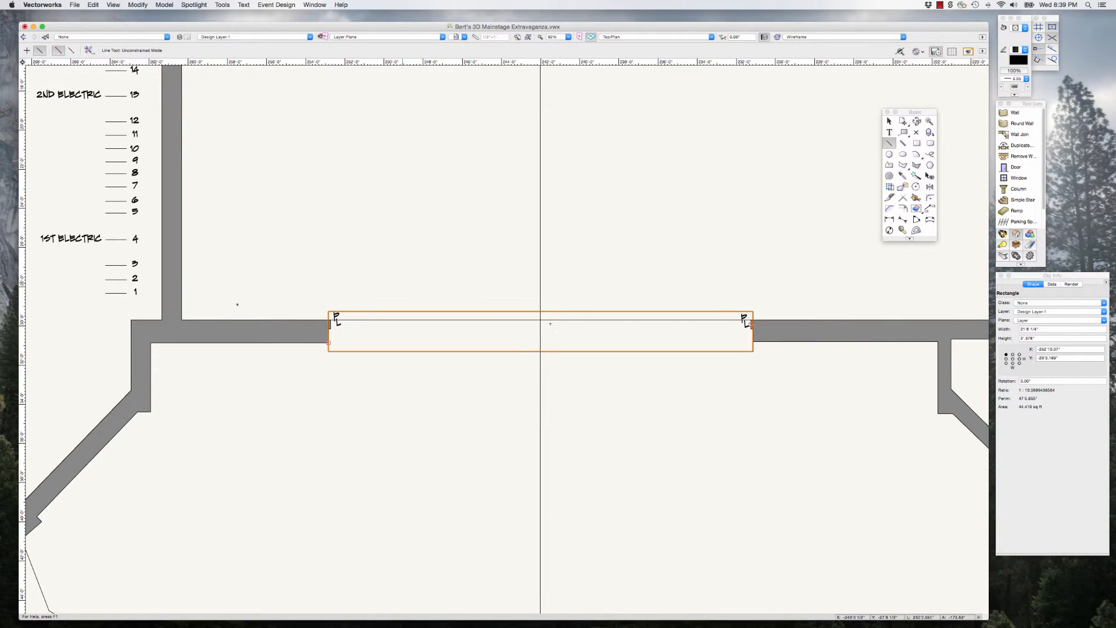
scroll(228, 313, "up", 2)
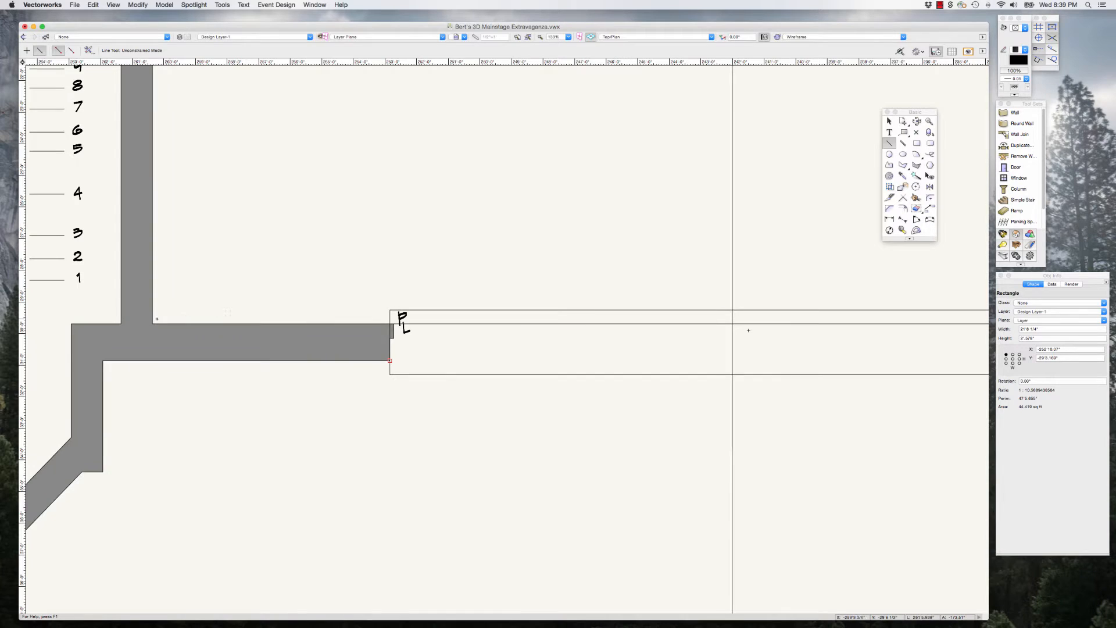
left_click(153, 289)
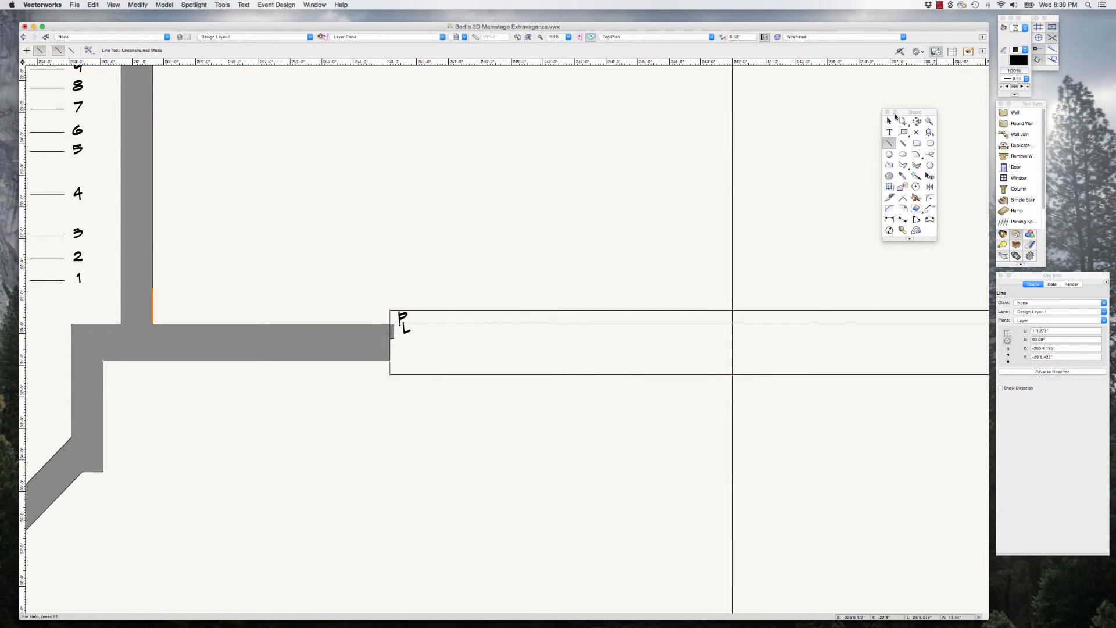
Step: Move the proscenium rectangle and reference line together onto the extruded plan, snapping the line's lower end to the matching inside wall corner
left_click(889, 121)
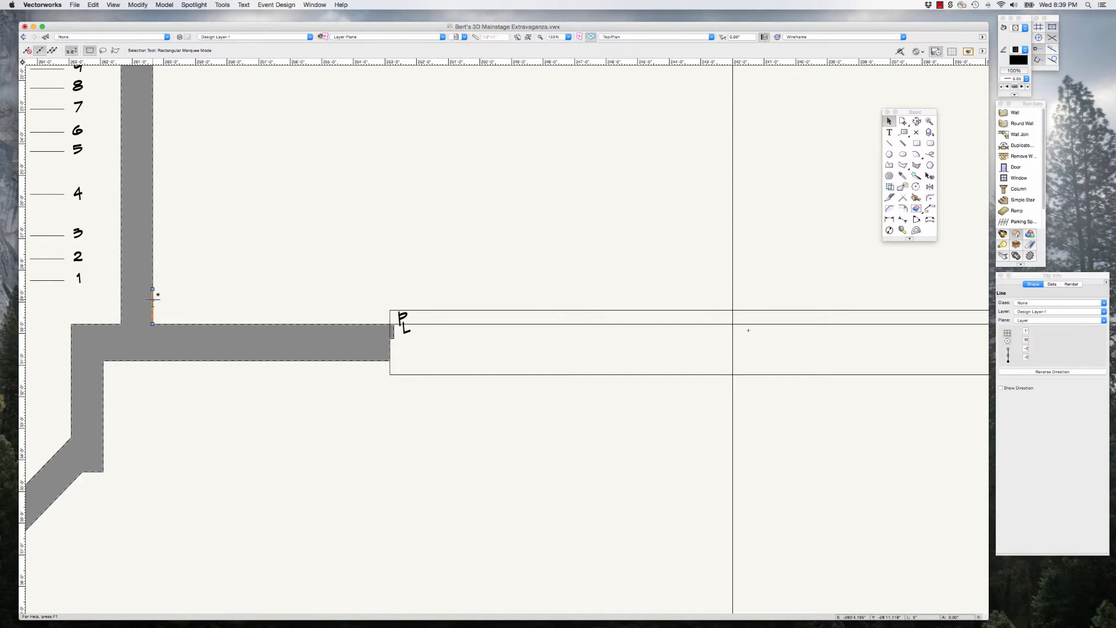
left_click(409, 310, "shift")
scroll(244, 299, "down", 6)
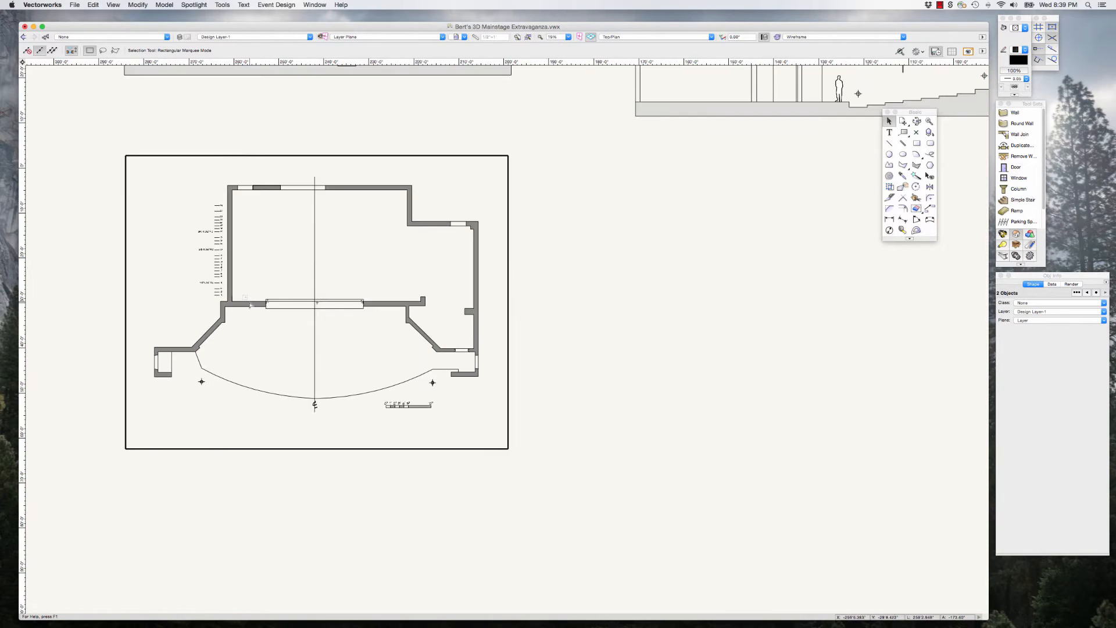
left_click_drag(366, 316, 815, 332)
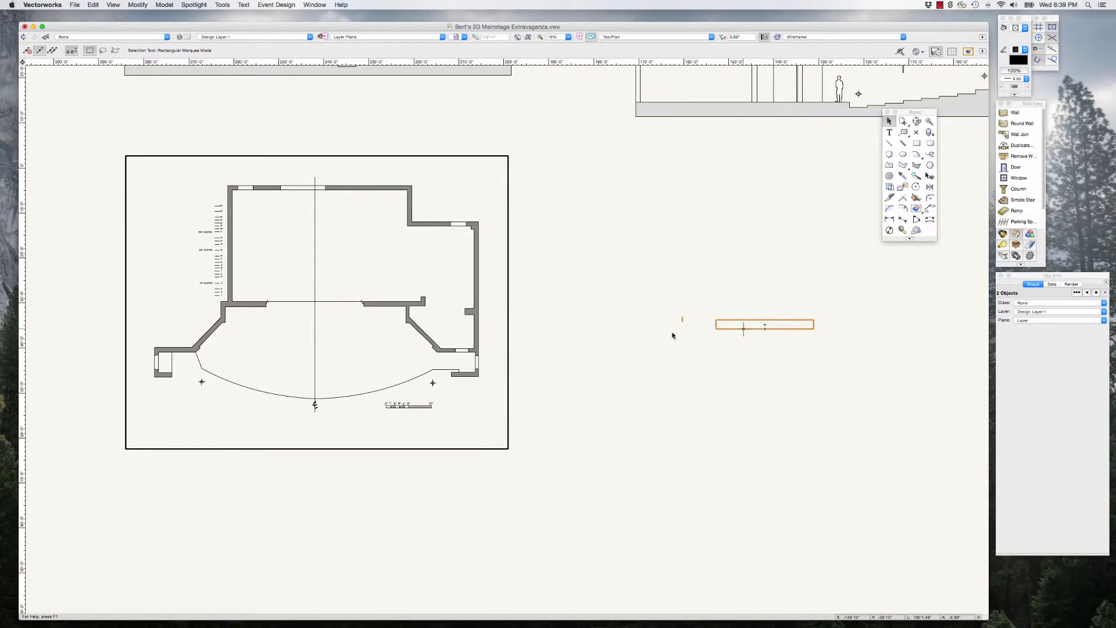
scroll(468, 350, "down", 2)
scroll(468, 351, "down", 3)
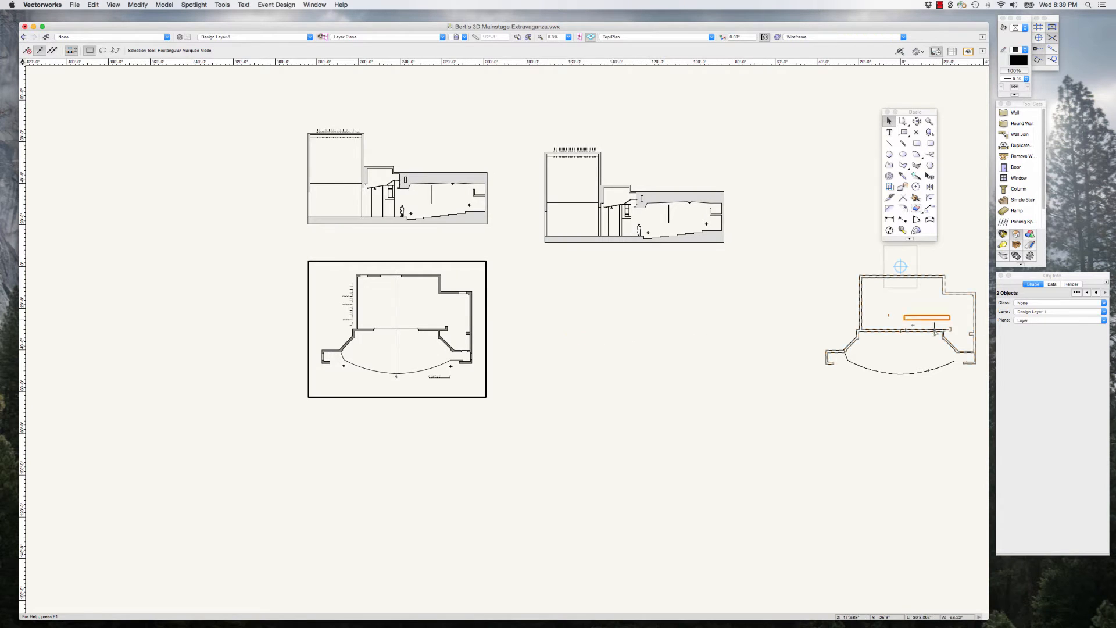
scroll(935, 329, "up", 7)
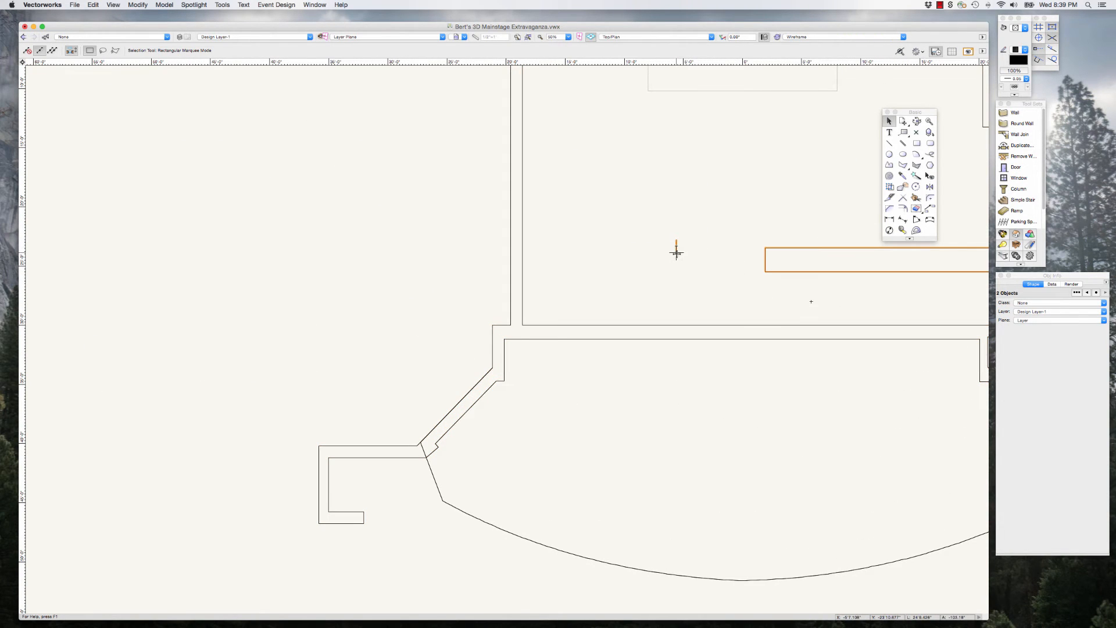
left_click_drag(676, 251, 522, 324)
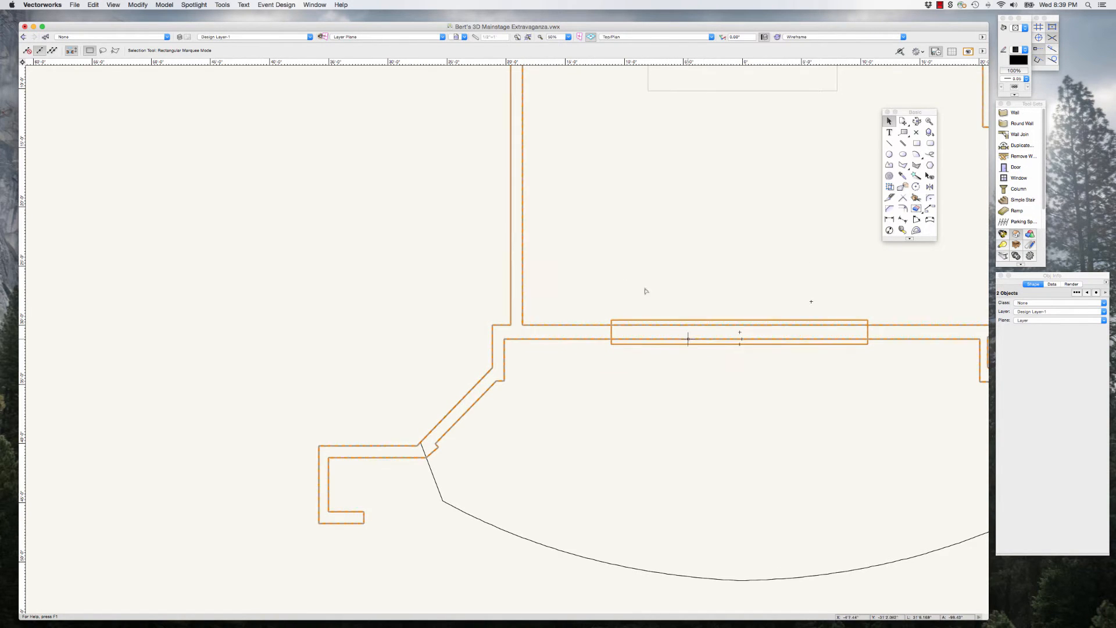
Step: Delete the short reference line at the inside wall corner of the extruded plan, leaving nothing selected
left_click(625, 269)
left_click_drag(477, 258, 538, 332)
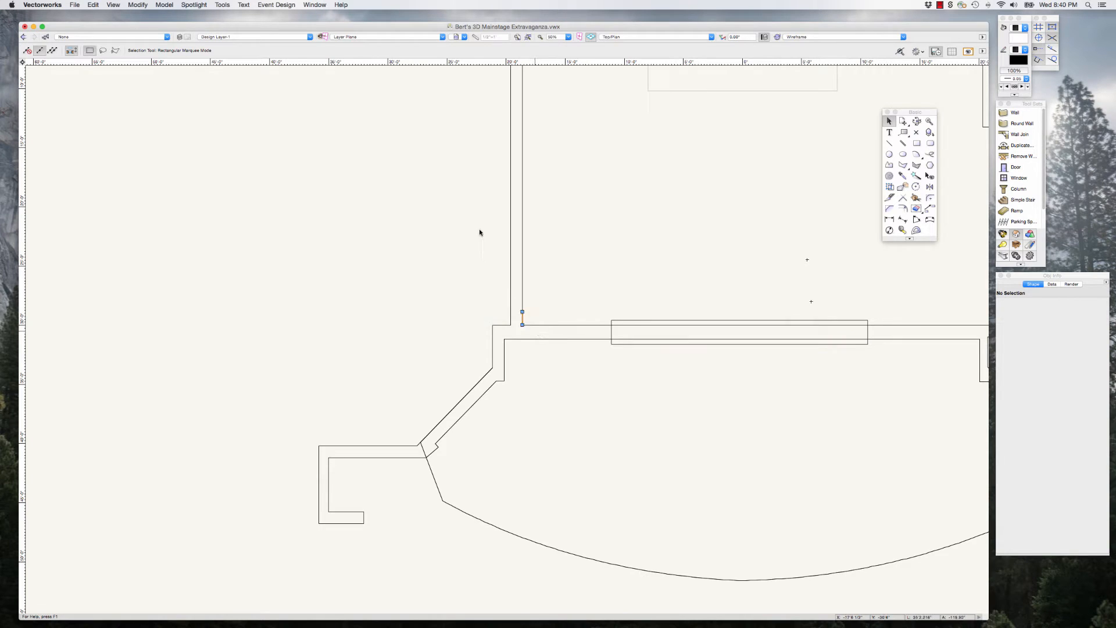
left_click(479, 229)
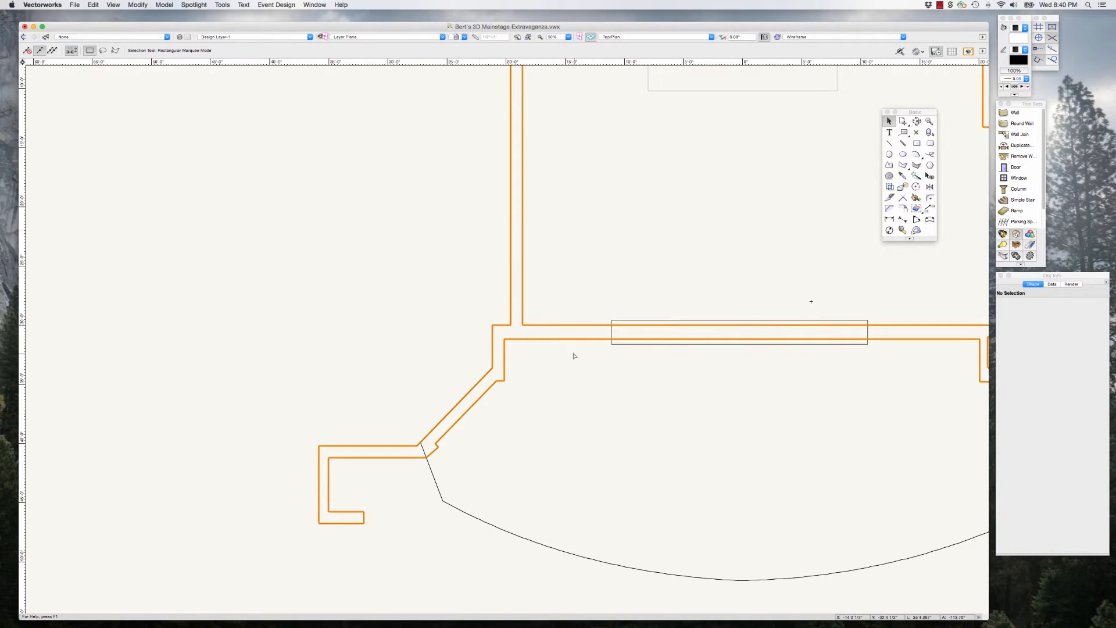
Step: Measure the height of the proscenium opening in the section drawing, from the stage floor to the underside of the proscenium wall
scroll(572, 356, "down", 2)
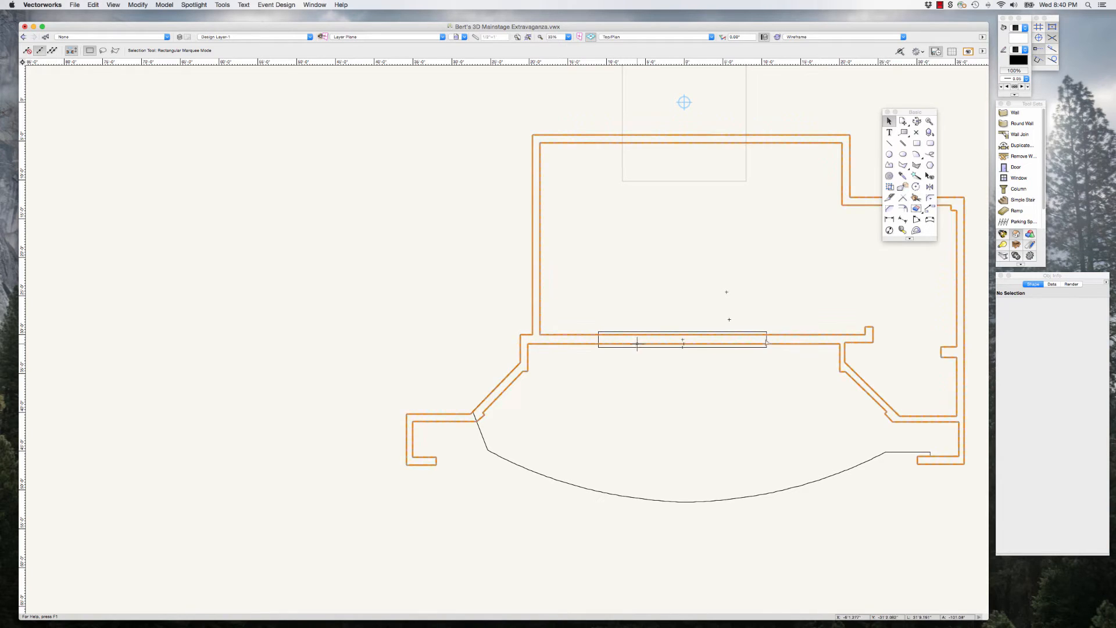
scroll(788, 351, "down", 4)
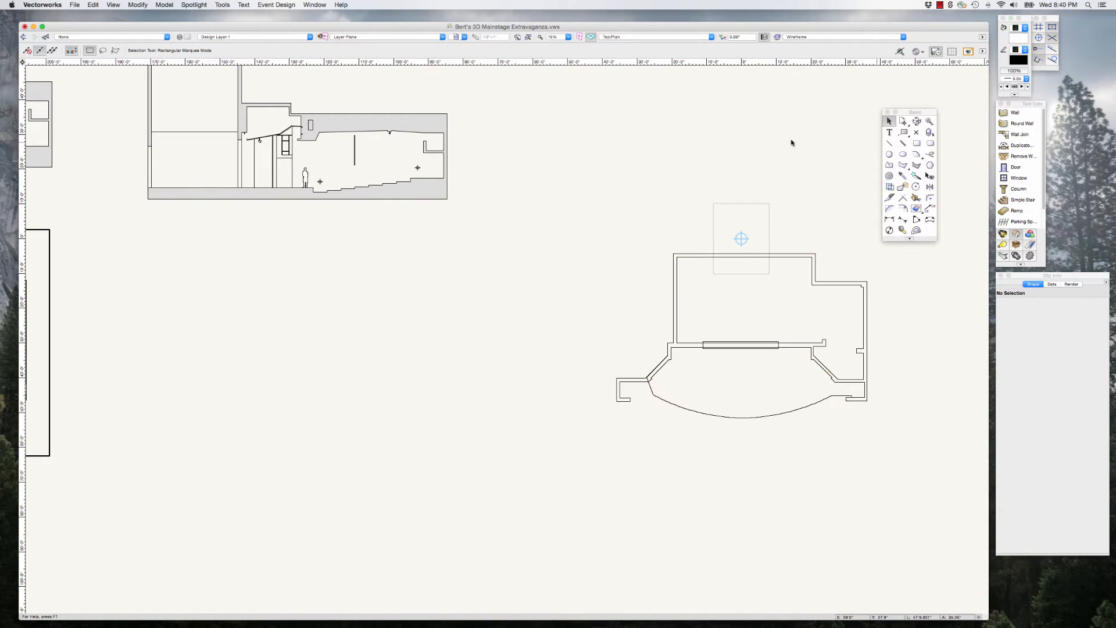
scroll(219, 133, "up", 5)
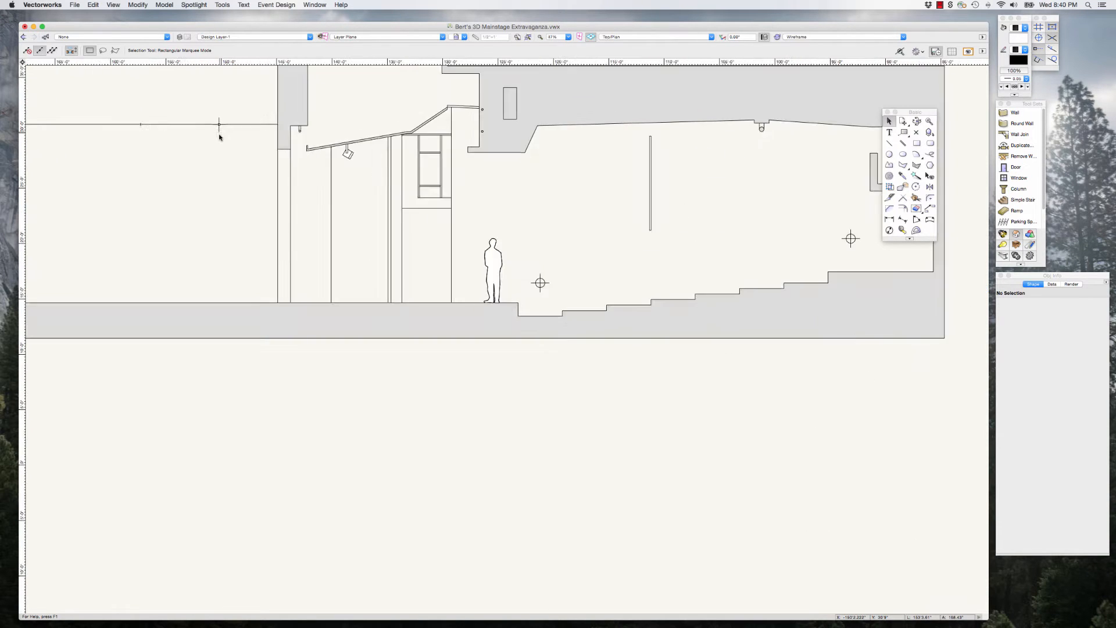
scroll(220, 137, "up", 1)
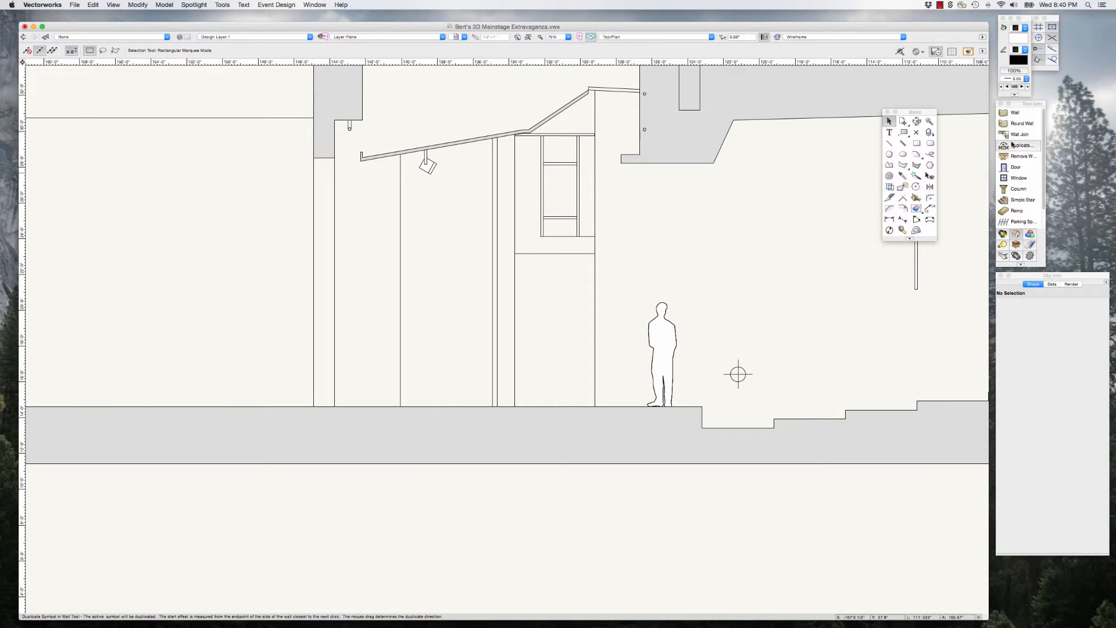
left_click(902, 230)
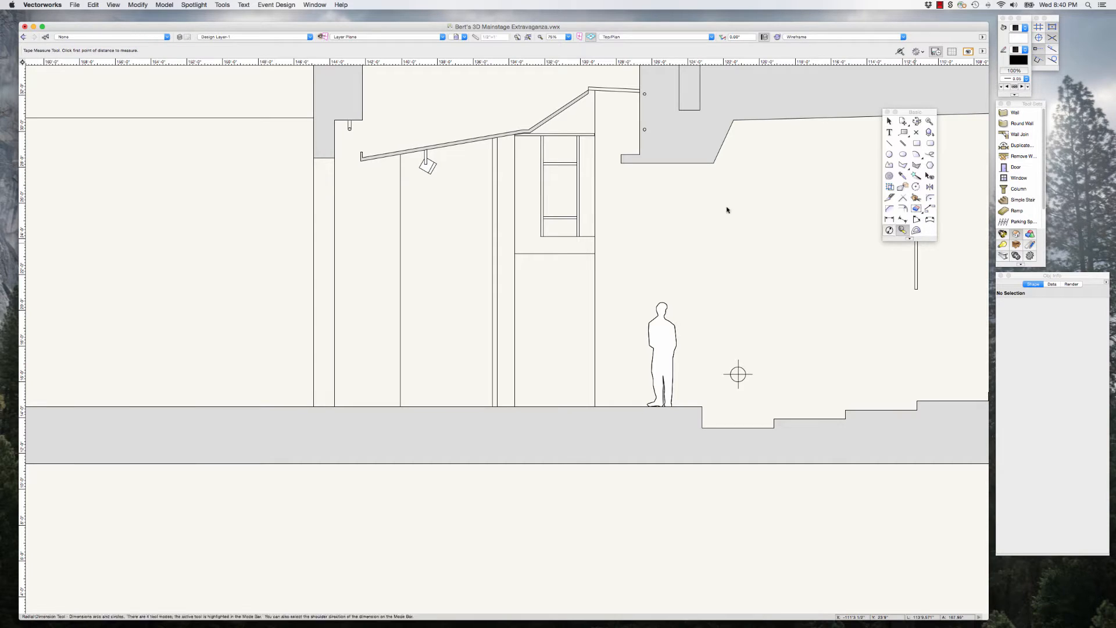
left_click(312, 158)
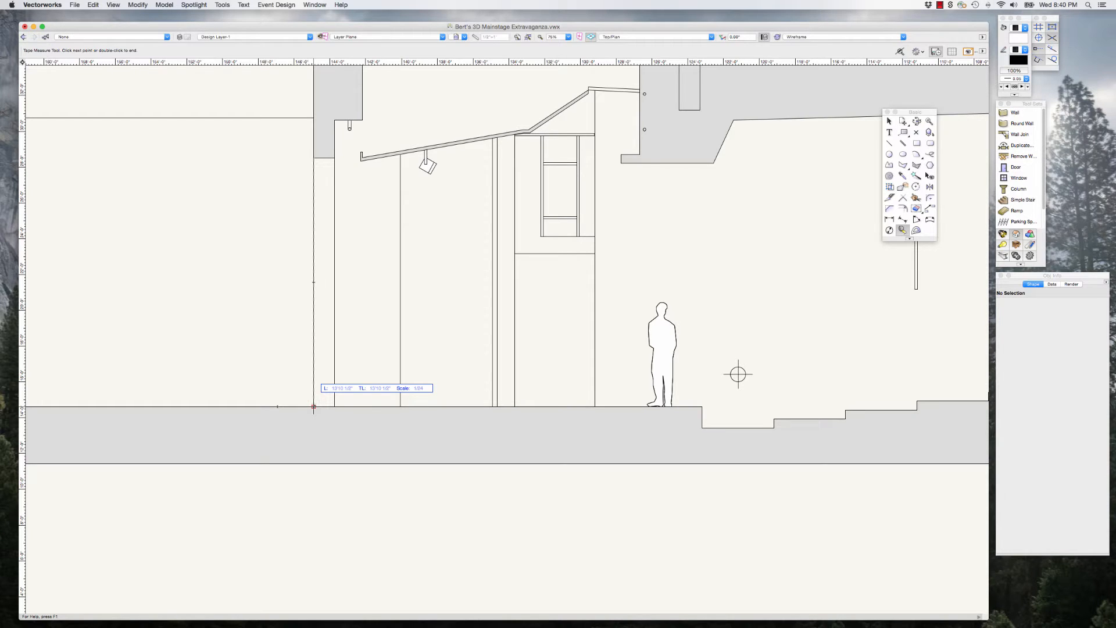
left_click(278, 340)
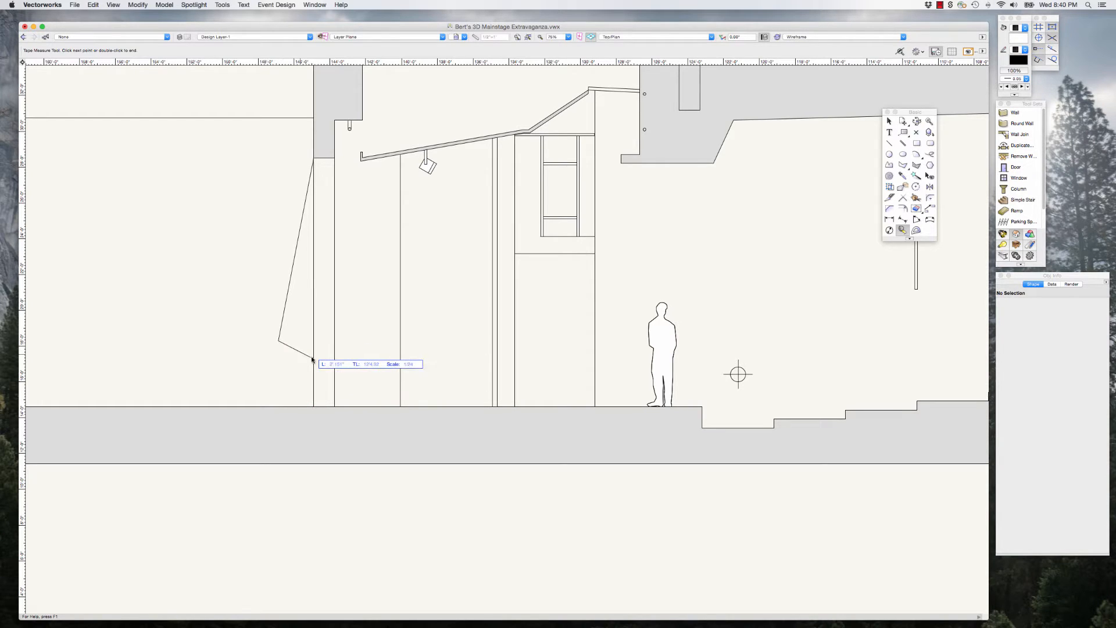
double_click(300, 353)
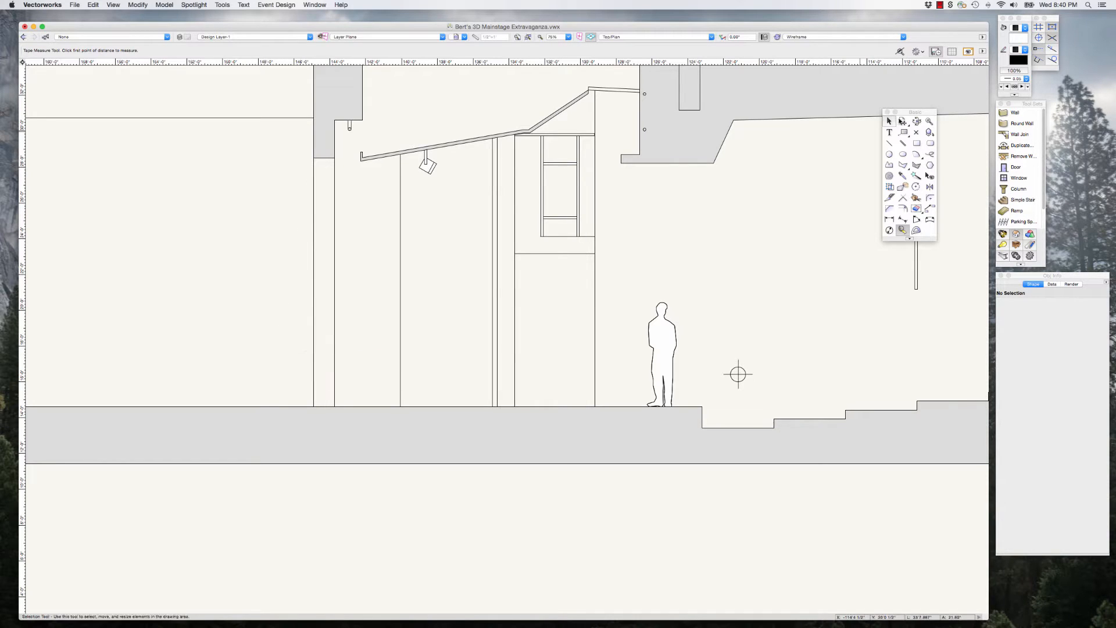
left_click(889, 121)
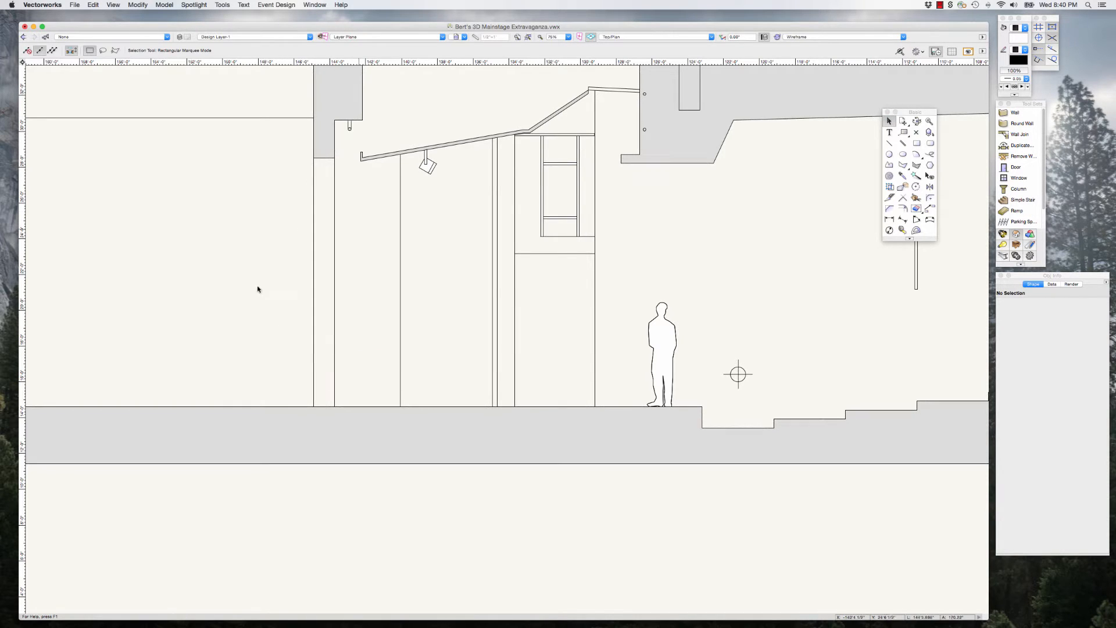
Step: Extrude the rectangle over the proscenium wall in the plan to a height of 13'11"
scroll(257, 291, "down", 10)
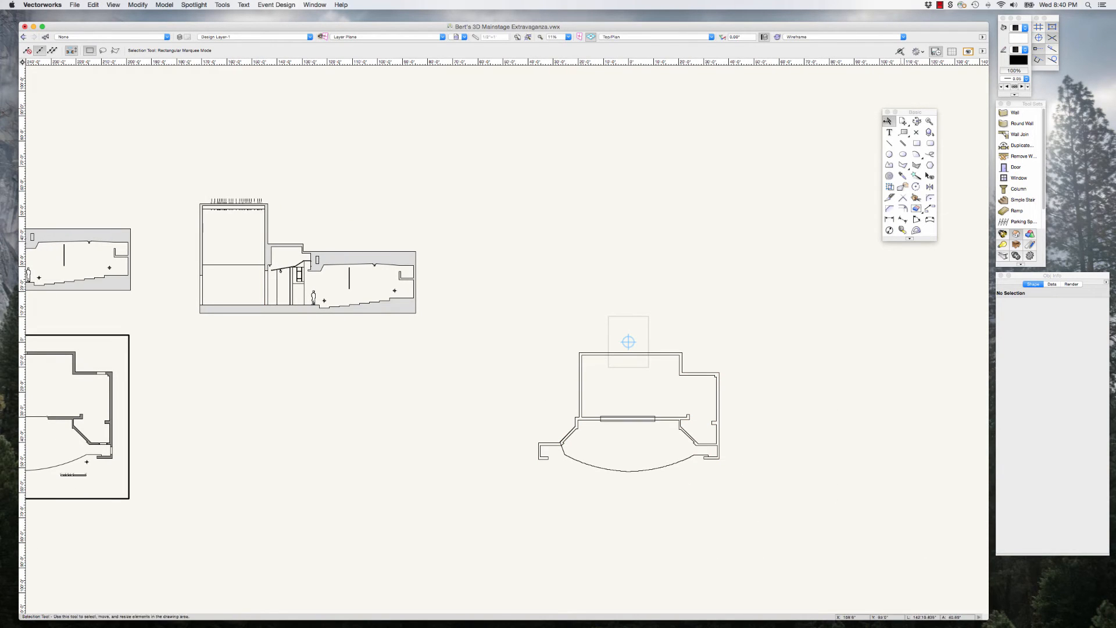
scroll(650, 419, "up", 10)
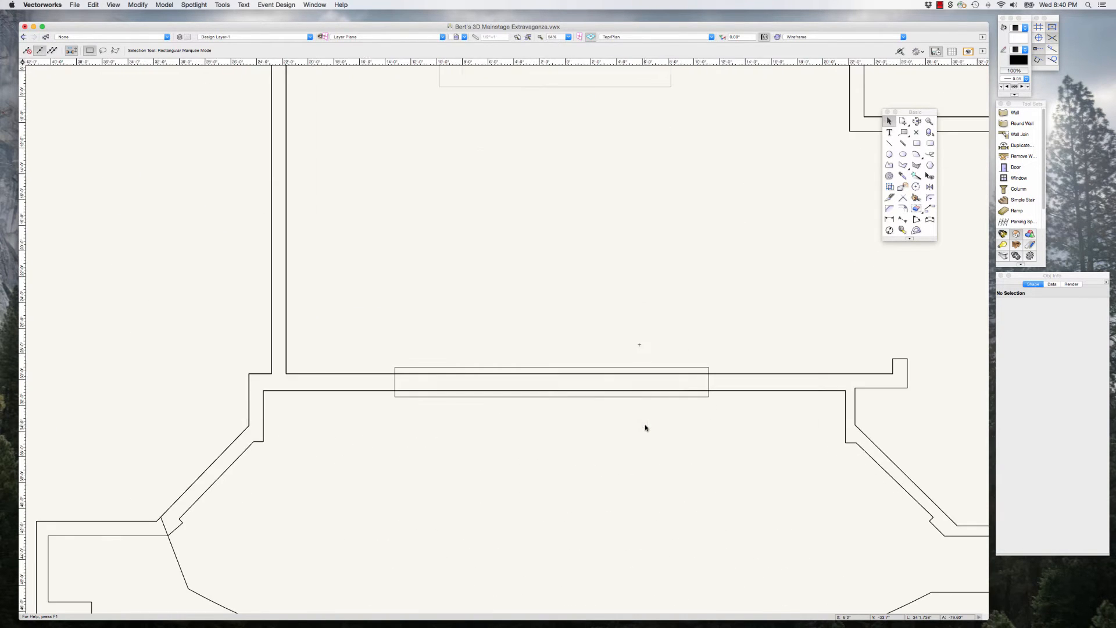
left_click(647, 398)
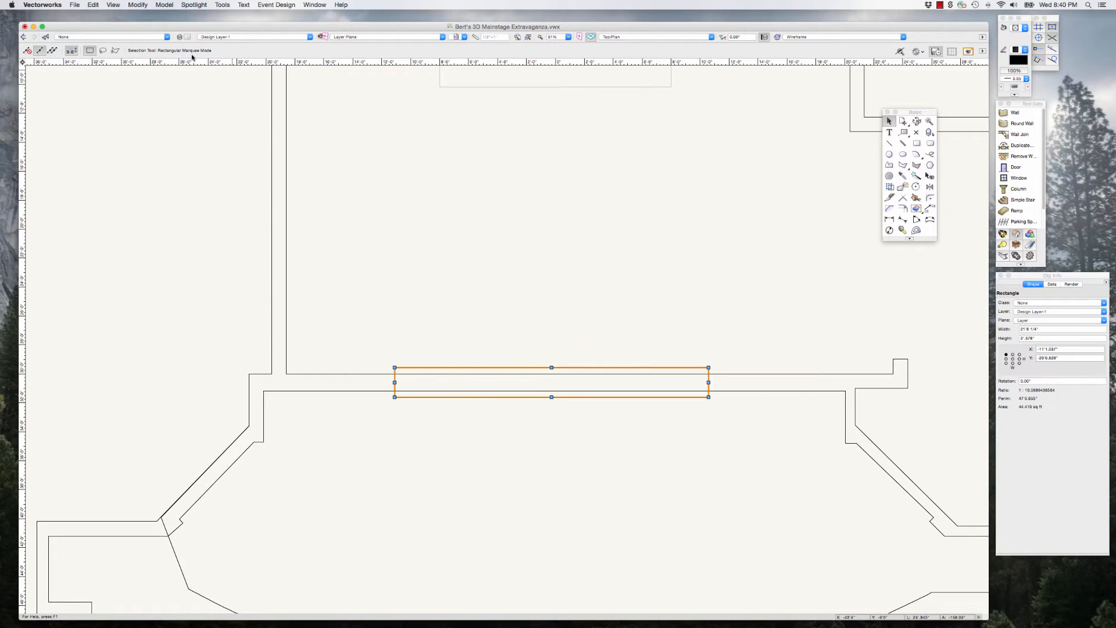
left_click(140, 5)
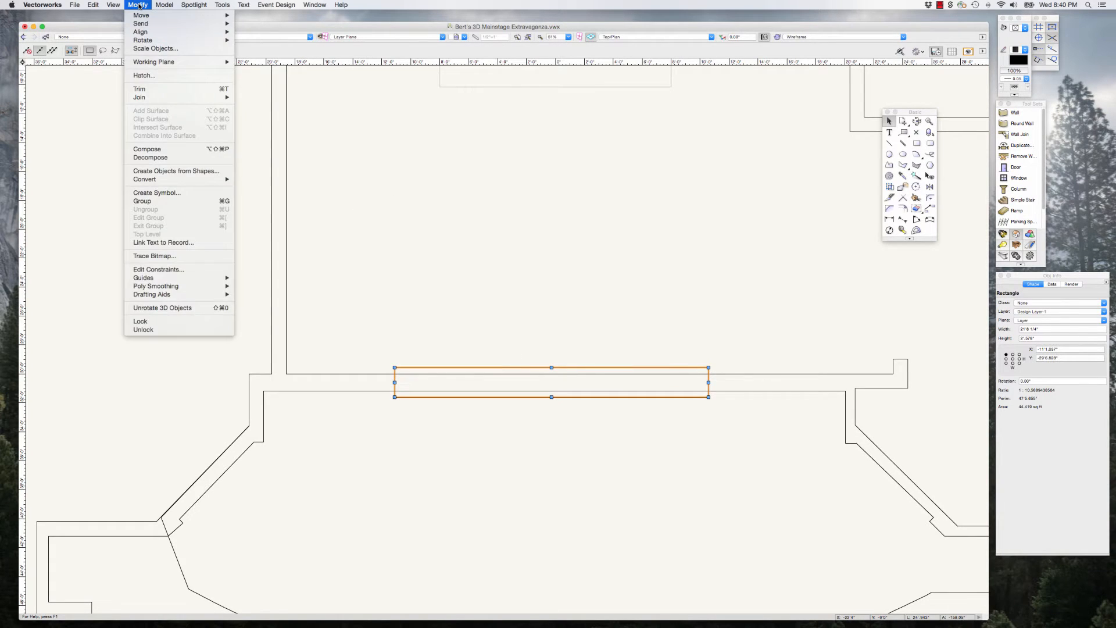
mouse_move(164, 5)
left_click(171, 52)
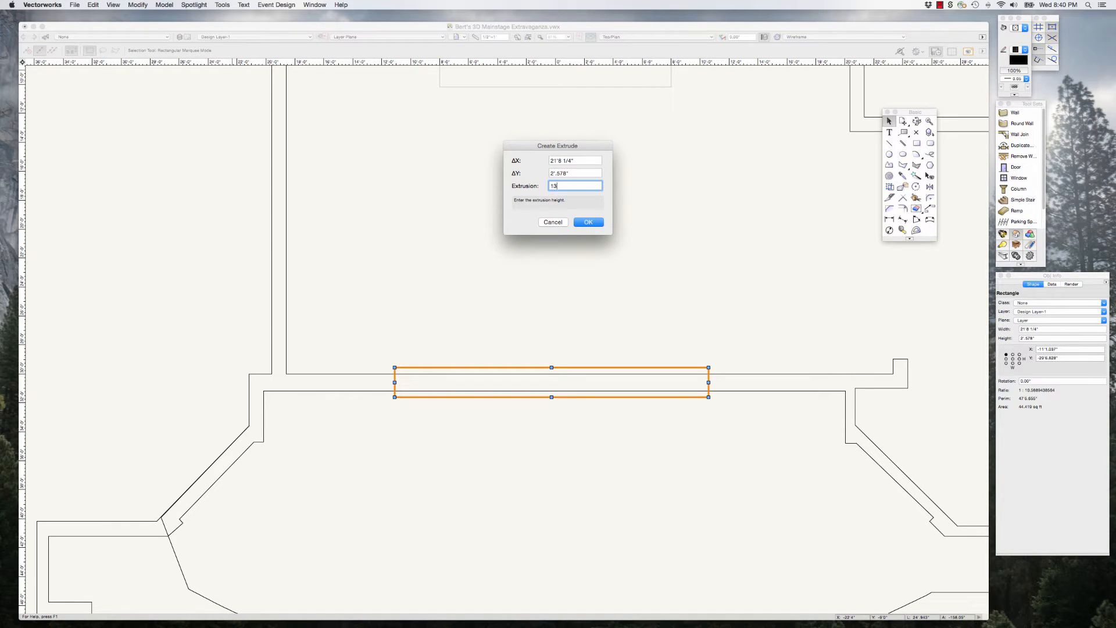
left_click(590, 223)
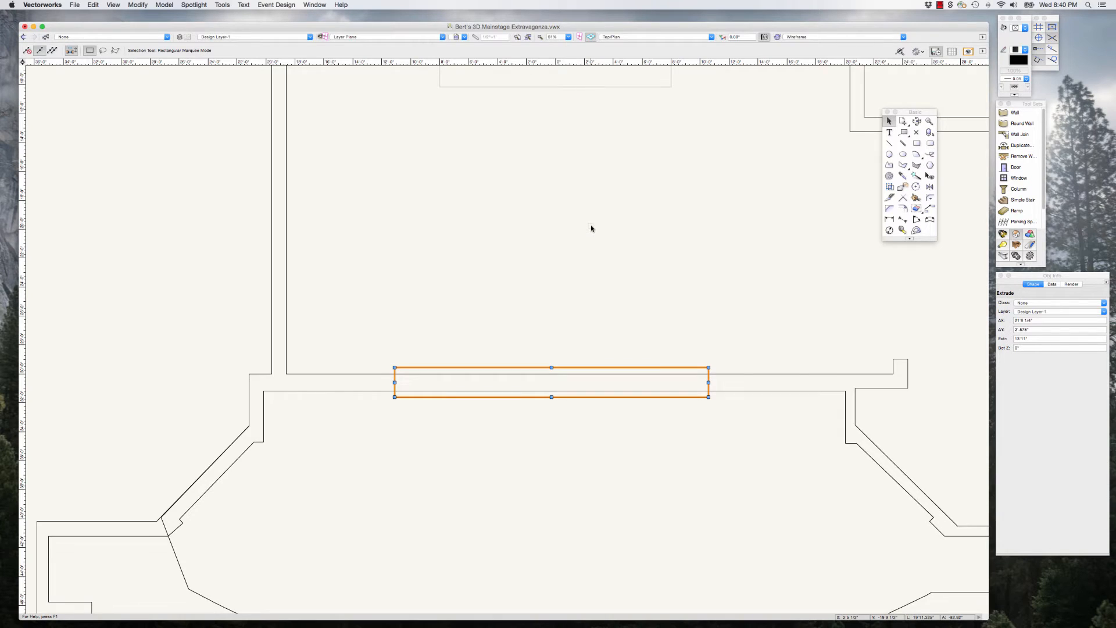
Step: Check the extruded proscenium block in the Front view and switch the model to the Right Isometric view
key("KP_2")
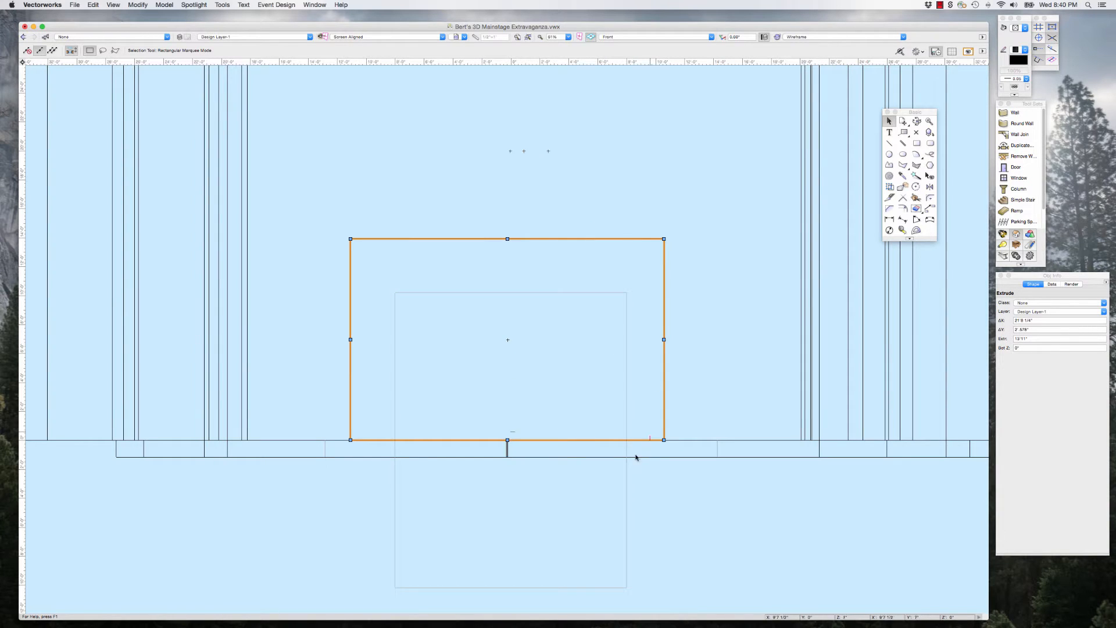
left_click(668, 483)
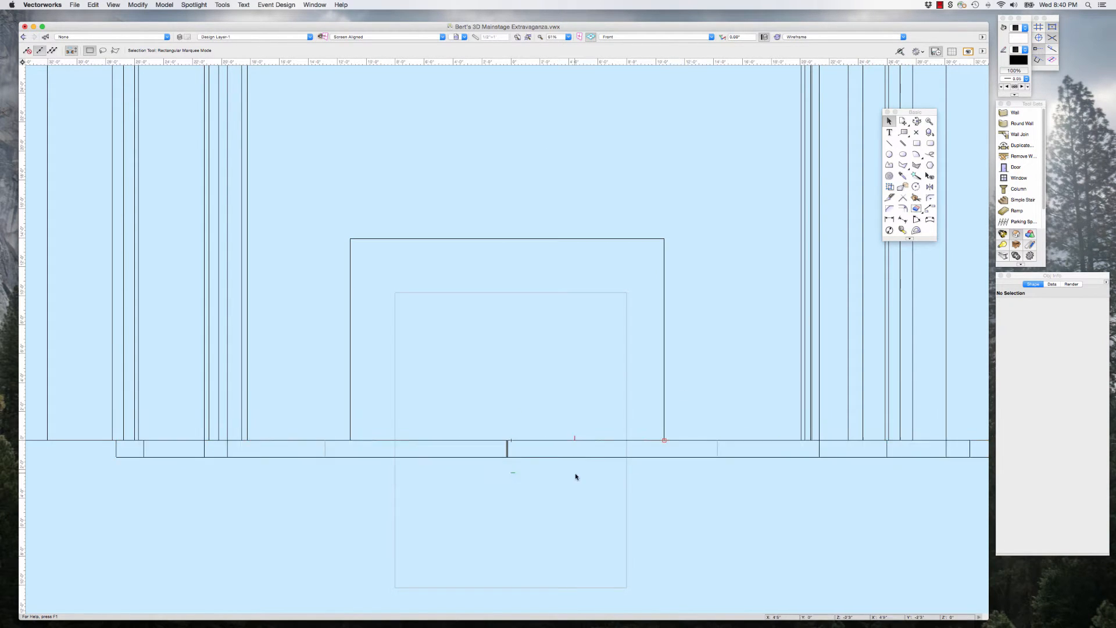
scroll(574, 473, "down", 2)
key("3")
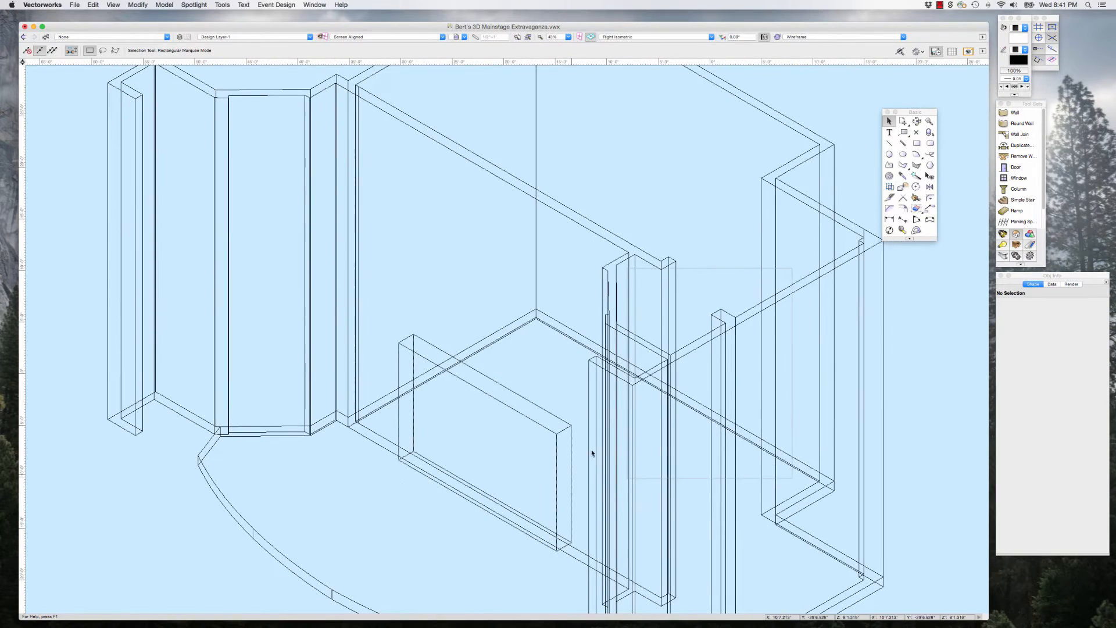
scroll(459, 284, "down", 2)
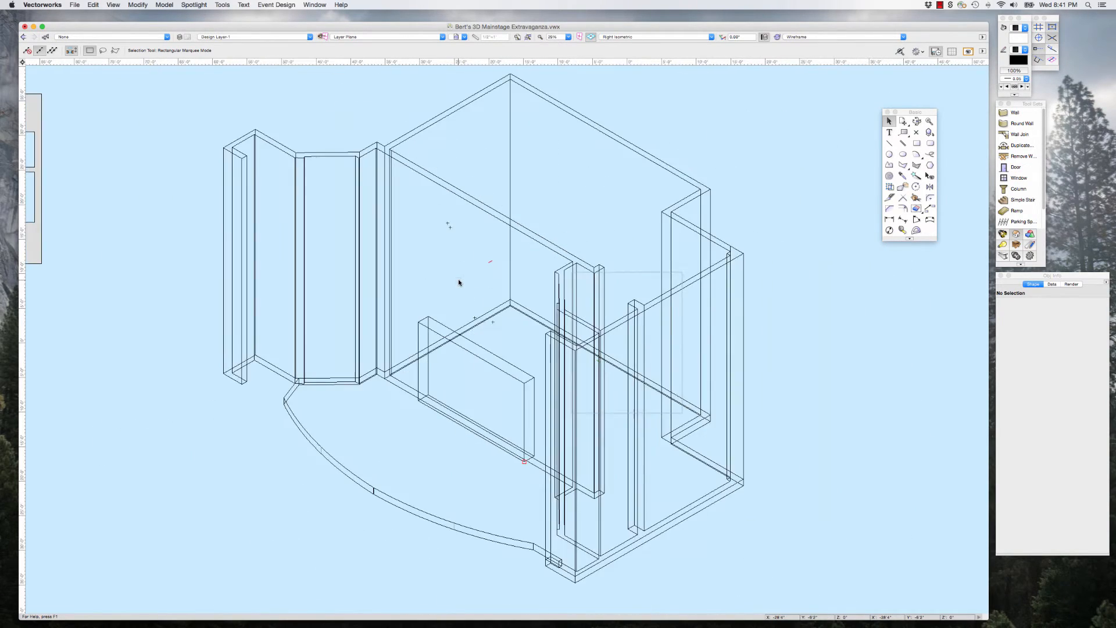
scroll(458, 282, "up", 1)
scroll(459, 281, "down", 2)
Step: Subtract the proscenium block from the extruded walls without retaining the subtracting object, leaving nothing selected
left_click(455, 327)
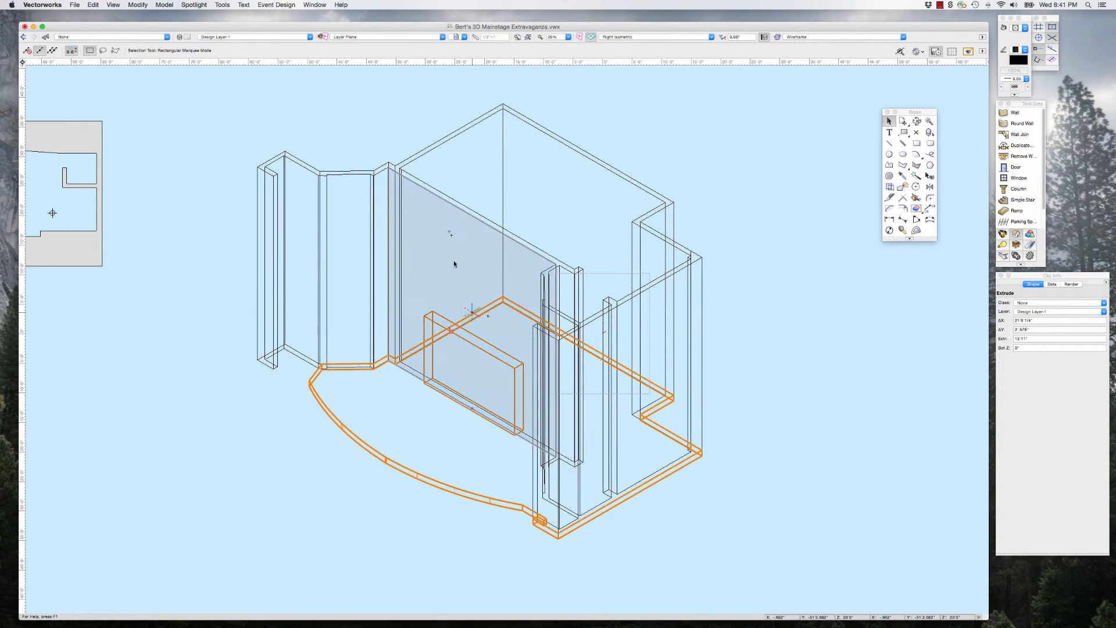
left_click(458, 206, "shift")
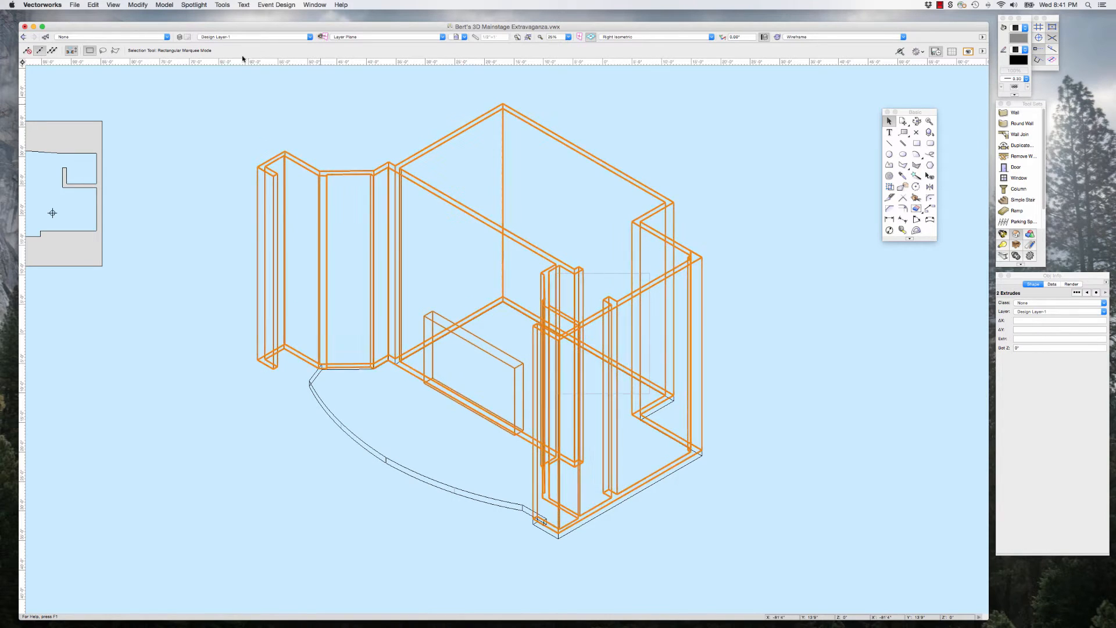
left_click(165, 4)
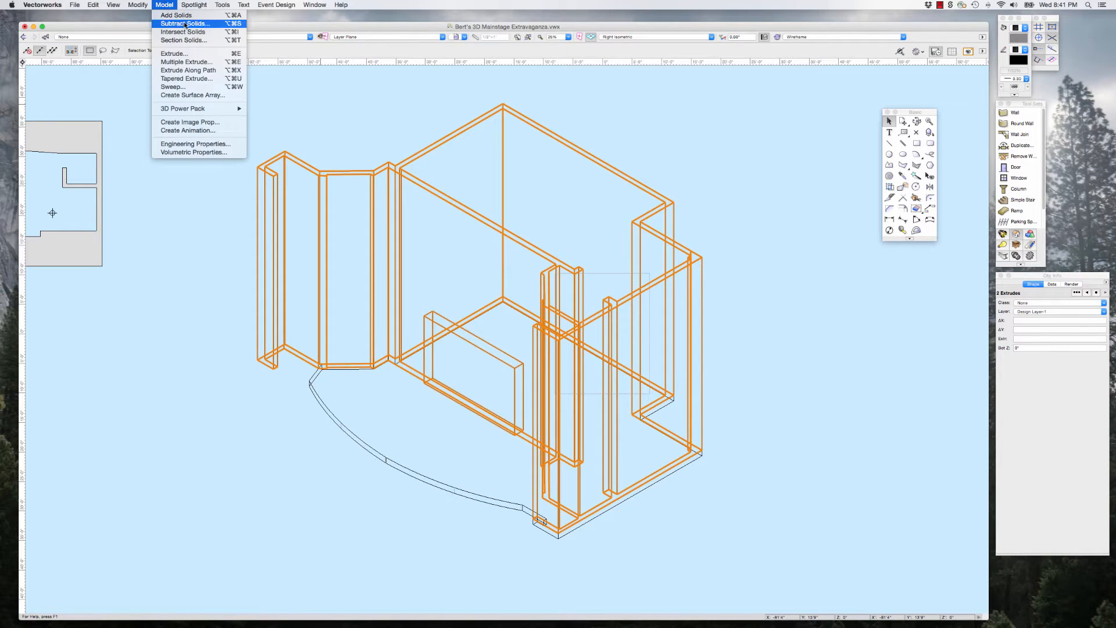
left_click(184, 24)
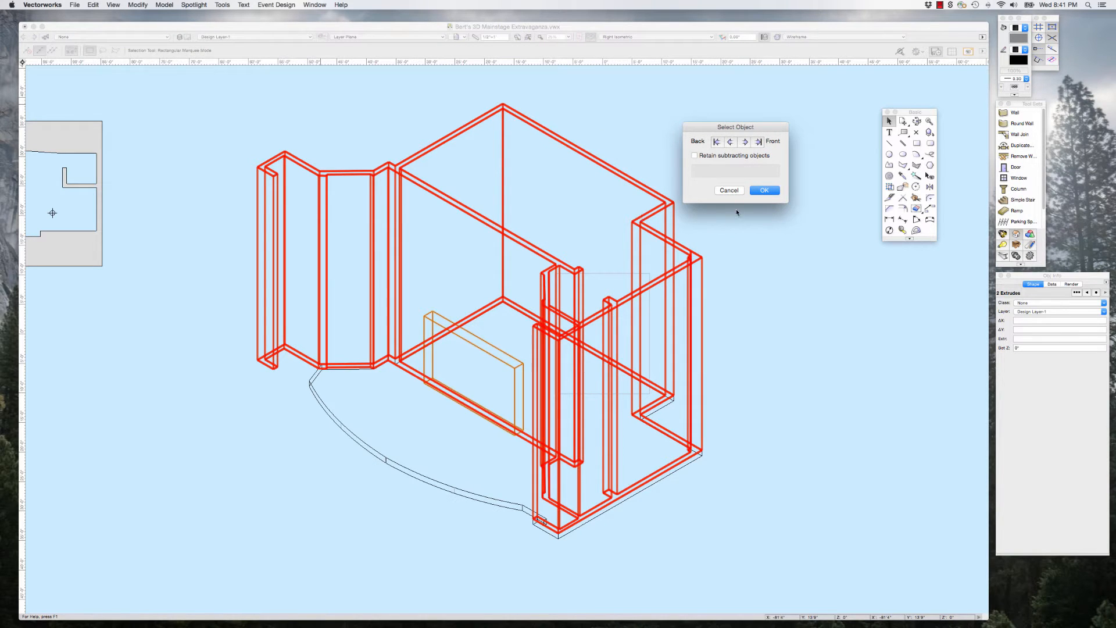
left_click(770, 191)
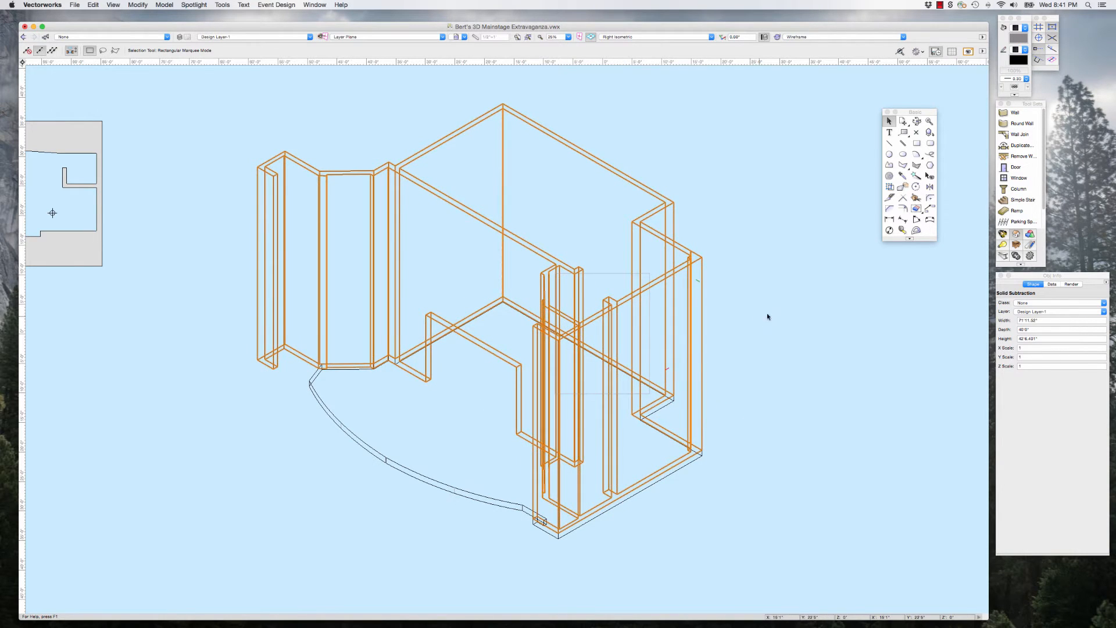
left_click(685, 172)
Step: Examine the cut proscenium opening in the model and the door openings in the ground plan's back wall
scroll(489, 349, "up", 2)
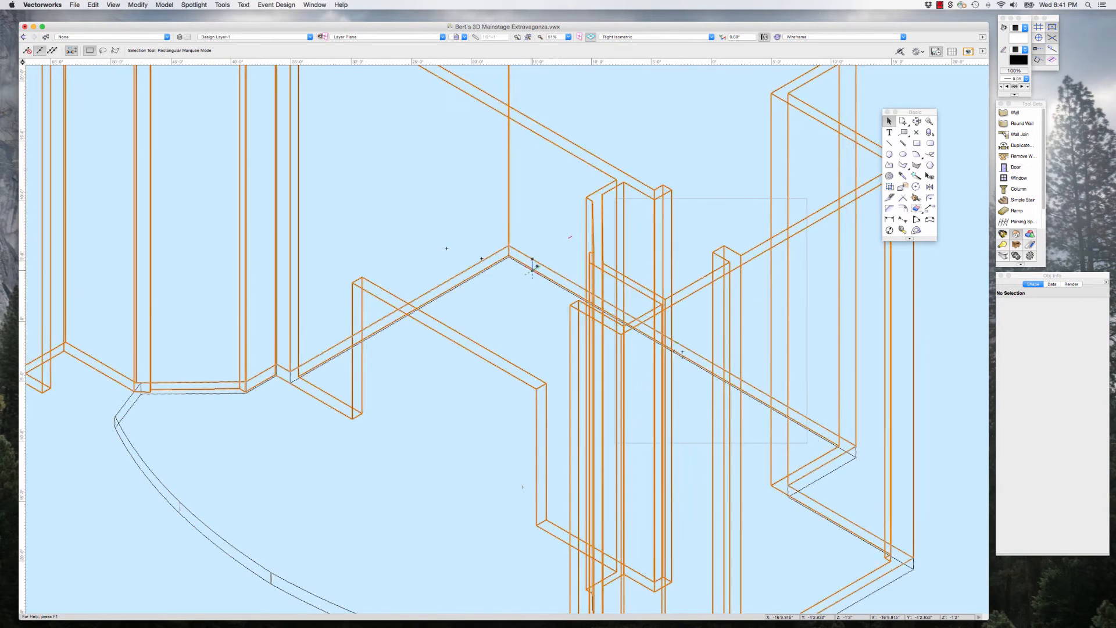
scroll(526, 265, "down", 5)
scroll(515, 269, "down", 5)
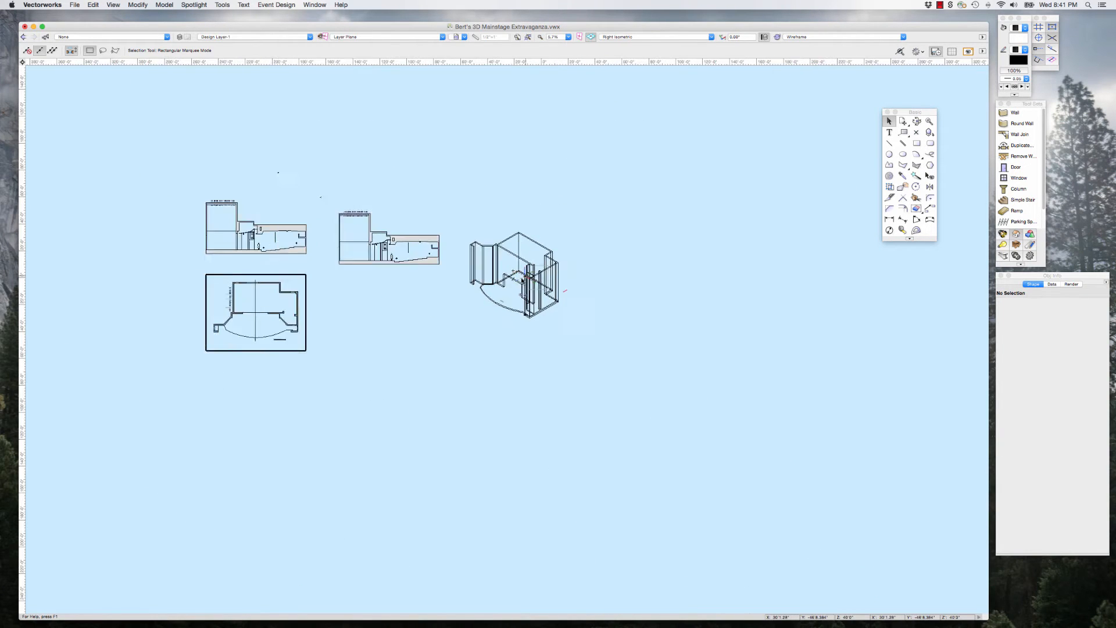
scroll(290, 291, "up", 4)
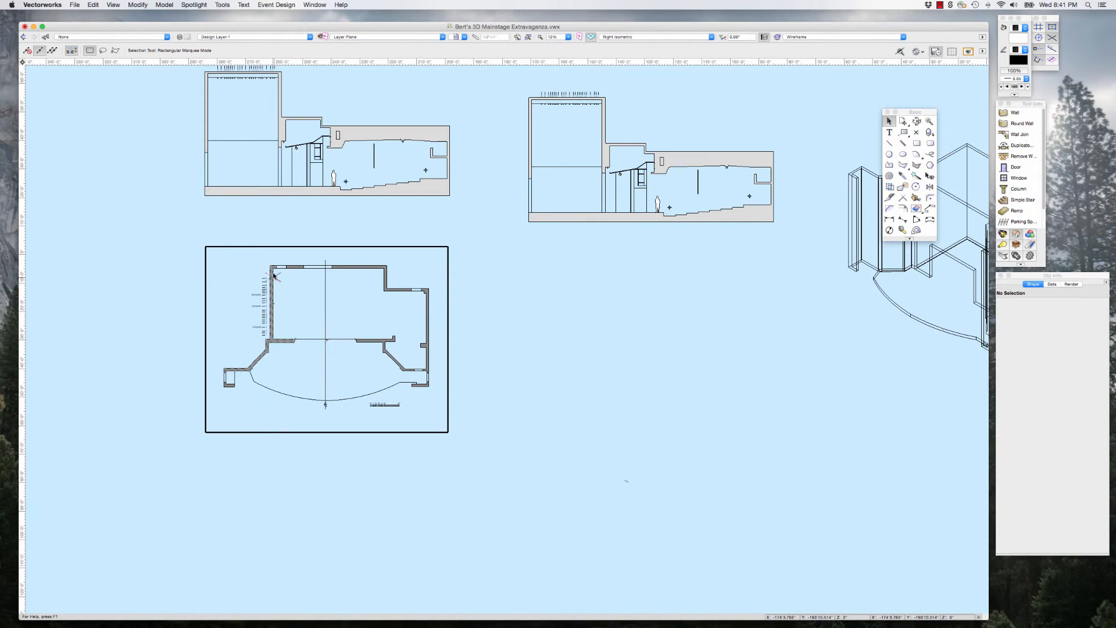
scroll(281, 268, "up", 1)
scroll(281, 268, "up", 6)
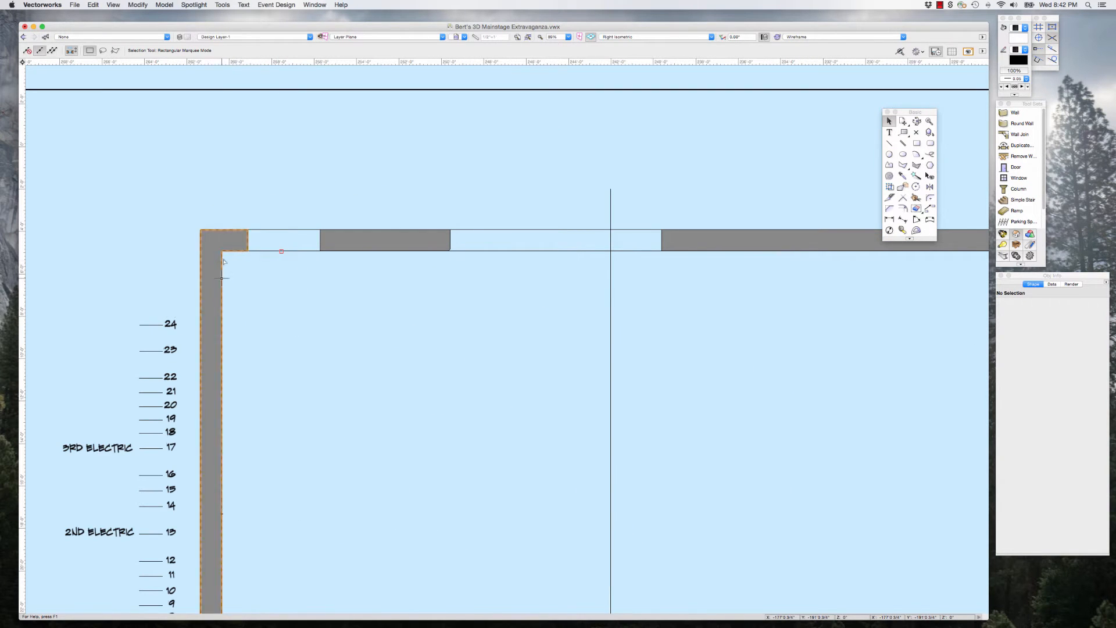
scroll(440, 289, "down", 2)
scroll(441, 288, "down", 1)
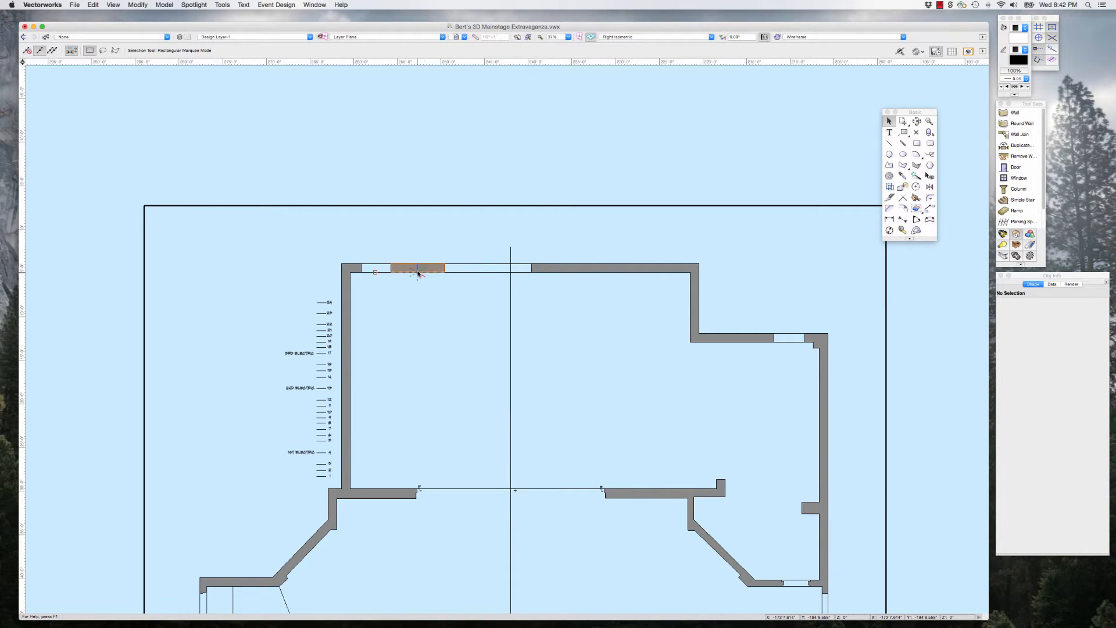
scroll(439, 272, "down", 3)
scroll(483, 274, "down", 2)
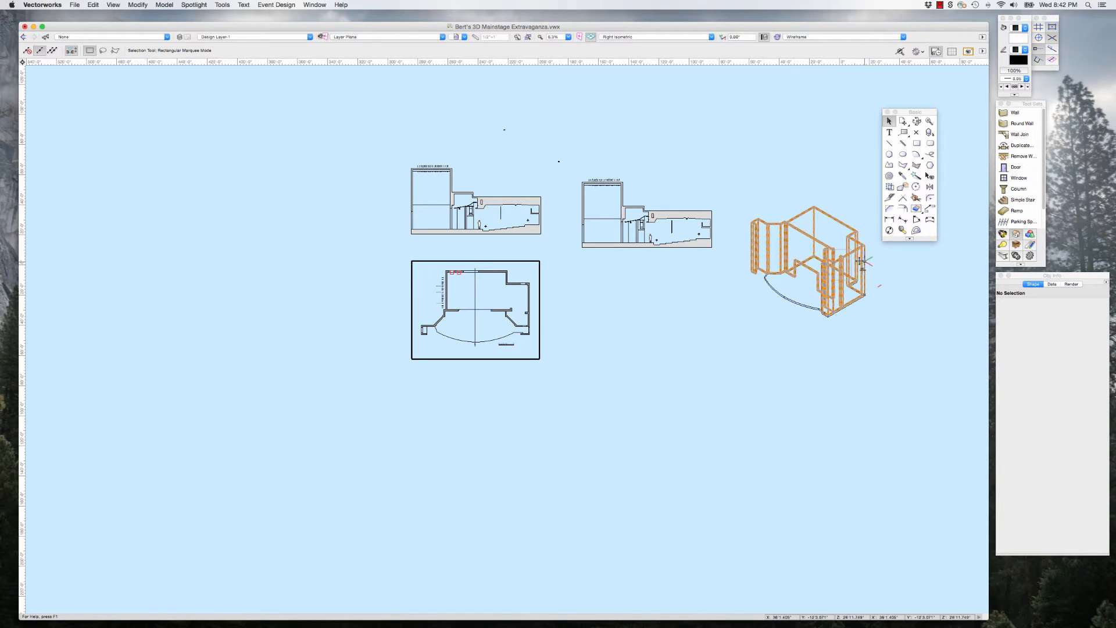
scroll(876, 253, "up", 4)
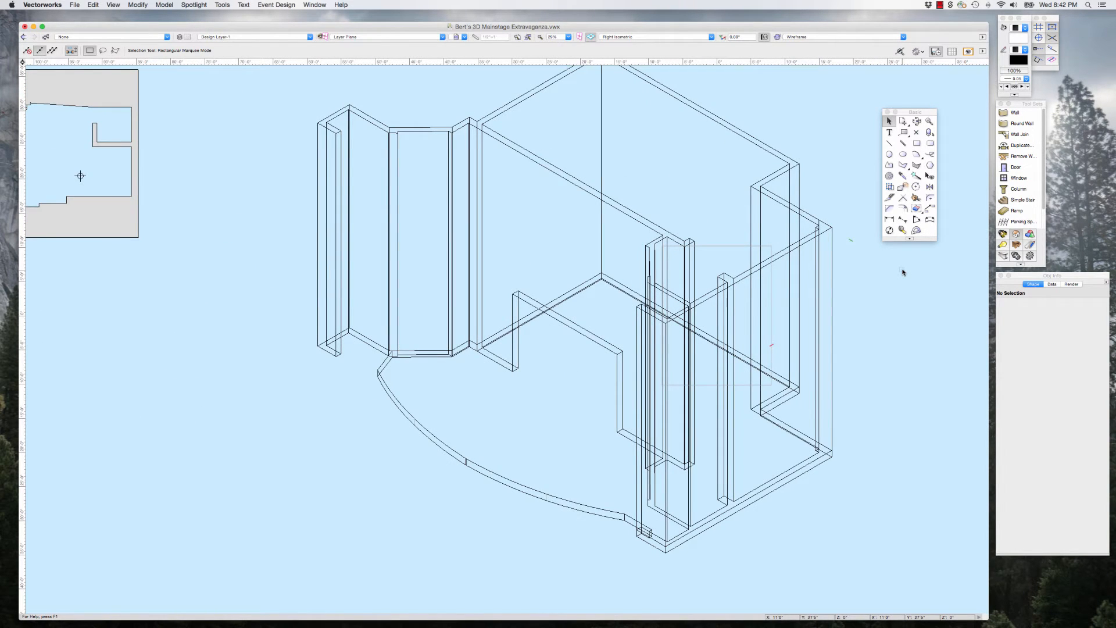
scroll(570, 323, "down", 3)
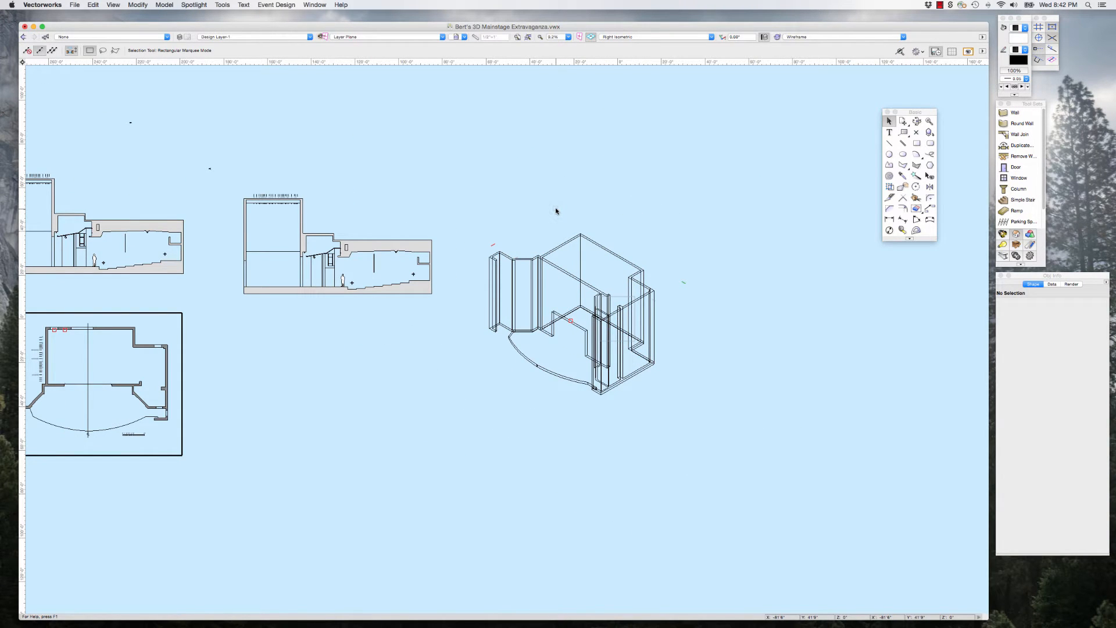
scroll(544, 337, "up", 3)
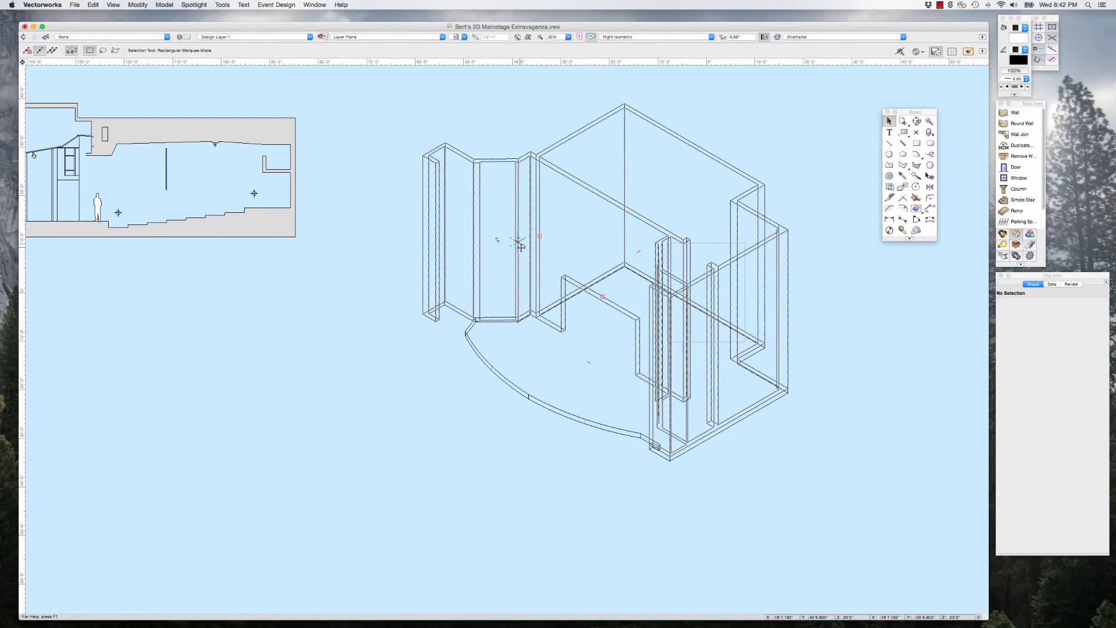
scroll(547, 271, "down", 3)
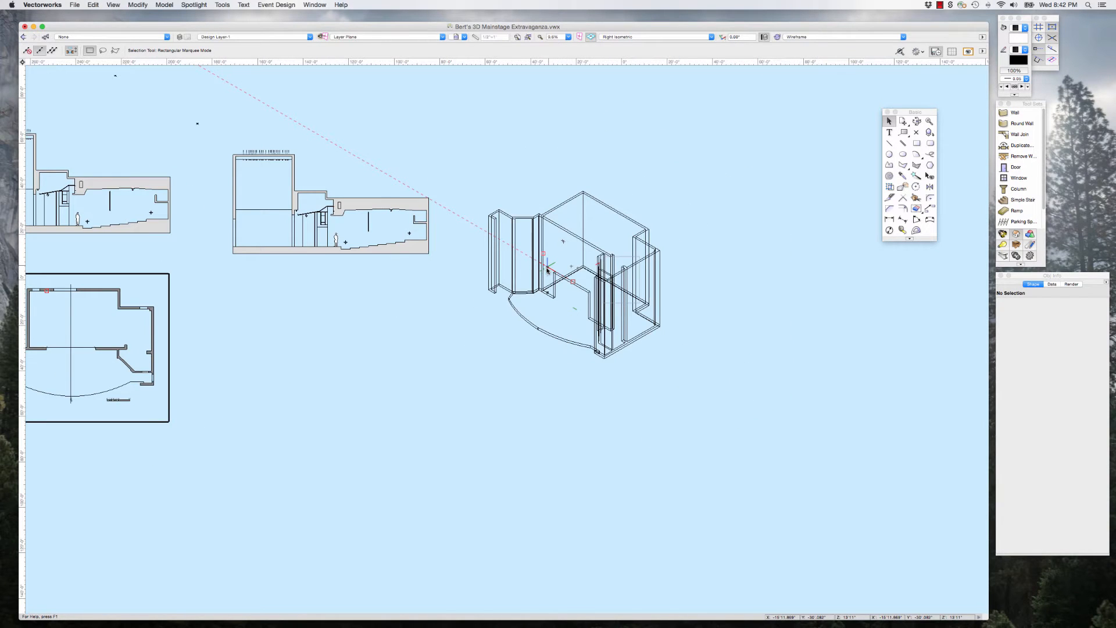
scroll(547, 270, "up", 3)
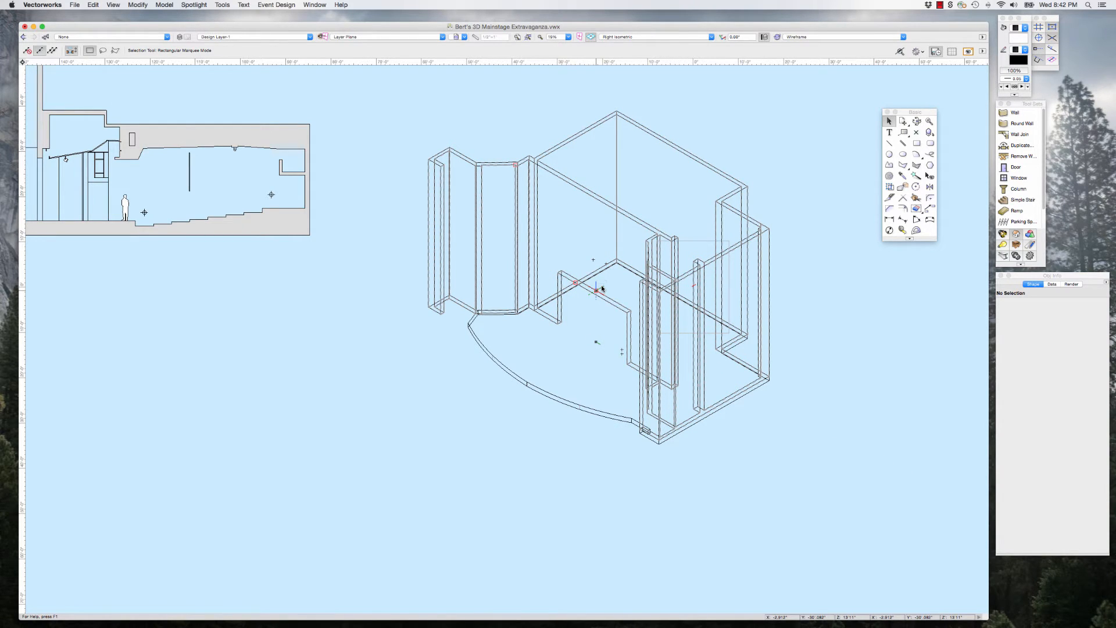
Step: Examine the section drawing's sloped ceiling panel over the apron and the building outline around the adjoining ceiling beam
scroll(602, 288, "down", 5)
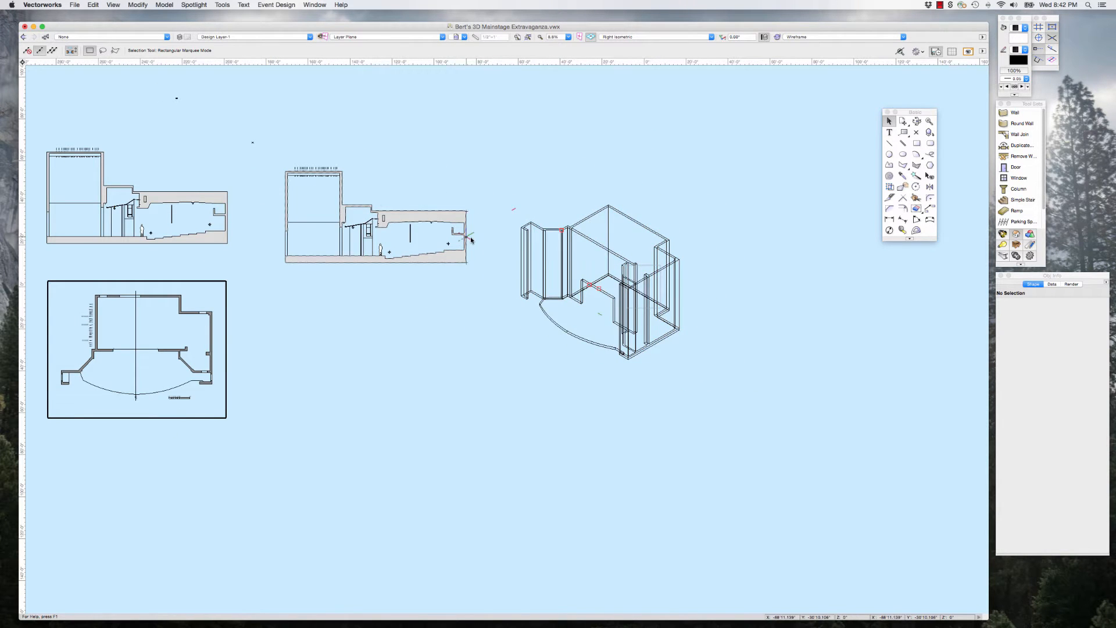
scroll(482, 227, "up", 4)
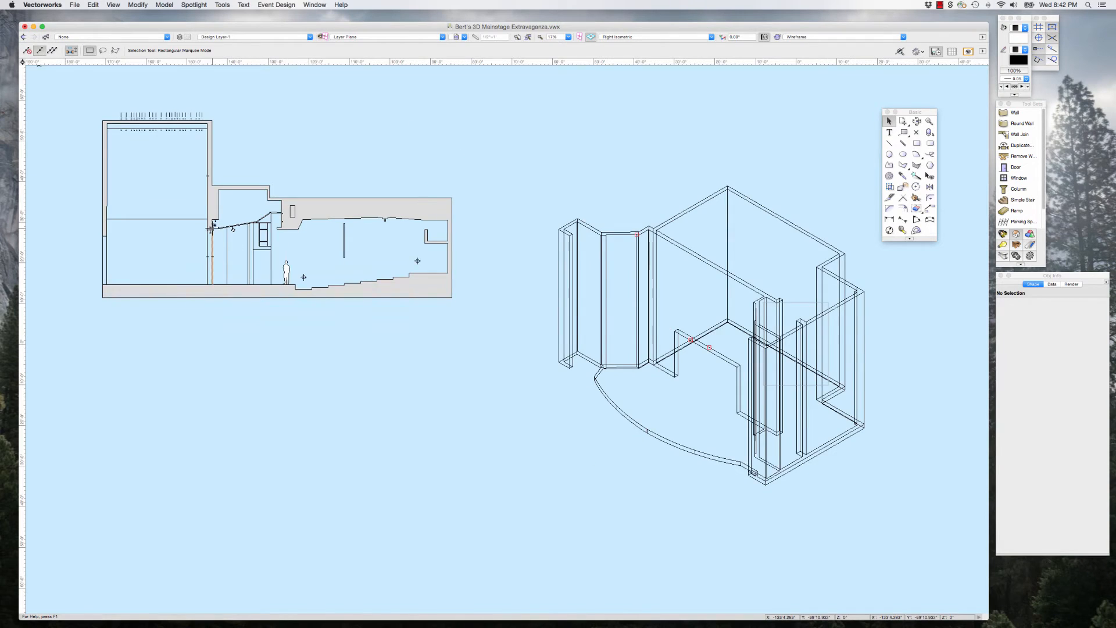
scroll(210, 228, "up", 7)
scroll(353, 294, "down", 3)
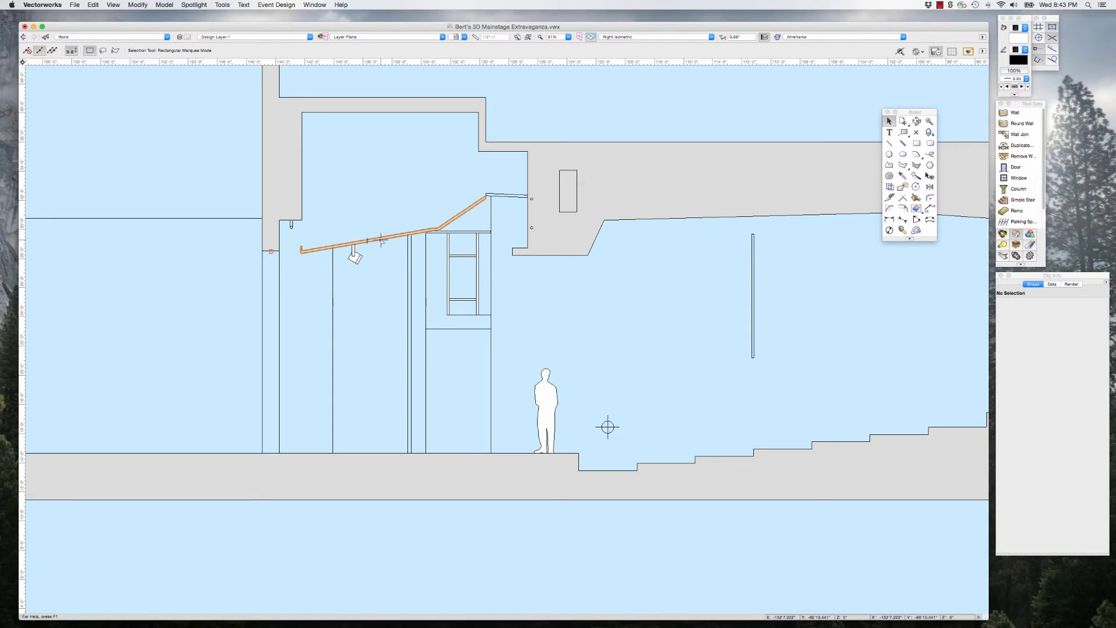
left_click(380, 240)
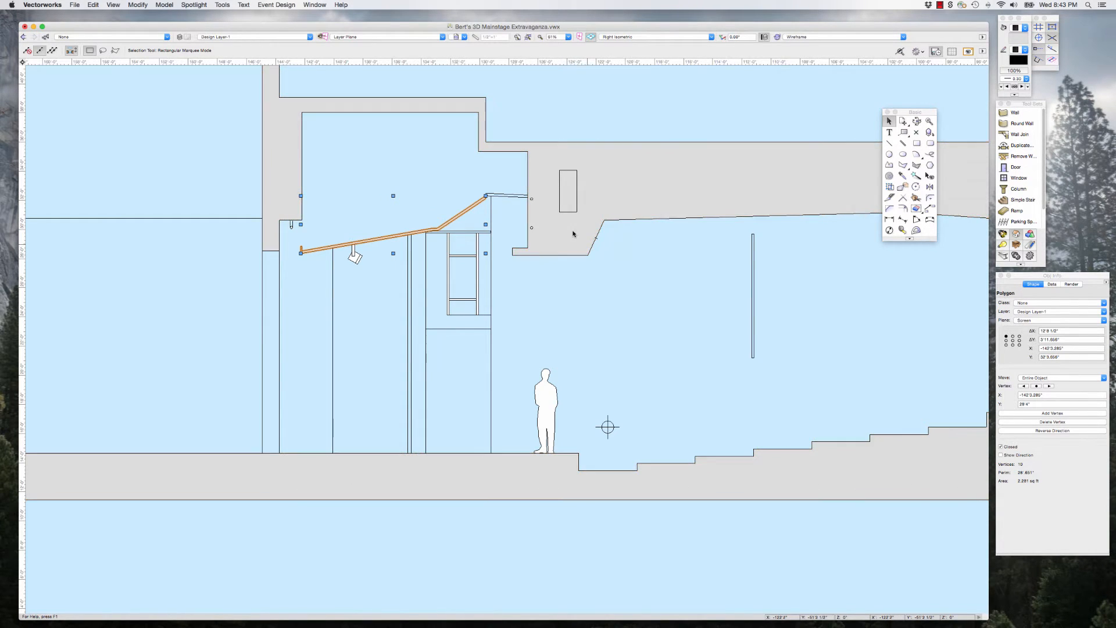
left_click(620, 265)
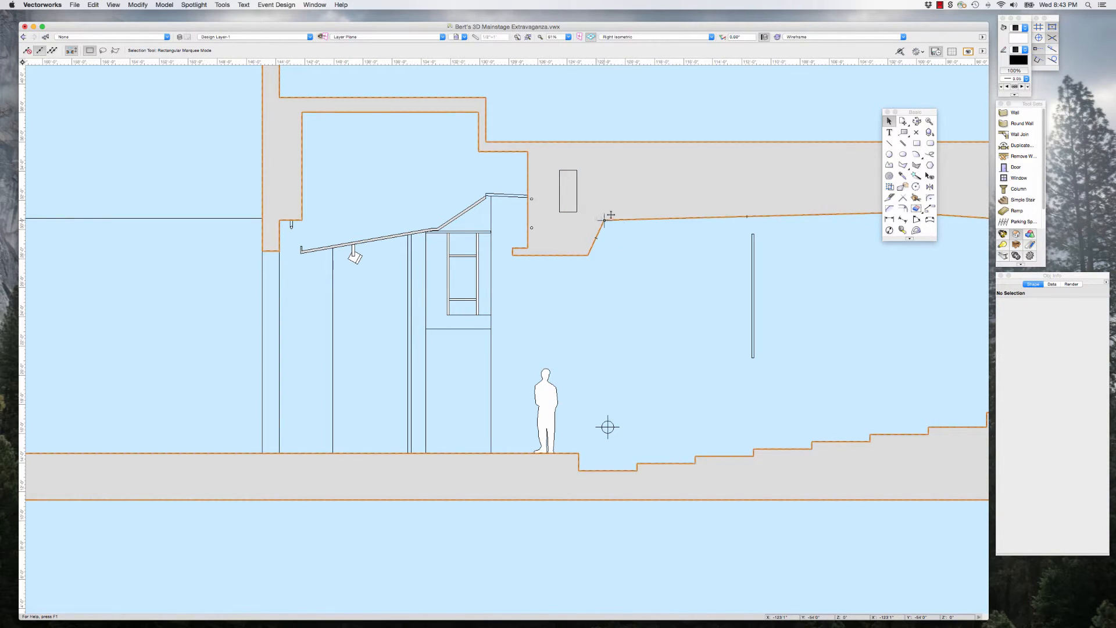
scroll(454, 274, "down", 5)
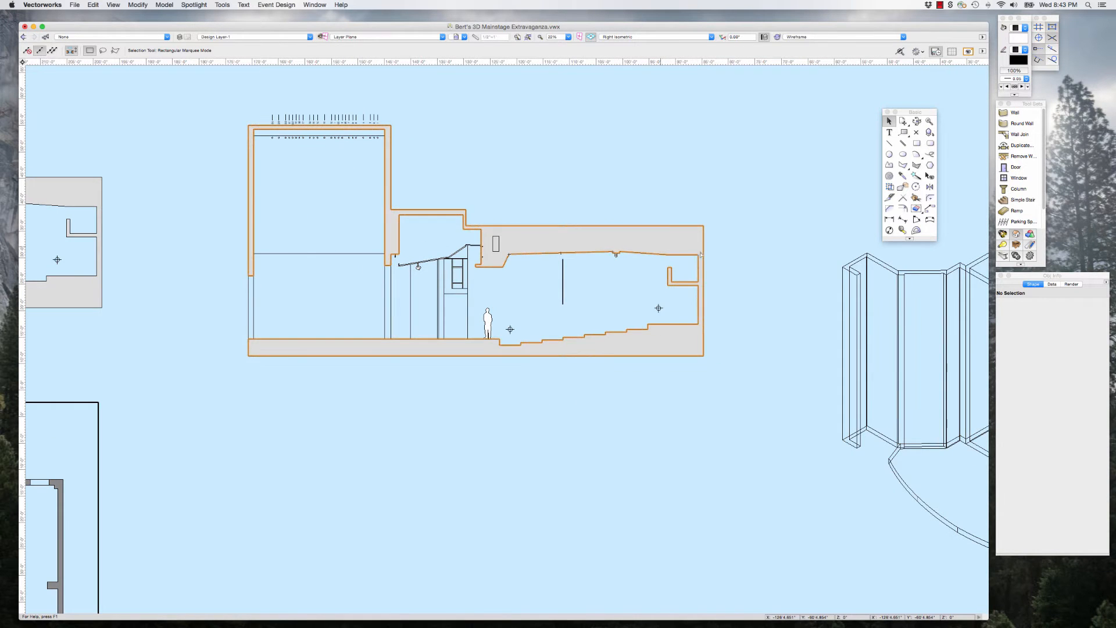
scroll(465, 254, "up", 4)
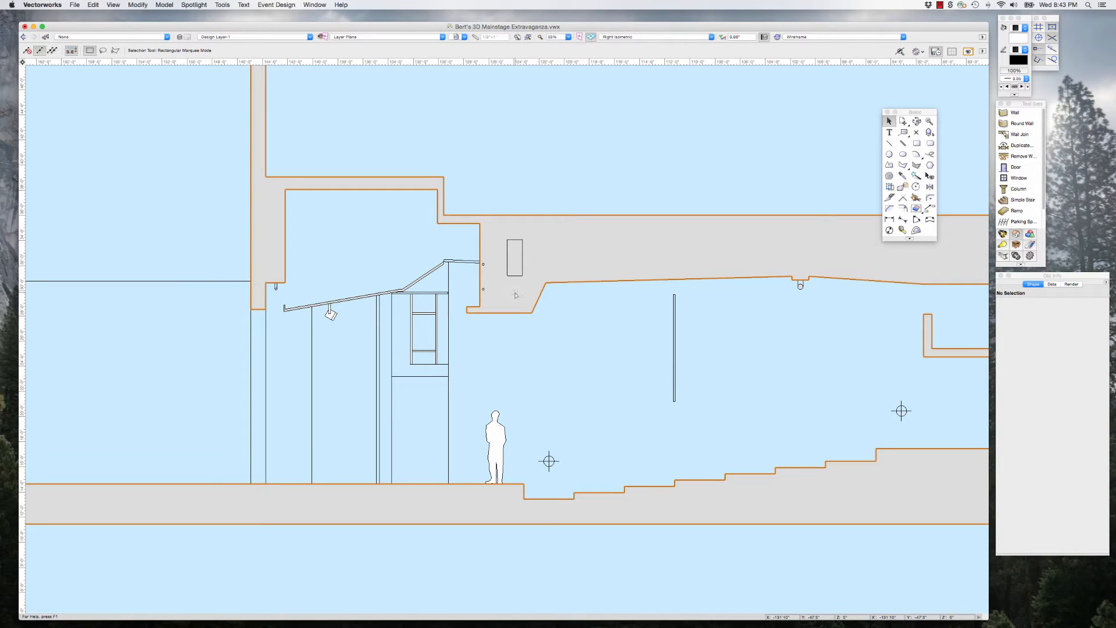
left_click(421, 277)
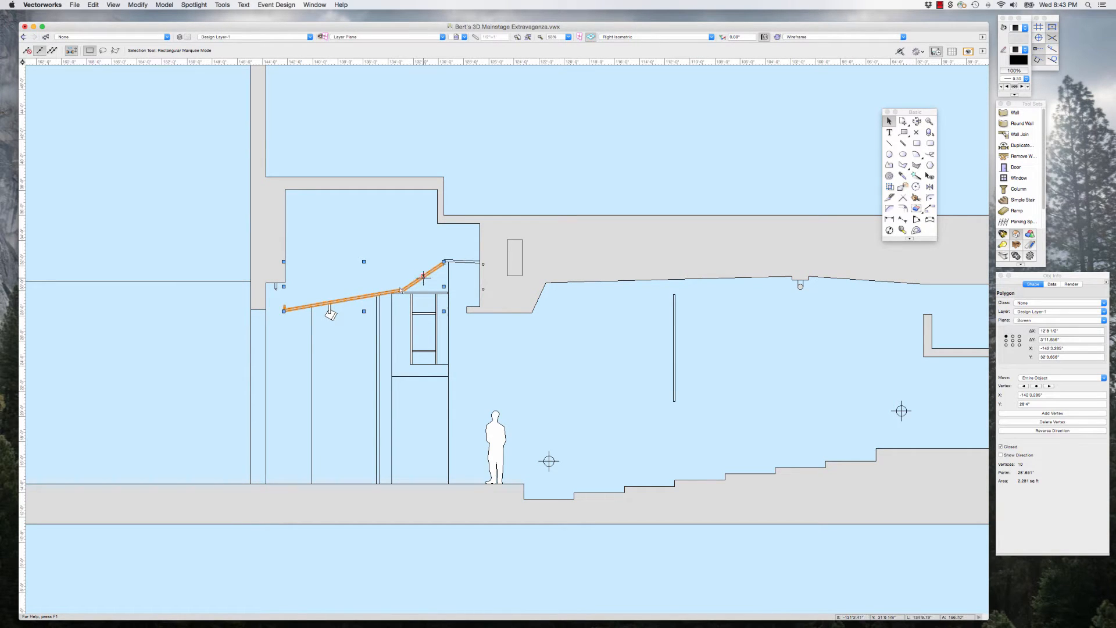
left_click(519, 305)
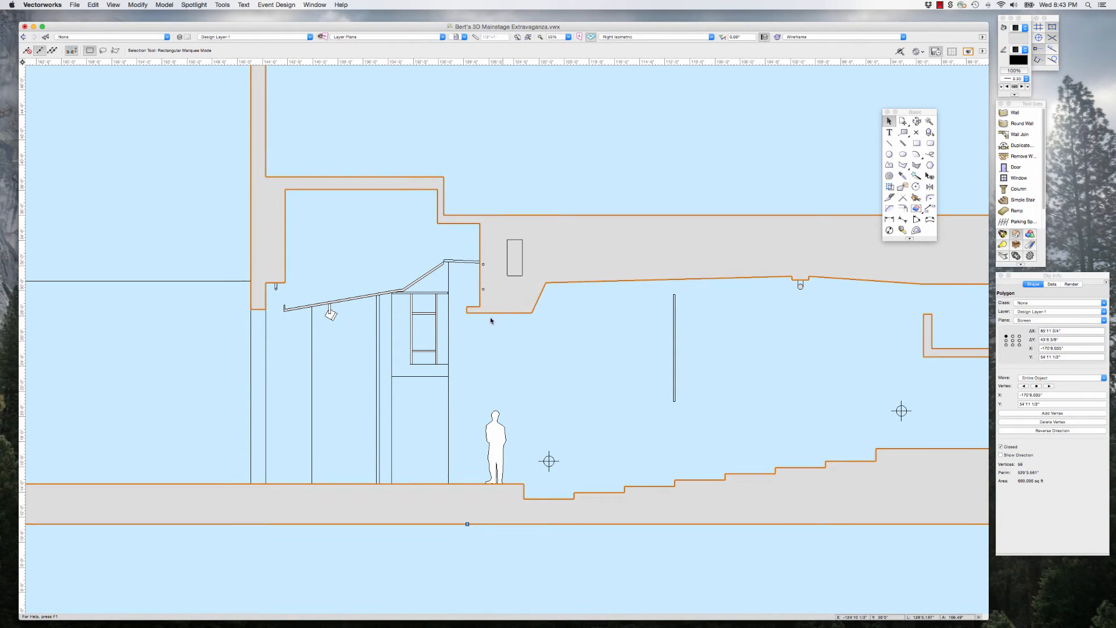
left_click(578, 319)
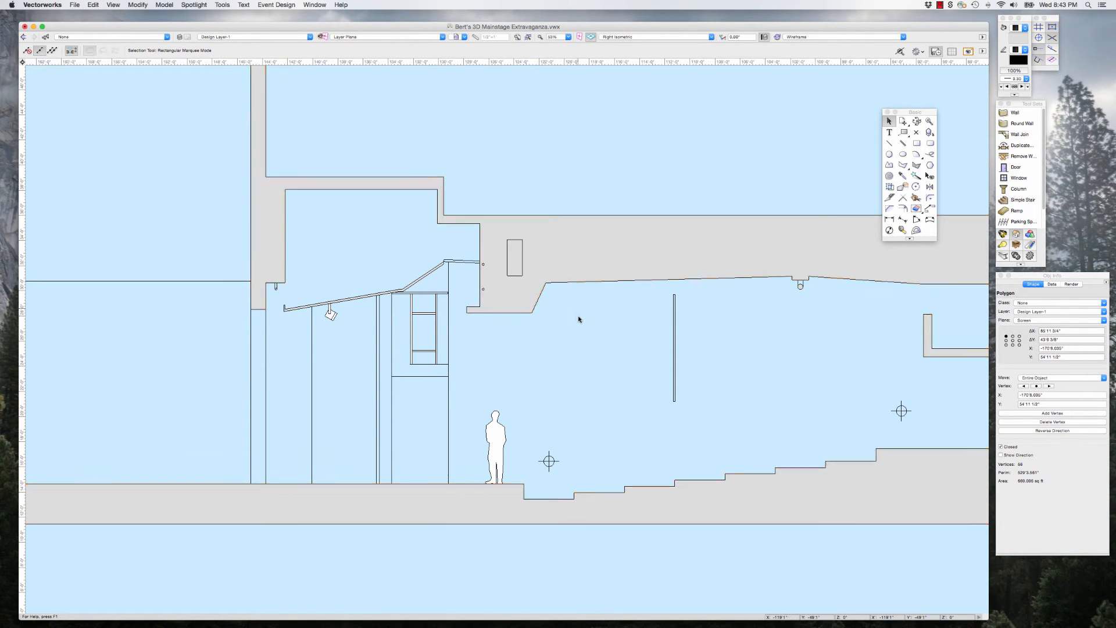
Step: Draw a vertical layer-plane line in the section through the auditorium ceiling's front corner, reaching past the roof and below the beam
left_click(890, 144)
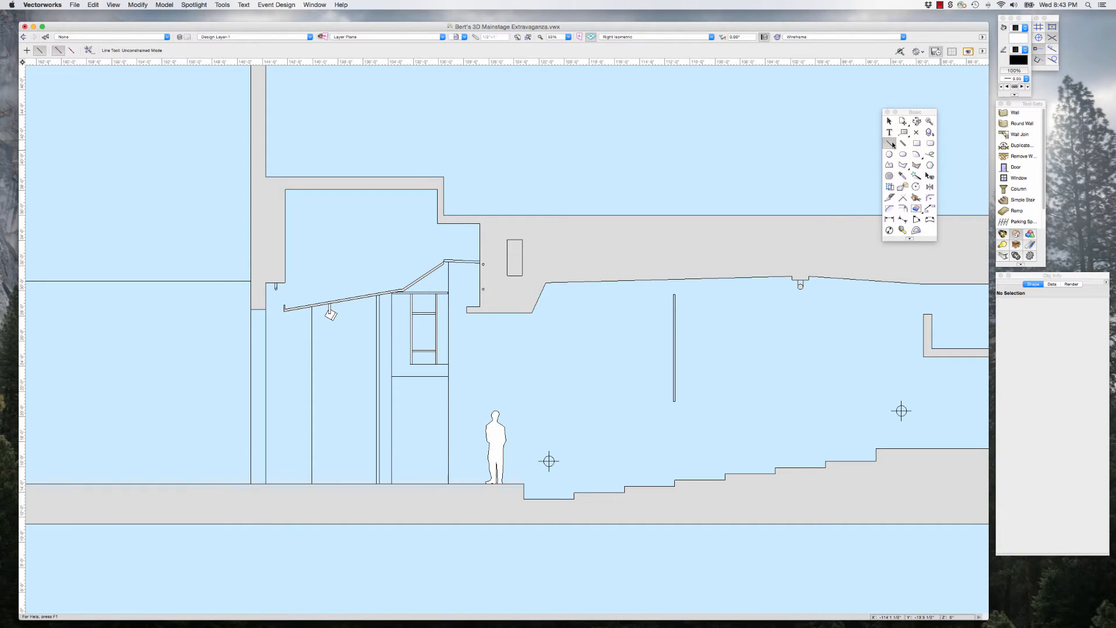
left_click(546, 282)
left_click(546, 188)
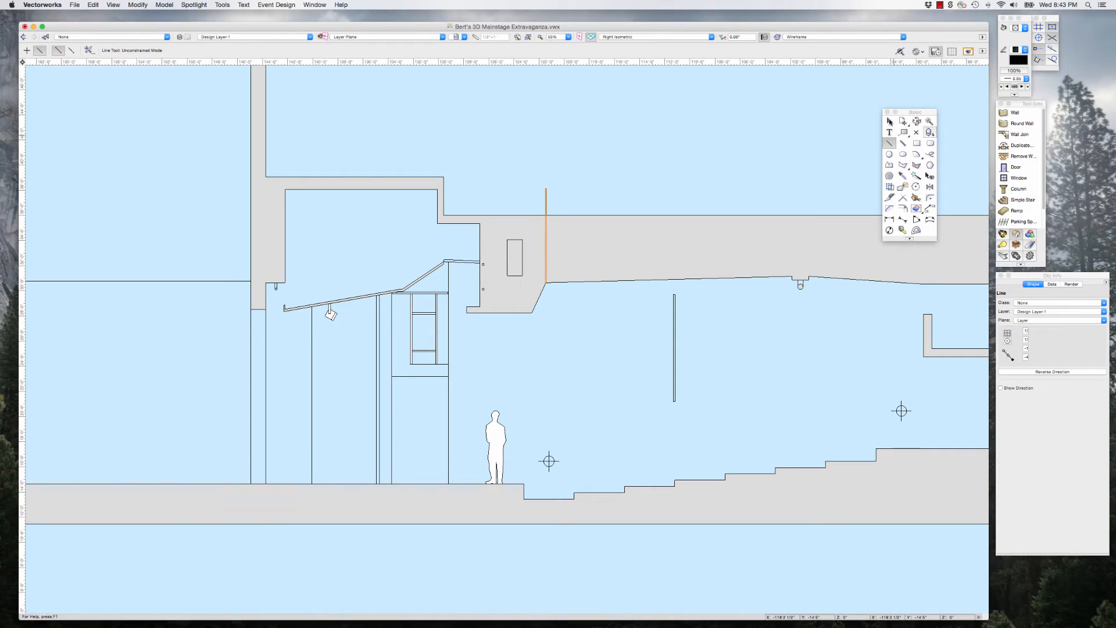
key("x")
left_click_drag(545, 282, 550, 349)
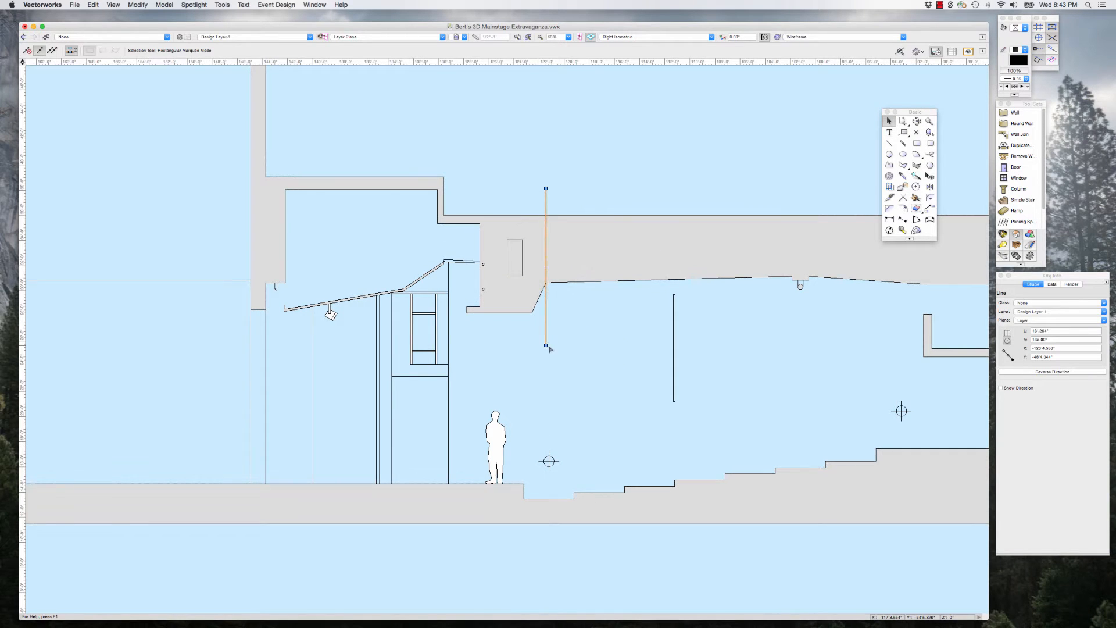
Step: Try to clip the section outline polygon along the vertical line with Clip Surface
left_click(620, 251, "shift")
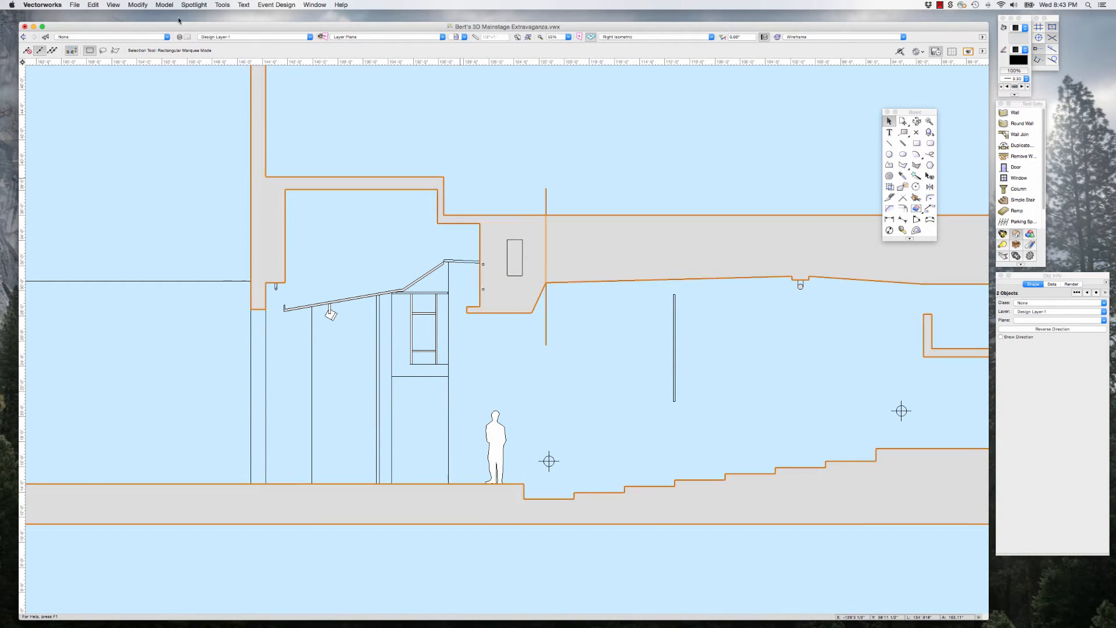
left_click(140, 6)
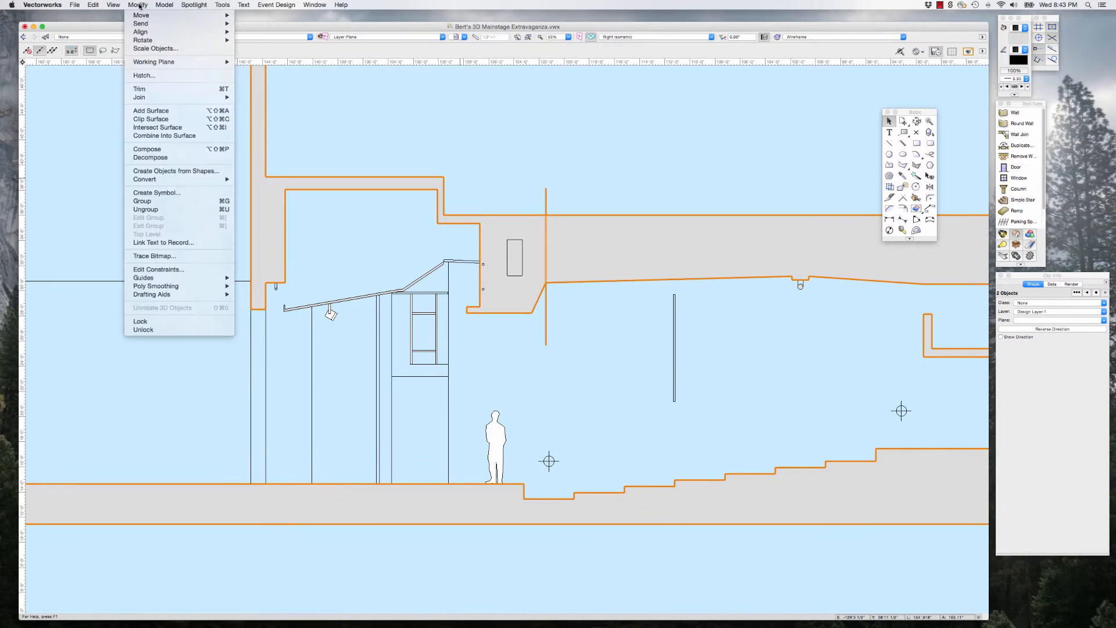
left_click(150, 120)
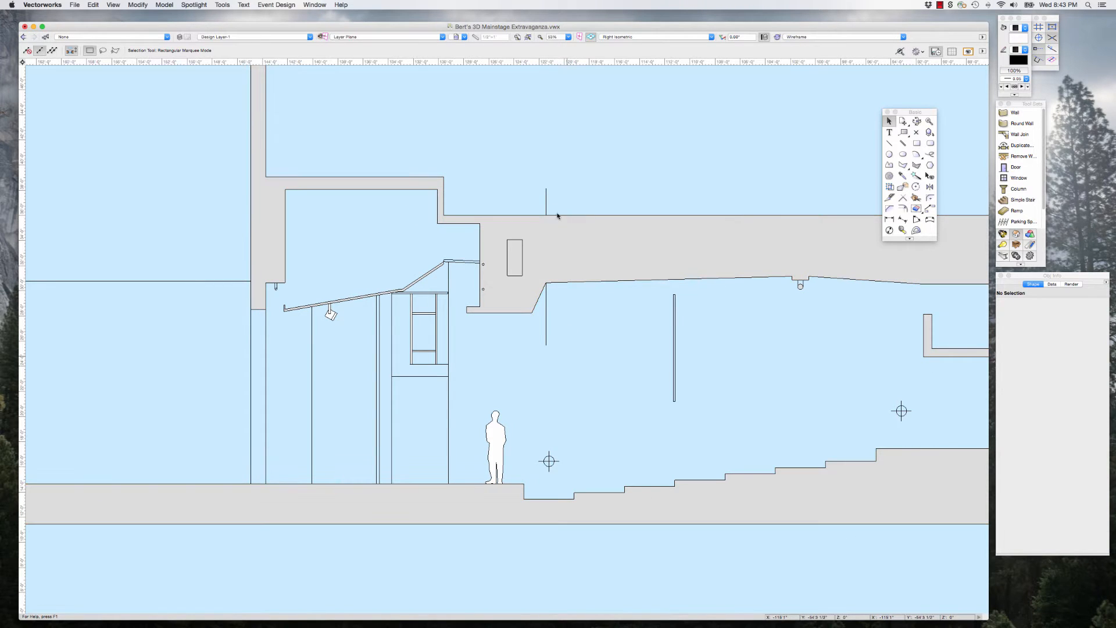
left_click(526, 228)
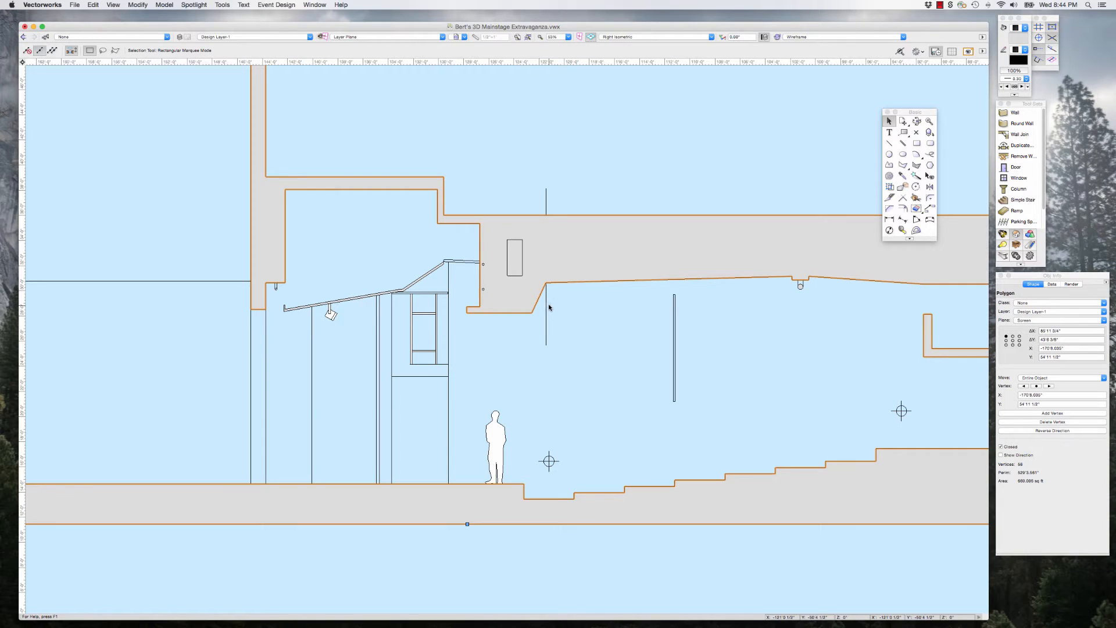
scroll(548, 302, "down", 5)
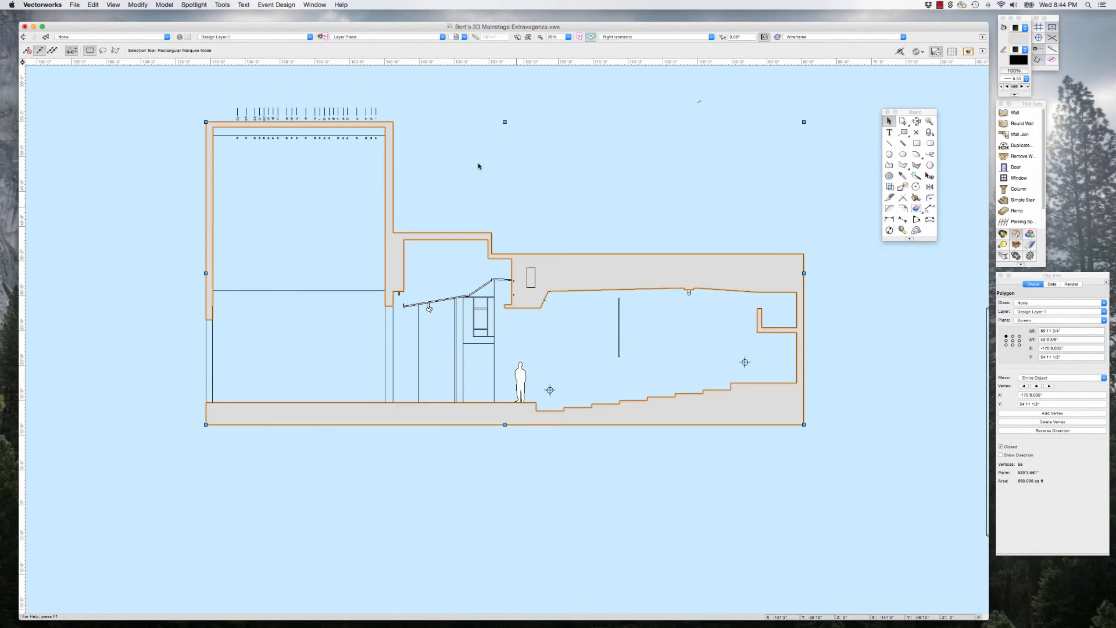
Step: Clear the selection and set the active plane to Screen Plane
left_click(479, 152)
left_click(389, 39)
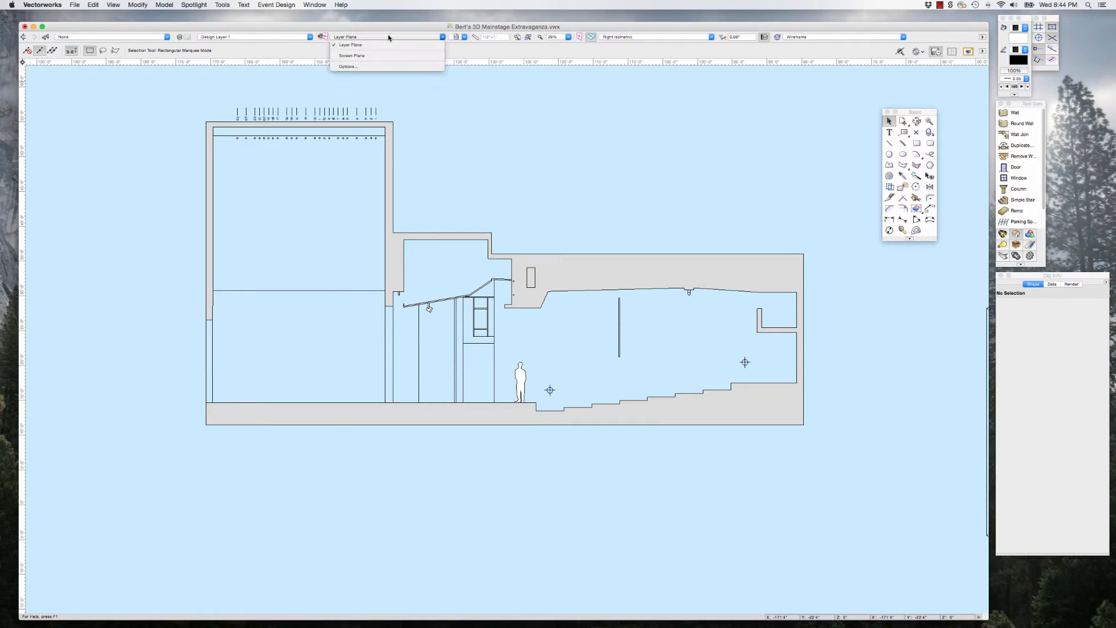
left_click(358, 56)
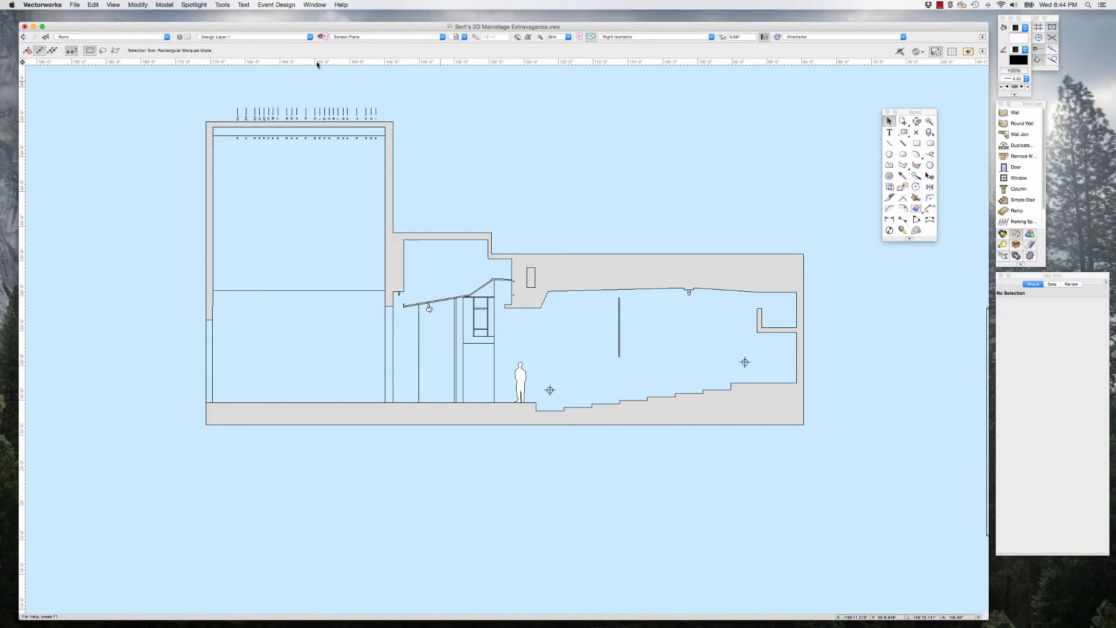
Step: Draw a vertical line about 10'1" long through the auditorium ceiling's front corner, from above the roof to below the beam
scroll(576, 309, "up", 3)
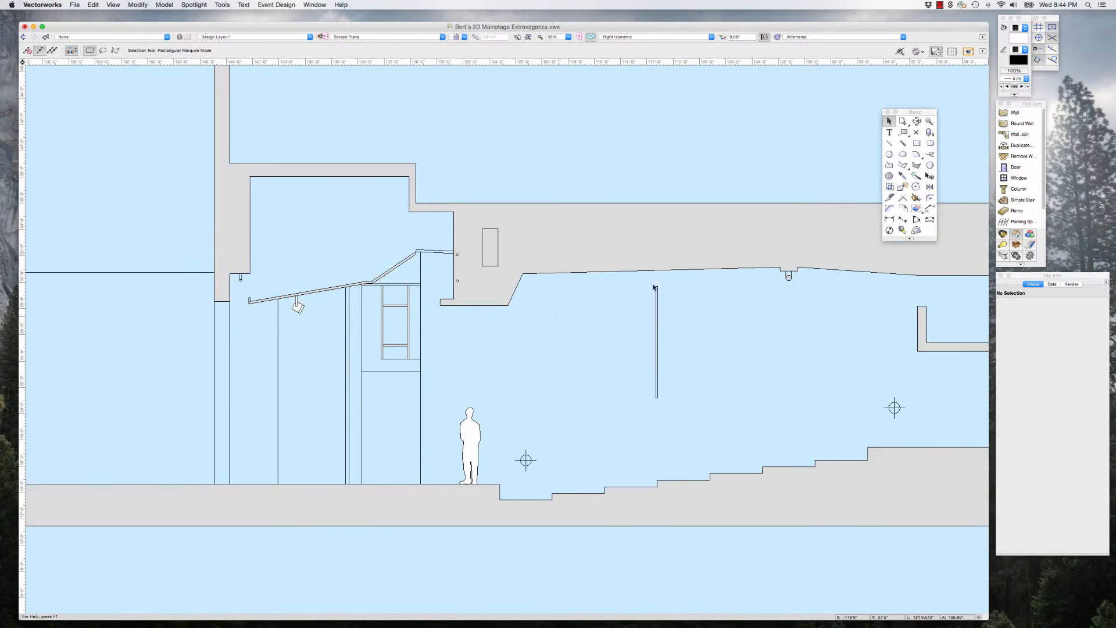
left_click(890, 143)
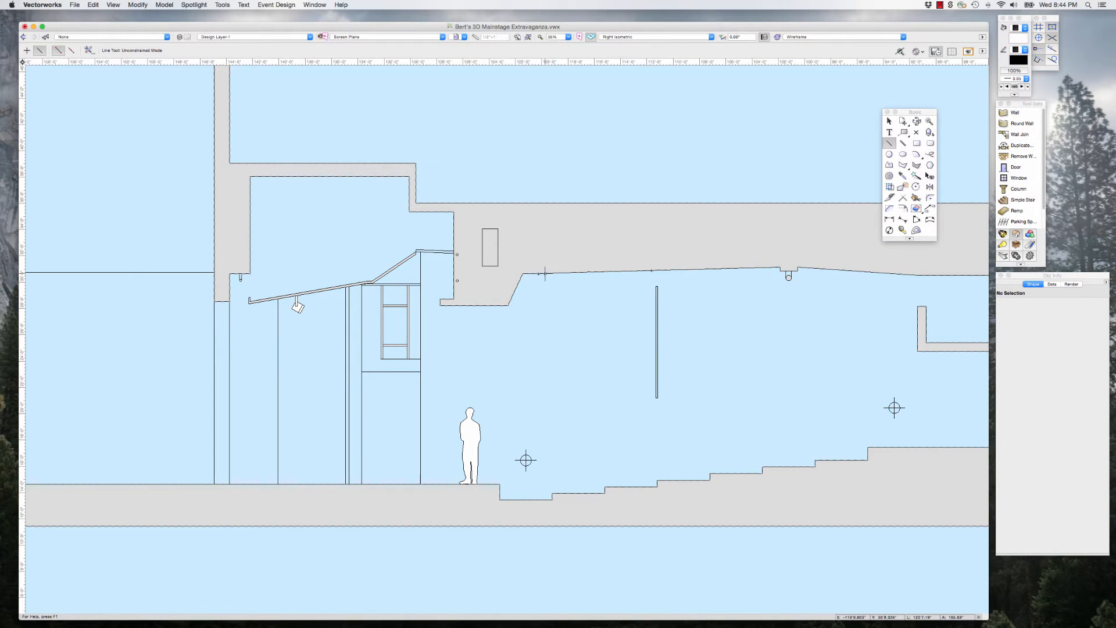
left_click(522, 273)
left_click(522, 183)
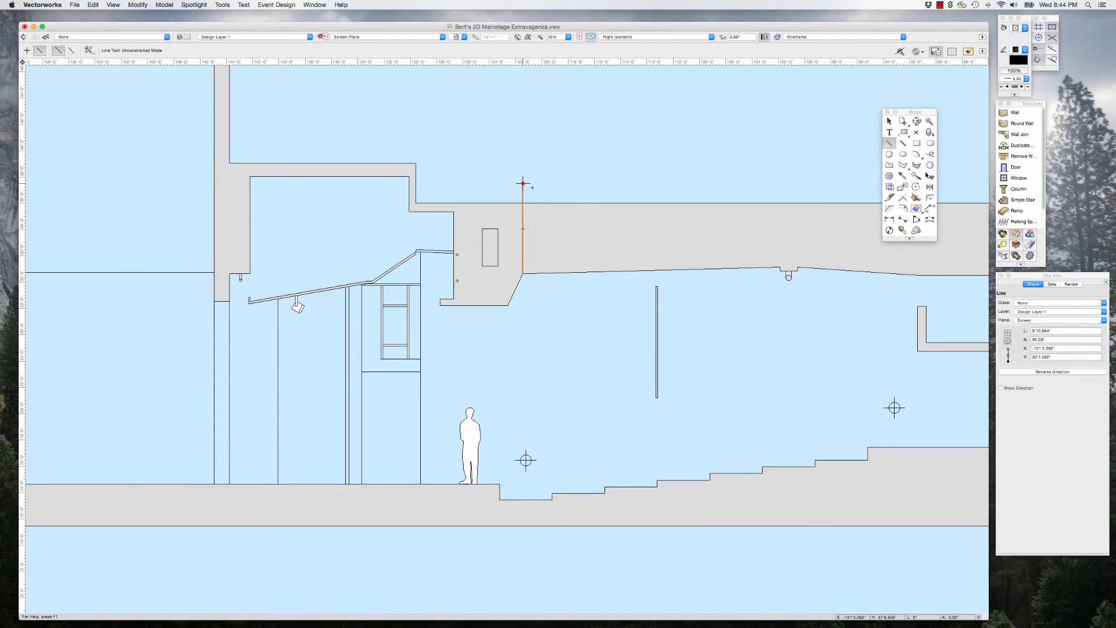
left_click(888, 120)
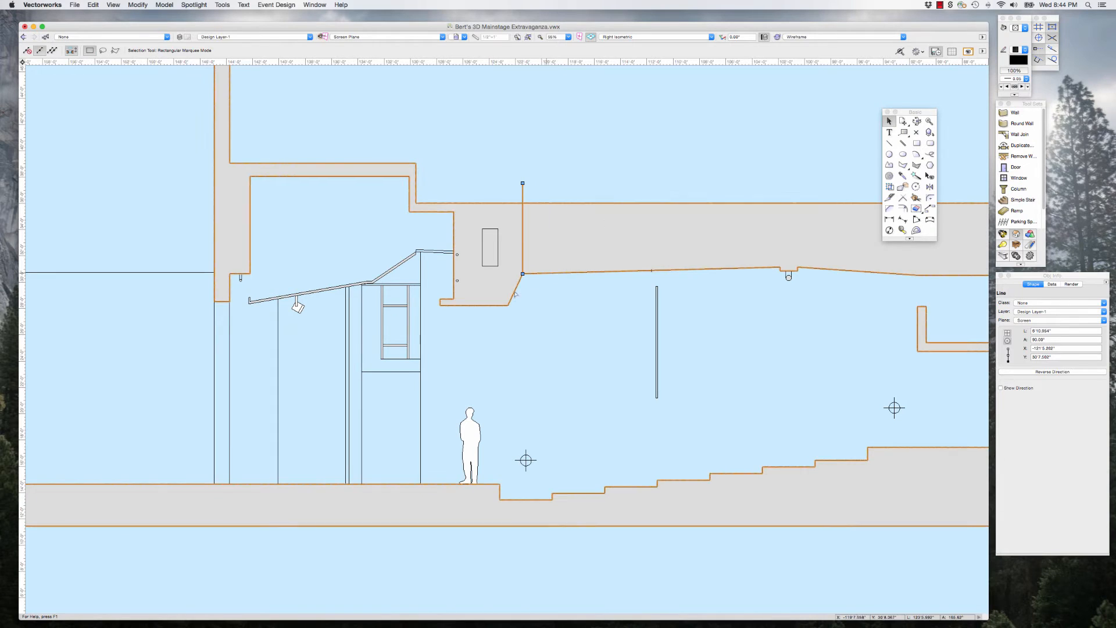
left_click_drag(522, 273, 523, 315)
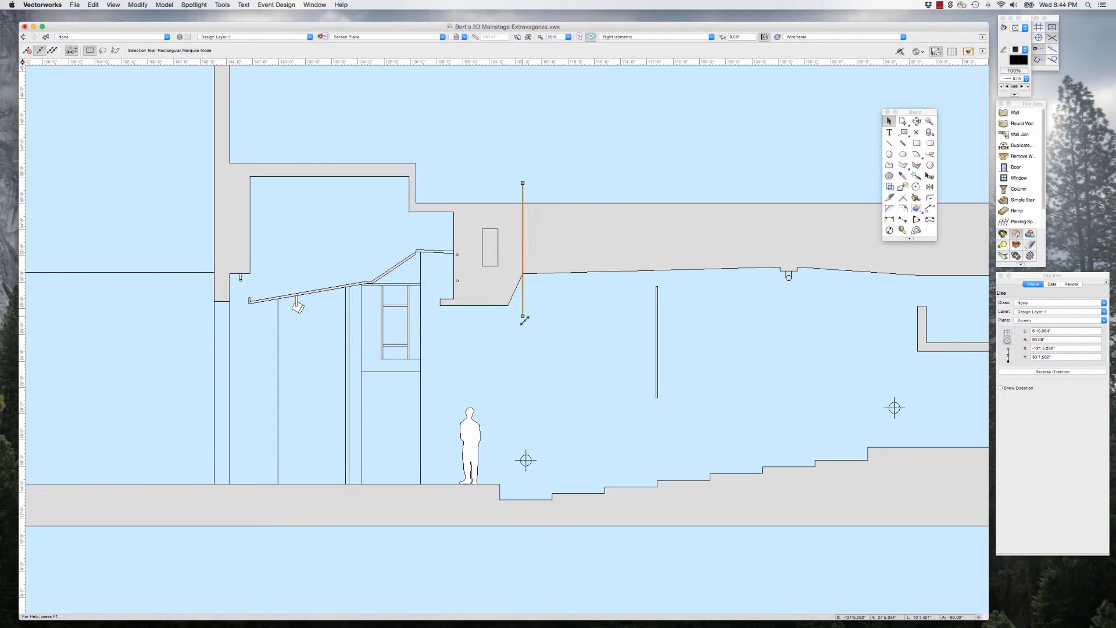
Step: Split the section outline polygon along the vertical line with Clip Surface and delete the cutting line
left_click(564, 247, "shift")
left_click(138, 5)
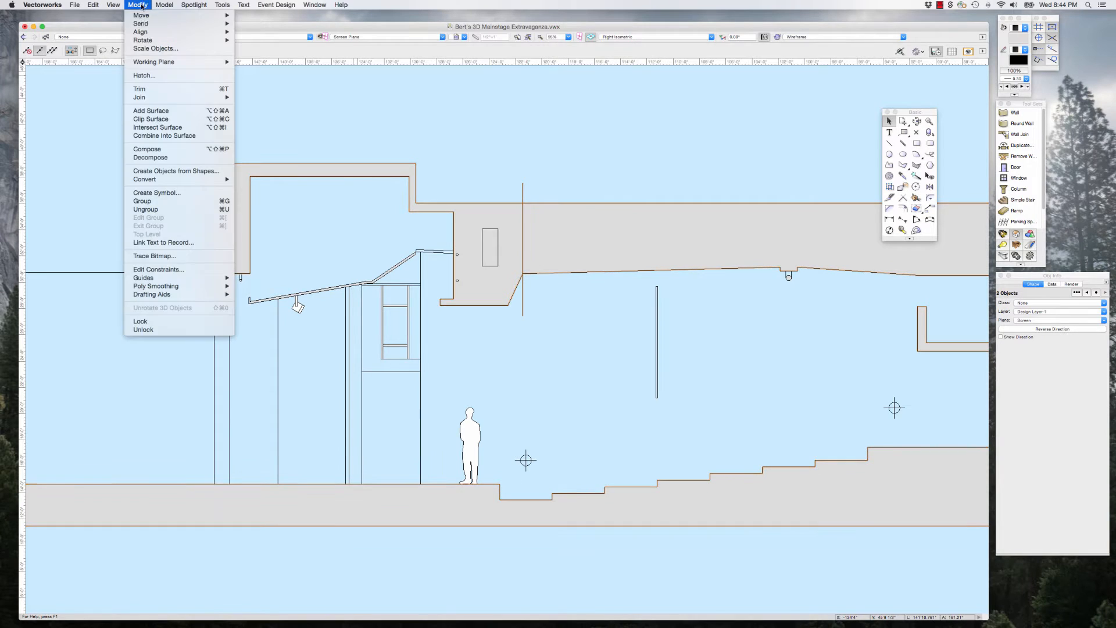
left_click(165, 119)
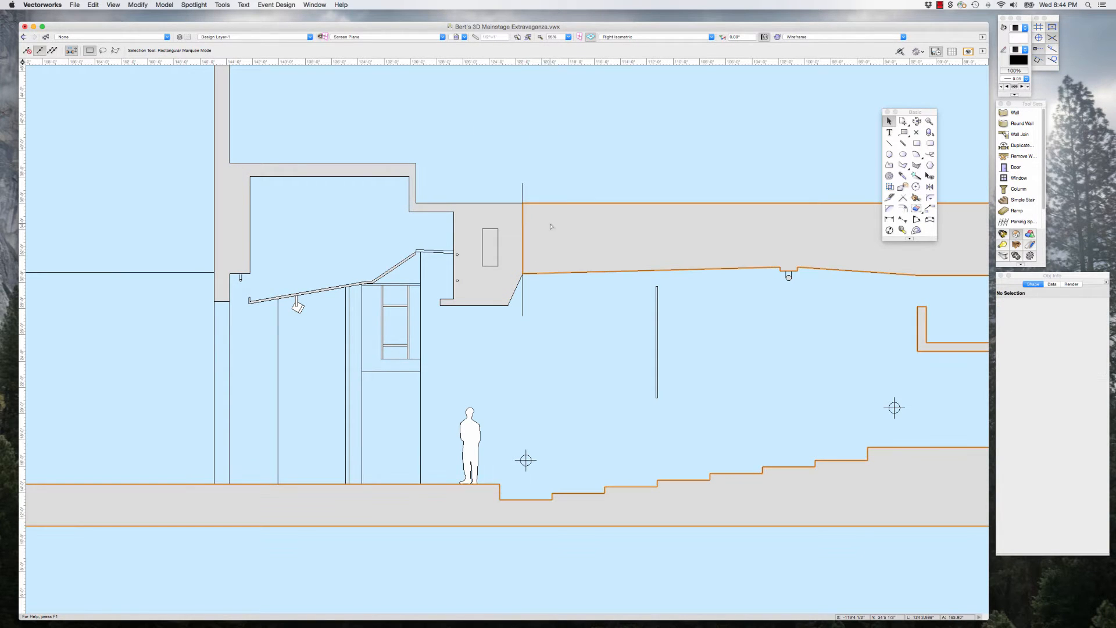
left_click(533, 190)
left_click(523, 192)
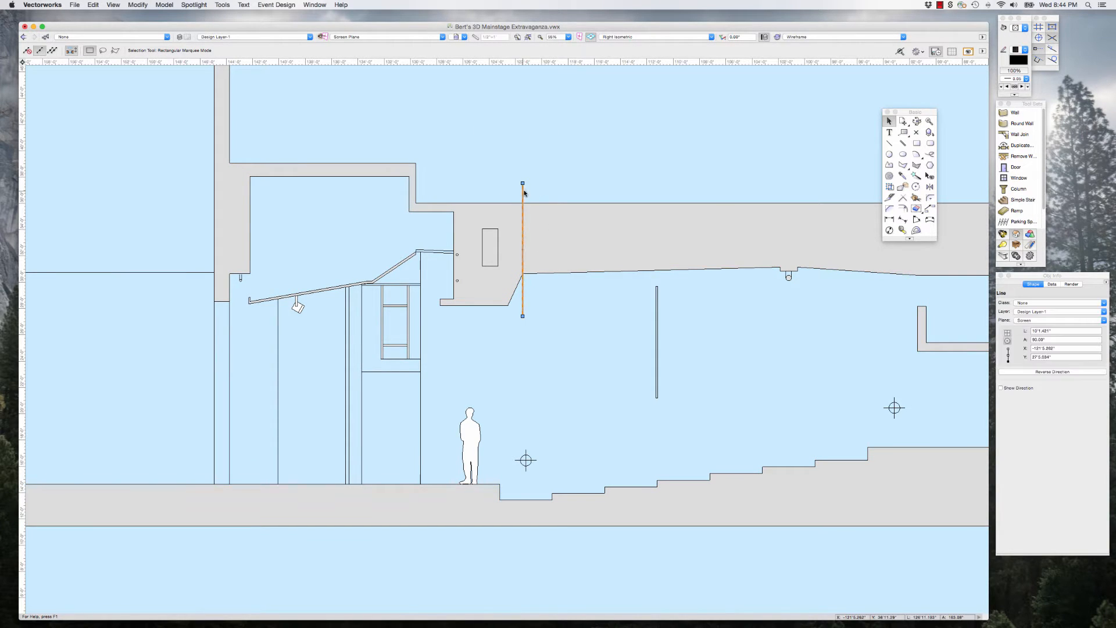
key("Delete")
Step: Draw a vertical line about 3'2" long from the beam's stage-side face up past the roof
left_click(889, 144)
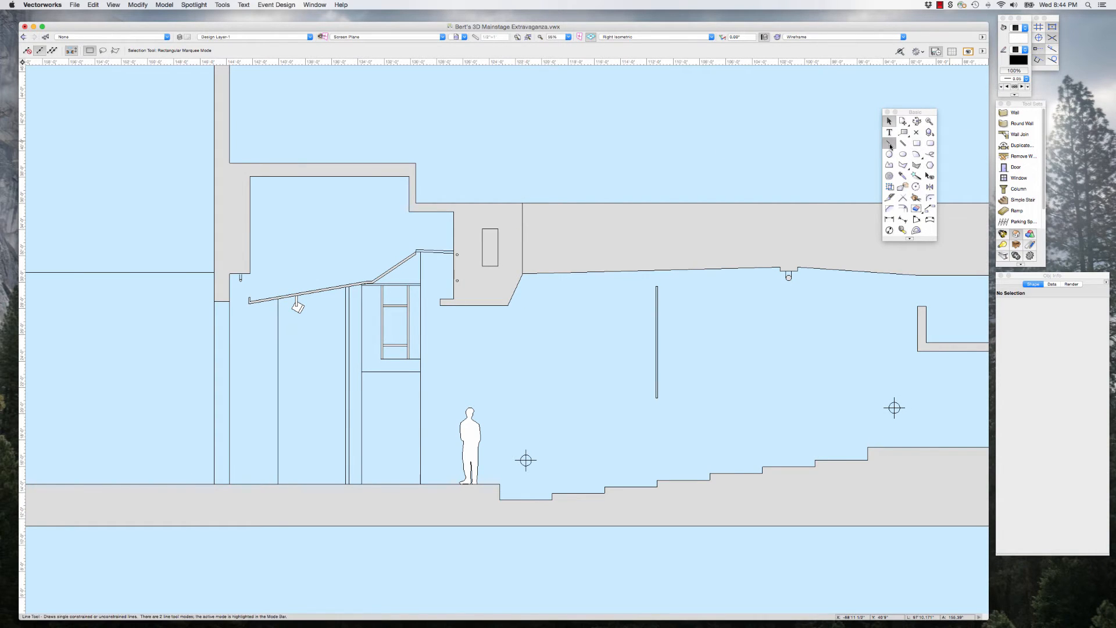
left_click(454, 221)
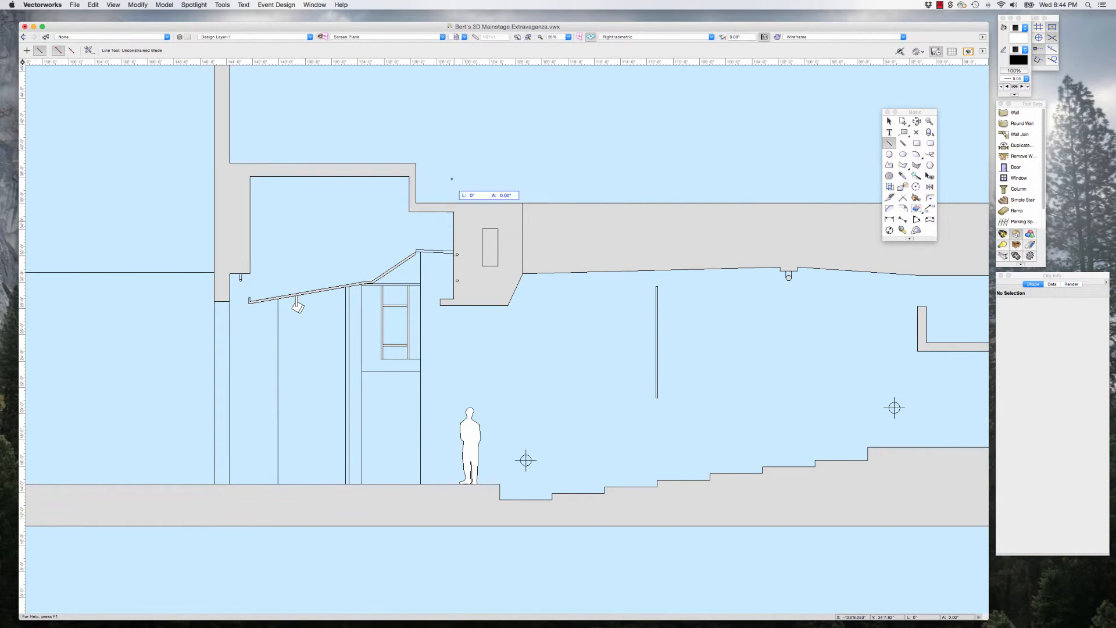
left_click(453, 180)
left_click(890, 121)
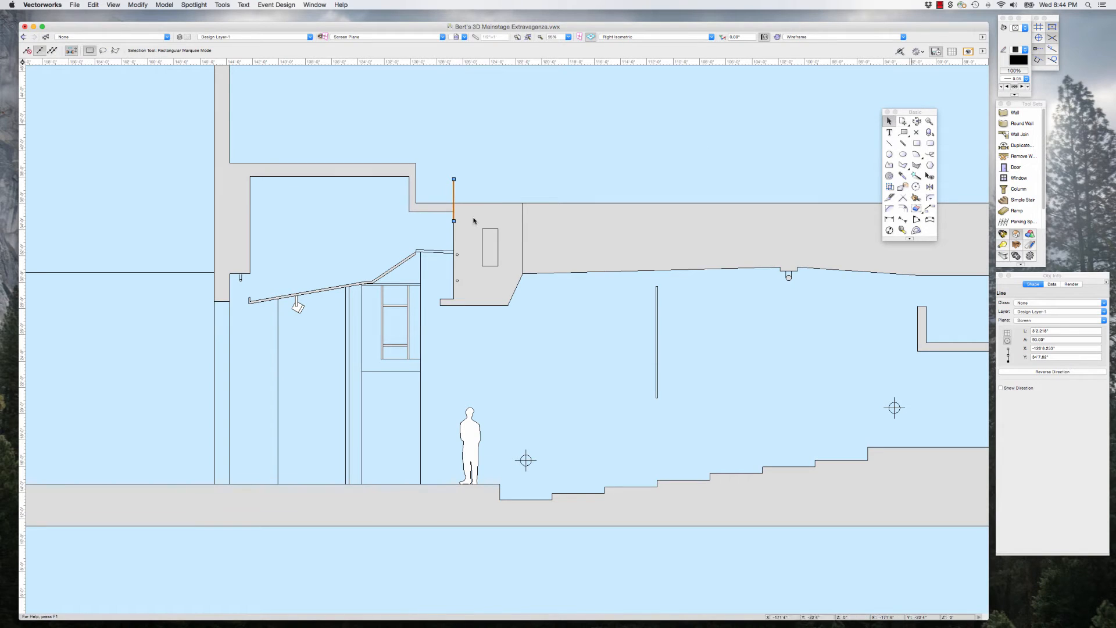
Step: Split the stage-side section polygon along the short line with Clip Surface, remove the line and select the separated beam piece
left_click(483, 214, "shift")
left_click(137, 5)
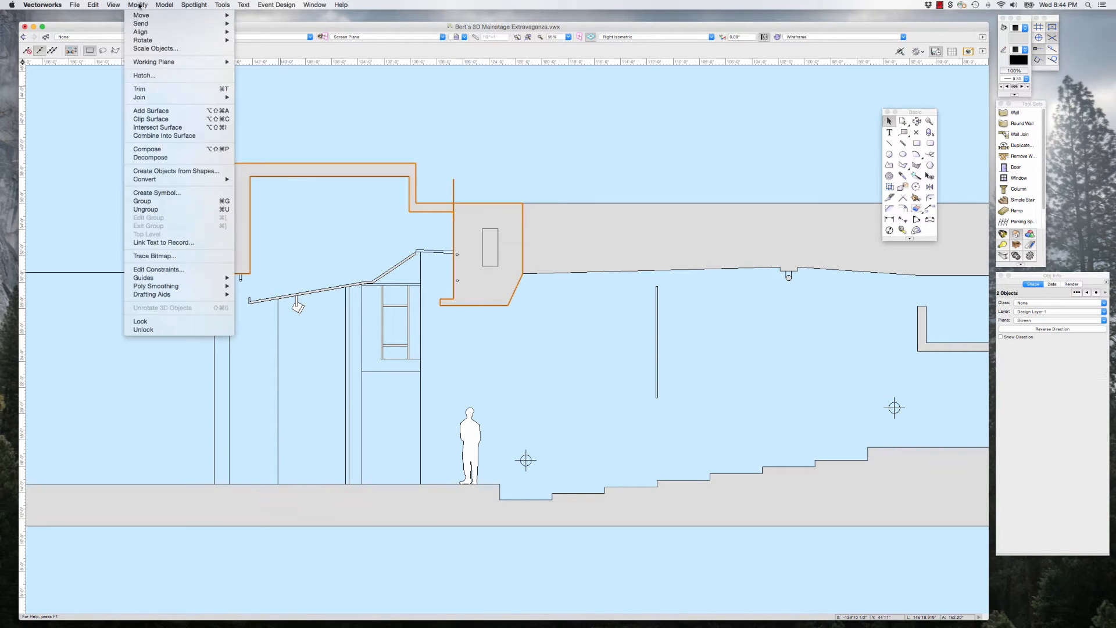
left_click(169, 119)
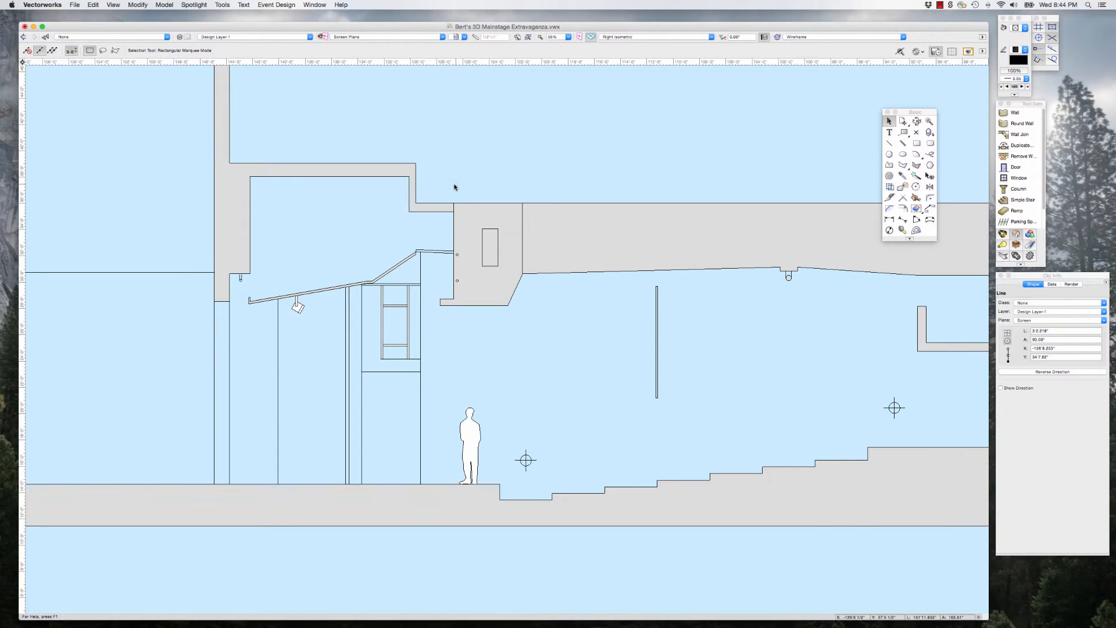
left_click(502, 215)
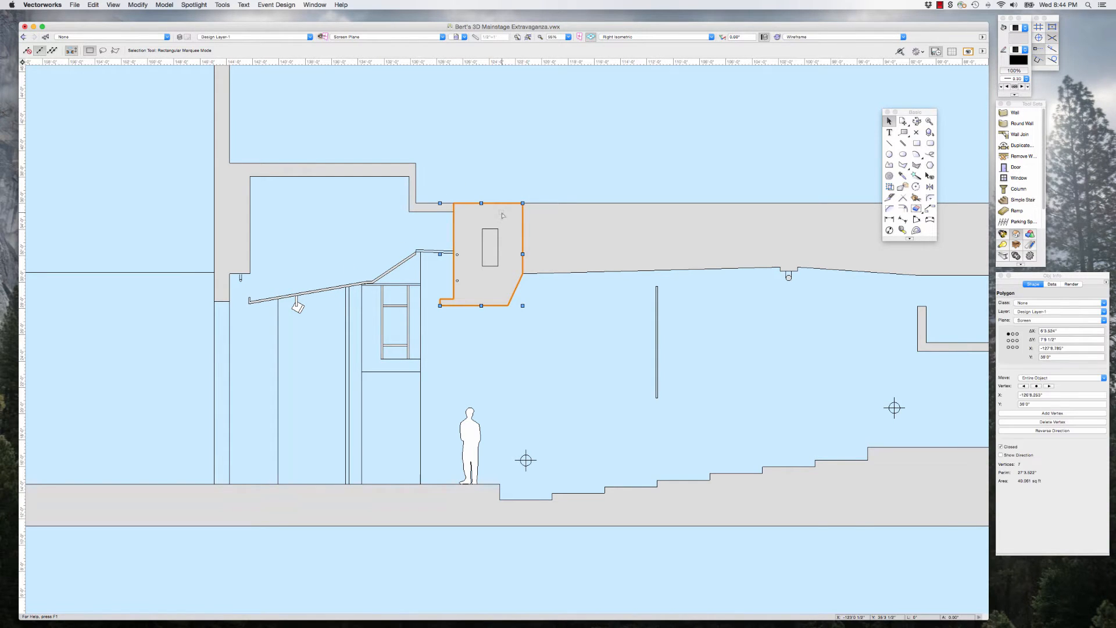
Step: Switch to Top/Plan view and use the Tape Measure to measure the walls' full width at the house end of the plan
left_click(395, 267)
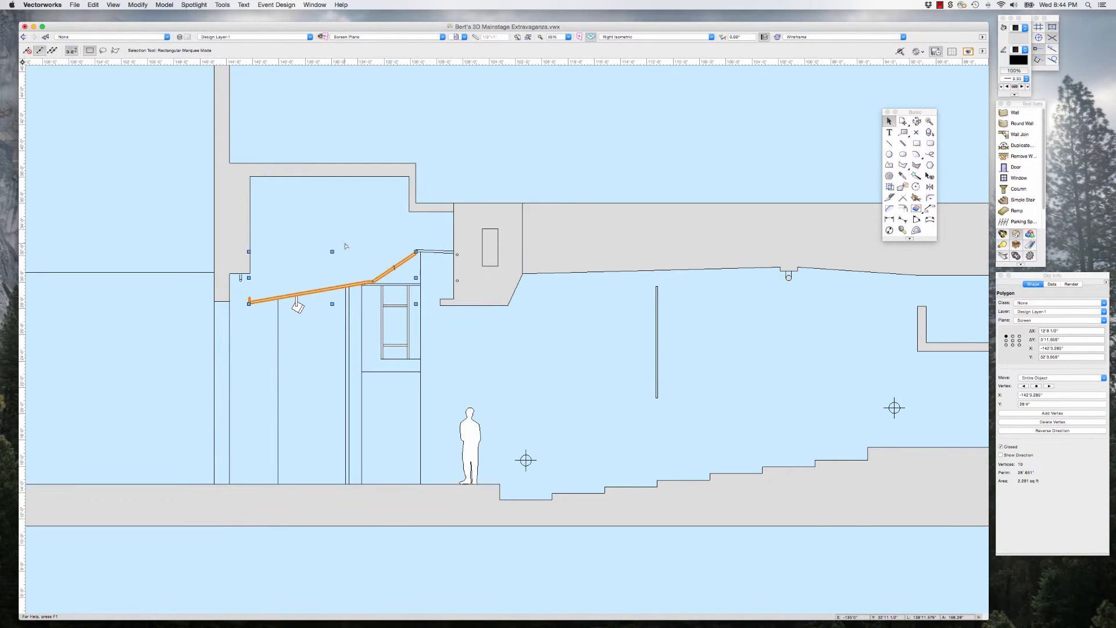
scroll(345, 246, "down", 8)
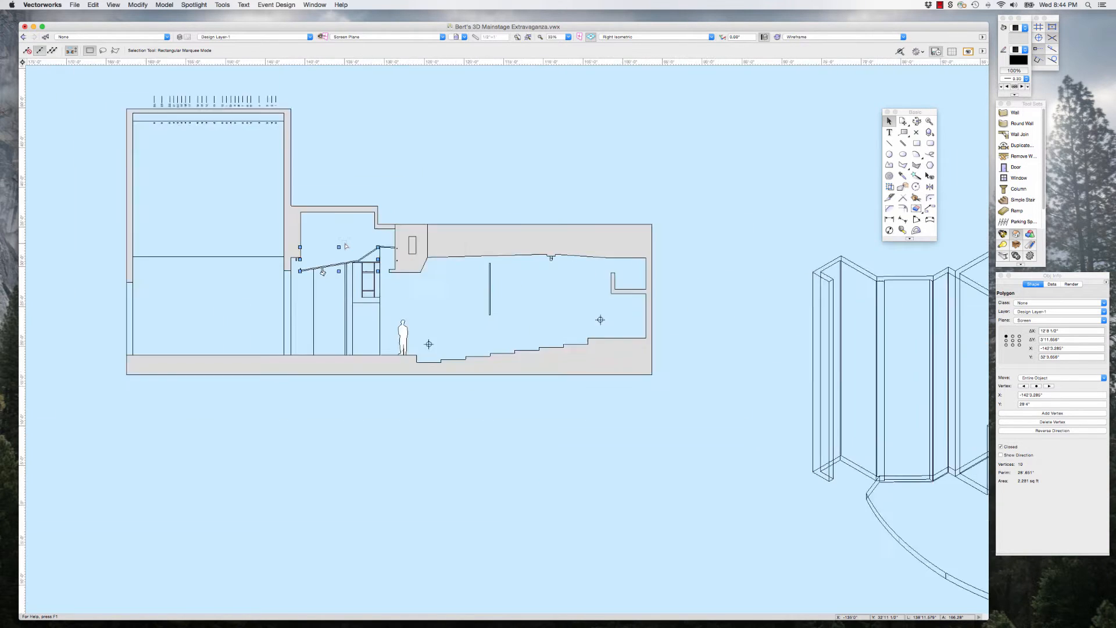
scroll(344, 246, "down", 2)
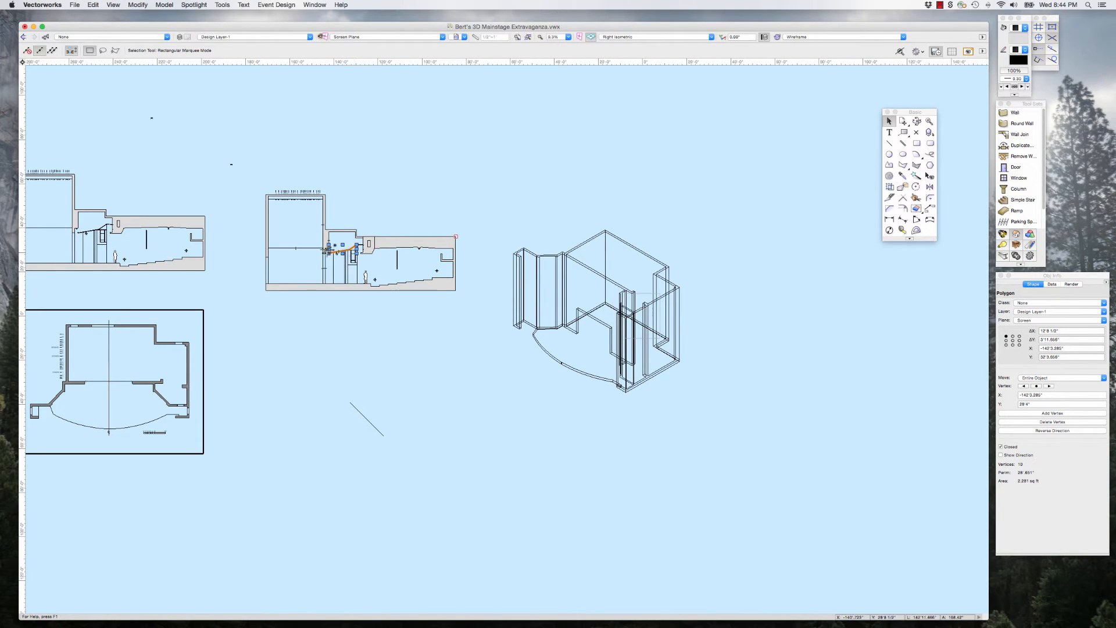
left_click(431, 213)
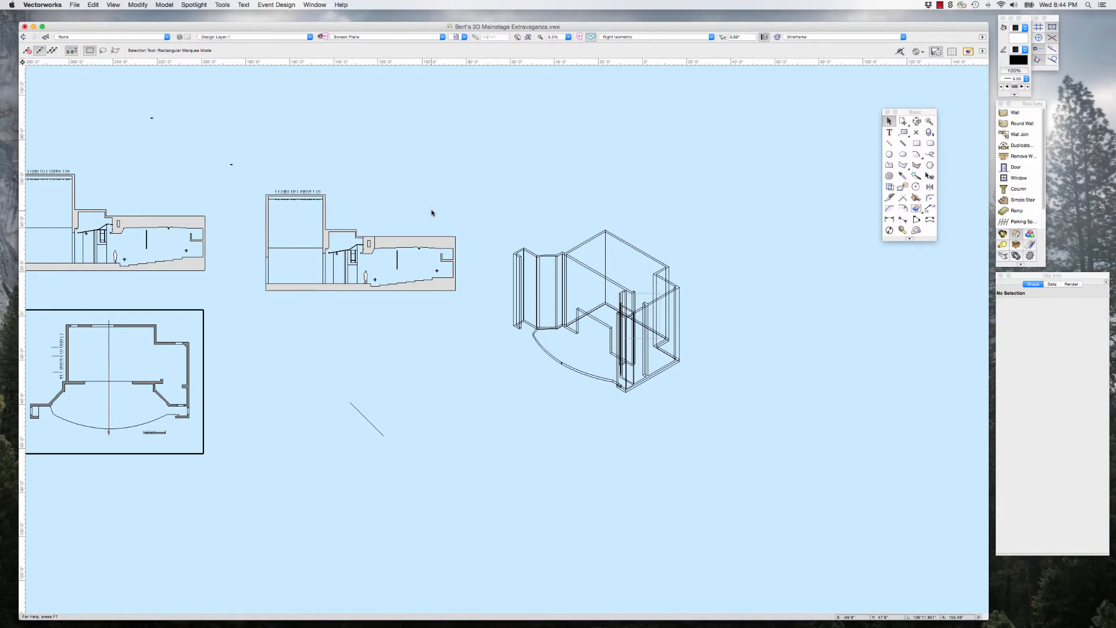
key("super+5")
scroll(815, 309, "up", 5)
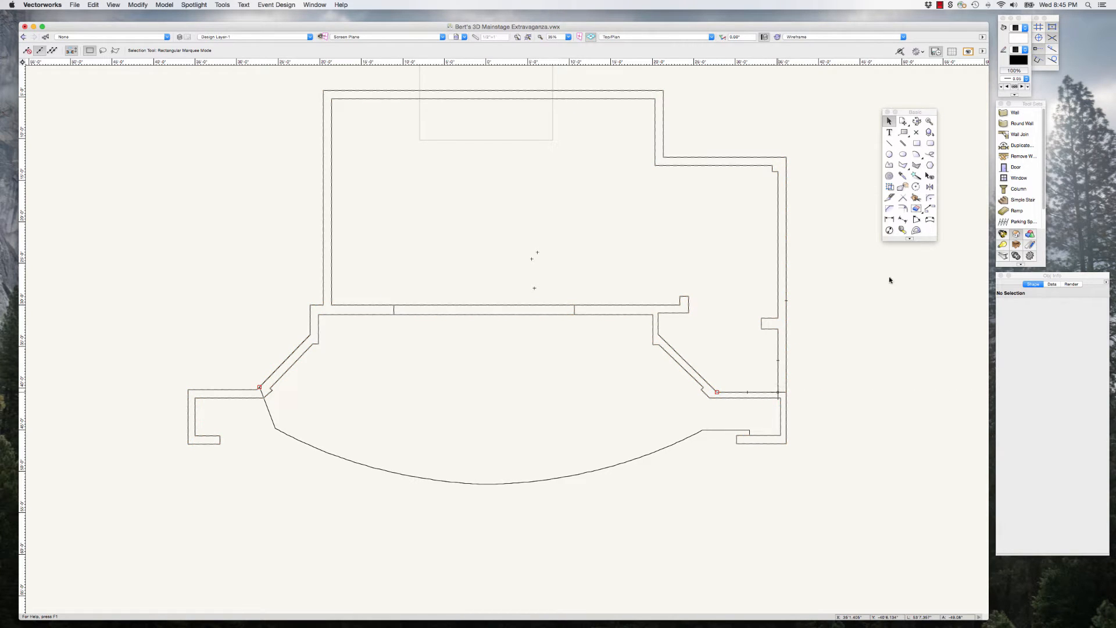
left_click(903, 229)
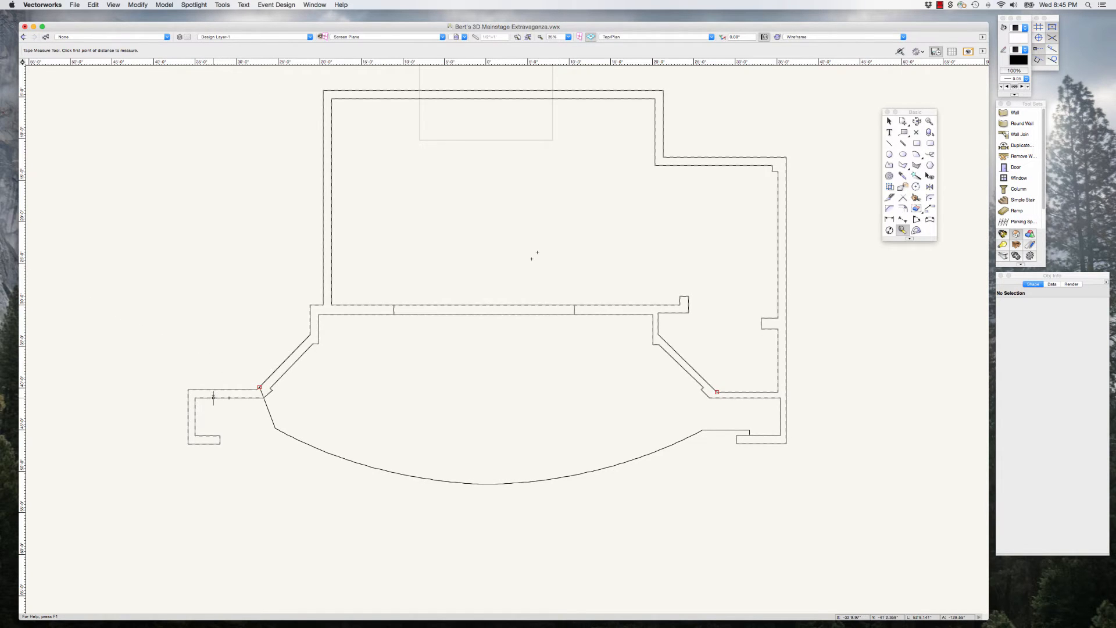
left_click(188, 443)
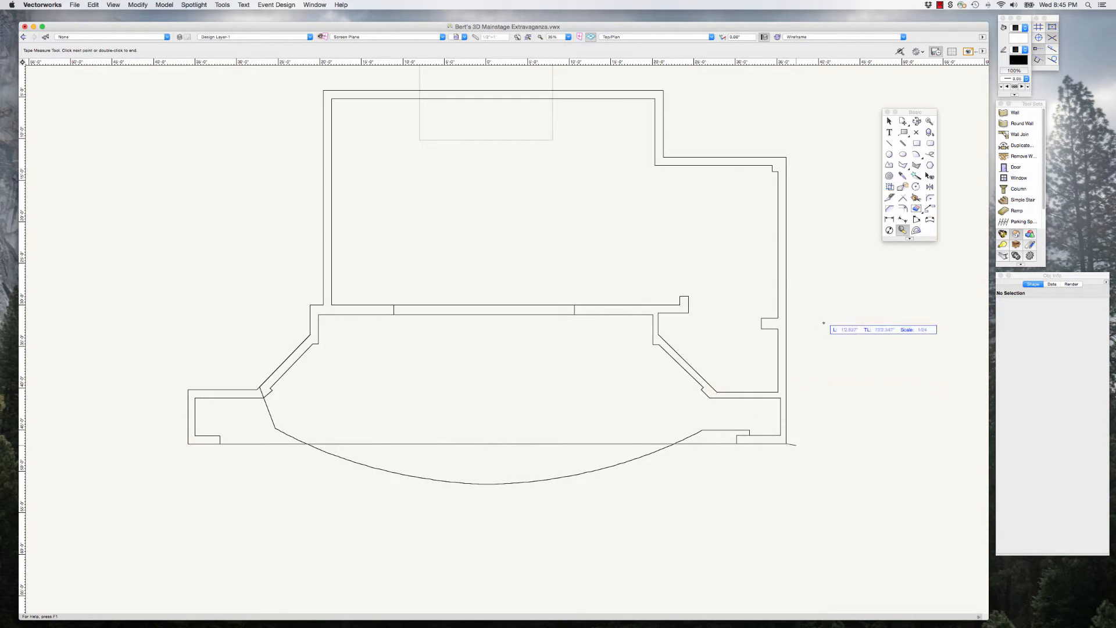
double_click(816, 353)
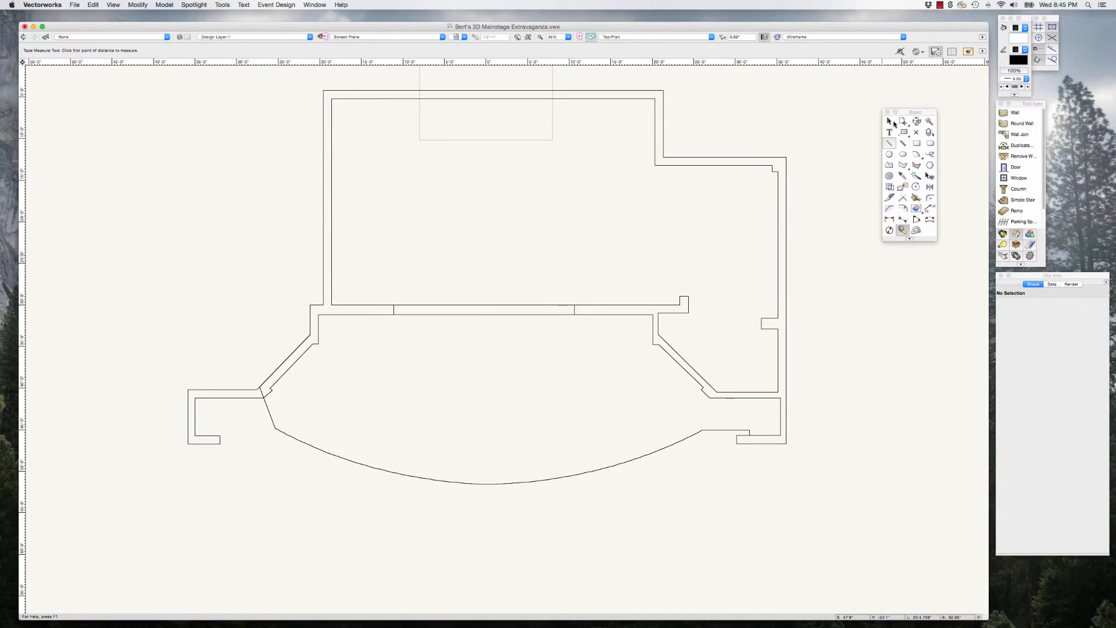
Step: Set the view to Left and select both the sloped ceiling polygon and the beam polygon in the working section
left_click(889, 121)
scroll(839, 324, "down", 5)
scroll(840, 323, "down", 1)
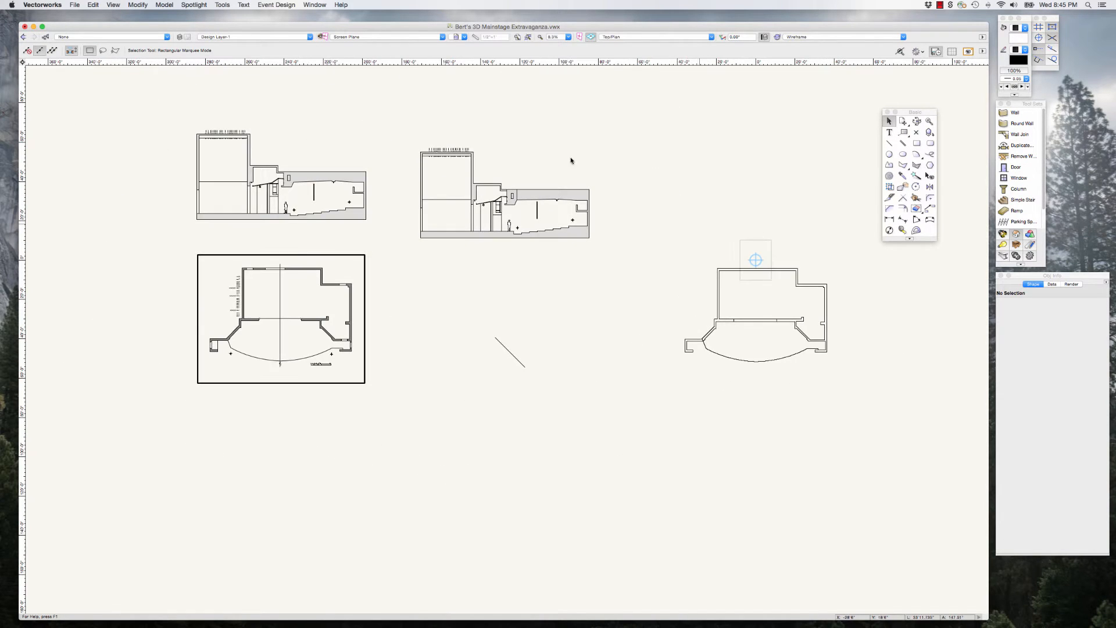
scroll(512, 191, "up", 4)
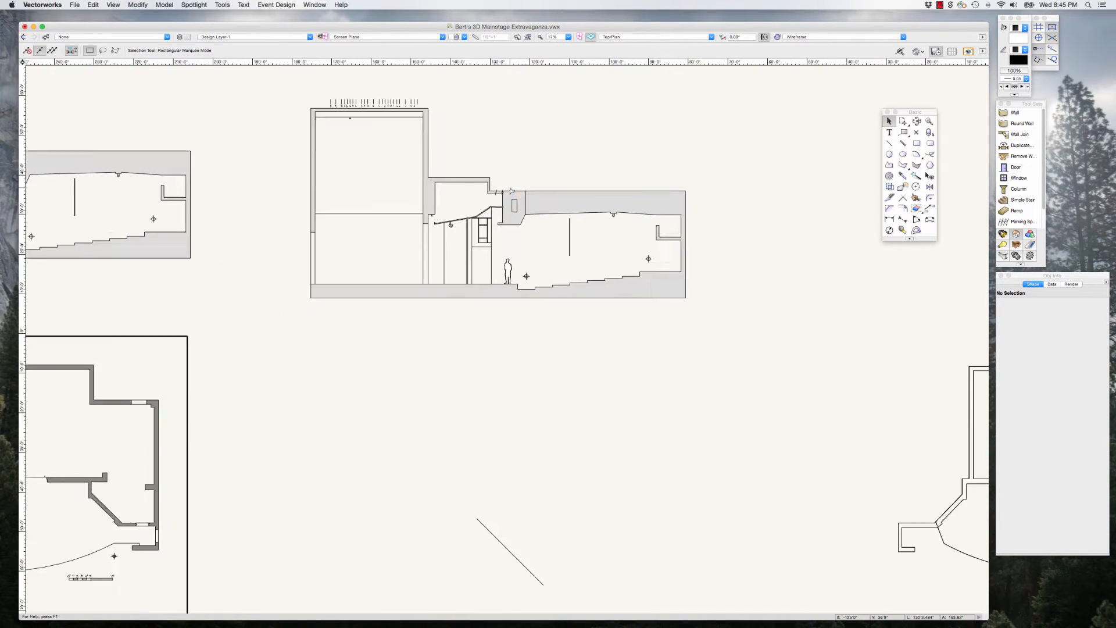
left_click(442, 228)
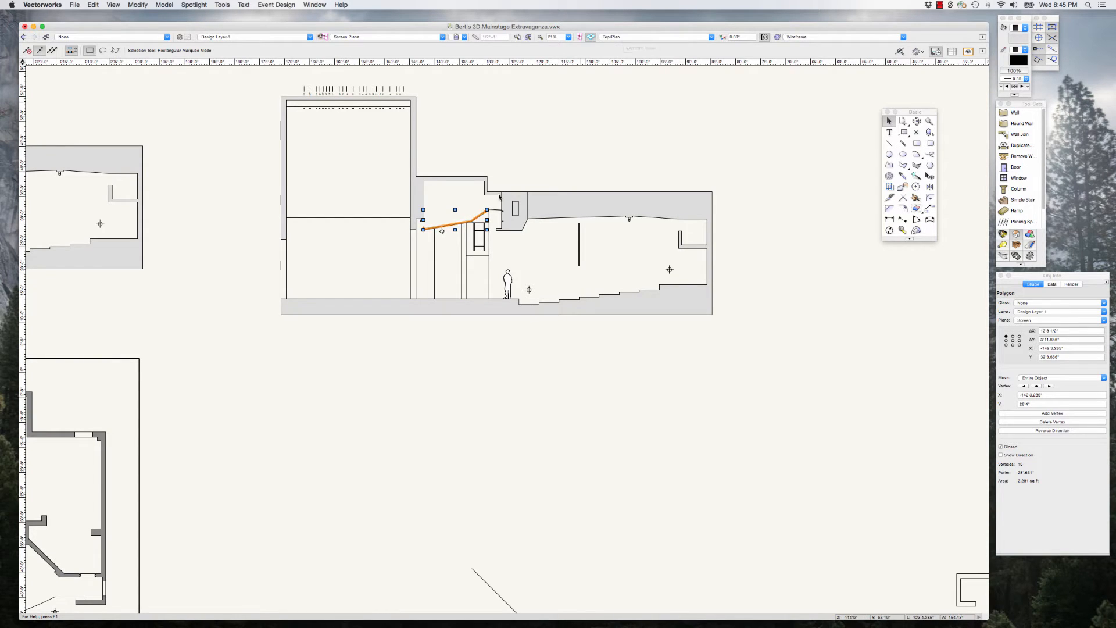
scroll(496, 203, "down", 4)
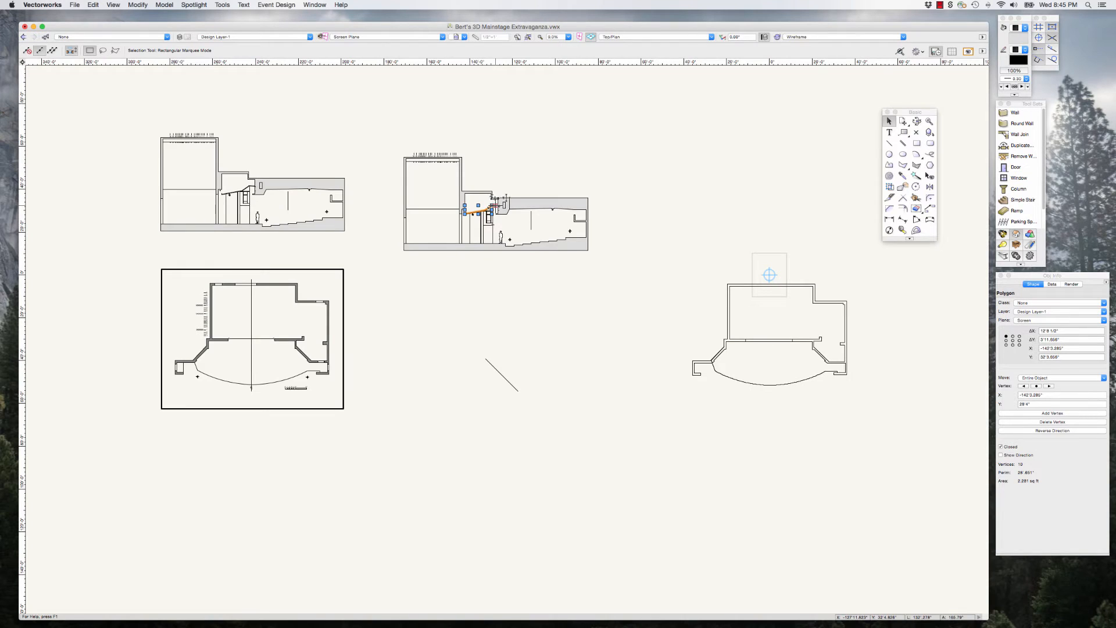
scroll(498, 204, "up", 2)
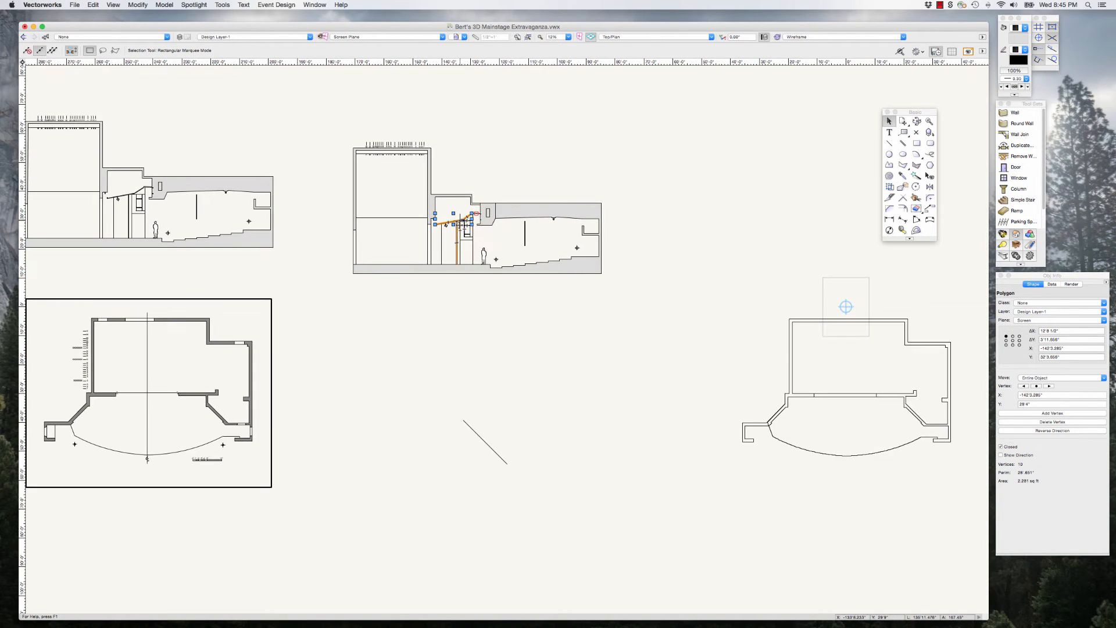
scroll(458, 225, "up", 3)
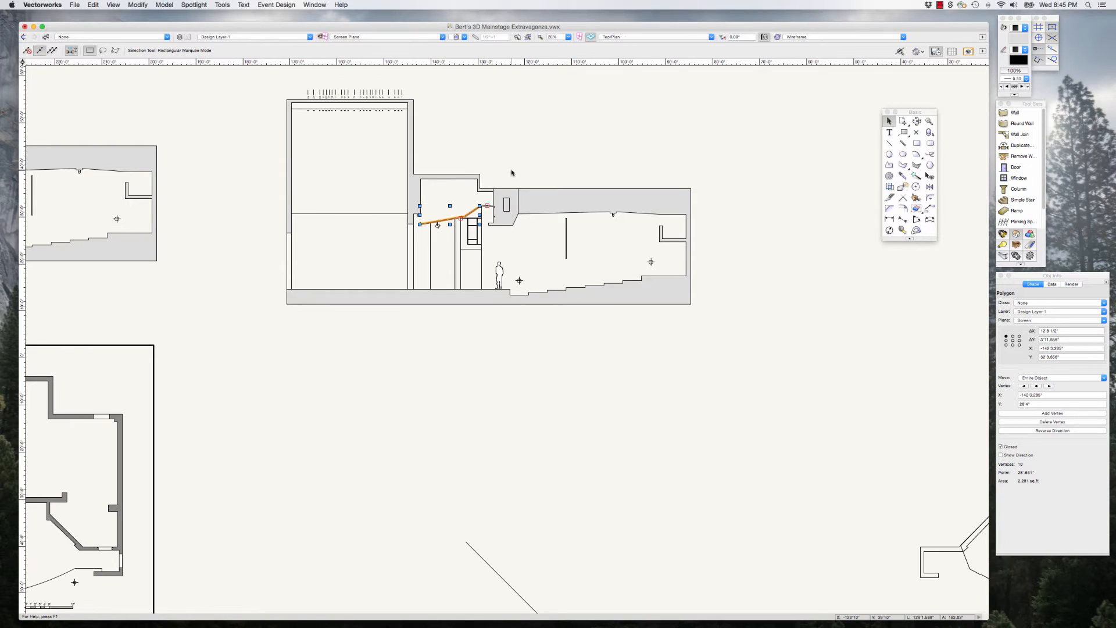
scroll(512, 173, "down", 3)
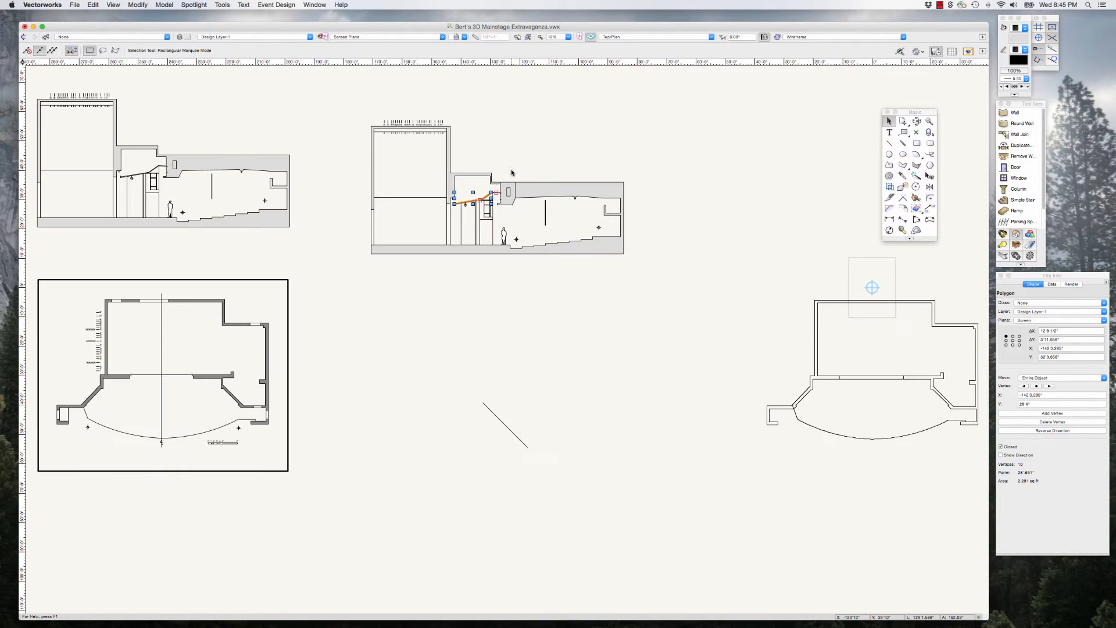
left_click(628, 38)
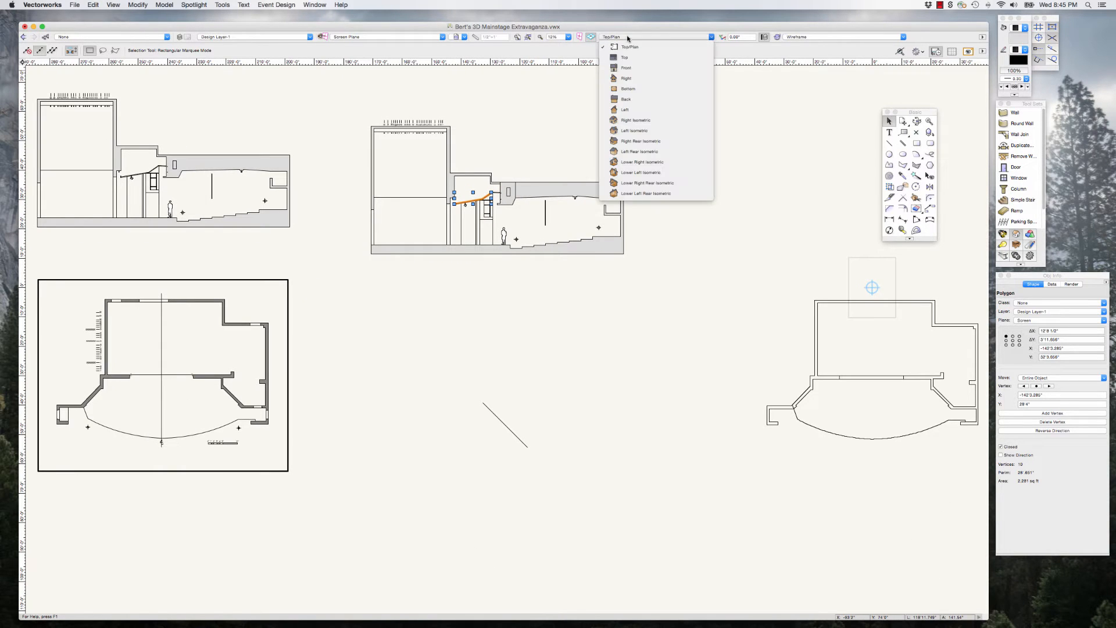
left_click(628, 110)
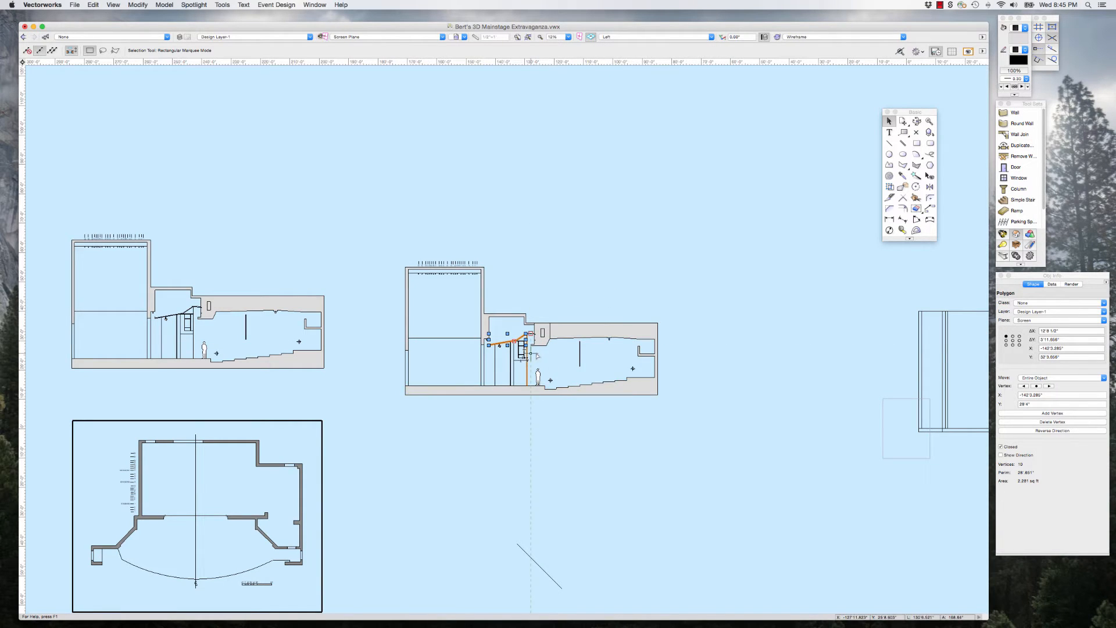
scroll(549, 354, "up", 2)
scroll(549, 354, "up", 3)
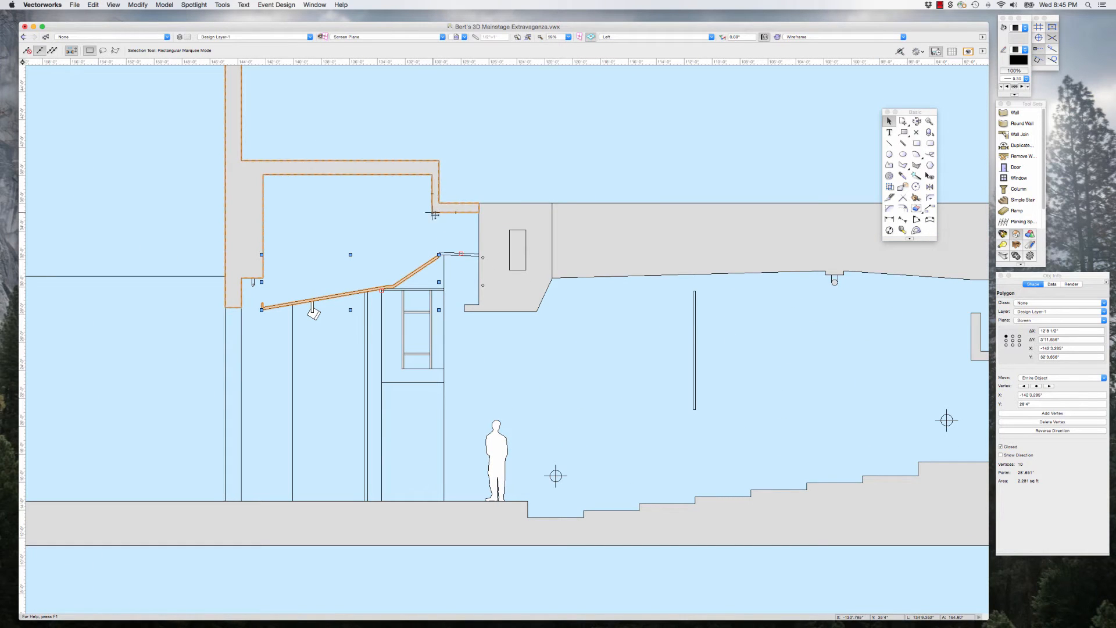
left_click(413, 144)
left_click(327, 297)
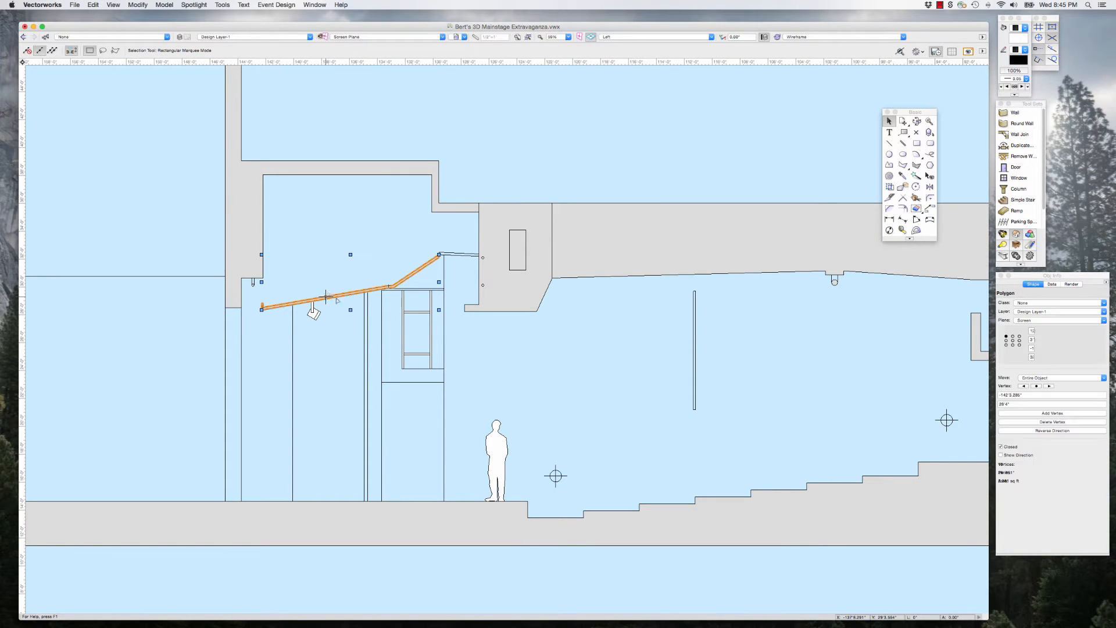
left_click(503, 289, "shift")
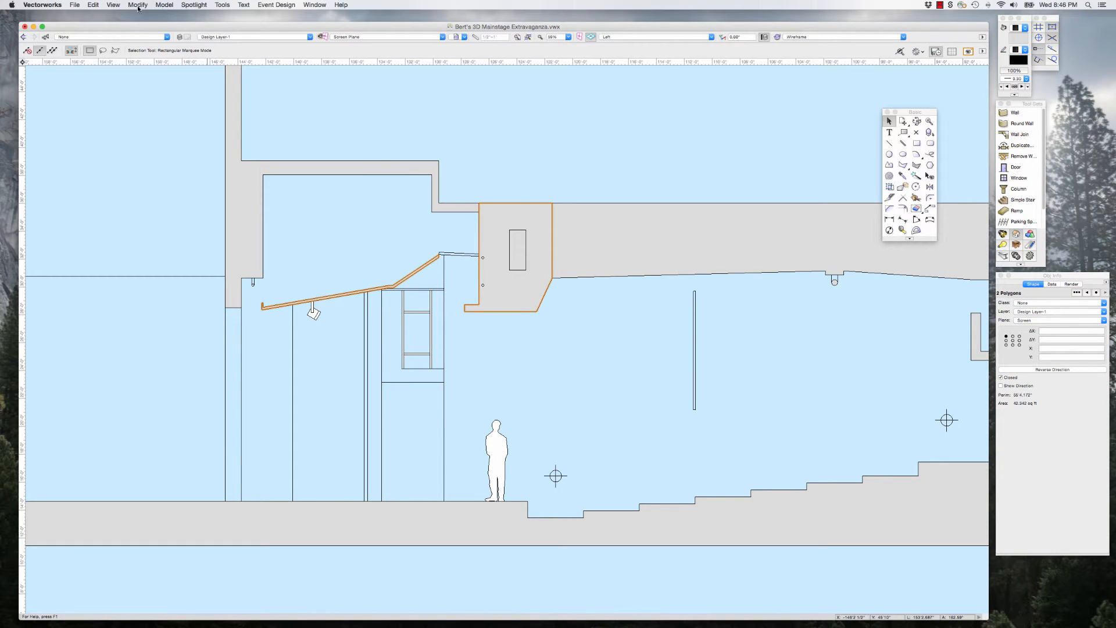
left_click(164, 5)
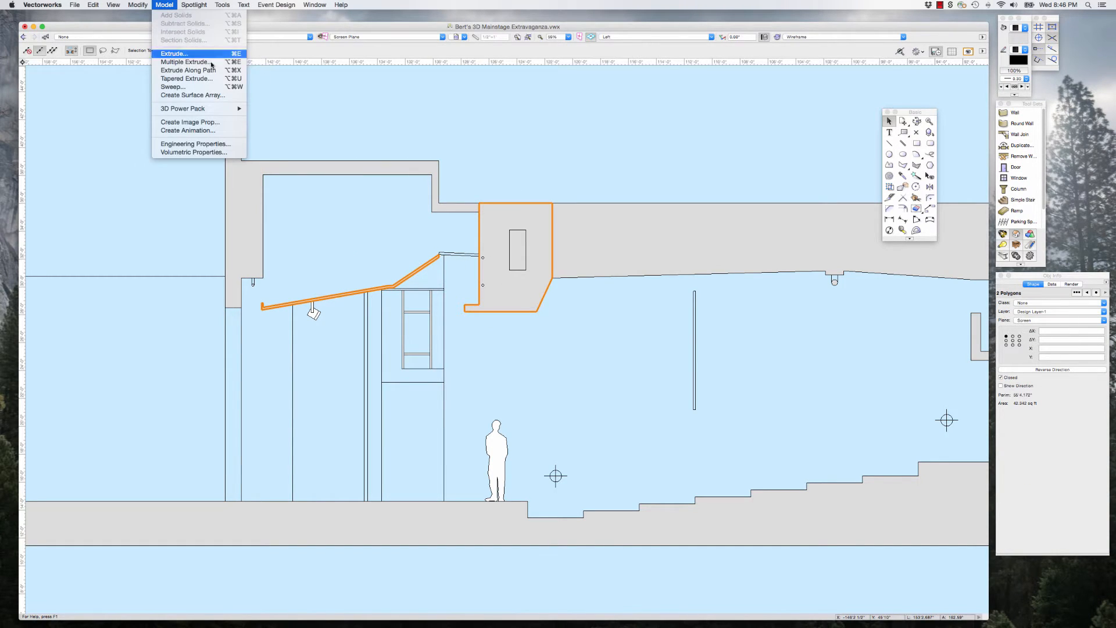
left_click(175, 54)
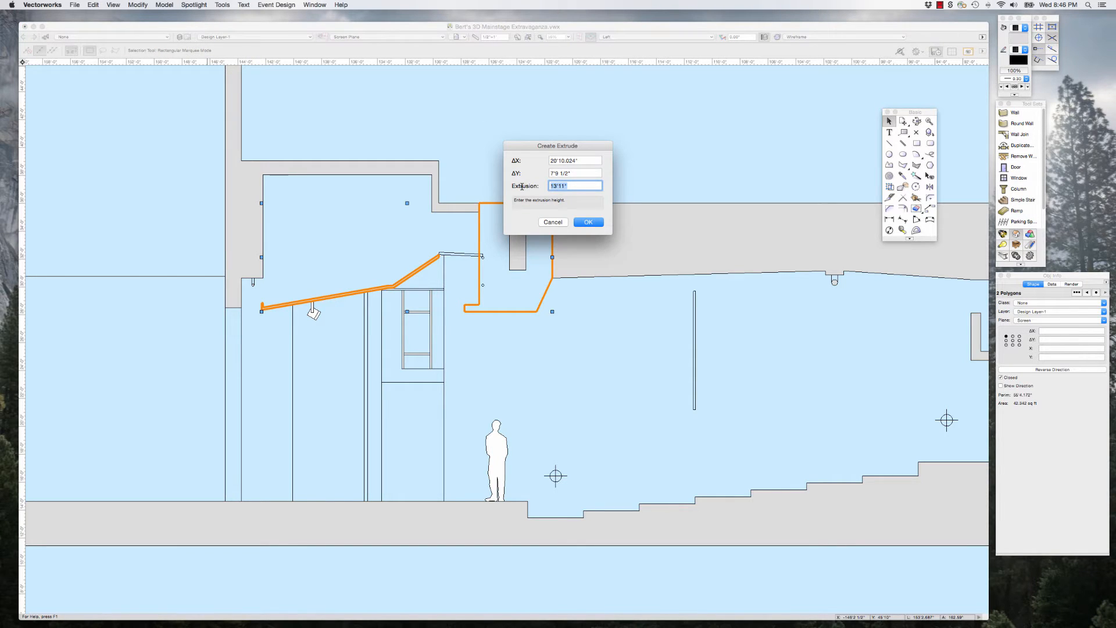
left_click(588, 223)
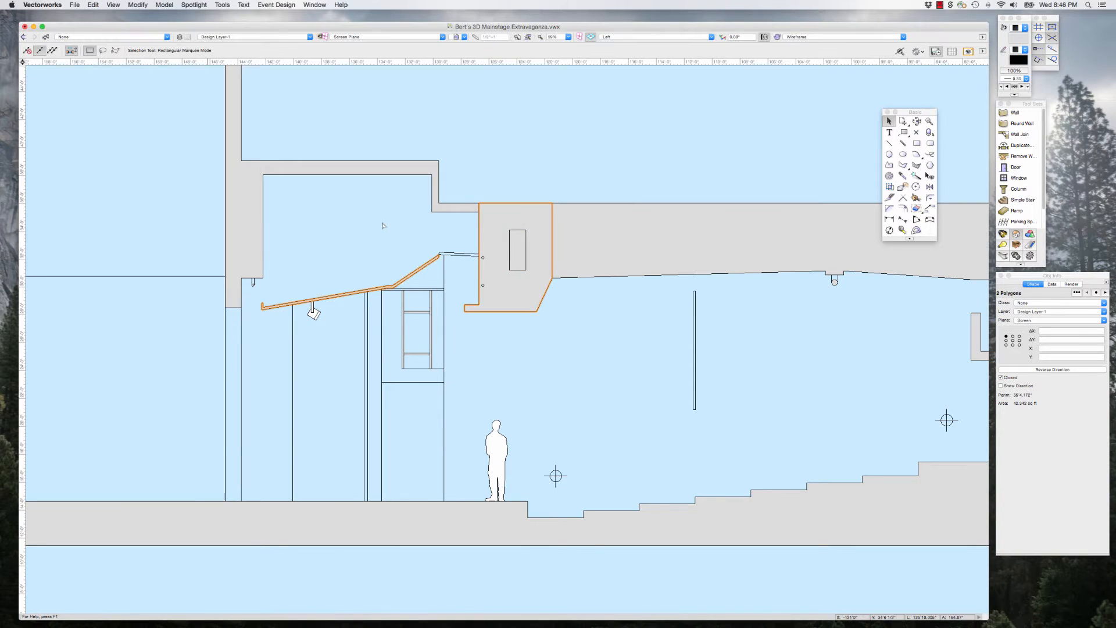
Step: Return to Top/Plan view and remeasure the distance between the outer corners of the two side return walls
scroll(382, 225, "down", 1)
scroll(382, 224, "down", 10)
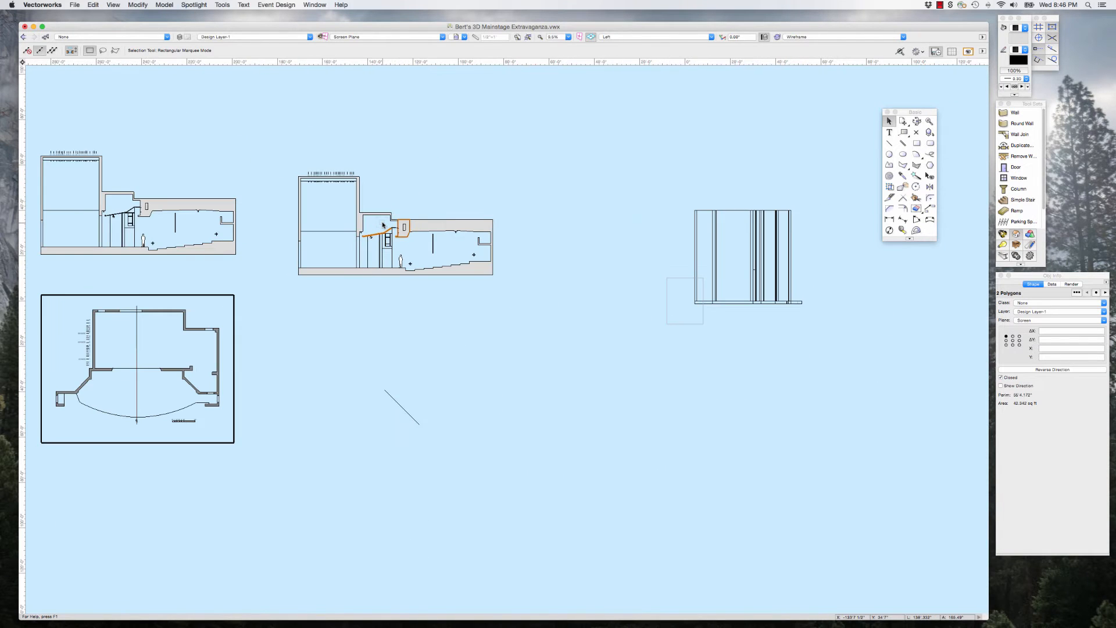
key("F5")
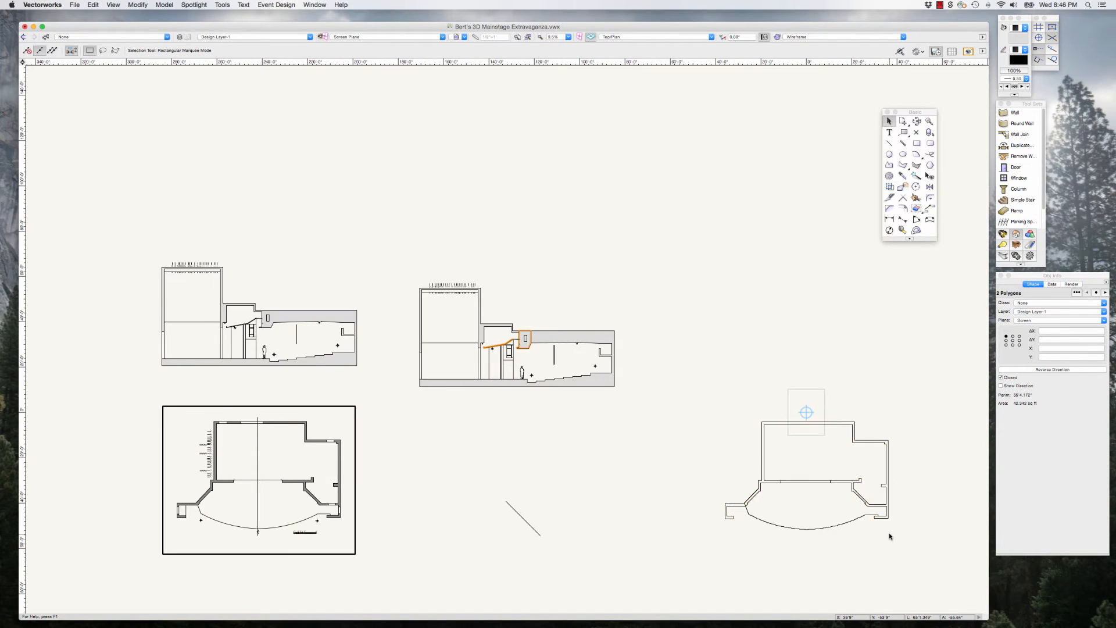
scroll(888, 533, "up", 4)
scroll(888, 533, "up", 1)
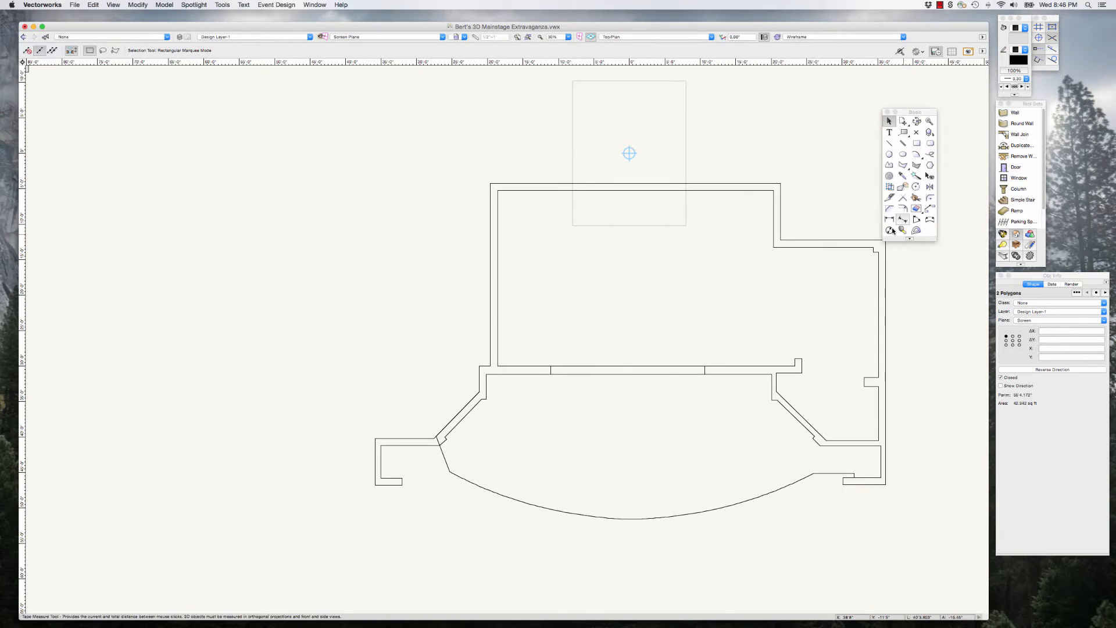
left_click(902, 230)
left_click(375, 485)
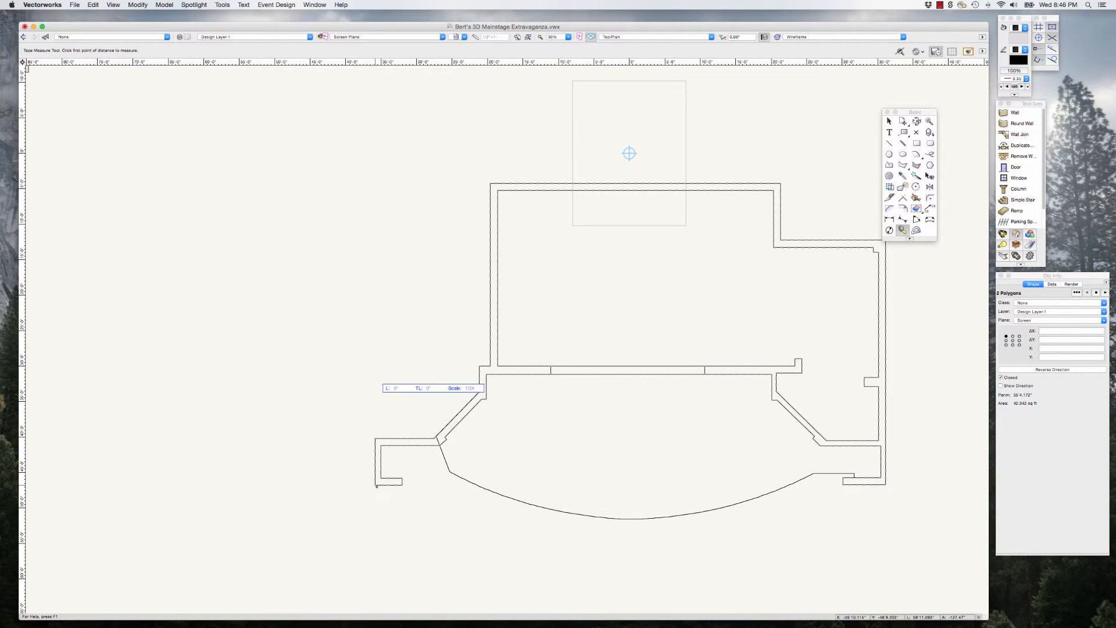
left_click(885, 485)
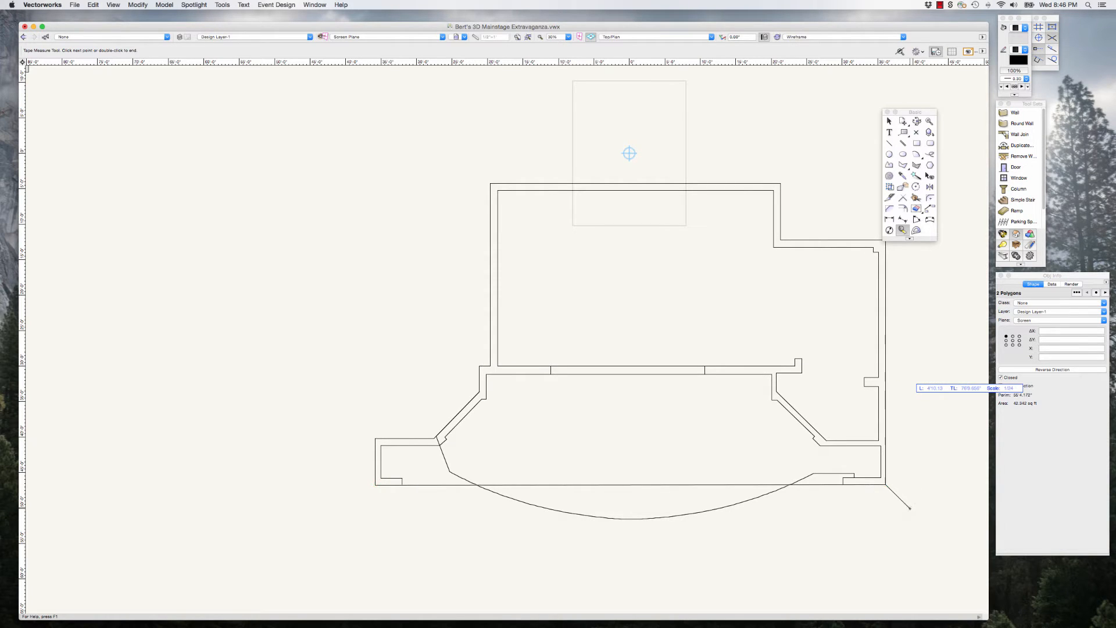
double_click(910, 508)
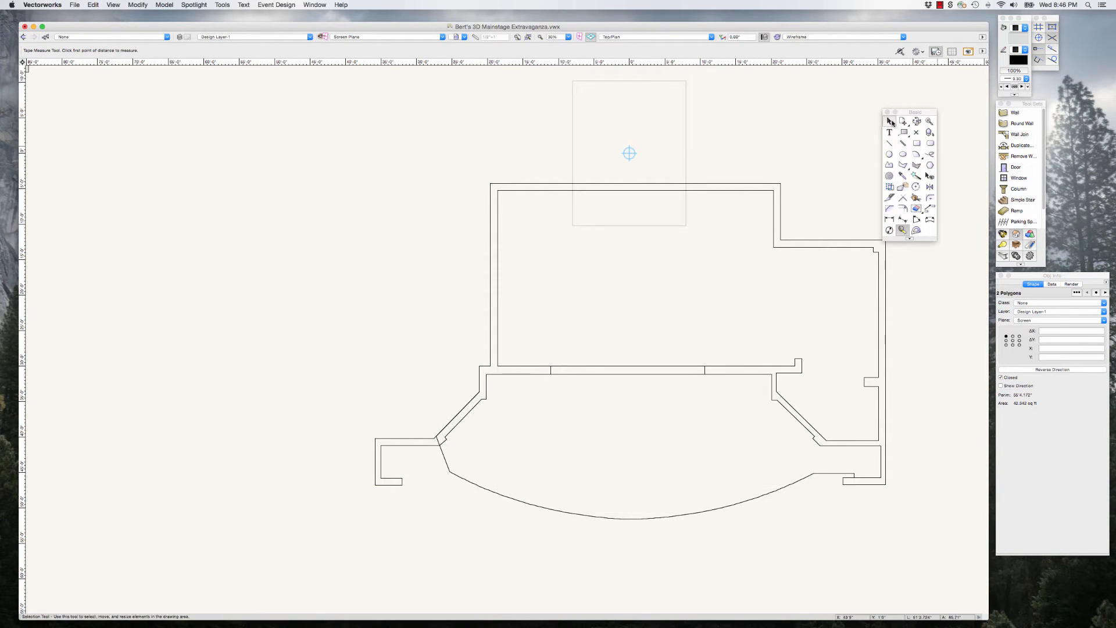
Step: Extrude the selected sloped ceiling and beam polygons by 71'11" in the Left view
key("x")
scroll(852, 417, "down", 5)
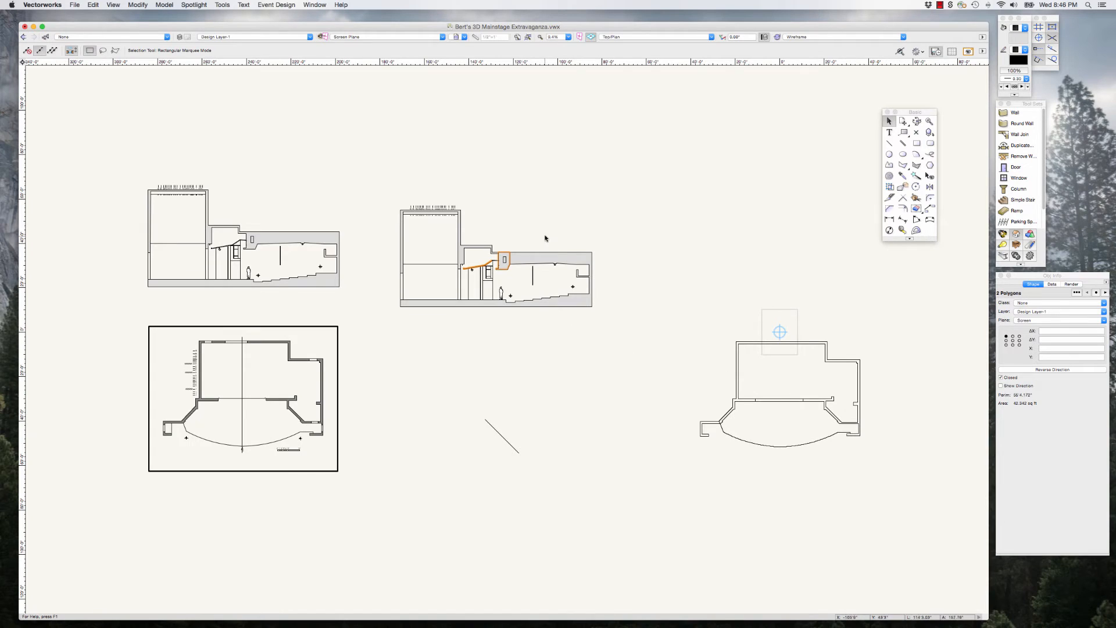
left_click(615, 38)
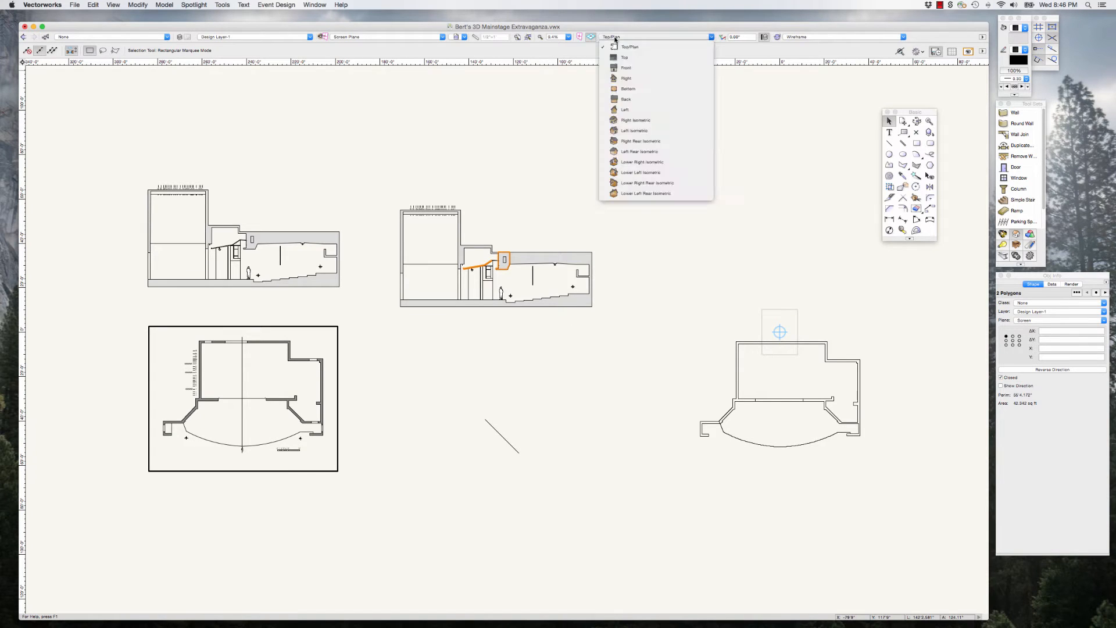
left_click(628, 110)
scroll(527, 329, "up", 6)
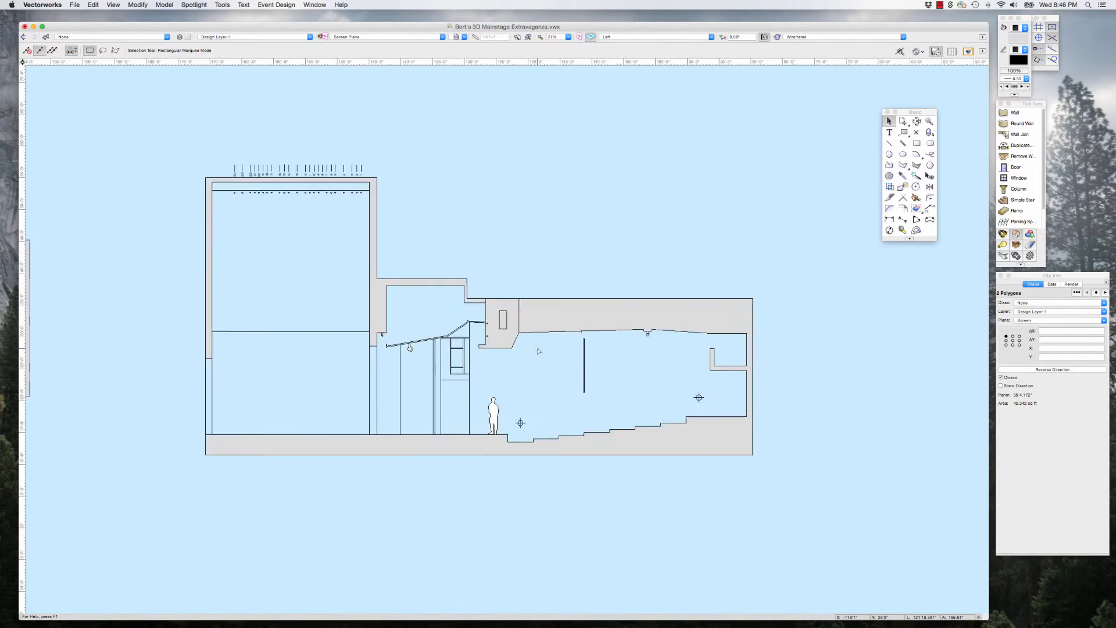
left_click(163, 4)
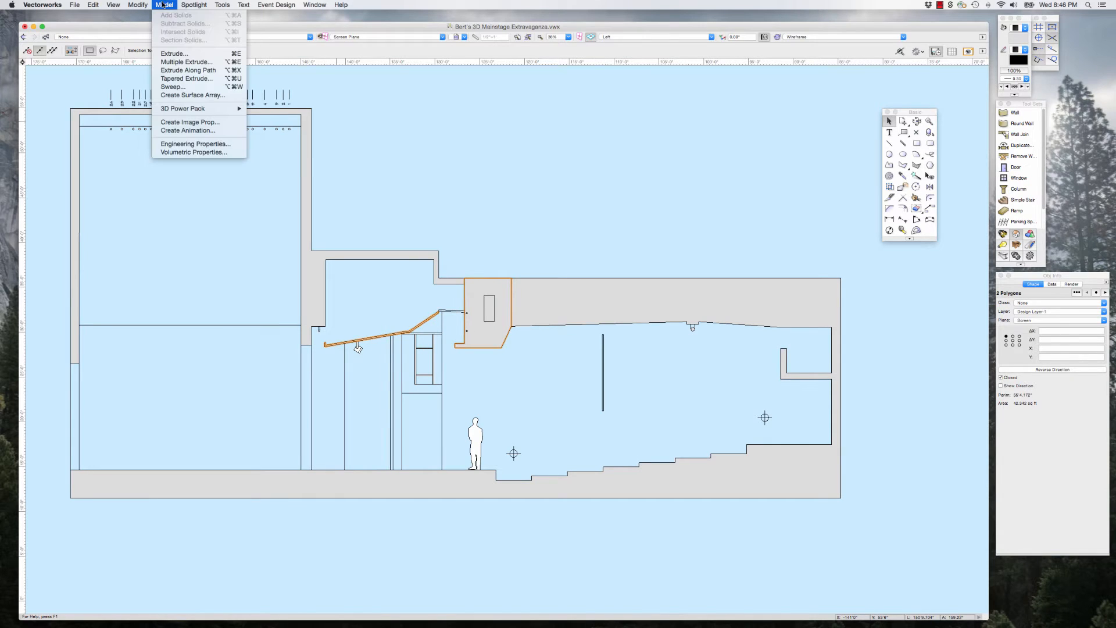
left_click(177, 52)
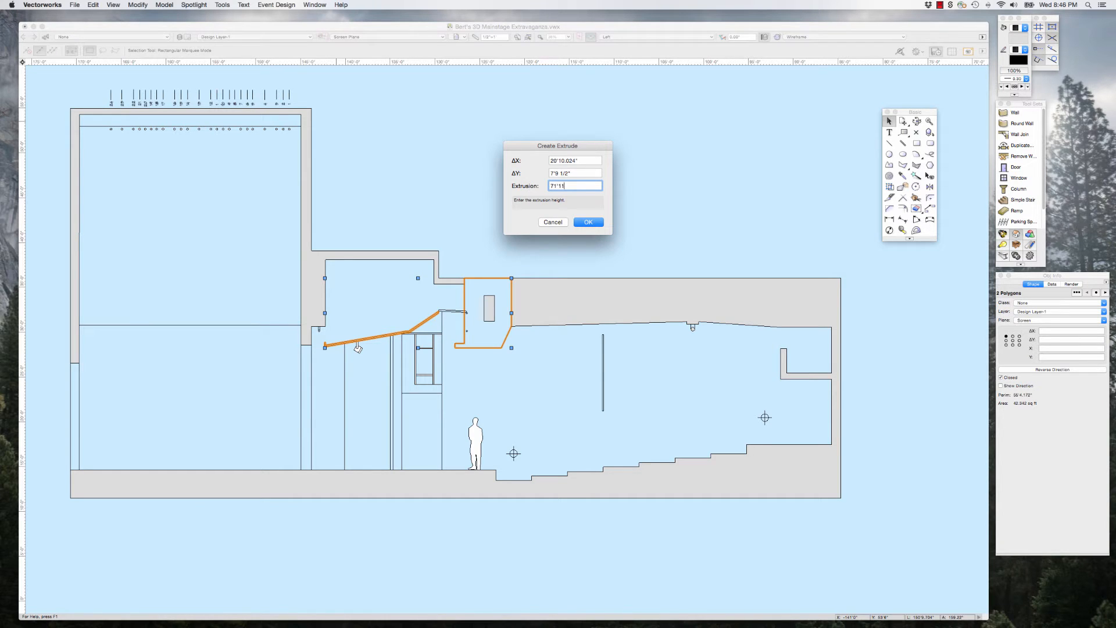
type("71'11")
left_click(588, 221)
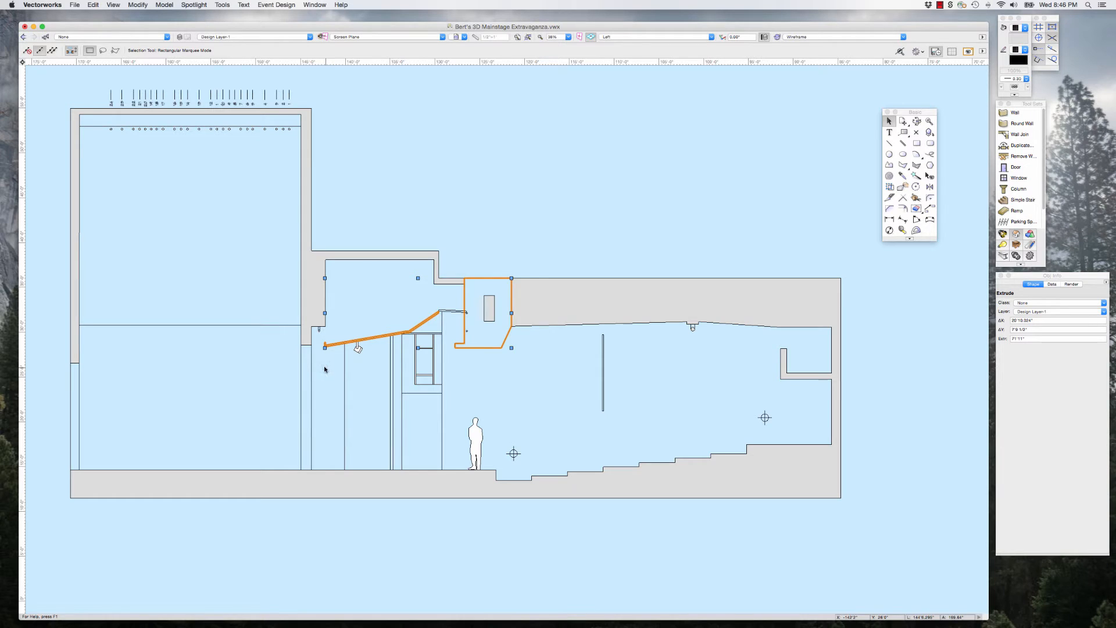
Step: Draw a horizontal reference line about 1'5" long from the proscenium wall's lower stage-side corner toward the stage in the section
scroll(311, 357, "up", 5)
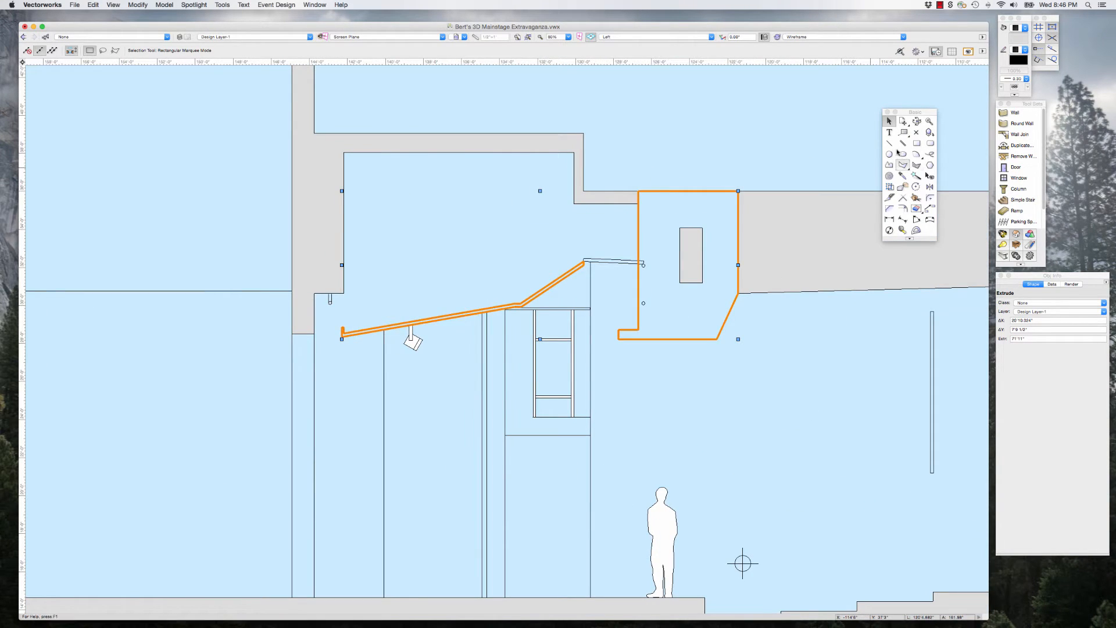
left_click(889, 143)
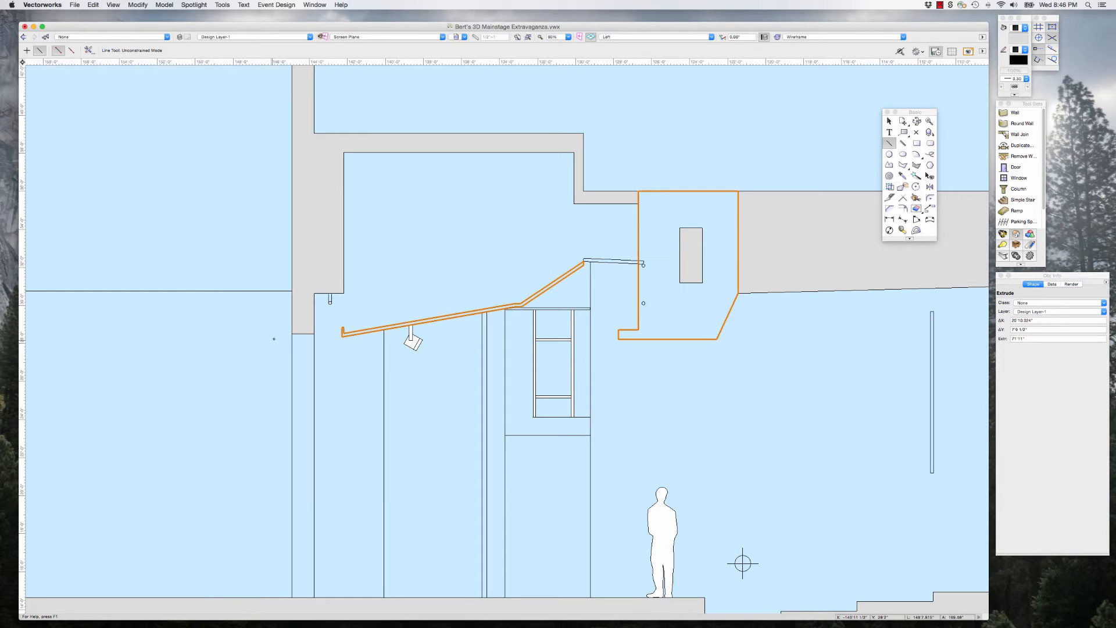
left_click(292, 334)
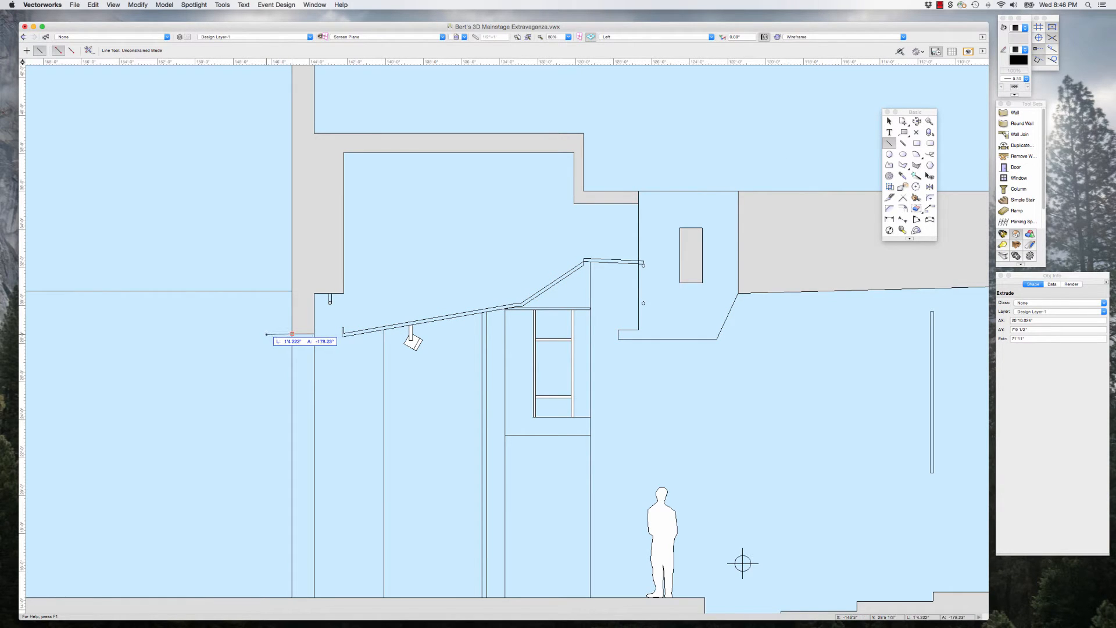
left_click(265, 335)
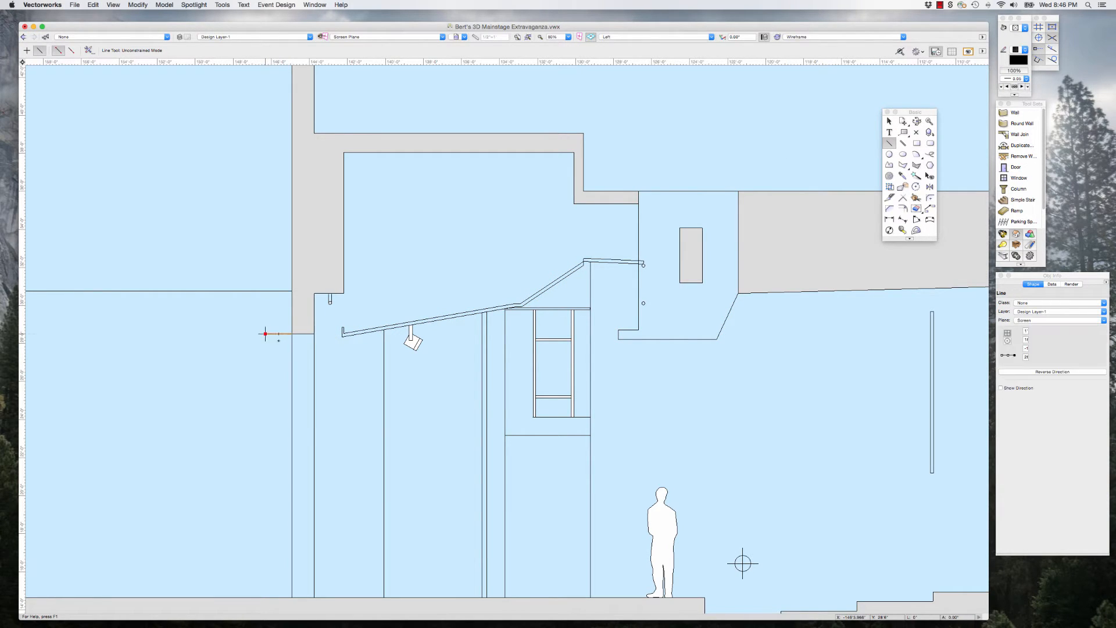
scroll(291, 341, "up", 4)
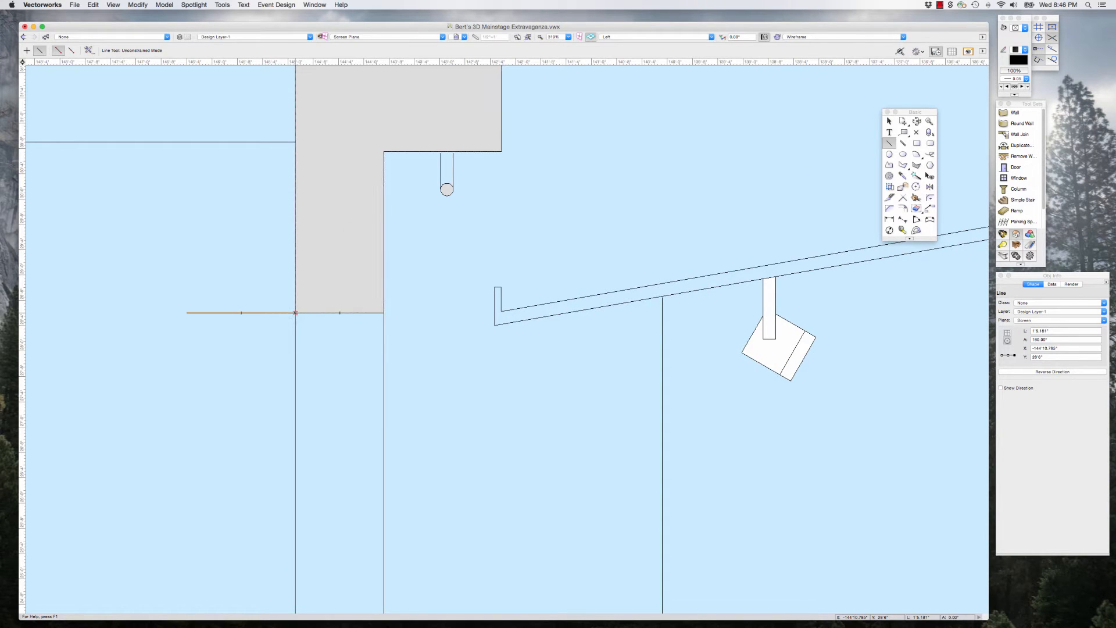
scroll(297, 317, "down", 2)
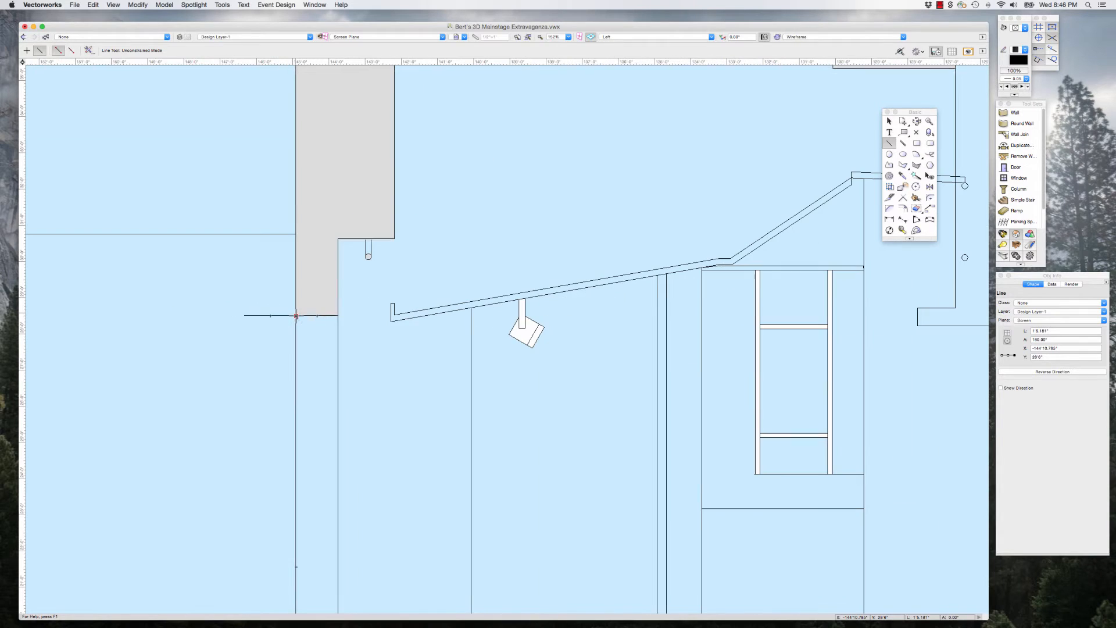
scroll(297, 316, "down", 1)
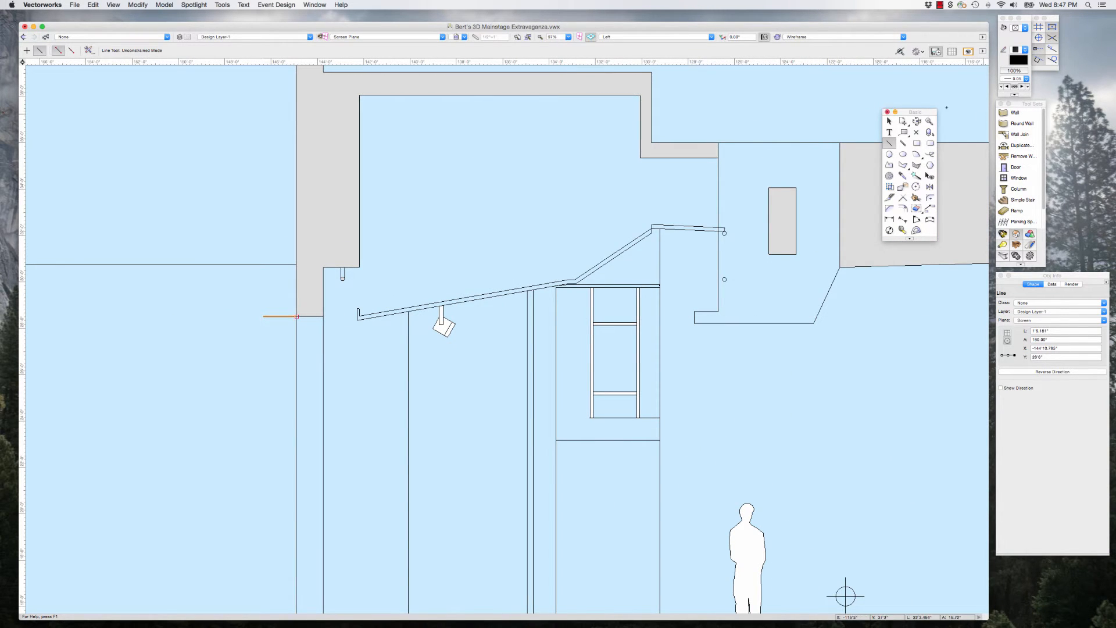
Step: Select the reference line together with the sloped ceiling and beam extrudes and move them out of the section toward the 3D walls
left_click(888, 120)
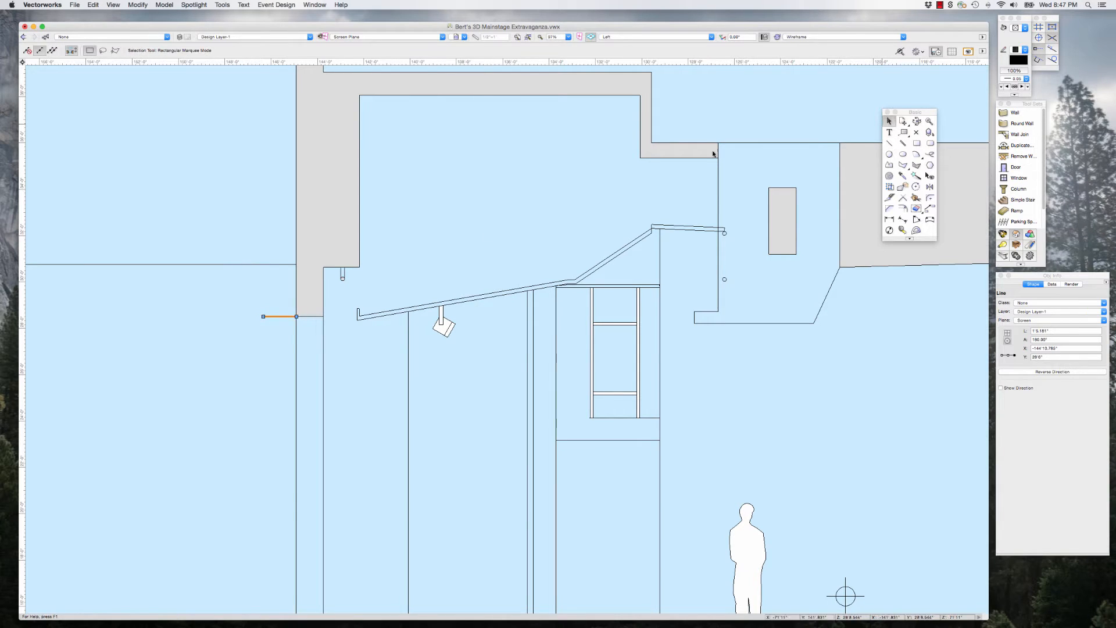
scroll(319, 299, "down", 2)
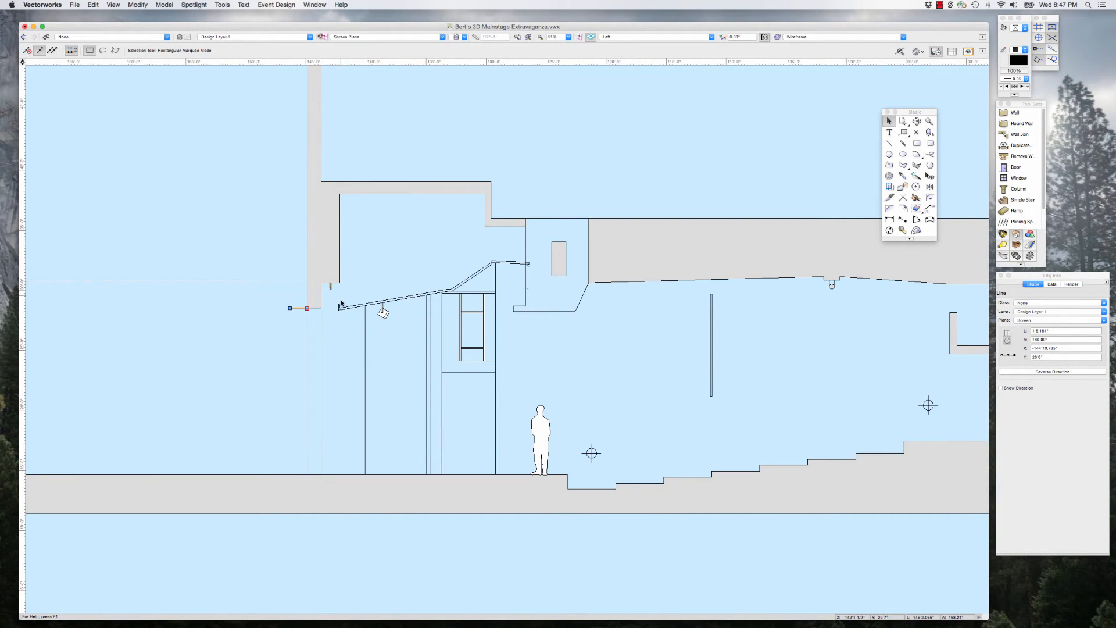
left_click(341, 303, "shift")
scroll(340, 303, "down", 3)
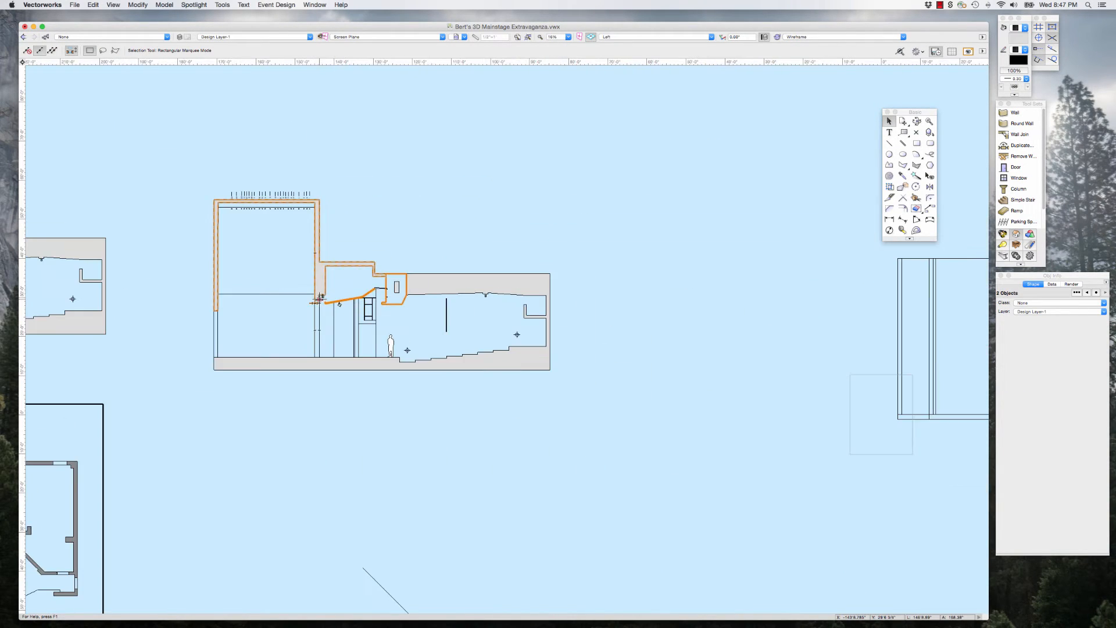
left_click_drag(339, 304, 696, 298)
Step: Move the selected extrudes and reference line onto the 3D wall model, near the proscenium opening
scroll(498, 347, "down", 2)
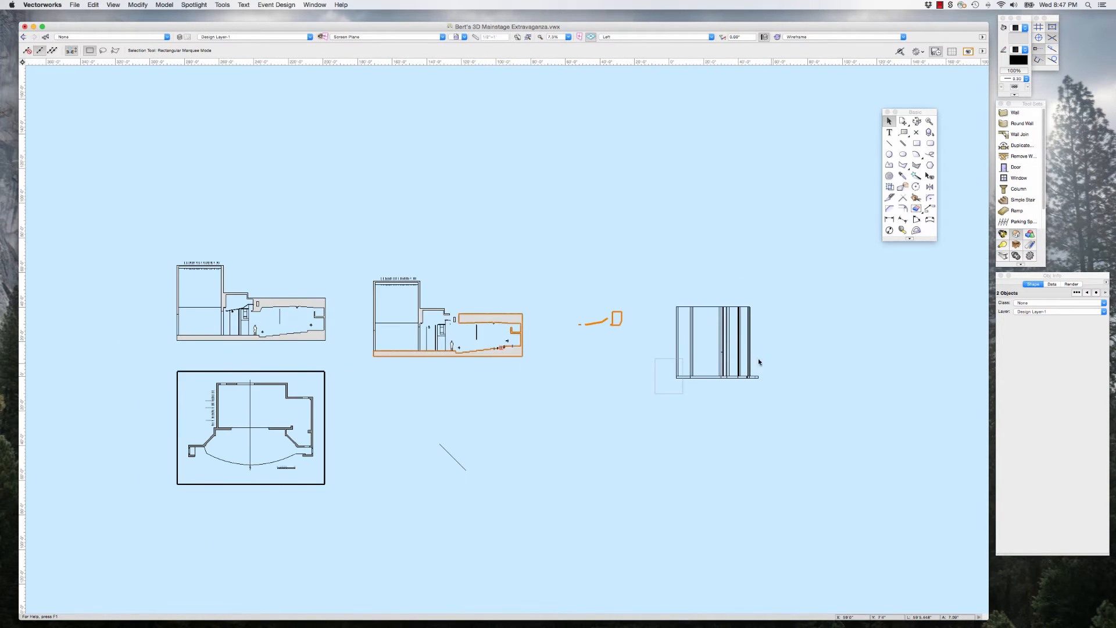
scroll(753, 355, "up", 3)
scroll(749, 355, "up", 1)
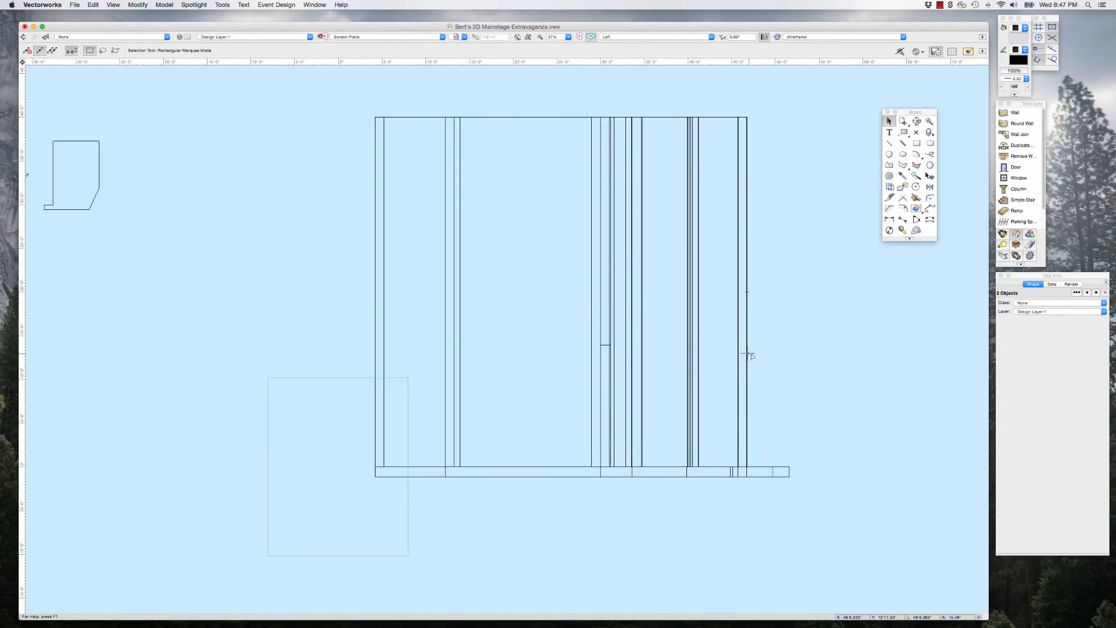
scroll(608, 353, "up", 3)
scroll(604, 330, "up", 1)
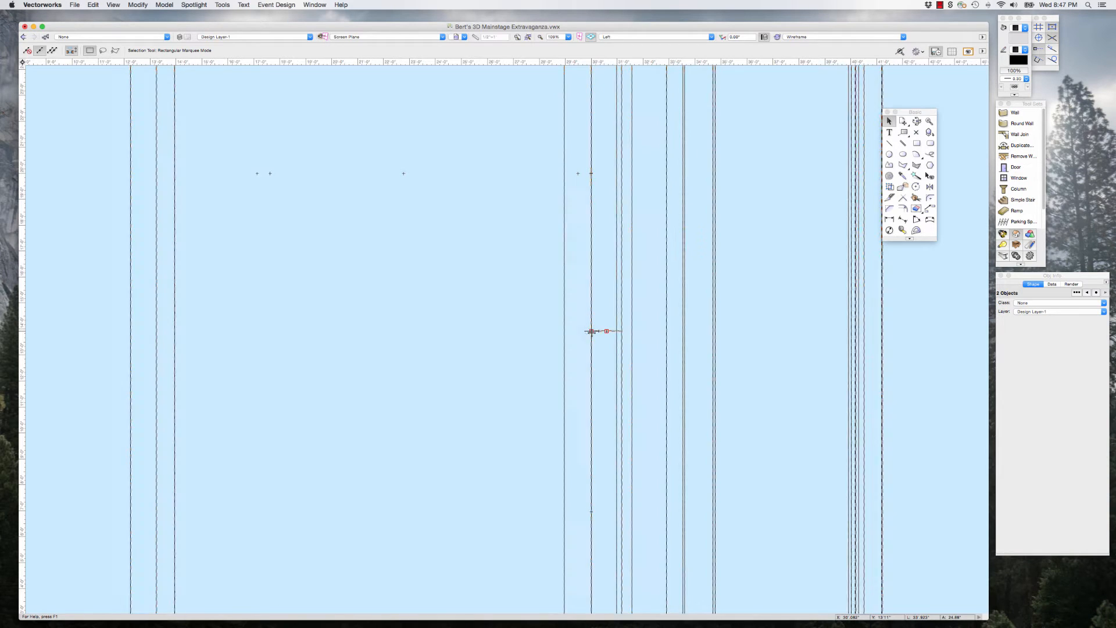
scroll(610, 332, "down", 3)
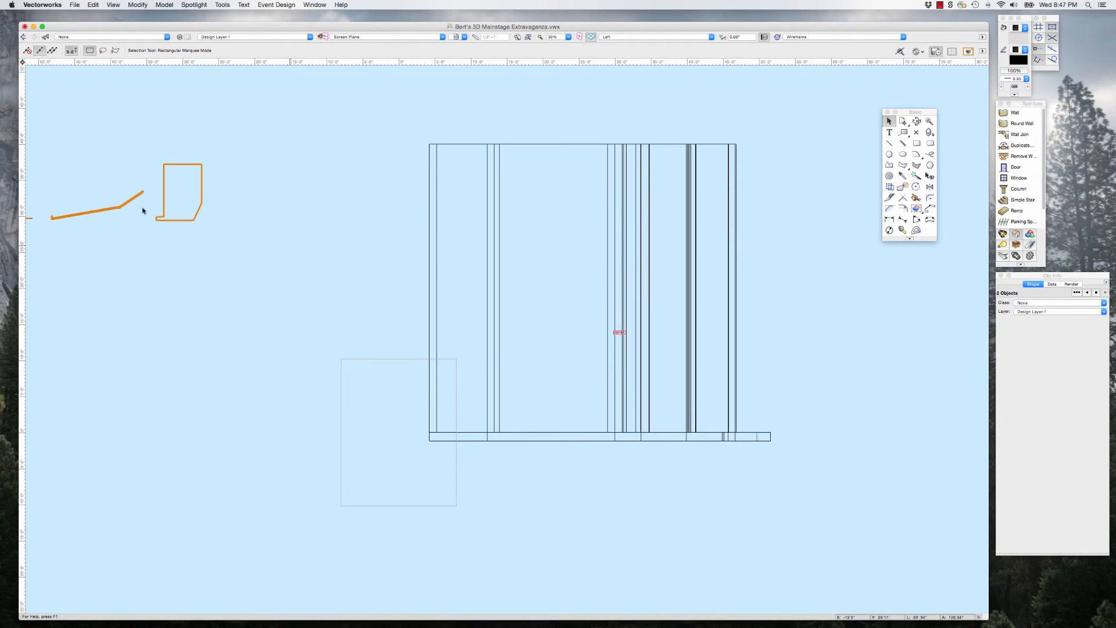
left_click_drag(119, 207, 641, 259)
Step: Align the extrudes with the model by snapping the reference line's wall end to the proscenium header's lower stage-side corner
scroll(622, 299, "up", 2)
scroll(623, 300, "up", 3)
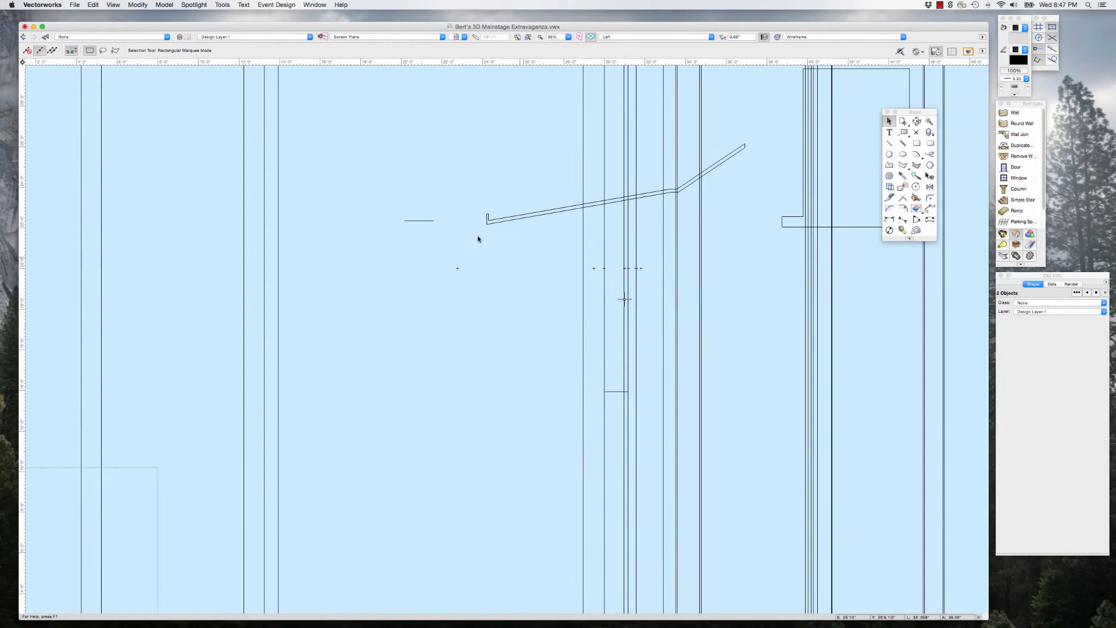
left_click_drag(433, 221, 605, 392)
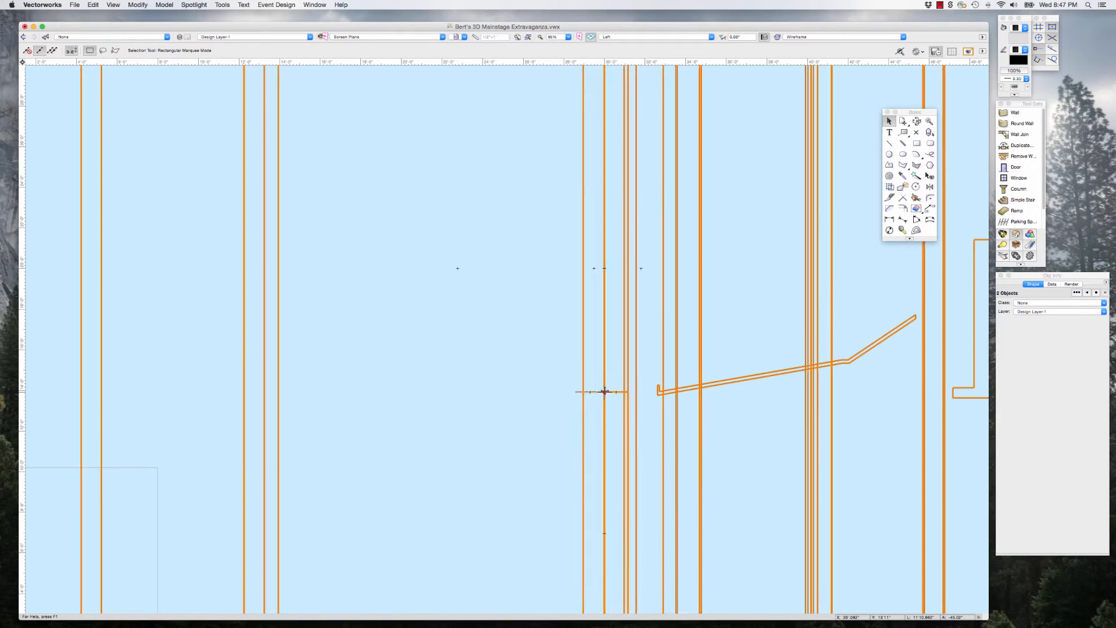
scroll(622, 384, "up", 3)
scroll(485, 357, "down", 5)
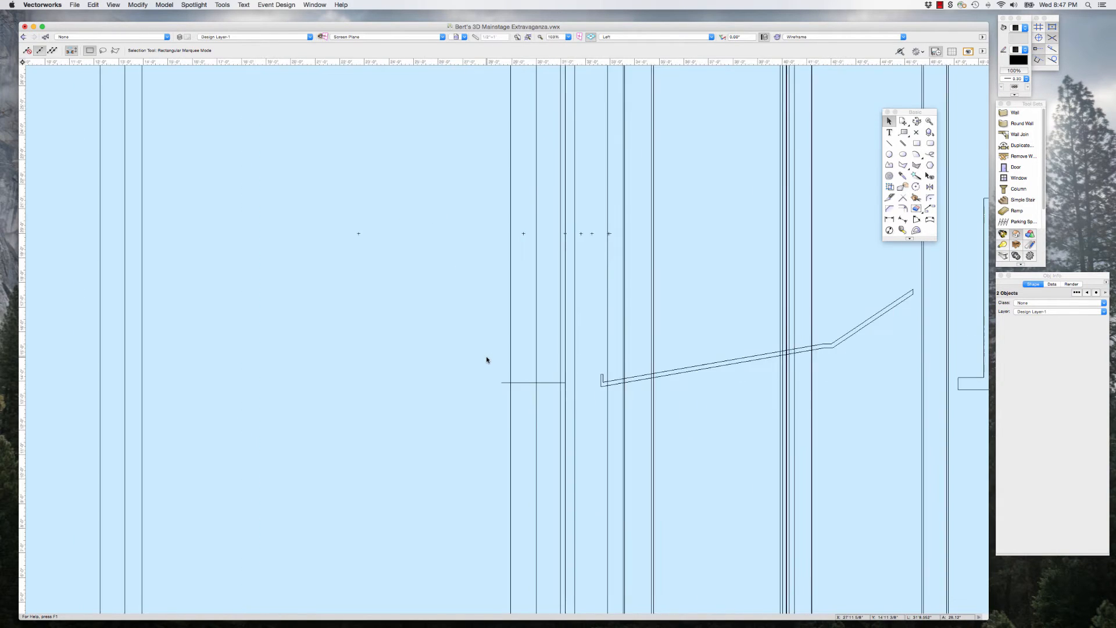
Step: Delete the horizontal reference line beside the proscenium header, keeping the ceiling and beam extrudes
left_click(731, 420)
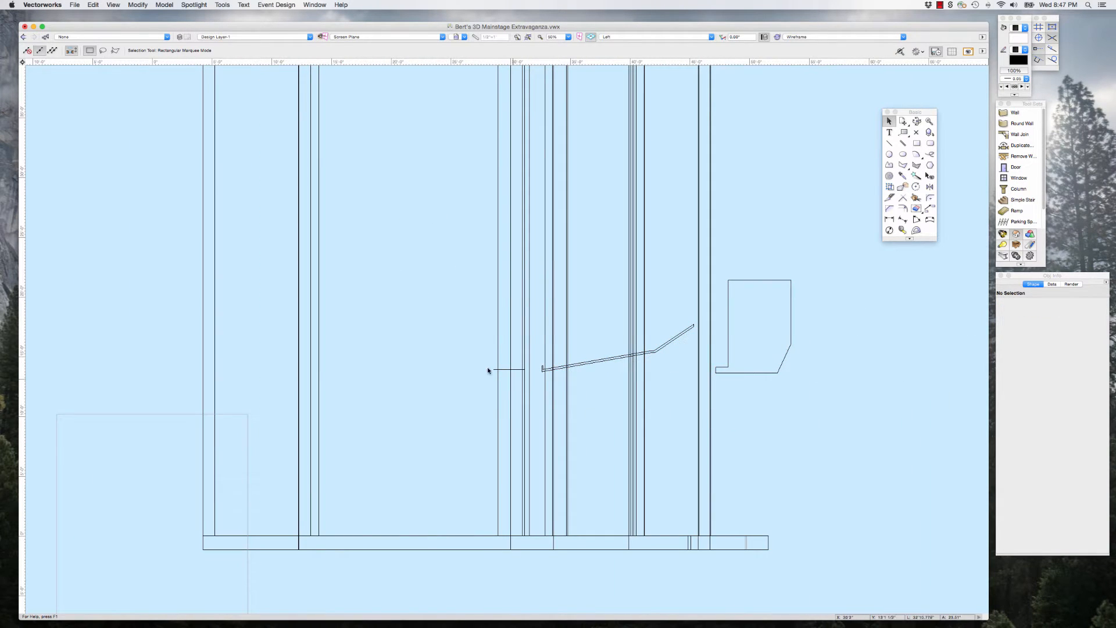
left_click_drag(483, 361, 524, 388)
key("Delete")
Step: Switch to Top/Plan view and delete the stray diagonal line between the section drawing and the model
scroll(667, 411, "down", 2)
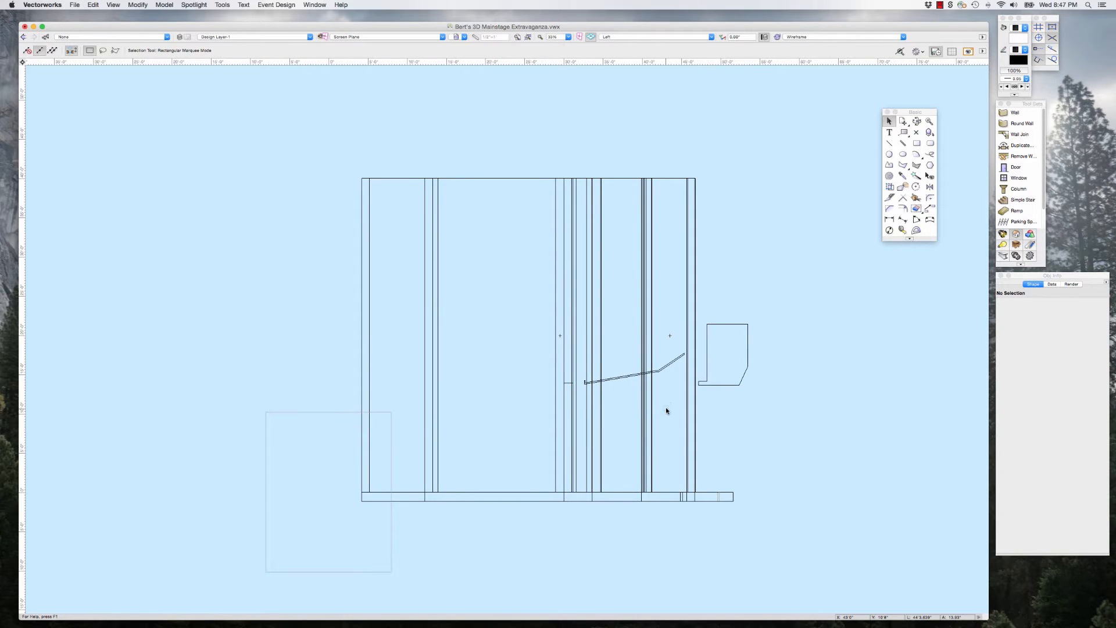
key("super+5")
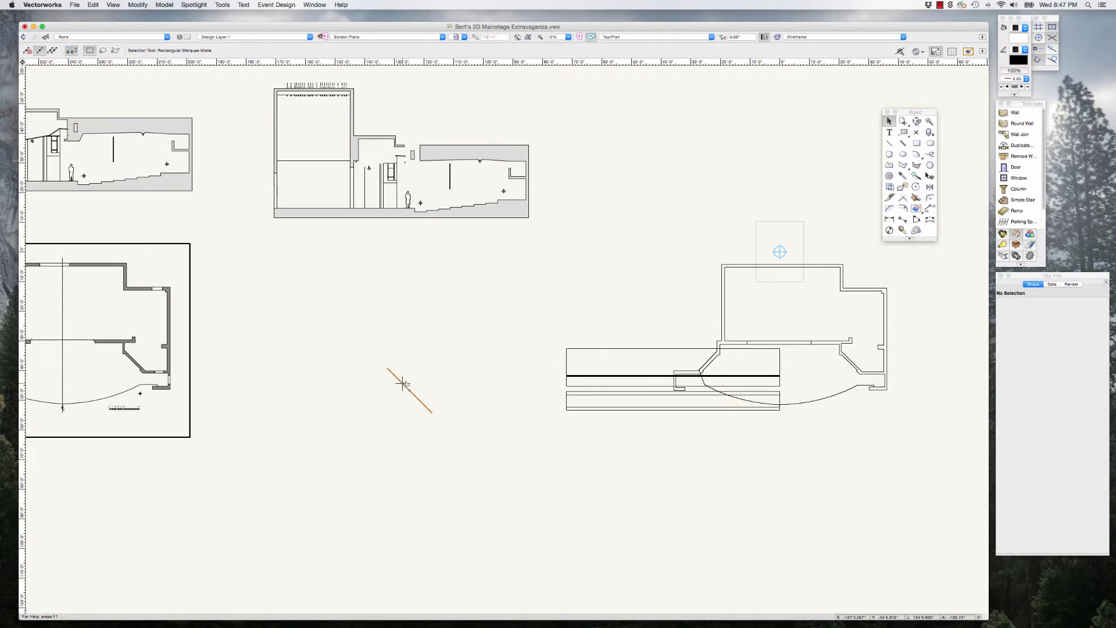
left_click(405, 386)
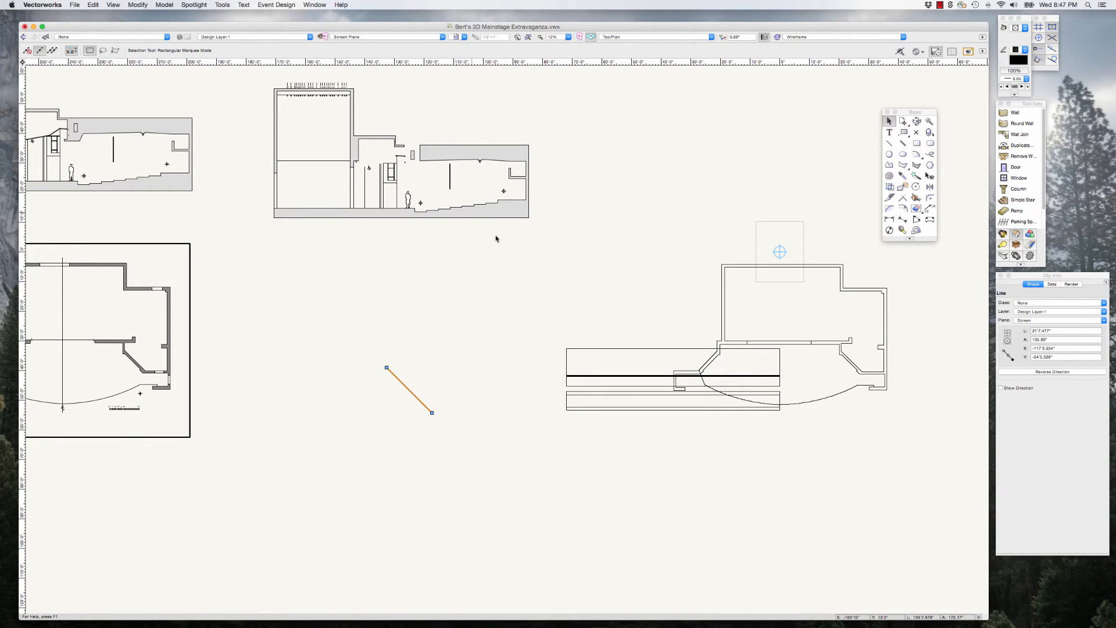
key("Delete")
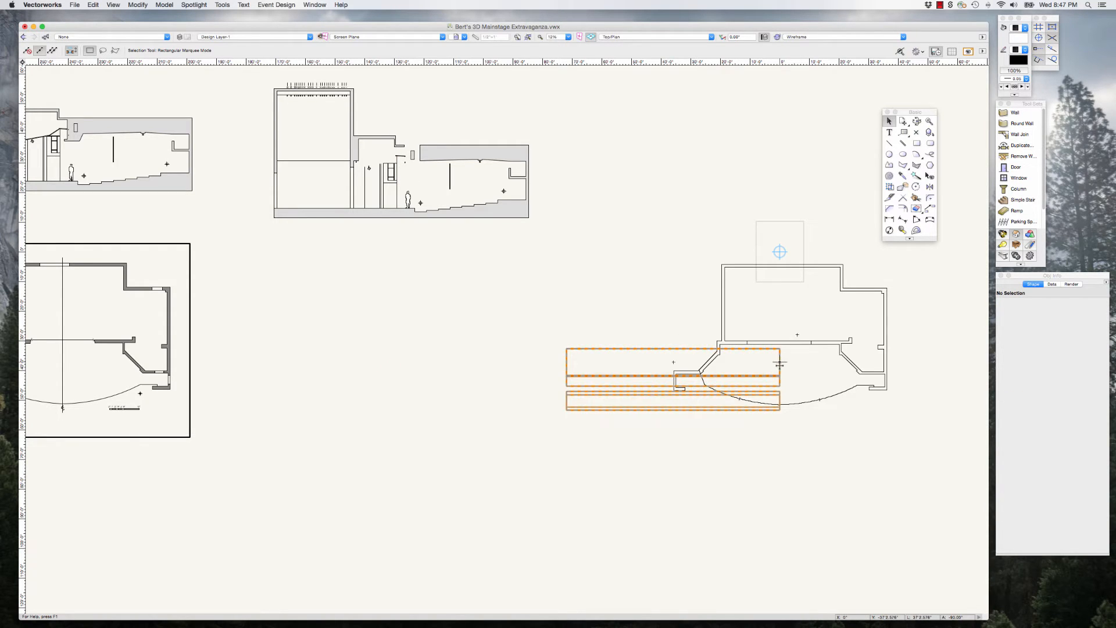
Step: Nudge the ceiling and beam extrudes sideways in plan until their ends line up with the outer faces of the house side walls
left_click(765, 365)
scroll(928, 357, "up", 2)
scroll(928, 357, "up", 3)
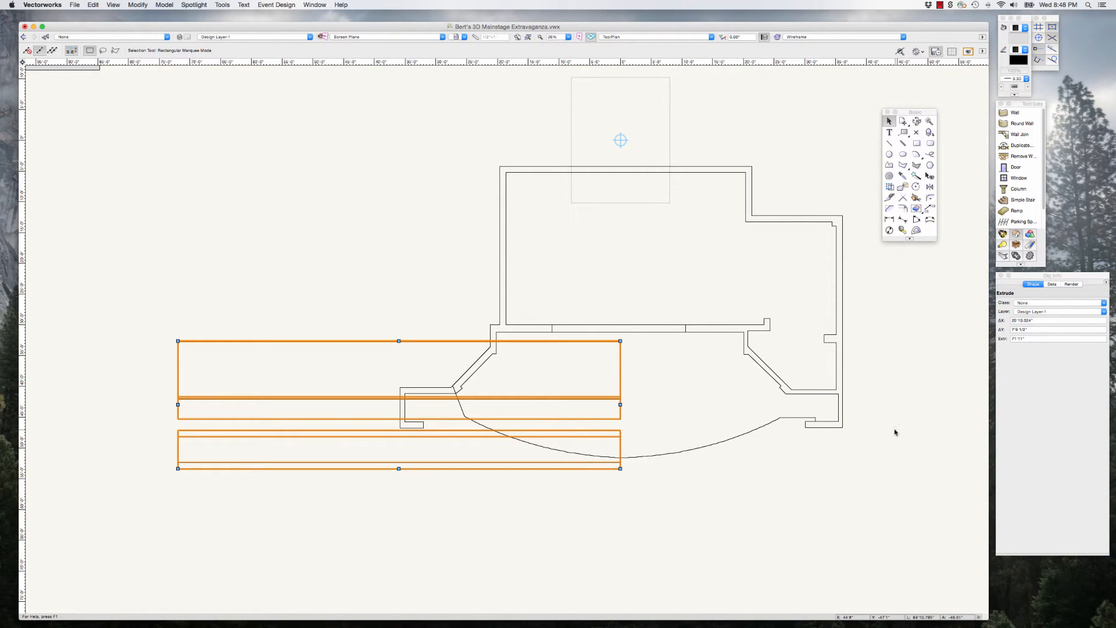
key("shift+Right")
key("shift+Right")
key("shift+Right")
key("shift+Right")
key("shift+Right")
key("shift+Right")
key("shift+Right")
key("shift+Right")
key("shift+Right")
key("shift+Right")
key("shift+Right")
key("shift+Right")
key("shift+Right")
key("shift+Right")
key("shift+Right")
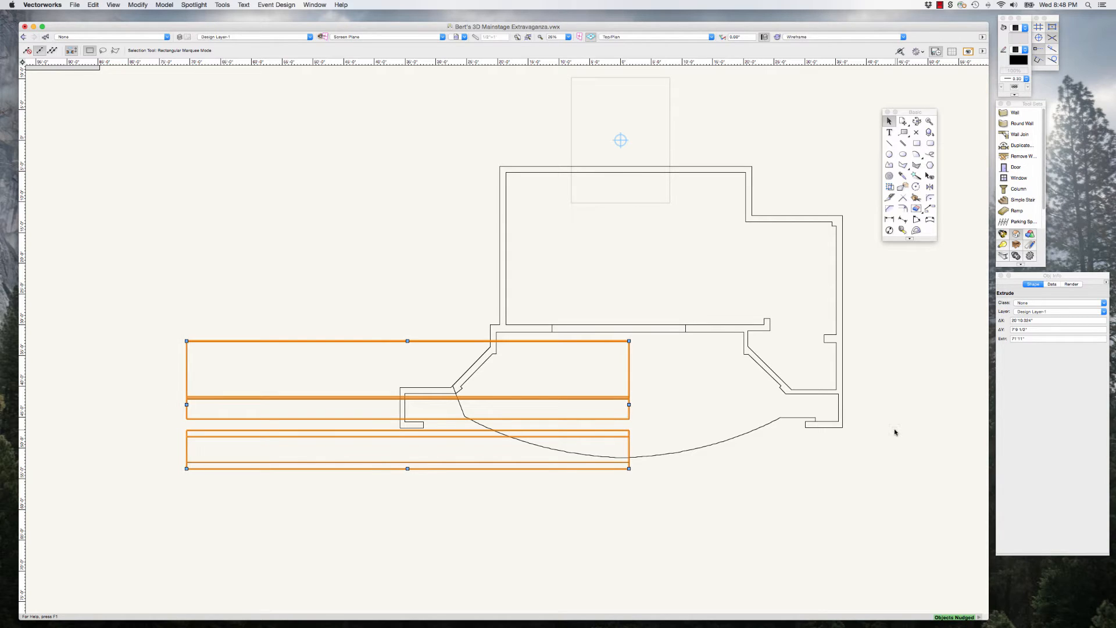
key("shift+Right")
key("shift+Right")
key("shift+Right")
key("shift+Right")
key("shift+Right")
key("shift+Right")
key("shift+Right")
key("shift+Right")
key("shift+Right")
key("shift+Right")
key("shift+Right")
key("shift+Right")
key("shift+Right")
key("shift+Right")
key("shift+Right")
key("shift+Right")
key("shift+Right")
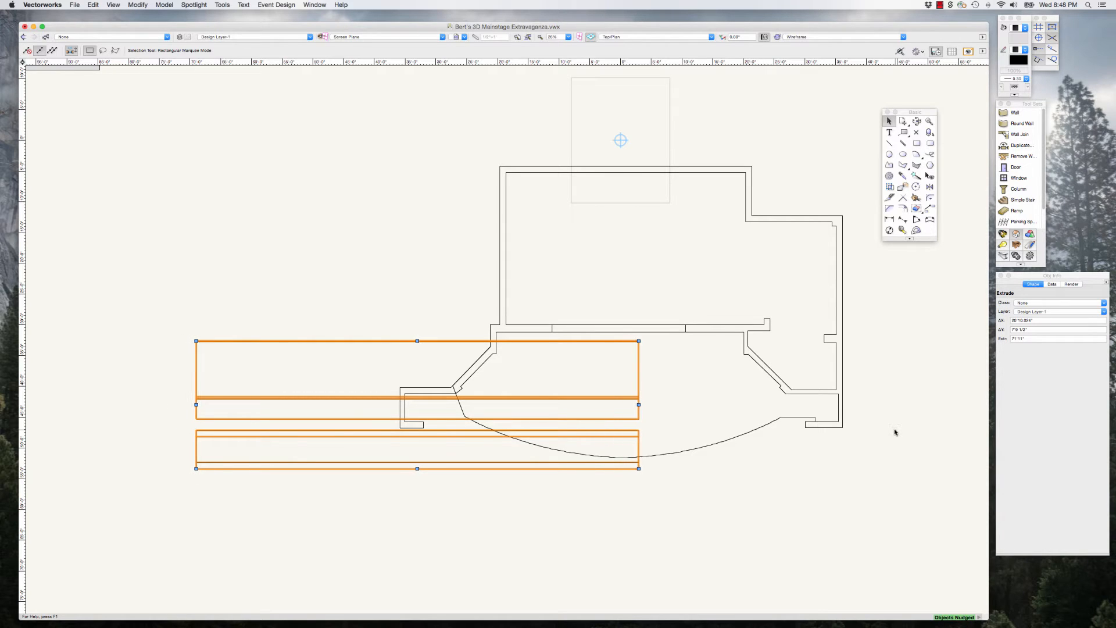
key("shift+Right")
key("shift+Right")
key("shift+Right")
key("shift+Right")
key("shift+Right")
key("shift+Right")
key("shift+Right")
key("shift+Right")
key("shift+Right")
key("shift+Right")
key("shift+Right")
key("shift+Right")
key("shift+Right")
key("shift+Right")
key("shift+Right")
key("shift+Right")
key("shift+Right")
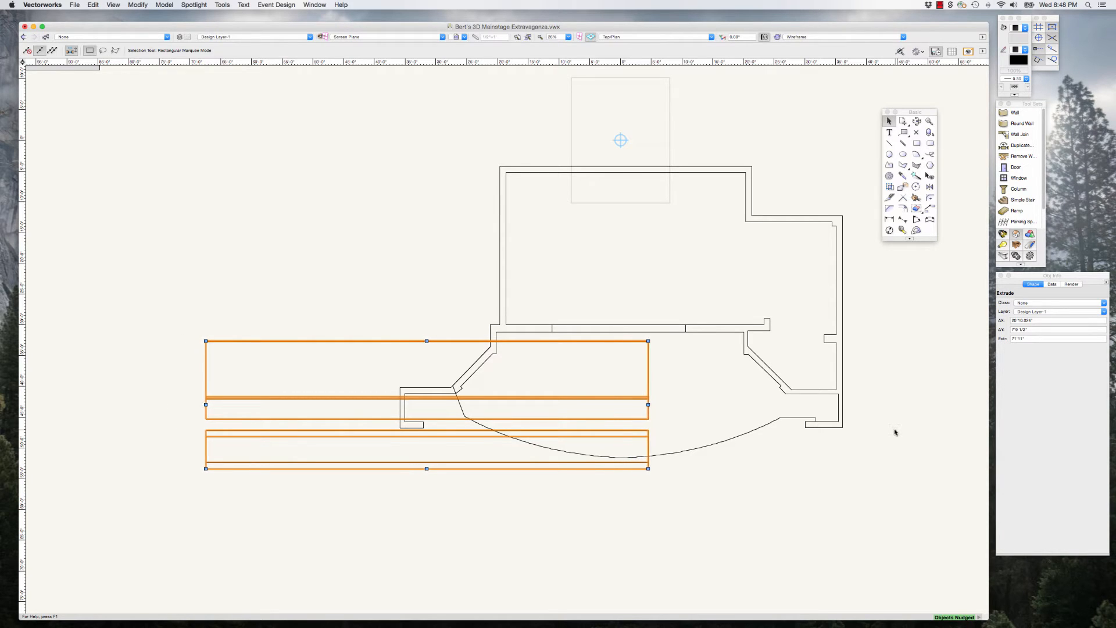
key("shift+Right")
key("shift+Right")
key("shift+Right")
key("shift+Right")
key("shift+Right")
key("shift+Right")
key("shift+Right")
key("shift+Right")
key("shift+Right")
key("shift+Right")
key("shift+Right")
key("shift+Right")
key("shift+Right")
key("shift+Right")
key("shift+Right")
key("shift+Right")
key("shift+Right")
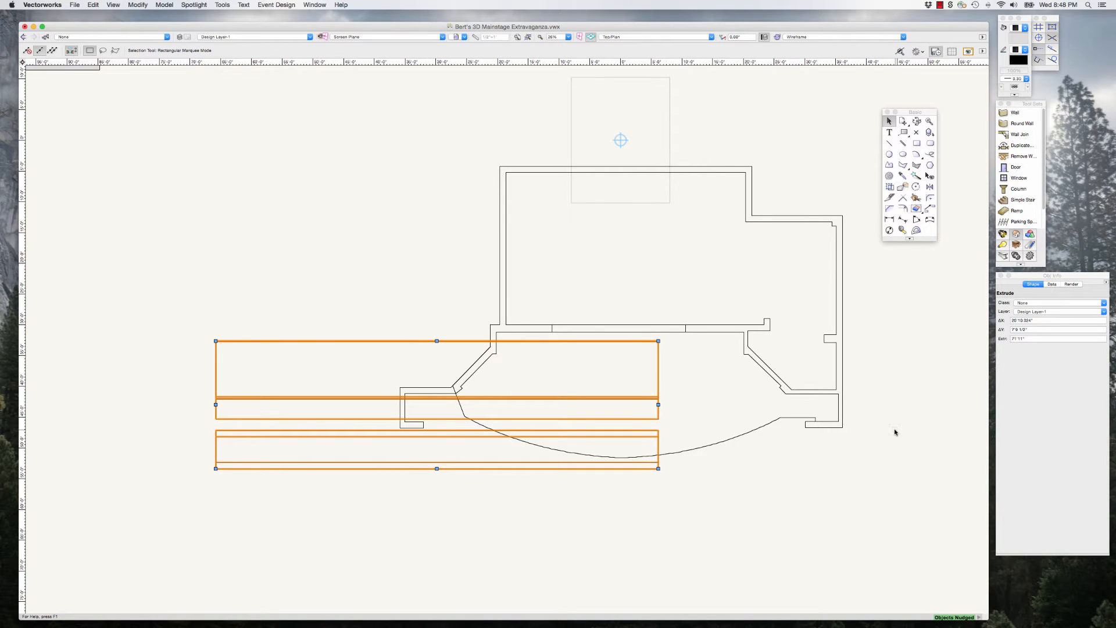
key("shift+Right")
key("shift+Right")
key("shift+Right")
key("shift+Right")
key("shift+Right")
key("shift+Right")
key("shift+Right")
key("shift+Right")
key("shift+Right")
key("shift+Right")
key("shift+Right")
key("shift+Right")
key("shift+Right")
key("shift+Right")
key("shift+Right")
key("shift+Right")
key("shift+Right")
key("shift+Right")
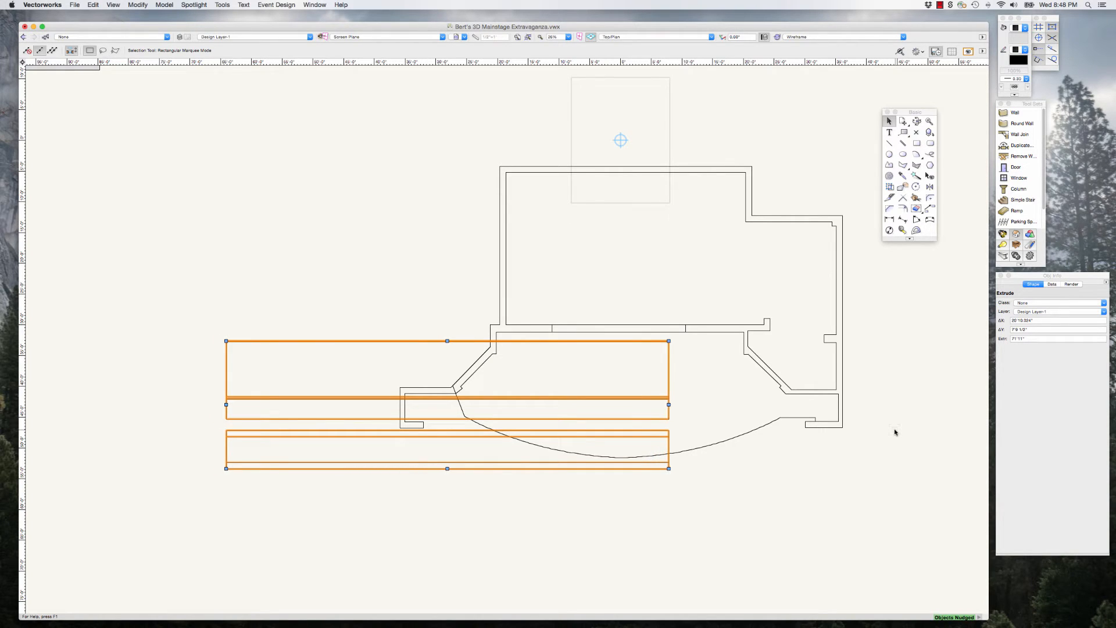
key("shift+Right")
key("shift+Right")
key("shift+Right")
key("shift+Right")
key("shift+Right")
key("shift+Right")
key("shift+Right")
key("shift+Right")
key("shift+Right")
key("shift+Right")
key("shift+Right")
key("shift+Right")
key("shift+Right")
key("shift+Right")
key("shift+Right")
key("shift+Right")
key("shift+Right")
key("shift+Right")
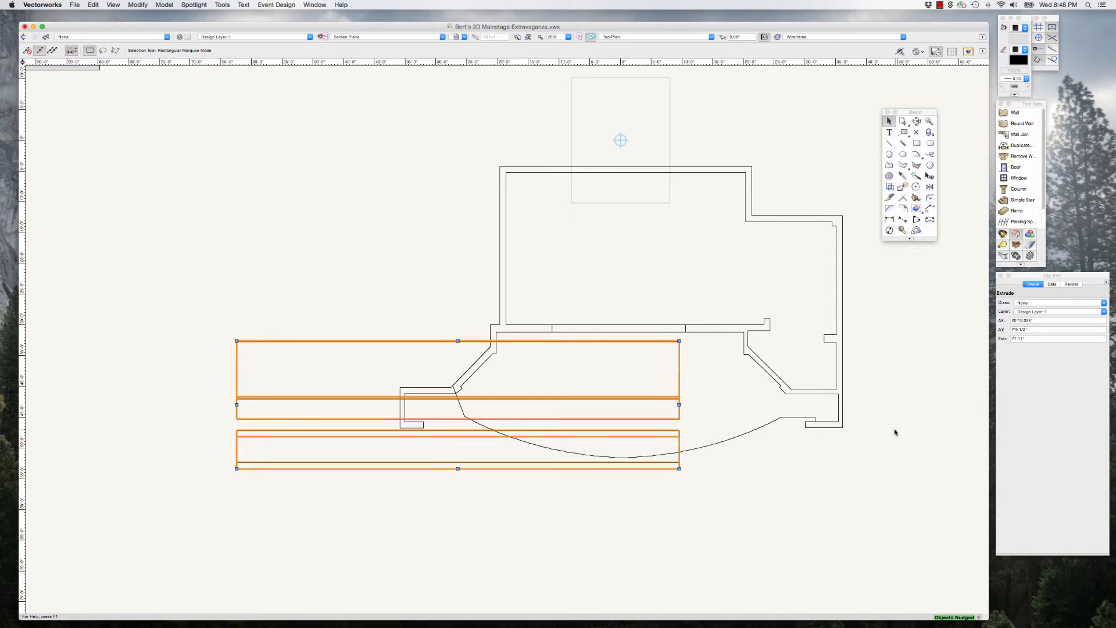
key("shift+Right")
key("shift+Right")
key("shift+Right")
key("shift+Right")
key("shift+Right")
key("shift+Right")
key("shift+Right")
key("shift+Right")
key("shift+Right")
key("shift+Right")
key("shift+Right")
key("shift+Right")
key("shift+Right")
key("shift+Right")
key("shift+Right")
key("shift+Right")
key("shift+Right")
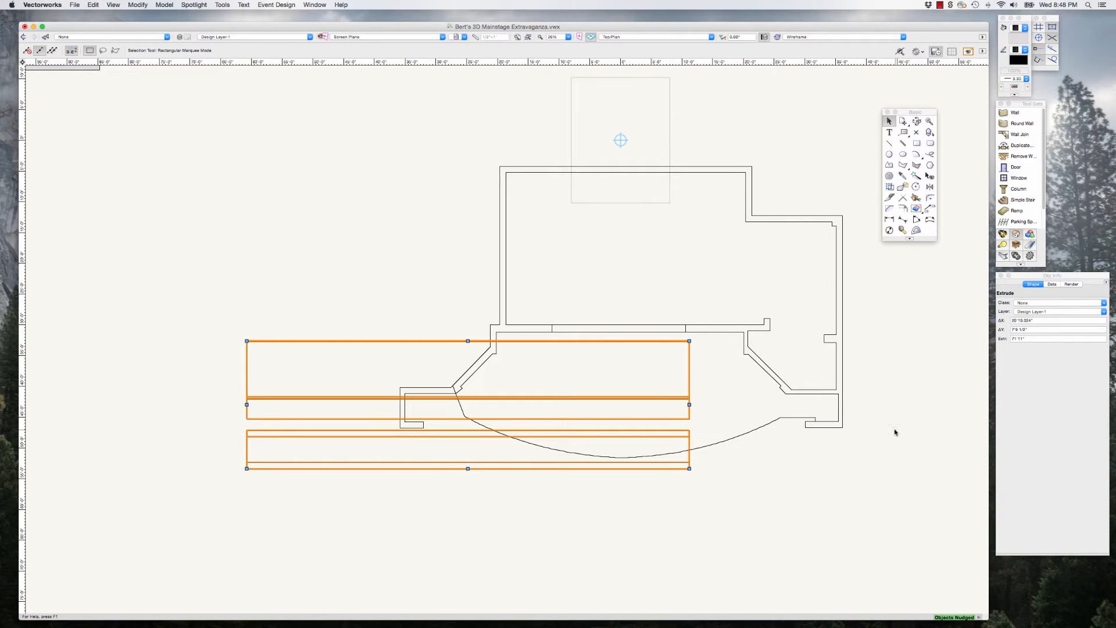
key("shift+Right")
key("shift+Right")
key("shift+Right")
key("shift+Right")
key("shift+Right")
key("shift+Right")
key("shift+Right")
key("shift+Right")
key("shift+Right")
key("shift+Right")
key("shift+Right")
key("shift+Right")
key("shift+Right")
key("shift+Right")
key("shift+Right")
key("shift+Right")
key("shift+Right")
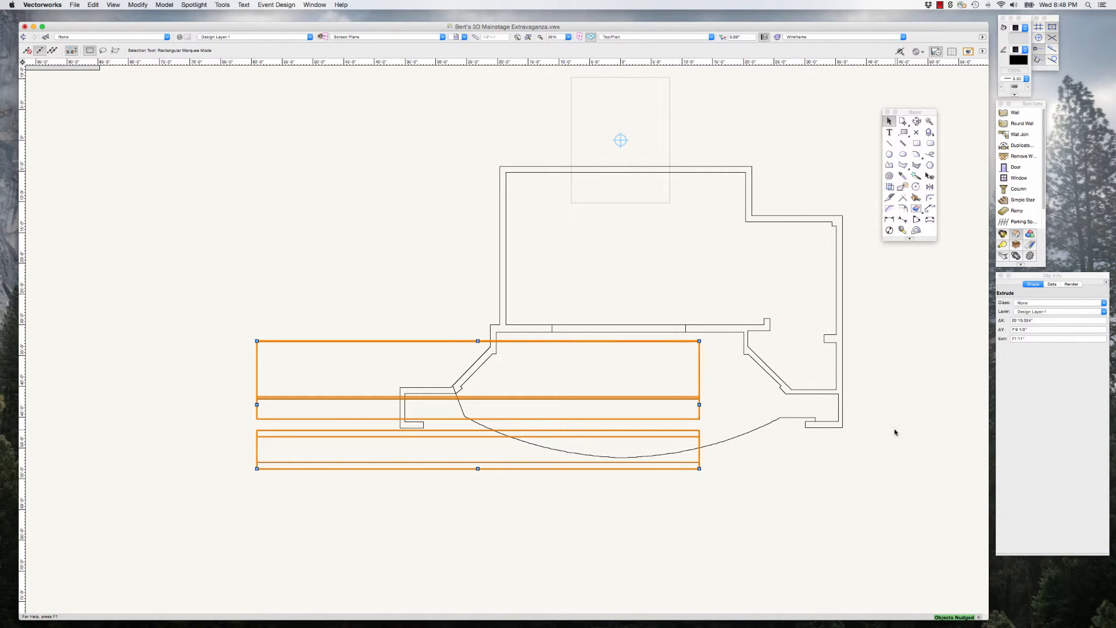
key("shift+Right")
key("shift+Right")
key("shift+Right")
key("shift+Right")
key("shift+Right")
key("shift+Right")
key("shift+Right")
key("shift+Right")
key("shift+Right")
key("shift+Right")
key("shift+Right")
key("shift+Right")
key("shift+Right")
key("shift+Right")
key("shift+Right")
key("shift+Right")
key("shift+Right")
key("shift+Right")
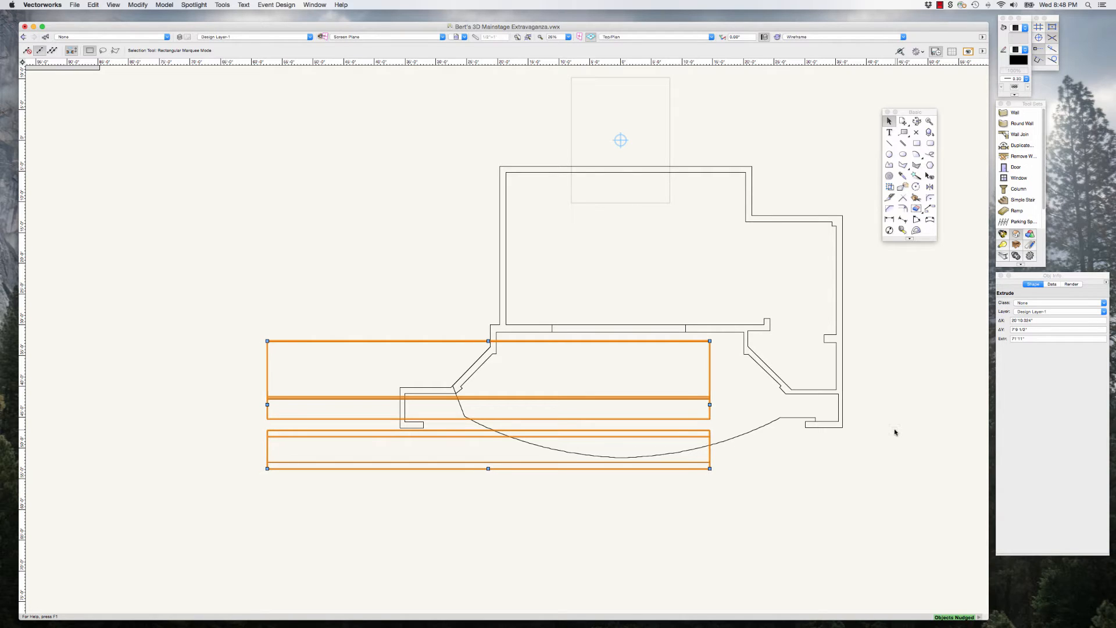
key("shift+Right")
key("shift+Right")
key("shift+Right")
key("shift+Right")
key("shift+Right")
key("shift+Right")
key("shift+Right")
key("shift+Right")
key("shift+Right")
key("shift+Right")
key("shift+Right")
key("shift+Right")
key("shift+Right")
key("shift+Right")
key("shift+Right")
key("shift+Right")
key("shift+Right")
key("shift+Right")
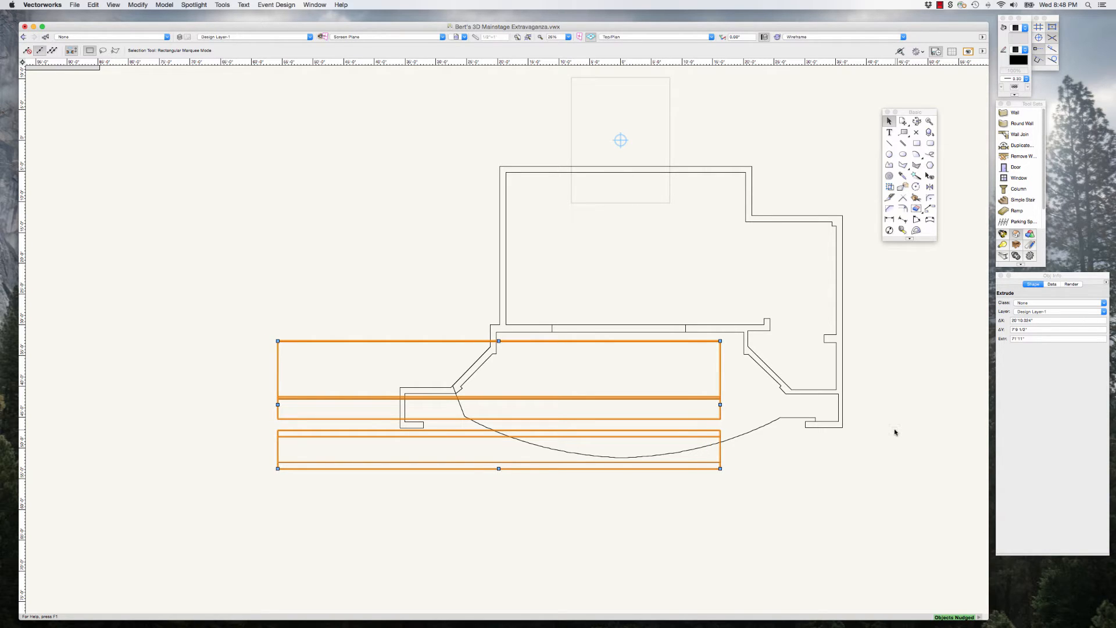
key("shift+Right")
key("shift+Right")
key("shift+Right")
key("shift+Right")
key("shift+Right")
key("shift+Right")
key("shift+Right")
key("shift+Right")
key("shift+Right")
key("shift+Right")
key("shift+Right")
key("shift+Right")
key("shift+Right")
key("shift+Right")
key("shift+Right")
key("shift+Right")
key("shift+Right")
key("shift+Right")
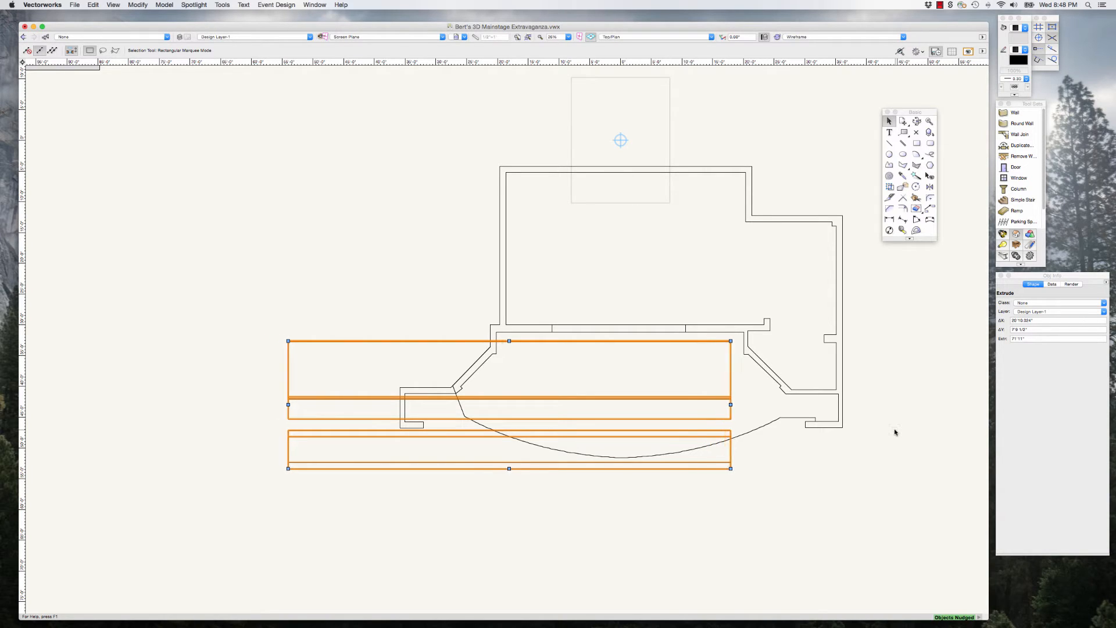
key("shift+Right")
key("shift+Right")
key("shift+Right")
key("shift+Right")
key("shift+Right")
key("shift+Right")
key("shift+Right")
key("shift+Right")
key("shift+Right")
key("shift+Right")
key("shift+Right")
key("shift+Right")
key("shift+Right")
key("shift+Right")
key("shift+Right")
key("shift+Right")
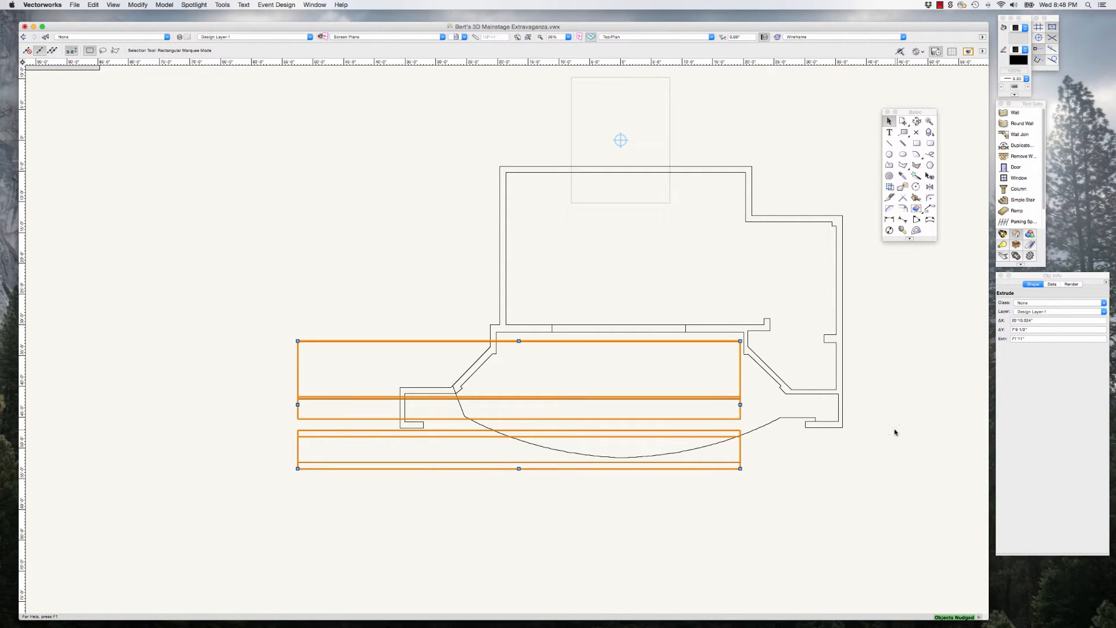
key("shift+Right")
key("shift+Right")
key("shift+Right")
key("shift+Right")
key("shift+Right")
key("shift+Right")
key("shift+Right")
key("shift+Right")
key("shift+Right")
key("shift+Right")
key("shift+Right")
key("shift+Right")
key("shift+Right")
key("shift+Right")
key("shift+Right")
key("shift+Right")
key("shift+Right")
key("shift+Right")
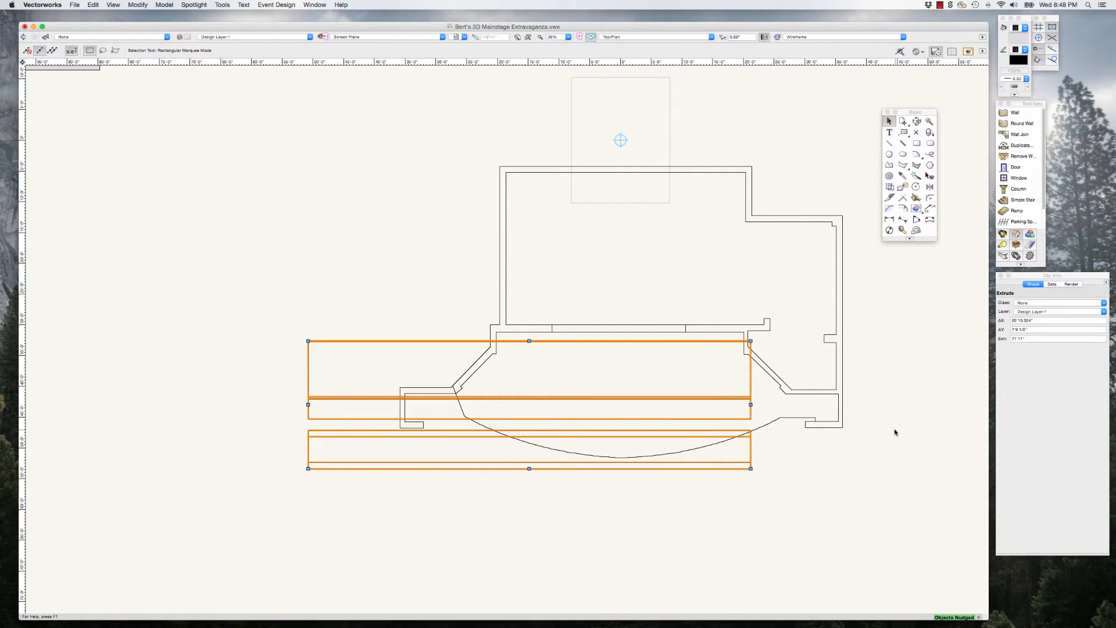
key("shift+Right")
key("shift+Right")
key("shift+Right")
key("shift+Right")
key("shift+Right")
key("shift+Right")
key("shift+Right")
key("shift+Right")
key("shift+Right")
key("Right")
key("Right")
key("Right")
key("Right")
key("Right")
key("Right")
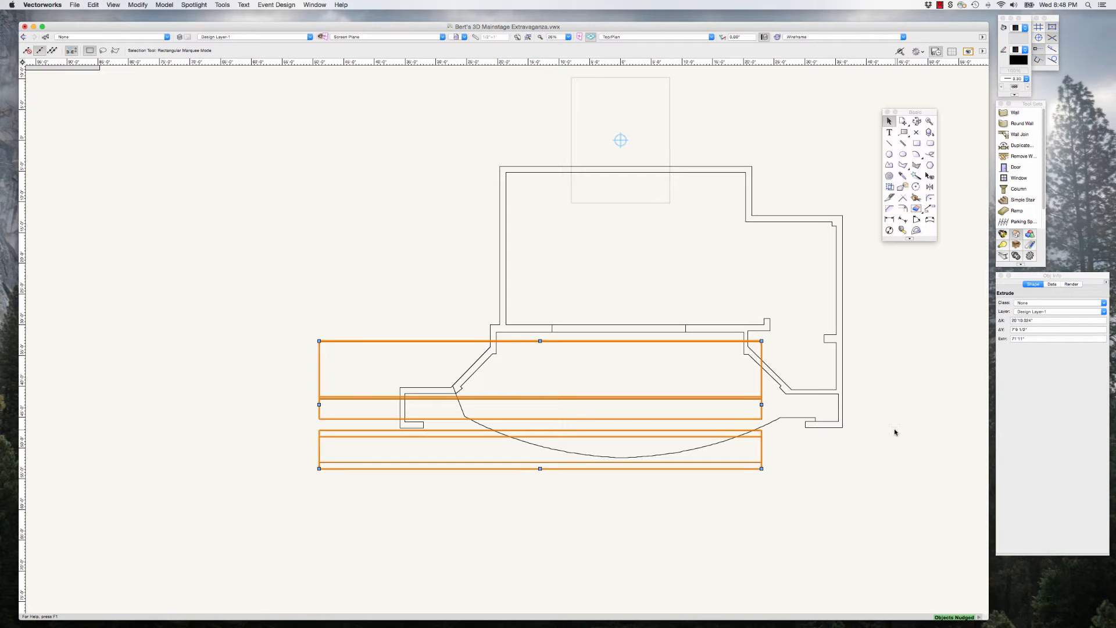
key("Right")
key("Right")
key("Right")
key("Right")
key("Right")
key("Right")
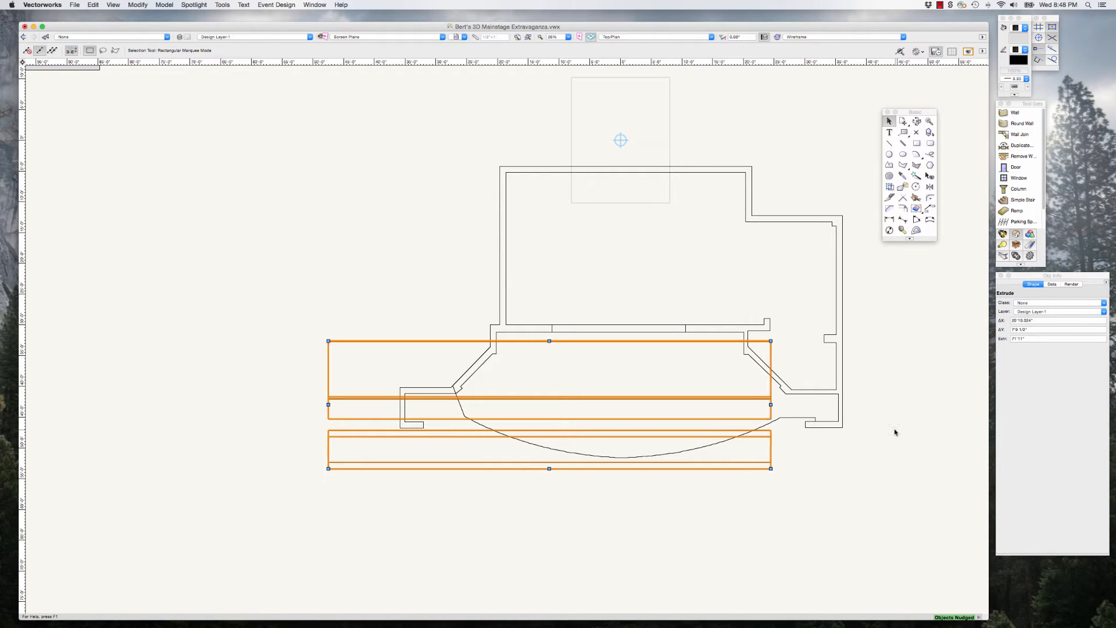
key("Right")
key("Right")
key("Right")
key("Right")
key("Right")
key("Right")
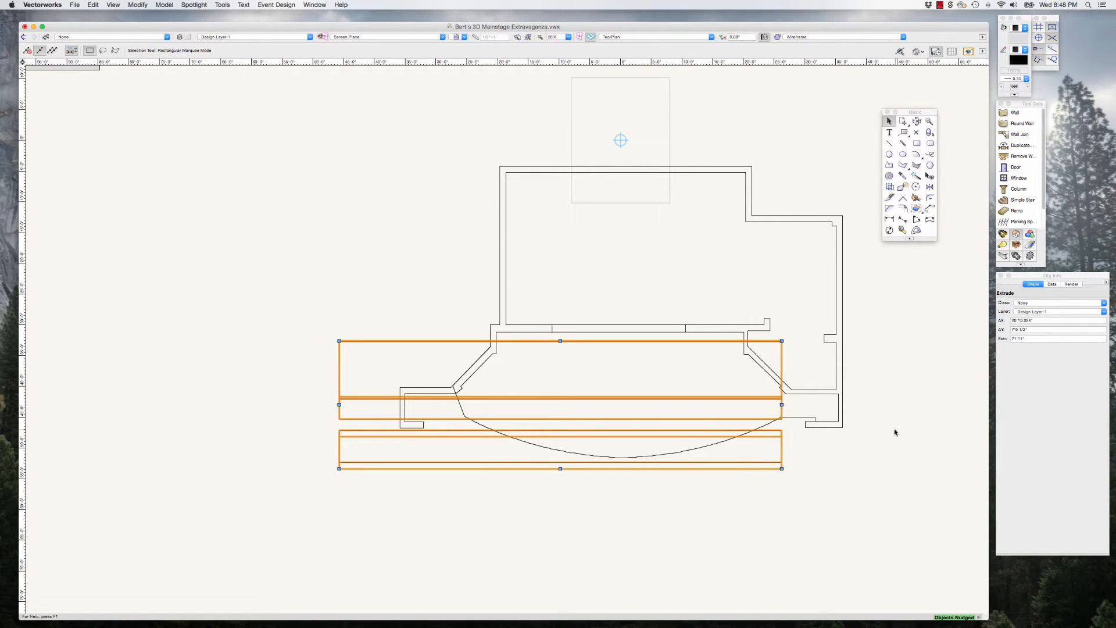
key("Right")
key("Right")
key("Right")
key("Right")
key("Right")
key("Right")
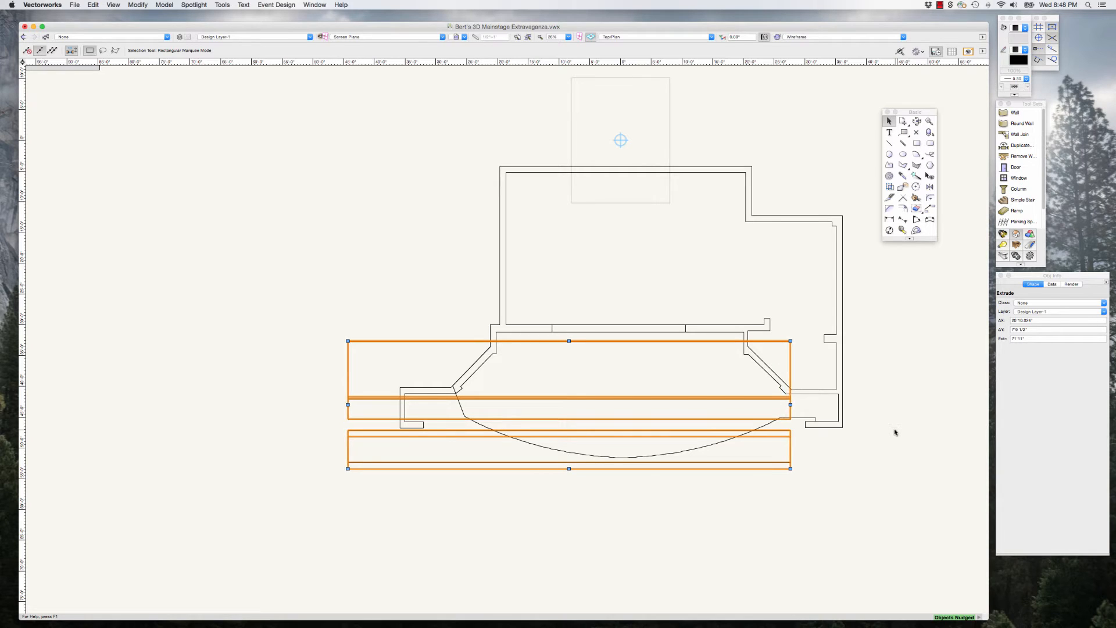
key("Right")
key("Right")
key("Right")
key("Right")
key("Right")
key("Right")
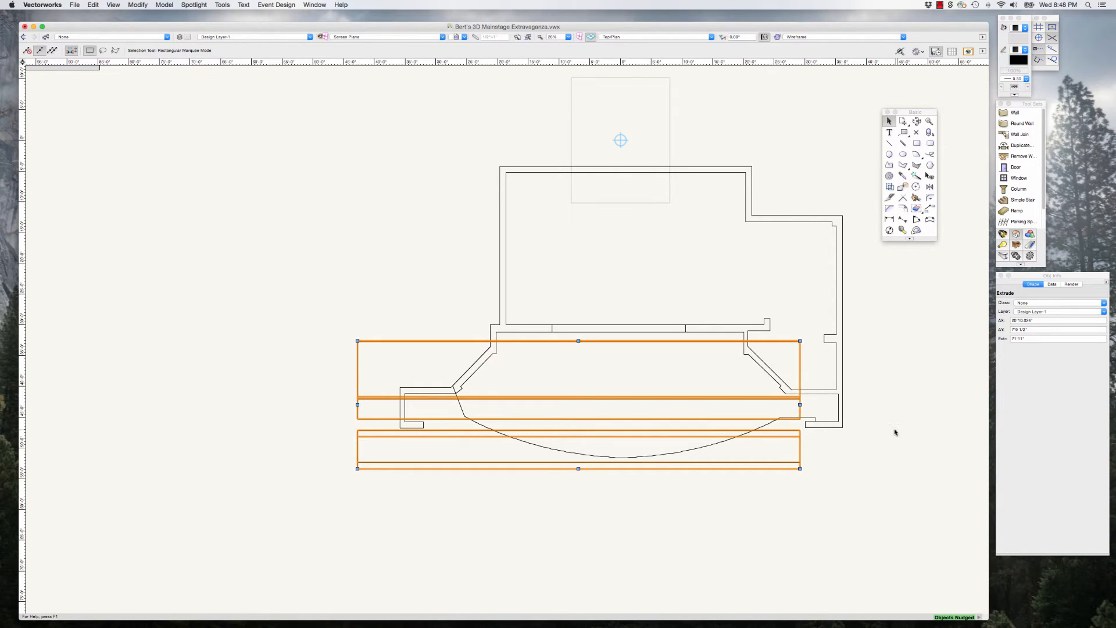
key("Right")
key("Right")
key("Right")
key("Right")
key("Right")
key("Right")
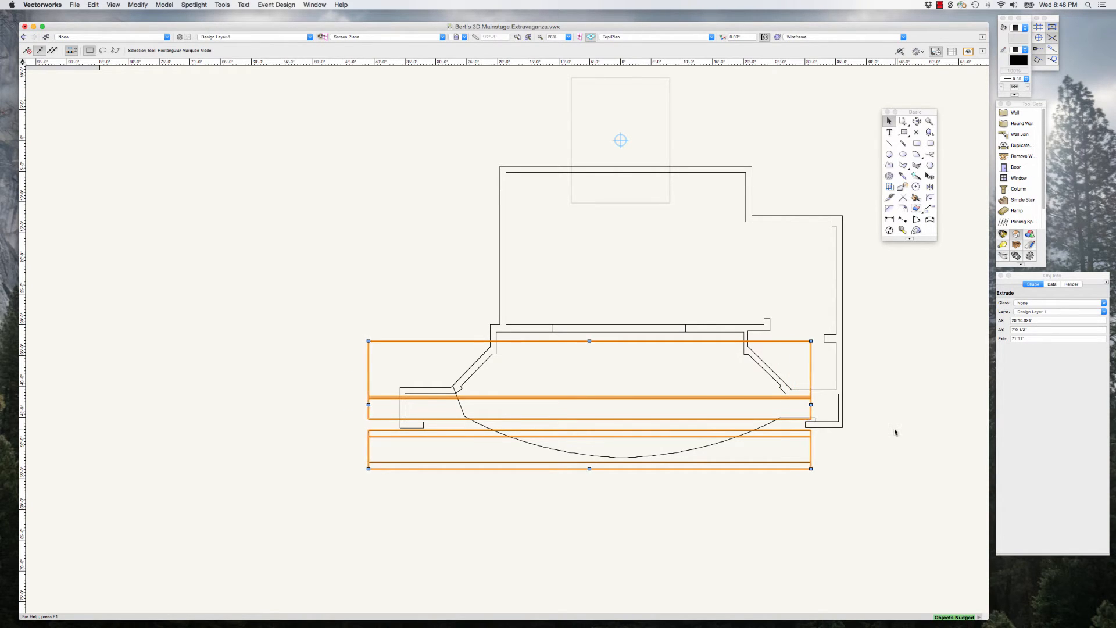
key("Right")
key("Right")
key("Right")
key("Right")
key("Right")
key("Right")
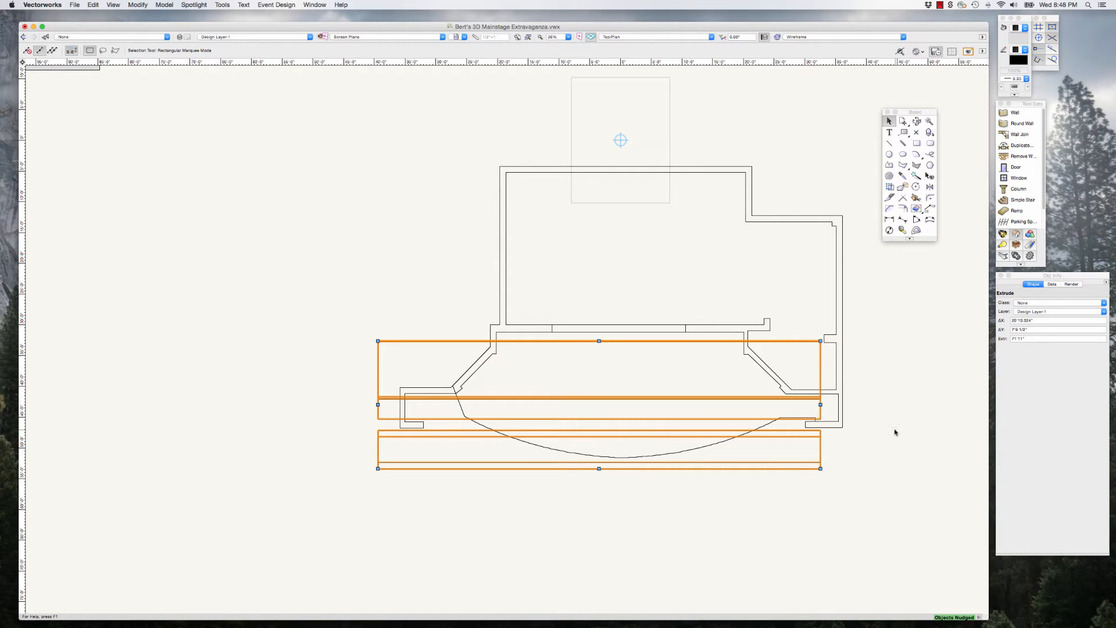
key("Right")
key("Right")
key("Right")
key("Right")
key("Right")
key("Right")
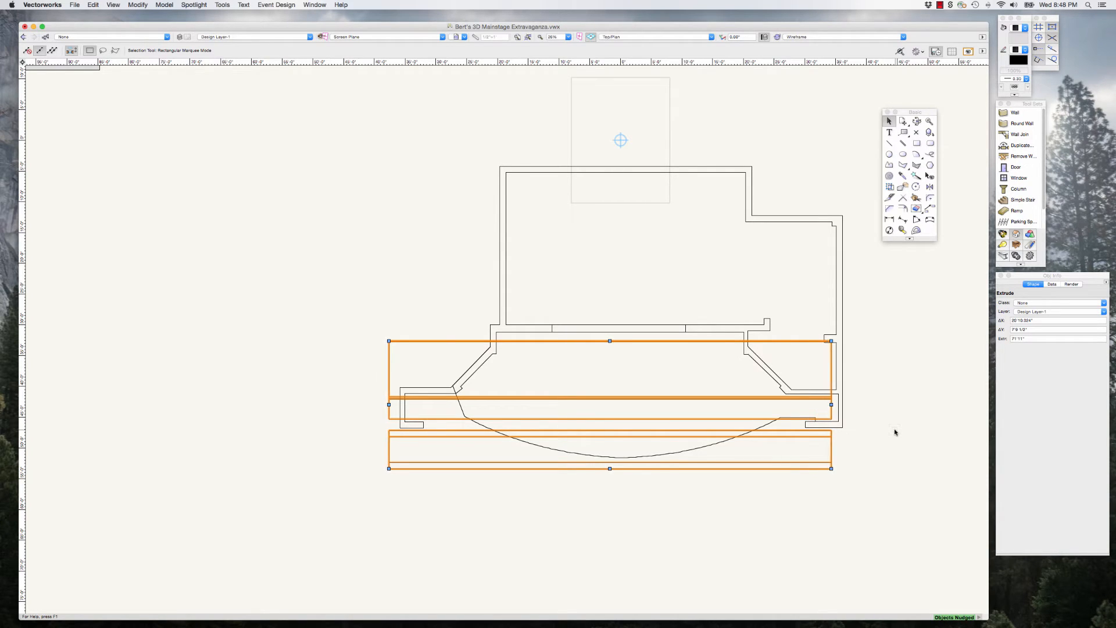
key("Right")
key("Right")
key("Right")
key("Right")
key("Right")
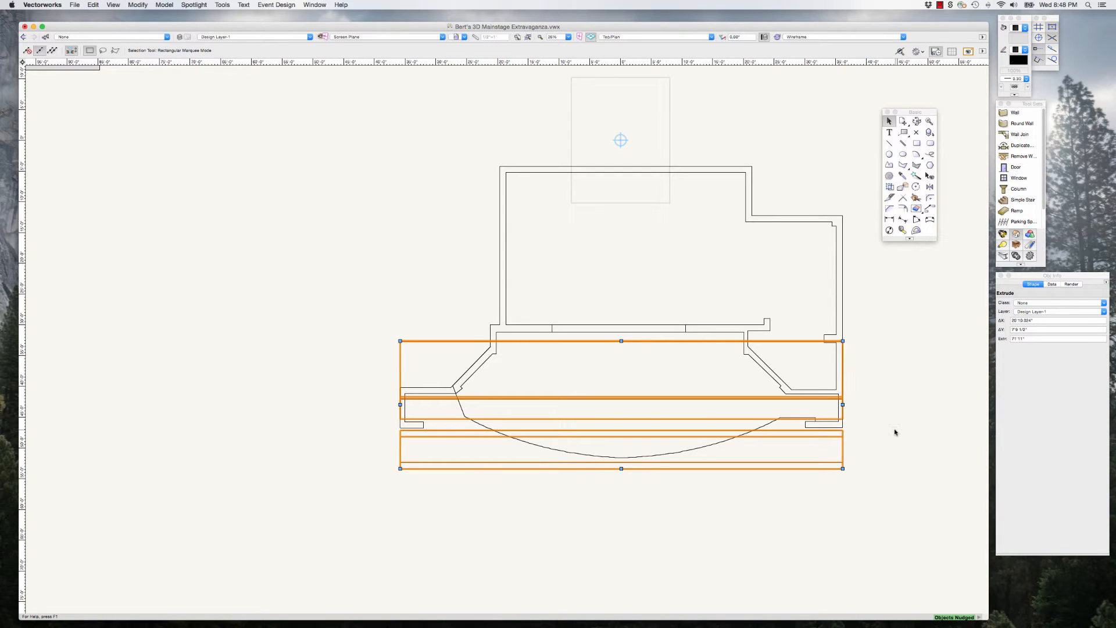
key("Right")
left_click(894, 433)
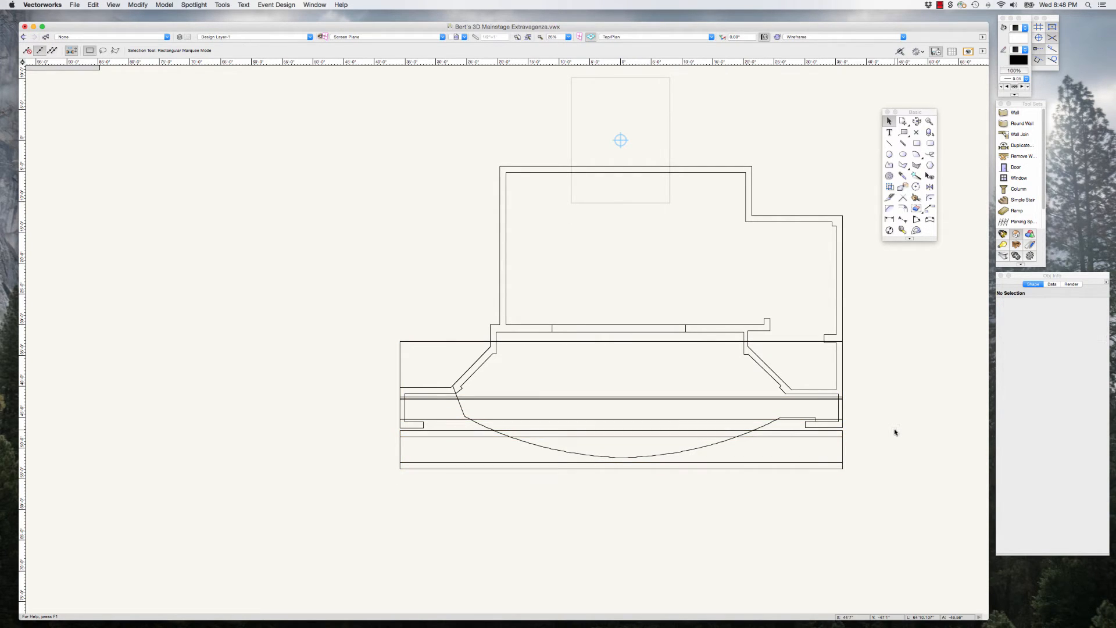
Step: Check the extrudes' placement in the Front and Right Isometric views, and orbit the unselected model with the Flyover tool
key("super+KP_1")
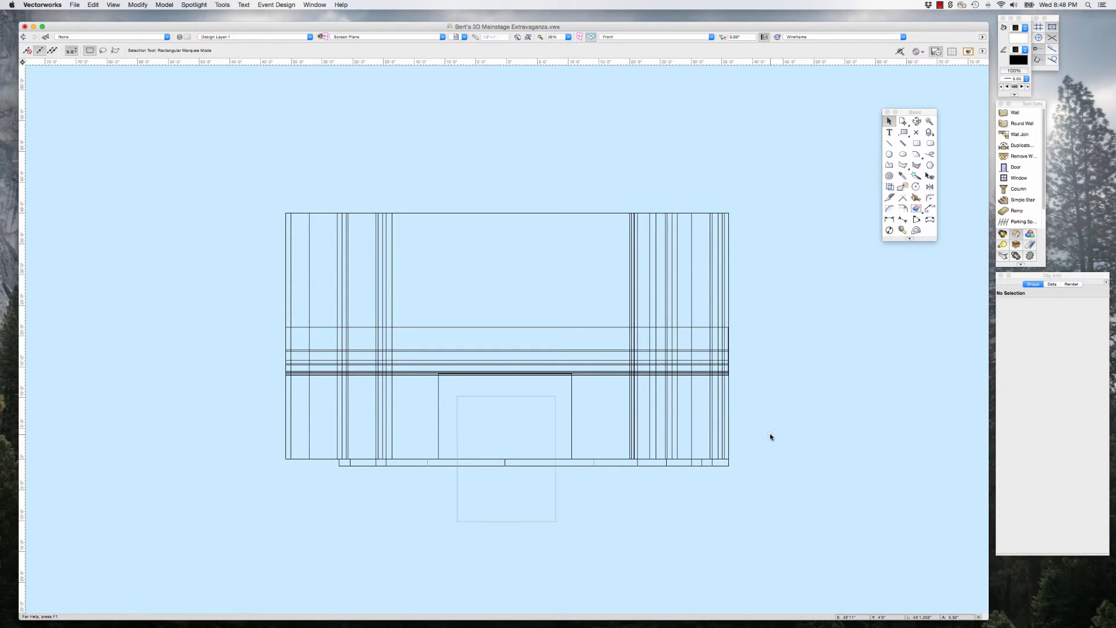
key("super+KP_3")
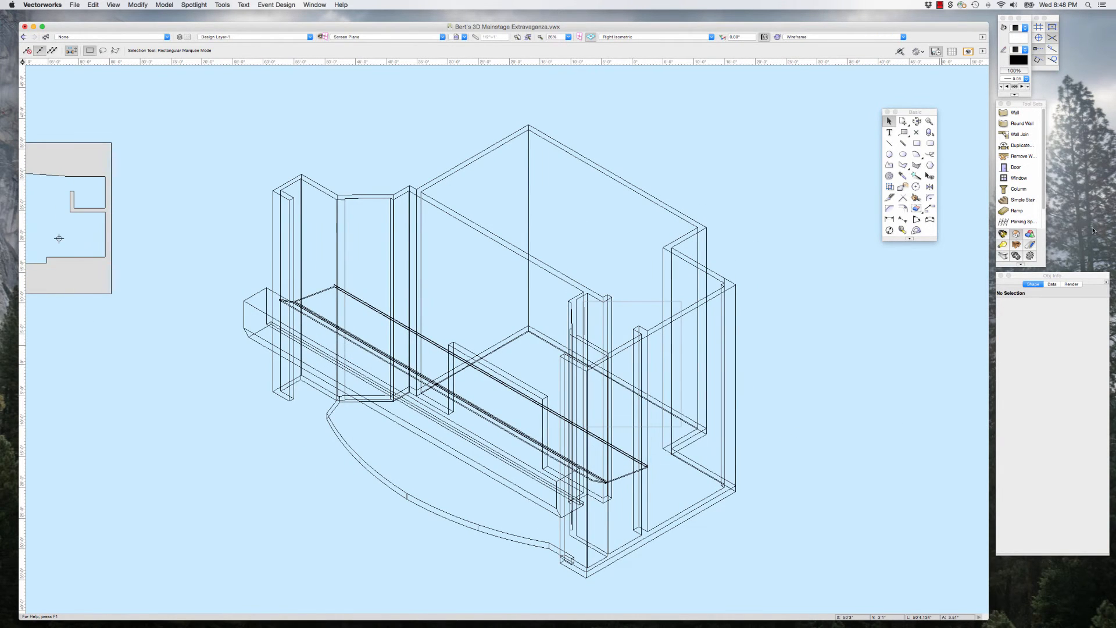
left_click(917, 122)
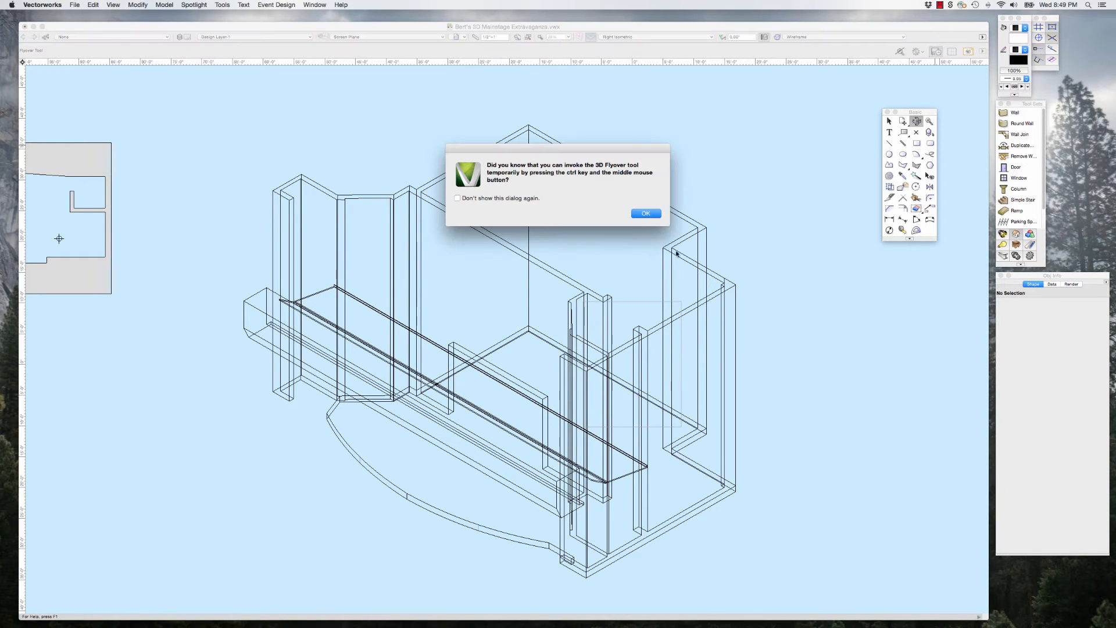
left_click(650, 216)
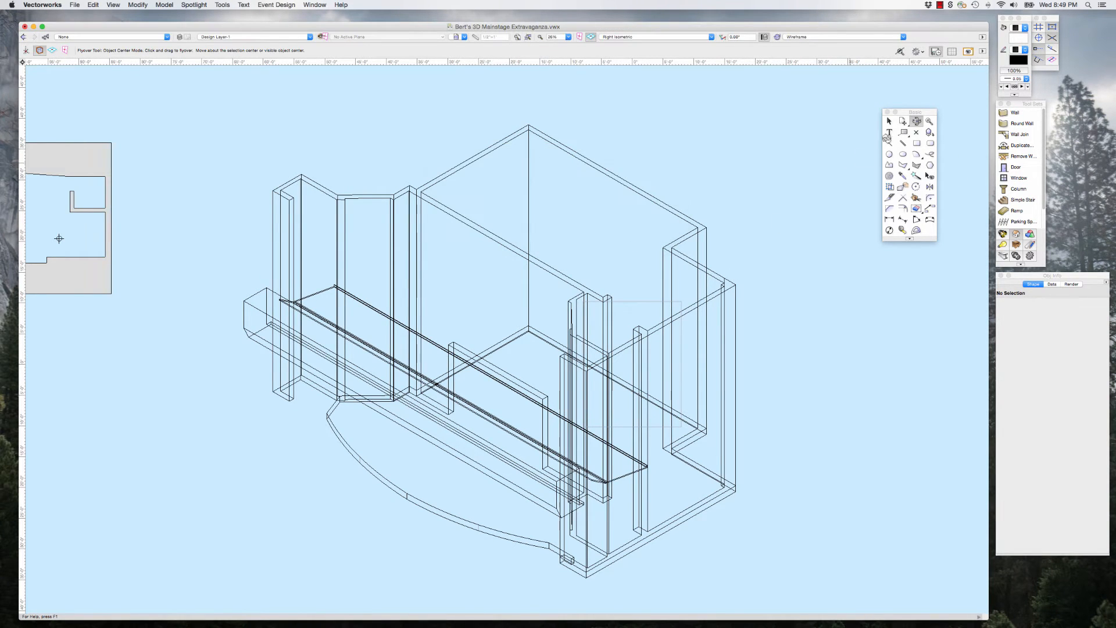
mouse_move(551, 487)
left_mouse_down()
mouse_move(555, 471)
mouse_move(556, 487)
left_mouse_up()
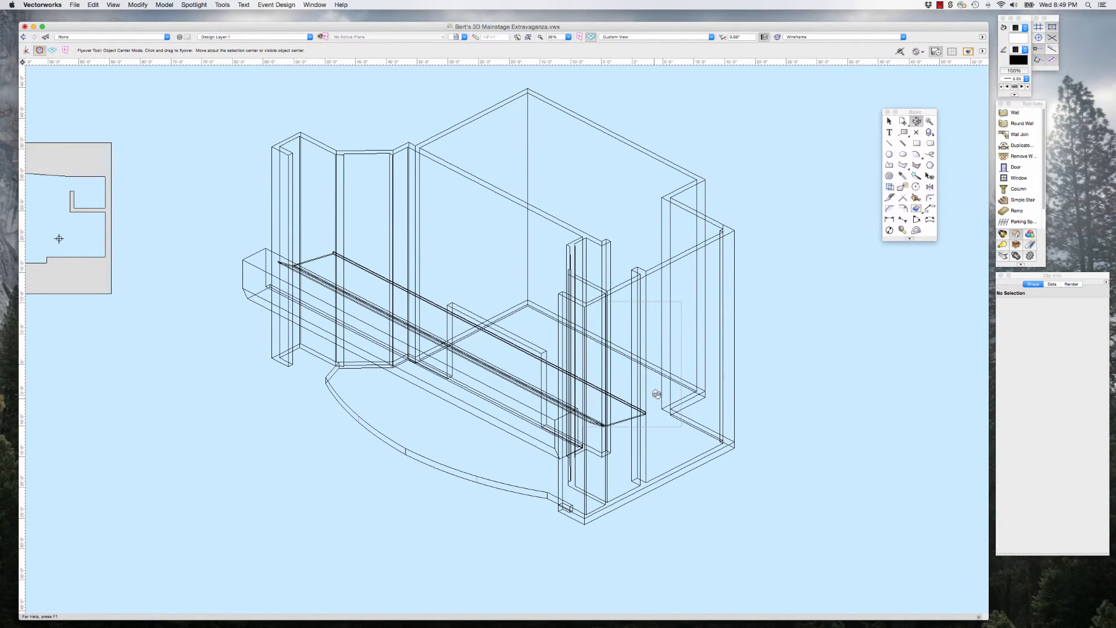
mouse_move(656, 394)
left_mouse_down()
mouse_move(655, 379)
mouse_move(654, 398)
left_mouse_up()
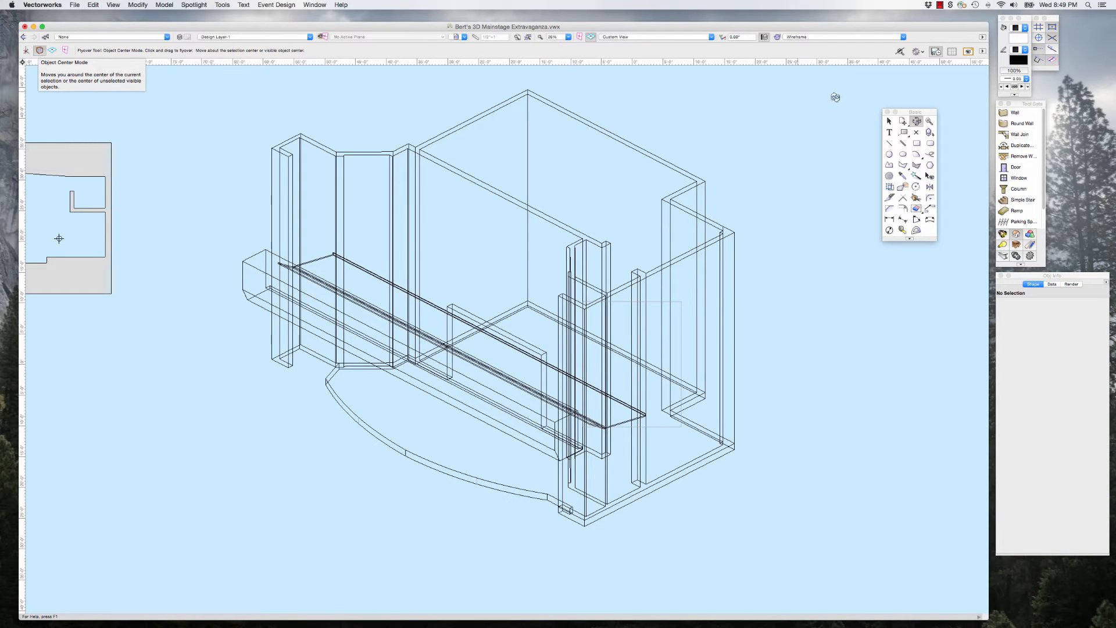
Step: Select the whole stage model and orbit around its centre with the Flyover tool to a nearly level view
left_click(888, 121)
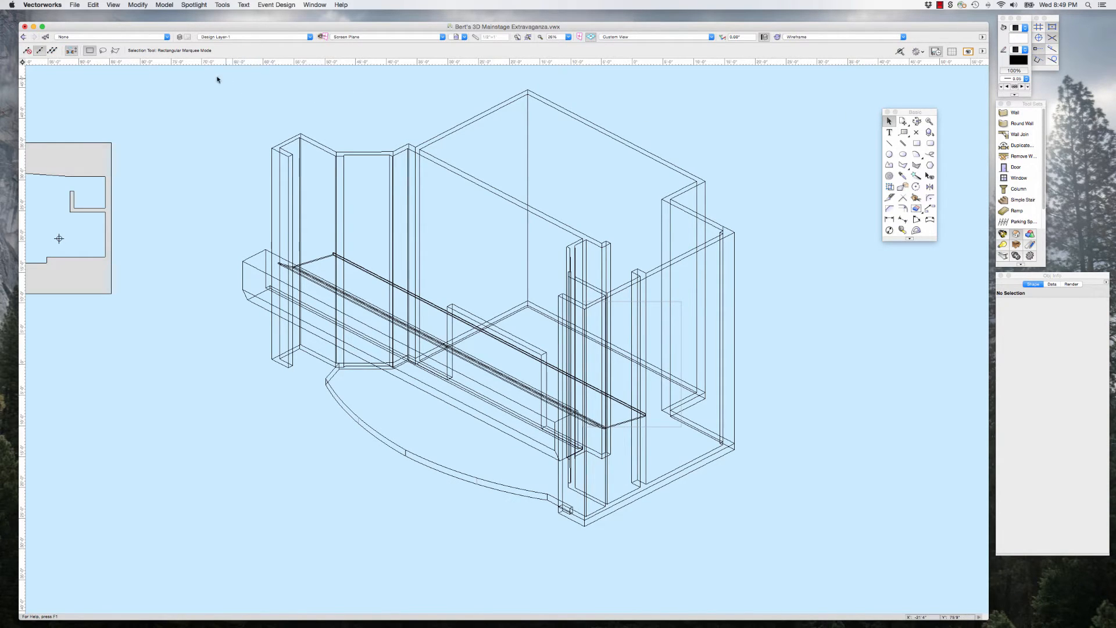
left_click_drag(204, 68, 779, 541)
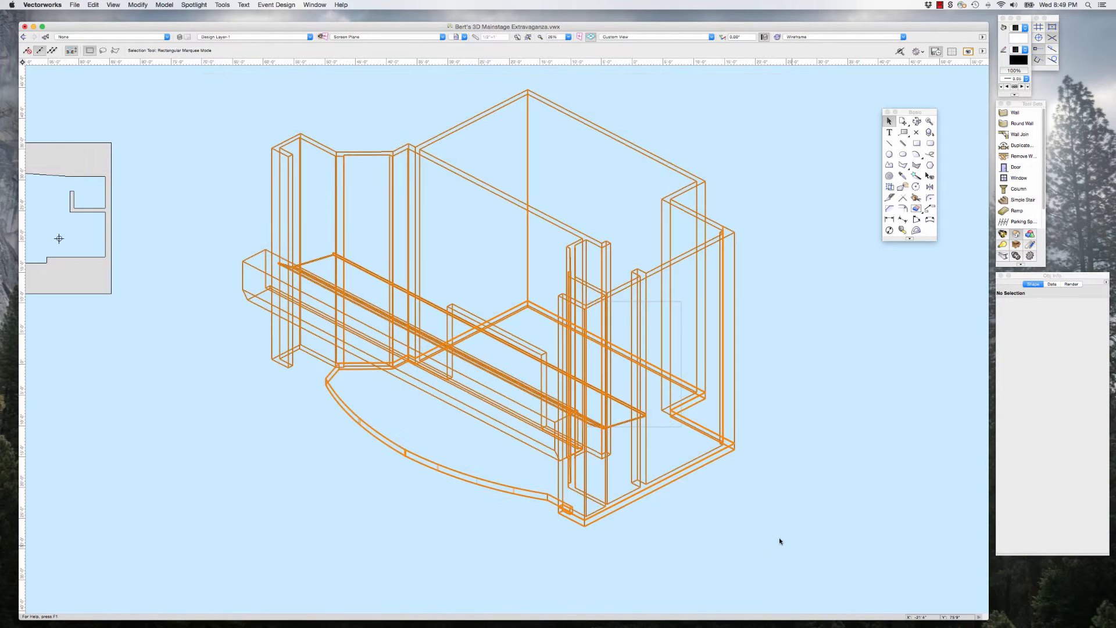
left_click(917, 121)
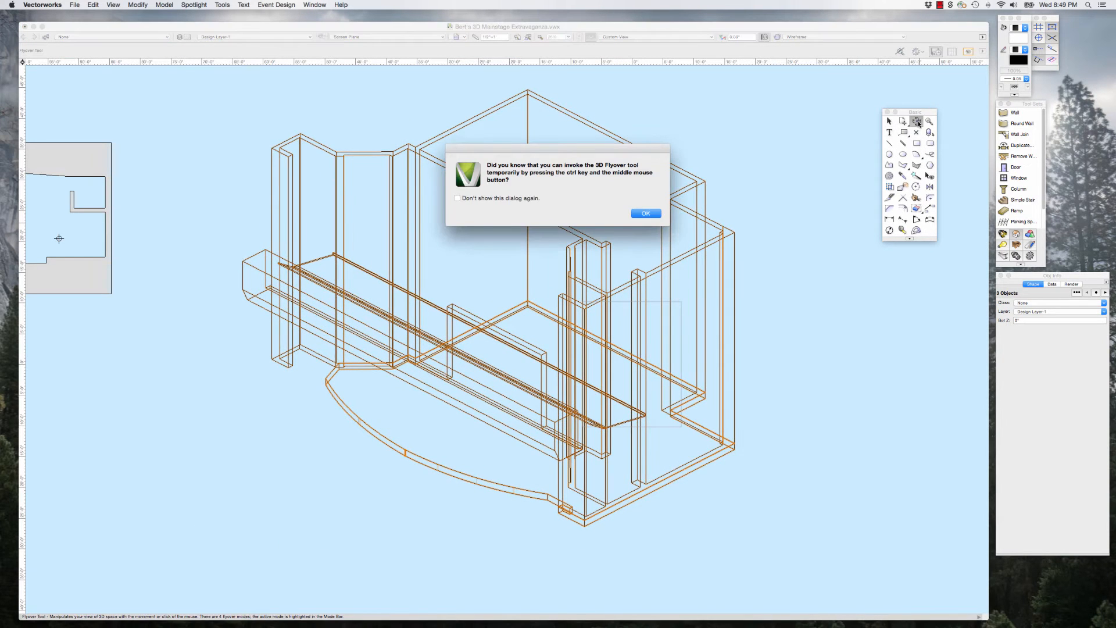
left_click(645, 214)
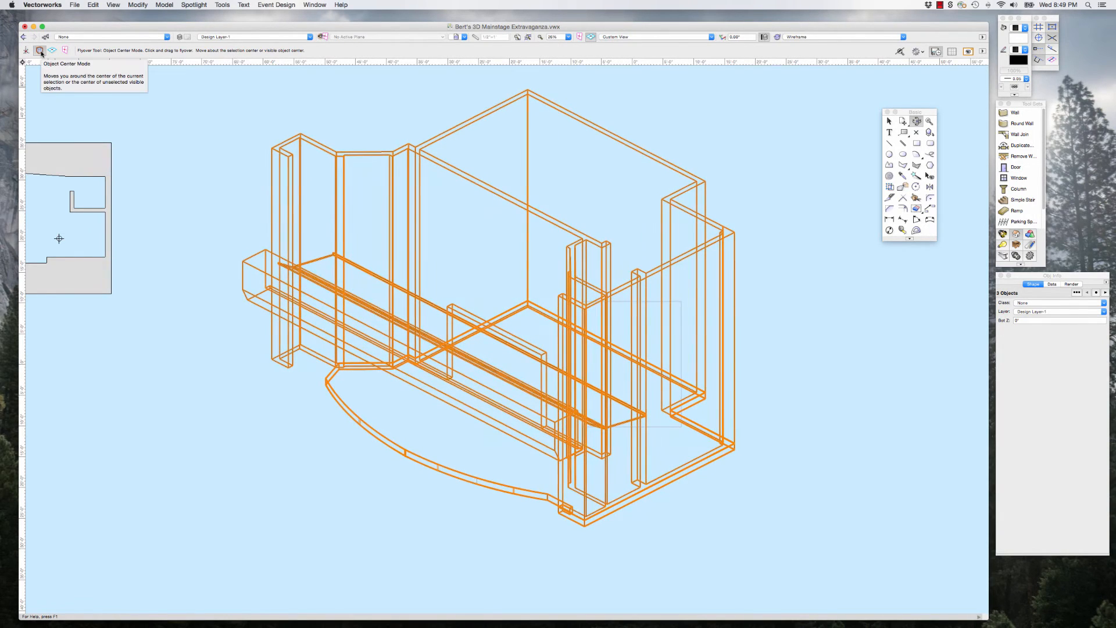
left_click_drag(510, 435, 526, 404)
Step: Render the stage model in OpenGL and orbit it to a raised view of the stage front and beam
left_click(829, 37)
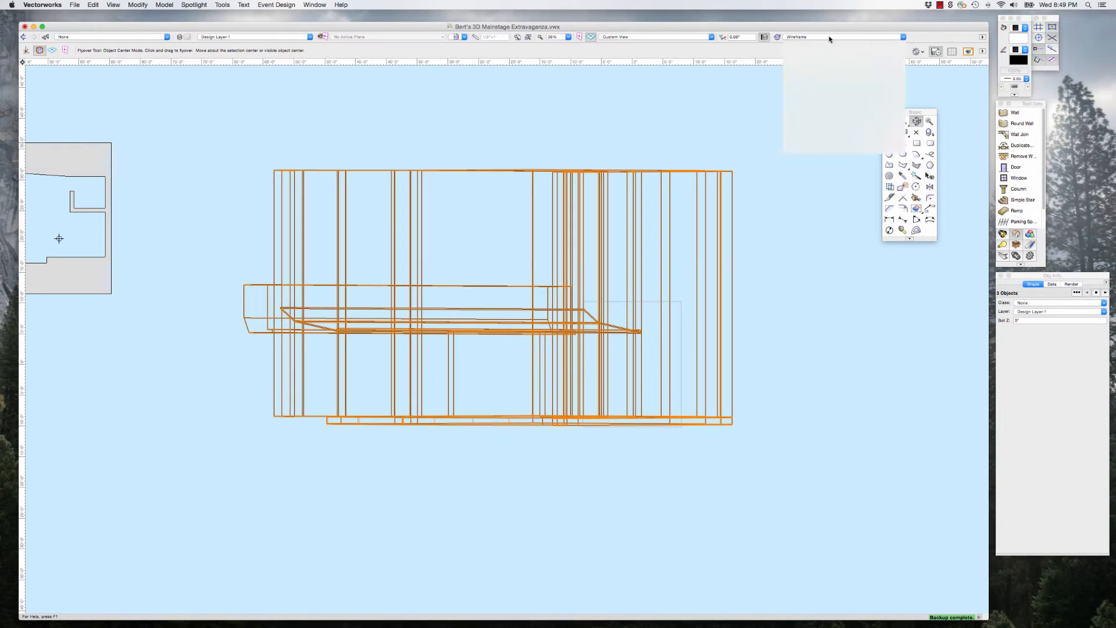
left_click(822, 88)
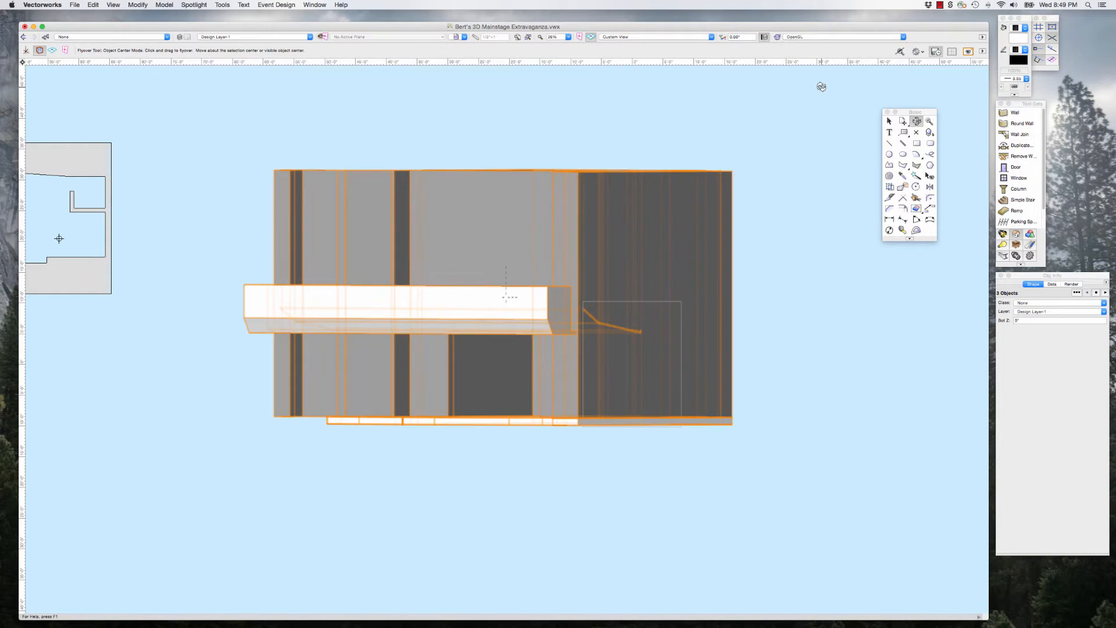
mouse_move(526, 350)
left_mouse_down()
mouse_move(555, 347)
mouse_move(541, 346)
mouse_move(555, 361)
mouse_move(531, 364)
mouse_move(547, 349)
mouse_move(521, 351)
mouse_move(544, 330)
left_mouse_up()
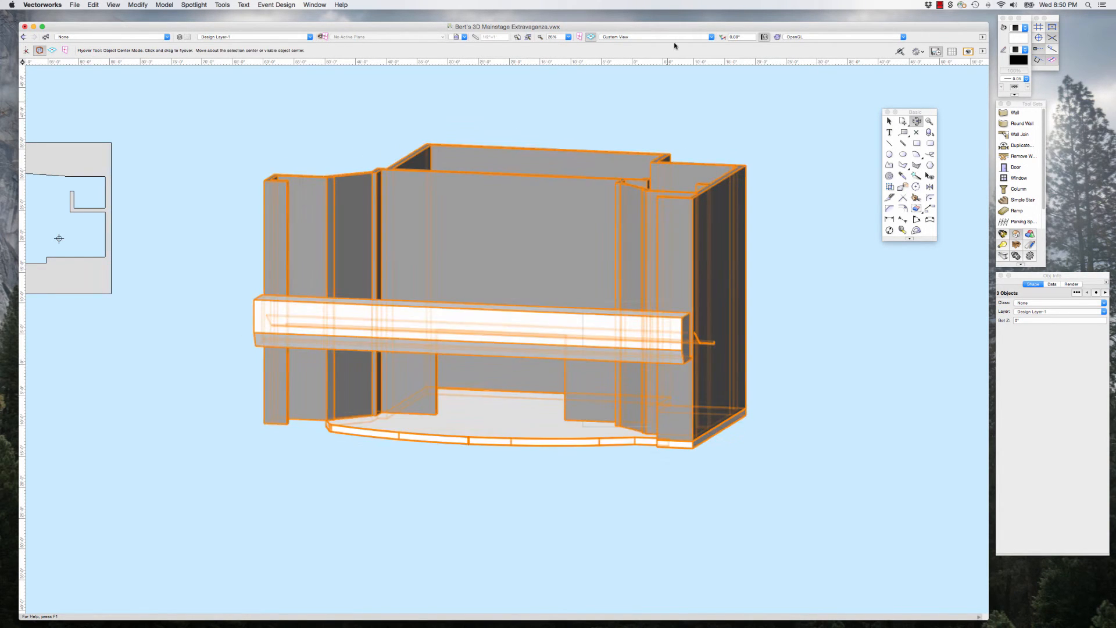
Step: Return the model to Wireframe rendering, dismiss the X-ray Select tip, and switch to Top/Plan view
left_click(809, 37)
left_click(810, 44)
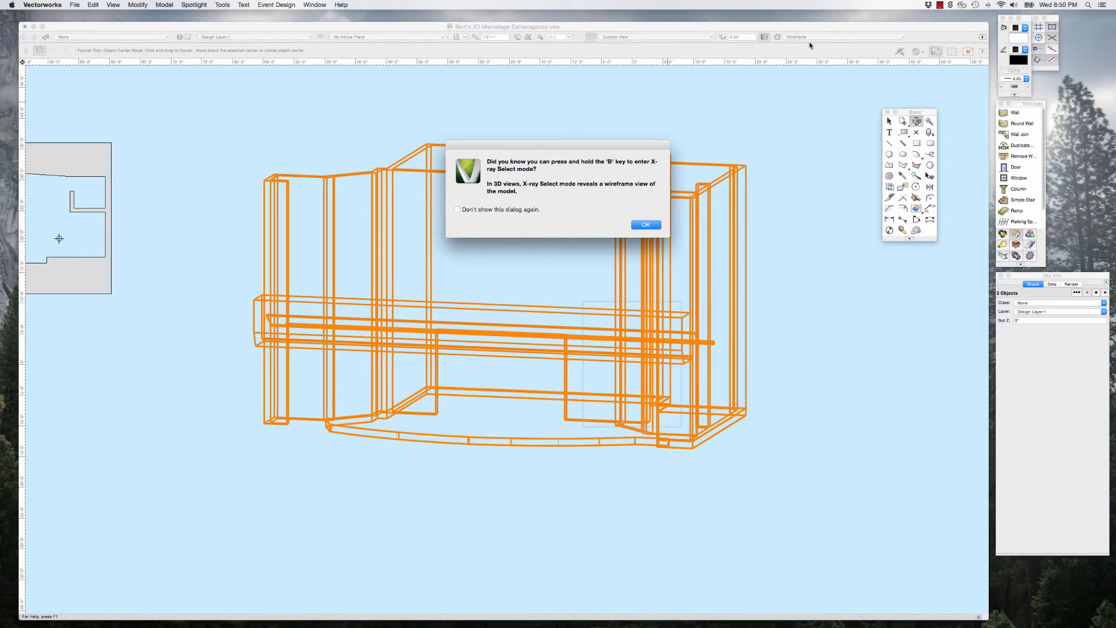
left_click(646, 225)
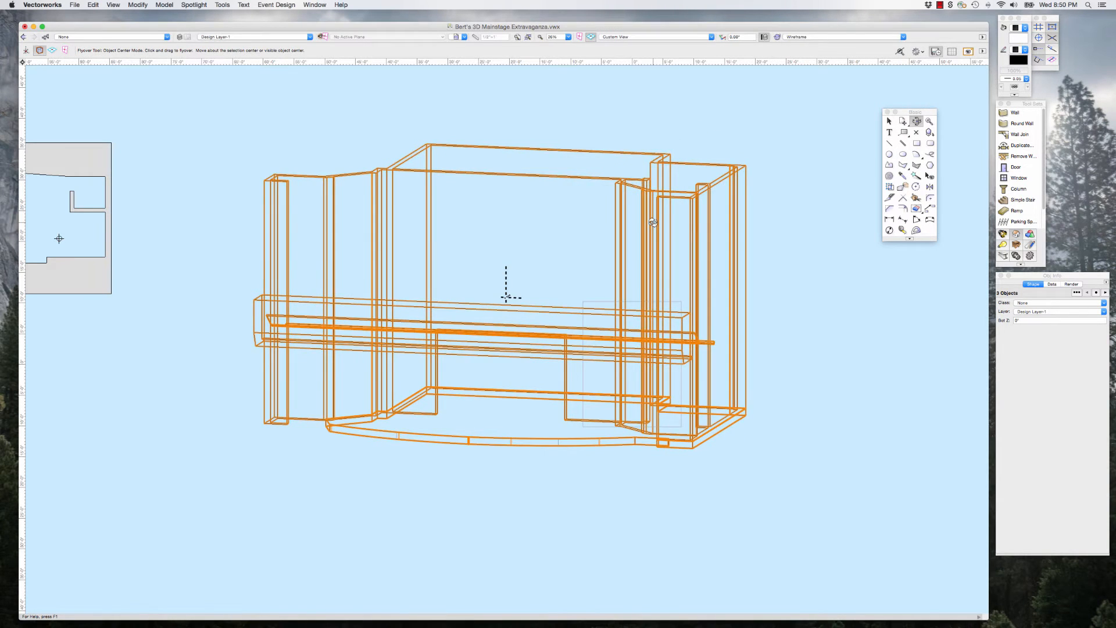
key("F5")
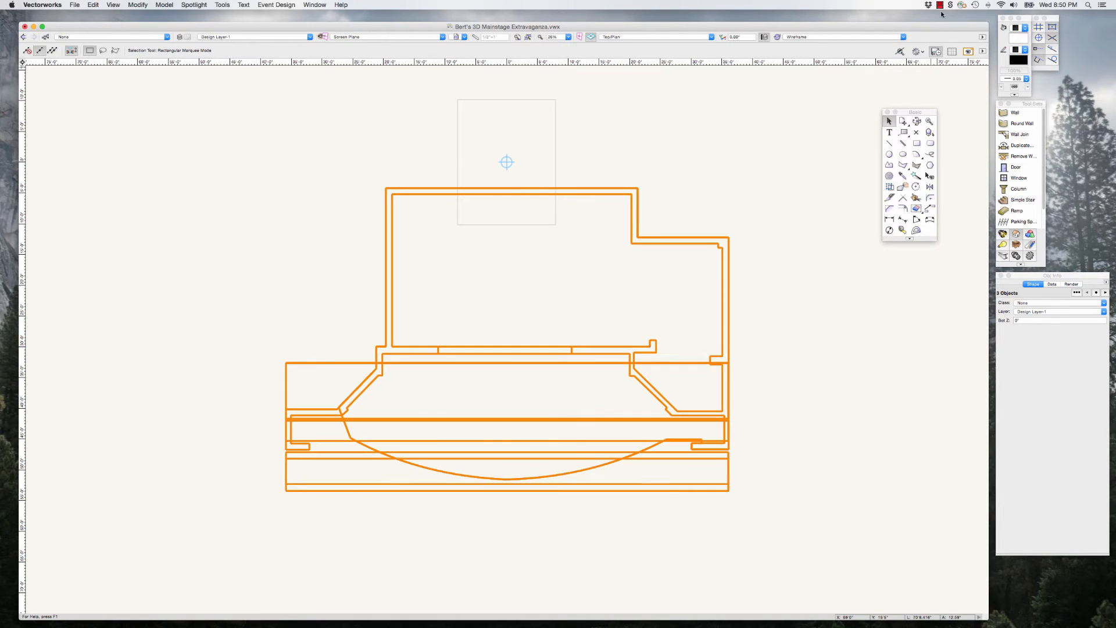
left_click(939, 5)
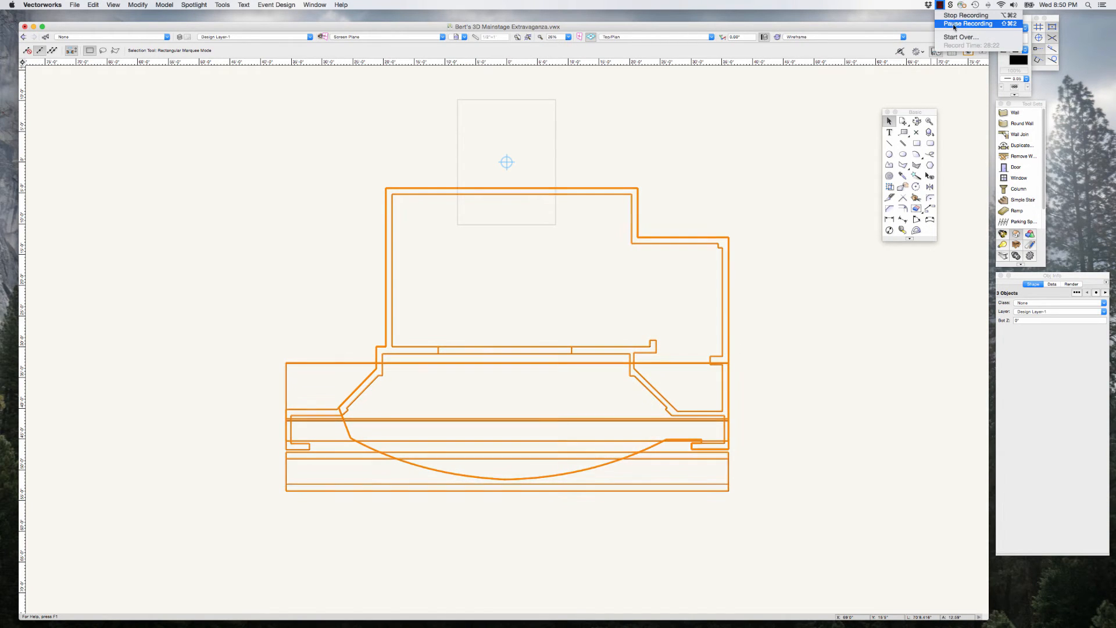
left_click(954, 24)
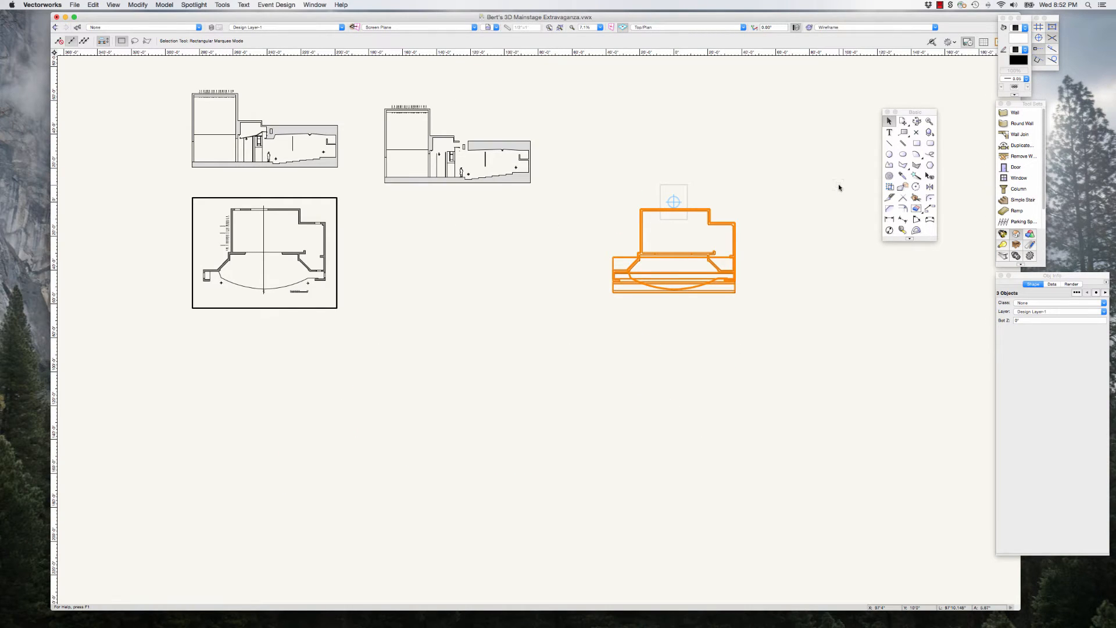
left_click(757, 236)
scroll(757, 237, "up", 3)
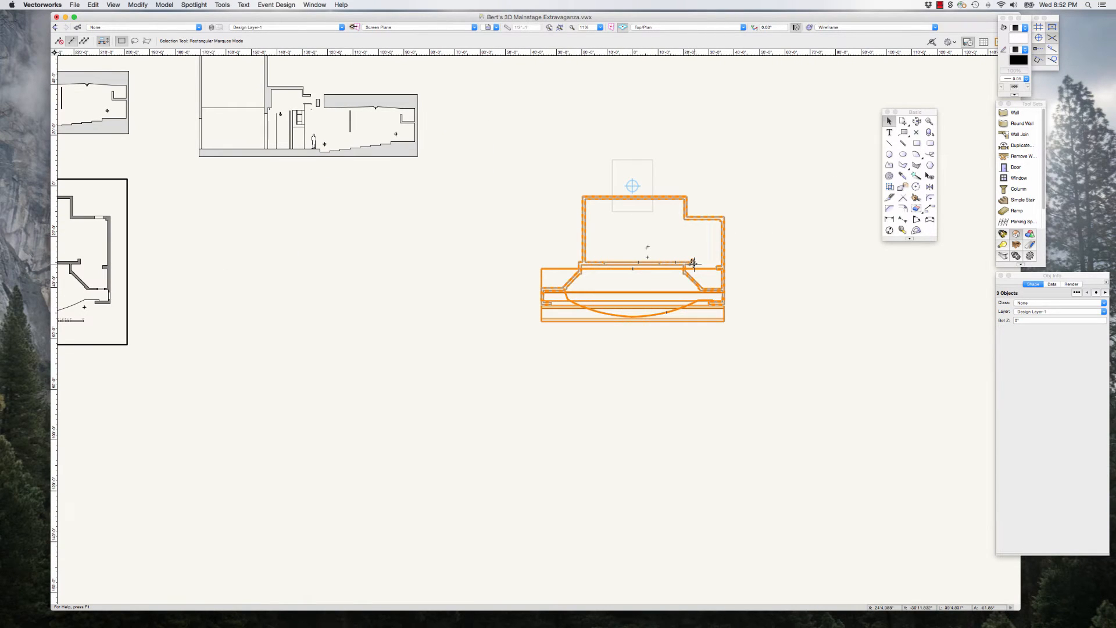
scroll(632, 278, "down", 2)
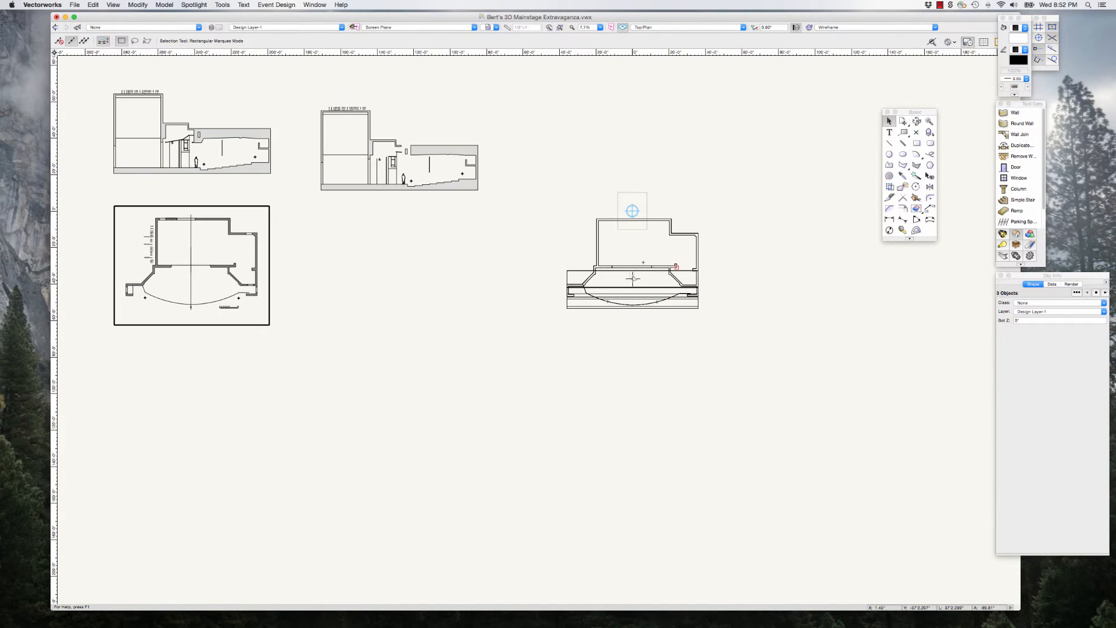
scroll(718, 251, "up", 2)
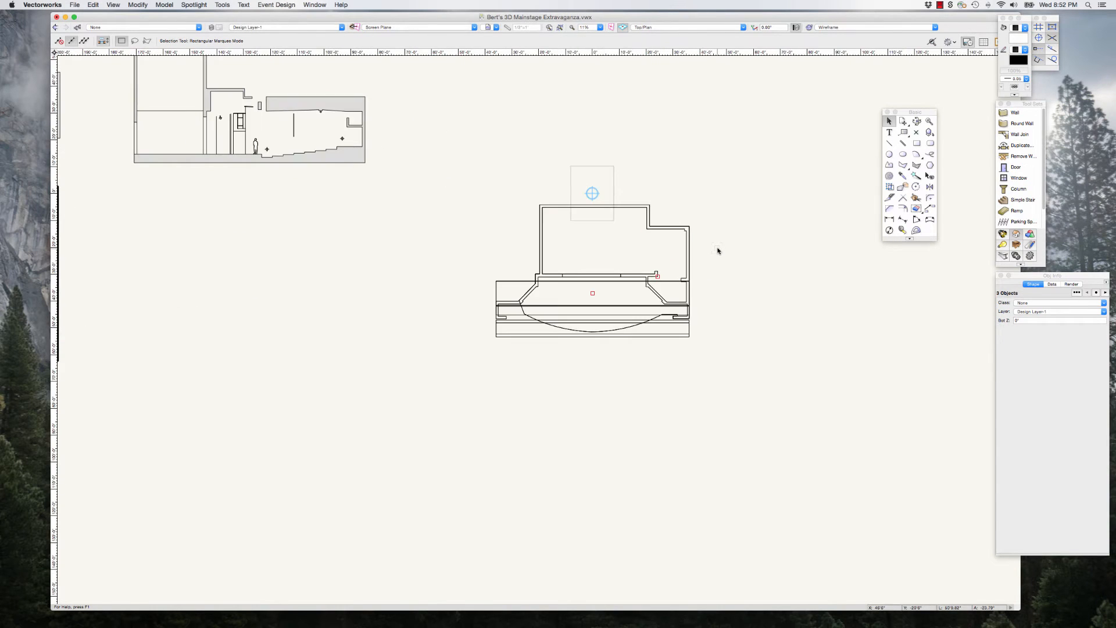
scroll(674, 270, "up", 2)
scroll(674, 269, "up", 1)
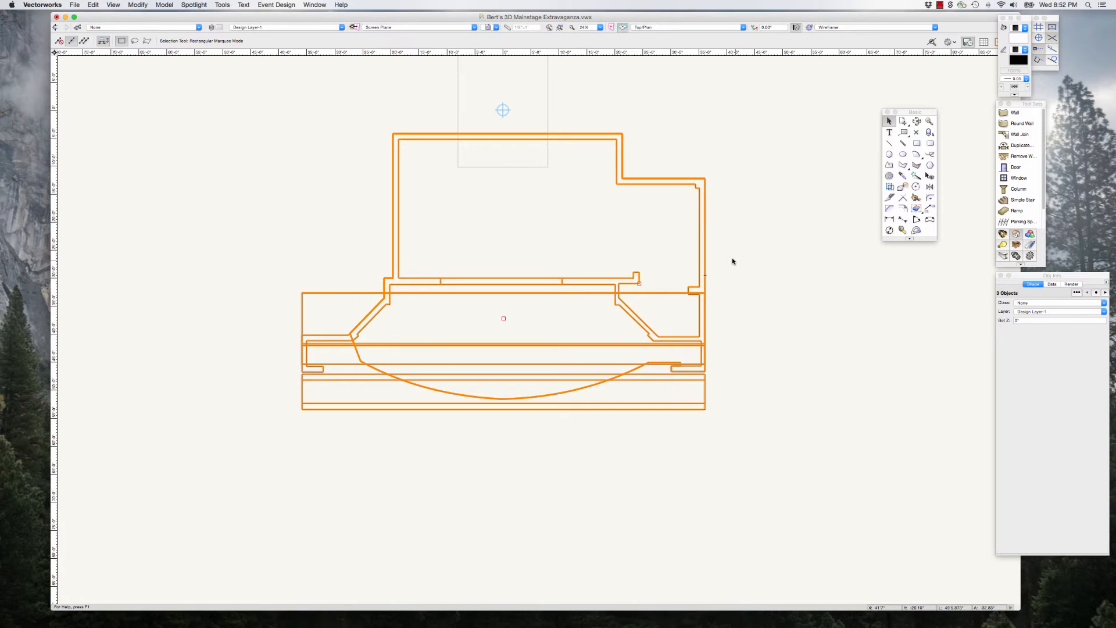
scroll(645, 285, "down", 1)
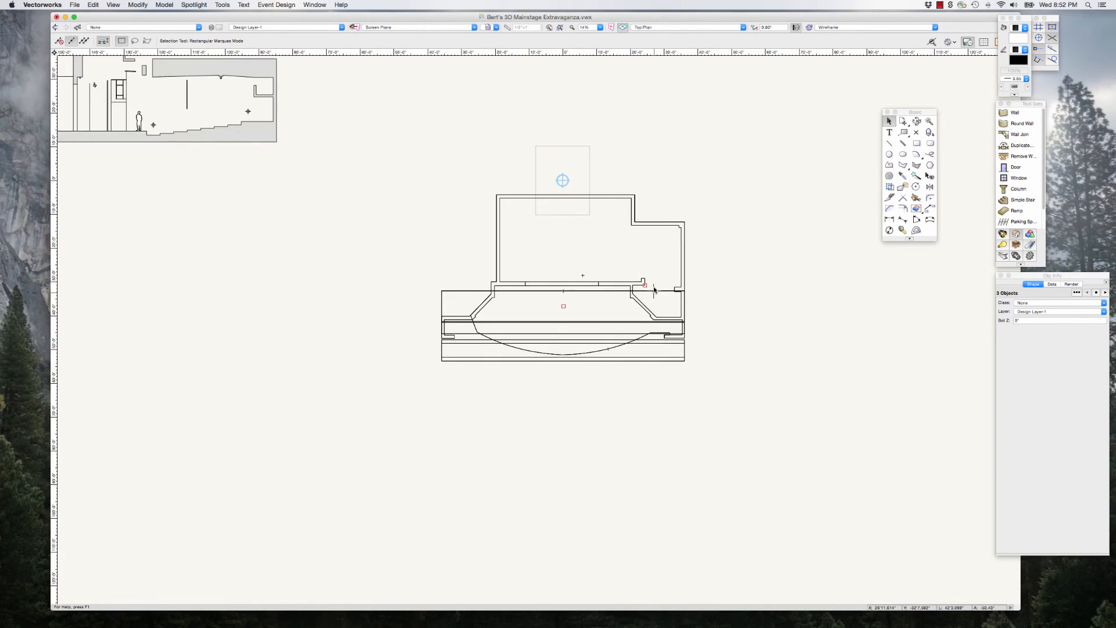
scroll(630, 281, "down", 1)
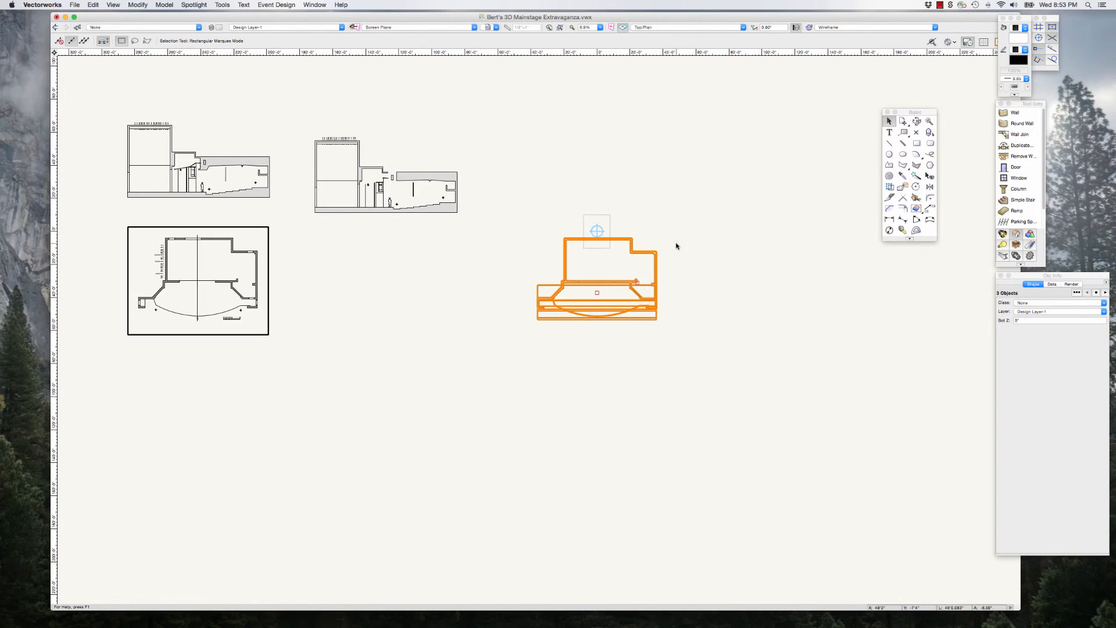
Step: Select the whole stage model in plan and move the fill and pen attributes palette close to it
scroll(676, 246, "up", 1)
left_click(485, 219)
left_click_drag(464, 215, 683, 369)
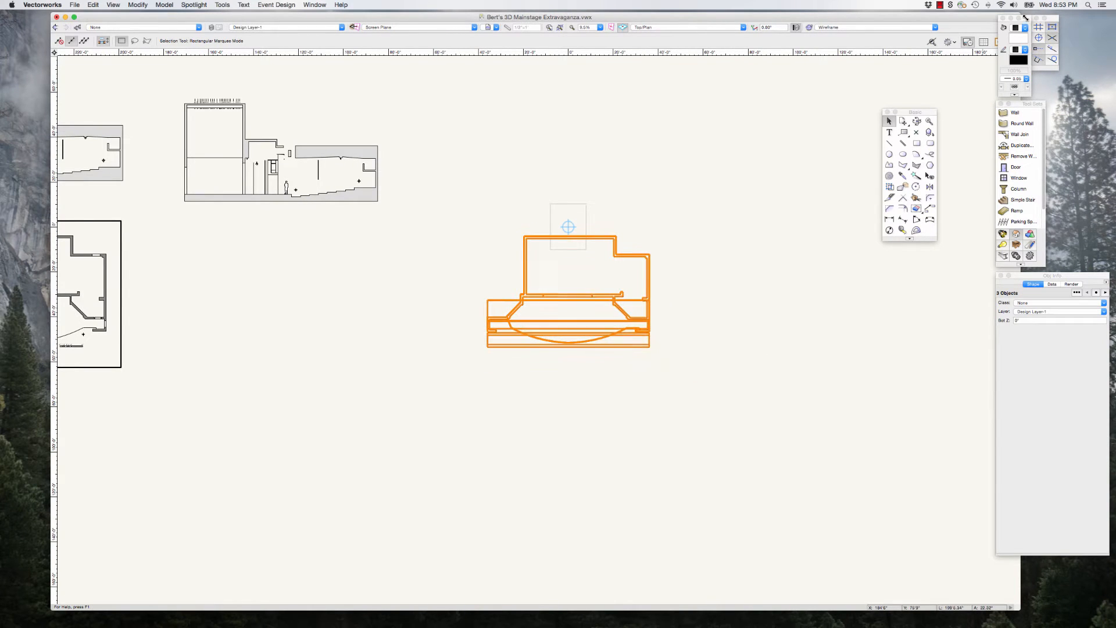
left_click_drag(1023, 18, 713, 126)
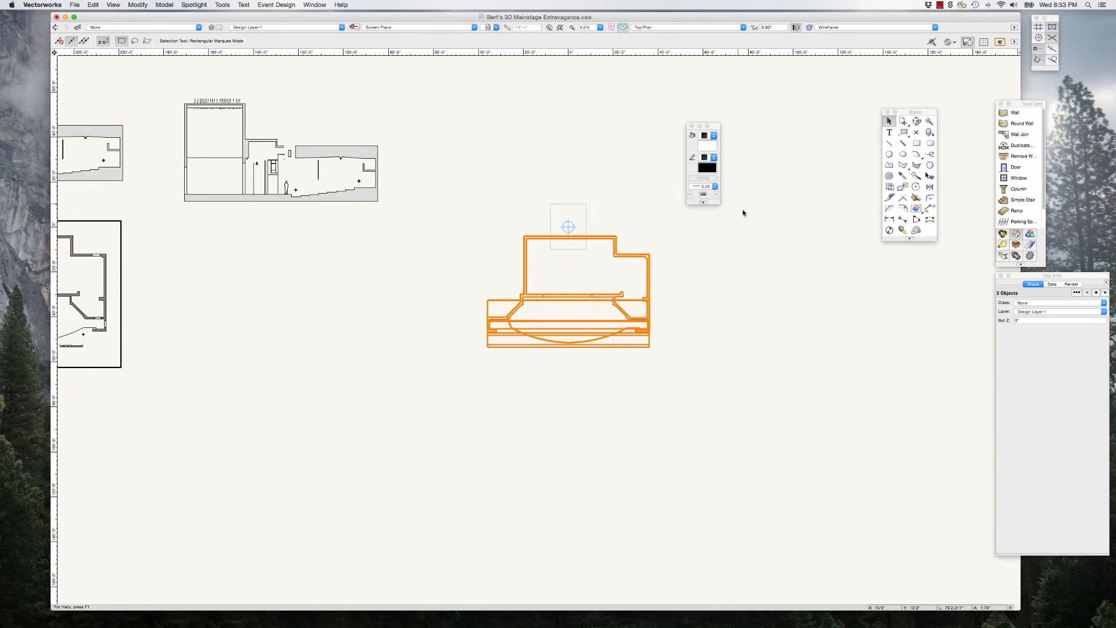
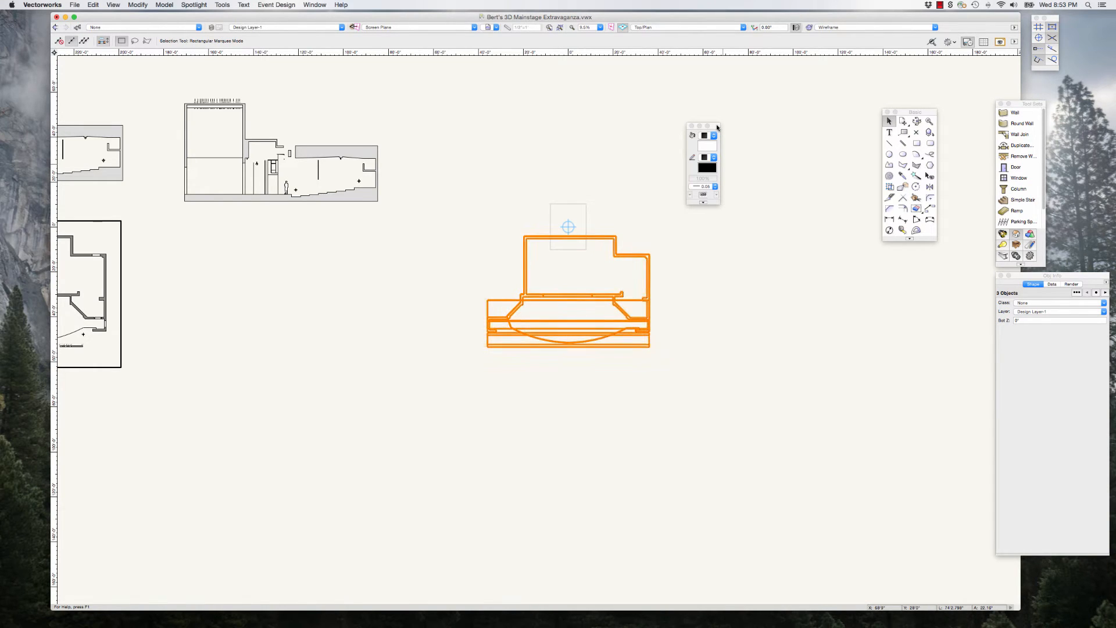
Step: Set the solid fill colour of the selected stage model to Gray 90% and clear the selection
scroll(674, 275, "up", 3)
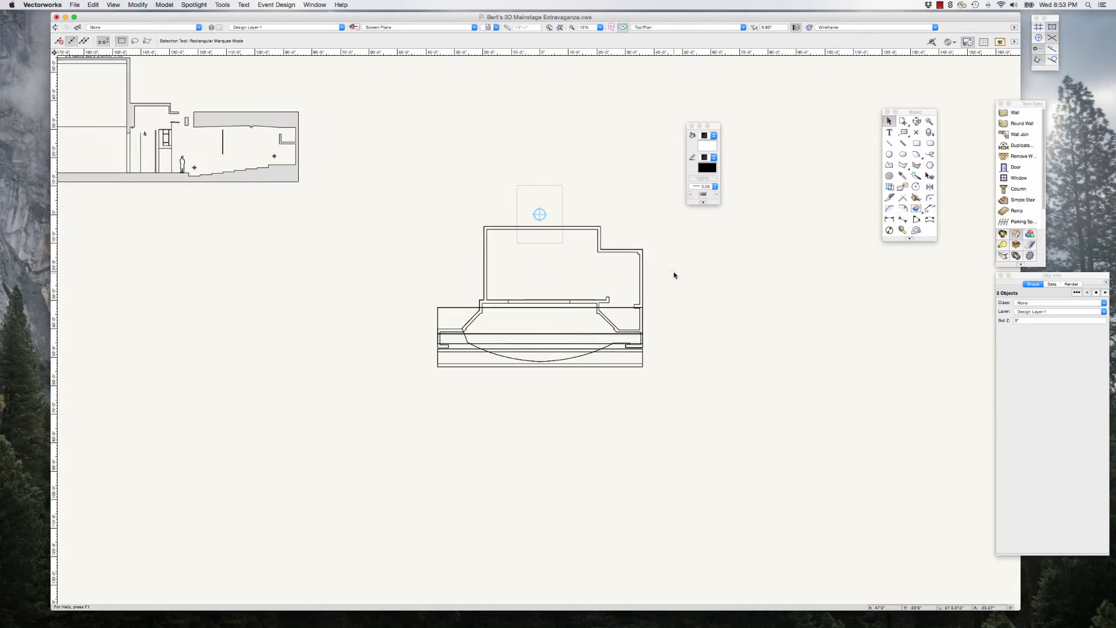
scroll(674, 275, "up", 2)
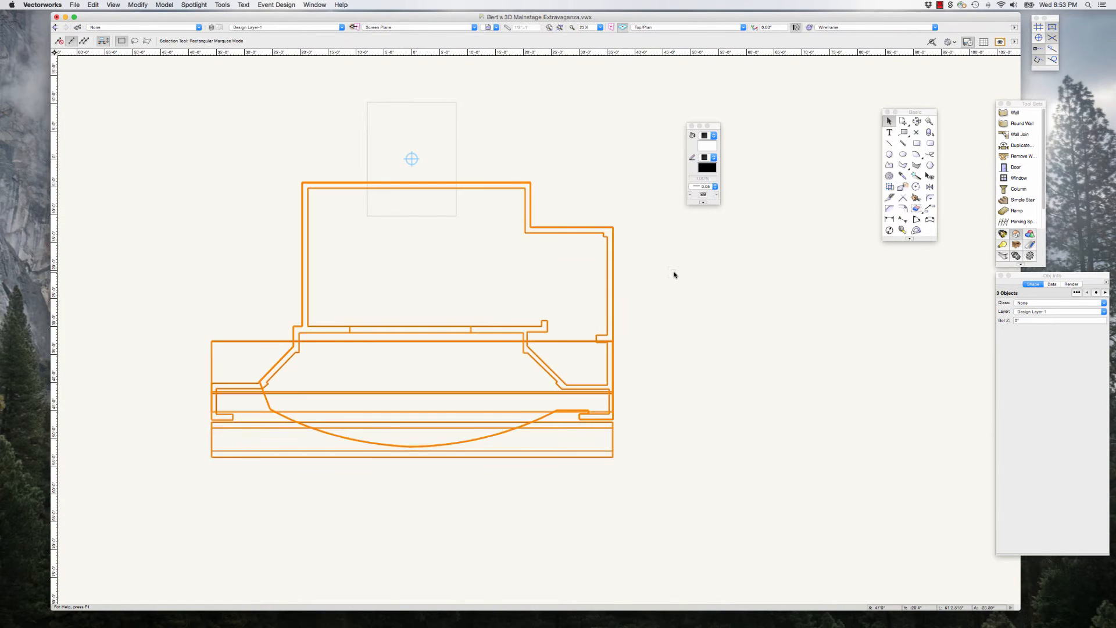
scroll(666, 284, "down", 2)
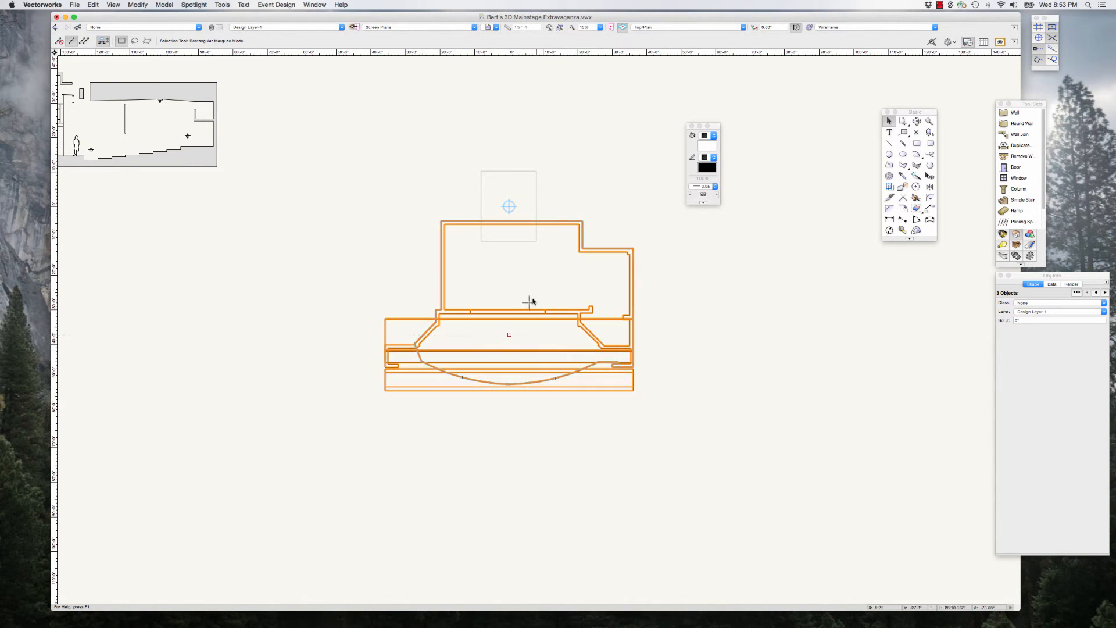
scroll(615, 306, "up", 3)
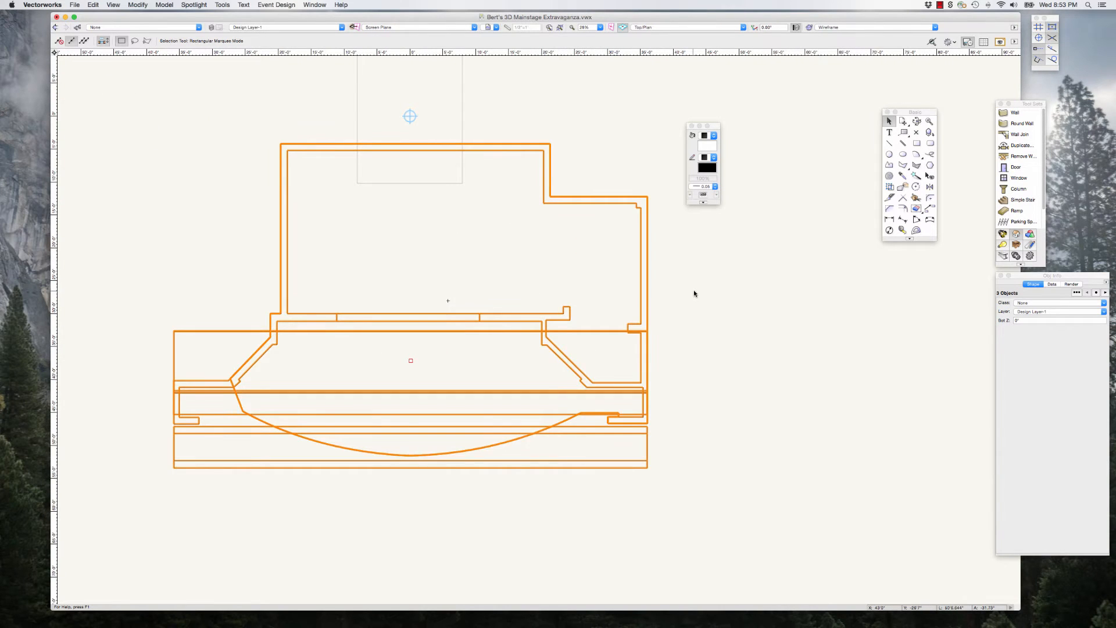
scroll(580, 314, "down", 2)
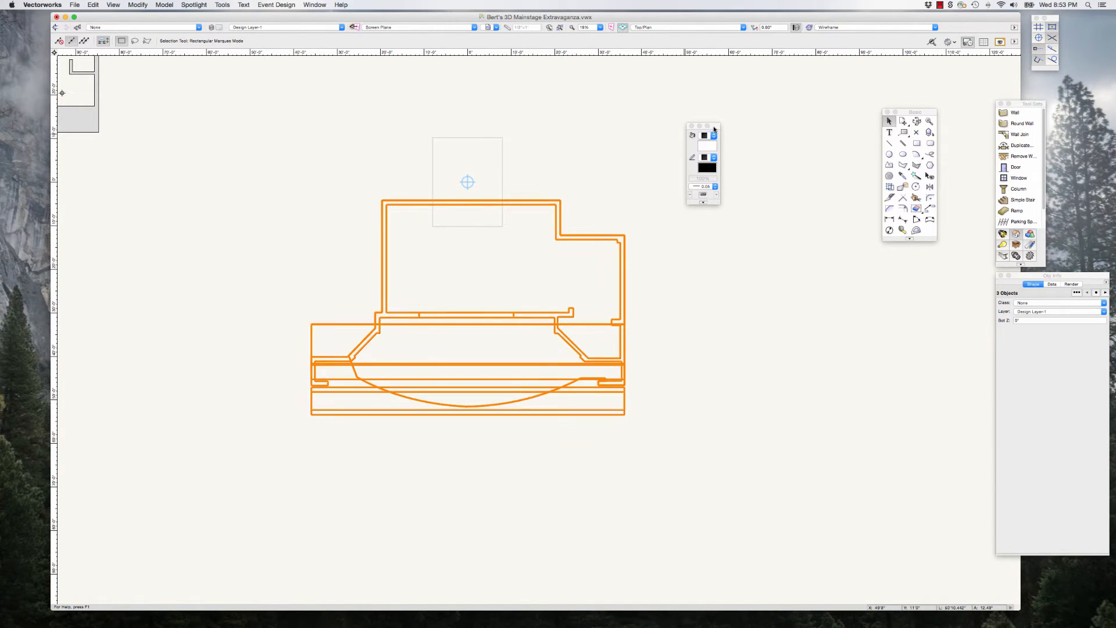
left_click(714, 148)
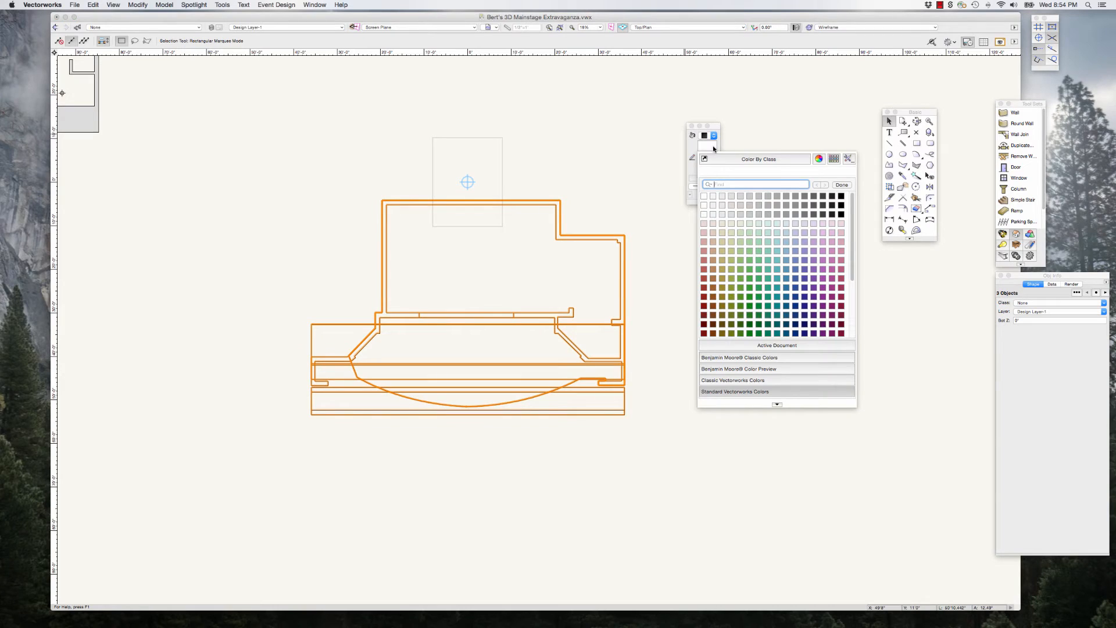
left_click(833, 199)
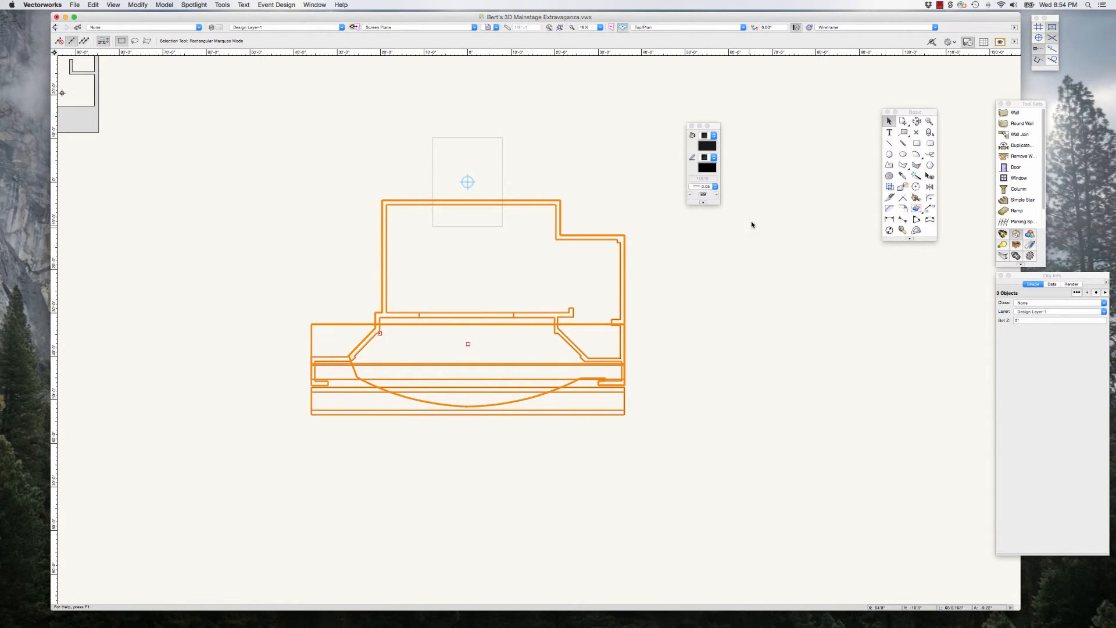
left_click(753, 131)
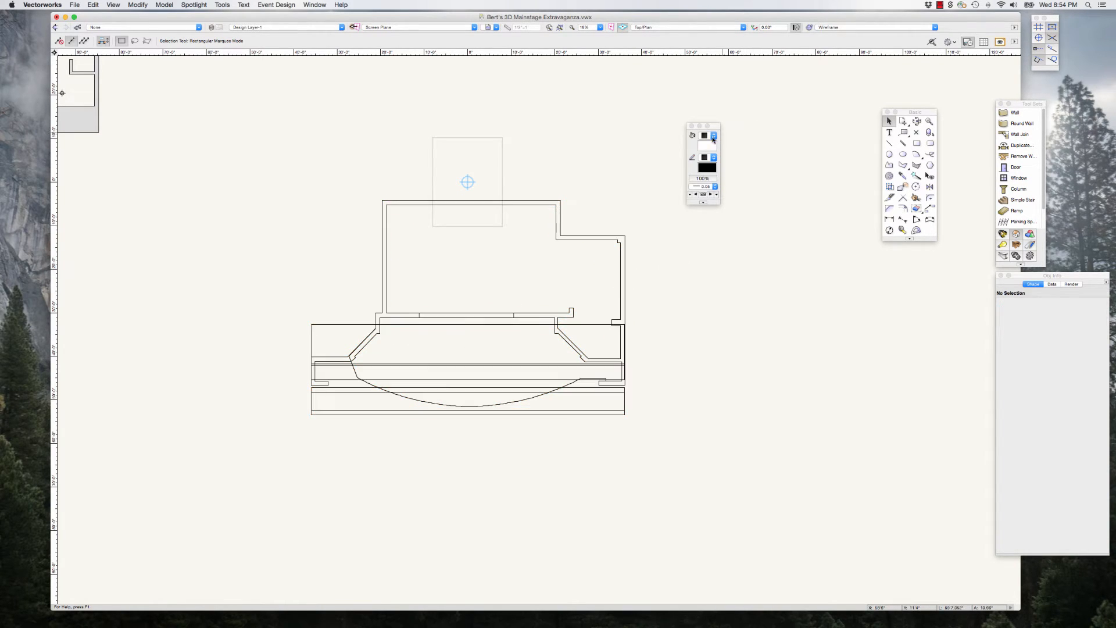
Step: Select the stage walls solid and move the fill and pen attributes palette beside the basic tool palette
left_click(598, 236)
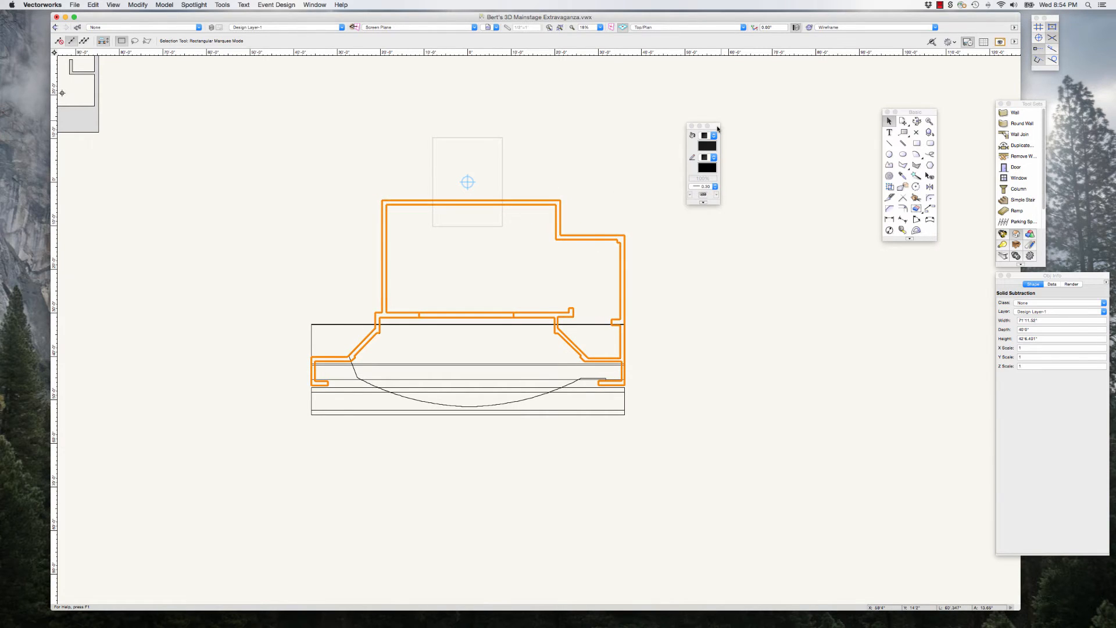
left_click_drag(721, 123, 841, 132)
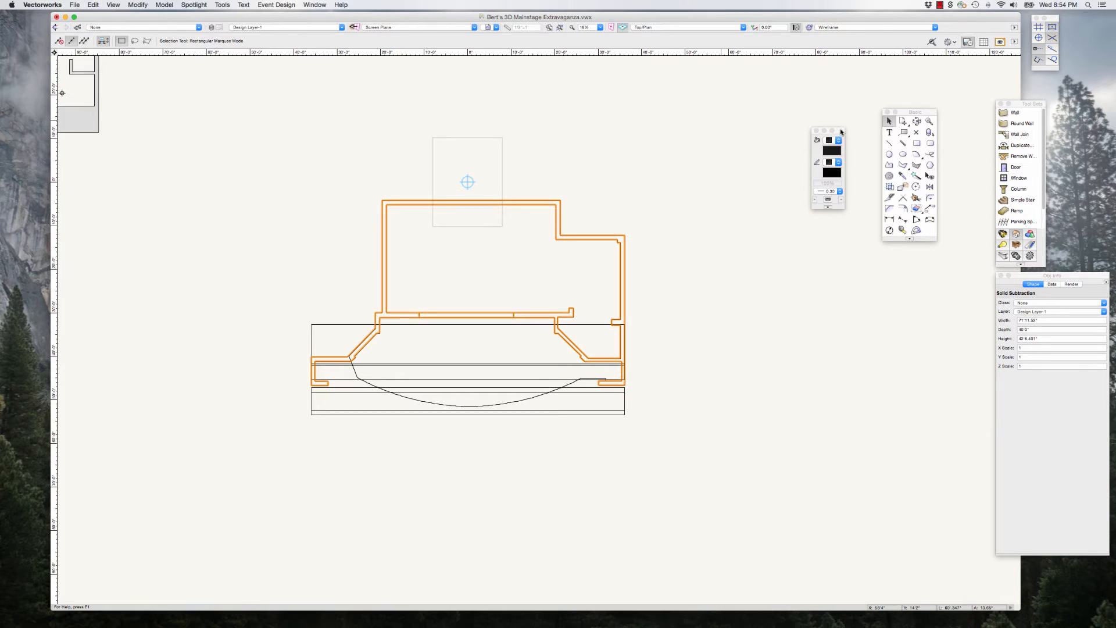
left_click_drag(841, 131, 804, 133)
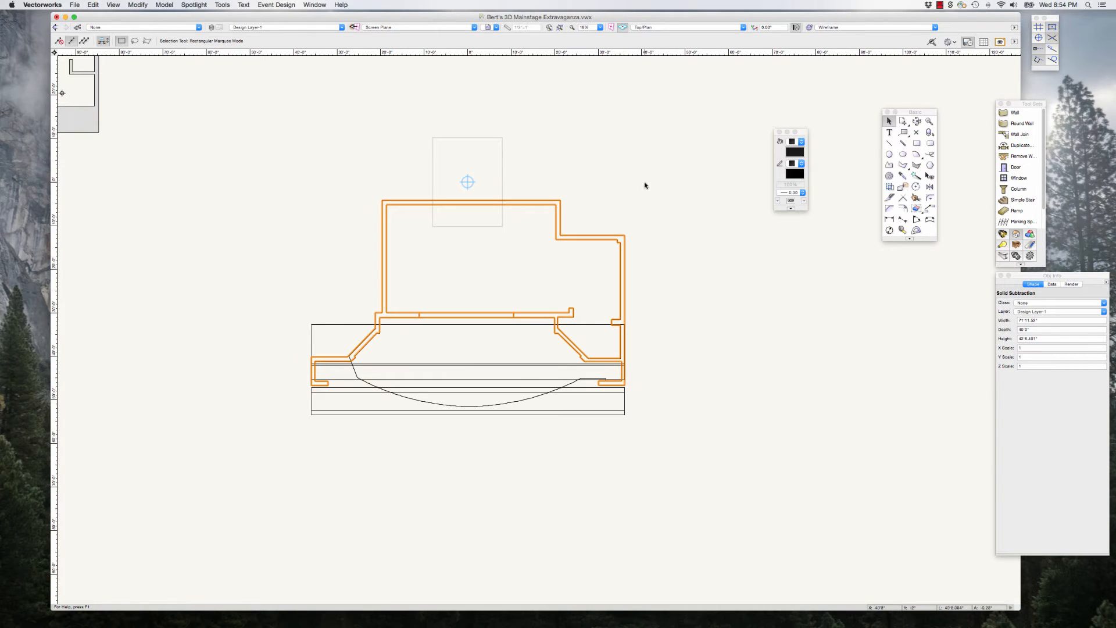
Step: Check the fill of the wide extrude across the stage front and of the stage walls, and clear the selection
left_click(624, 408)
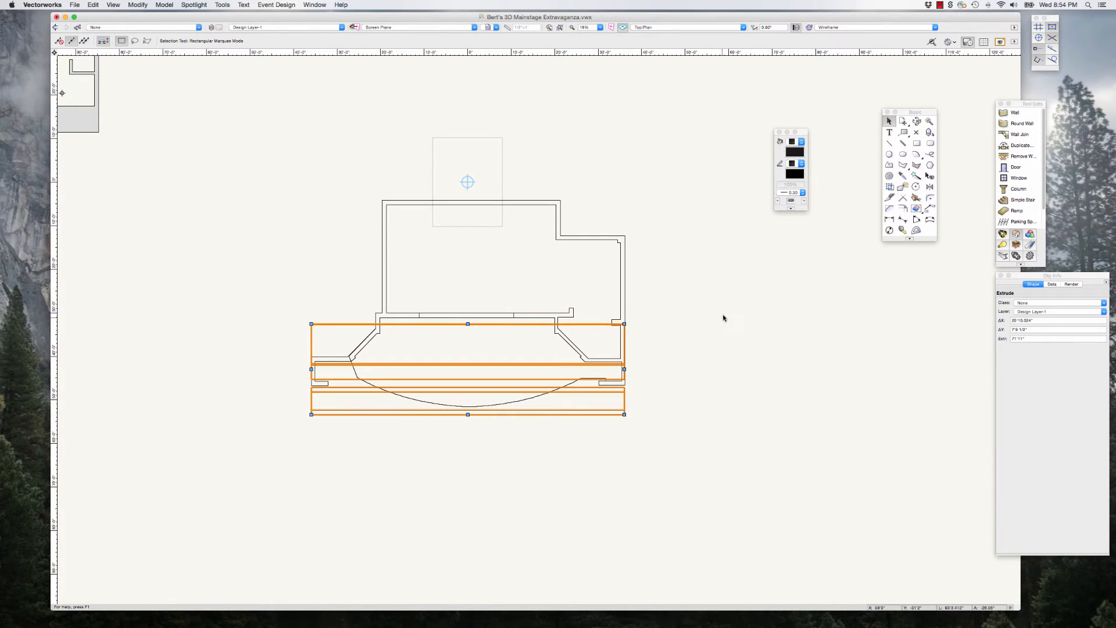
left_click(653, 274)
left_click(625, 269)
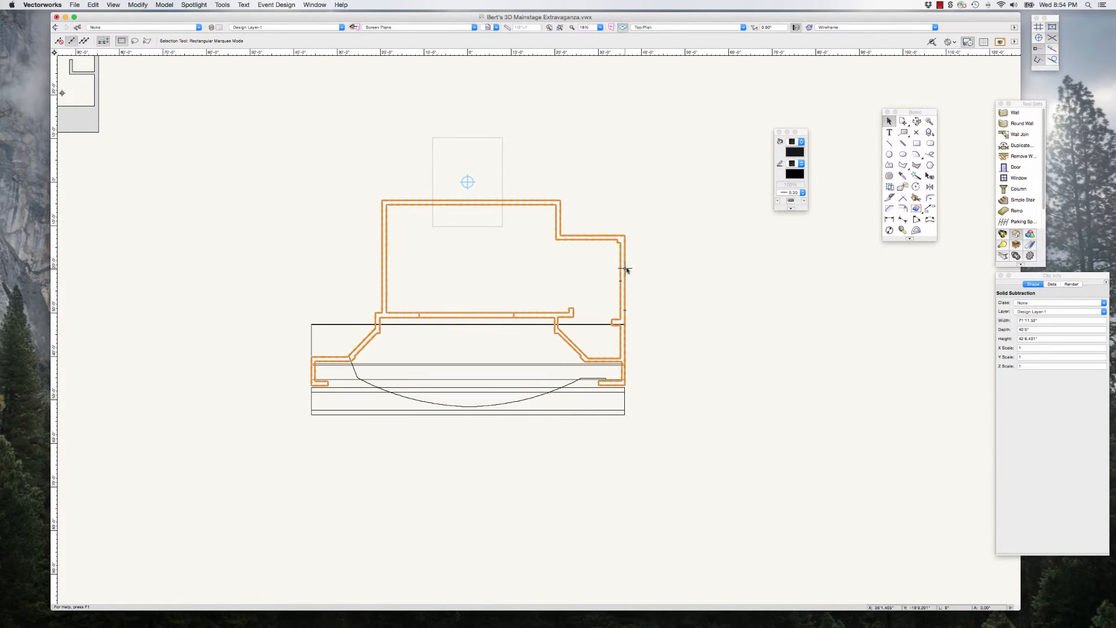
left_click(657, 264)
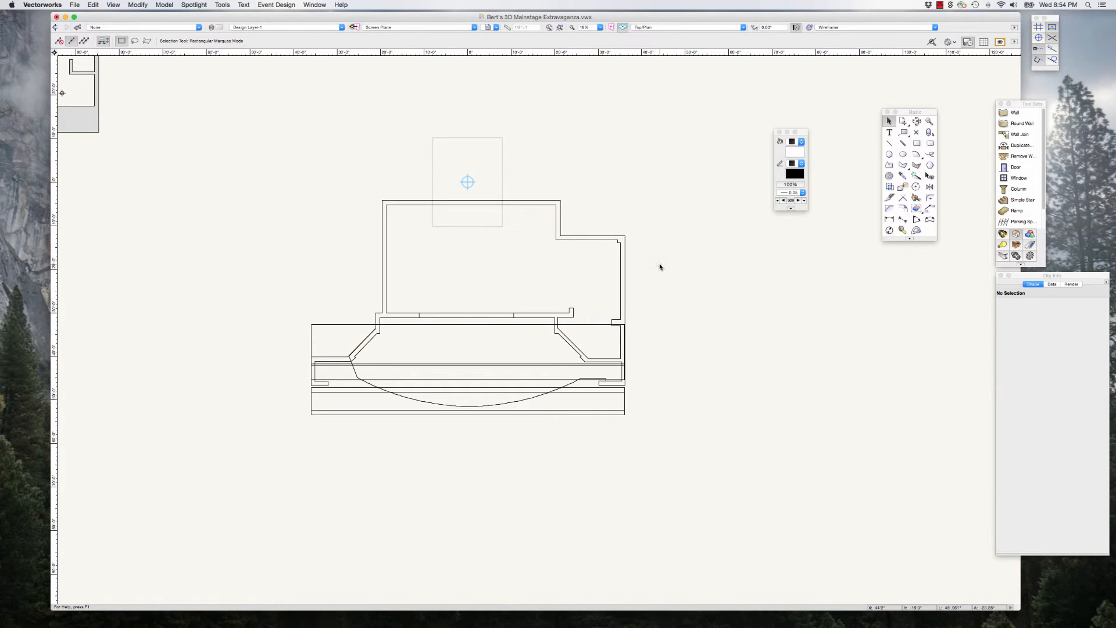
Step: Examine the stage model in plan around the proscenium wall and look through the available standard views
scroll(671, 285, "down", 2)
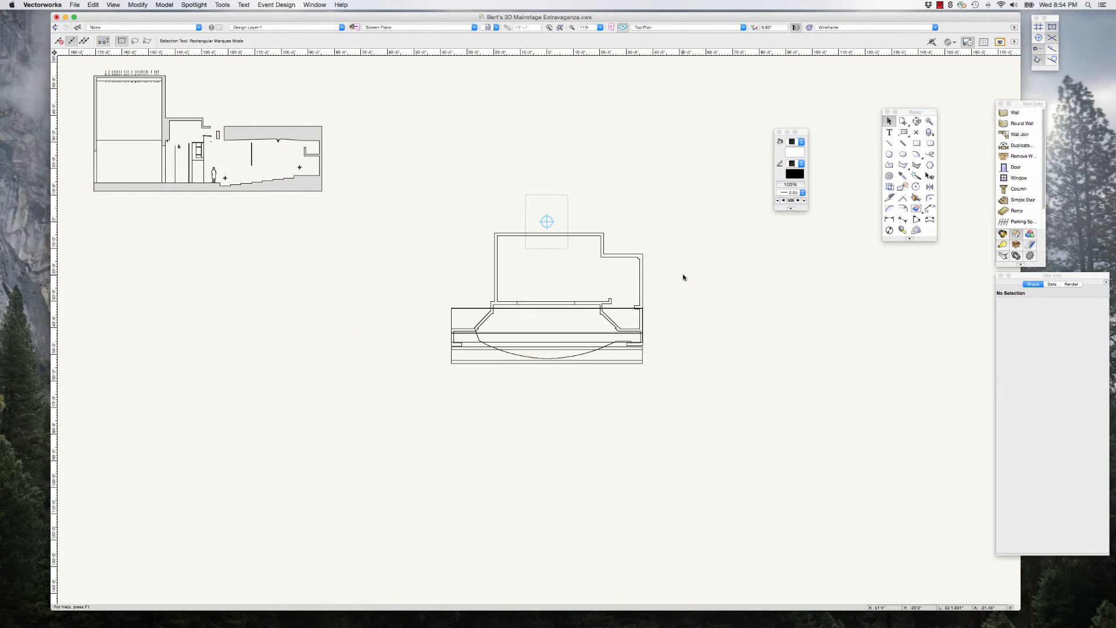
scroll(662, 312, "down", 2)
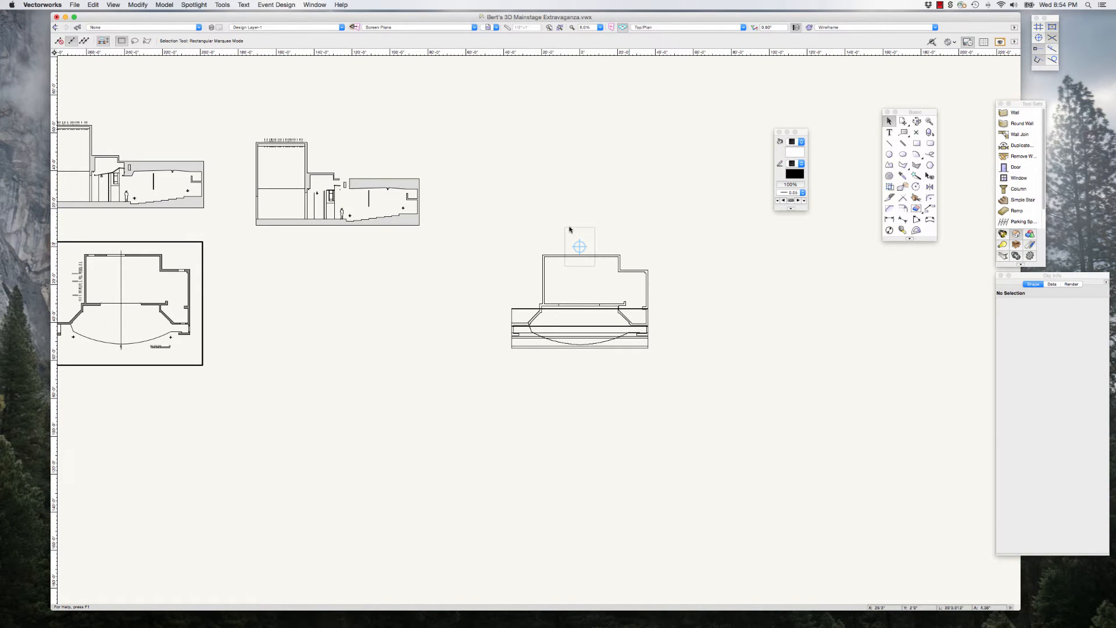
scroll(668, 323, "up", 3)
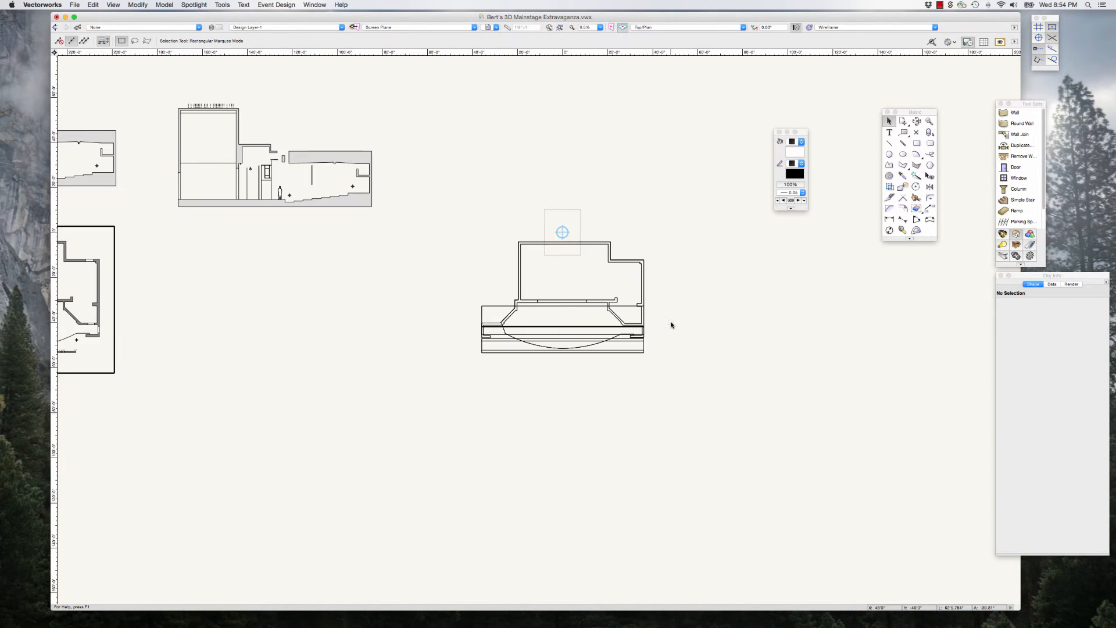
scroll(659, 318, "up", 1)
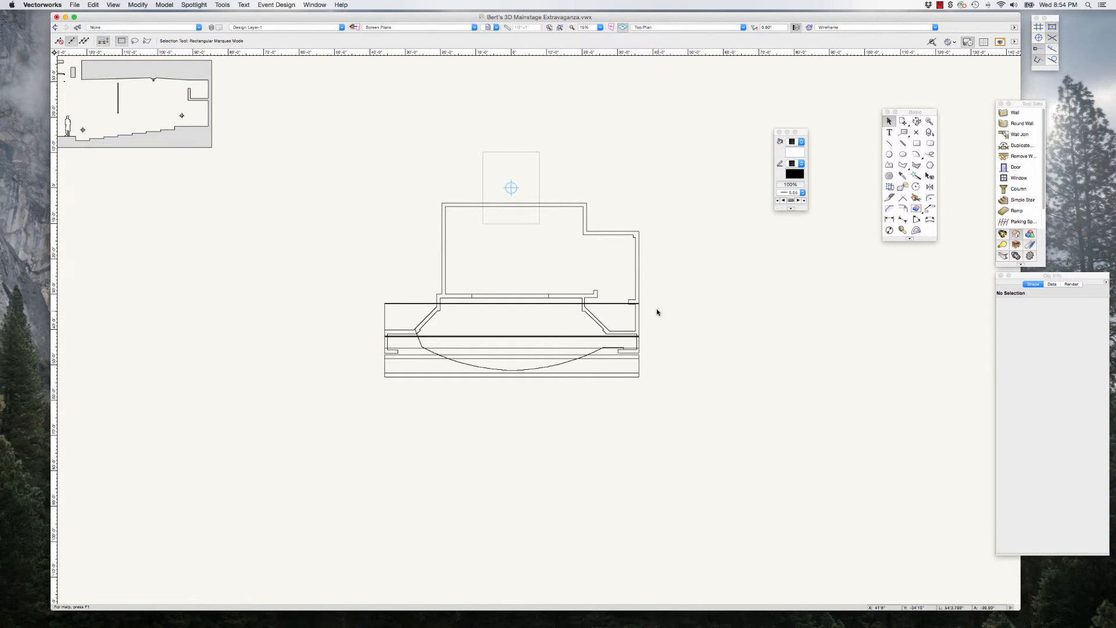
scroll(645, 309, "up", 2)
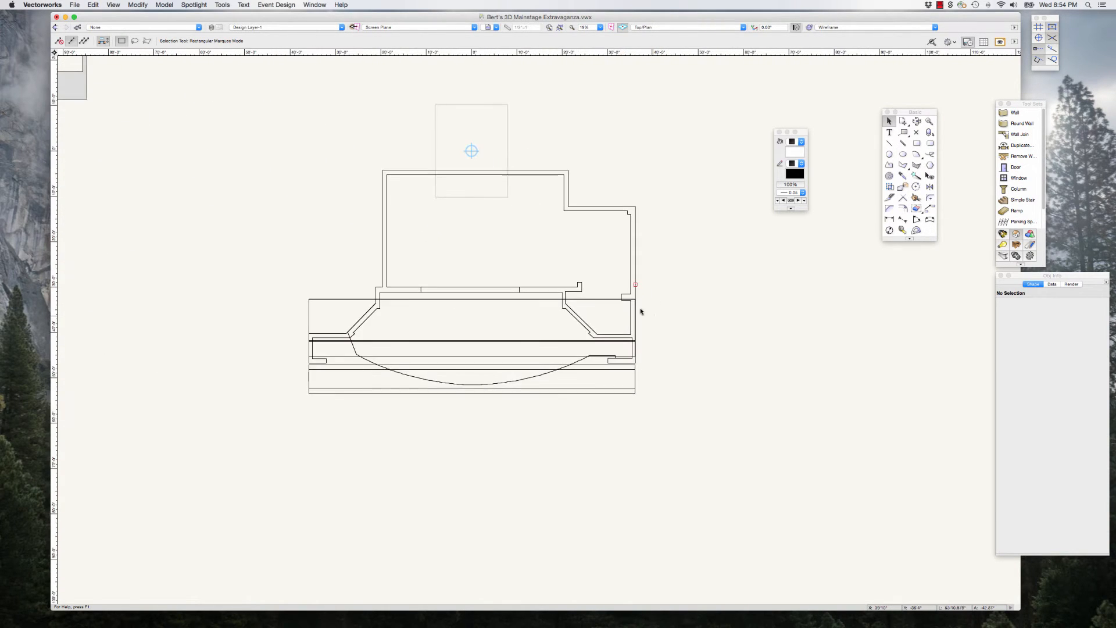
scroll(426, 275, "up", 2)
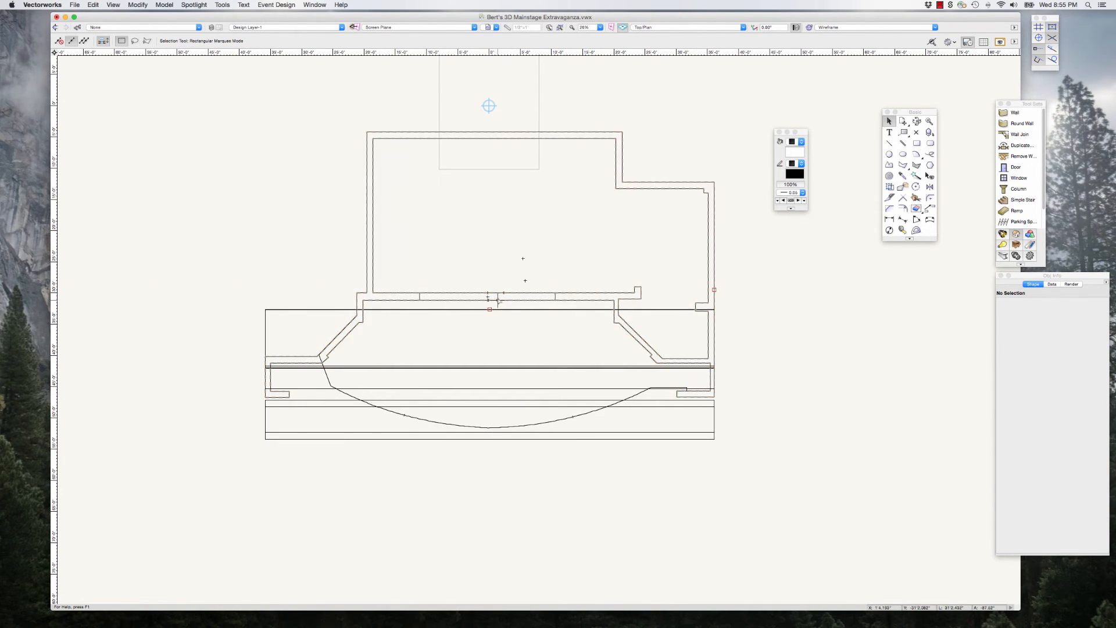
scroll(500, 300, "up", 2)
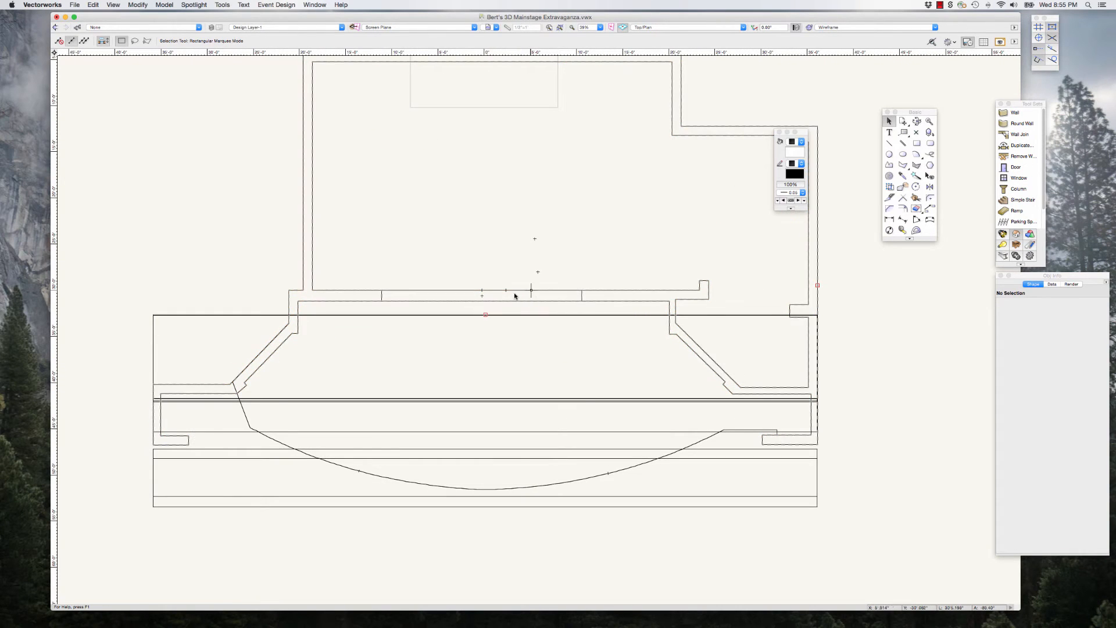
scroll(538, 310, "down", 5)
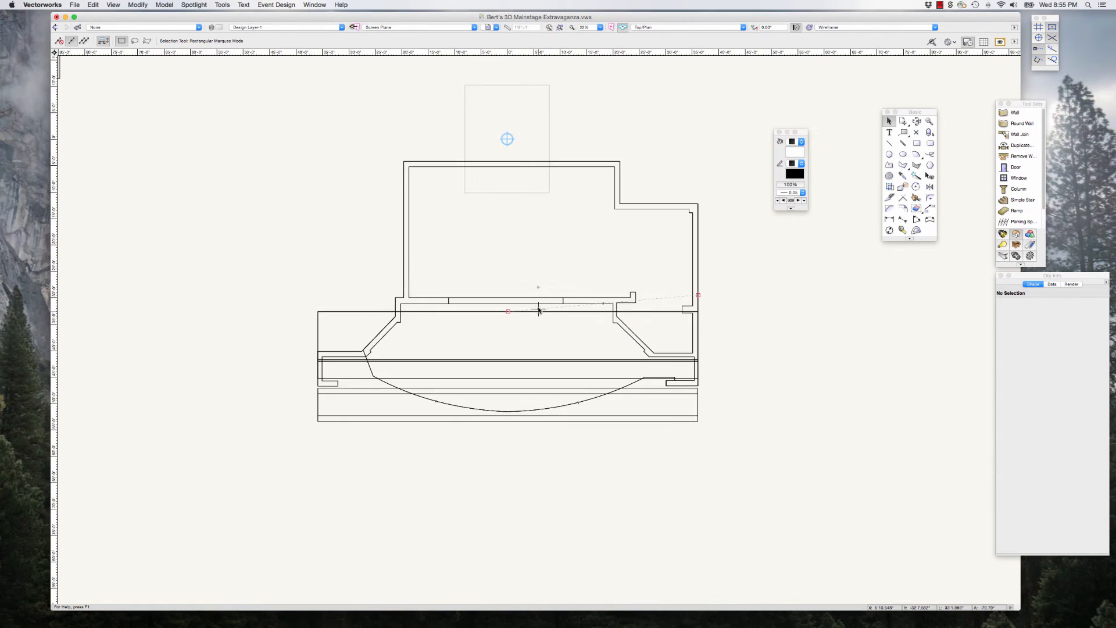
scroll(538, 310, "down", 1)
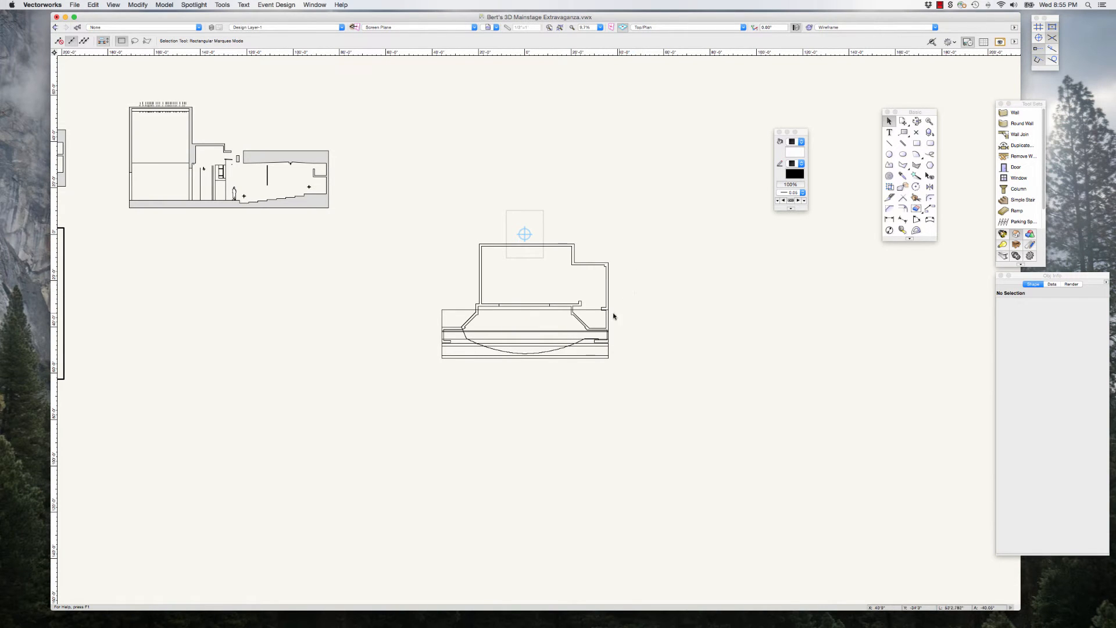
scroll(607, 305, "up", 2)
scroll(588, 302, "up", 1)
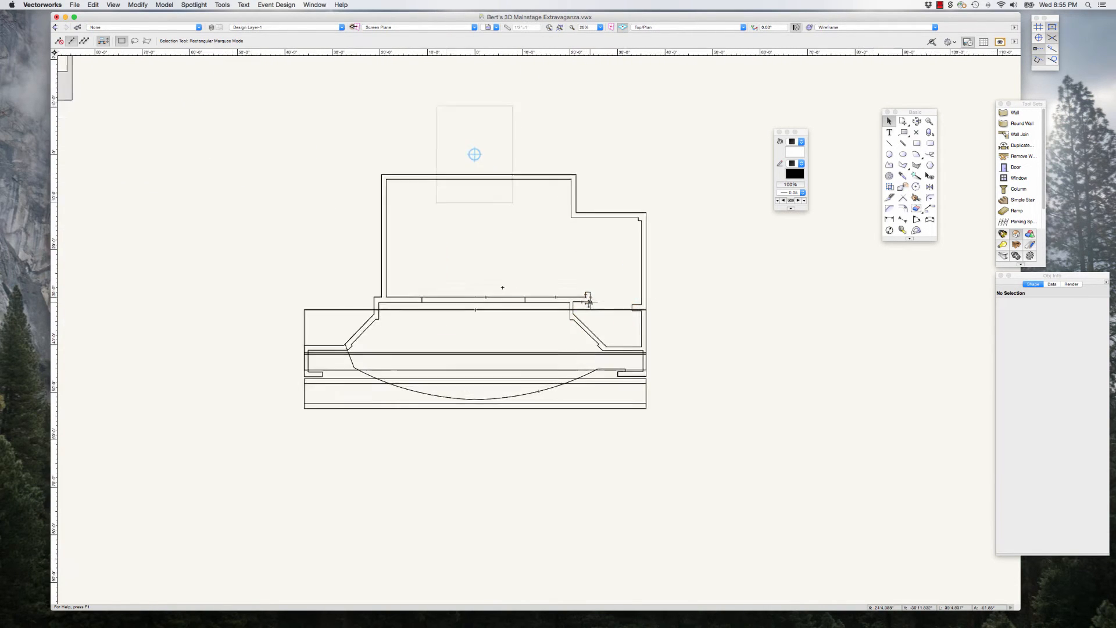
scroll(589, 302, "up", 1)
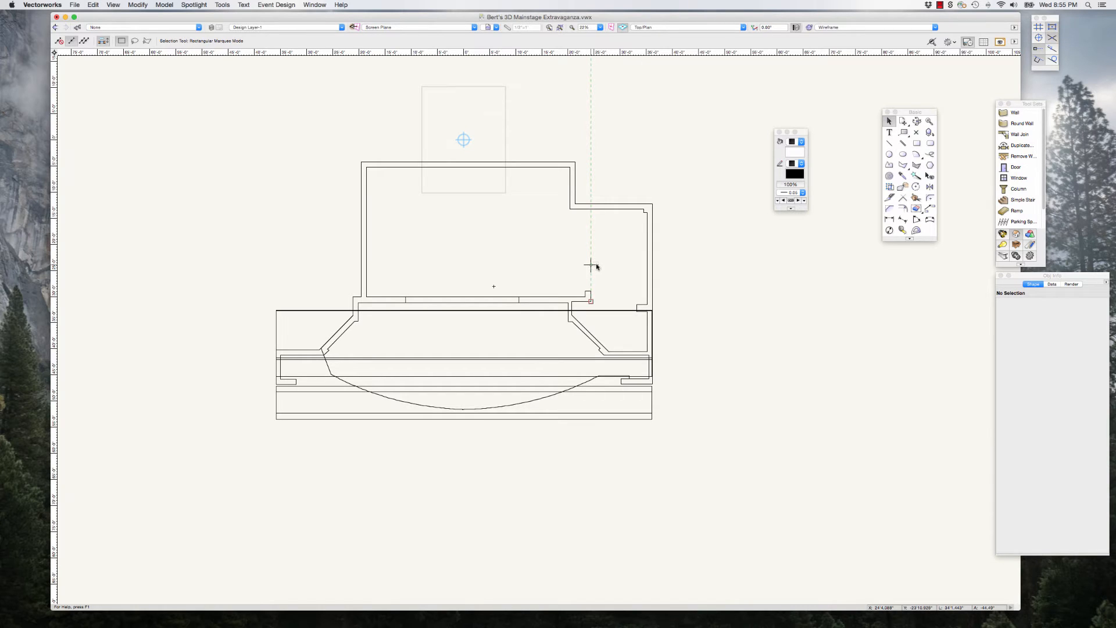
left_click(678, 28)
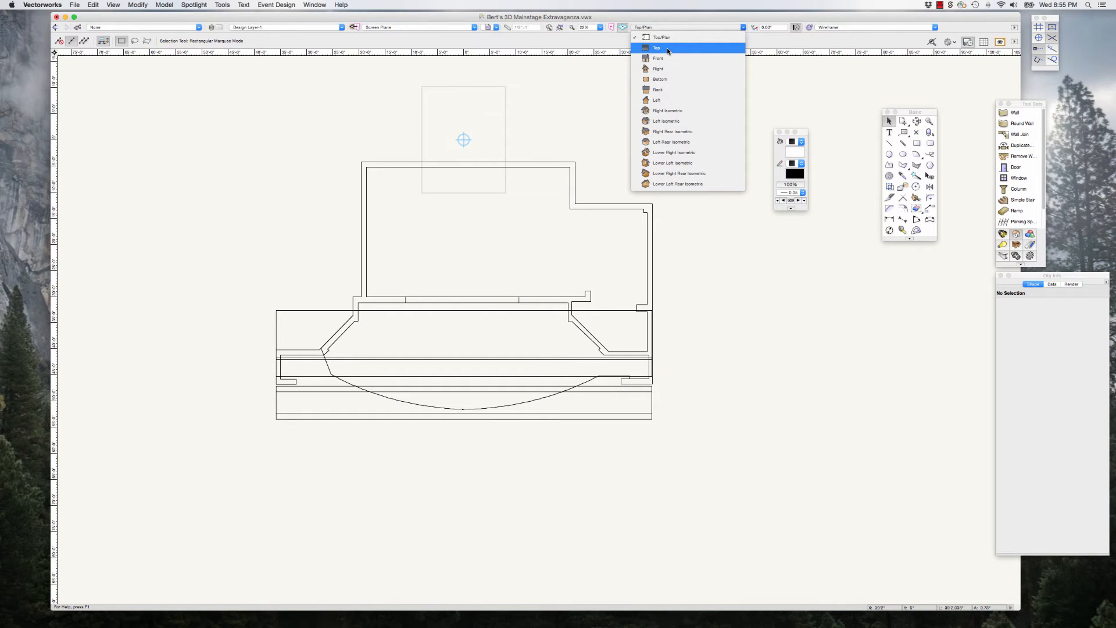
left_click(809, 72)
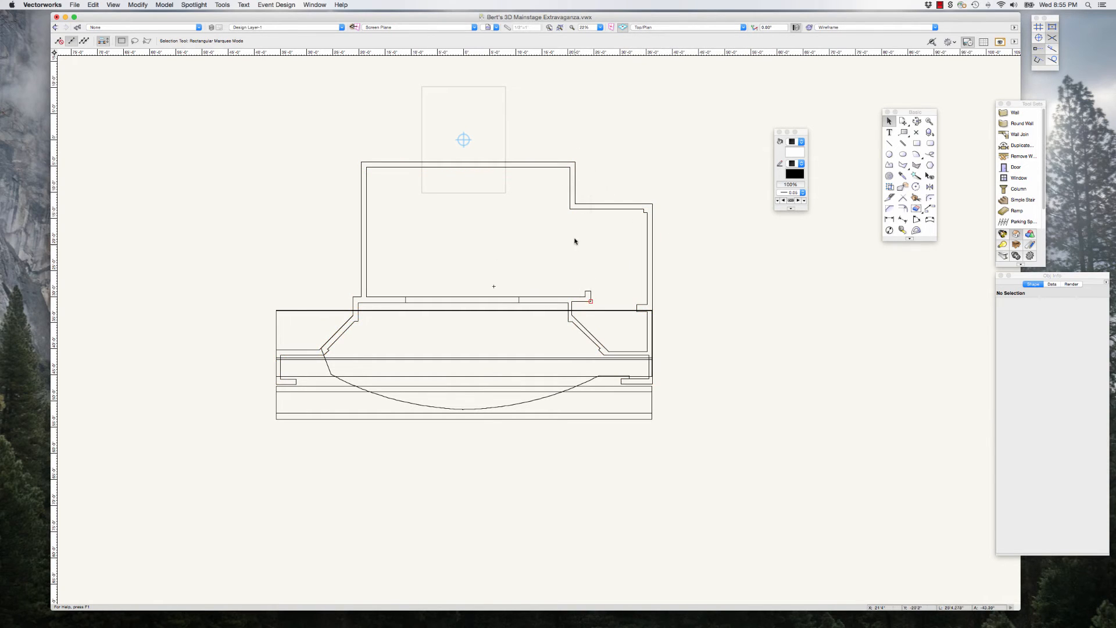
Step: Delete the rectangular border around the 2D ground plan
scroll(598, 249, "down", 2)
scroll(599, 251, "down", 3)
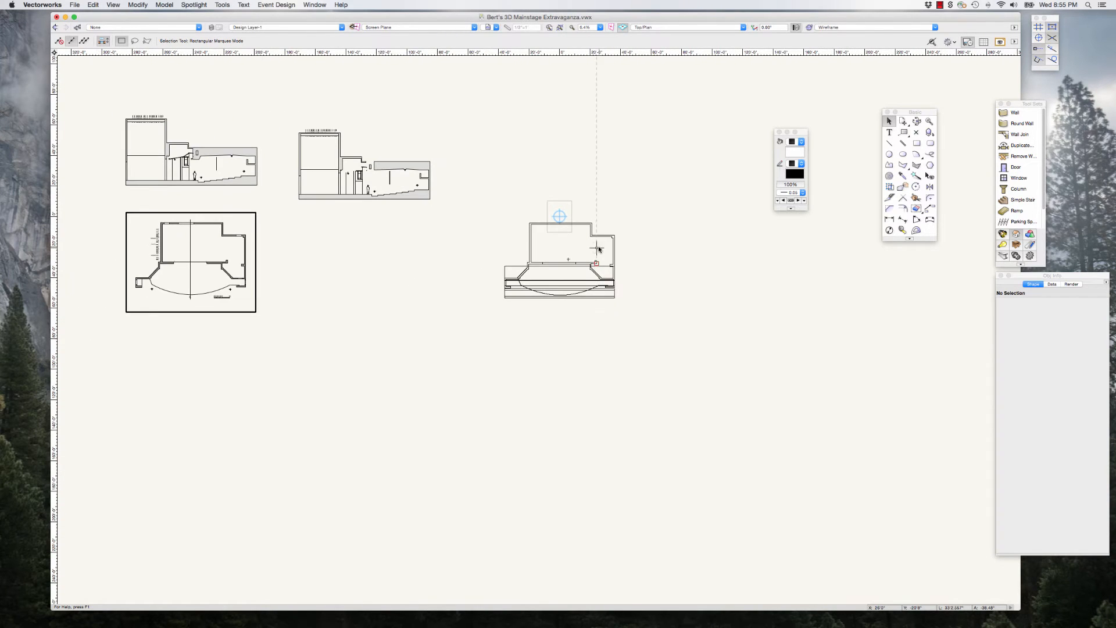
scroll(168, 266, "up", 2)
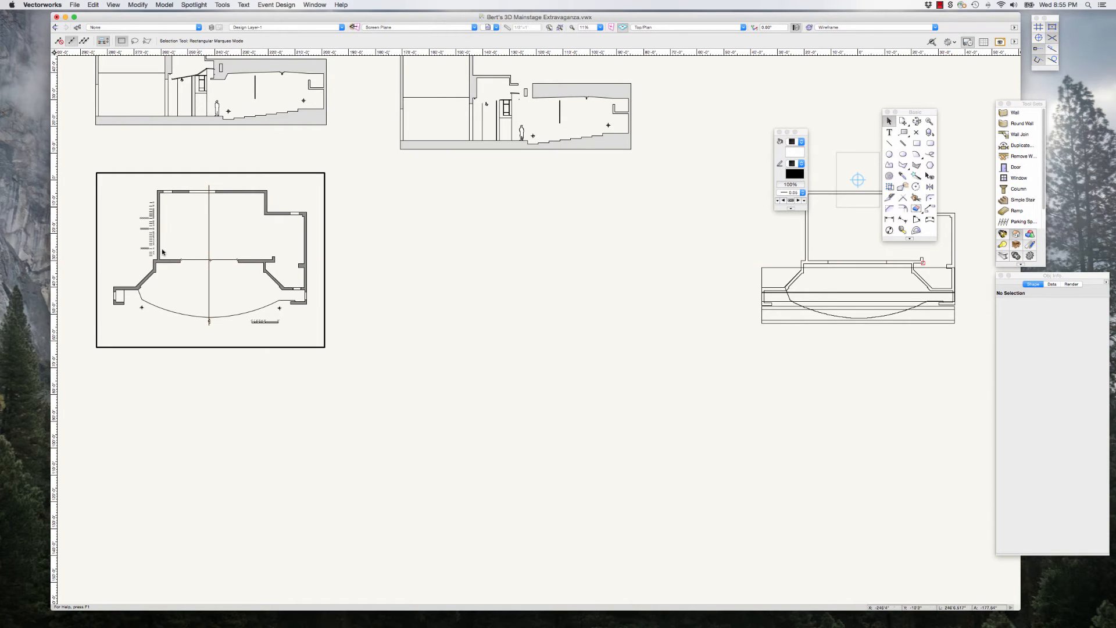
scroll(105, 259, "up", 3)
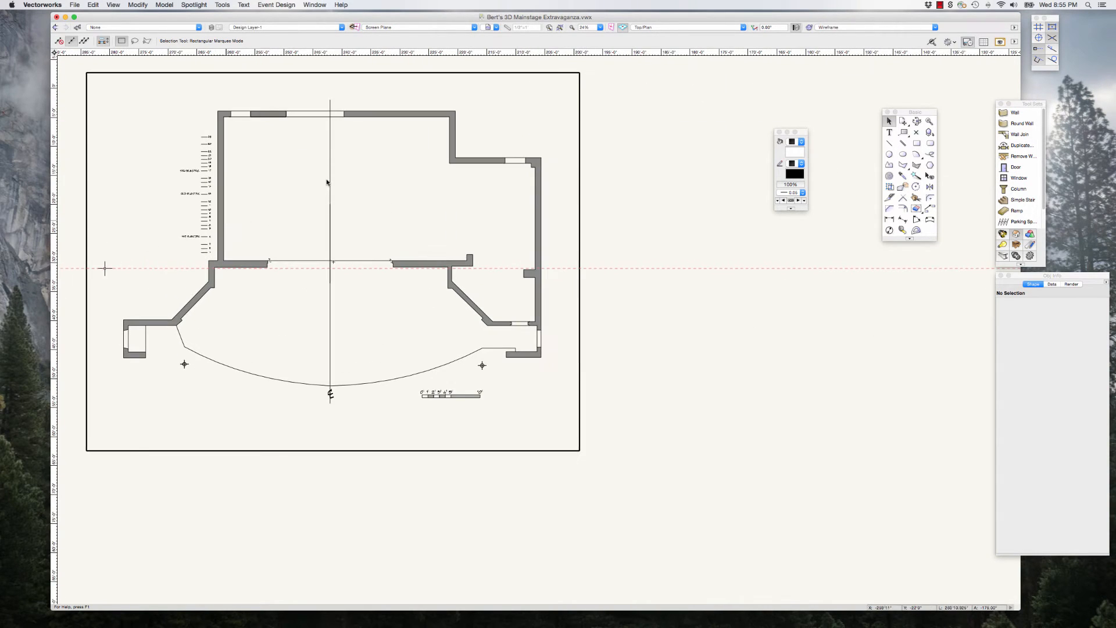
scroll(228, 303, "down", 5)
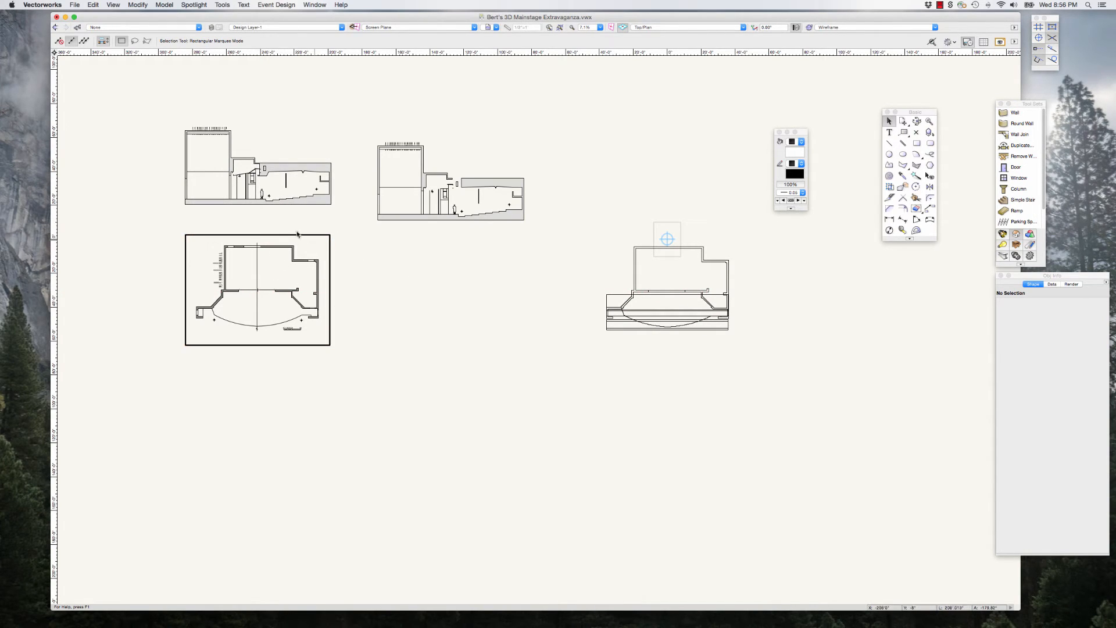
scroll(221, 298, "up", 2)
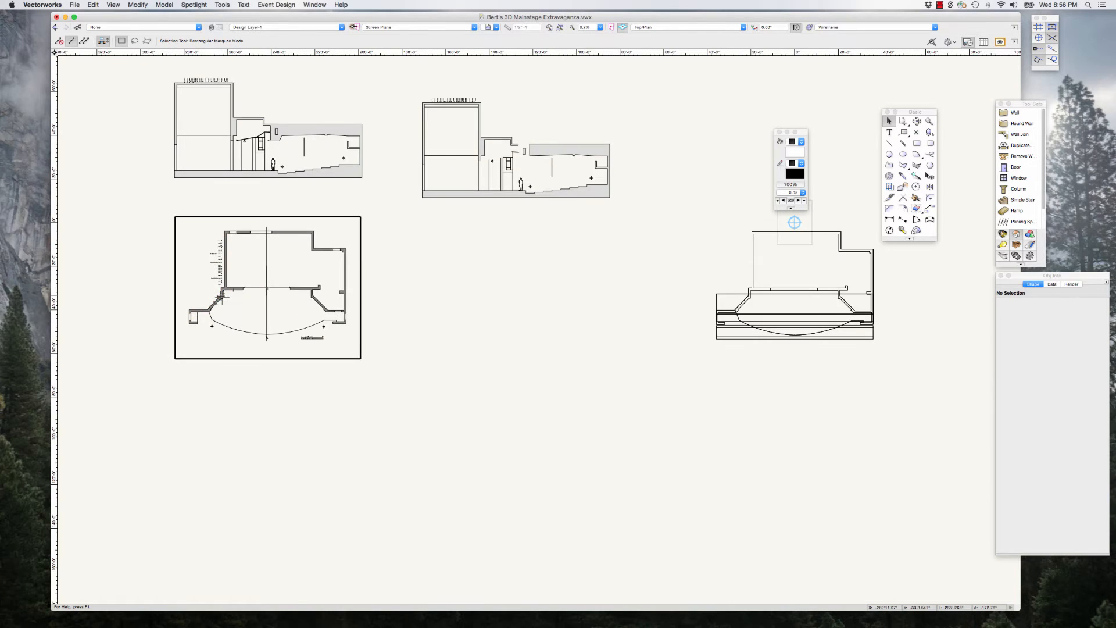
scroll(381, 256, "up", 1)
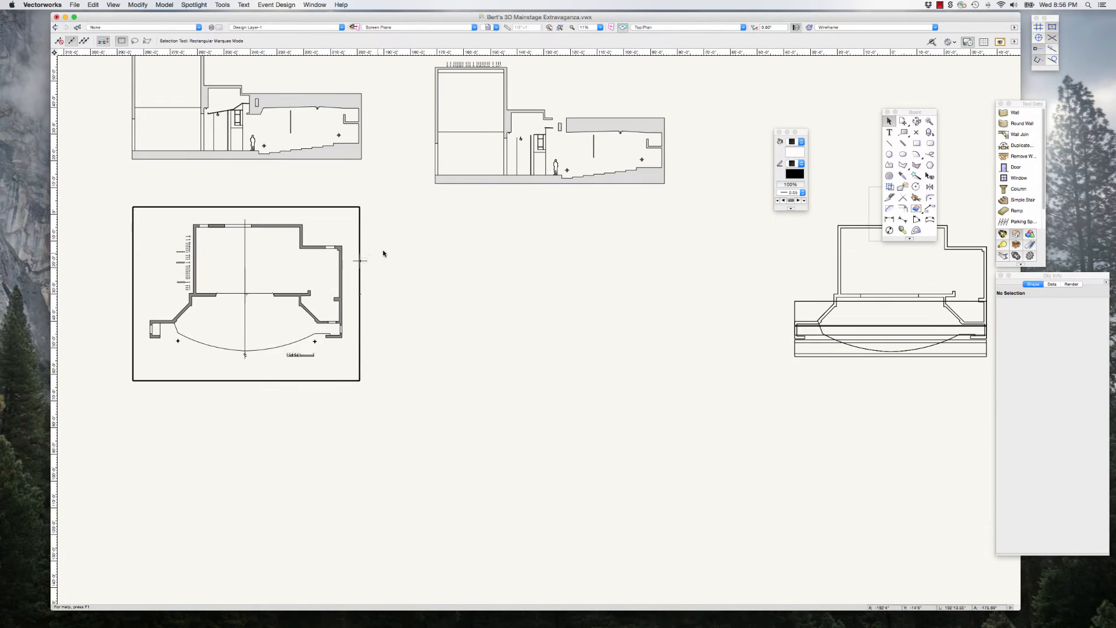
left_click(360, 244)
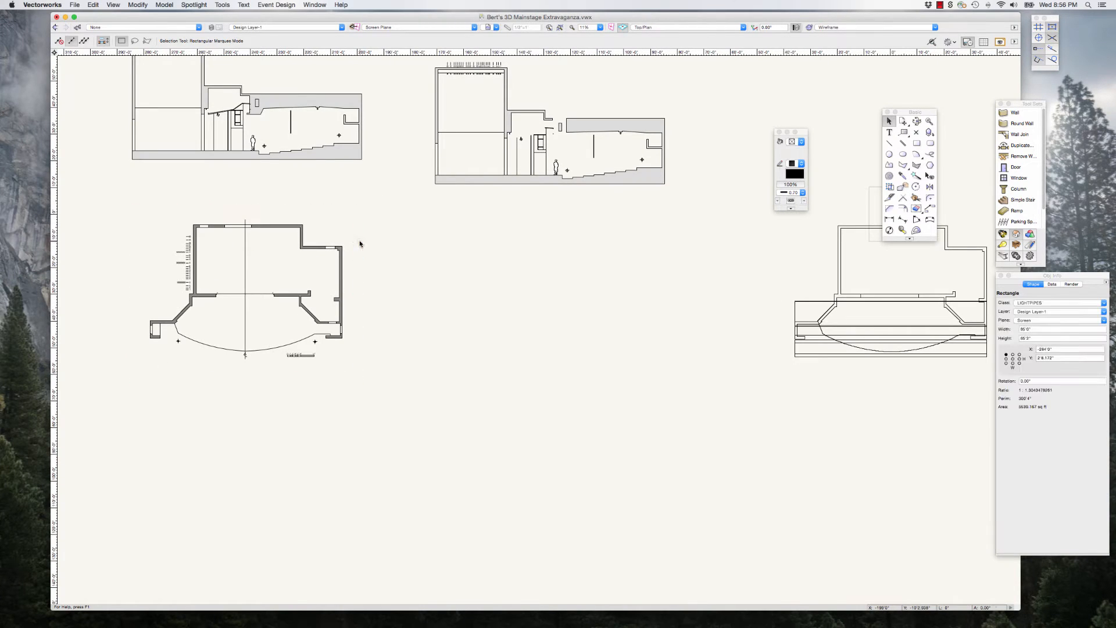
key("Delete")
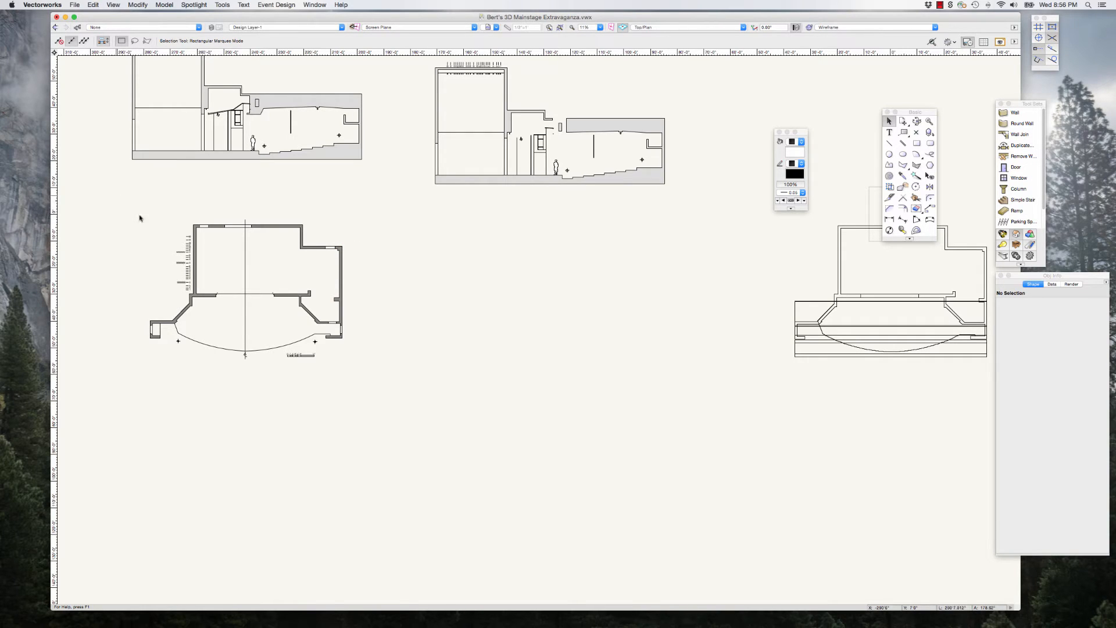
Step: Change the horizontal plaster line across the proscenium opening in the ground plan from a solid pen to a dashed line type
left_click_drag(115, 195, 385, 400)
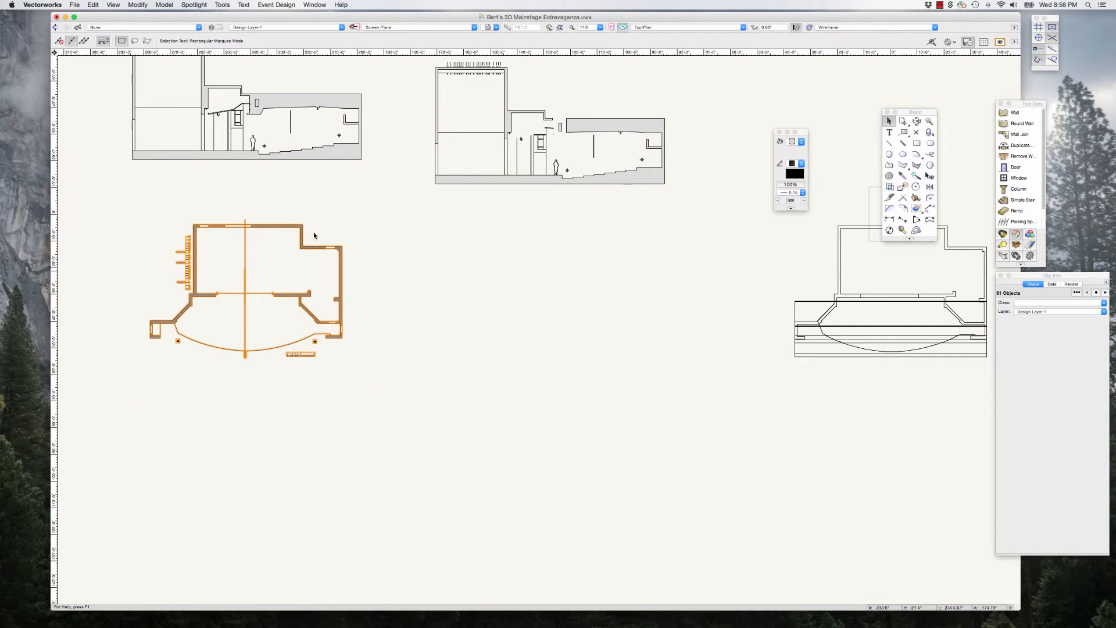
left_click(294, 197)
scroll(212, 284, "up", 8)
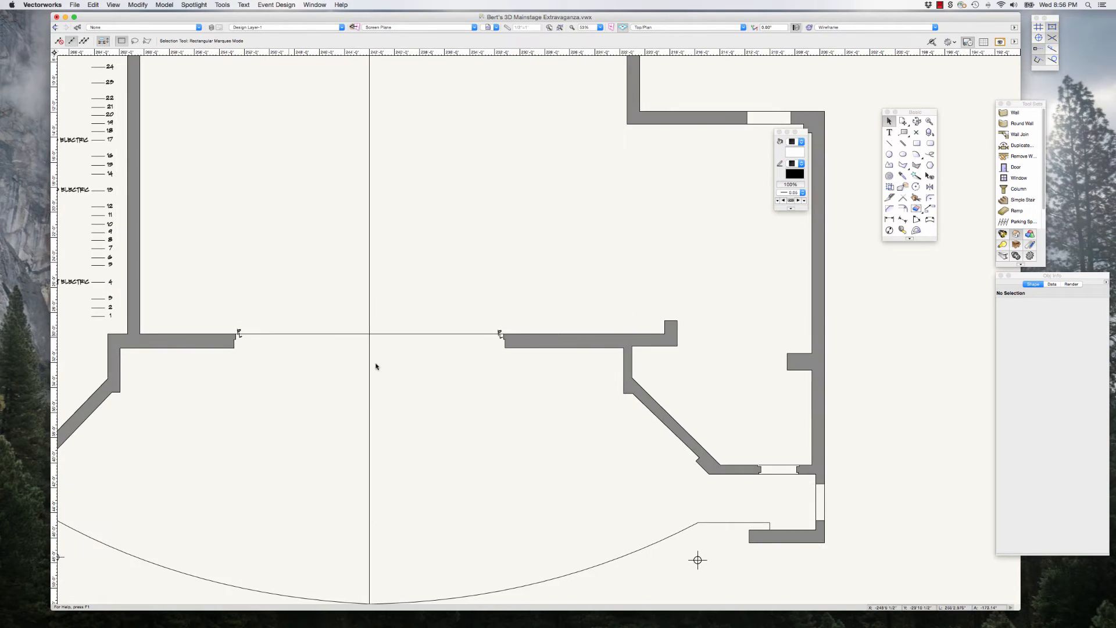
scroll(393, 364, "up", 5)
scroll(449, 321, "down", 5)
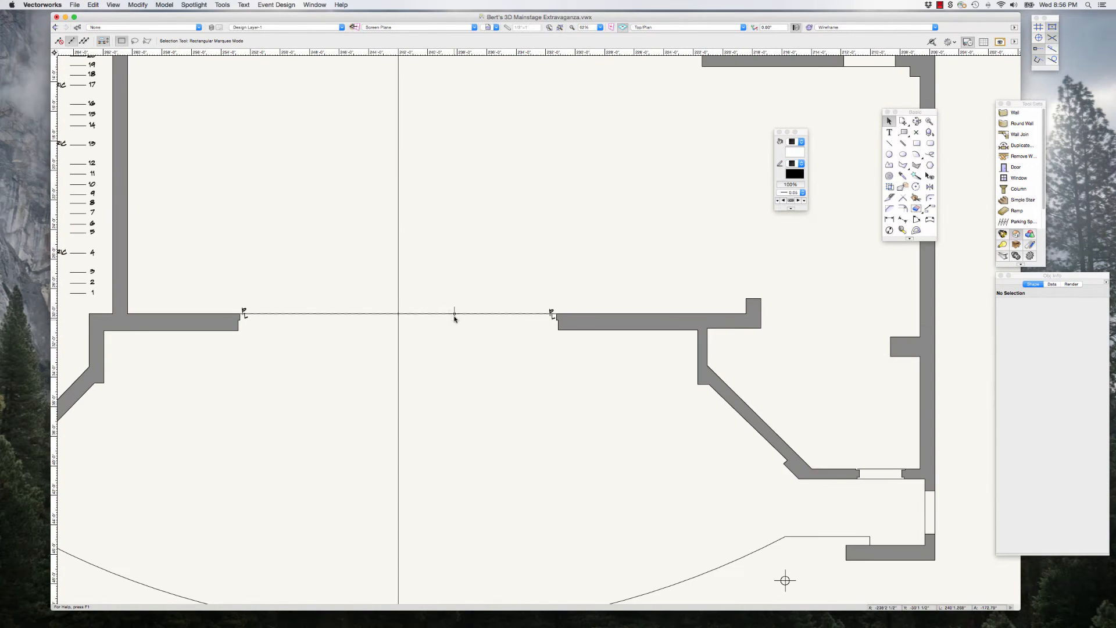
left_click(455, 315)
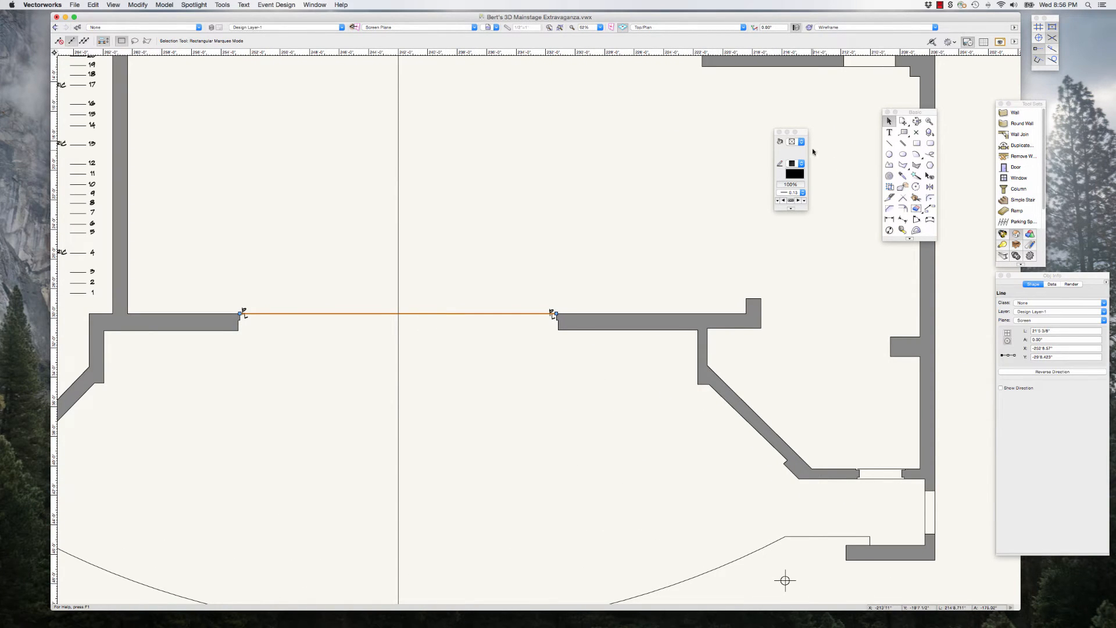
left_click(802, 163)
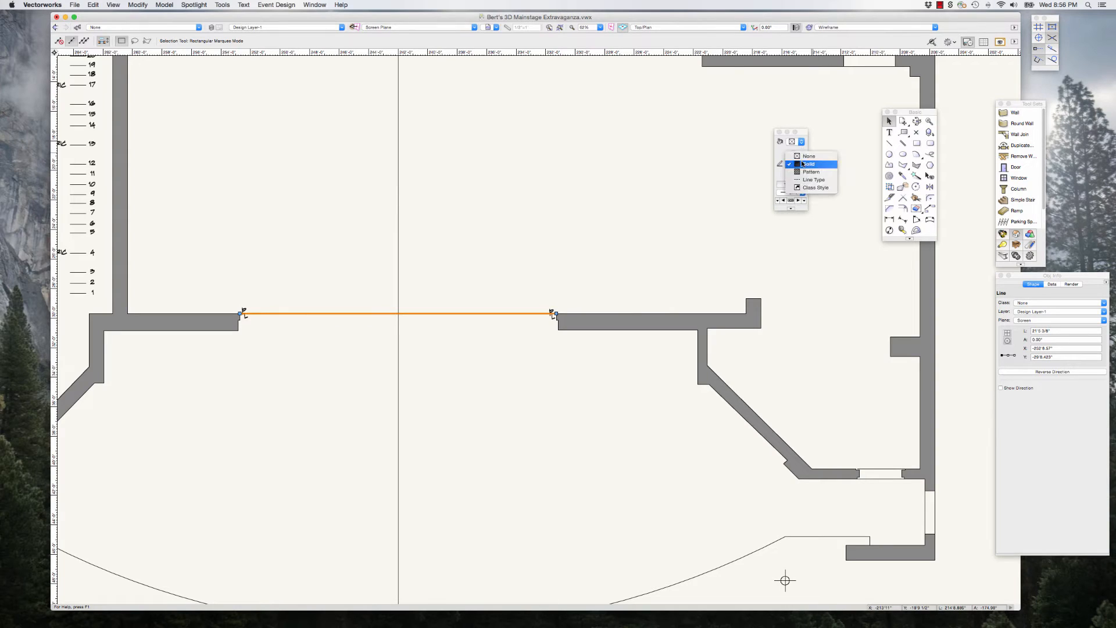
left_click(813, 179)
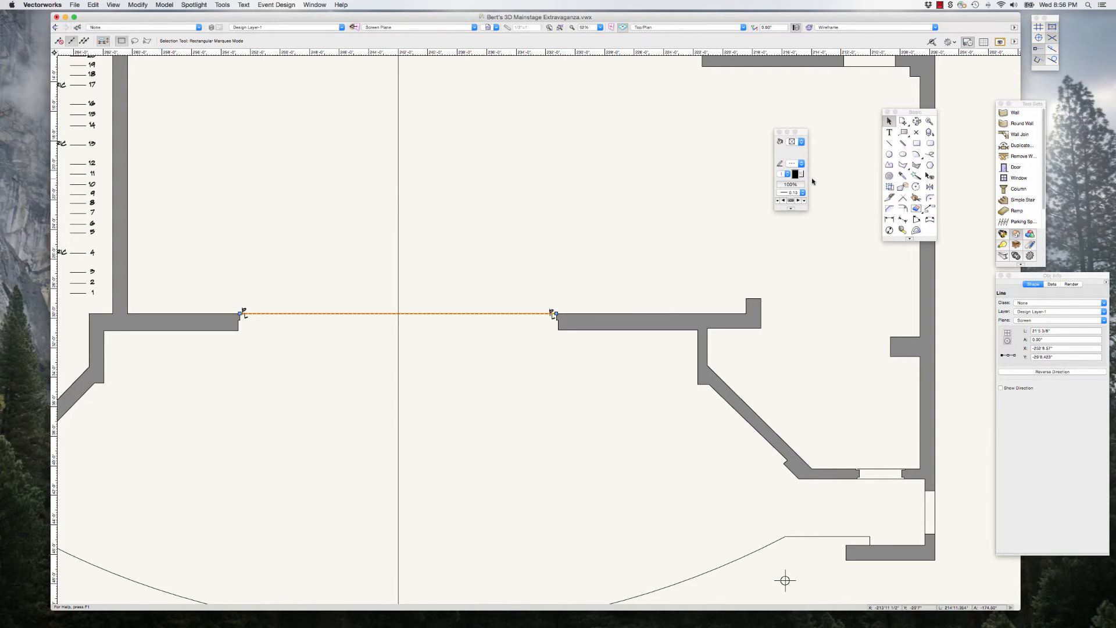
left_click(451, 199)
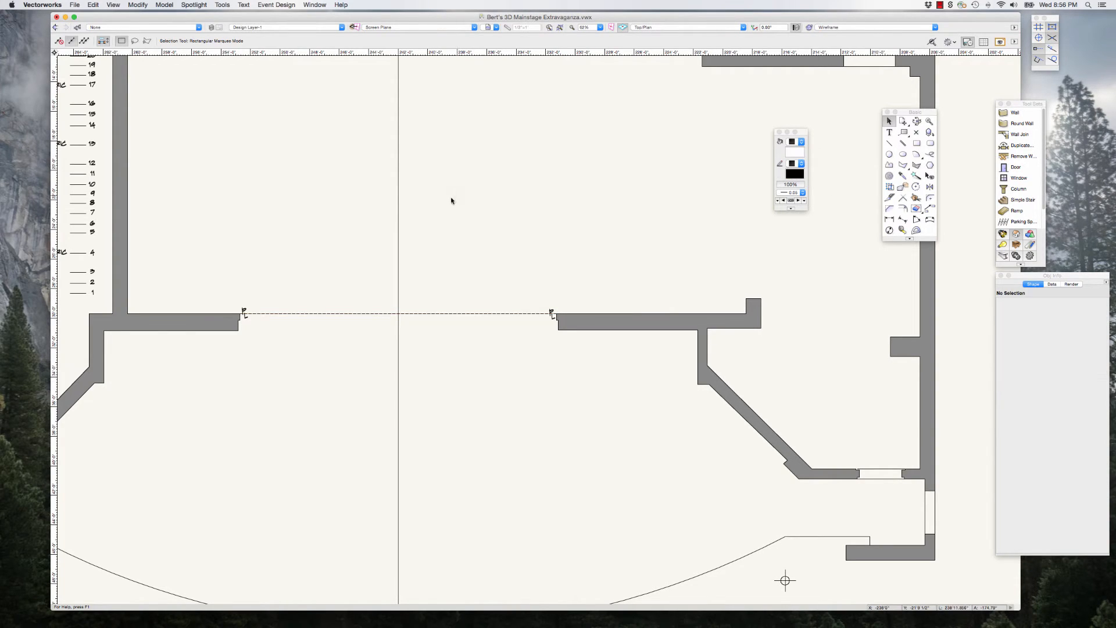
Step: Give the ground plan's vertical centre line a line type with a broken centre-line pattern
left_click(399, 211)
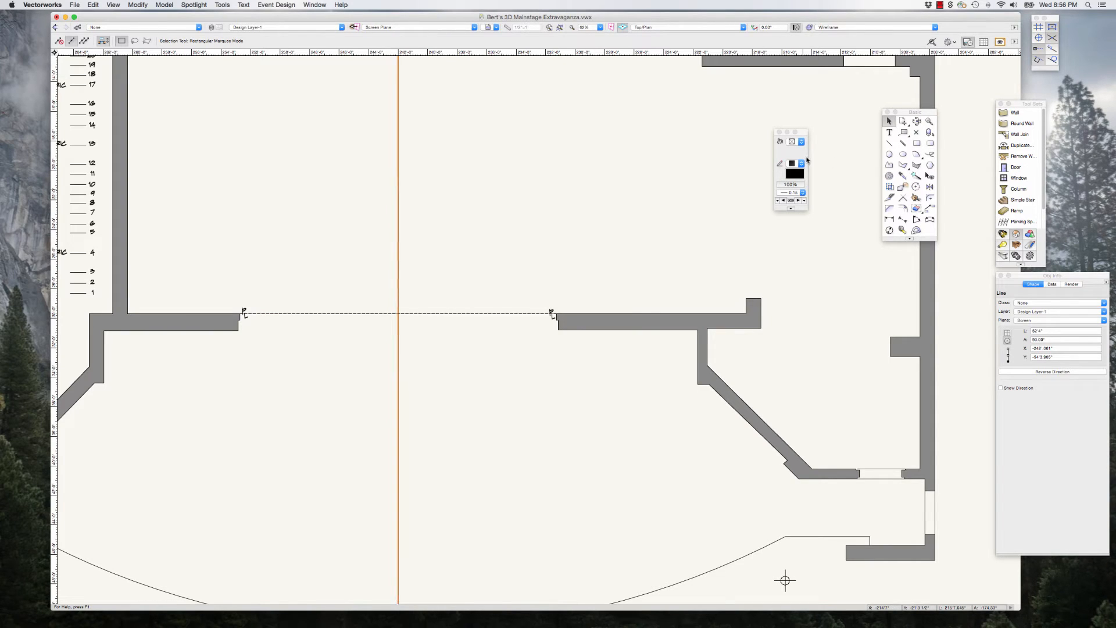
left_click_drag(804, 135, 774, 123)
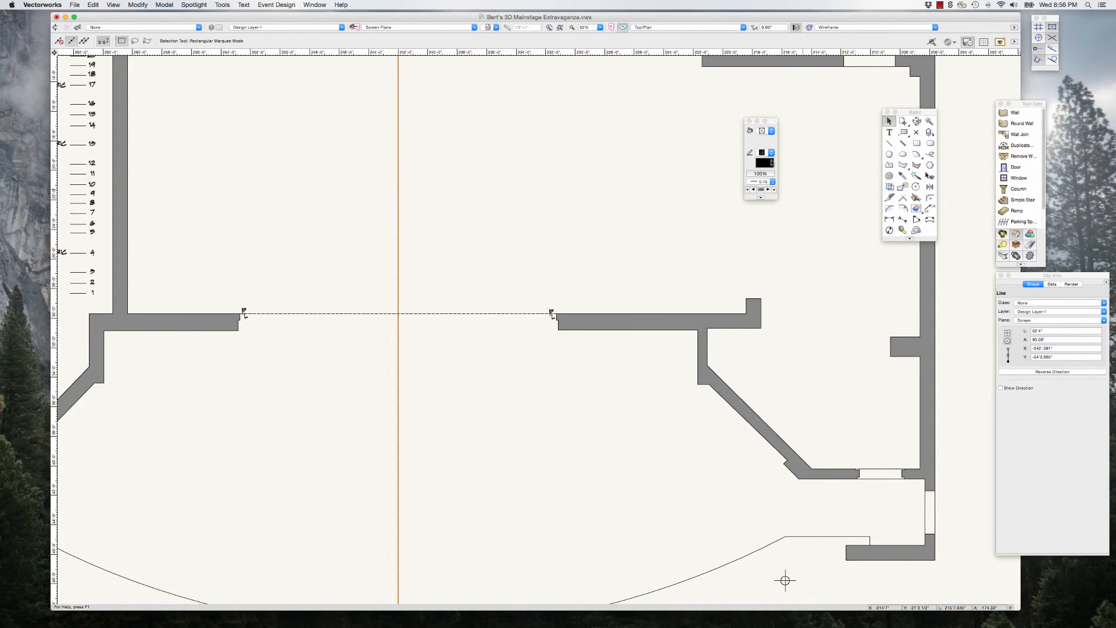
left_click(772, 153)
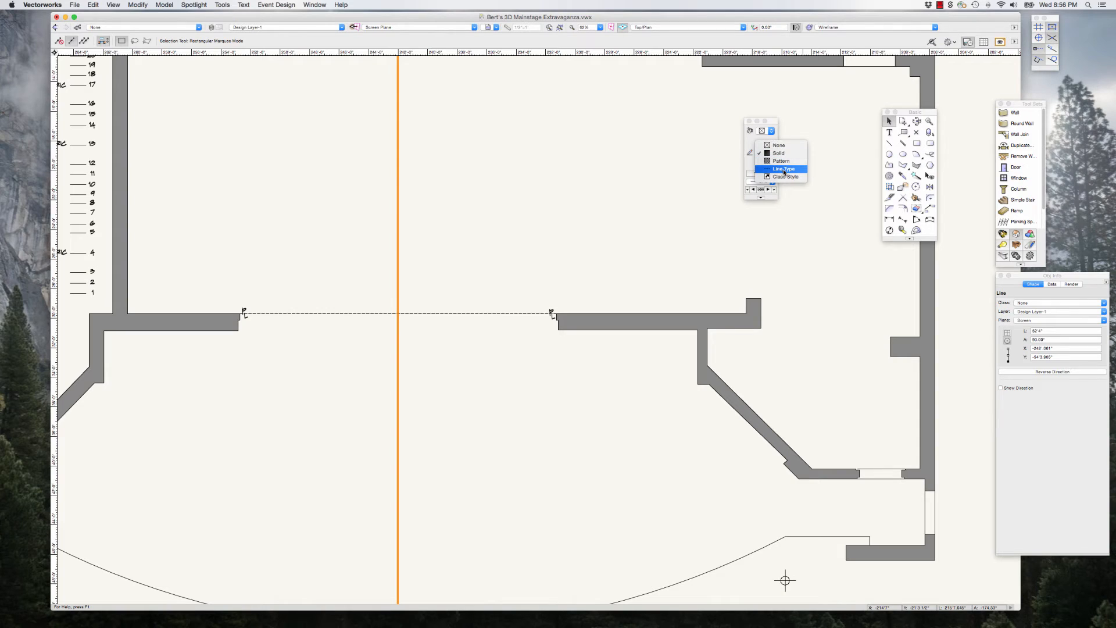
left_click(786, 168)
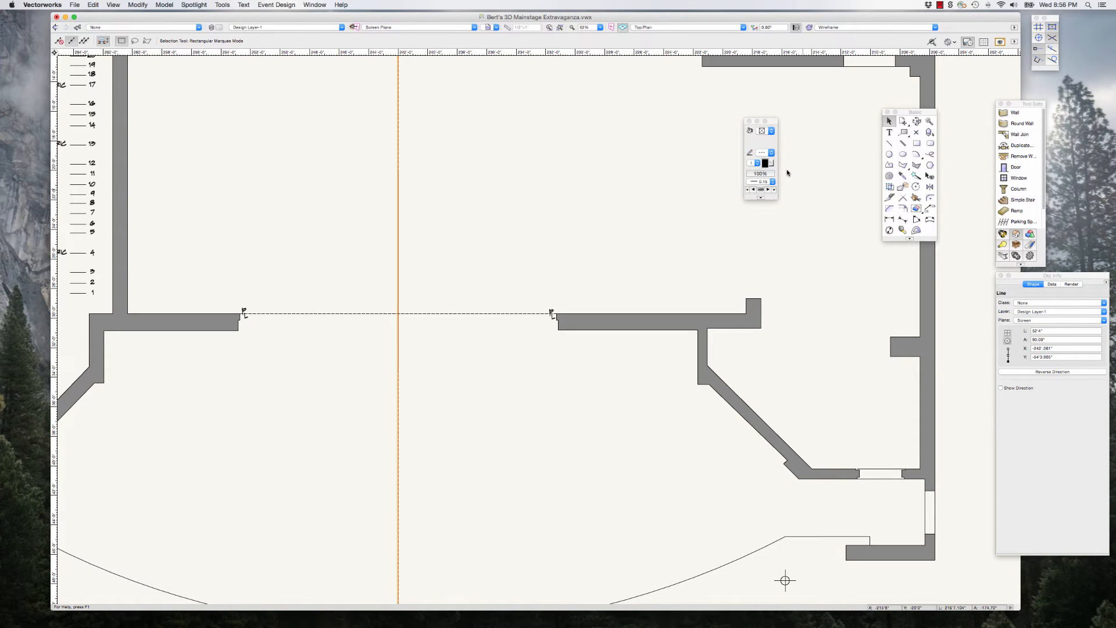
left_click(758, 164)
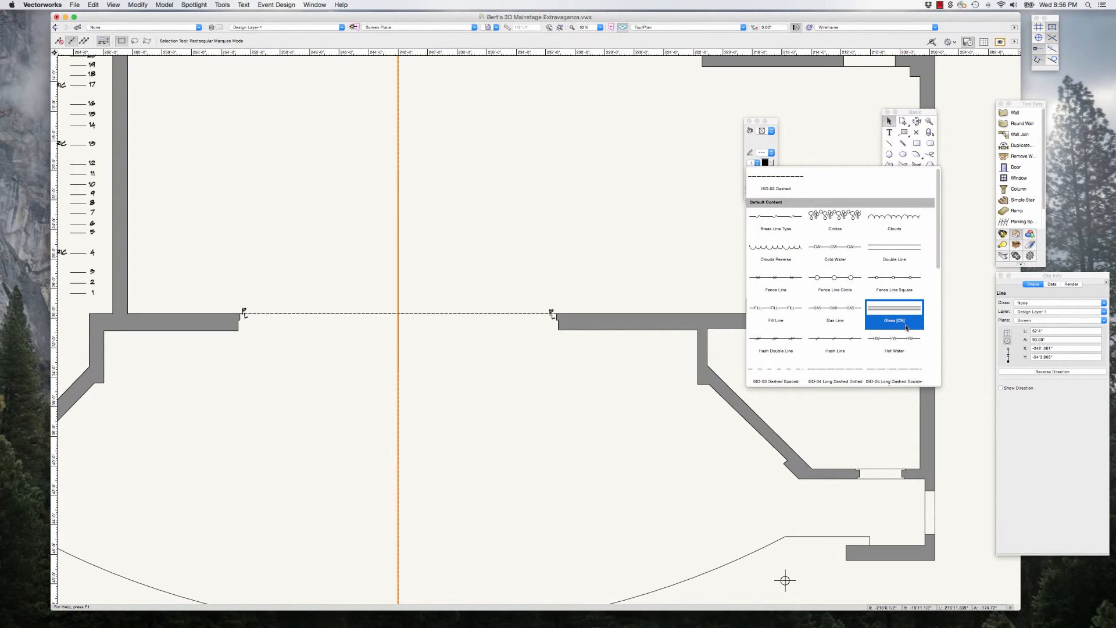
scroll(906, 327, "down", 1)
scroll(906, 327, "down", 5)
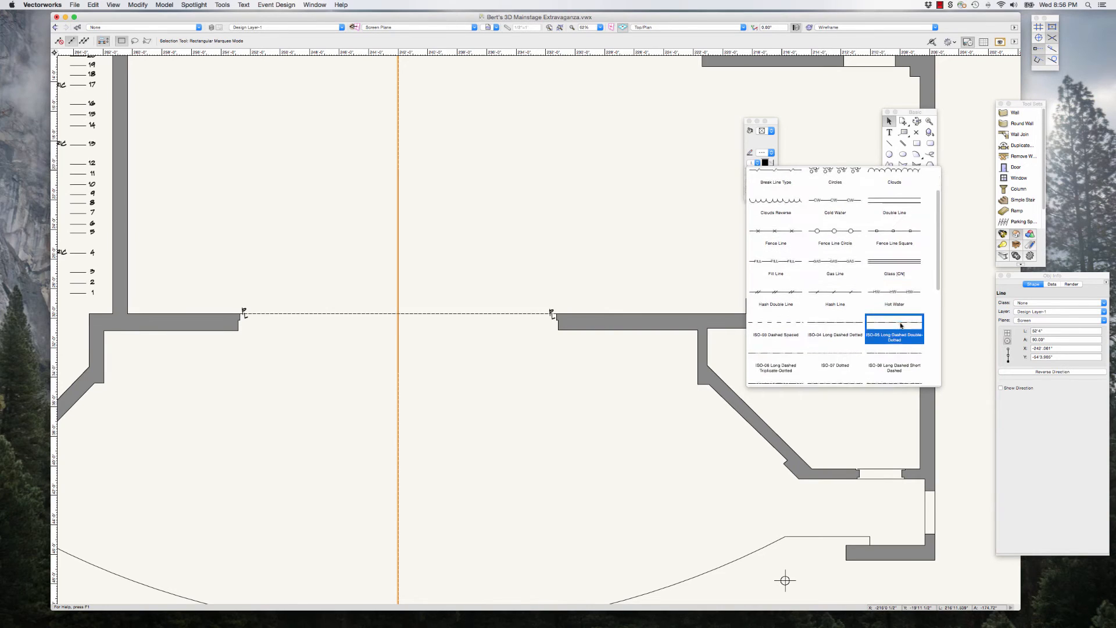
scroll(901, 326, "down", 2)
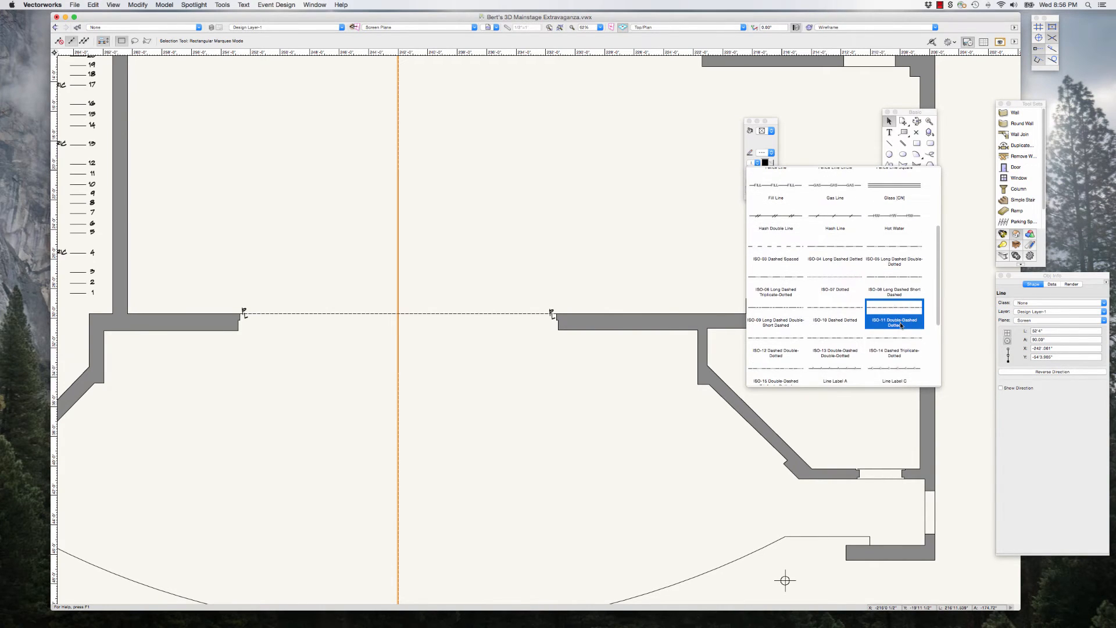
scroll(845, 270, "down", 2)
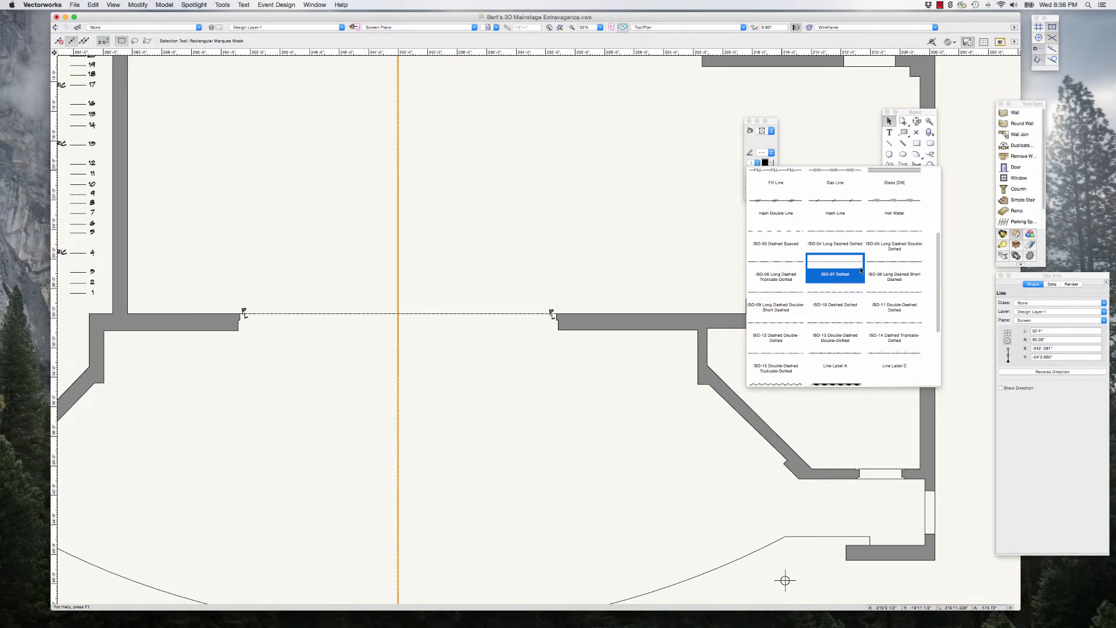
left_click(861, 270)
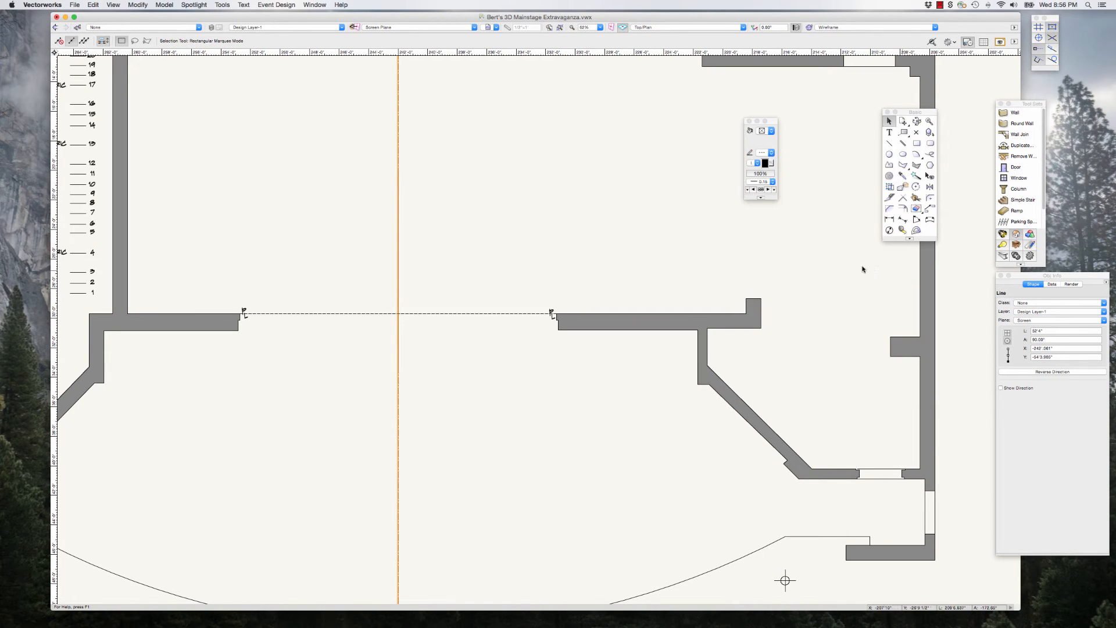
left_click(567, 243)
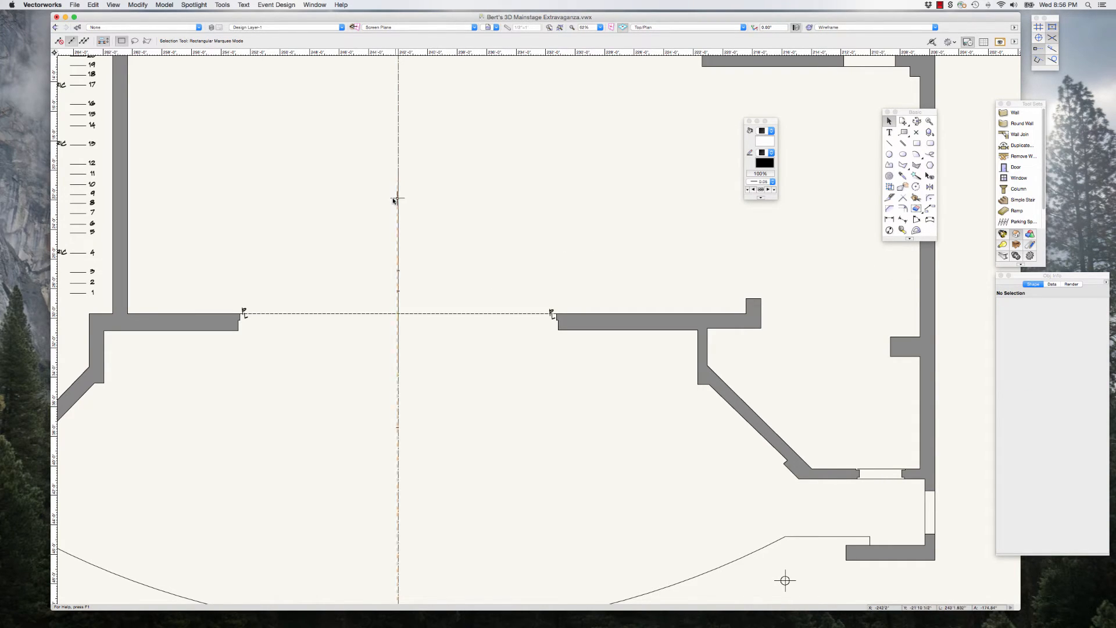
Step: Select all objects of the ground plan and apply one common line thickness to them
left_click_drag(304, 170, 505, 519)
scroll(503, 362, "down", 4)
left_click_drag(423, 240, 499, 432)
scroll(501, 428, "down", 1)
left_click(500, 432)
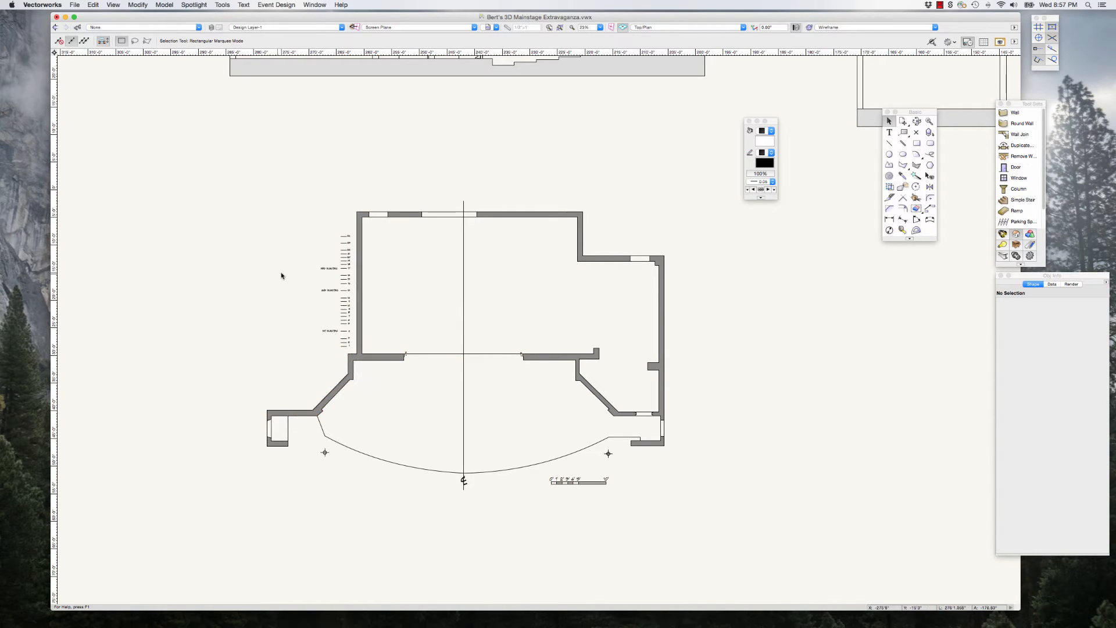
mouse_move(220, 161)
left_mouse_down()
mouse_move(616, 449)
mouse_move(691, 527)
left_mouse_up()
left_click(772, 181)
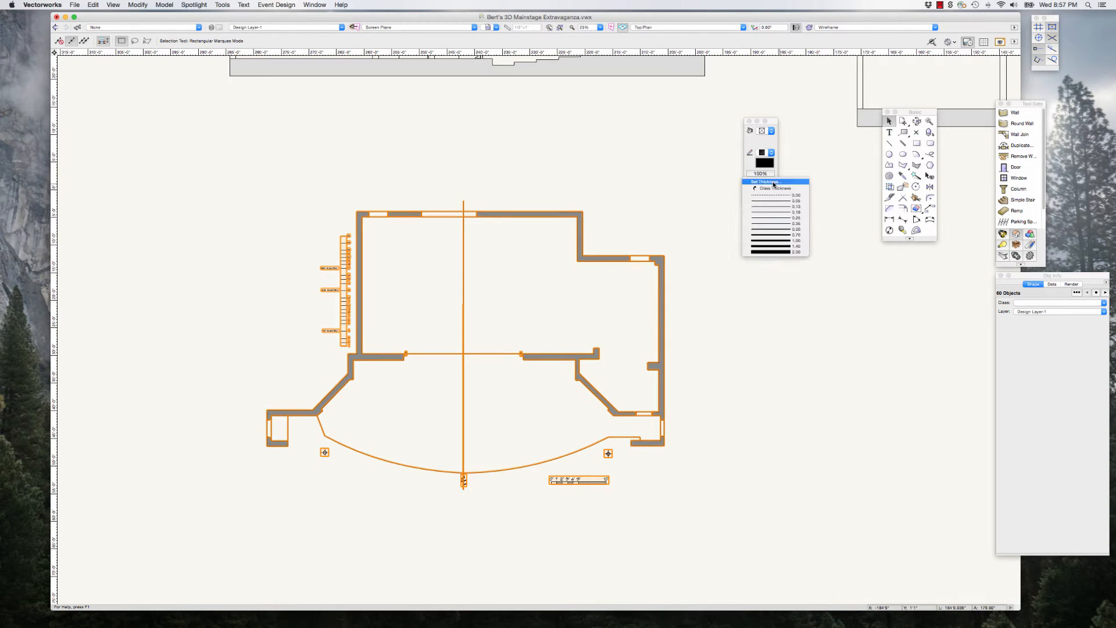
left_click(776, 211)
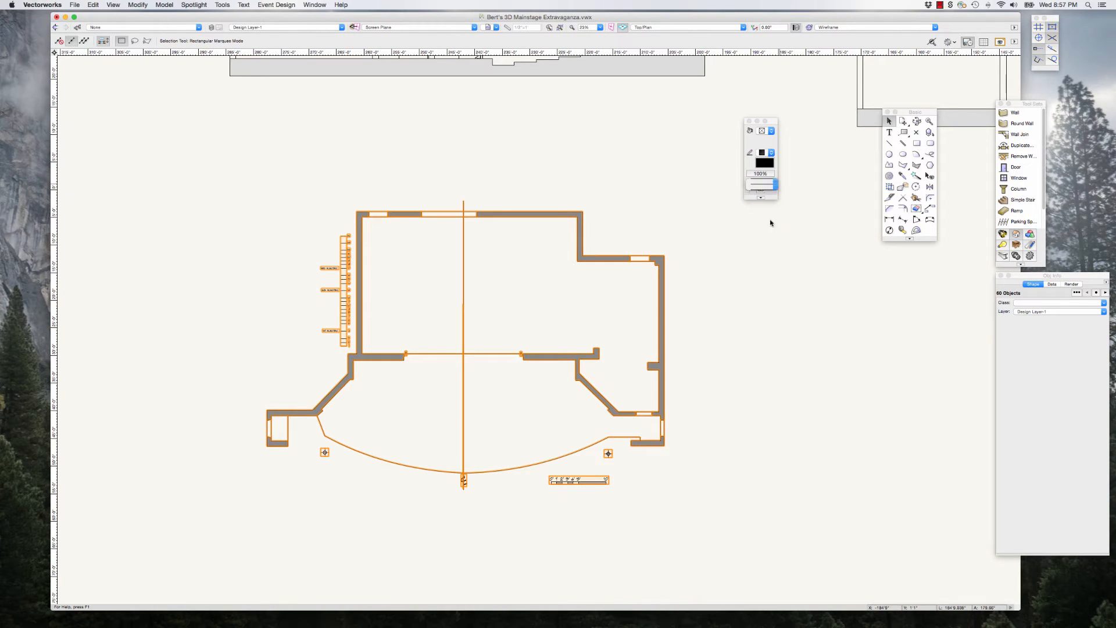
left_click(731, 267)
Step: Select the plaster line and the centre line together and set their own line thickness
left_click(494, 354)
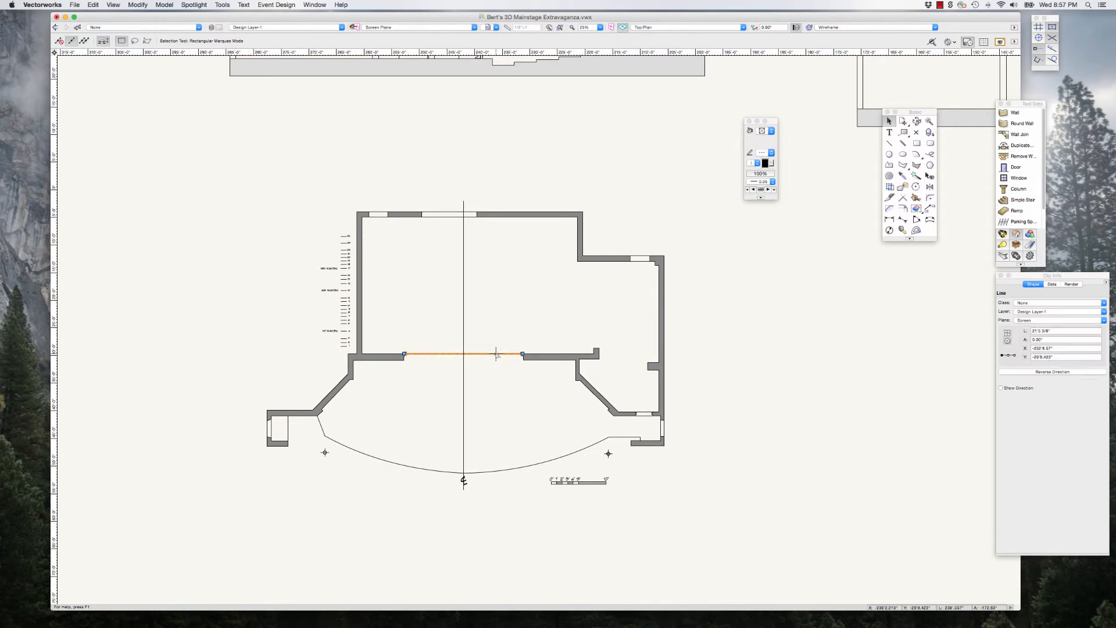
left_click(463, 302, "shift")
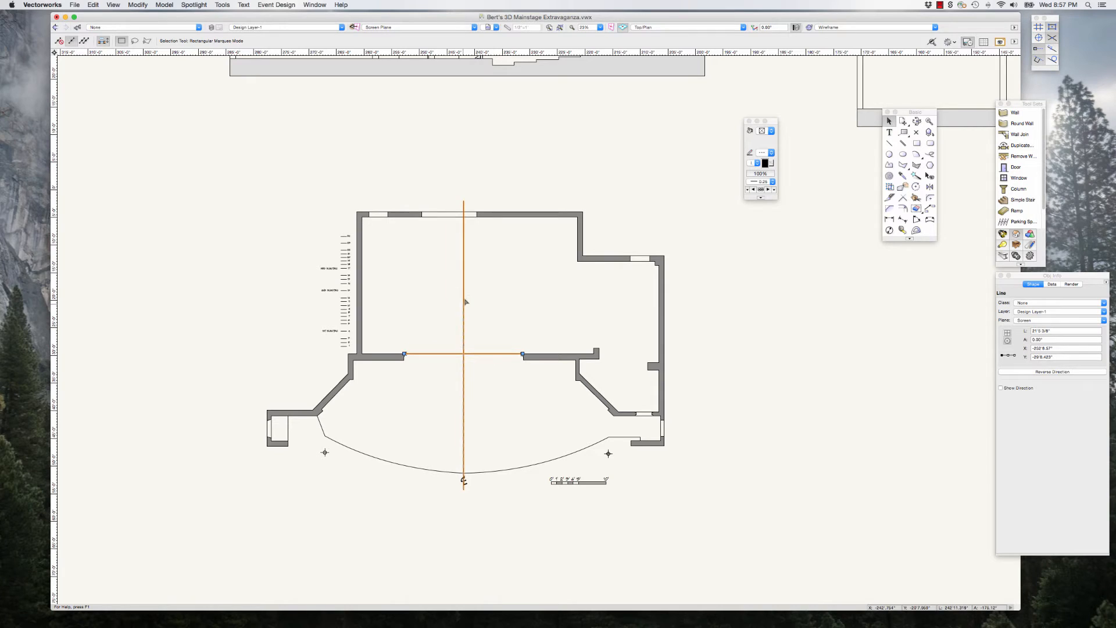
left_click(761, 181)
left_click(770, 211)
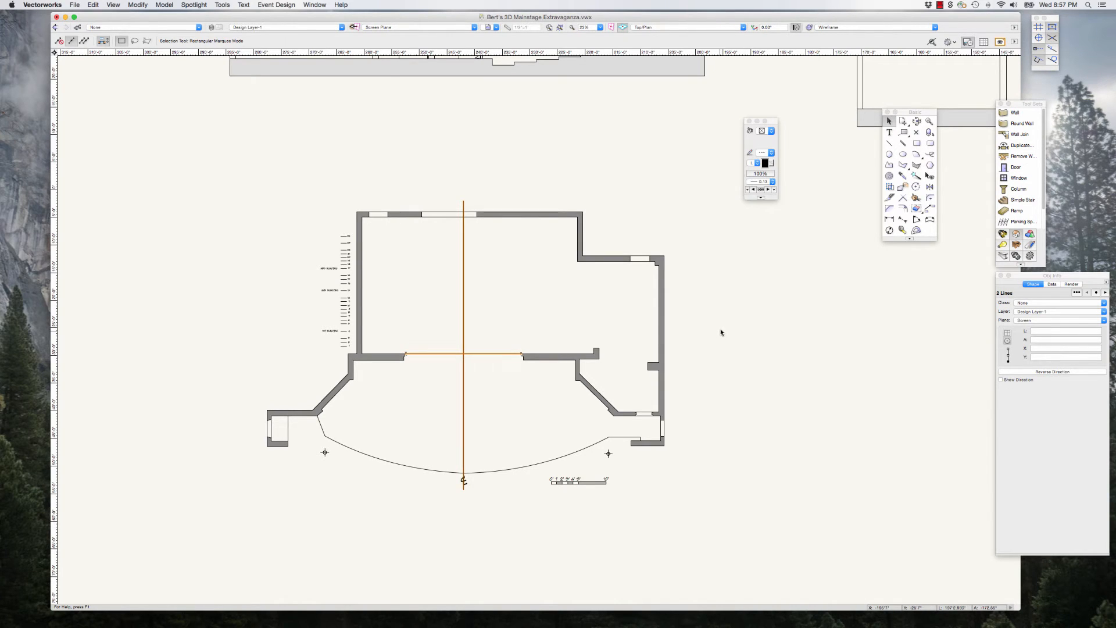
left_click(722, 331)
Step: Enable Zoom line thickness in the display preferences and check the line weights around the proscenium wall
scroll(542, 355, "up", 2)
scroll(543, 353, "up", 11)
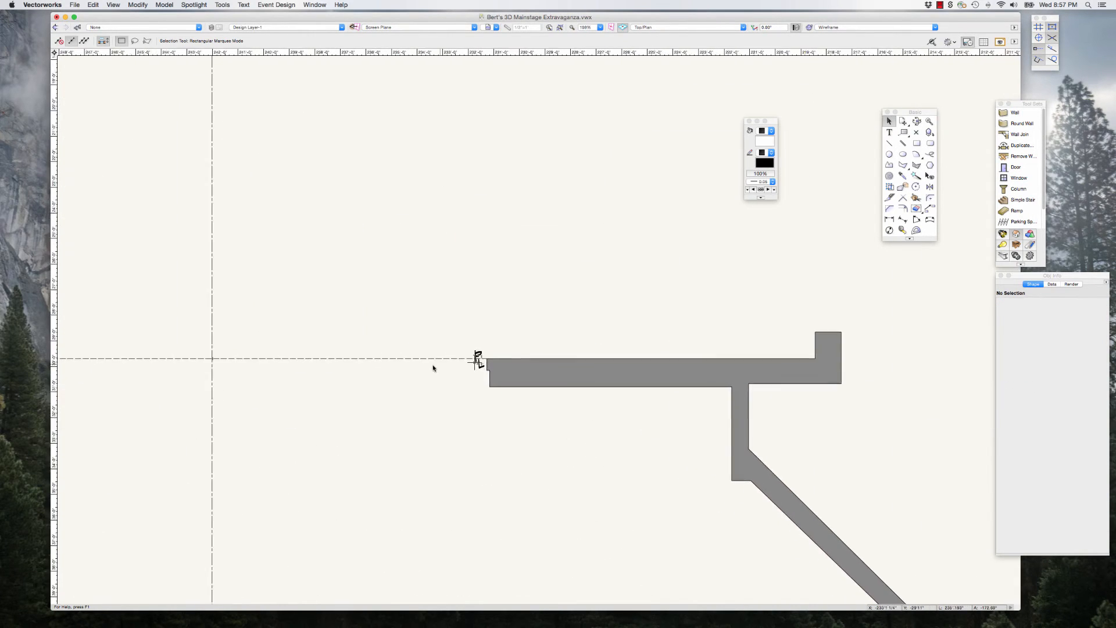
scroll(548, 360, "down", 13)
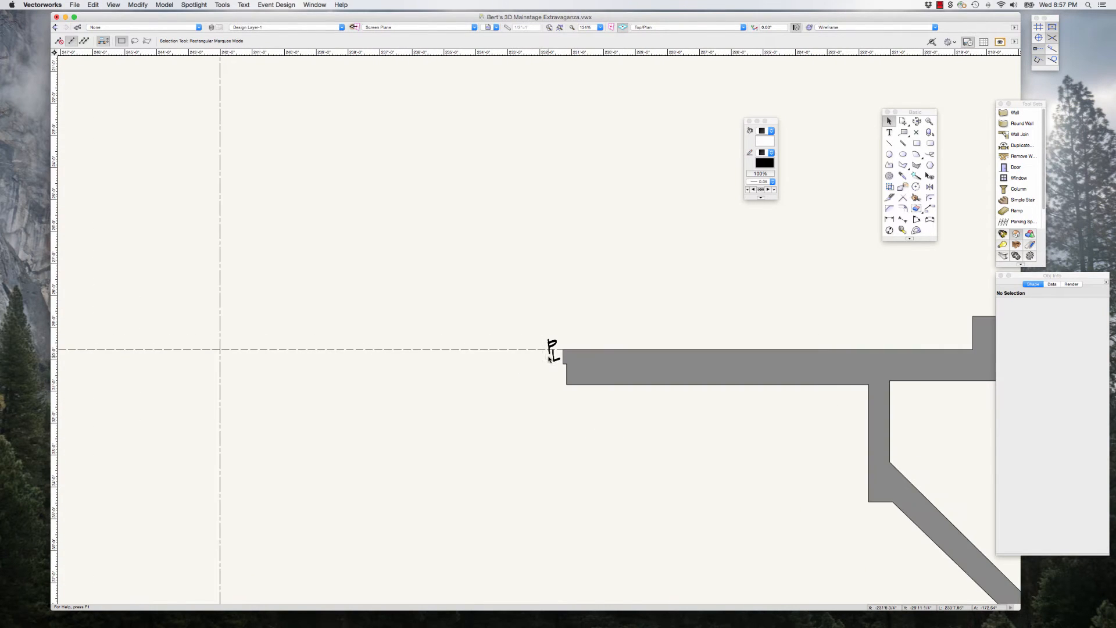
scroll(594, 364, "down", 1)
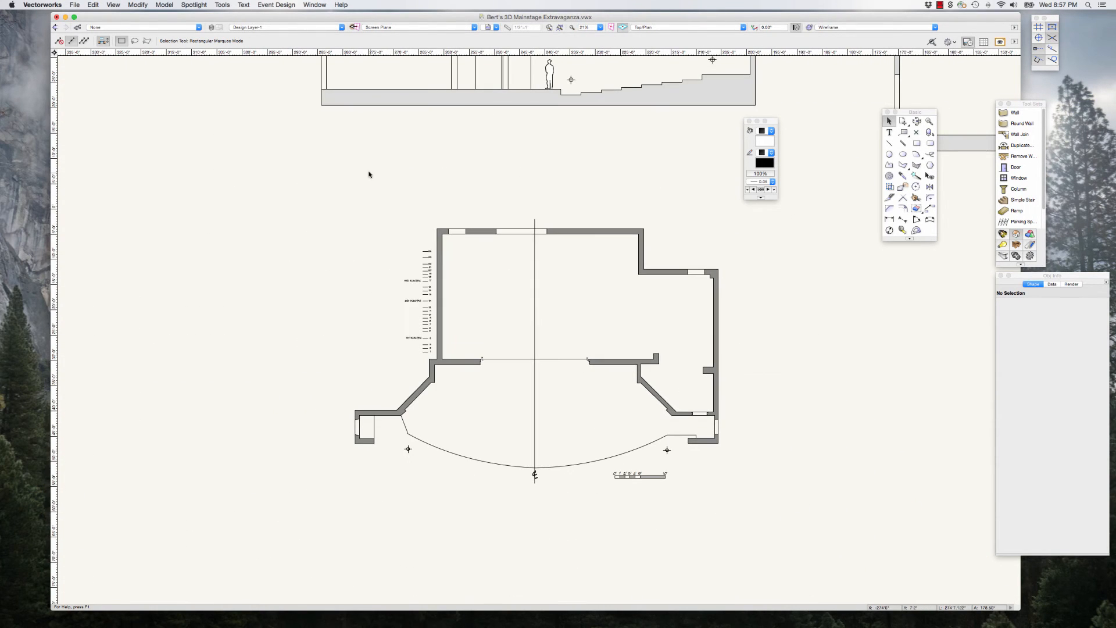
left_click(55, 7)
left_click(41, 43)
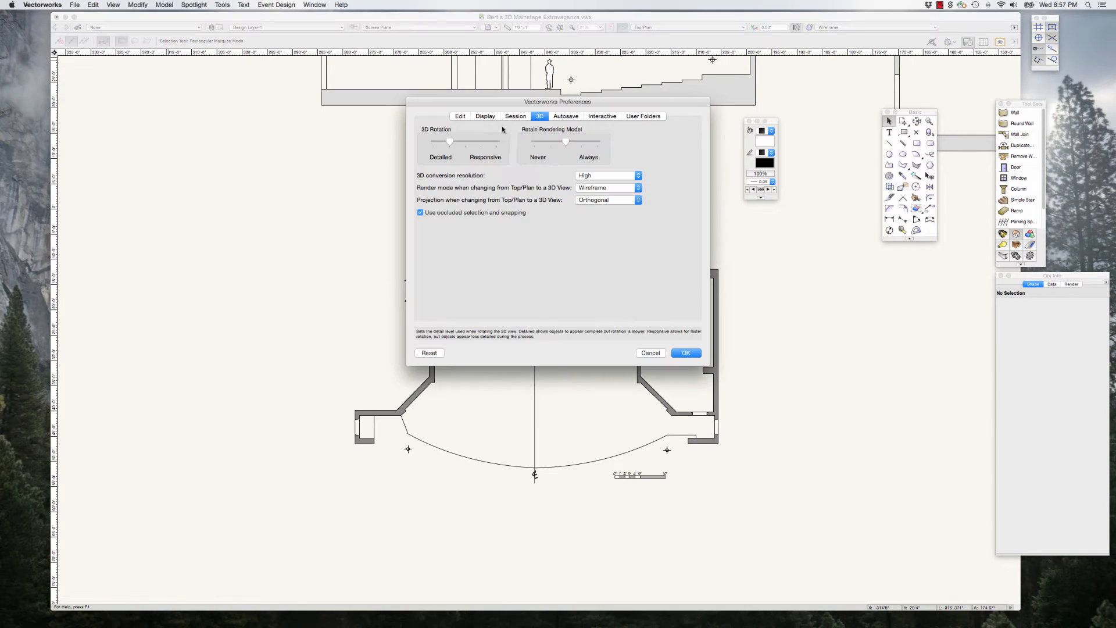
left_click(485, 116)
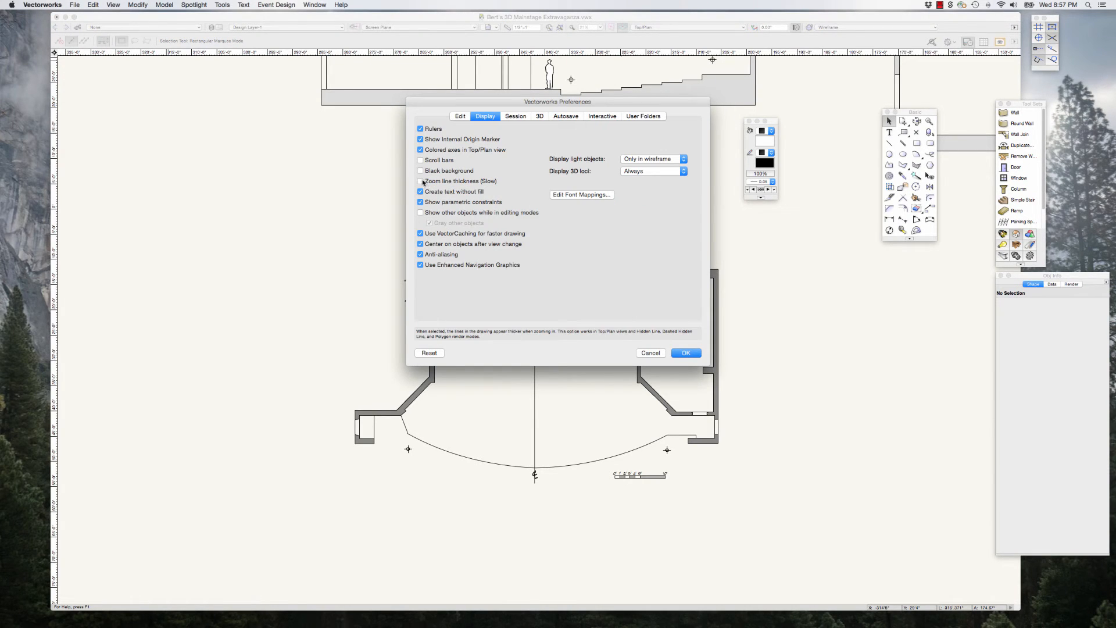
left_click(686, 353)
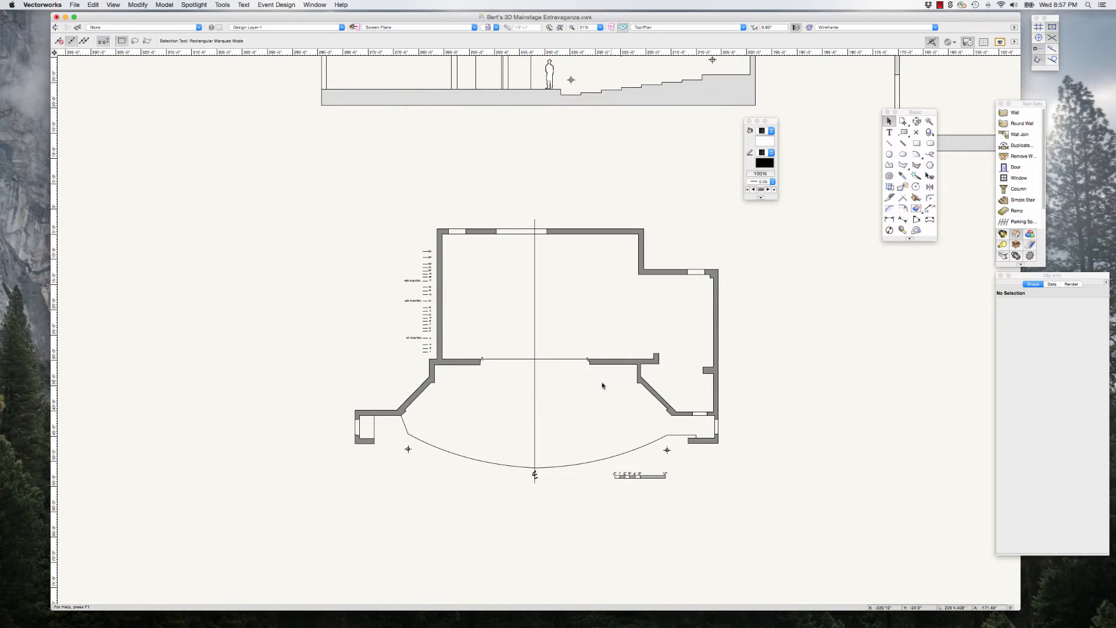
scroll(602, 369, "up", 3)
scroll(603, 370, "up", 8)
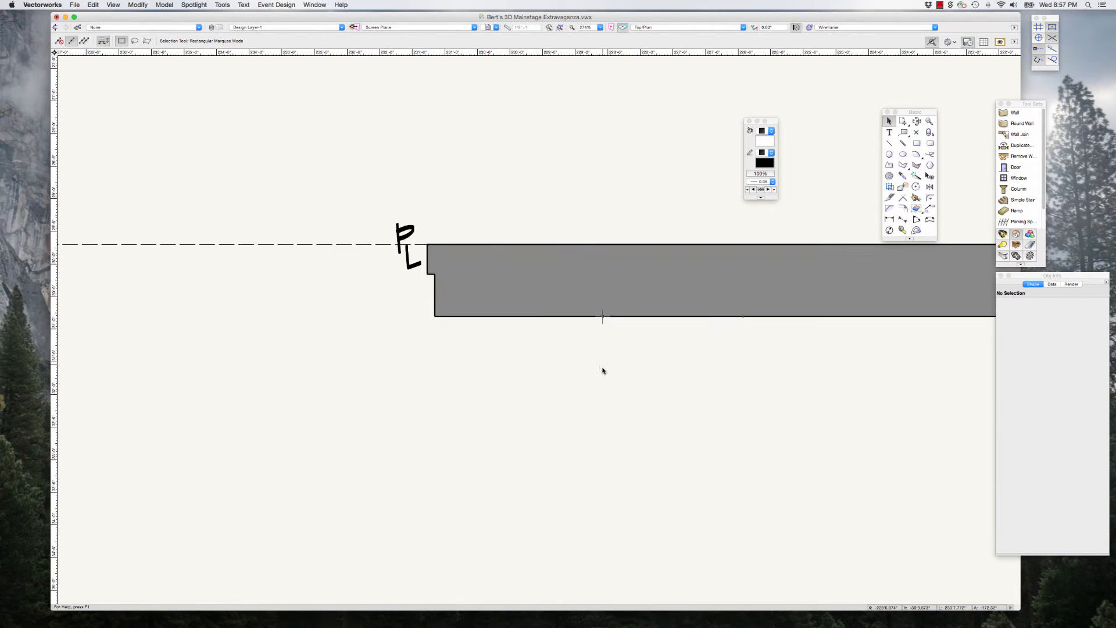
scroll(483, 269, "down", 6)
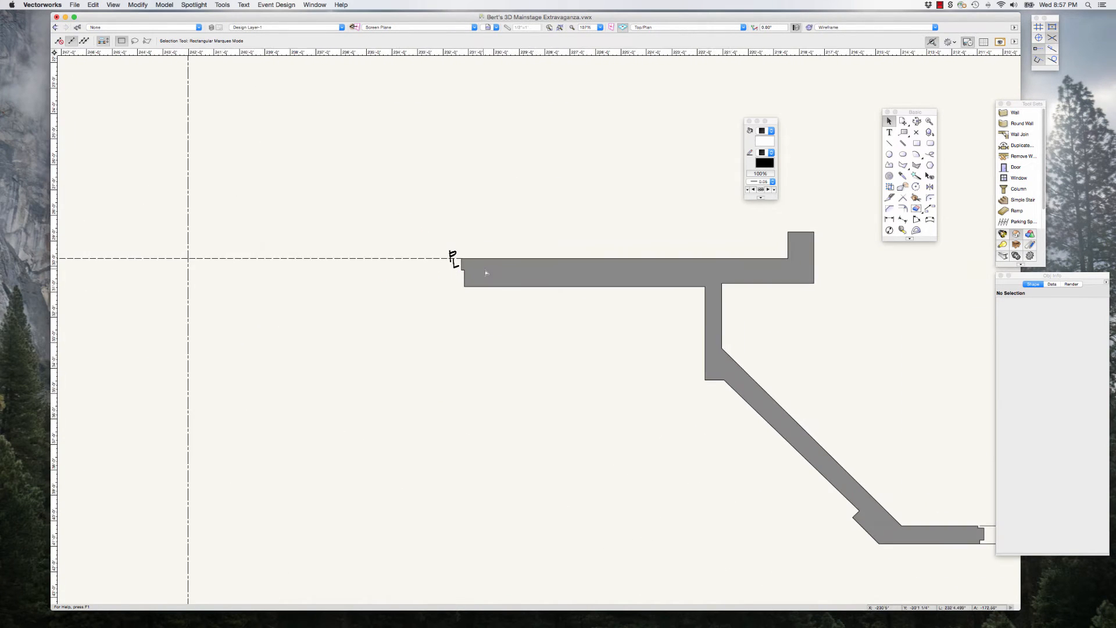
scroll(525, 289, "down", 5)
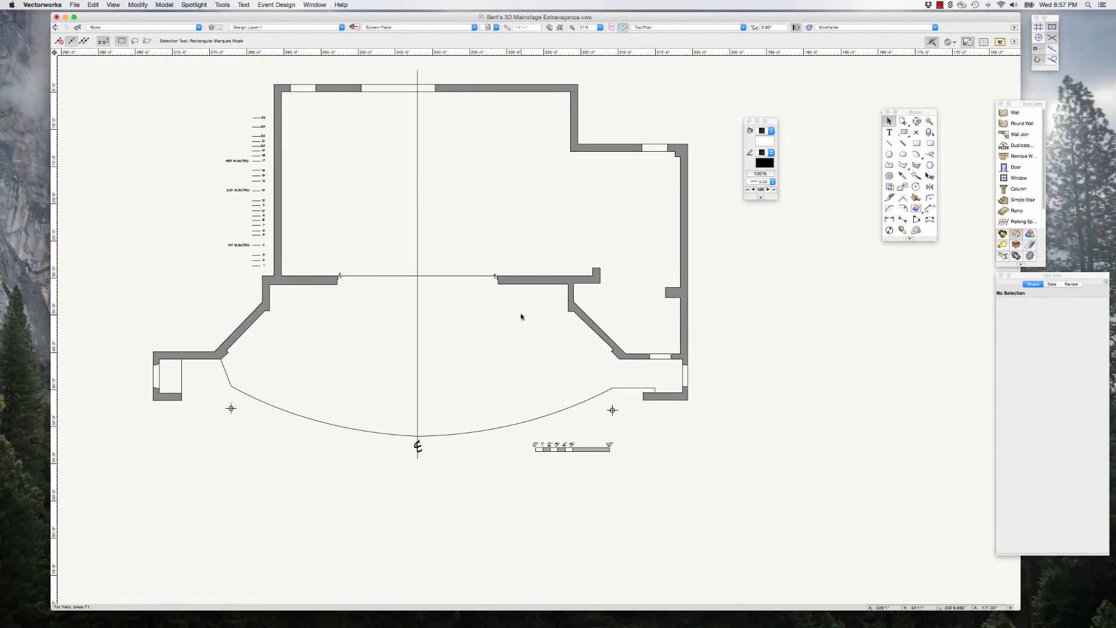
Step: Delete the scale bar below the ground plan
scroll(551, 357, "up", 1)
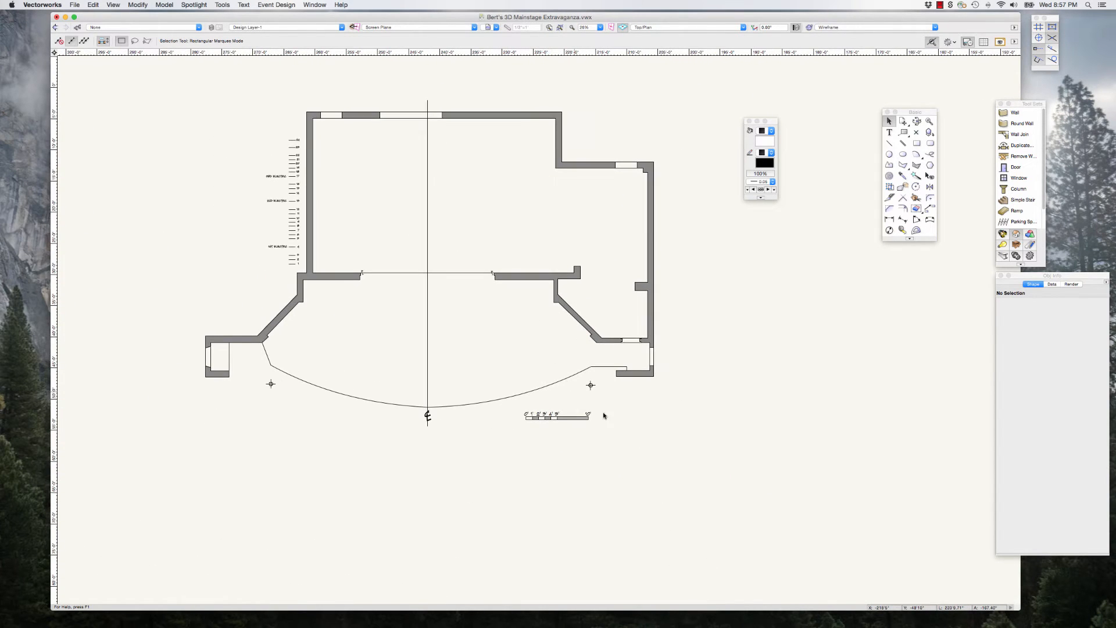
left_click_drag(516, 407, 517, 407)
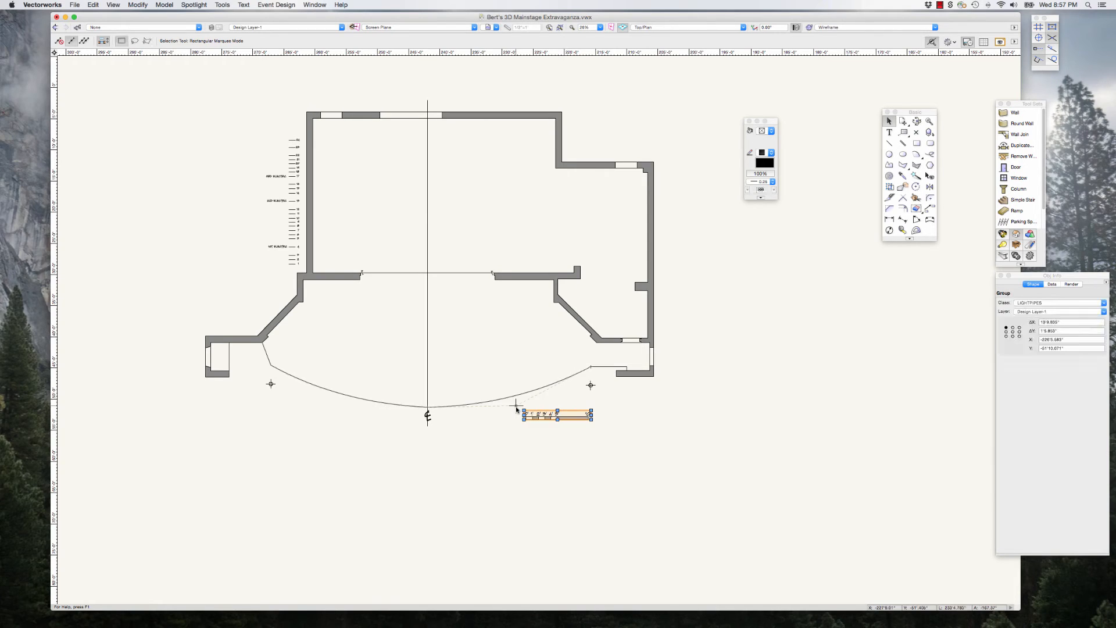
key("Delete")
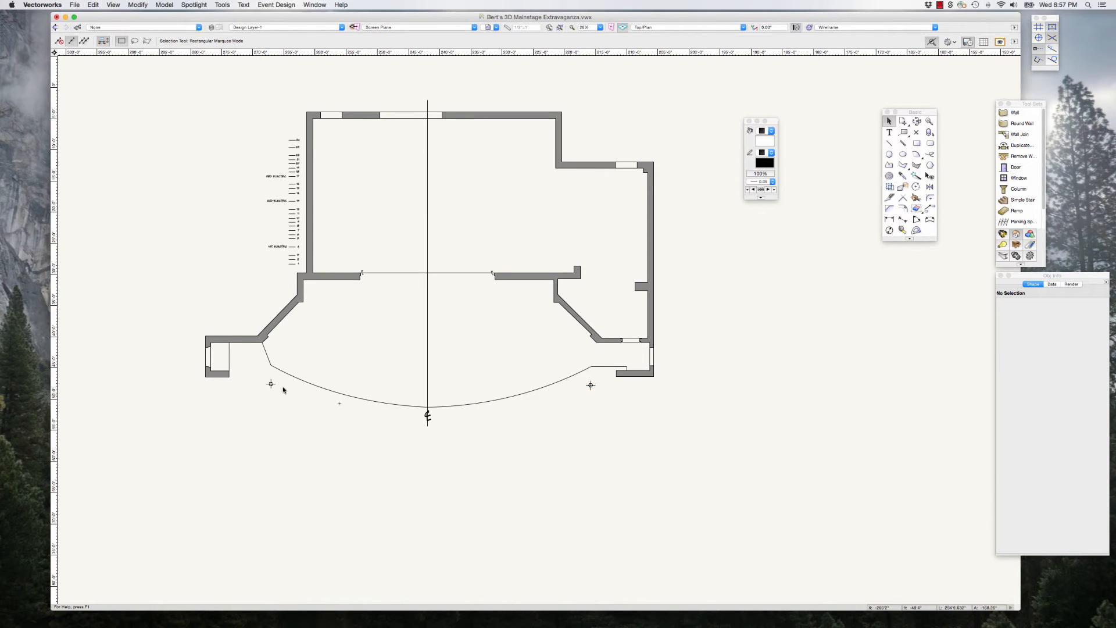
Step: Select all remaining ground plan objects and combine them into one group
scroll(472, 431, "down", 2)
left_click_drag(243, 164, 643, 484)
key("super+g")
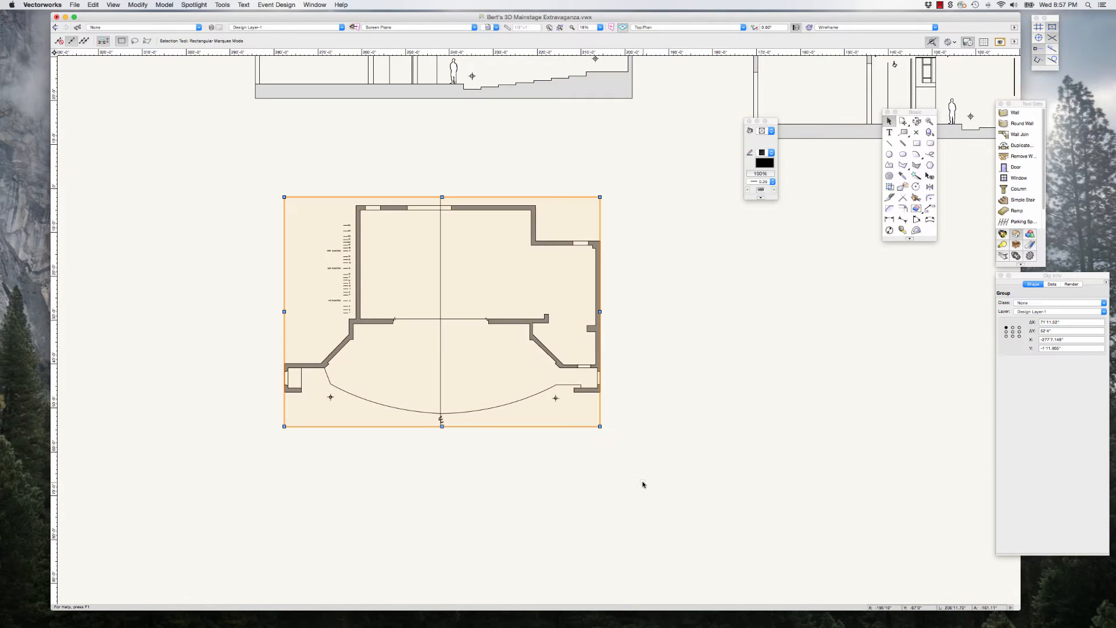
Step: Move the ground plan group from beneath the section drawings to beside the 3D theatre model
scroll(248, 328, "down", 5)
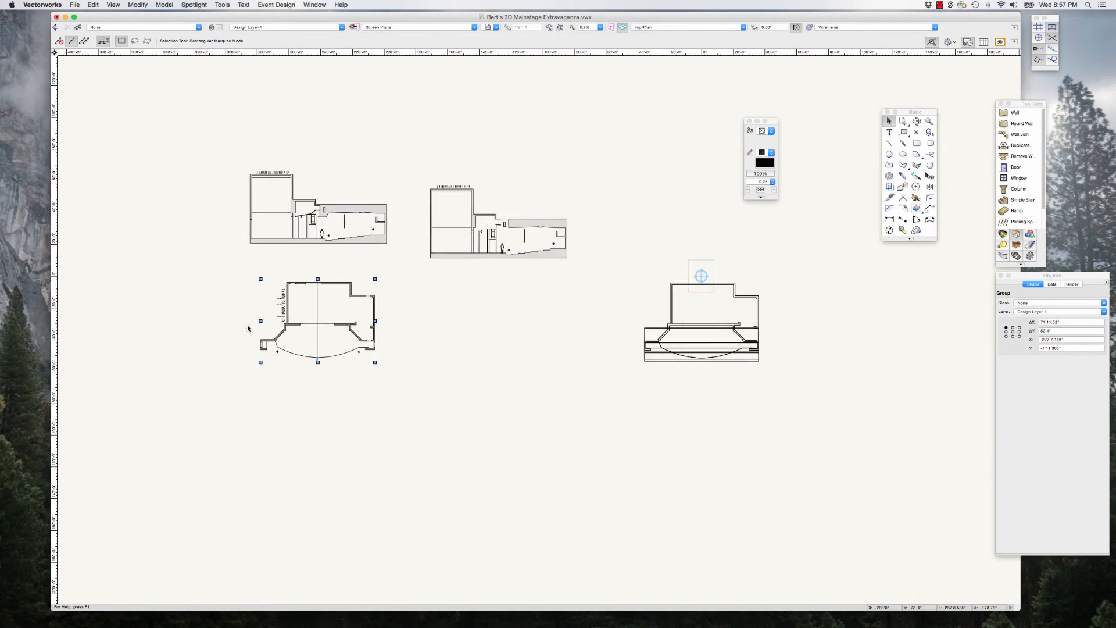
left_click_drag(364, 296, 526, 163)
scroll(778, 398, "up", 2)
scroll(779, 398, "up", 1)
scroll(678, 134, "up", 3)
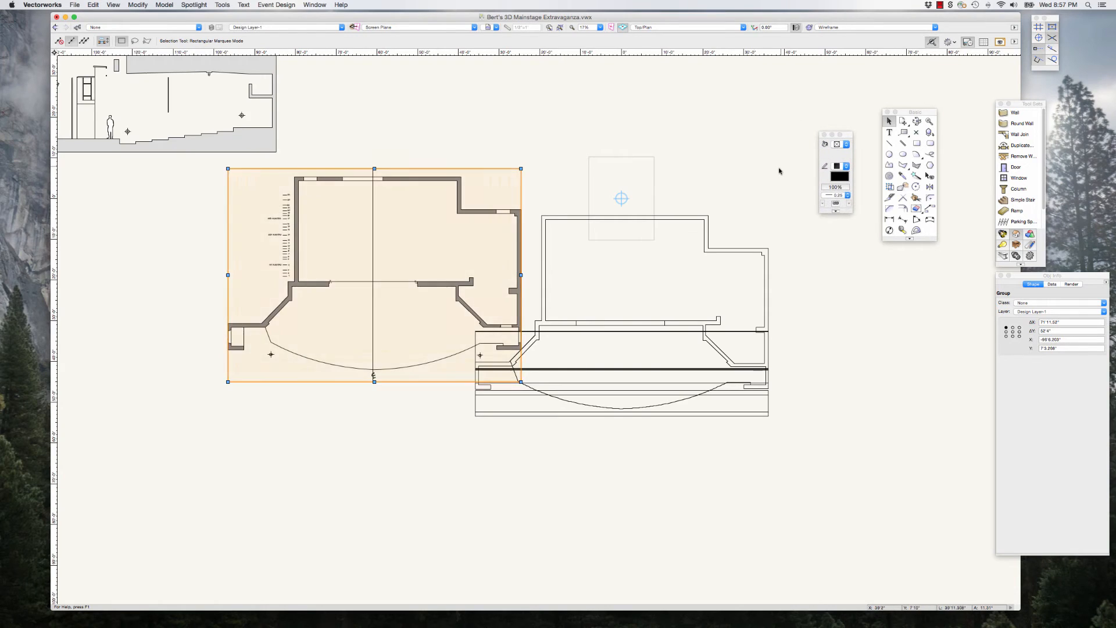
left_click(777, 172)
Step: Move the ground plan group onto the 3D model, snapping its upper-right stage house corner to the model's matching corner
scroll(777, 172, "up", 3)
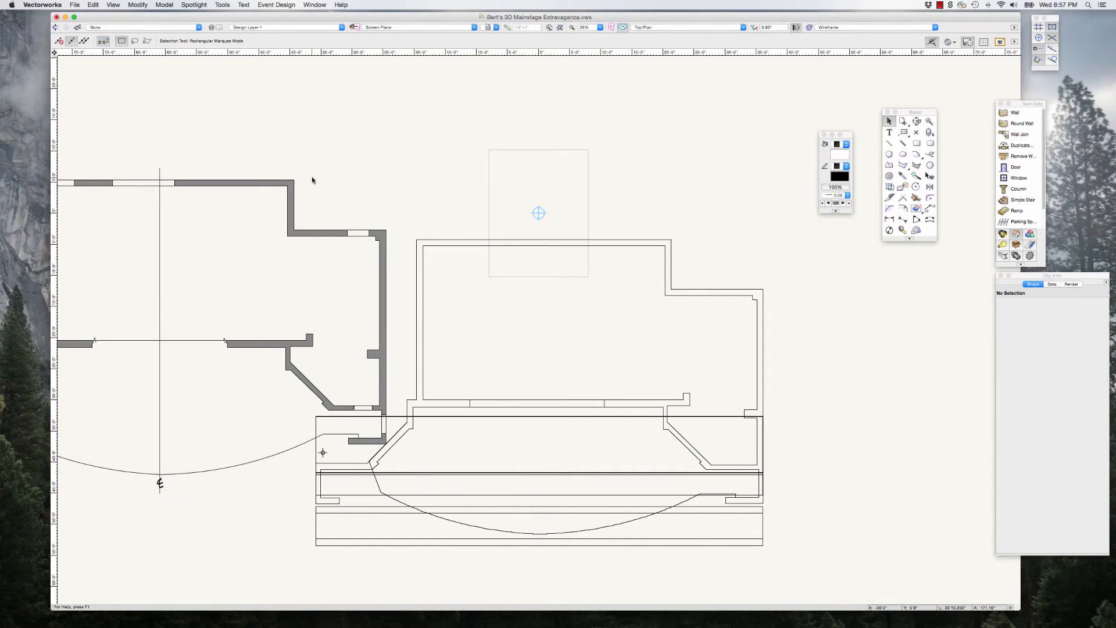
scroll(312, 181, "up", 1)
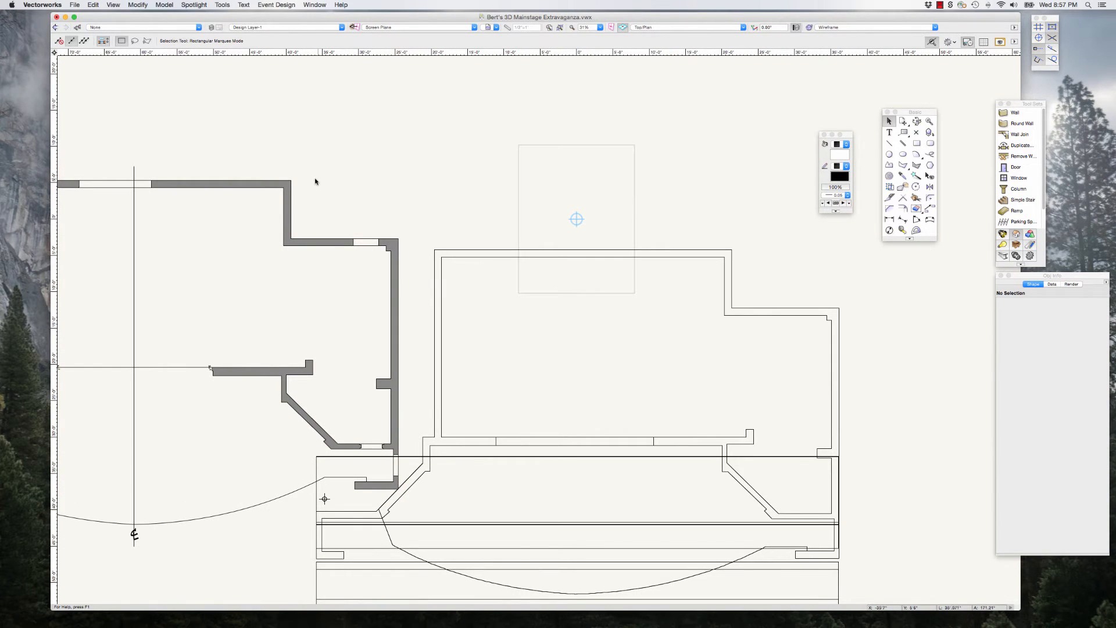
left_click_drag(297, 180, 733, 249)
scroll(424, 217, "down", 2)
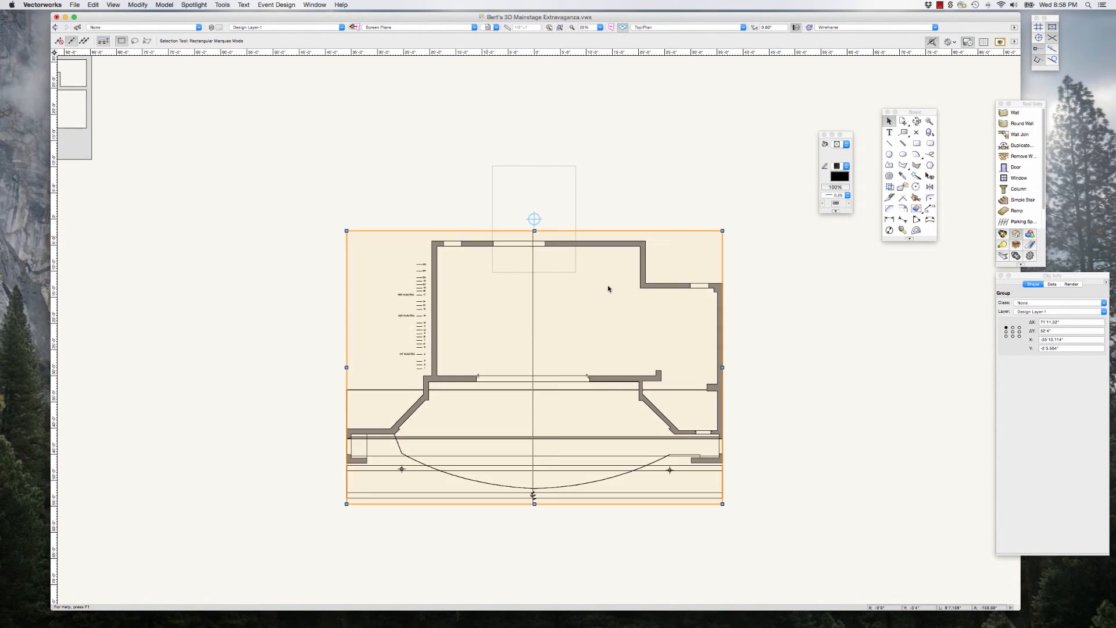
Step: Examine how the ground plan lines up with the 3D model along the proscenium wall and the angled side walls
scroll(703, 419, "up", 6)
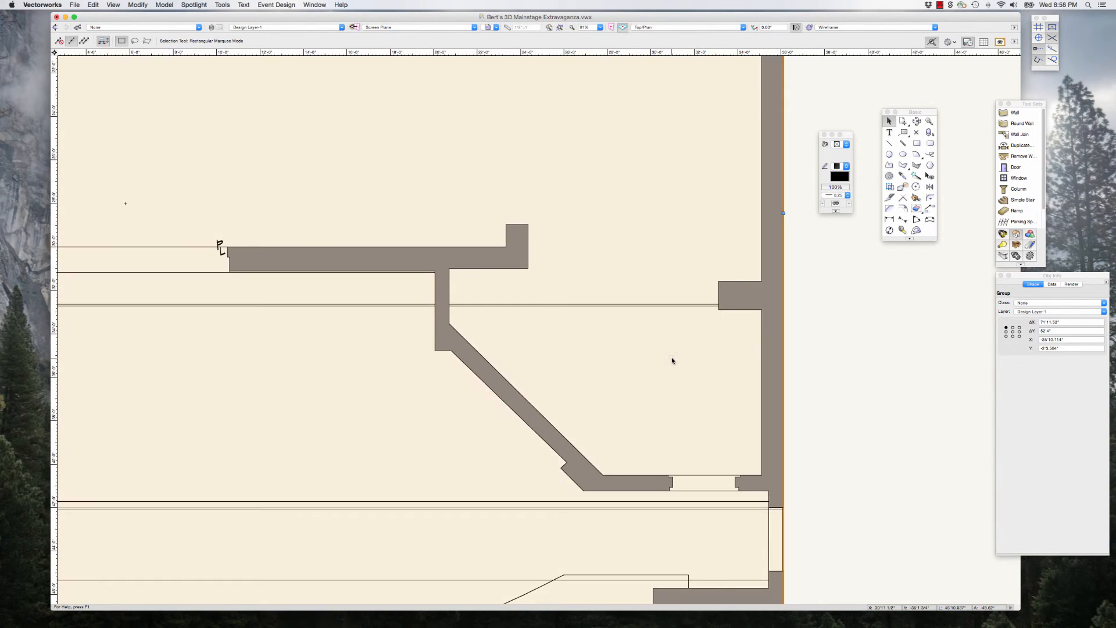
scroll(327, 286, "up", 3)
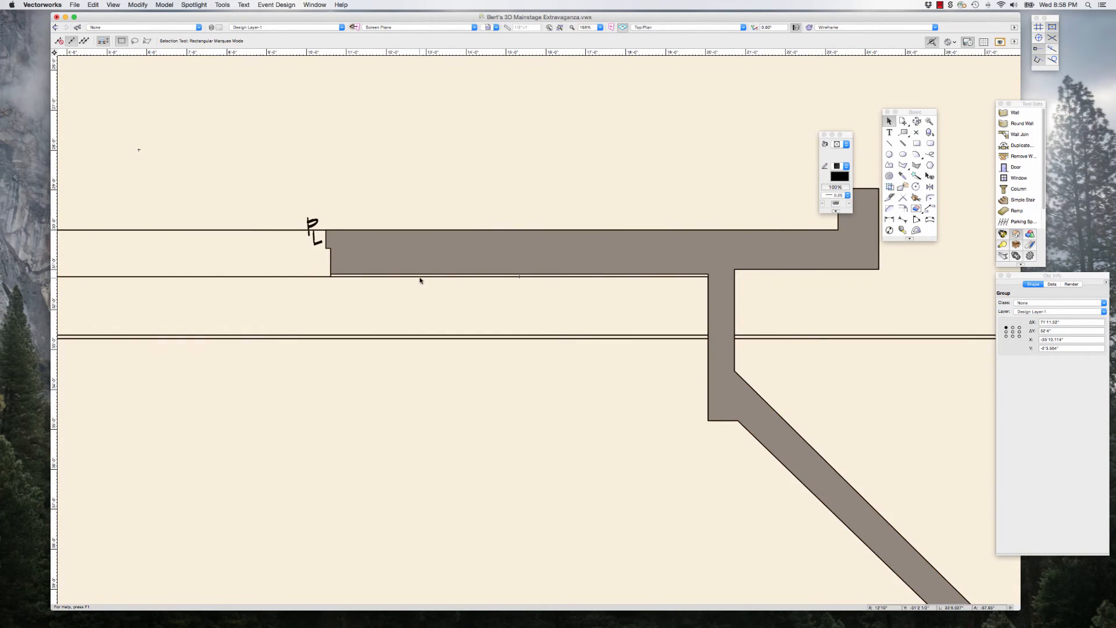
scroll(453, 267, "down", 3)
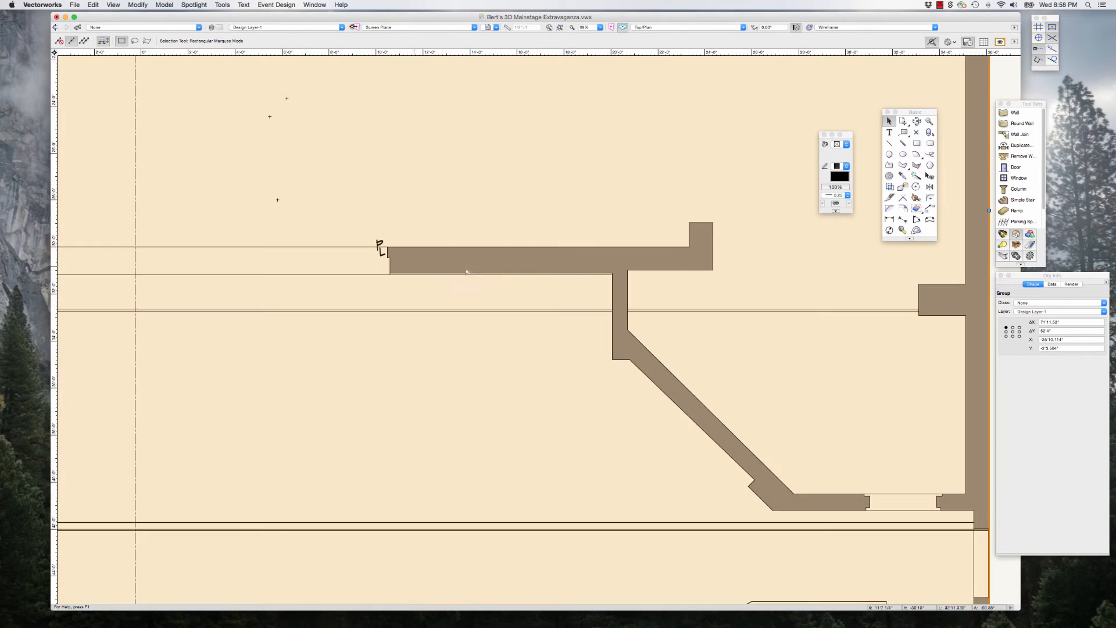
scroll(468, 284, "down", 3)
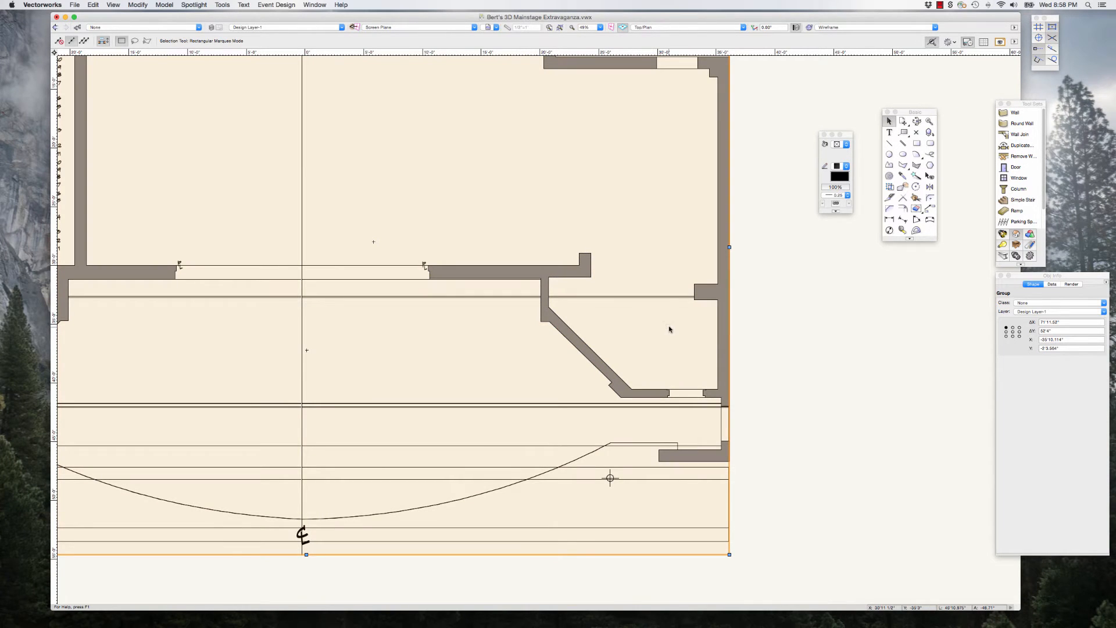
scroll(670, 335, "down", 2)
scroll(669, 332, "up", 5)
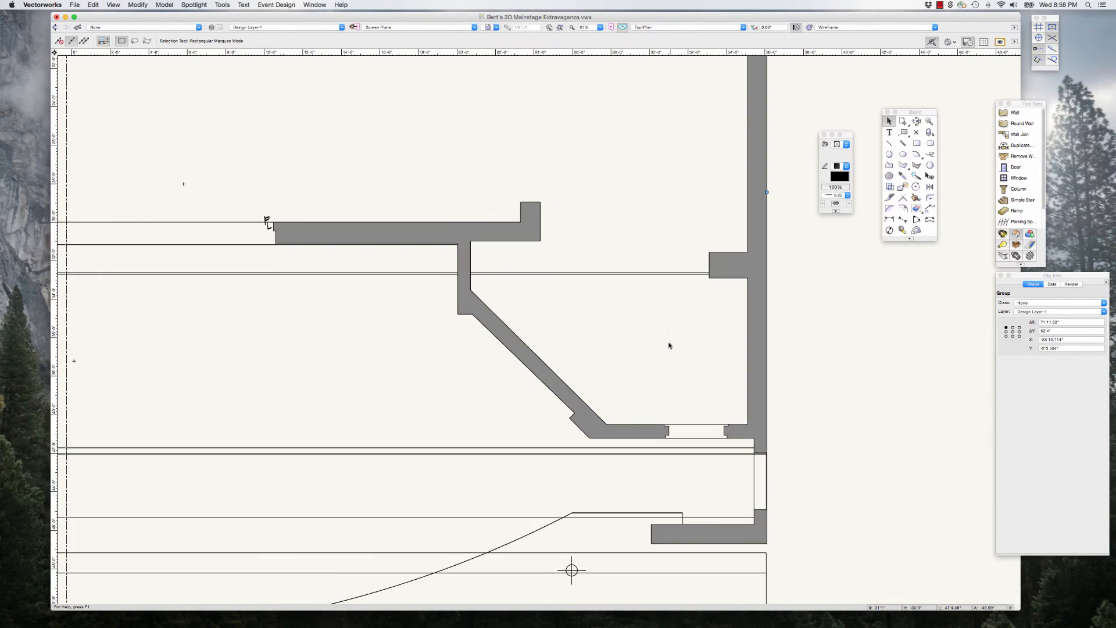
scroll(752, 434, "down", 3)
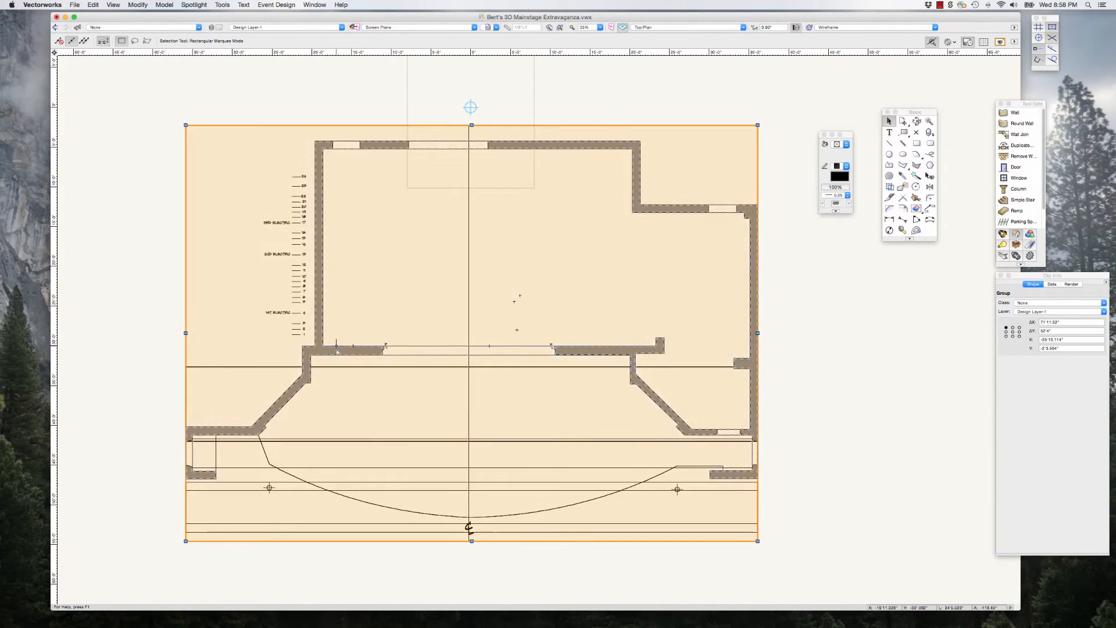
scroll(370, 327, "down", 3)
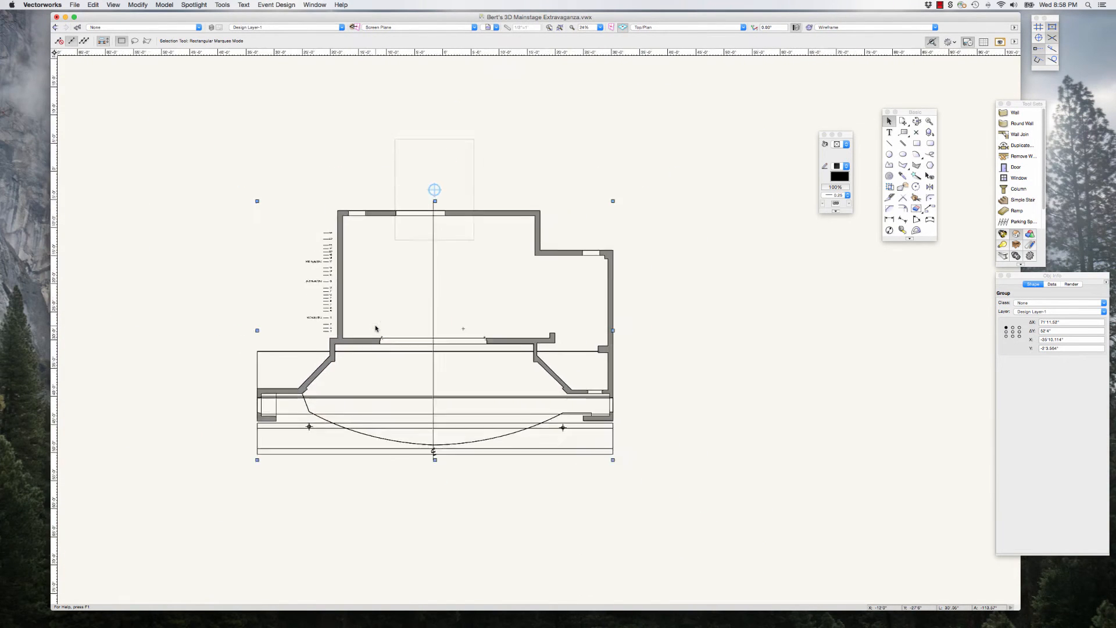
Step: Select the ground plan together with the 3D model and create a symbol named 3D Mainstage from them in the current file
left_click(605, 241)
left_click_drag(196, 106, 716, 544)
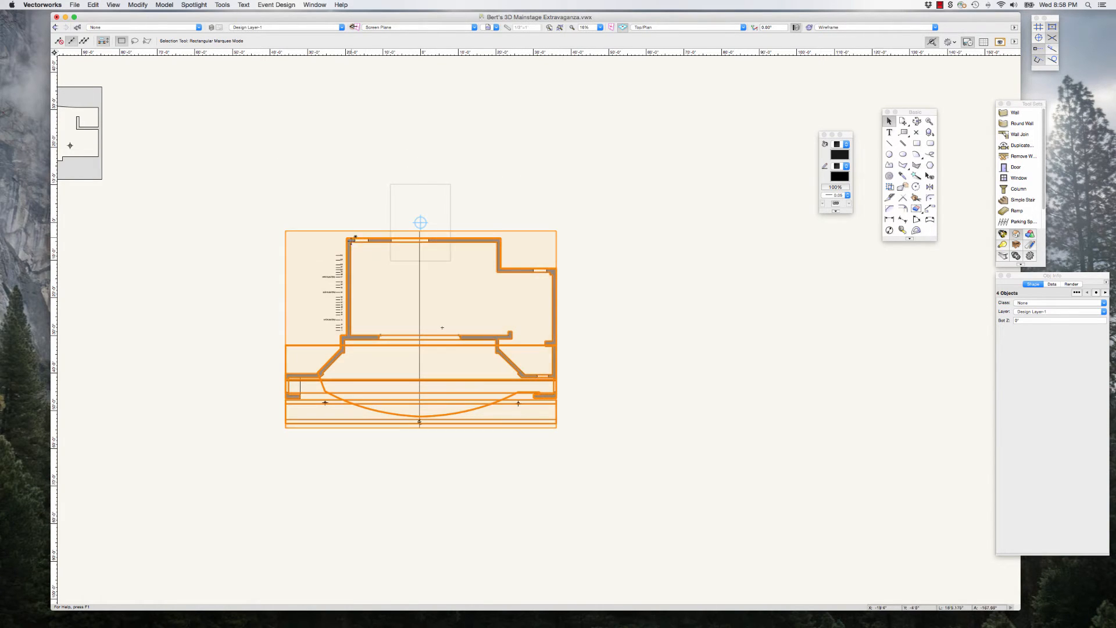
left_click(137, 5)
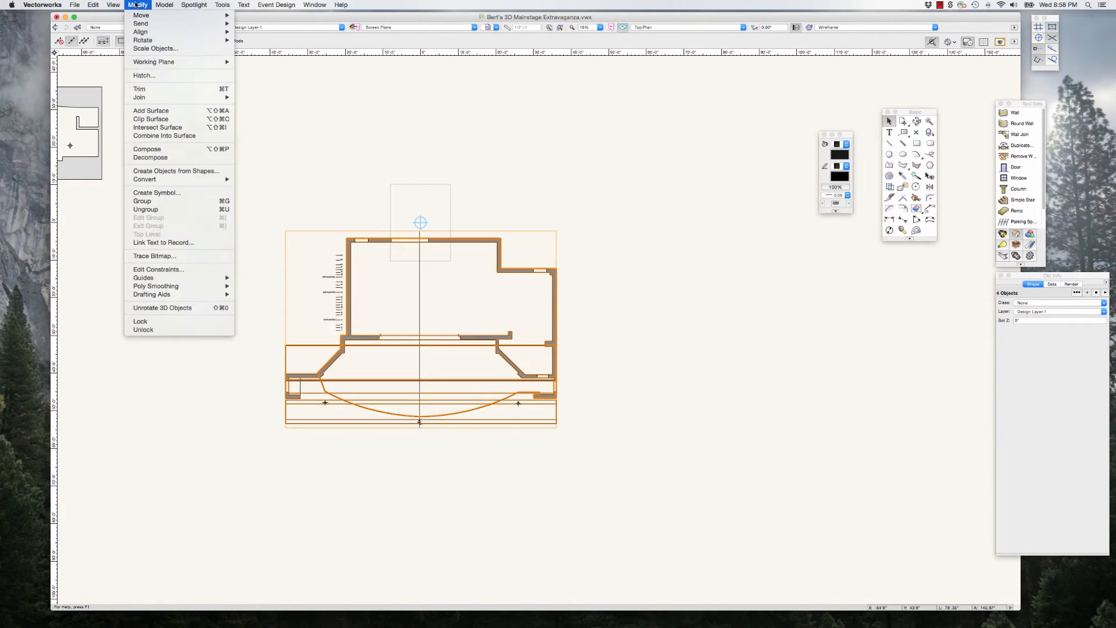
left_click(173, 194)
left_click_drag(512, 117, 625, 165)
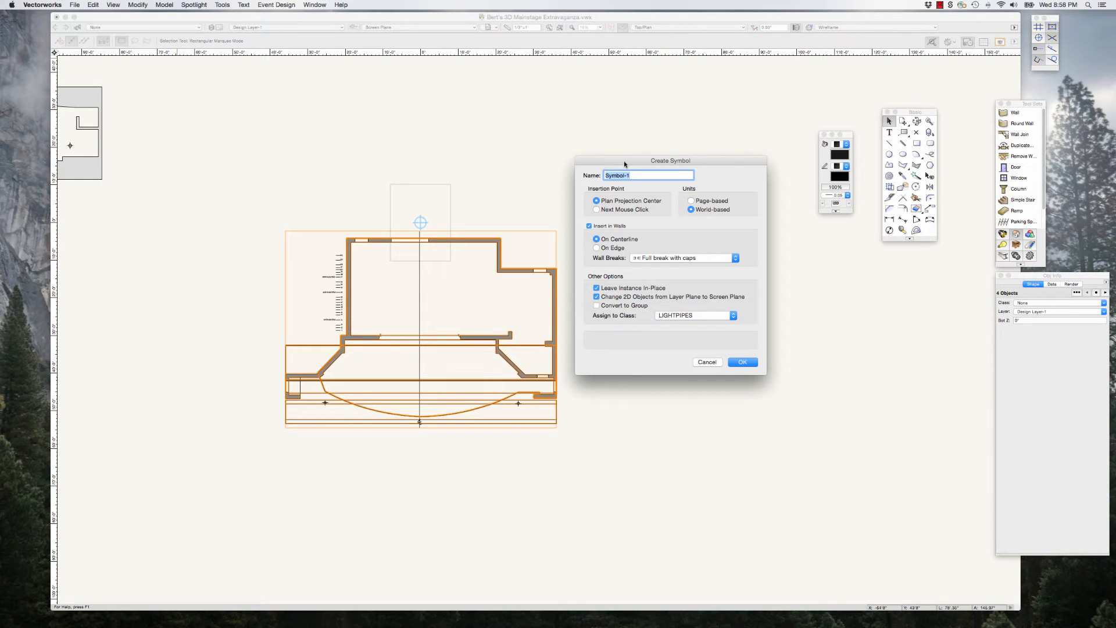
type("3d")
left_click(743, 362)
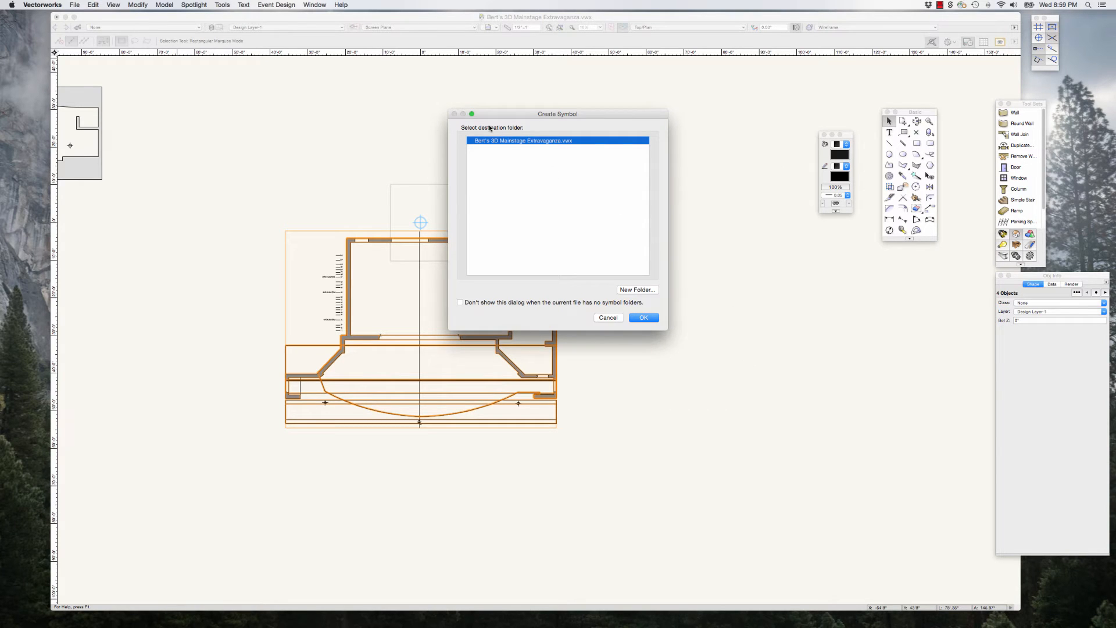
left_click_drag(509, 109, 636, 139)
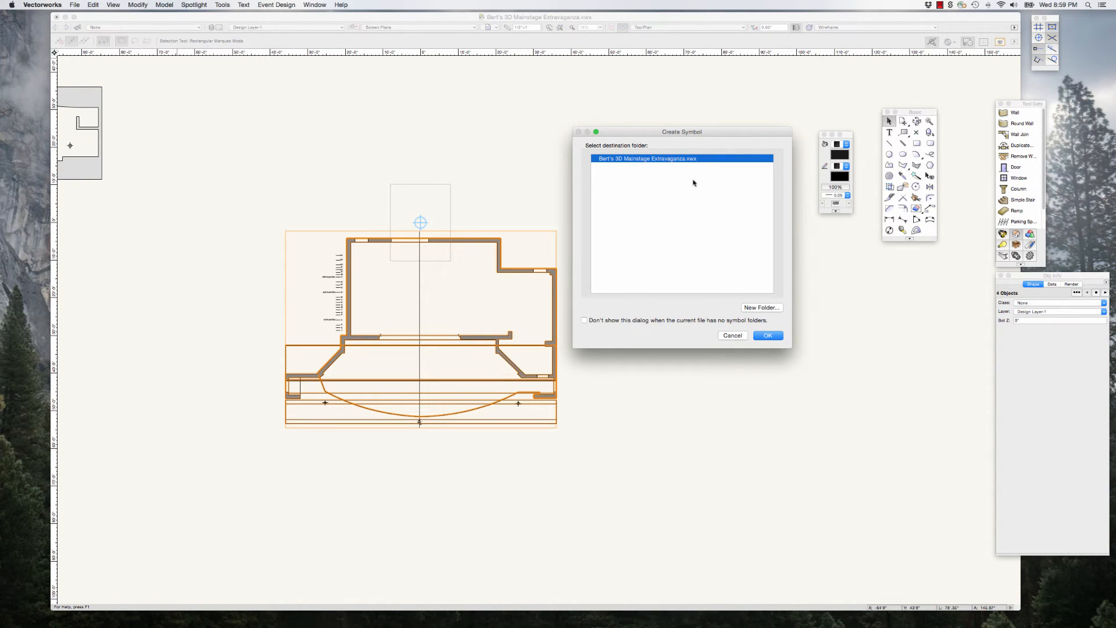
left_click(767, 336)
left_click(718, 349)
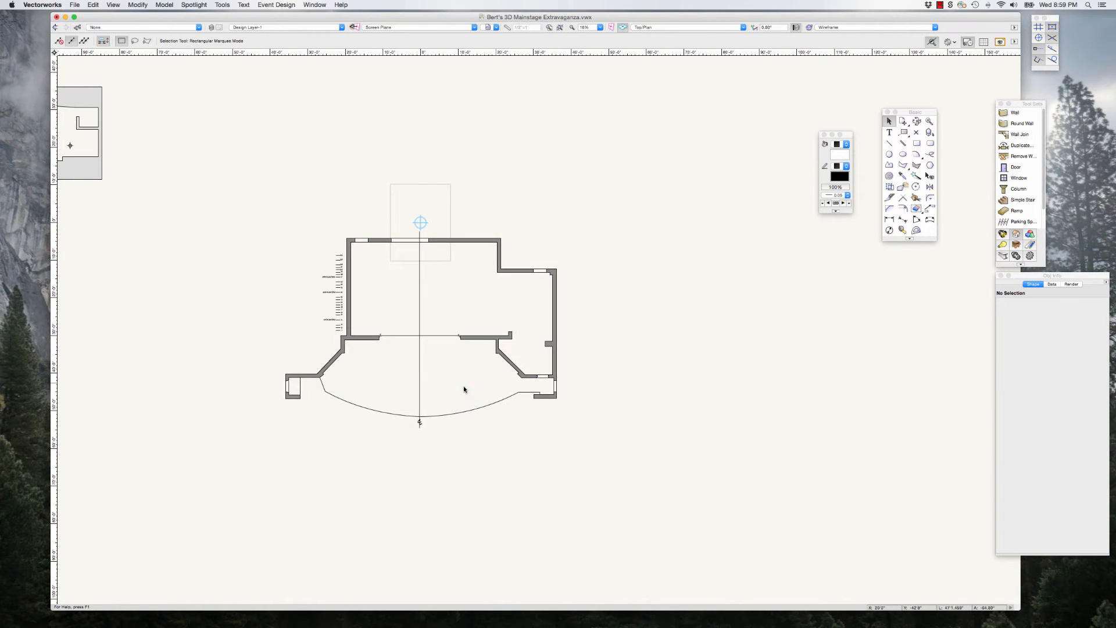
Step: Select the 3D Mainstage symbol by its plan walls to check its object type and name
scroll(430, 362, "up", 2)
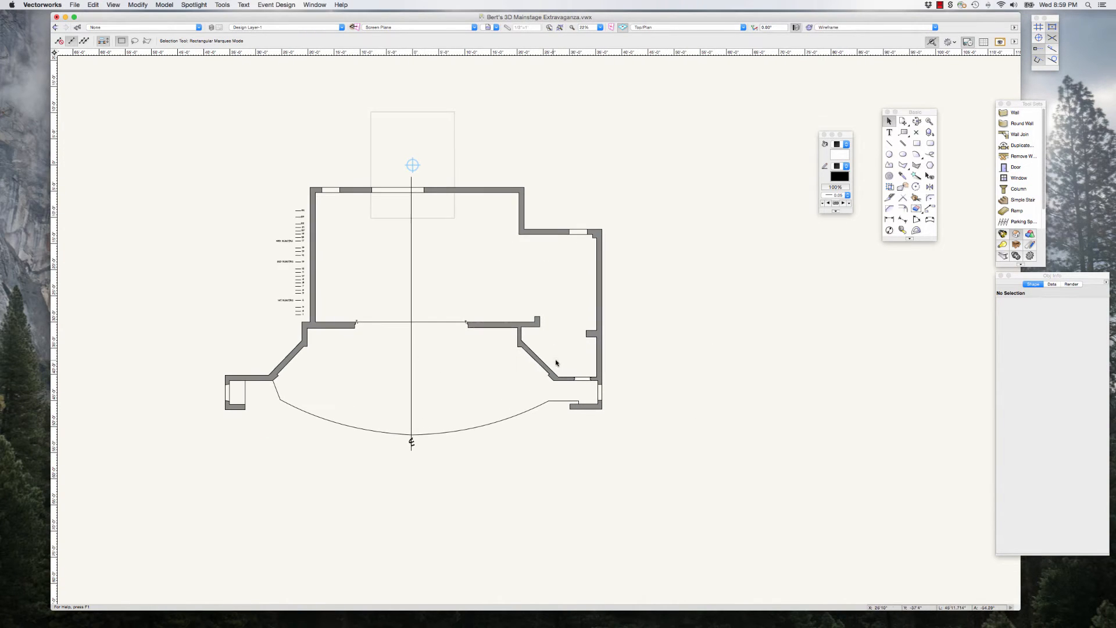
scroll(246, 328, "up", 1)
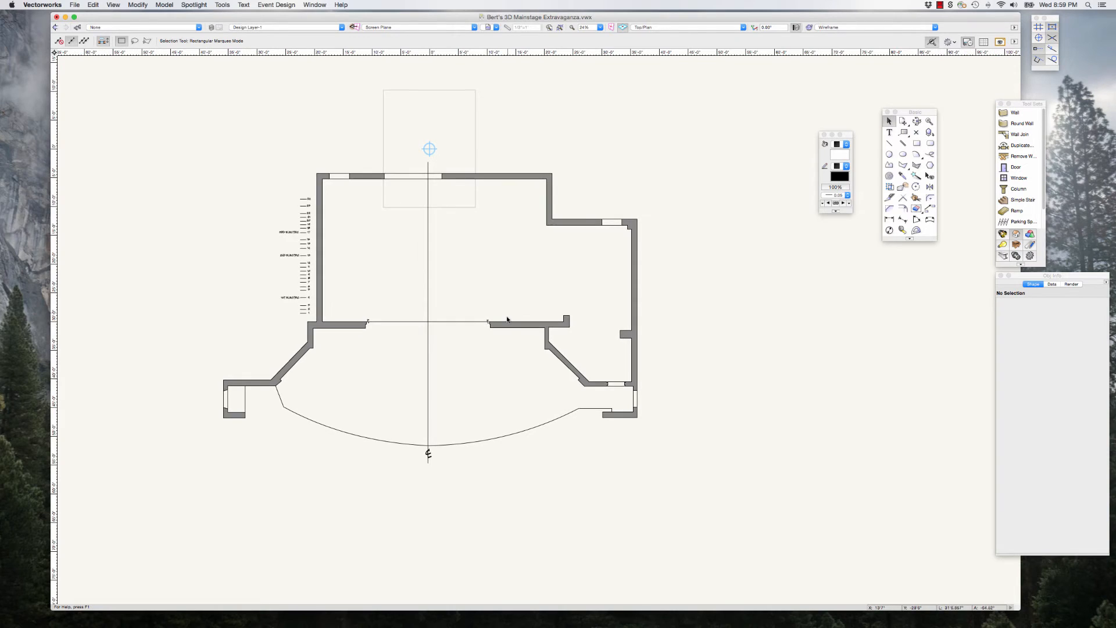
left_click(509, 325)
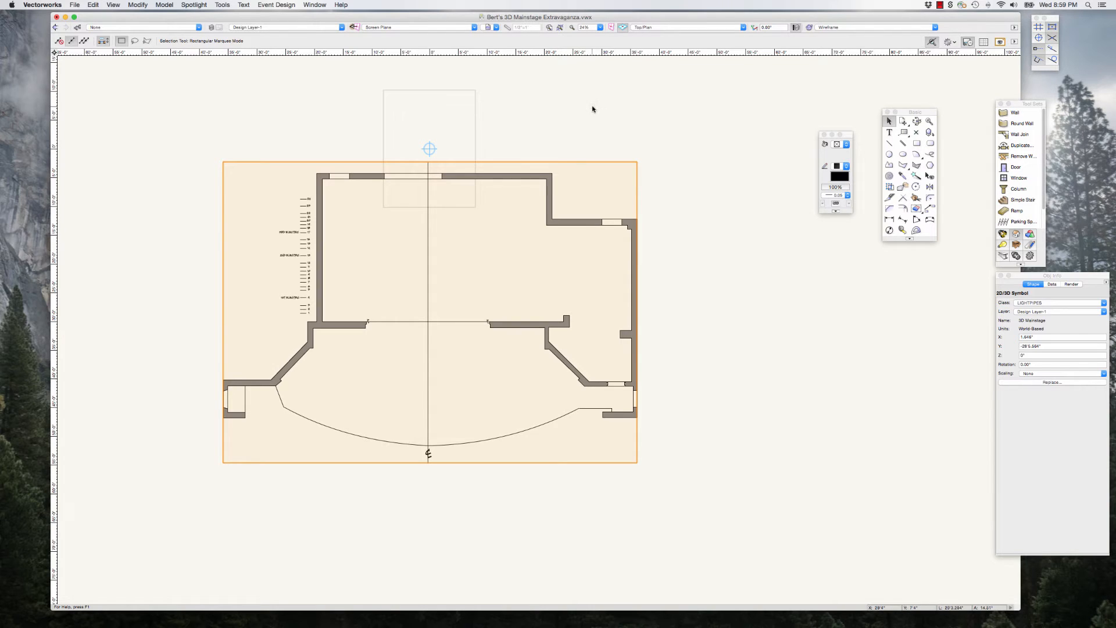
left_click(593, 109)
left_click(528, 175)
Step: Display the 3D Mainstage symbol in Top view and Right Isometric view to check its 3D geometry
left_click(667, 27)
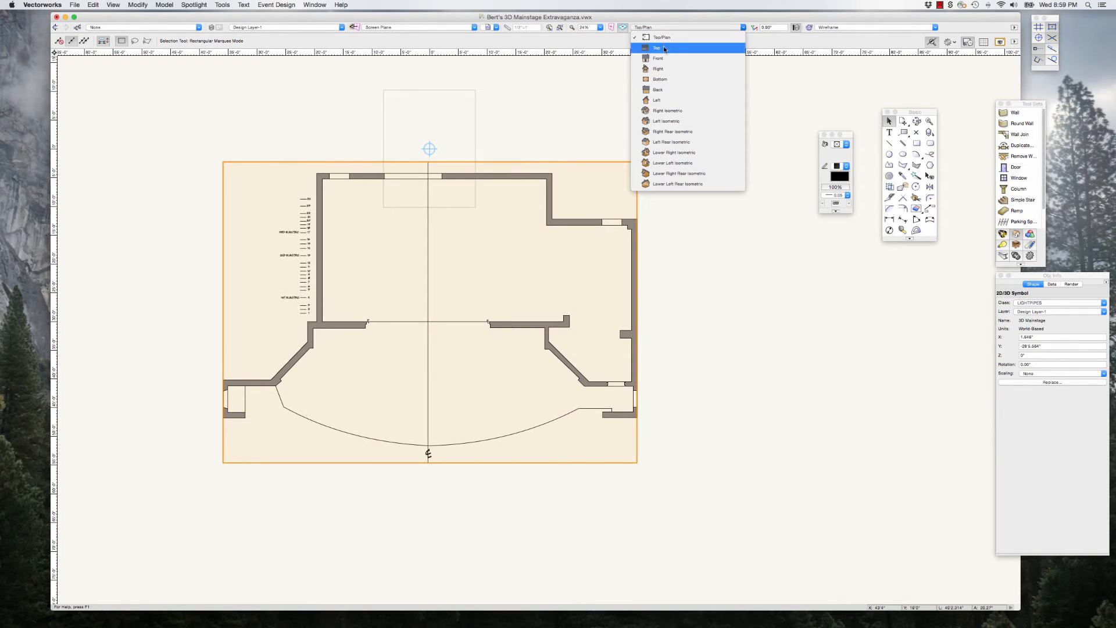
left_click(666, 48)
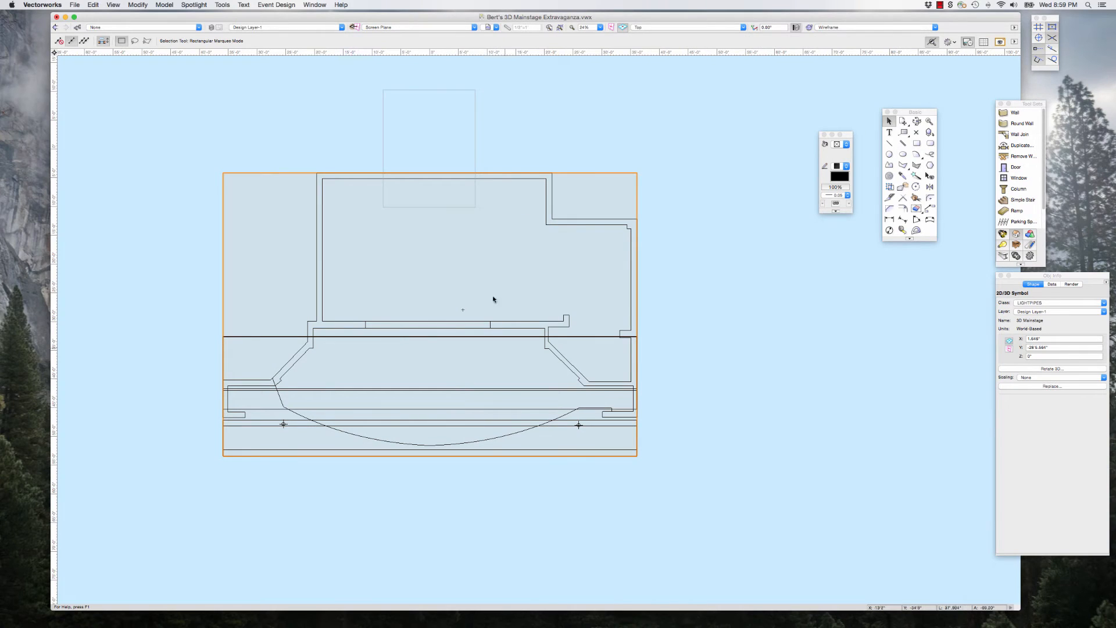
left_click(668, 28)
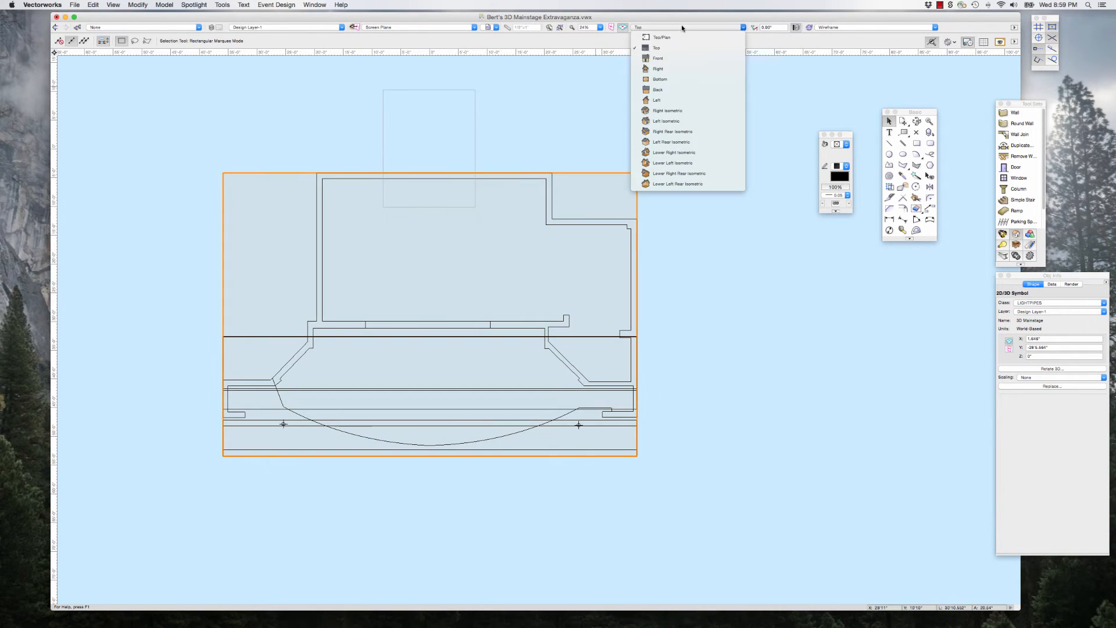
left_click(667, 111)
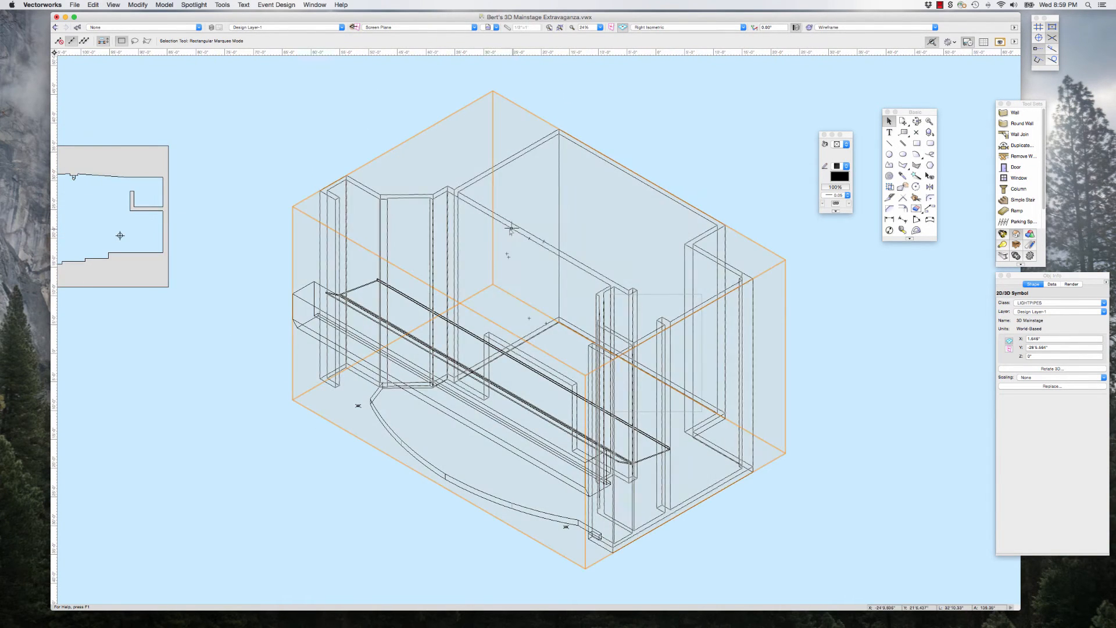
scroll(514, 237, "down", 4)
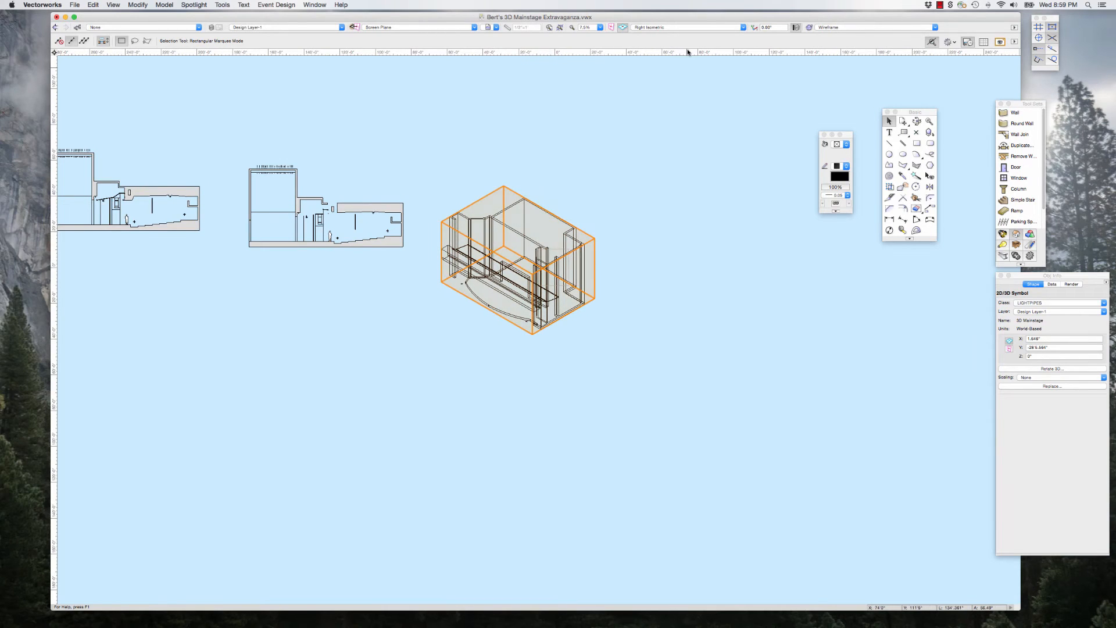
scroll(587, 208, "up", 2)
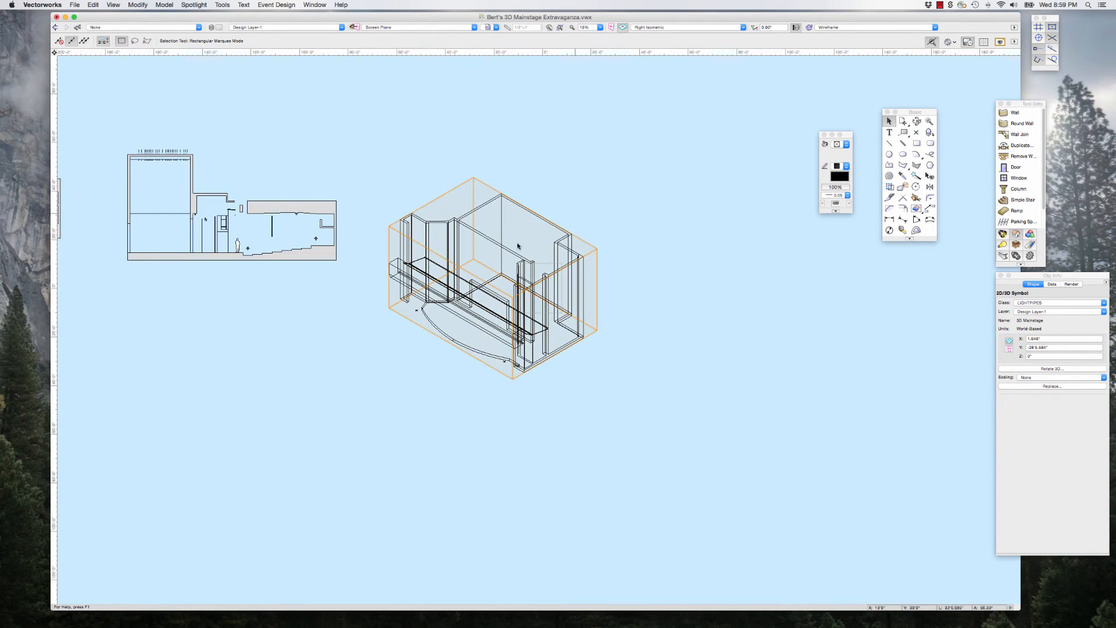
Step: Return to Top/Plan view and inspect the symbol's plaster line and centre line at the proscenium opening
left_click(658, 27)
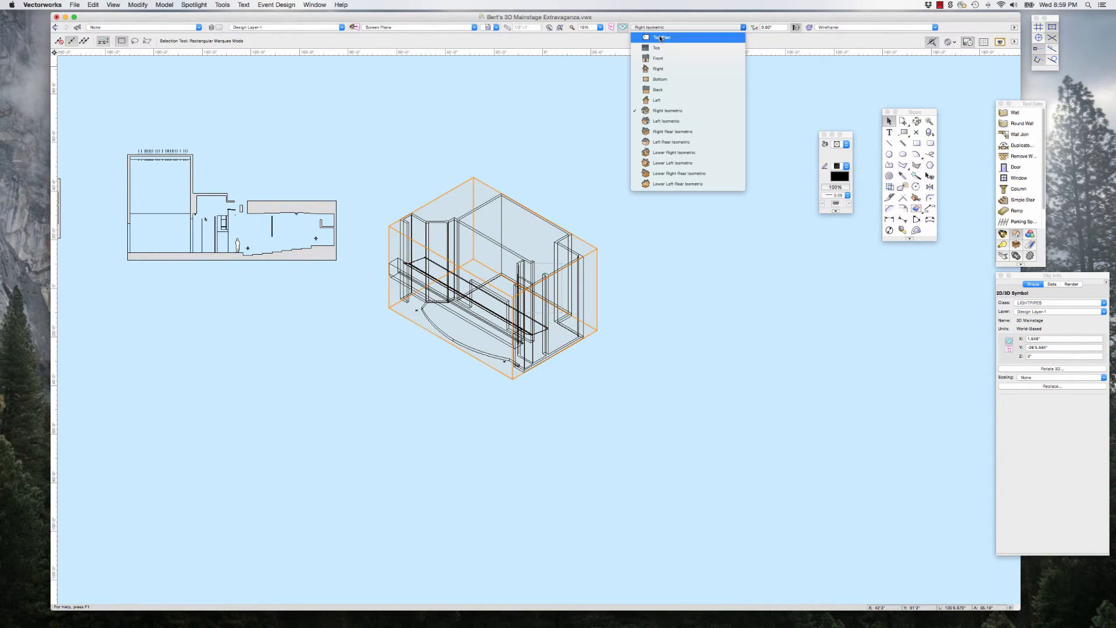
left_click(651, 34)
scroll(574, 347, "up", 3)
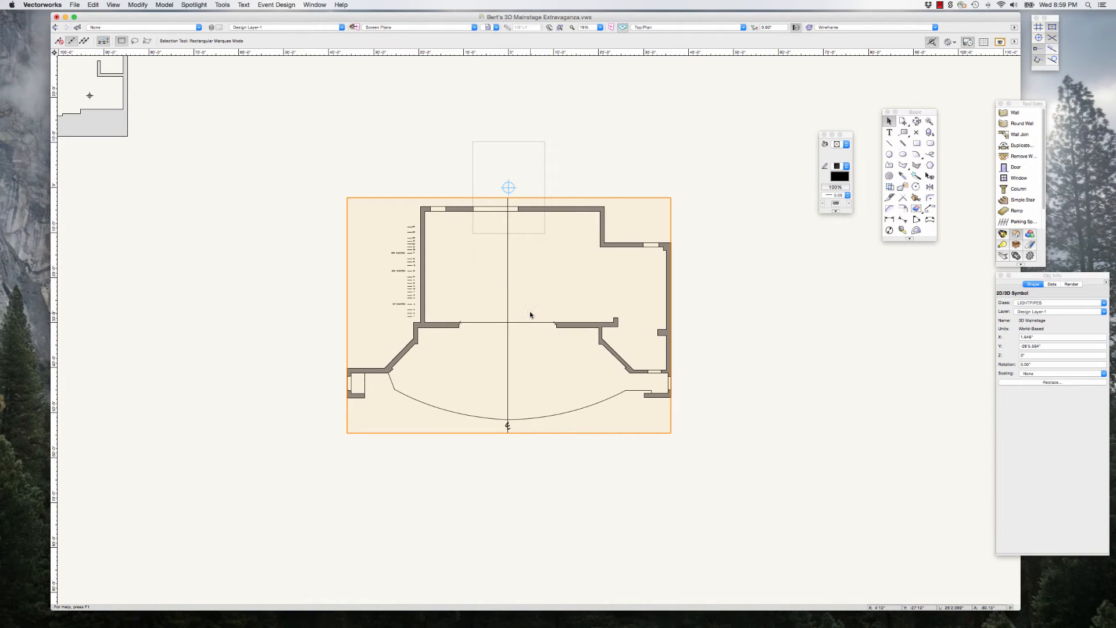
scroll(534, 361, "up", 4)
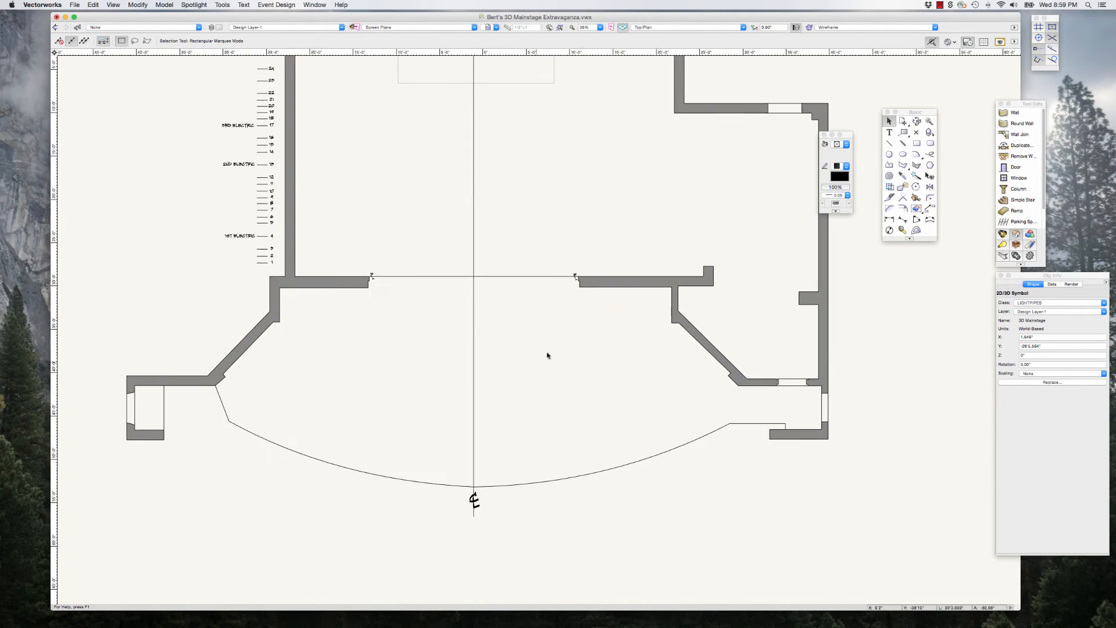
scroll(463, 291, "up", 5)
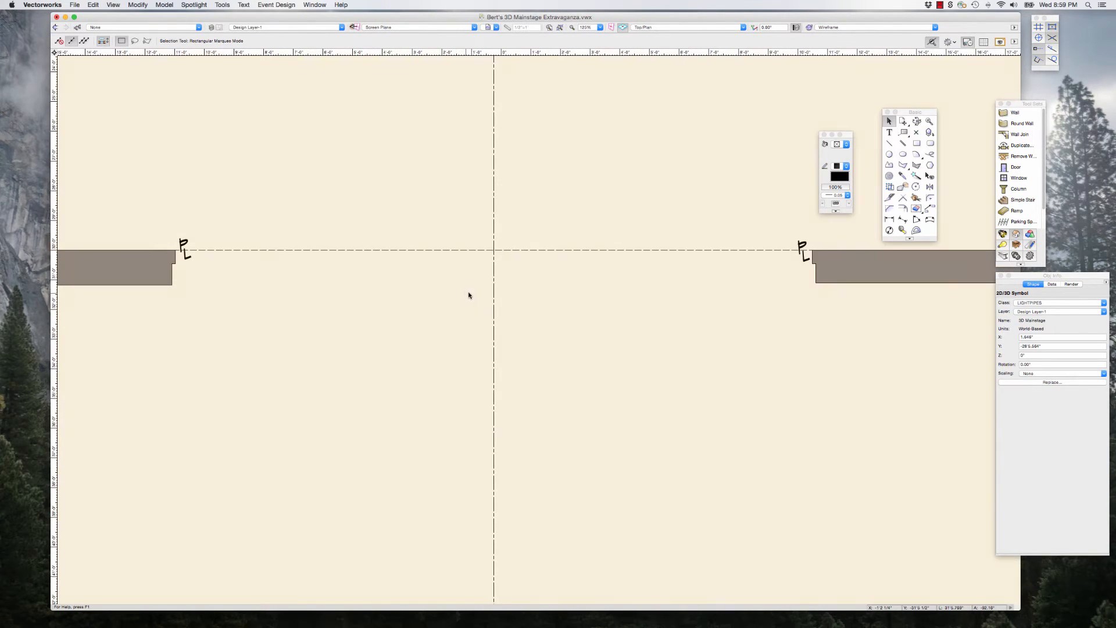
scroll(497, 300, "down", 6)
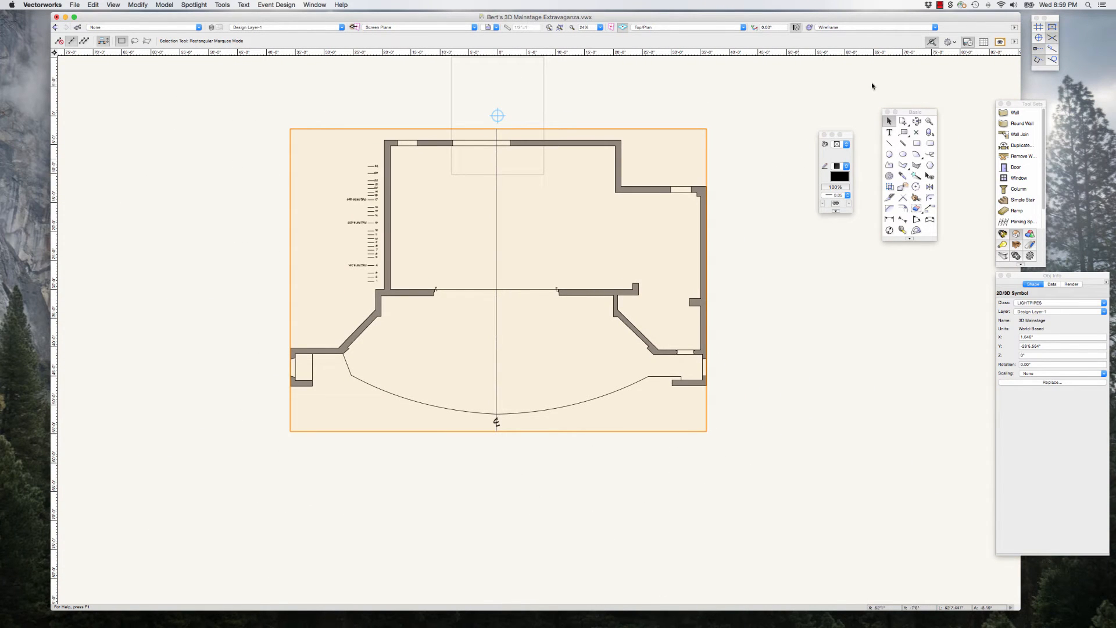
left_click(940, 5)
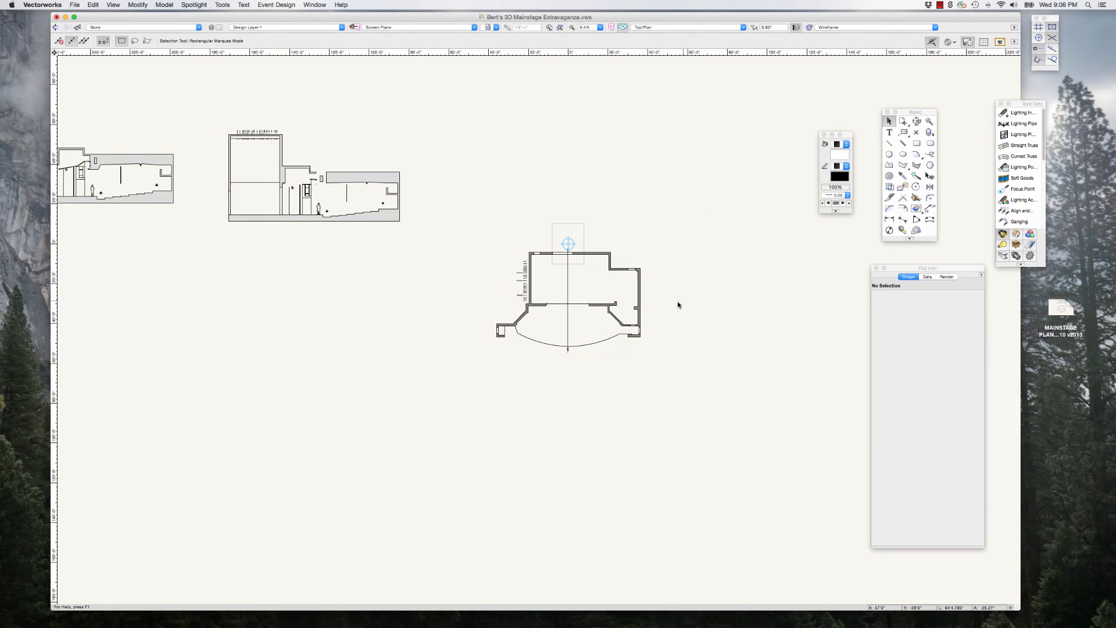
scroll(678, 305, "up", 3)
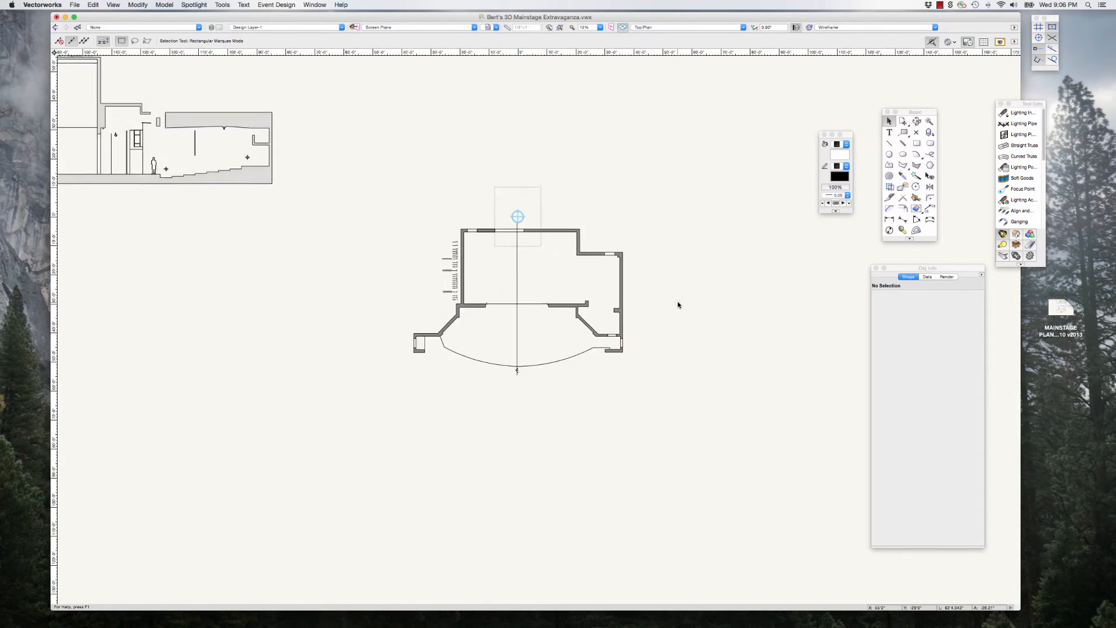
scroll(543, 368, "up", 3)
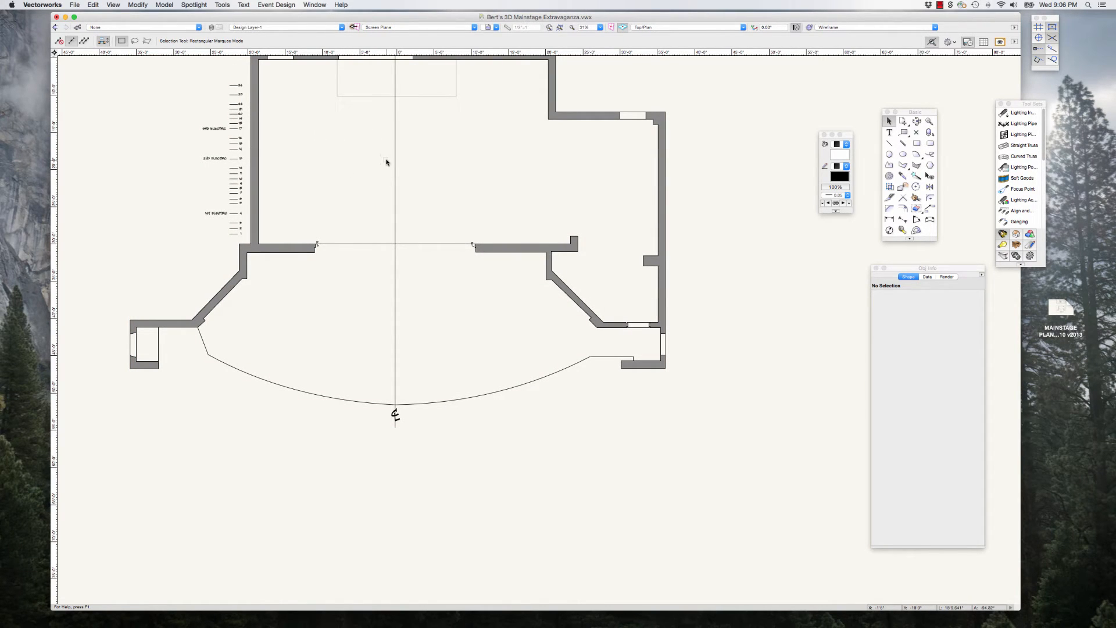
Step: Examine the lineset marks and electric labels beside the stage wall and their relation to the whole ground plan
scroll(386, 163, "down", 8)
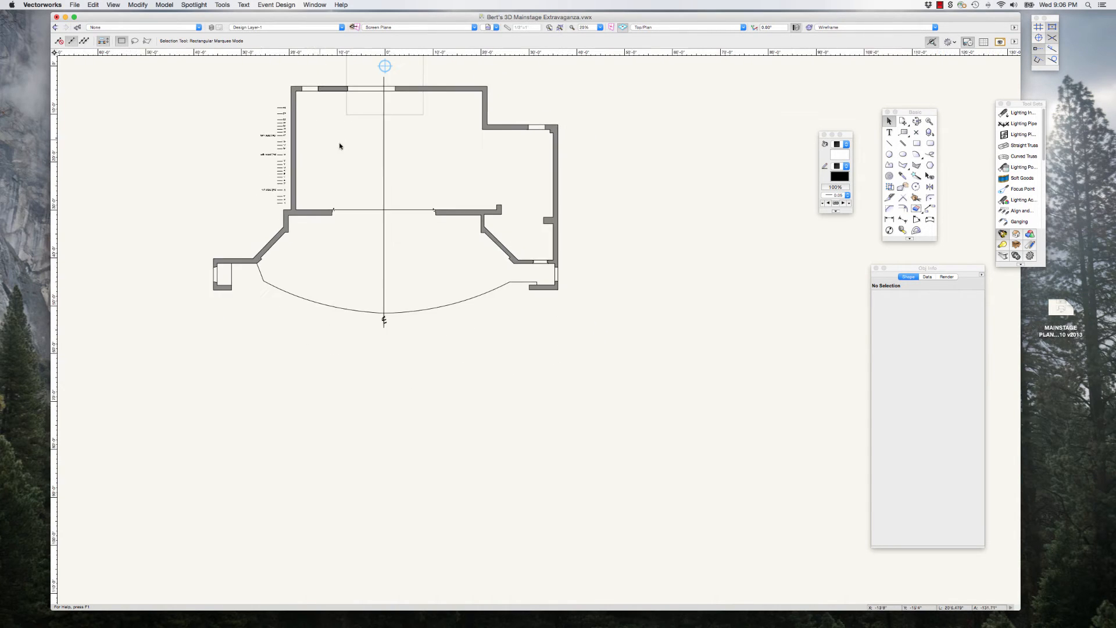
scroll(319, 114, "up", 10)
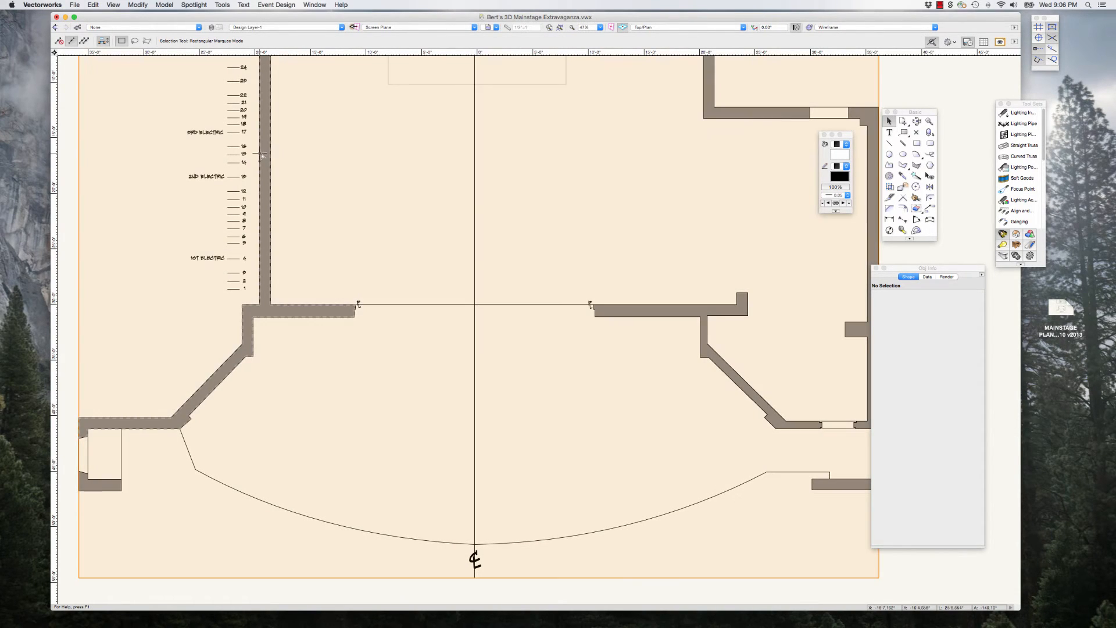
scroll(379, 207, "down", 2)
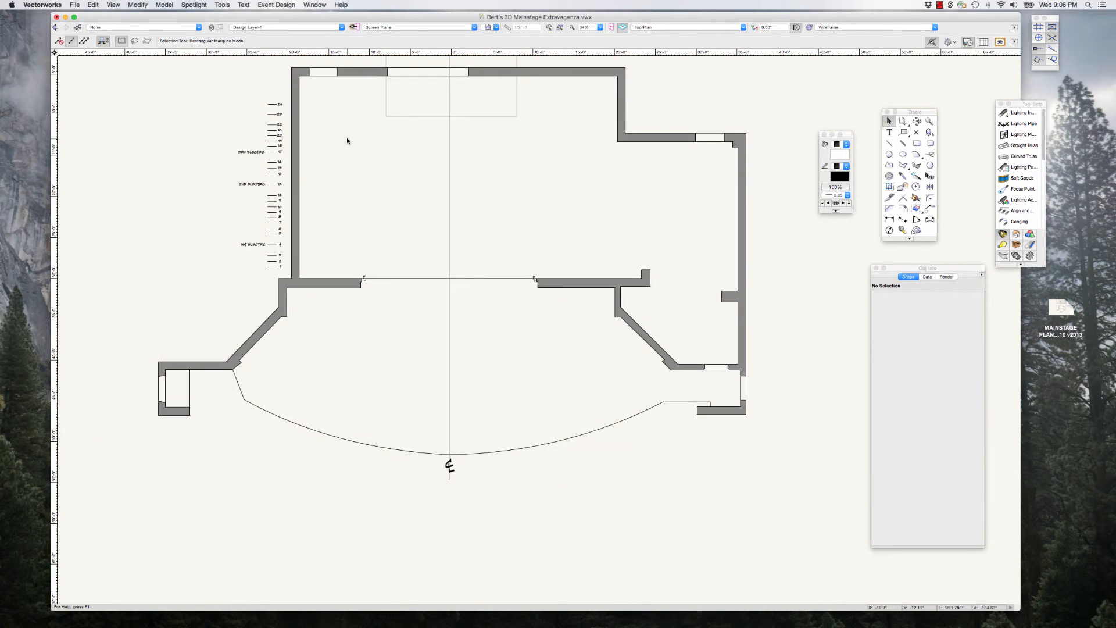
scroll(347, 139, "up", 2)
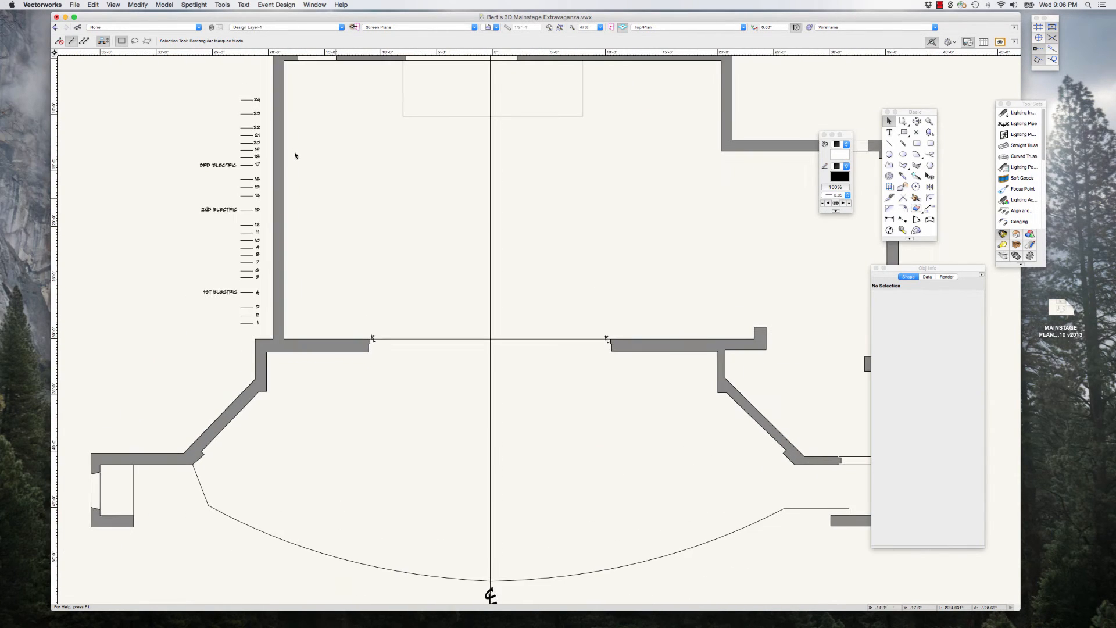
scroll(401, 204, "down", 1)
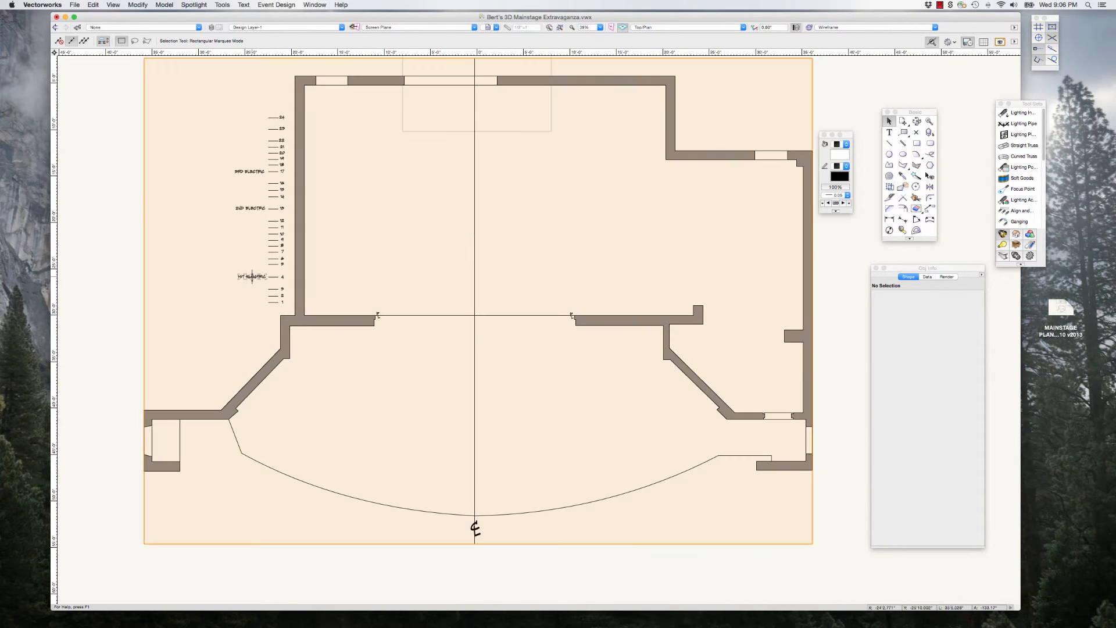
scroll(343, 197, "down", 1)
scroll(349, 199, "down", 1)
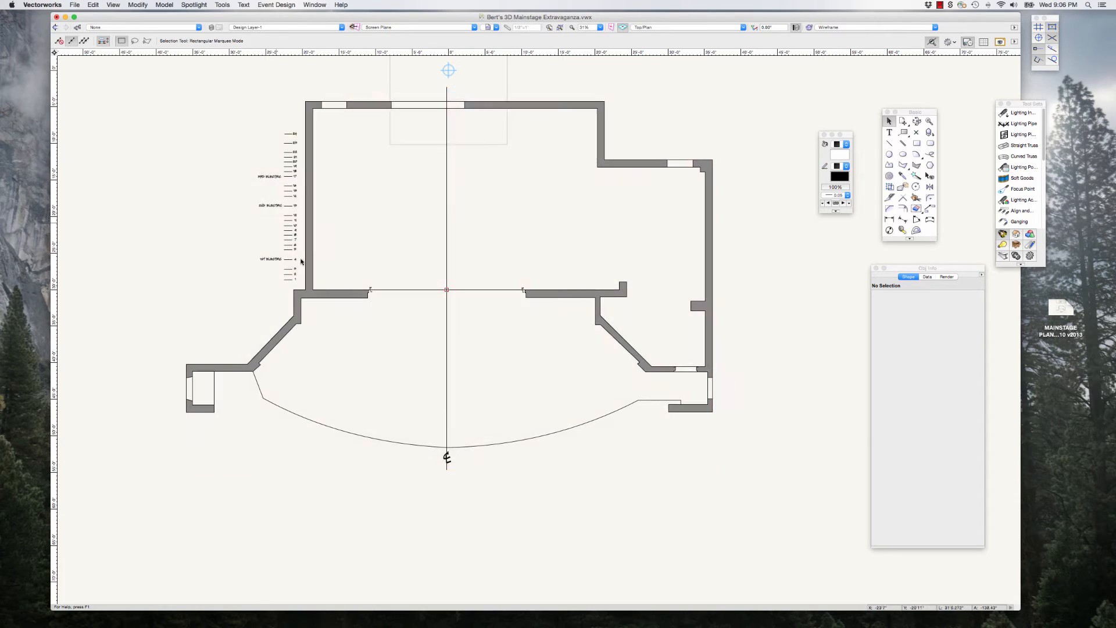
scroll(357, 262, "down", 2)
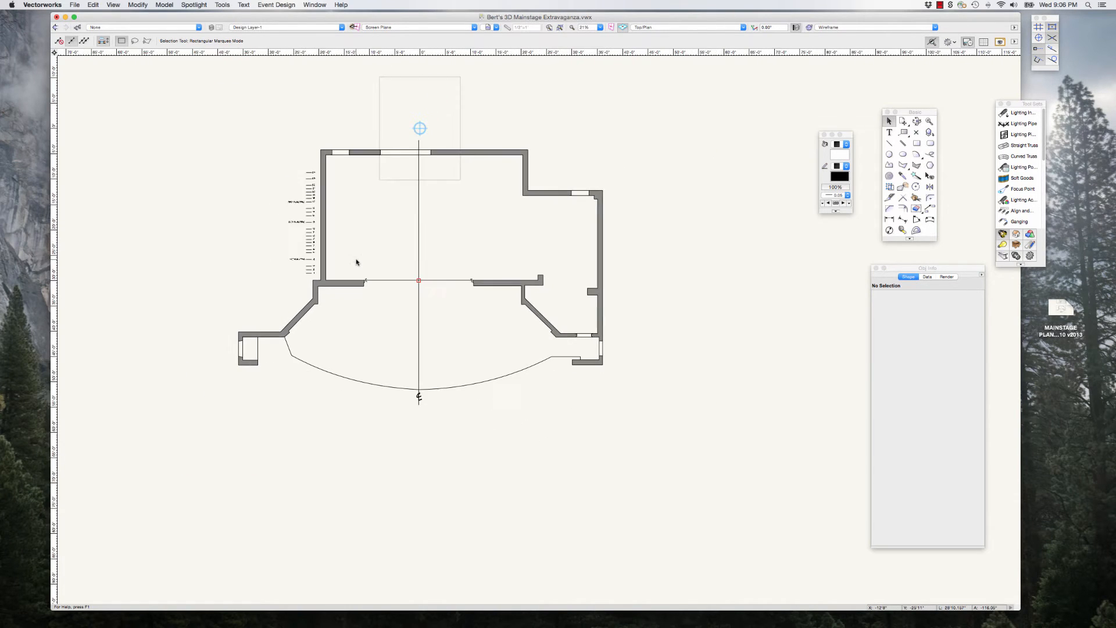
scroll(403, 264, "down", 2)
scroll(400, 263, "down", 1)
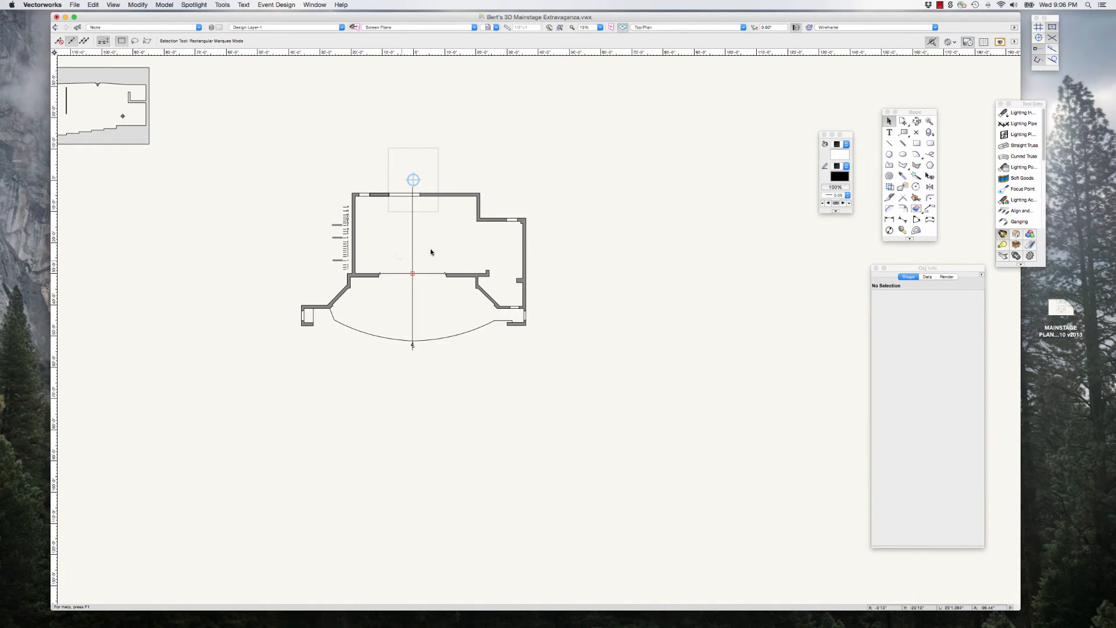
scroll(515, 201, "up", 1)
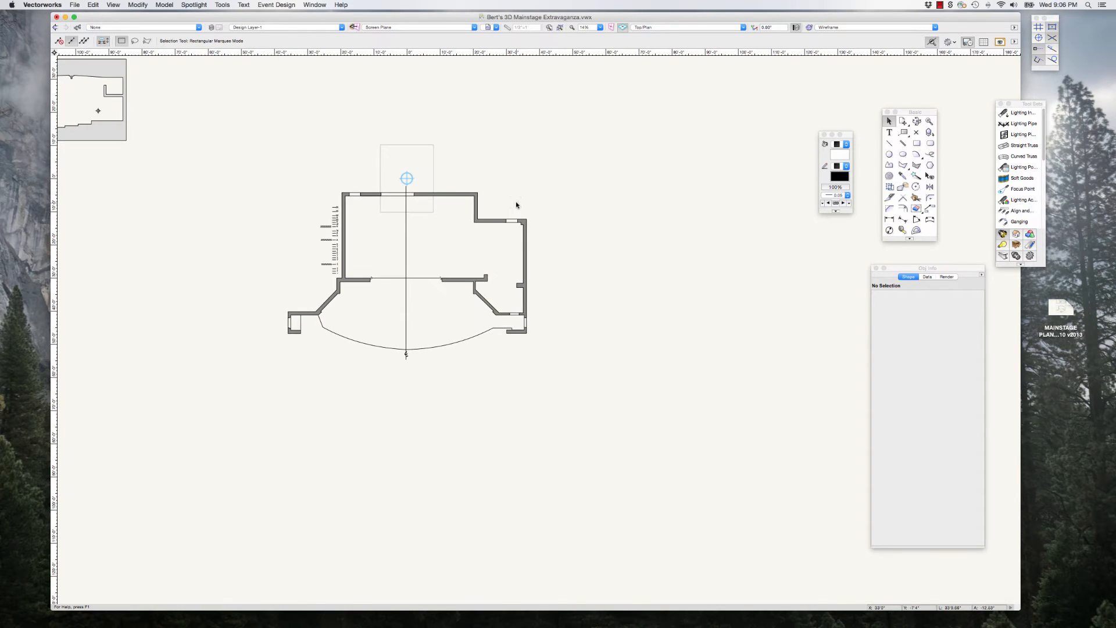
Step: Check the 3D Mainstage symbol's class, and place the enlarged Navigation class list beside the plan
left_click(478, 205)
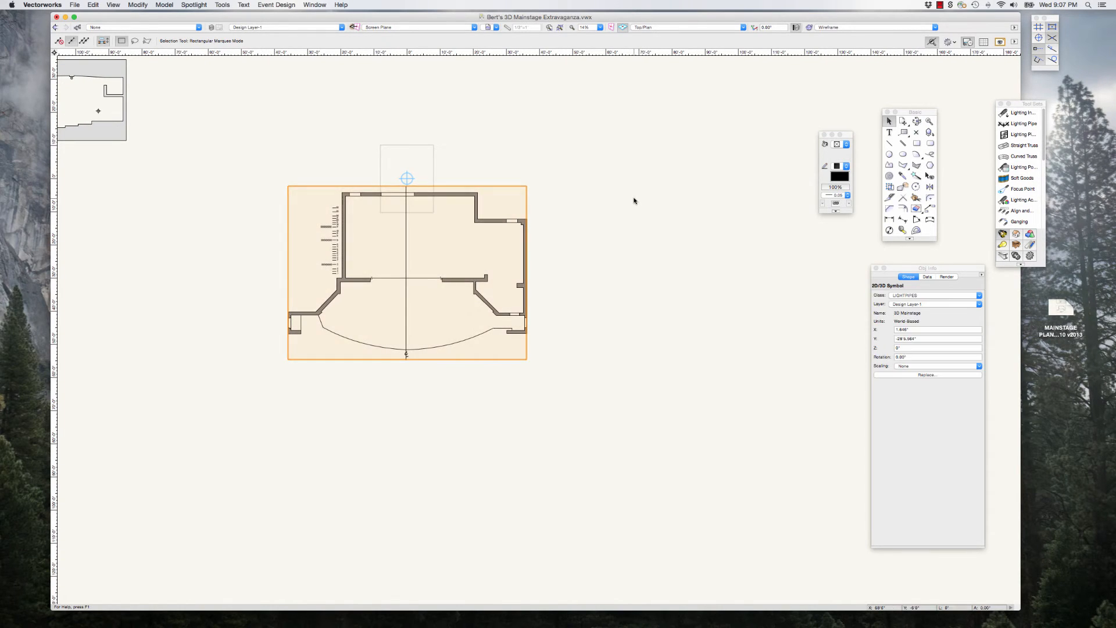
left_click(633, 200)
left_click_drag(1115, 133, 678, 131)
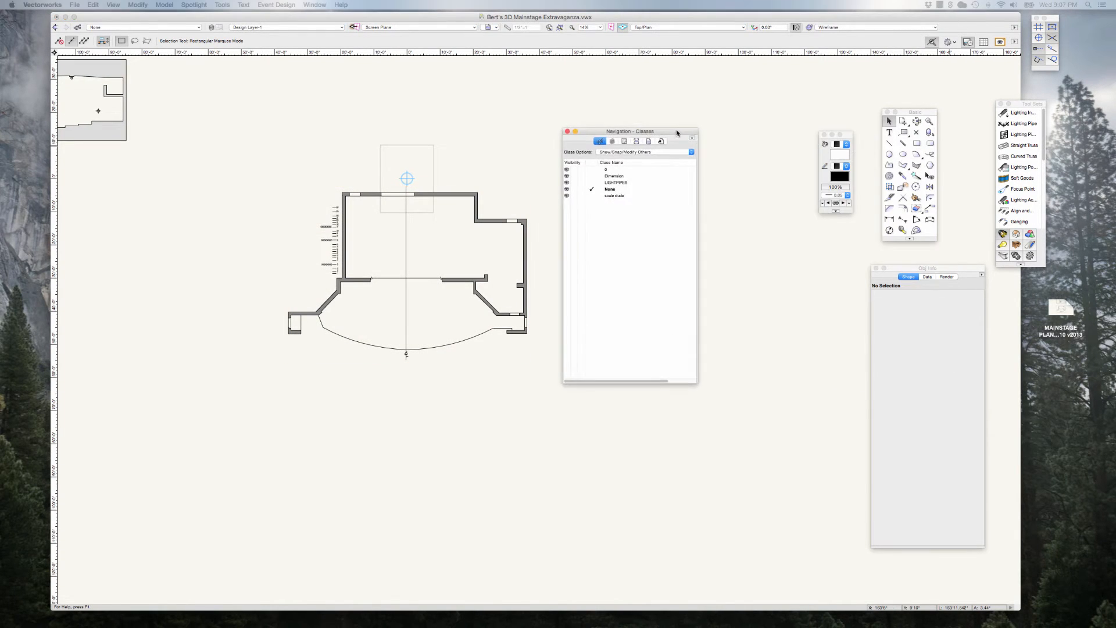
left_click_drag(694, 381, 777, 424)
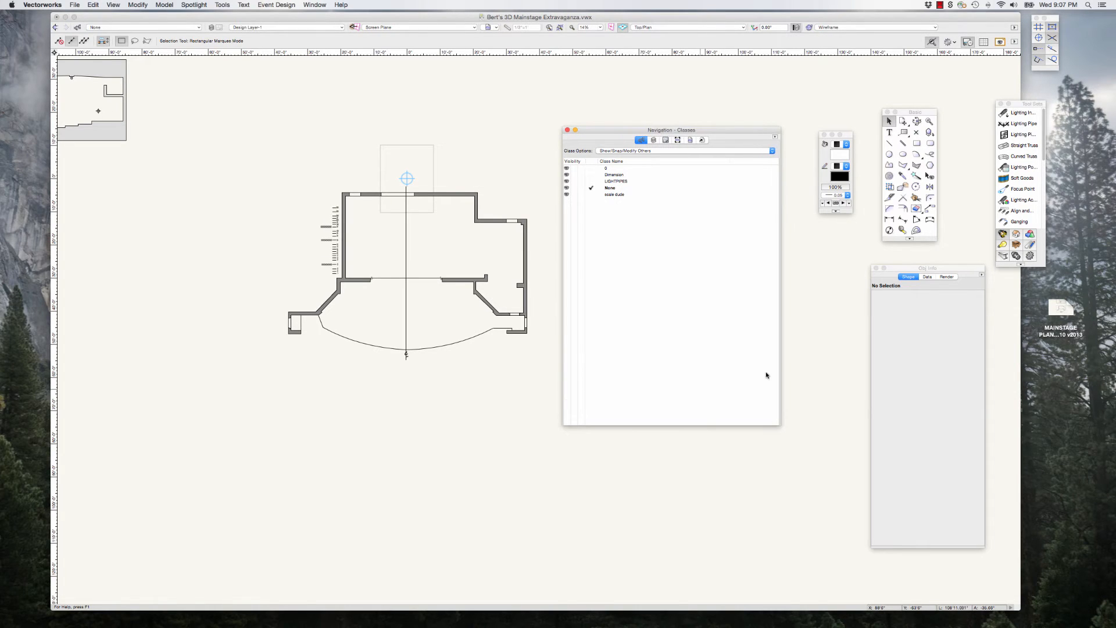
left_click_drag(627, 133, 627, 148)
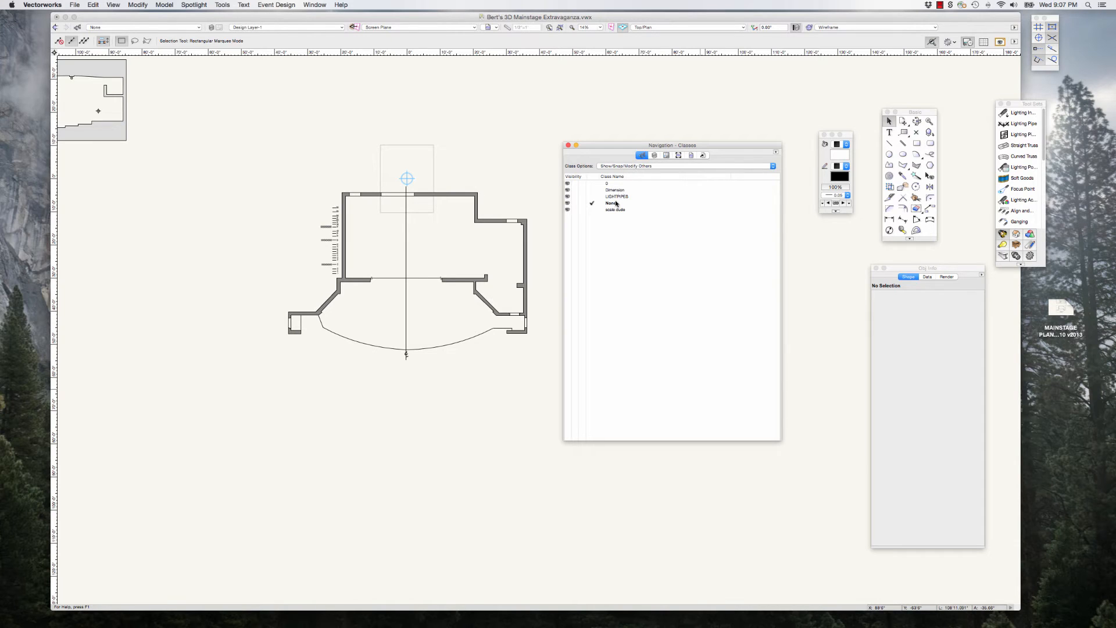
left_click_drag(606, 147, 607, 140)
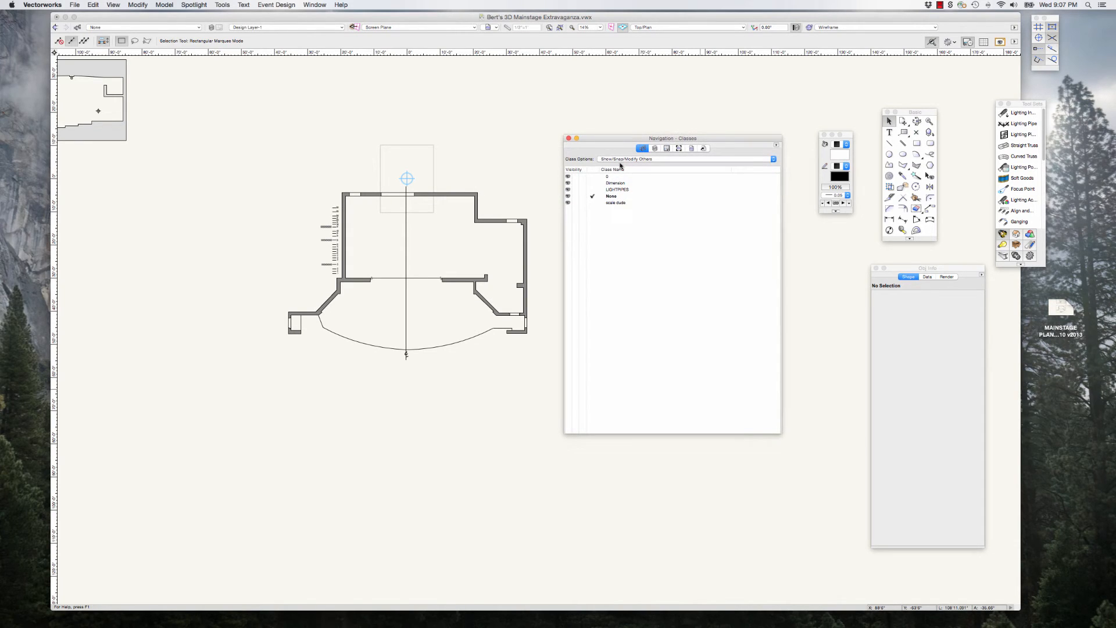
left_click_drag(780, 429, 828, 464)
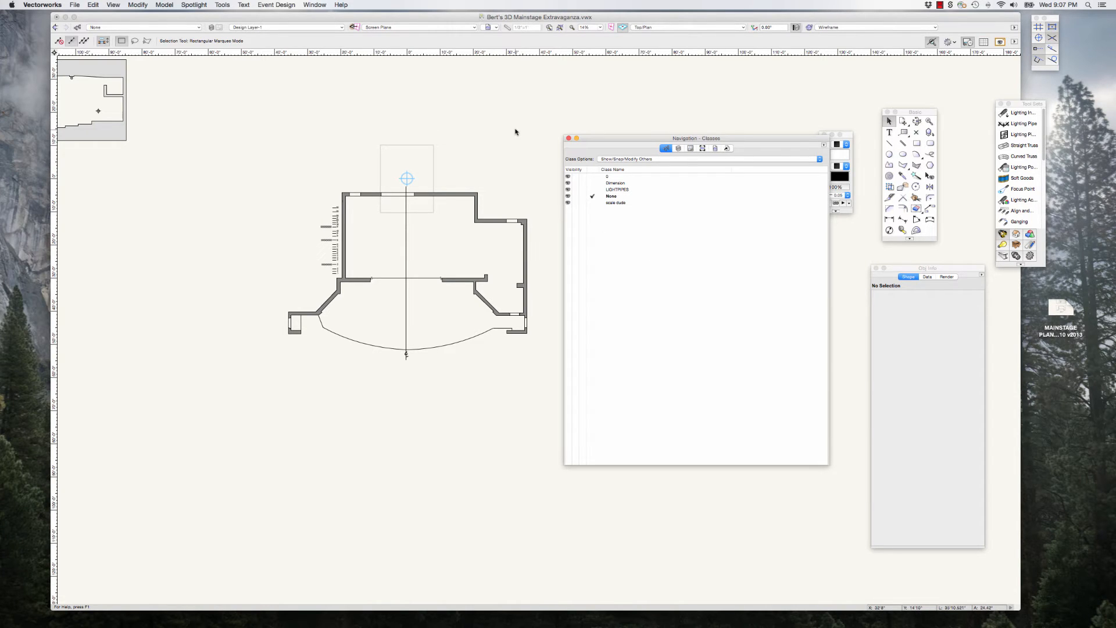
Step: Assign the scale figure group in the section drawing to the scale dude class, including all its subobjects
scroll(517, 131, "down", 3)
scroll(213, 117, "up", 6)
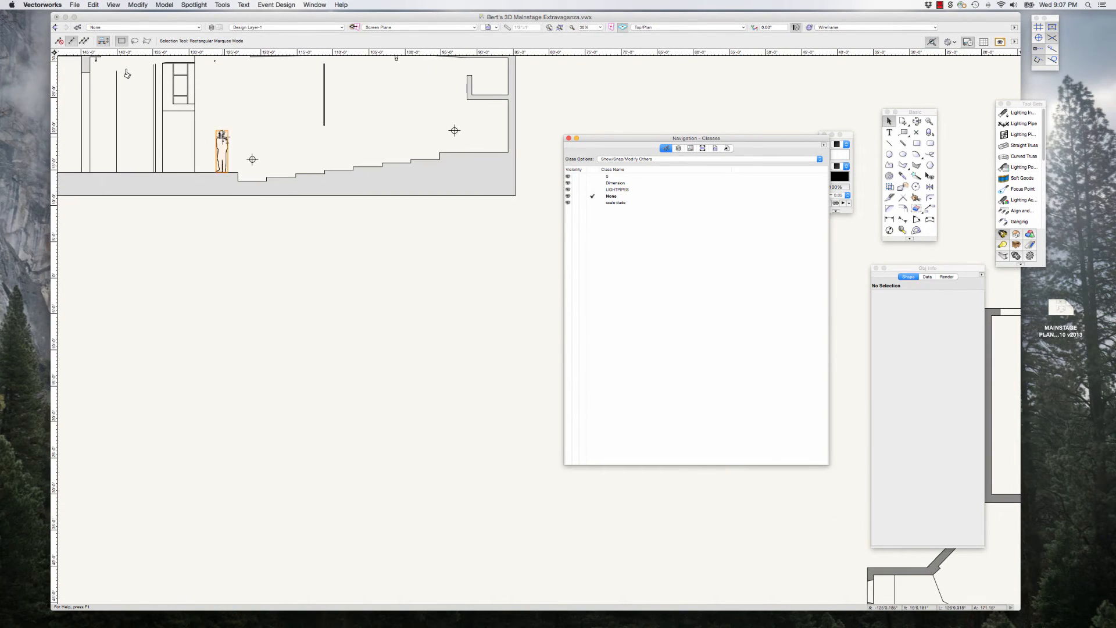
left_click(221, 138)
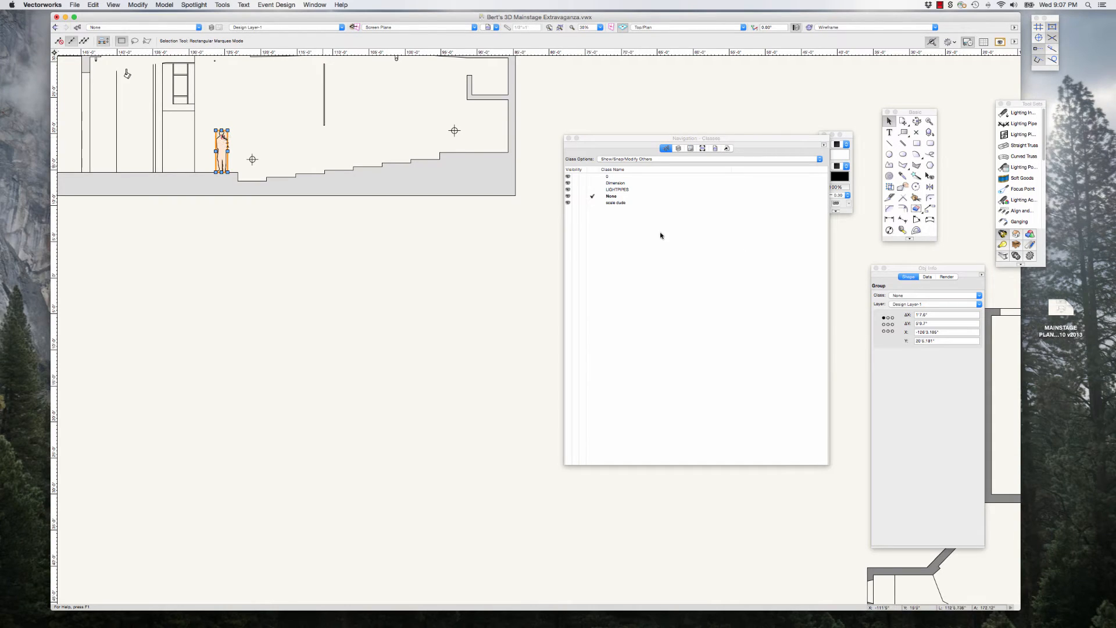
left_click(910, 297)
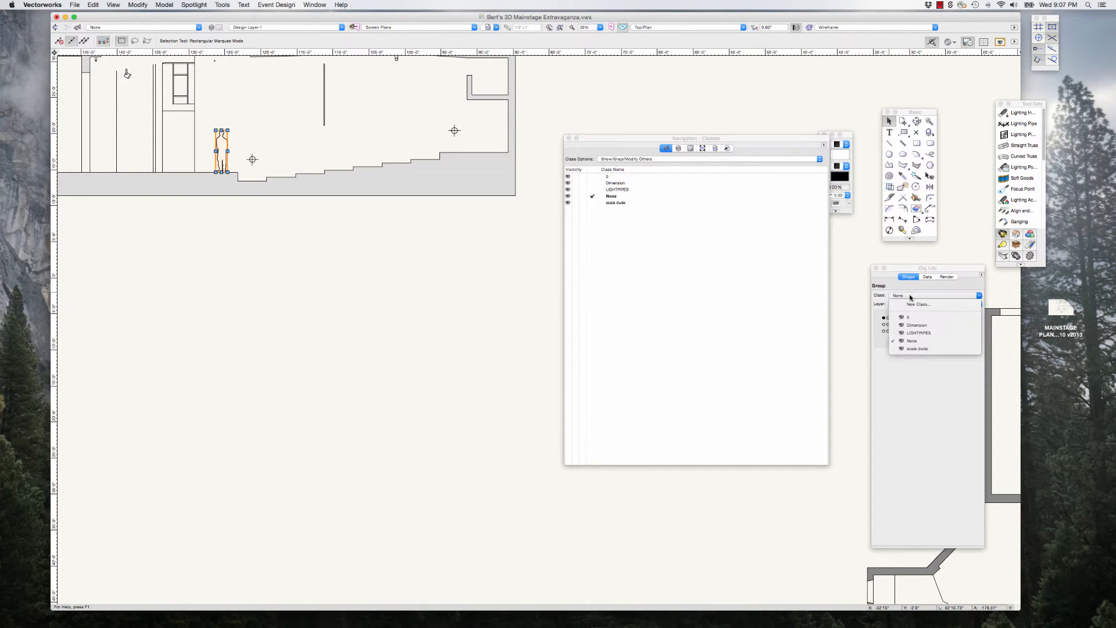
left_click(925, 350)
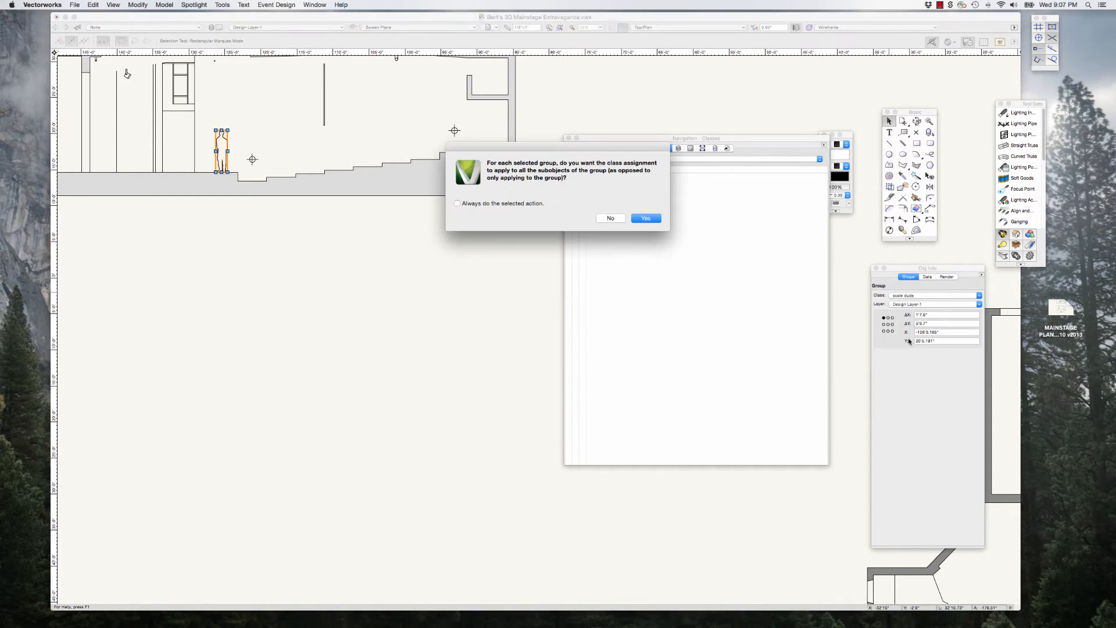
left_click(641, 217)
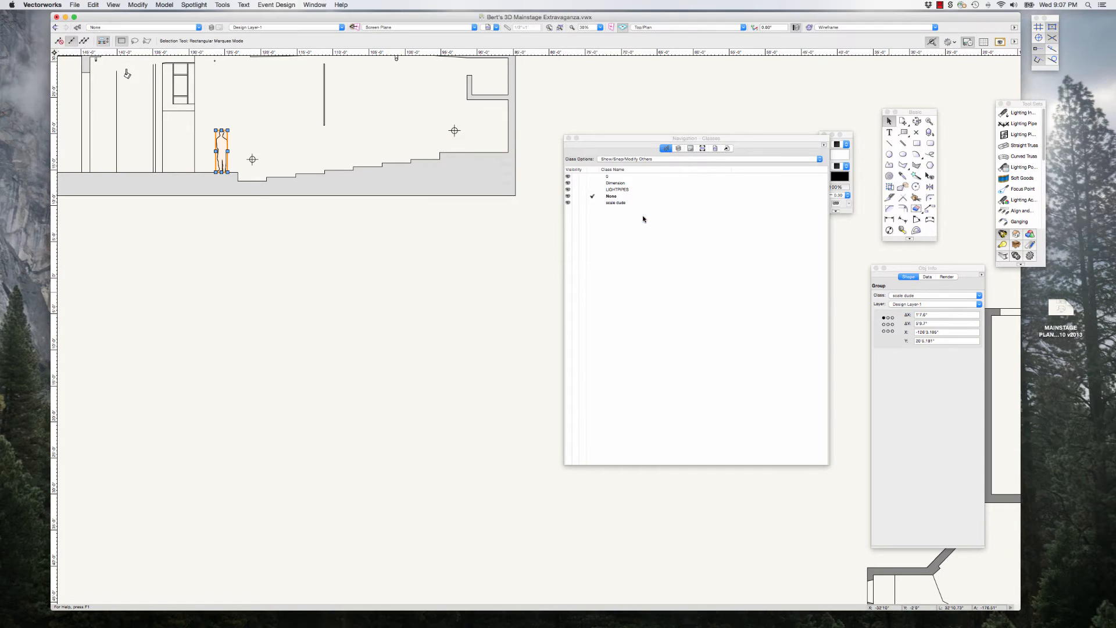
left_click(639, 111)
Step: Reposition the Navigation class list below the section drawings so that both the sections and the ground plan are in view
mouse_move(604, 140)
left_mouse_down()
mouse_move(440, 220)
mouse_move(612, 151)
left_mouse_up()
scroll(388, 252, "down", 2)
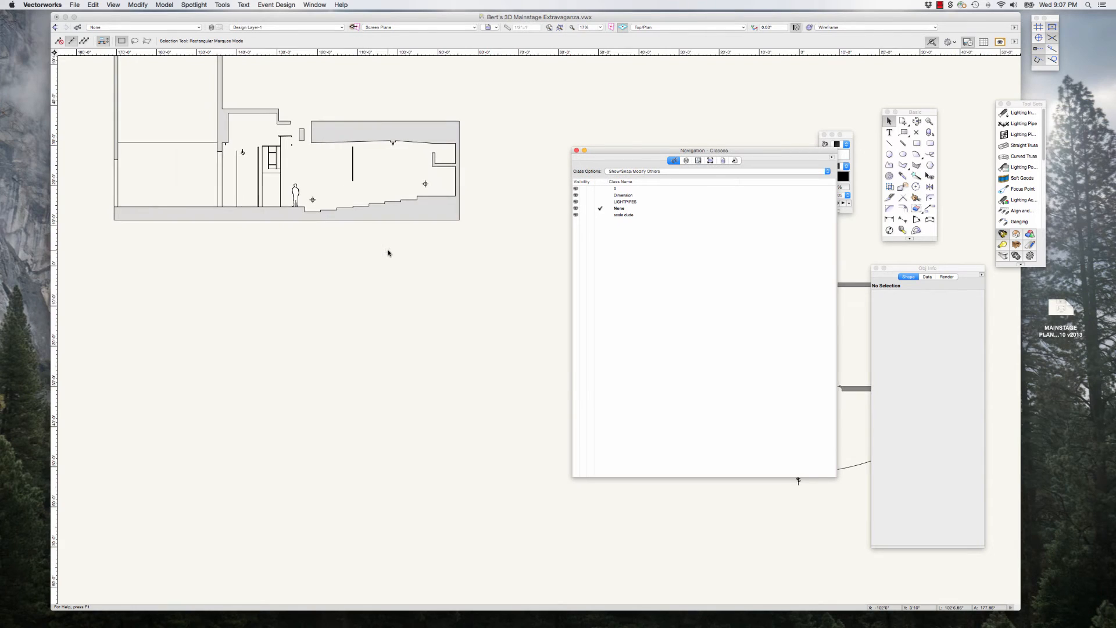
scroll(386, 248, "down", 2)
left_click_drag(613, 152, 279, 241)
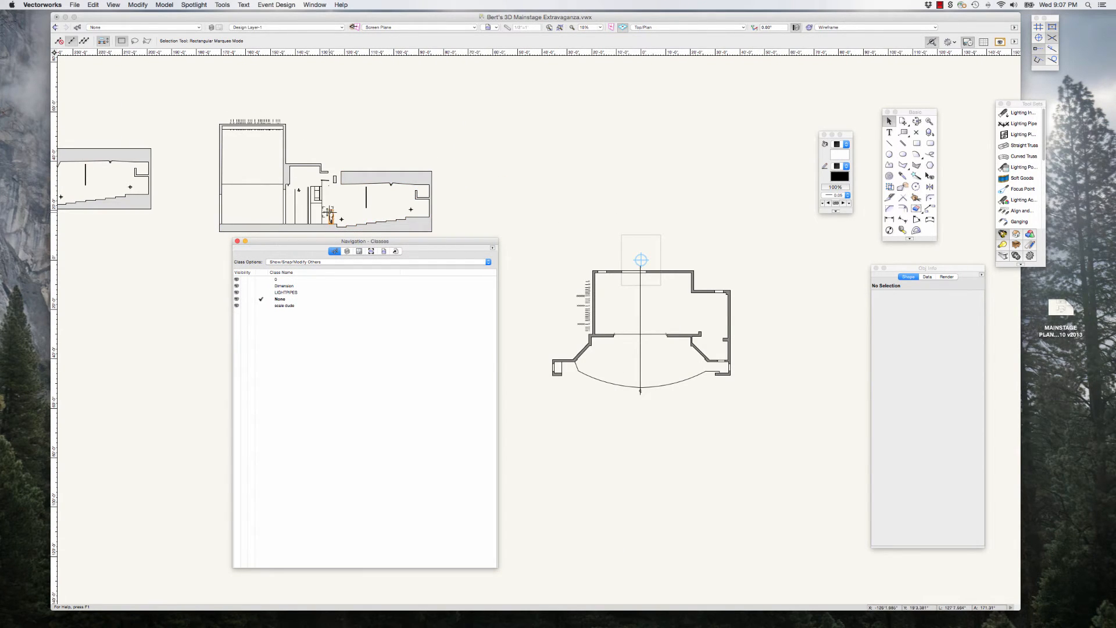
scroll(328, 216, "up", 2)
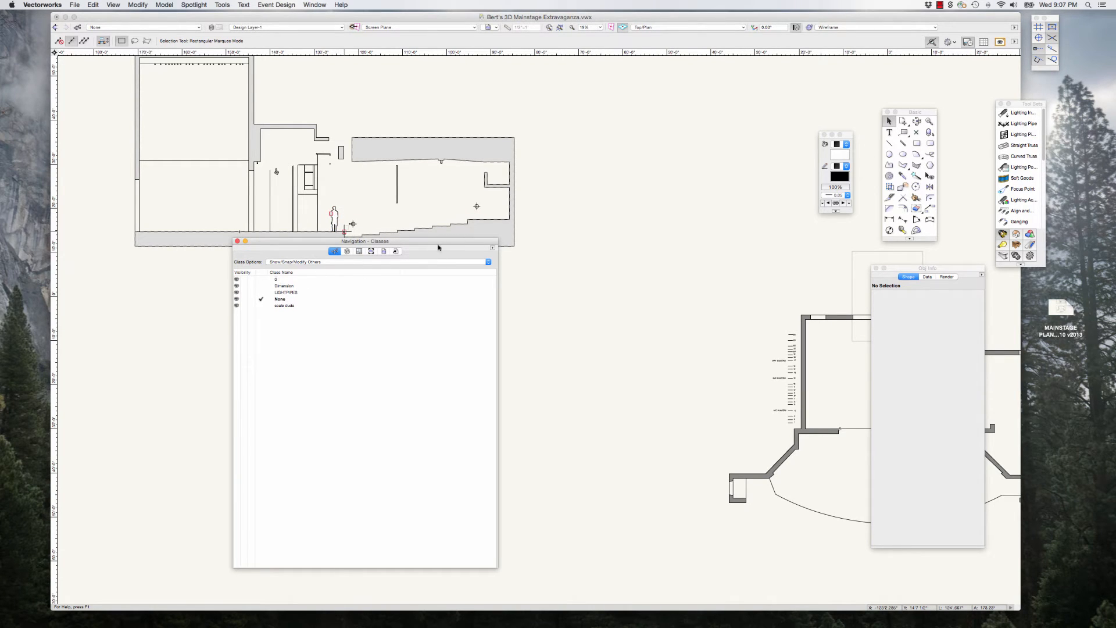
left_click_drag(440, 243, 436, 273)
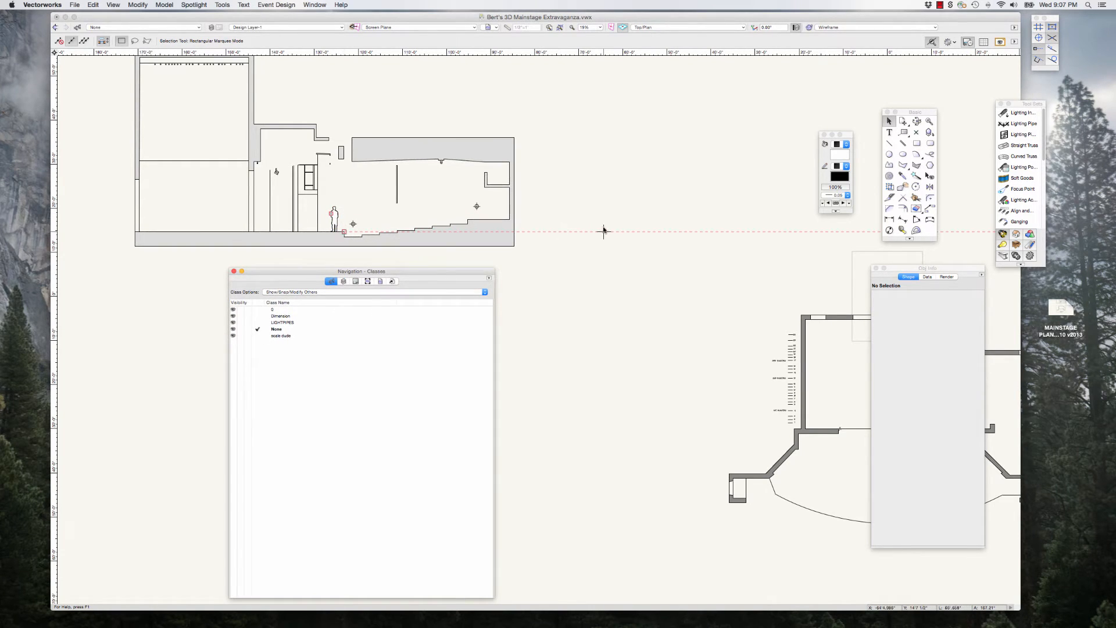
scroll(313, 254, "down", 2)
left_click(419, 261)
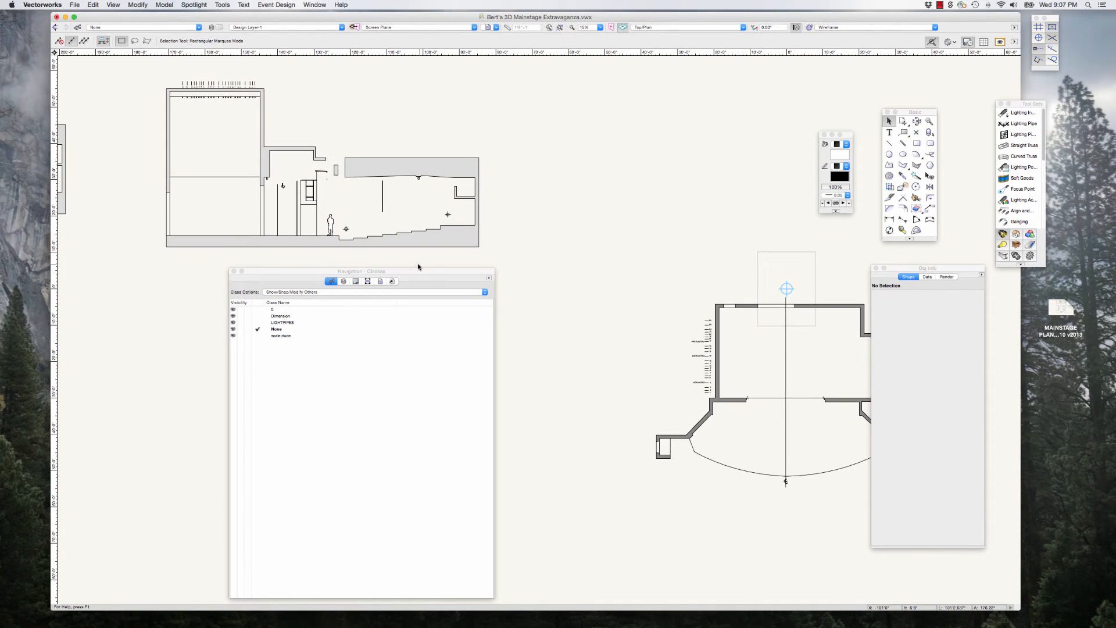
scroll(418, 262, "down", 3)
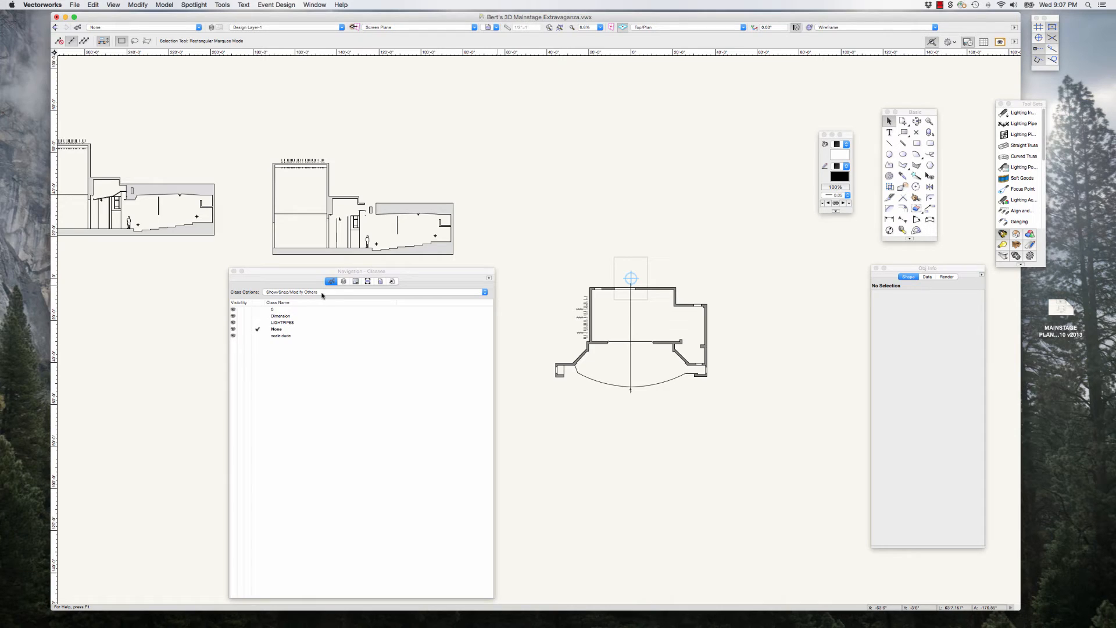
left_click_drag(310, 271, 330, 269)
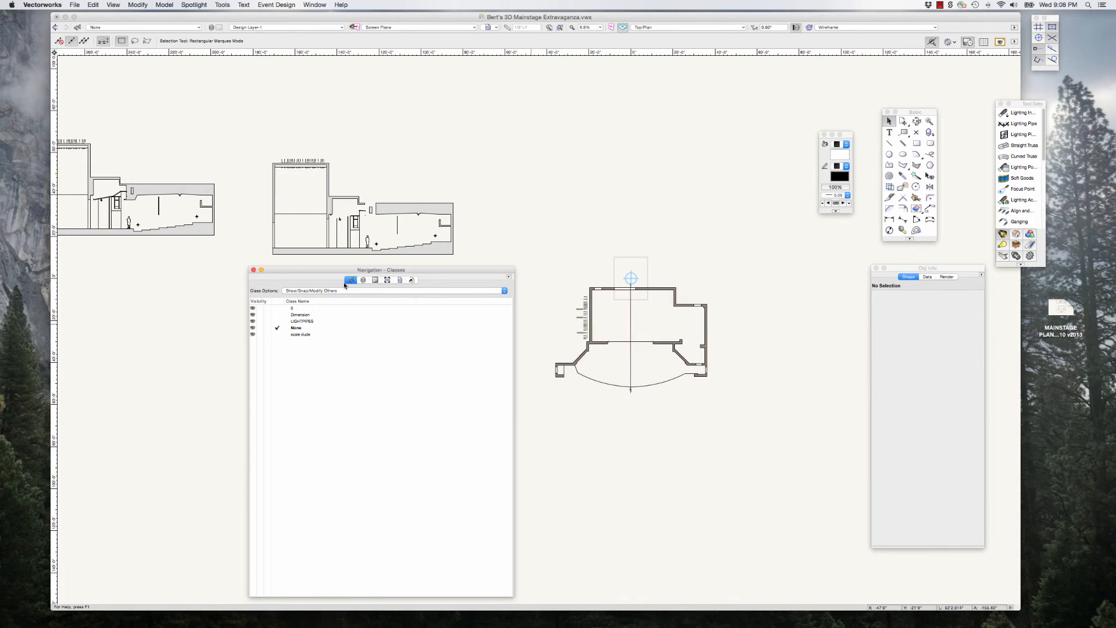
Step: Create a new class named Theatre Architecture with the default graphic attributes
left_click(509, 279)
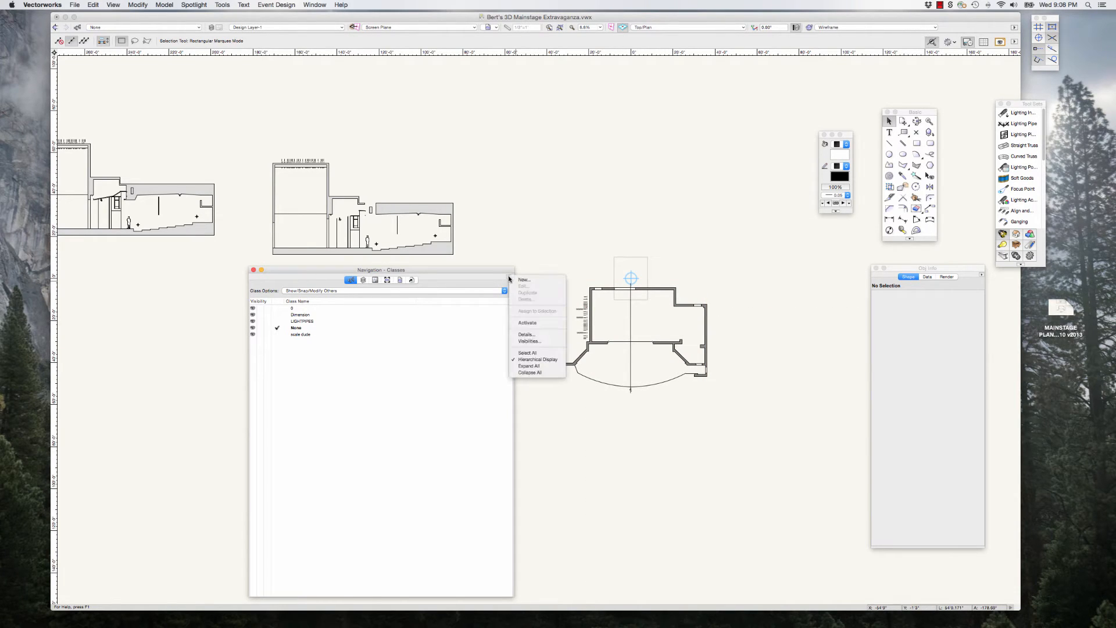
left_click(523, 282)
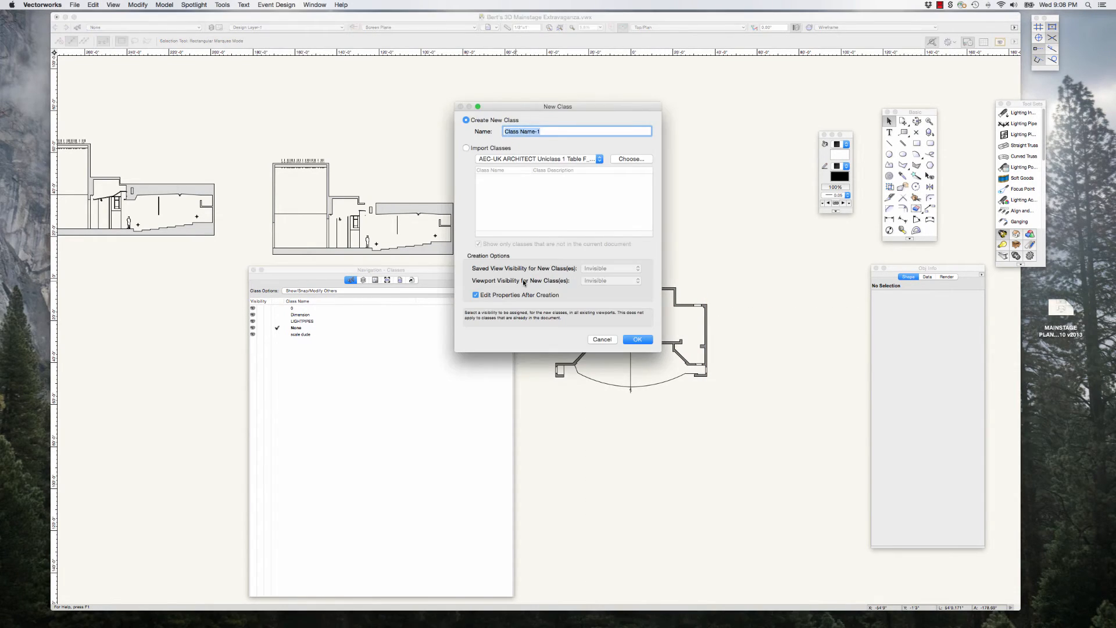
type("Theatre Architecture")
left_click(637, 339)
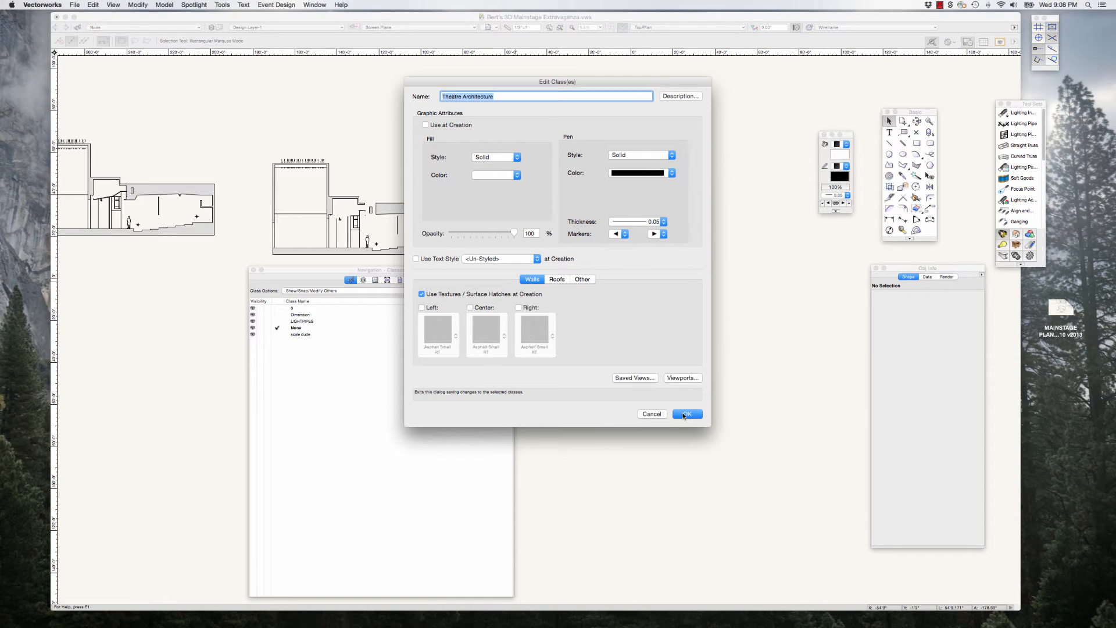
left_click(686, 414)
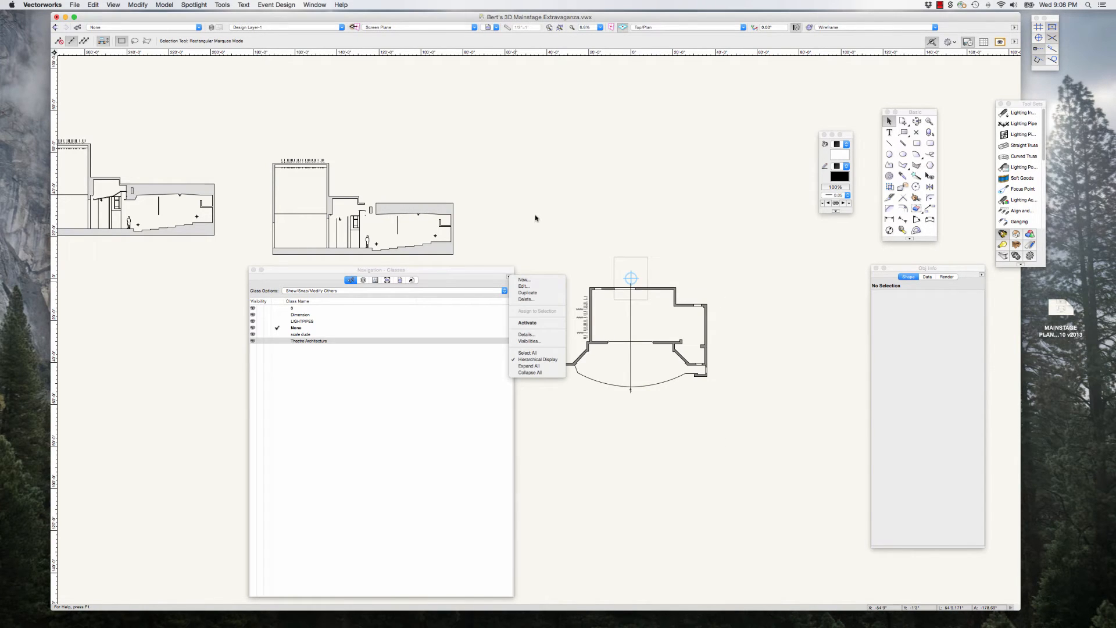
left_click(528, 229)
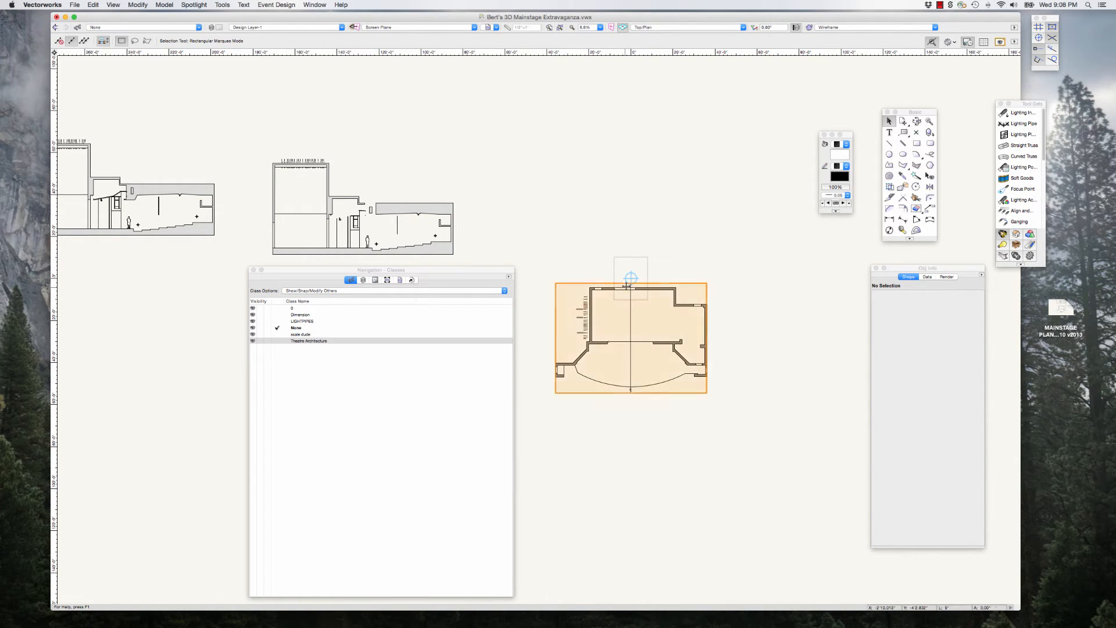
Step: Assign the 3D Mainstage symbol to the Theatre Architecture class
left_click(626, 286)
left_click_drag(890, 268, 826, 263)
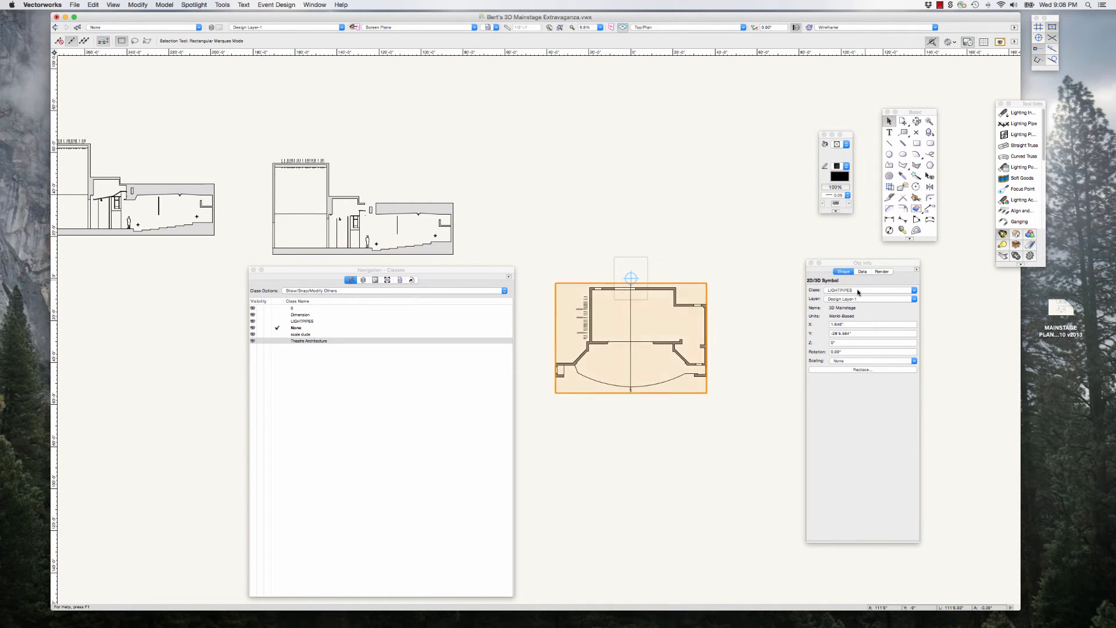
left_click(855, 291)
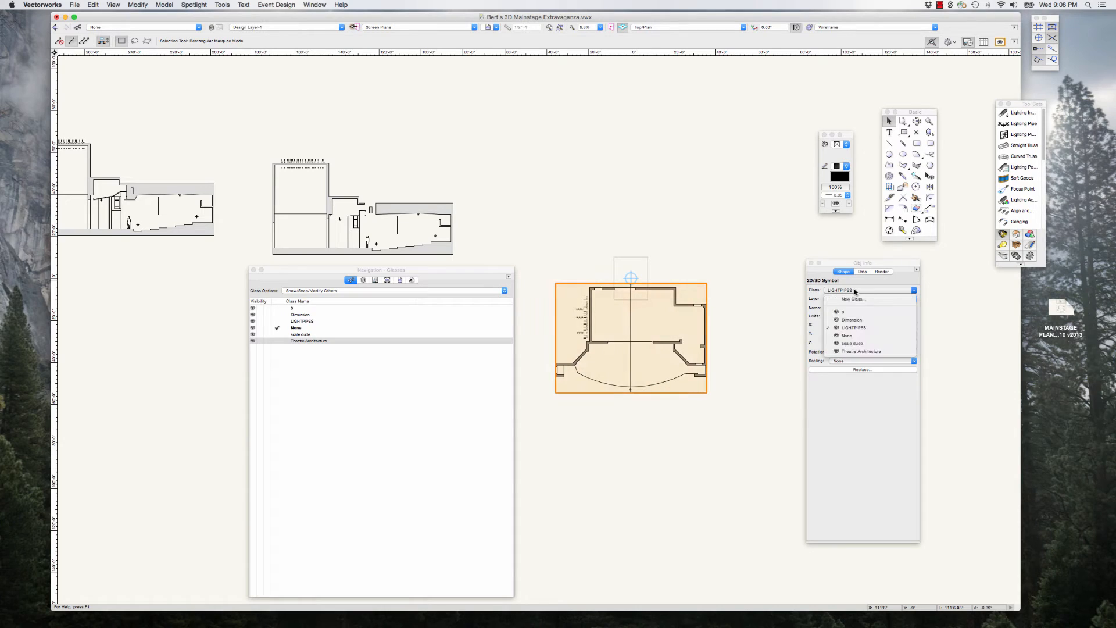
left_click(872, 351)
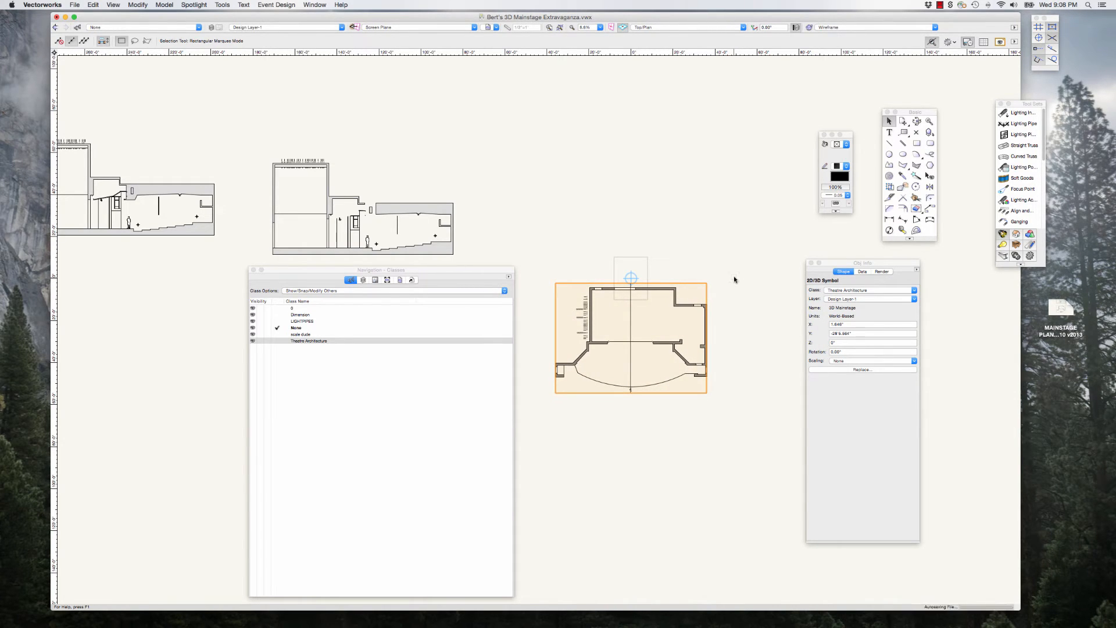
Step: Assign all objects in the 3D Mainstage symbol's 2D component to the Theatre Architecture class, including group subobjects, and exit the symbol
scroll(754, 319, "down", 1)
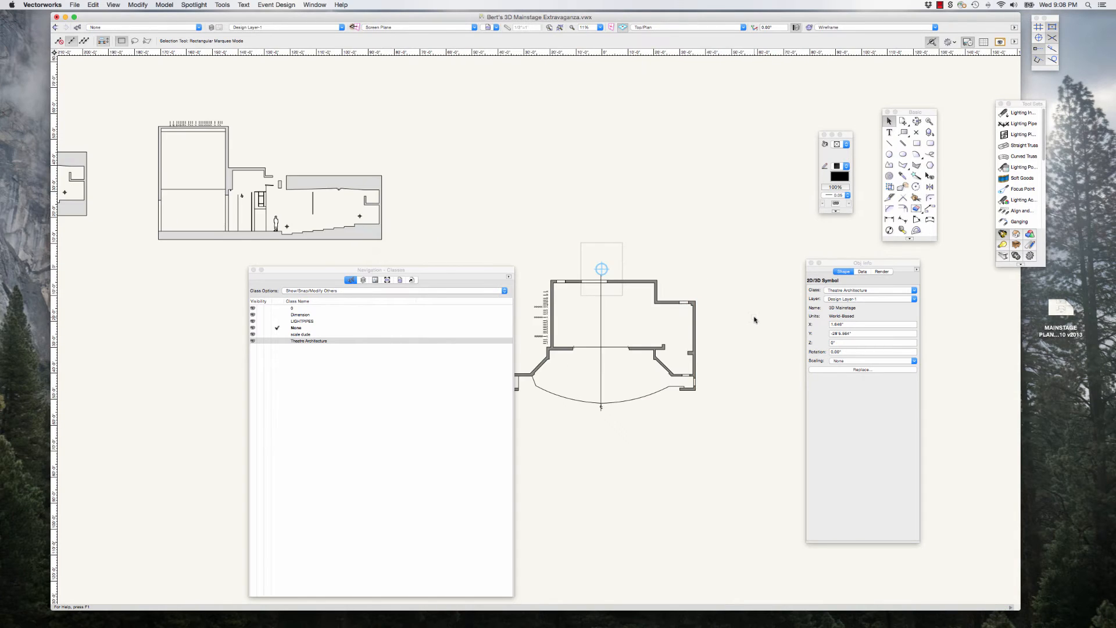
left_click(755, 319)
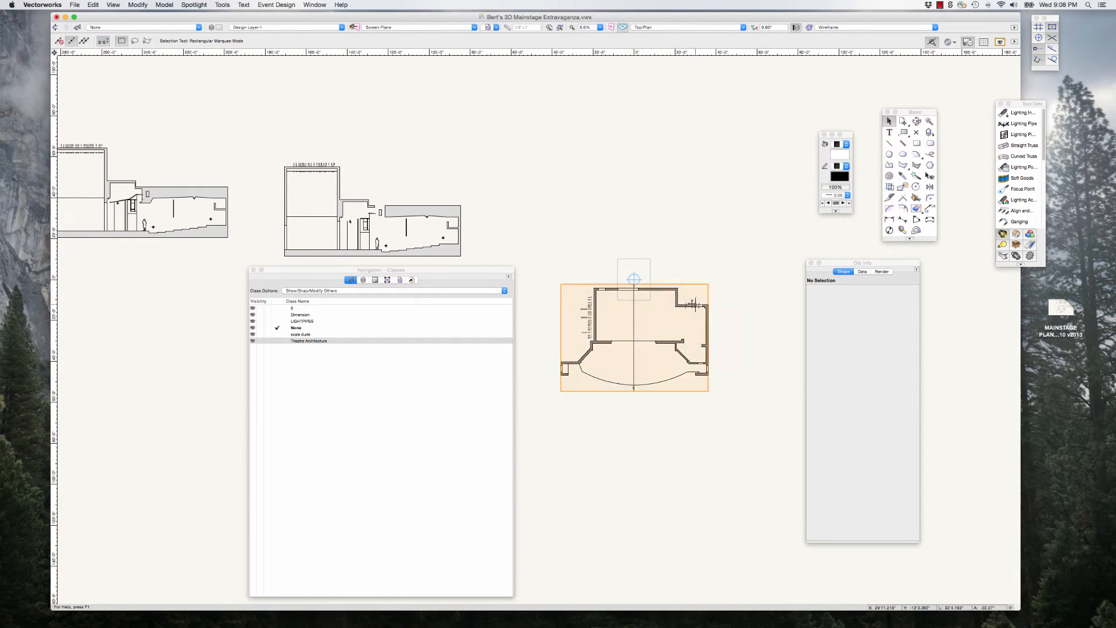
double_click(689, 304)
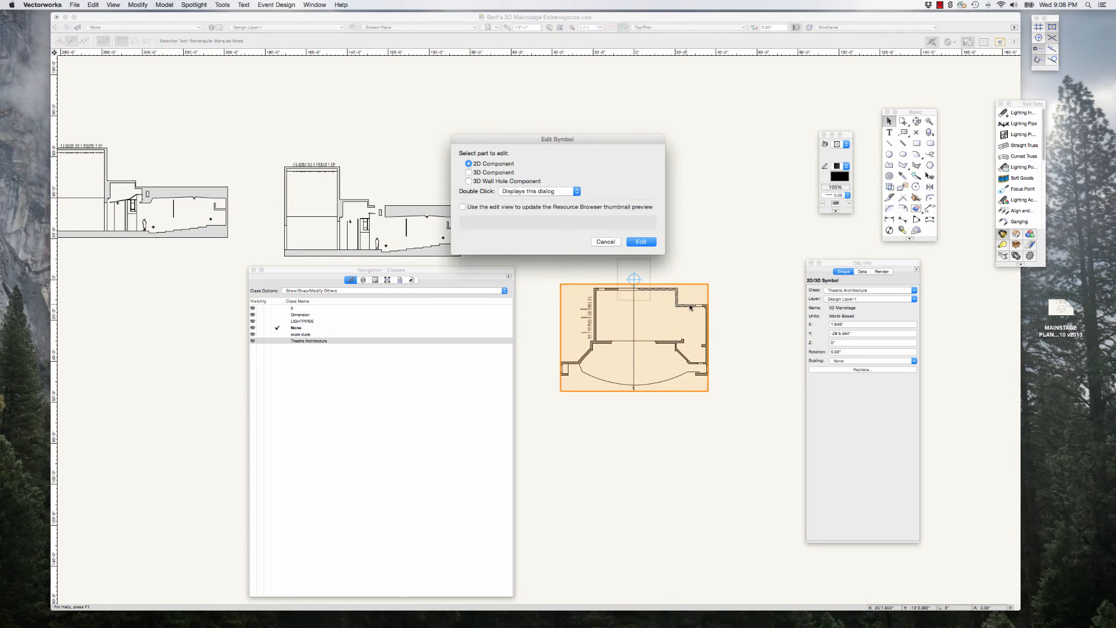
left_click(642, 241)
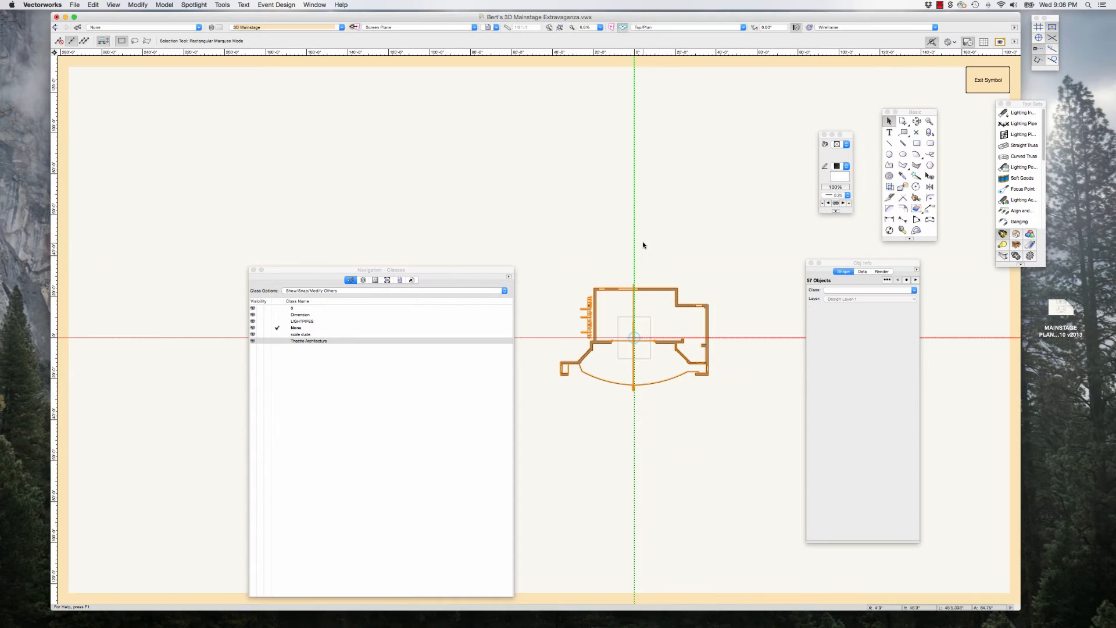
left_click_drag(542, 246, 738, 416)
left_click(850, 291)
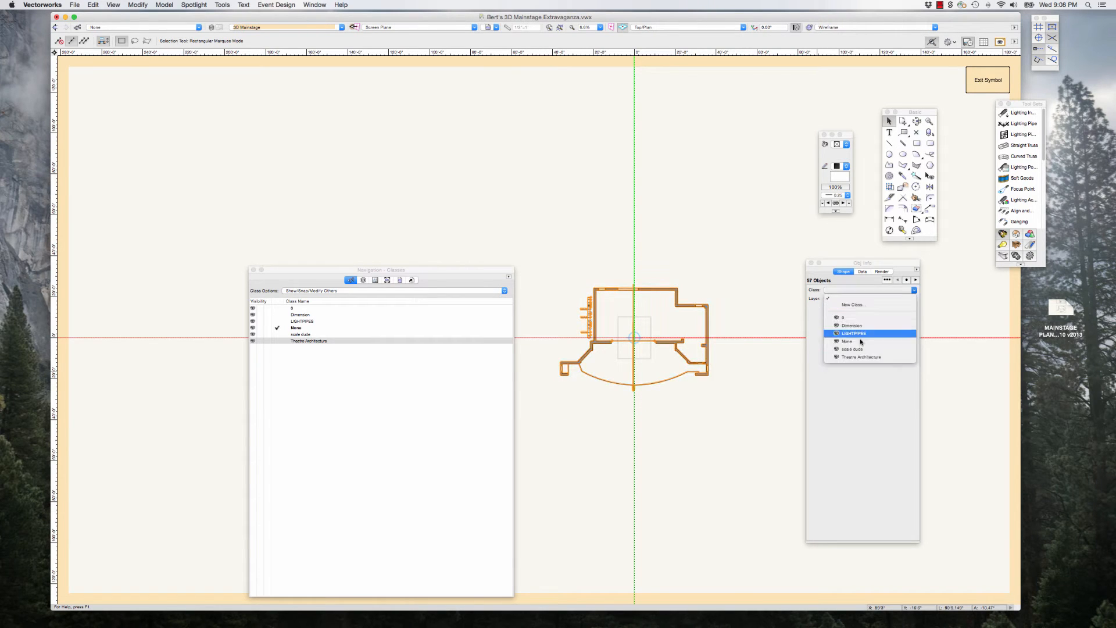
left_click(867, 357)
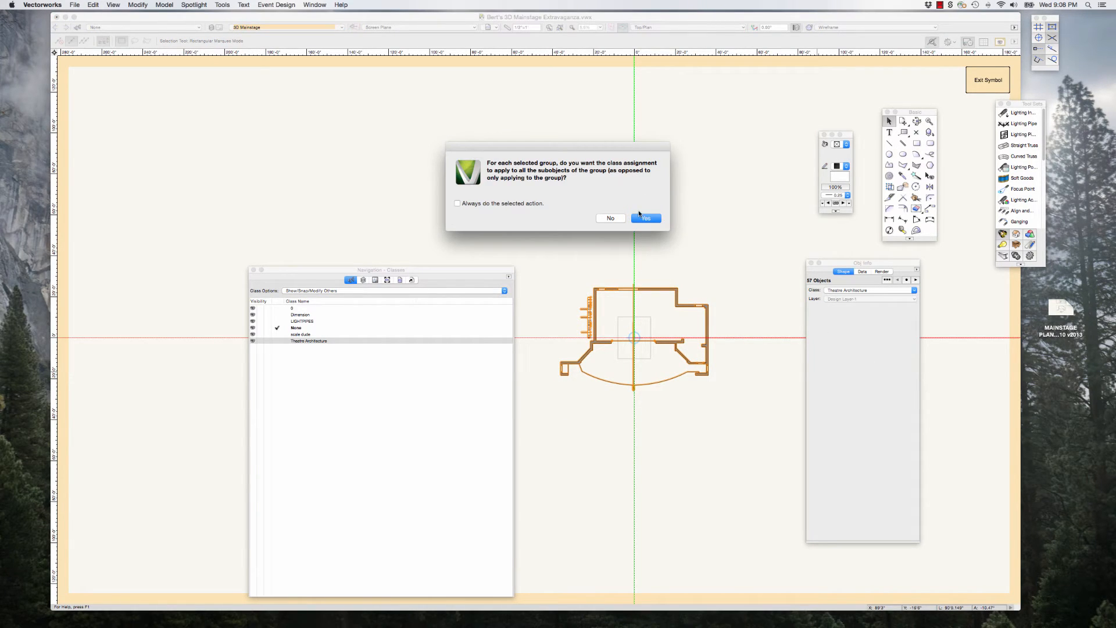
left_click(644, 216)
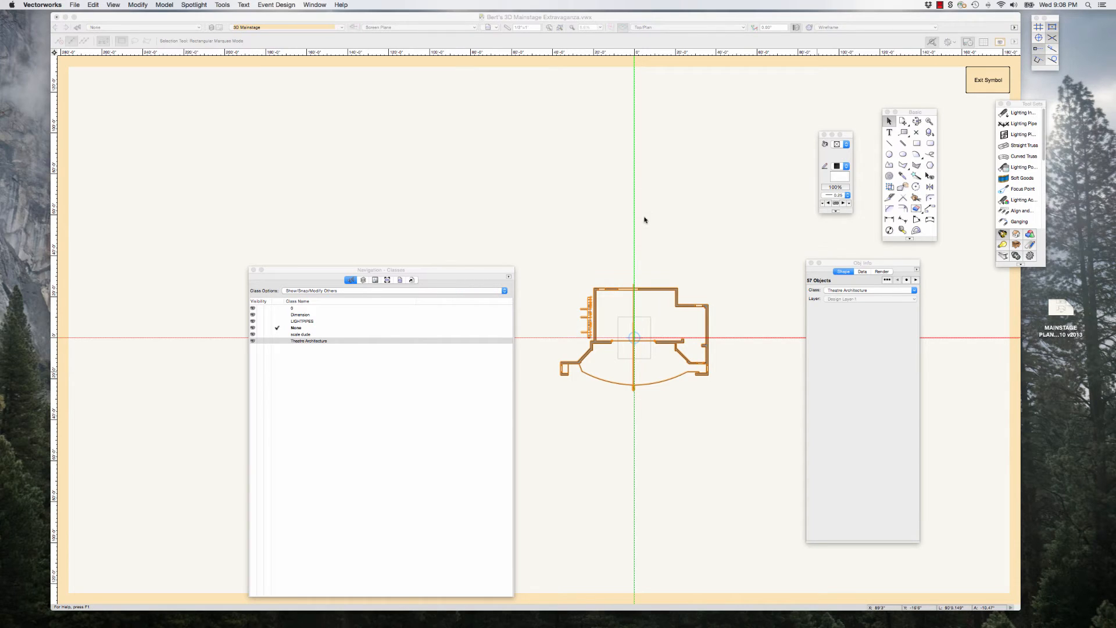
left_click(977, 80)
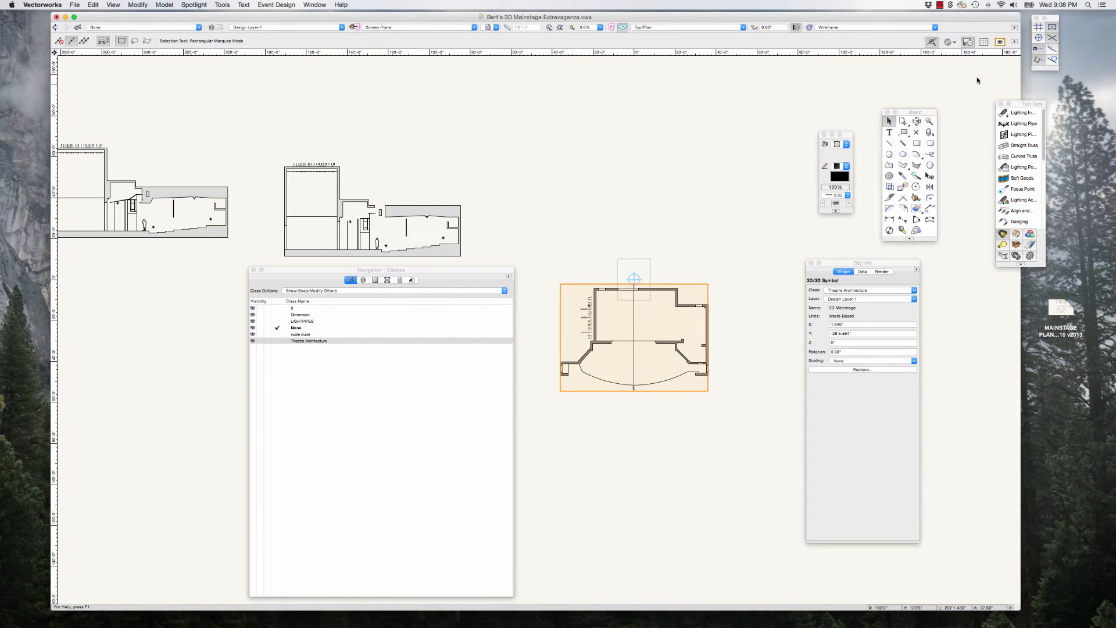
Step: Assign all objects in the 3D Mainstage symbol's 3D component to the Theatre Architecture class, including group subobjects, and exit the symbol
left_click(705, 180)
double_click(665, 291)
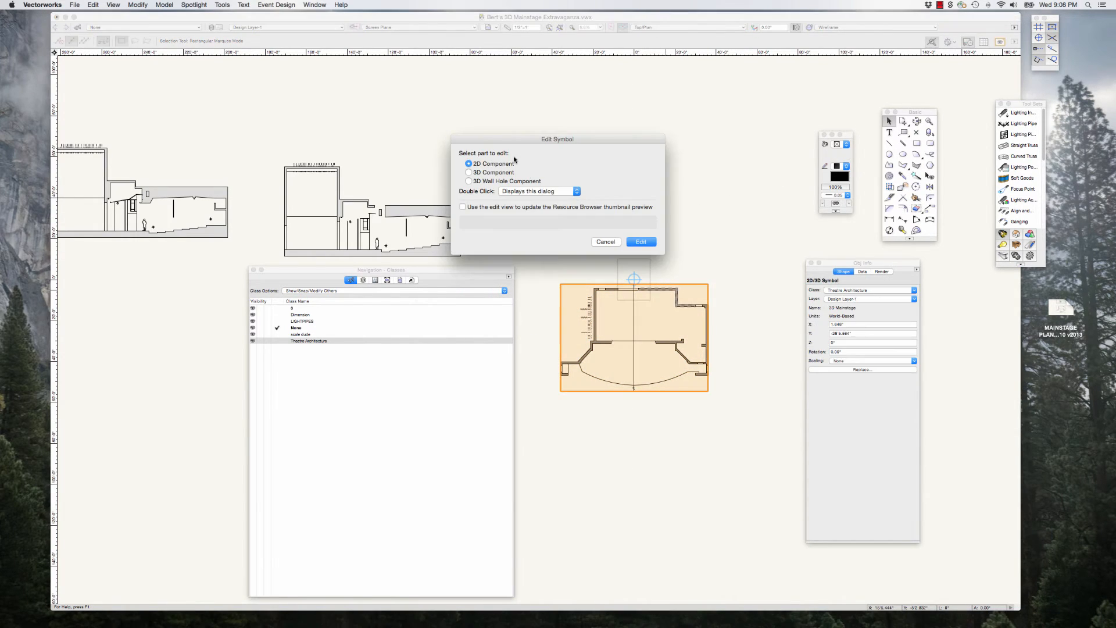
left_click(469, 173)
left_click(639, 242)
left_click_drag(563, 242, 712, 384)
left_click_drag(554, 253, 715, 417)
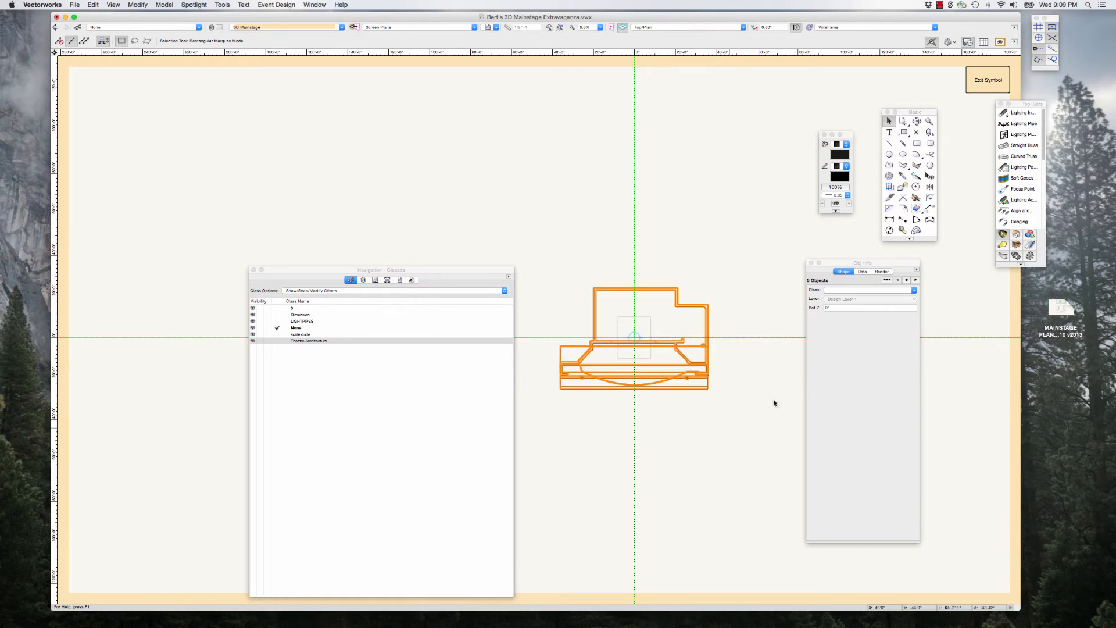
left_click(836, 291)
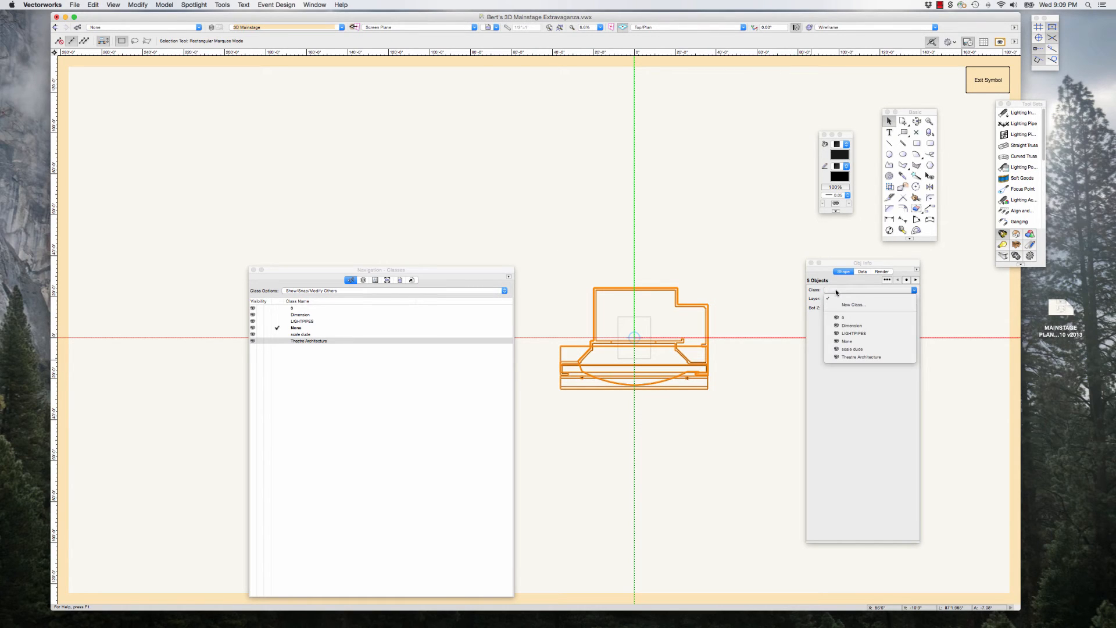
left_click(848, 356)
left_click(646, 218)
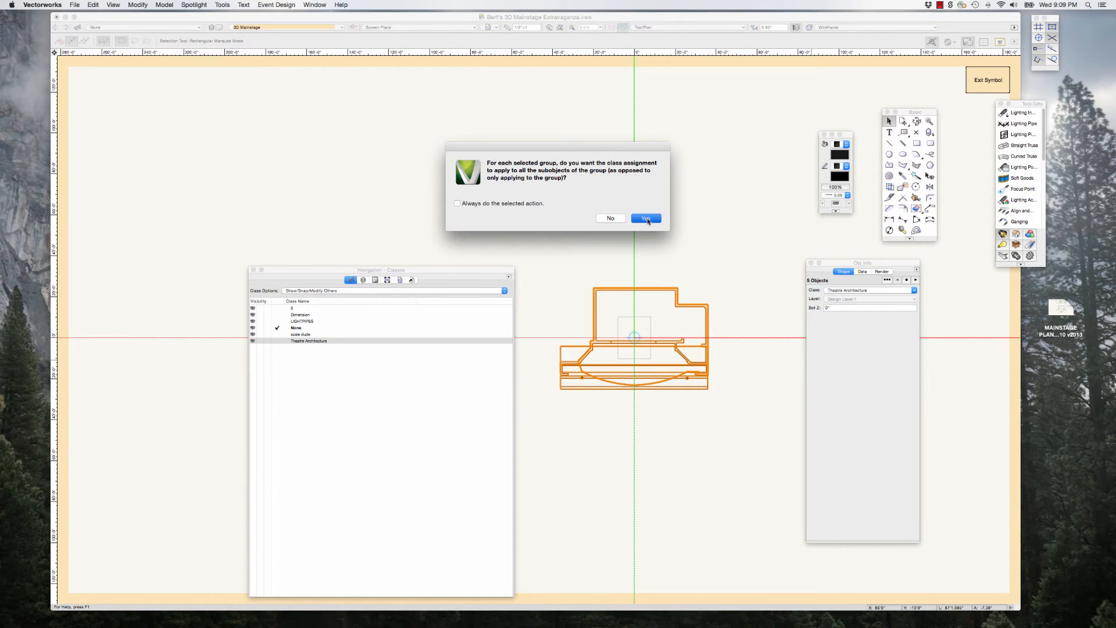
left_click(988, 80)
left_click(673, 195)
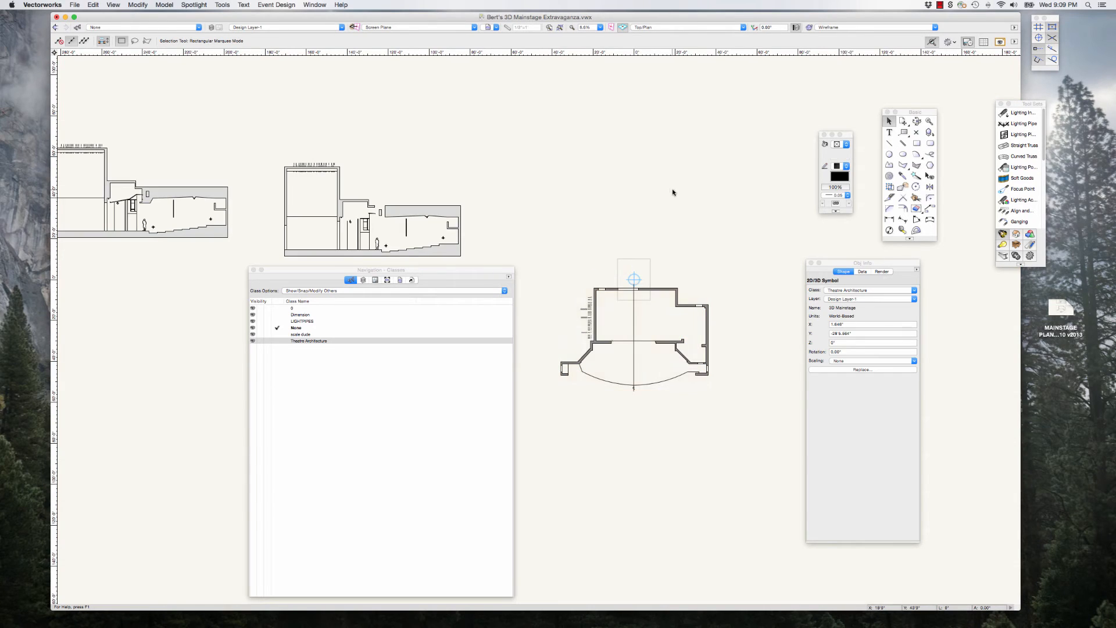
left_click(660, 289)
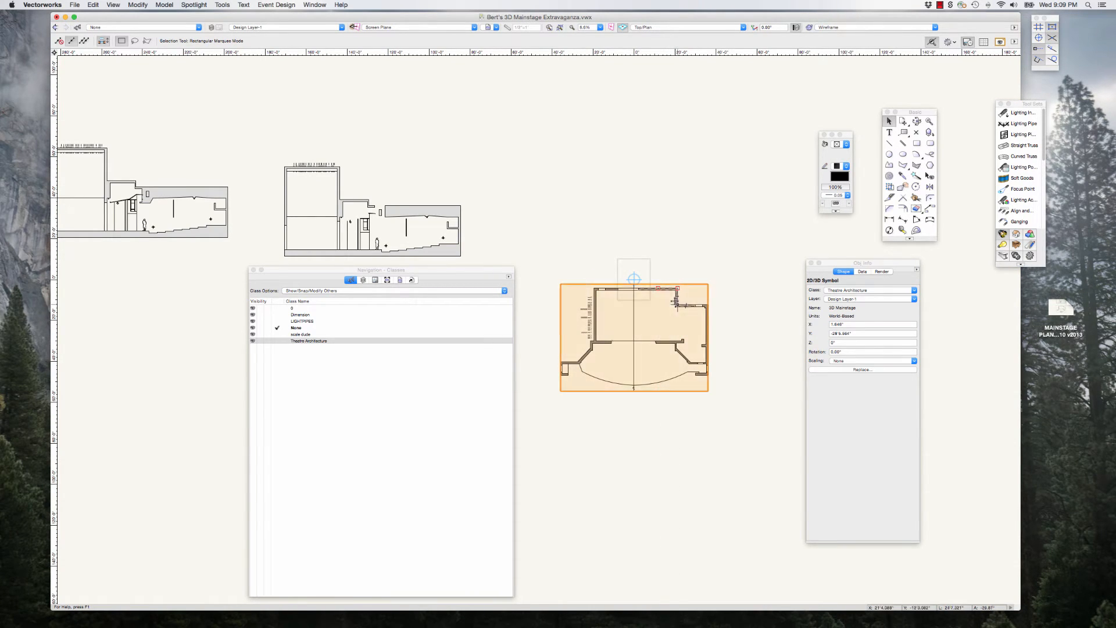
scroll(700, 371, "up", 1)
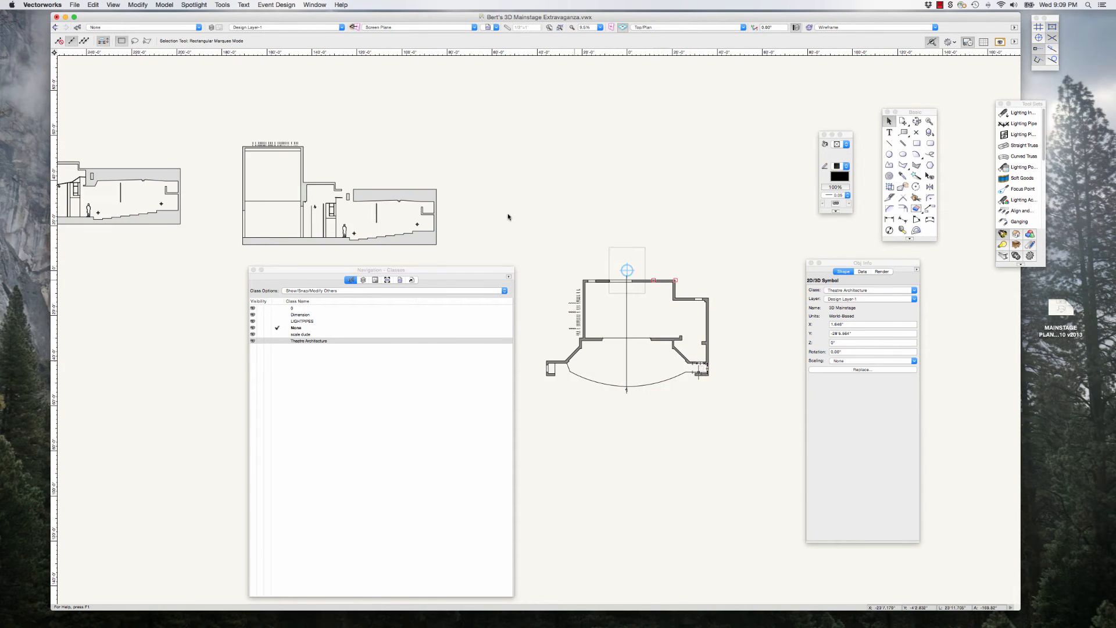
left_click_drag(498, 272, 437, 270)
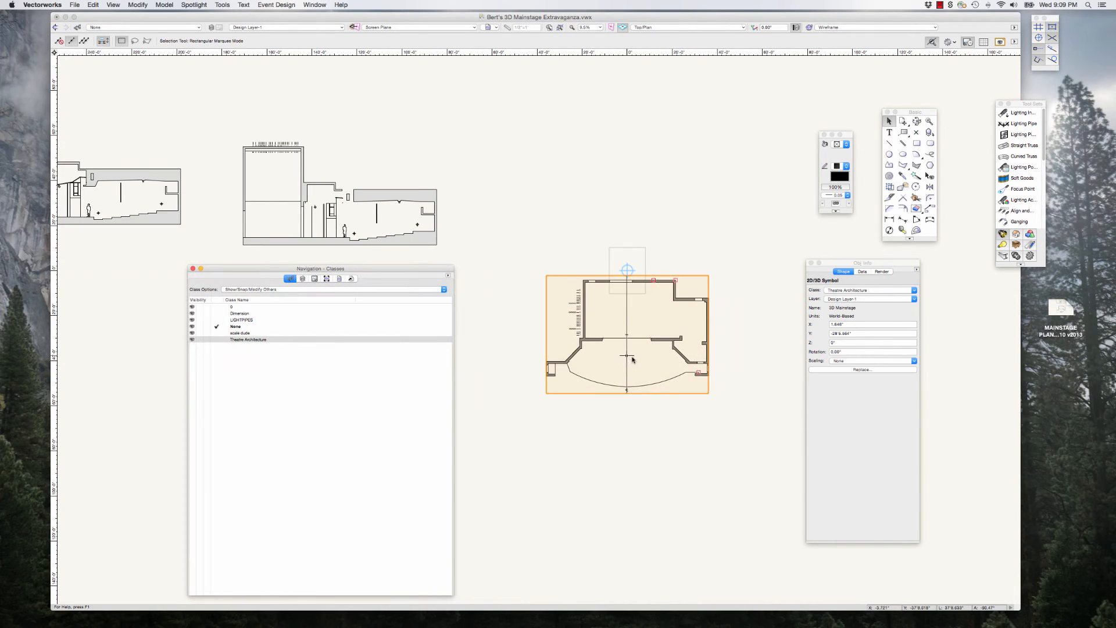
scroll(632, 359, "up", 1)
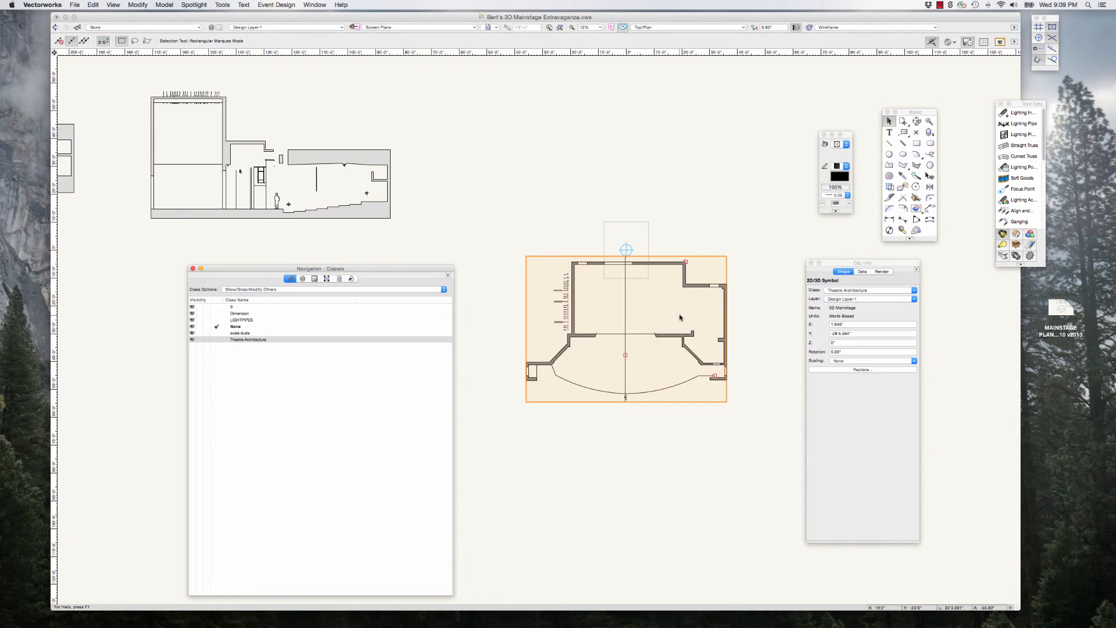
scroll(680, 317, "up", 1)
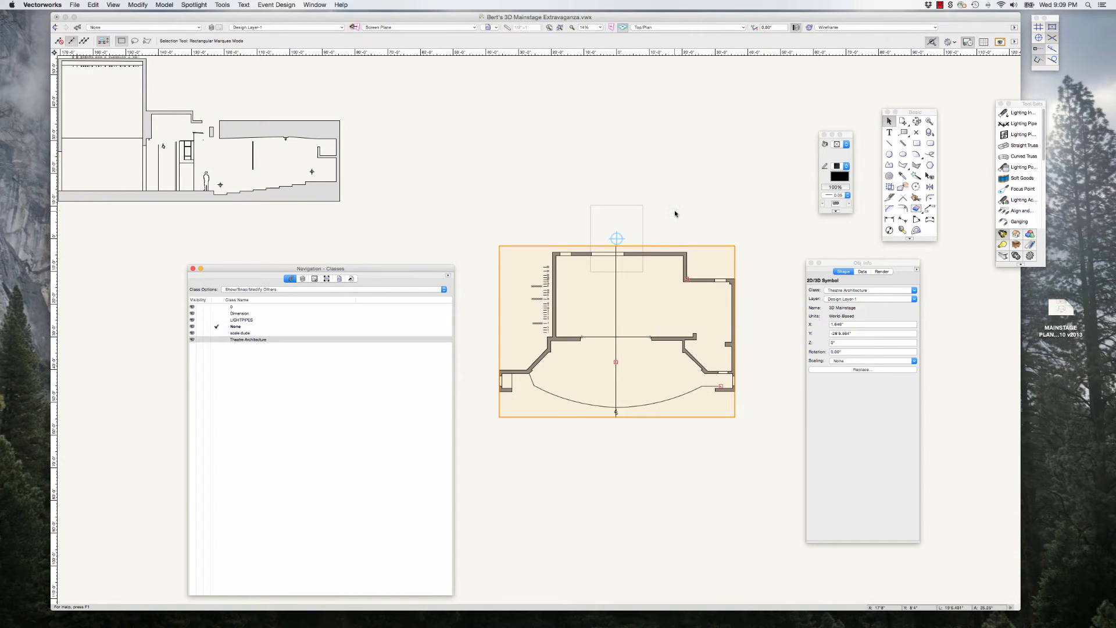
double_click(684, 255)
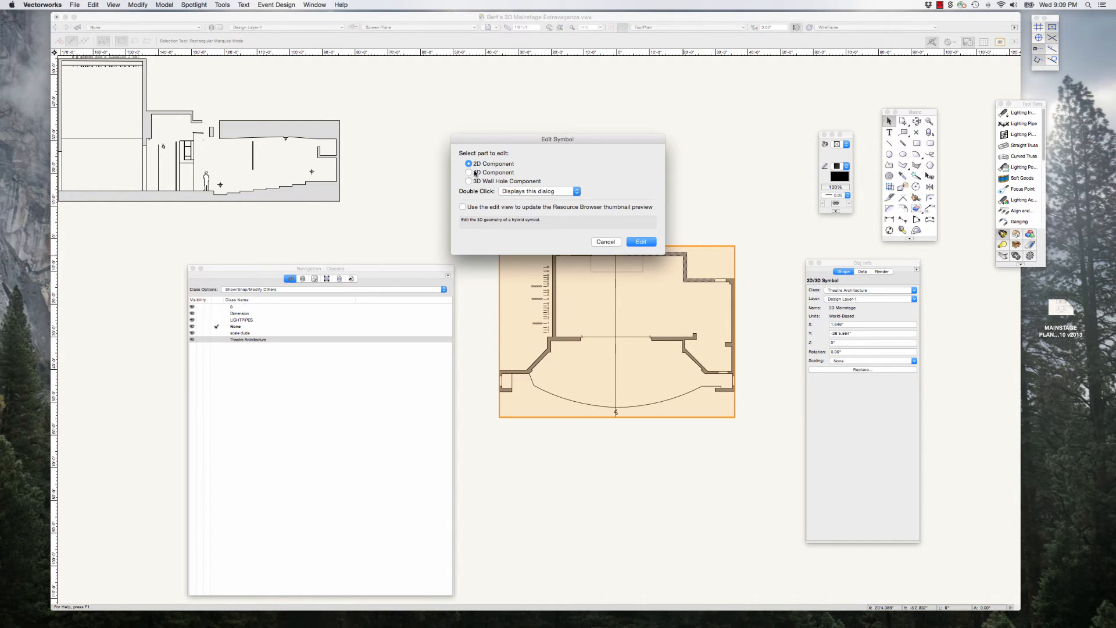
left_click(606, 242)
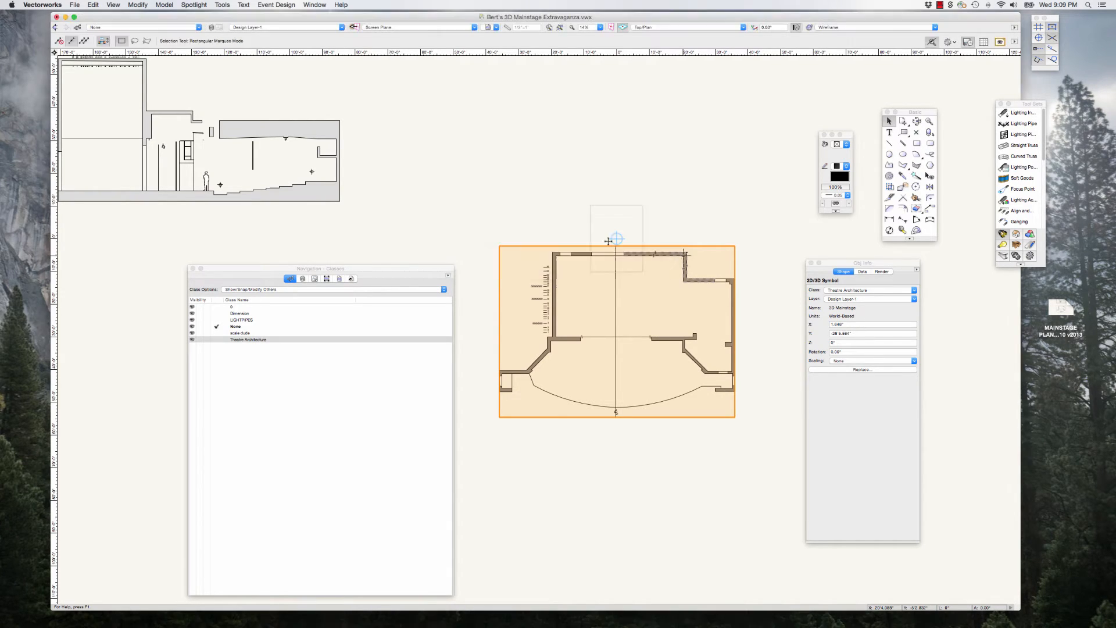
left_click(637, 193)
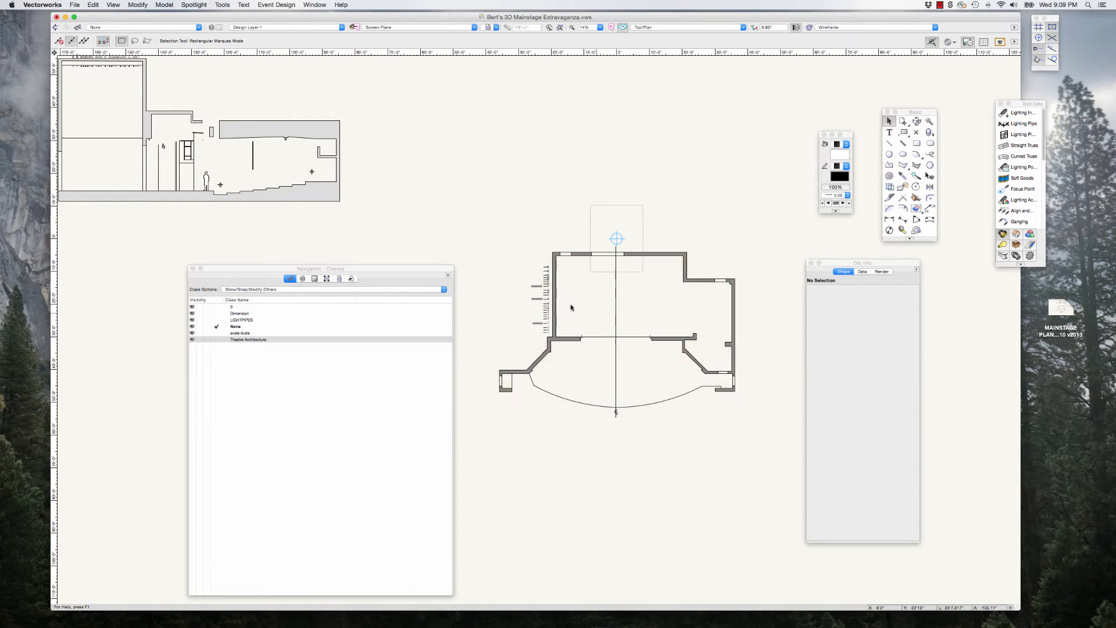
Step: Move the 3D Mainstage symbol so the intersection of its centre line and proscenium line sits on the drawing origin
scroll(477, 289, "down", 1)
scroll(474, 284, "down", 1)
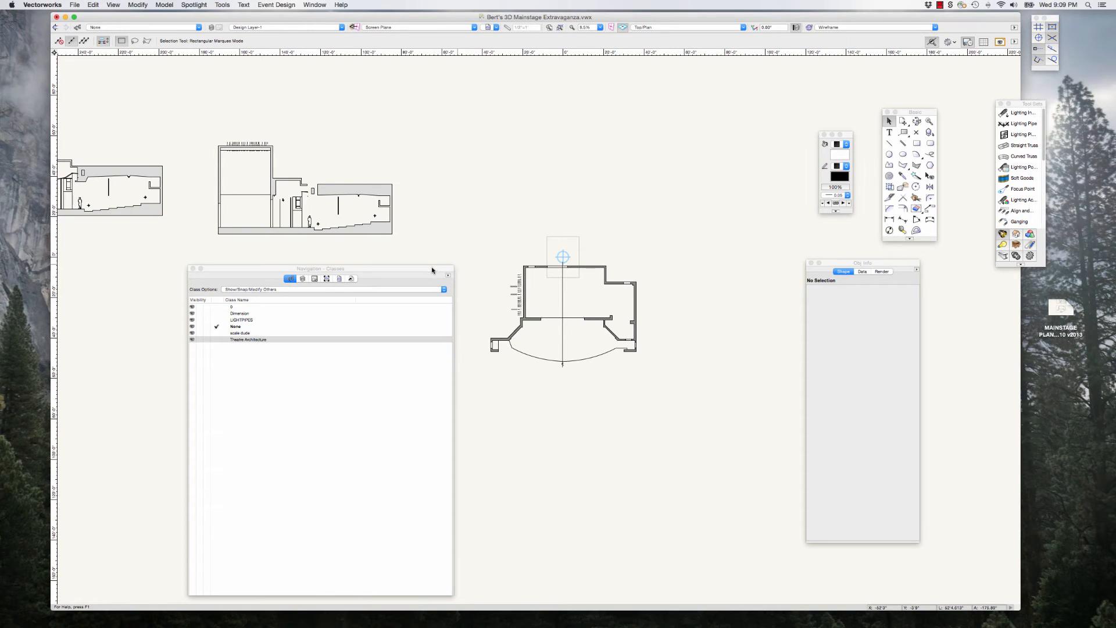
left_click_drag(432, 270, 403, 273)
scroll(584, 272, "up", 2)
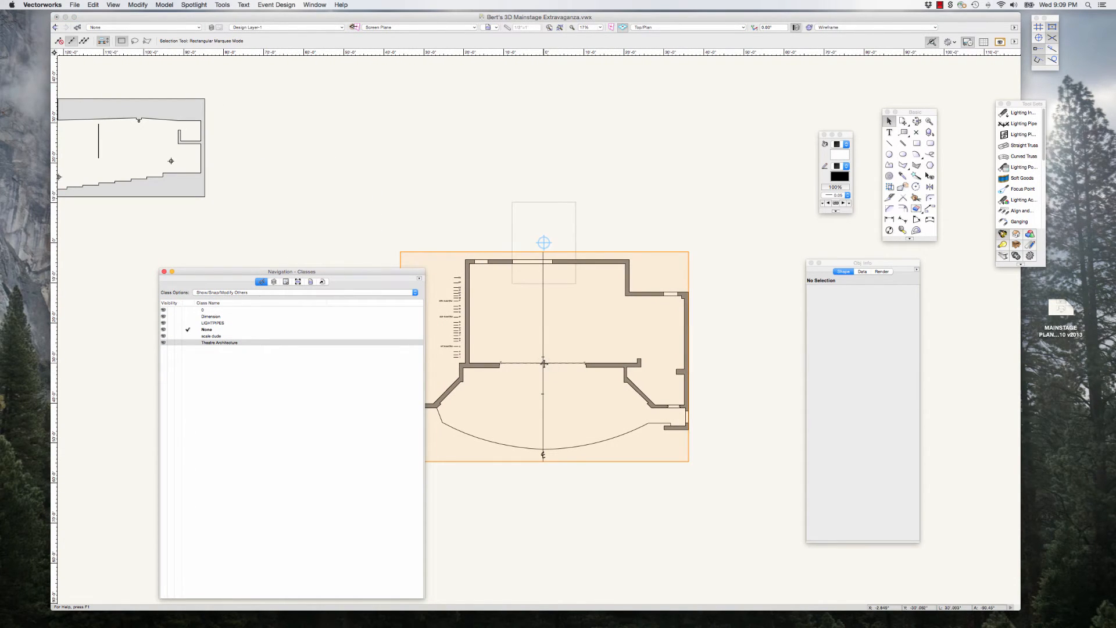
left_click_drag(543, 363, 543, 243)
scroll(552, 263, "down", 2)
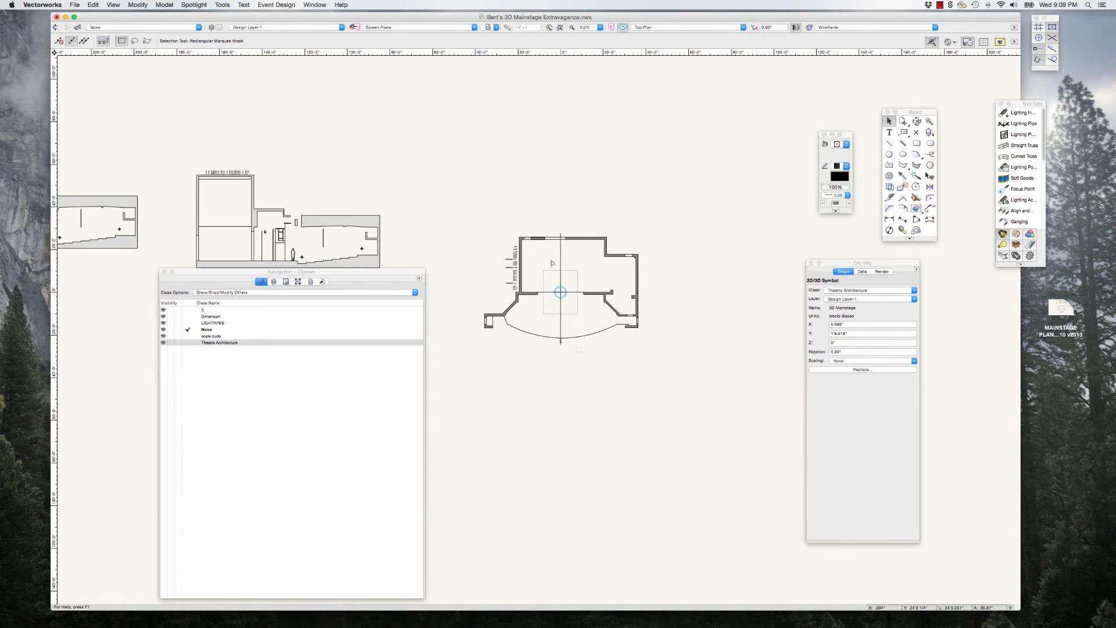
mouse_move(411, 274)
left_mouse_down()
mouse_move(418, 313)
mouse_move(386, 302)
mouse_move(402, 289)
left_mouse_up()
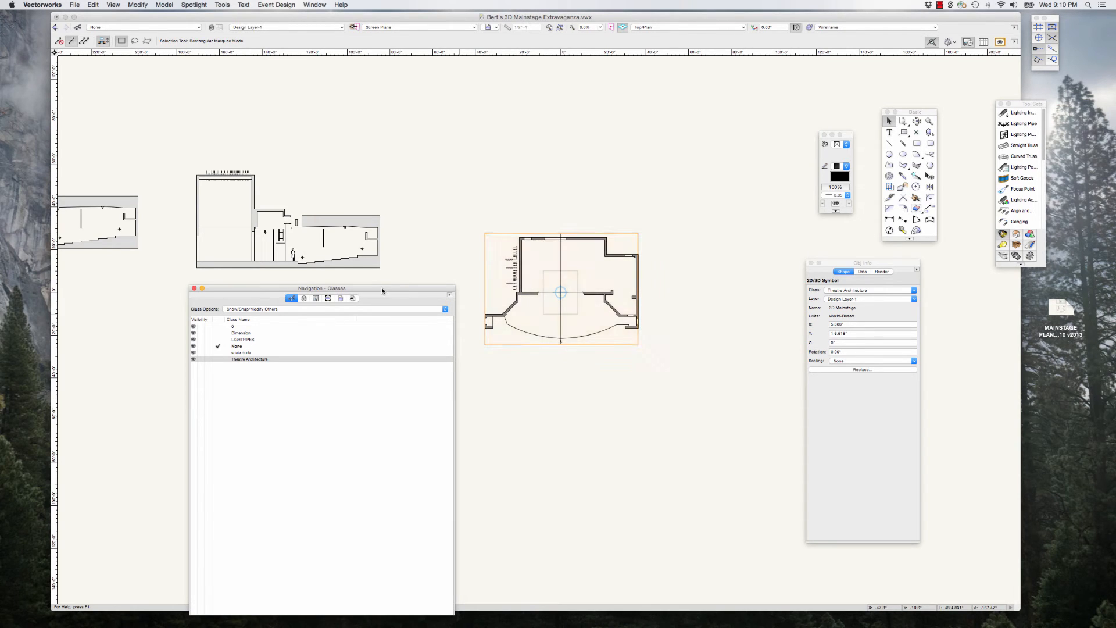
left_click_drag(381, 287, 371, 287)
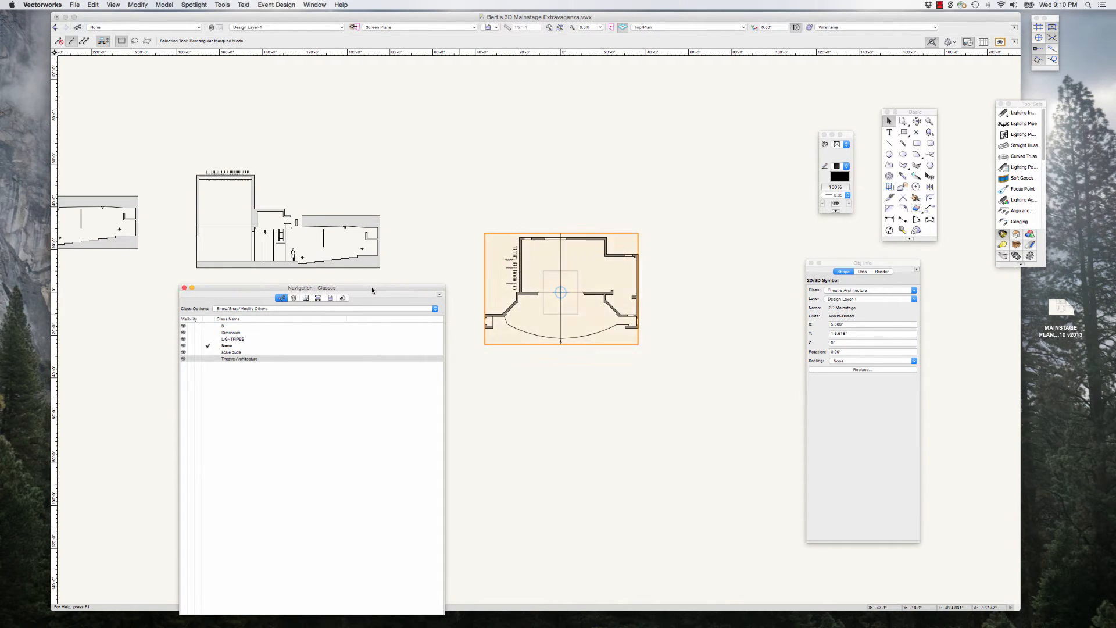
left_click(660, 360)
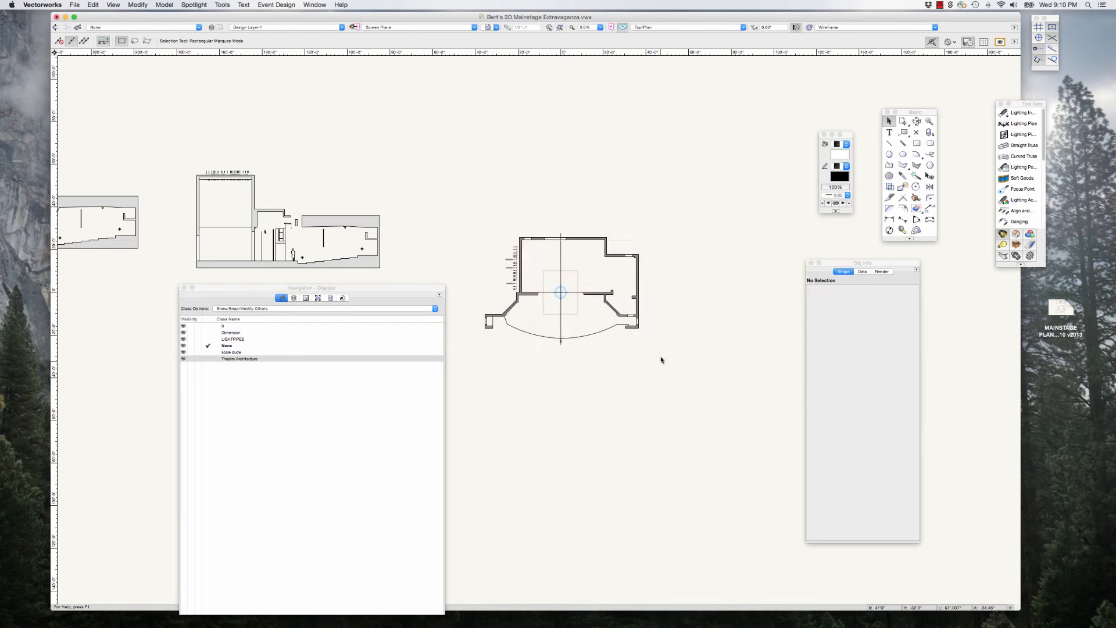
Step: Show the design layers list in Navigation and position it below the section drawing, clear of the ground plan
scroll(538, 289, "up", 3)
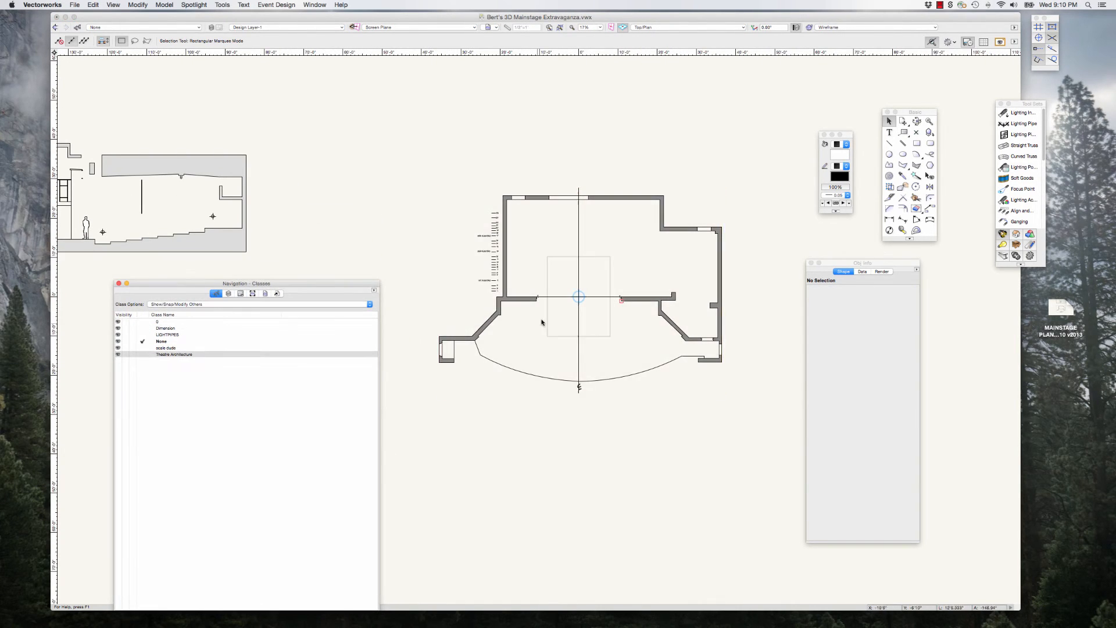
scroll(600, 297, "up", 1)
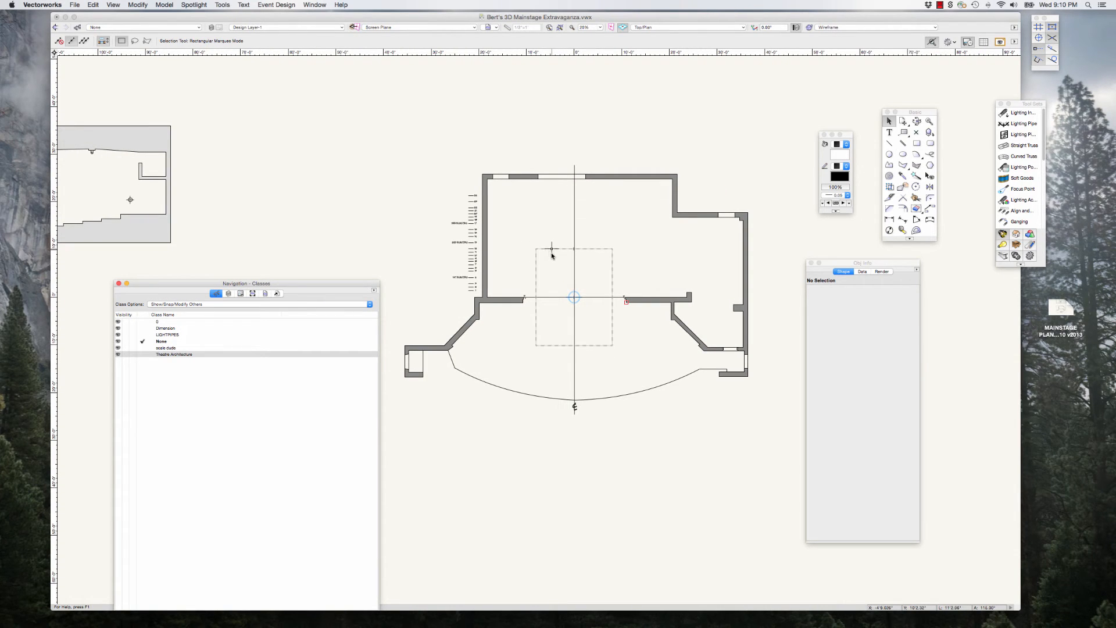
scroll(564, 256, "down", 2)
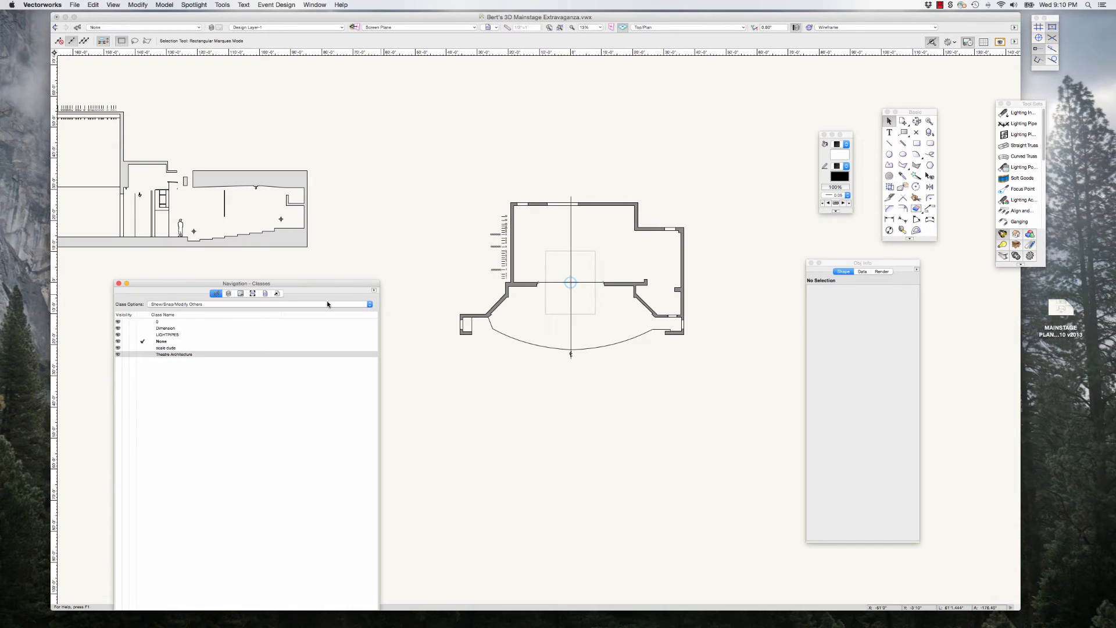
left_click_drag(329, 287, 357, 284)
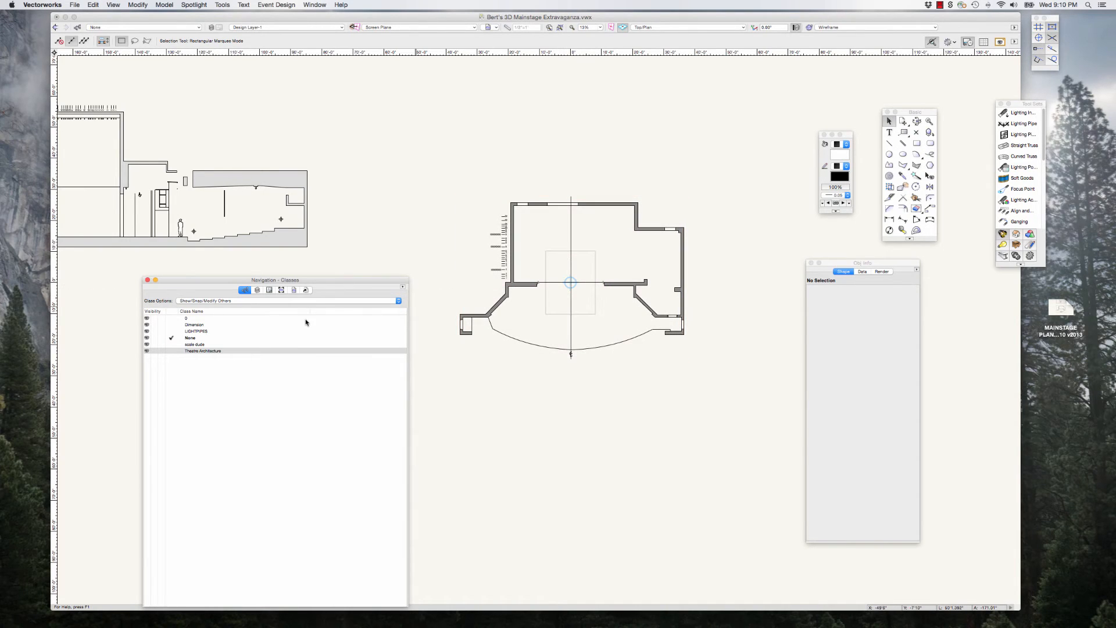
left_click_drag(243, 280, 248, 277)
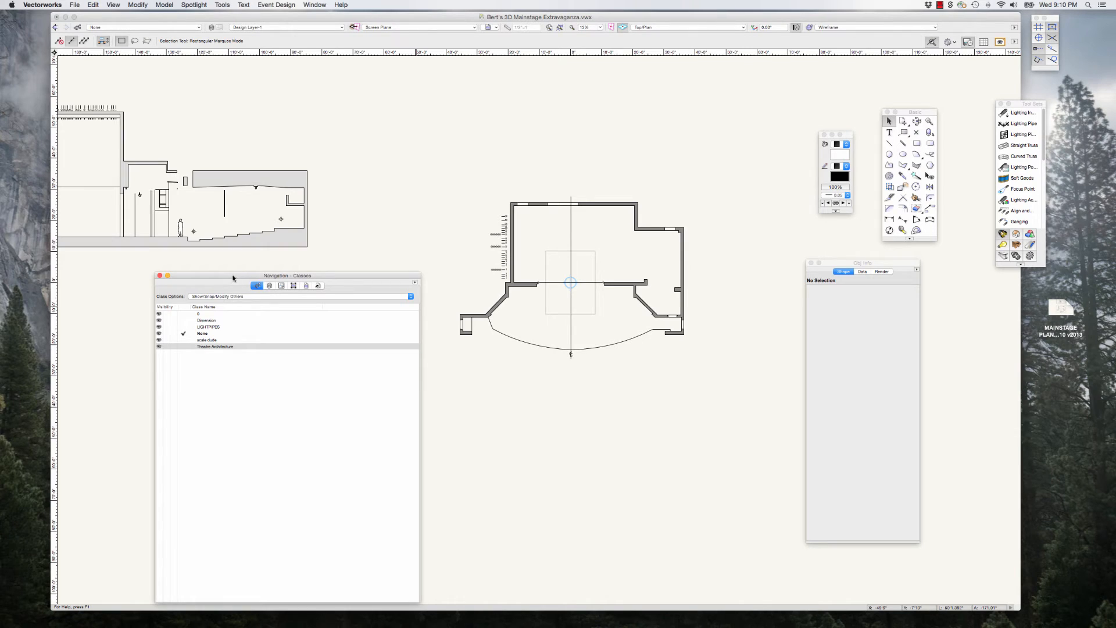
left_click_drag(233, 278, 243, 268)
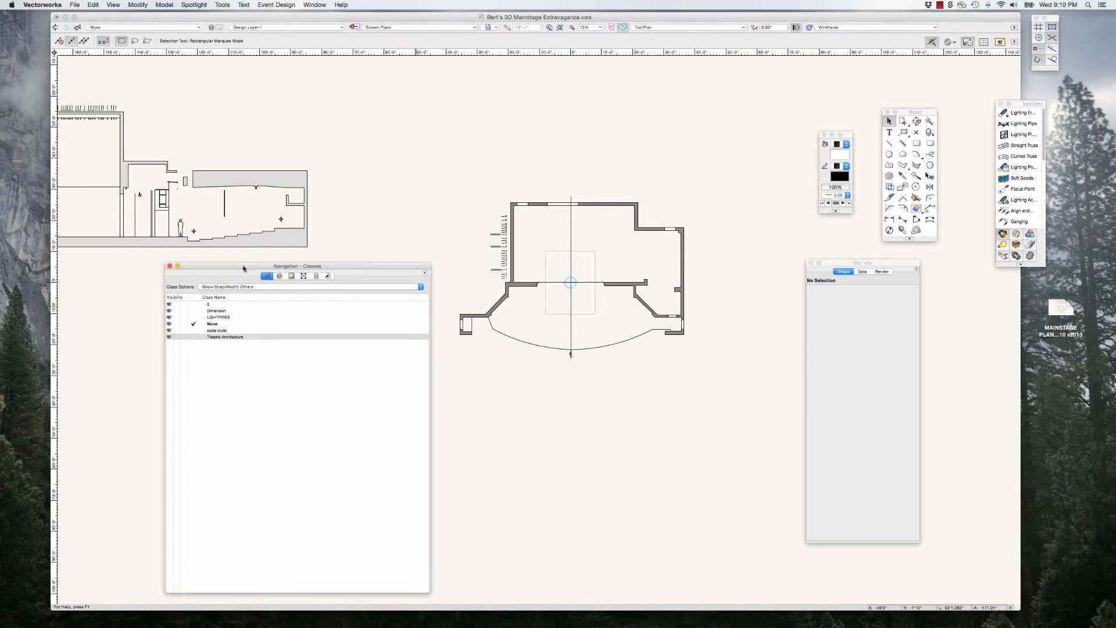
left_click(280, 276)
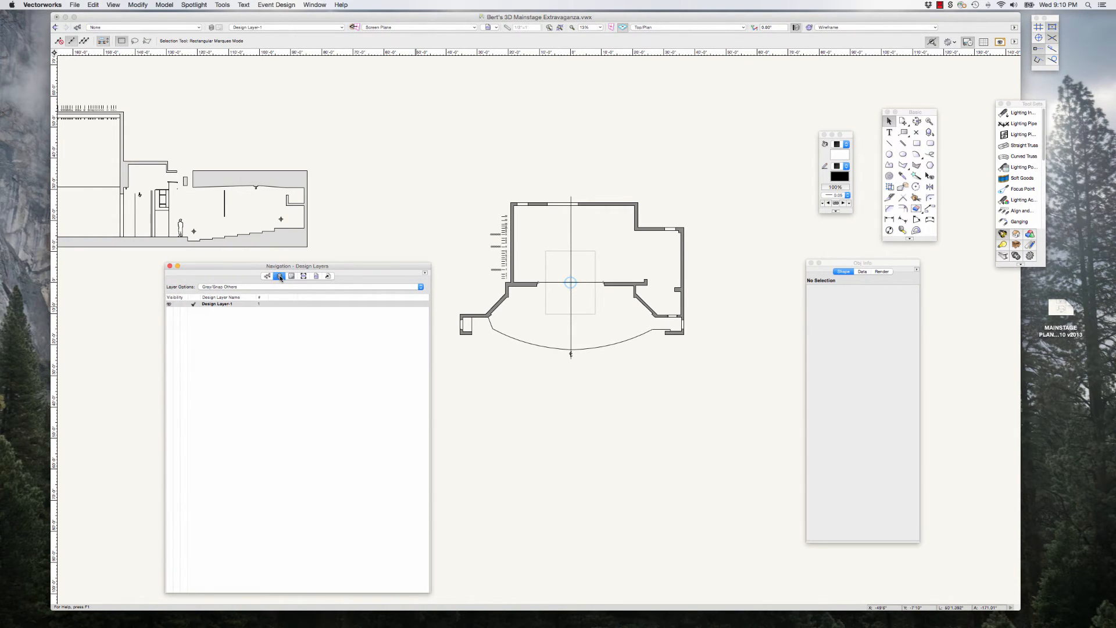
left_click_drag(258, 269, 261, 267)
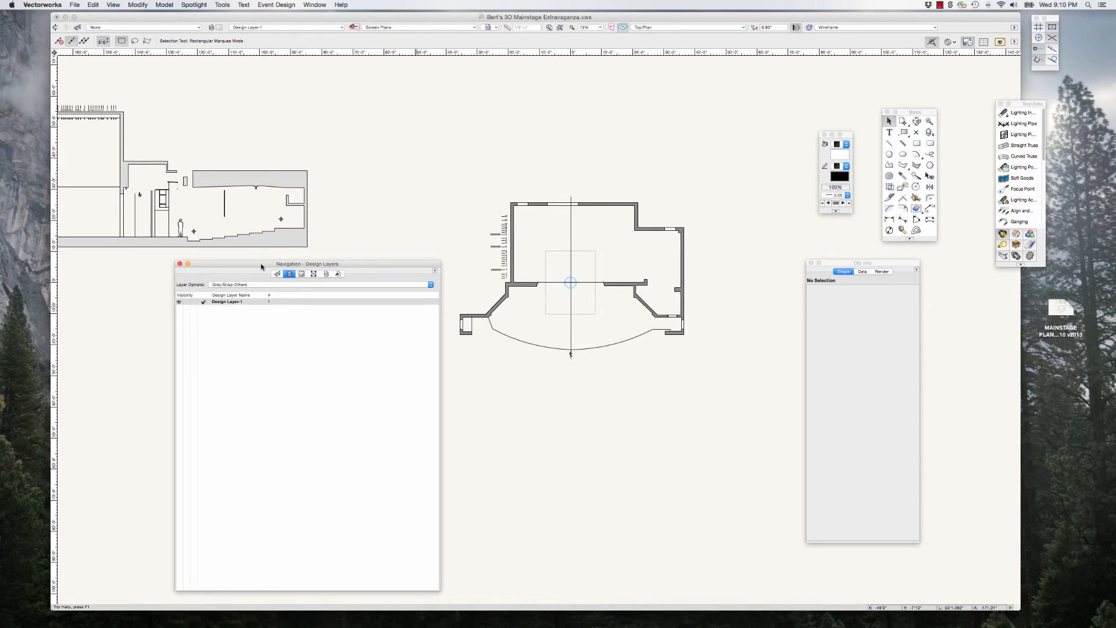
Step: Rename the design layer as Theatre Architecture and check the class and layer assignment of the 3D Mainstage symbol
left_click(227, 303)
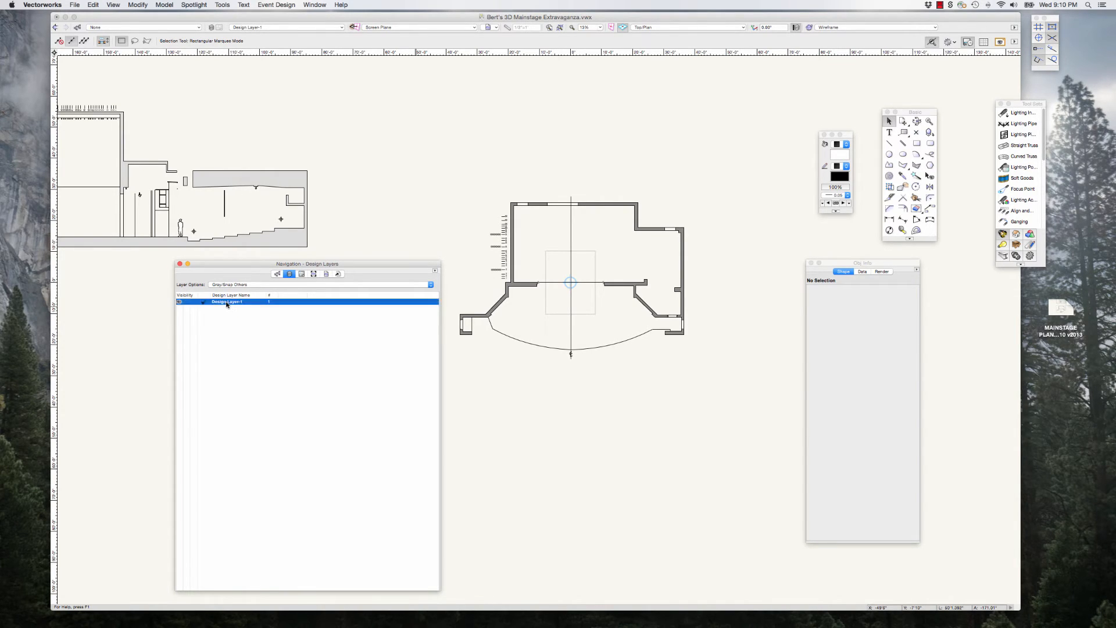
left_click(434, 271)
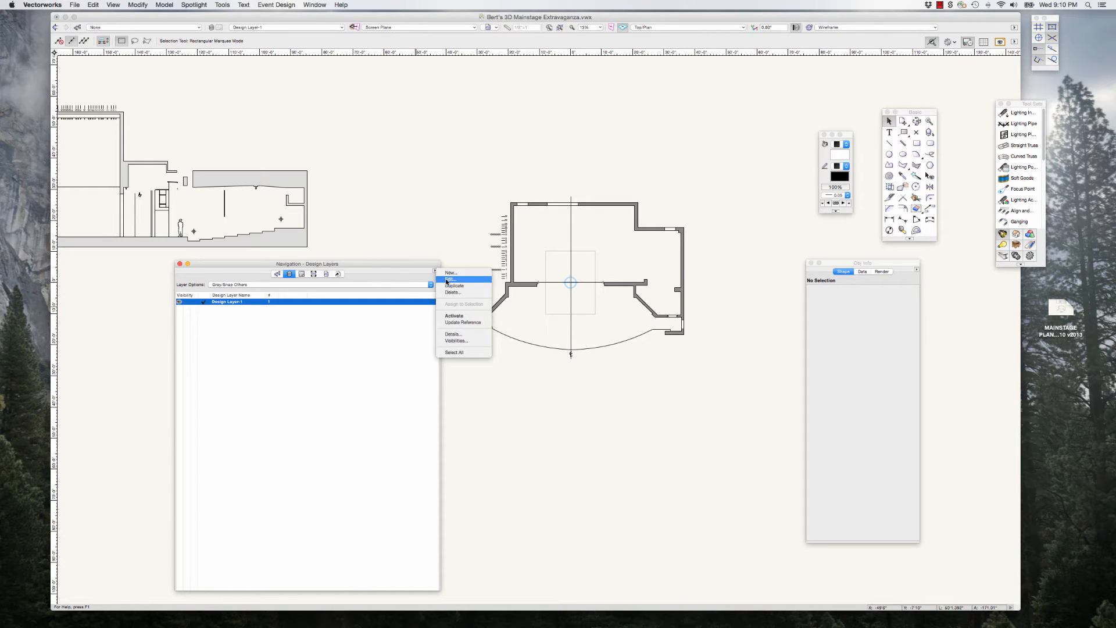
left_click(476, 312)
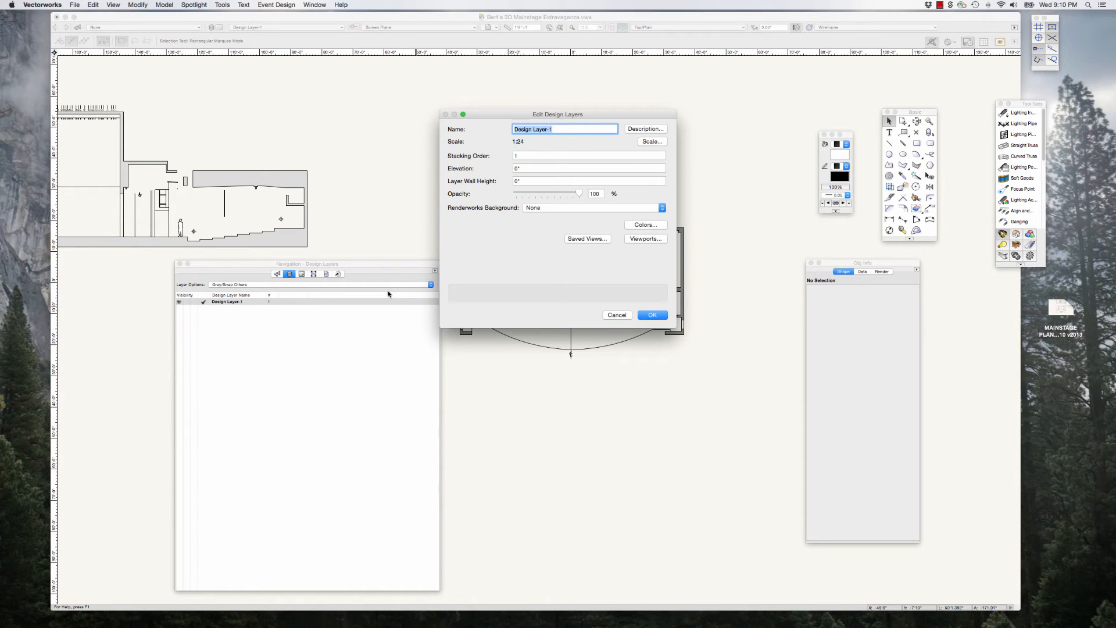
type("T")
type("heatre Architecture")
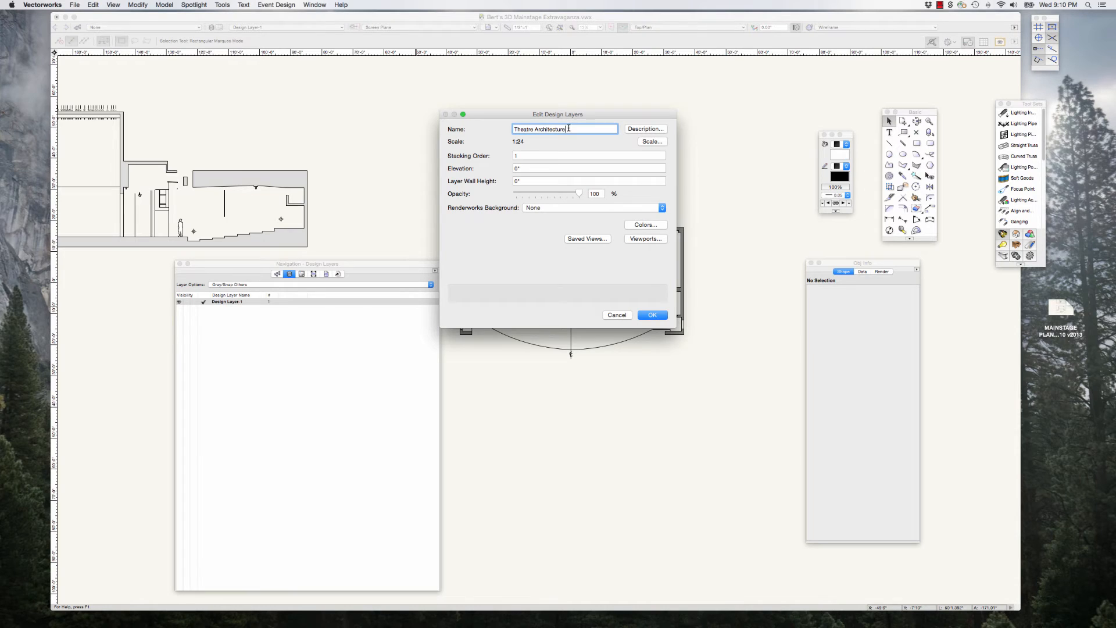
left_click(652, 315)
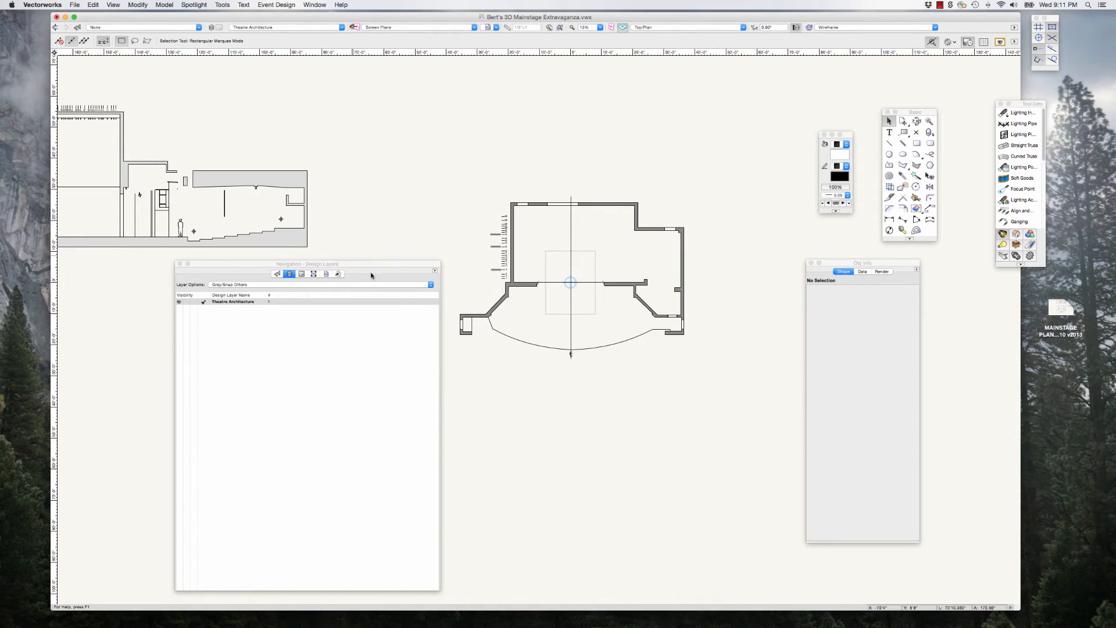
left_click(509, 259)
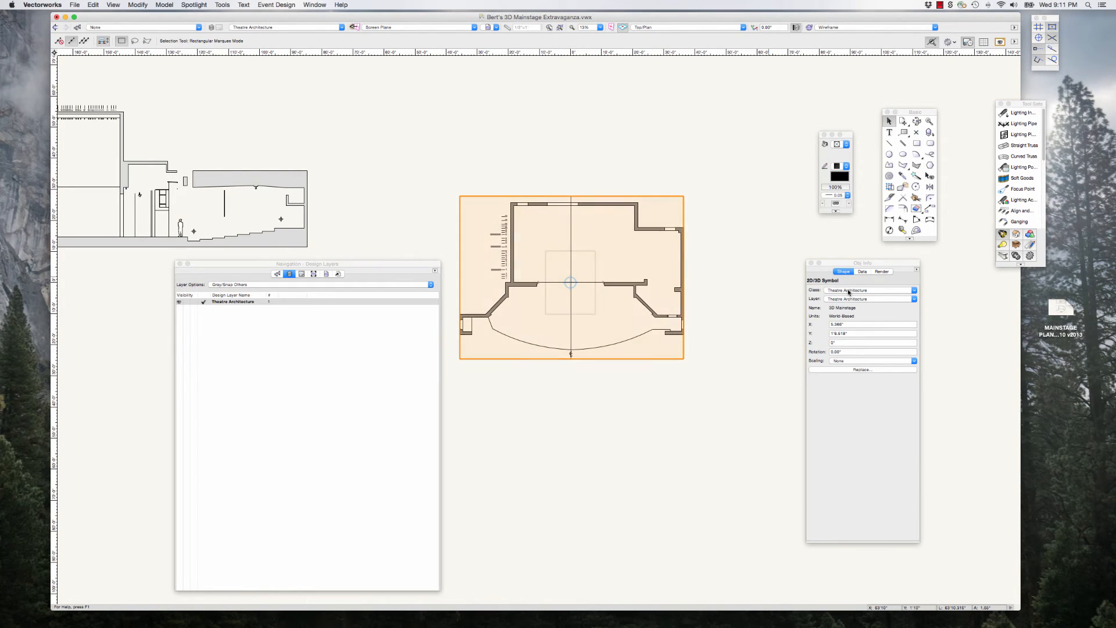
left_click(494, 177)
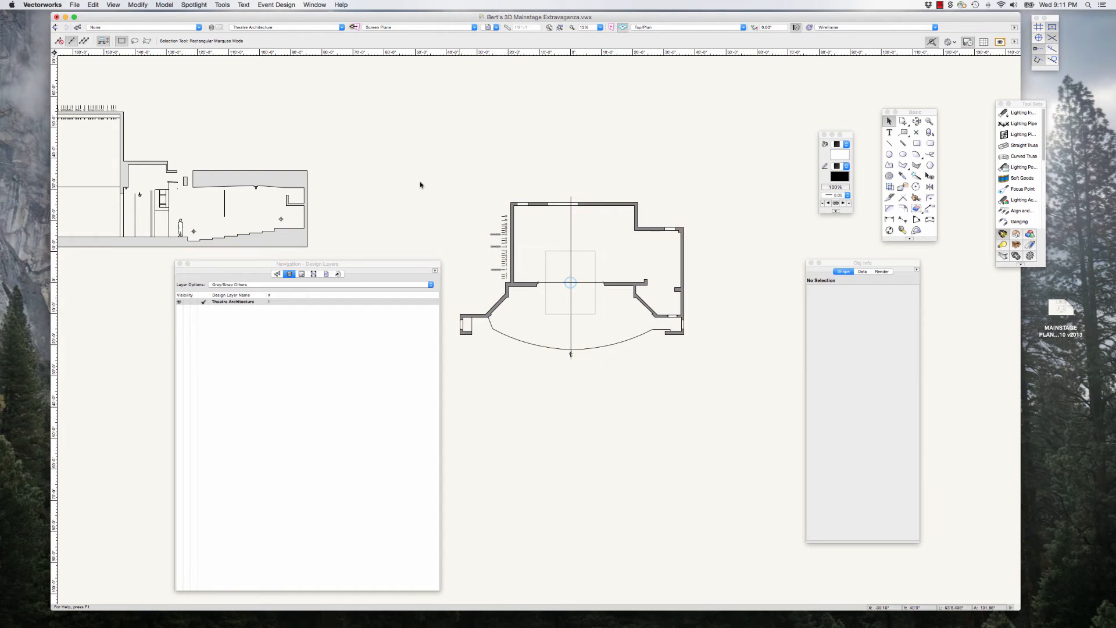
Step: Create a new design layer named Scenery
left_click(434, 271)
left_click(460, 278)
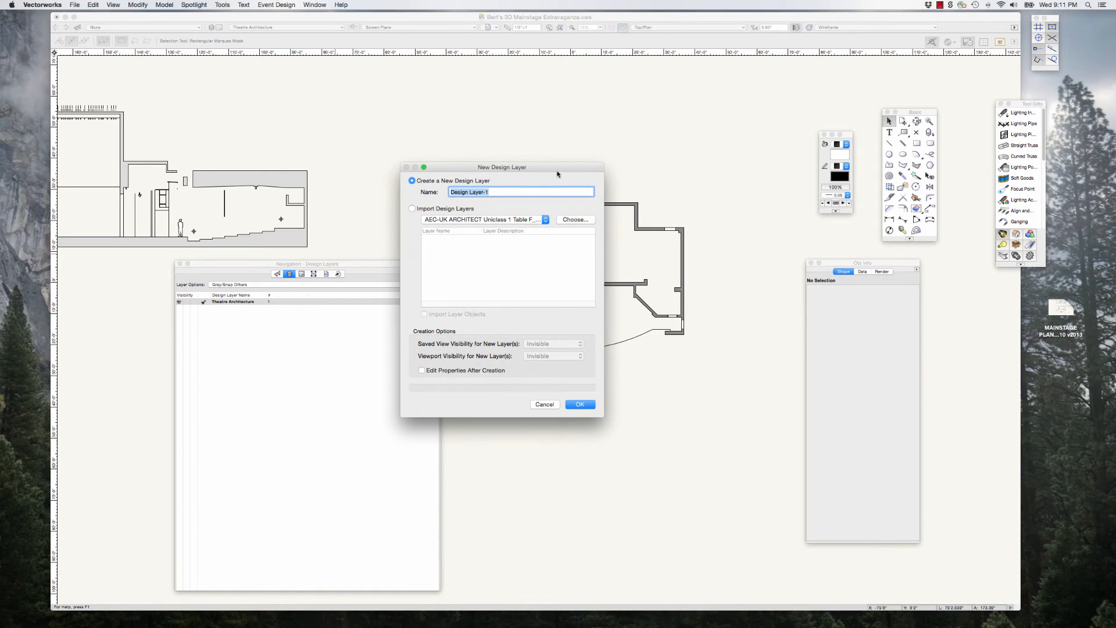
type("Scenery")
left_click(579, 404)
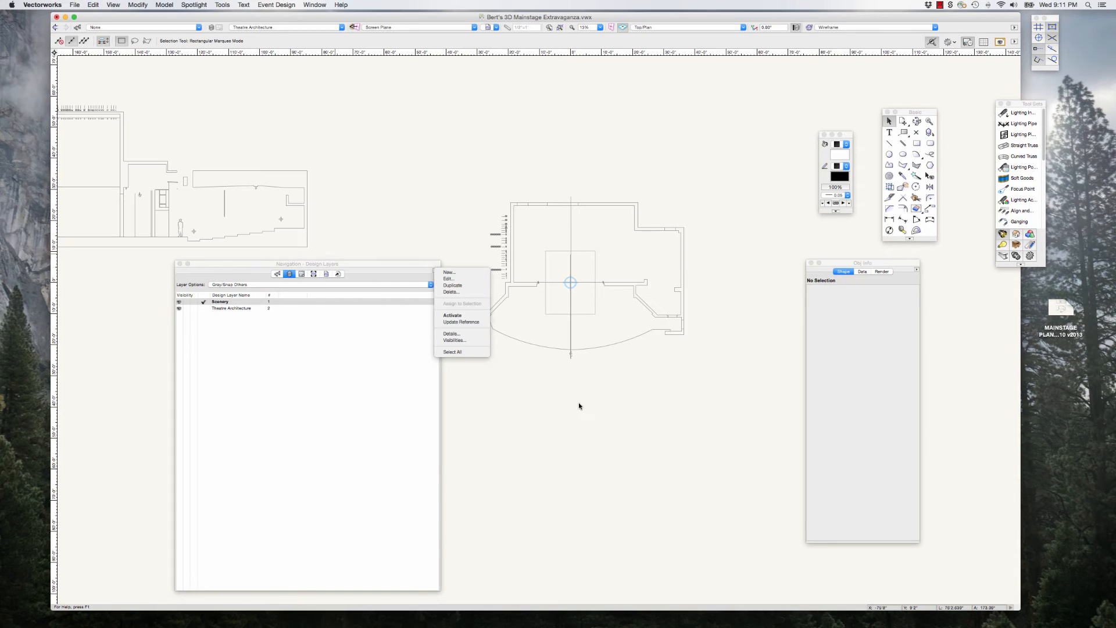
left_click(420, 265)
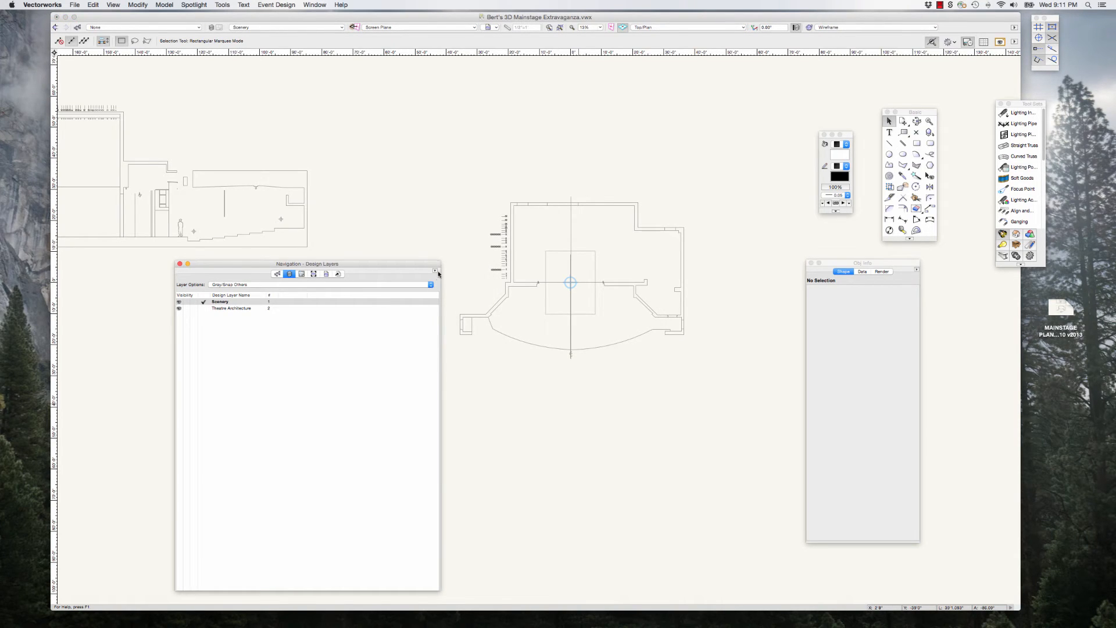
Step: Create a new design layer named Lighting and shift the Navigation palette slightly
left_click(436, 272)
left_click(462, 274)
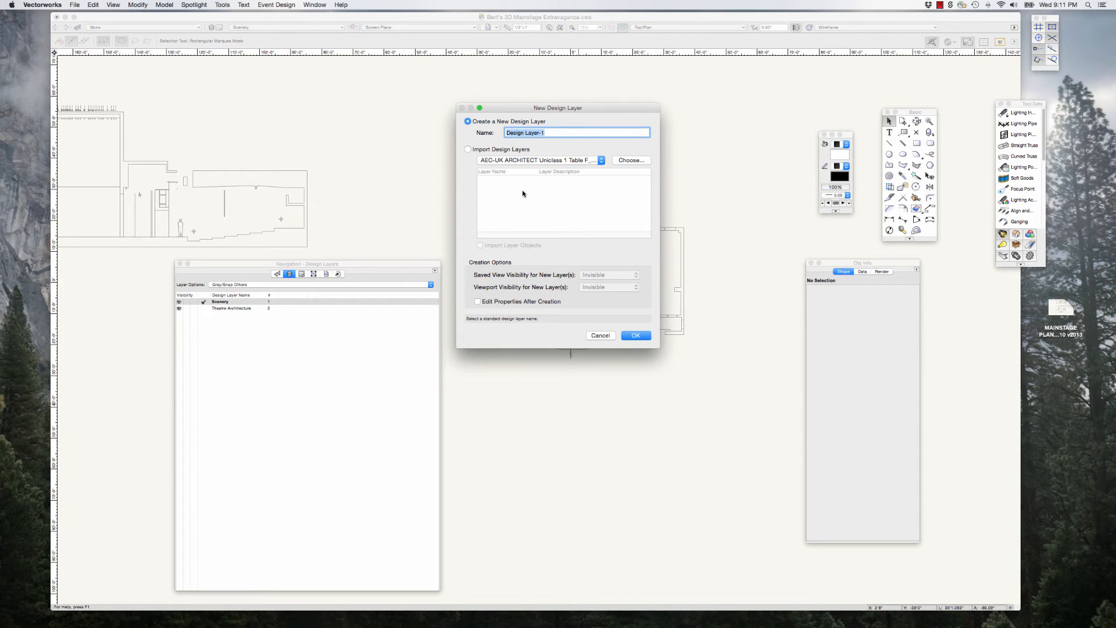
type("Lighting")
left_click(635, 336)
left_click(376, 265)
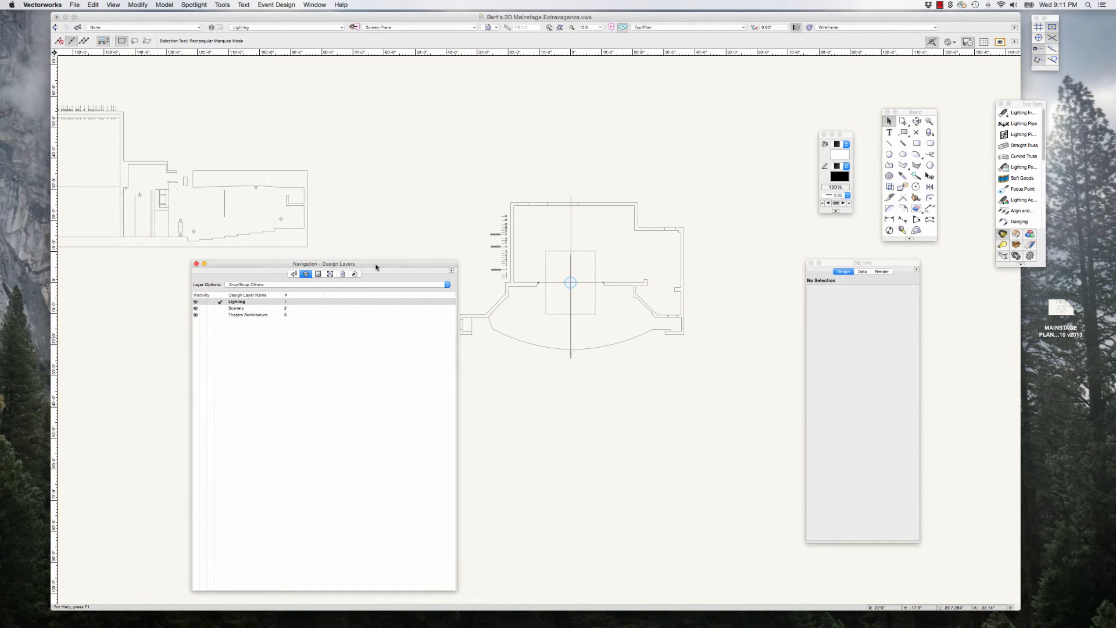
left_click_drag(255, 267, 278, 265)
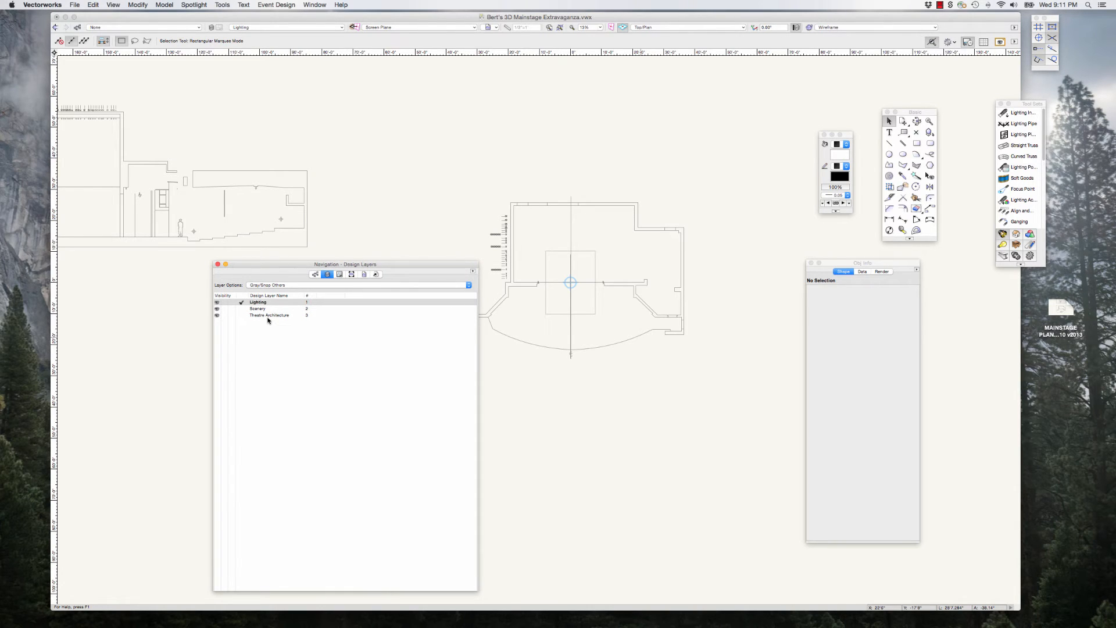
Step: Reorder the design layers as Theatre Architecture, Scenery, Lighting, and move the Navigation palette clear of the ground plan
mouse_move(310, 315)
left_mouse_down()
mouse_move(311, 302)
mouse_move(308, 317)
left_mouse_up()
left_click(309, 309)
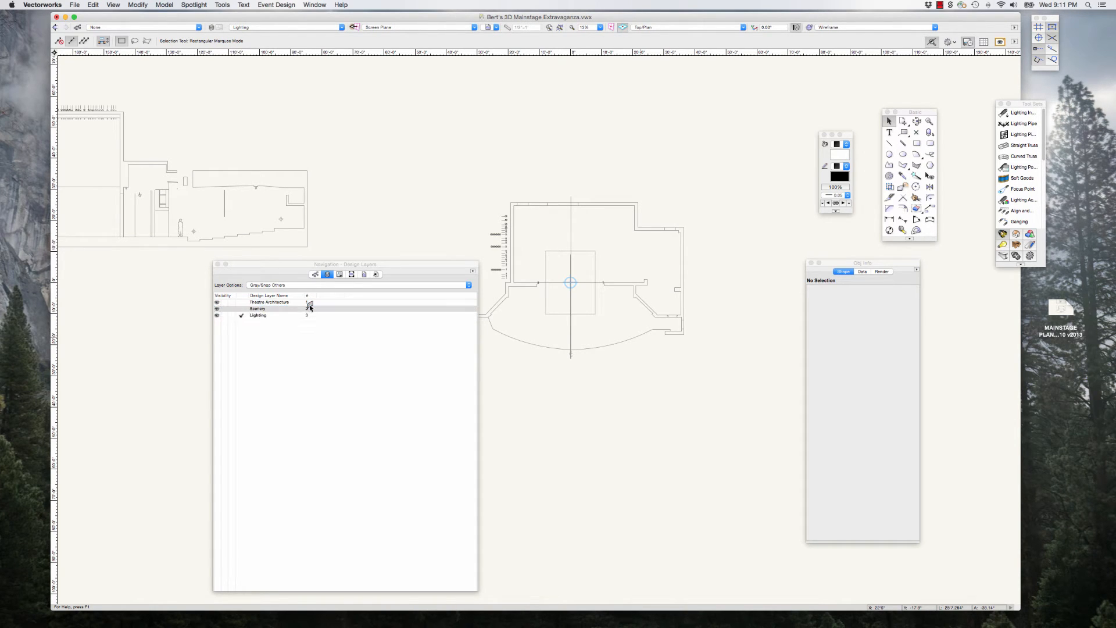
left_click_drag(396, 263, 375, 275)
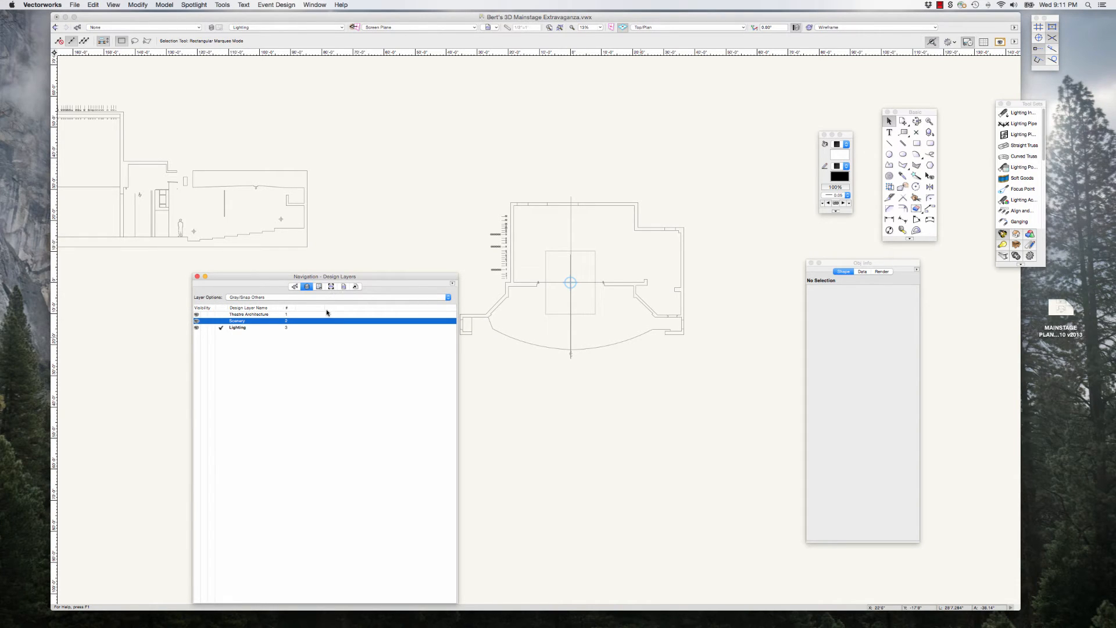
left_click_drag(377, 273, 342, 278)
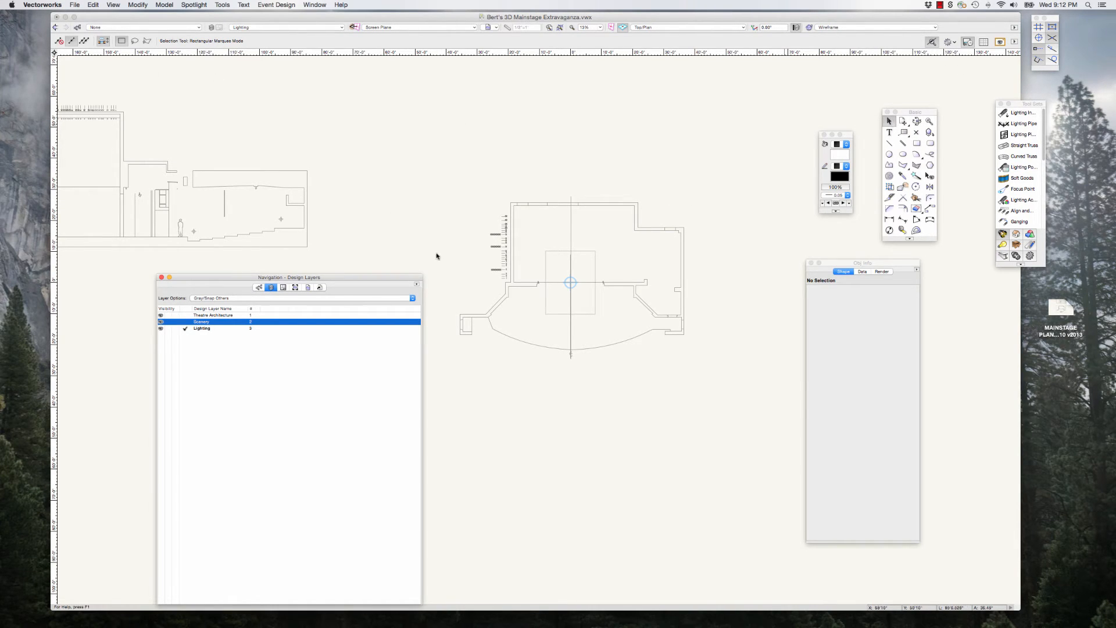
Step: Make the Theatre Architecture design layer active, followed by the Scenery layer
left_click(215, 315)
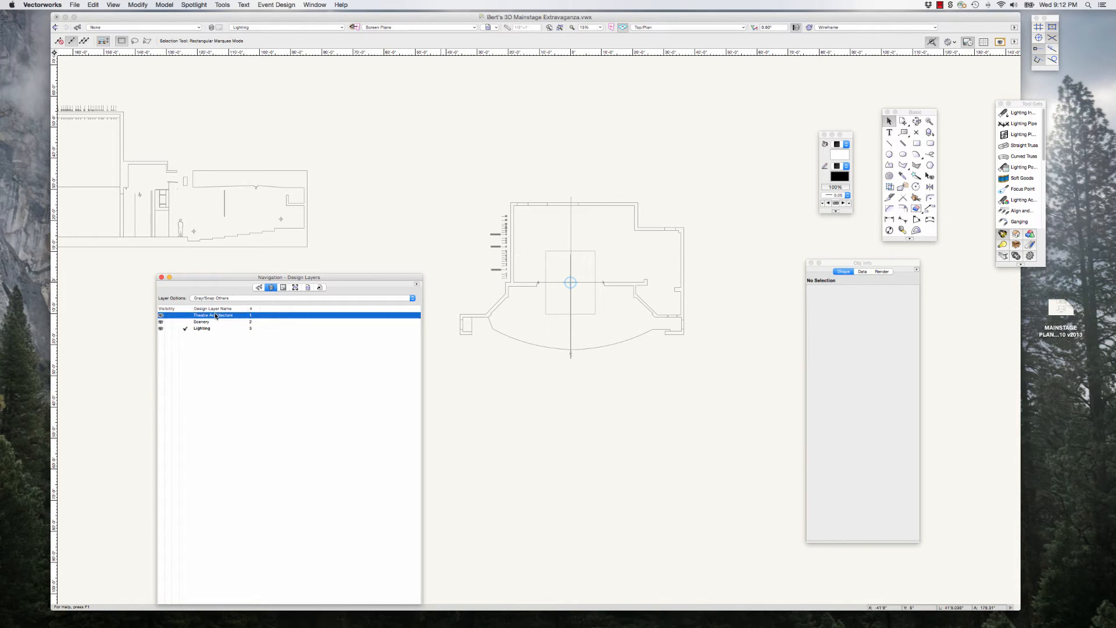
double_click(214, 316)
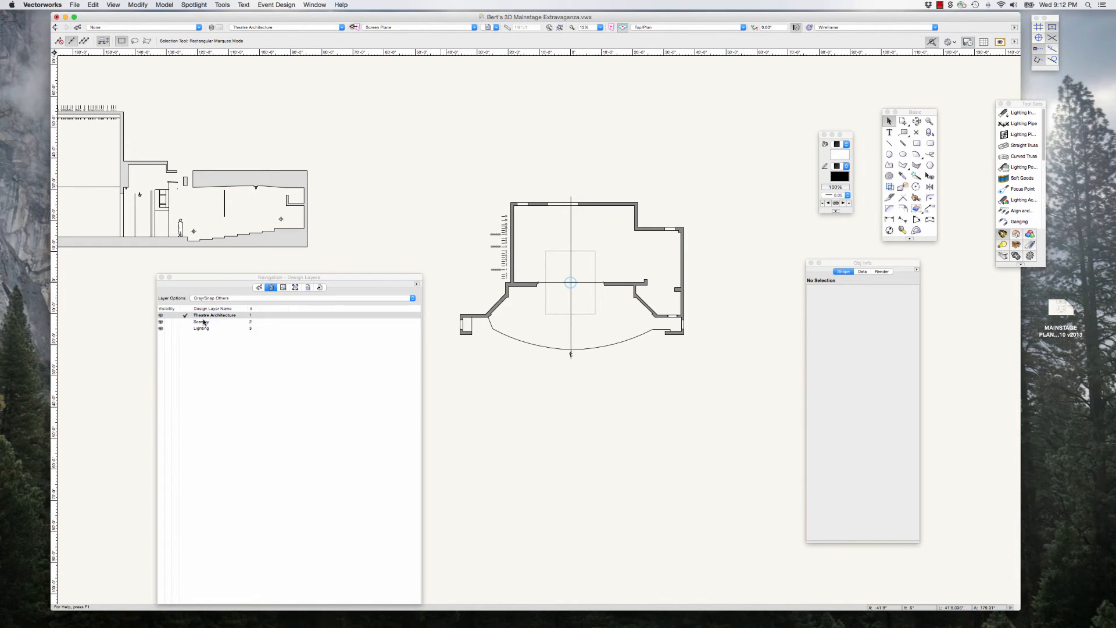
double_click(203, 323)
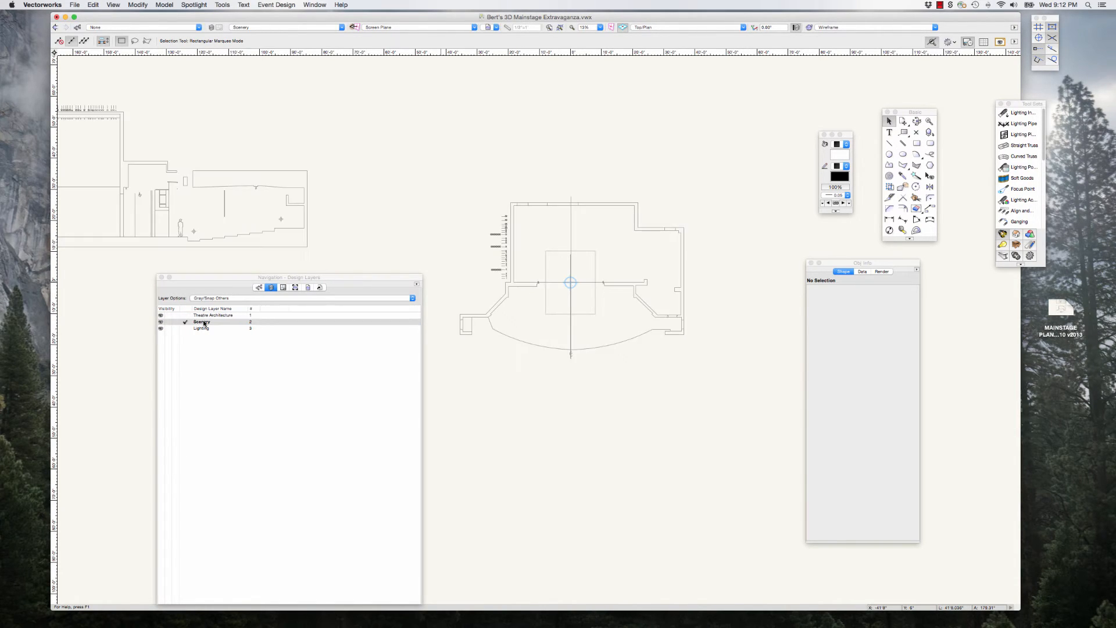
left_click(417, 286)
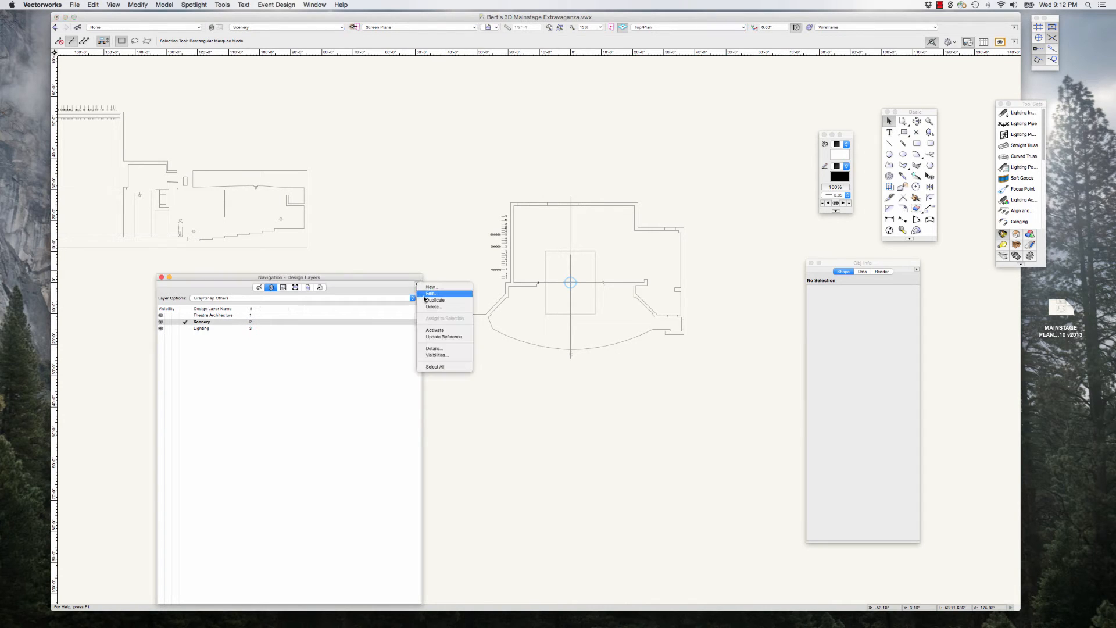
left_click(427, 293)
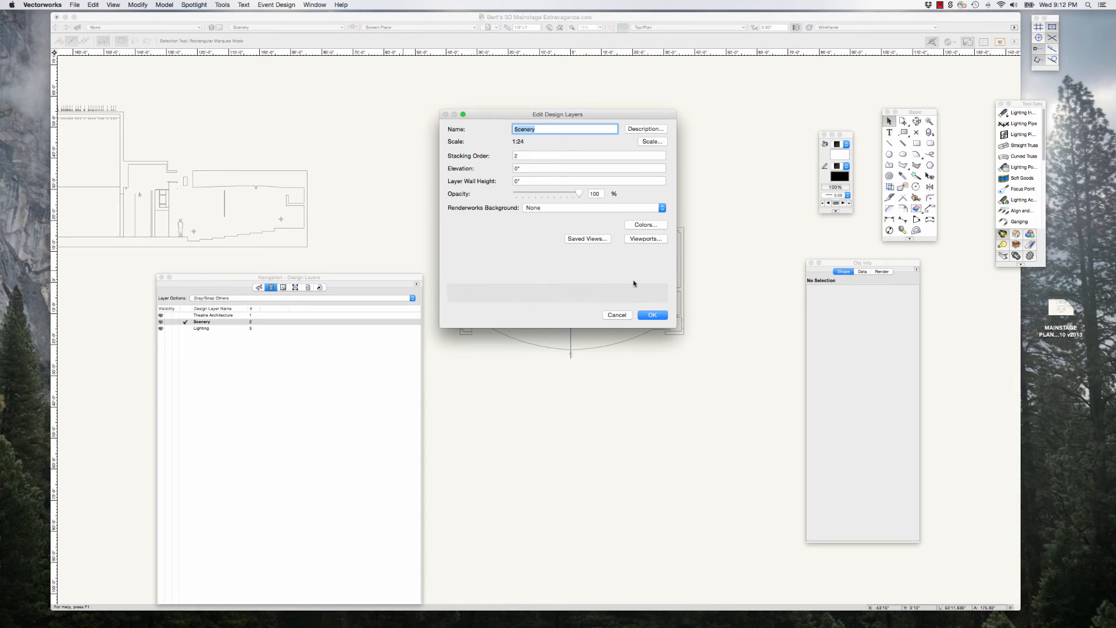
left_click(615, 315)
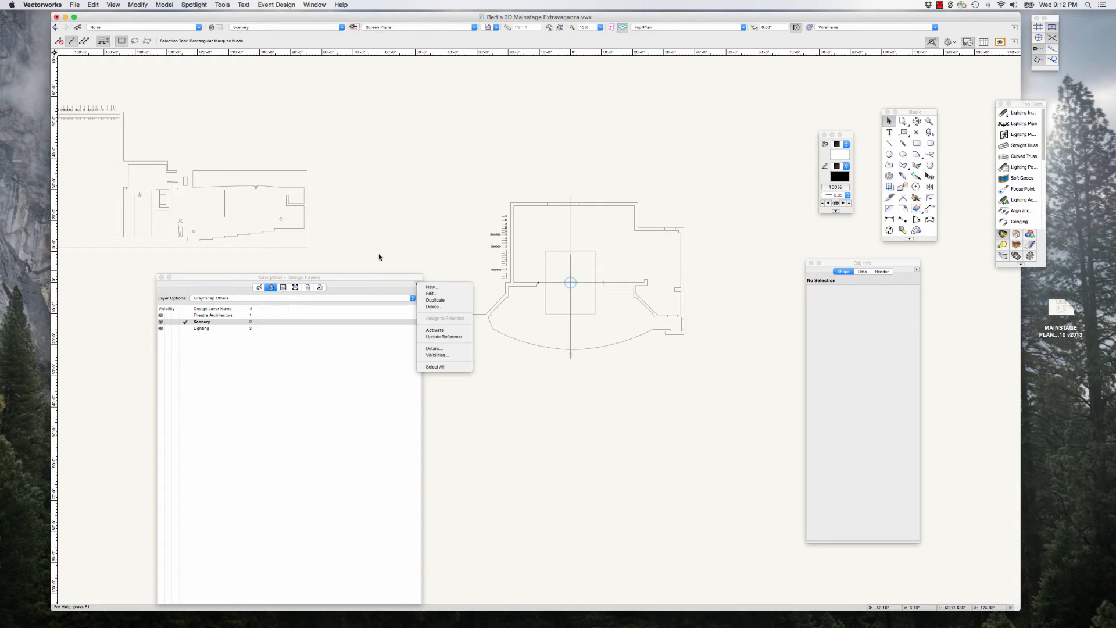
left_click(361, 277)
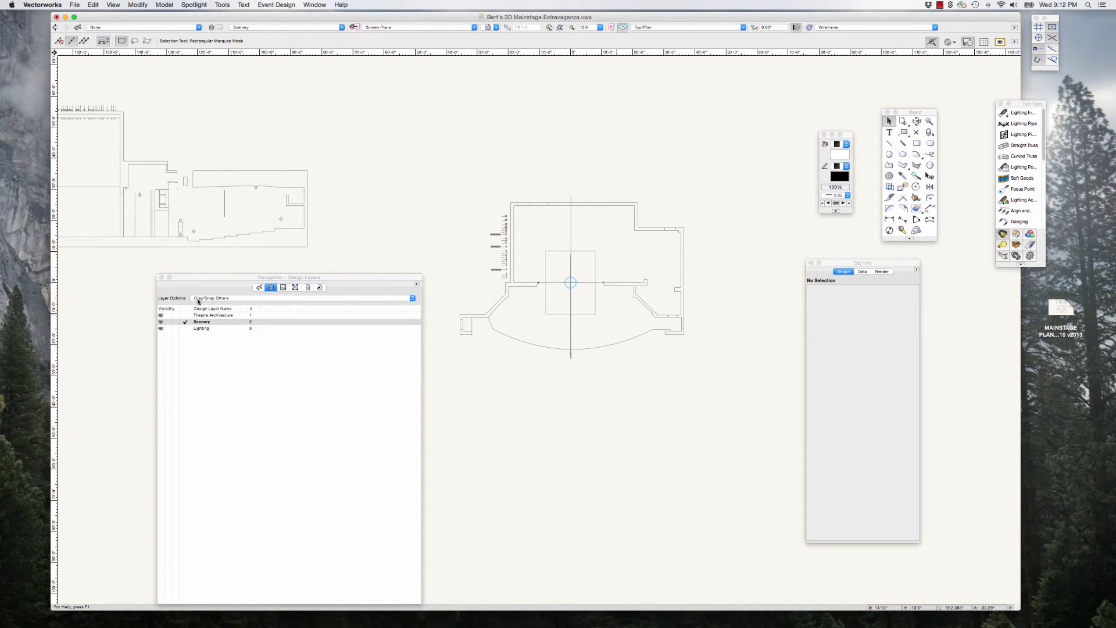
Step: Set the layer options to Show/Snap Others
left_click(237, 299)
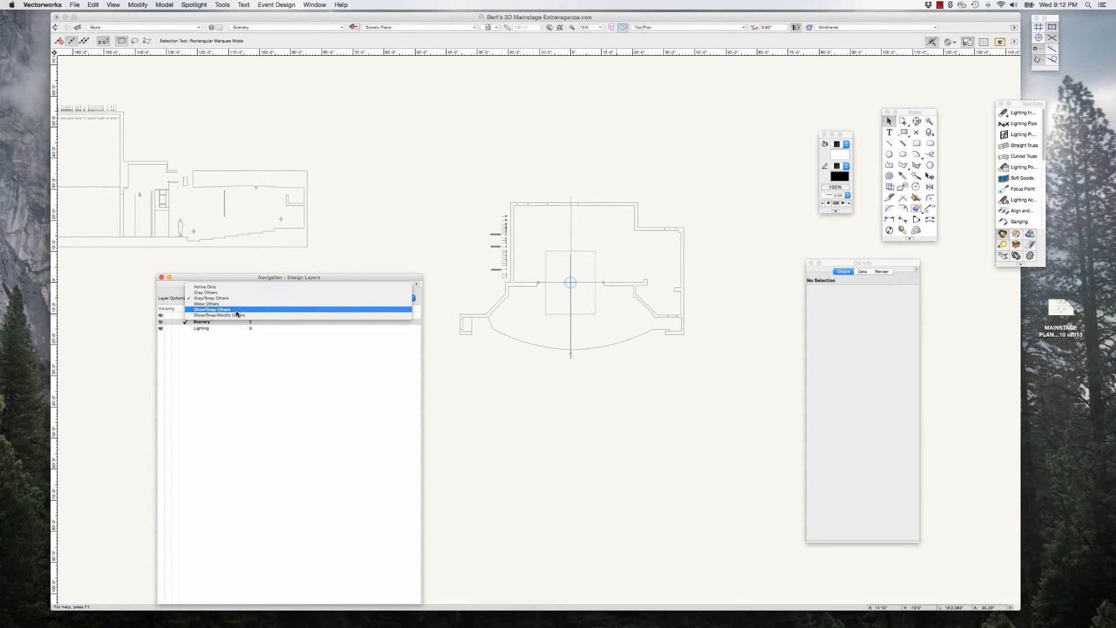
left_click(236, 310)
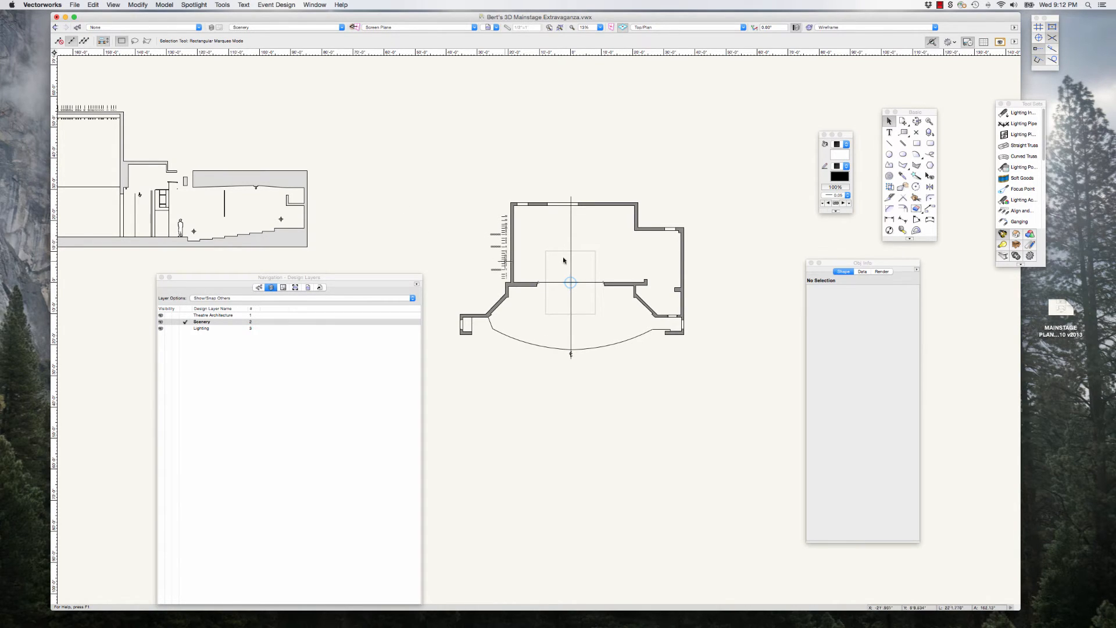
left_click_drag(372, 278, 385, 278)
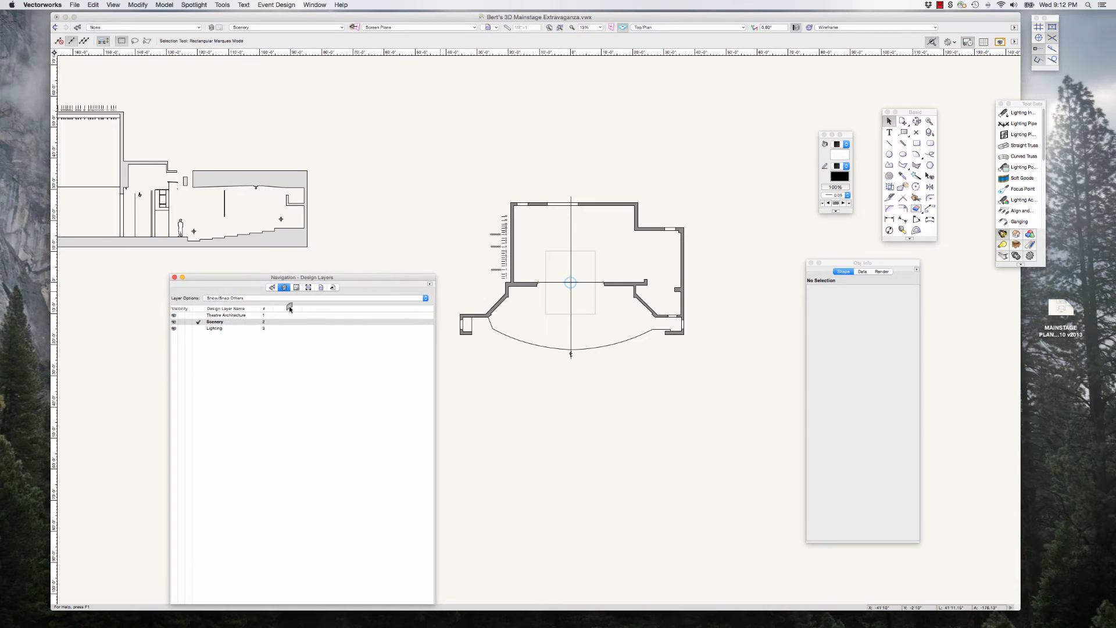
Step: Make Lighting the active design layer and LIGHTPIPES the active class
left_click(212, 329)
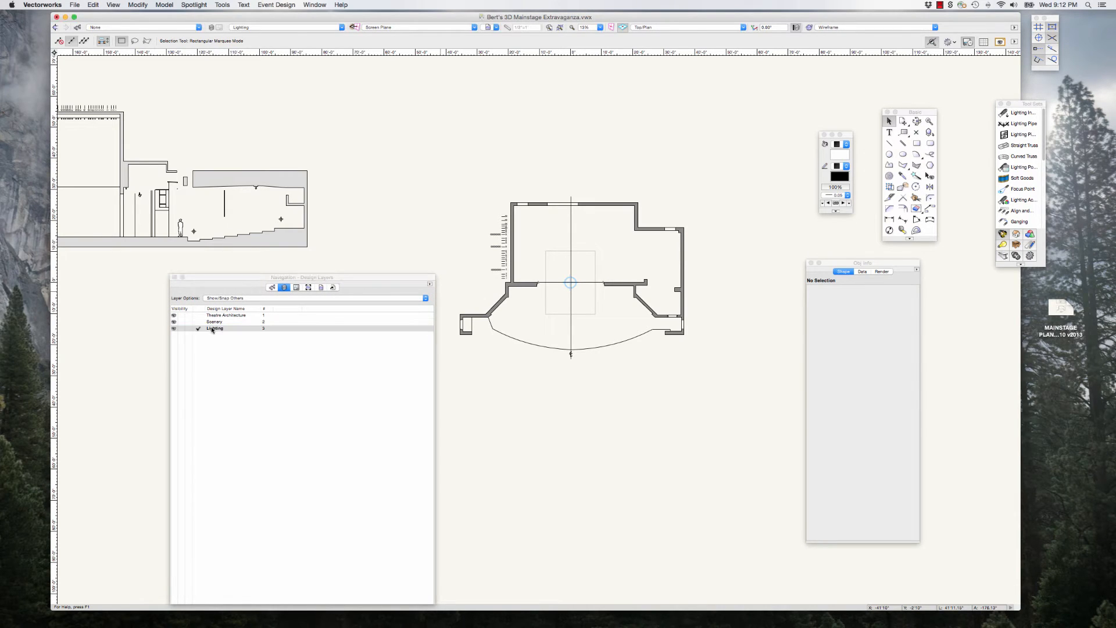
left_click_drag(350, 276, 336, 275)
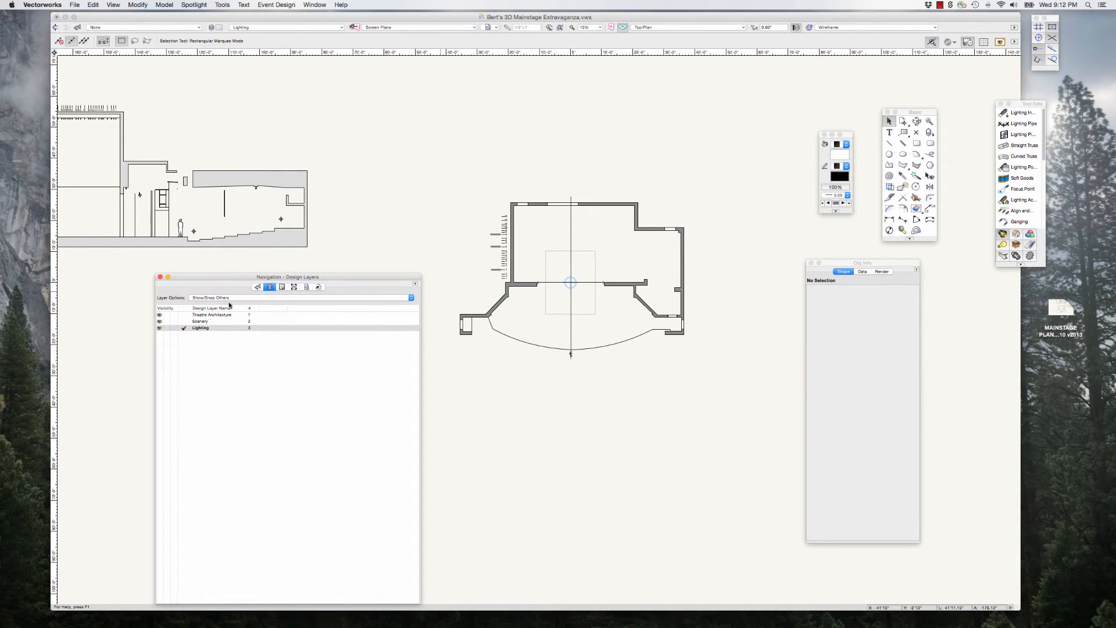
left_click(255, 288)
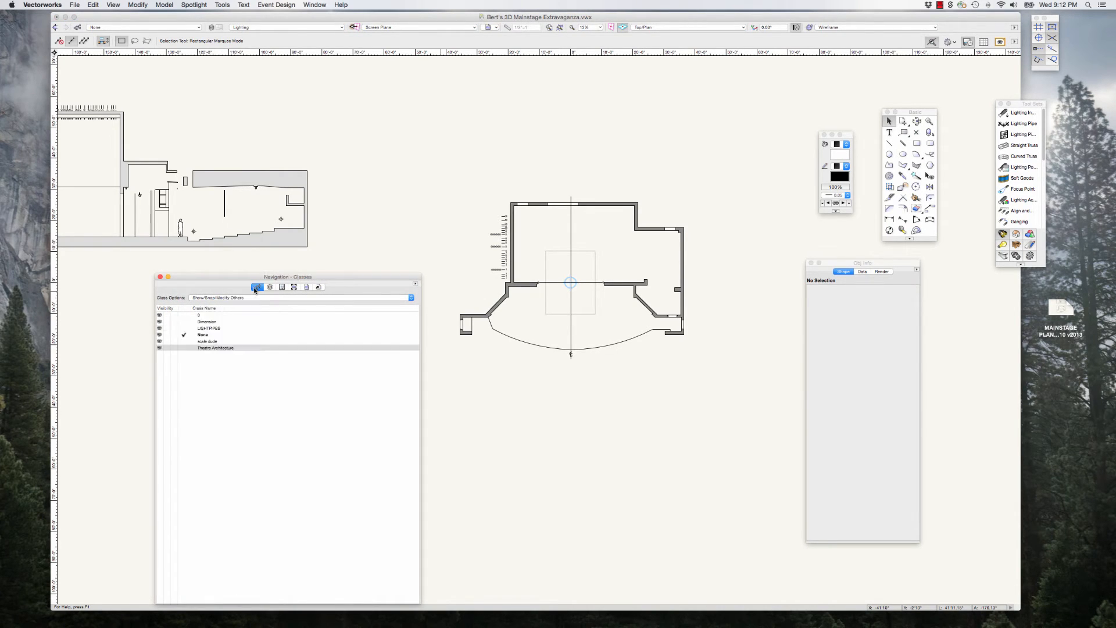
double_click(214, 329)
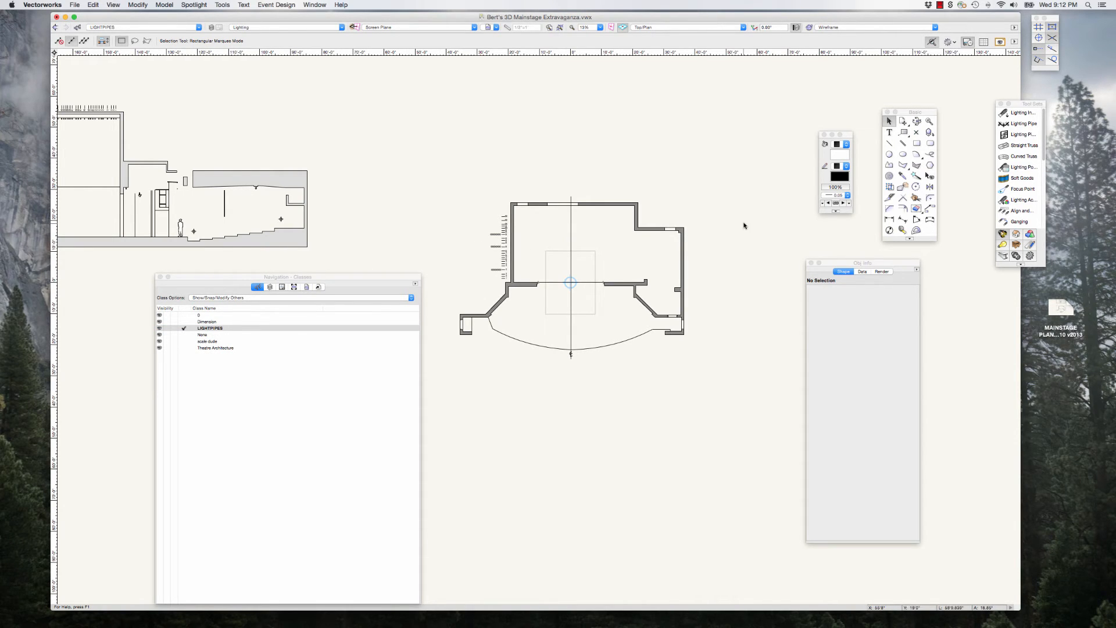
Step: Draw a horizontal line about 38'6" long across the stage from the 1st Electric lineset mark
left_click(890, 143)
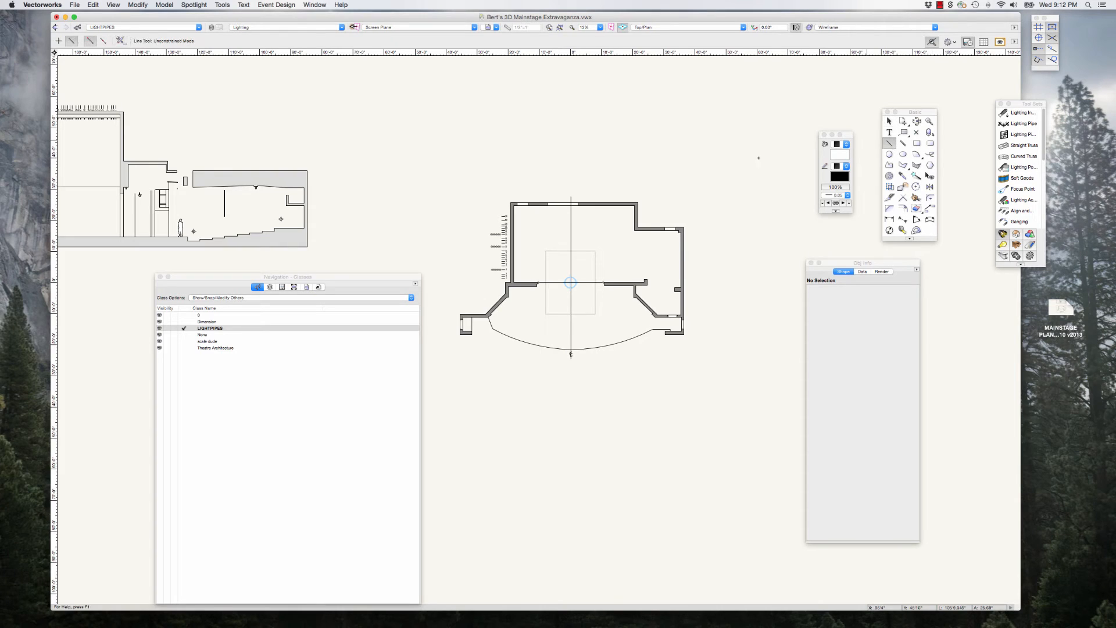
left_click_drag(397, 277, 326, 286)
scroll(625, 249, "up", 4)
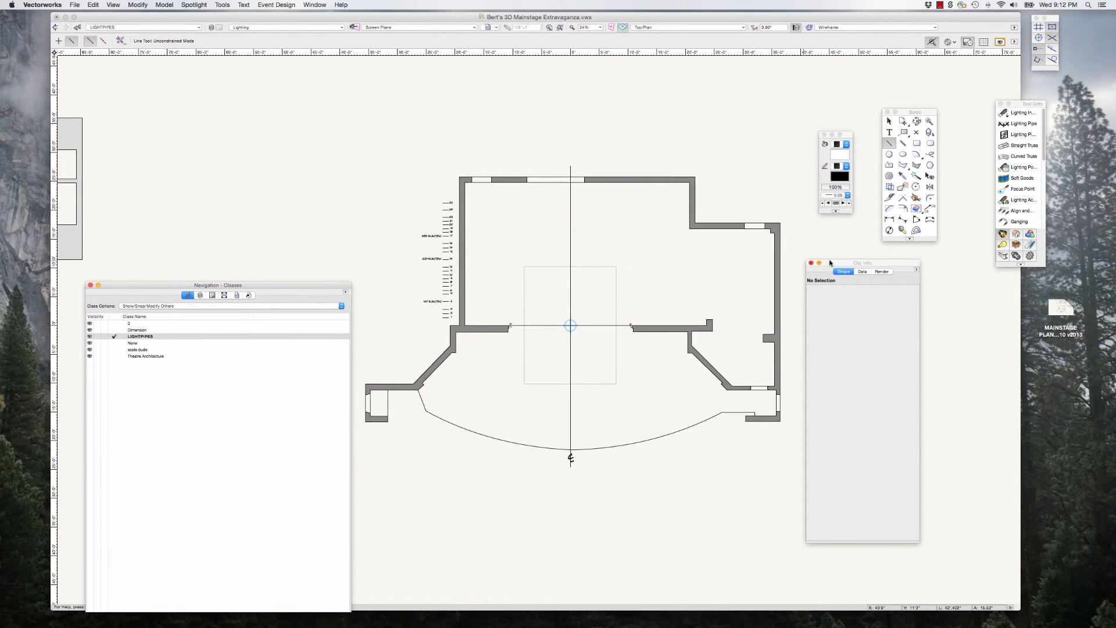
left_click_drag(825, 262, 853, 265)
scroll(451, 248, "up", 2)
scroll(450, 249, "up", 3)
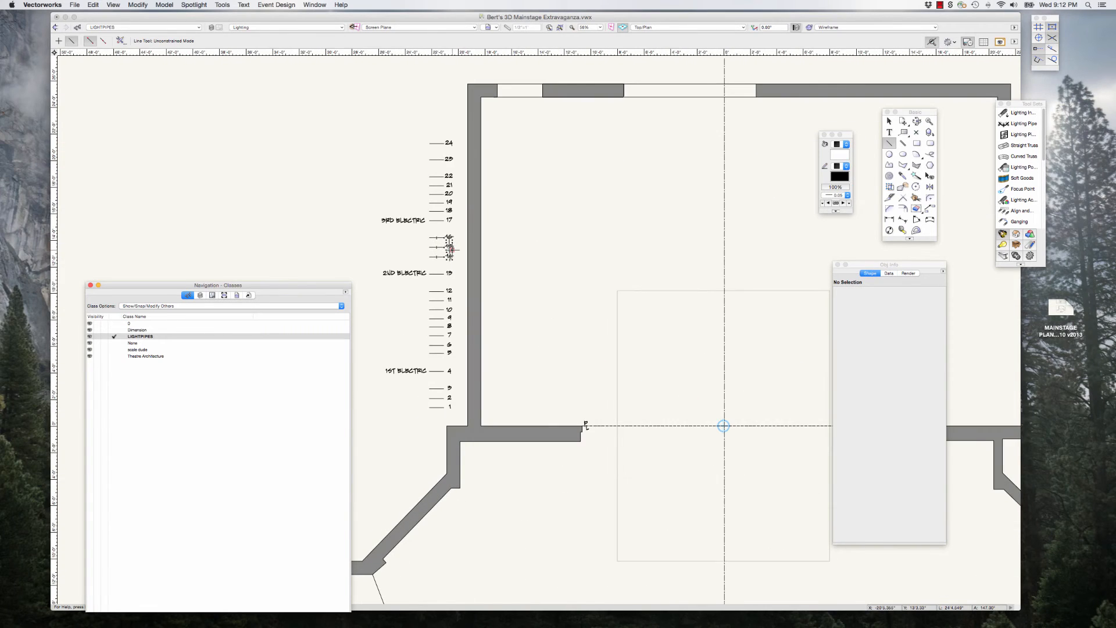
scroll(442, 250, "down", 1)
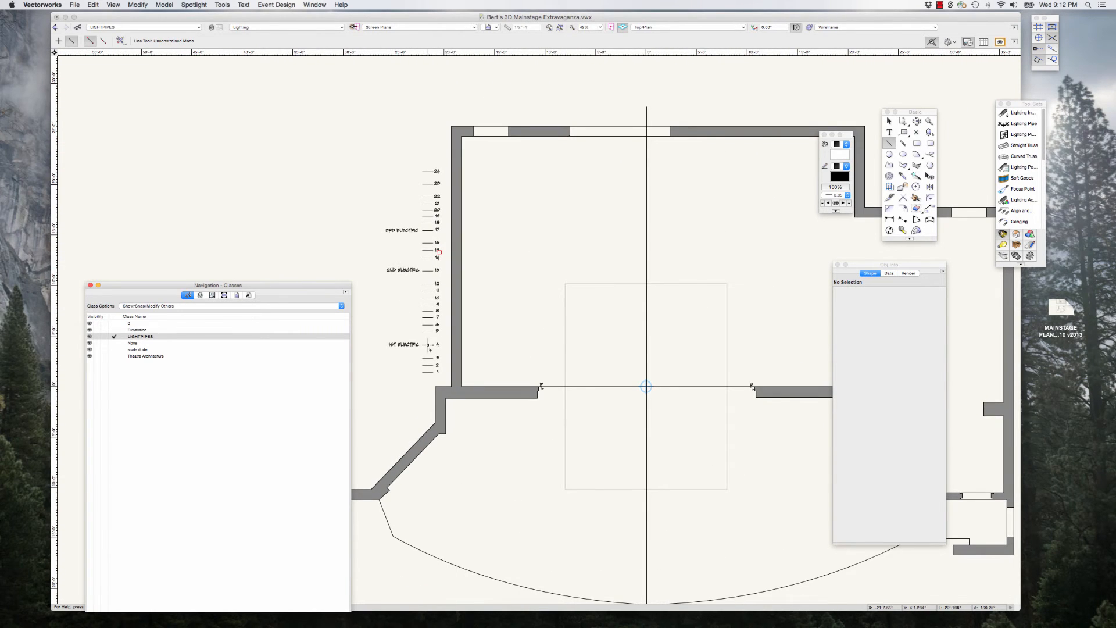
scroll(407, 314, "down", 1)
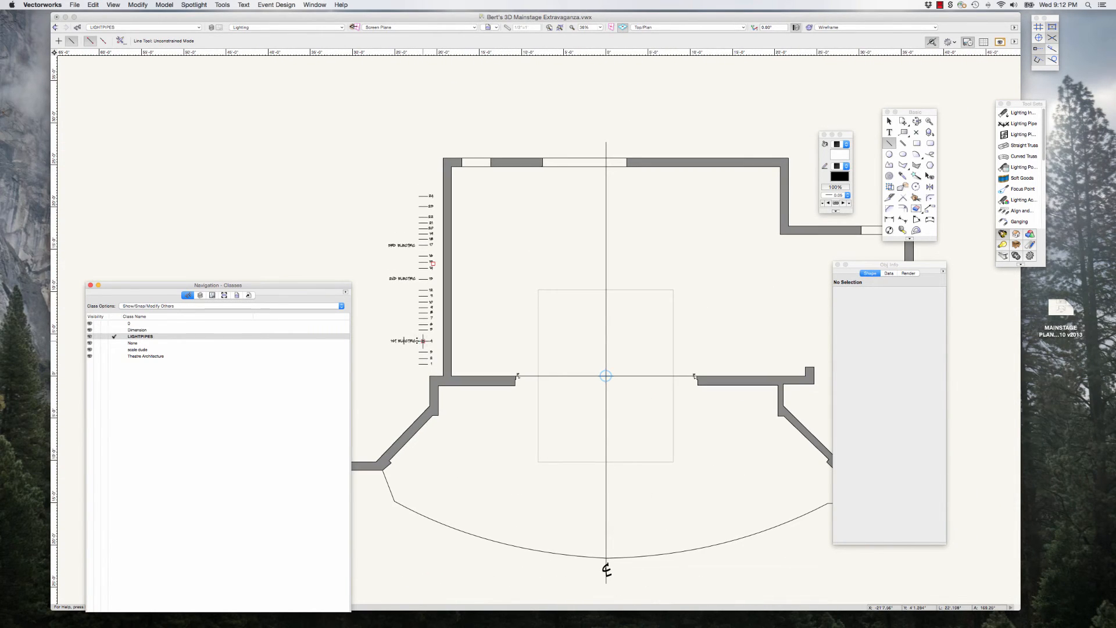
left_click(431, 341)
left_click(748, 340)
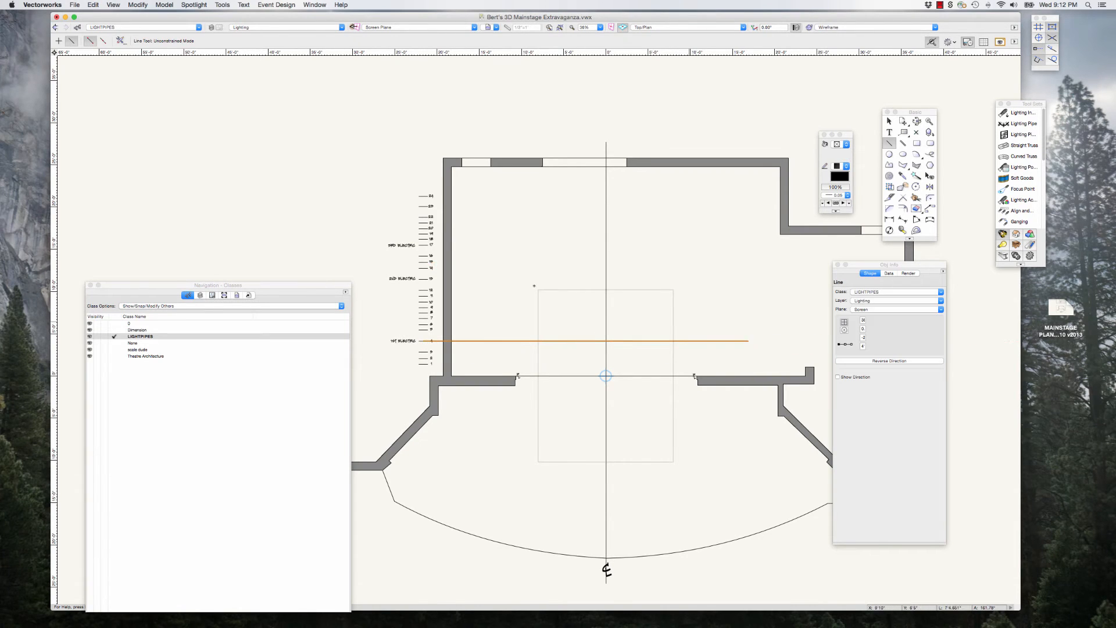
Step: Draw matching horizontal lines across the stage from the 2nd Electric and 3rd Electric lineset marks, the latter about 37'8" long
left_click(431, 279)
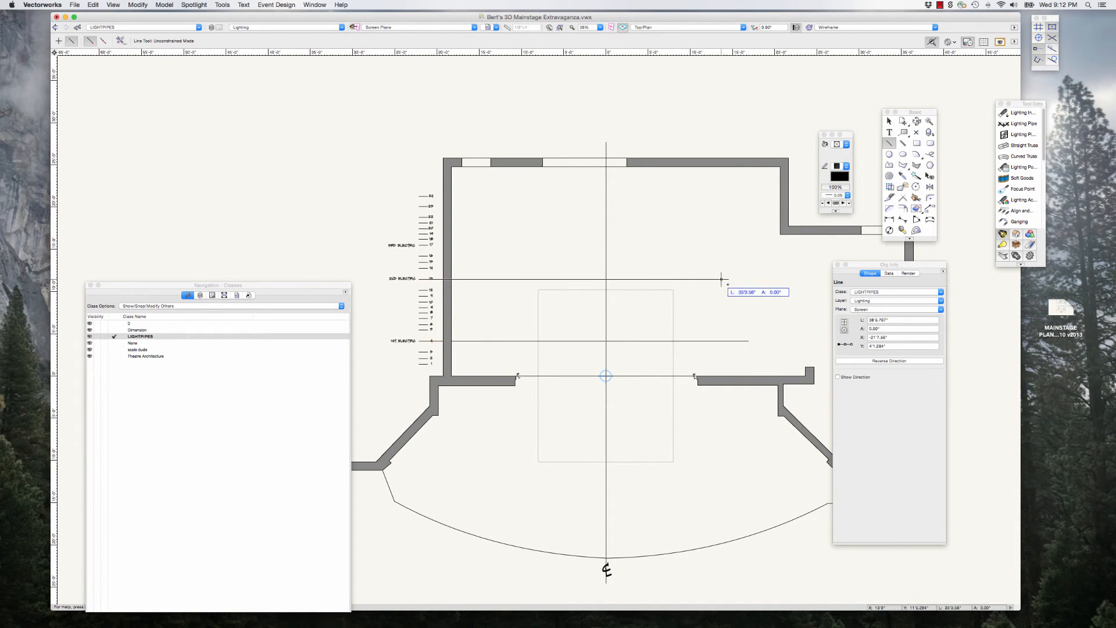
left_click(745, 280)
left_click(422, 245)
left_click(742, 245)
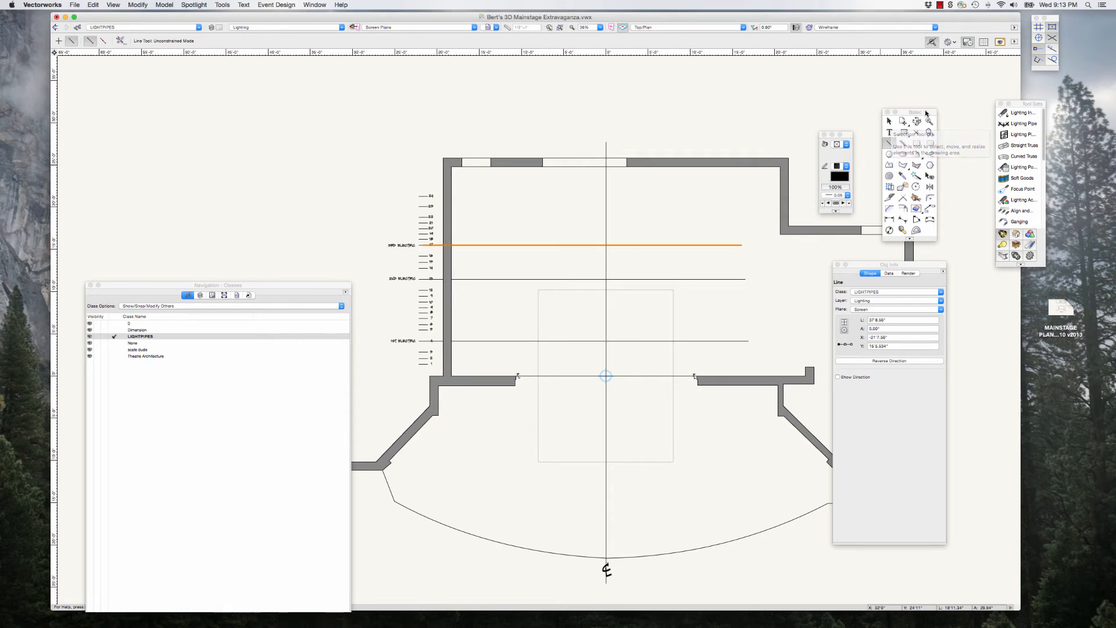
Step: Move the Basic and Object Info palettes off the plan and draw a vertical line about 22'8" long on the stage centre line
left_click_drag(924, 115, 944, 85)
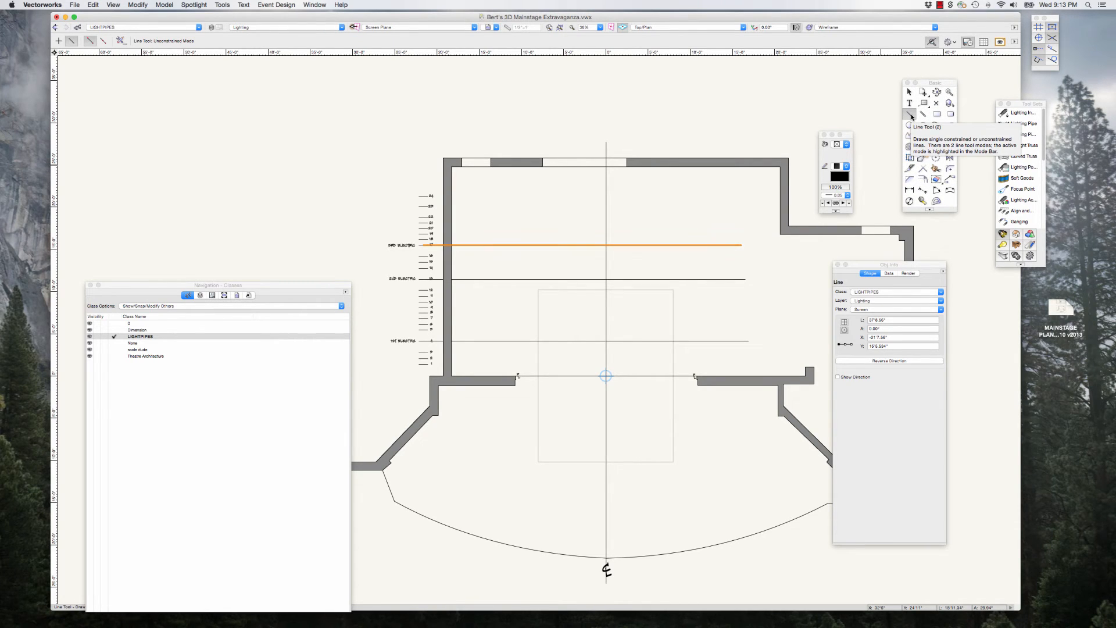
left_click_drag(923, 85, 925, 84)
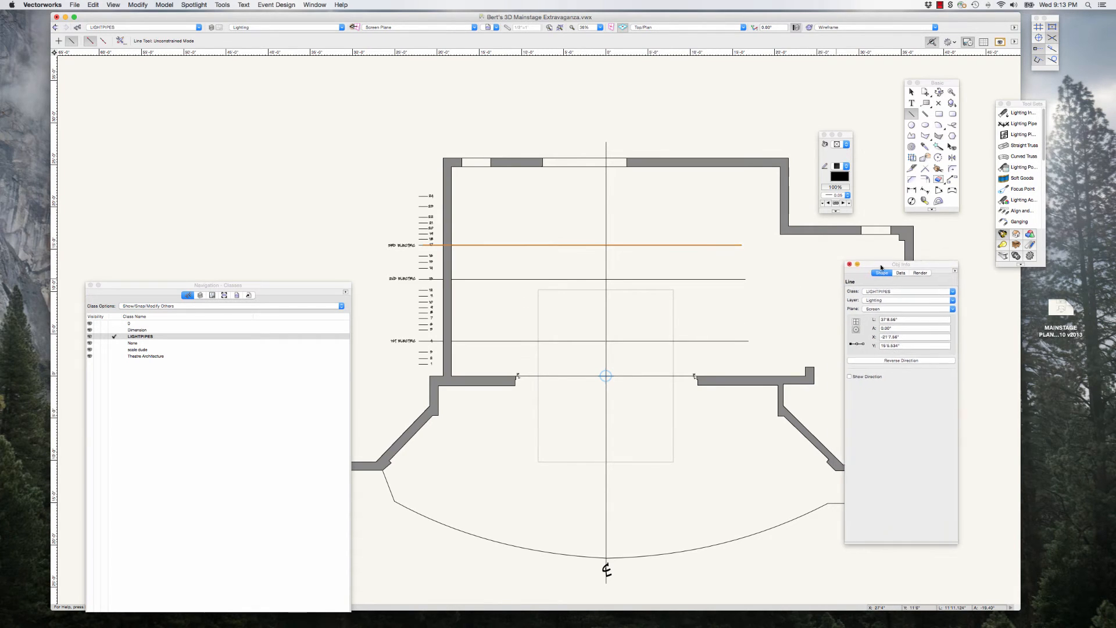
left_click_drag(845, 272, 872, 272)
scroll(653, 340, "up", 2)
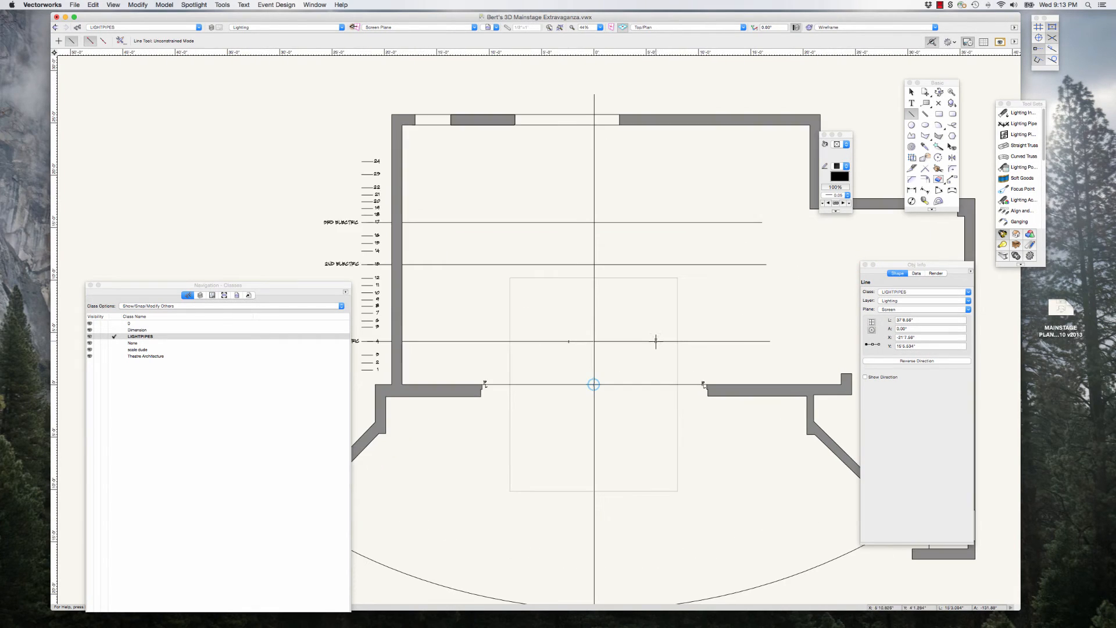
left_click(594, 411)
left_click(590, 175)
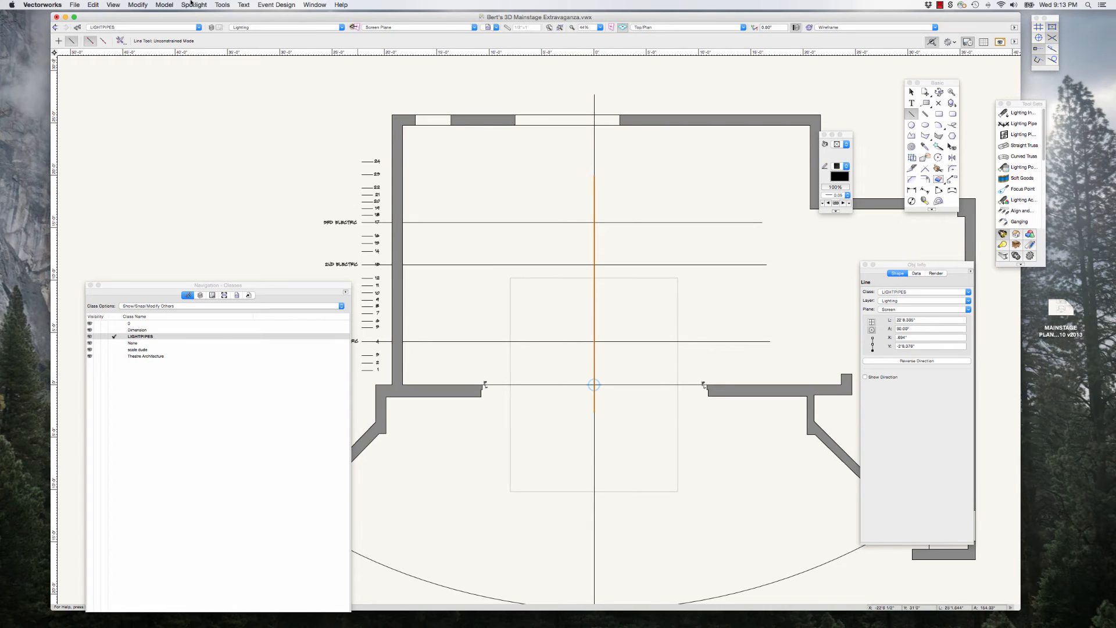
Step: Move the vertical line off centre with an X offset of -15' and a Y offset of 0
left_click(138, 5)
mouse_move(150, 15)
left_click(254, 18)
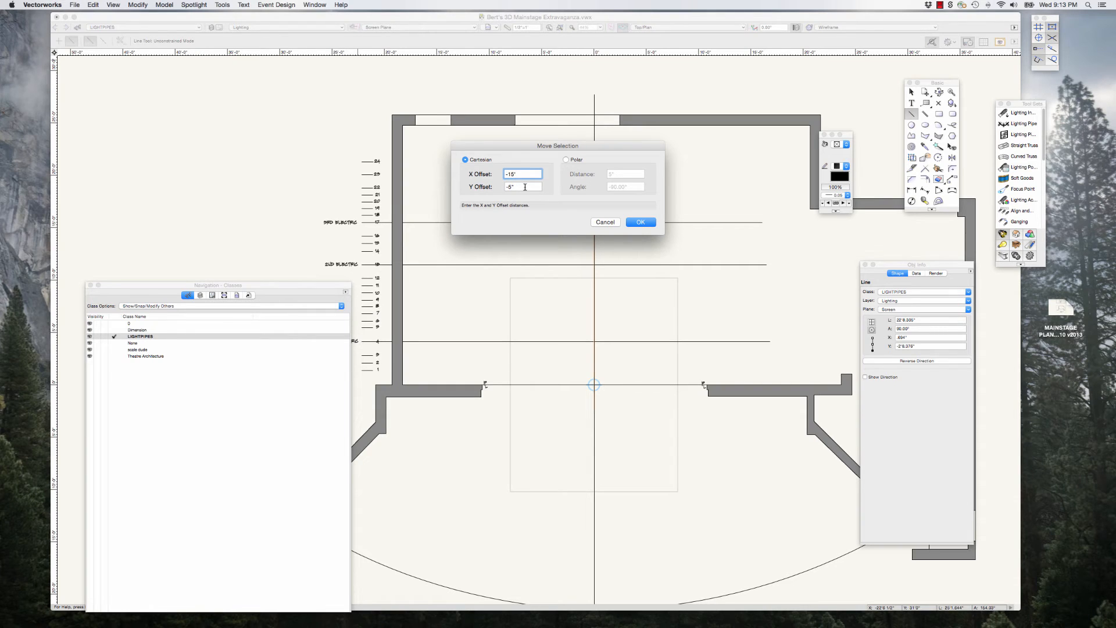
key("Tab")
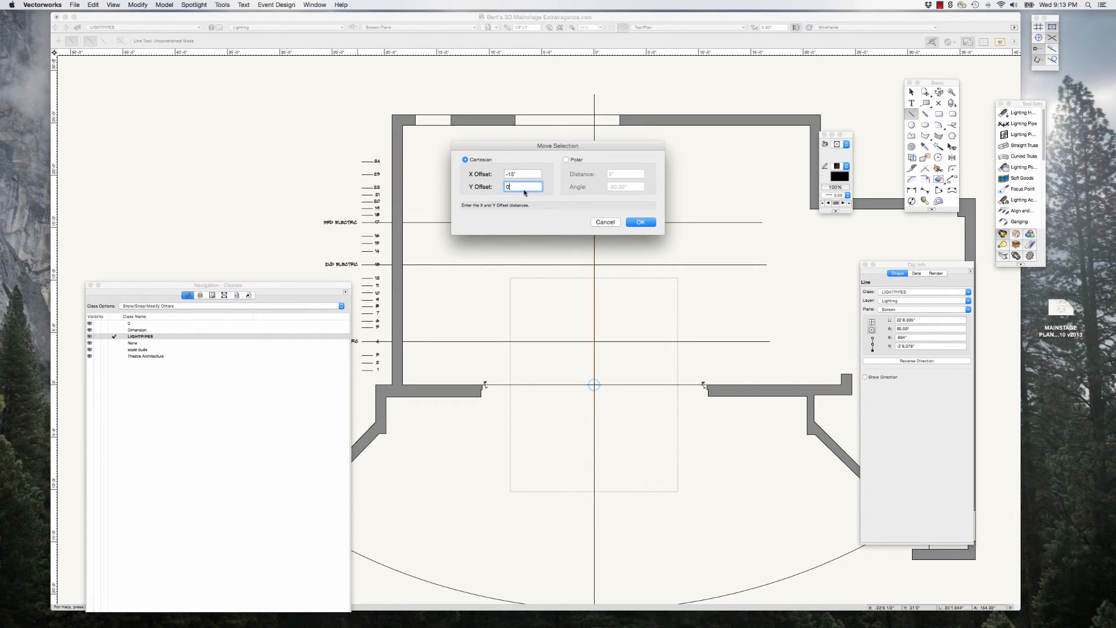
left_click(639, 222)
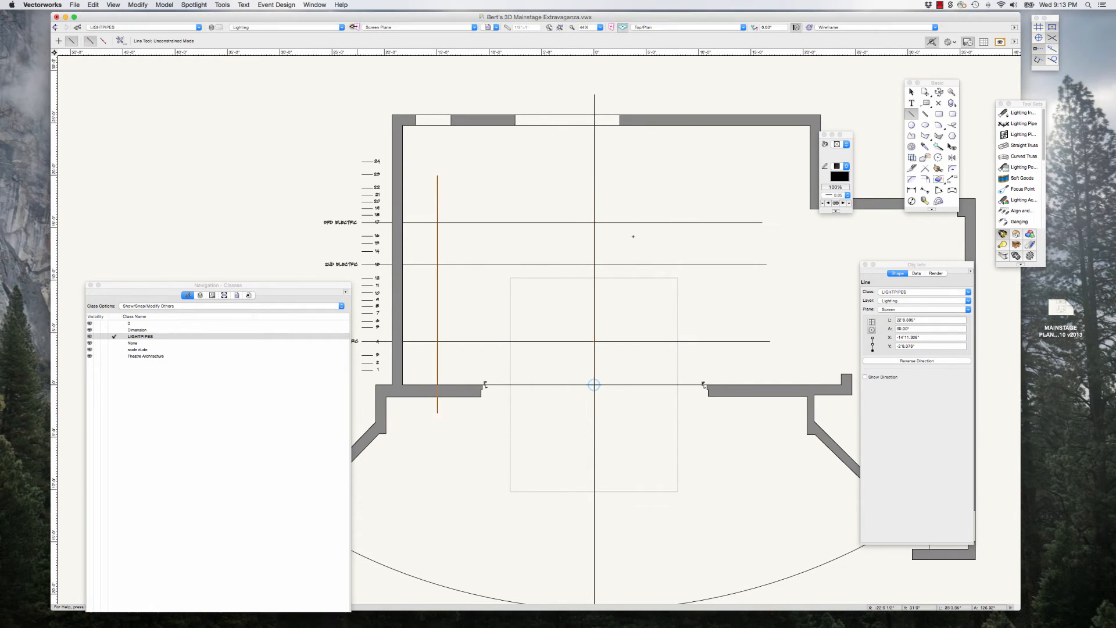
Step: Draw a second vertical line about 22'8" long on the centre line, from below the plaster line to upstage of the 3rd Electric
left_click(594, 413)
left_click(594, 177)
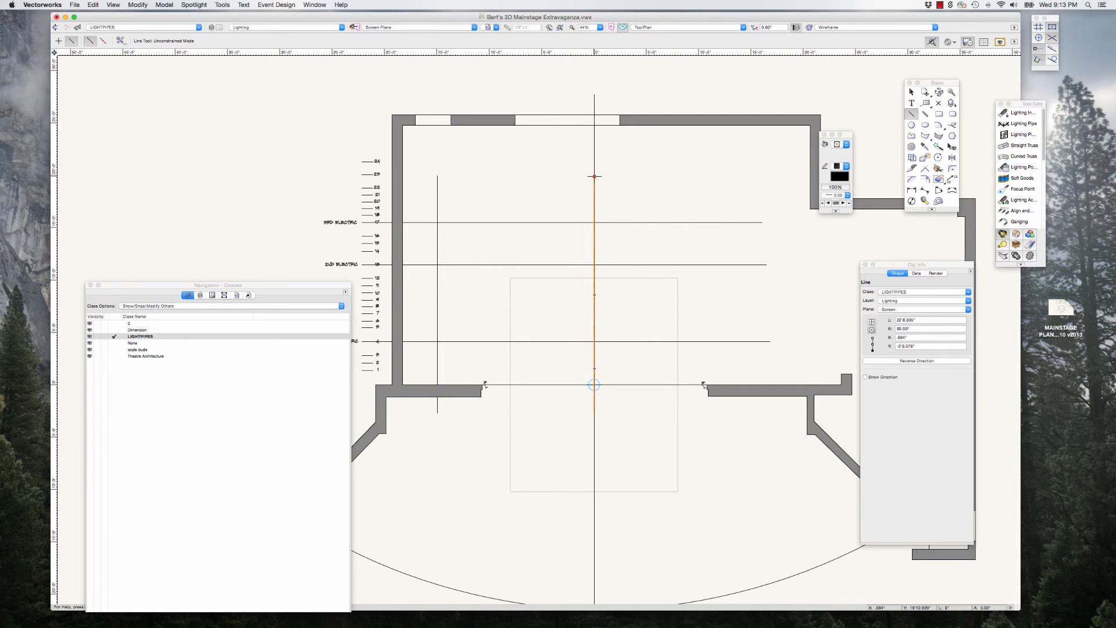
Step: Try moving the second vertical line by an X offset of -15', and undo that move
left_click(138, 5)
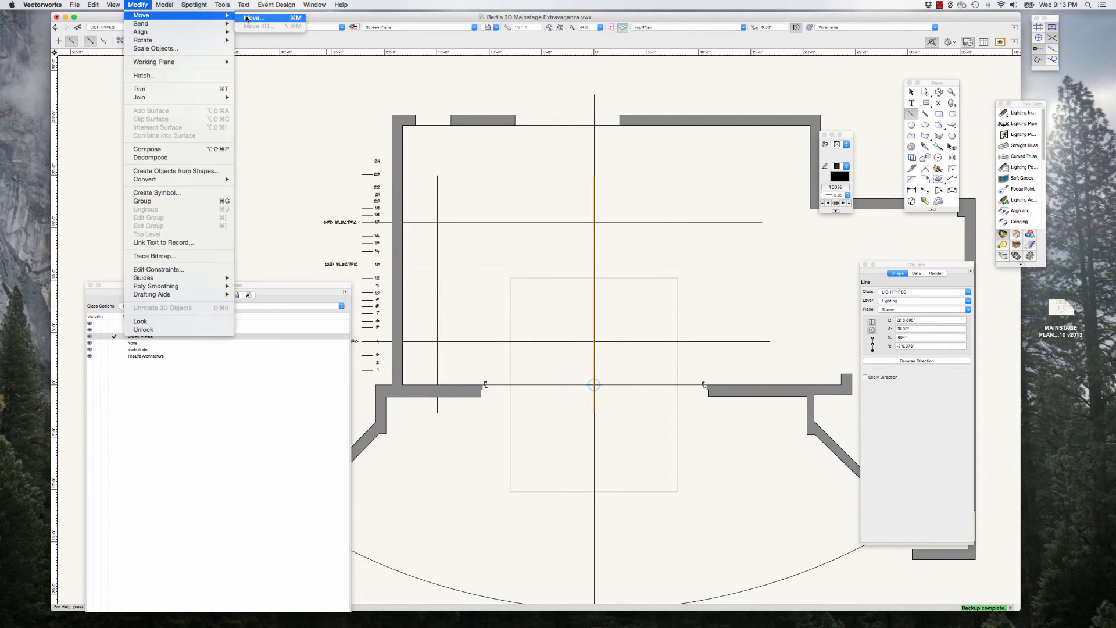
left_click(264, 19)
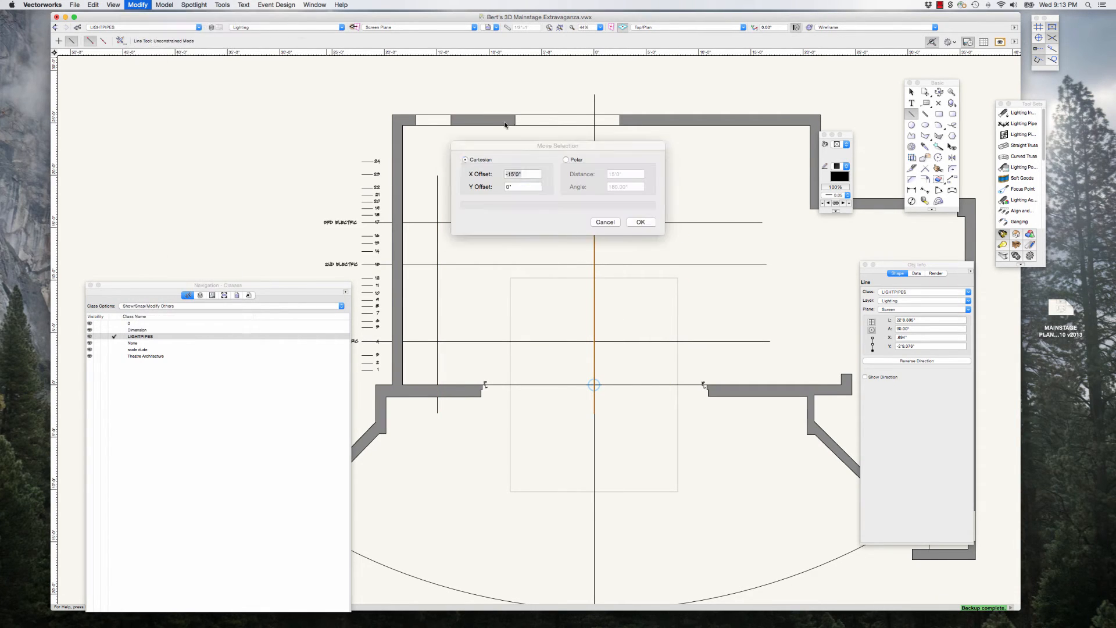
left_click(510, 173)
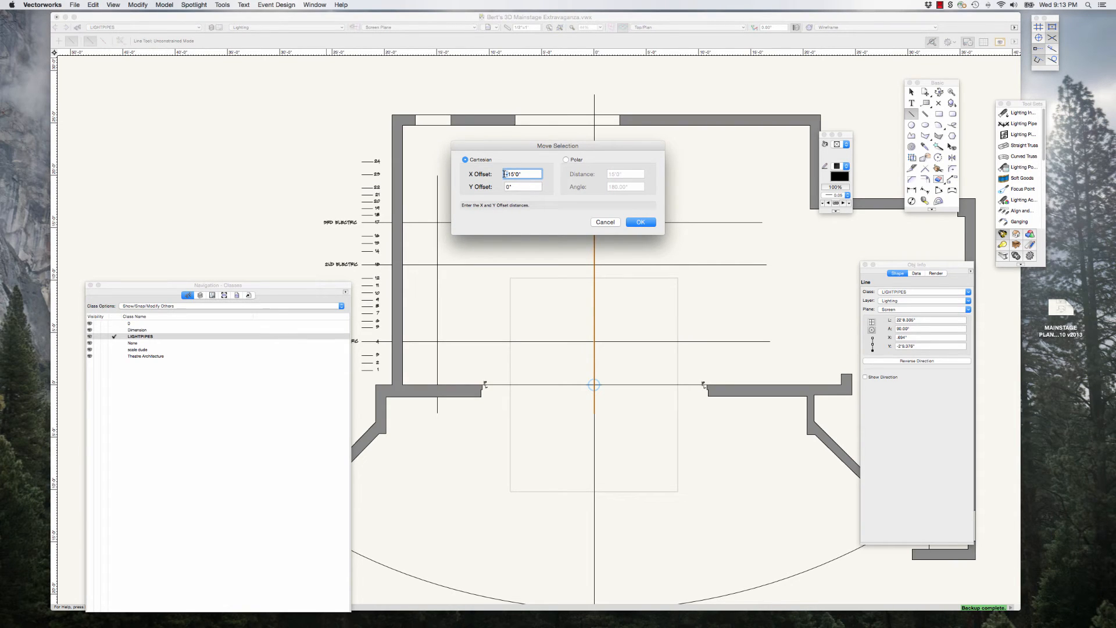
key("Return")
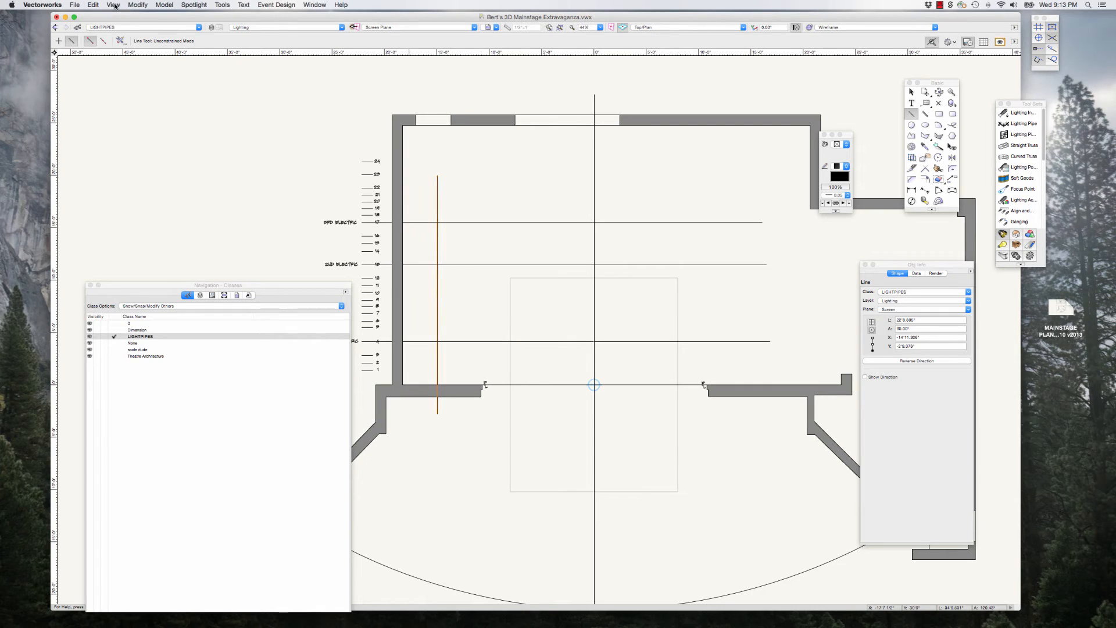
left_click(93, 5)
left_click(98, 14)
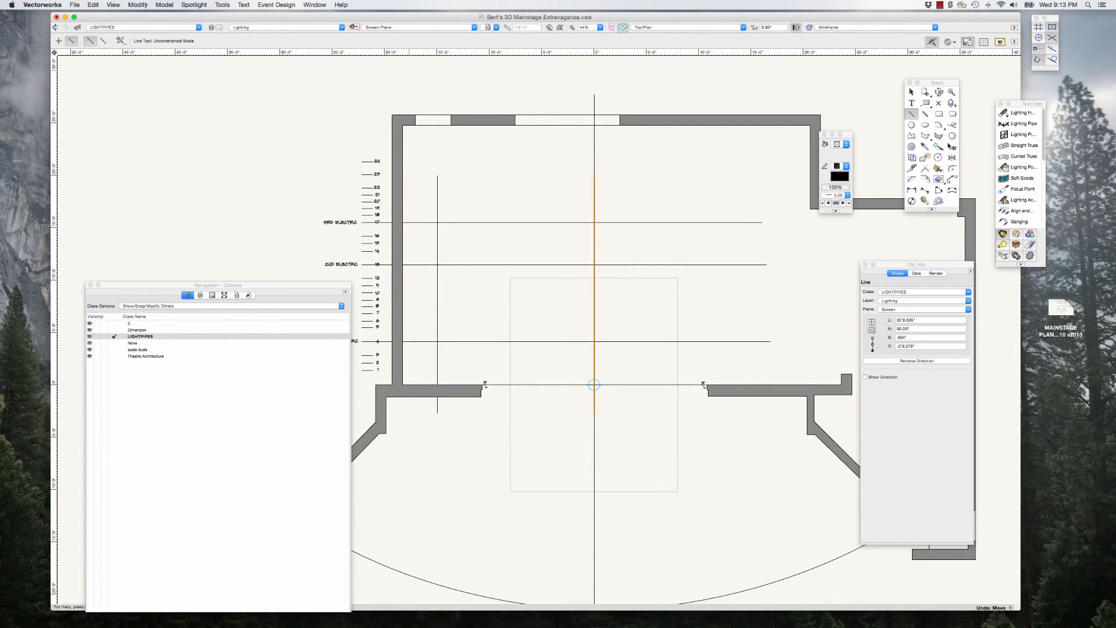
Step: Move the second vertical line to the opposite side of centre with an X offset of 15' and a Y offset of 0
left_click(138, 5)
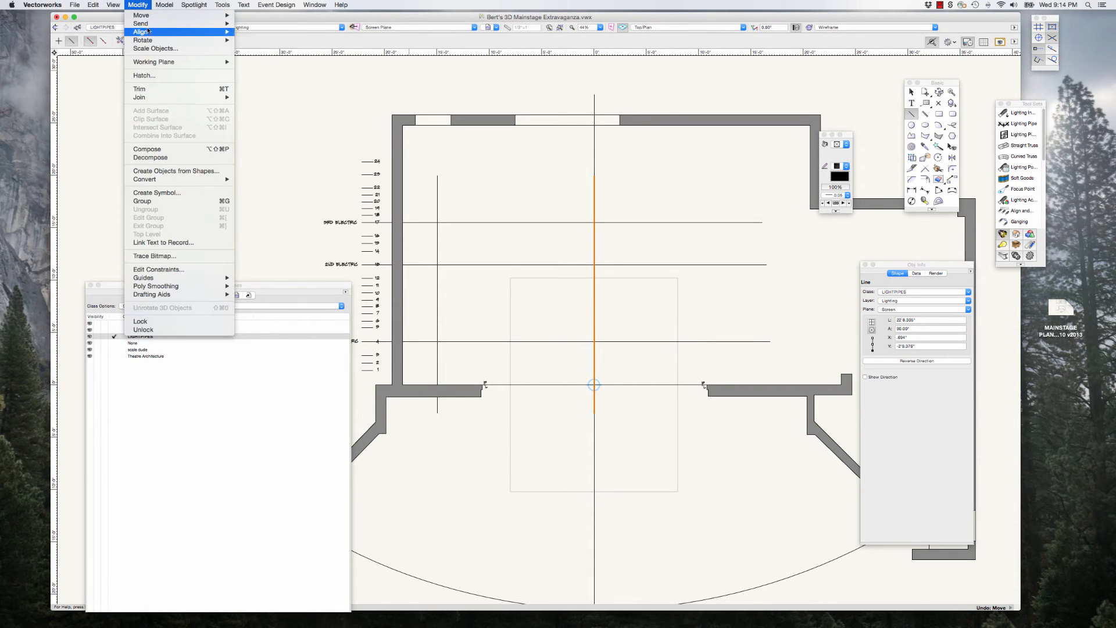
mouse_move(150, 23)
left_click(250, 16)
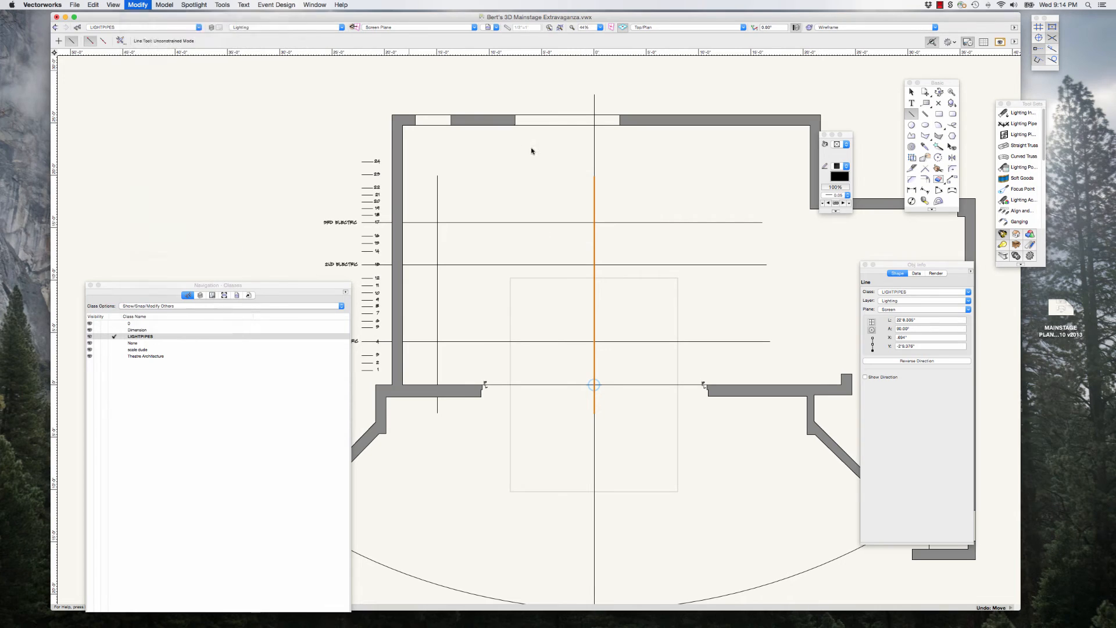
left_click(508, 174)
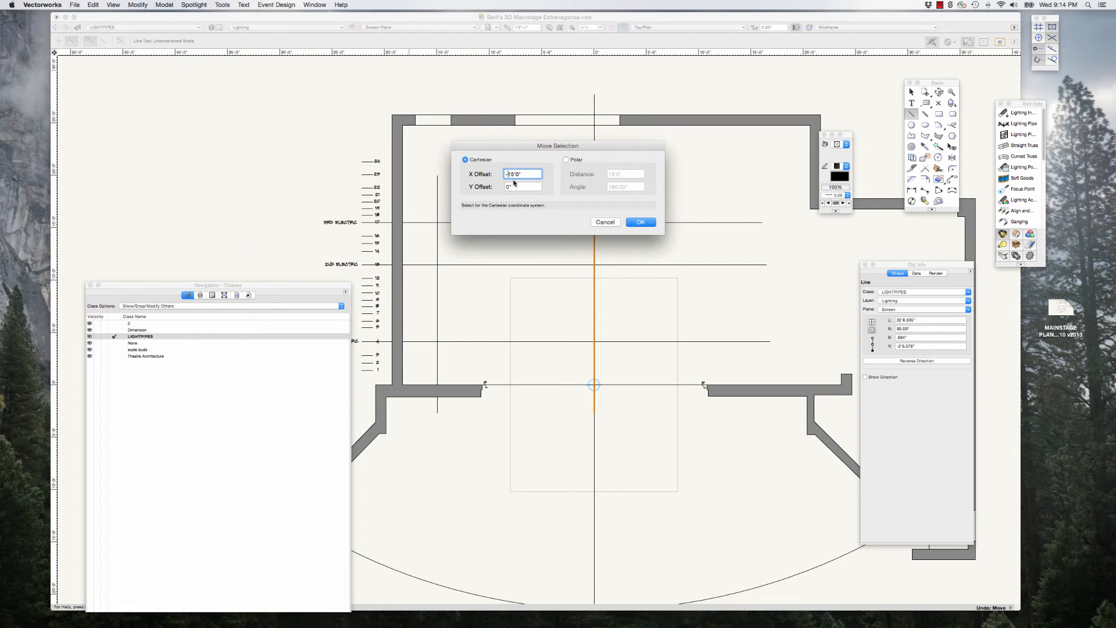
left_click(641, 222)
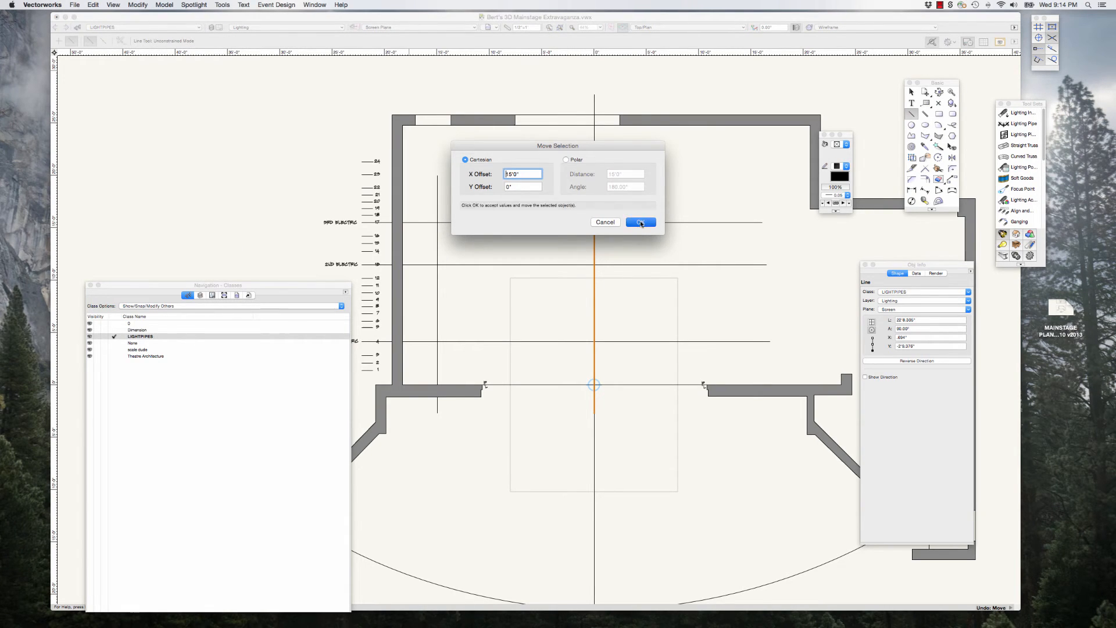
Step: Select the three horizontal electric lines and both vertical lines, and group them
left_click(911, 92)
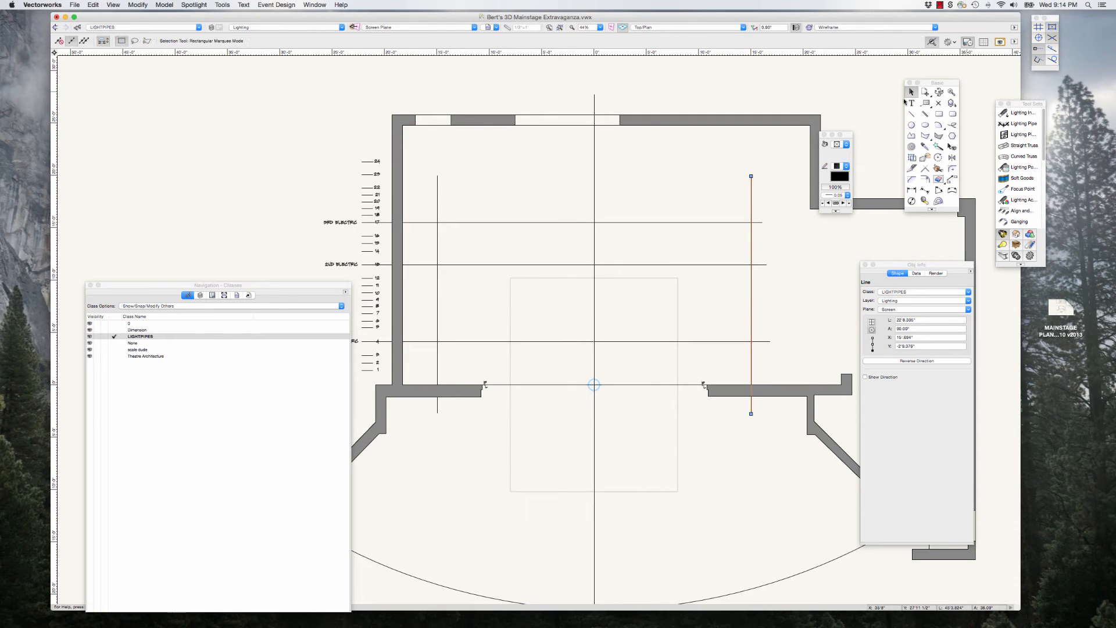
left_click(486, 341)
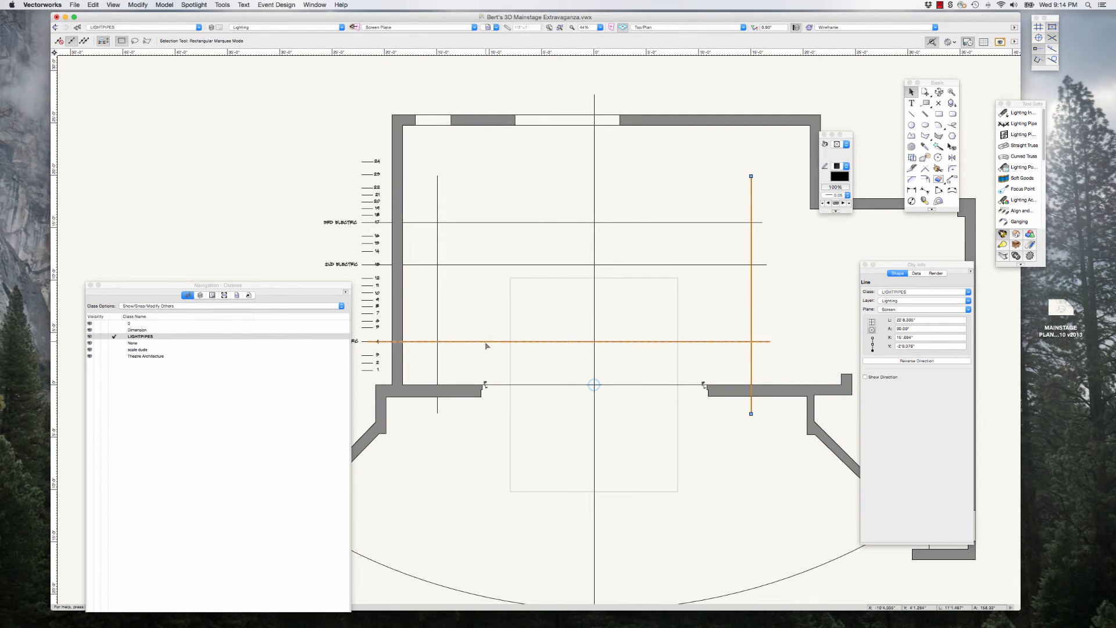
left_click(504, 264, "shift")
left_click(504, 222, "shift")
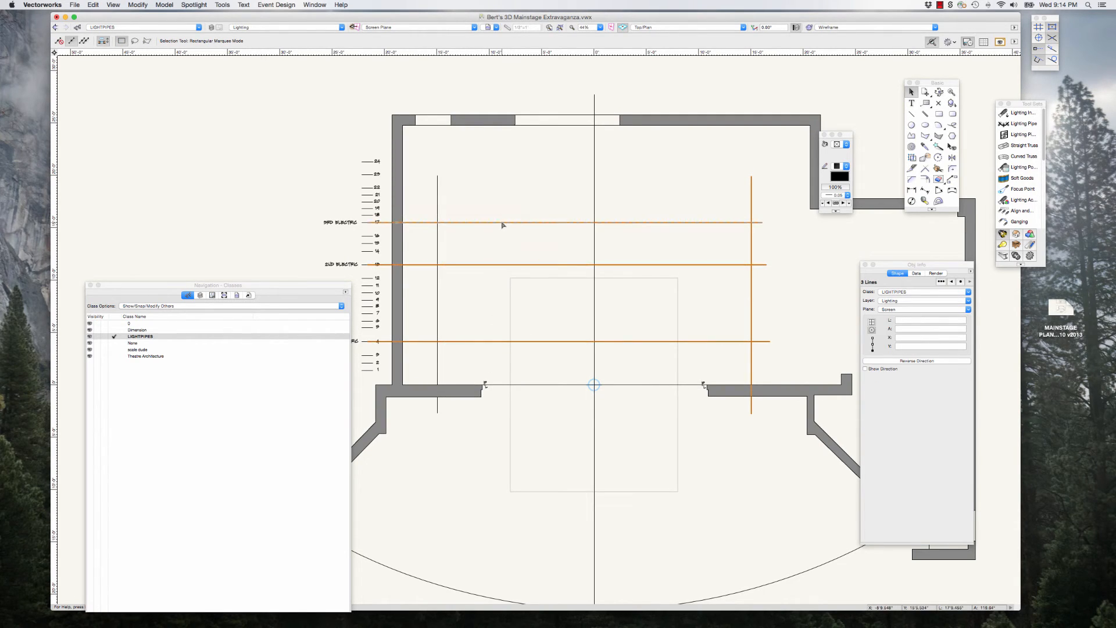
left_click(438, 199, "shift")
left_click(439, 199, "shift")
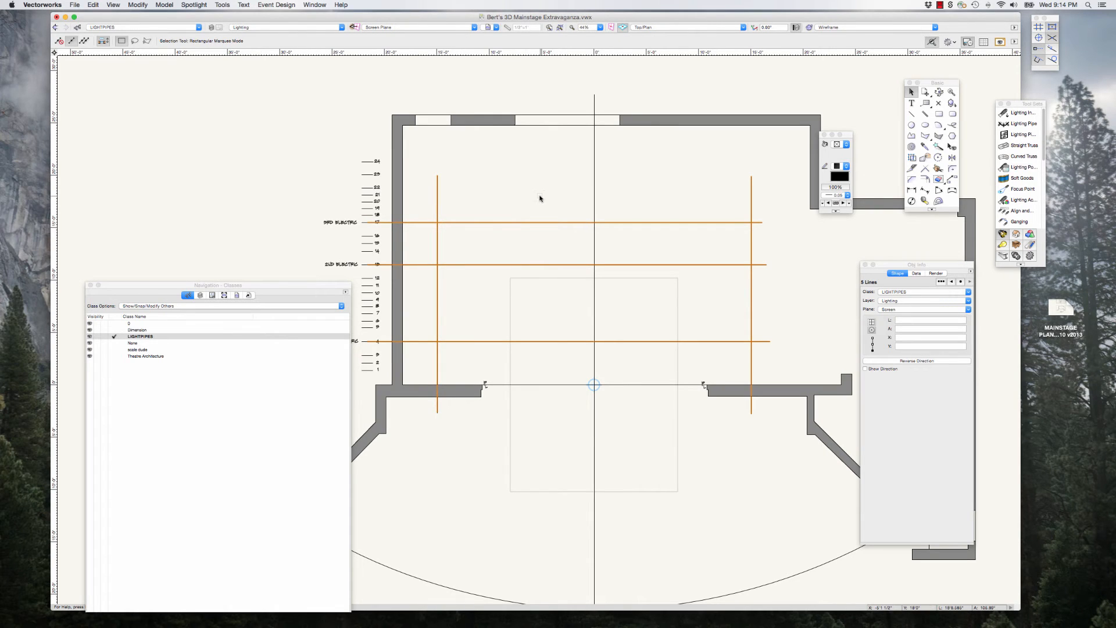
key("super+g")
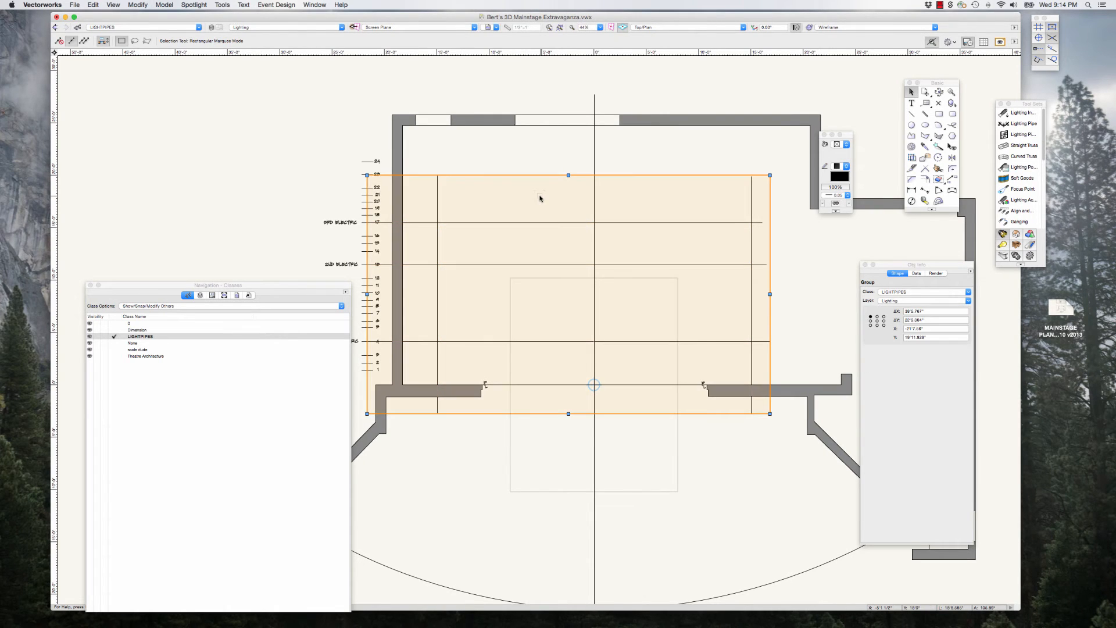
Step: Deselect the group and rearrange the Navigation, Basic, Tool Sets and Object Info palettes to clear the ground plan
left_click_drag(338, 285, 289, 178)
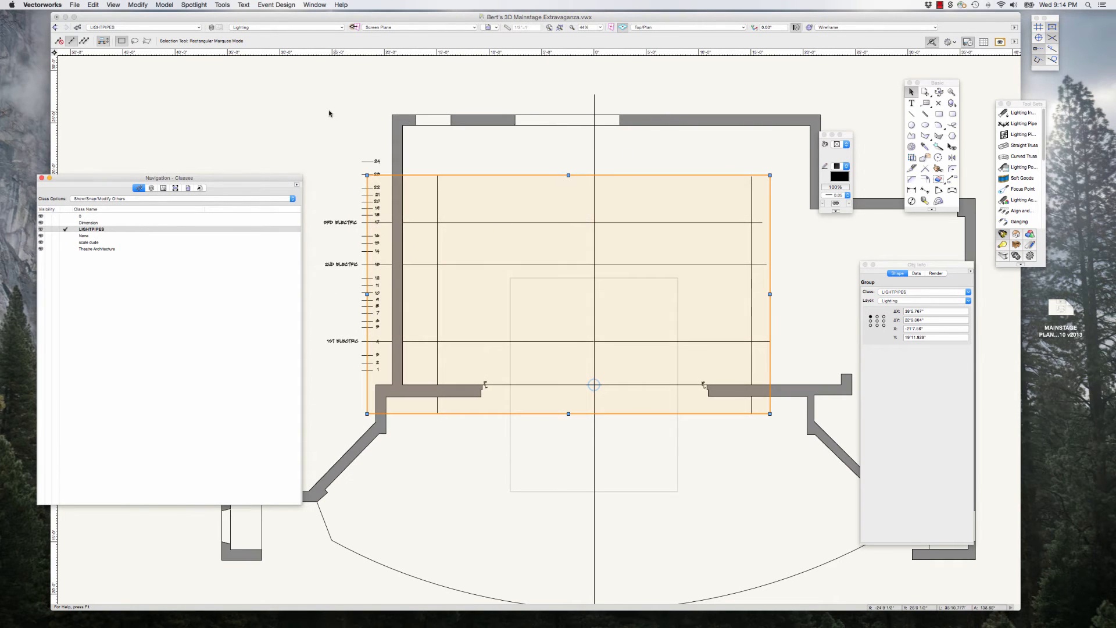
scroll(323, 111, "down", 3)
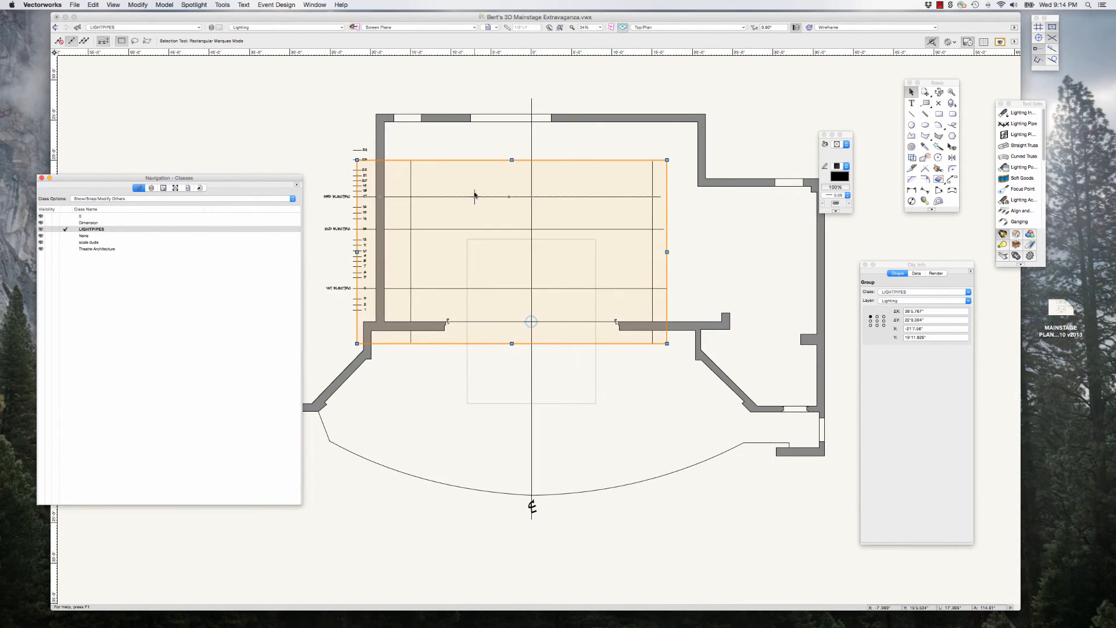
scroll(472, 193, "up", 3)
scroll(503, 215, "down", 2)
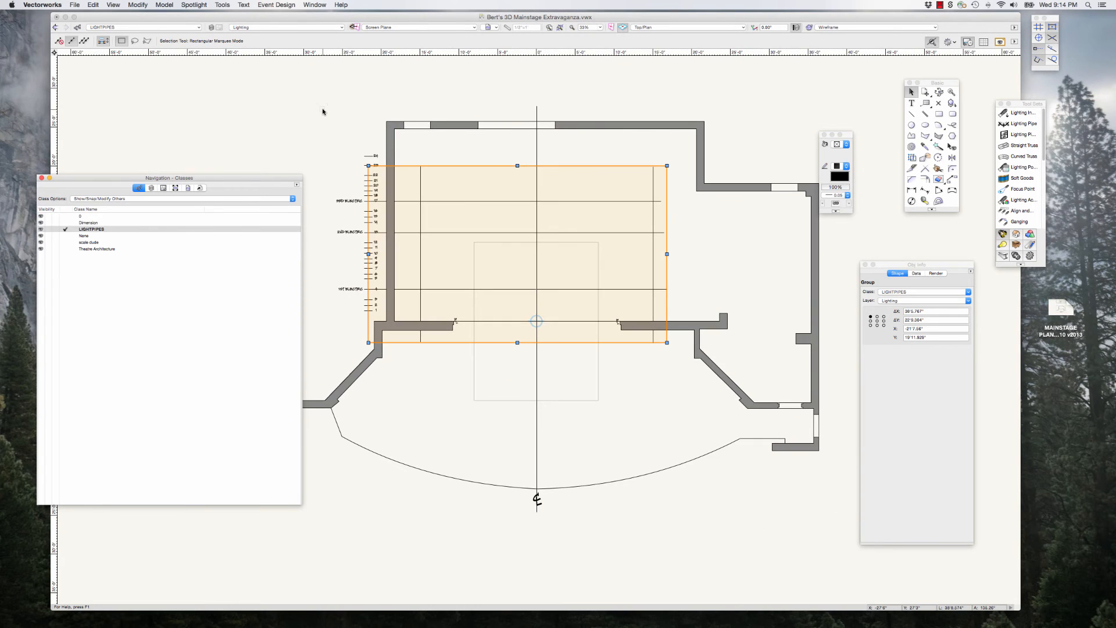
left_click(702, 112)
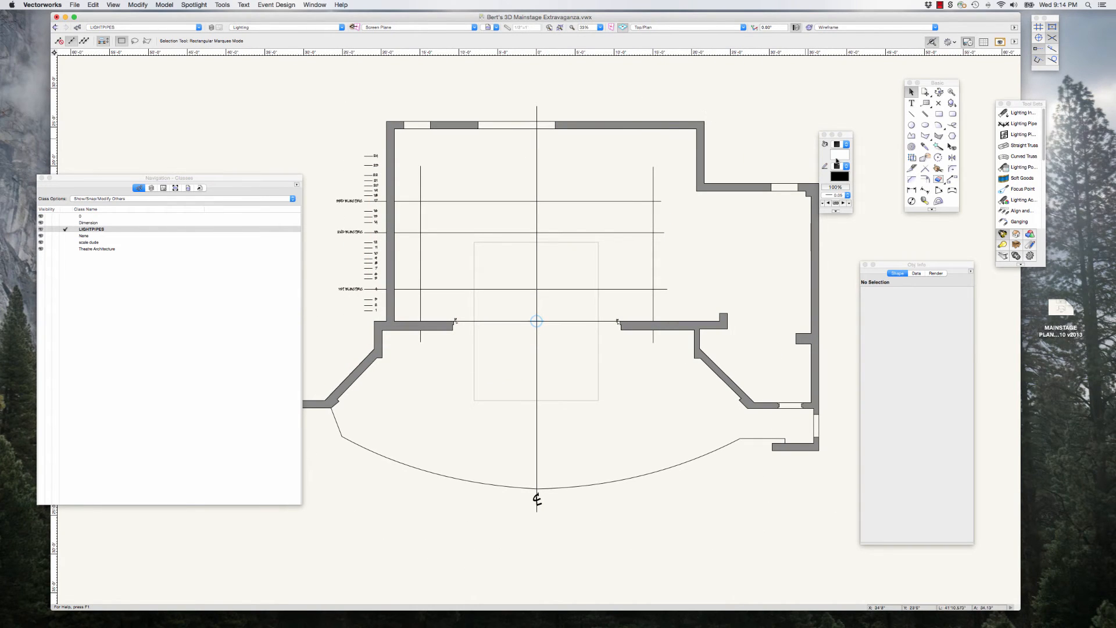
left_click_drag(955, 86, 930, 83)
left_click_drag(1017, 103, 970, 83)
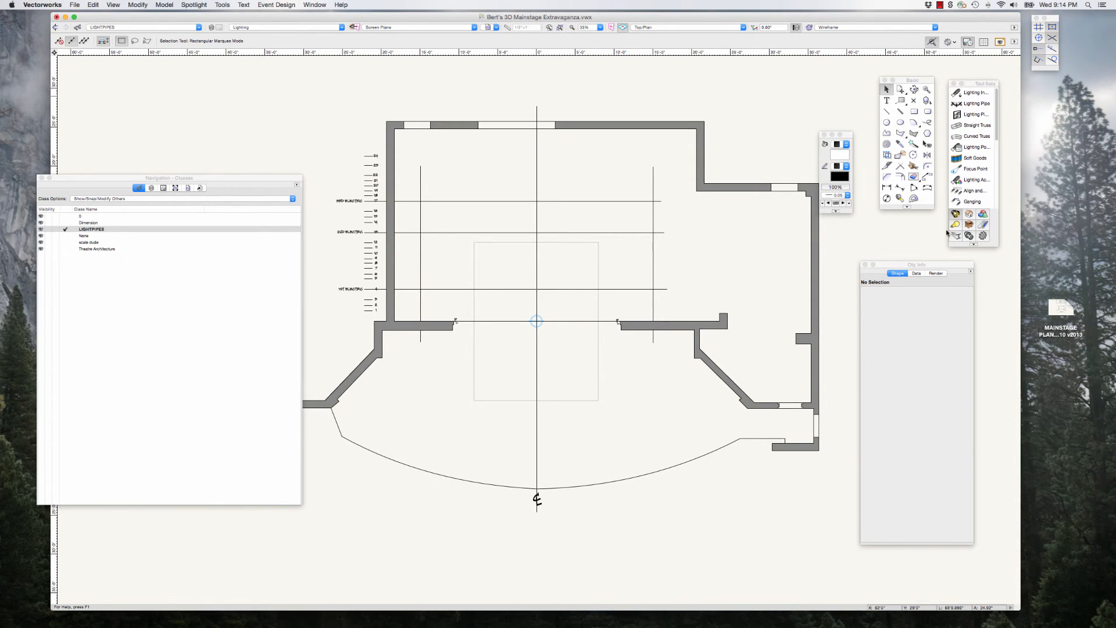
left_click_drag(946, 266, 975, 271)
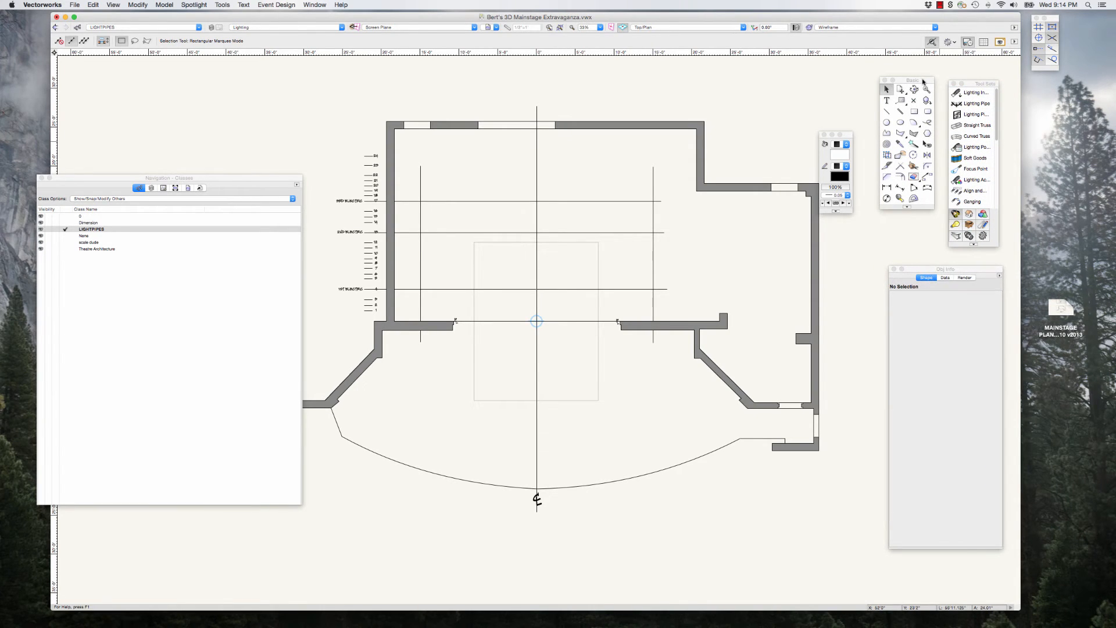
left_click_drag(924, 82, 931, 103)
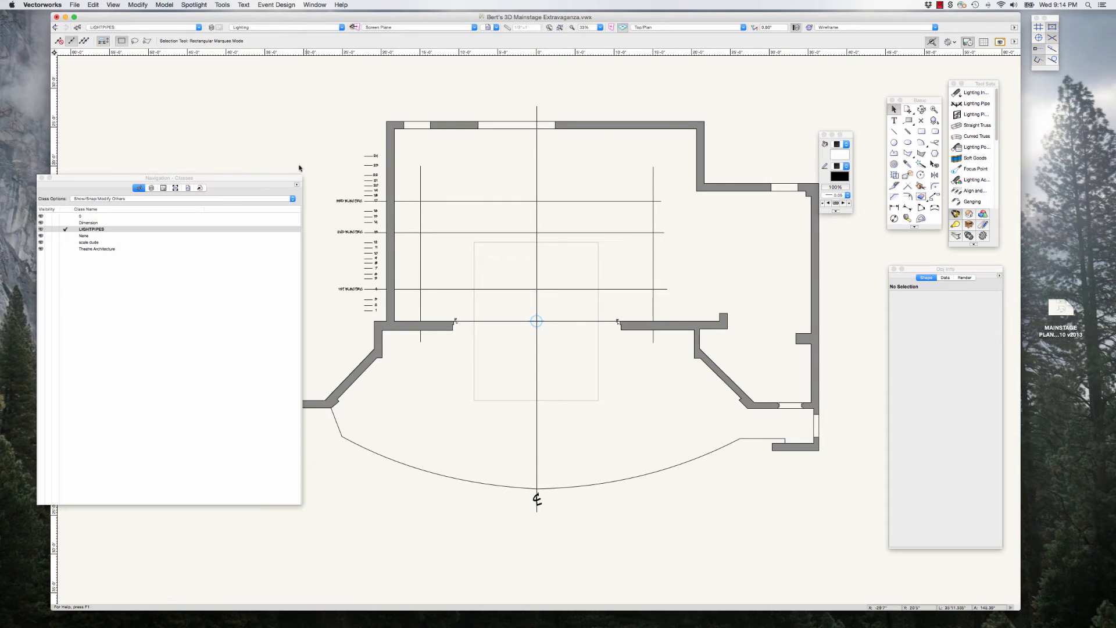
Step: Draw a lighting pipe about 30' long along the 3rd Electric line, spanning between the two vertical guide lines
left_click_drag(282, 178, 279, 175)
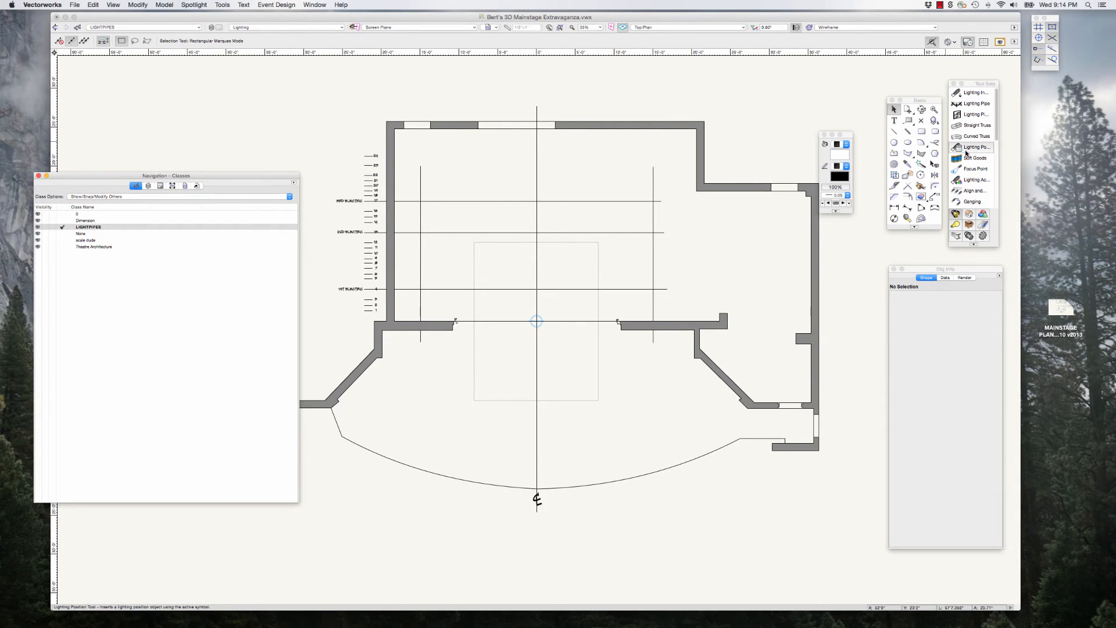
left_click_drag(850, 135, 871, 123)
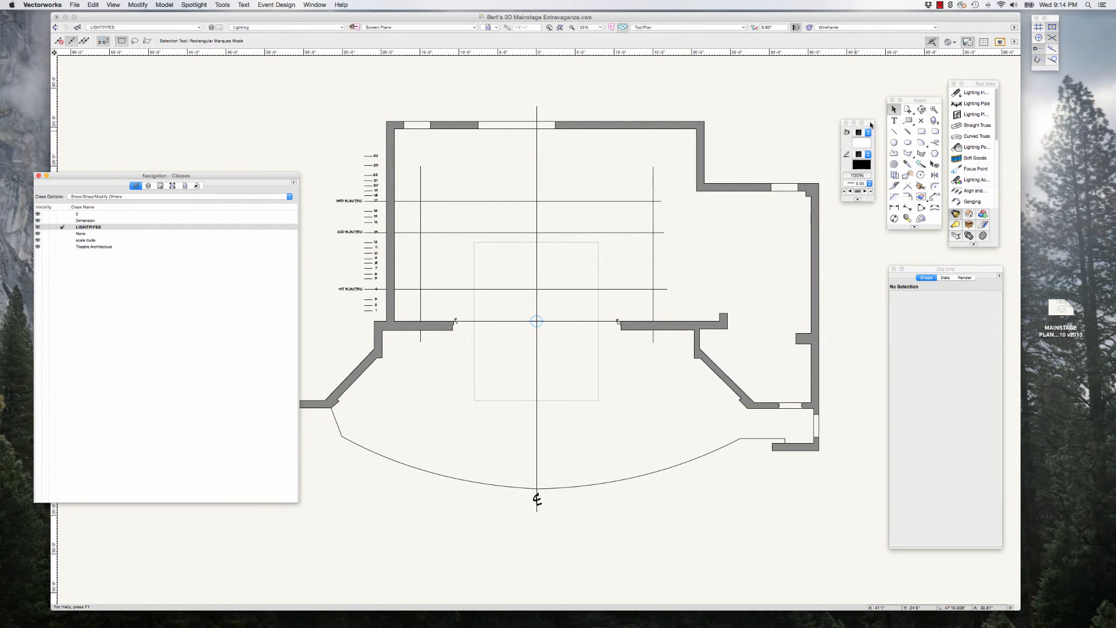
left_click(972, 104)
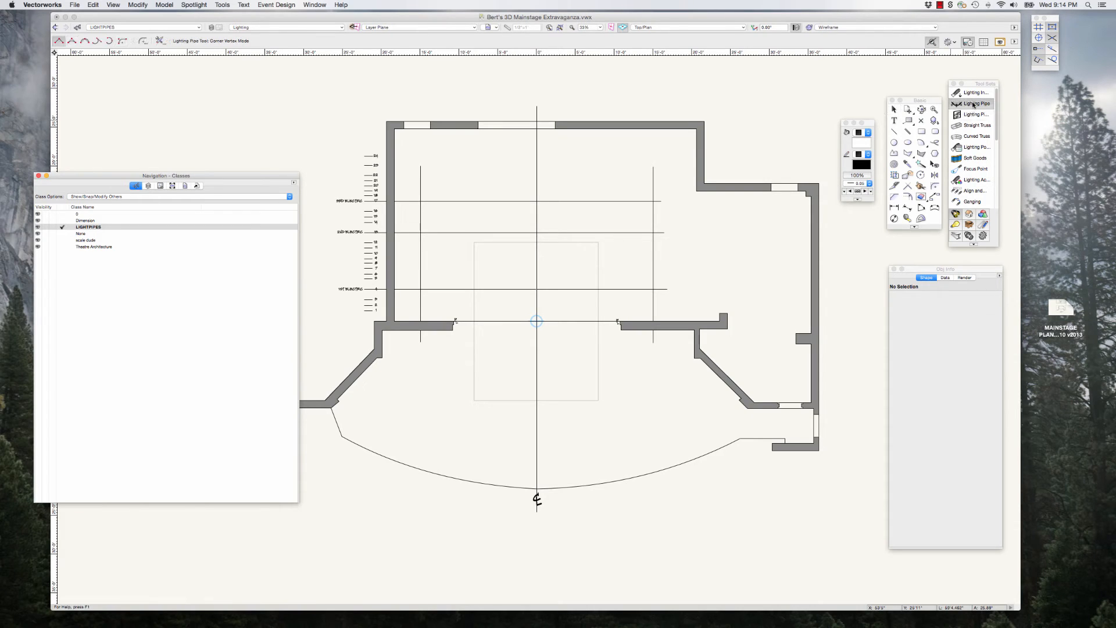
scroll(611, 201, "up", 1)
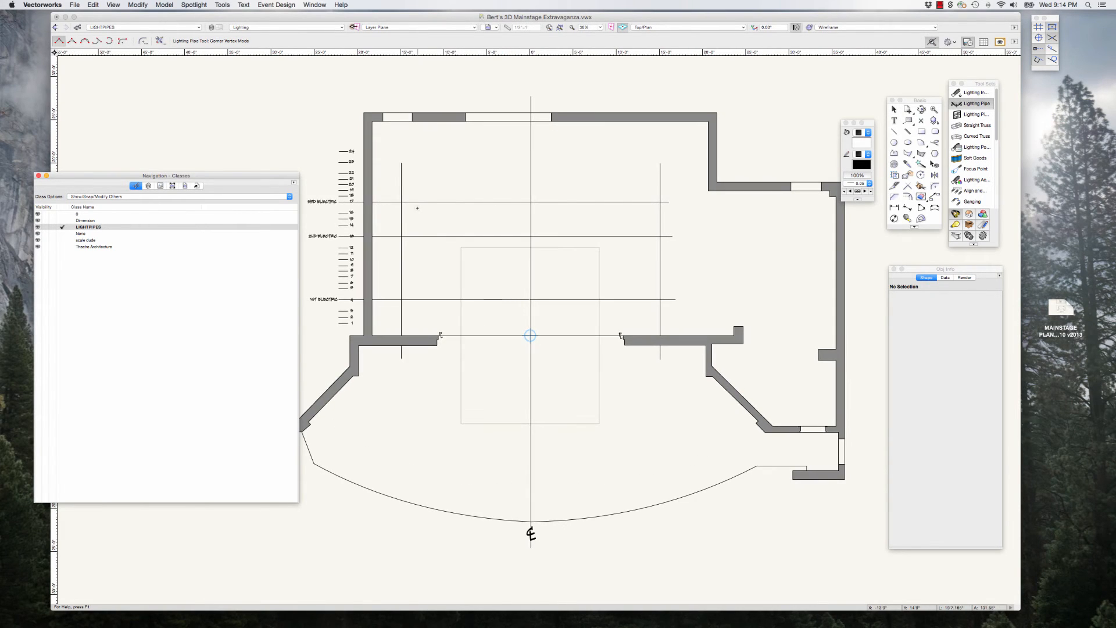
left_click(401, 201)
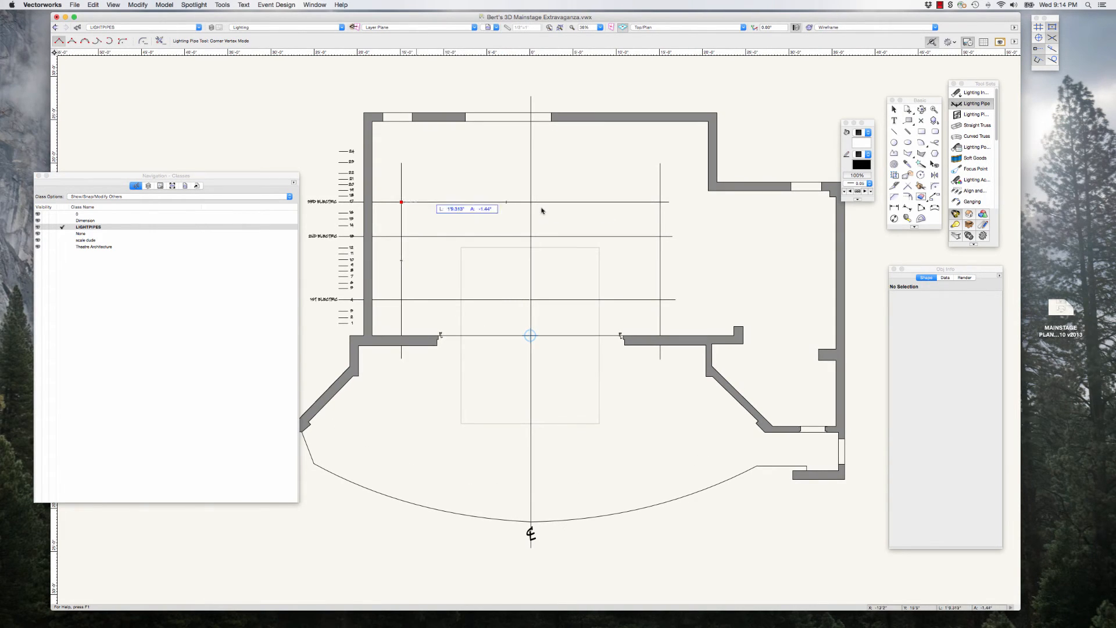
double_click(660, 202)
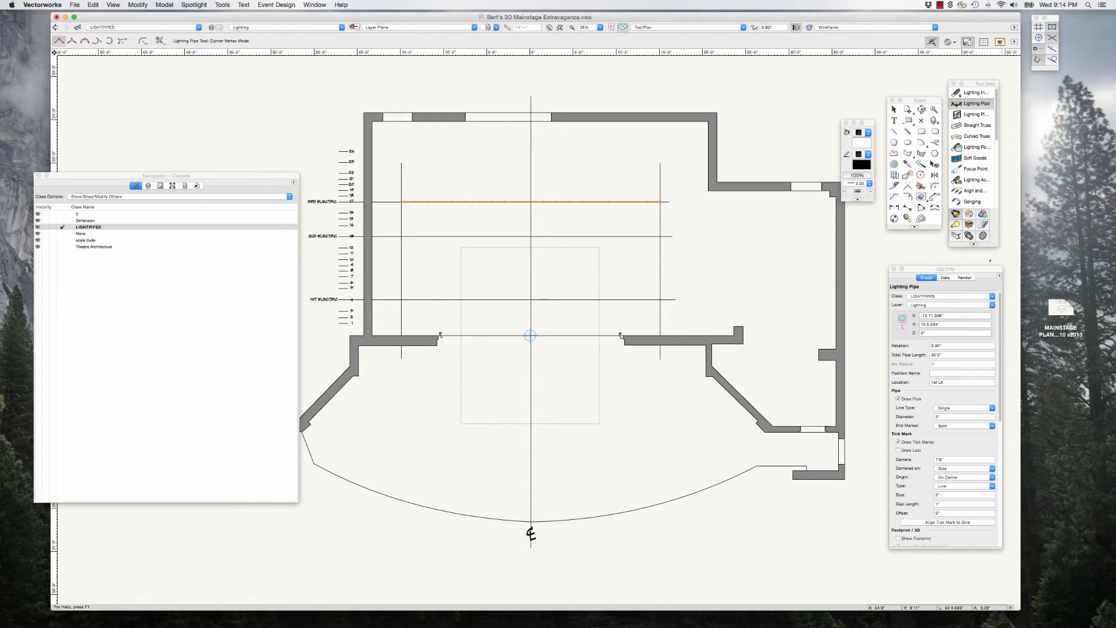
Step: Reposition the Object Info palette over the plan, just below and beside the selected lighting pipe
left_click_drag(980, 270, 785, 255)
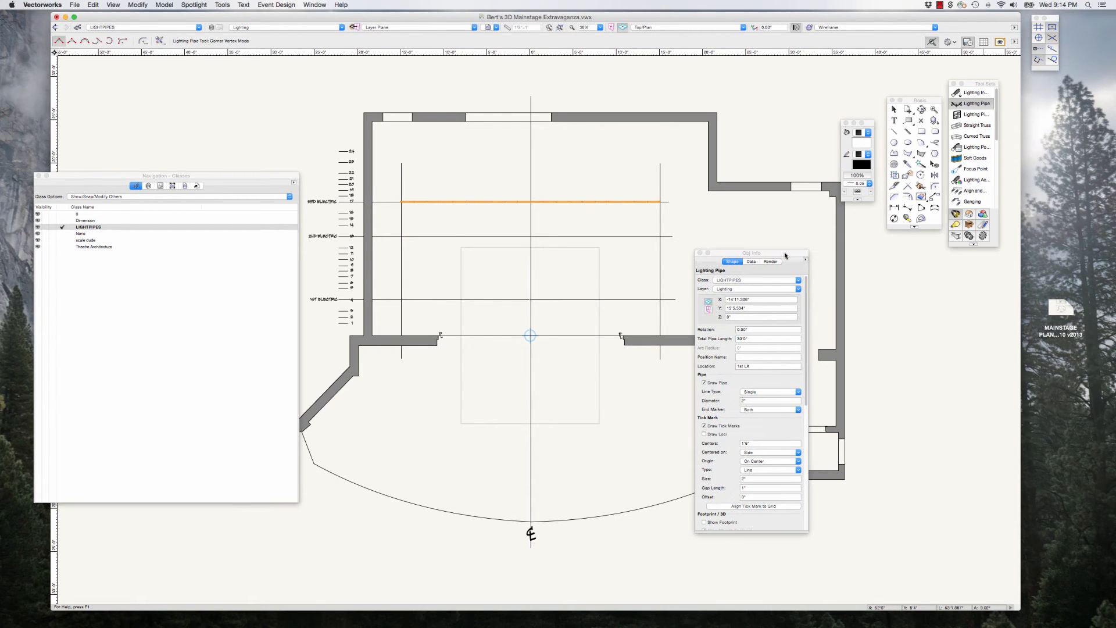
left_click_drag(785, 255, 785, 228)
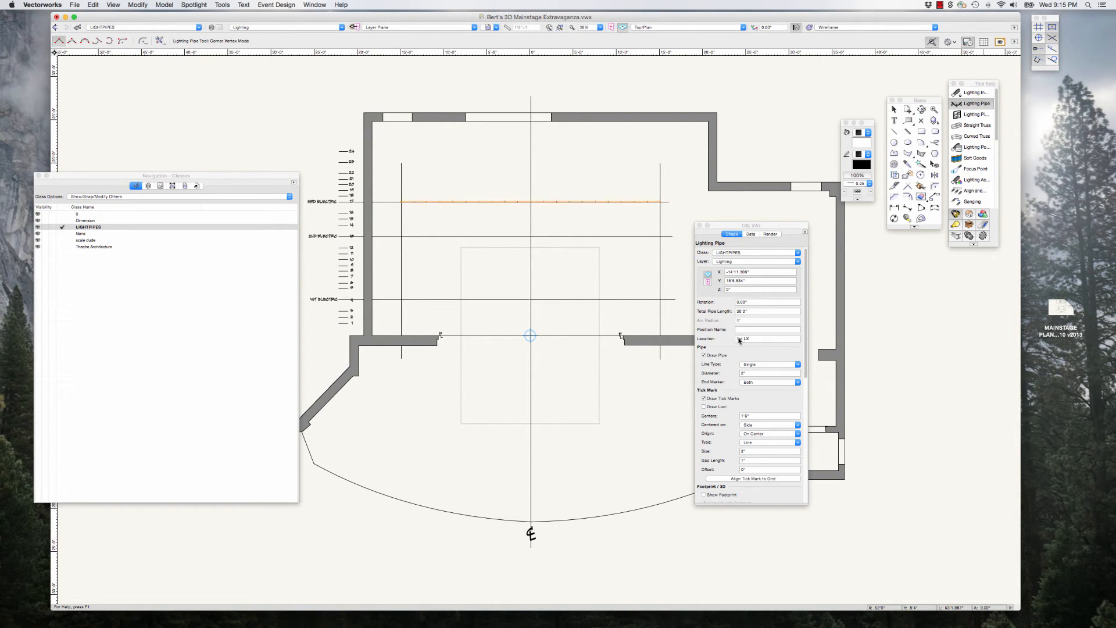
Step: Set the location of the lighting pipe on the 3rd Electric line to 3rd LX
left_click(742, 340)
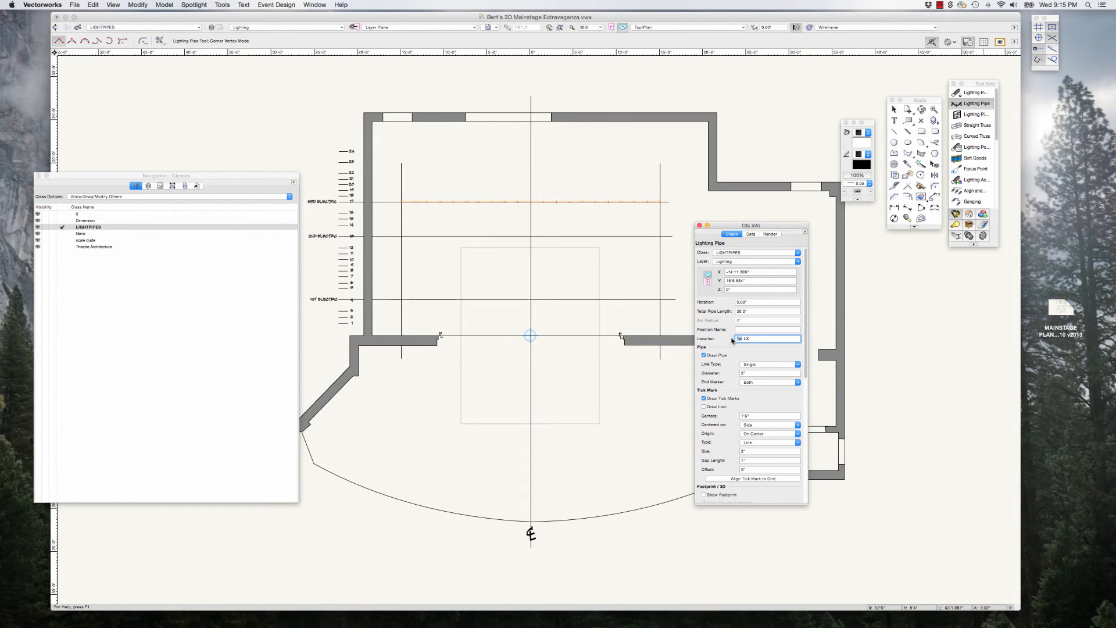
type("3rd")
key("BackSpace")
key("BackSpace")
key("BackSpace")
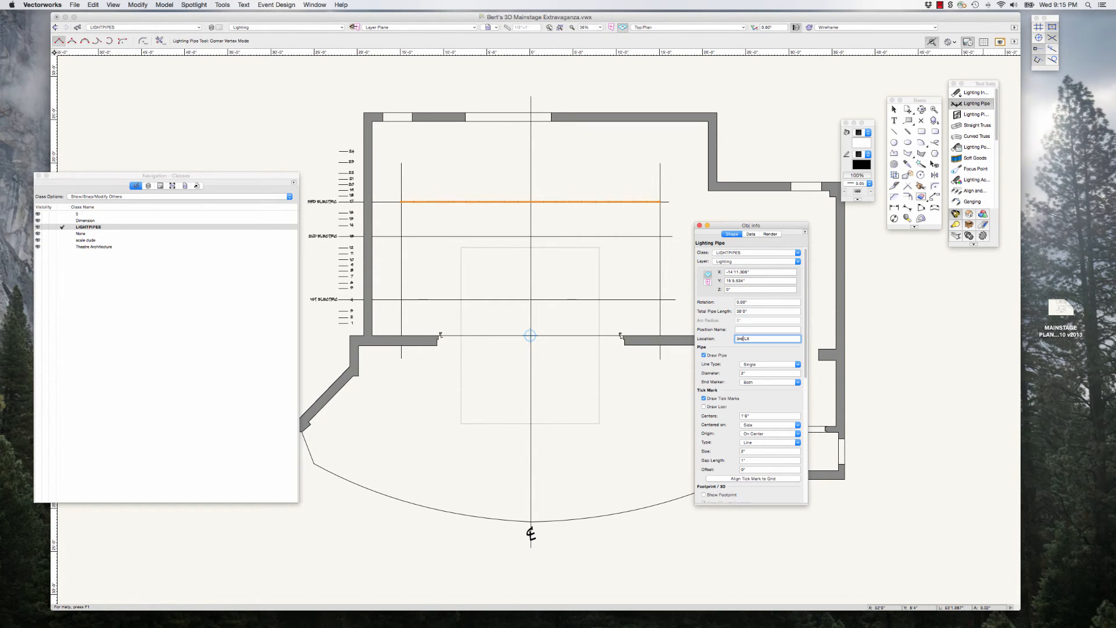
left_click_drag(779, 229, 815, 226)
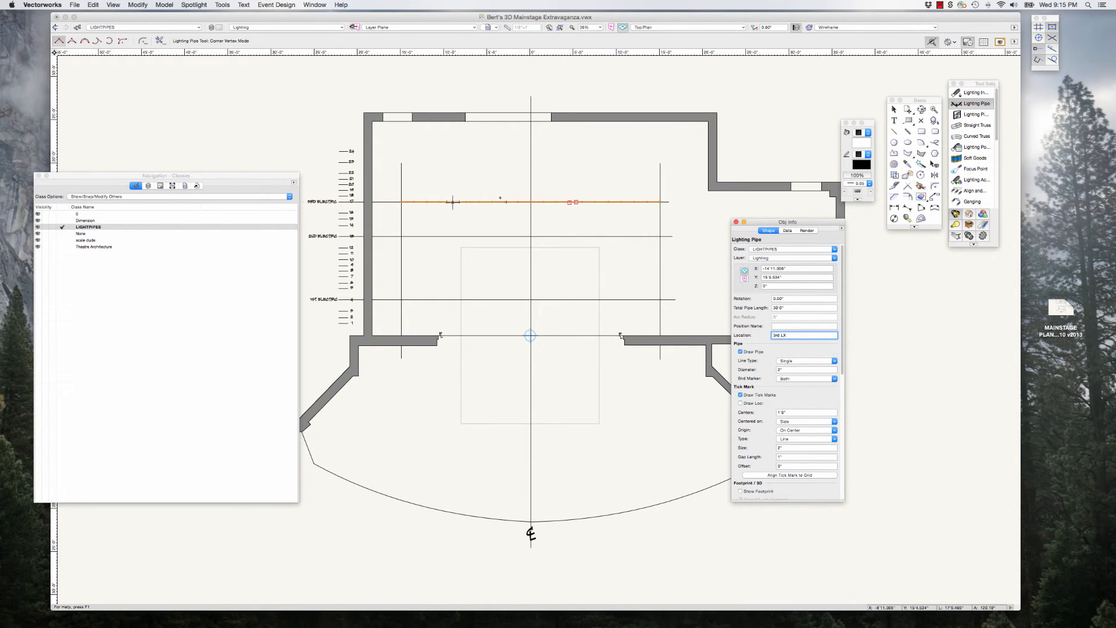
Step: Set the Z height of the 3rd Electric pipe to 16'
scroll(653, 201, "up", 3)
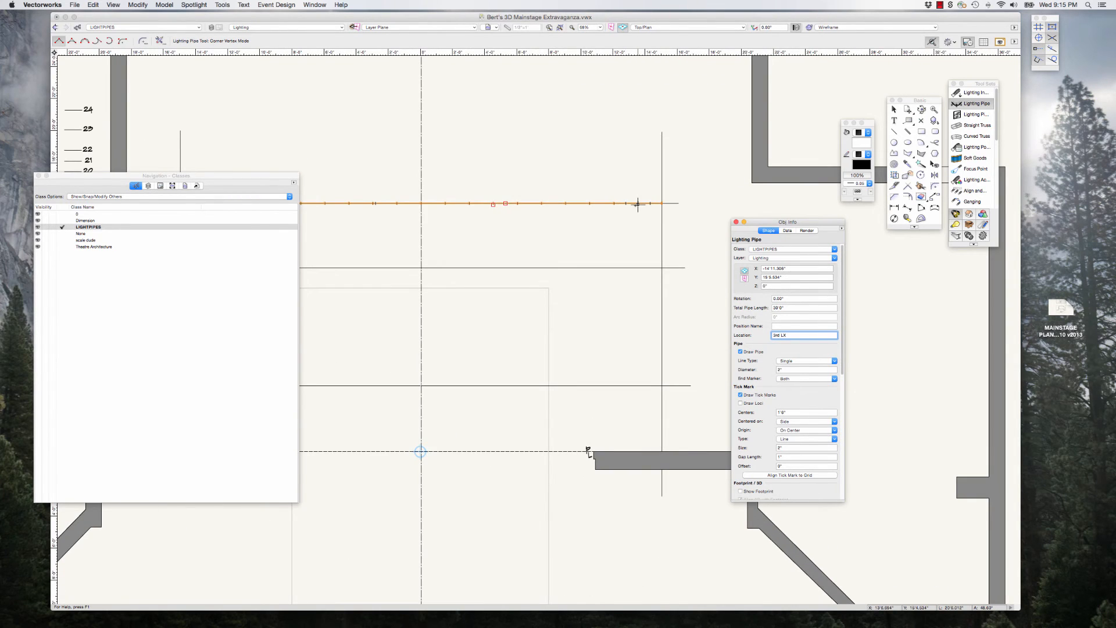
scroll(638, 204, "down", 3)
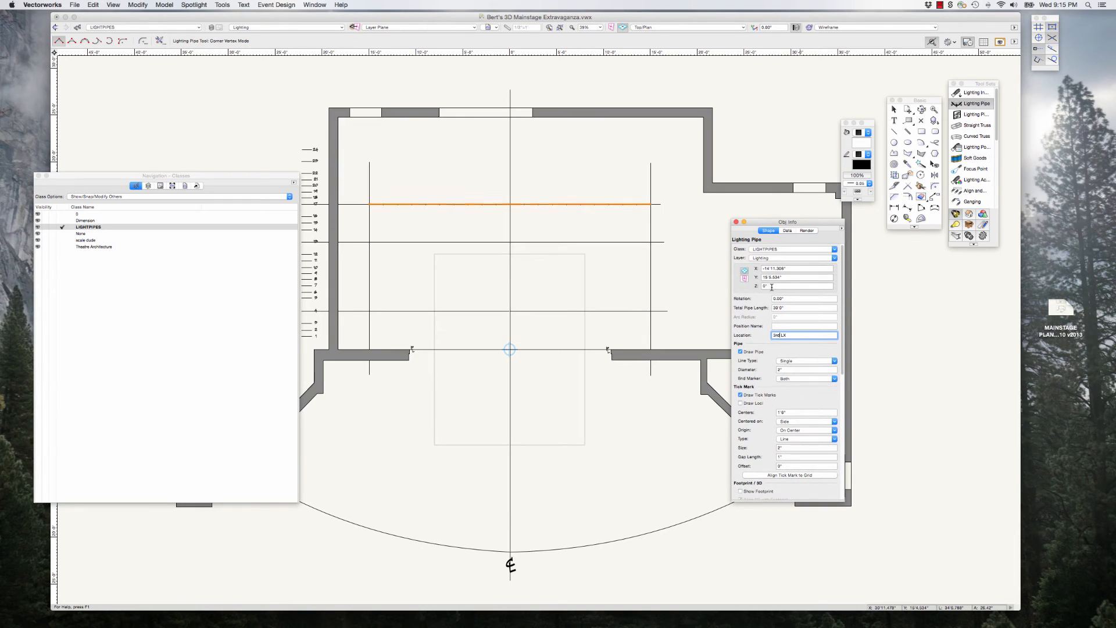
left_click(769, 285)
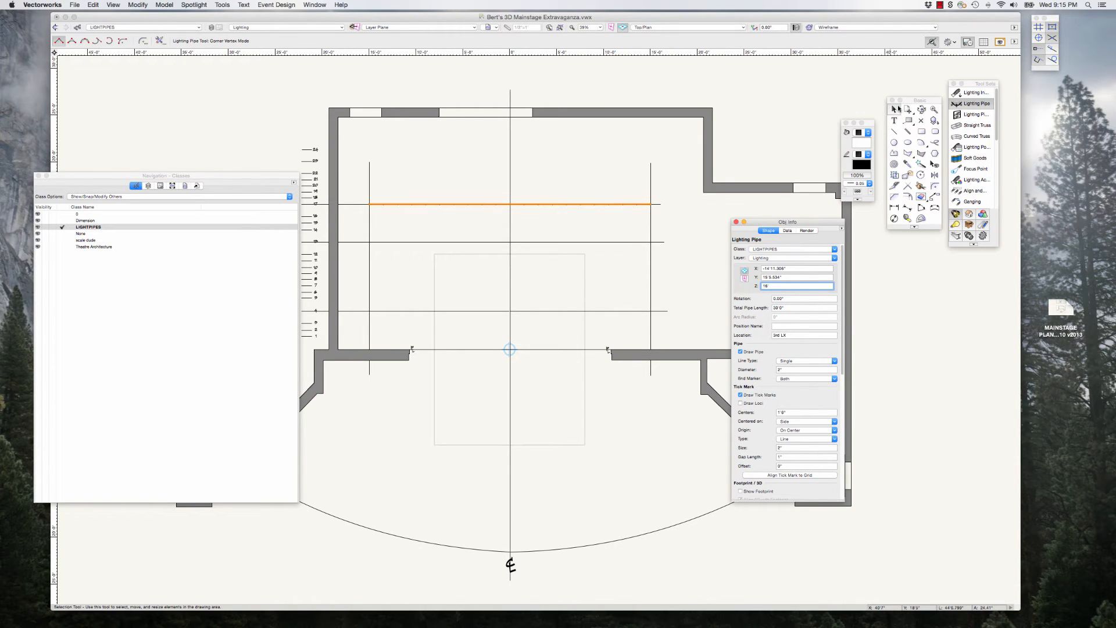
left_click(798, 309)
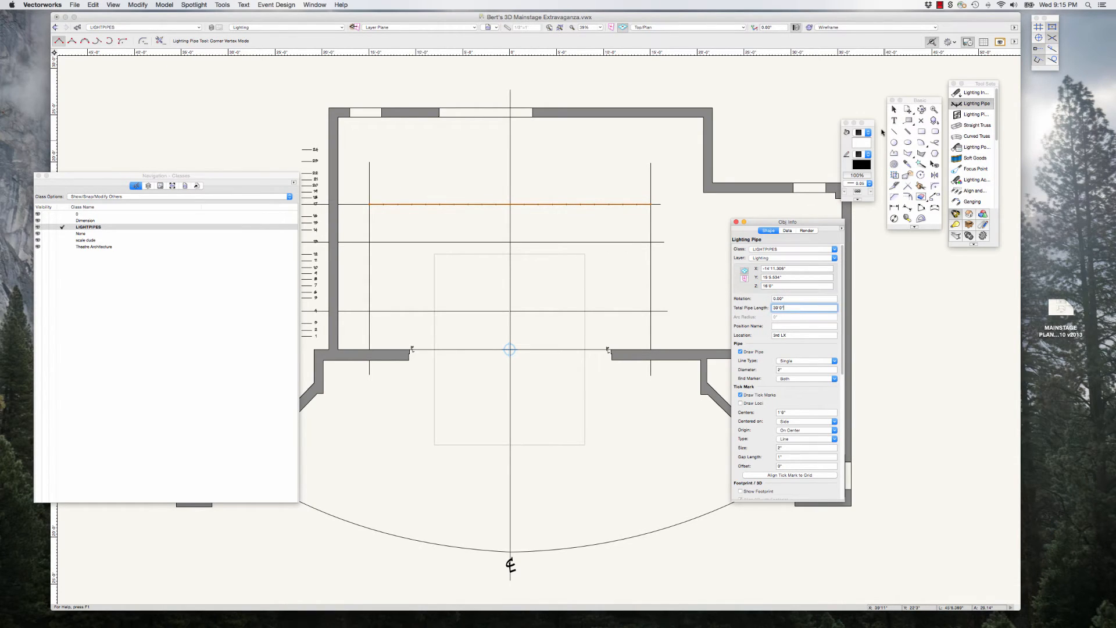
key("Return")
Step: Move the Object Info and Navigation palettes clear of the plan and deselect the lighting pipe
left_click_drag(767, 221, 892, 245)
left_click(894, 109)
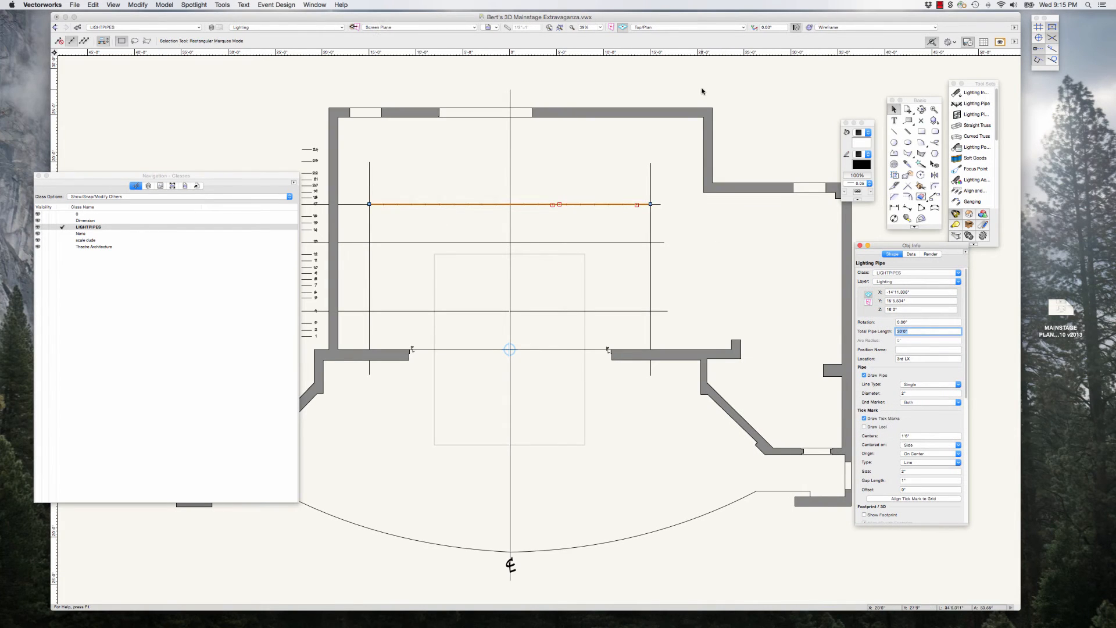
left_click(477, 124)
left_click_drag(276, 175, 212, 159)
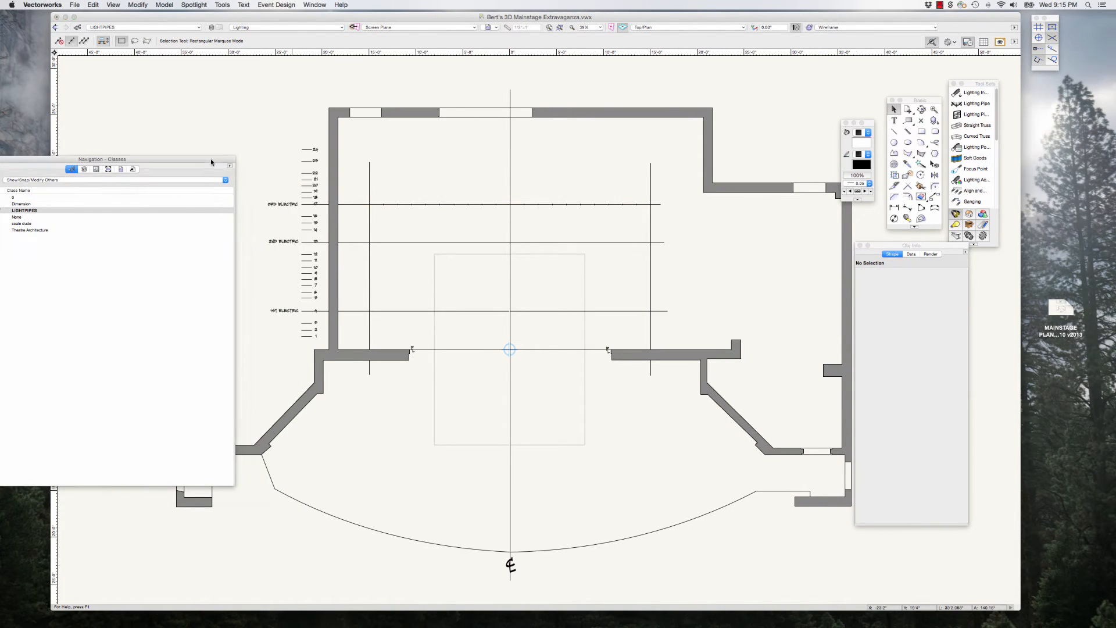
Step: Select the 3rd Electric pipe, check its height in the front and right isometric views, and return to Top/Plan
left_click(481, 204)
key("KP_2")
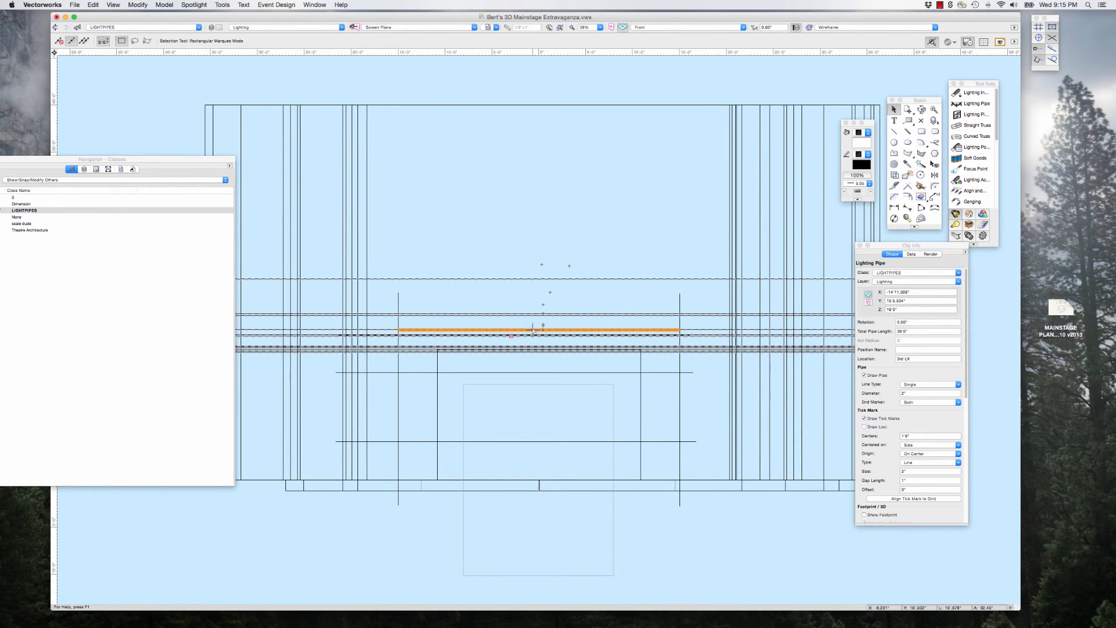
key("KP_3")
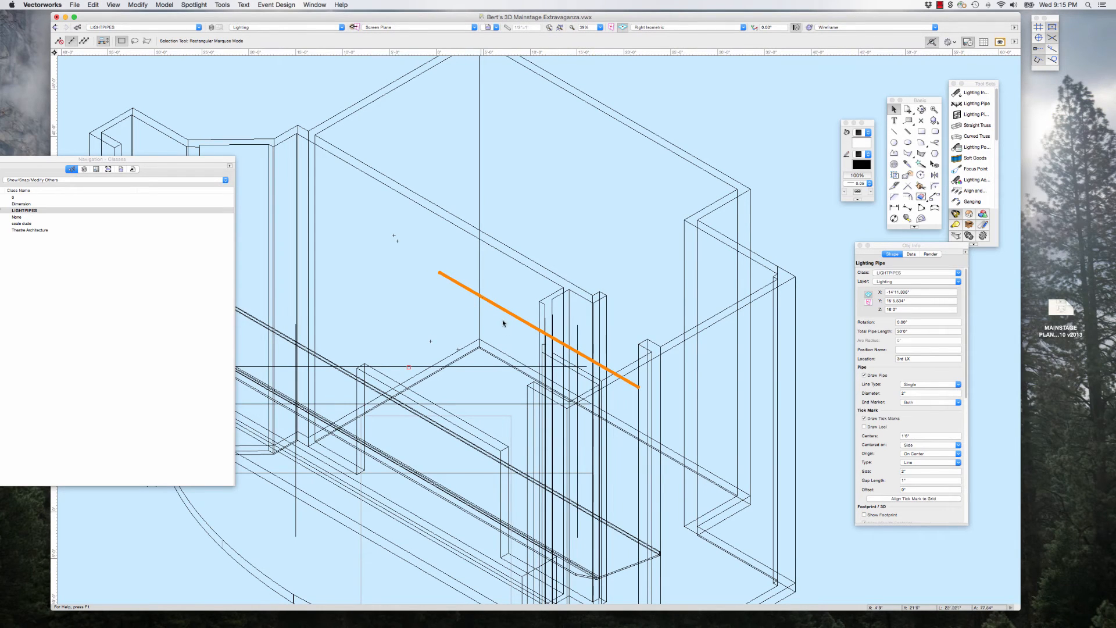
key("F5")
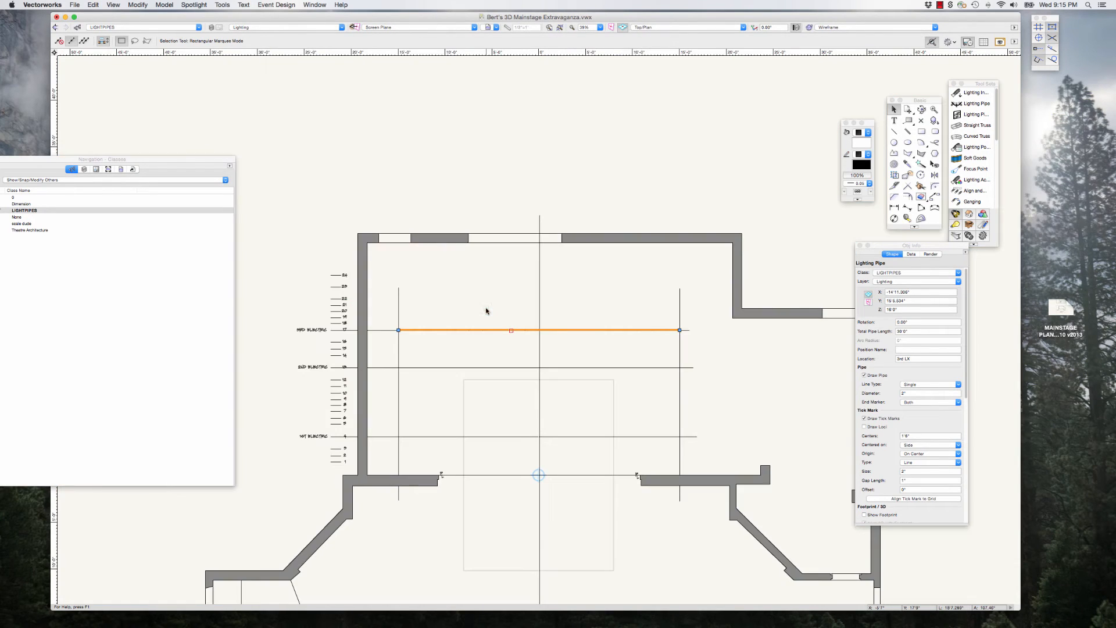
scroll(661, 326, "up", 5)
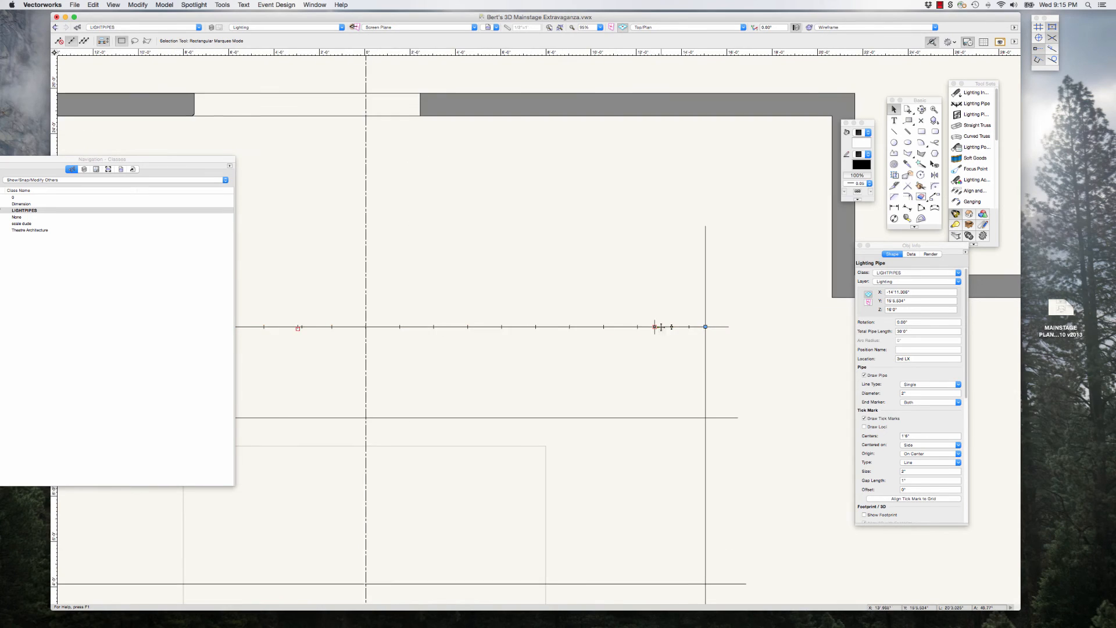
scroll(690, 314, "down", 4)
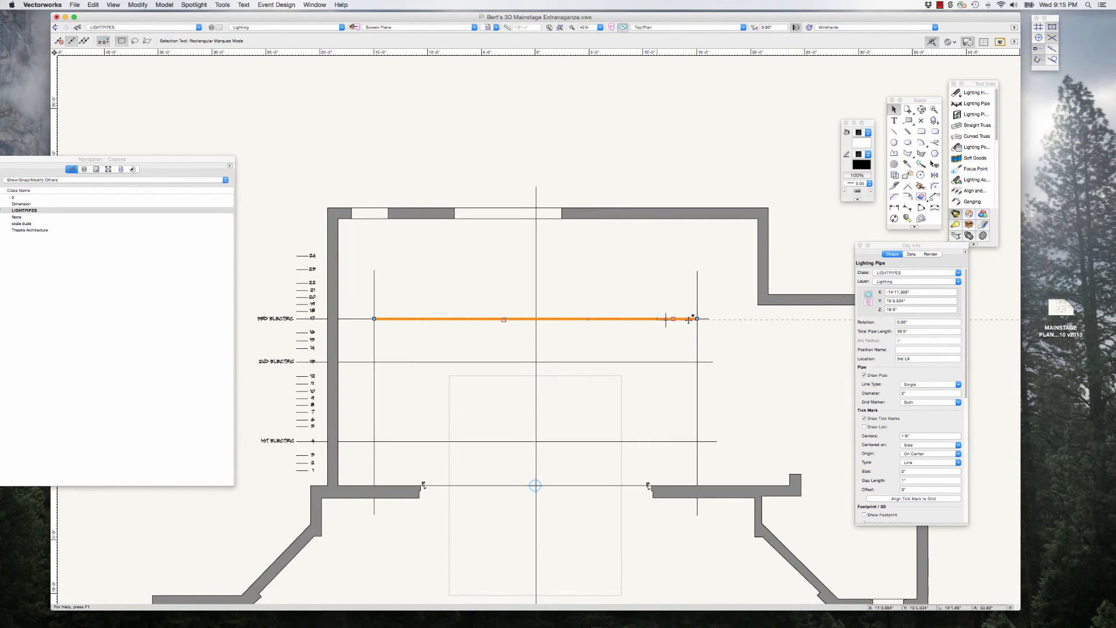
scroll(688, 330, "up", 2)
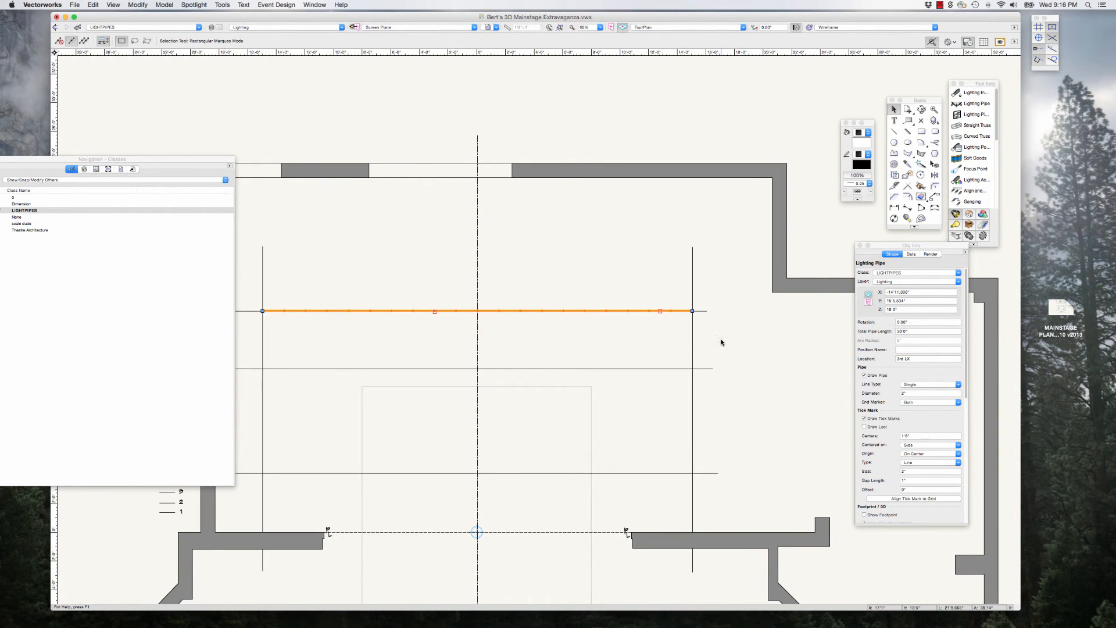
scroll(698, 326, "down", 2)
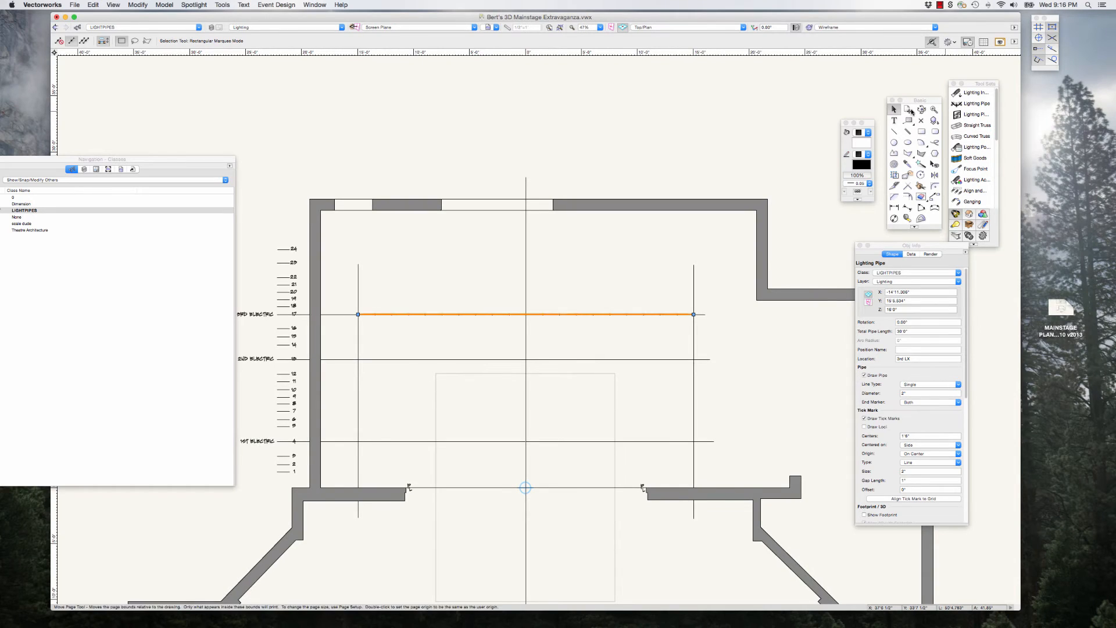
Step: Duplicate the 3rd Electric pipe and snap the copy onto the 2nd Electric line between the two vertical guides
left_click(626, 287)
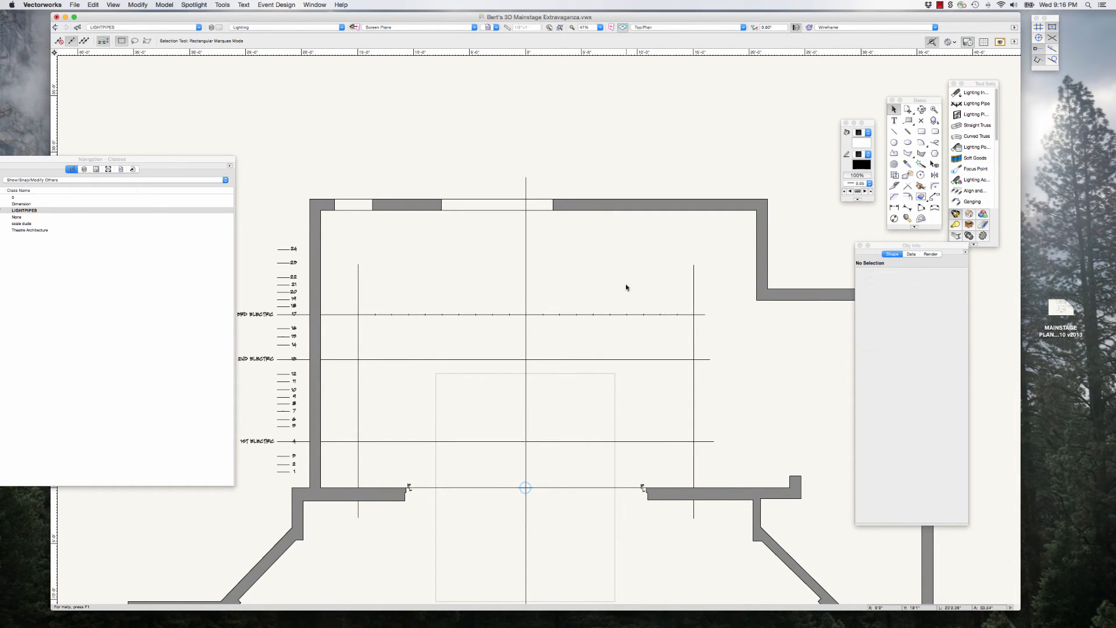
left_click(626, 314)
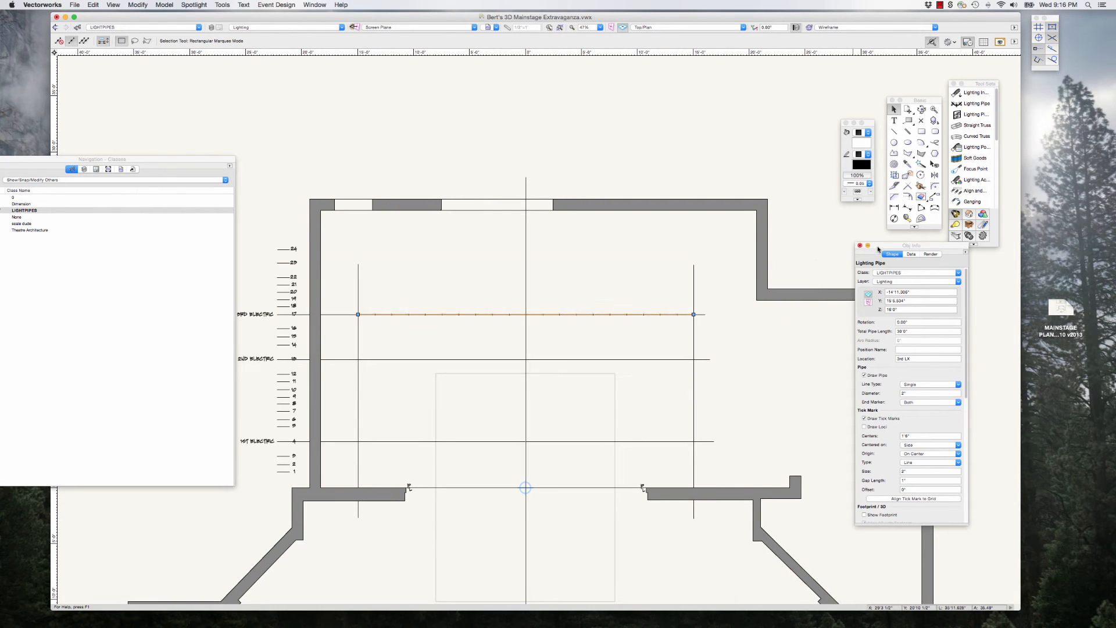
left_click_drag(878, 249, 830, 240)
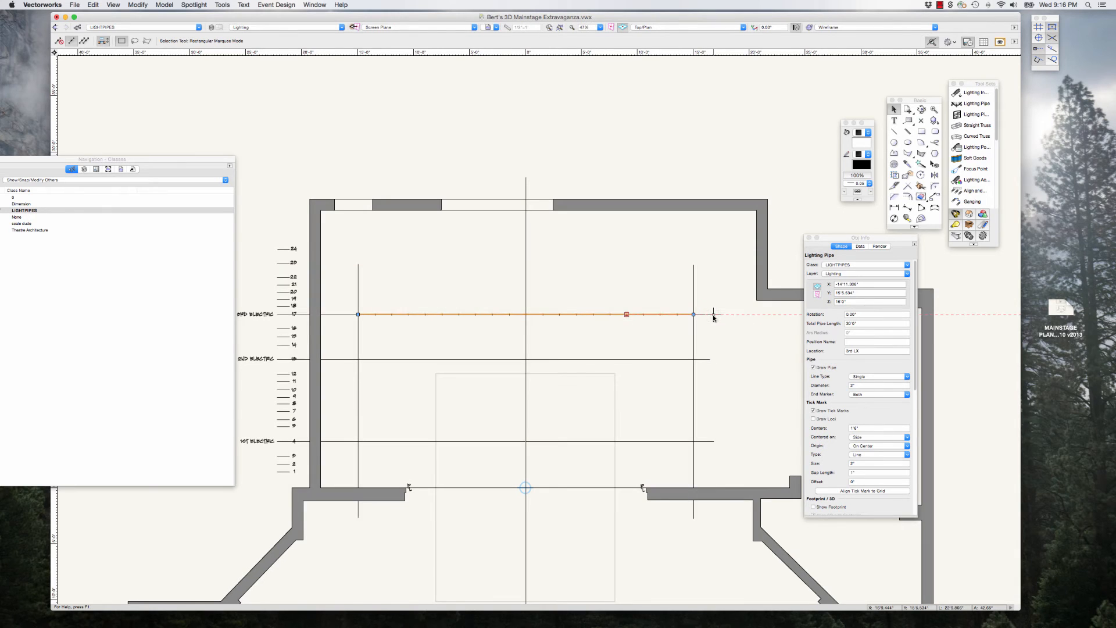
scroll(713, 315, "up", 1)
scroll(716, 315, "up", 1)
scroll(716, 315, "down", 3)
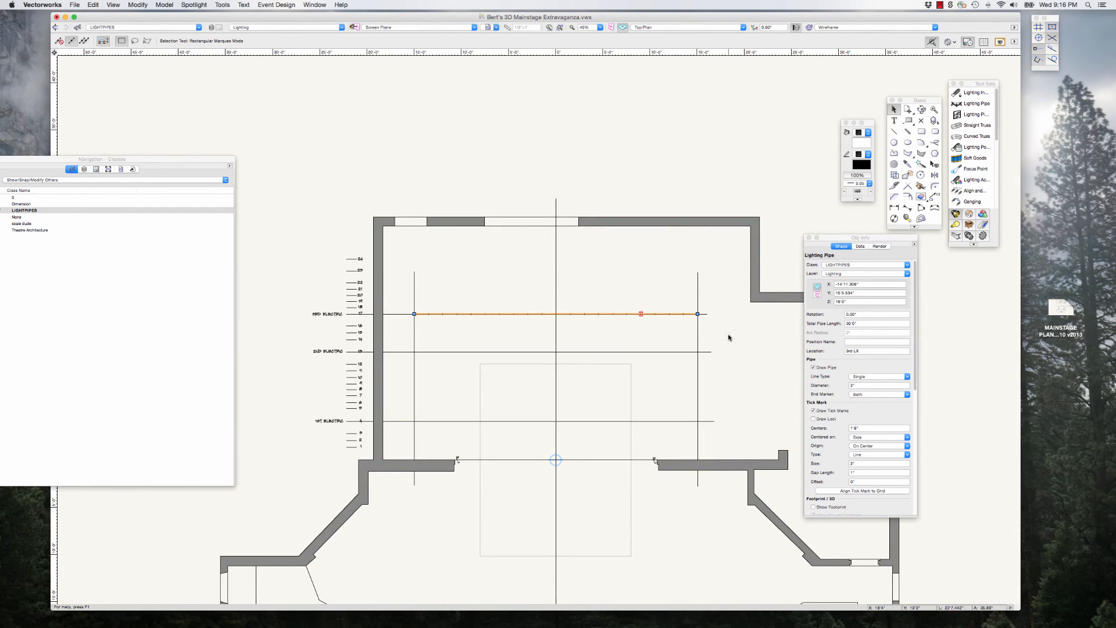
scroll(729, 335, "up", 3)
key("super+d")
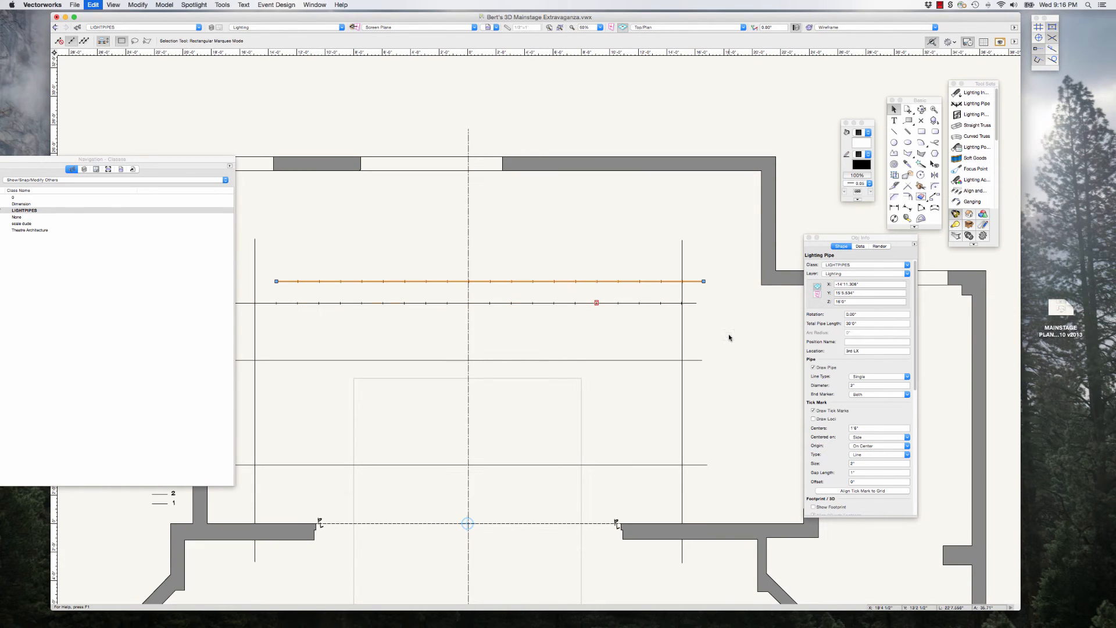
left_click(735, 308)
left_click_drag(704, 281, 683, 361)
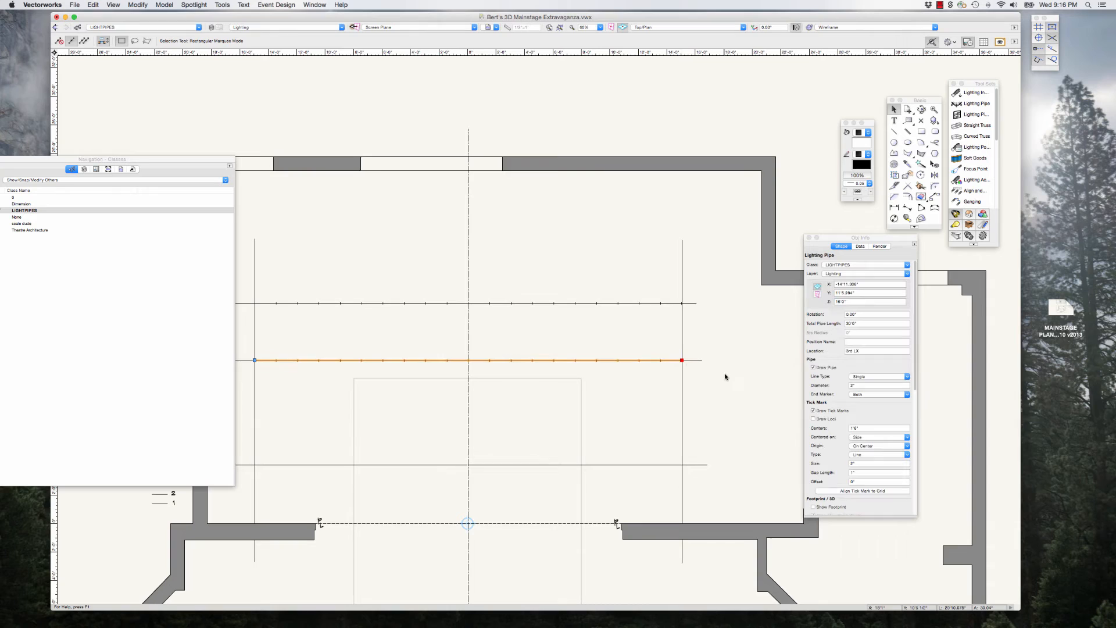
Step: Set the location of the duplicated pipe on the 2nd Electric line to 2nd LX
left_click(851, 351)
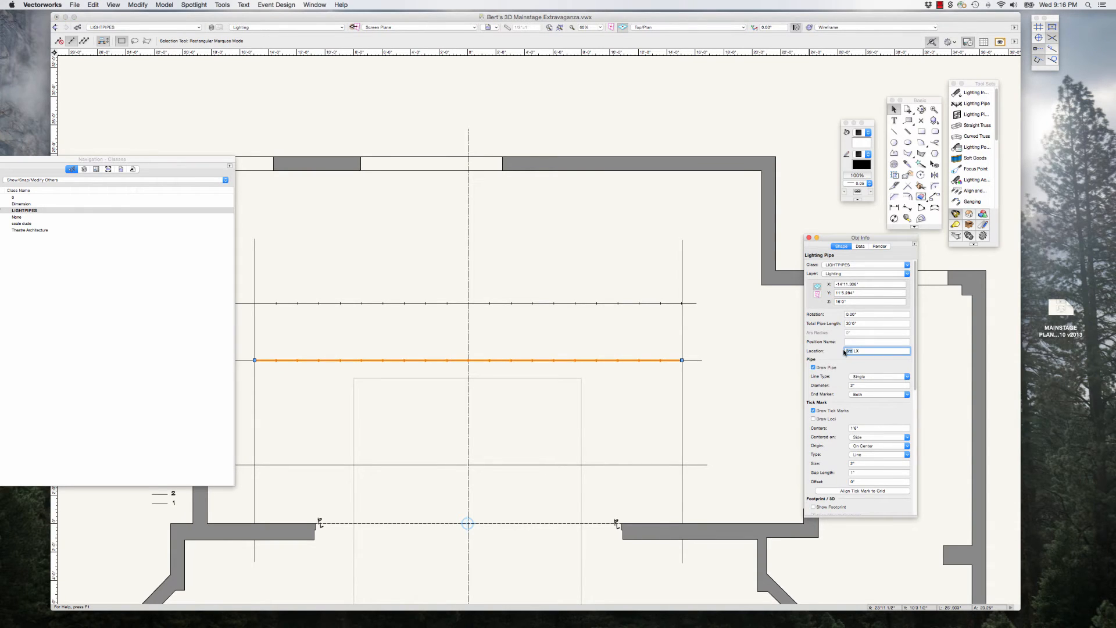
type("2n")
key("Return")
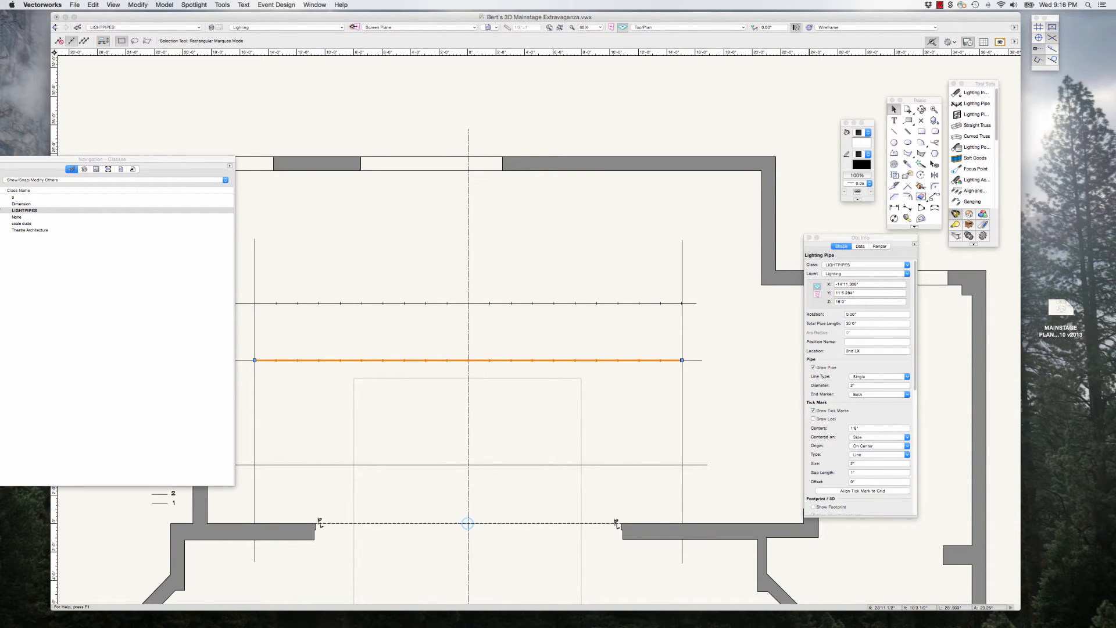
Step: Duplicate the 2nd Electric pipe onto the 1st Electric line and set the copy's location to 1st LX
key("super+d")
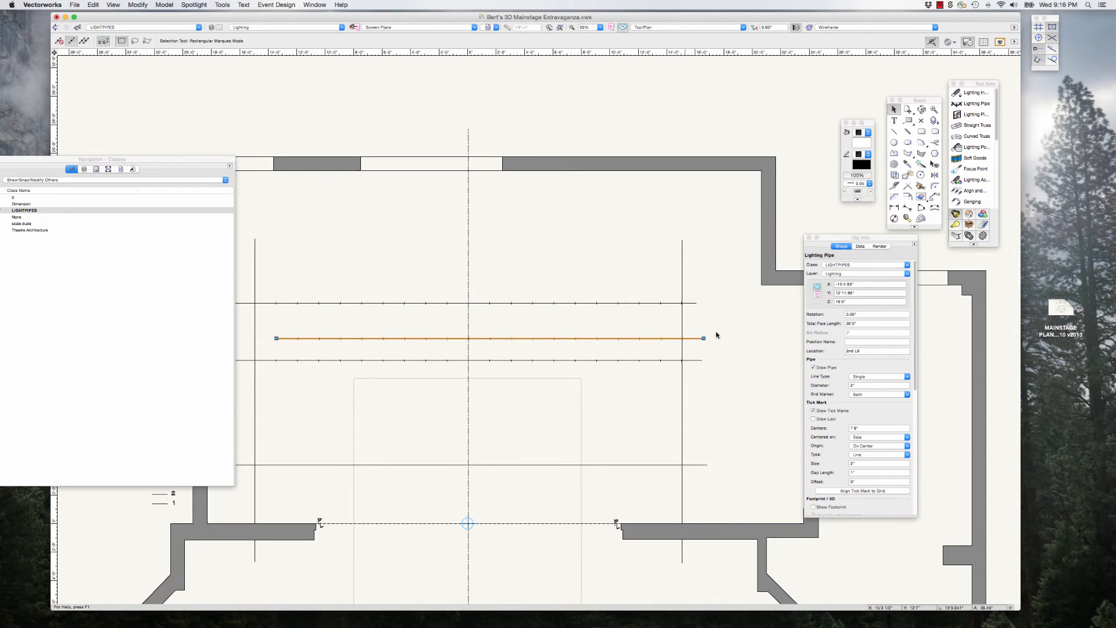
left_click_drag(704, 339, 684, 464)
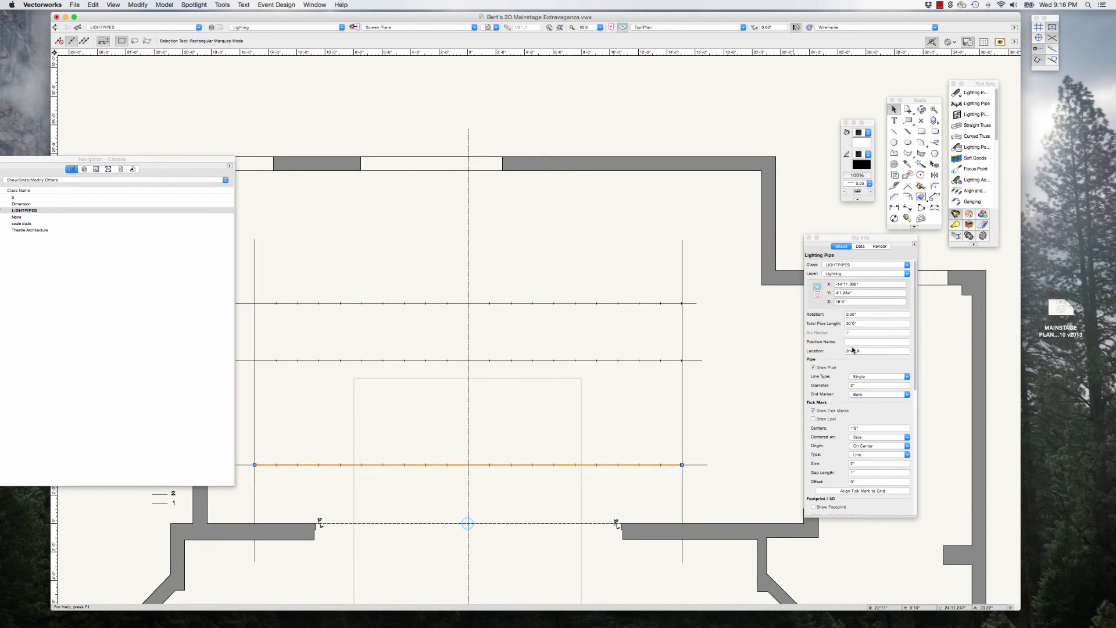
double_click(849, 351)
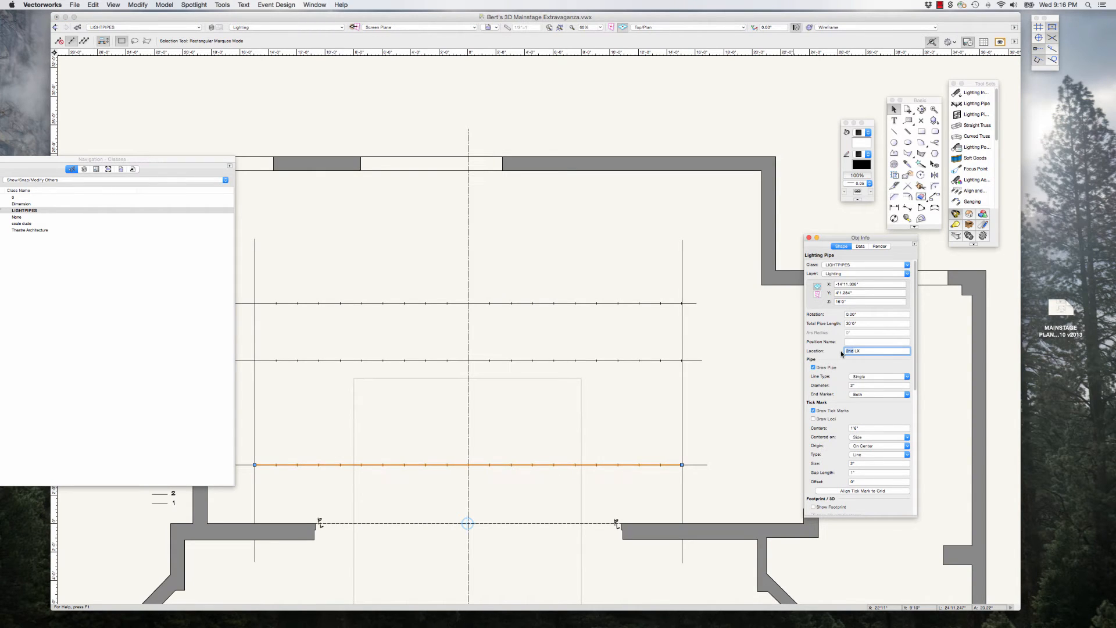
type("1st")
key("Return")
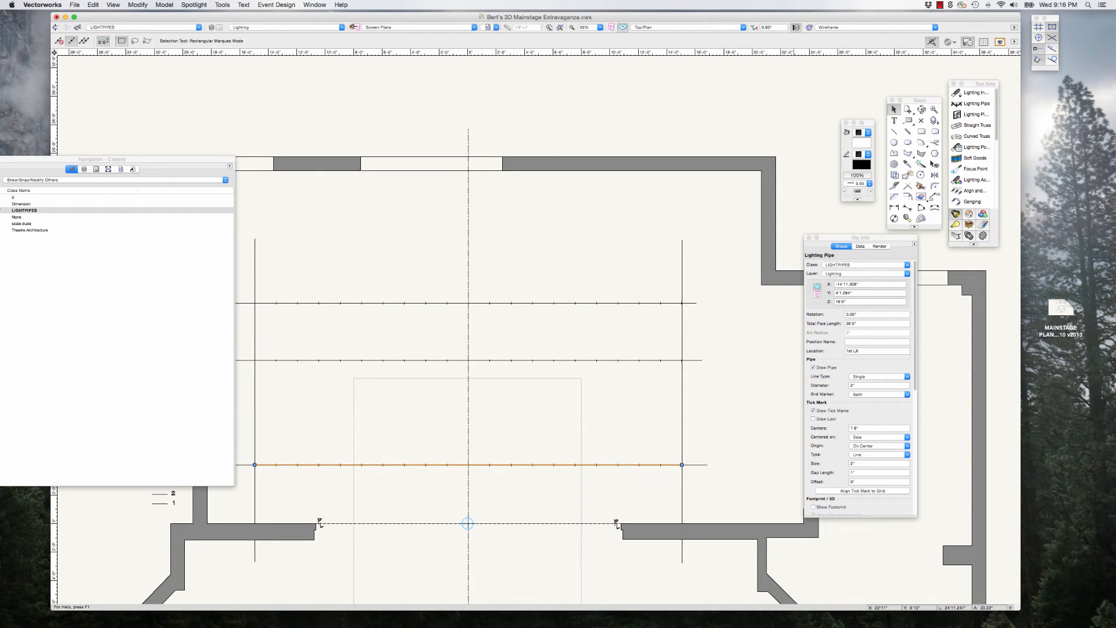
Step: Delete the grouped guide lines around the three pipes and move the Object Info palette clear of the plan
scroll(709, 232, "down", 4)
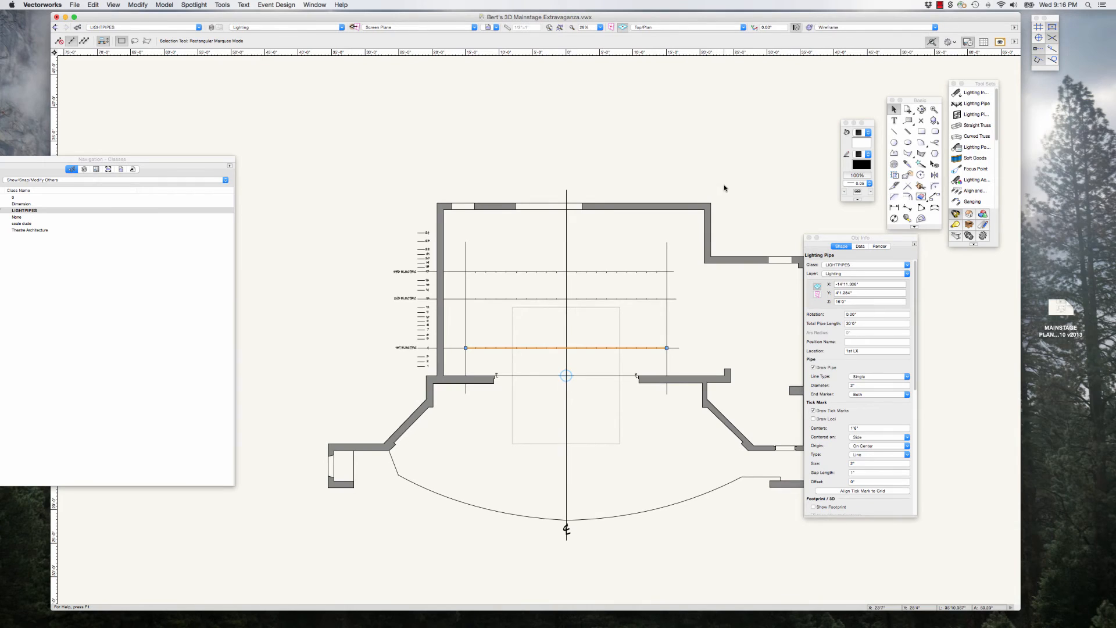
left_click(666, 243)
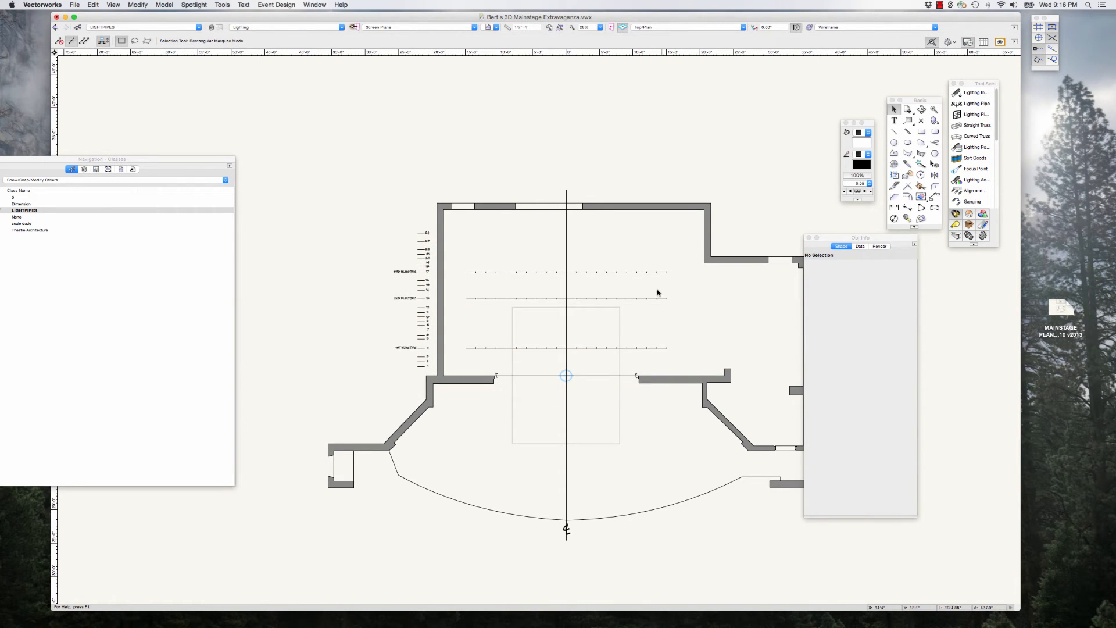
left_click_drag(832, 239, 883, 250)
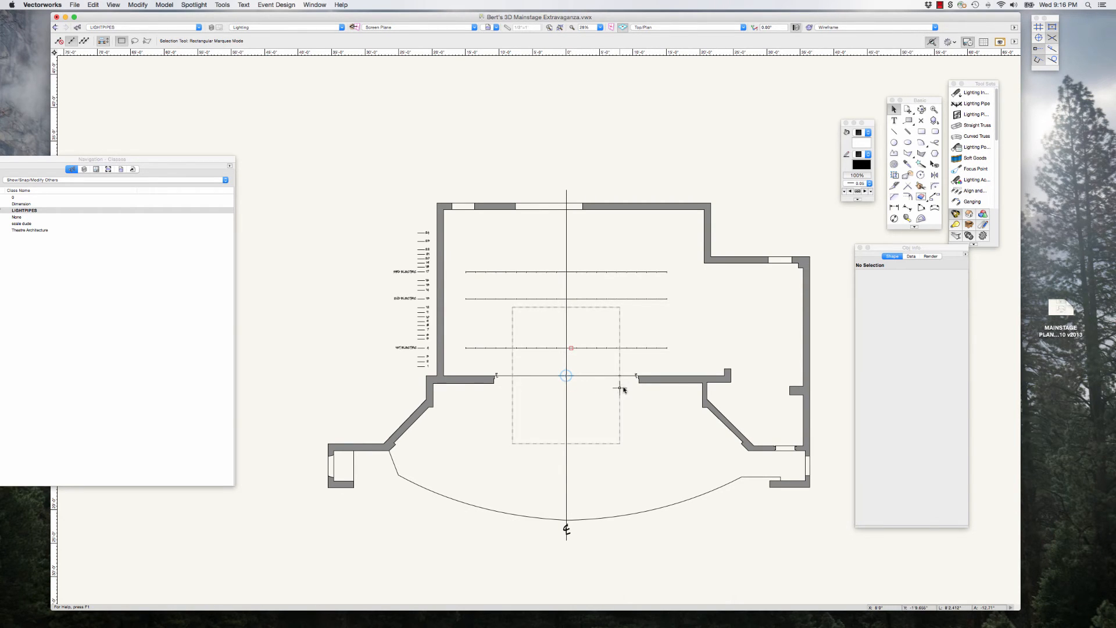
Step: Draw a lighting pipe across the proscenium opening between the downstage corners of the two proscenium walls
scroll(614, 386, "up", 3)
scroll(614, 388, "down", 5)
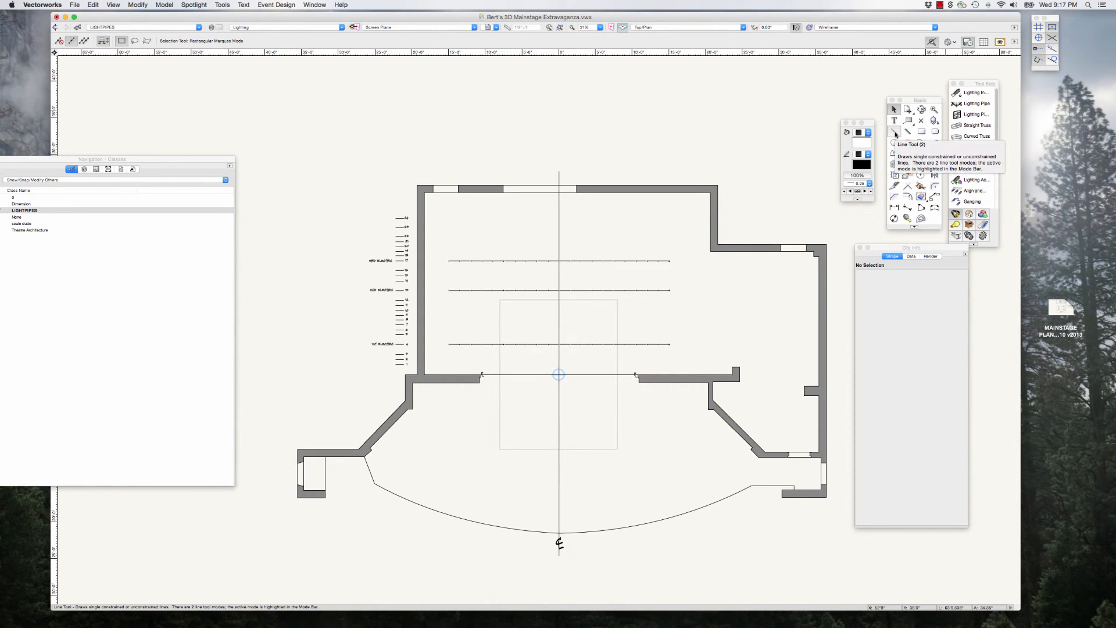
scroll(623, 372, "up", 1)
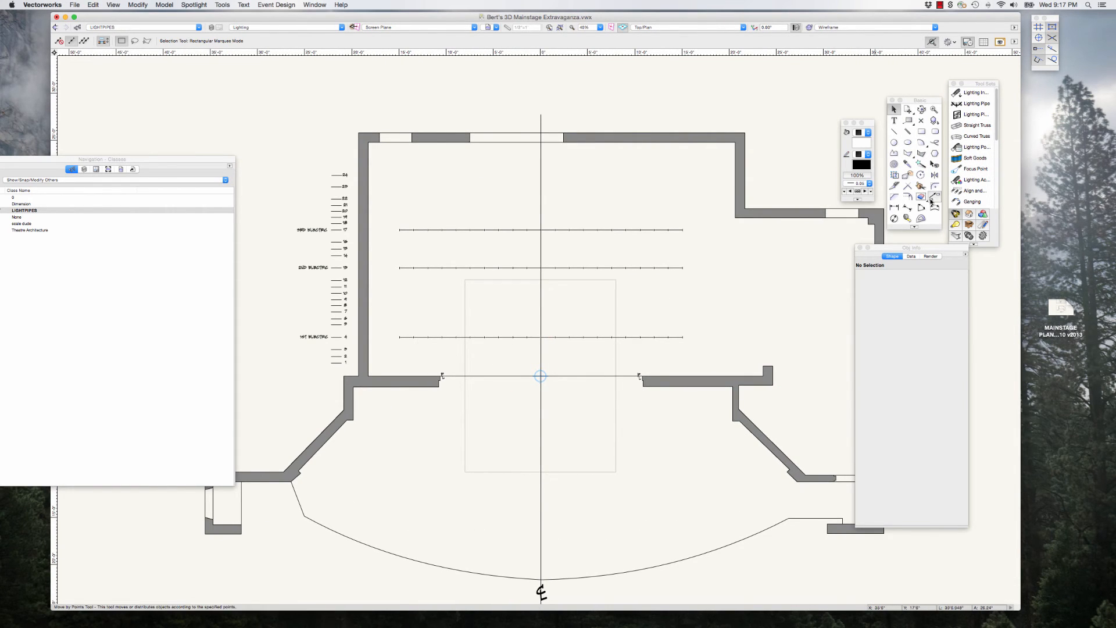
left_click(973, 103)
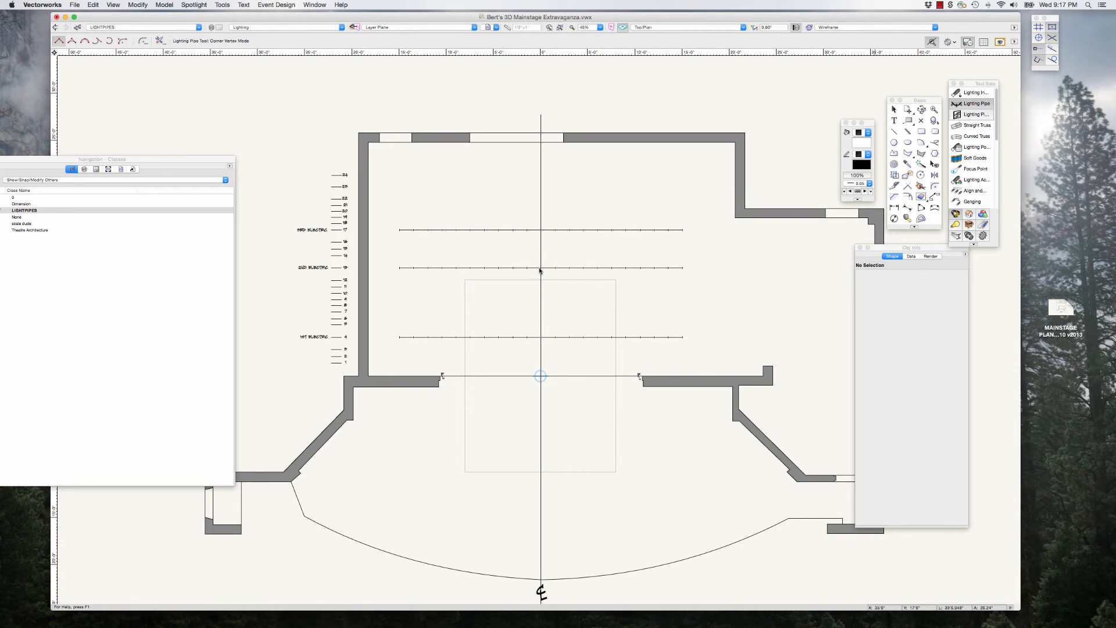
left_click(439, 387)
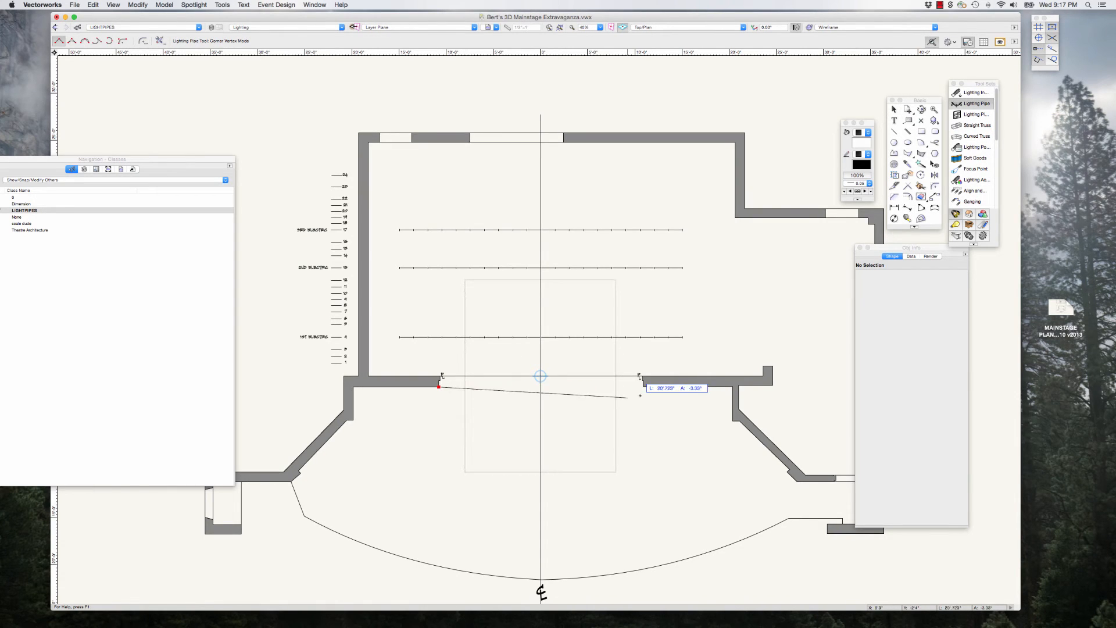
left_click(643, 386)
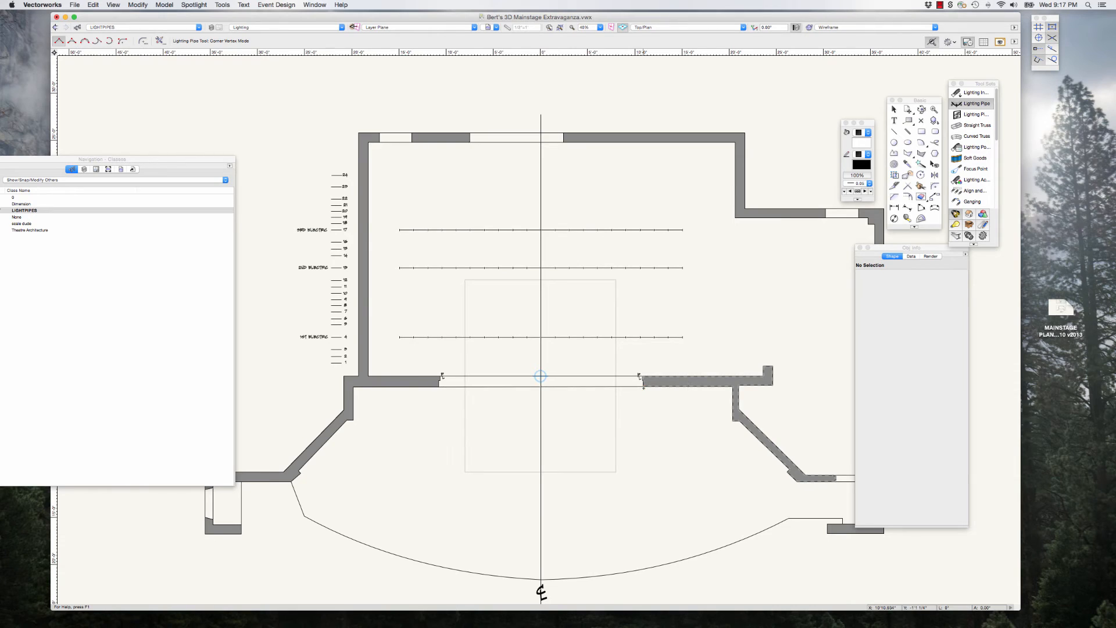
Step: Set the proscenium pipe's Z height to 14'6" and fill in its location name, then deselect it and clear the Object Info palette away
left_click_drag(894, 250, 838, 250)
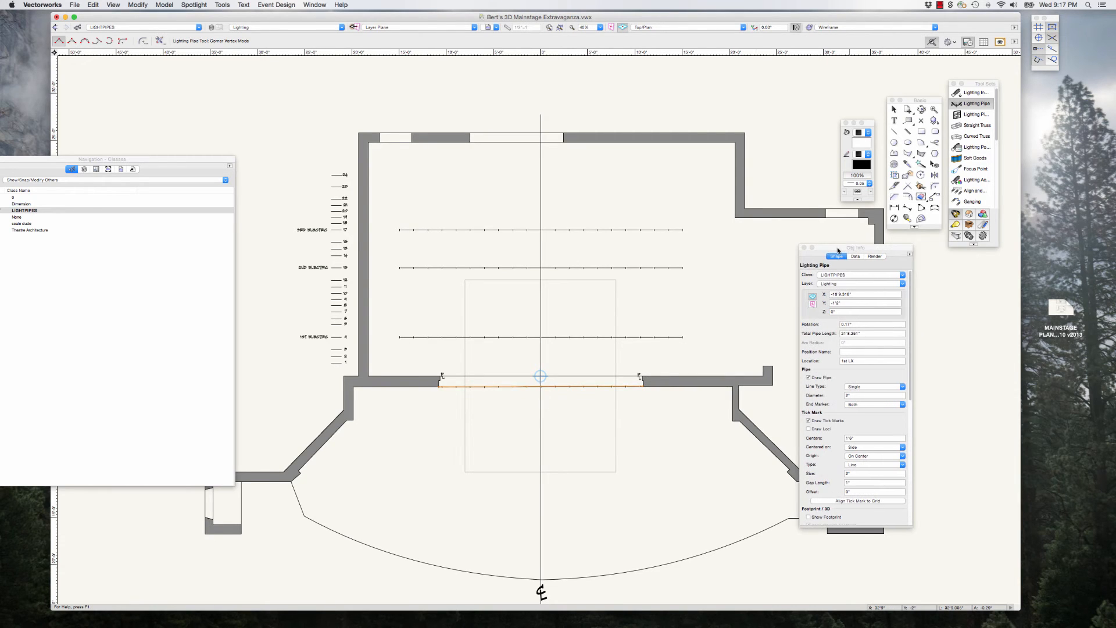
left_click(841, 312)
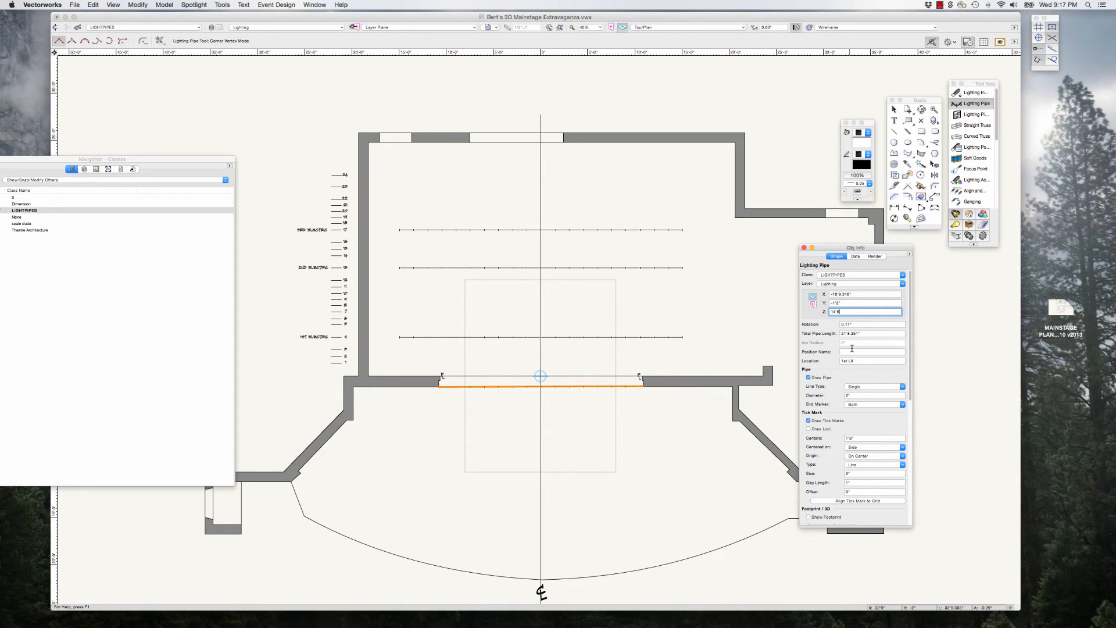
left_click(864, 360)
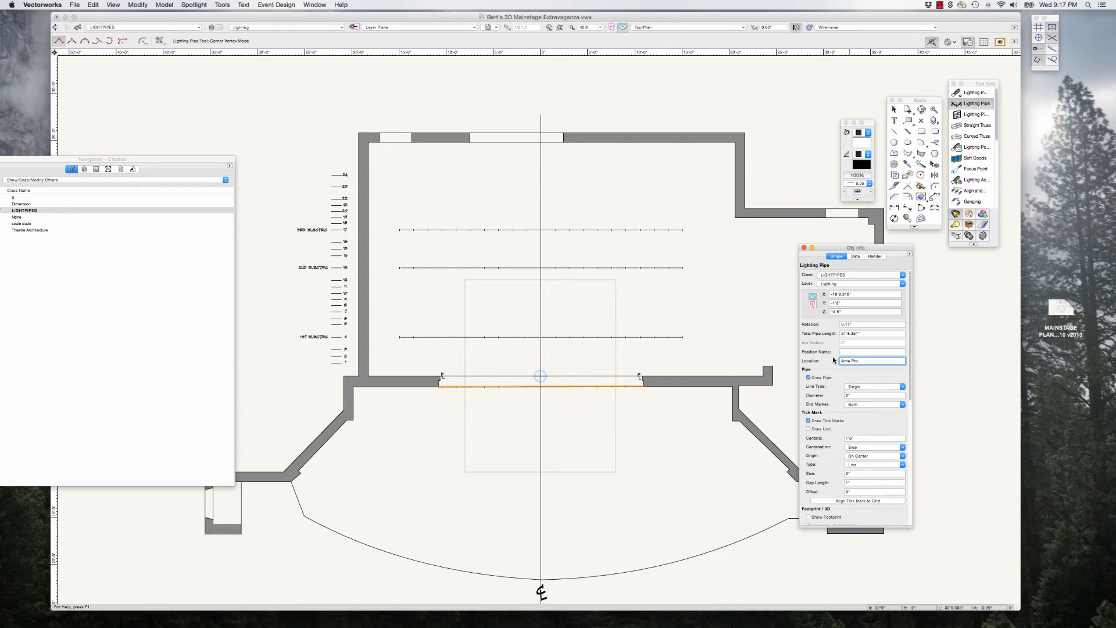
left_click(893, 109)
left_click_drag(843, 251, 949, 259)
left_click(902, 247)
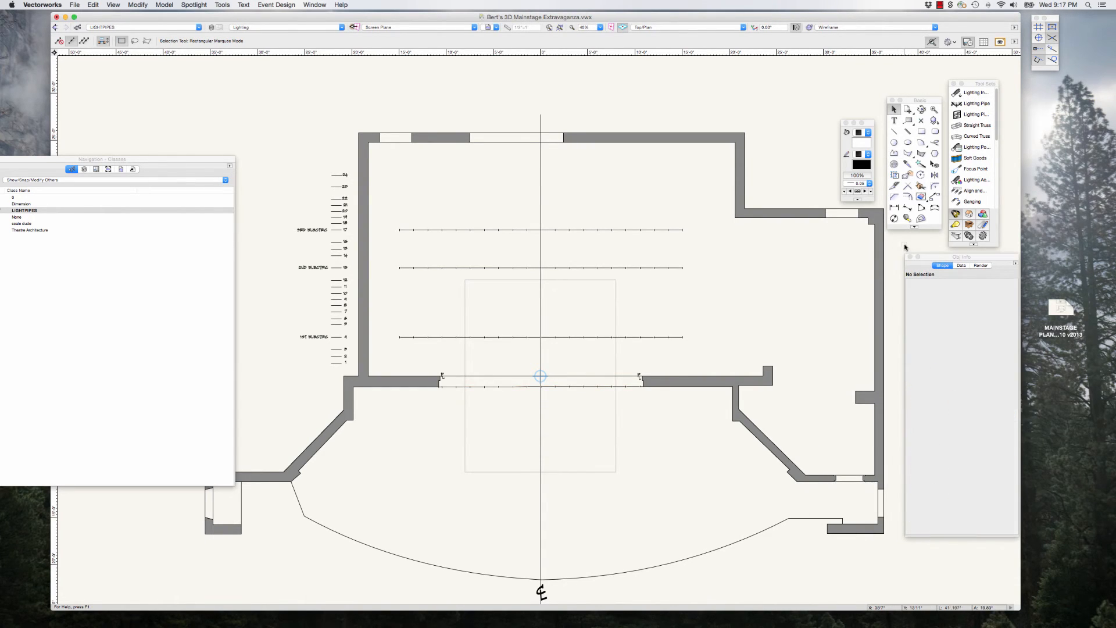
Step: Examine the theatre section drawings for the hanging positions above the forestage and house
scroll(750, 389, "down", 10)
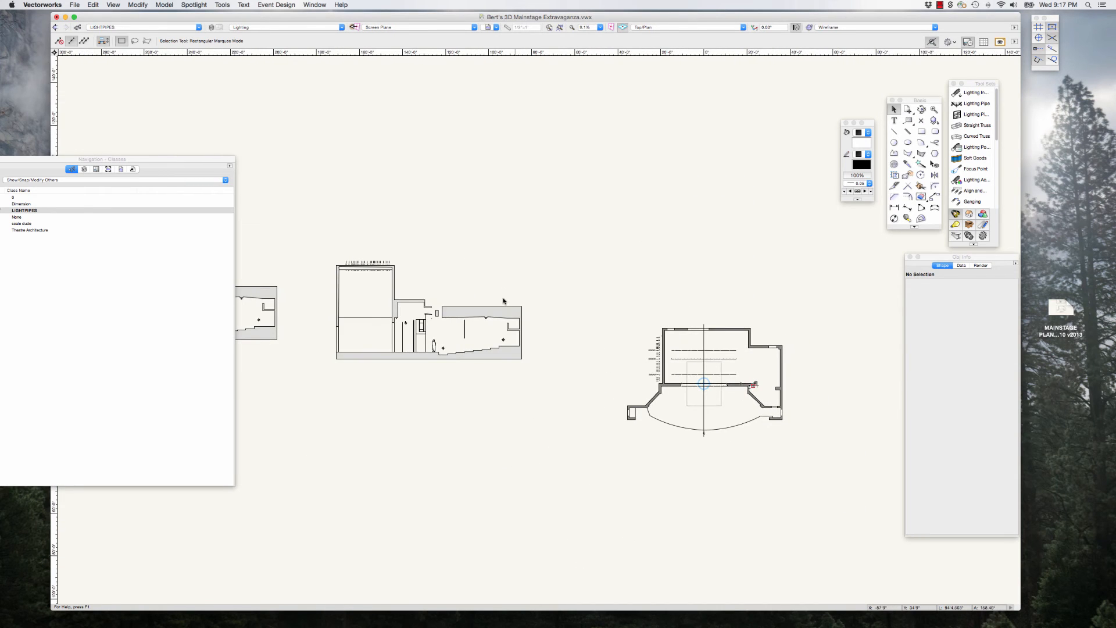
scroll(409, 321, "up", 5)
scroll(511, 327, "down", 6)
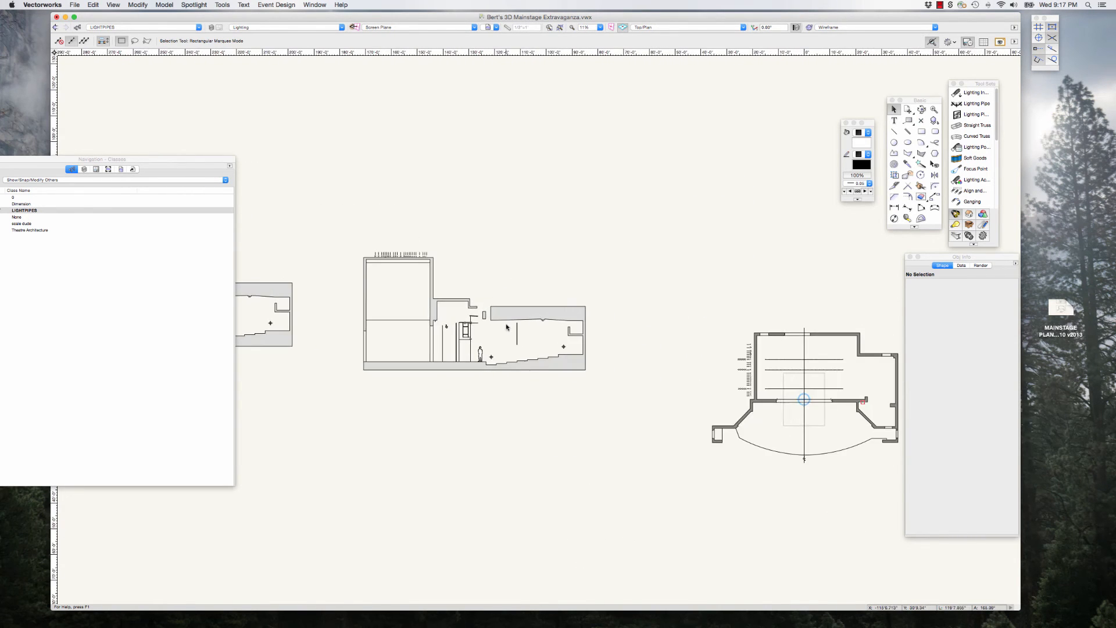
scroll(317, 315, "up", 12)
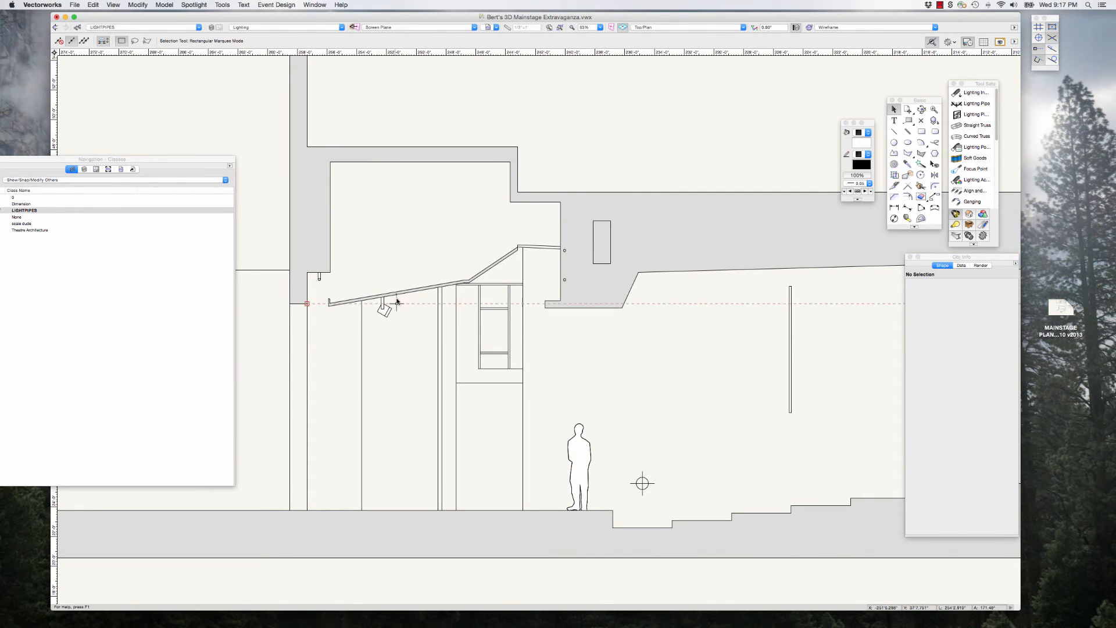
scroll(402, 302, "down", 12)
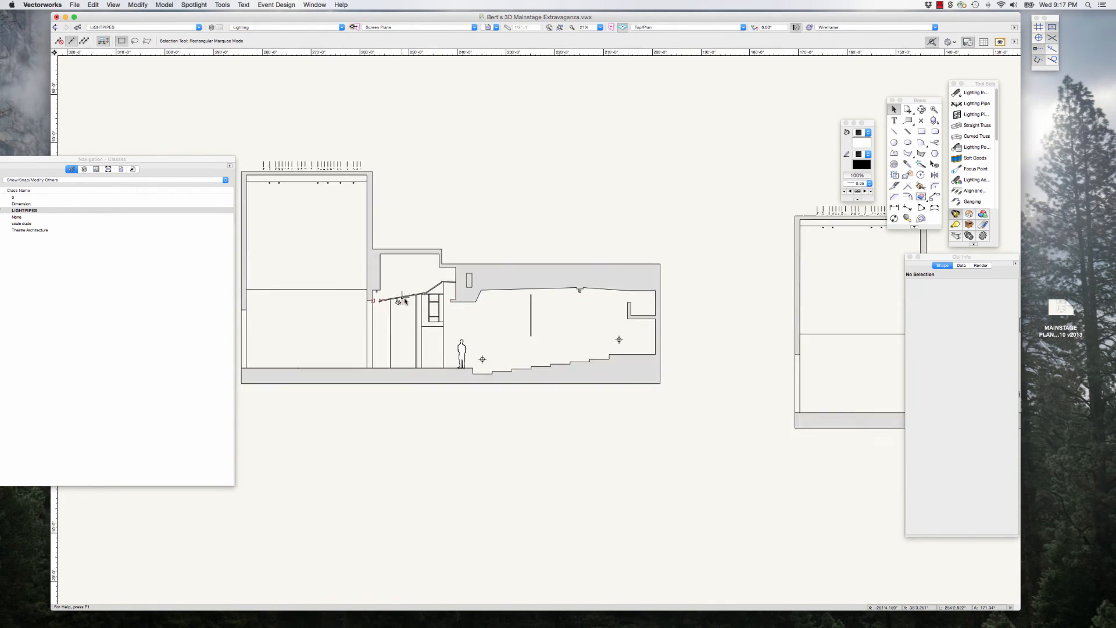
scroll(843, 376, "up", 6)
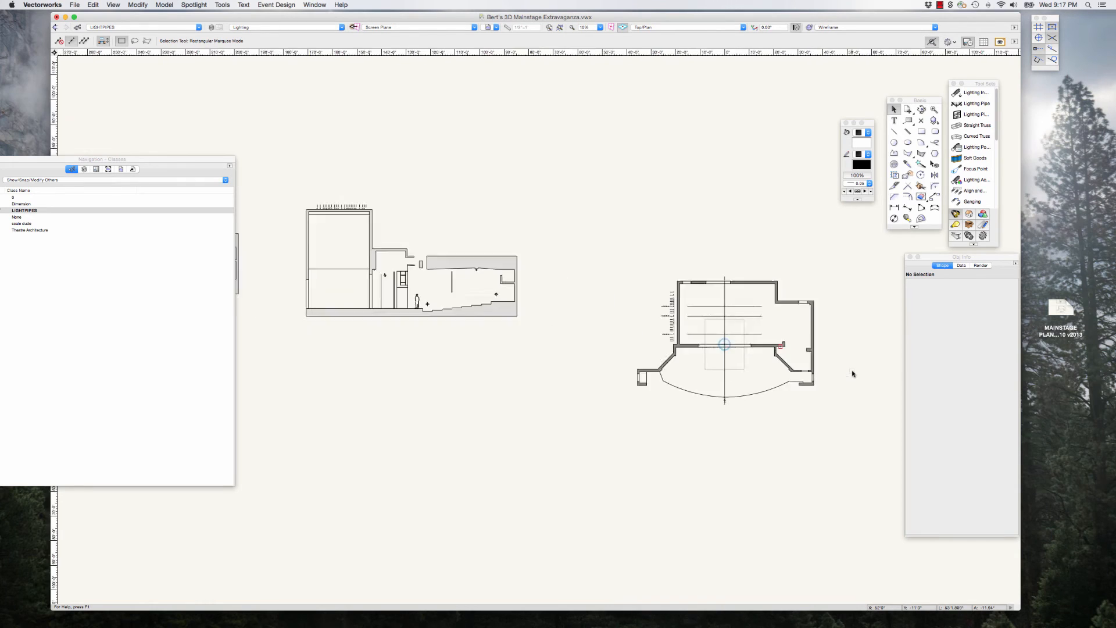
scroll(790, 370, "up", 2)
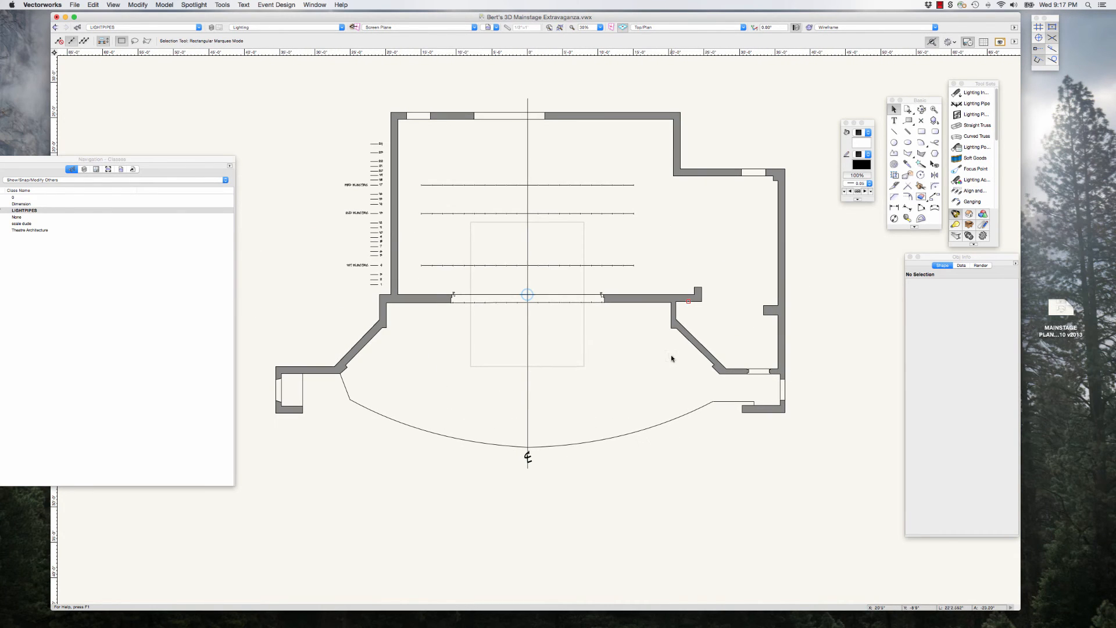
Step: Draw a nearly horizontal line about 43'6" long across the forestage, downstage of the proscenium
left_click_drag(216, 160, 190, 141)
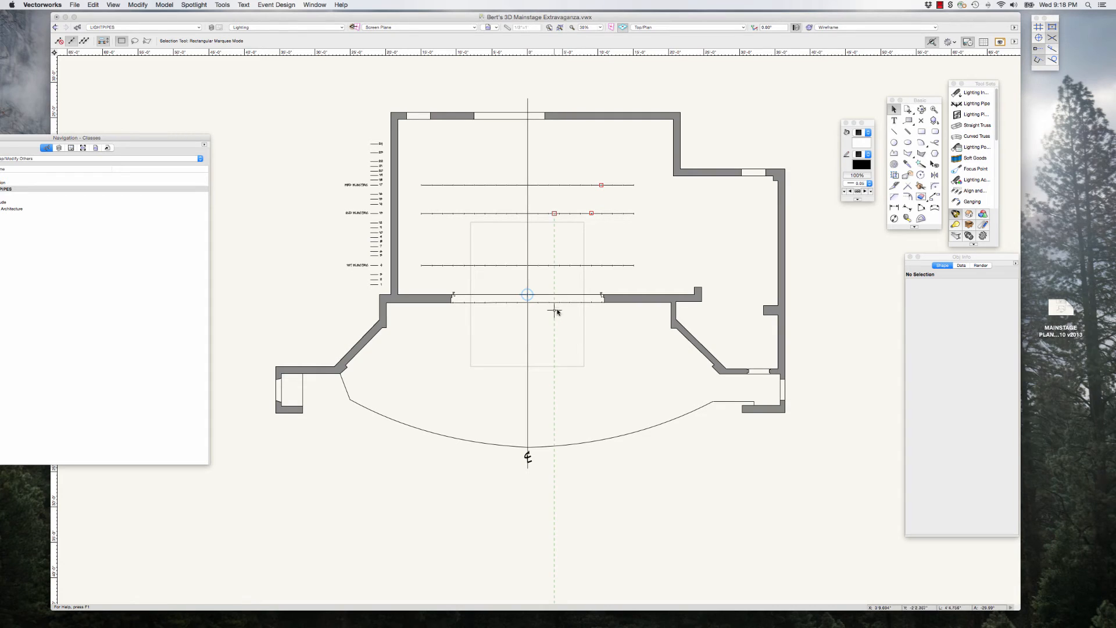
scroll(578, 379, "up", 1)
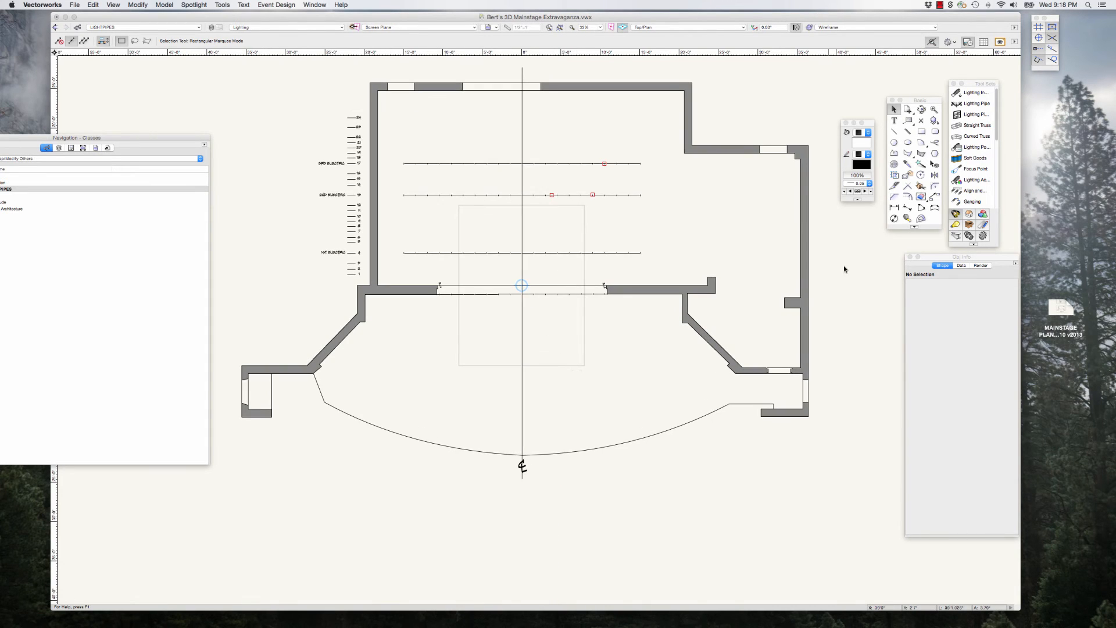
left_click_drag(924, 257, 901, 265)
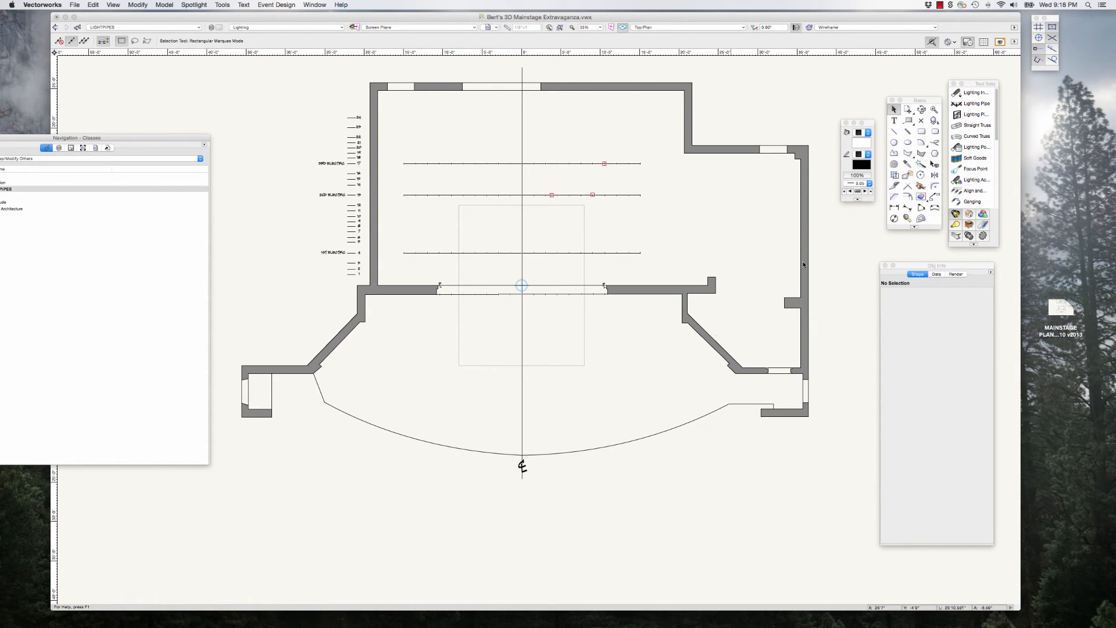
left_click(894, 132)
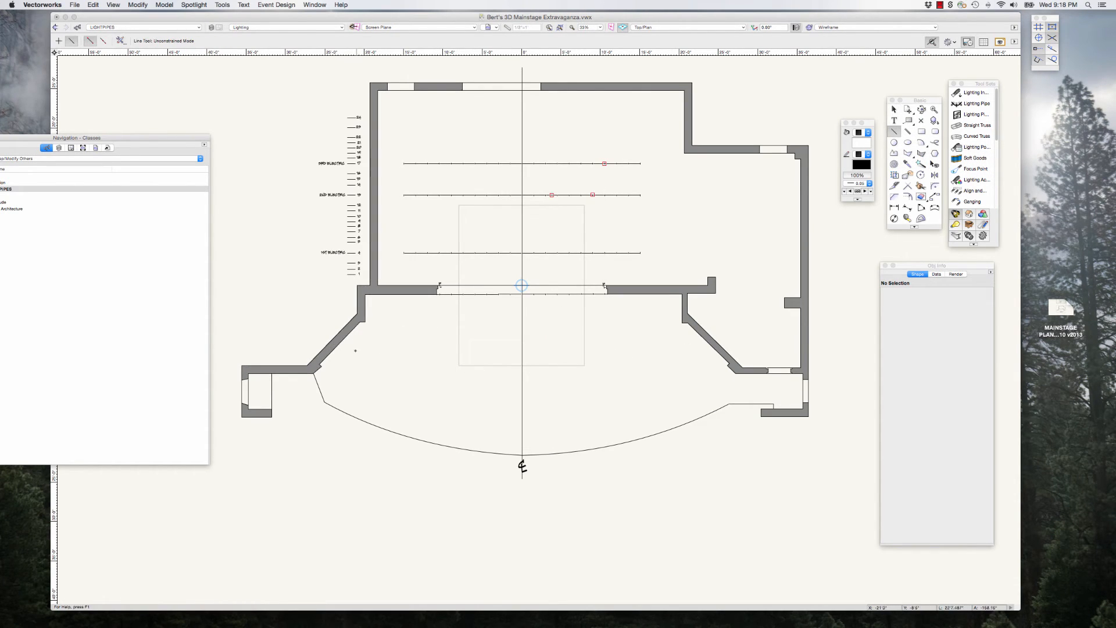
left_click(352, 350)
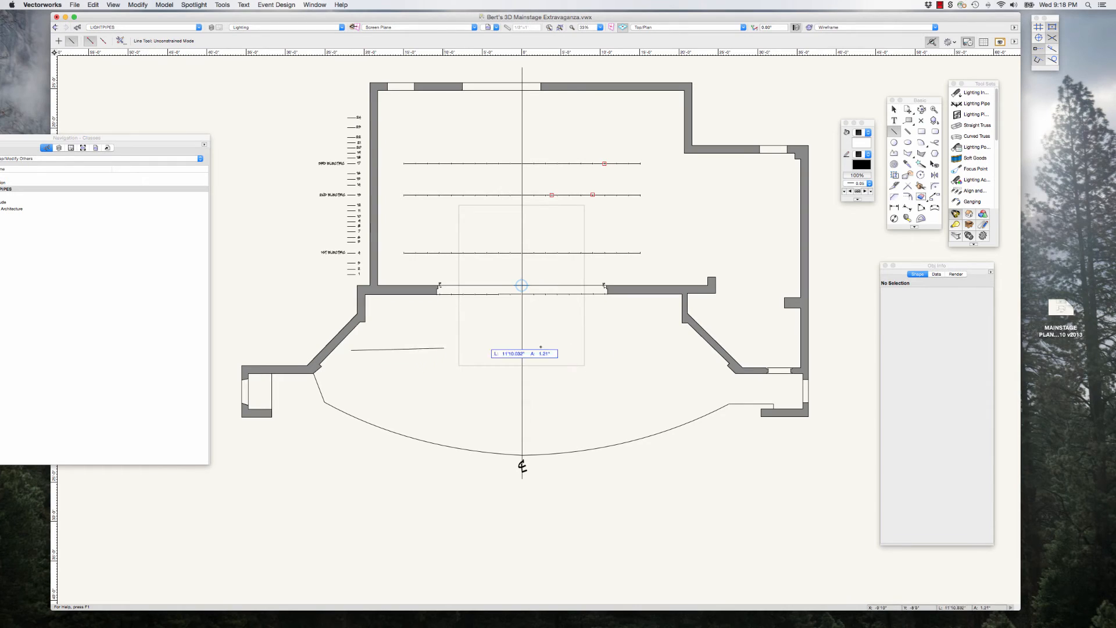
left_click(695, 347)
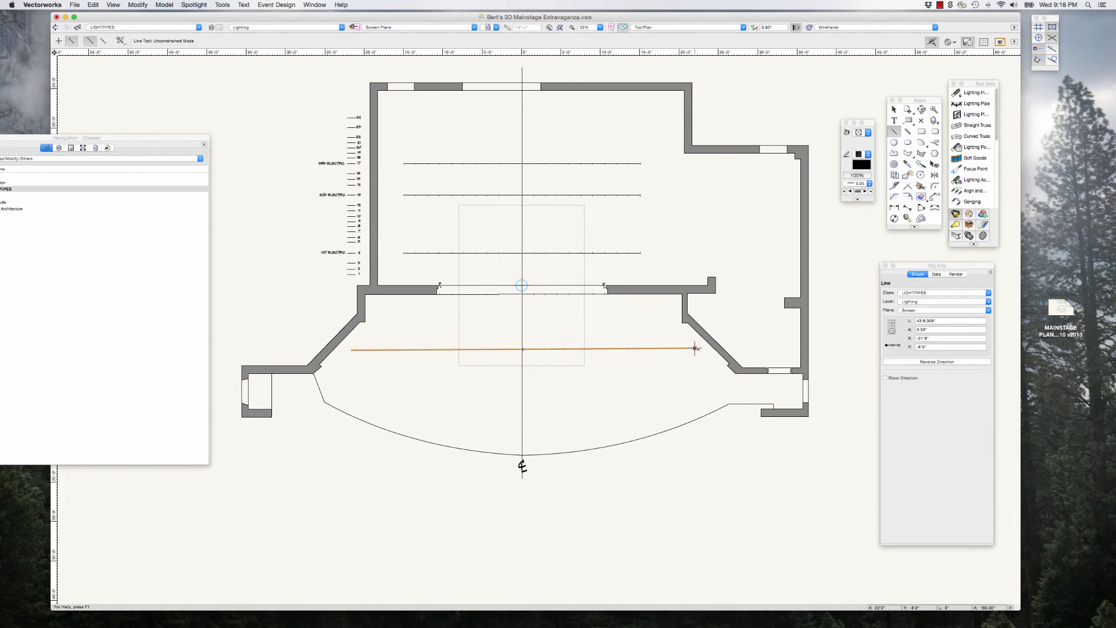
left_click_drag(930, 266, 897, 261)
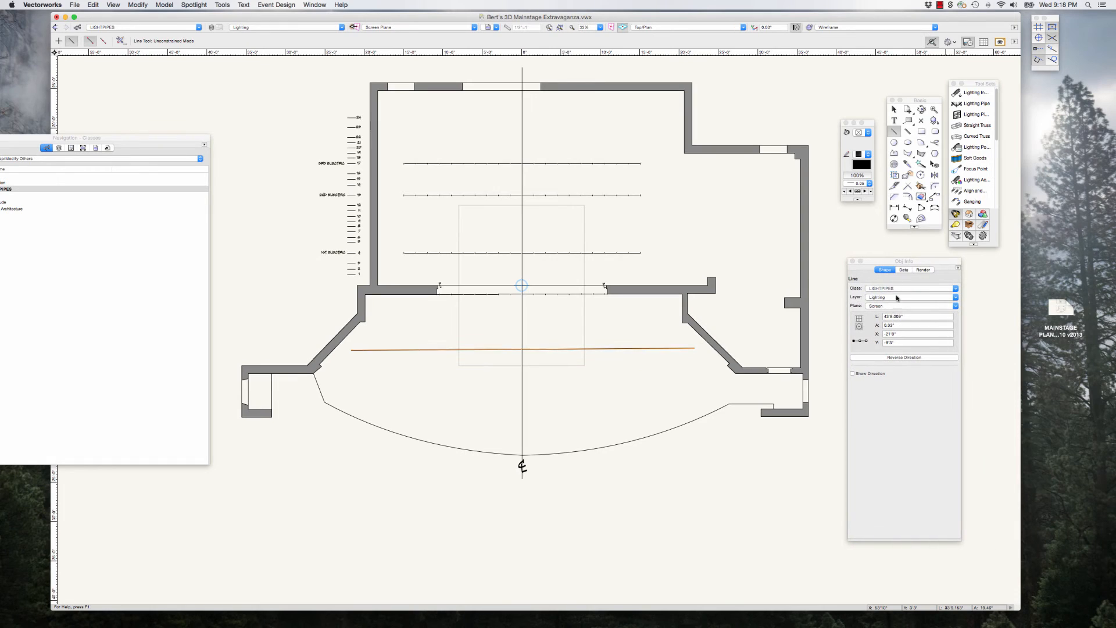
Step: Set the forestage line's length to 40' and snap its midpoint onto the centre line
left_click(906, 317)
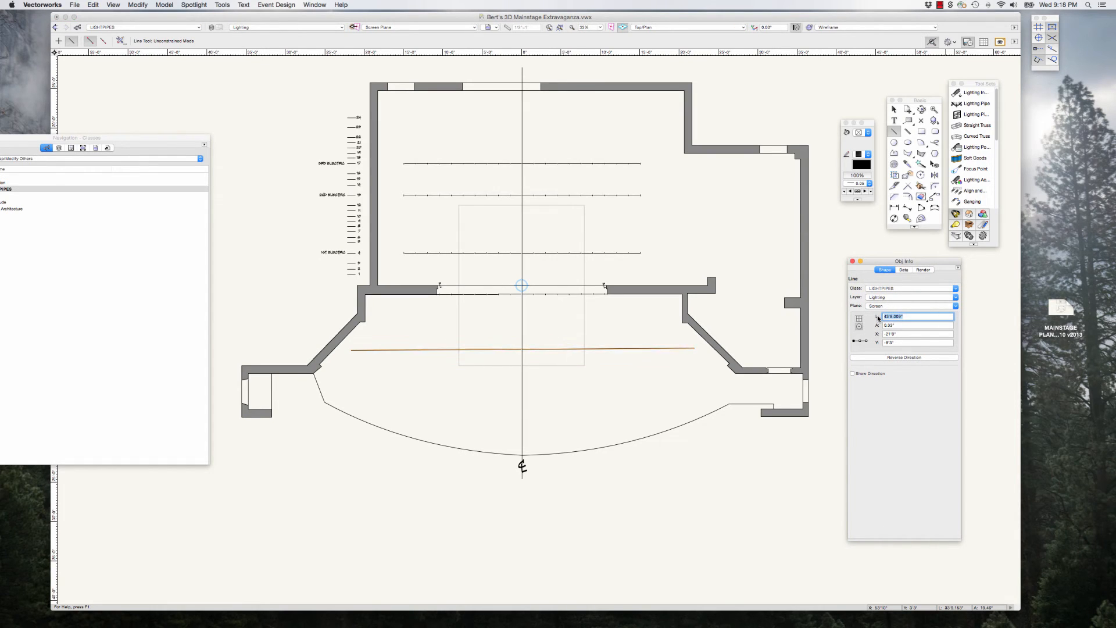
type("40'")
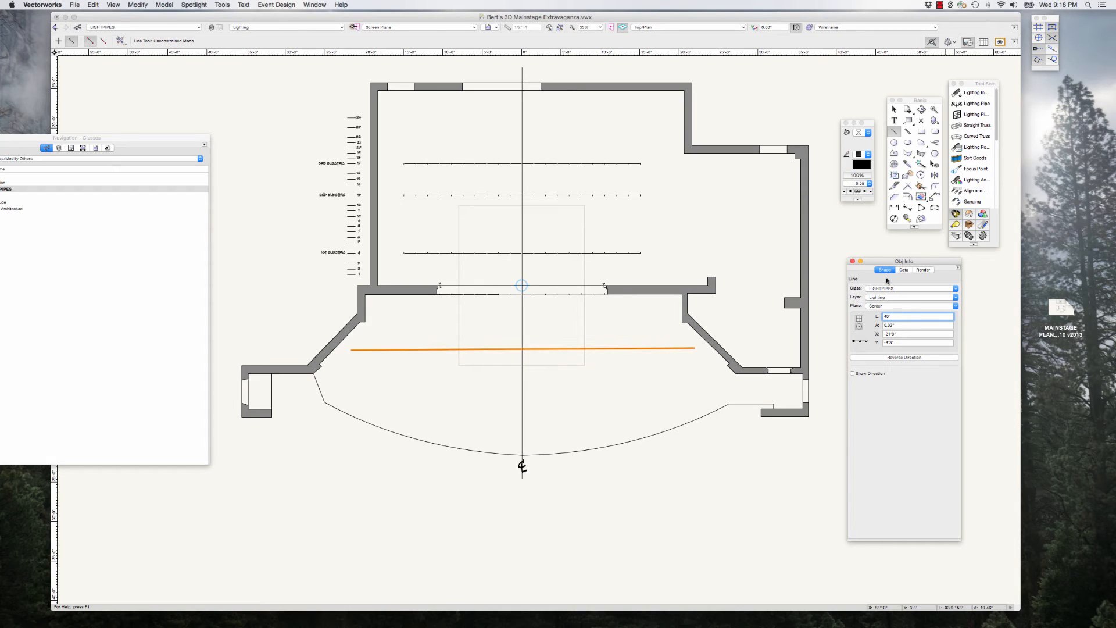
key("Tab")
left_click(894, 110)
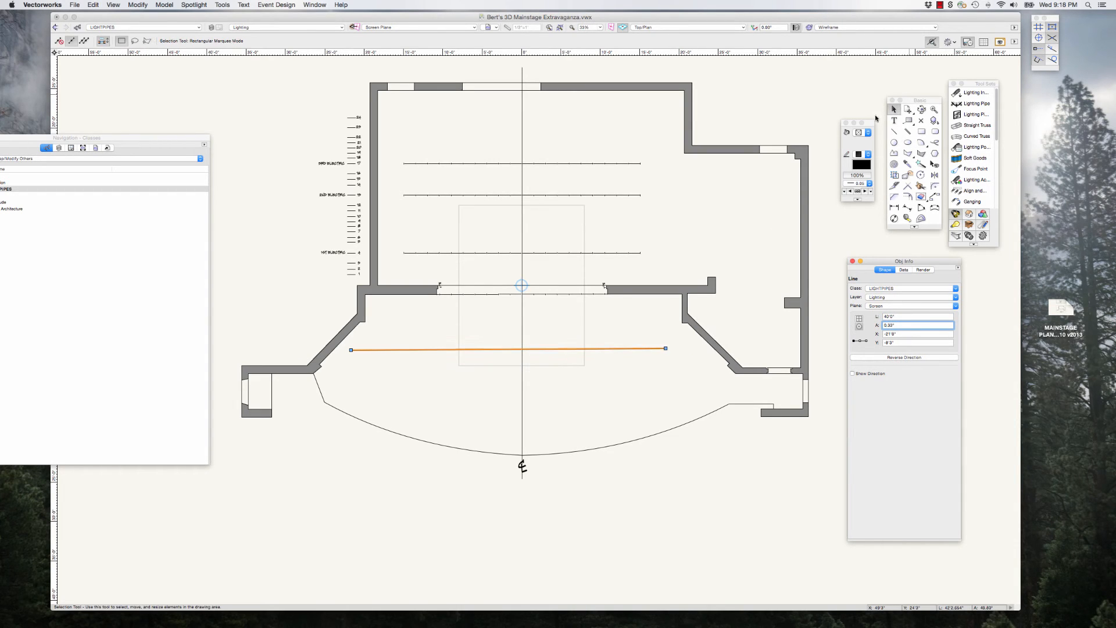
left_click_drag(509, 349, 522, 350)
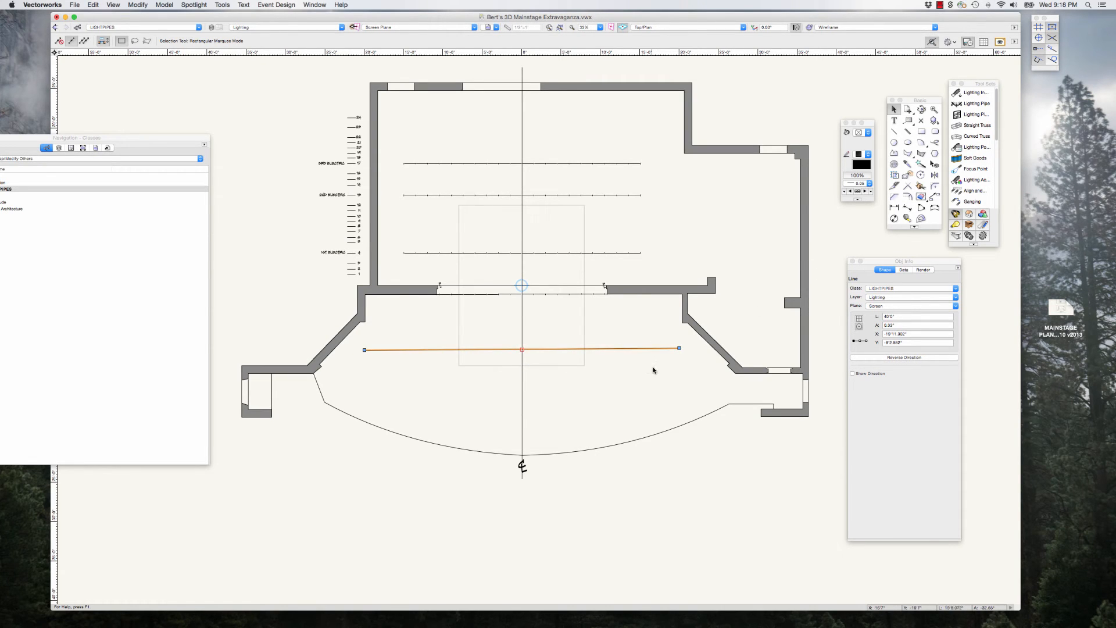
Step: Draw a vertical line about 2'5" long downstage from the stage-left end of the 40' line
scroll(653, 370, "up", 1)
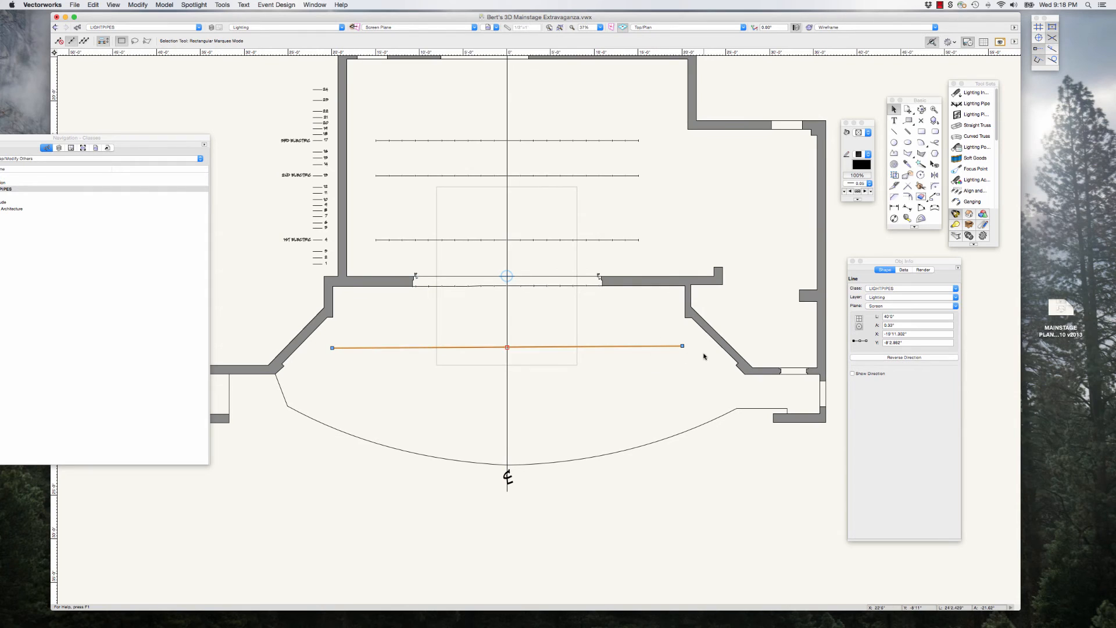
scroll(685, 349, "up", 3)
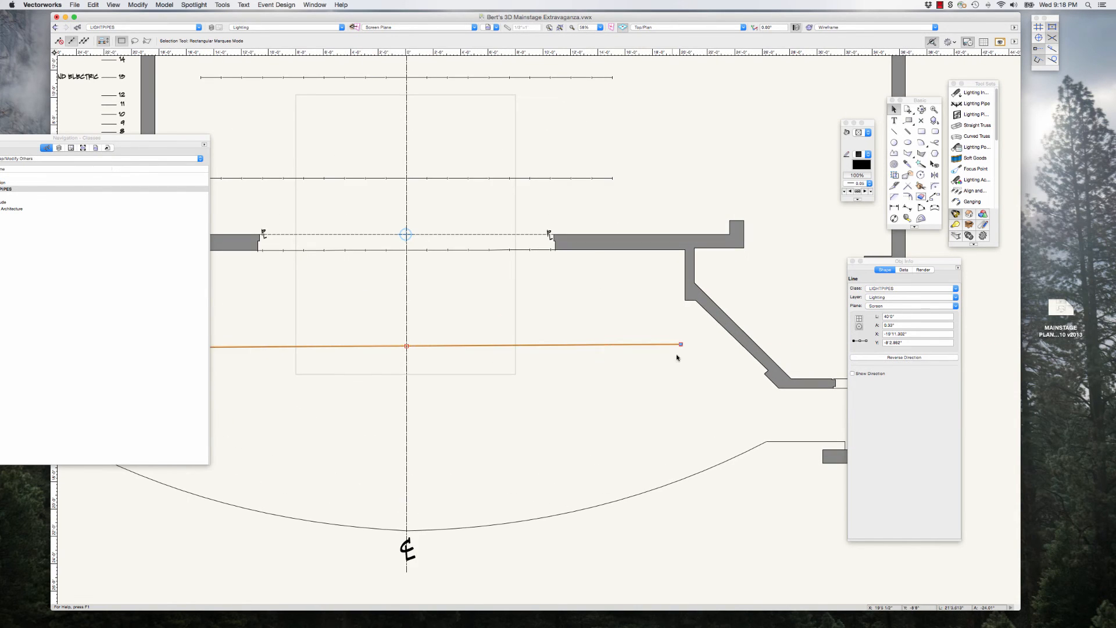
scroll(683, 351, "down", 4)
scroll(680, 359, "down", 1)
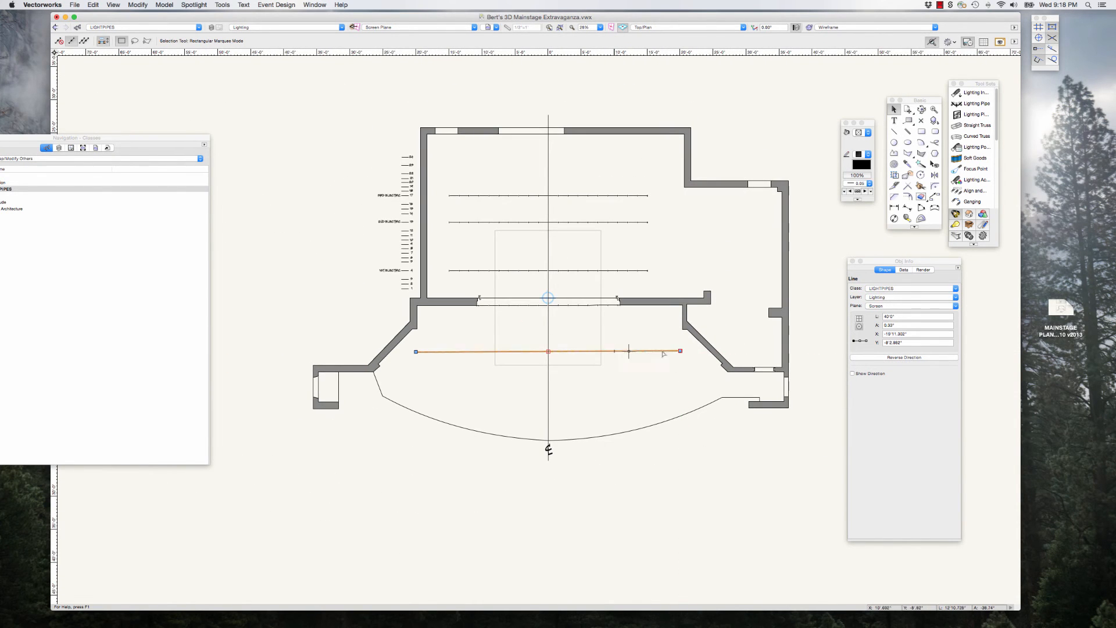
scroll(686, 358, "up", 4)
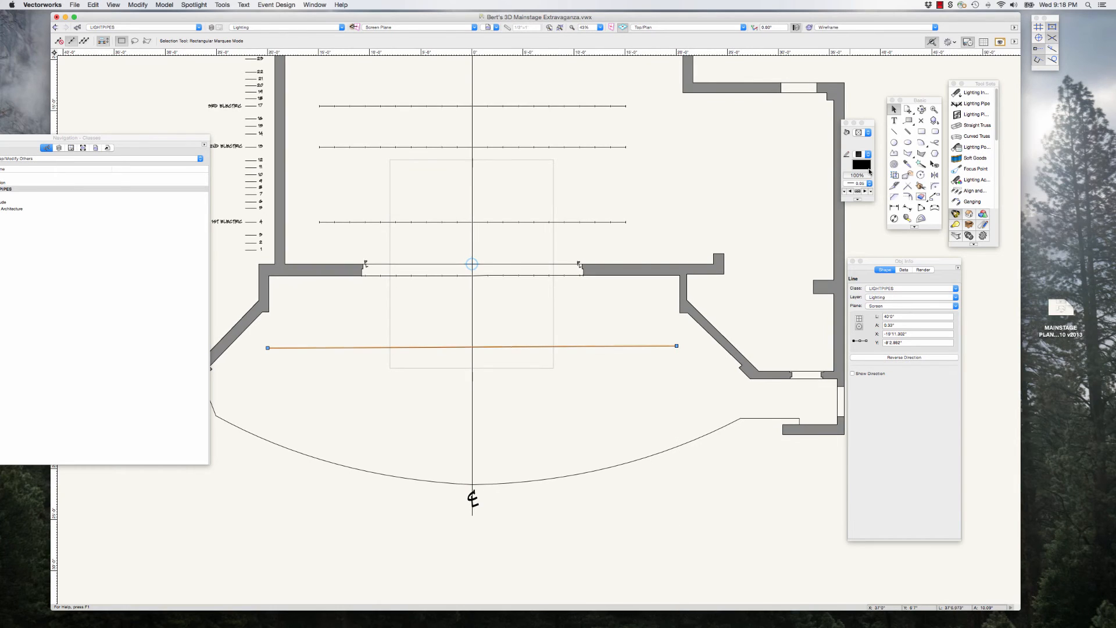
left_click(895, 133)
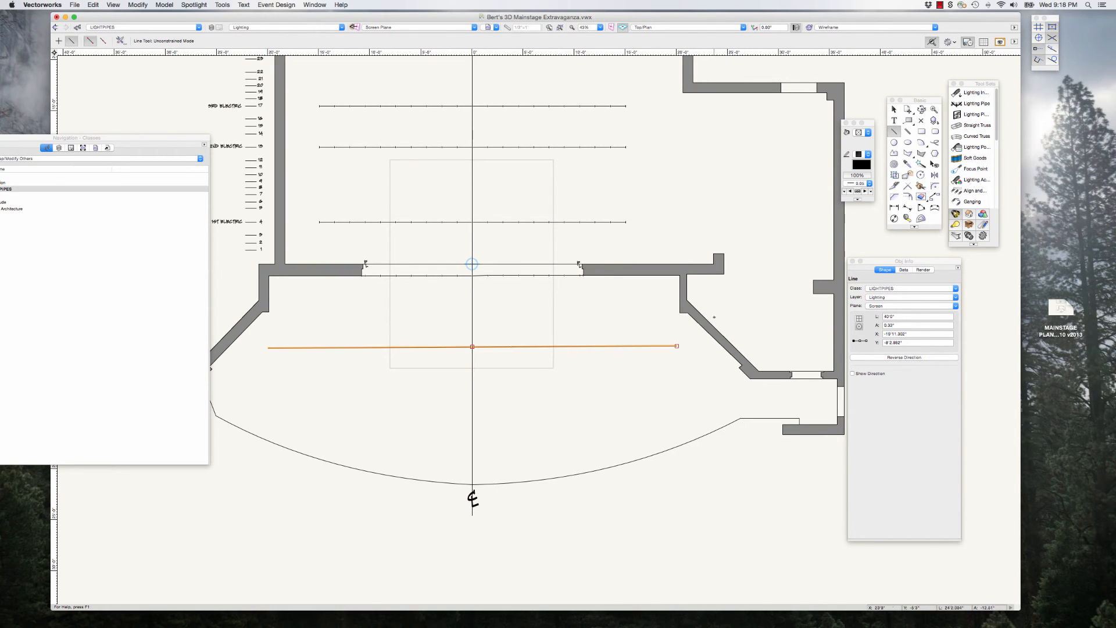
left_click(677, 347)
left_click(676, 370)
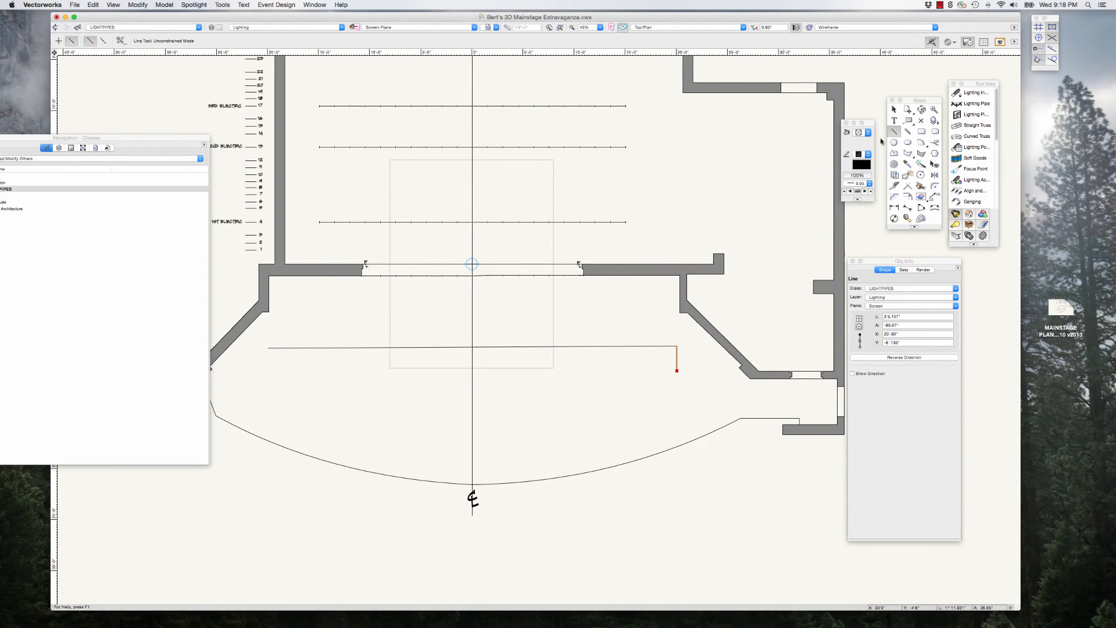
Step: Group the 40' line with the short vertical line at its end and deselect the group
left_click(894, 110)
left_click(894, 109)
left_click(663, 346, "shift")
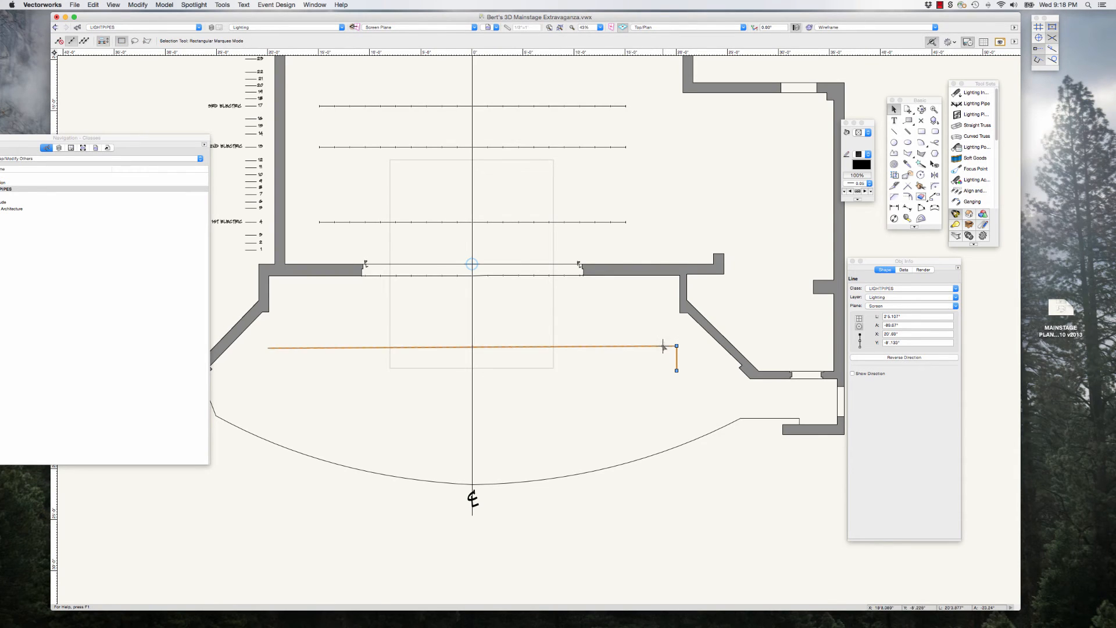
left_click(137, 5)
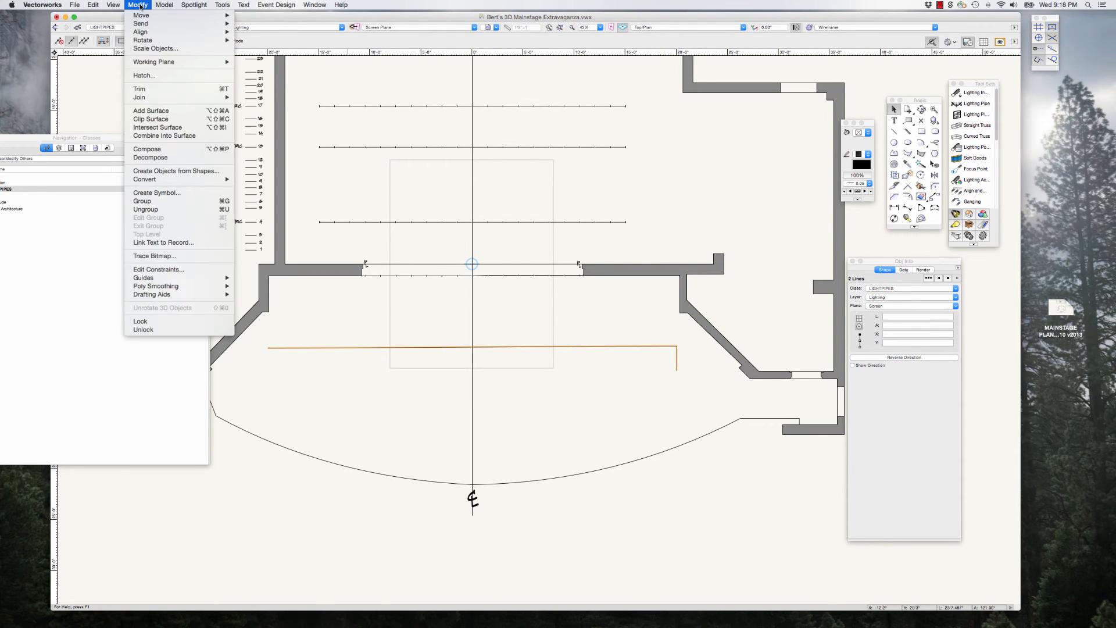
left_click(164, 204)
left_click(866, 241)
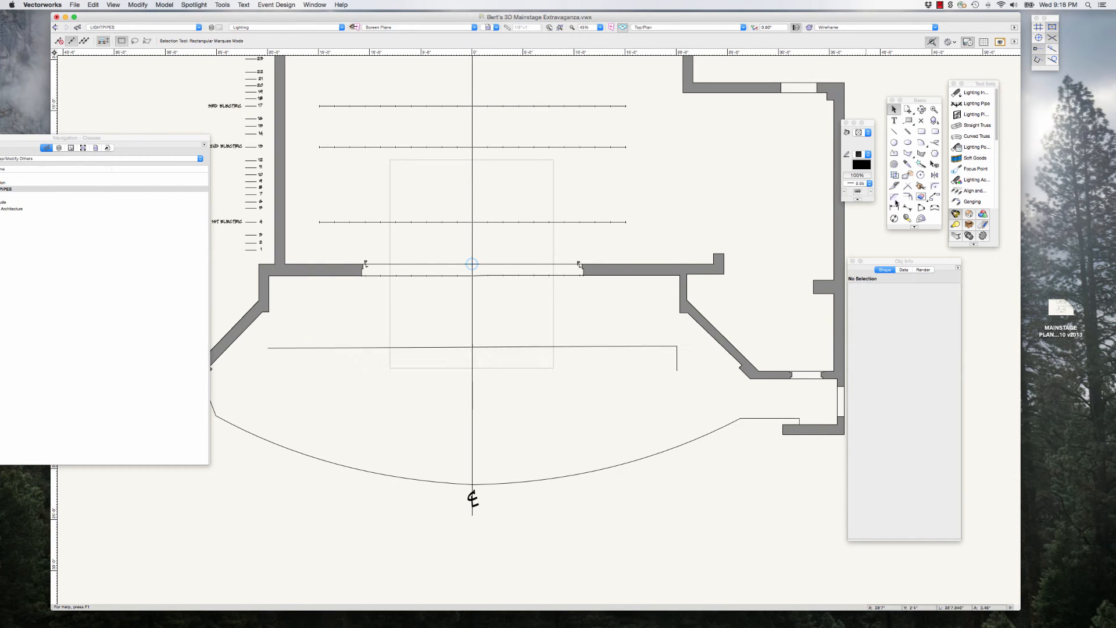
Step: Draw a straight horizontal lighting pipe about 40' long across the forestage, spanning the full width of the grouped guide lines
left_click(973, 103)
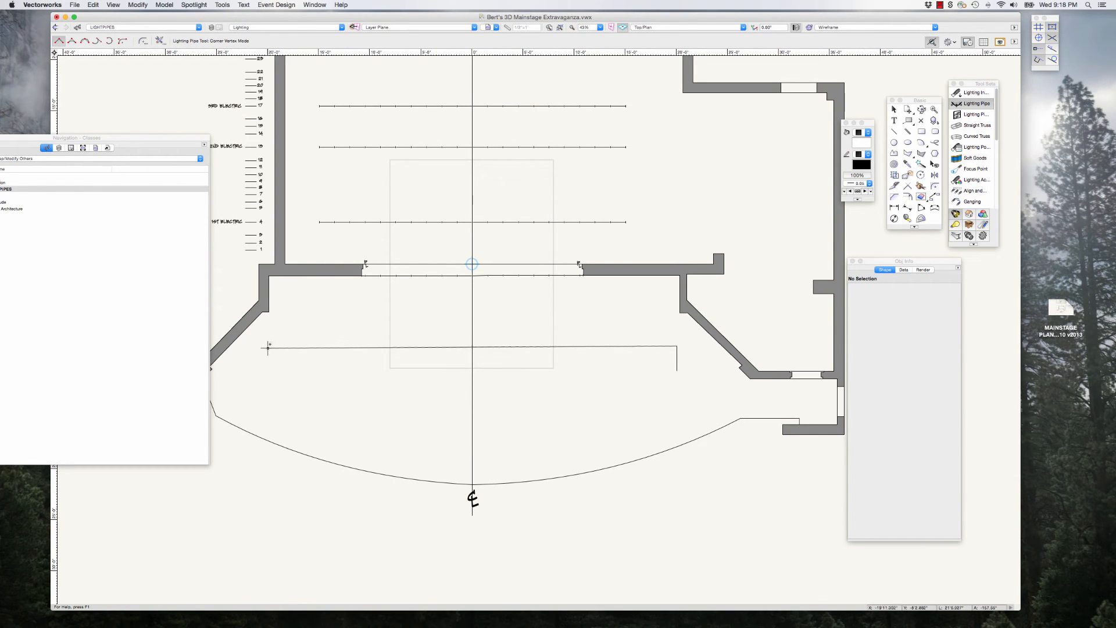
scroll(536, 348, "down", 1)
scroll(536, 348, "up", 3)
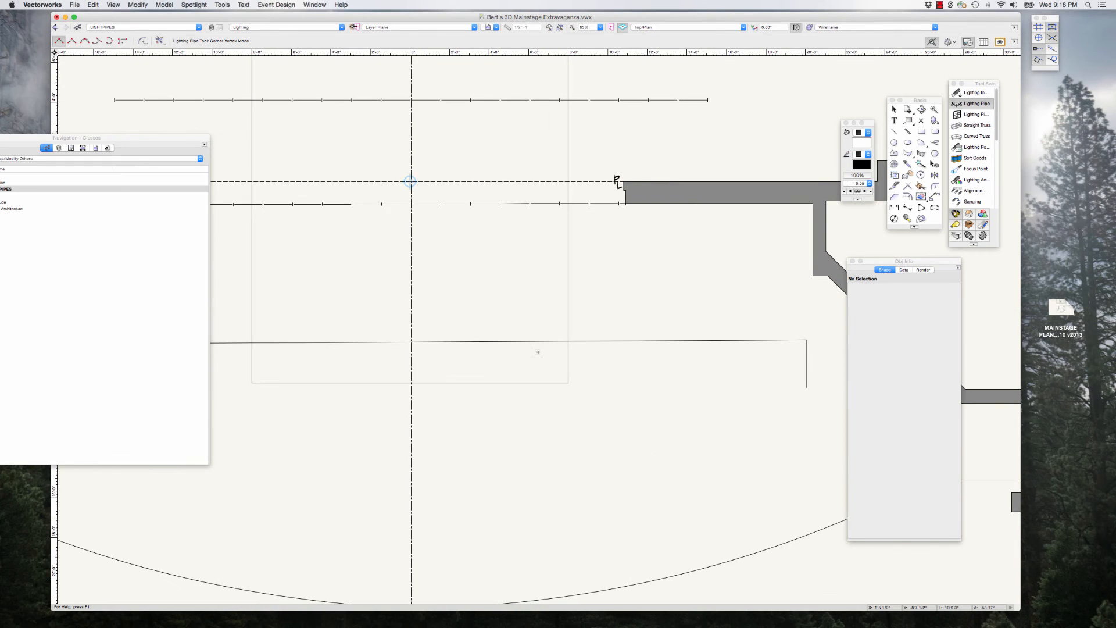
scroll(538, 351, "down", 2)
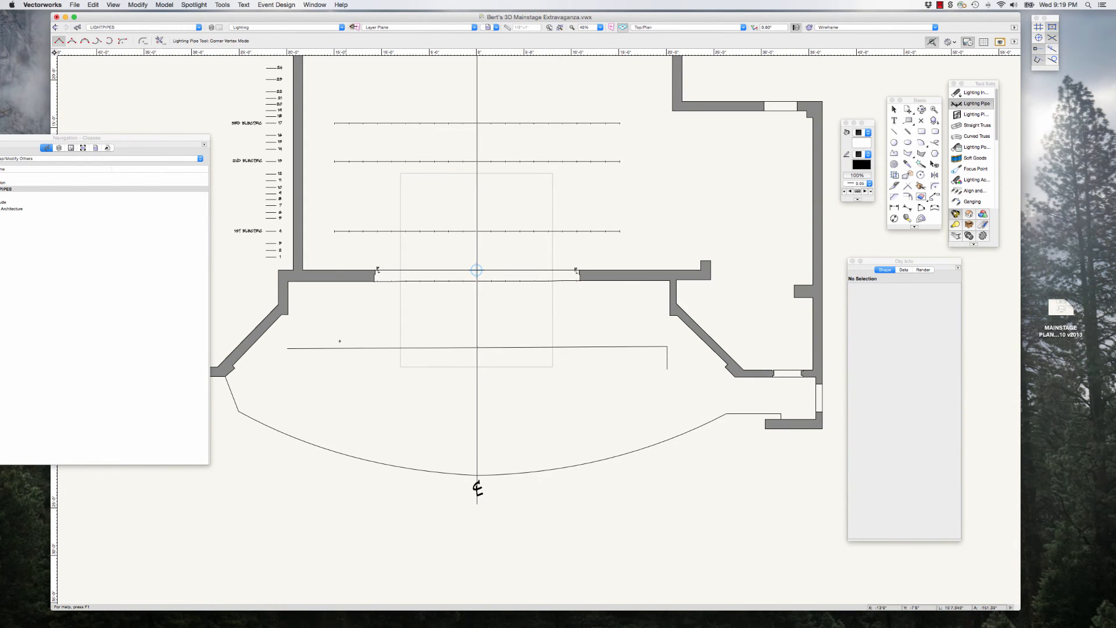
left_click(288, 347)
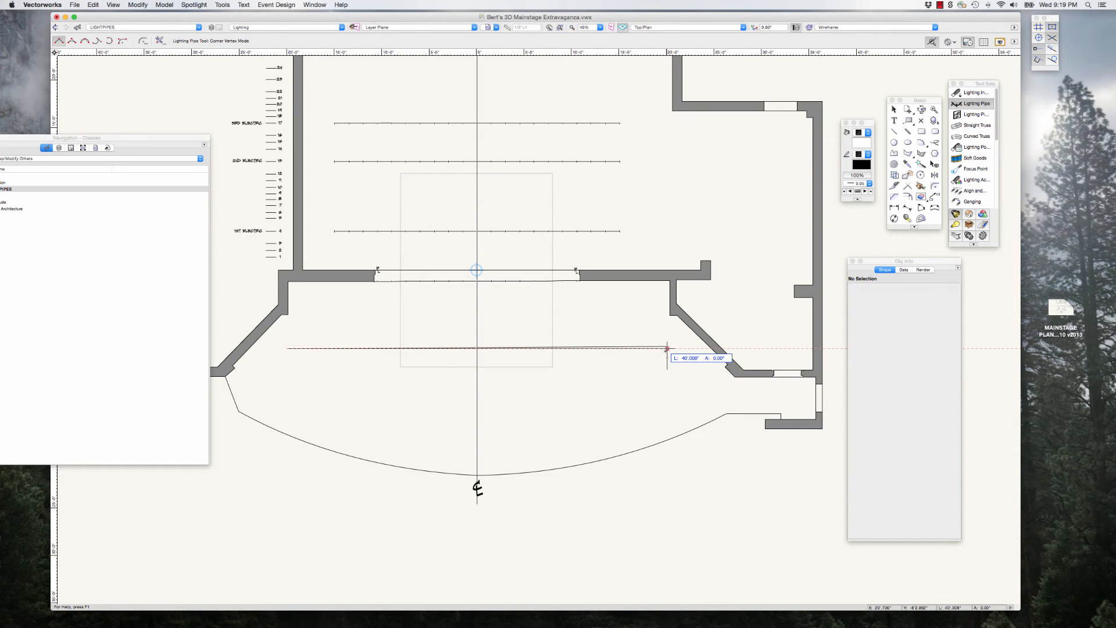
double_click(666, 347)
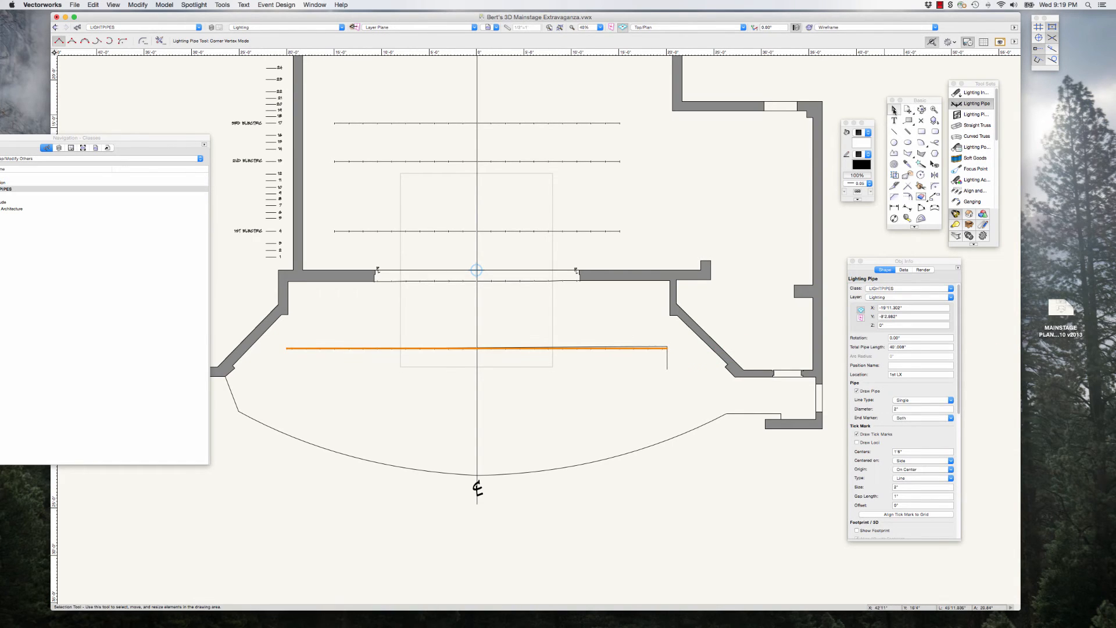
Step: Delete the group of guide lines, leaving the new forestage lighting pipe in place
left_click(894, 109)
scroll(643, 351, "up", 3)
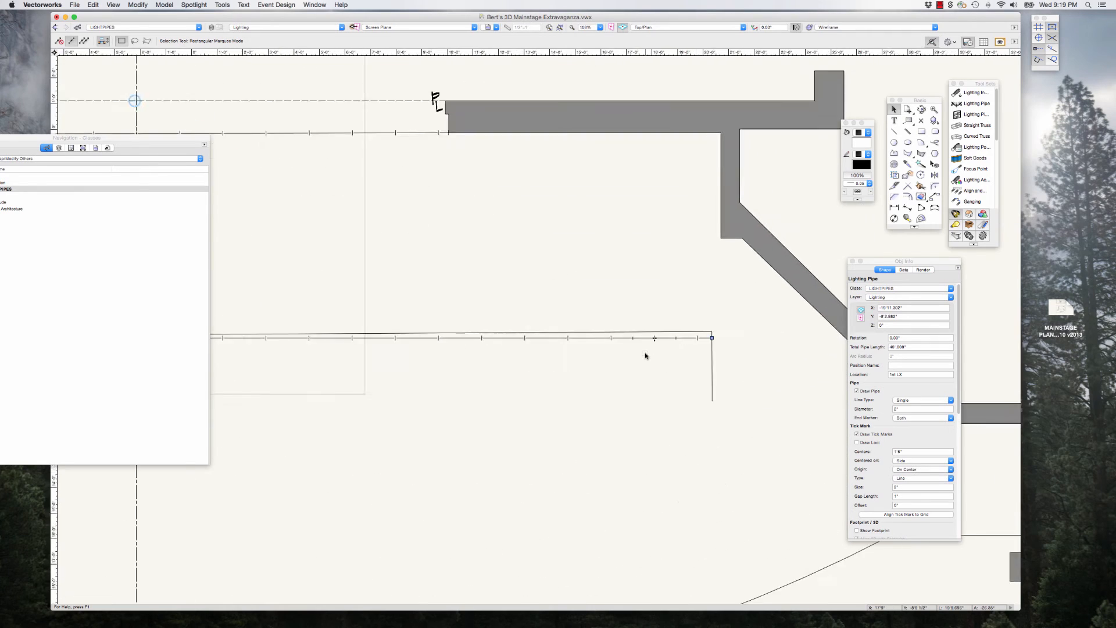
scroll(645, 349, "up", 2)
left_click(642, 326)
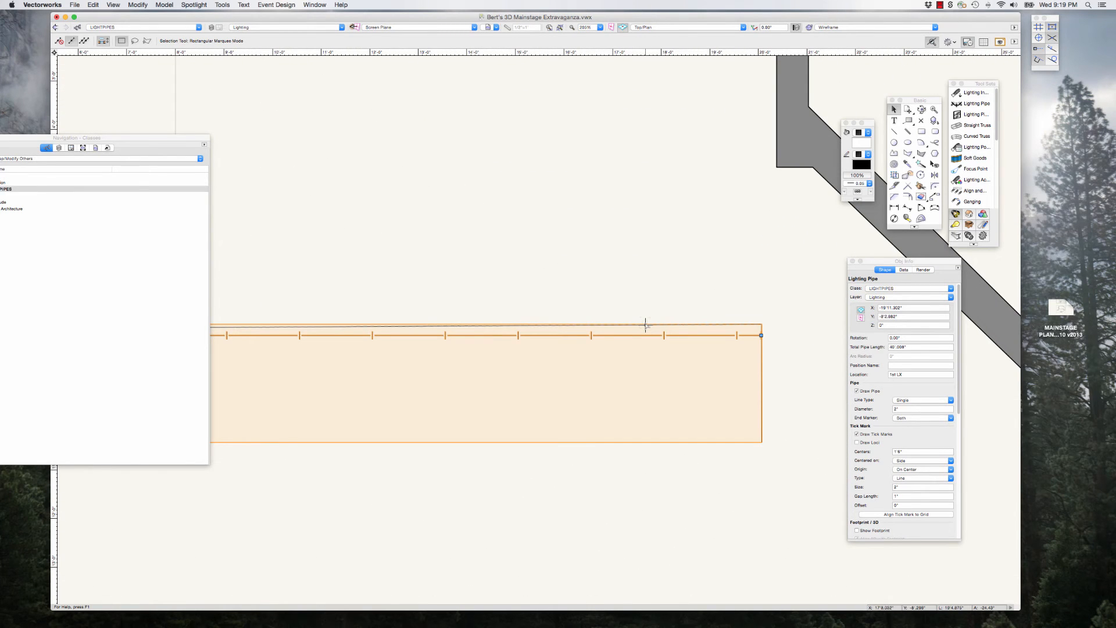
scroll(648, 327, "down", 2)
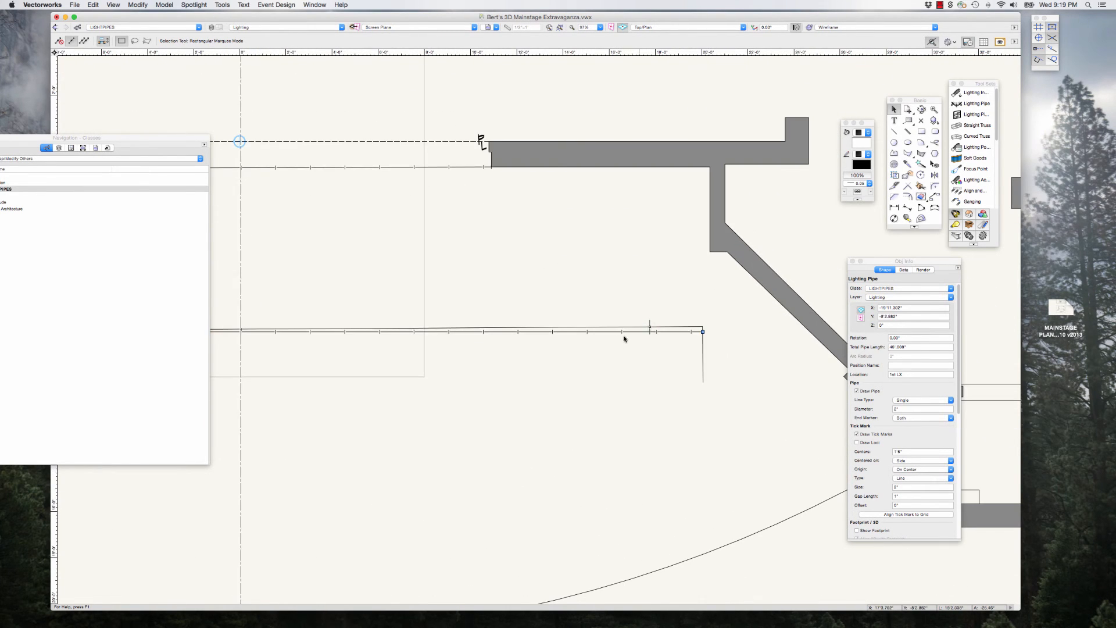
left_click(719, 349)
left_click(703, 354)
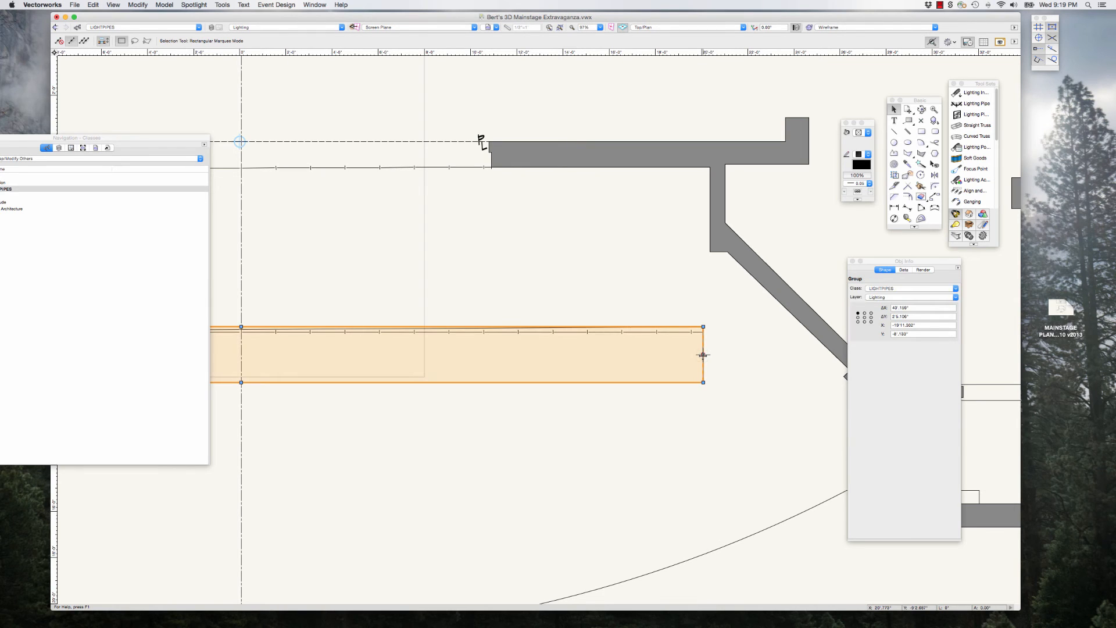
left_click(698, 352)
scroll(698, 353, "down", 2)
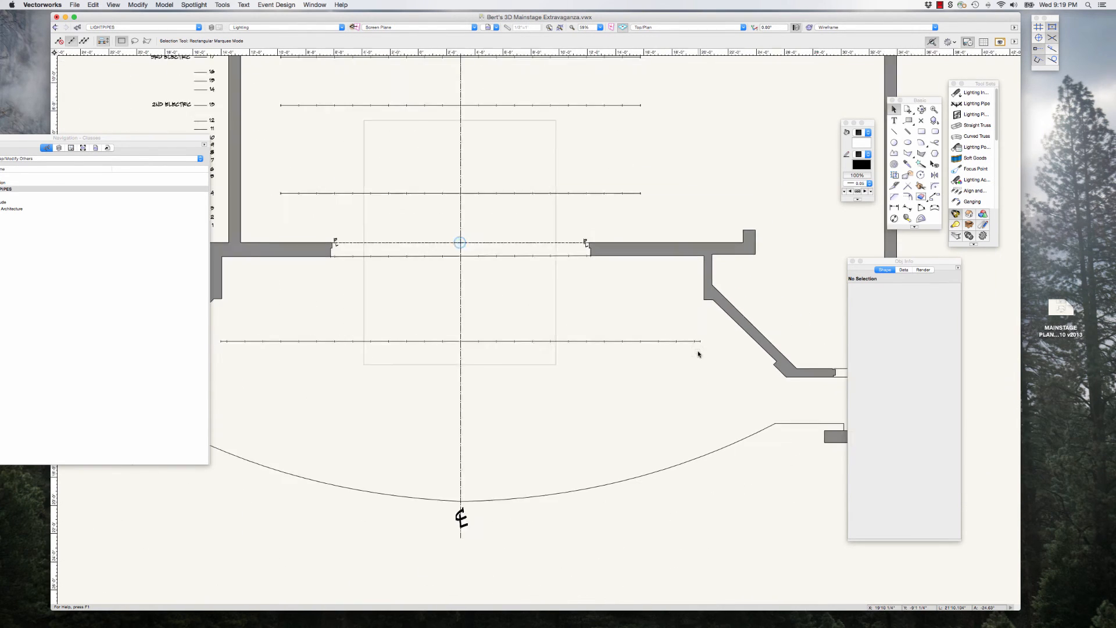
Step: Set the forestage lighting pipe's Z height to 15' and its location to Apron
scroll(698, 354, "down", 1)
left_click(667, 342)
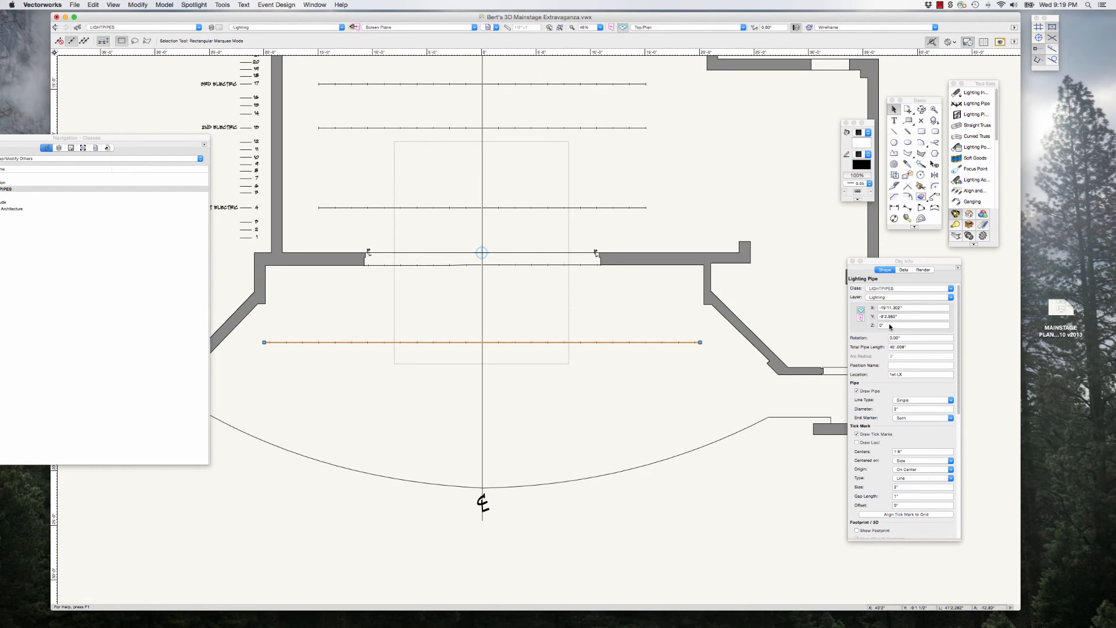
left_click(881, 327)
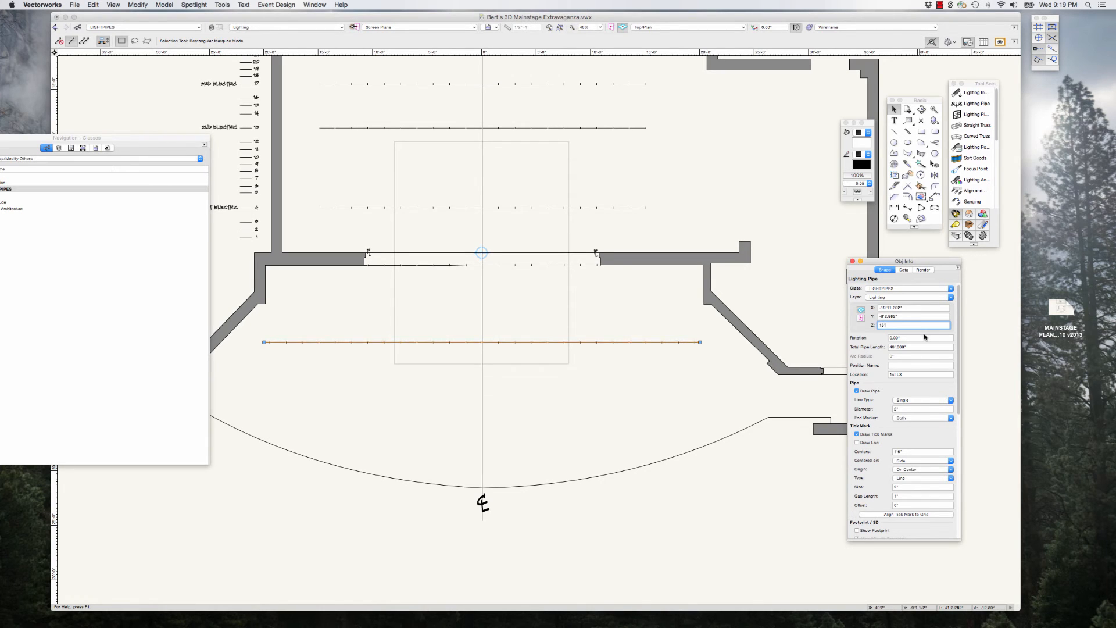
left_click(895, 375)
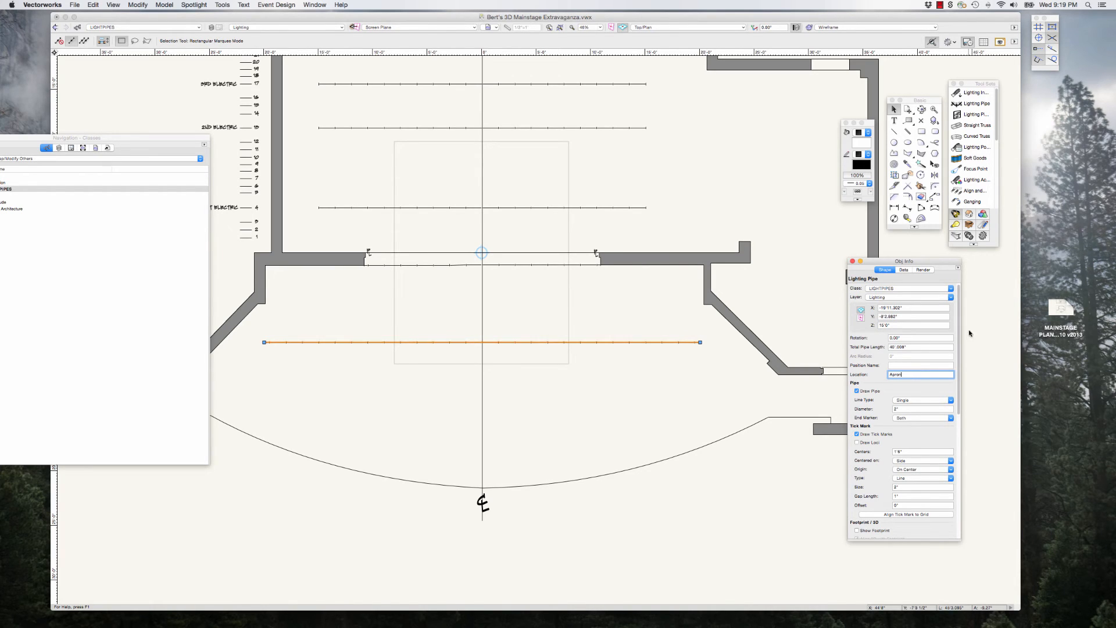
left_click(785, 443)
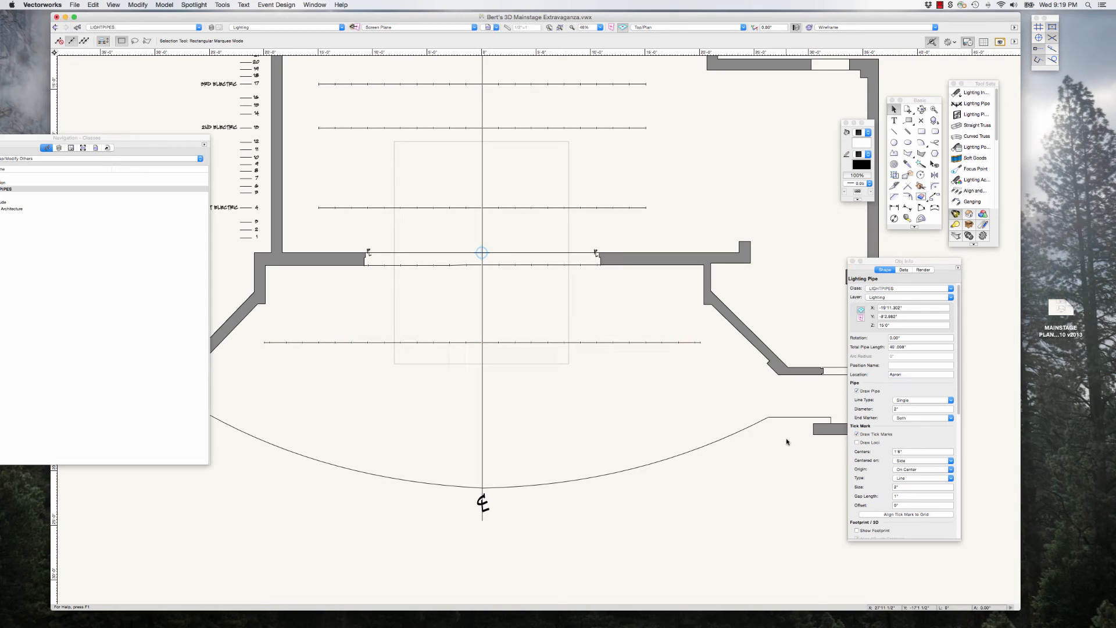
left_click(690, 342)
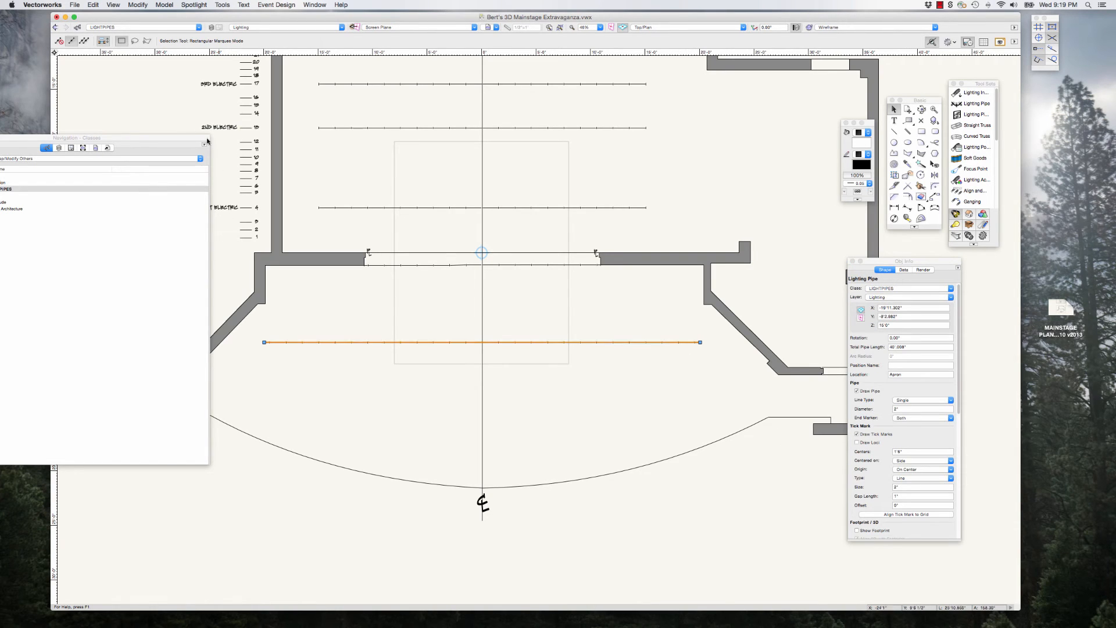
Step: Clear the floating palettes away from the plan, deselect the pipe and view the theatre from the Left around the forestage ceiling
left_click_drag(185, 137, 122, 141)
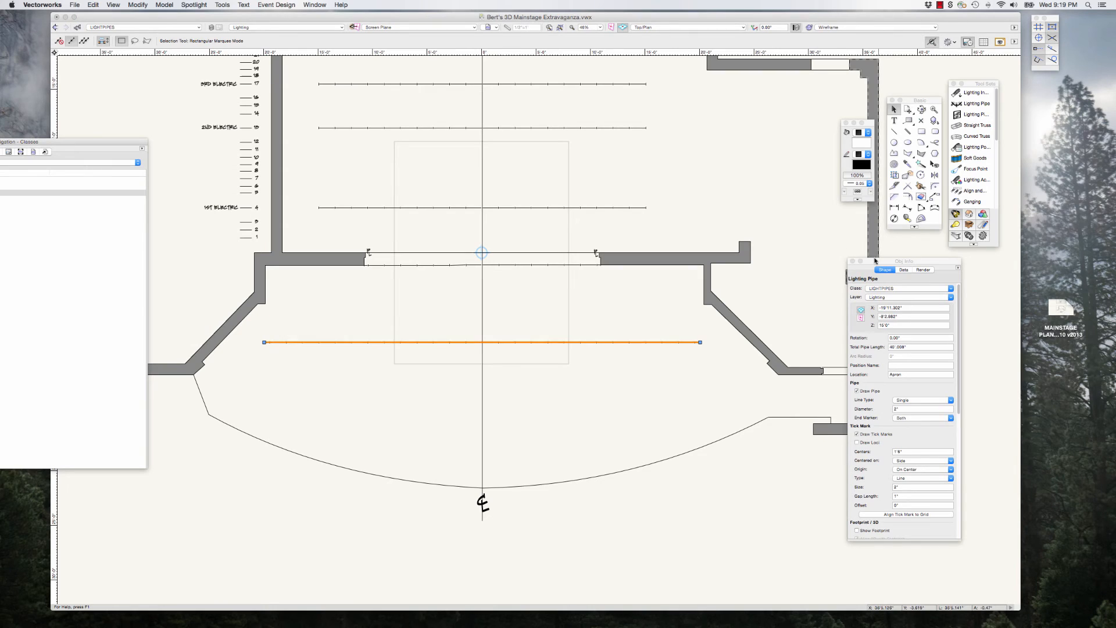
left_click_drag(876, 262, 935, 260)
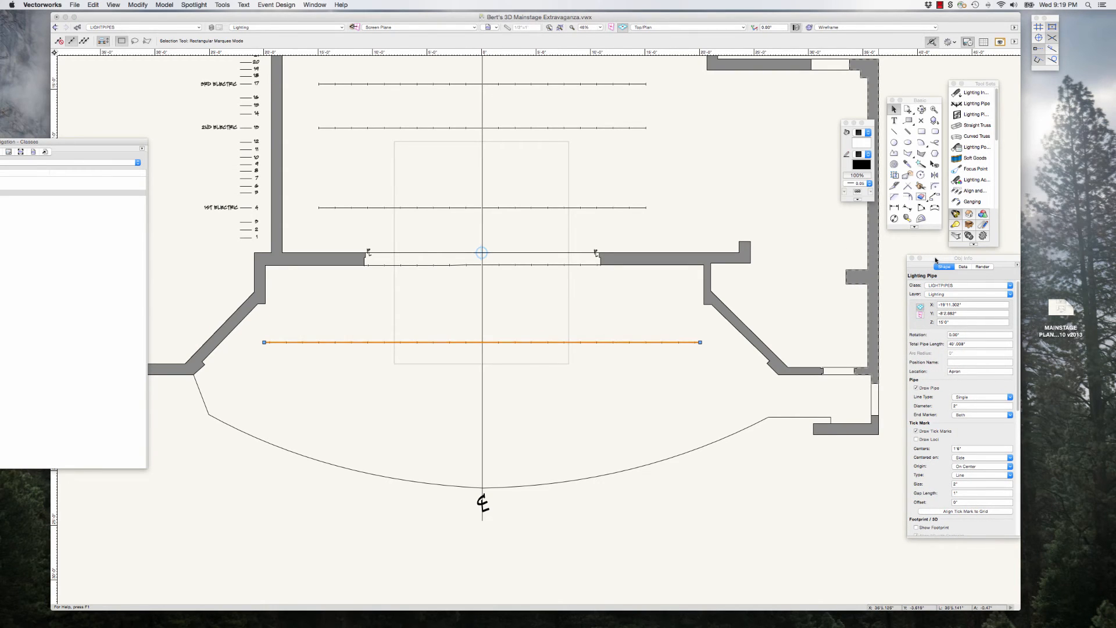
left_click(748, 486)
key("4")
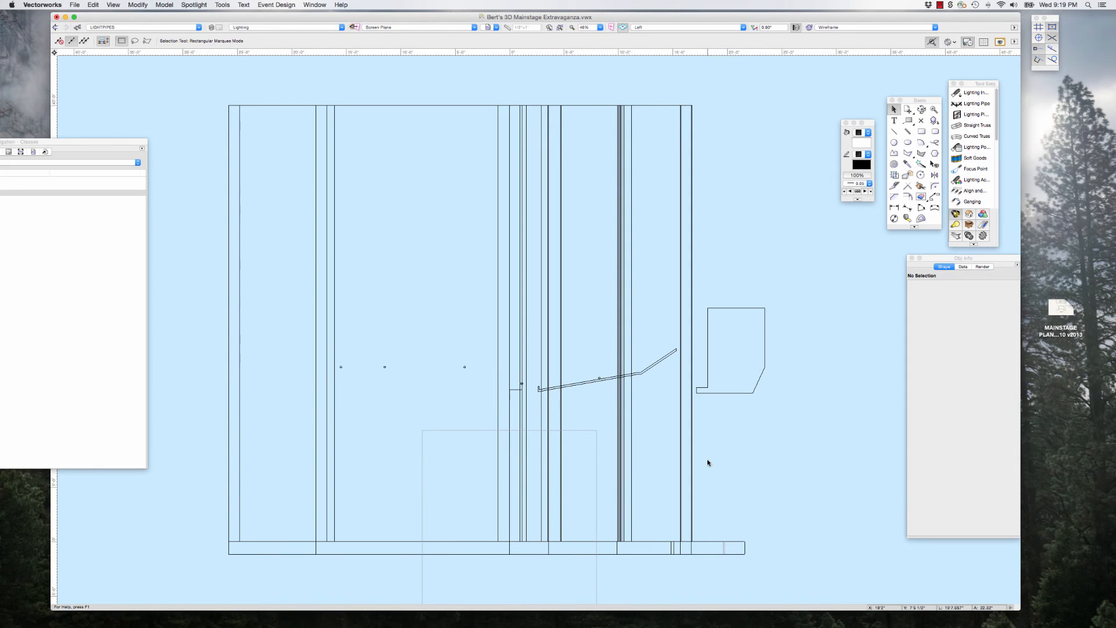
scroll(602, 391, "up", 3)
scroll(601, 391, "up", 2)
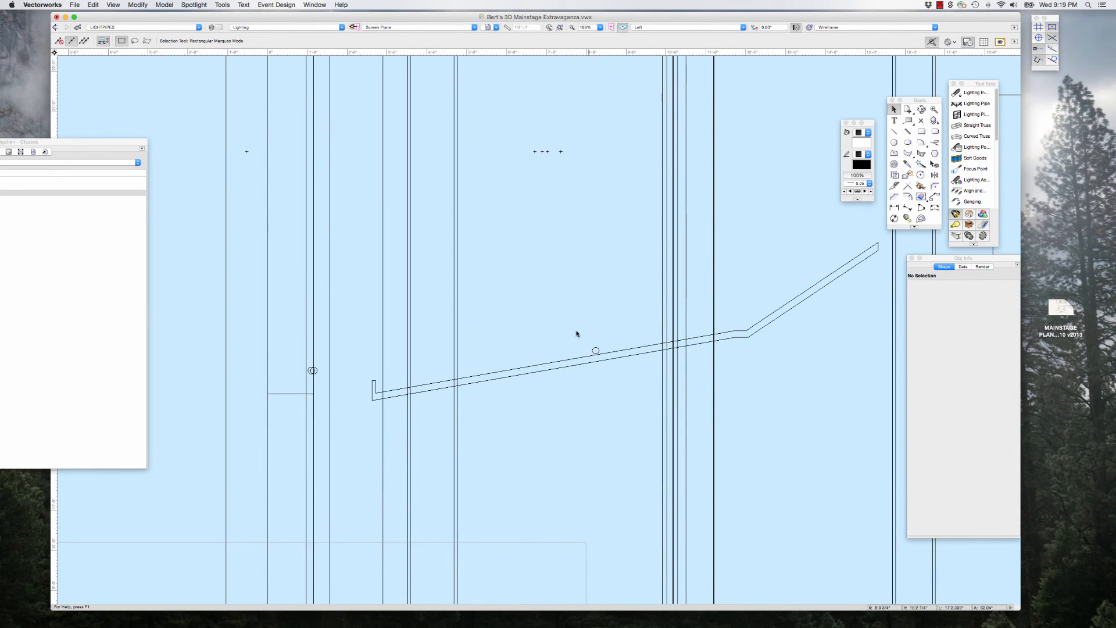
Step: Select the Apron lighting pipe in the Left view and nudge it down to just below the sloped ceiling
left_click(604, 357)
scroll(584, 316, "down", 3)
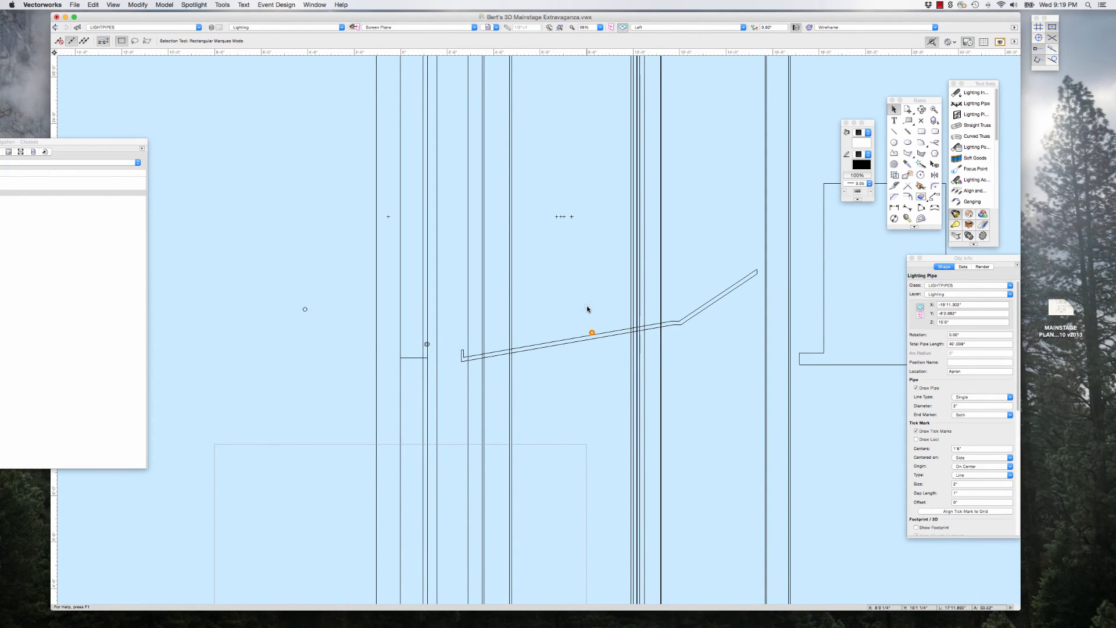
key("shift+Down")
key("shift+Down")
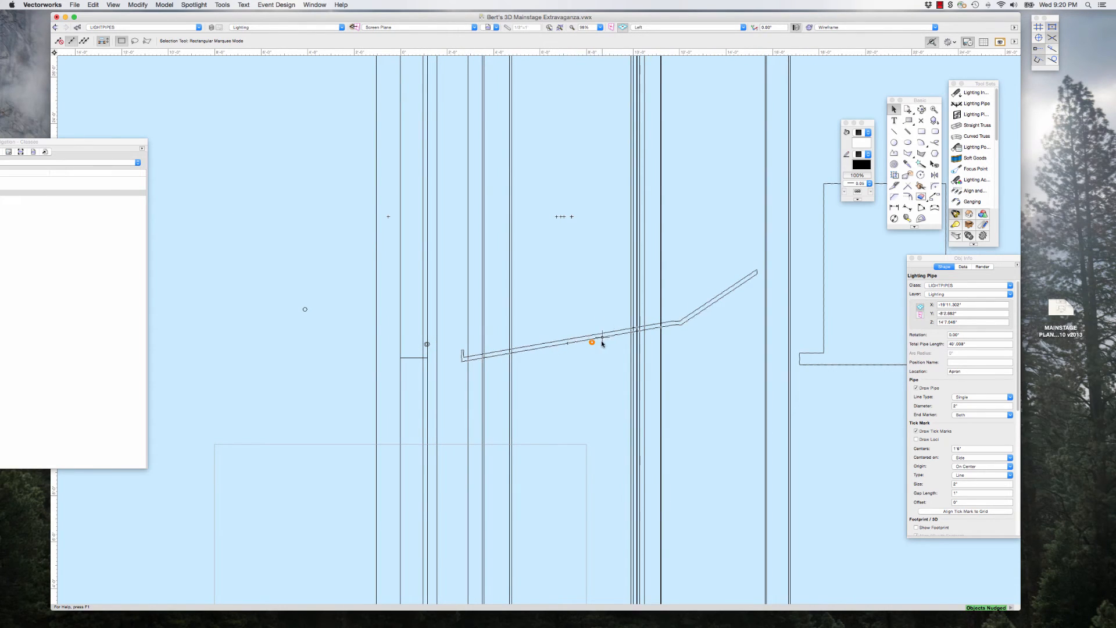
Step: Move the Apron pipe by an X offset of 0 and a Y offset of -12
left_click(137, 5)
mouse_move(221, 15)
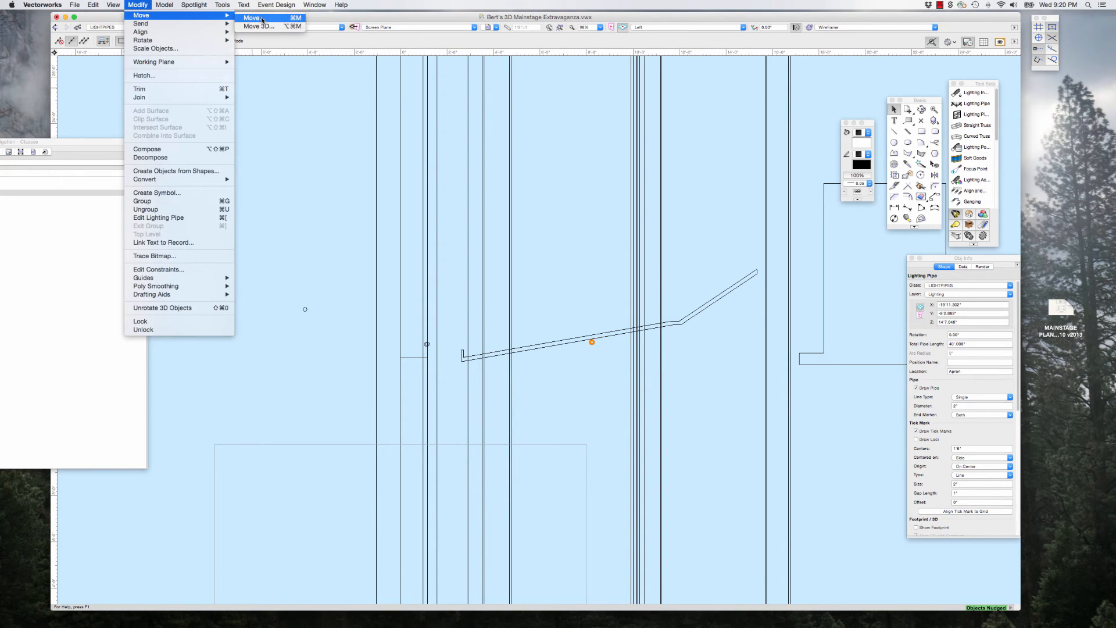
left_click(262, 20)
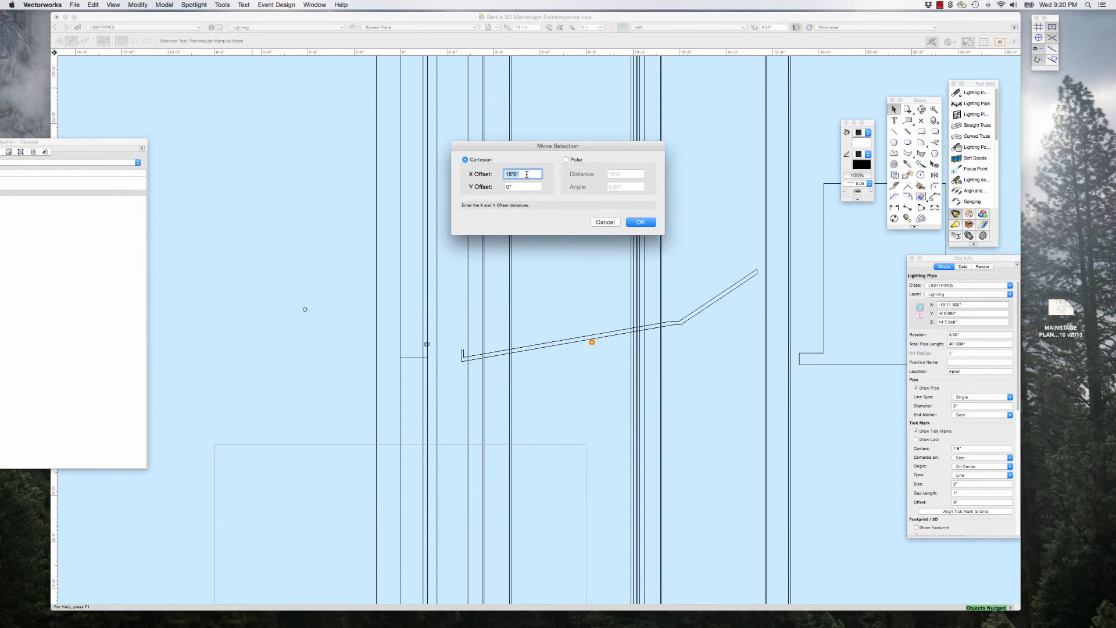
type("0")
key("Tab")
type("-")
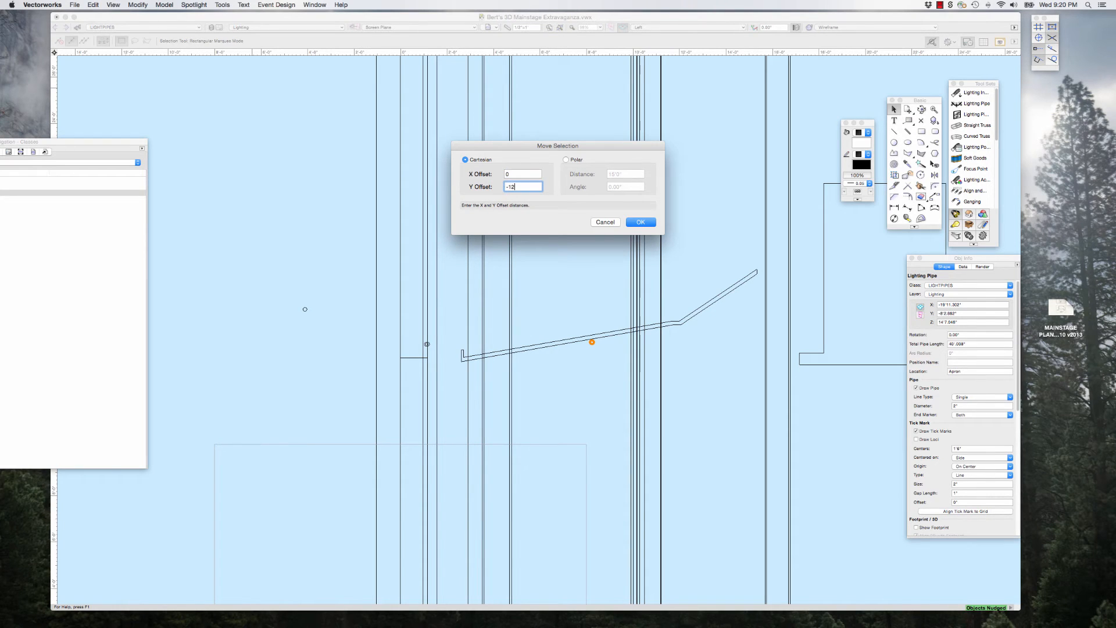
left_click(641, 222)
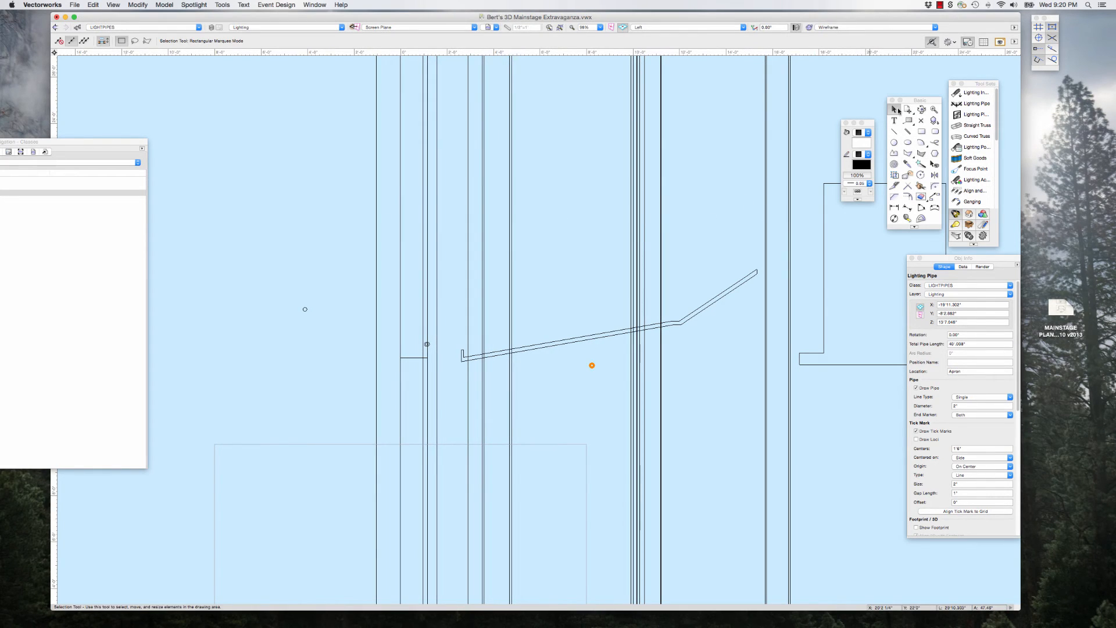
Step: Measure the vertical distance from the open space in front of the booth profile down to the stage floor
scroll(550, 254, "down", 3)
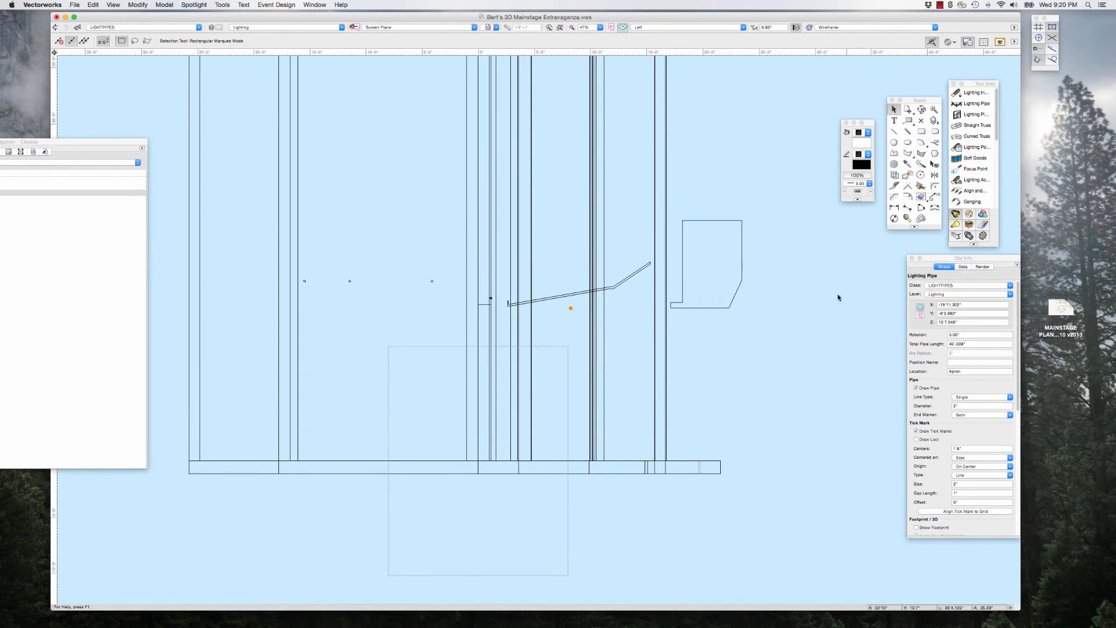
scroll(803, 328, "up", 1)
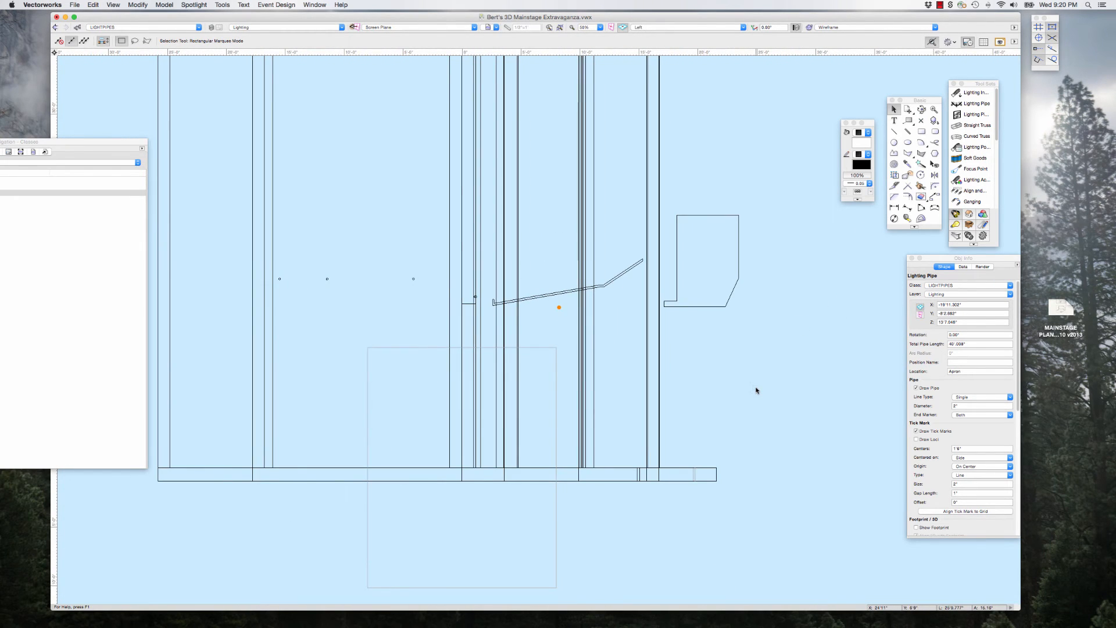
scroll(757, 389, "up", 1)
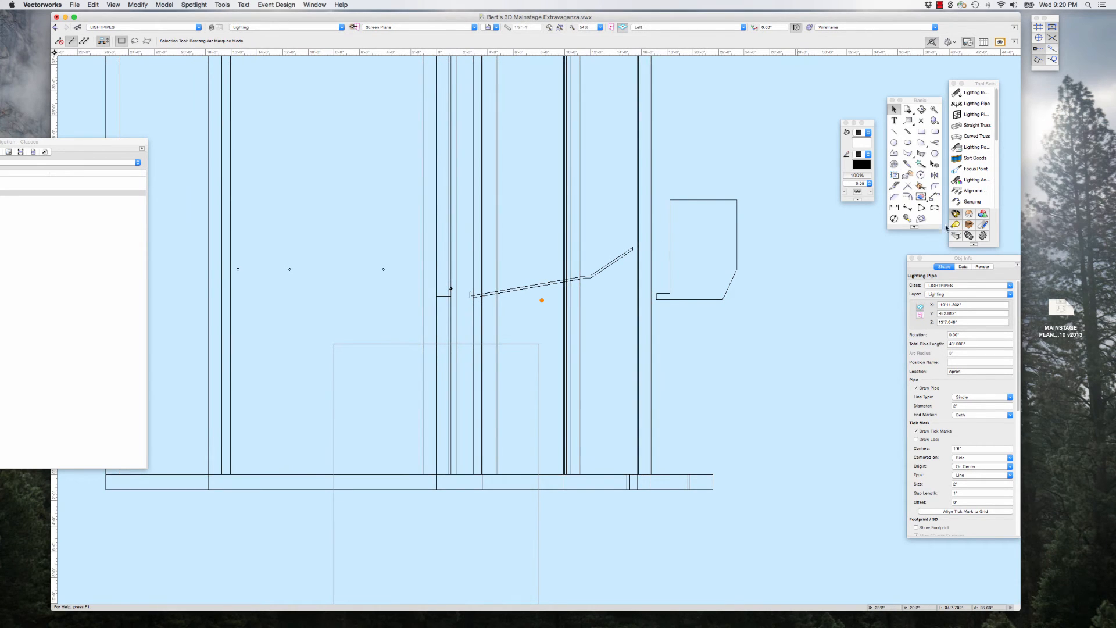
left_click(907, 218)
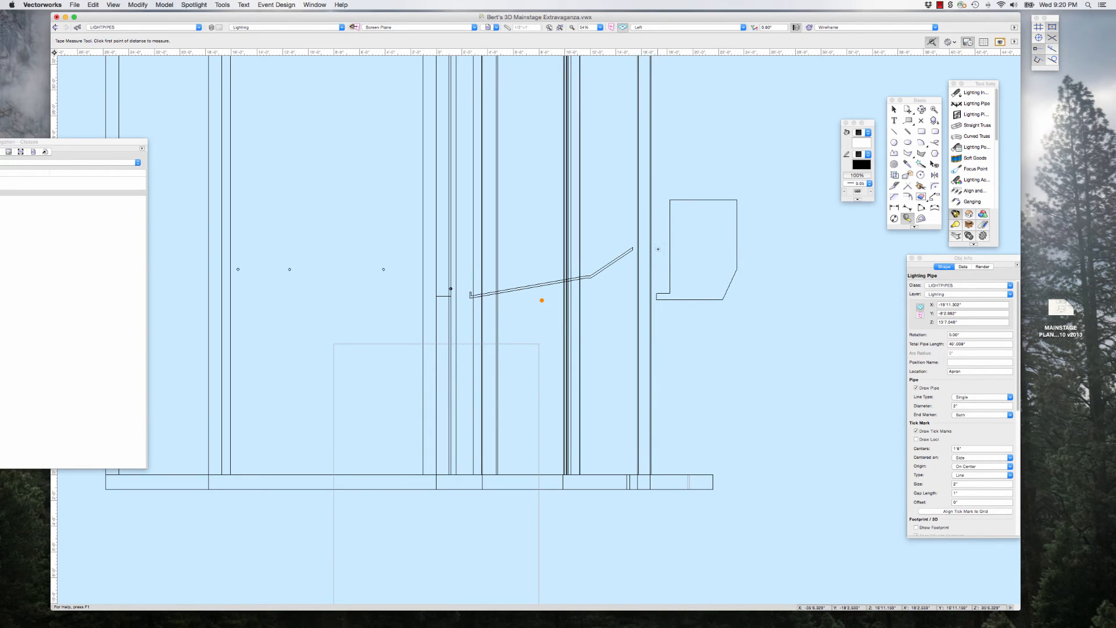
left_click(658, 250)
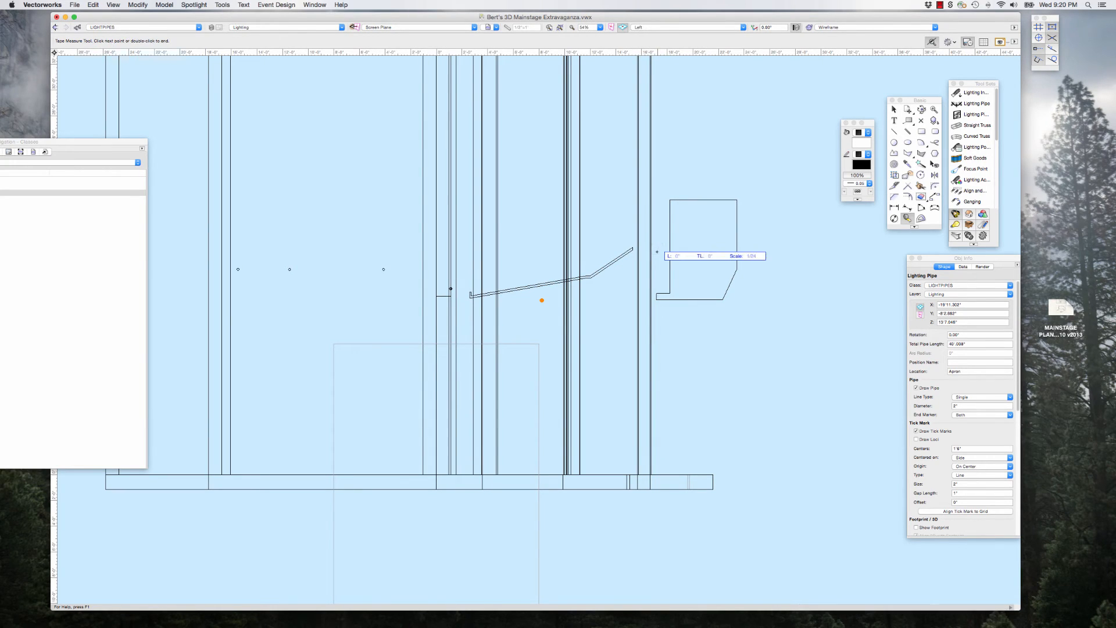
double_click(661, 474)
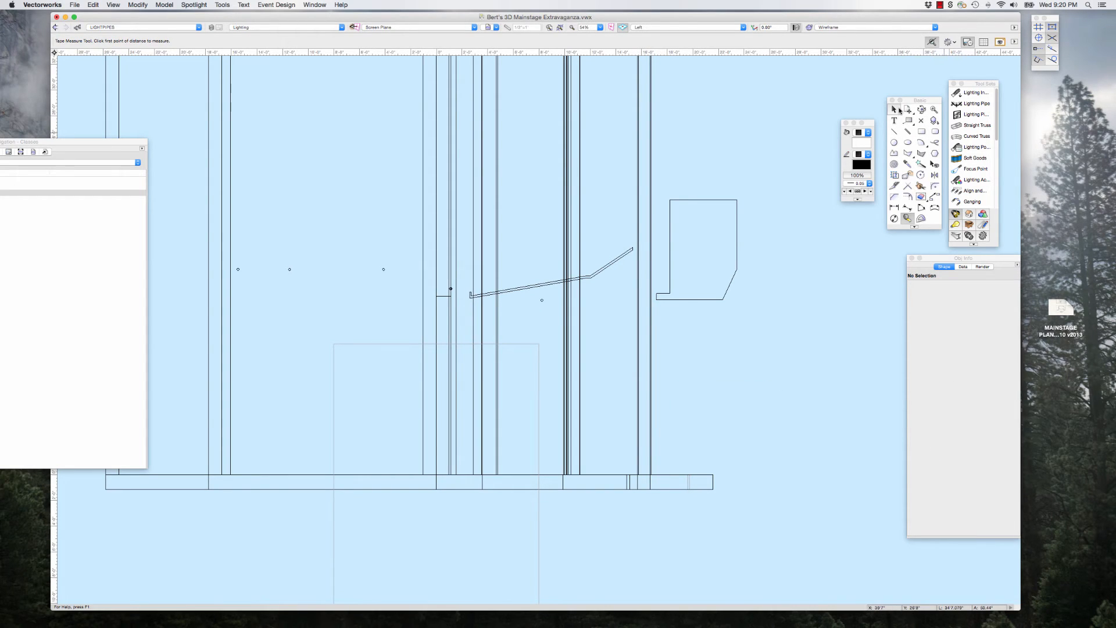
Step: Return to the Top/Plan view and draw a vertical line about 8'8" long downstage from the stage-right wall corner at the apron edge
key("x")
key("super+5")
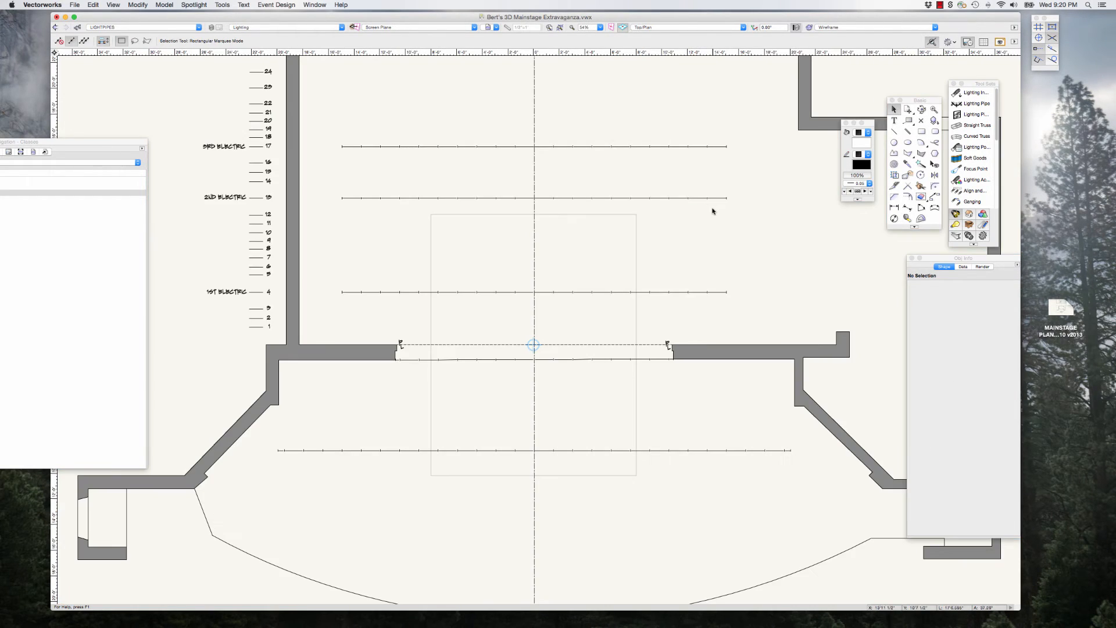
scroll(541, 163, "down", 3)
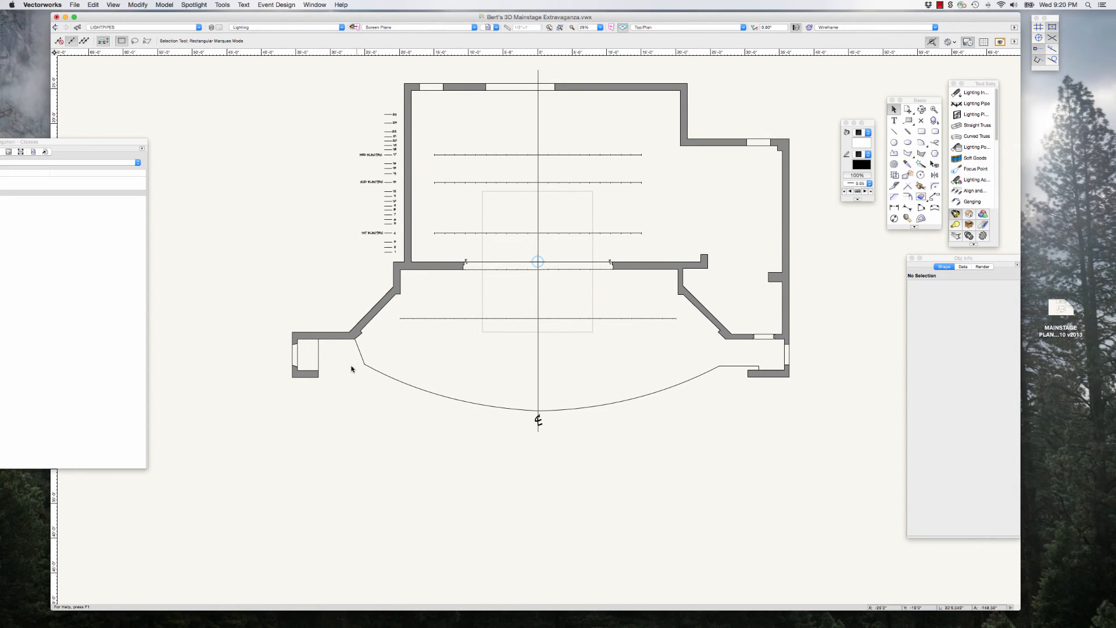
key("2")
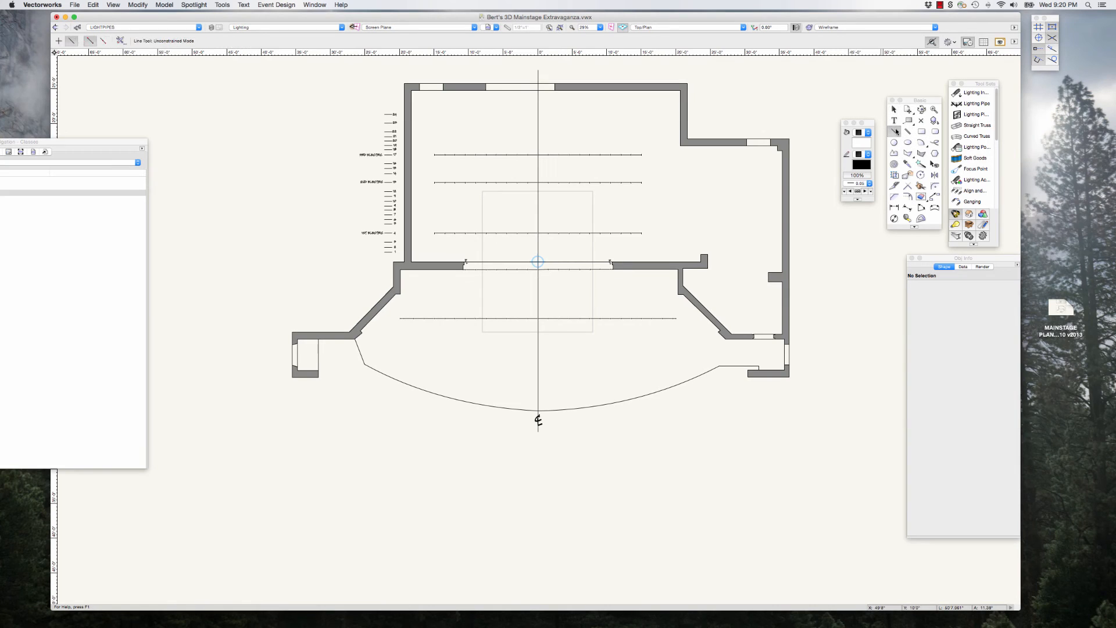
left_click(355, 340)
left_click(354, 398)
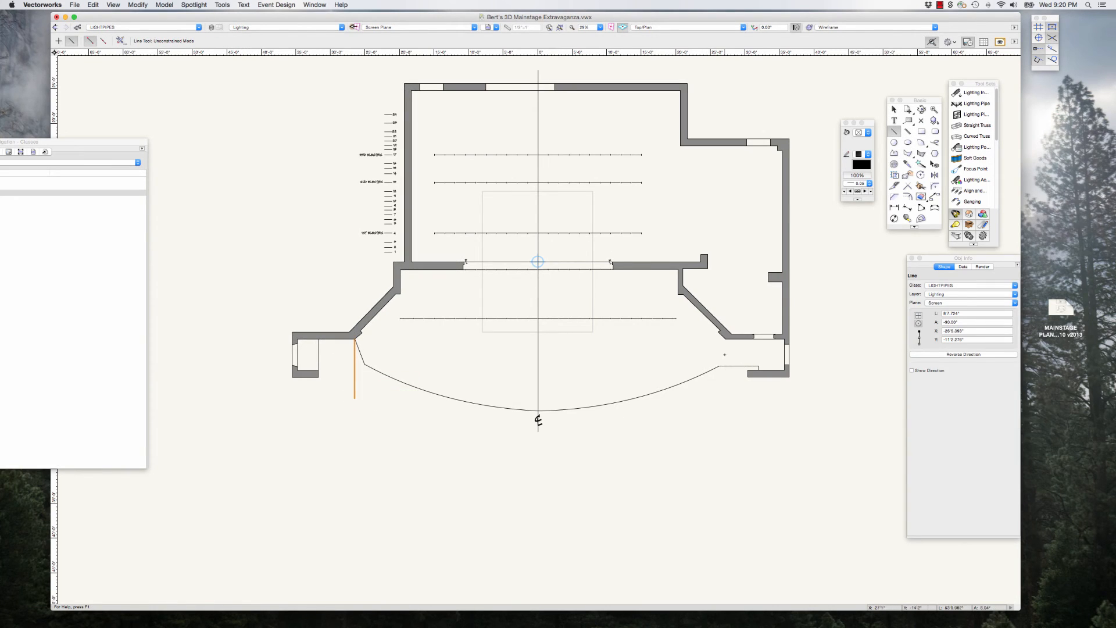
Step: Draw a second vertical guide line about 10'5" long downstage from the stage-left wall corner at the apron edge
left_click(725, 339)
left_click(725, 410)
left_click(894, 109)
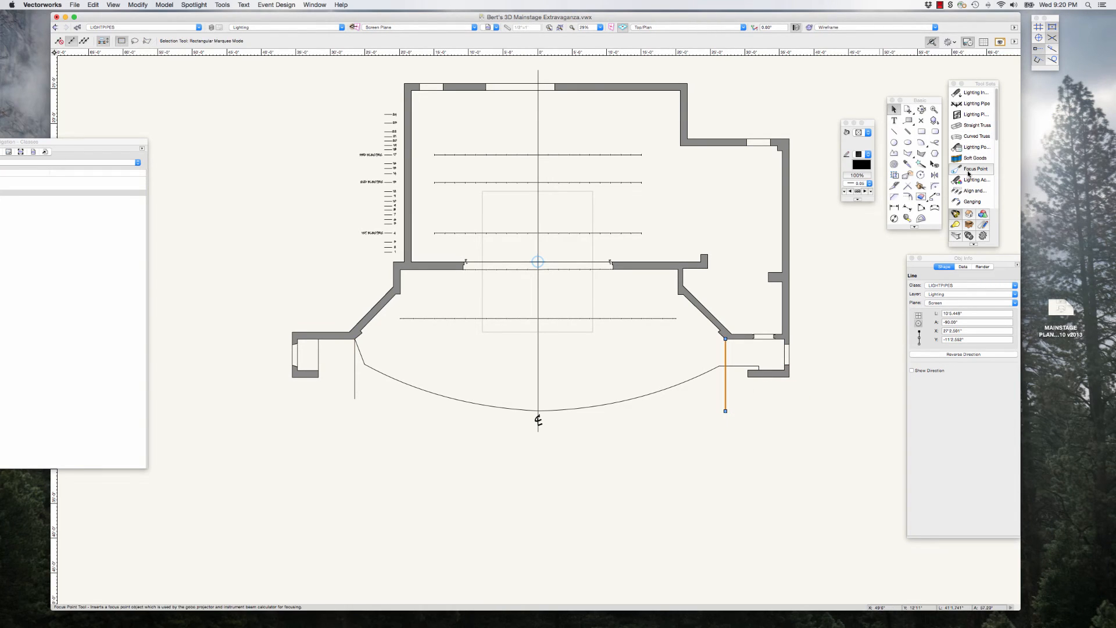
Step: Place a horizontal lighting pipe about 53'8" long from the lower end of the stage-right guide line to the stage-left guide line
left_click(970, 103)
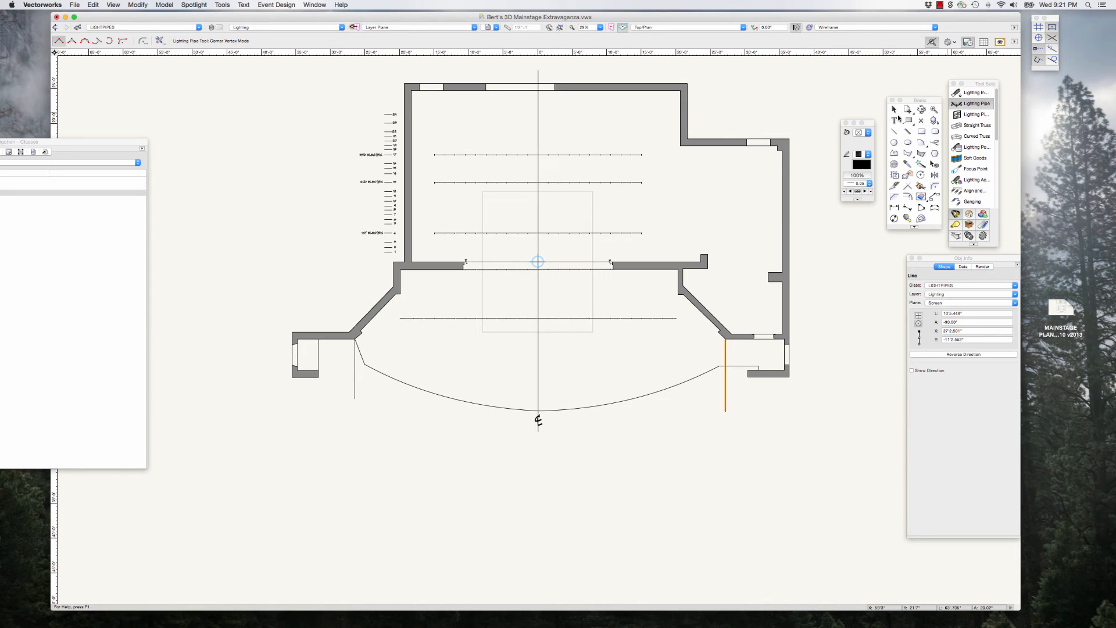
left_click(355, 398)
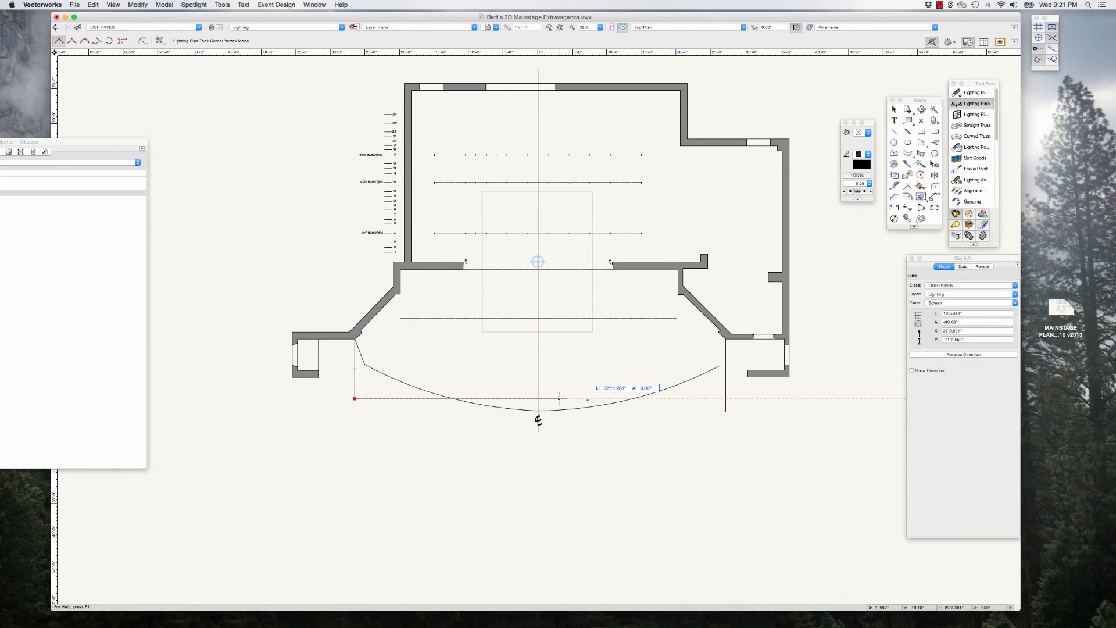
double_click(726, 398)
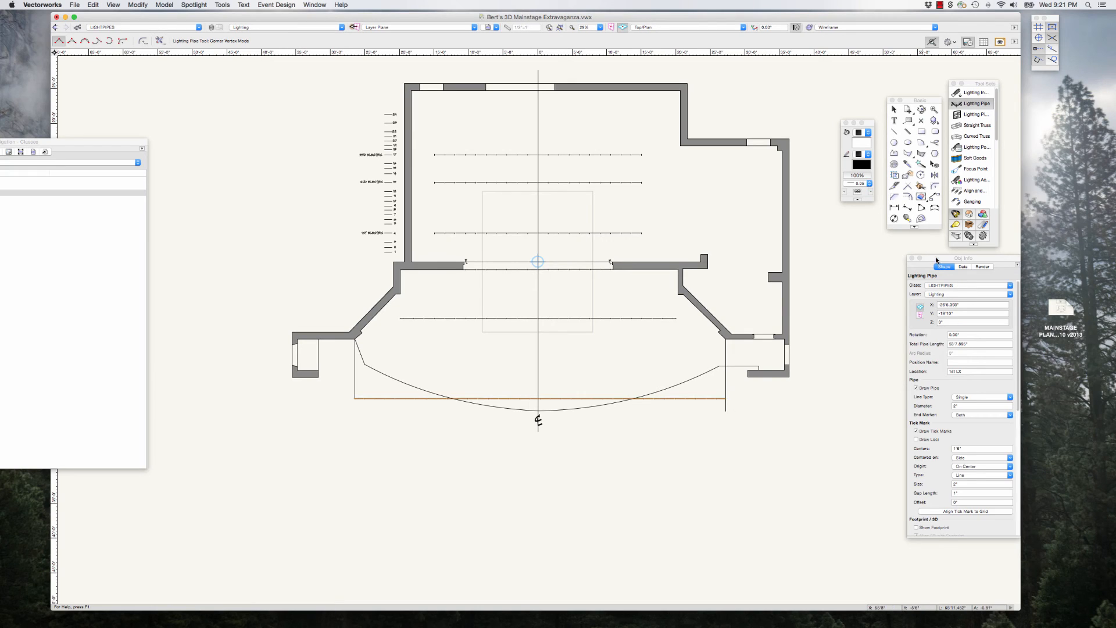
Step: Set the new pipe's Z height to 17'6" and its location to Catwalk
left_click_drag(937, 259, 864, 260)
left_click(869, 323)
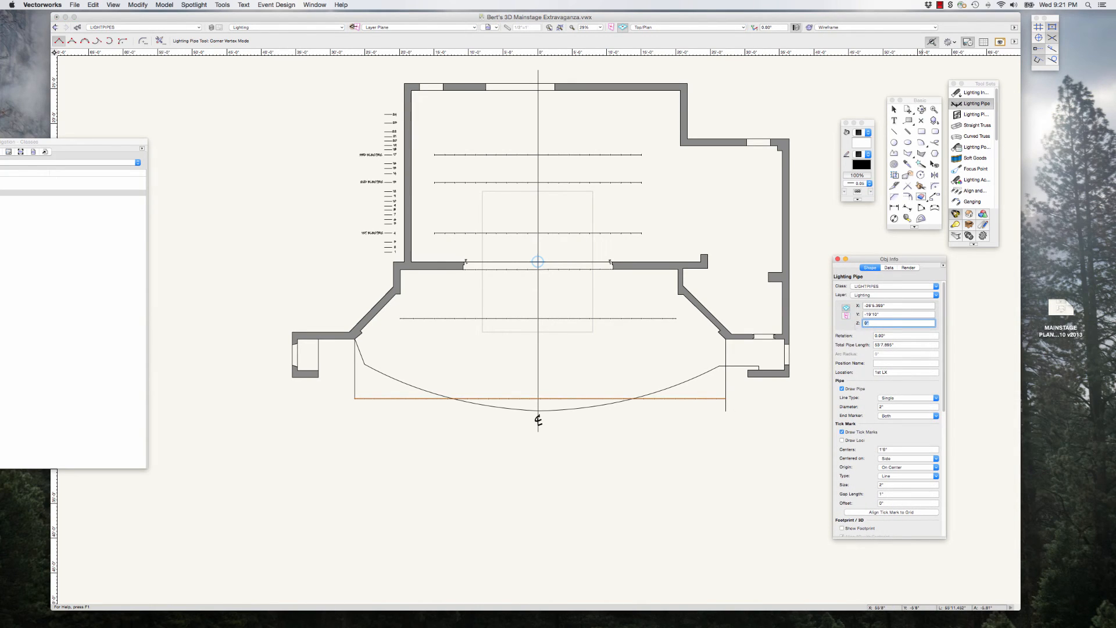
type("17'6")
left_click_drag(896, 372, 871, 372)
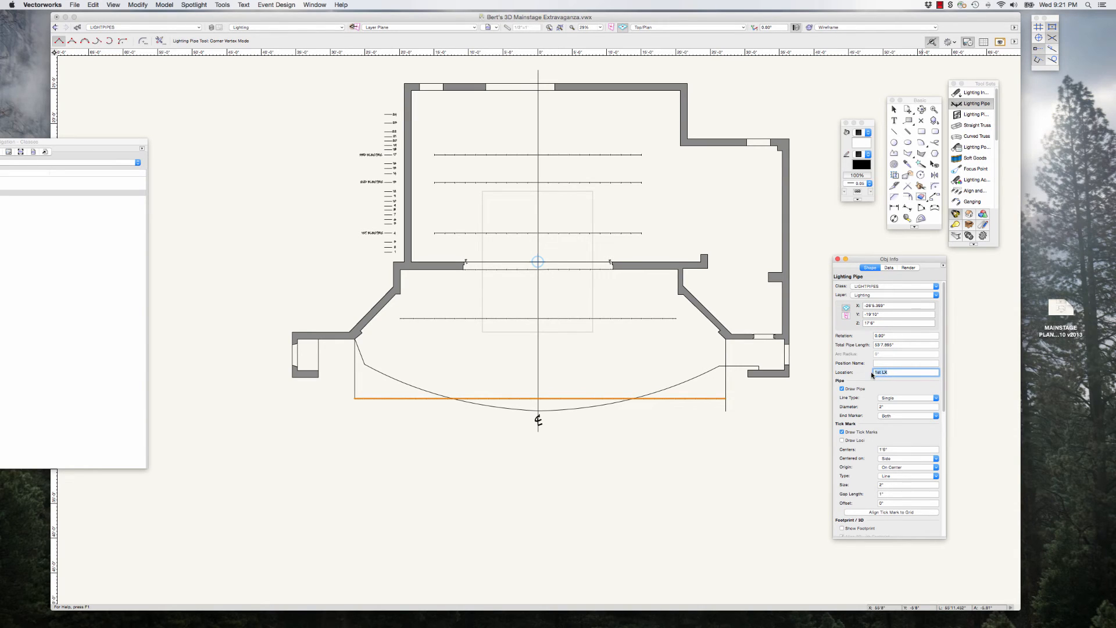
type("Catwalk")
left_click(896, 109)
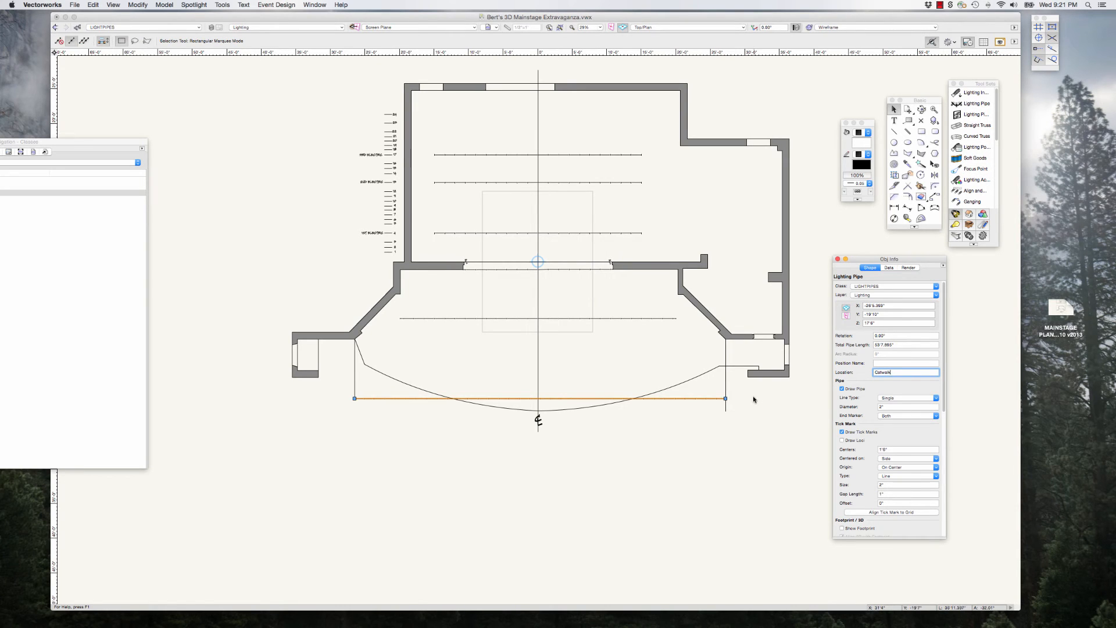
Step: Delete the stage-left and stage-right vertical guide lines at the ends of the Catwalk pipe
left_click(732, 387)
left_click(726, 387)
key("Delete")
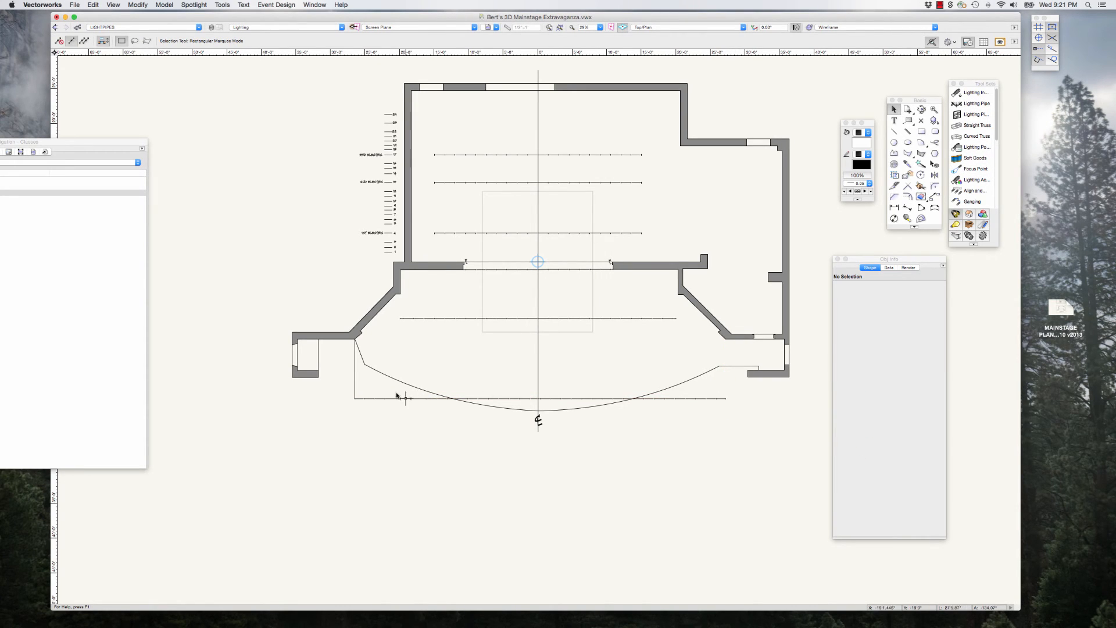
left_click(355, 388)
key("Delete")
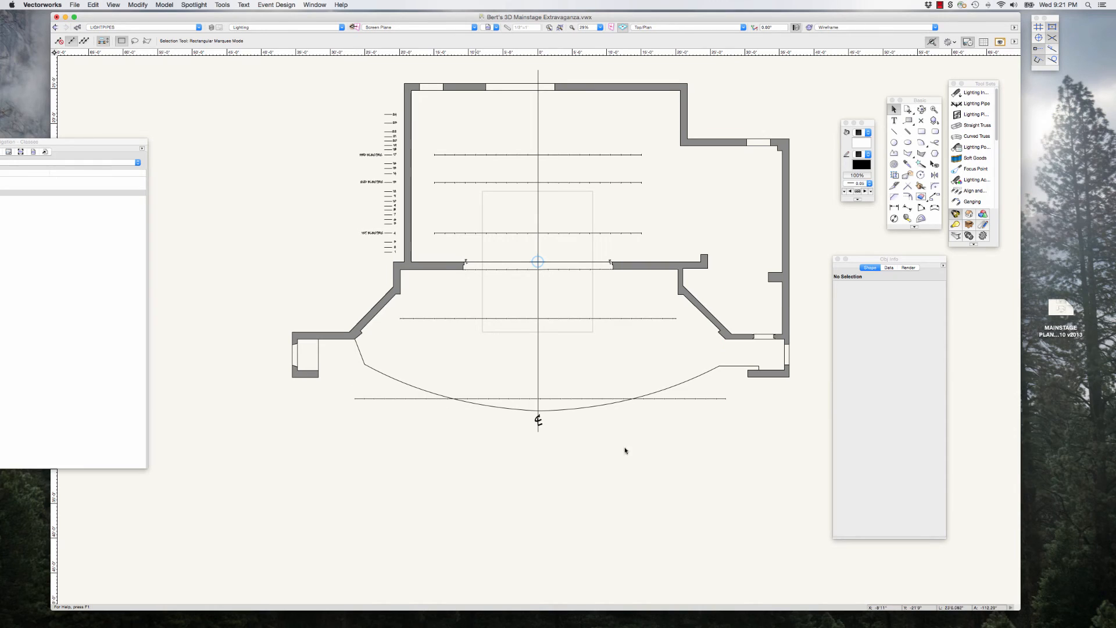
Step: In the Left view, nudge the Catwalk pipe upstage out of the booth profile into the open space just in front of it
left_click(716, 399)
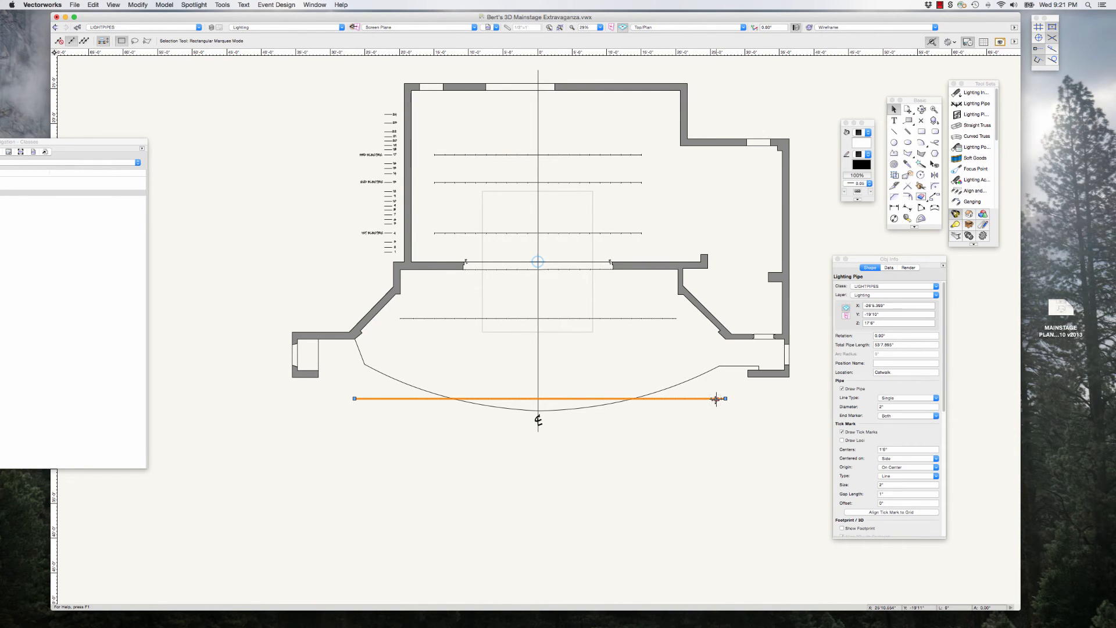
key("4")
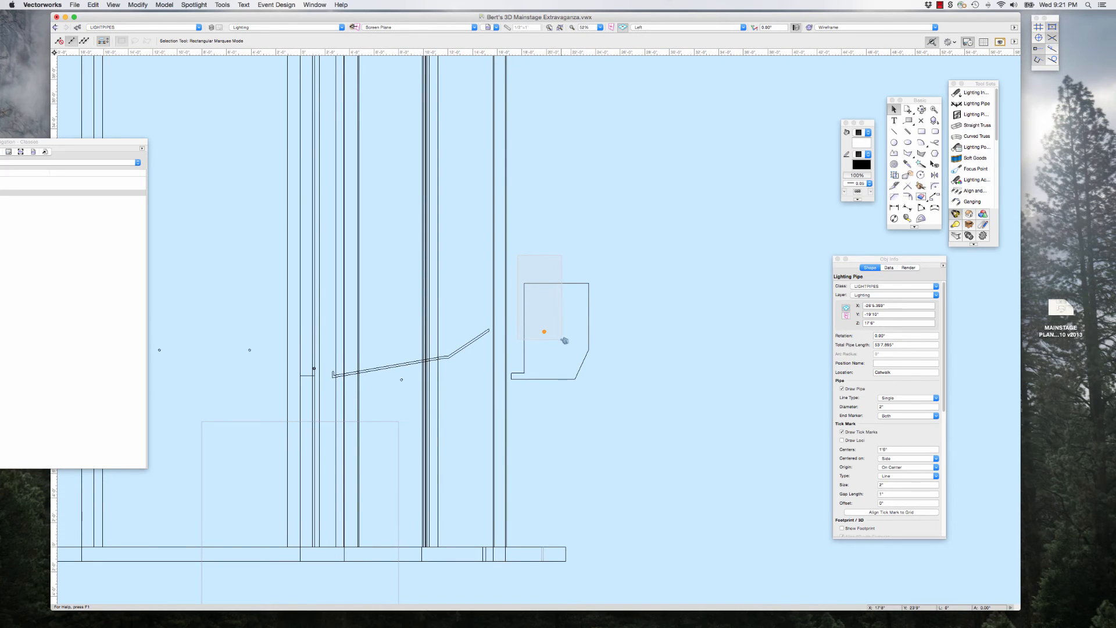
key("Left")
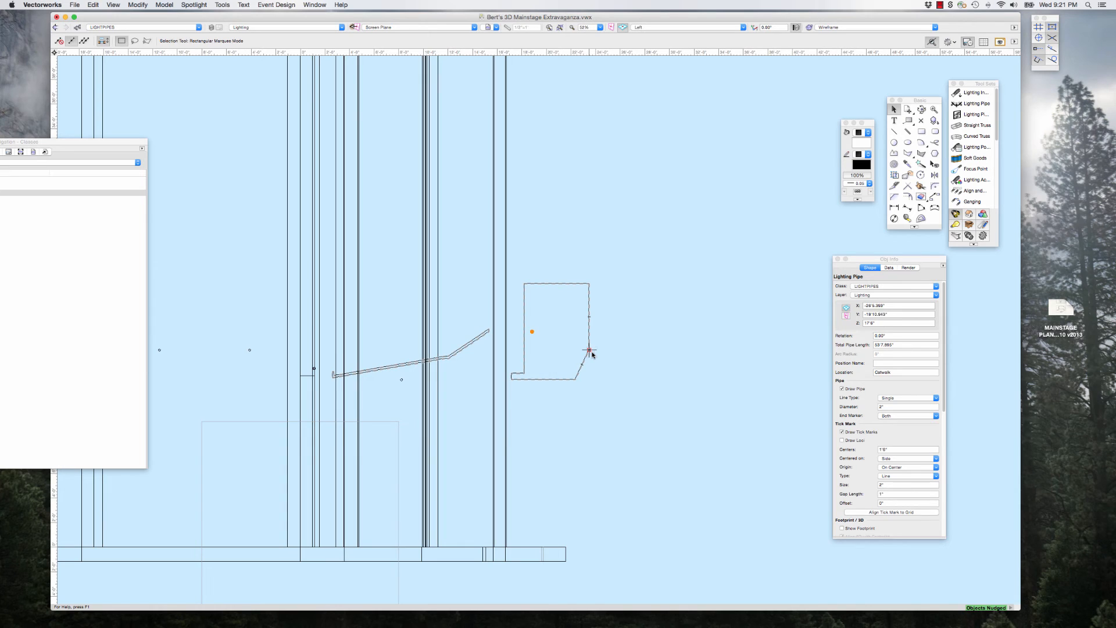
key("Left")
key("Left")
key("Left")
key("Right")
key("Right")
left_click(623, 211)
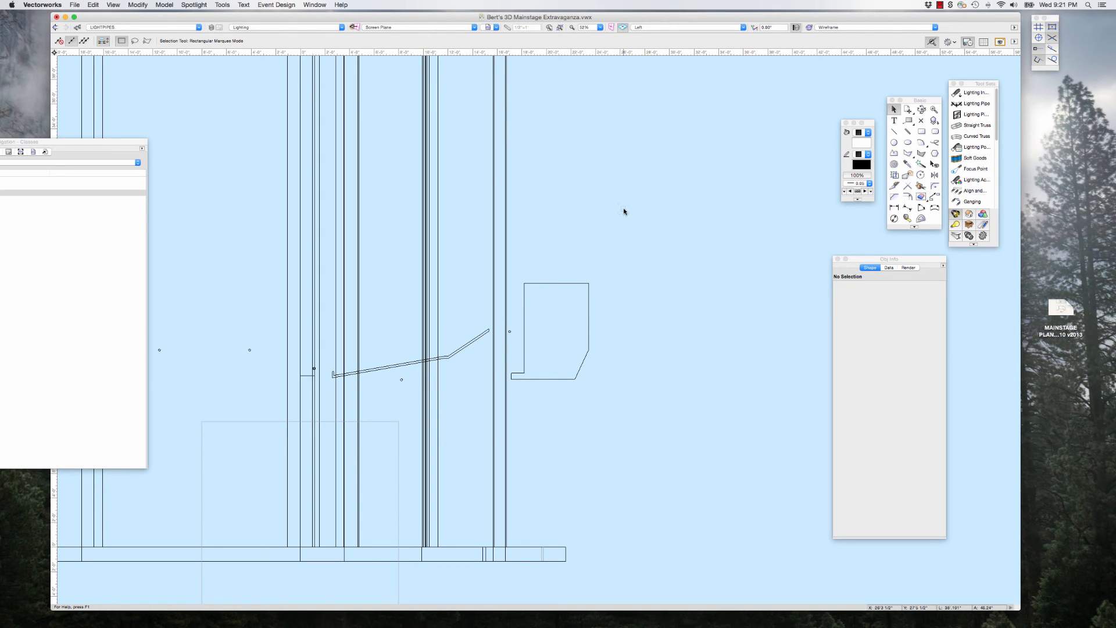
Step: In Top/Plan view, duplicate the Catwalk pipe and set the copy's location to FOH 1
key("super+5")
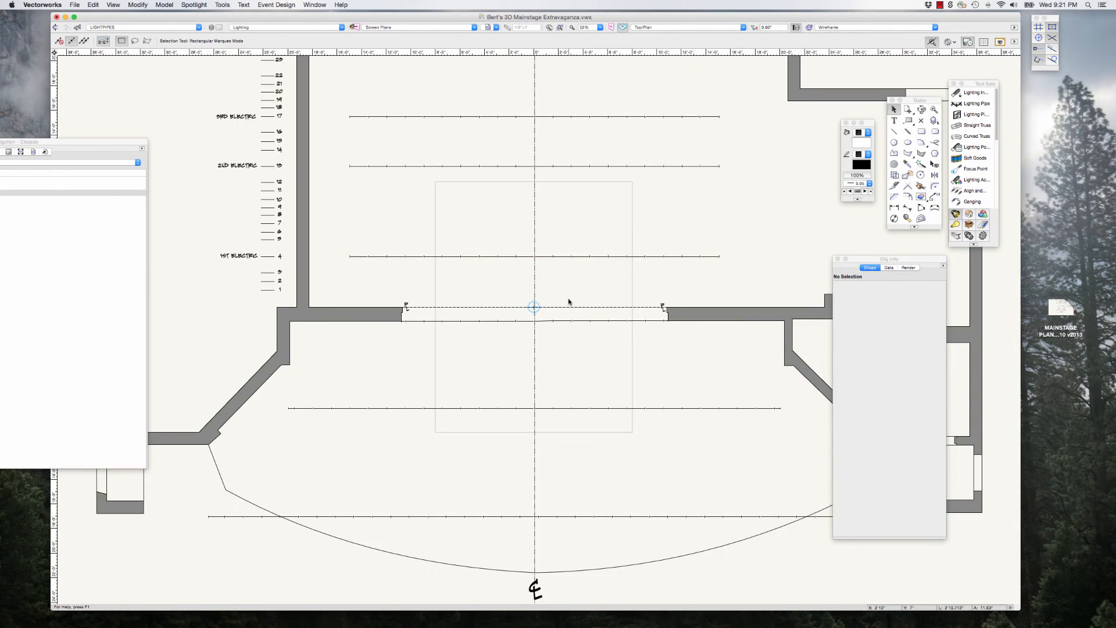
scroll(568, 302, "down", 6)
scroll(620, 385, "up", 2)
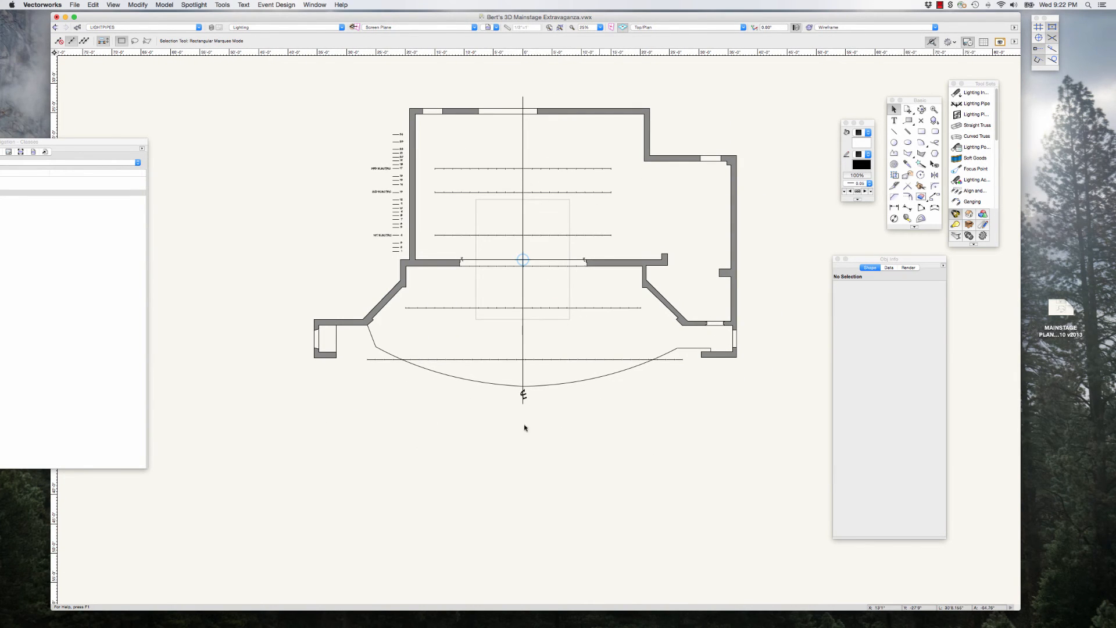
left_click(612, 359)
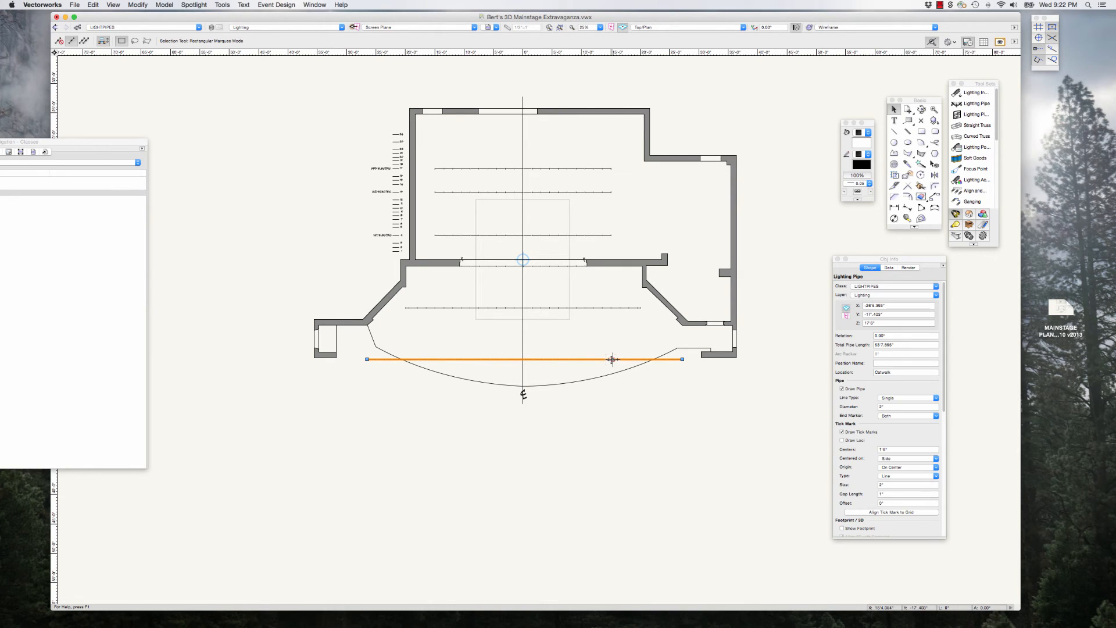
key("super+d")
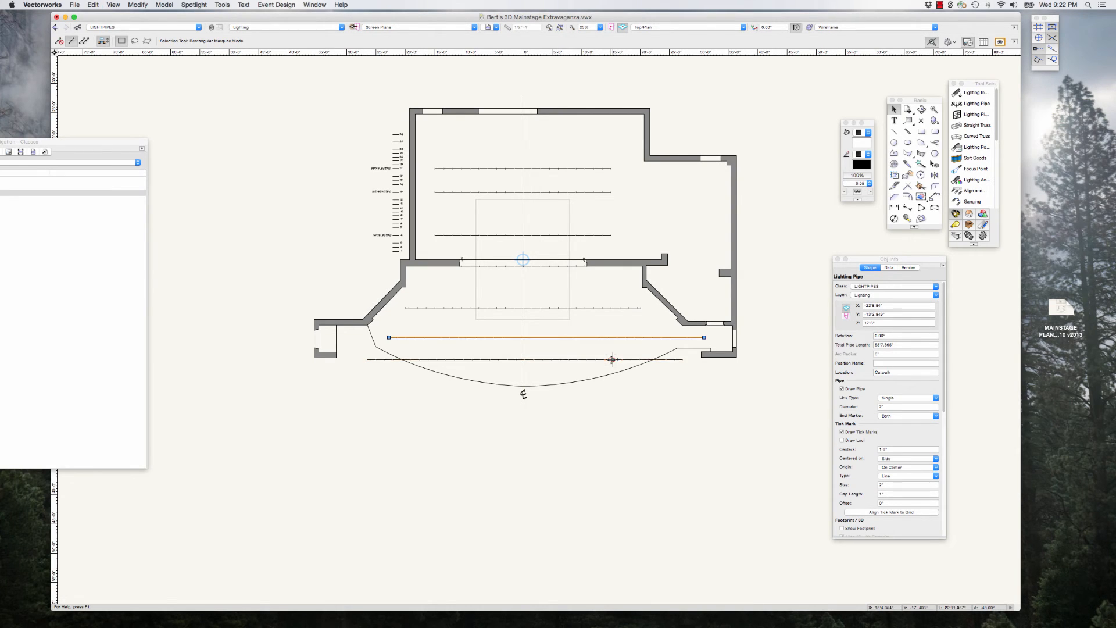
left_click(884, 372)
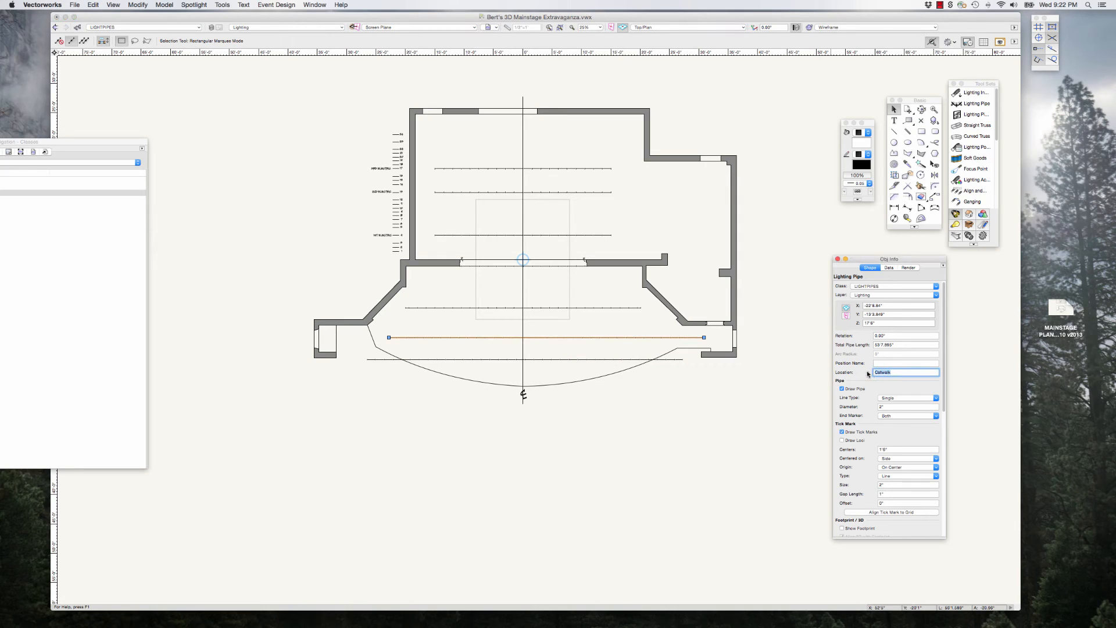
type("fO")
left_click(569, 355)
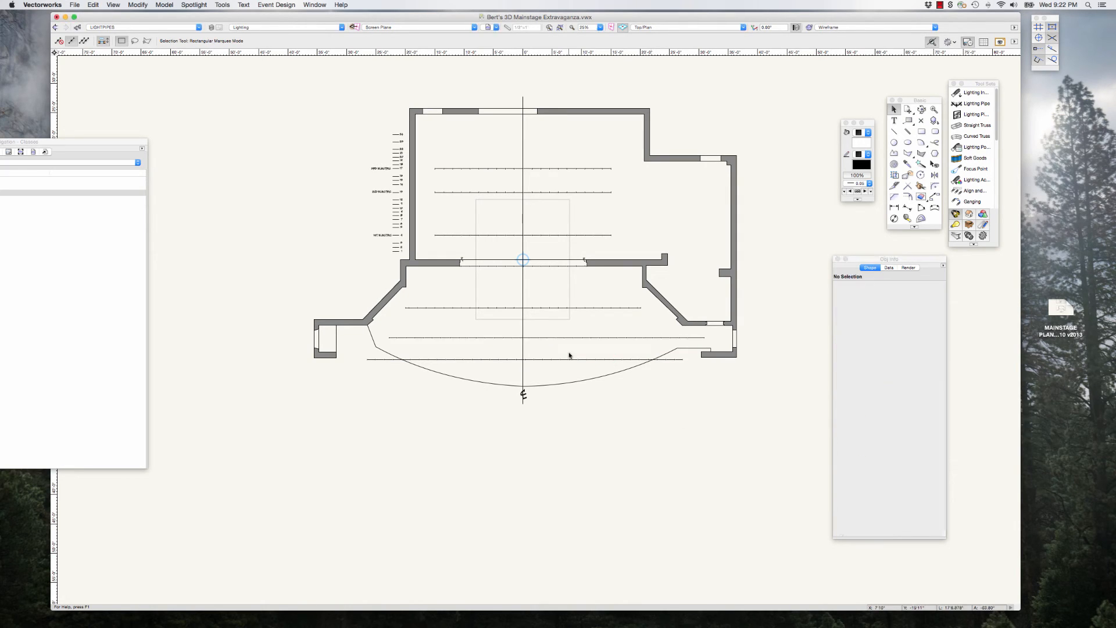
Step: Move the FOH 1 pipe downstage beyond the curved apron edge, then nudge it toward stage left to centre it and farther downstage
left_click(560, 337)
left_click_drag(561, 337, 524, 404)
left_click(580, 432)
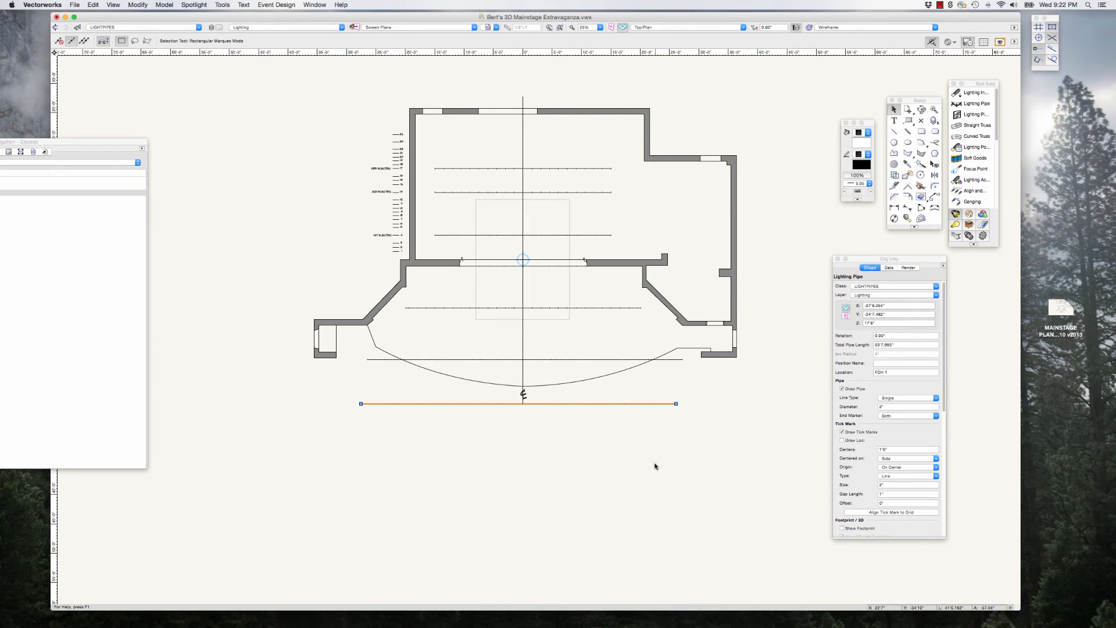
key("Right")
key("Right")
key("Right")
key("Right")
key("Right")
key("Right")
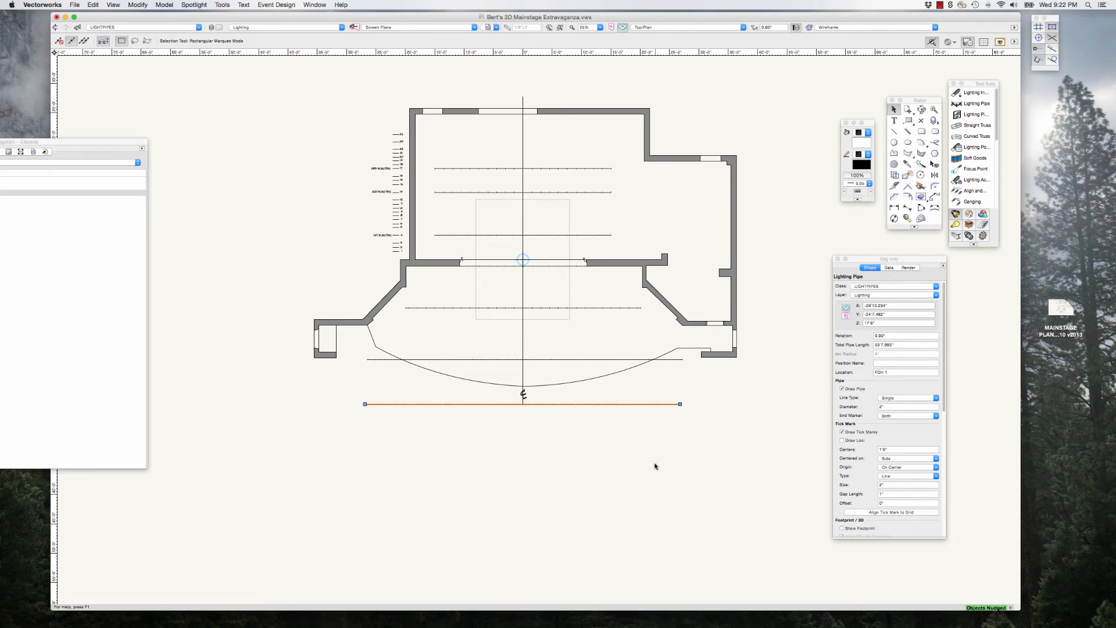
key("Down")
key("Down")
key("Down")
key("Down")
key("Down")
key("Down")
key("Down")
key("Down")
key("Down")
key("Down")
key("Down")
key("Down")
key("Down")
key("Down")
key("Down")
key("Down")
key("Down")
key("Down")
key("Down")
key("Down")
key("Down")
key("Down")
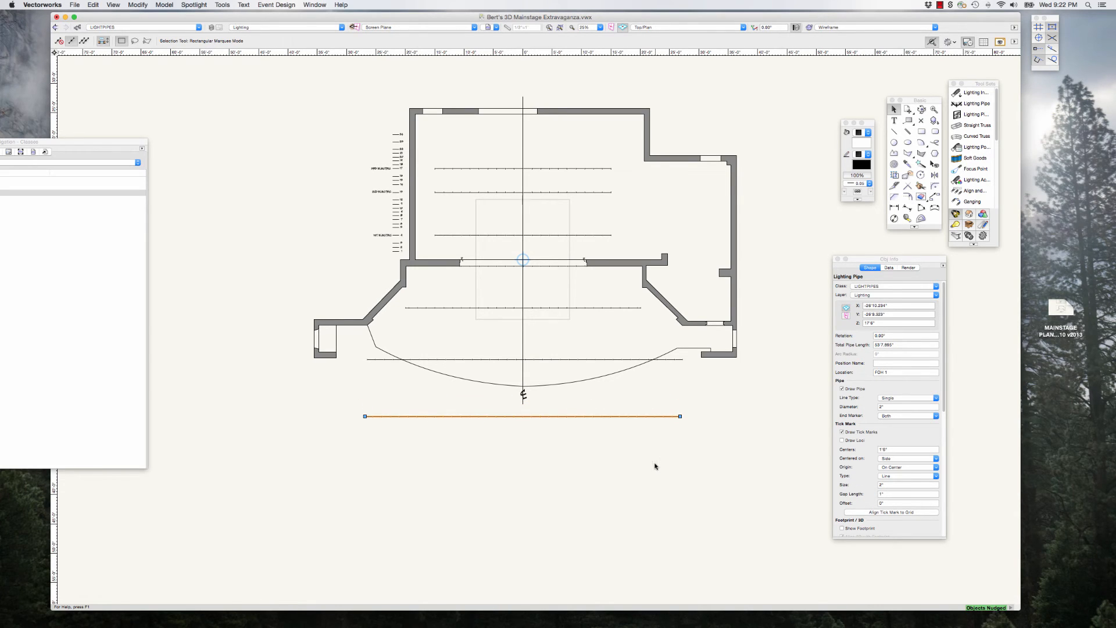
Step: In the Left view, nudge the FOH 1 pipe farther into the house and lower it to the level of the booth profile's angled face
key("KP_4")
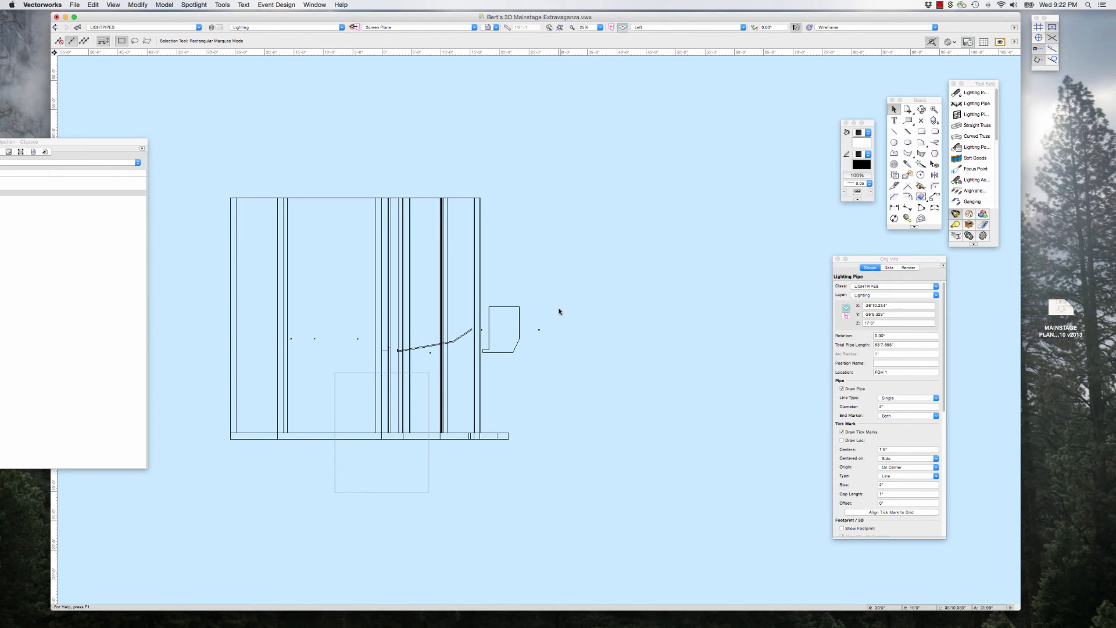
scroll(546, 341, "up", 3)
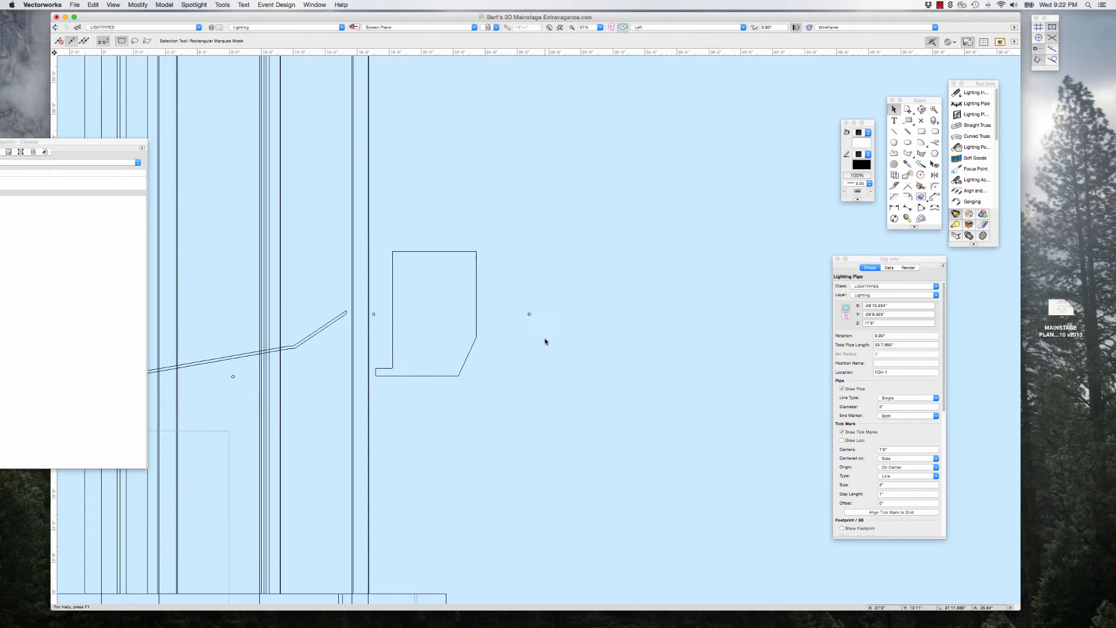
scroll(513, 317, "down", 3)
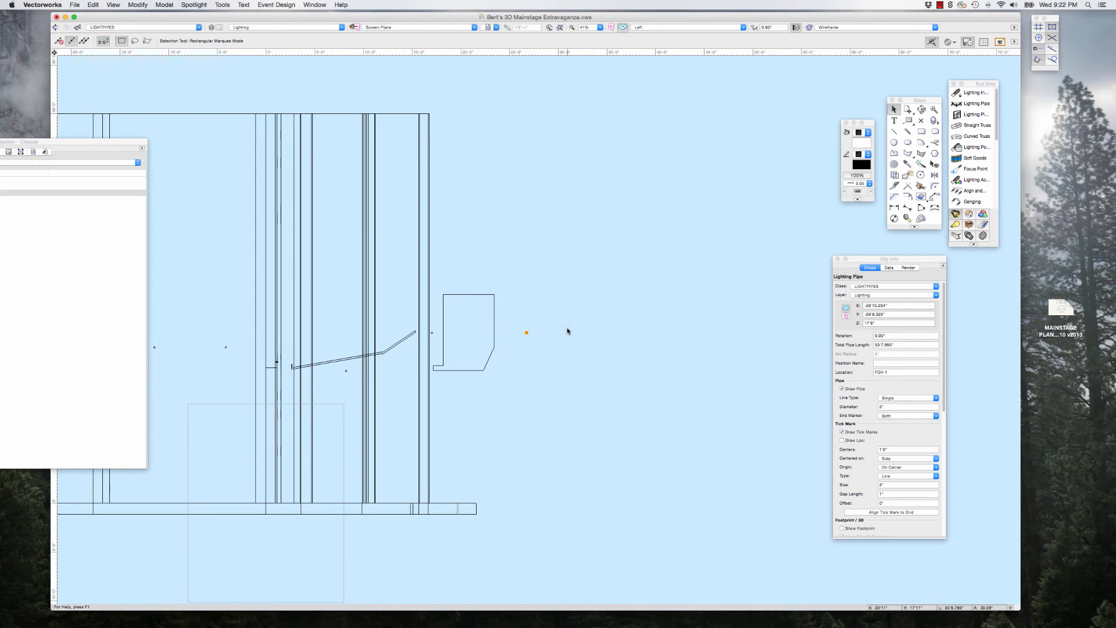
key("shift+Right")
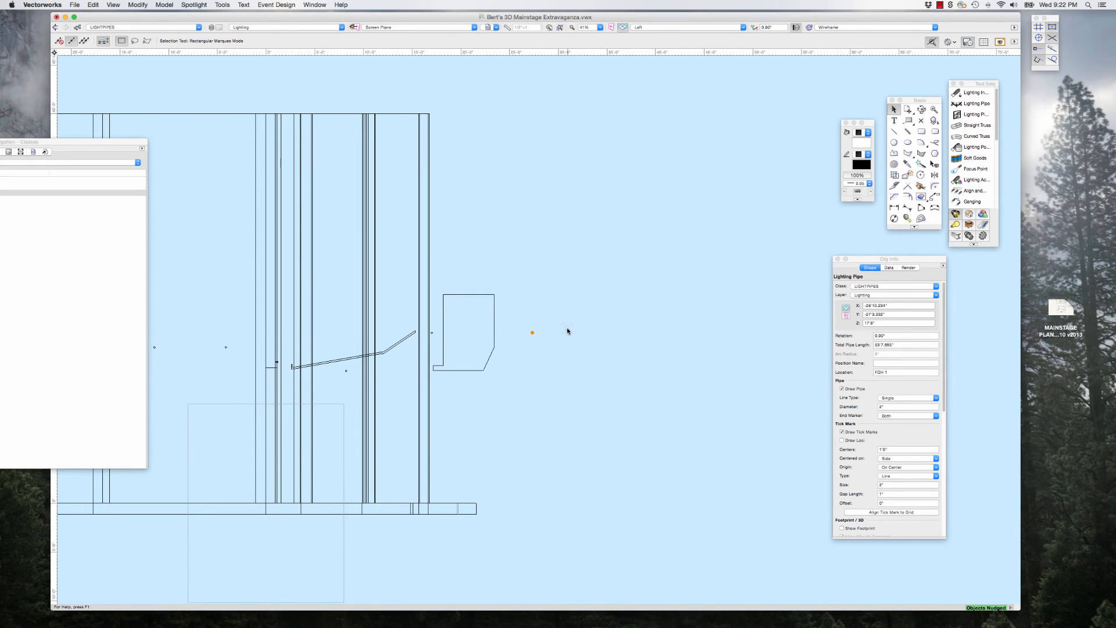
key("shift+Right")
key("shift+Down")
key("shift+Down")
key("shift+Down")
key("shift+Down")
key("shift+Down")
key("shift+Down")
key("shift+Down")
left_click(568, 329)
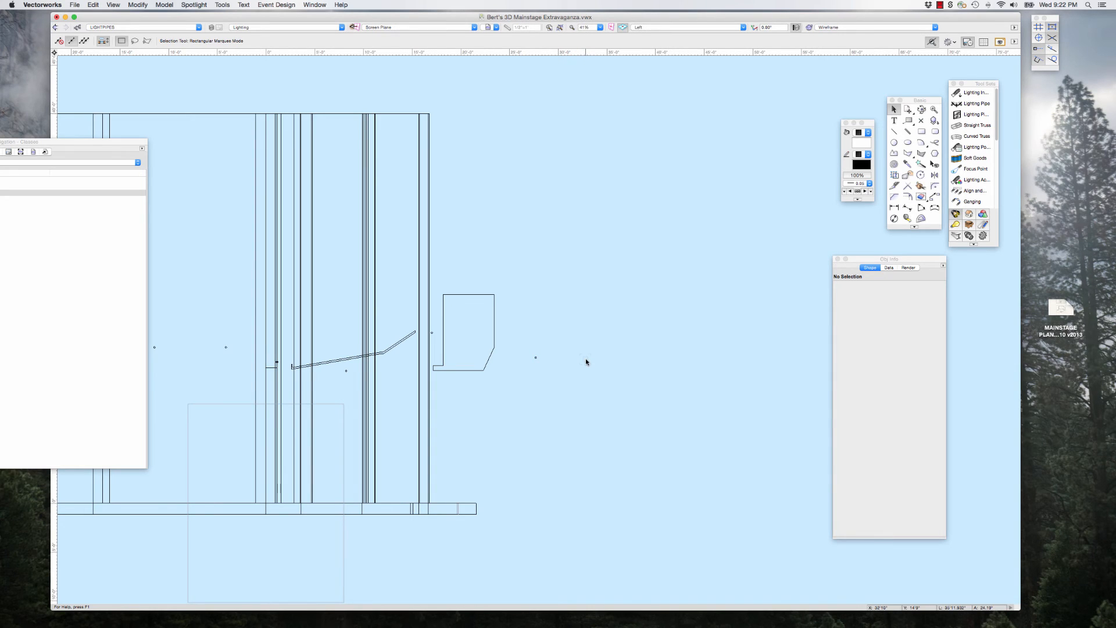
Step: Examine the complete lighting pipe layout in the Top/Plan and Front views
scroll(592, 369, "down", 3)
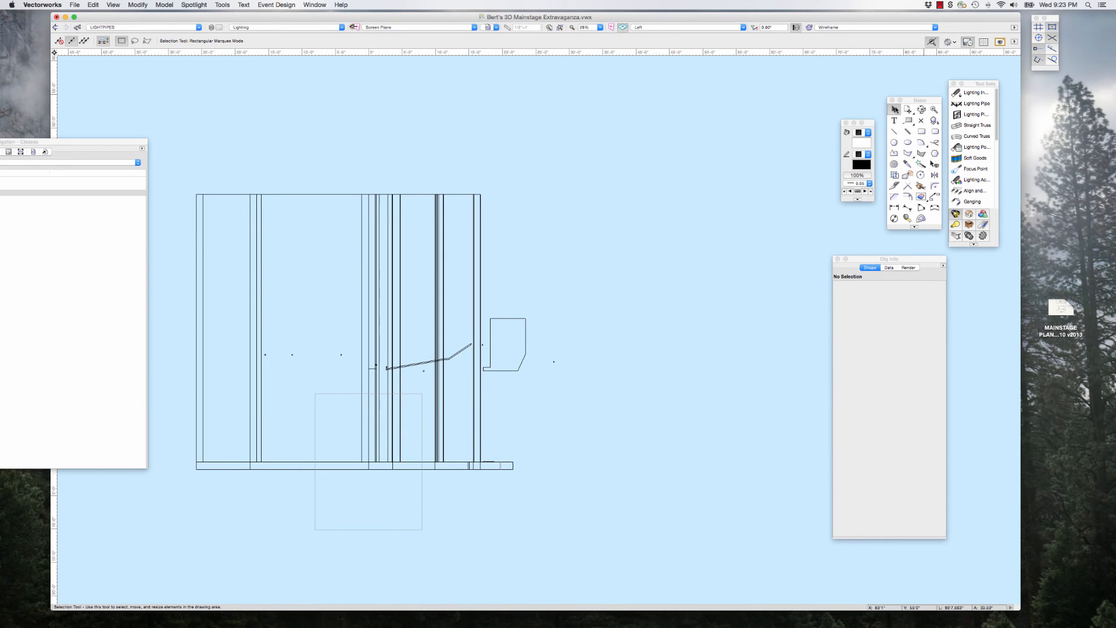
key("F5")
scroll(353, 293, "down", 3)
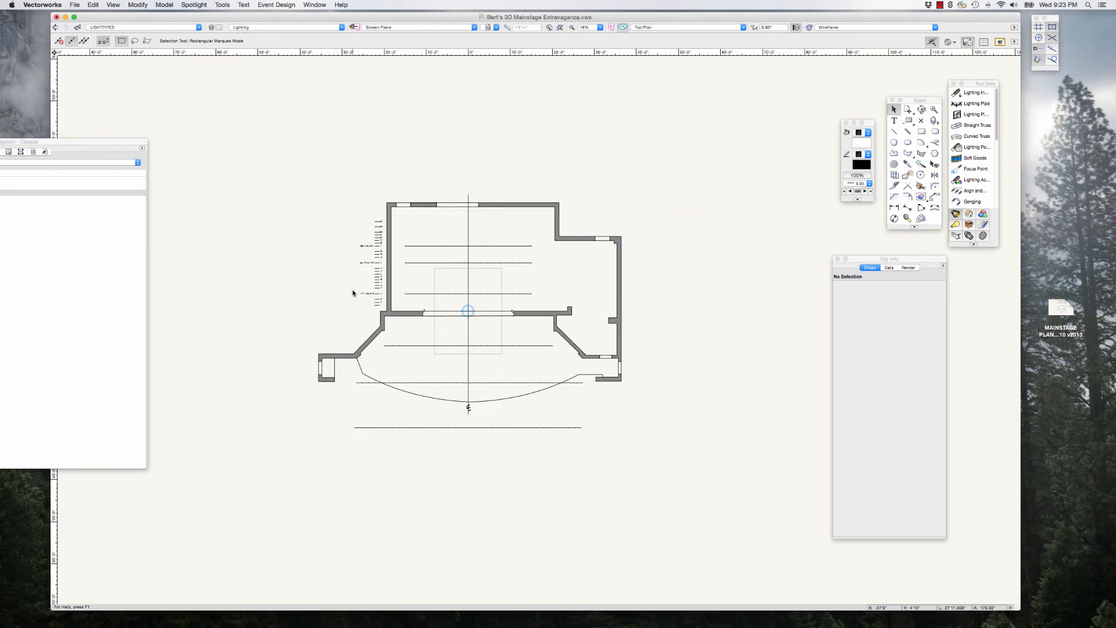
scroll(476, 383, "up", 1)
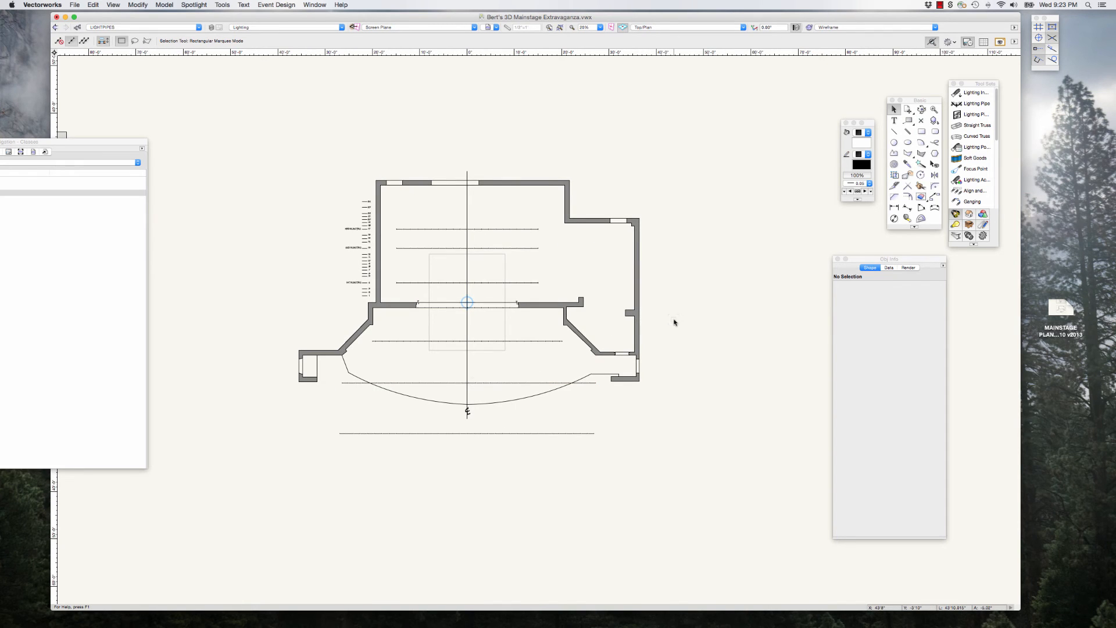
key("KP_2")
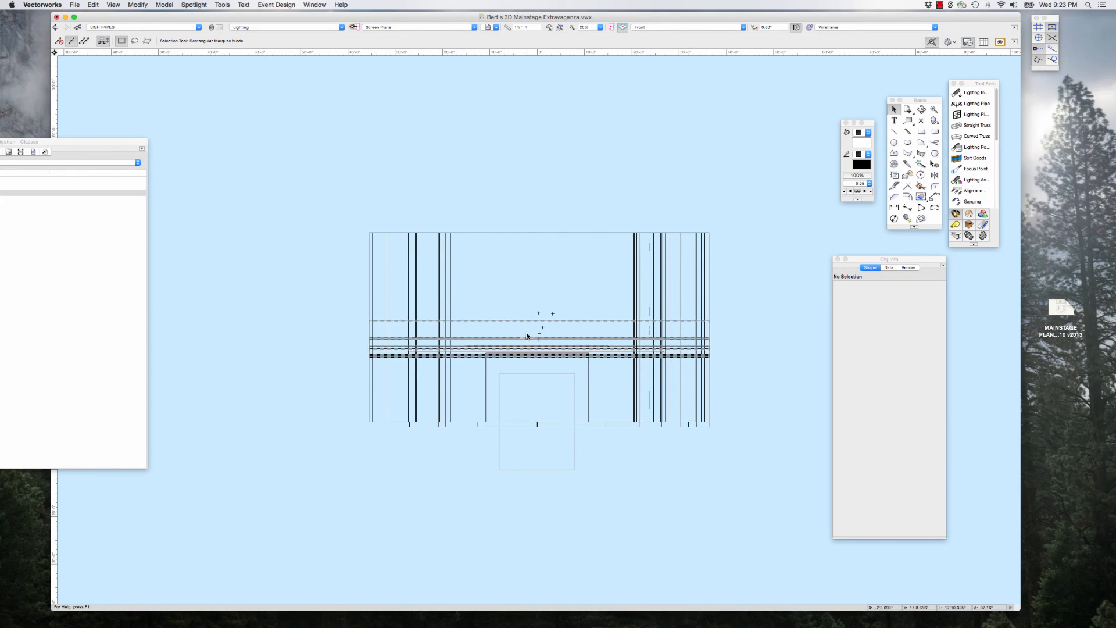
scroll(528, 332, "down", 4)
scroll(556, 375, "up", 4)
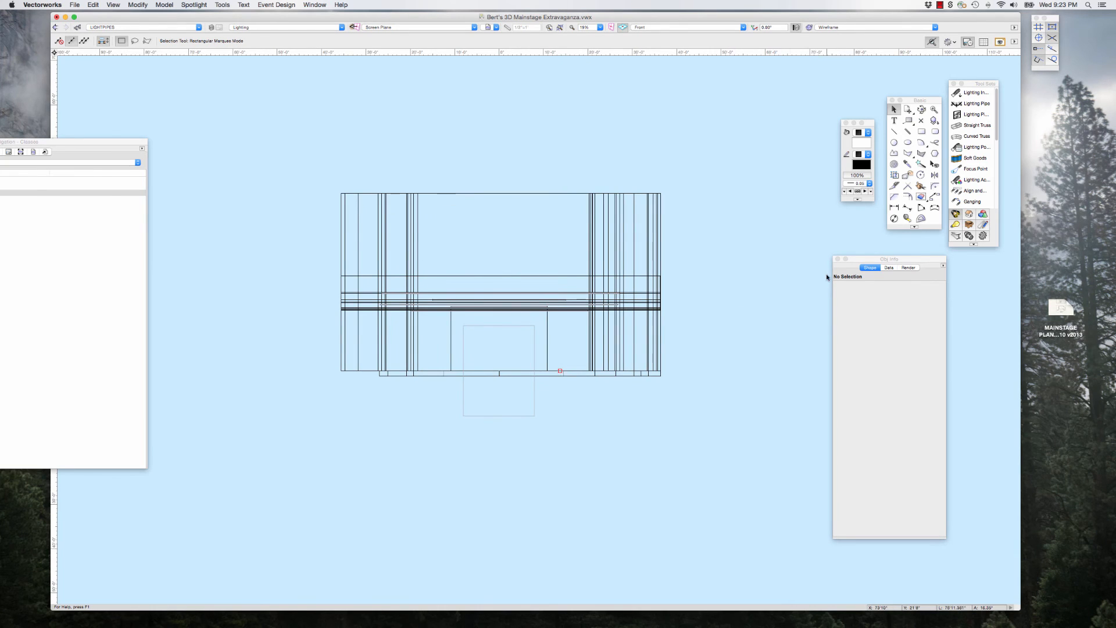
left_click_drag(866, 262, 896, 267)
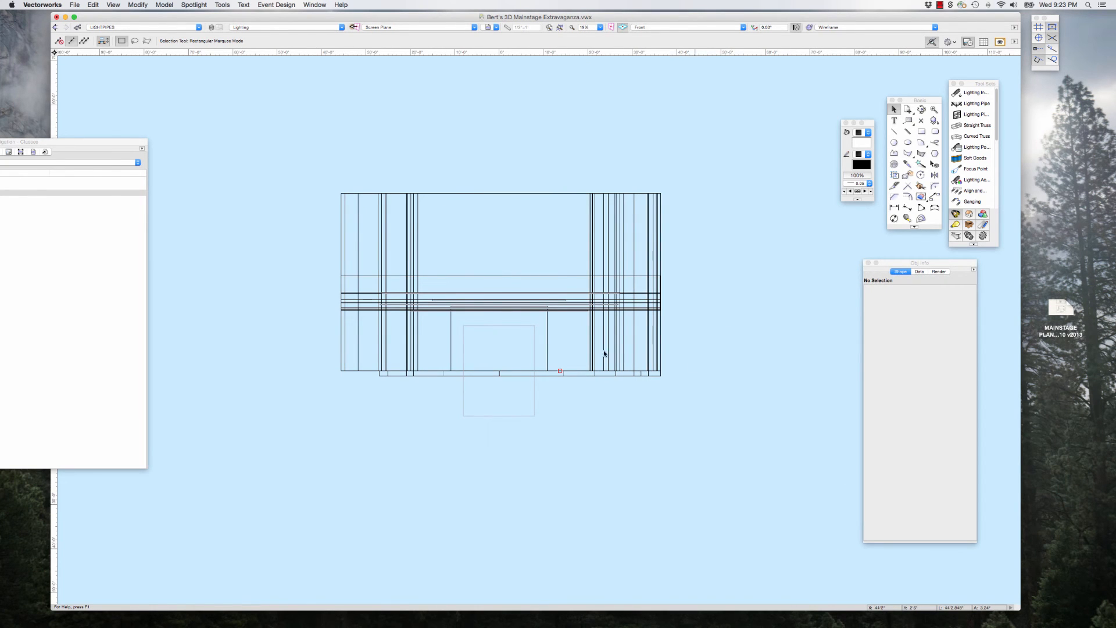
scroll(509, 348, "up", 3)
scroll(512, 352, "down", 4)
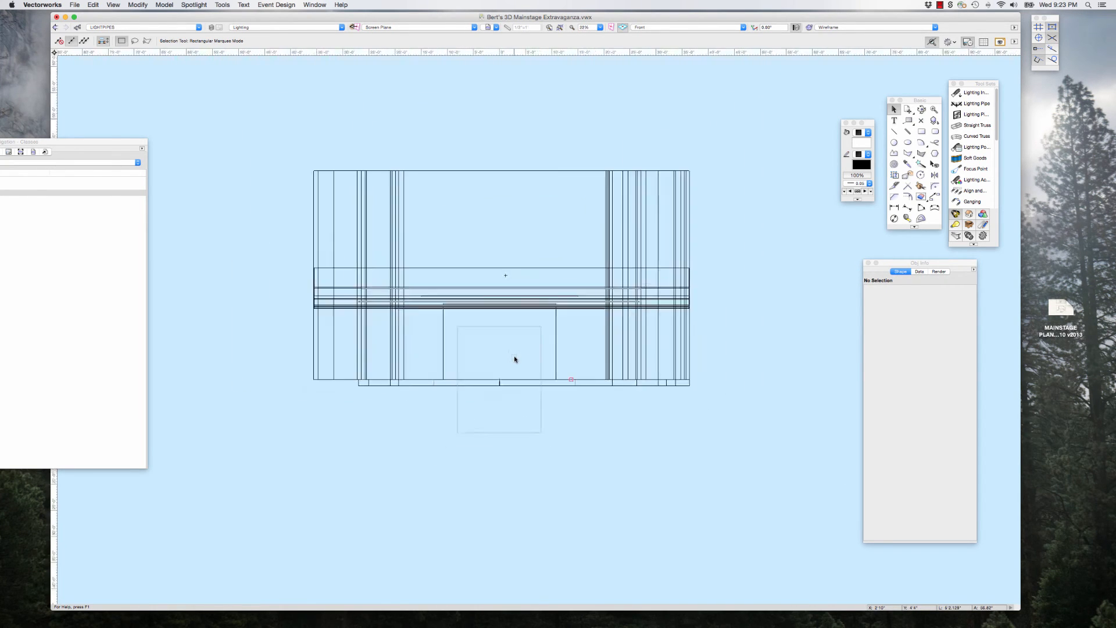
scroll(692, 321, "down", 1)
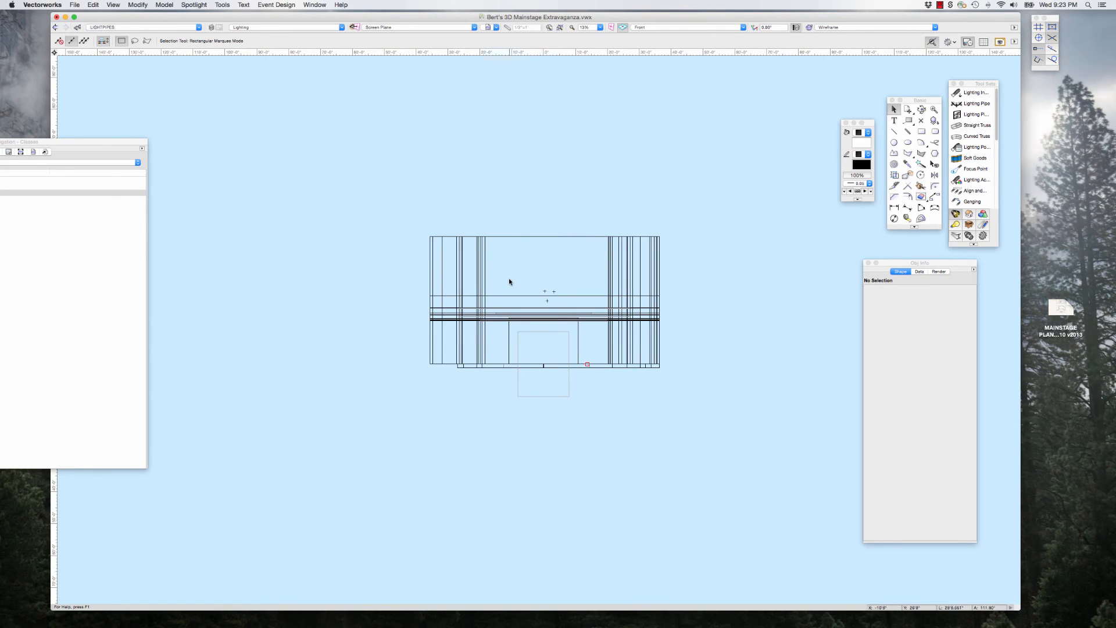
Step: Switch the drawing from the Front view to the Top/Plan view of the stage
scroll(512, 280, "down", 2)
left_click_drag(894, 264, 922, 263)
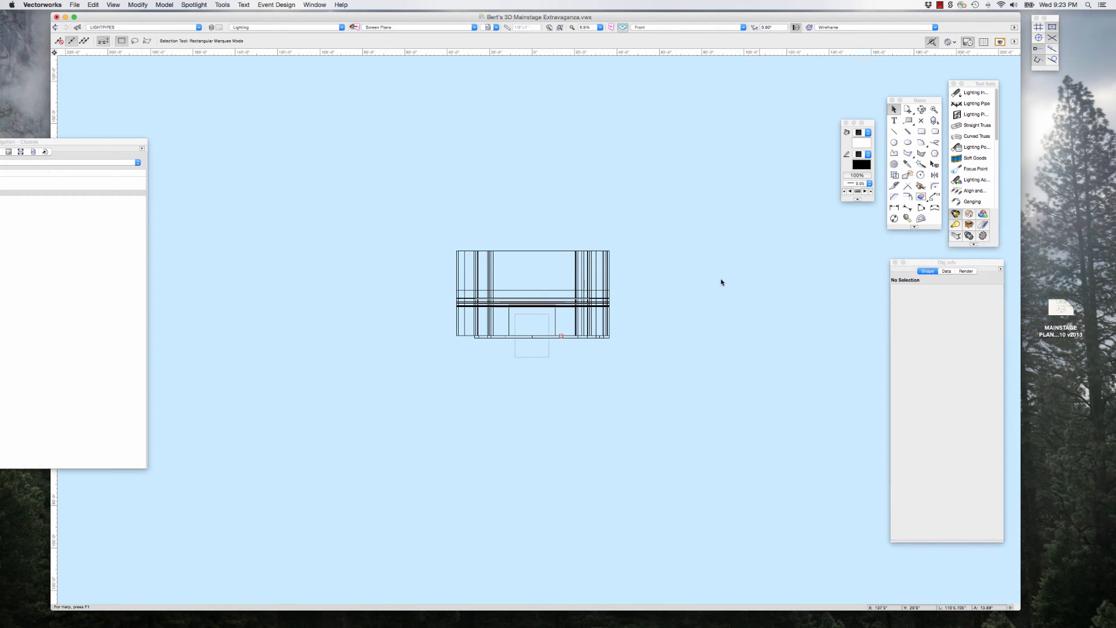
scroll(656, 283, "up", 1)
scroll(565, 308, "up", 4)
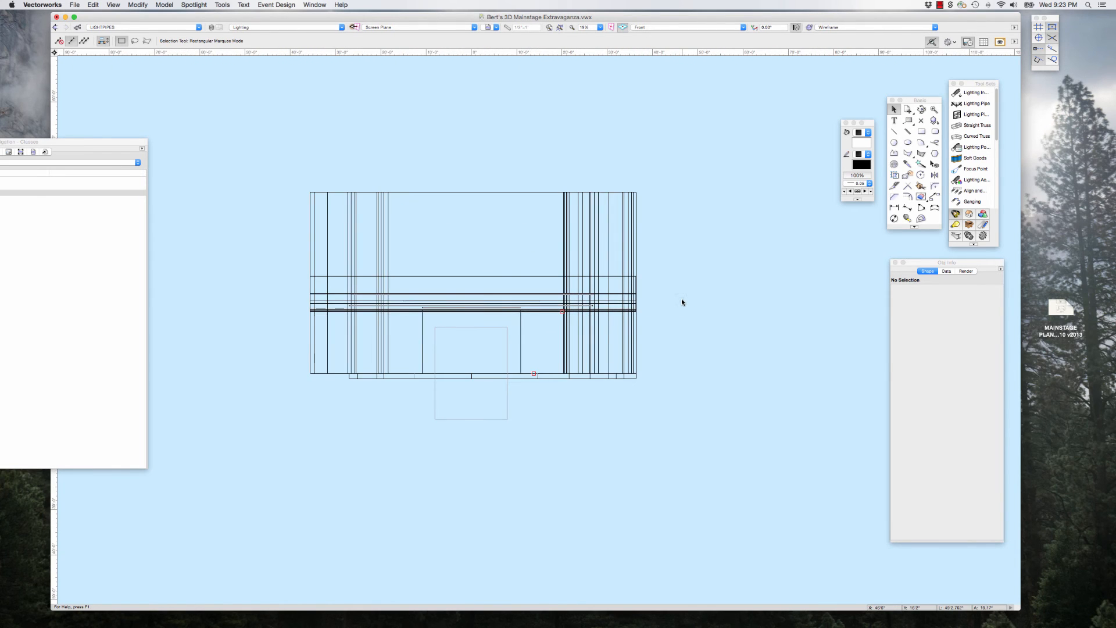
key("F5")
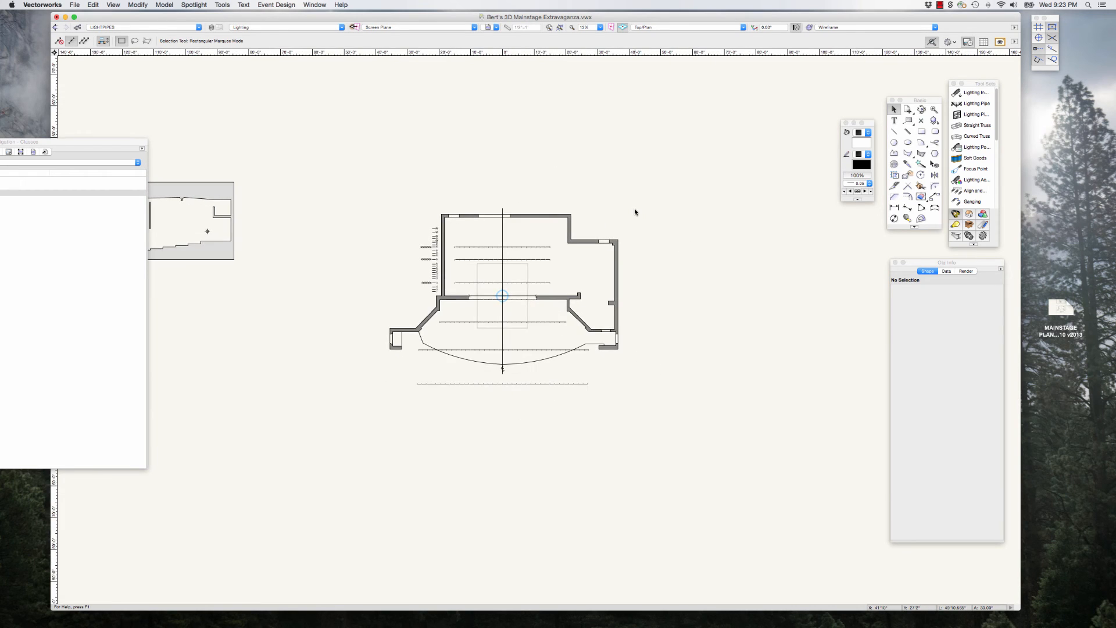
scroll(634, 208, "down", 1)
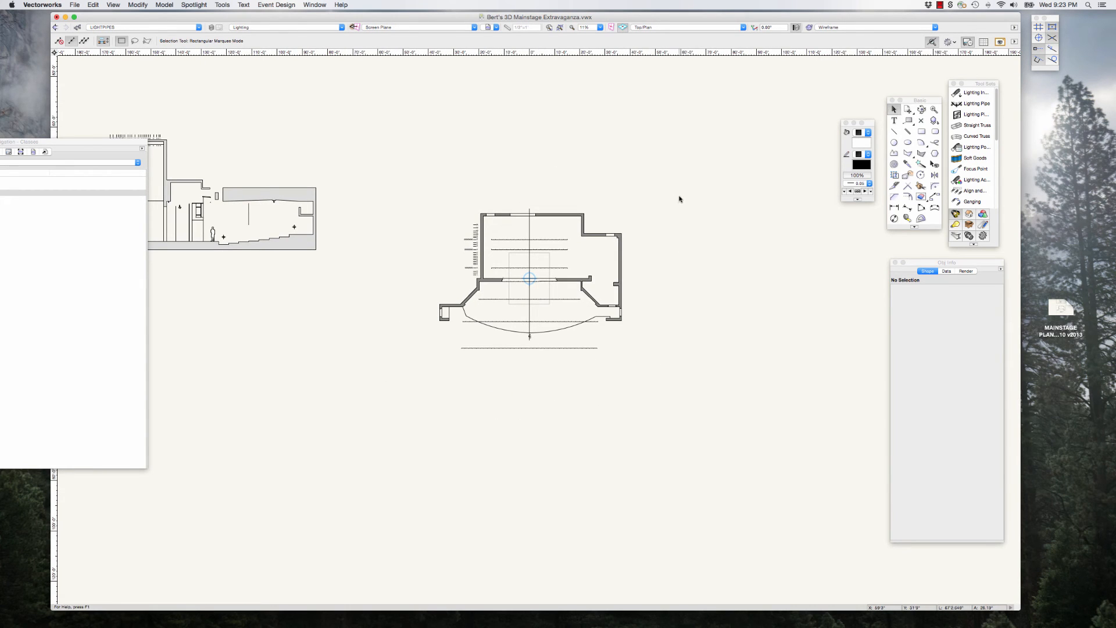
Step: Make the Navigation palette narrower and move it off the section drawings beside the plan
mouse_move(129, 142)
left_mouse_down()
mouse_move(359, 129)
mouse_move(333, 304)
mouse_move(312, 280)
mouse_move(334, 187)
left_mouse_up()
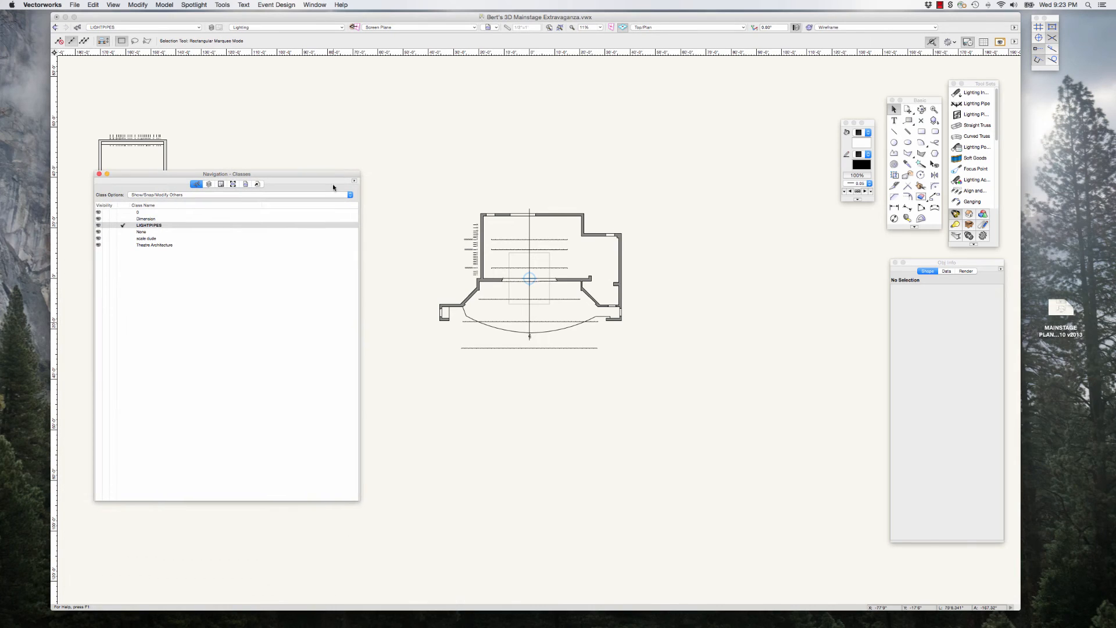
left_click_drag(357, 498, 211, 490)
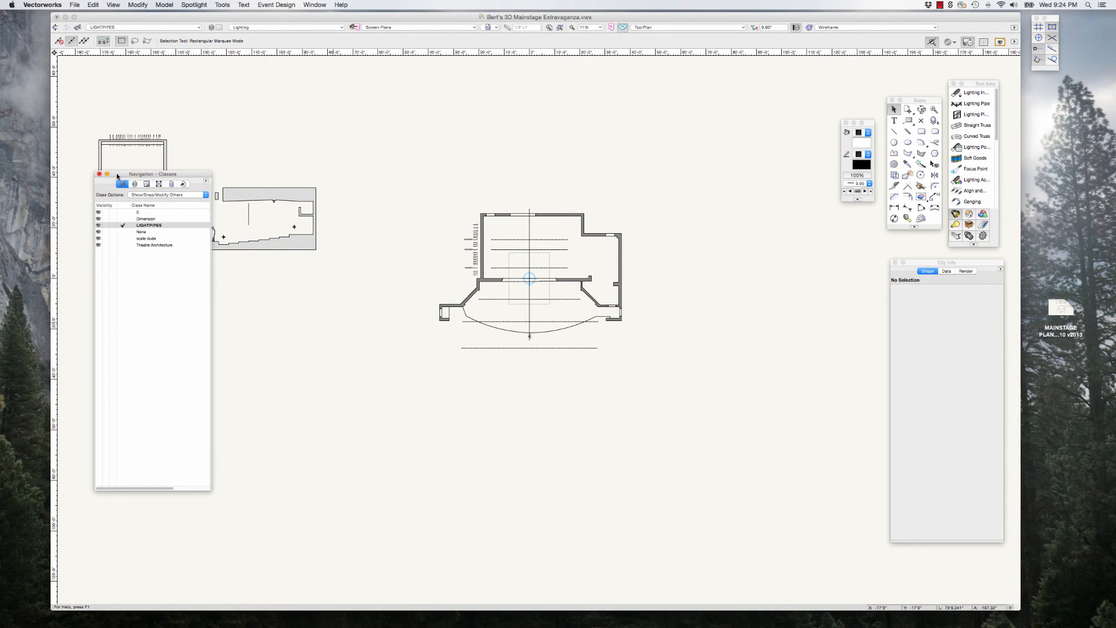
left_click_drag(117, 176, 1115, 238)
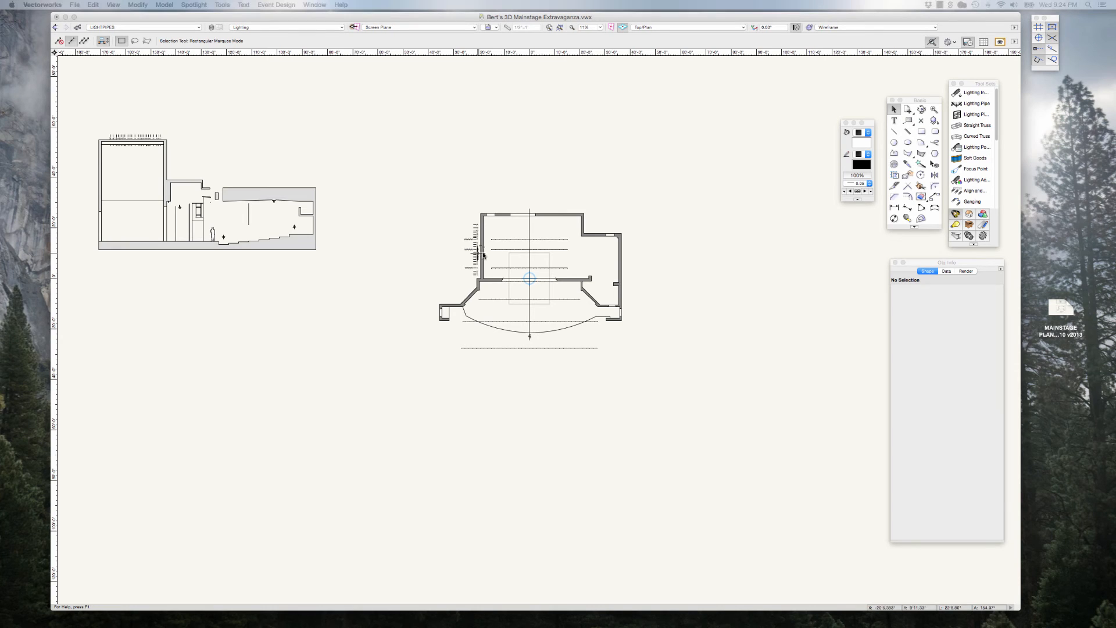
Step: Make Theatre Architecture the active design layer and delete the section drawing copy closest to the stage plan
scroll(578, 344, "down", 2)
left_click_drag(466, 313, 342, 217)
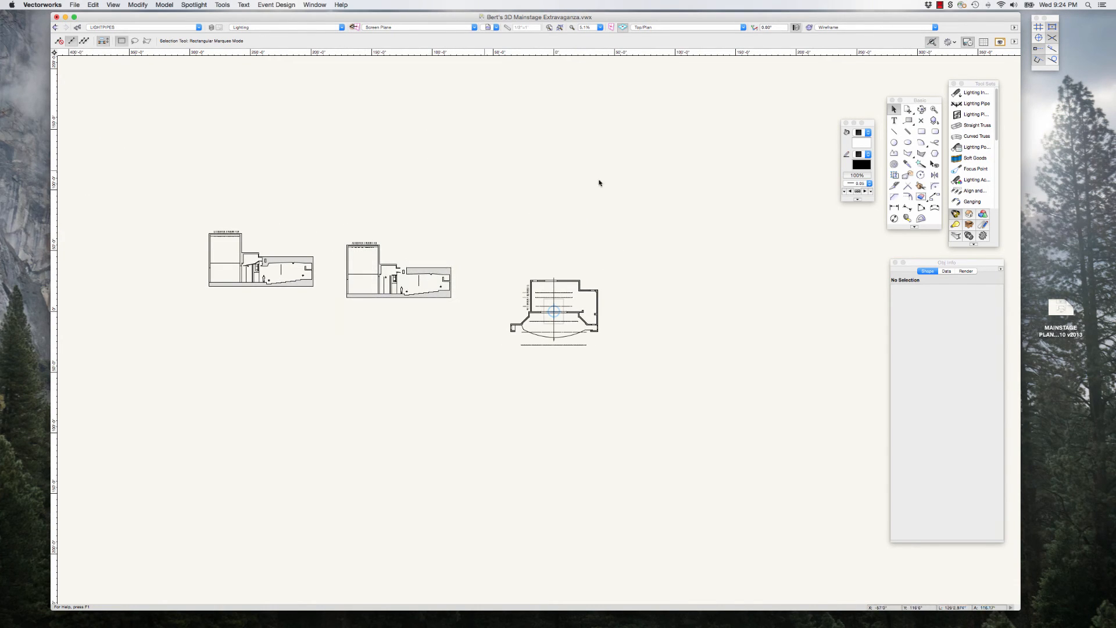
left_click_drag(1115, 99, 722, 100)
left_click(681, 109)
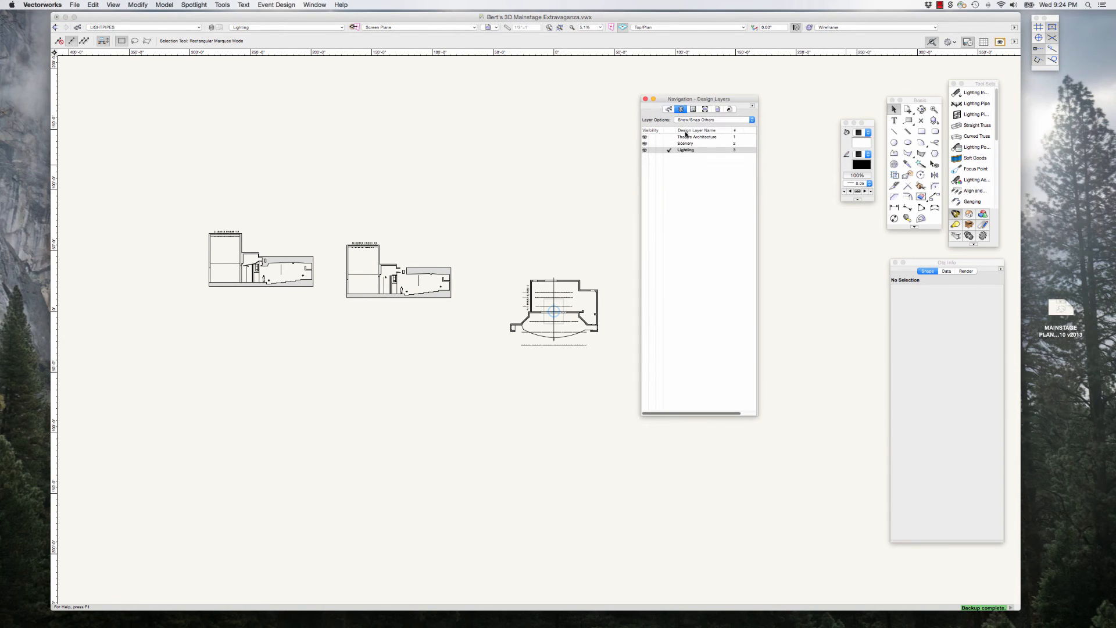
left_click(687, 144)
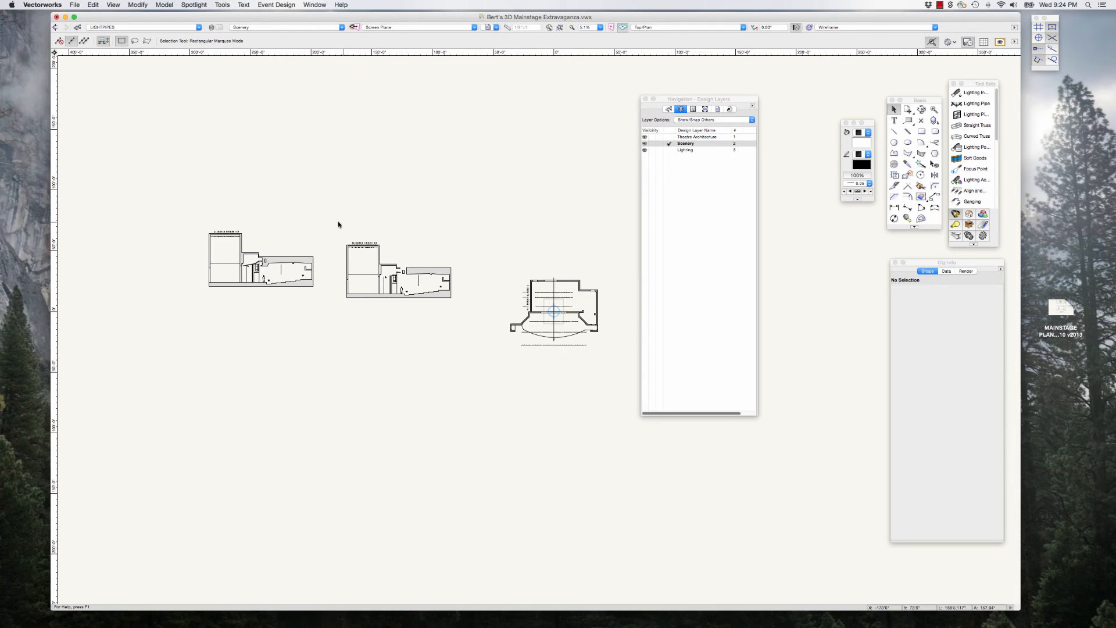
left_click_drag(338, 225, 468, 309)
left_click(698, 137)
left_click_drag(339, 223, 472, 316)
key("Delete")
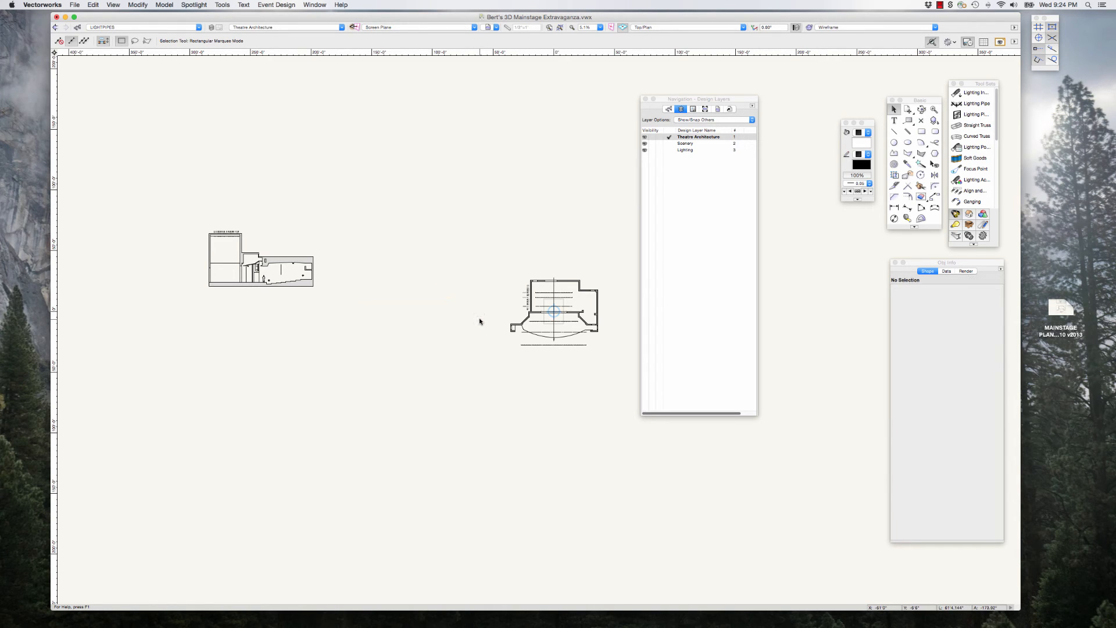
Step: Move the Navigation palette completely clear of the drawing area around the stage plan
left_click_drag(739, 101, 845, 128)
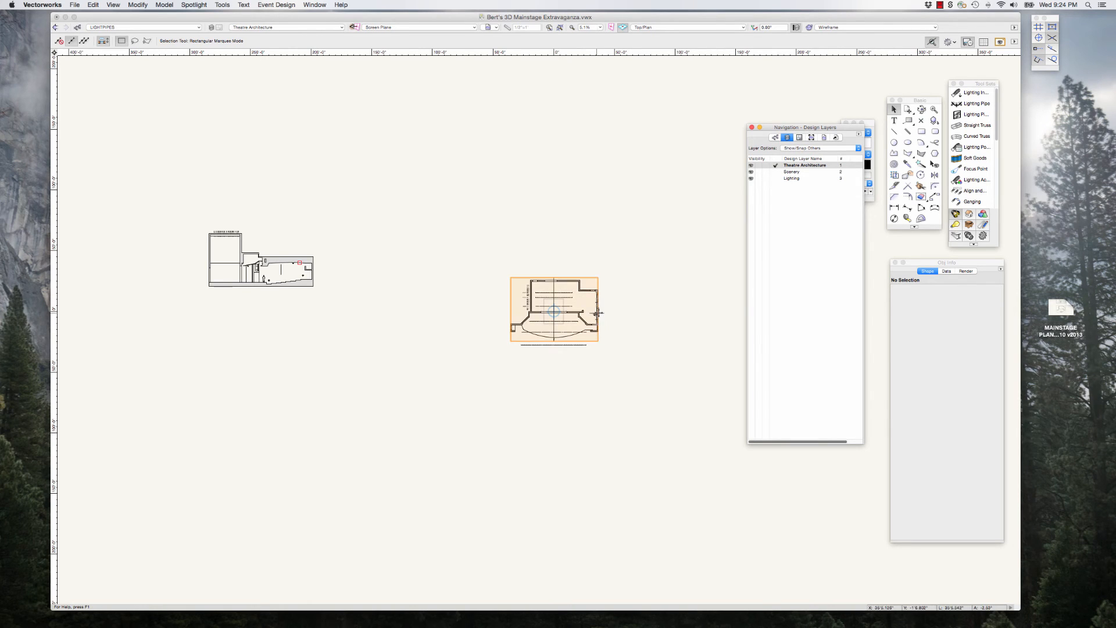
left_click_drag(775, 128, 741, 124)
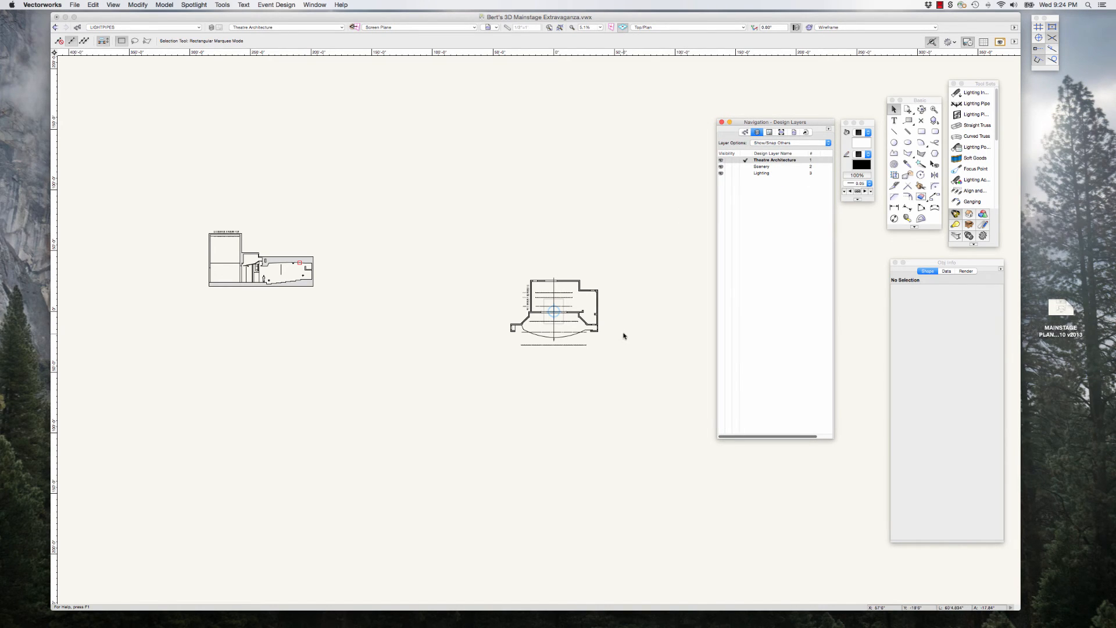
scroll(624, 335, "up", 3)
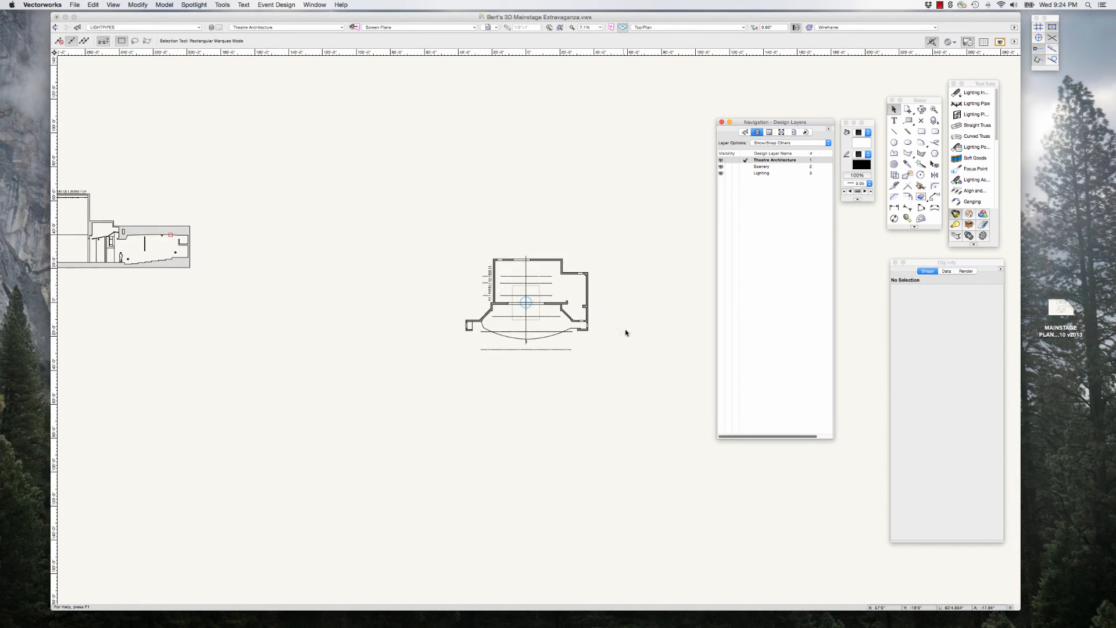
scroll(587, 332, "up", 3)
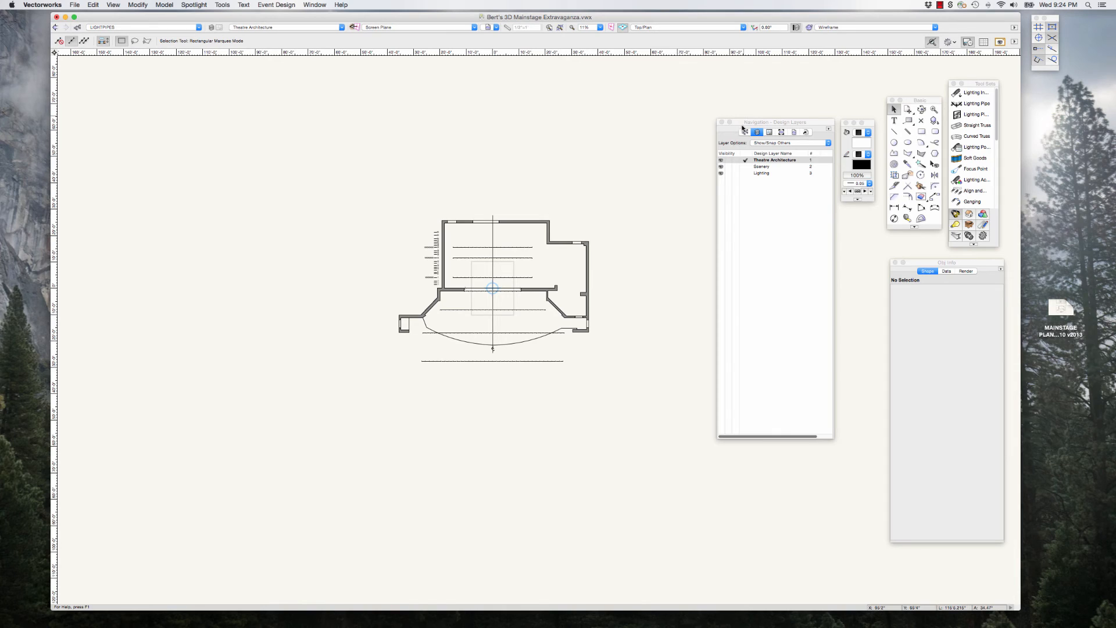
left_click_drag(730, 123, 1006, 116)
left_click(1001, 115)
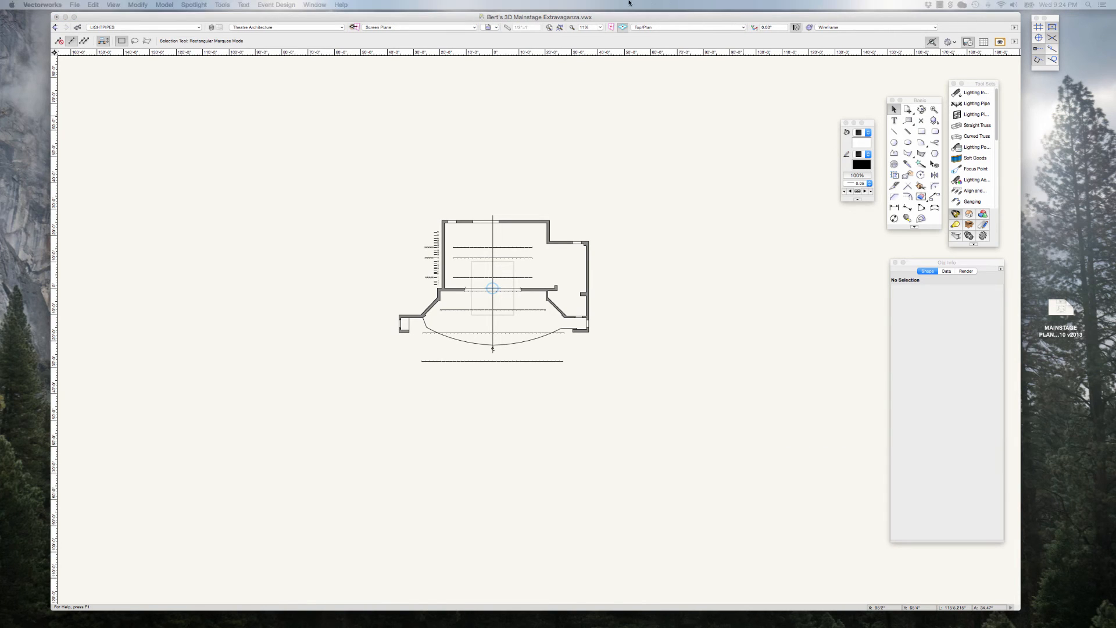
Step: Start Set 3D View with the viewer on the centre line beyond the FOH 1 pipe, looking upstage toward a centre-line point on the apron
left_click(113, 5)
left_click(134, 114)
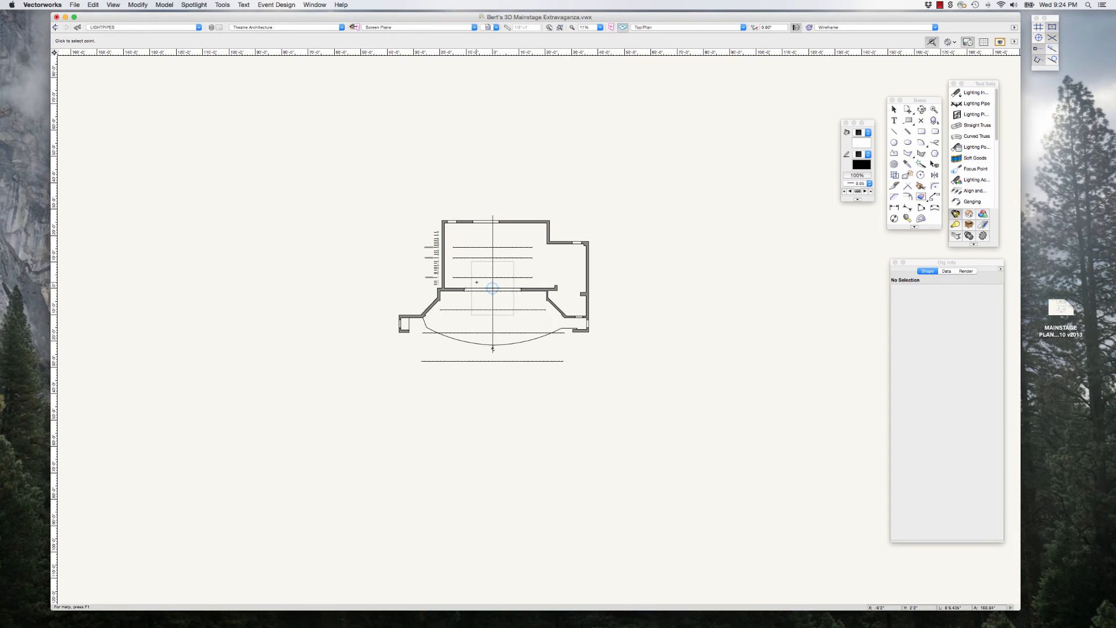
scroll(500, 377, "up", 1)
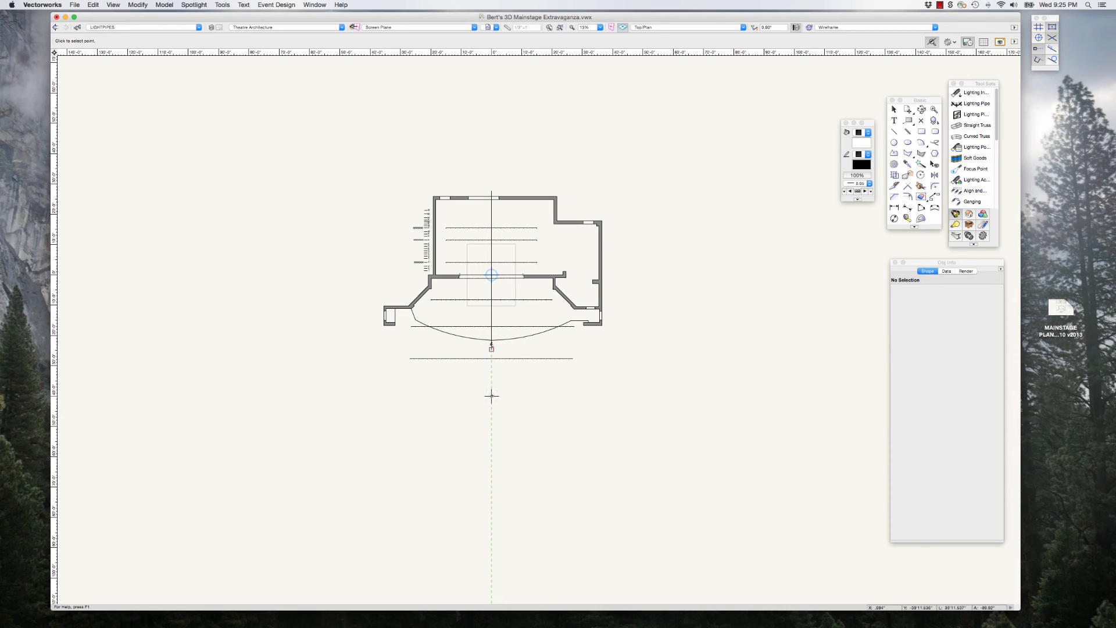
left_click(491, 397)
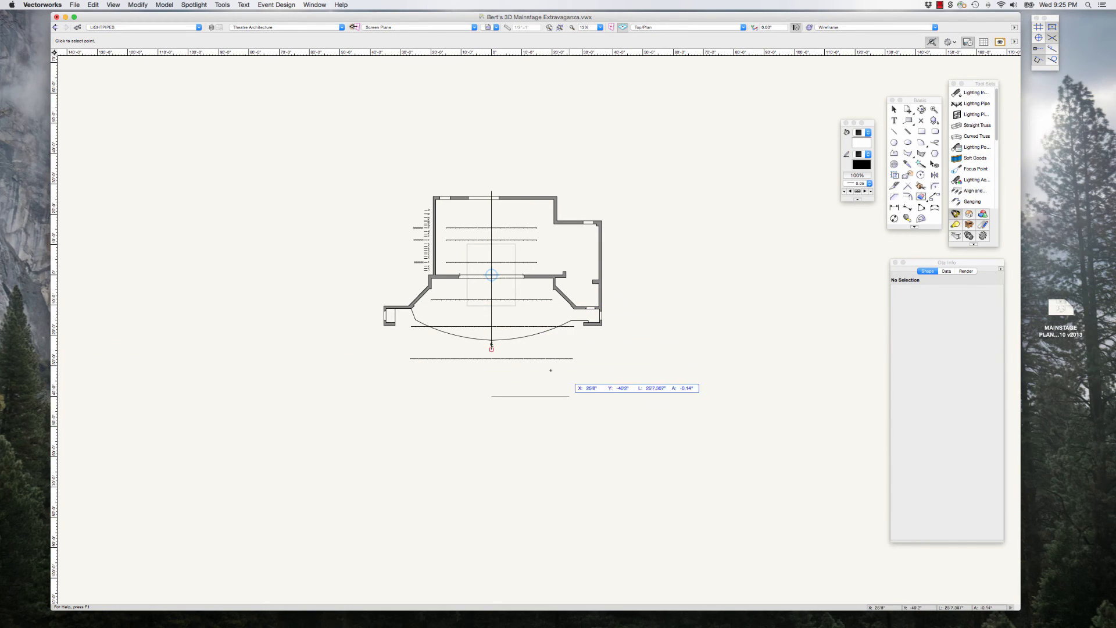
left_click(491, 312)
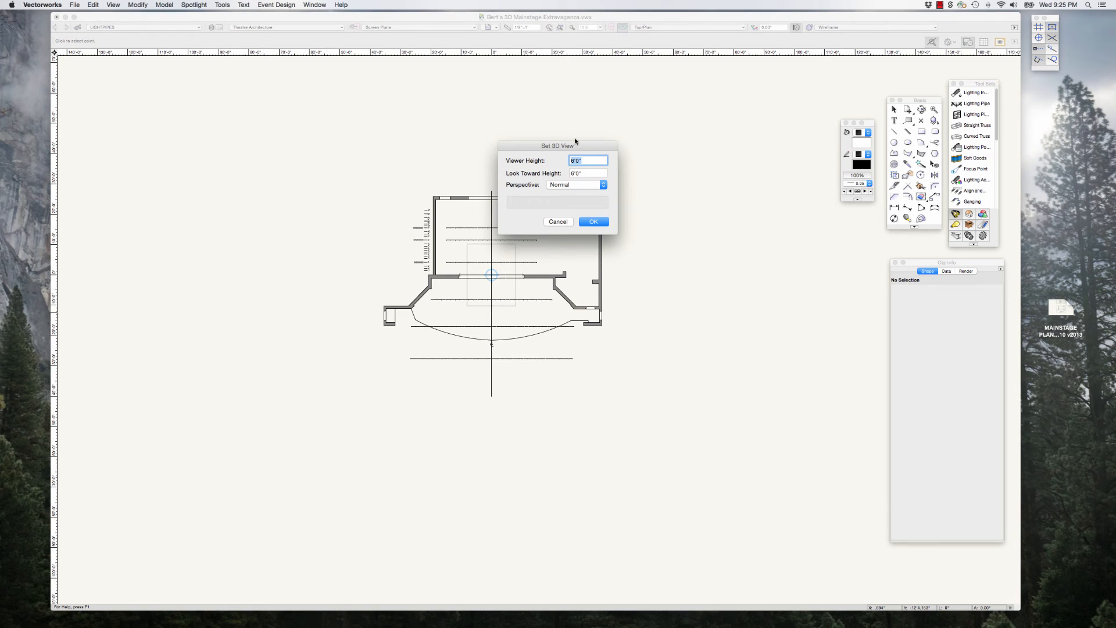
Step: Set the viewer height and look toward height to 5'0" with Narrow perspective, and apply the 3D view
left_click_drag(575, 141, 686, 142)
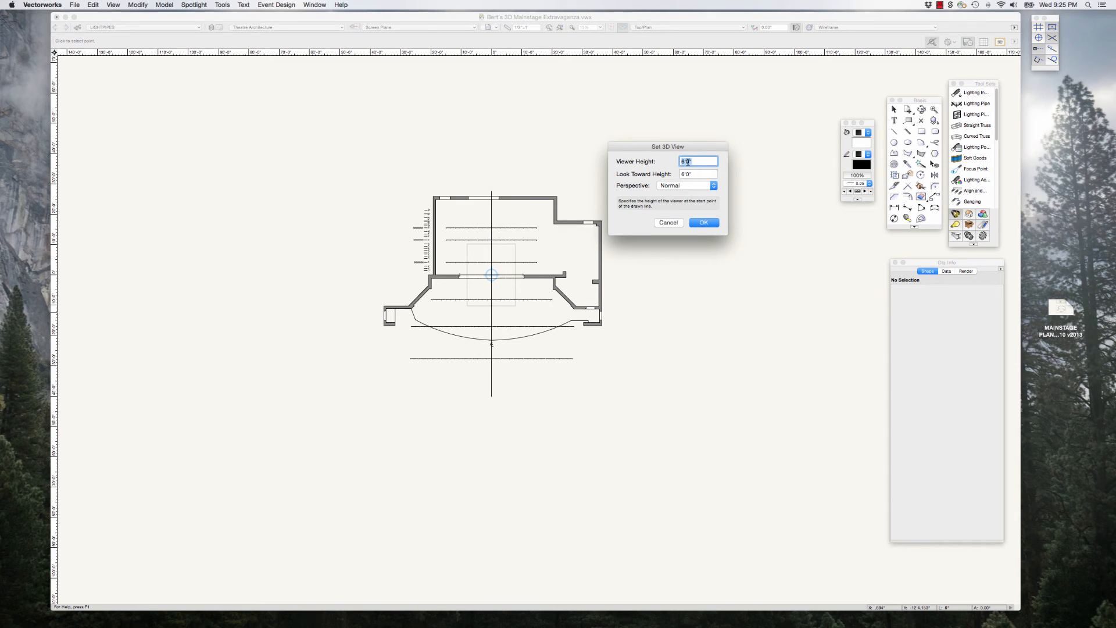
left_click_drag(695, 145, 717, 139)
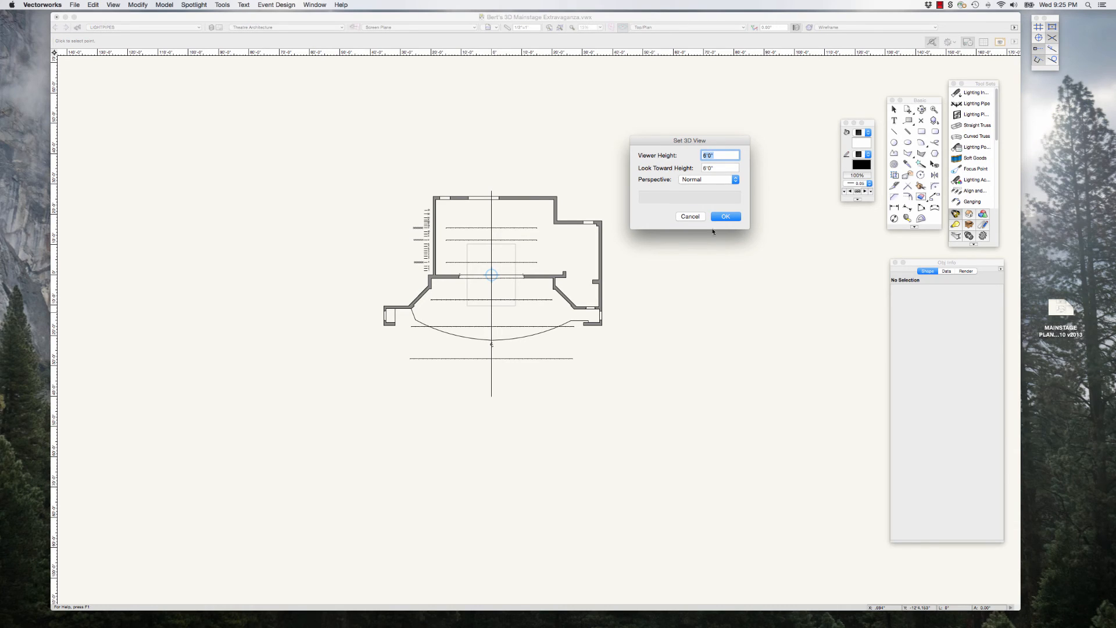
left_click(718, 154)
left_click(705, 168)
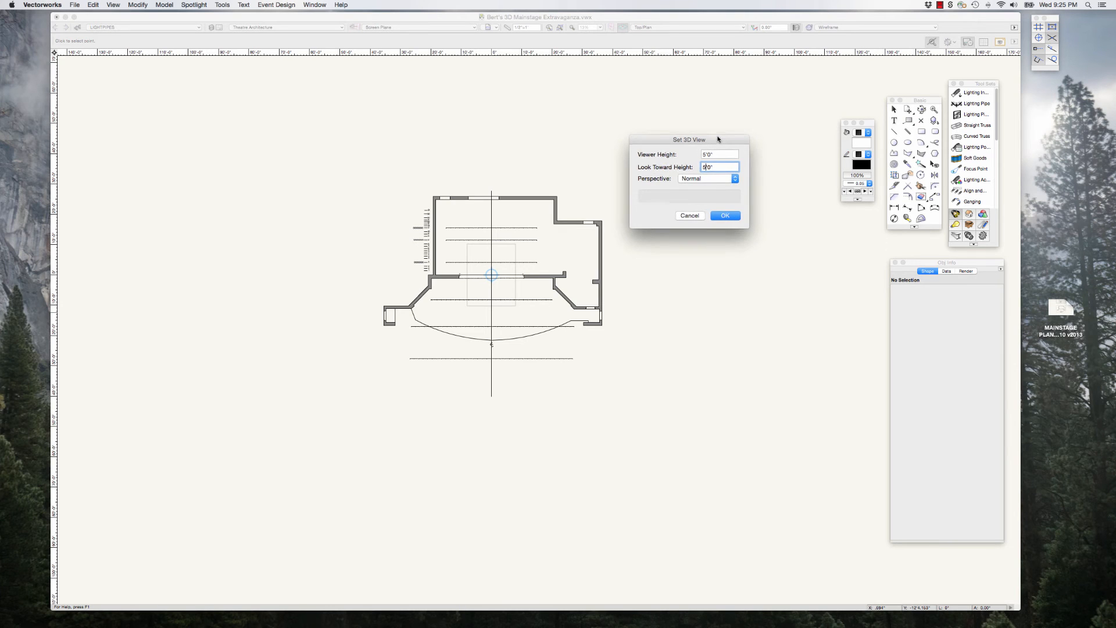
left_click_drag(721, 148, 714, 140)
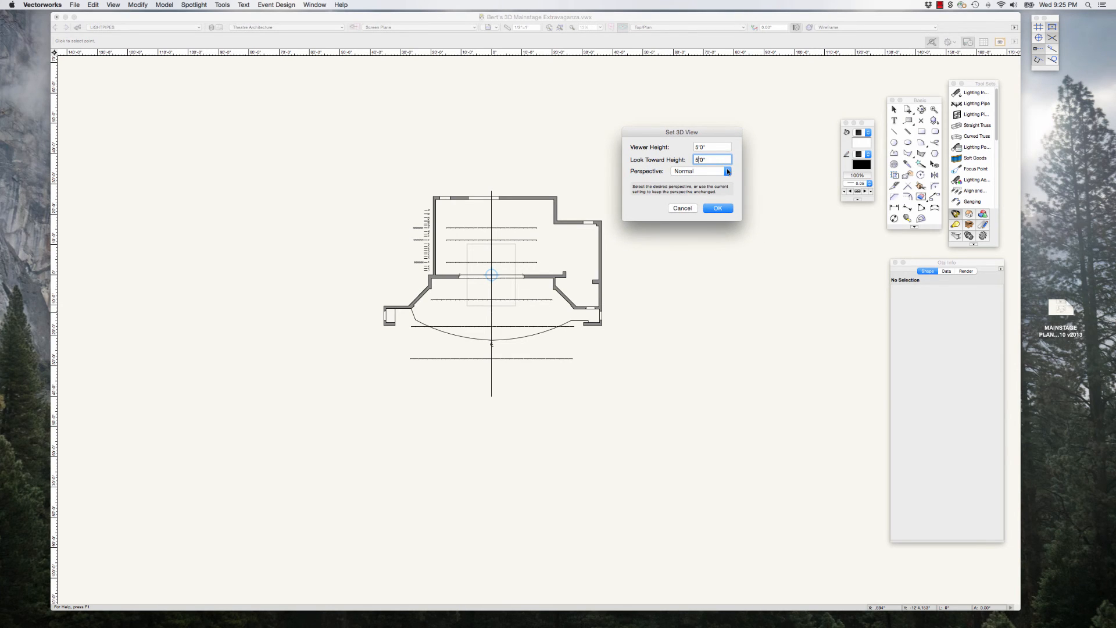
left_click(727, 172)
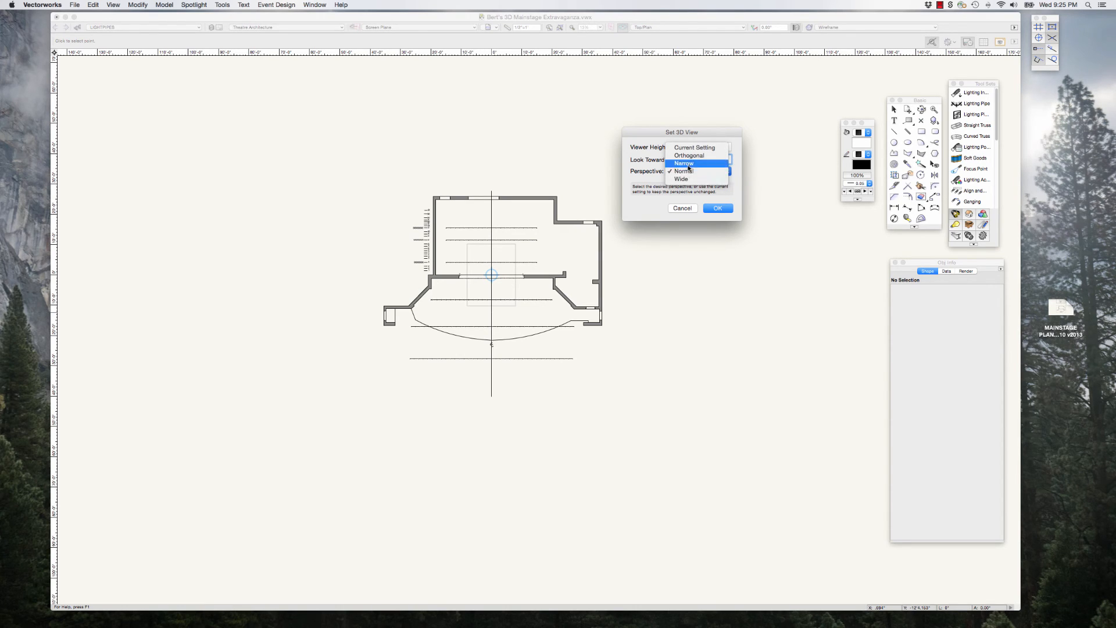
left_click(689, 163)
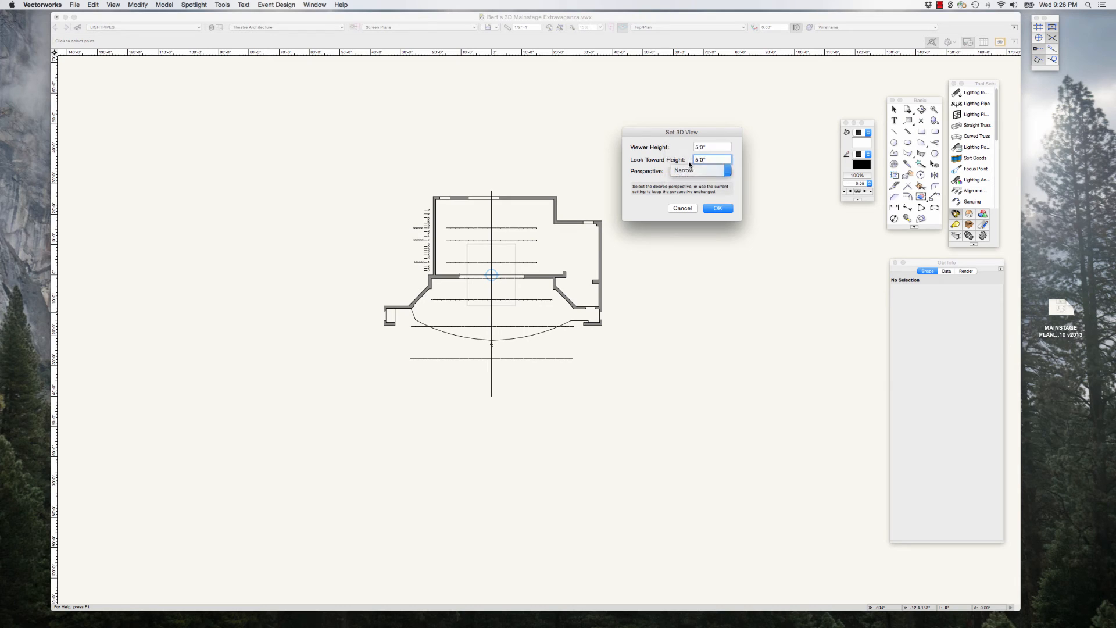
left_click(717, 208)
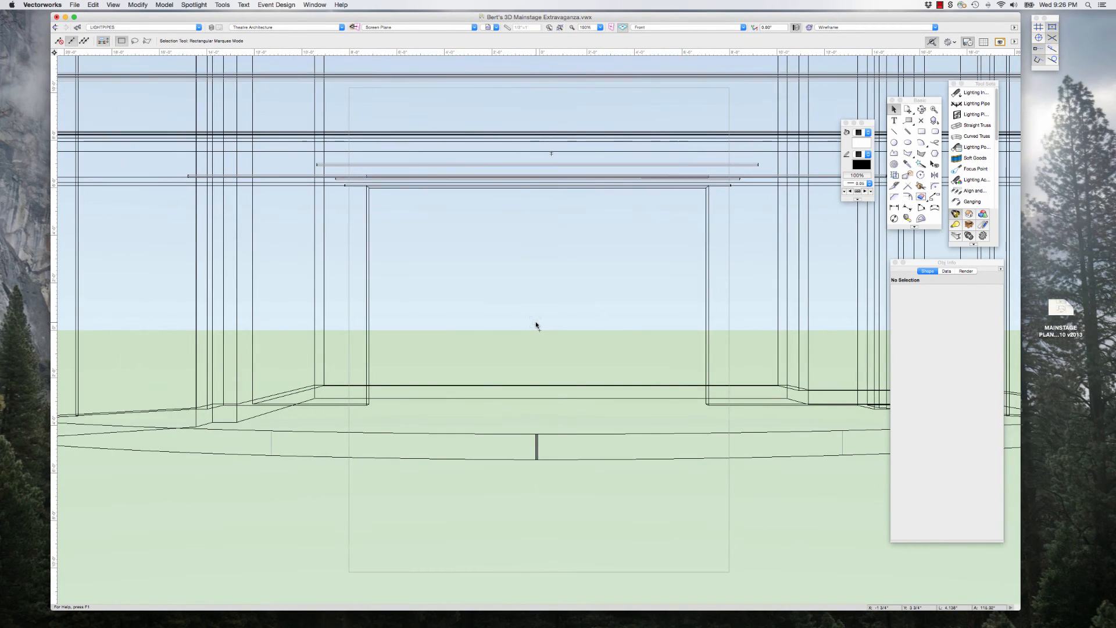
Step: Examine the wireframe stage, proscenium and lighting pipes in perspective from nearer and farther viewpoints in the house
scroll(536, 325, "down", 1)
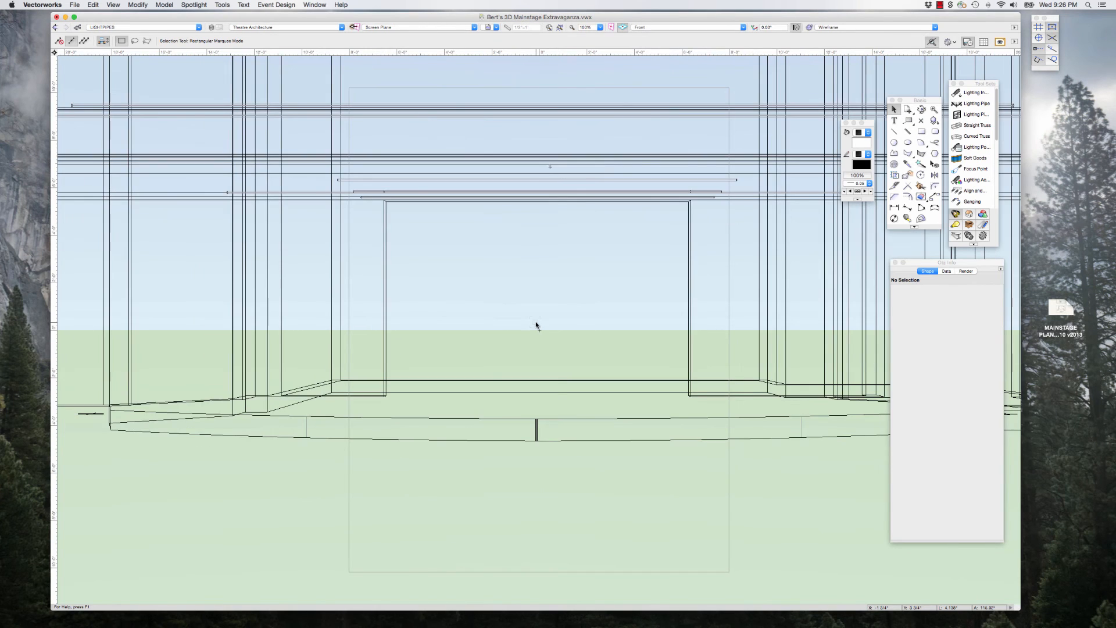
scroll(511, 324, "down", 3)
scroll(511, 324, "down", 5)
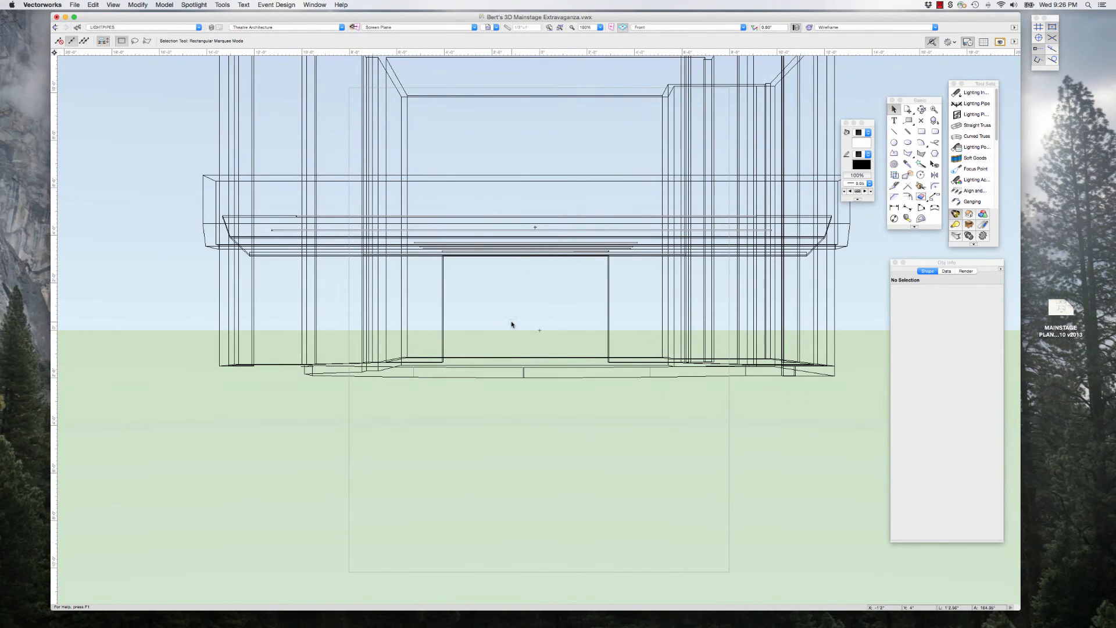
scroll(512, 324, "up", 2)
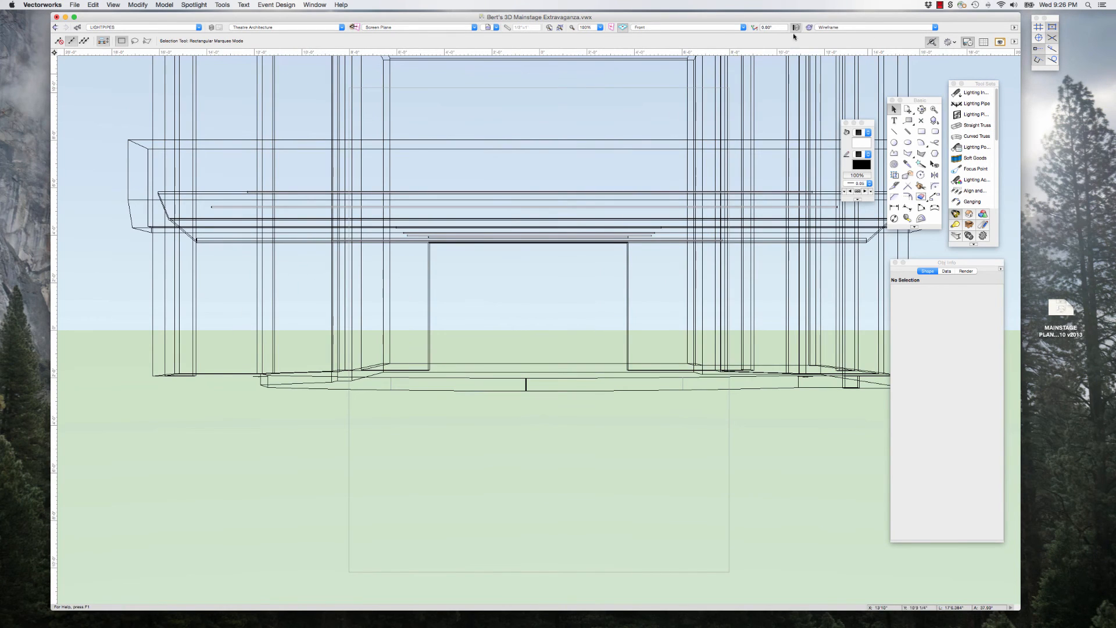
left_click_drag(761, 18, 742, 18)
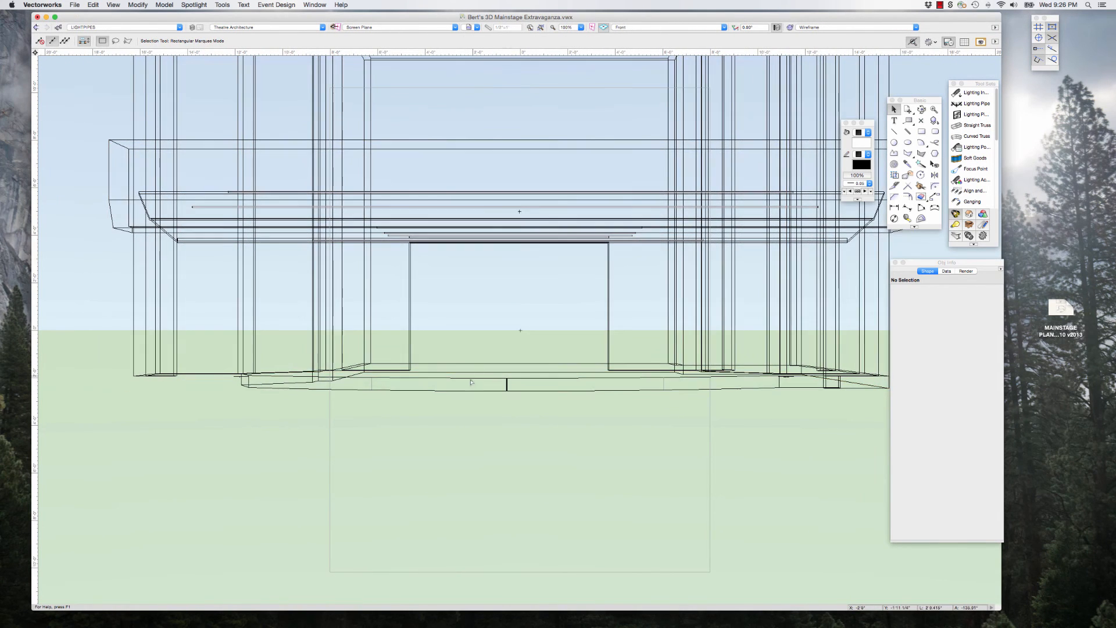
scroll(470, 381, "down", 1)
scroll(470, 381, "down", 1)
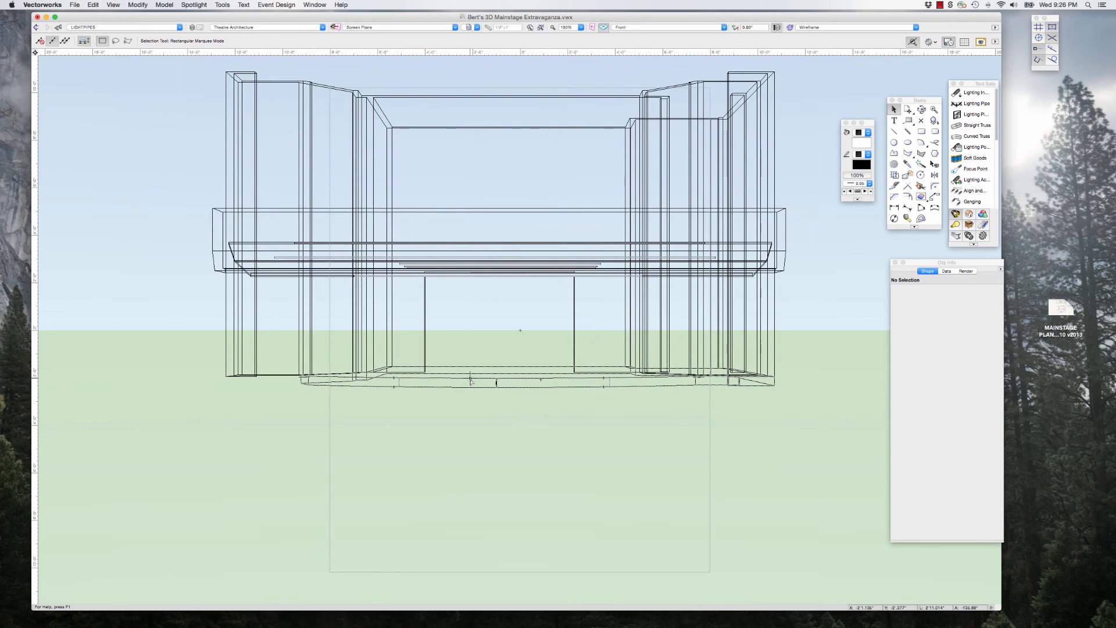
scroll(471, 380, "up", 2)
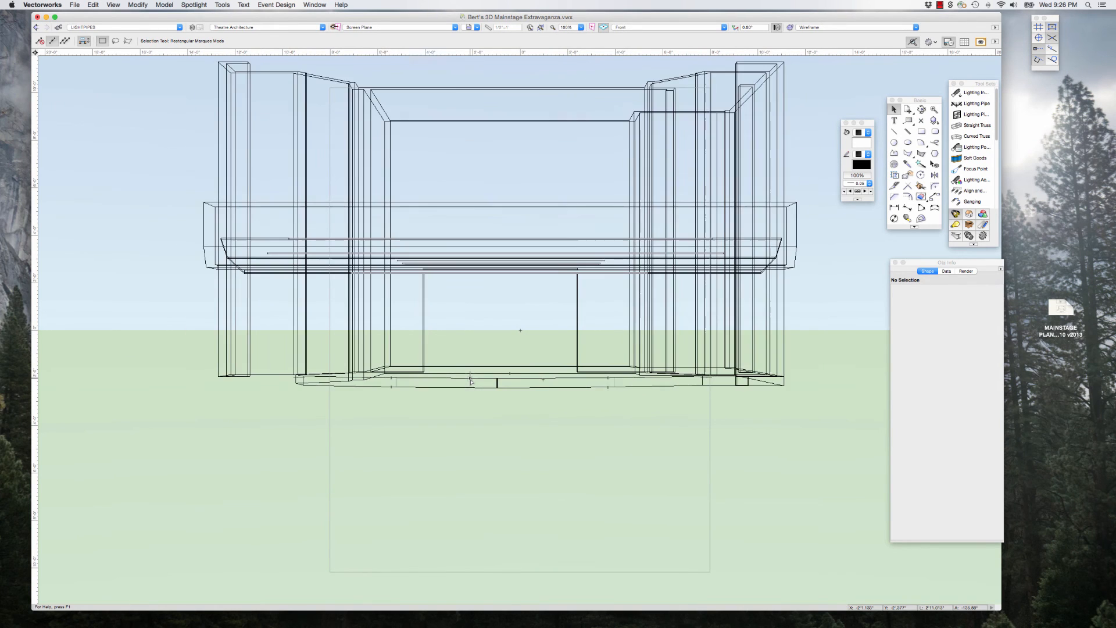
scroll(471, 381, "up", 1)
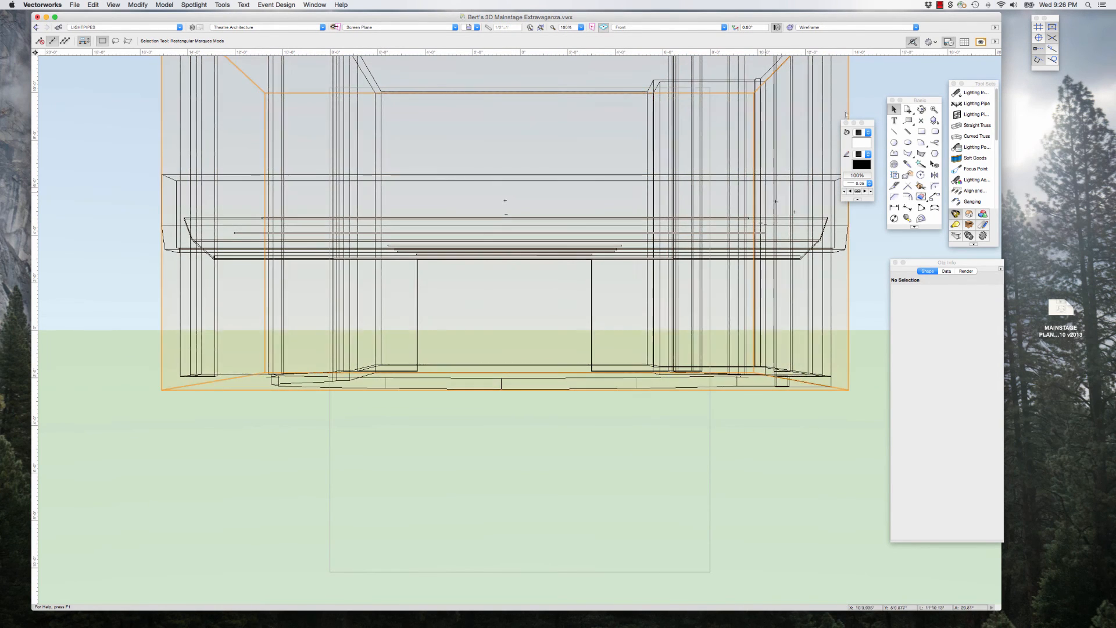
left_click(940, 5)
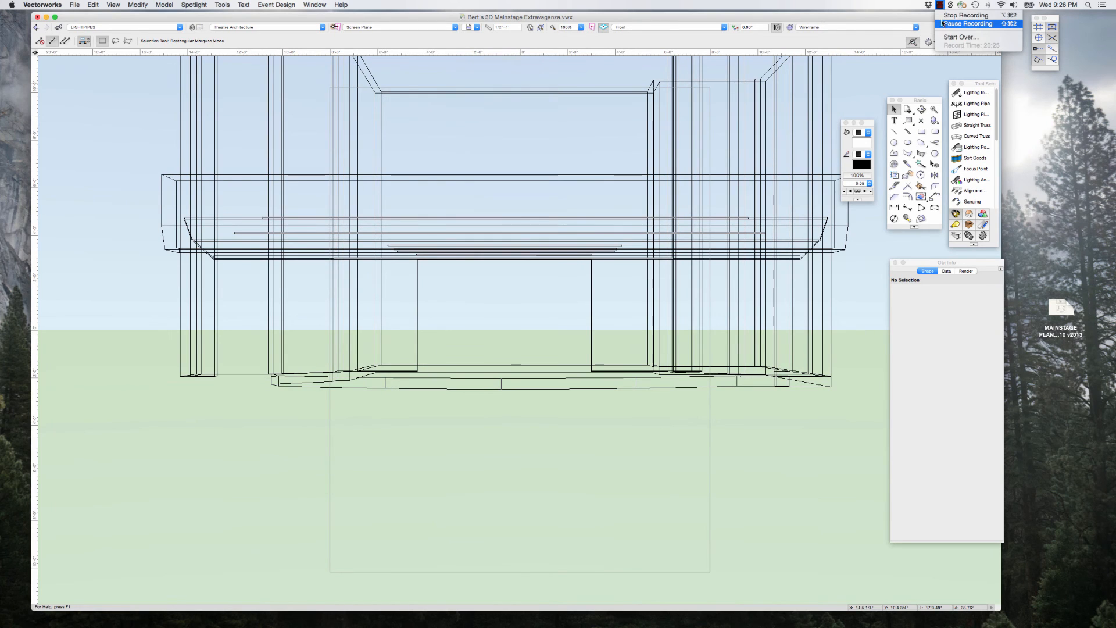
left_click(943, 24)
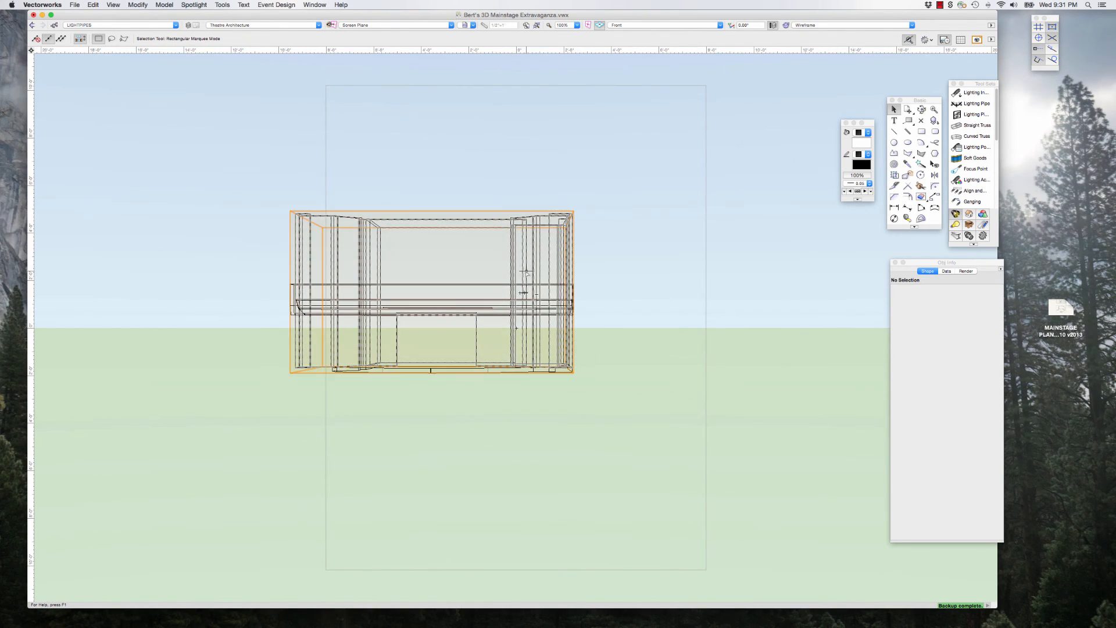
Step: Examine how large the wireframe stage appears against the page boundary from nearer and farther perspective viewpoints
scroll(608, 312, "down", 5)
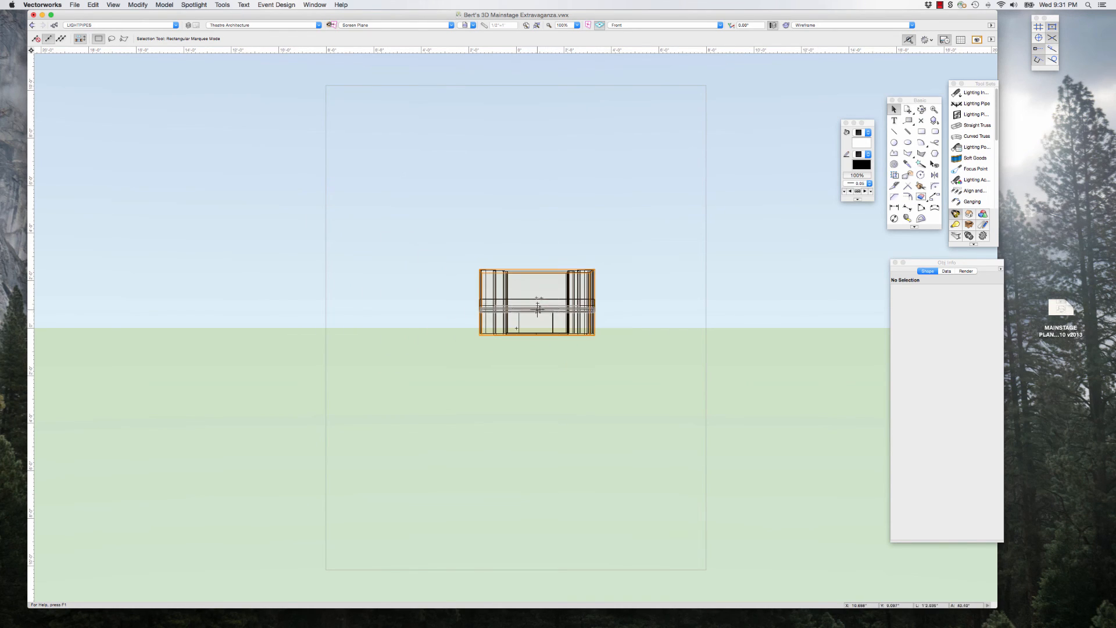
scroll(537, 301, "up", 5)
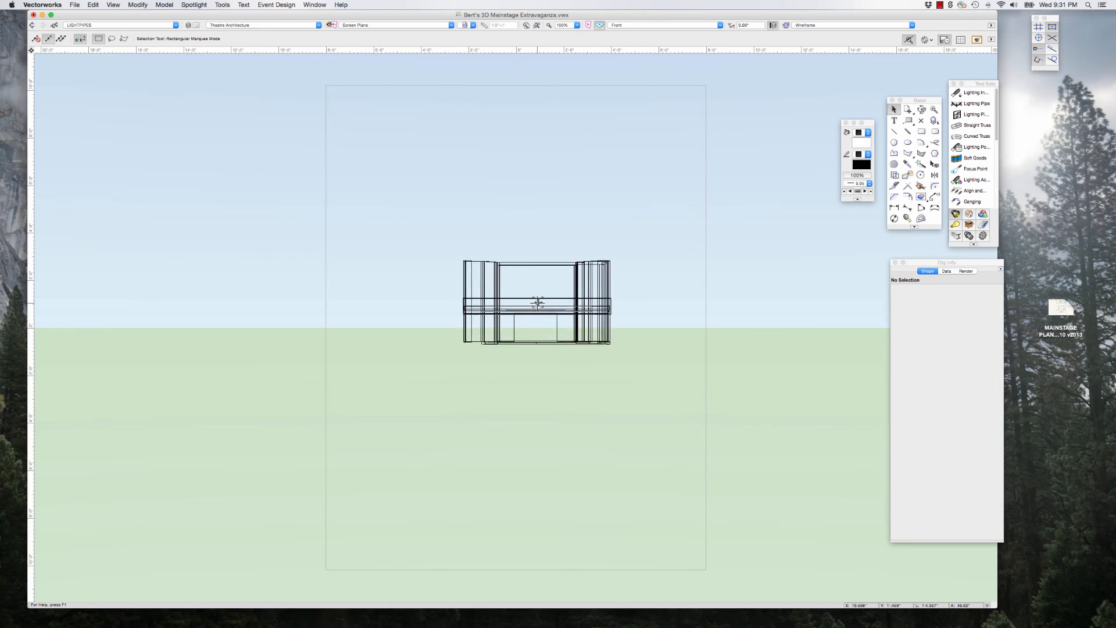
scroll(538, 301, "up", 4)
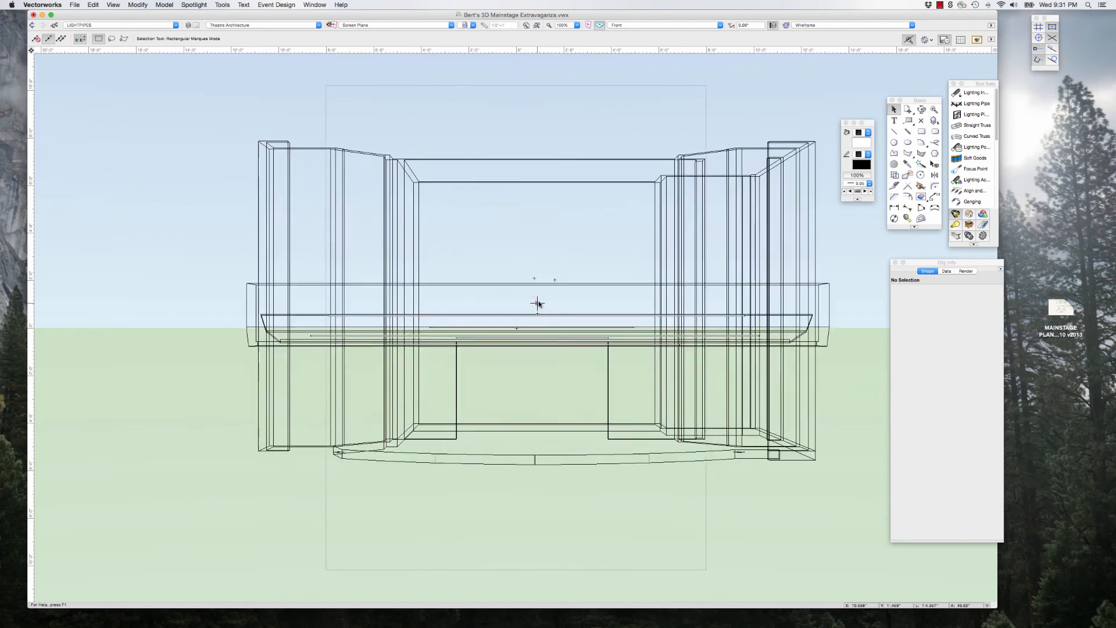
scroll(535, 304, "down", 1)
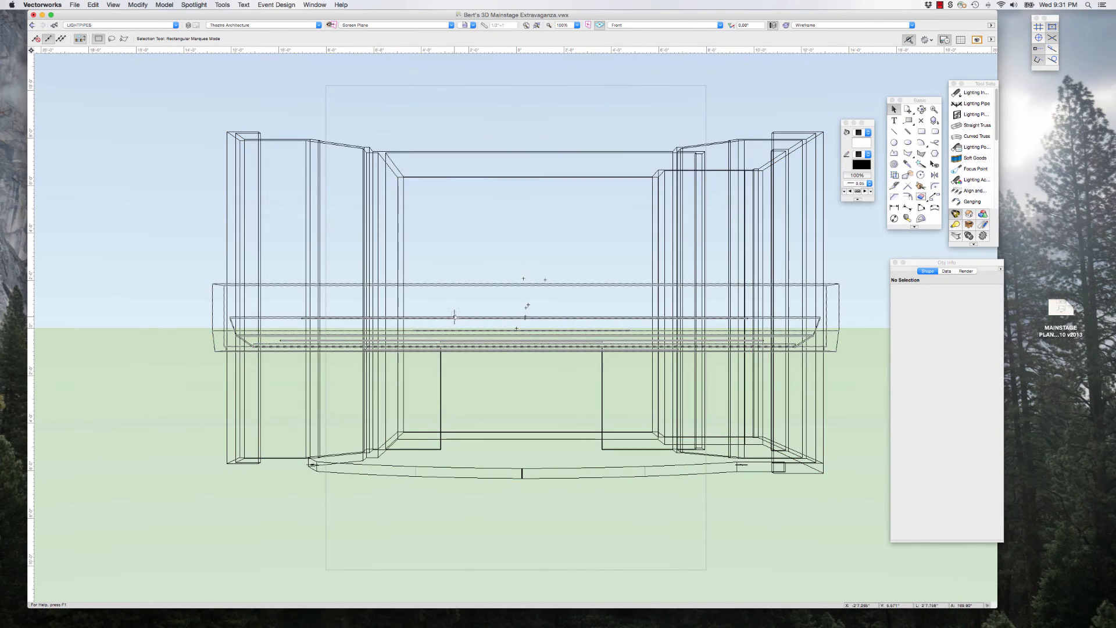
scroll(452, 314, "down", 3)
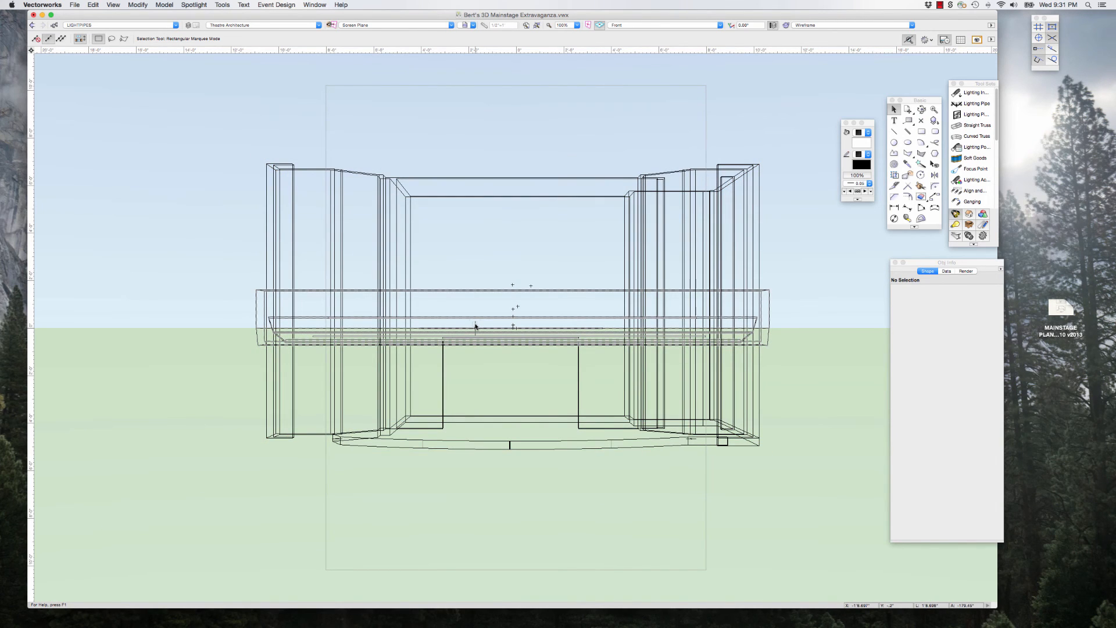
scroll(475, 327, "down", 3)
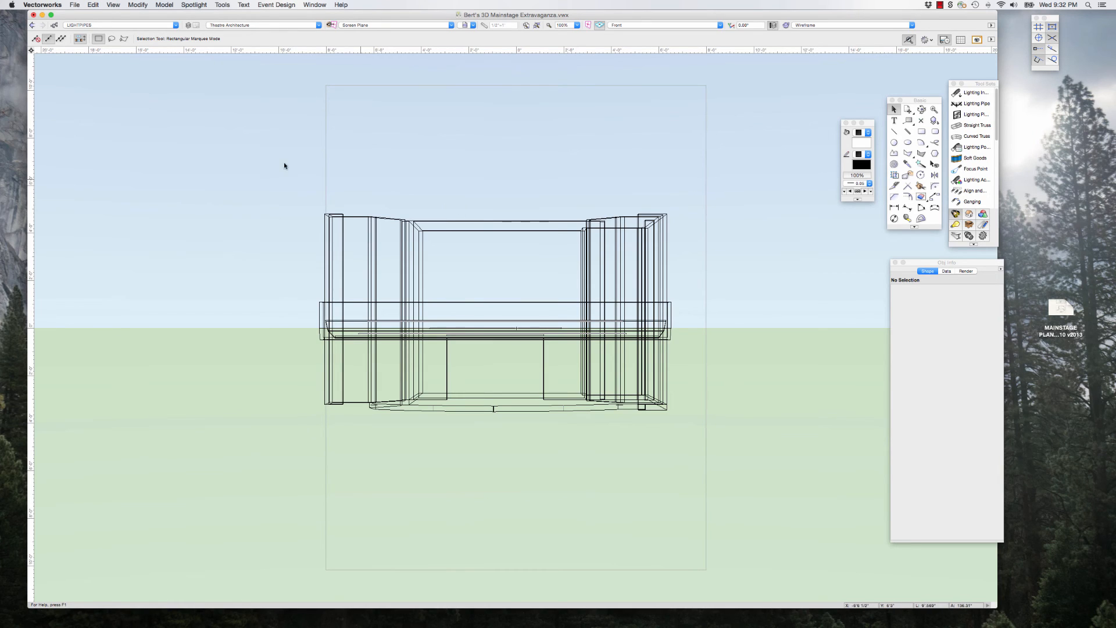
scroll(743, 249, "down", 3)
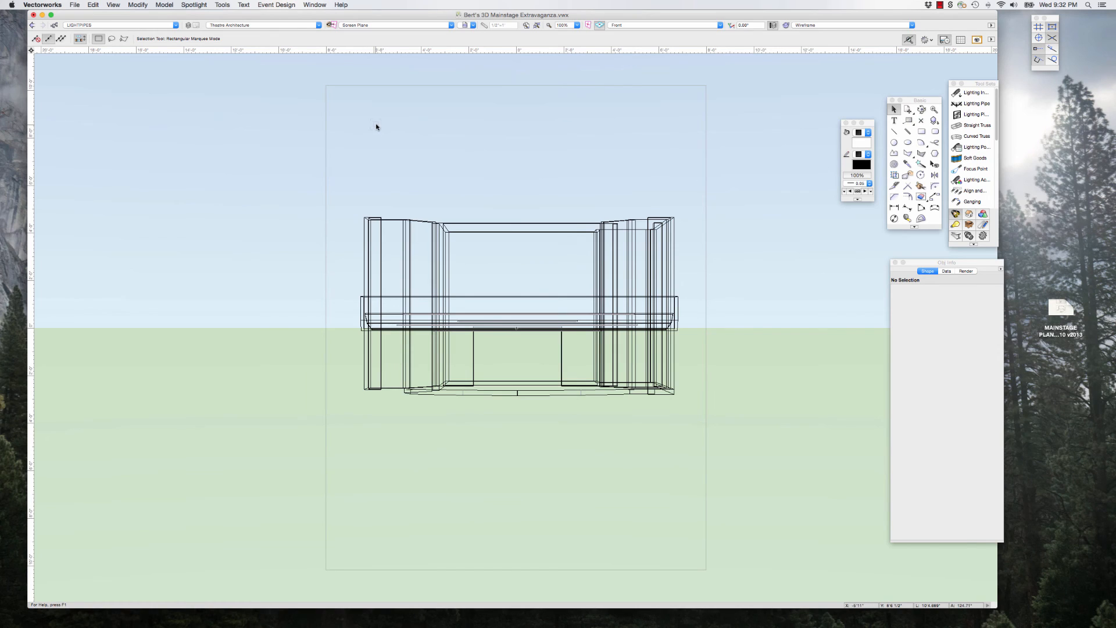
scroll(288, 144, "down", 3)
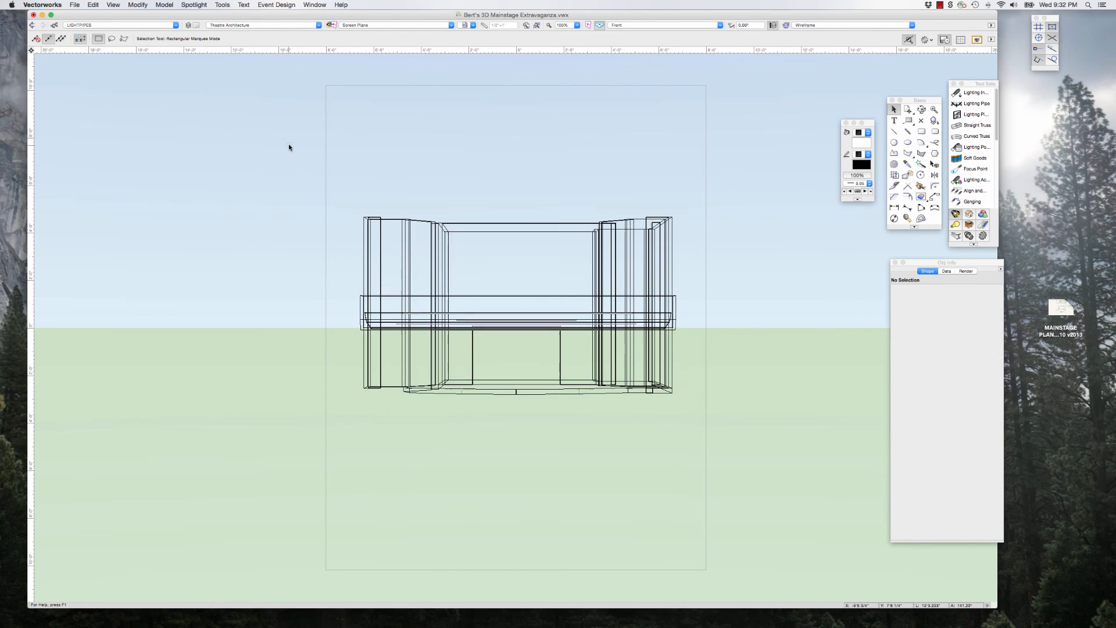
Step: Set the page to Tabloid paper size in landscape orientation through the printer setup
left_click(74, 5)
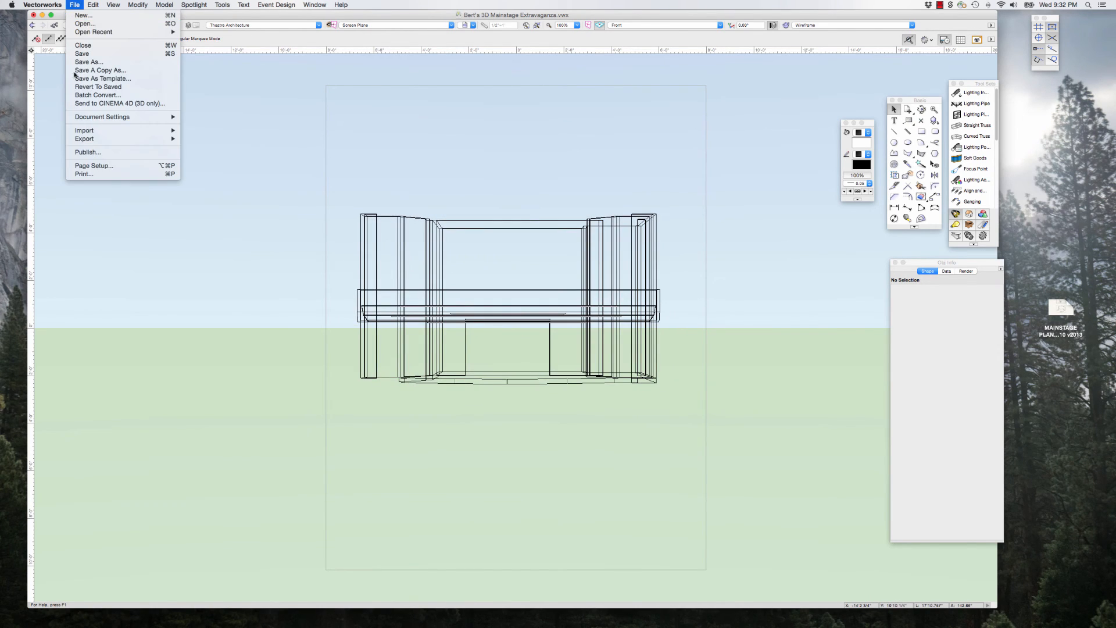
left_click(101, 166)
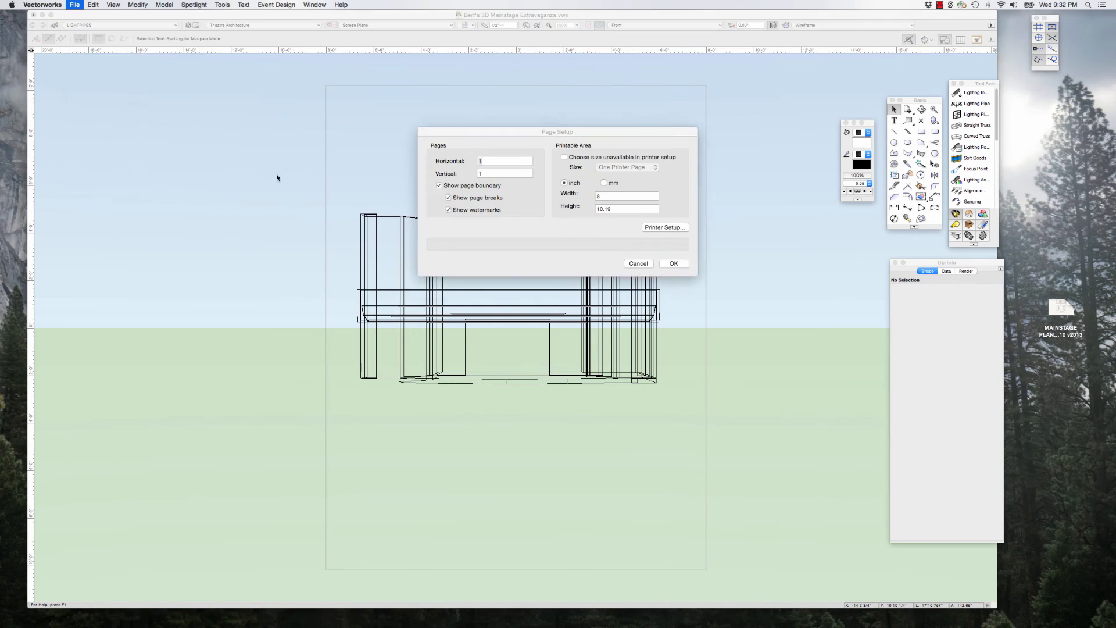
left_click(657, 227)
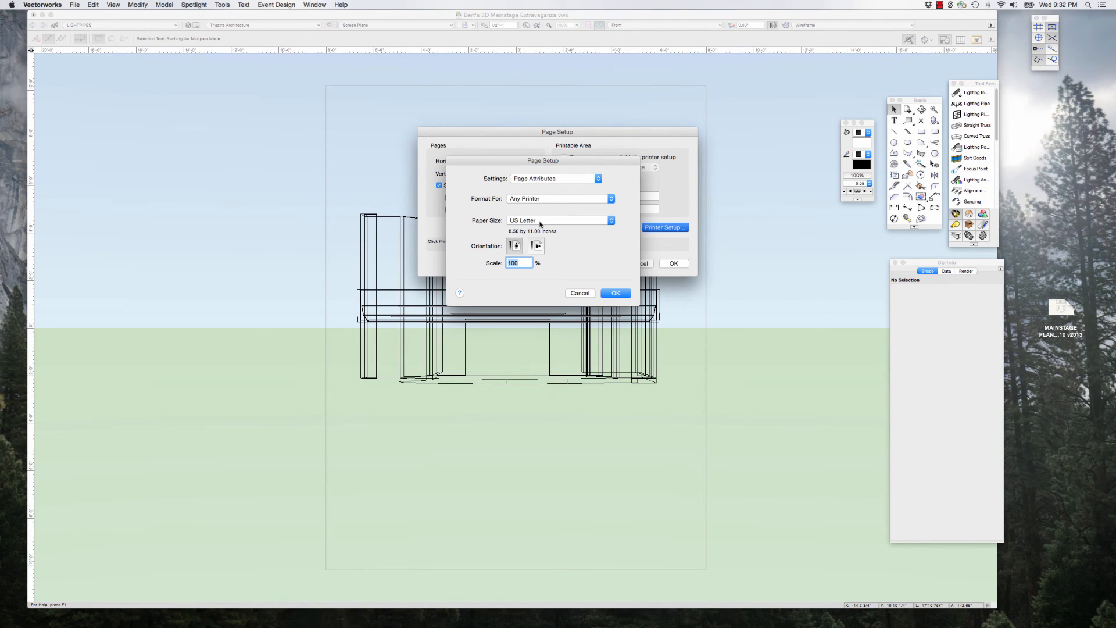
left_click(537, 222)
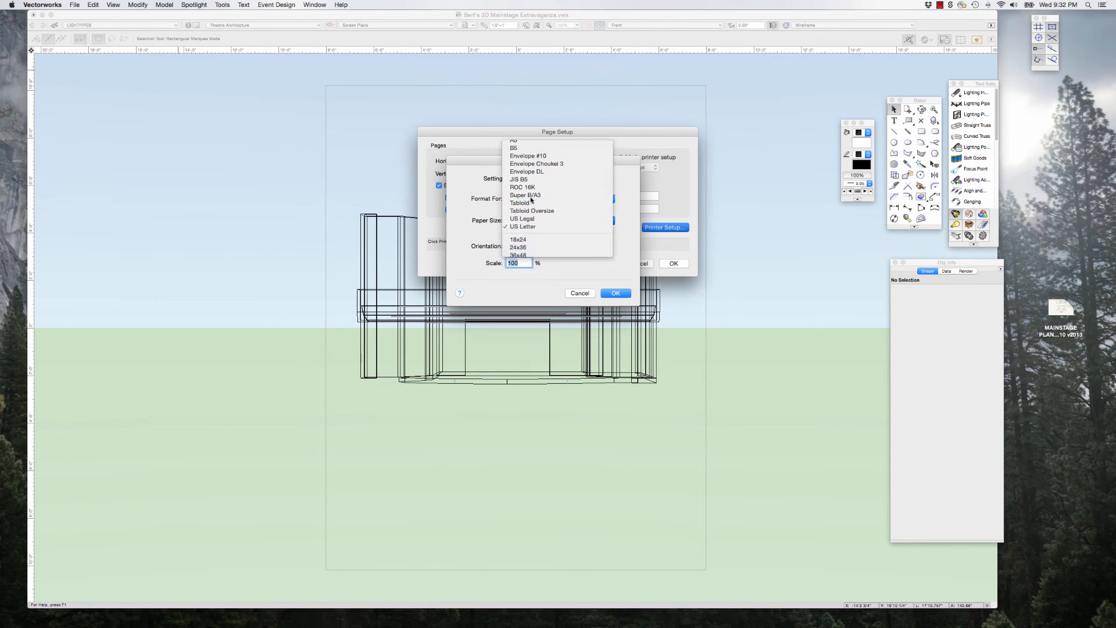
left_click(534, 211)
left_click(537, 246)
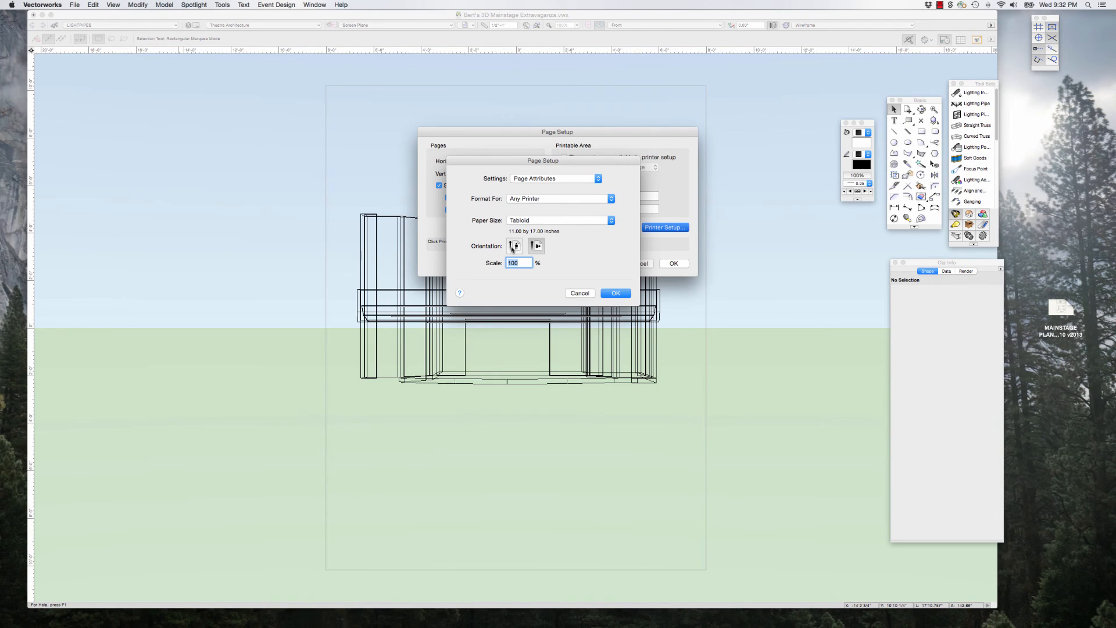
left_click(615, 293)
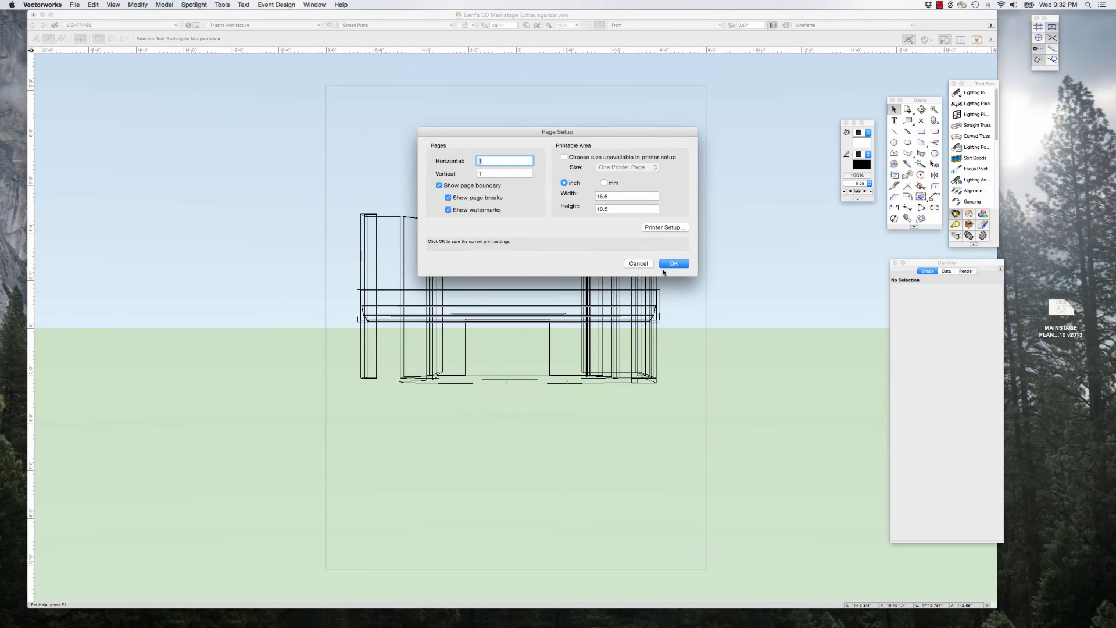
left_click(673, 264)
left_click(404, 294)
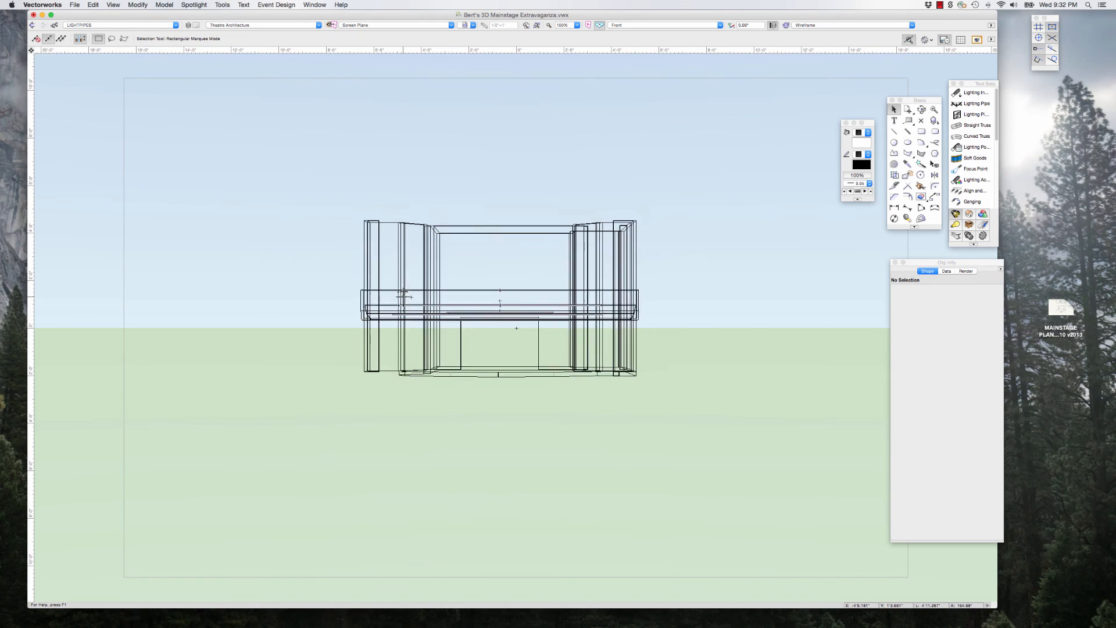
Step: Move the Basic, Attributes and Object Info palettes away from the page area around the perspective view
scroll(343, 206, "down", 1)
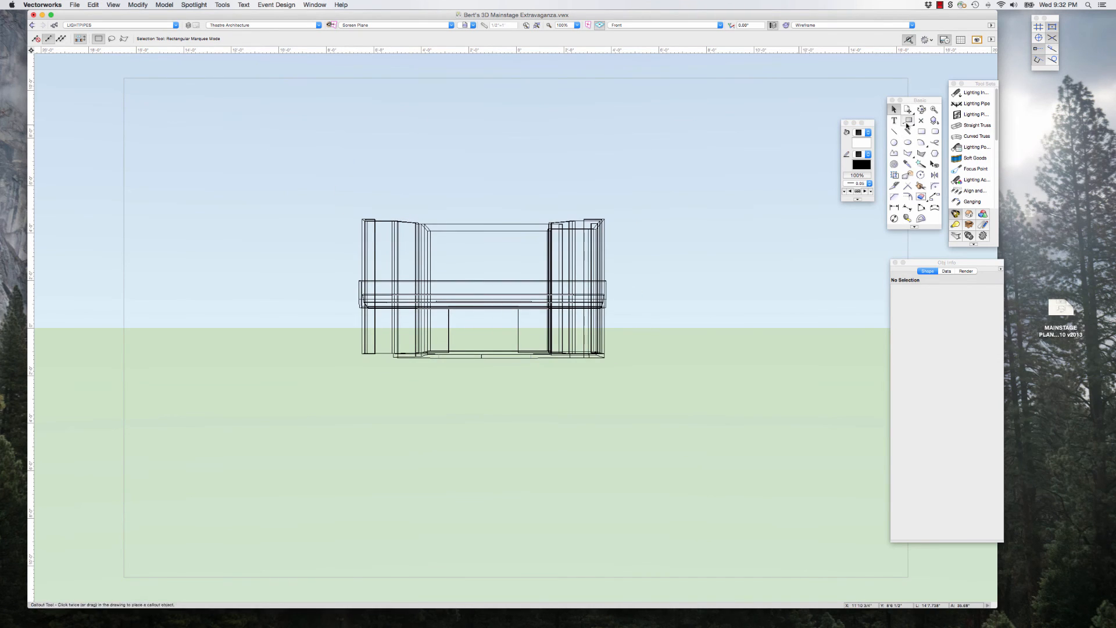
left_click_drag(906, 100, 951, 97)
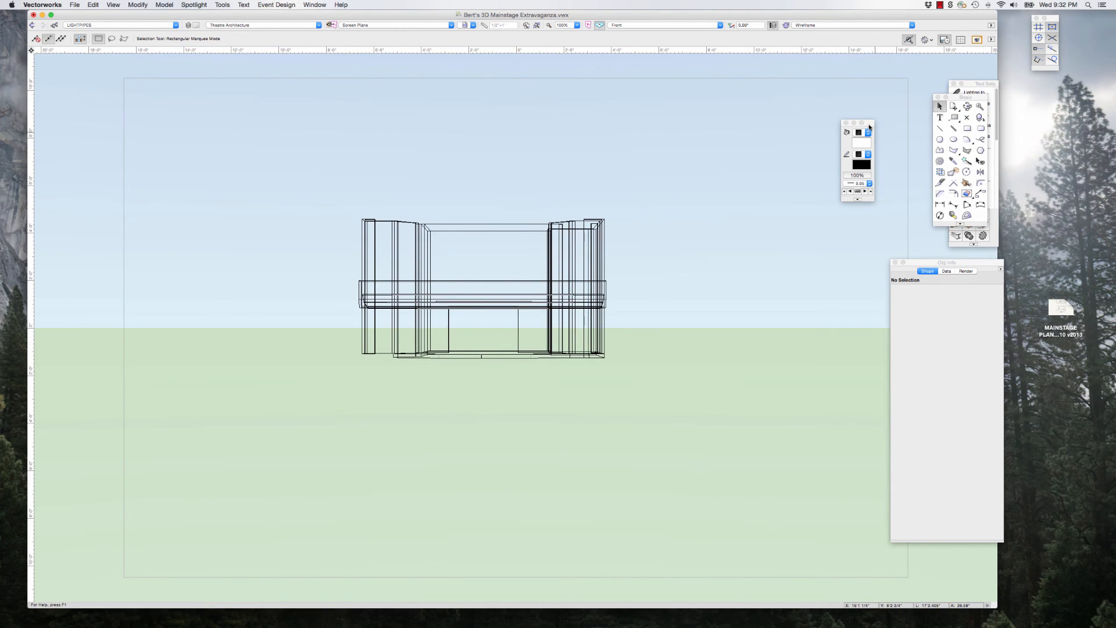
left_click_drag(866, 123, 920, 105)
left_click_drag(917, 259, 957, 254)
scroll(561, 253, "down", 1)
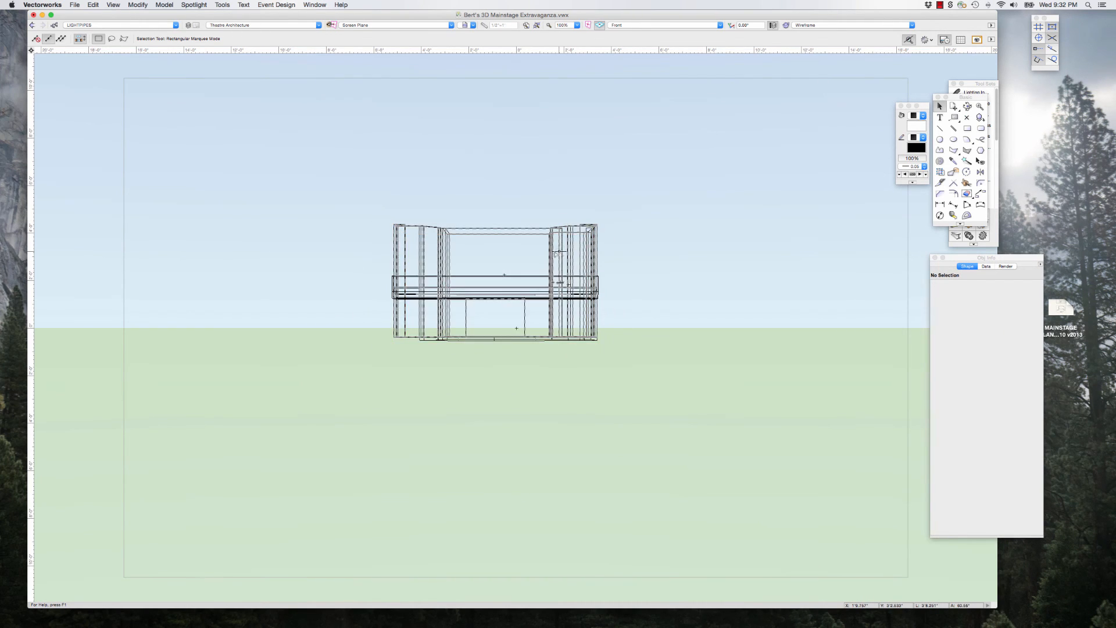
scroll(357, 244, "down", 1)
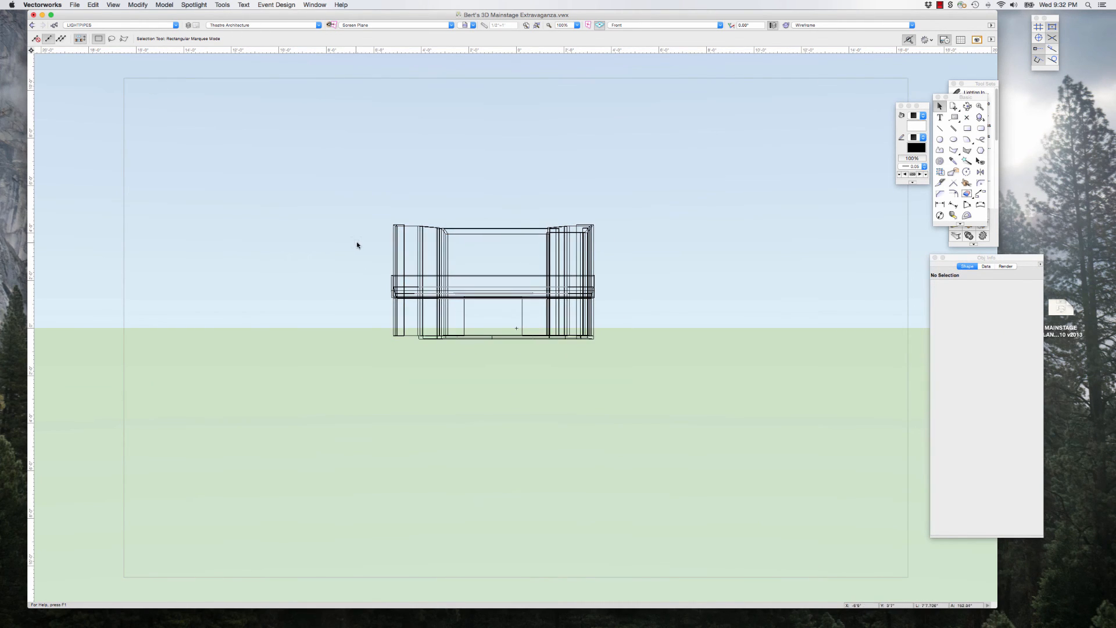
scroll(491, 263, "up", 2)
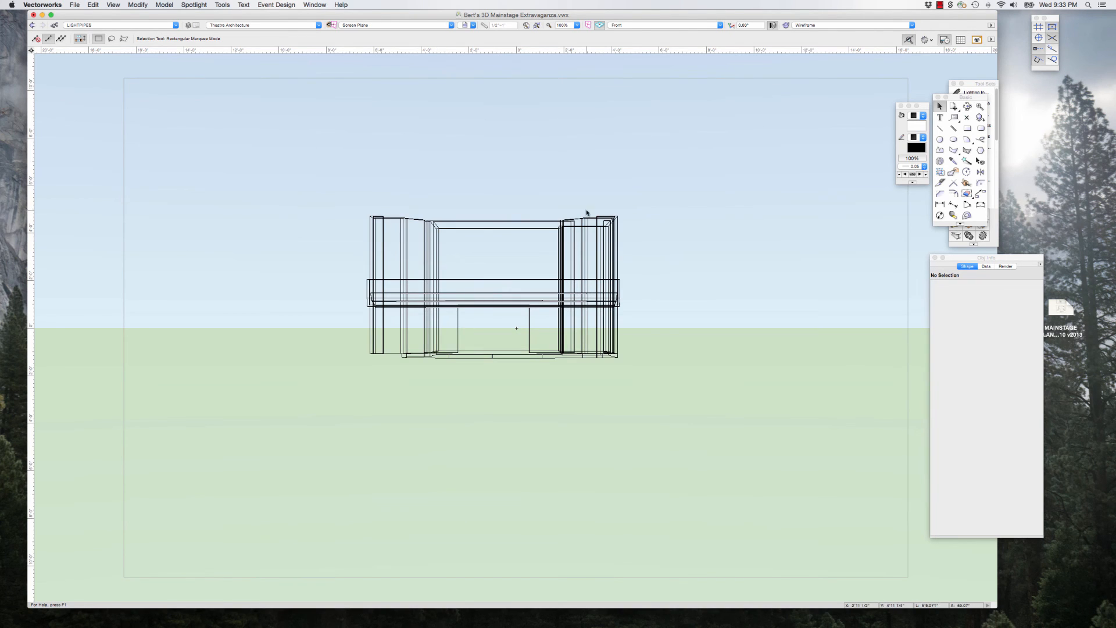
Step: Enlarge the drawing window and shift the Attributes, tool and Object Info palettes farther outward from the page
left_click_drag(925, 108, 946, 77)
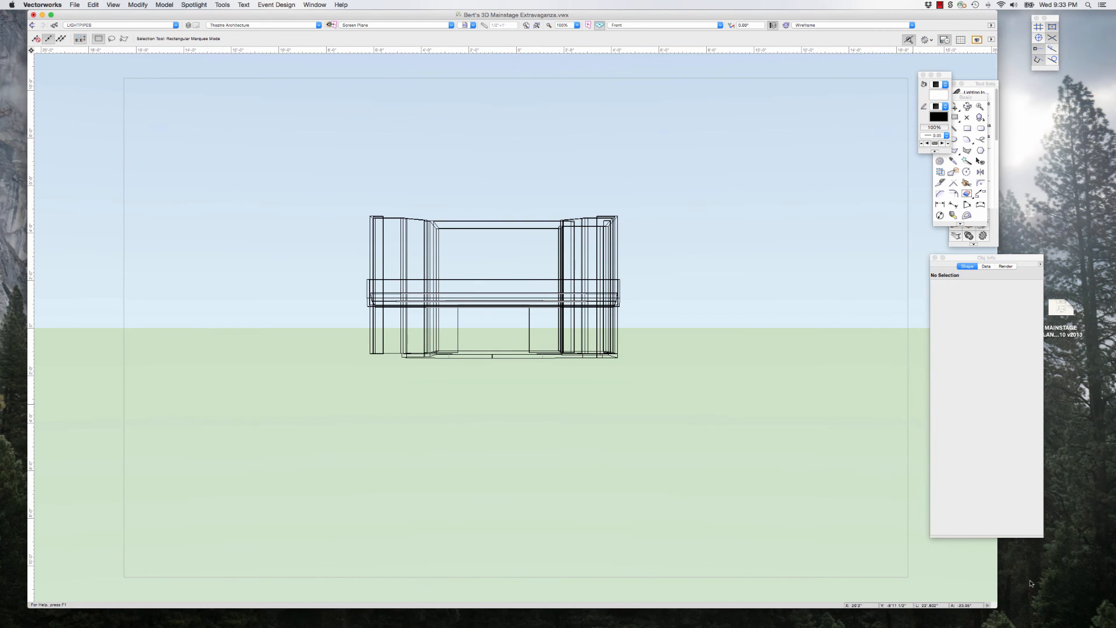
left_click_drag(997, 606, 1058, 613)
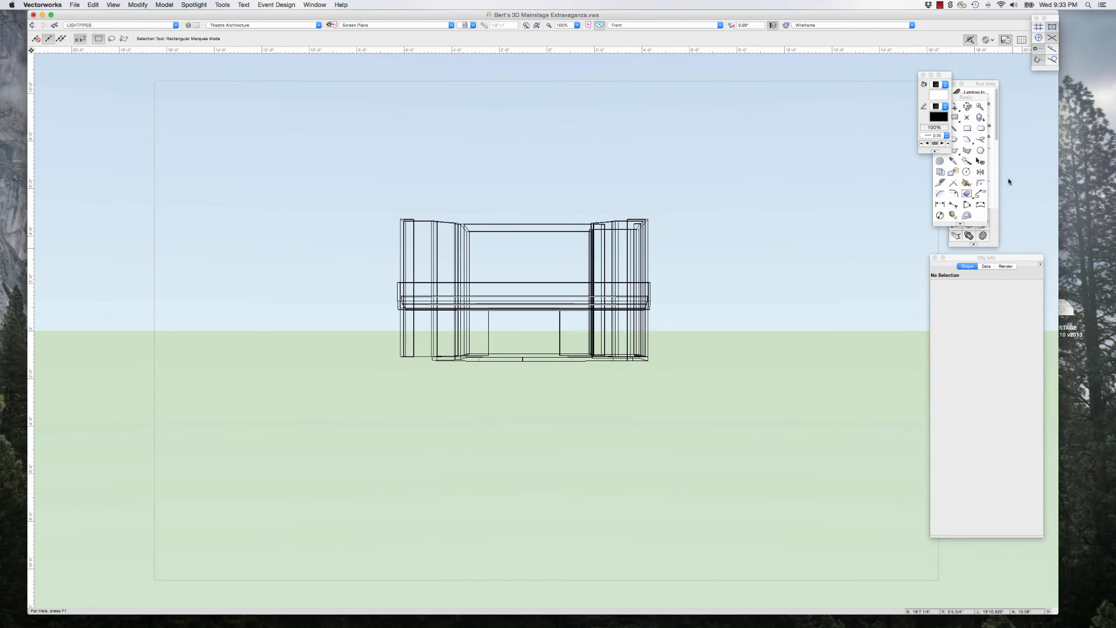
left_click_drag(935, 75, 995, 83)
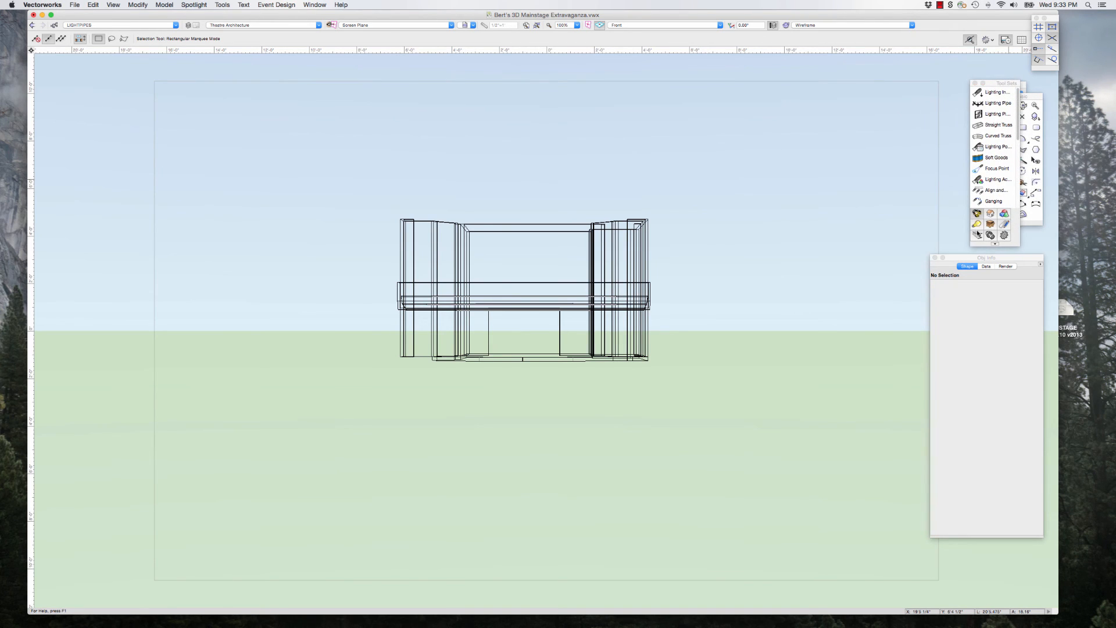
left_click_drag(962, 258, 993, 258)
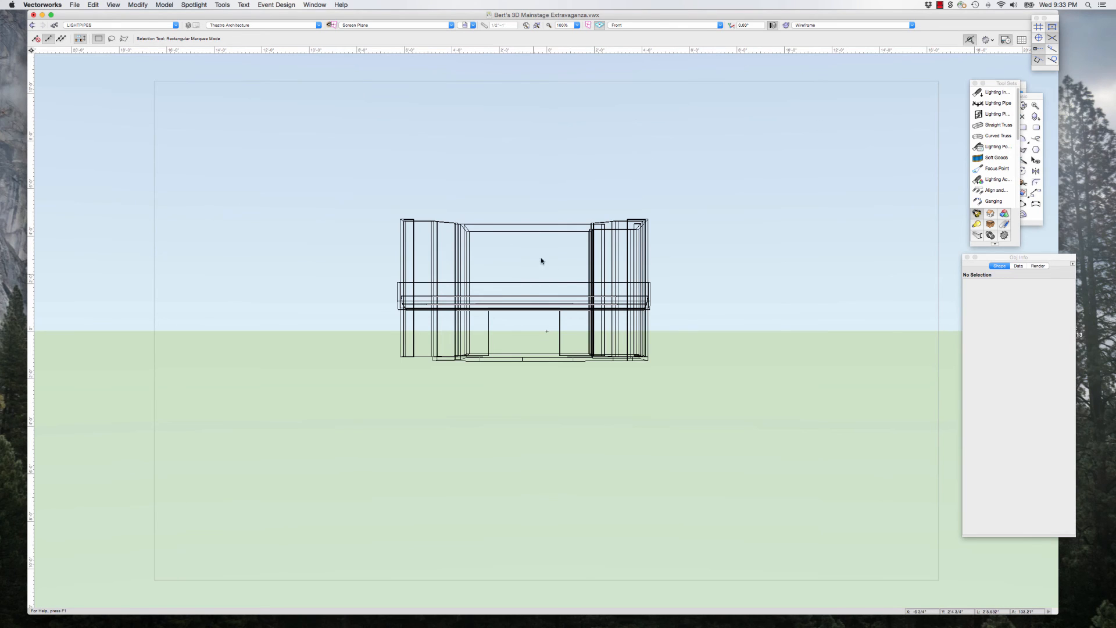
Step: Enable Cropped perspective in the display settings of the Document Preferences
left_click(76, 6)
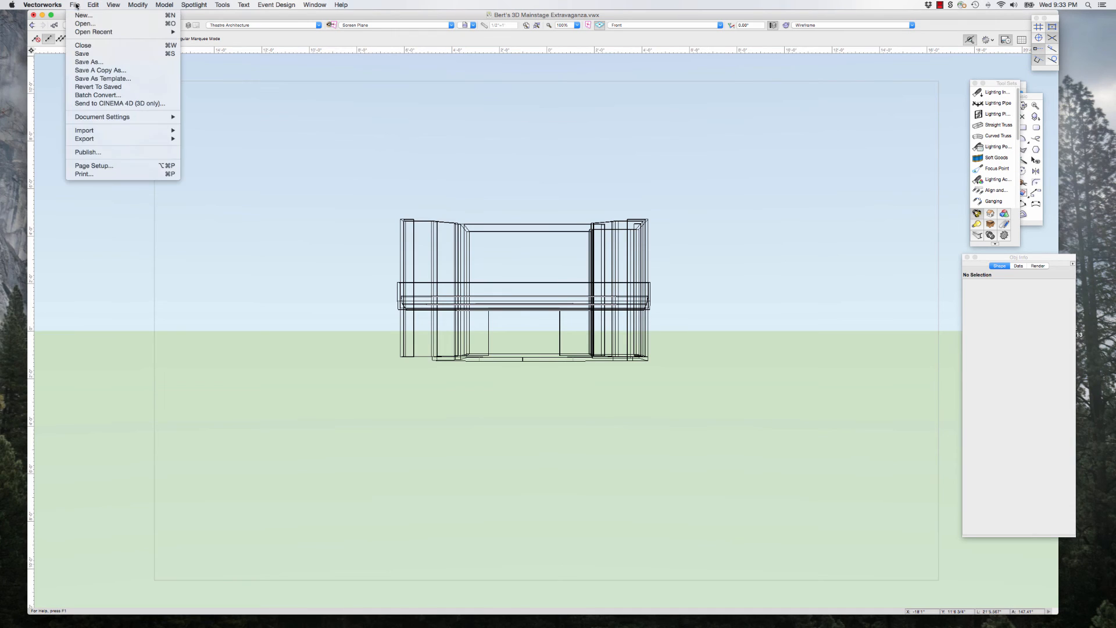
mouse_move(107, 116)
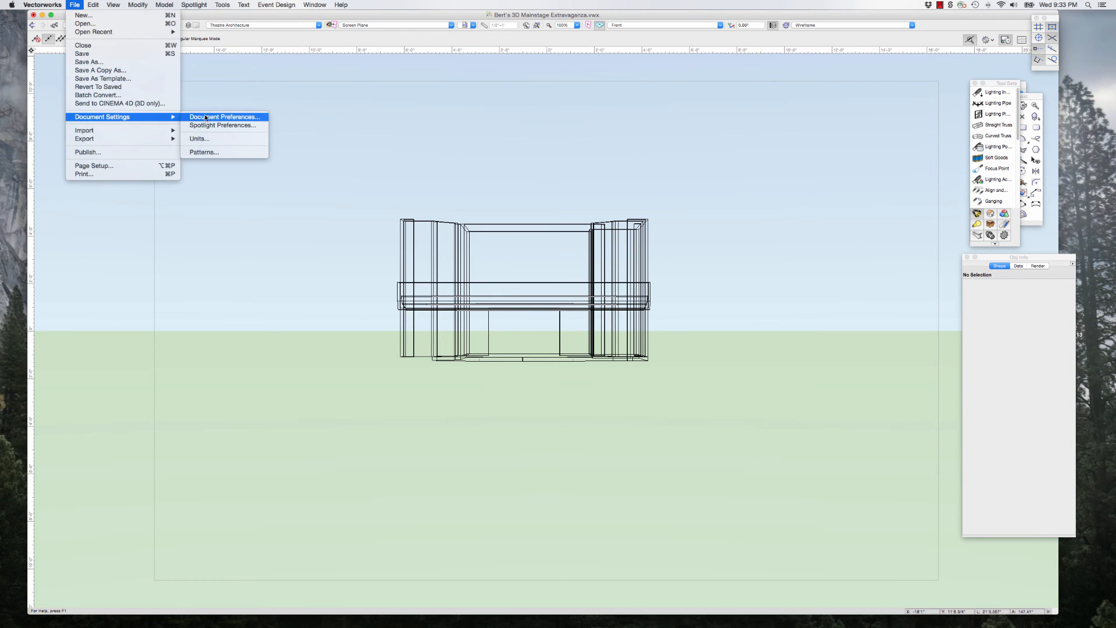
left_click(240, 118)
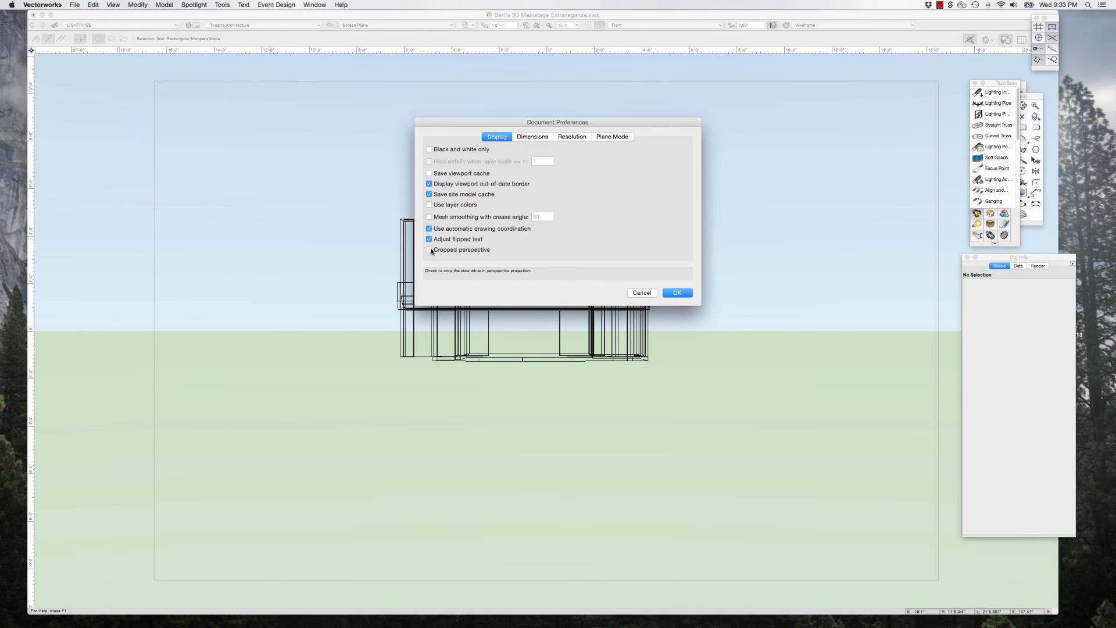
left_click(677, 293)
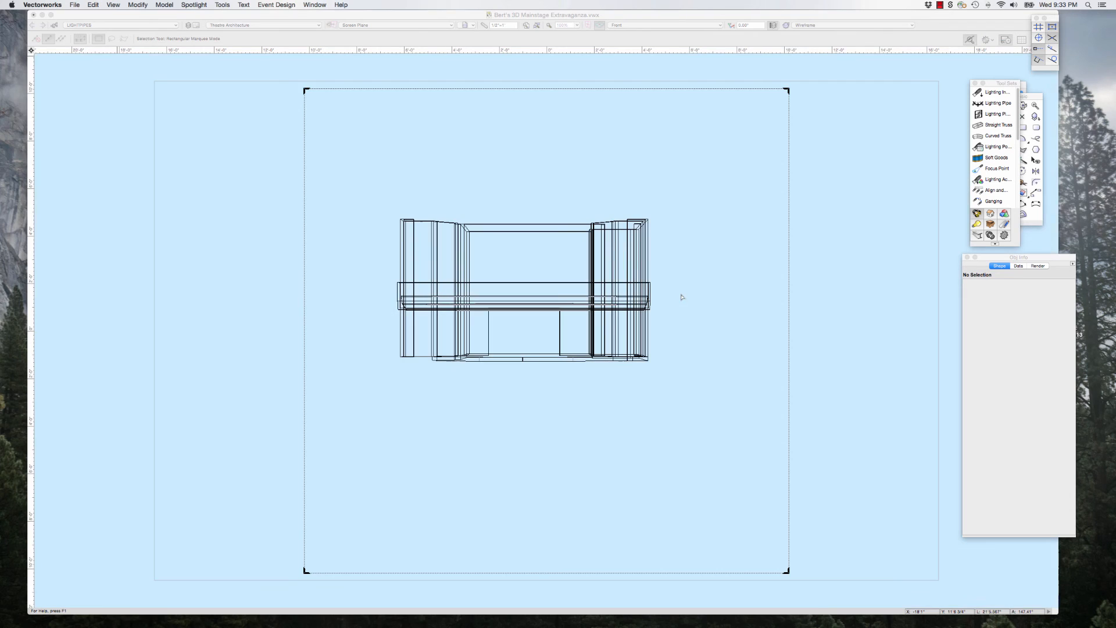
Step: Reshape the perspective crop frame around the stage into a wider, shorter rectangle inside the page boundary
scroll(427, 308, "down", 5)
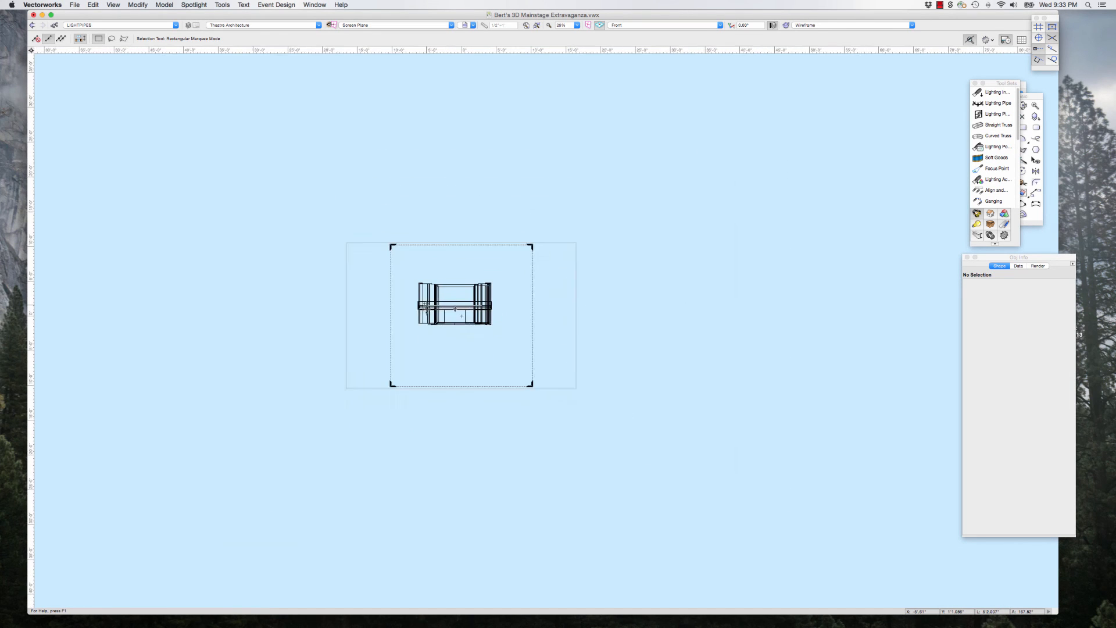
scroll(426, 309, "up", 5)
scroll(427, 309, "down", 5)
scroll(407, 323, "up", 6)
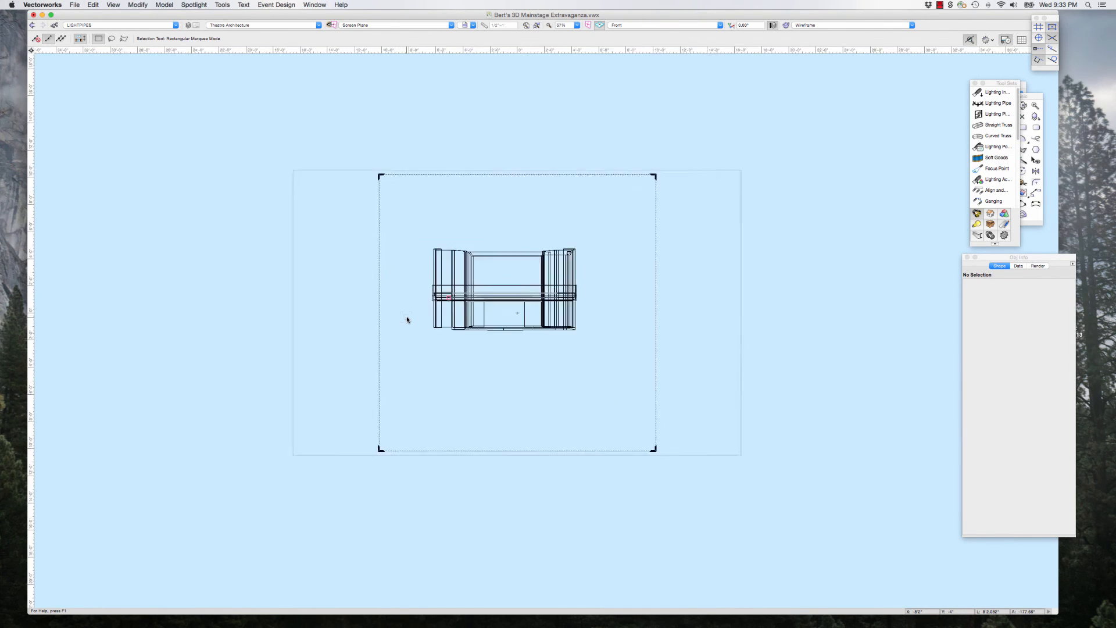
scroll(407, 320, "down", 1)
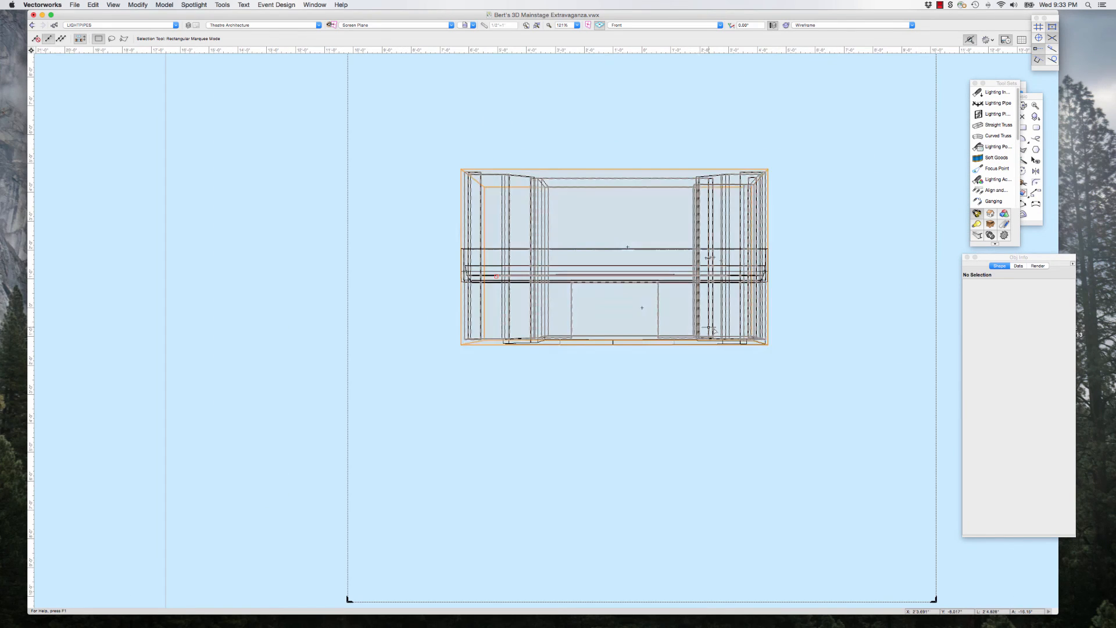
scroll(712, 328, "up", 4)
scroll(563, 363, "down", 3)
scroll(563, 363, "down", 5)
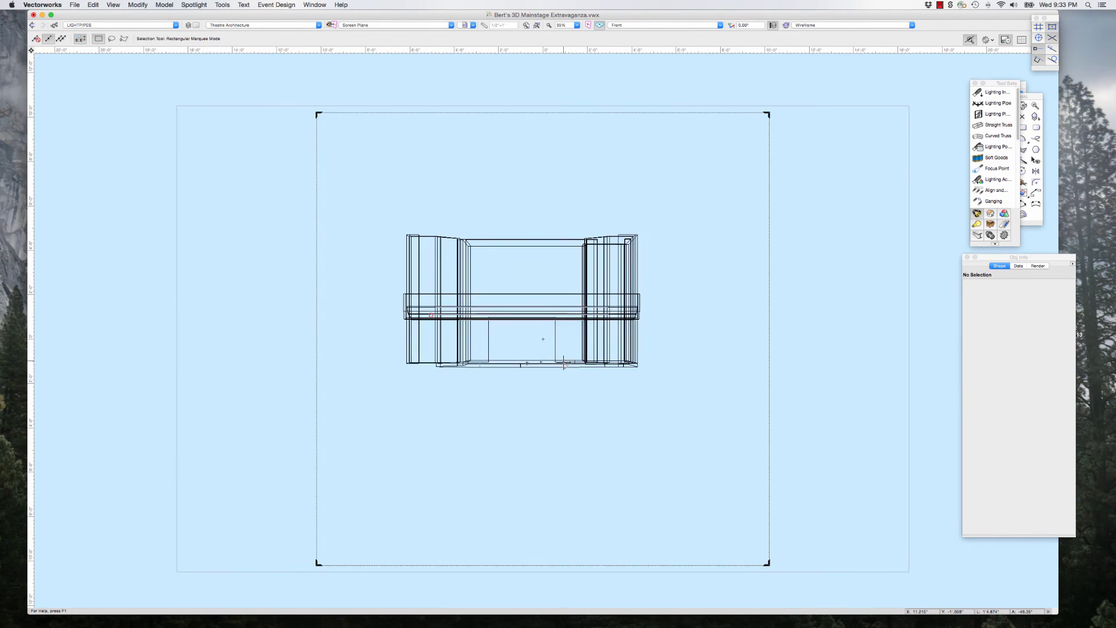
scroll(525, 304, "up", 3)
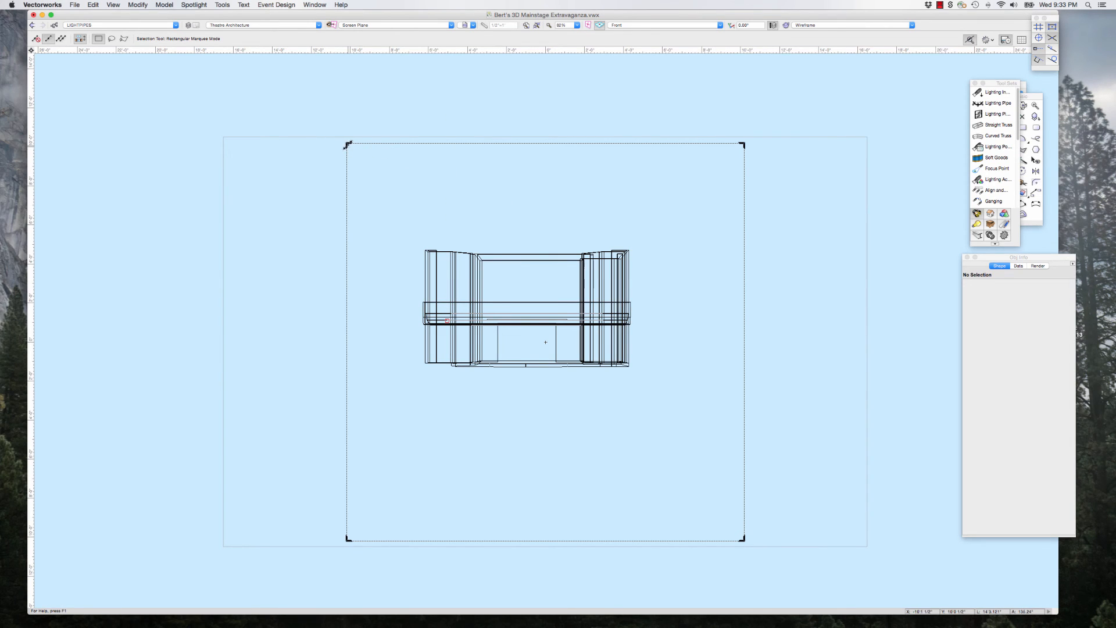
left_click_drag(348, 143, 308, 206)
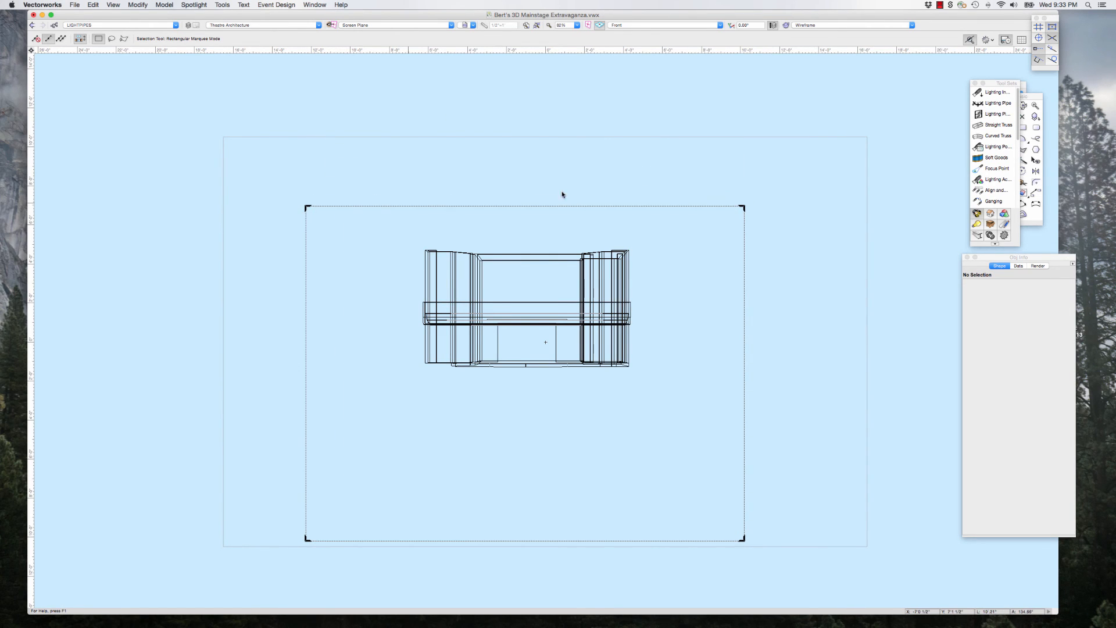
Step: Enlarge the perspective crop frame on all sides until it sits just inside the page boundary
left_click_drag(743, 206, 817, 164)
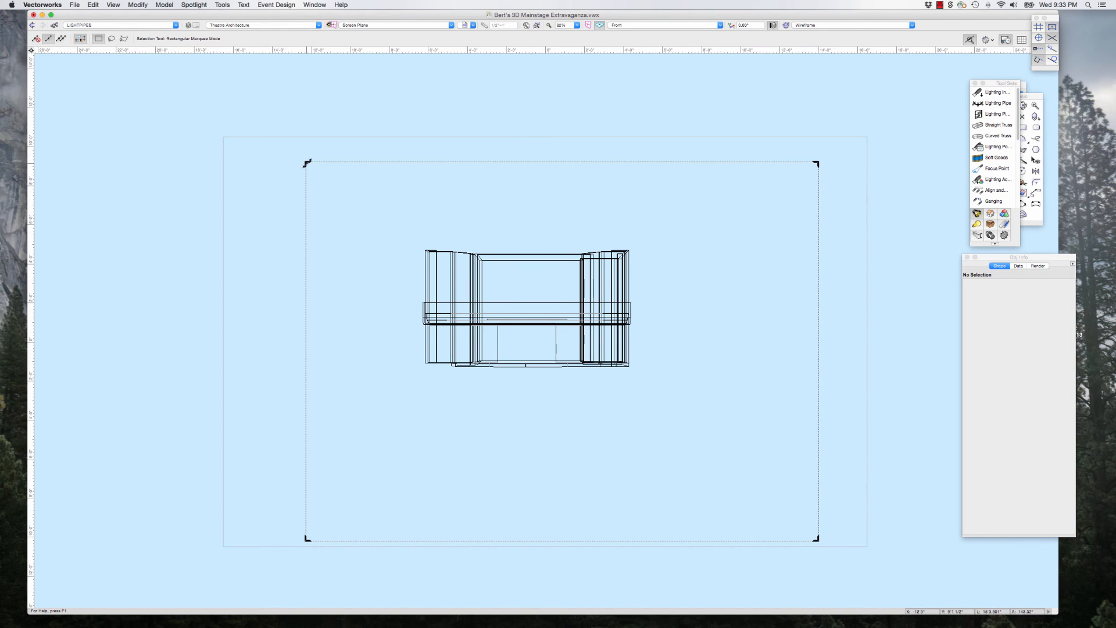
left_click_drag(307, 163, 232, 145)
left_click_drag(816, 539, 860, 539)
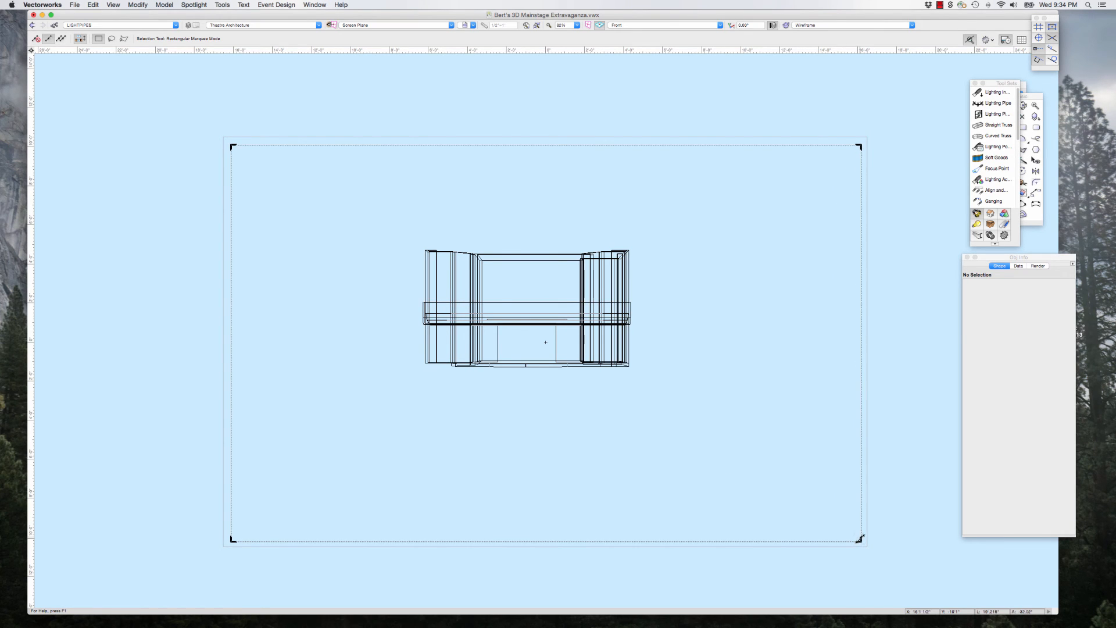
scroll(350, 249, "down", 1)
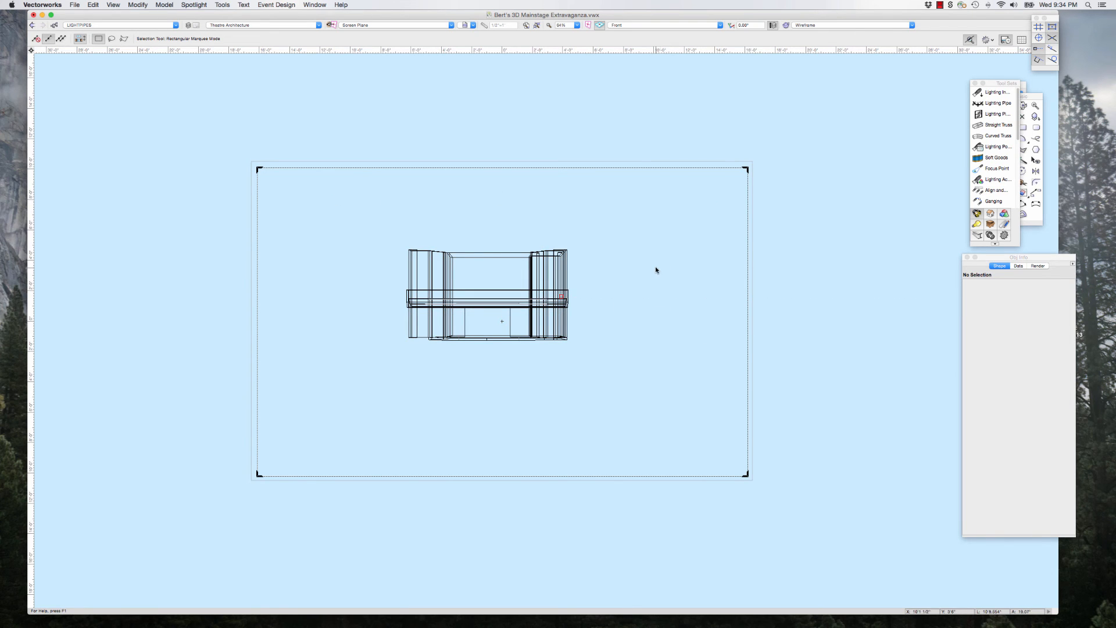
scroll(552, 289, "down", 3)
scroll(553, 290, "up", 3)
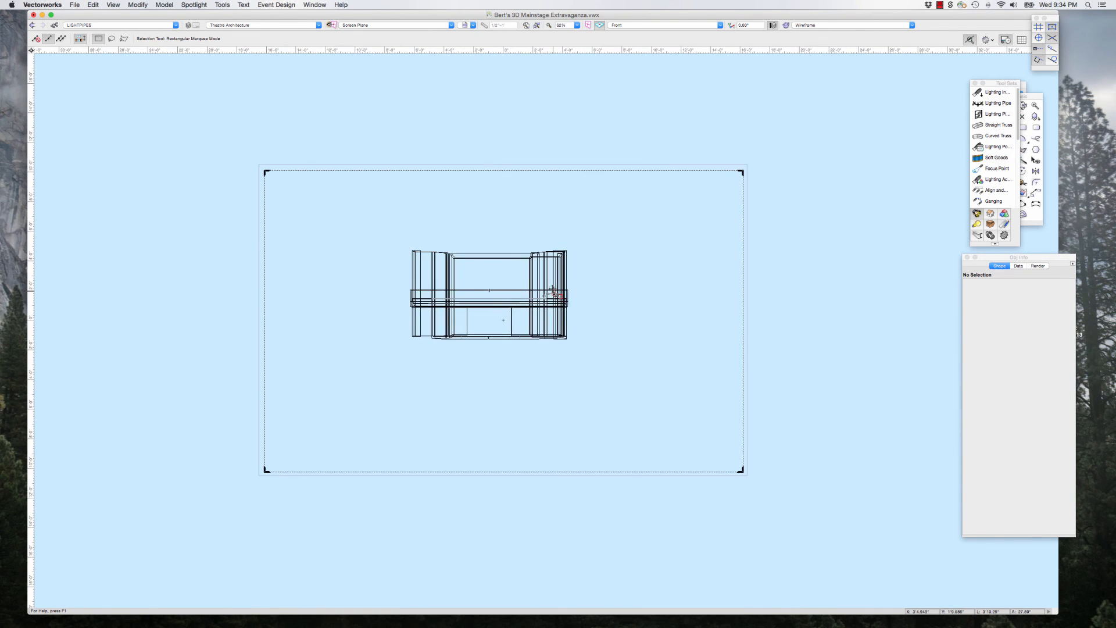
scroll(553, 290, "down", 5)
scroll(554, 290, "up", 8)
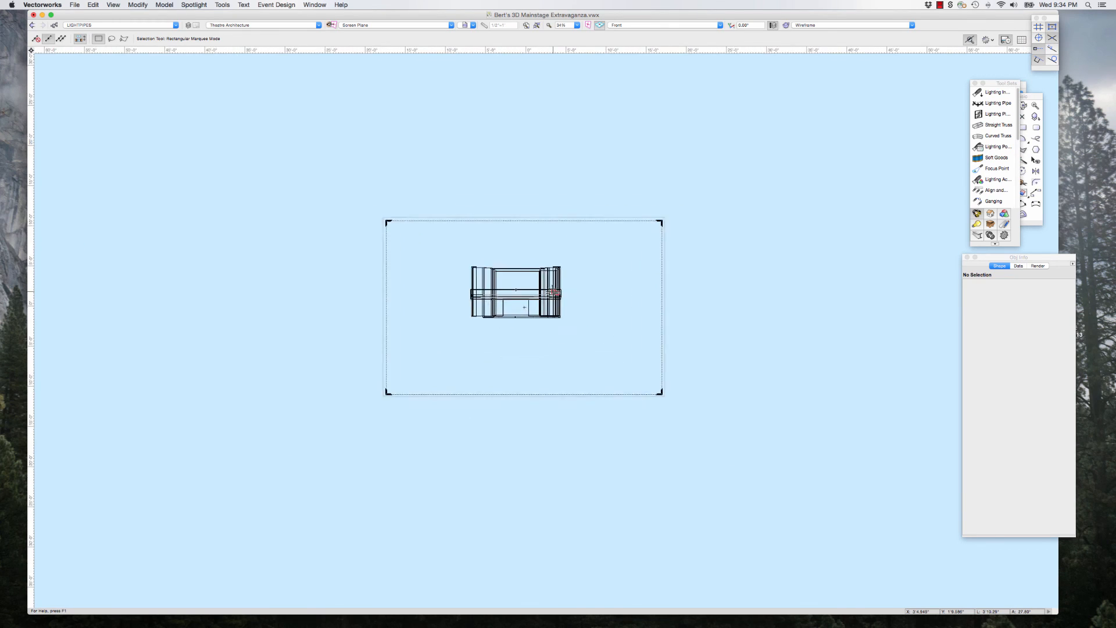
scroll(553, 290, "down", 1)
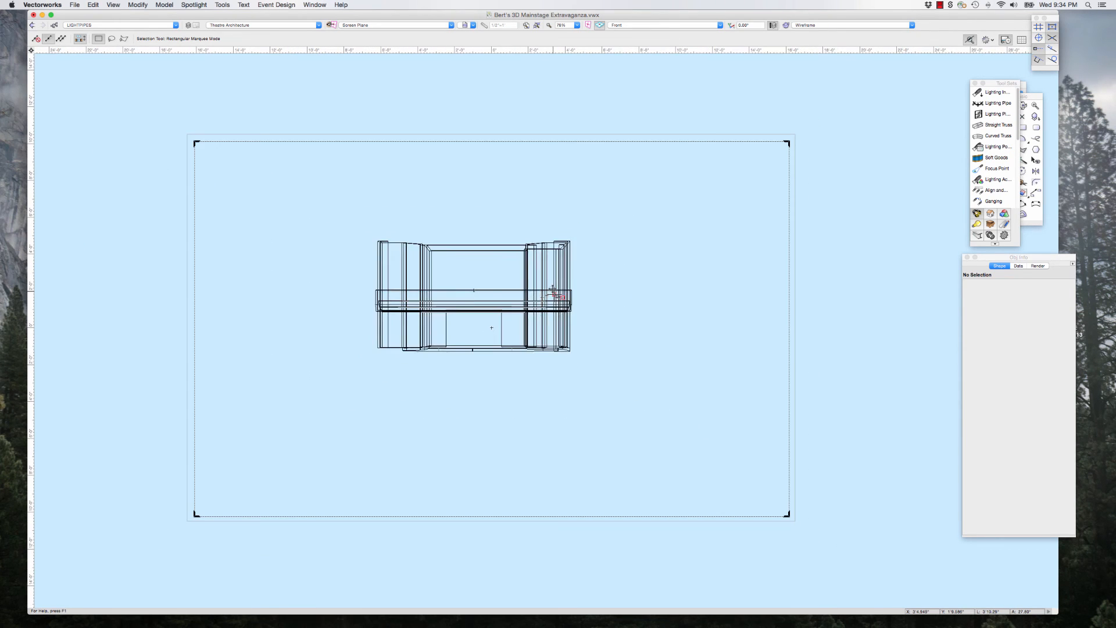
Step: Rearrange the Object Info, Tool Sets and Basic palettes so they stop overlapping the Attributes palette and are fully accessible
left_click_drag(1051, 257, 978, 259)
left_click_drag(995, 85, 931, 85)
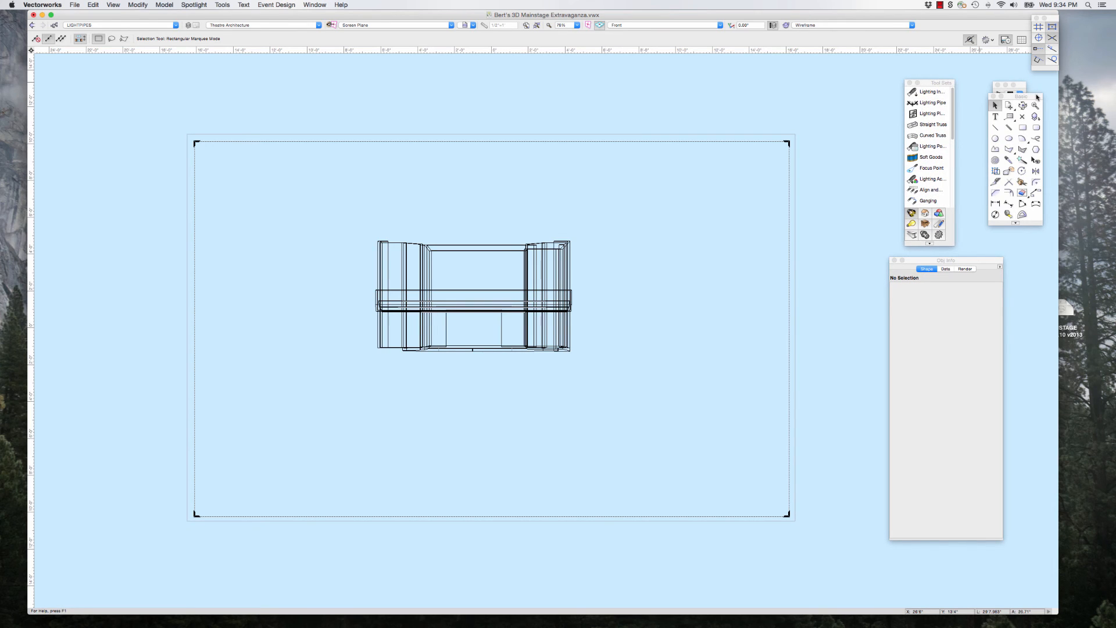
left_click_drag(1035, 98, 1041, 172)
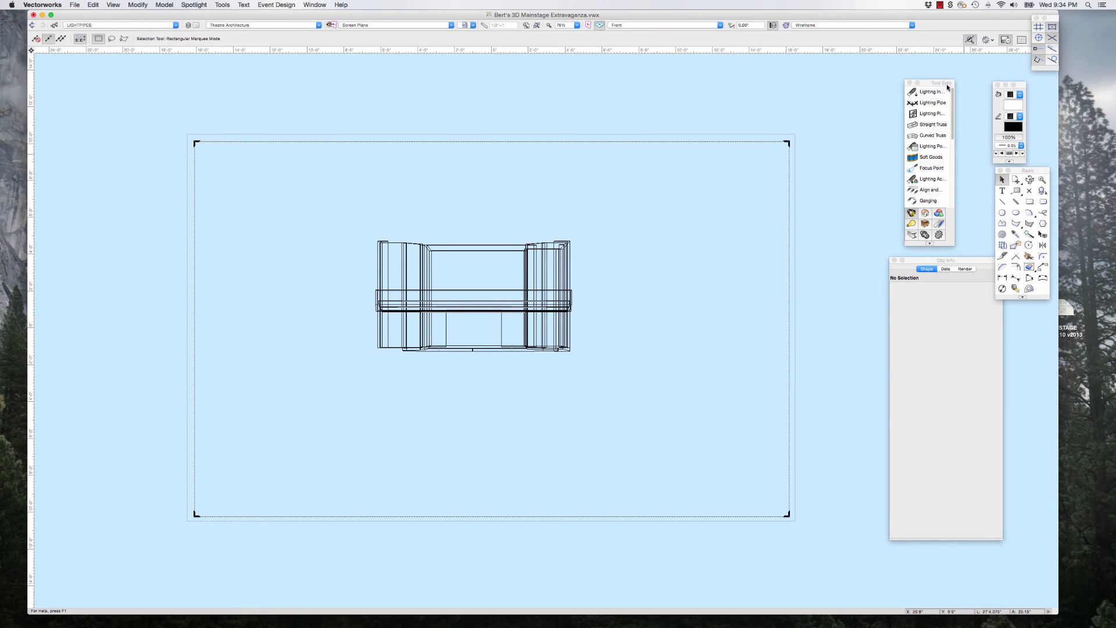
left_click_drag(947, 87, 911, 89)
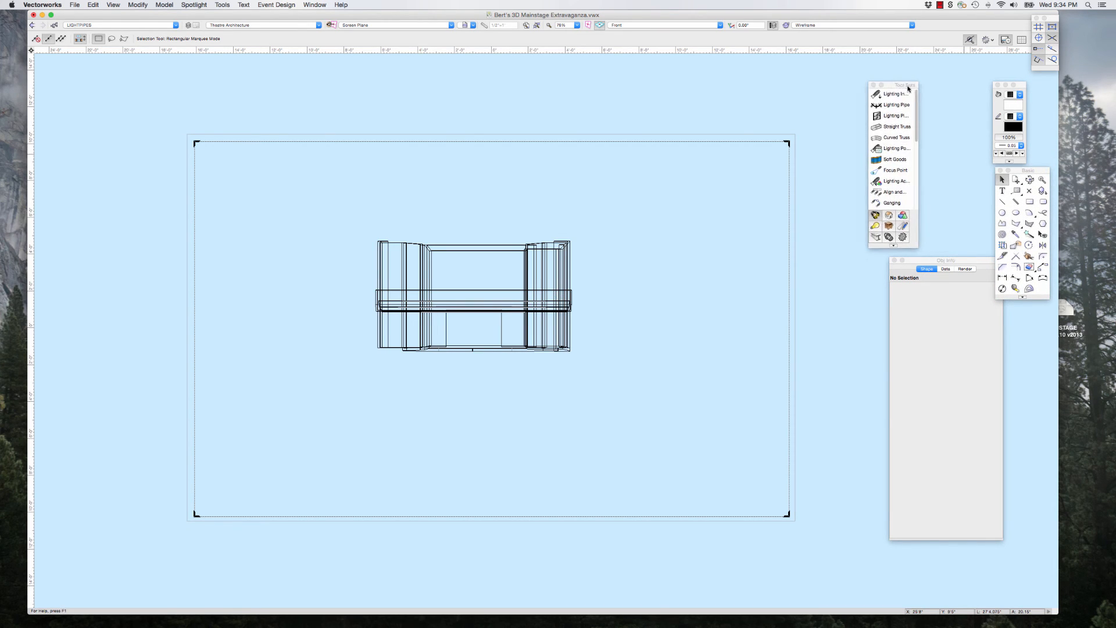
Step: Widen the Tool Sets palette, show the tool set containing Flyover, Walkthrough and Translate View, and shift the palette clear of the Basic palette
left_click(902, 217)
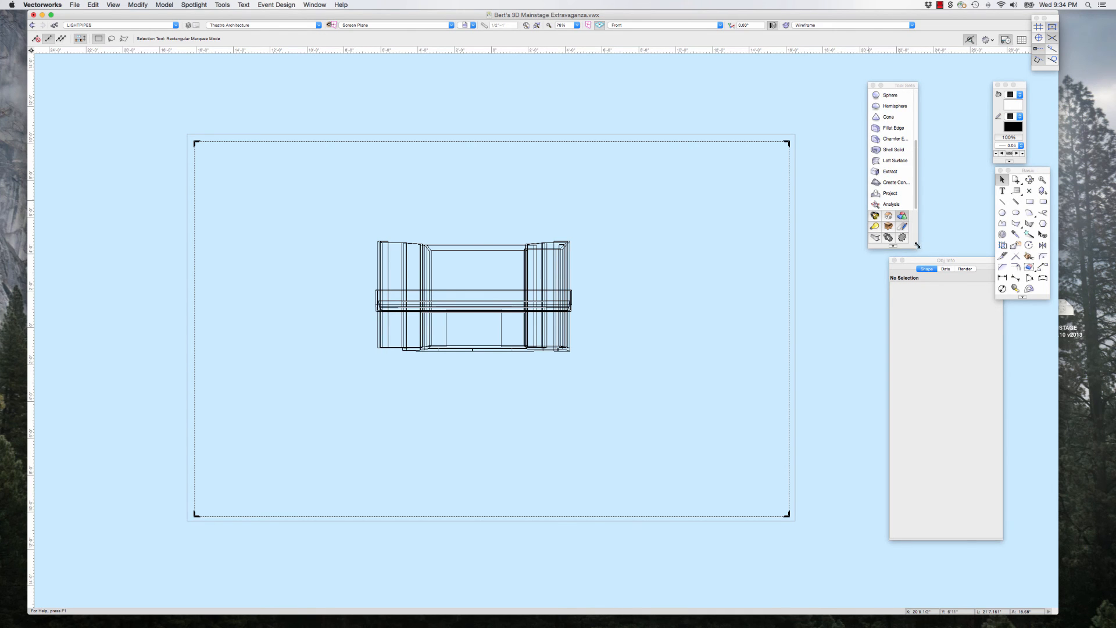
left_click_drag(917, 245, 969, 283)
left_click(914, 265)
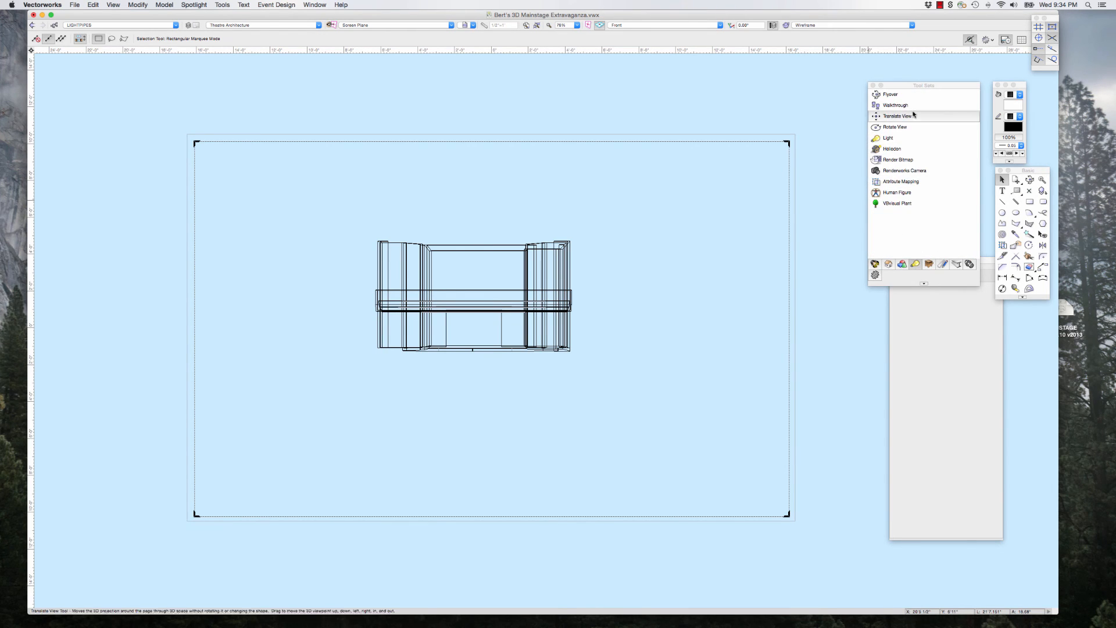
left_click_drag(903, 89, 870, 85)
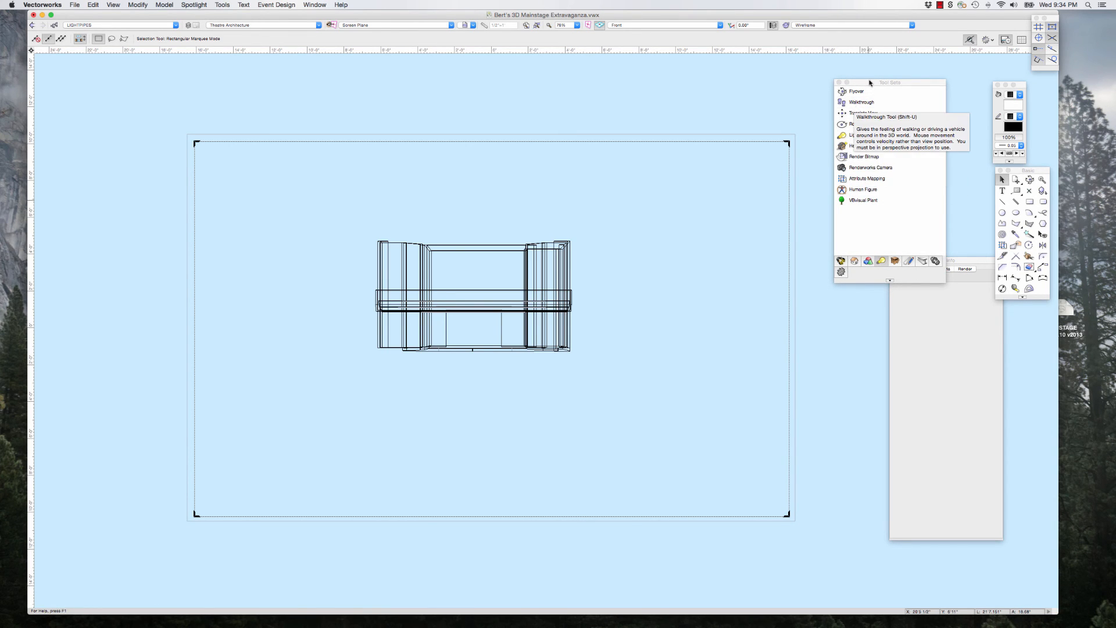
mouse_move(867, 84)
left_mouse_down()
mouse_move(845, 78)
mouse_move(850, 95)
left_mouse_up()
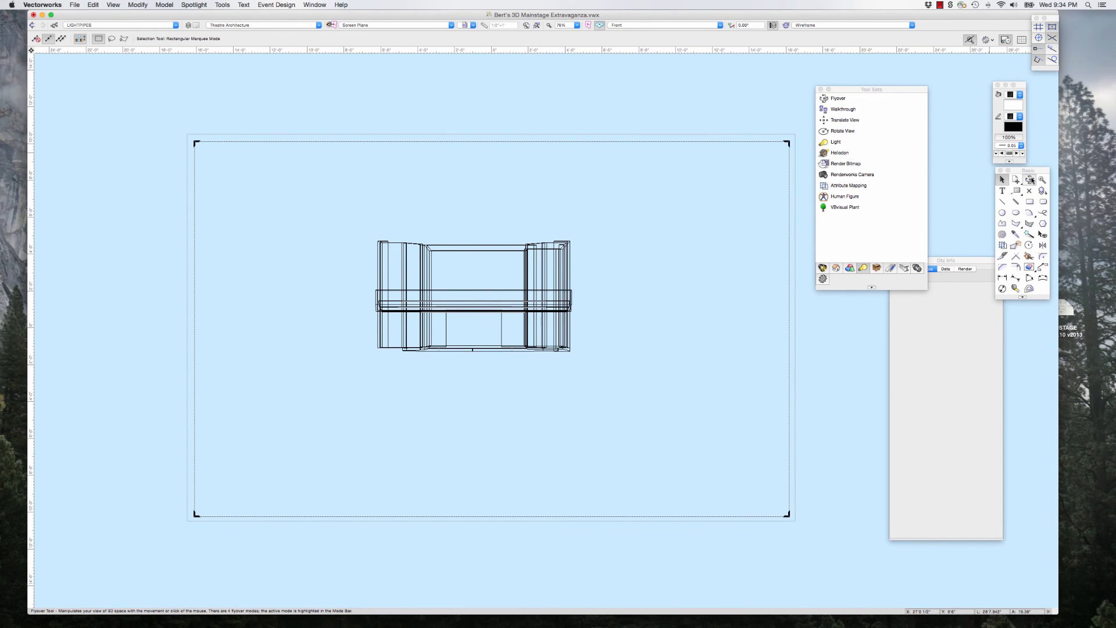
Step: Try orbiting the stage with the Flyover tool, and undo the view change
left_click(833, 98)
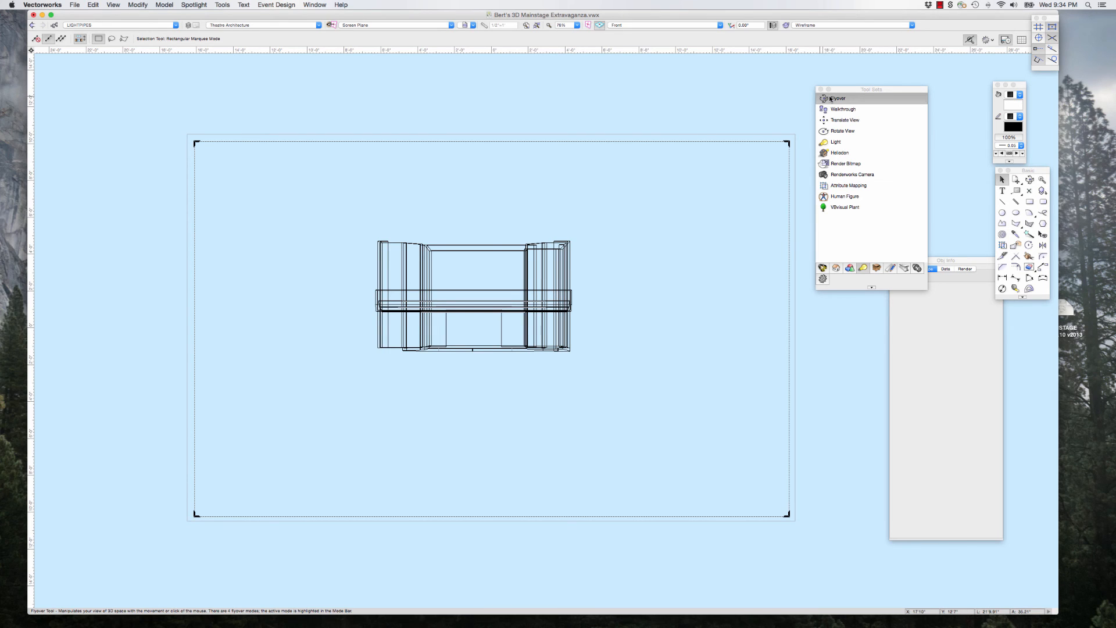
left_click(646, 213)
left_click_drag(553, 269, 530, 273)
left_click(95, 5)
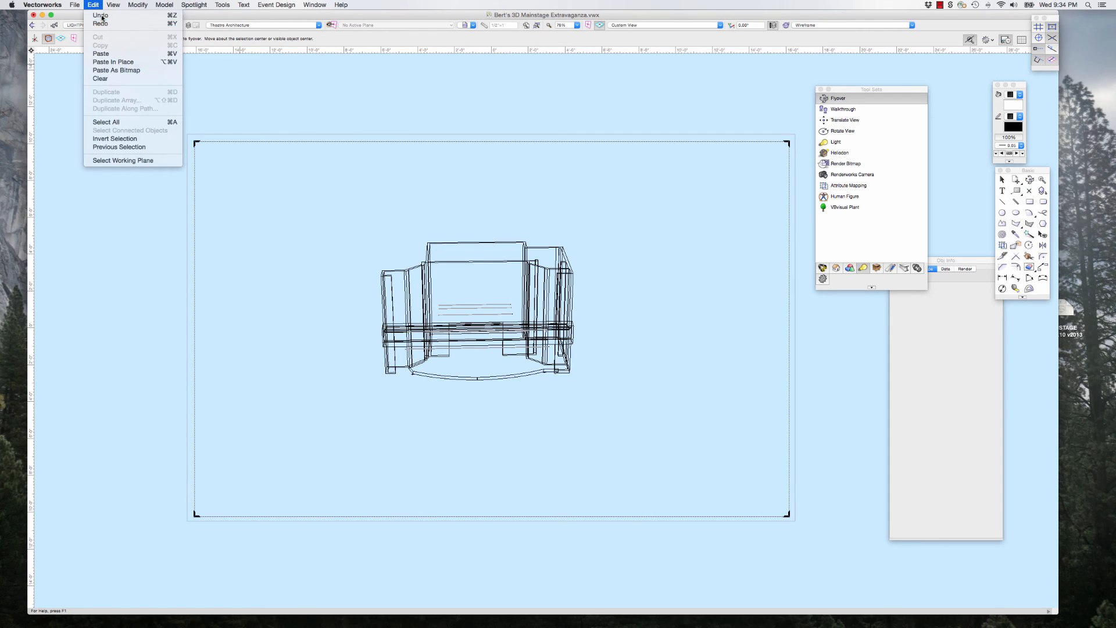
left_click(100, 17)
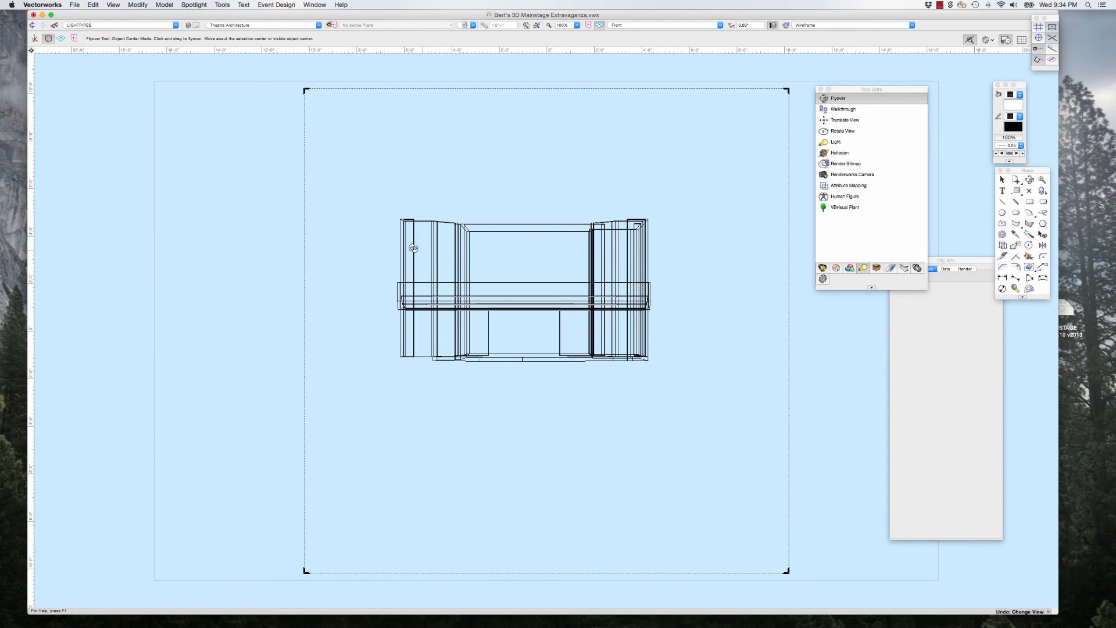
Step: Widen the perspective crop frame on both sides to nearly the full page width using the Selection tool
scroll(387, 242, "down", 2)
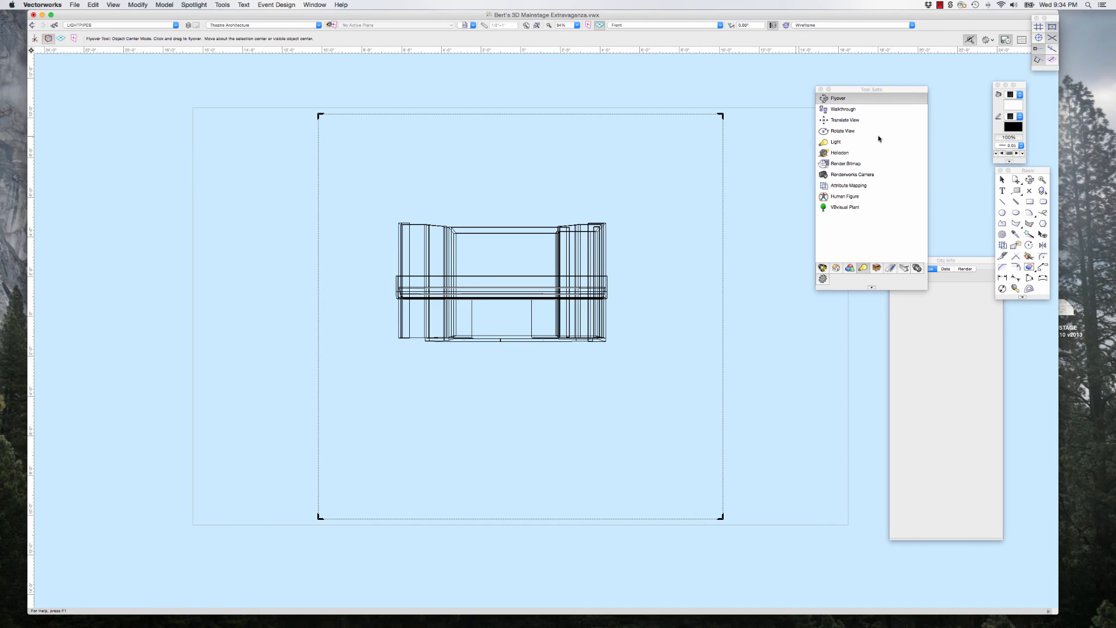
left_click(1001, 180)
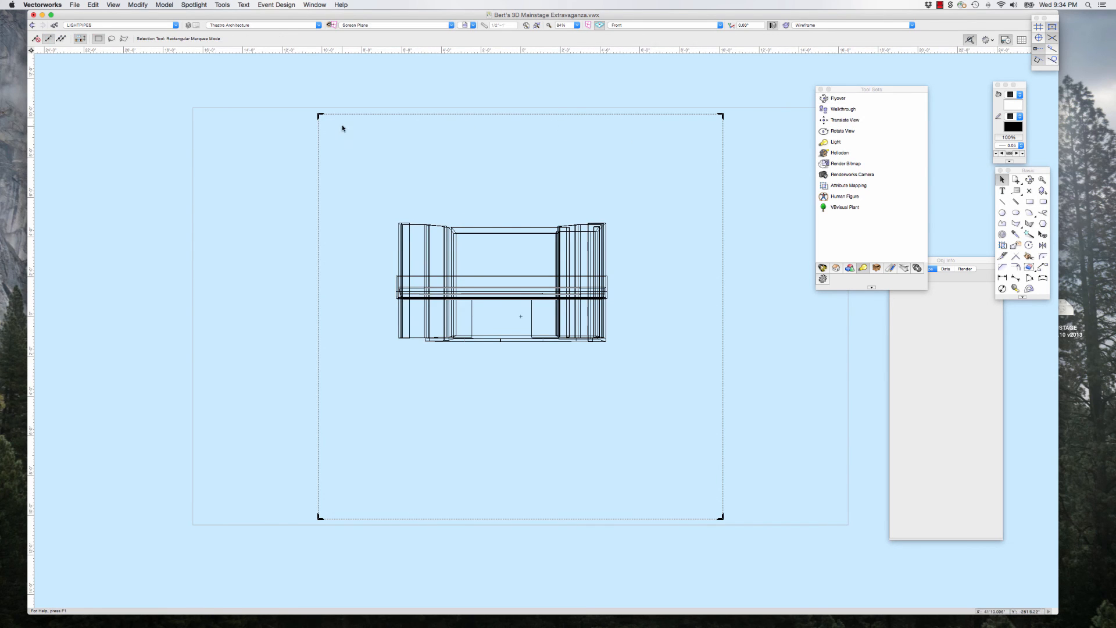
left_click_drag(319, 116, 203, 118)
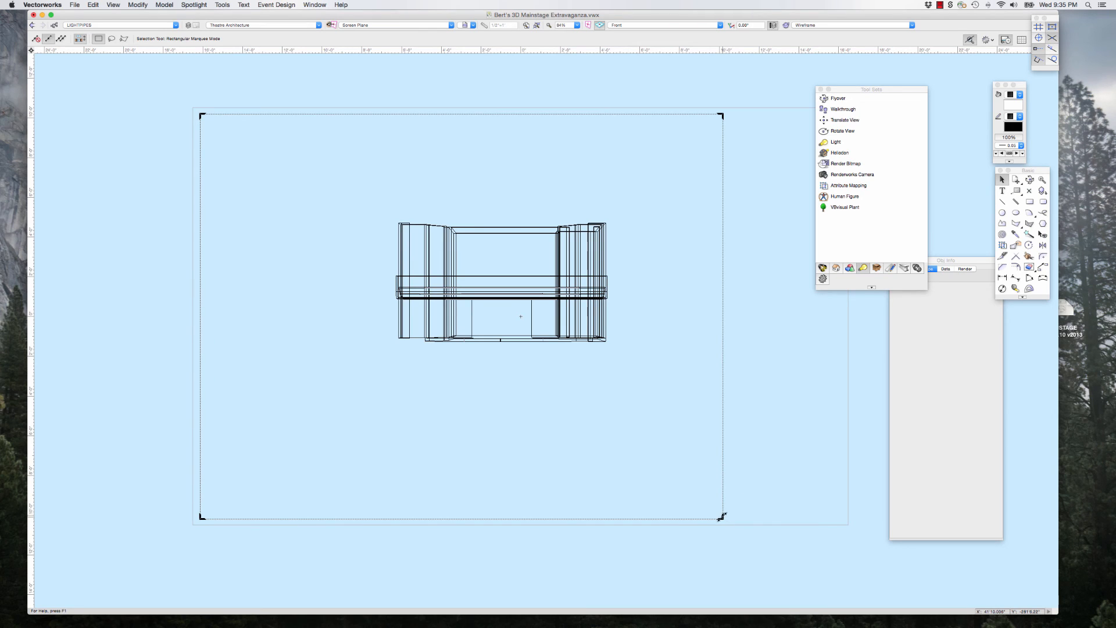
left_click_drag(721, 516, 840, 517)
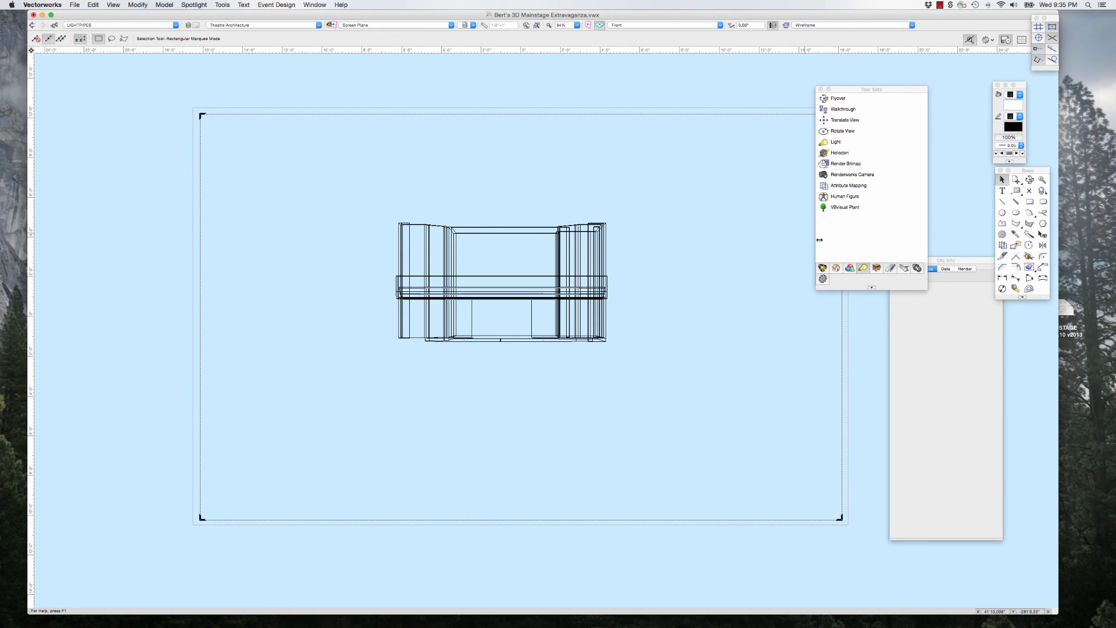
Step: Try shifting the stage sideways within the crop frame with the Translate View tool, and undo the view change
left_click(846, 111)
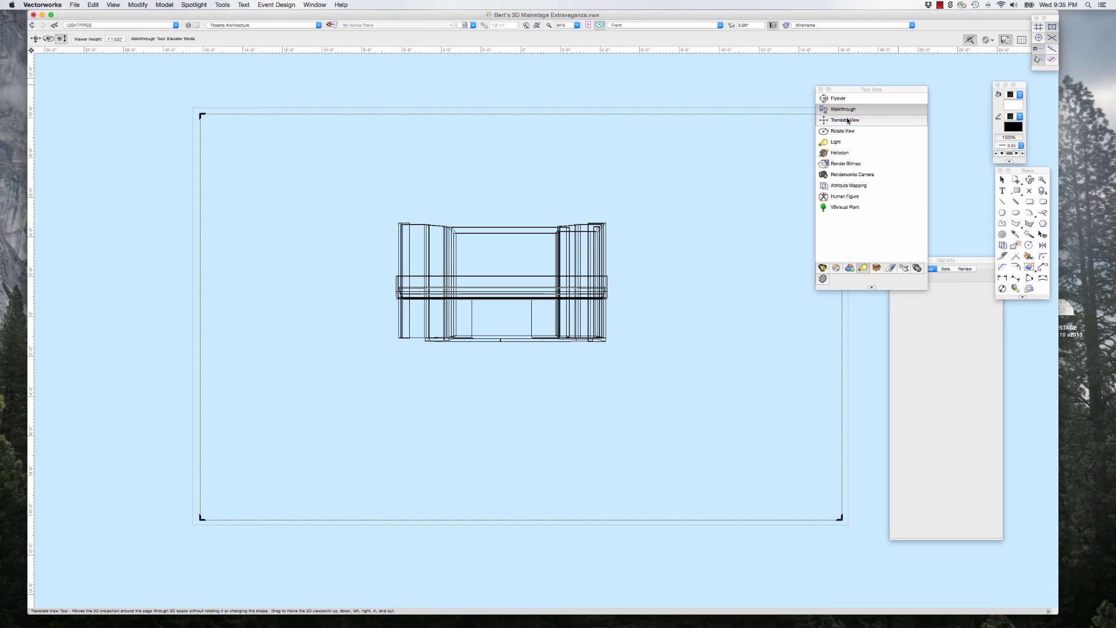
left_click(847, 121)
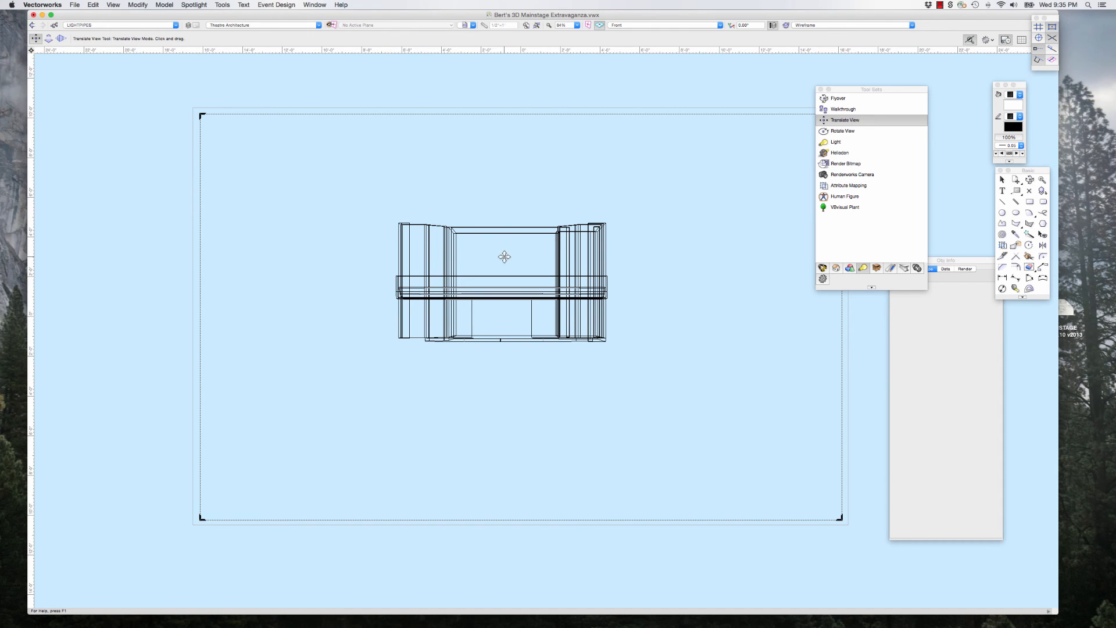
left_click_drag(504, 254, 389, 268)
mouse_move(330, 266)
left_mouse_down()
mouse_move(693, 274)
mouse_move(323, 276)
mouse_move(395, 288)
mouse_move(715, 289)
left_mouse_up()
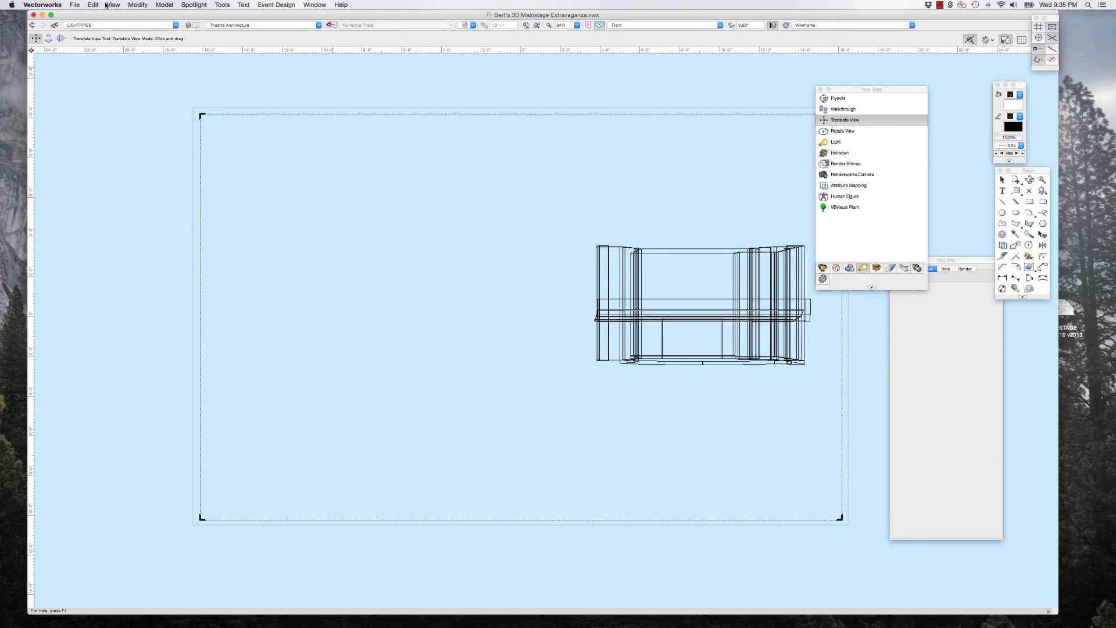
left_click(93, 5)
left_click(102, 16)
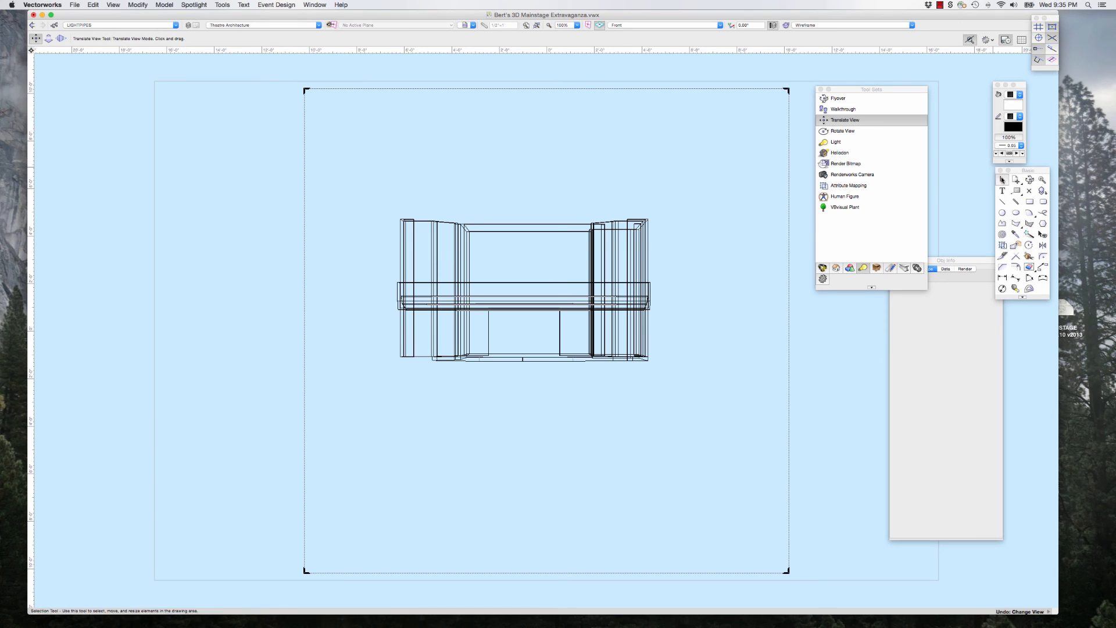
Step: Stretch the crop frame back out to just inside the page boundary and move the Tool Sets palette clear of the page
left_click(1002, 179)
scroll(319, 82, "down", 1)
left_click_drag(298, 92, 188, 87)
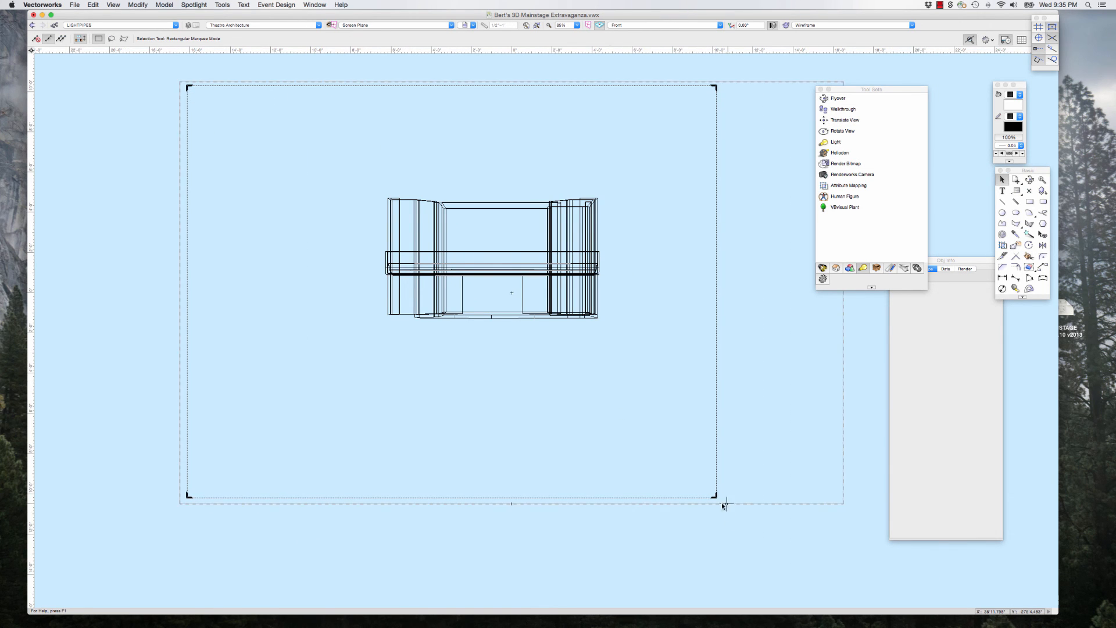
left_click_drag(716, 495, 835, 497)
left_click_drag(855, 89, 908, 87)
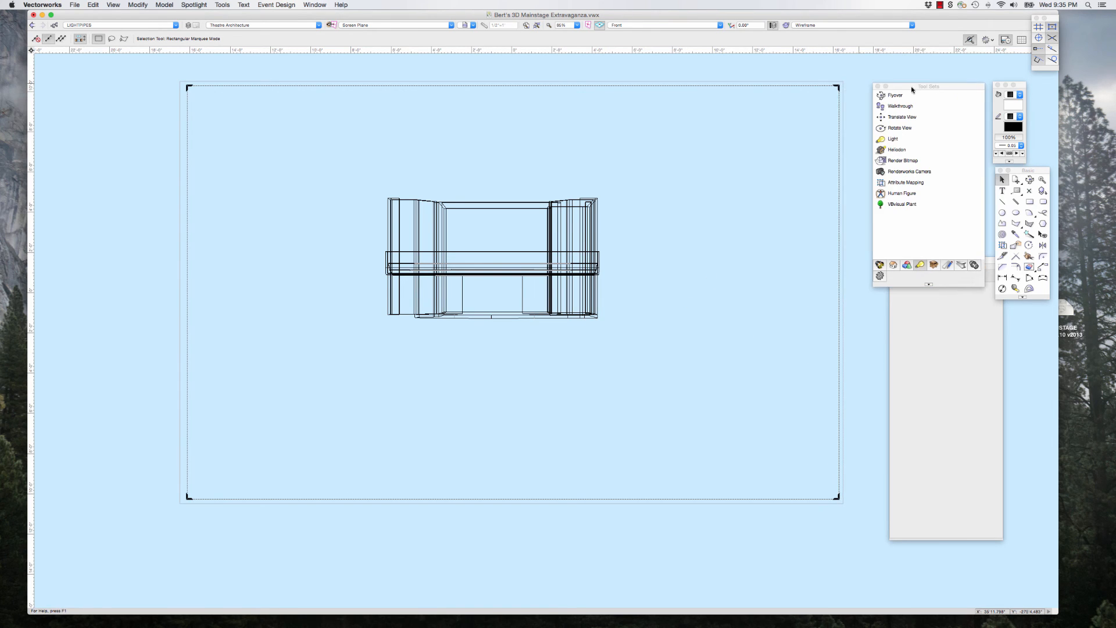
Step: Bring the perspective view in close with Translate View in Perspective Move In-Out Mode until the stage fills the crop frame
left_click(893, 118)
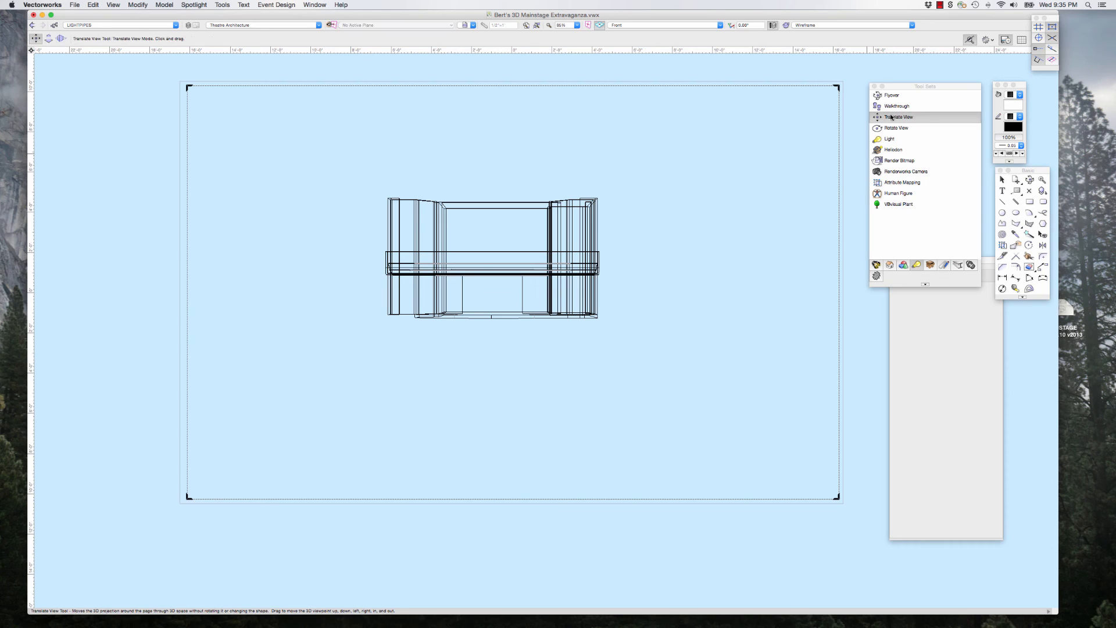
left_click(49, 38)
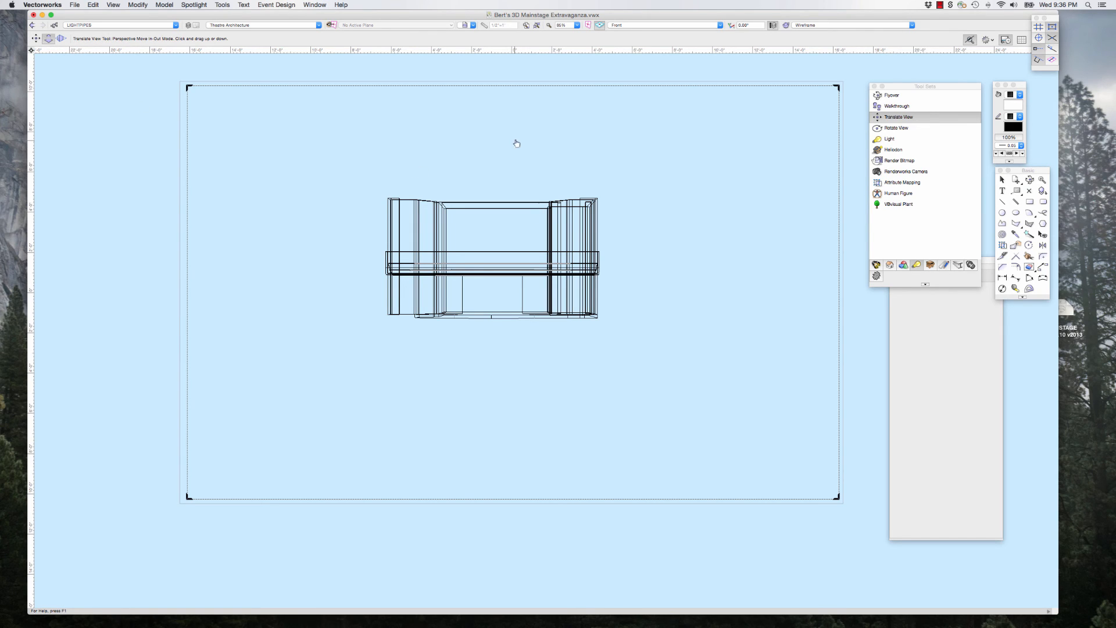
left_click_drag(503, 184, 501, 124)
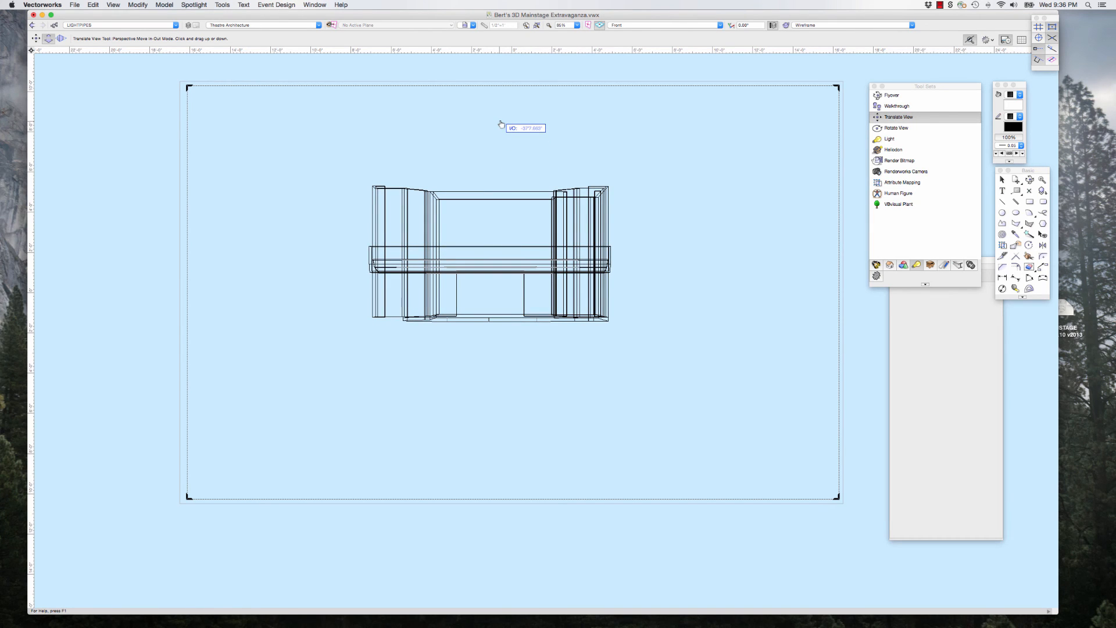
left_click_drag(511, 335, 523, 495)
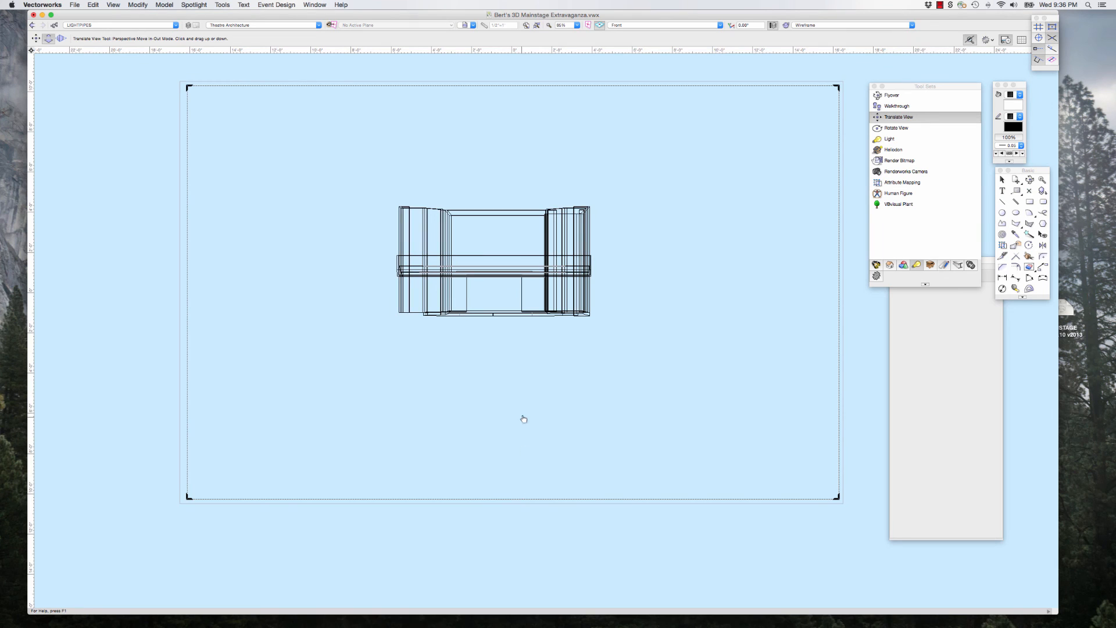
left_click_drag(500, 203, 486, 130)
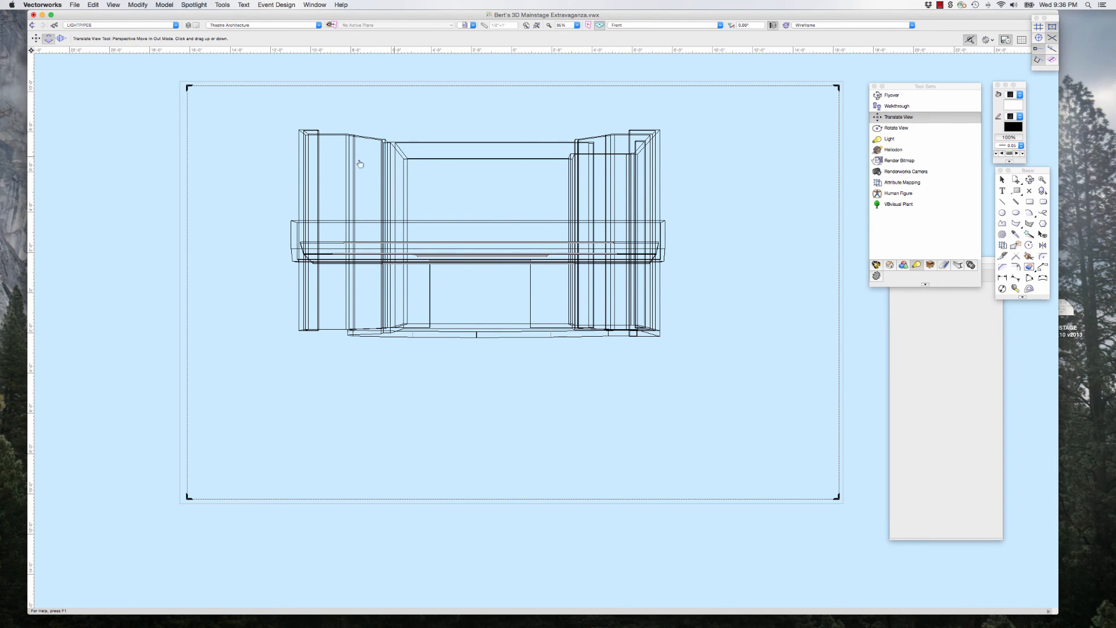
left_click_drag(505, 141, 461, 111)
Step: Centre the stage opening horizontally in the crop frame using the Translate View mode
left_click(36, 38)
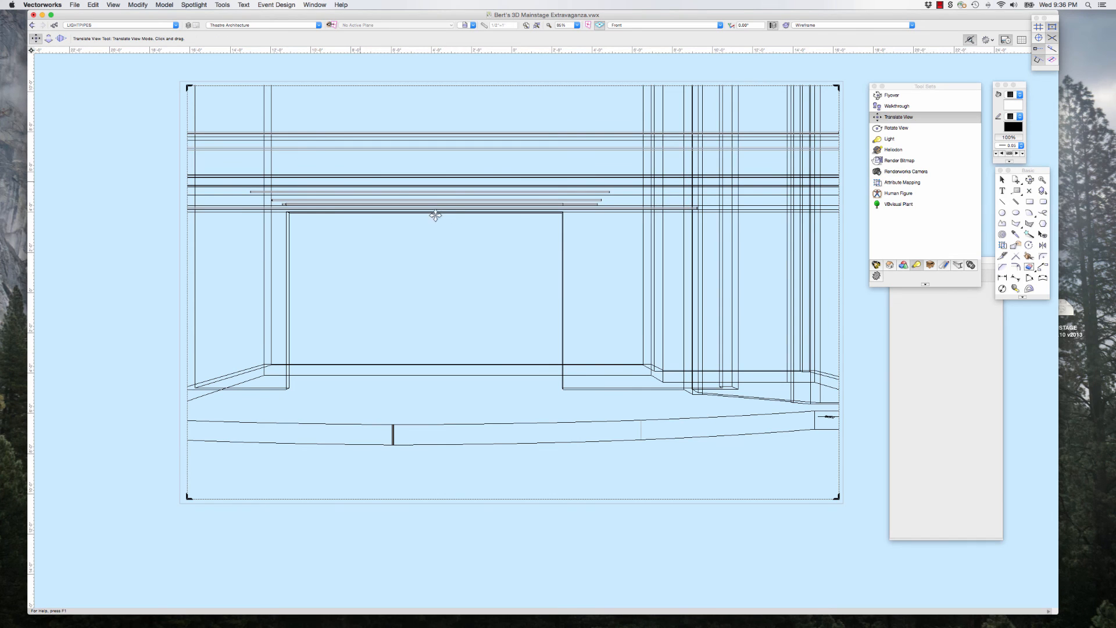
left_click_drag(431, 246, 468, 251)
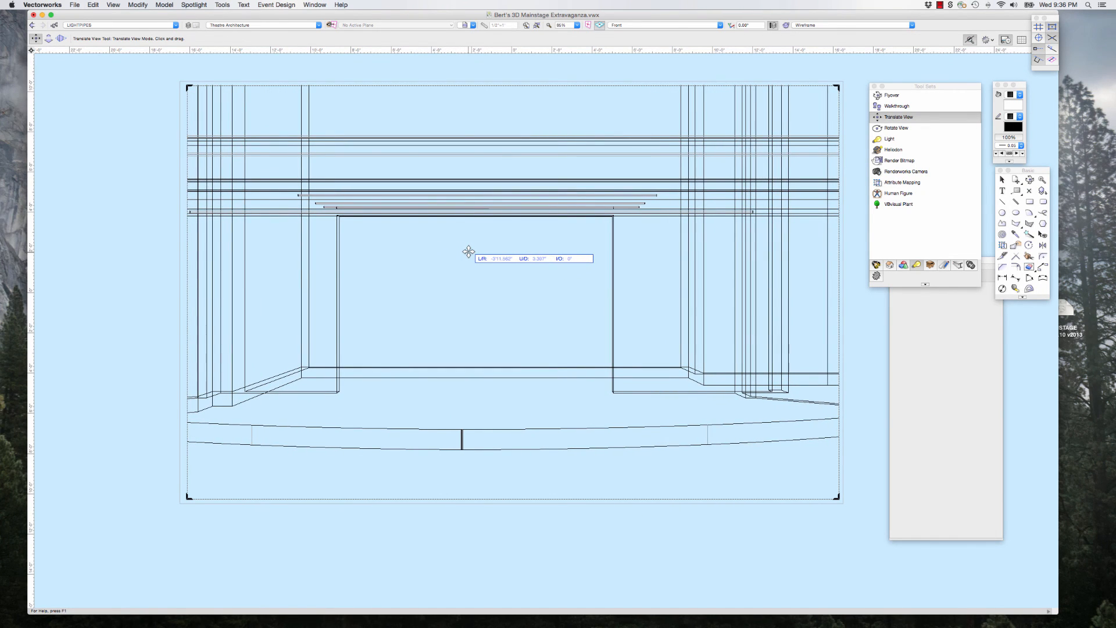
left_click_drag(469, 252, 495, 252)
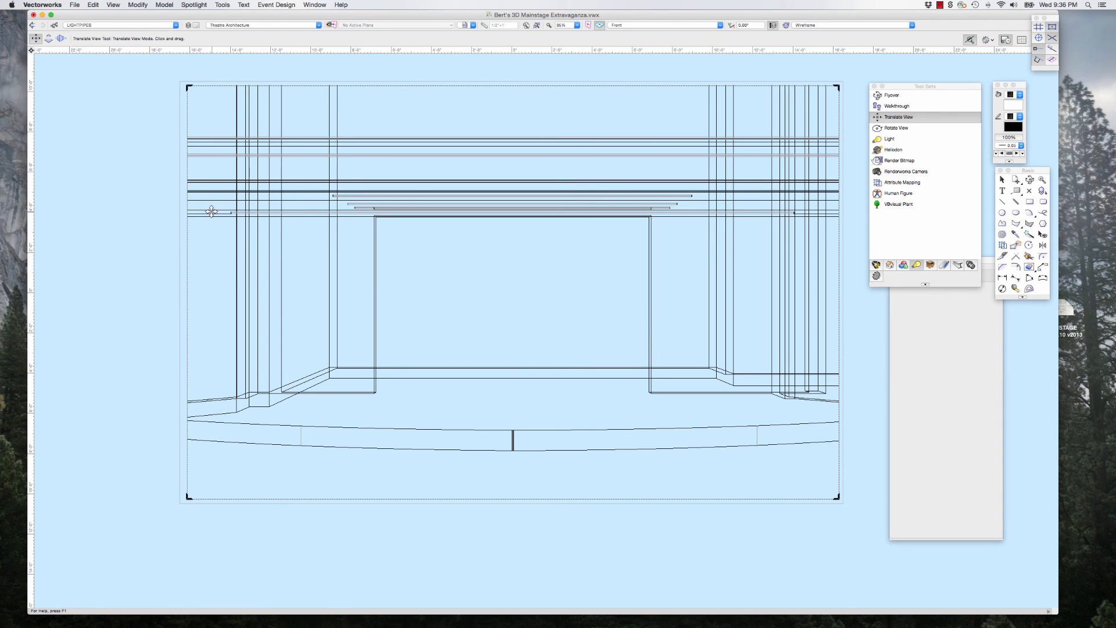
scroll(211, 210, "up", 1)
scroll(211, 211, "down", 3)
scroll(427, 215, "up", 2)
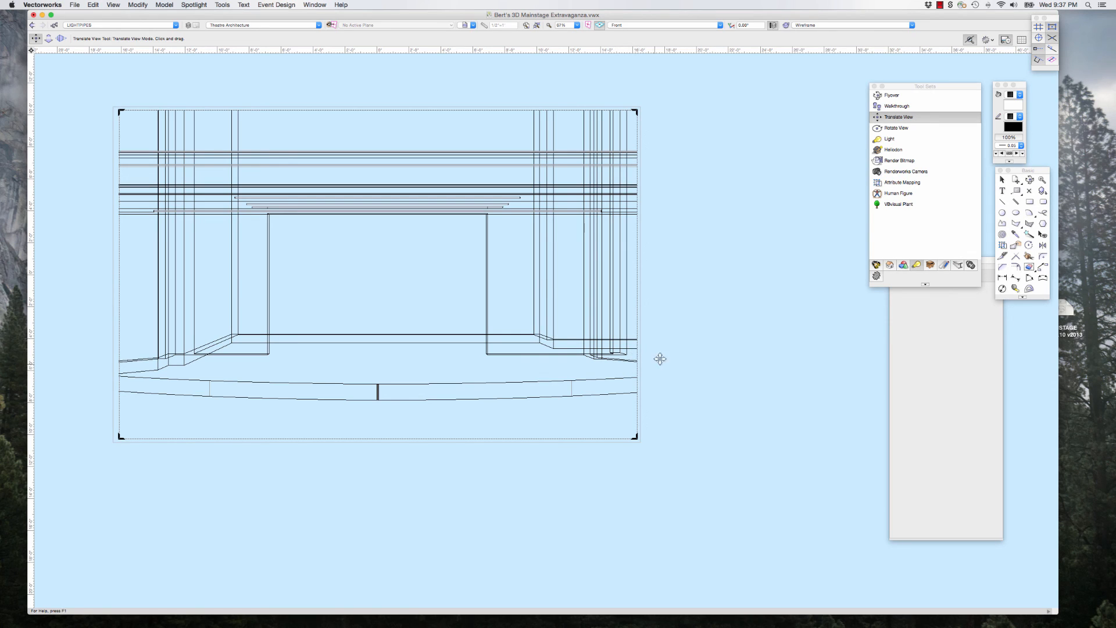
Step: Move the perspective view back slightly with Translate View in Perspective Move In-Out Mode so more of the stage fits the crop frame
left_click(49, 39)
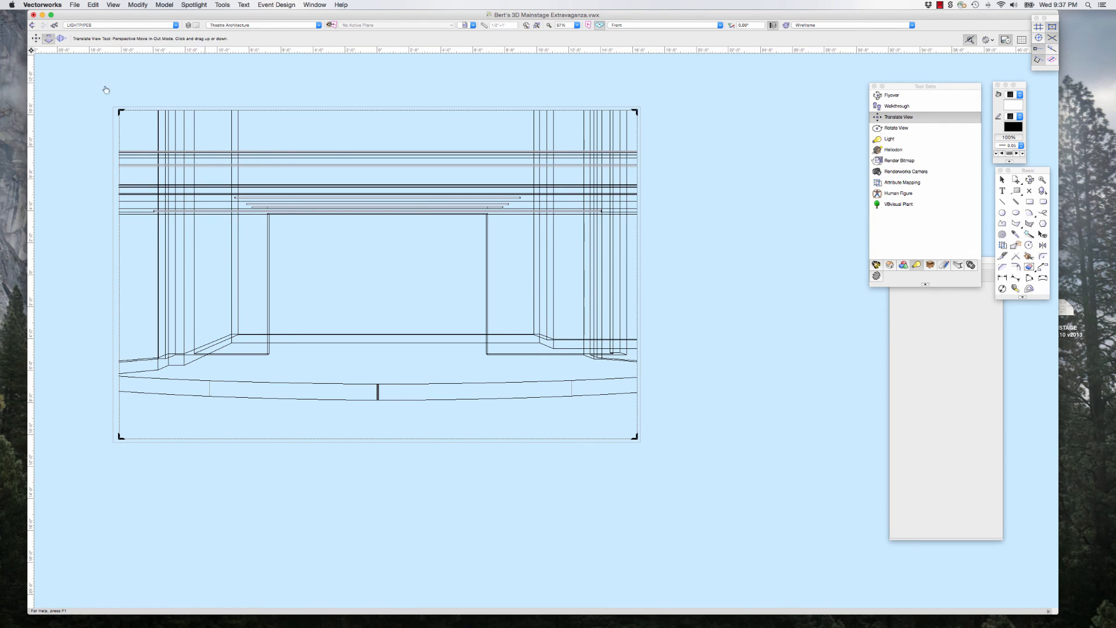
left_click_drag(416, 274, 416, 311)
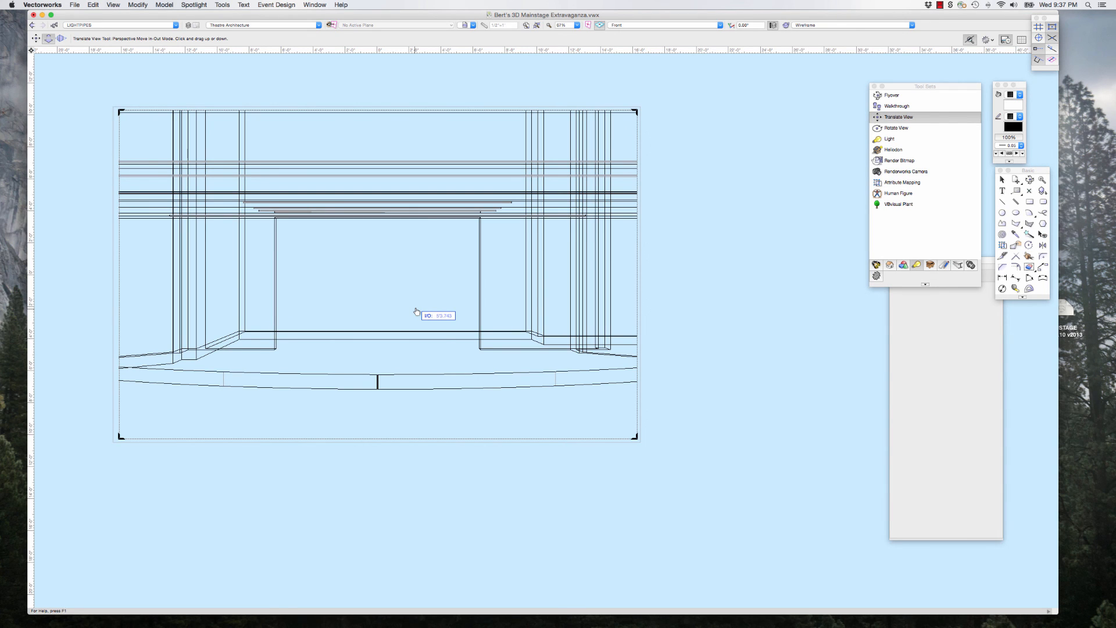
left_click_drag(416, 312, 417, 363)
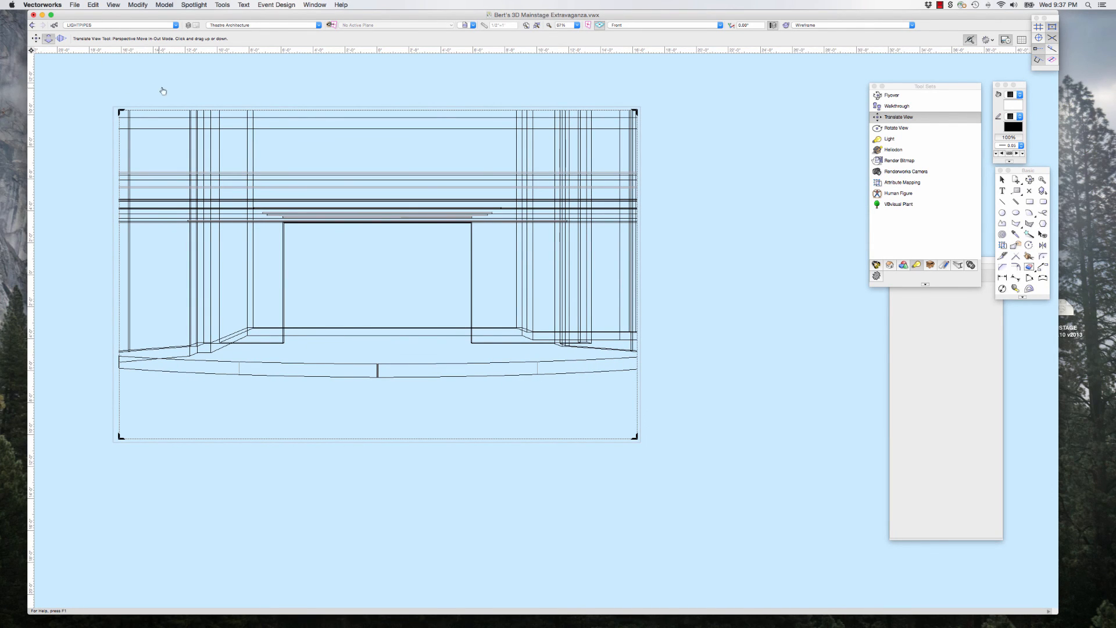
Step: Adjust the perspective distortion with Translate View in Perspective Adjustment Mode, trying stronger and flatter perspectives before settling on a moderate one
scroll(74, 87, "up", 2)
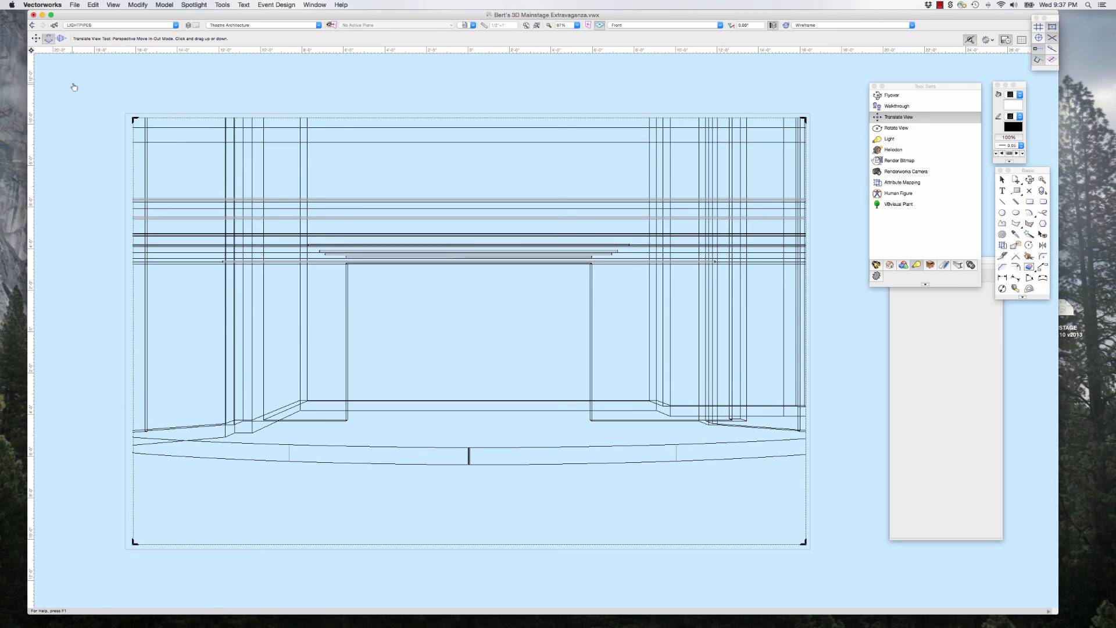
left_click(61, 39)
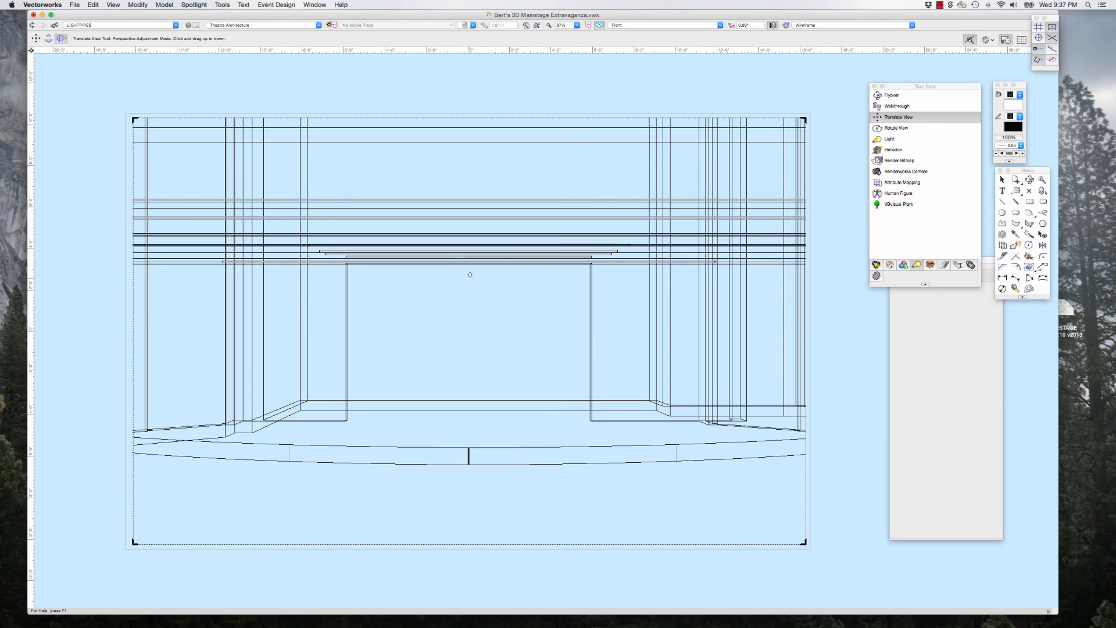
mouse_move(472, 275)
left_mouse_down()
mouse_move(460, 123)
mouse_move(459, 473)
mouse_move(459, 284)
left_mouse_up()
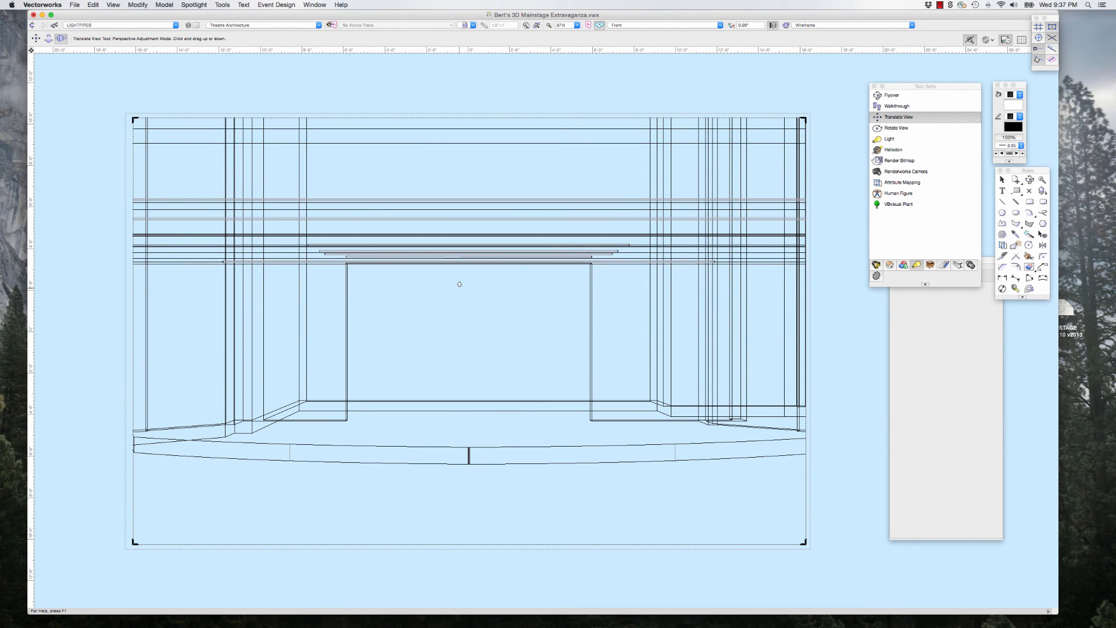
left_click_drag(459, 284, 460, 59)
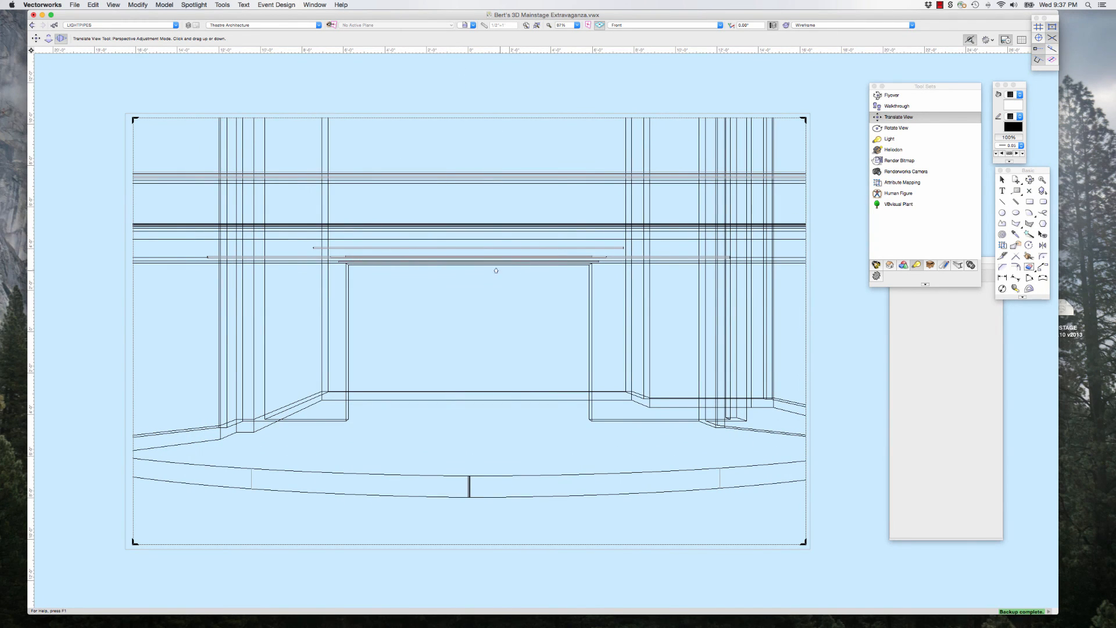
left_click_drag(491, 266, 474, 89)
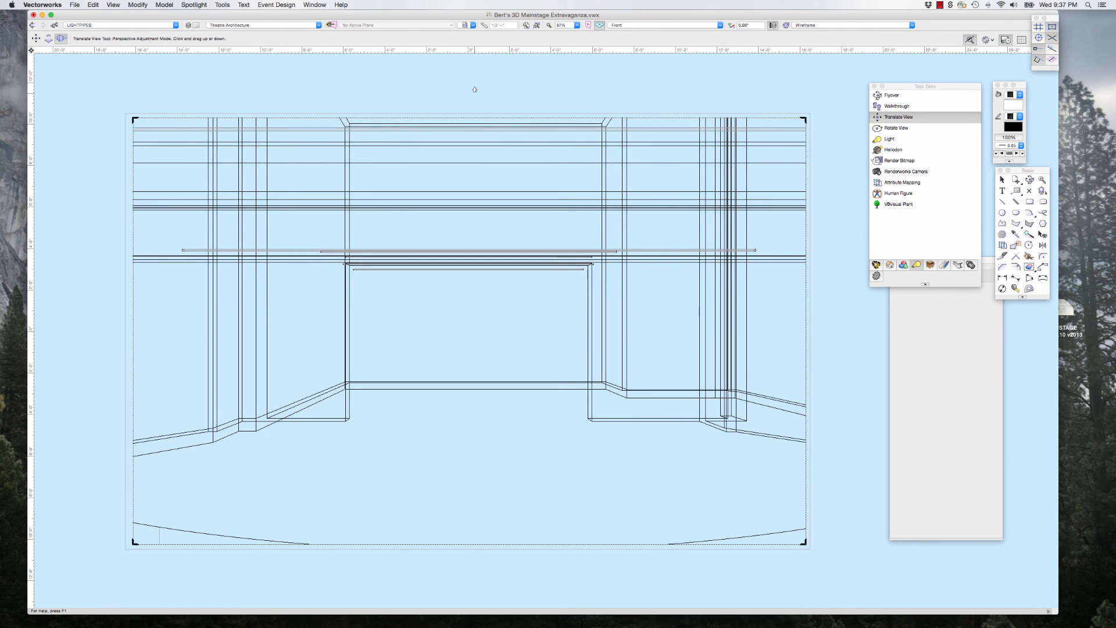
left_click_drag(475, 89, 471, 378)
left_click_drag(473, 191, 475, 311)
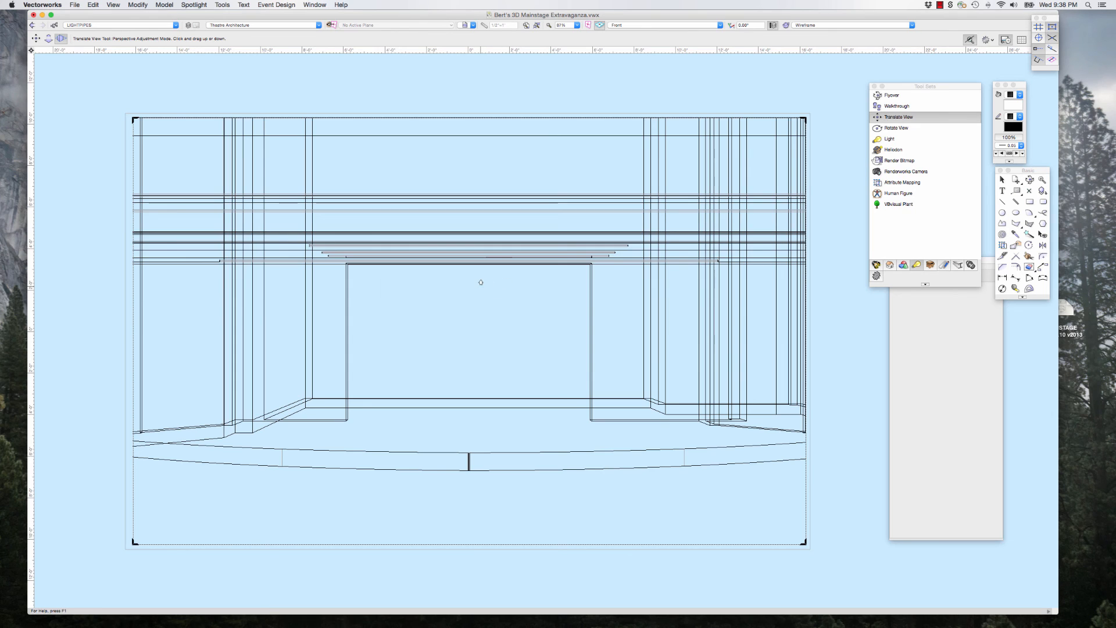
left_click_drag(481, 281, 475, 100)
left_click_drag(474, 291, 469, 133)
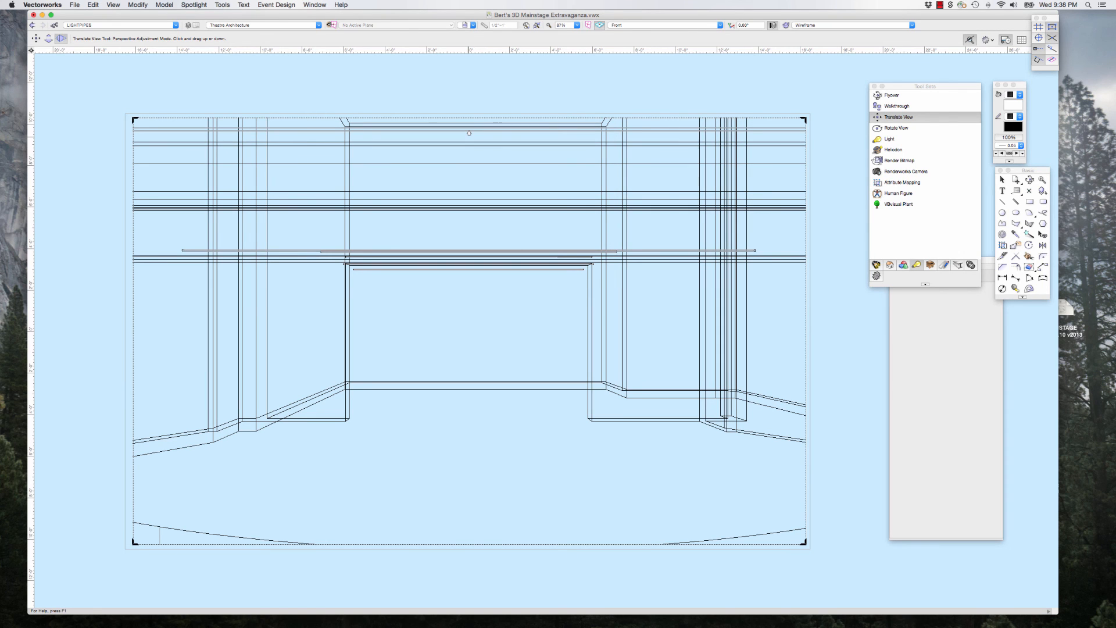
left_click_drag(469, 133, 476, 459)
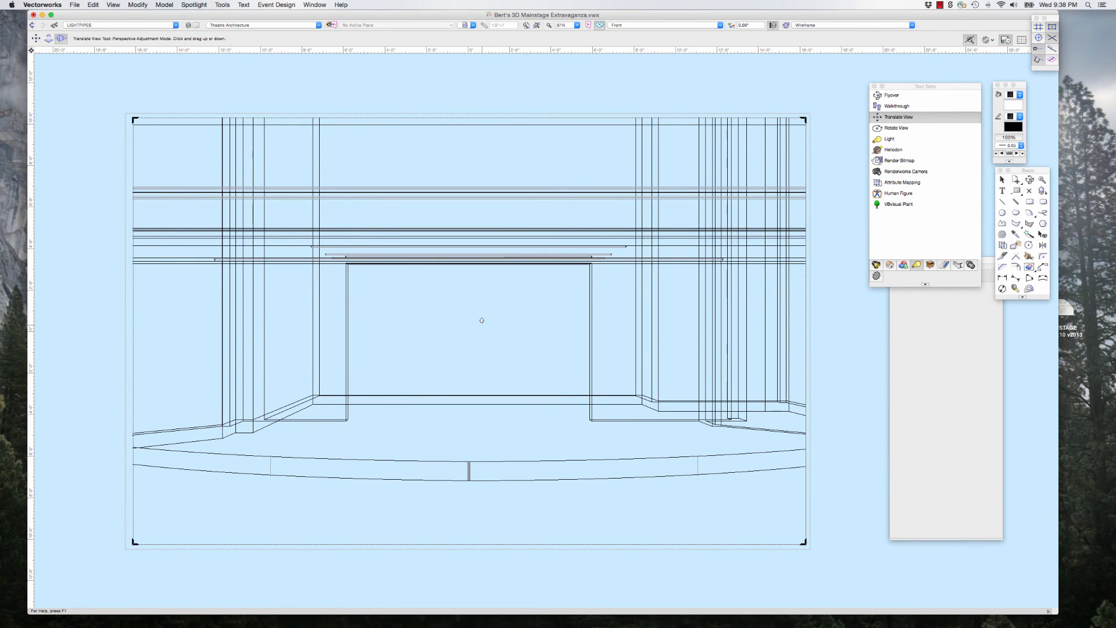
left_click_drag(482, 320, 485, 364)
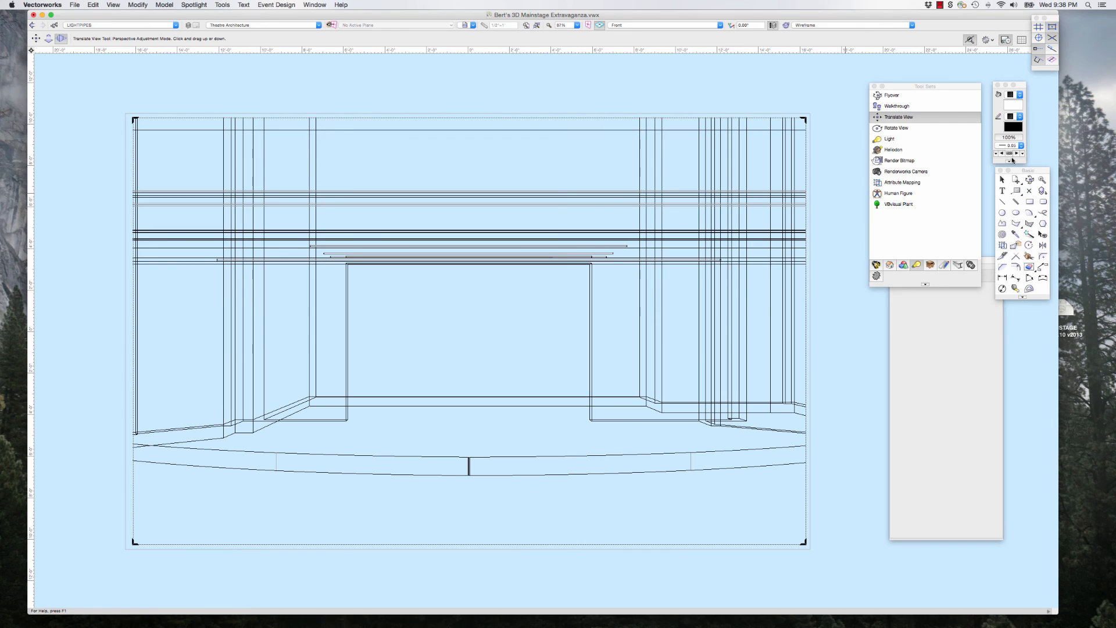
Step: Leave the Translate View tool for the Selection tool and render the cropped stage perspective in OpenGL
left_click(1002, 179)
left_click(808, 25)
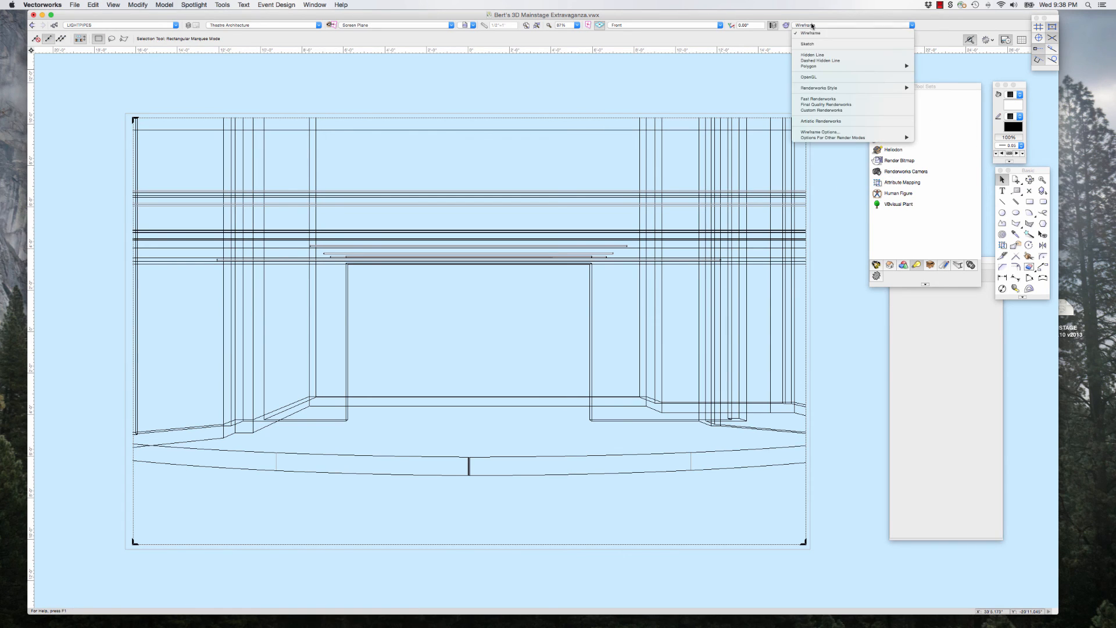
left_click(810, 76)
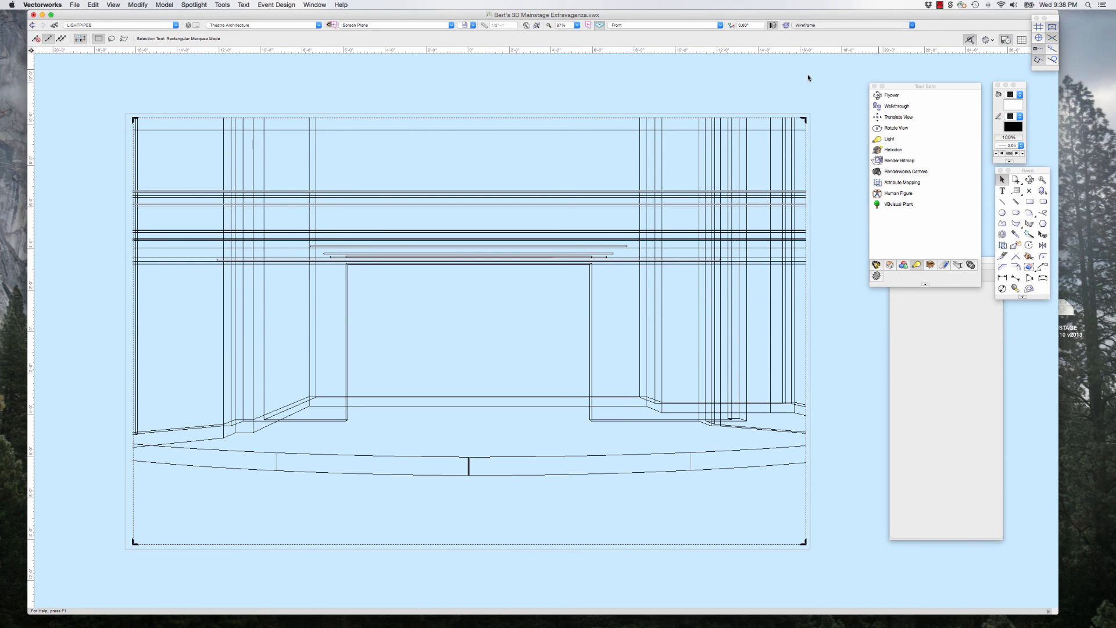
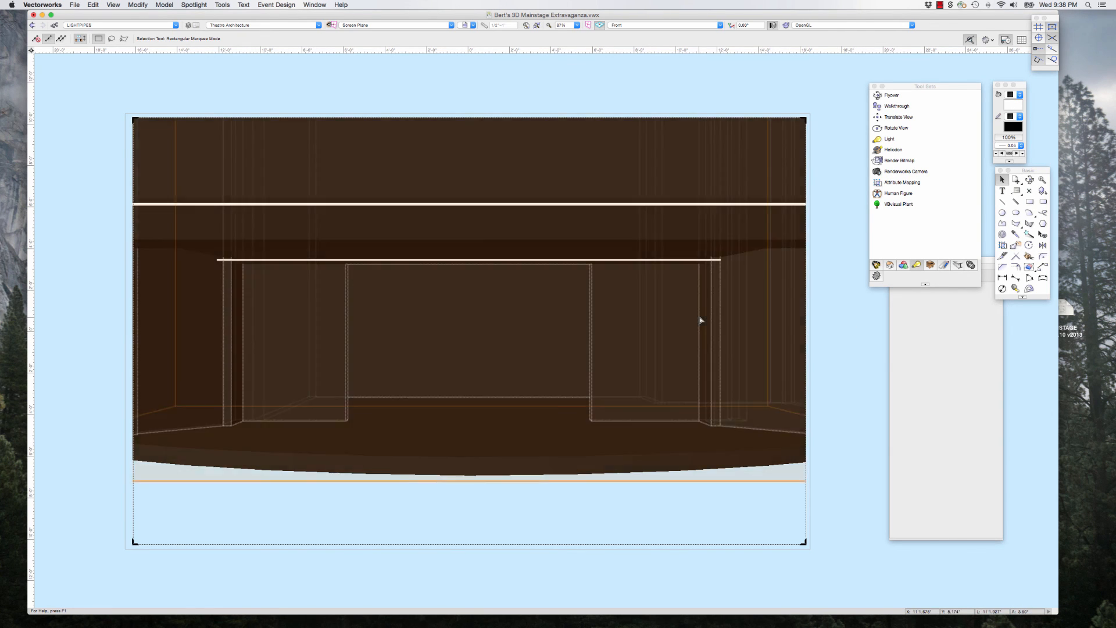
left_click(700, 320)
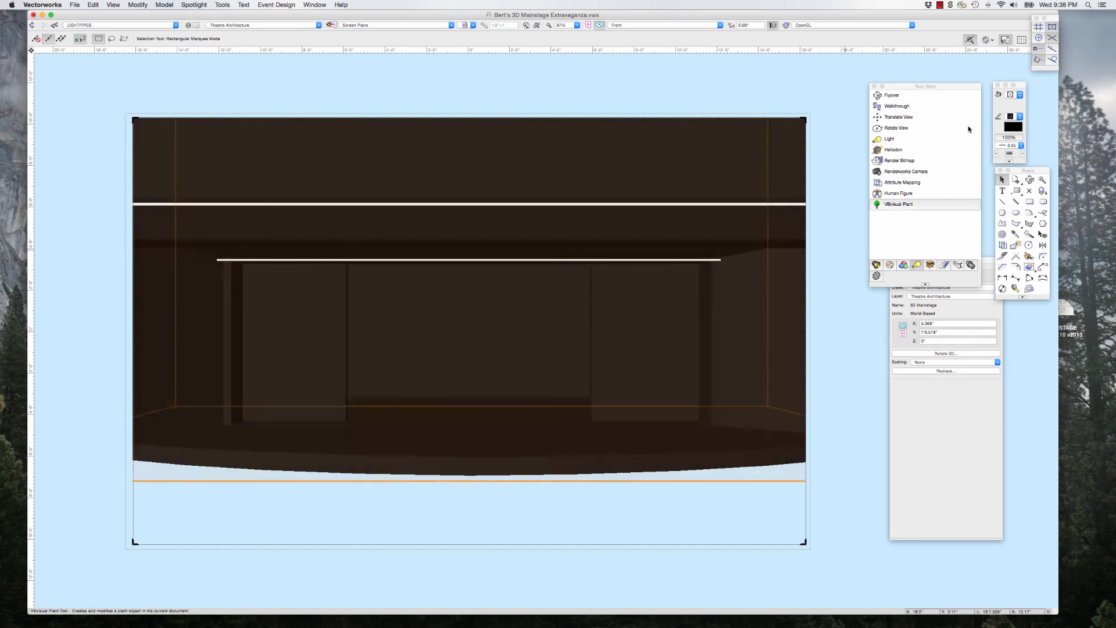
left_click(830, 184)
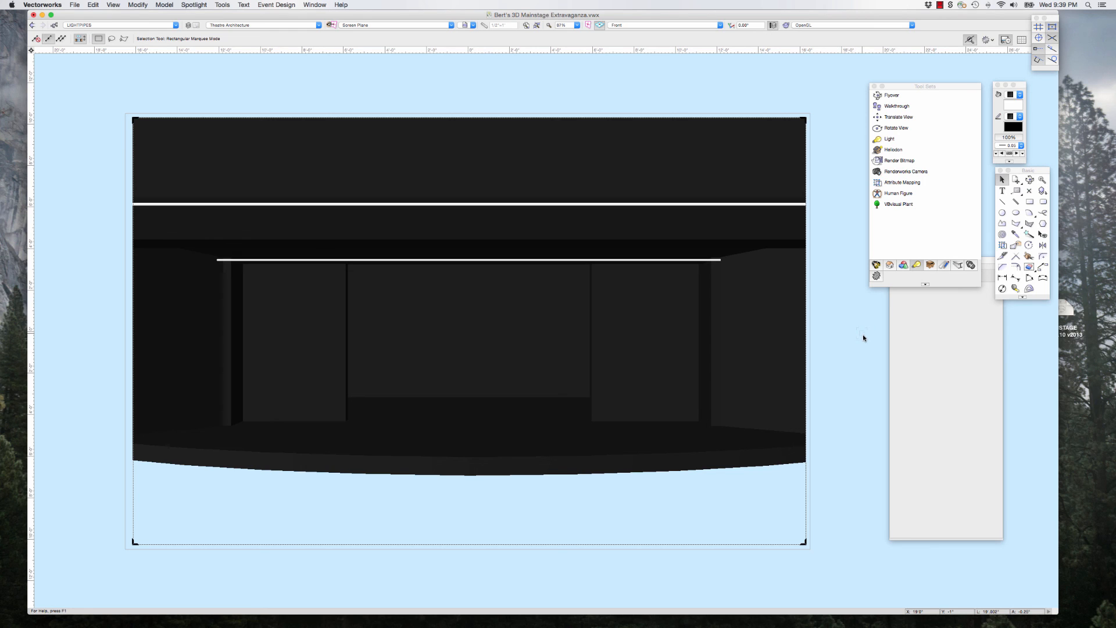
Step: Save the current front view of the stage as a named view, including its orientation, zoom, render mode, layer and class visibility
left_click(476, 33)
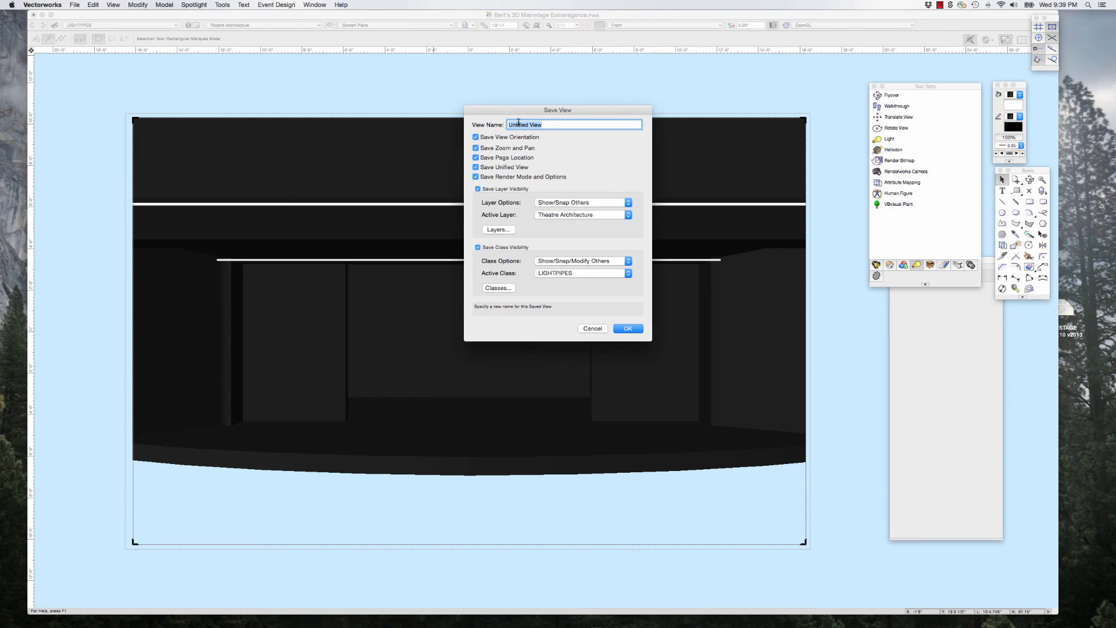
type("Fr")
key("BackSpace")
type("Perspective")
left_click(623, 329)
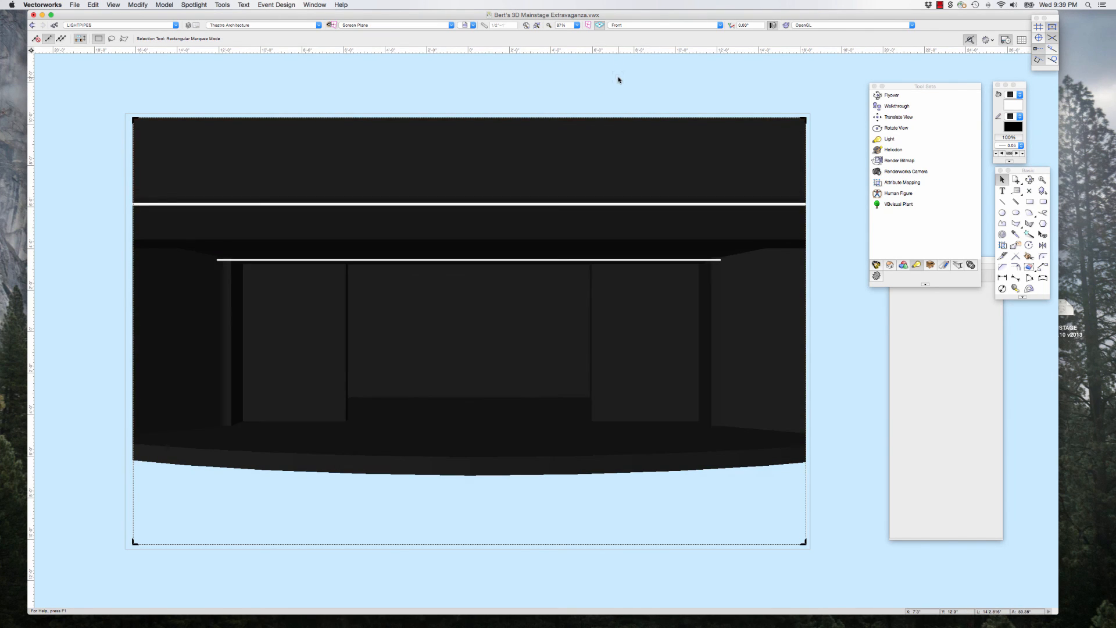
Step: Switch the drawing to the Top view in wireframe with the whole stage area in sight
key("super+5")
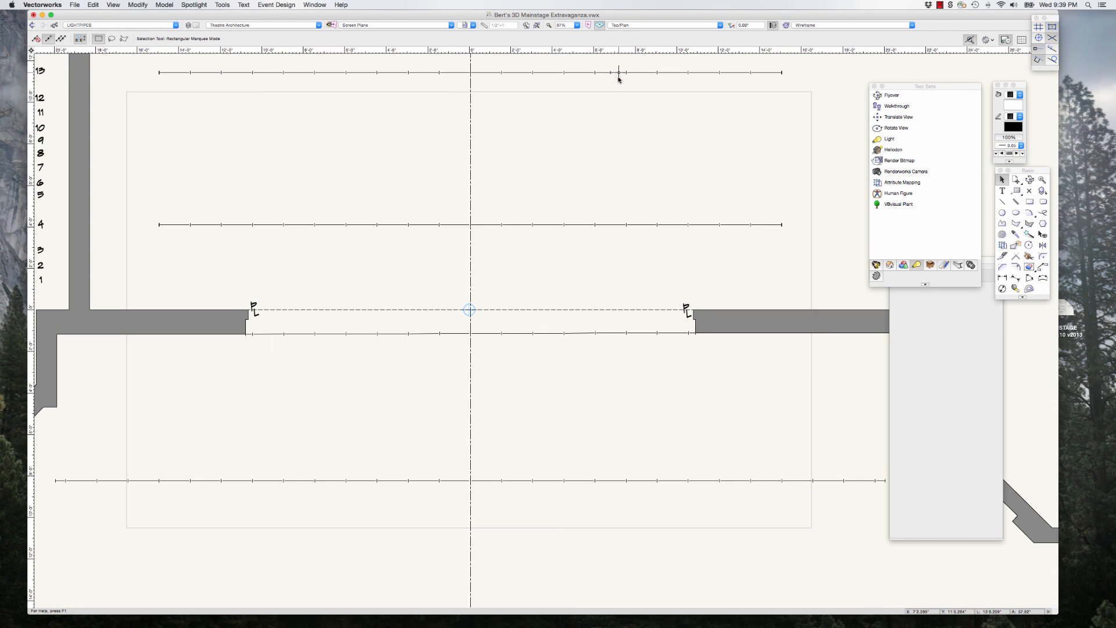
scroll(386, 281, "down", 3)
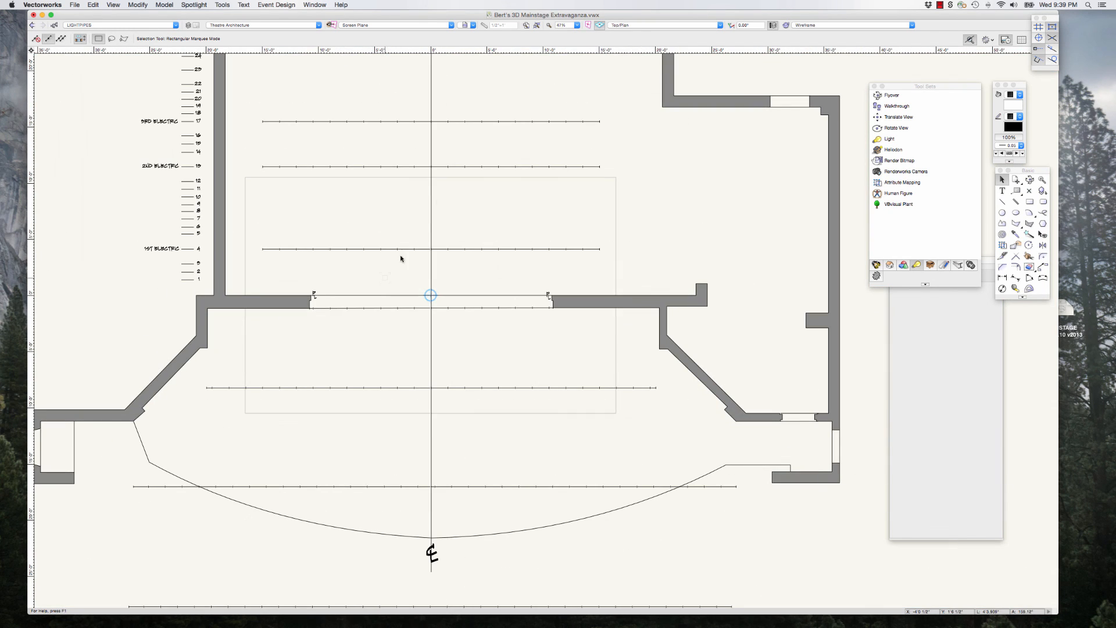
left_click(656, 25)
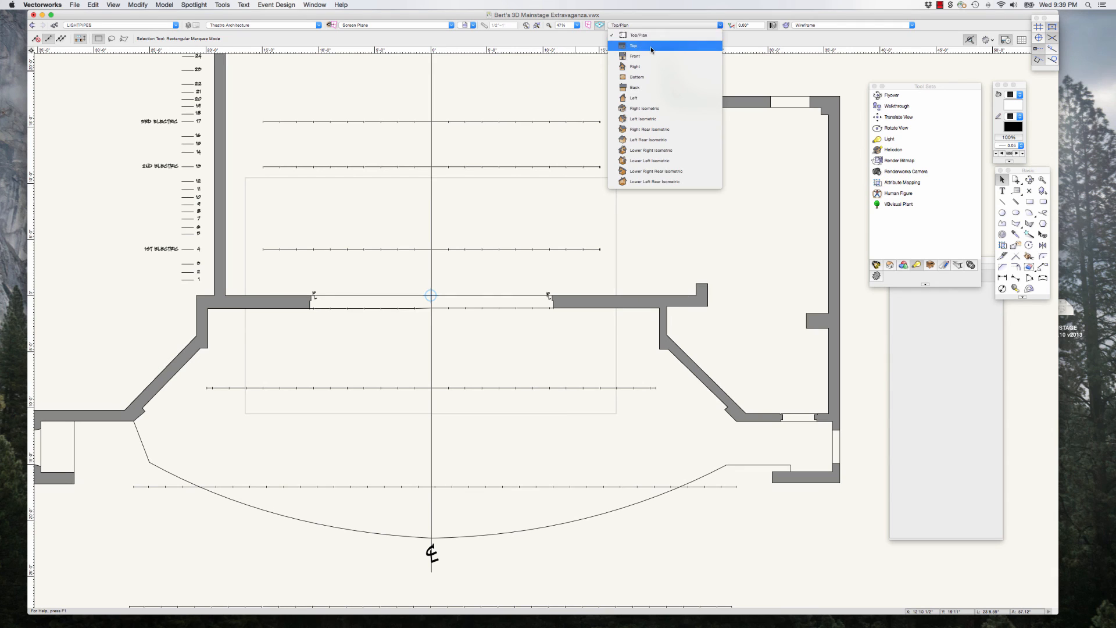
left_click(650, 47)
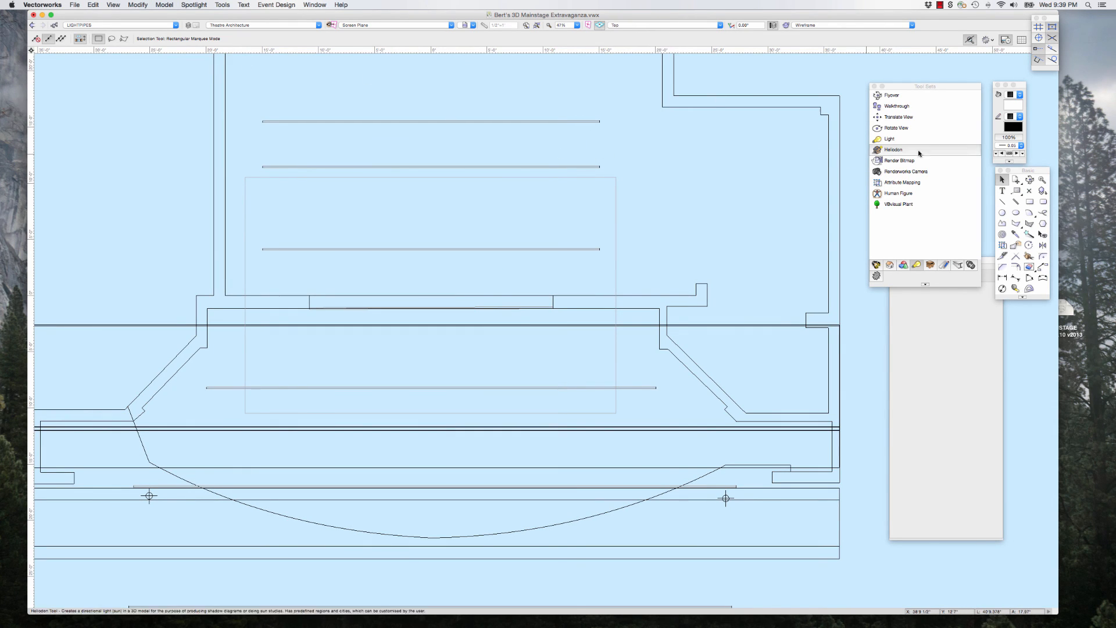
Step: Show the Navigation palette beside the drawing and make Lighting the active design layer
left_click_drag(944, 87, 931, 66)
key("super+shift+n")
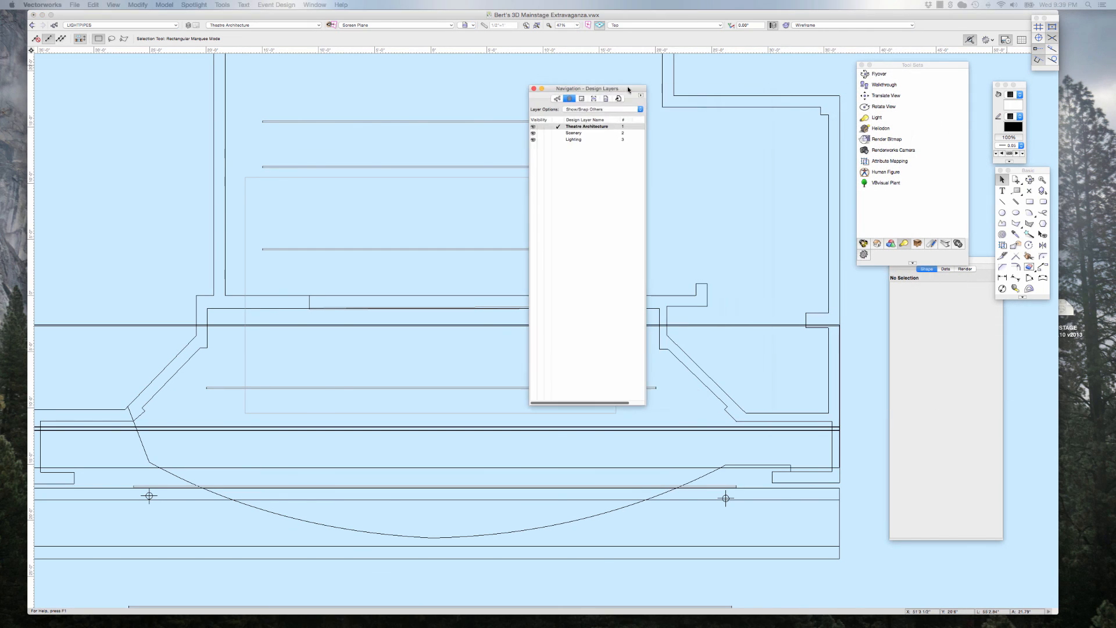
left_click(581, 140)
left_click_drag(567, 95, 877, 107)
Step: Select all the lighting pipes in the theatre together and set their fill colour to black
left_click(567, 123)
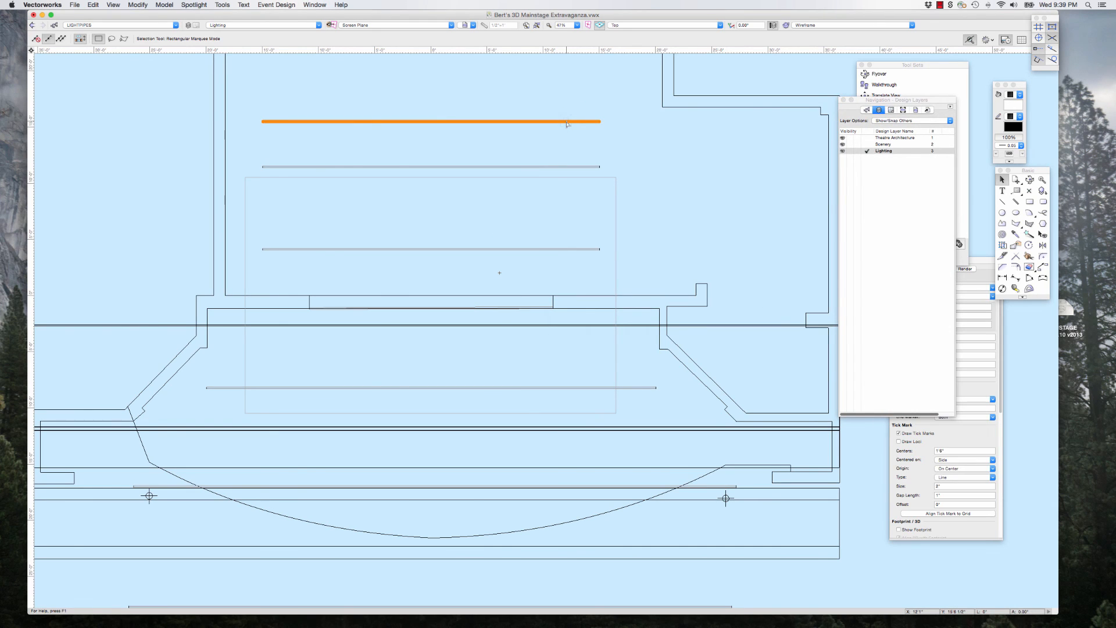
left_click(554, 168, "shift")
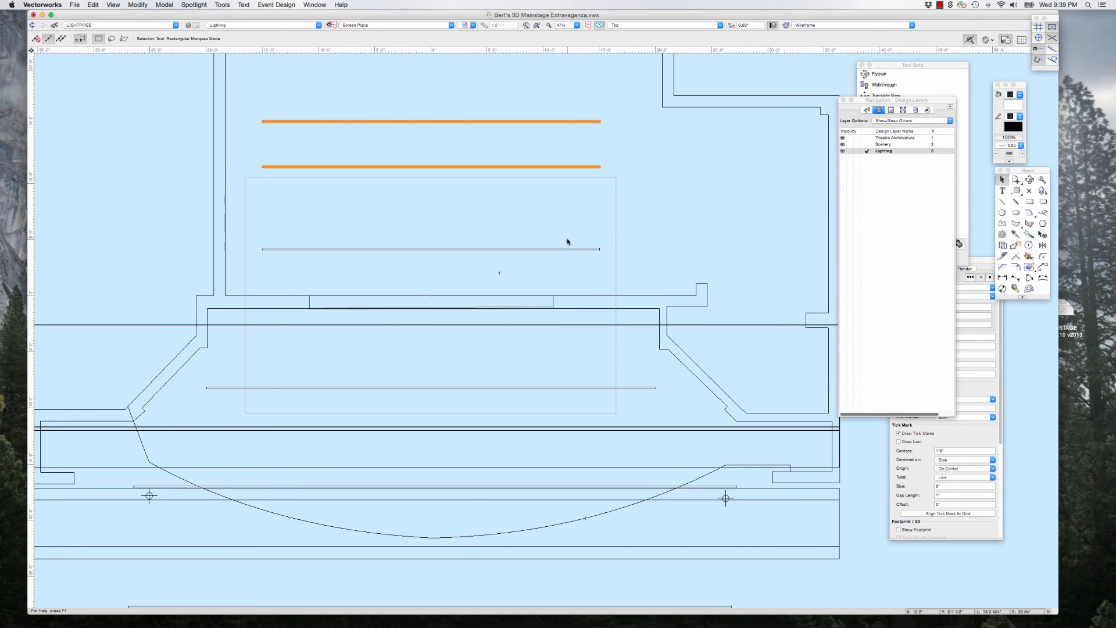
left_click(567, 249, "shift")
left_click(580, 387, "shift")
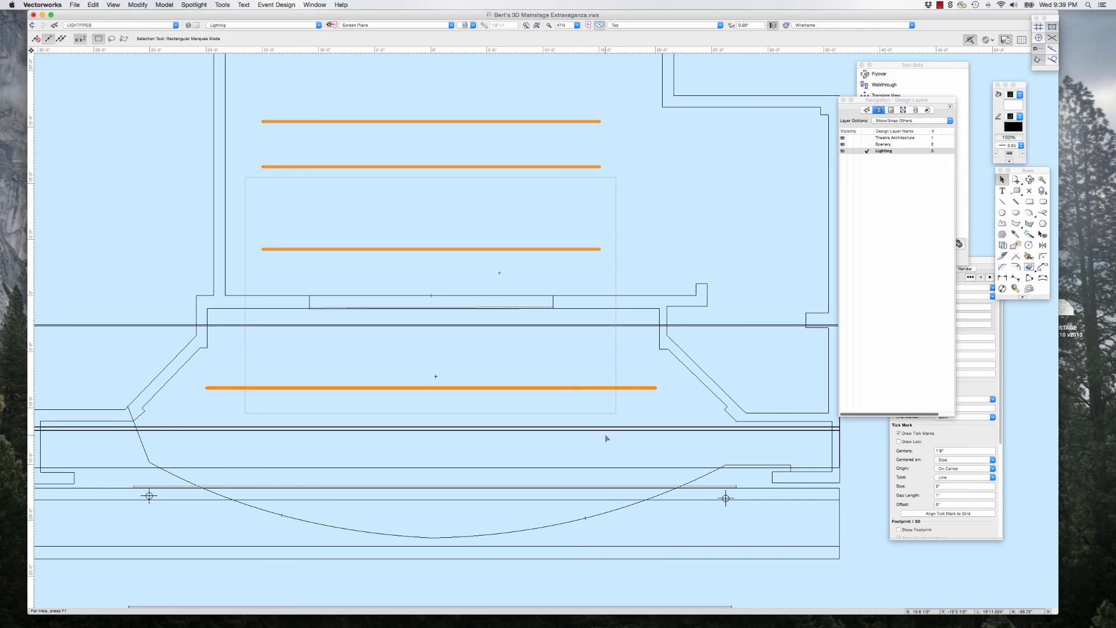
left_click(616, 487, "shift")
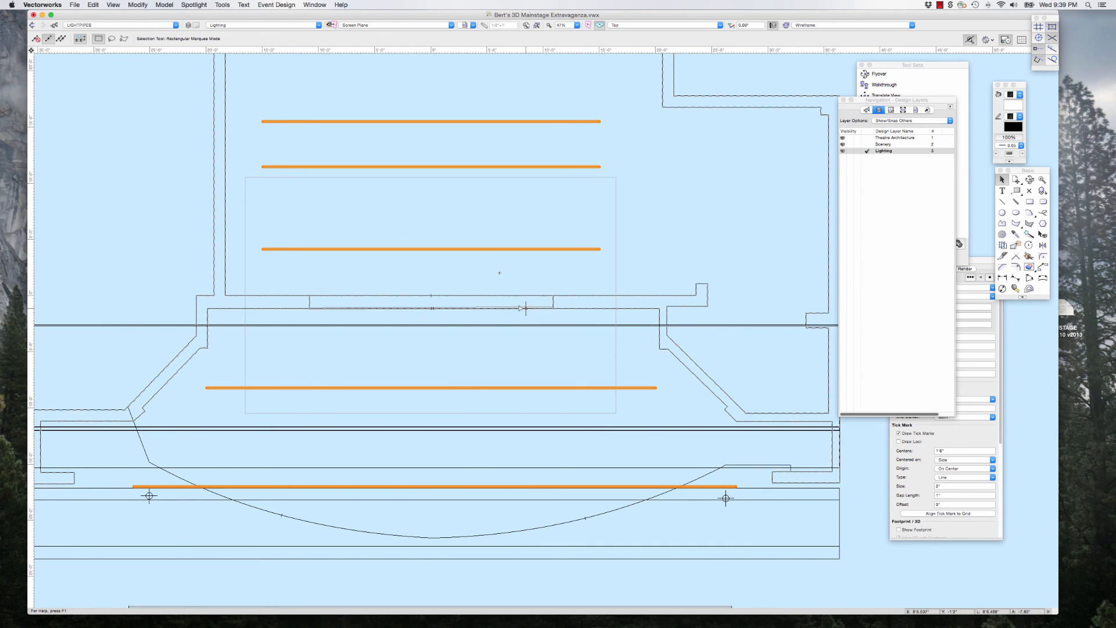
left_click(486, 308, "shift")
scroll(482, 205, "down", 2)
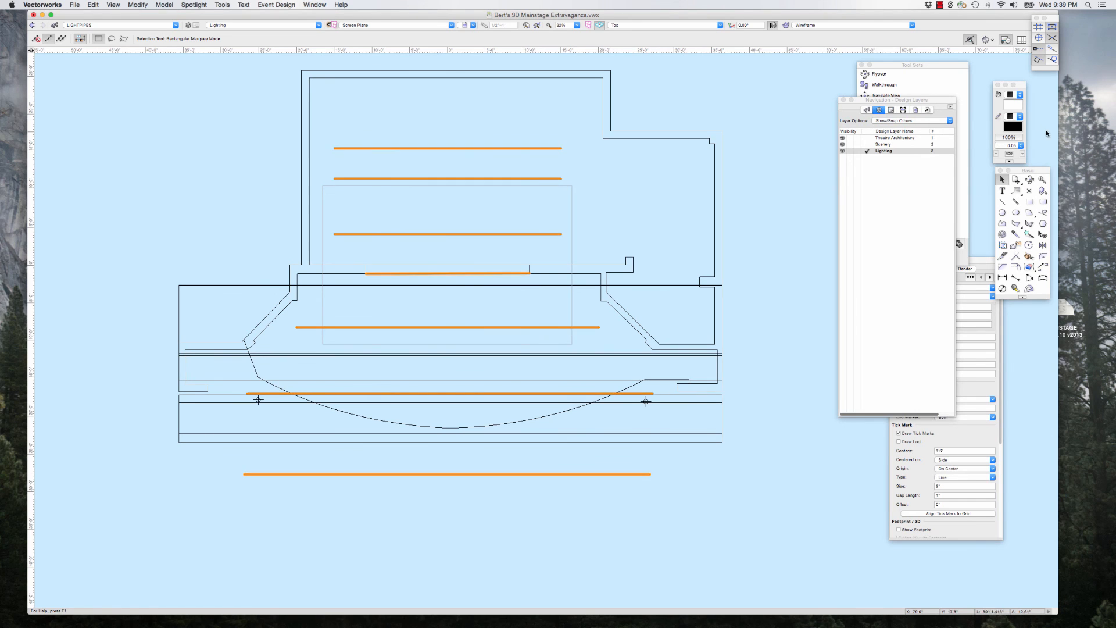
left_click_drag(1014, 85, 779, 115)
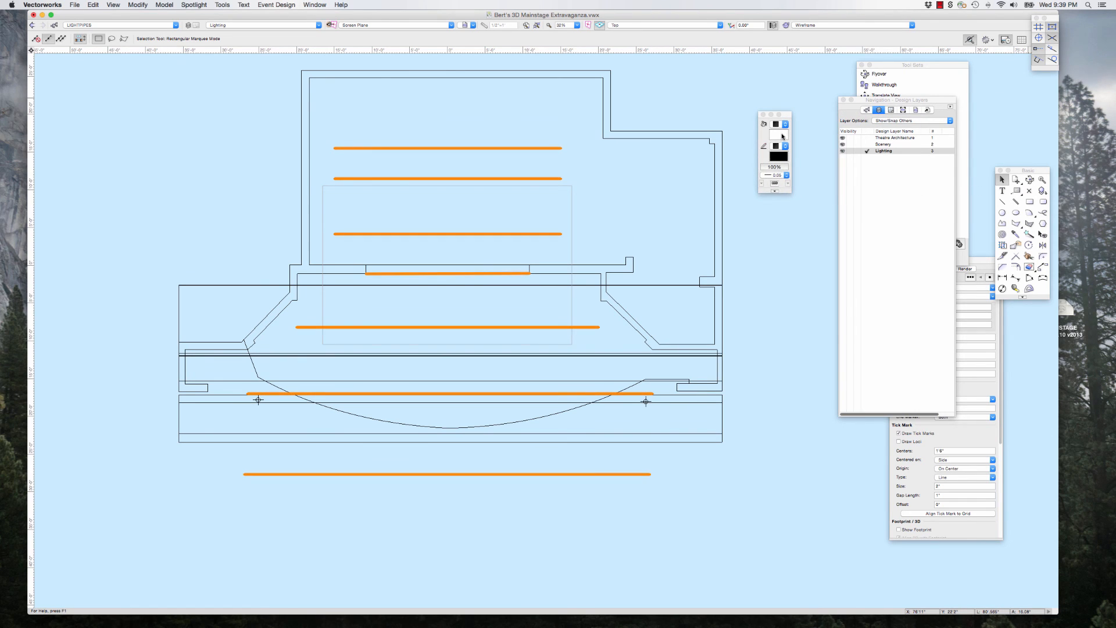
left_click(786, 125)
left_click(904, 185)
left_click_drag(776, 115, 1021, 88)
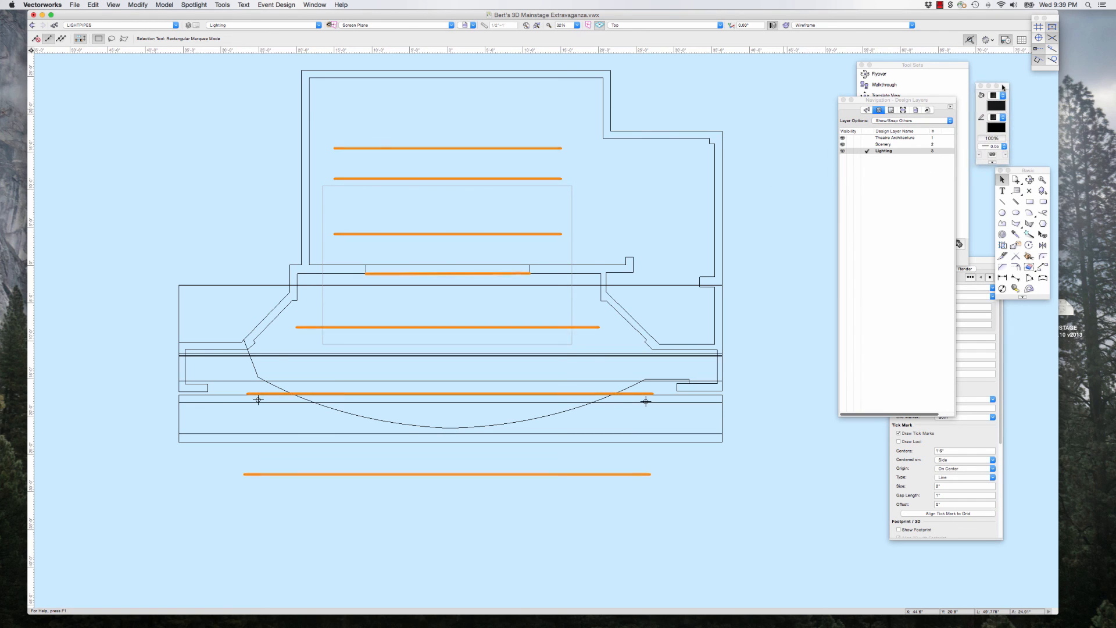
left_click(807, 103)
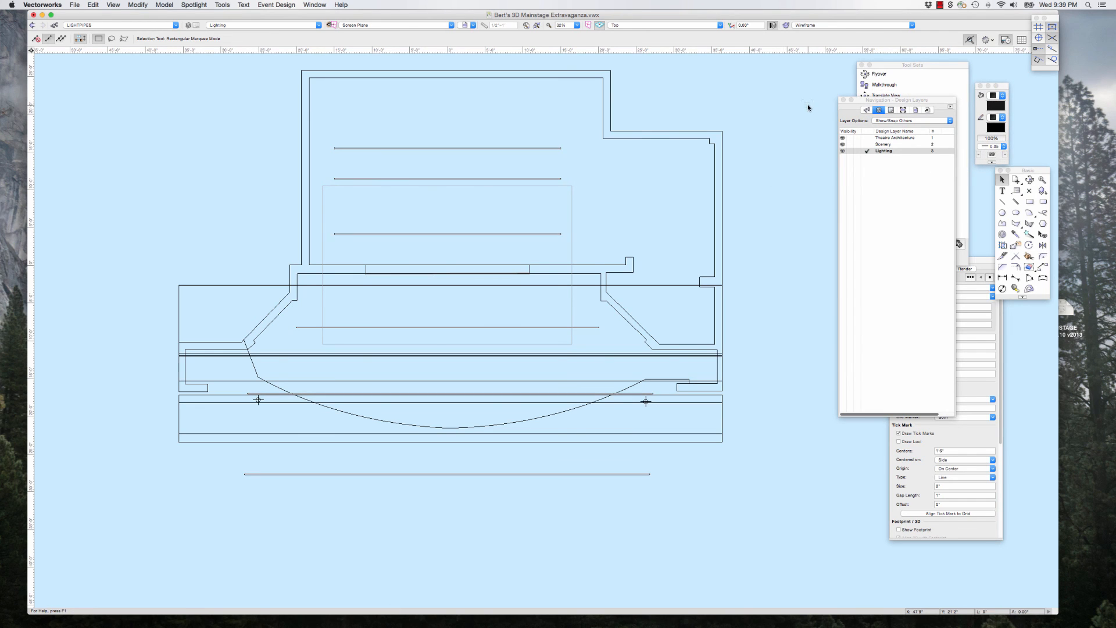
Step: Restore the saved front view of the stage and lower the upper edge of its perspective crop frame
left_click(472, 25)
left_click(477, 50)
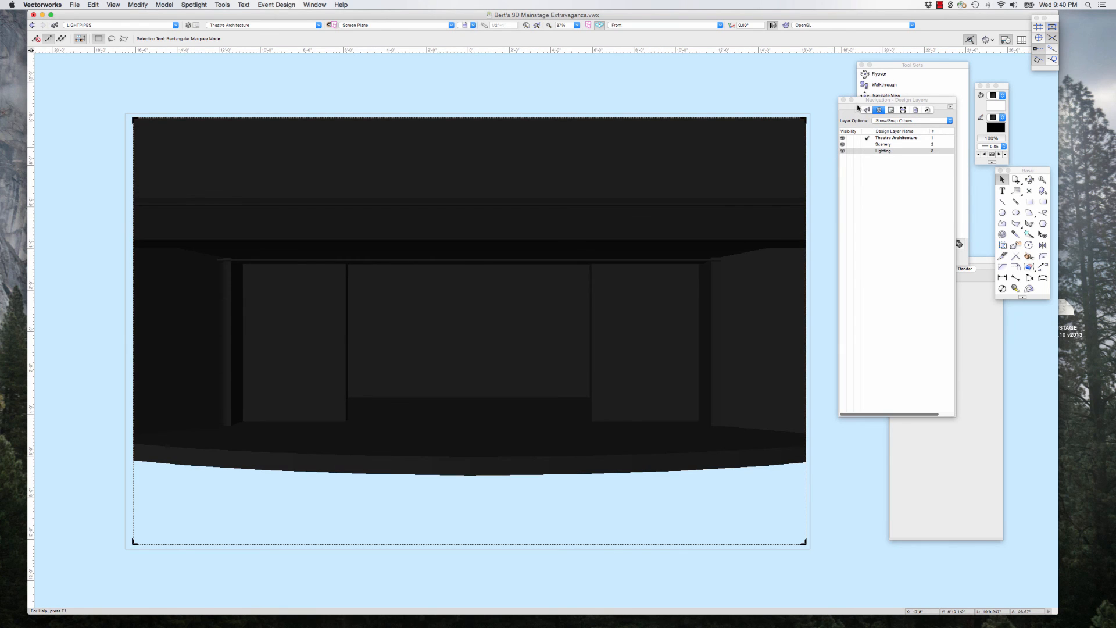
left_click_drag(858, 107, 886, 103)
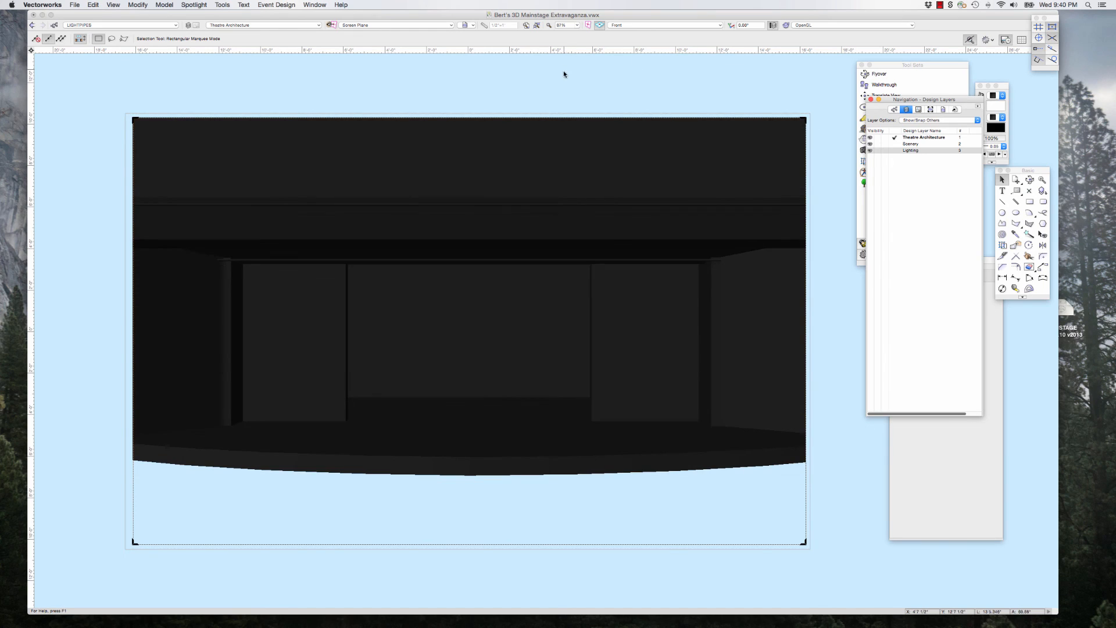
left_click(562, 77)
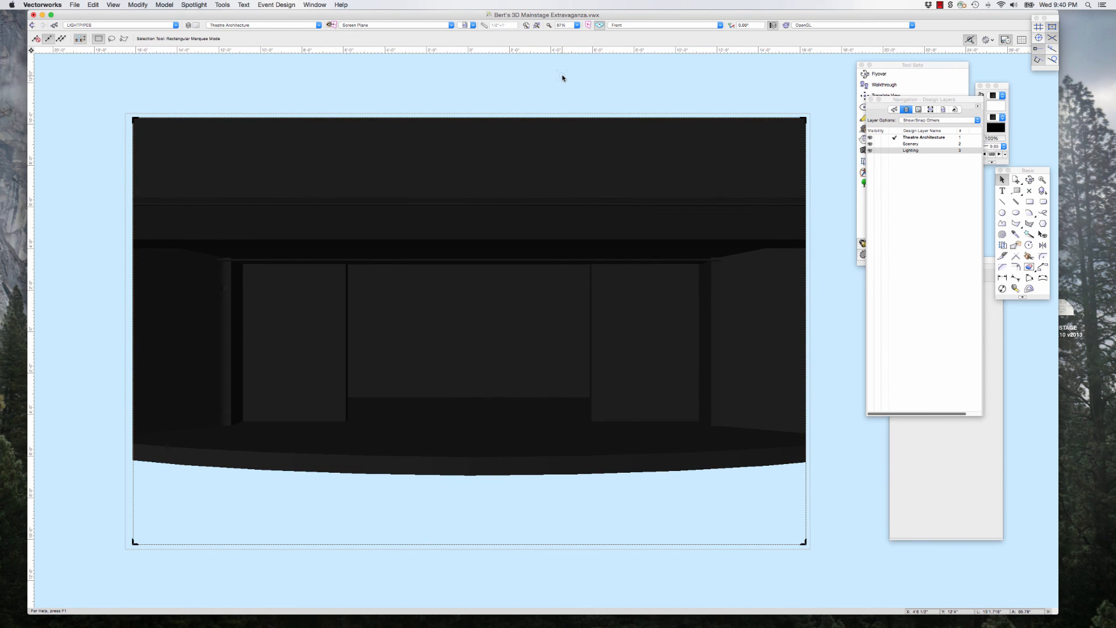
left_click(190, 162)
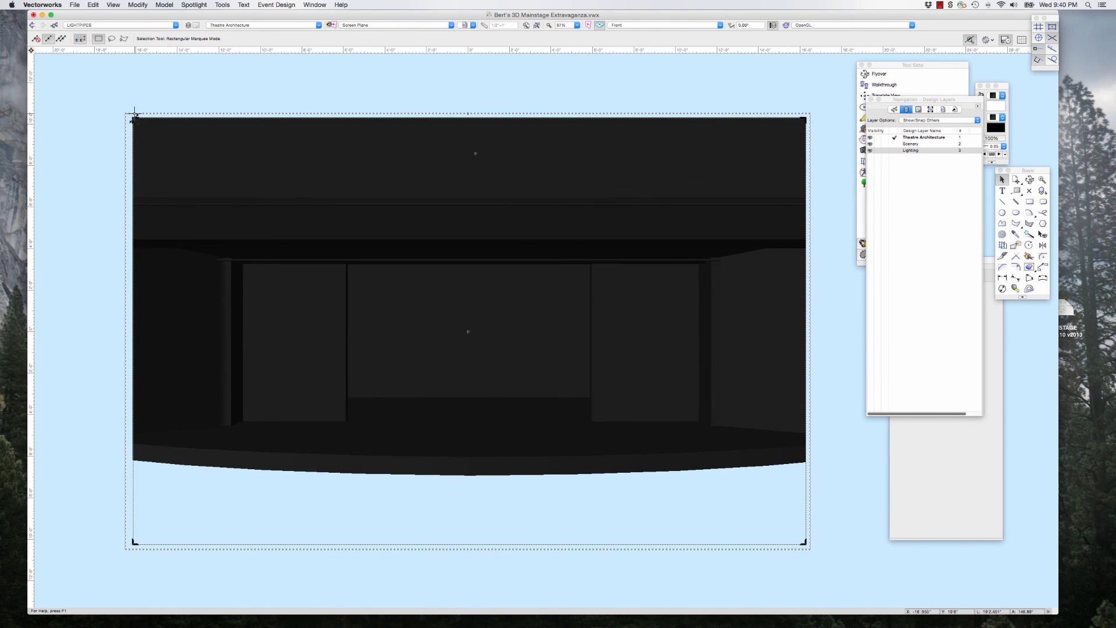
left_click_drag(134, 118, 131, 181)
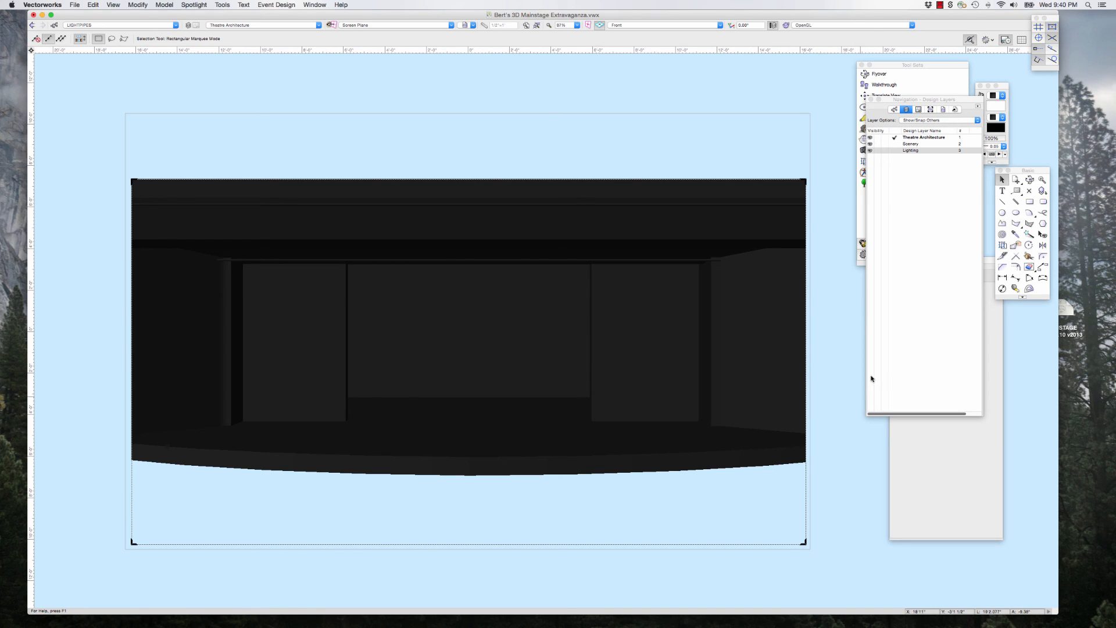
Step: Rearrange the Navigation and Object Info palettes beside the stage view so that both are accessible
left_click_drag(969, 102, 948, 191)
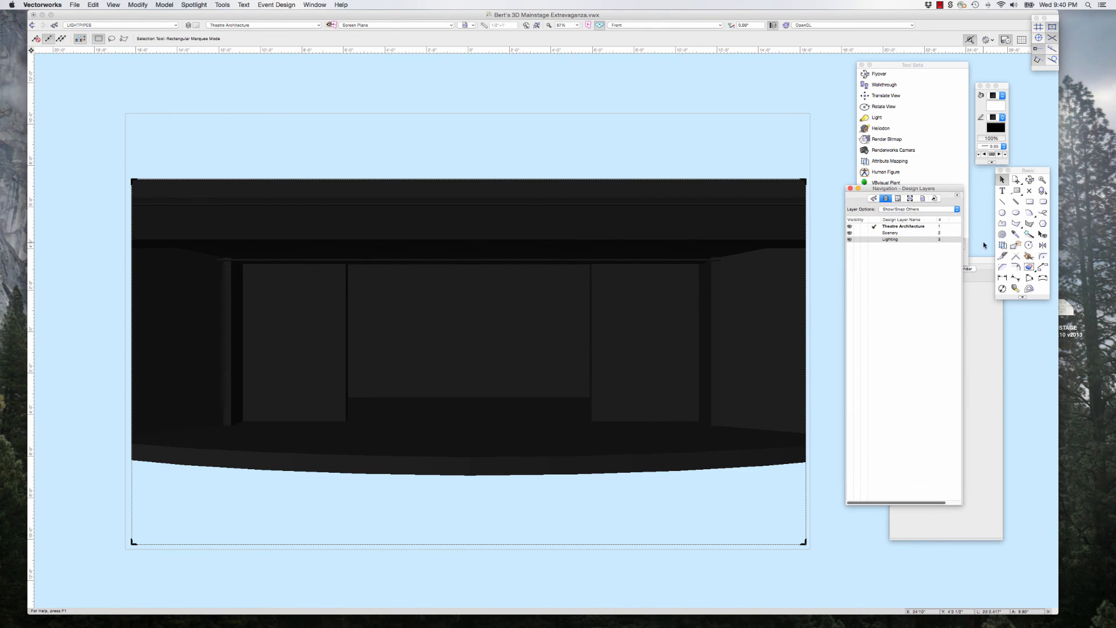
left_click_drag(981, 264, 995, 261)
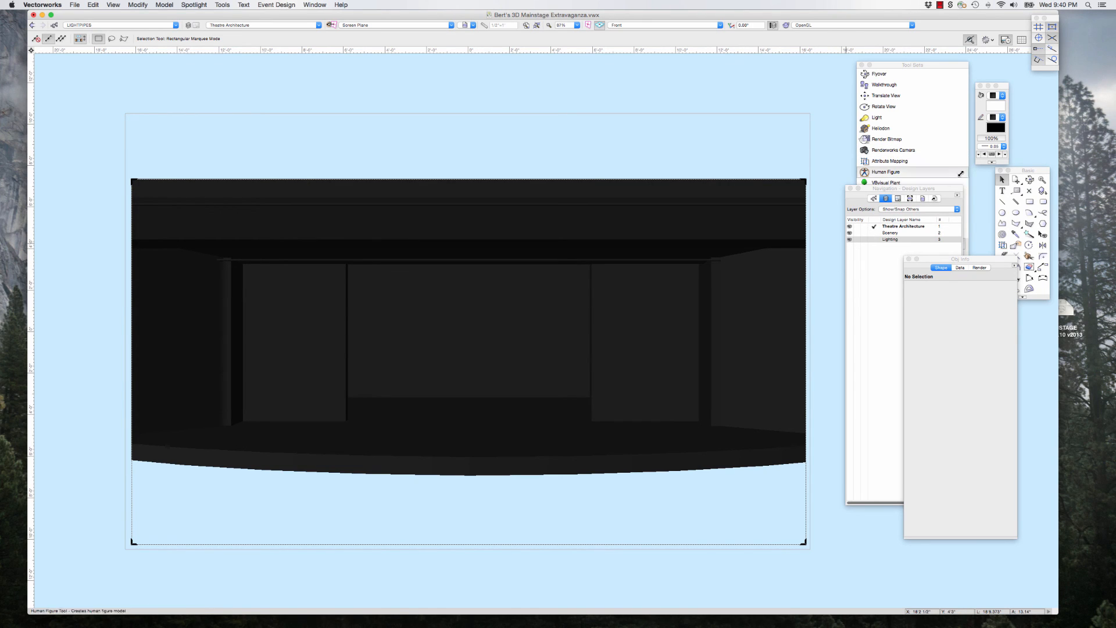
mouse_move(954, 190)
left_mouse_down()
mouse_move(963, 172)
mouse_move(952, 171)
left_mouse_up()
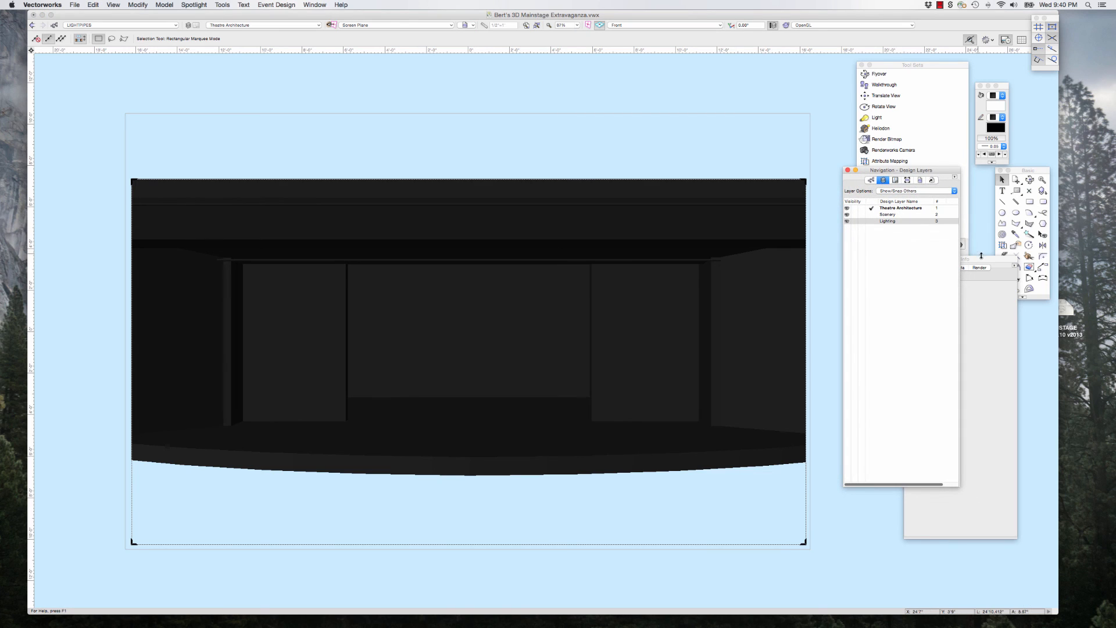
left_click_drag(983, 259, 985, 227)
Step: Open the Resource Browser over the drawing and list the resources of the current mainstage file
left_click(314, 5)
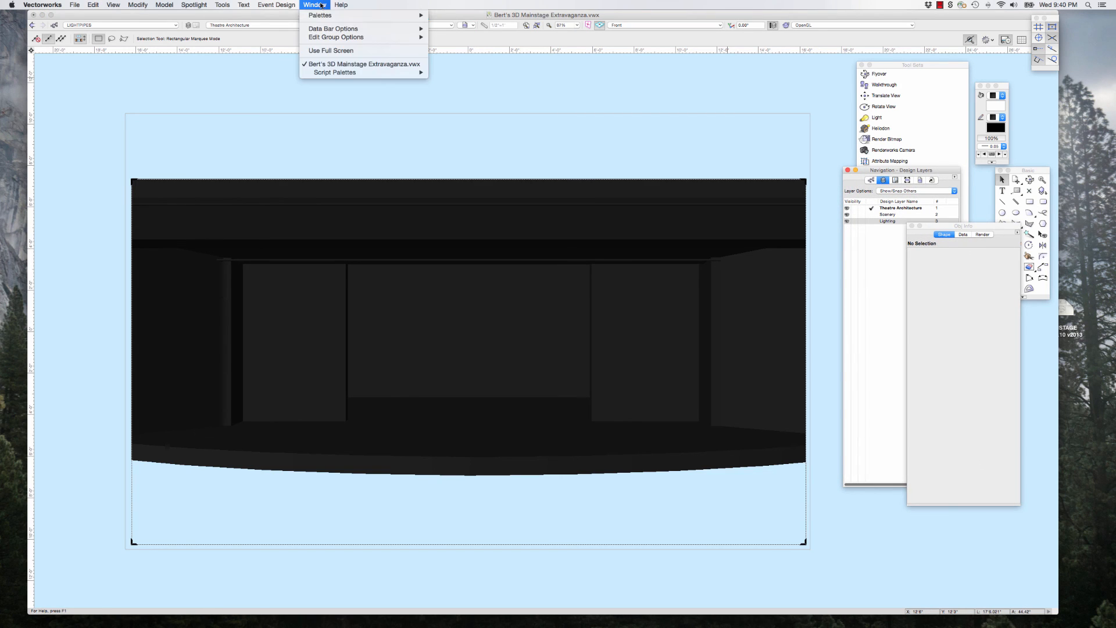
mouse_move(323, 15)
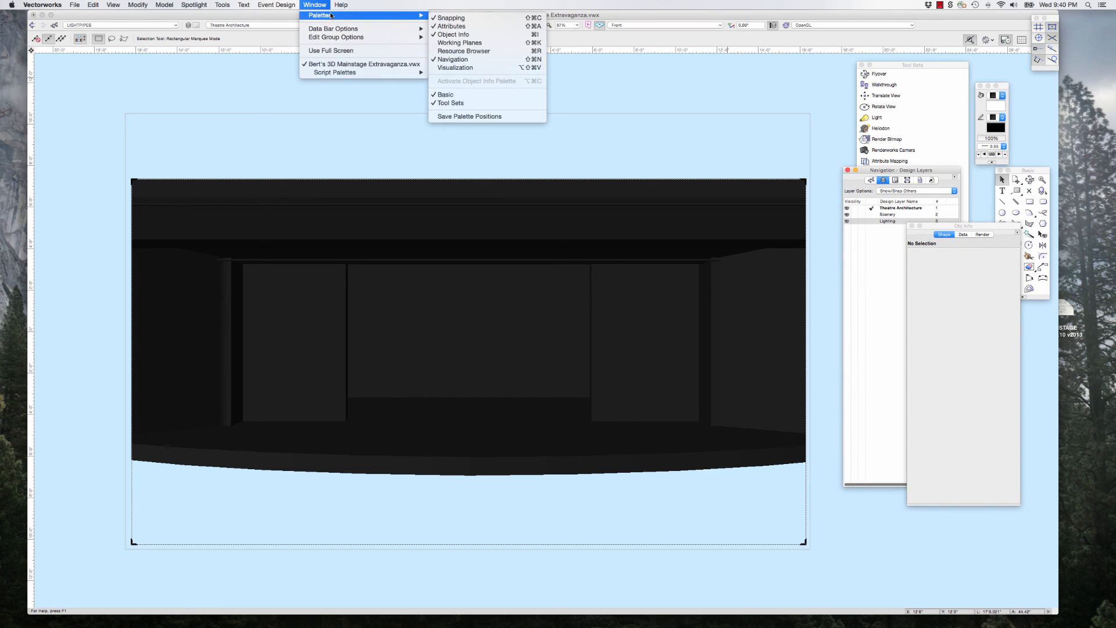
left_click(459, 51)
left_click_drag(859, 131, 586, 97)
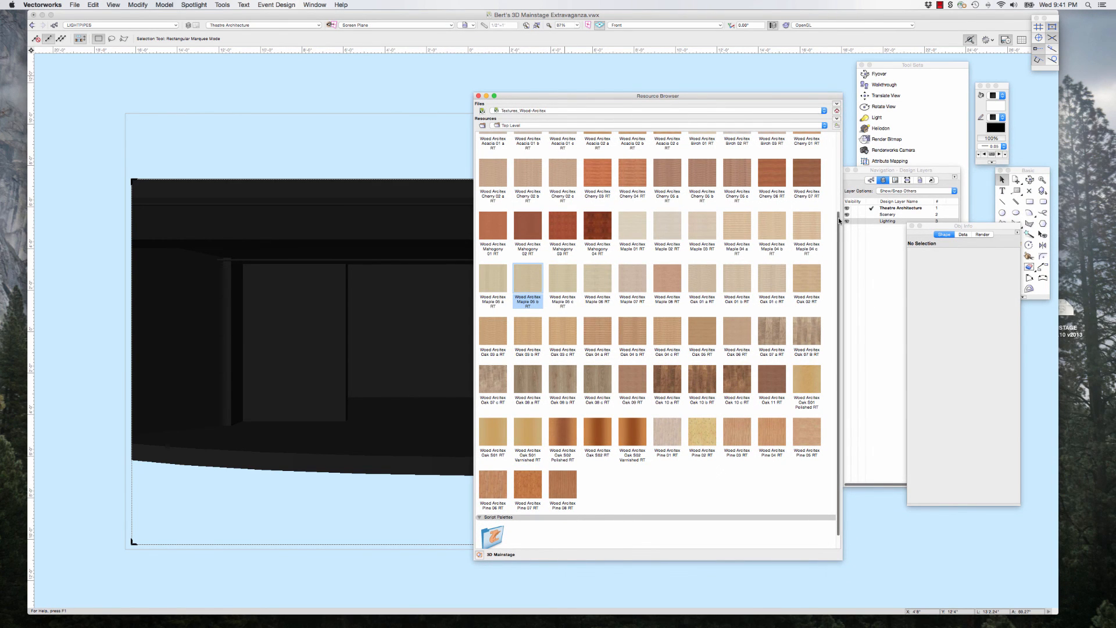
scroll(838, 217, "up", 5)
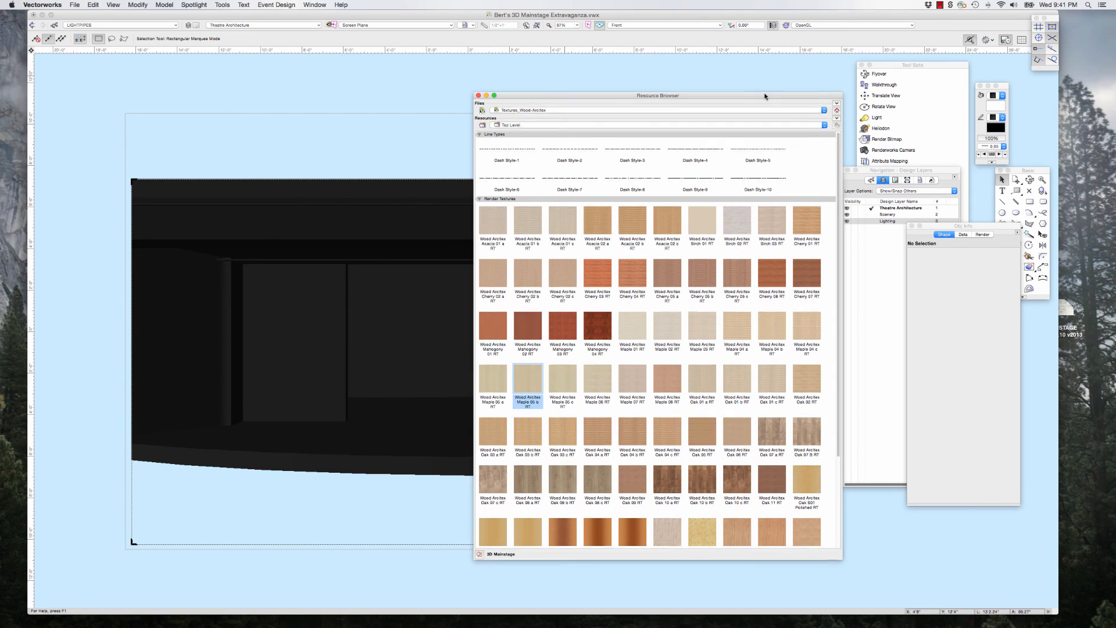
left_click_drag(640, 97, 614, 90)
left_click(548, 106)
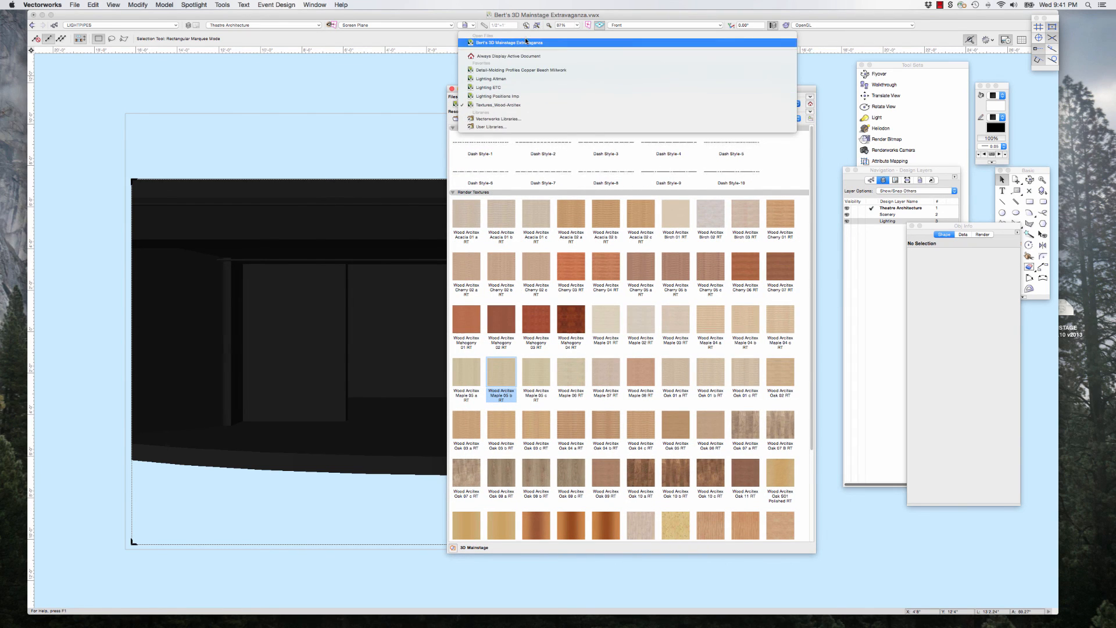
left_click(525, 44)
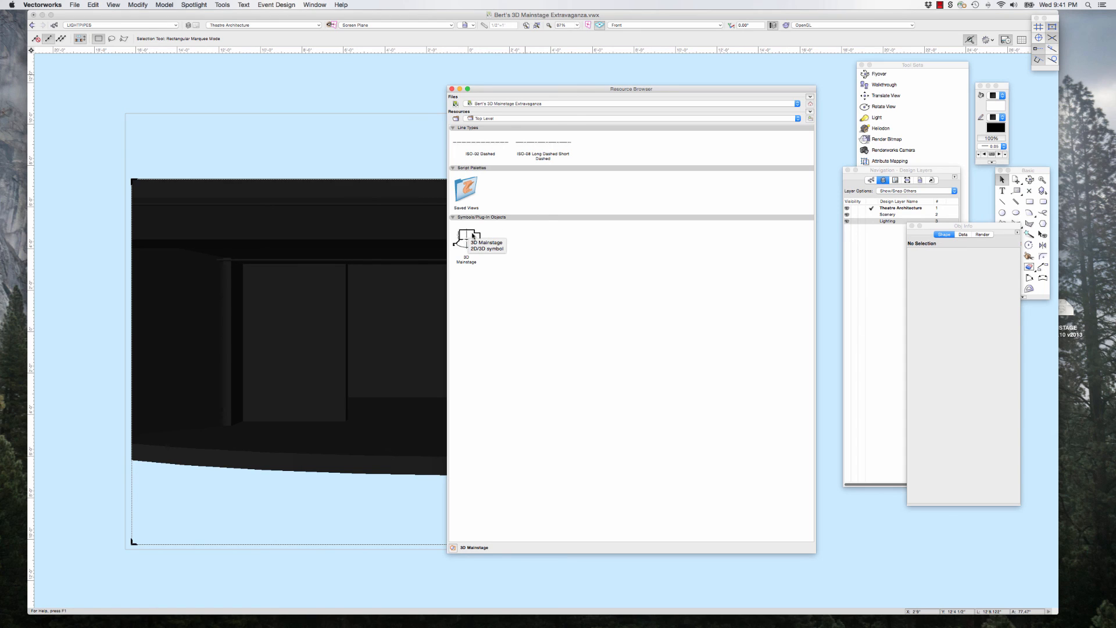
Step: Create a Renderworks background resource named "Black Background" in the mainstage file and set its type to One Color
left_click(810, 111)
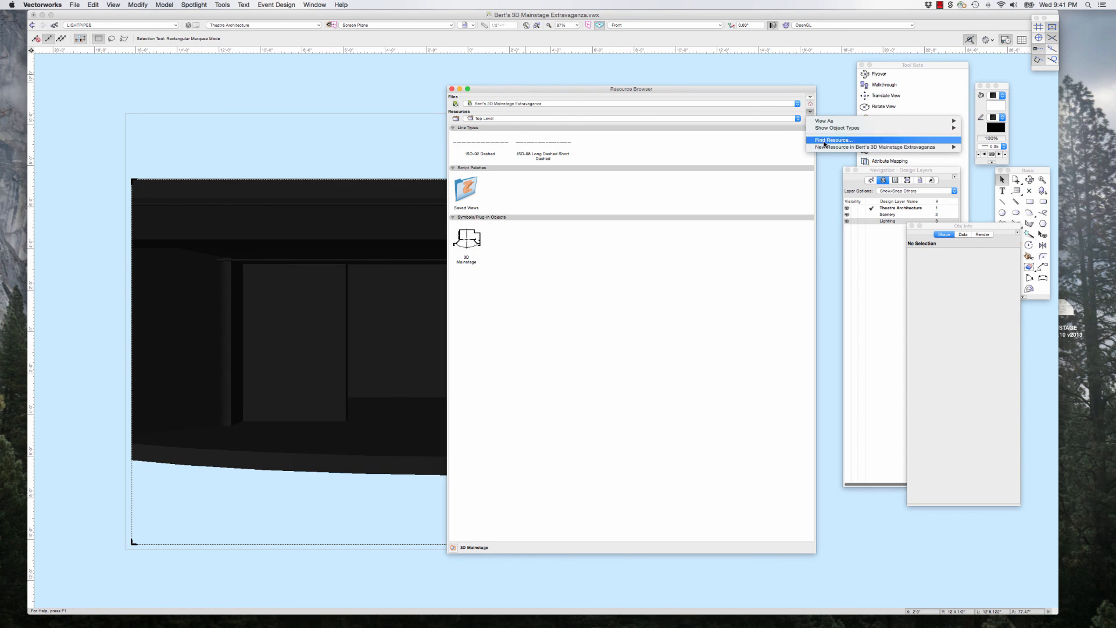
mouse_move(930, 147)
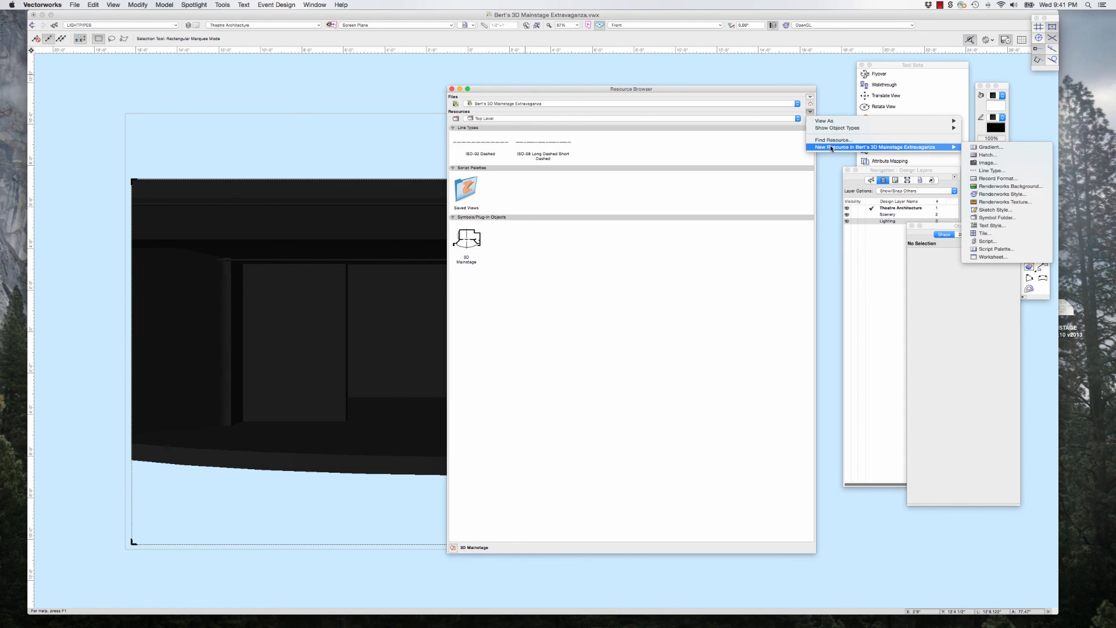
left_click(1026, 186)
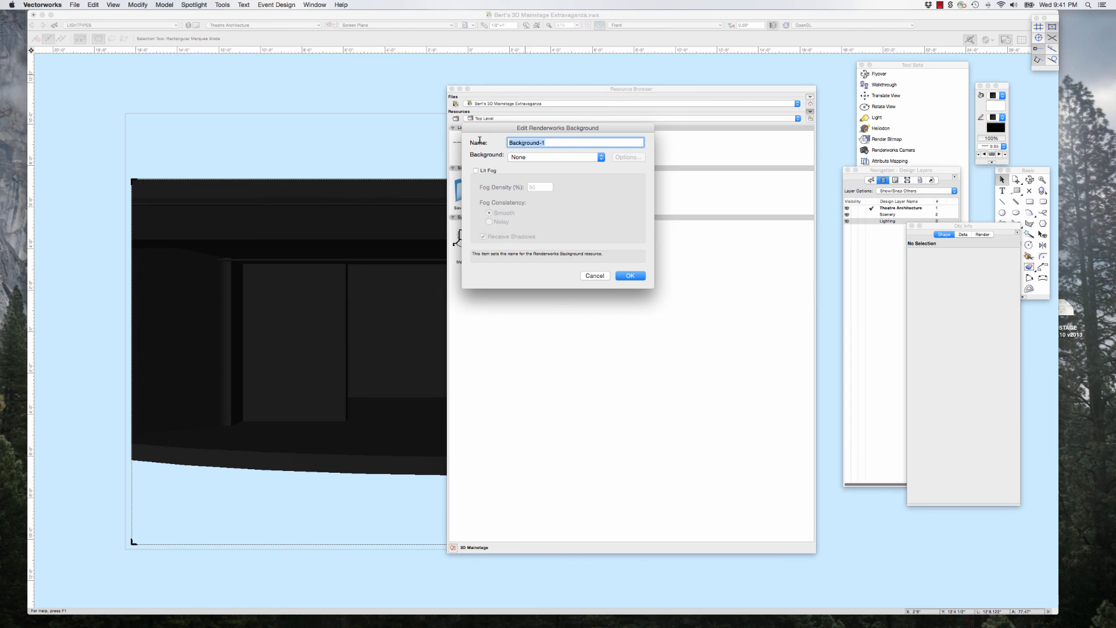
type("Black")
left_click(543, 157)
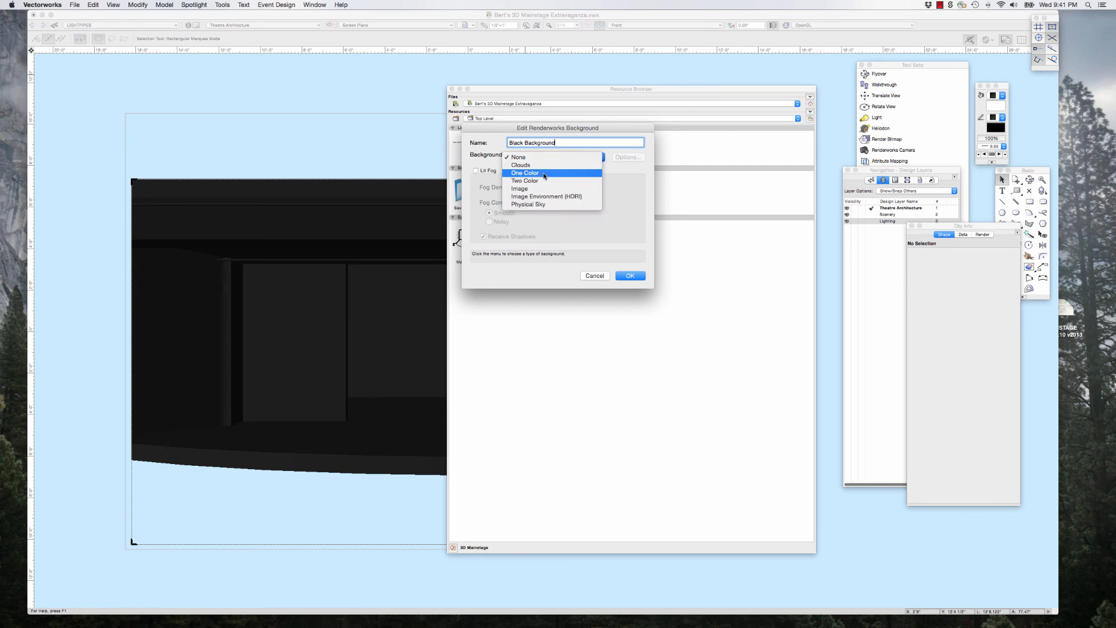
left_click(544, 173)
Step: Set the one-colour background's colour to black, save the resource and close the Resource Browser
left_click(626, 158)
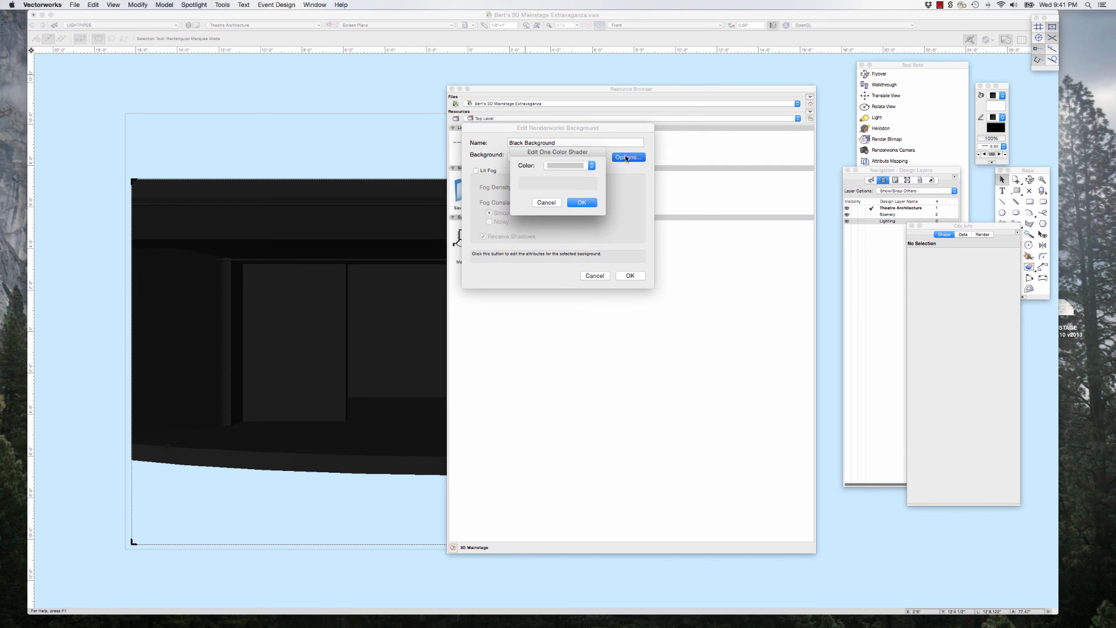
left_click(592, 166)
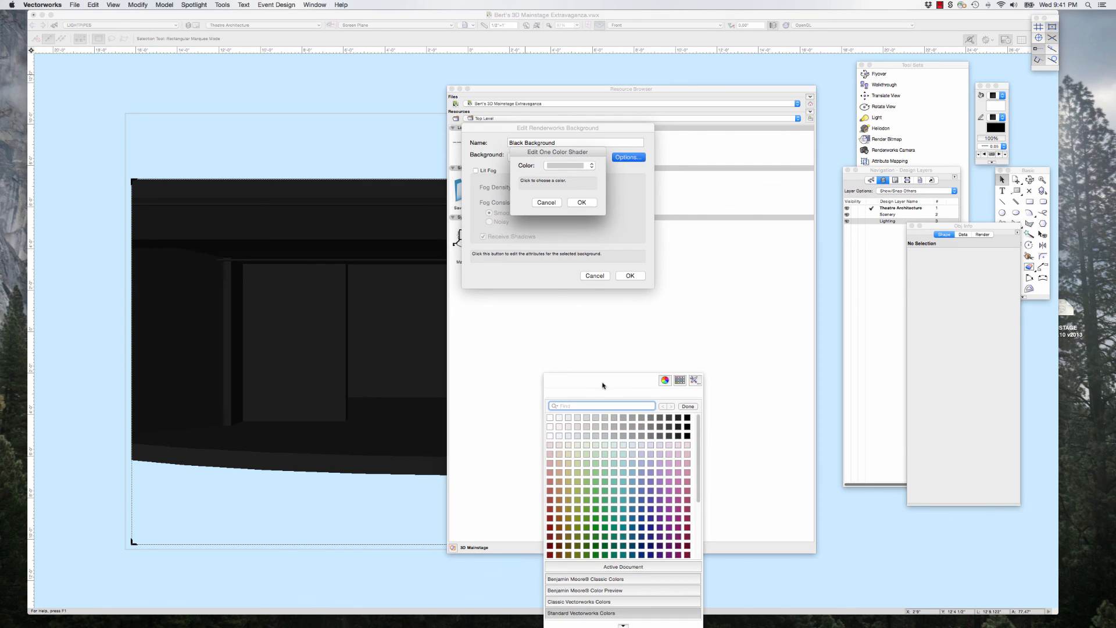
left_click(686, 417)
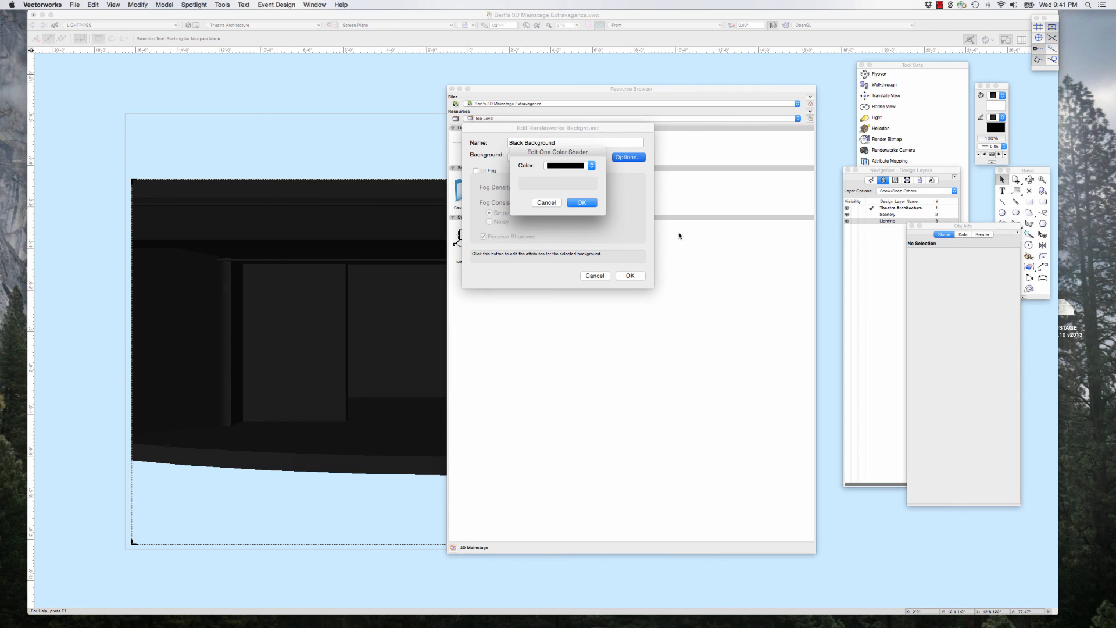
left_click(586, 204)
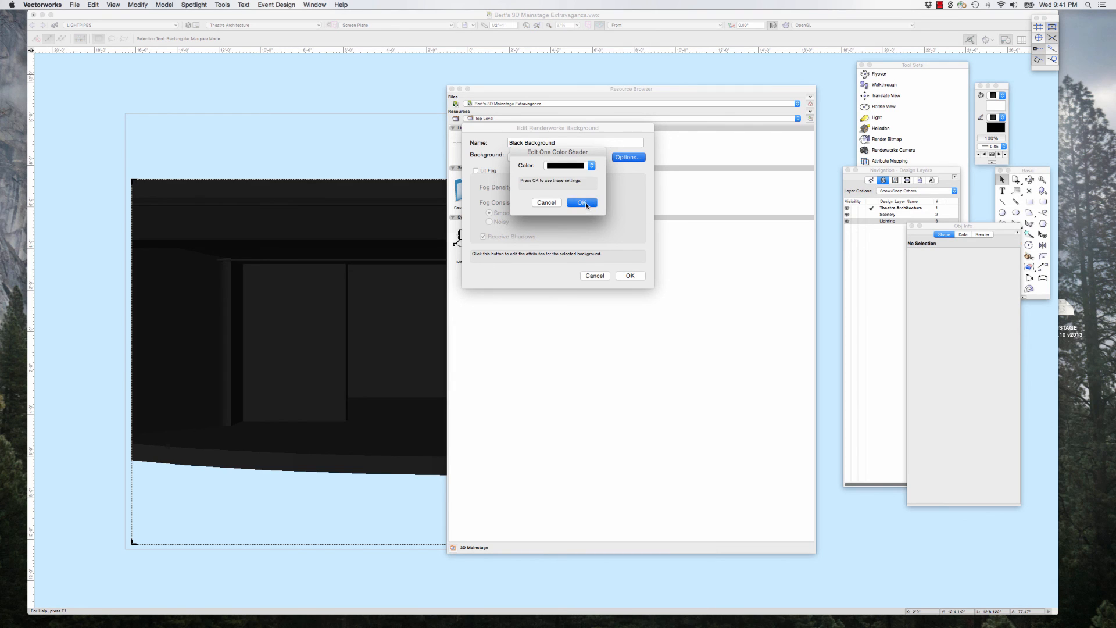
left_click(637, 275)
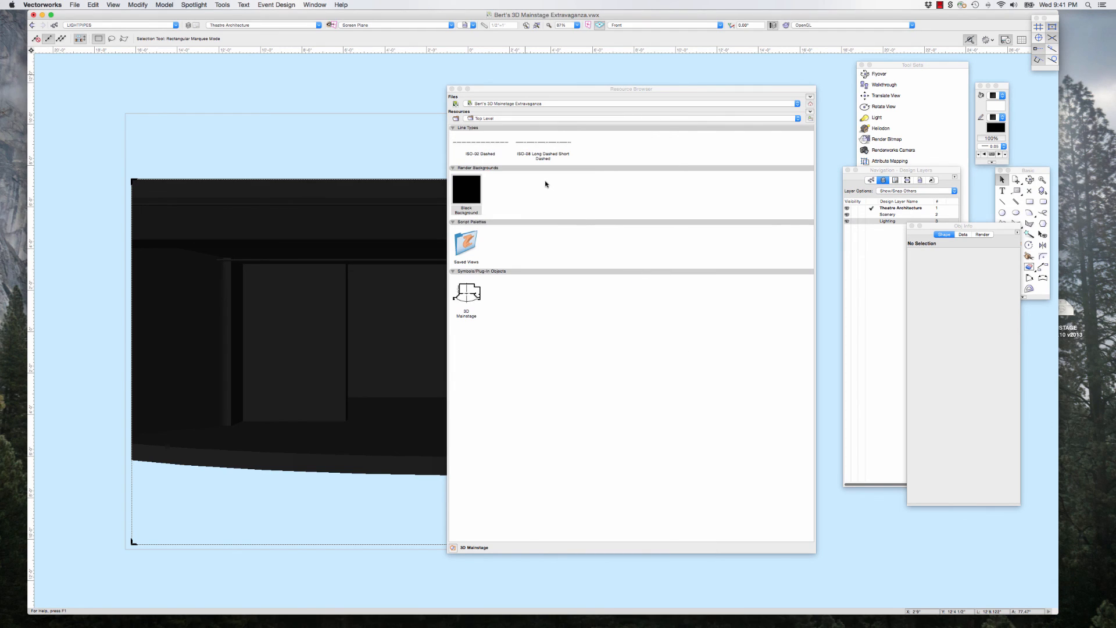
left_click(452, 89)
Step: Assign the Black Background resource as the Renderworks background of the Theatre Architecture design layer
left_click_drag(943, 172, 679, 137)
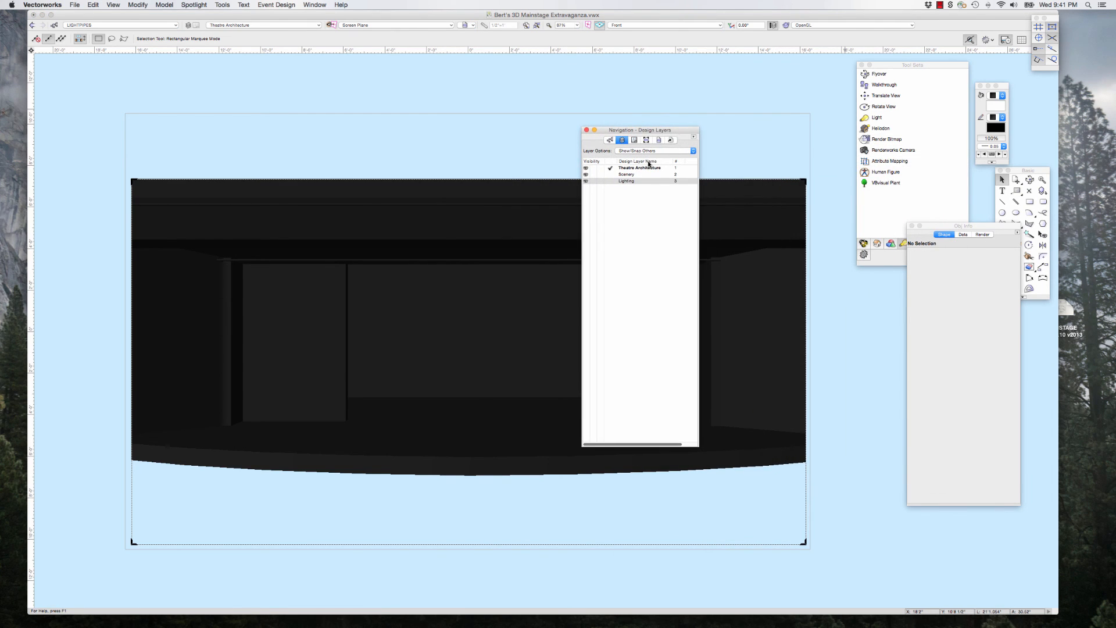
left_click(642, 168)
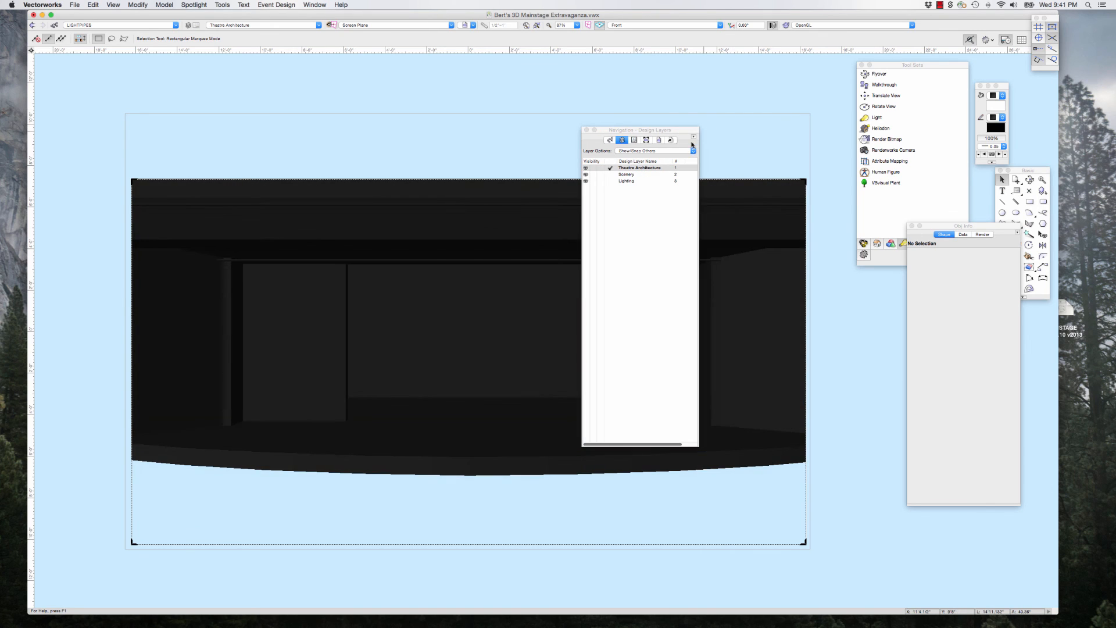
left_click(693, 137)
left_click(728, 170)
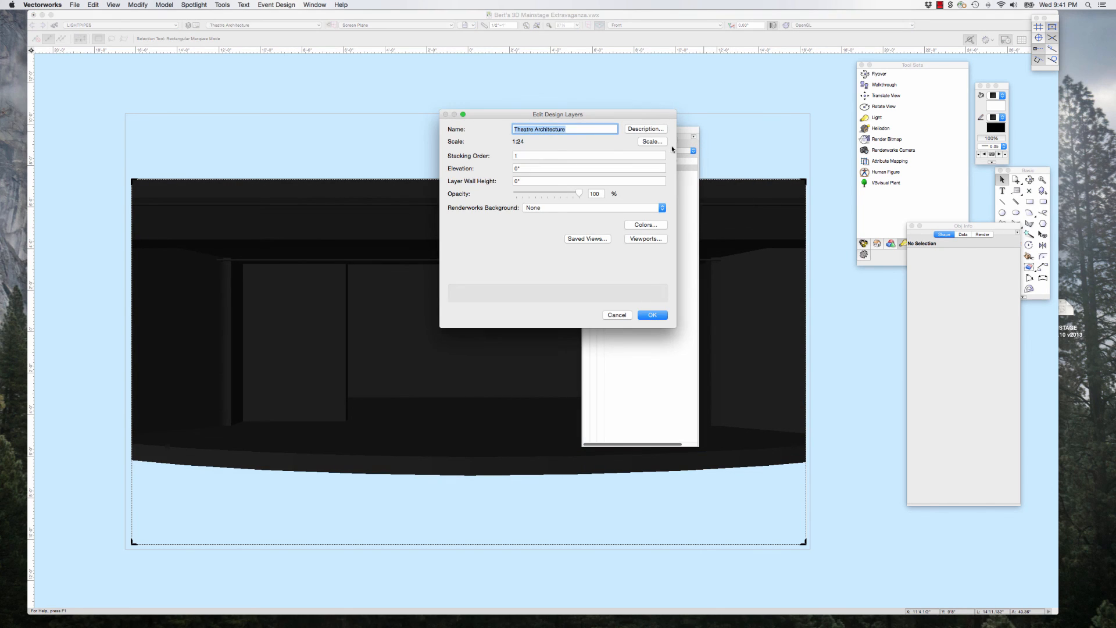
left_click(550, 208)
left_click(550, 215)
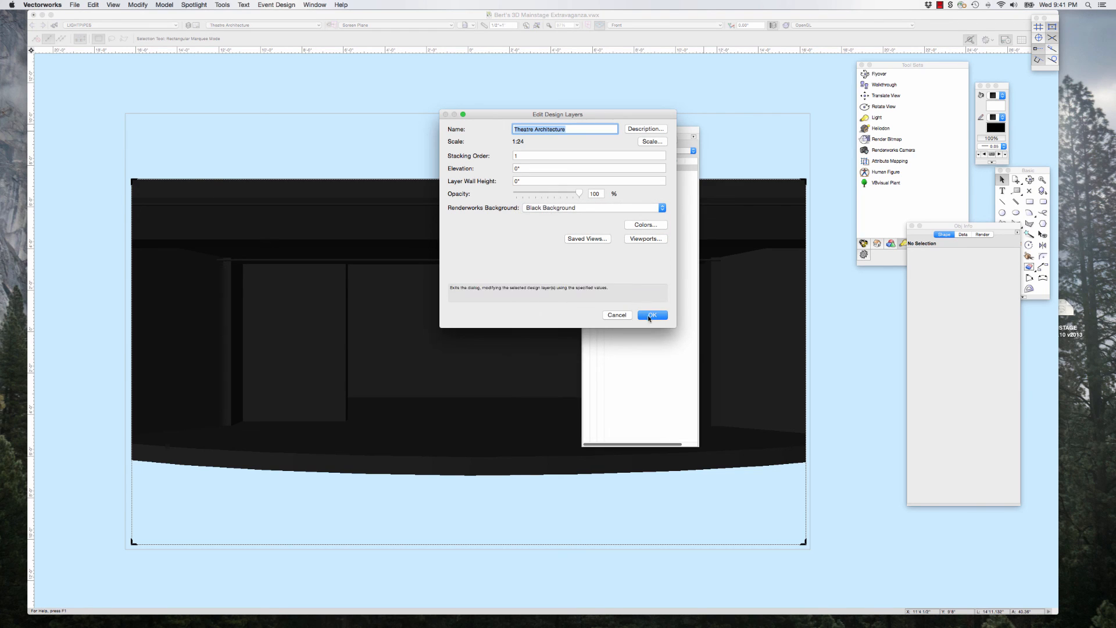
left_click(651, 315)
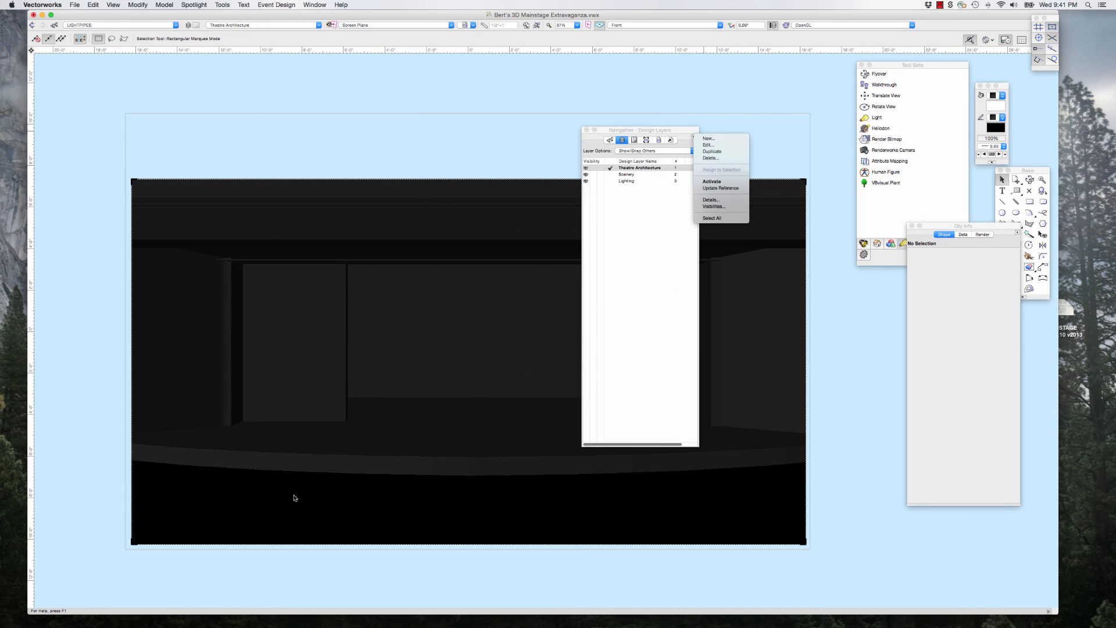
Step: Move the Navigation palette clear of the stage view and raise the lower edge of the perspective crop frame to just below the stage front
left_click_drag(599, 134, 862, 150)
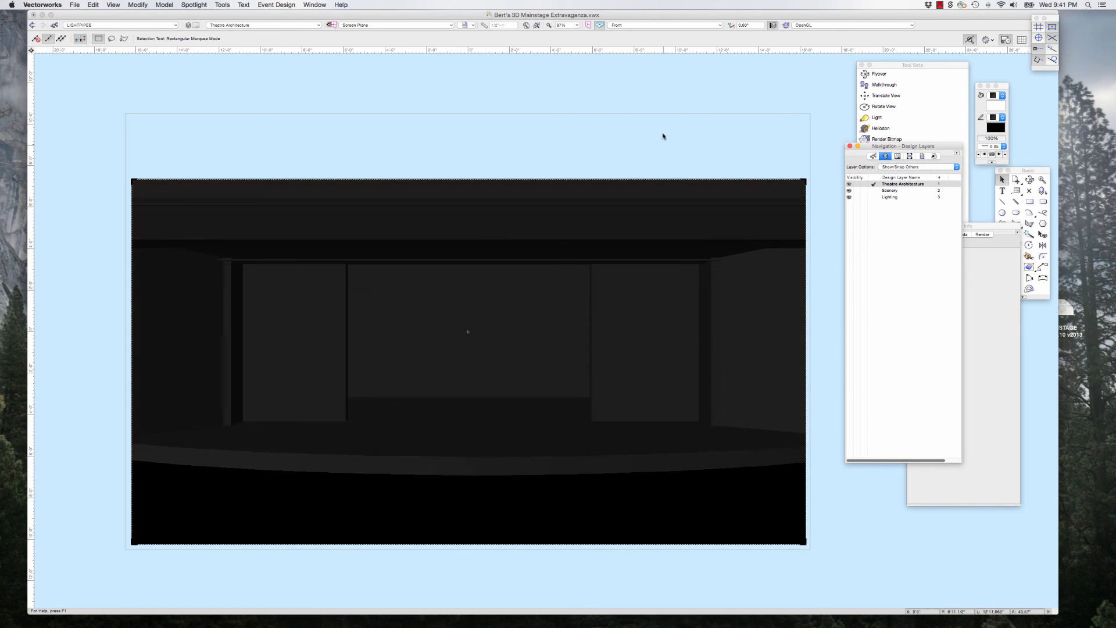
left_click(806, 542)
left_click_drag(807, 543, 802, 499)
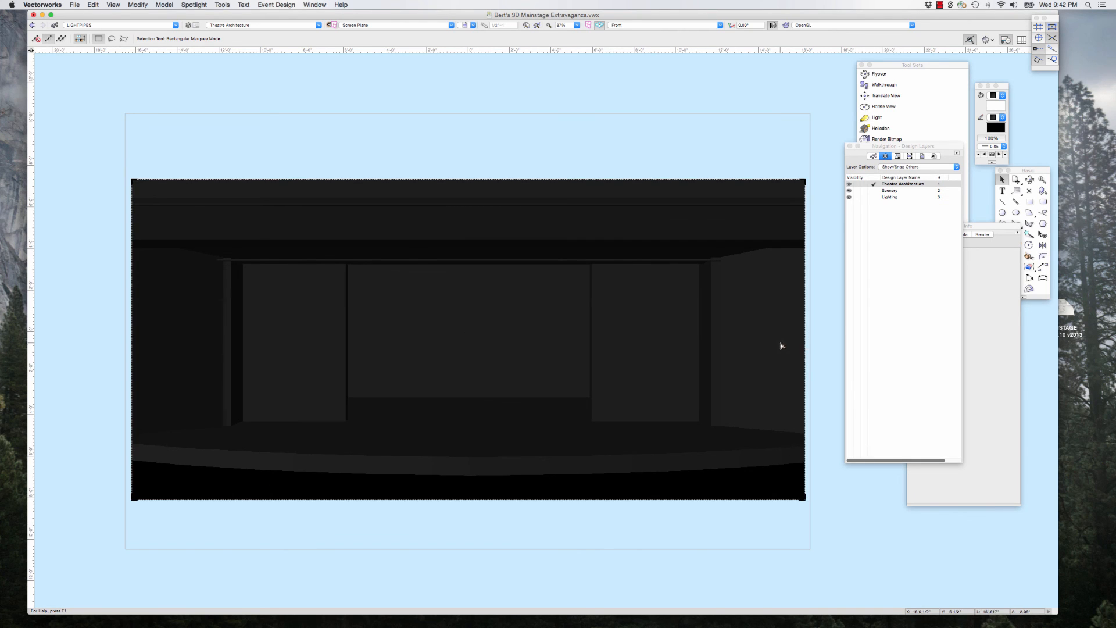
Step: Save the current view as "Front Perspective", replacing the existing saved view of that name
left_click(473, 25)
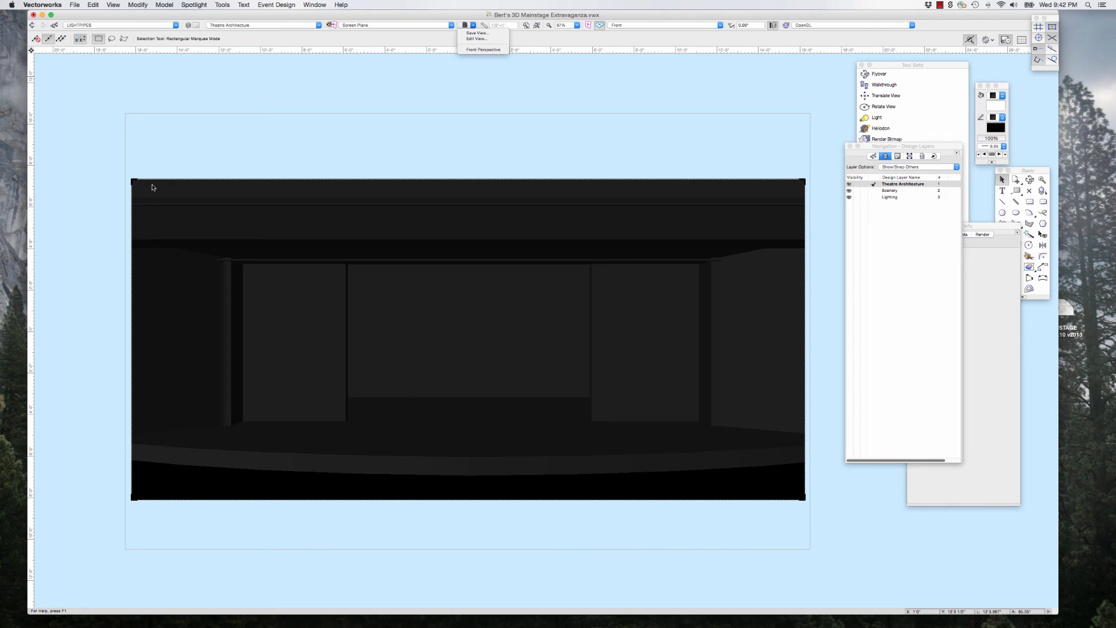
left_click(484, 33)
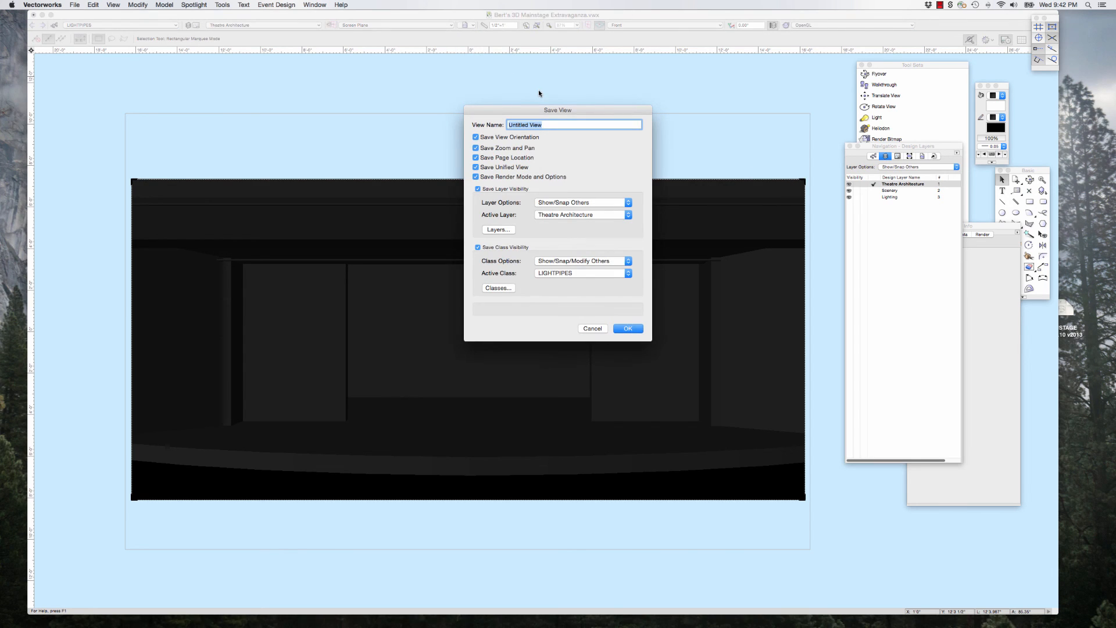
type("Front Perspective")
left_click(628, 329)
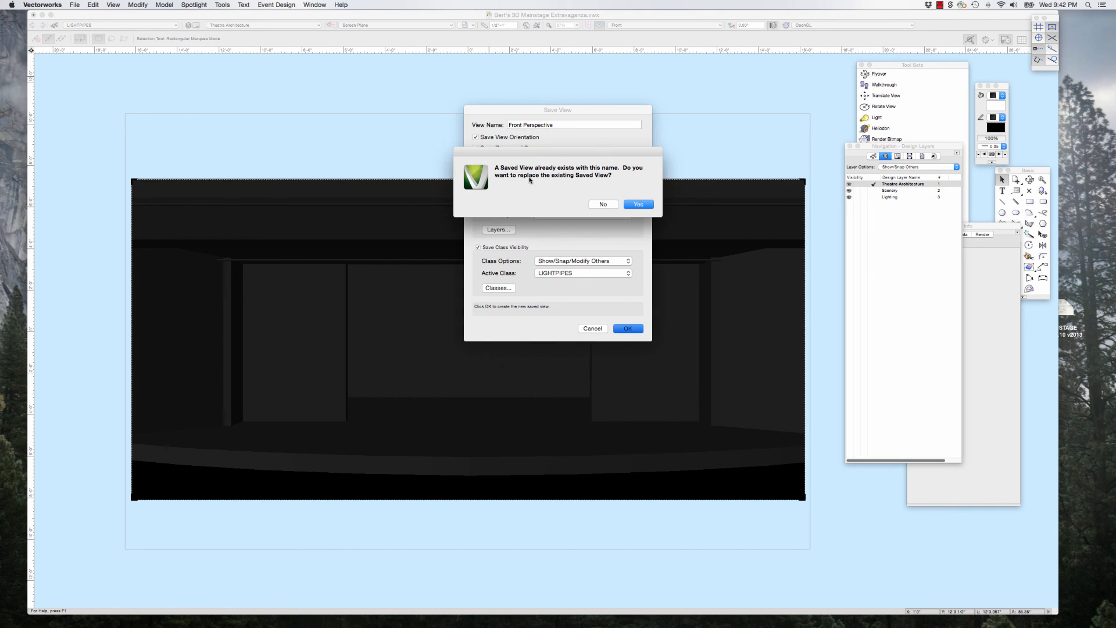
left_click(639, 204)
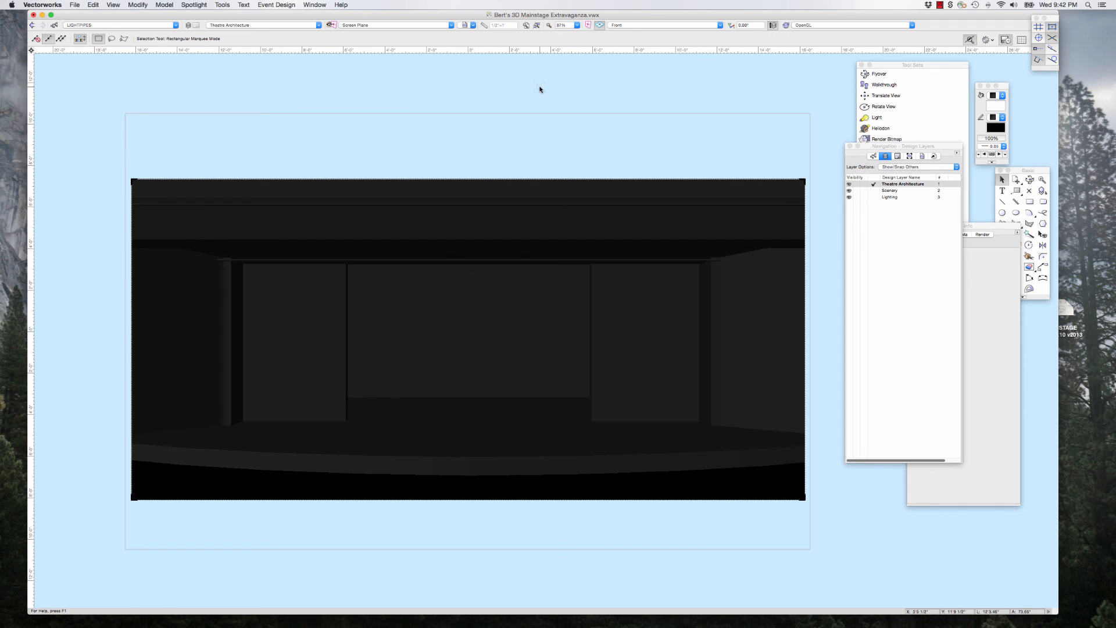
Step: Switch to the Top/Plan view, select the standing human figure in the theatre section drawing and uncover the Object Info palette
key("super+5")
scroll(564, 298, "down", 5)
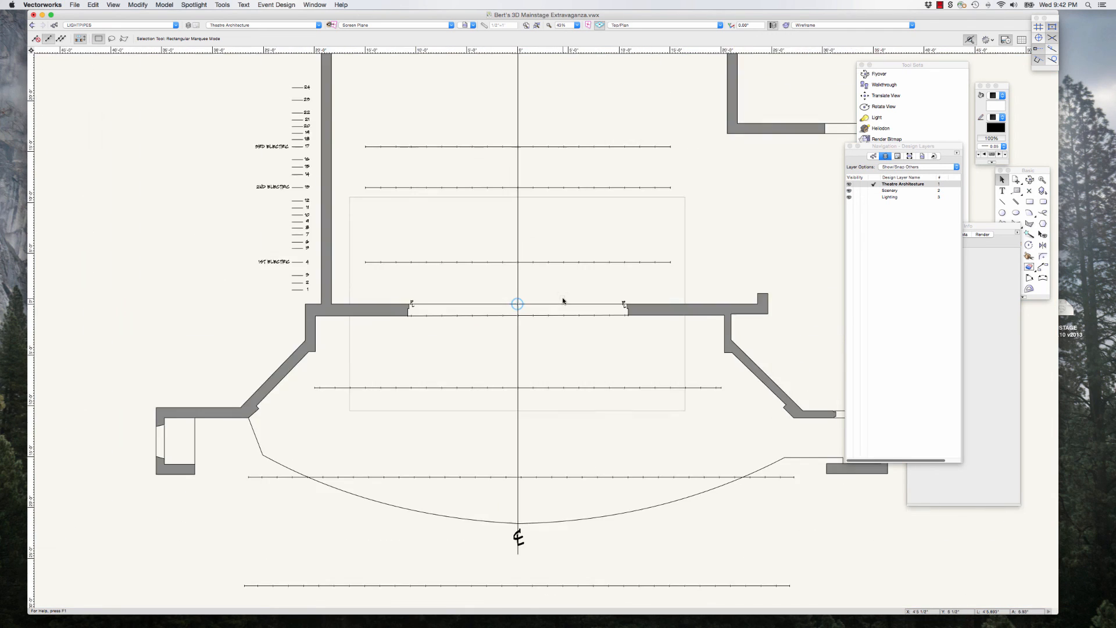
scroll(563, 301, "down", 4)
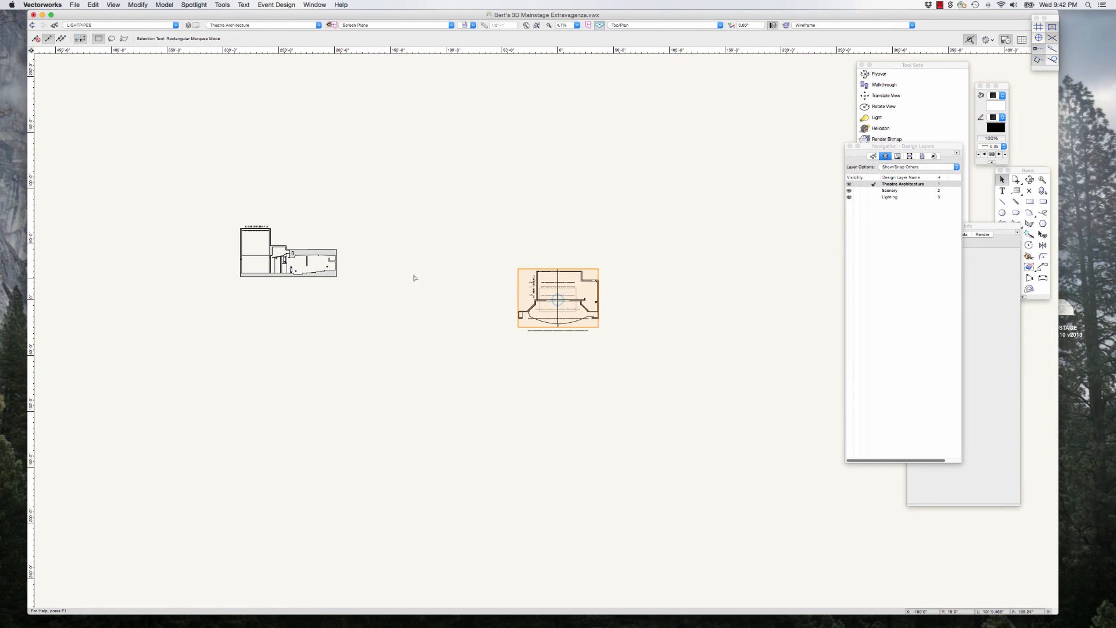
scroll(293, 266, "up", 4)
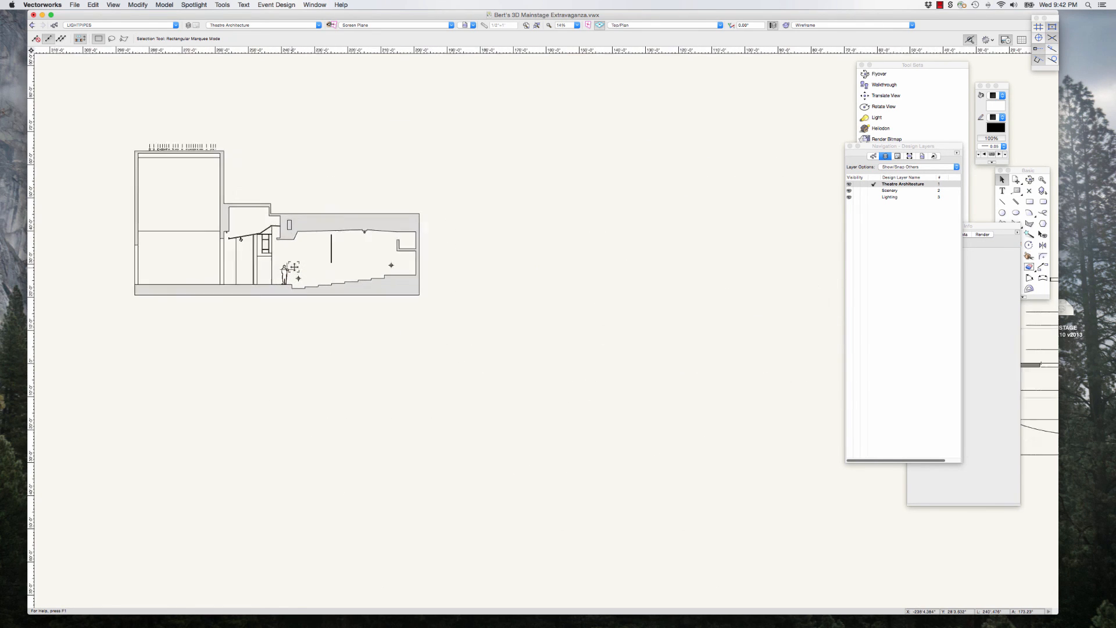
scroll(272, 308, "up", 3)
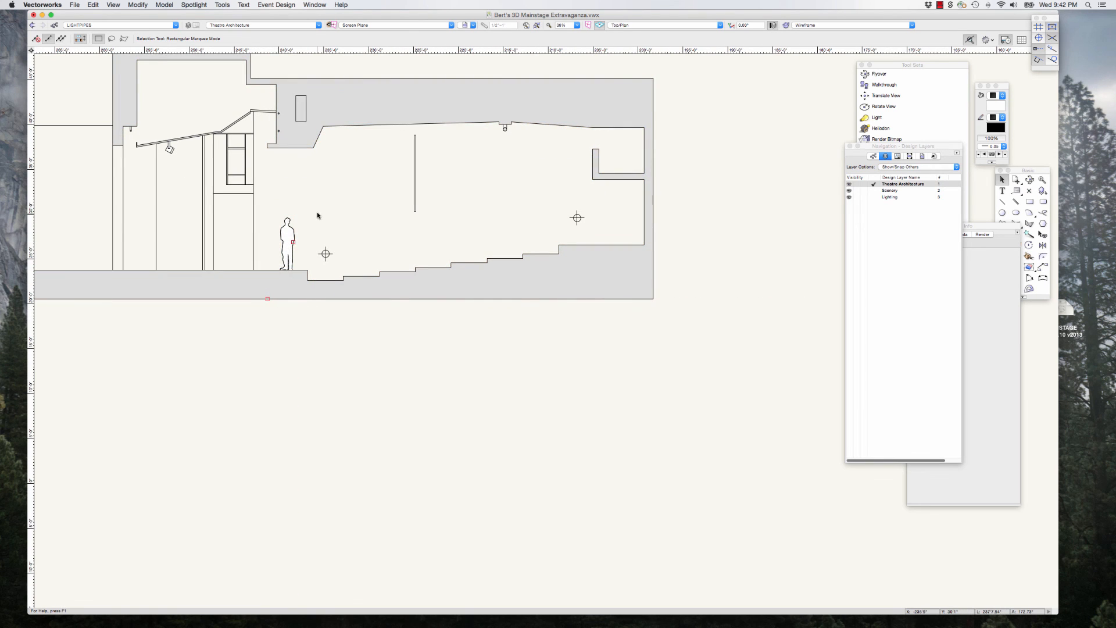
scroll(305, 231, "up", 4)
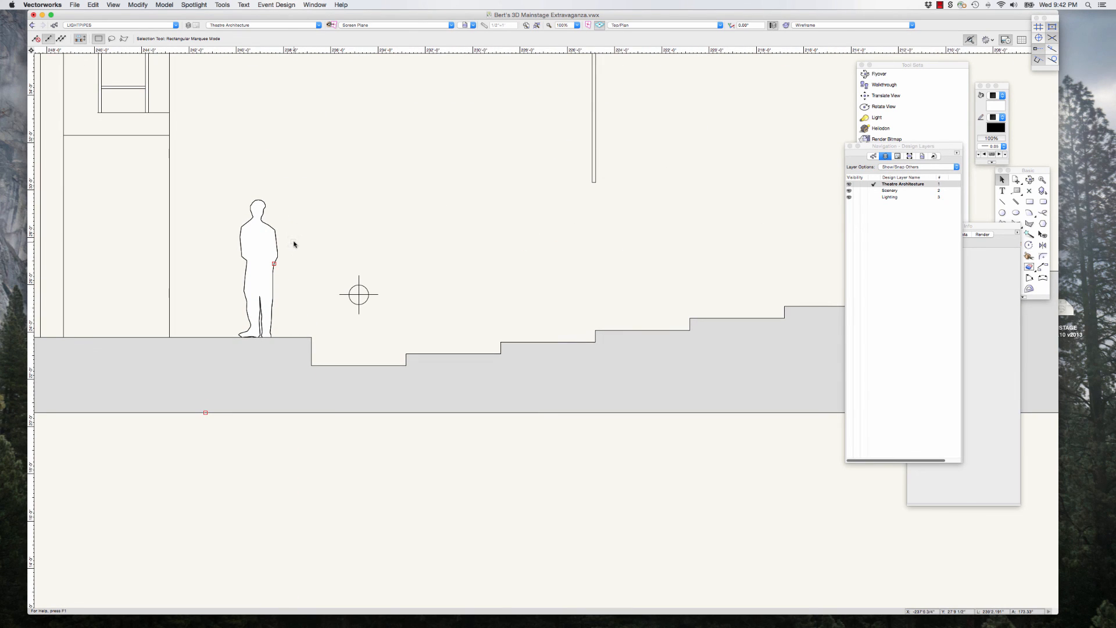
scroll(283, 266, "down", 3)
left_click(278, 250)
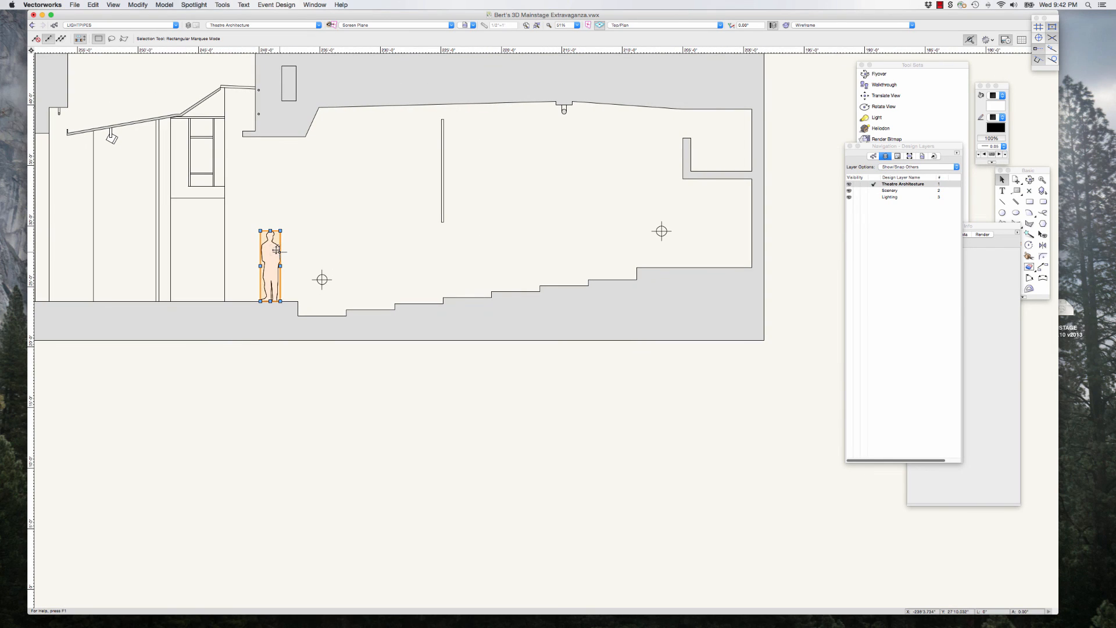
left_click_drag(1007, 227, 917, 227)
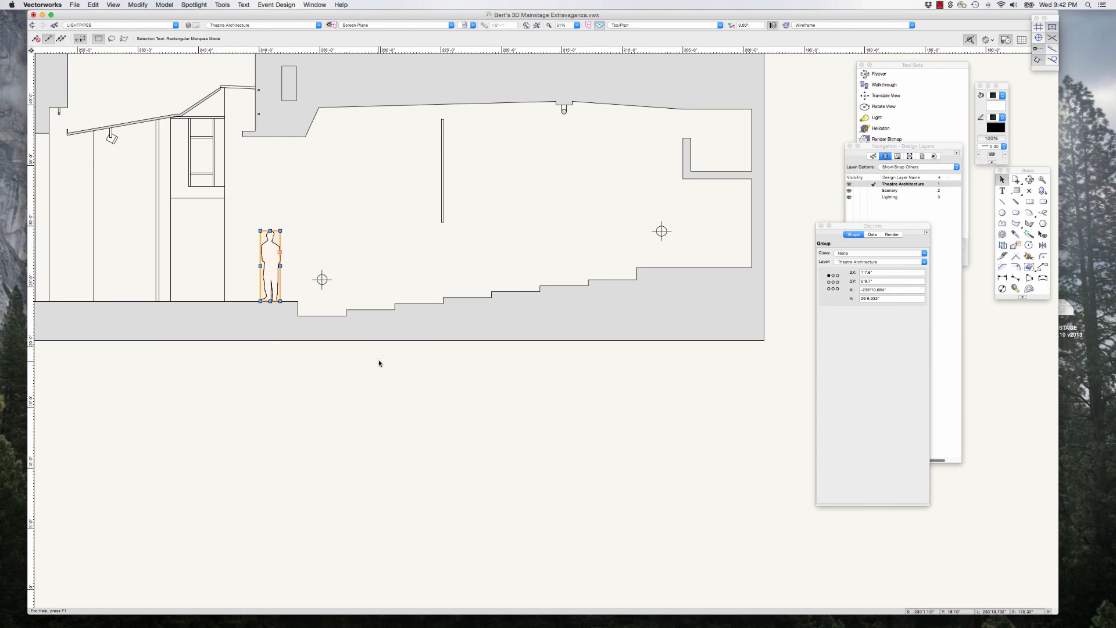
Step: Enter the human figure's group in the section drawing, copy its outline polygon and exit the group
scroll(341, 235, "up", 1)
left_click(341, 234)
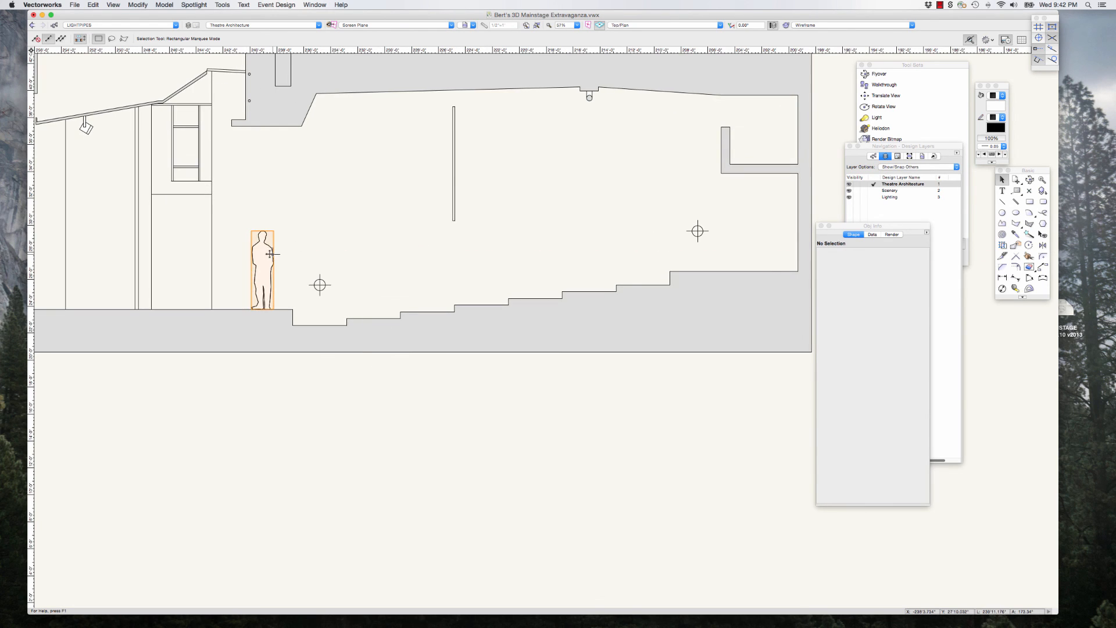
double_click(270, 253)
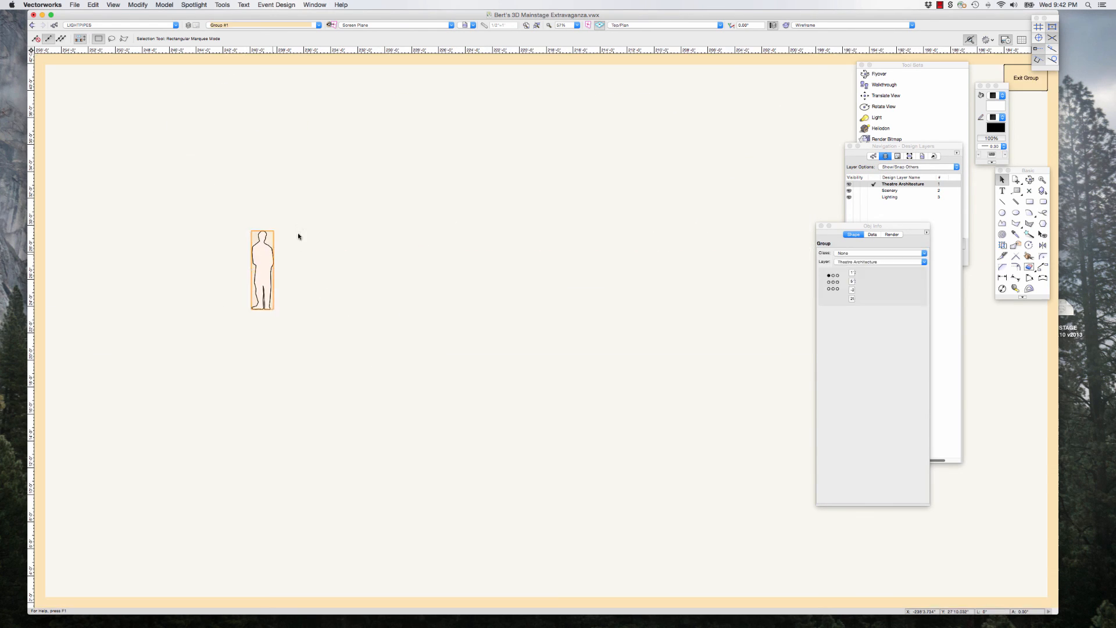
left_click(272, 254)
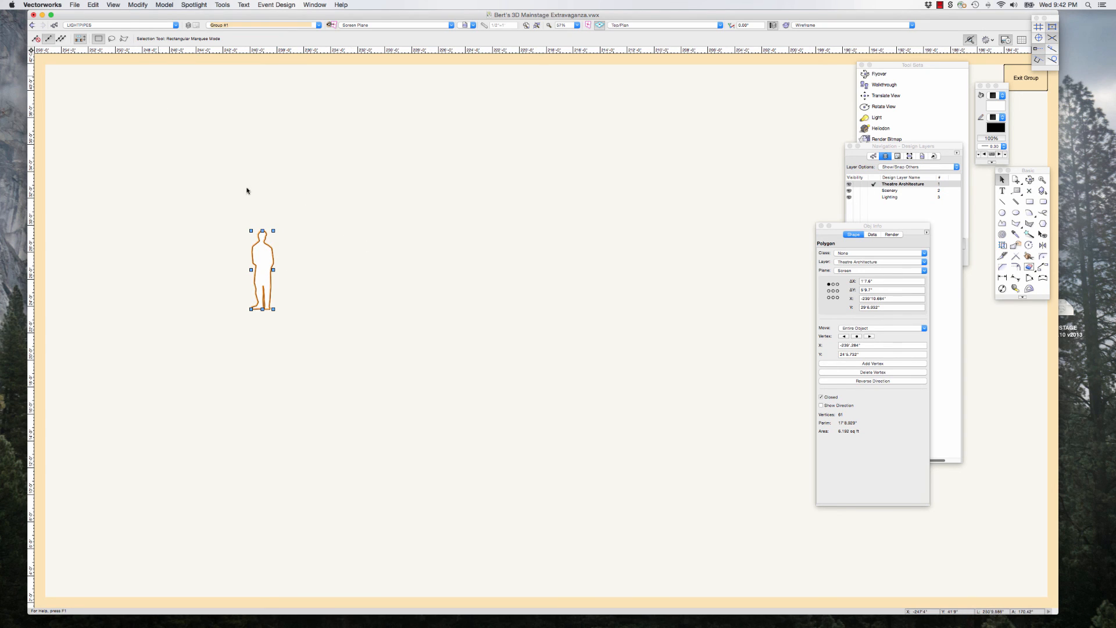
left_click(93, 5)
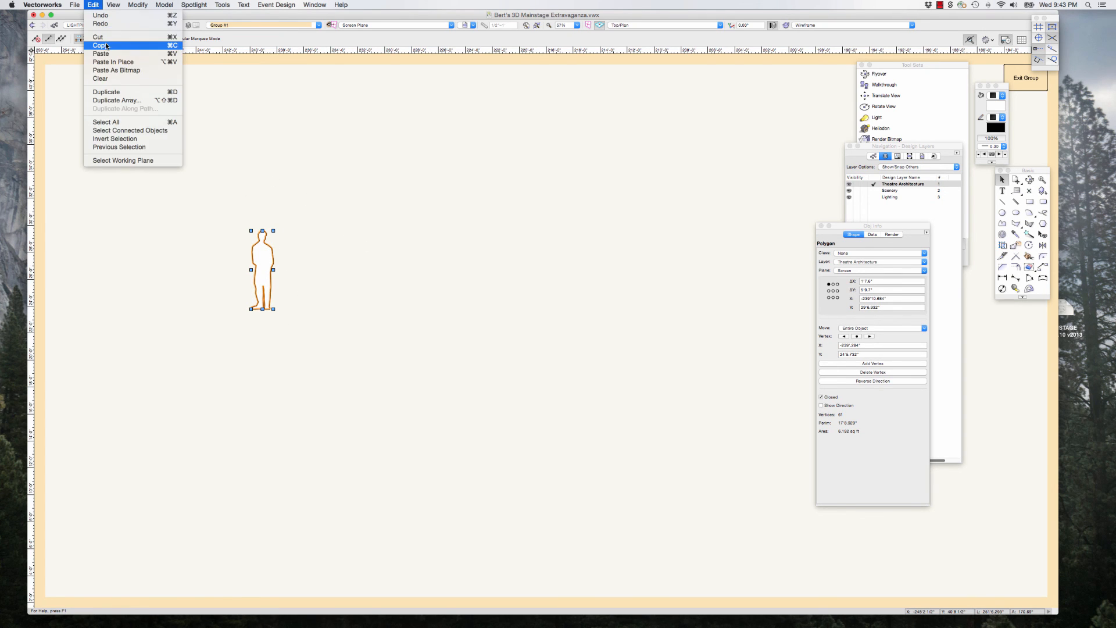
left_click(1026, 78)
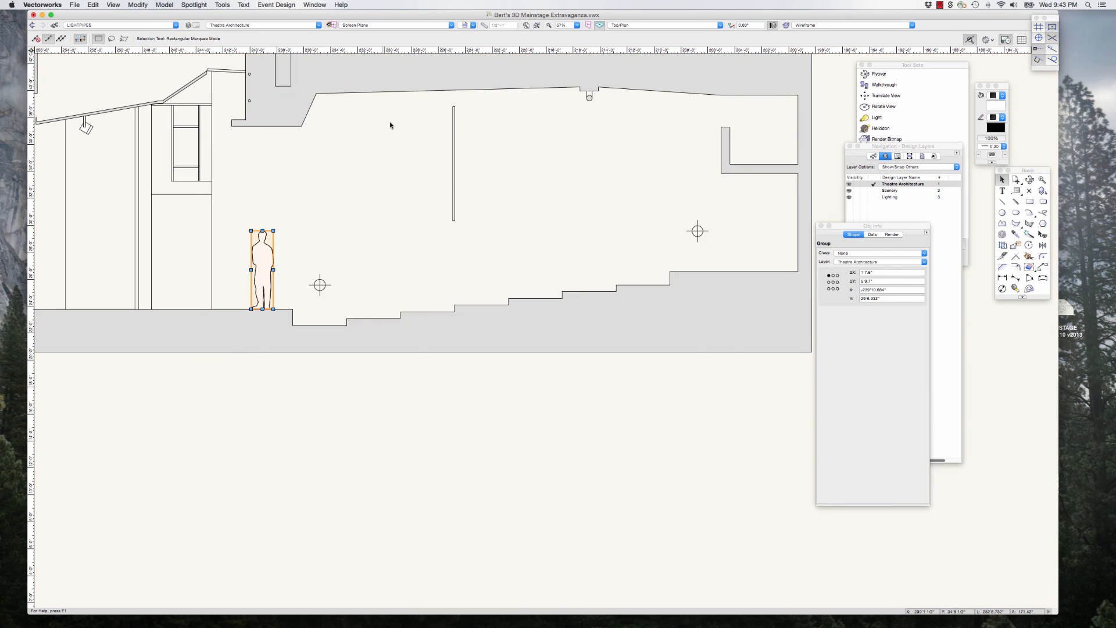
Step: Paste the figure polygon into empty drawing space and move it beyond the rear wall of the auditorium section
scroll(361, 208, "down", 3)
left_click(453, 314)
key("super+v")
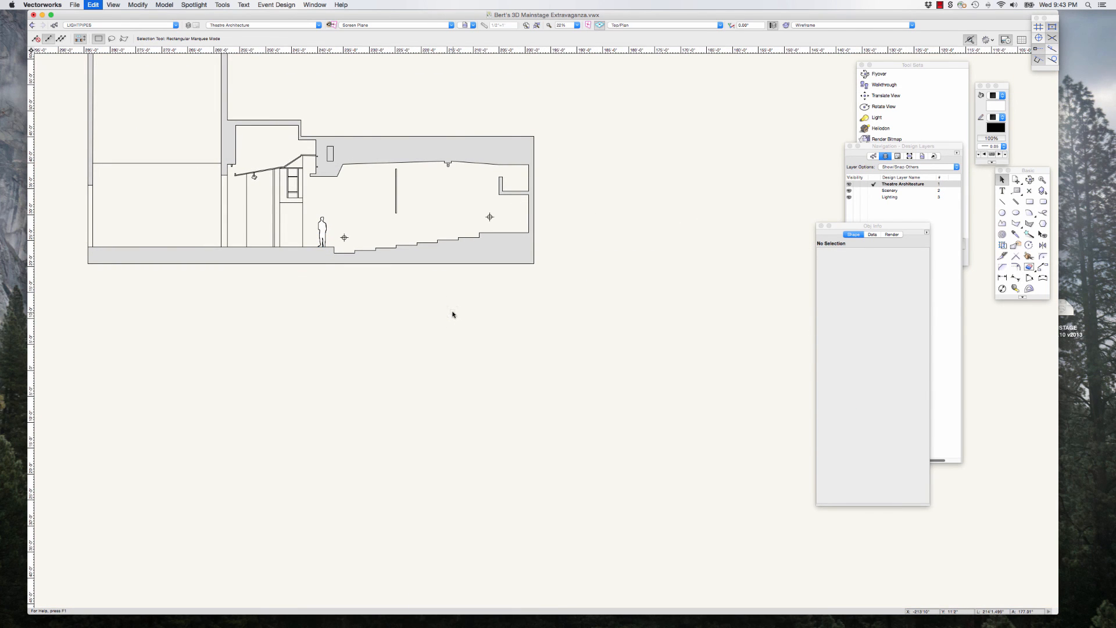
scroll(475, 314, "up", 5)
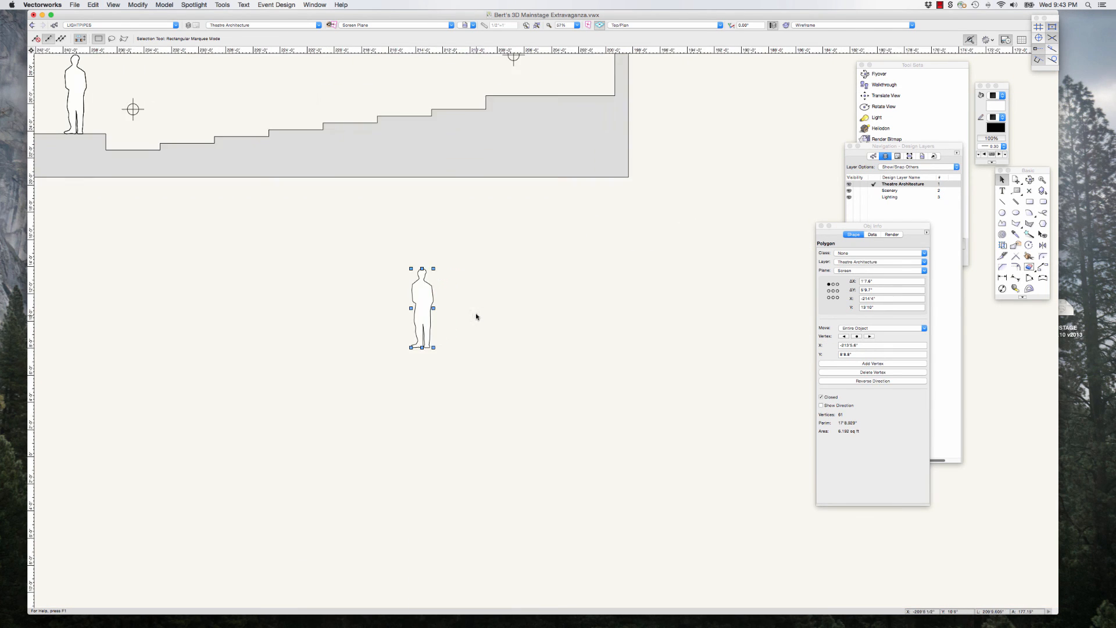
left_click(473, 316)
left_click_drag(425, 311, 675, 141)
Step: Extrude the copied human figure polygon by 1"
scroll(717, 128, "down", 2)
scroll(695, 149, "up", 6)
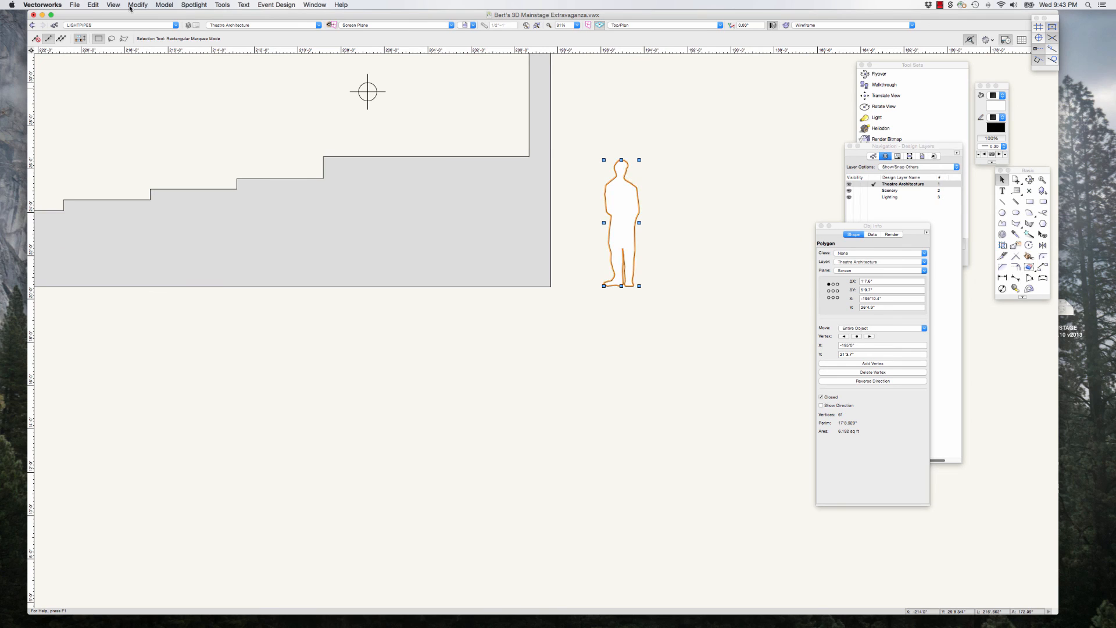
left_click(165, 5)
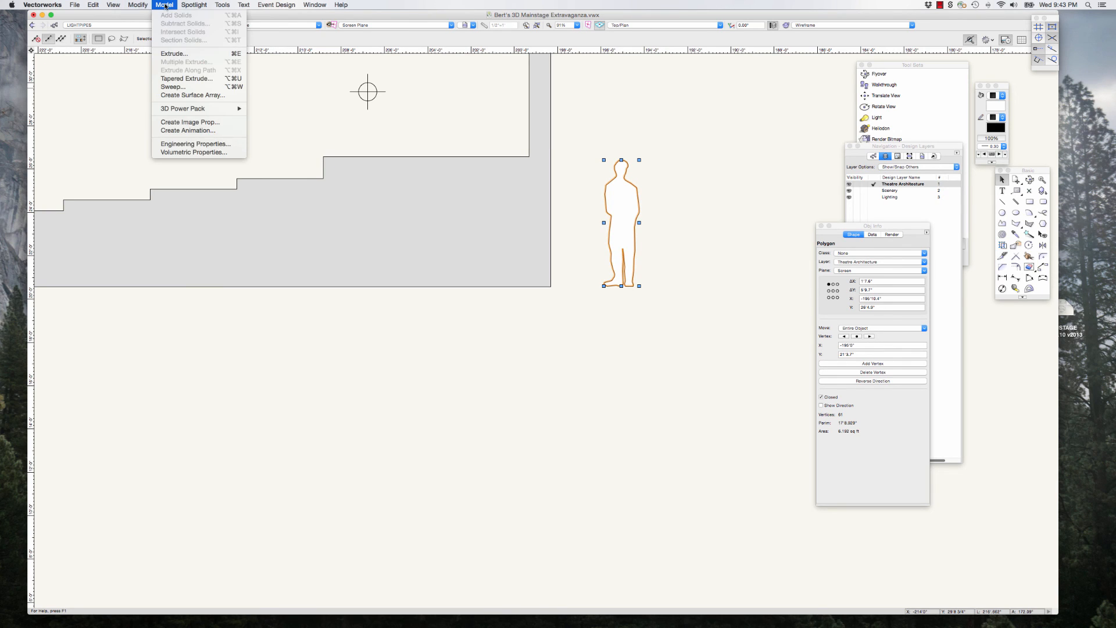
left_click(174, 53)
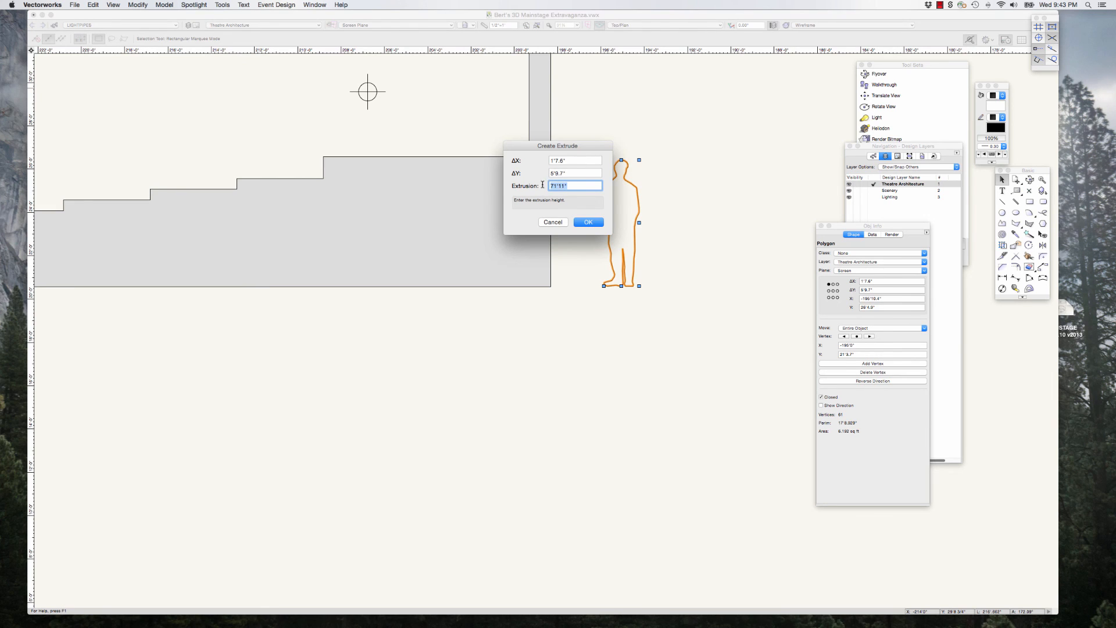
type("1")
left_click(598, 225)
Step: Move the extruded figure from beside the section drawing to just outside the stage-right side of the theatre plan
scroll(375, 261, "down", 7)
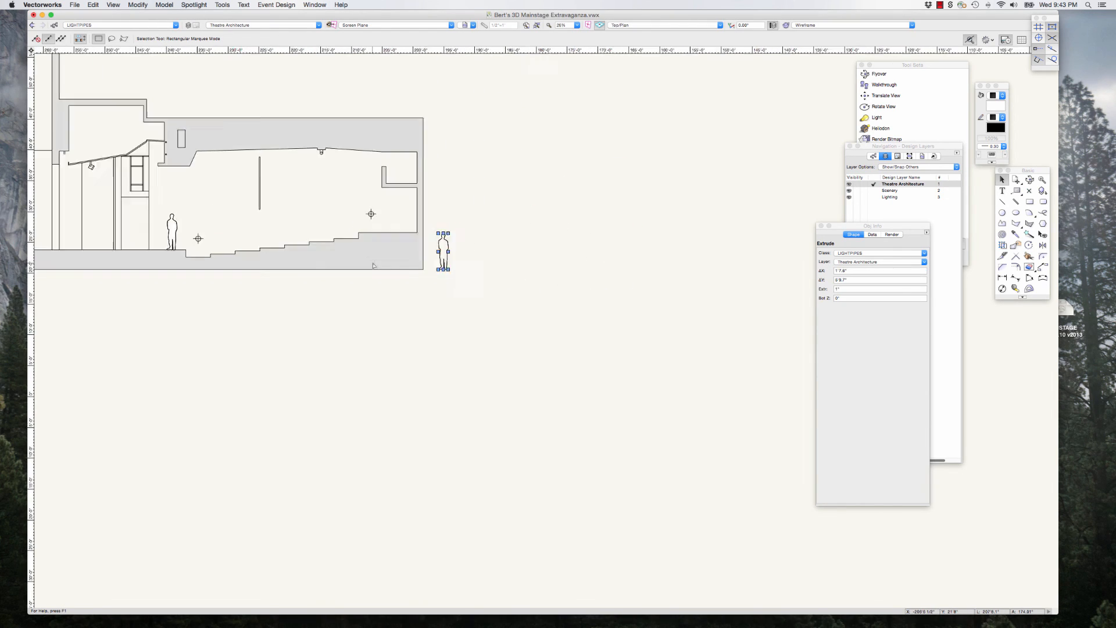
left_click(406, 250)
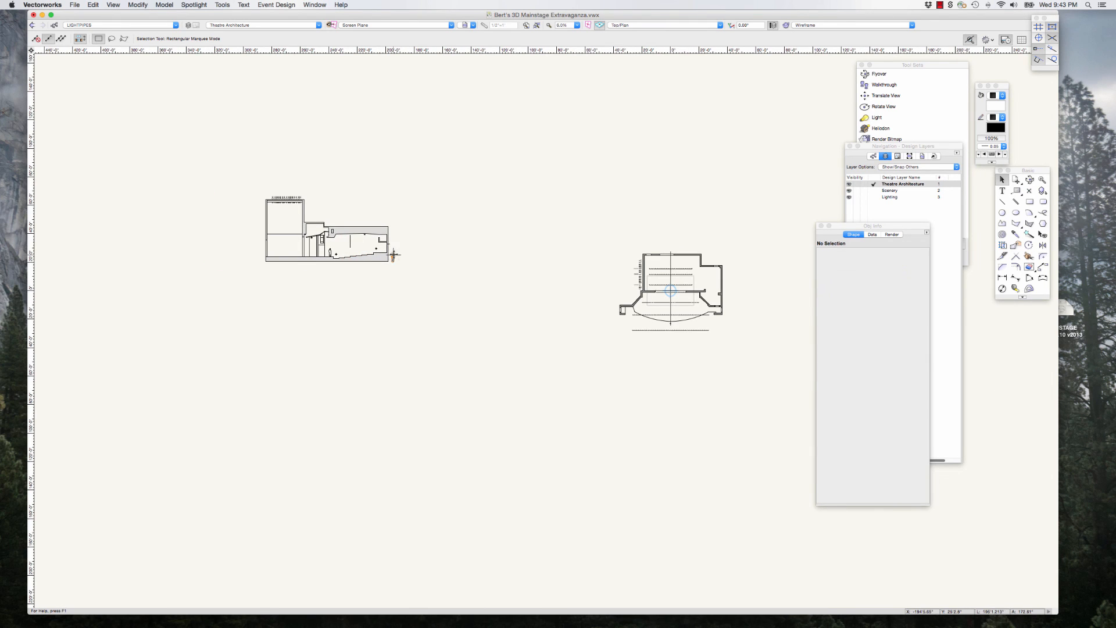
left_click_drag(392, 254, 610, 279)
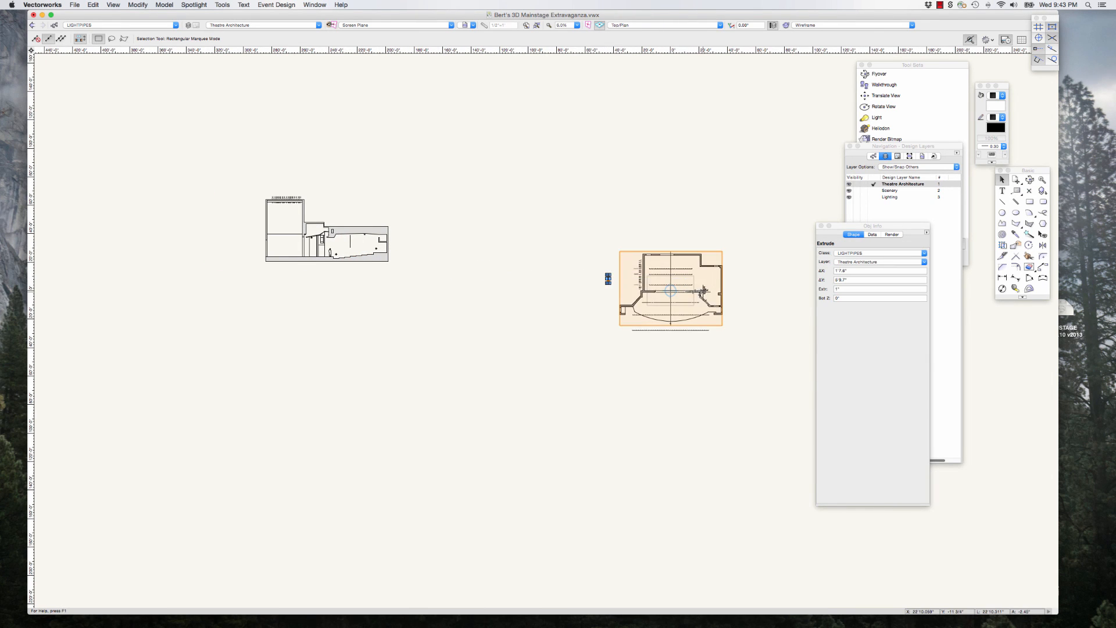
scroll(706, 290, "up", 1)
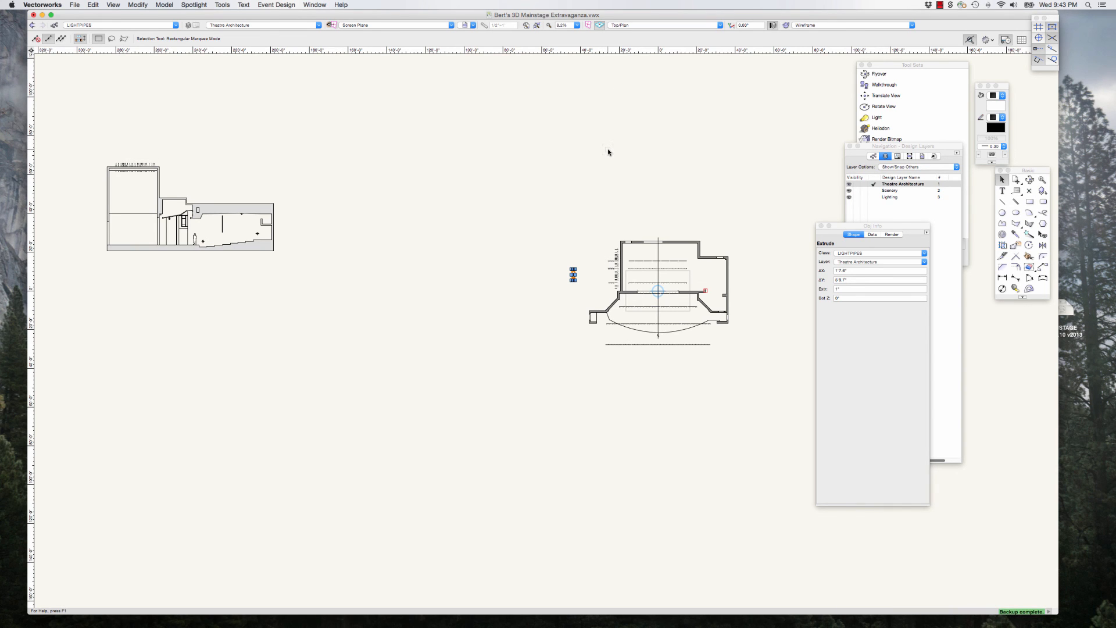
Step: Rotate the flat extruded figure 90° in the Left view so that it stands upright
key("KP_2")
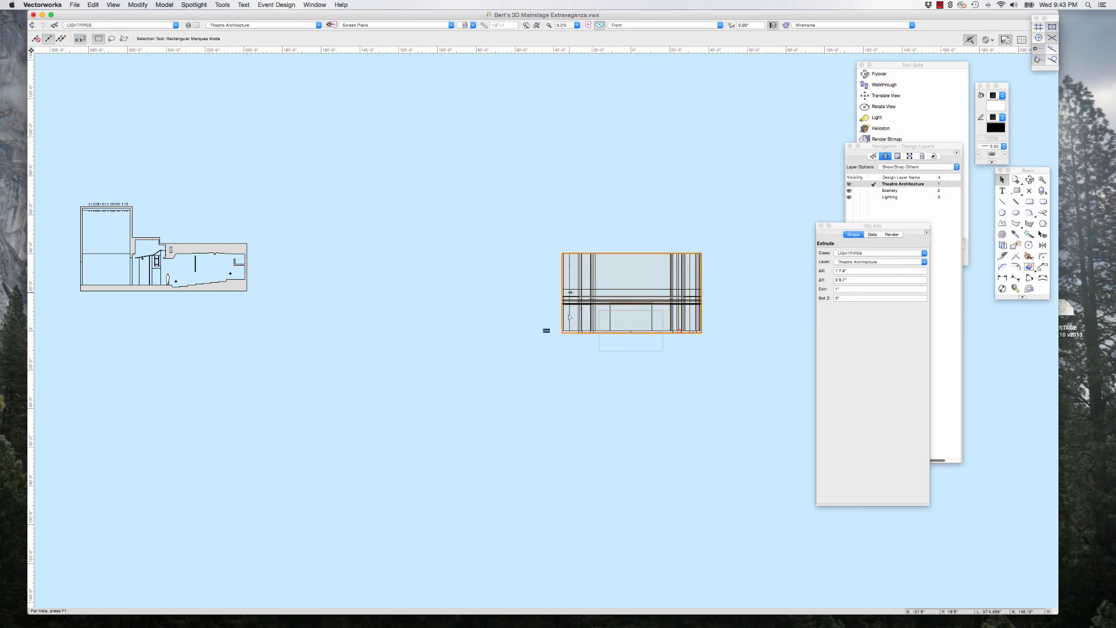
scroll(544, 324, "up", 8)
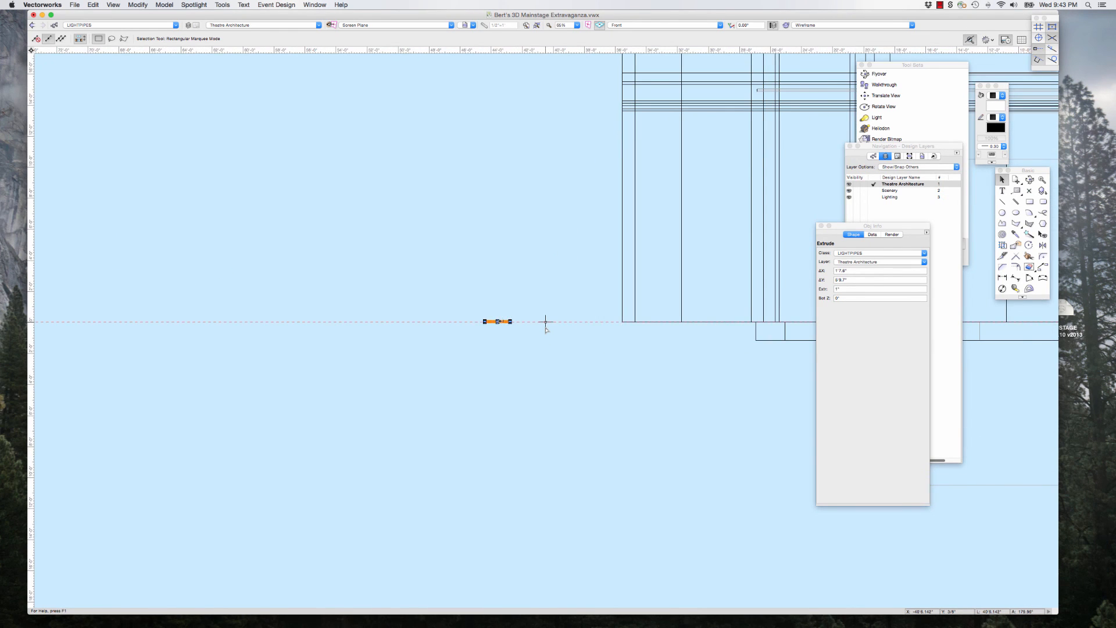
scroll(544, 323, "down", 5)
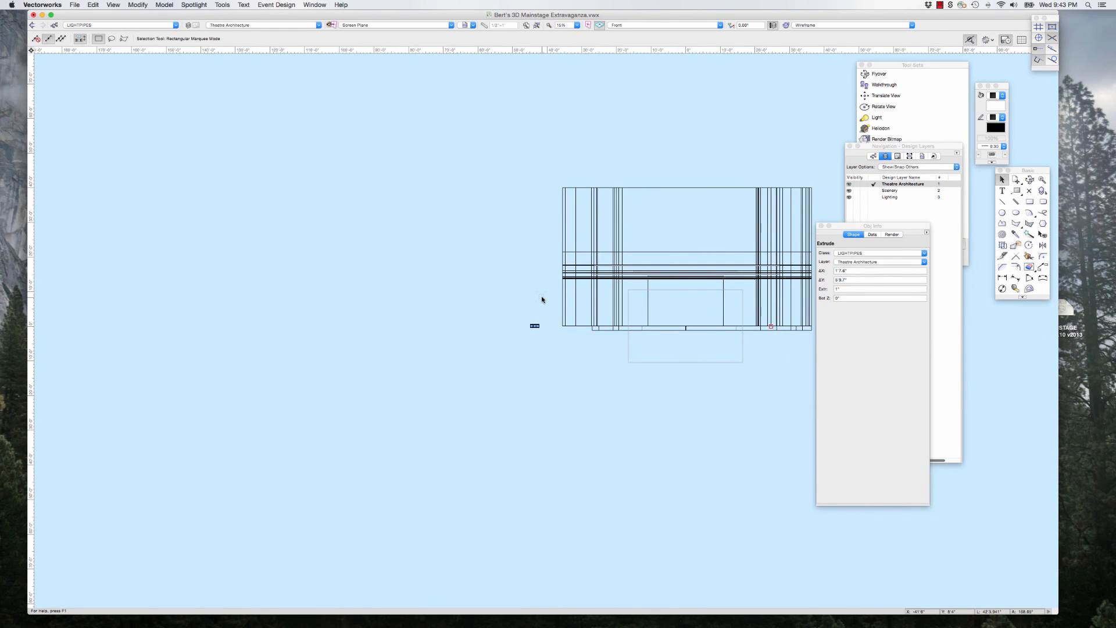
key("KP_4")
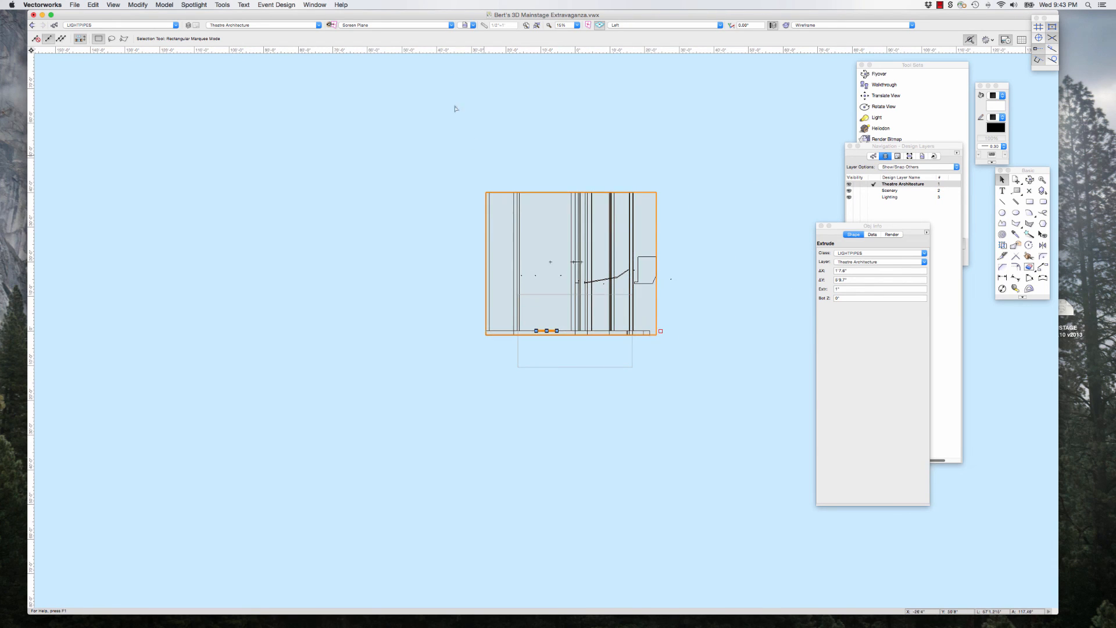
left_click(137, 5)
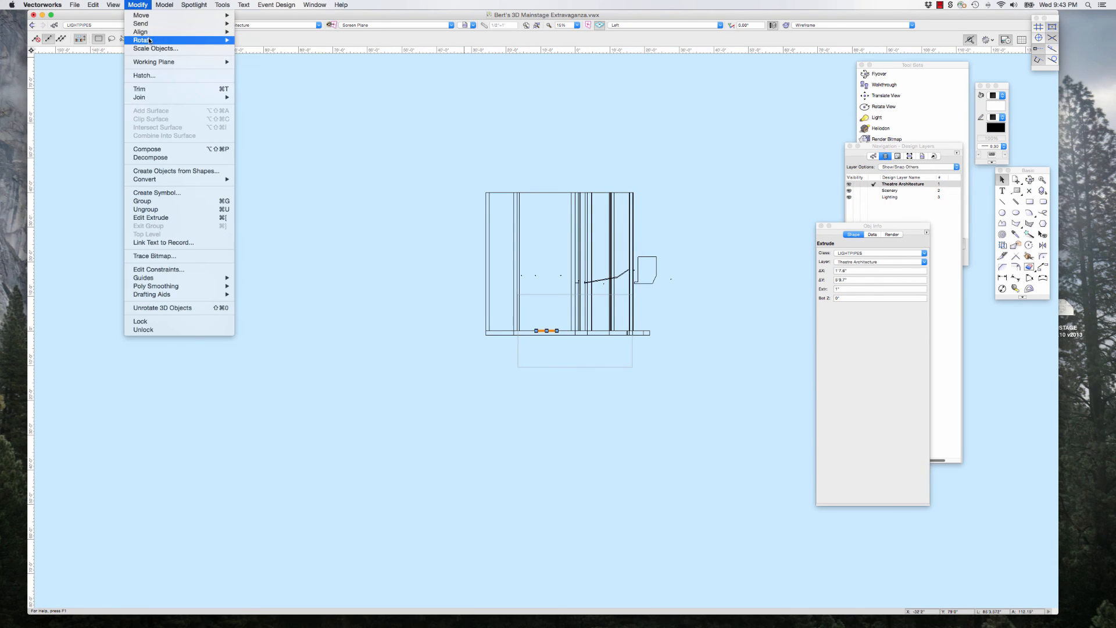
mouse_move(175, 40)
left_click(280, 71)
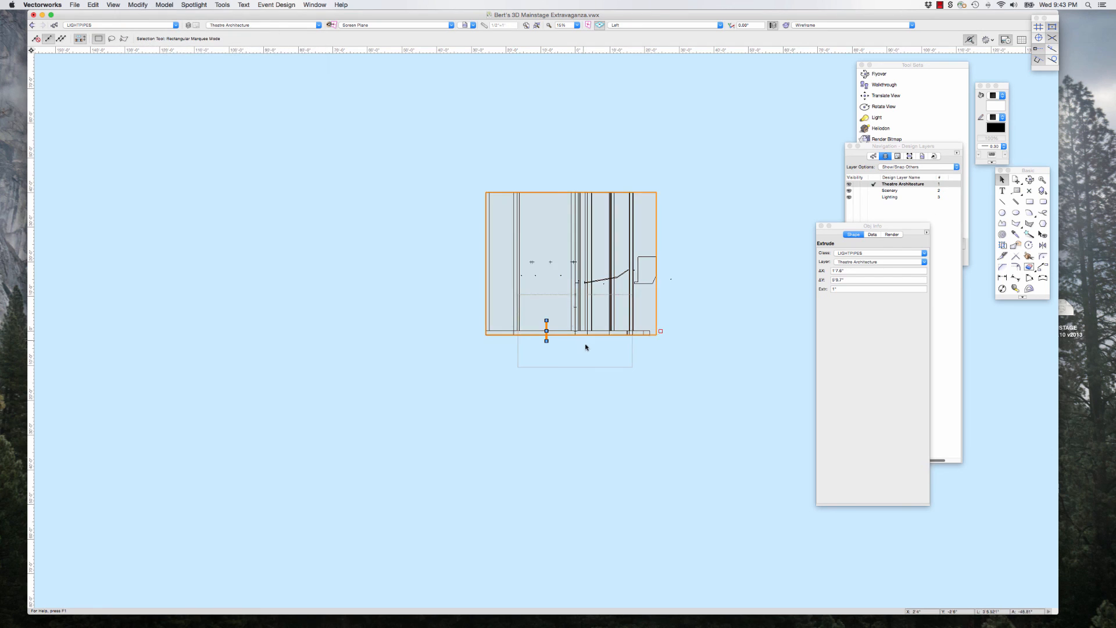
Step: Move the upright figure by its feet onto the stage floor line, downstage of its current spot
scroll(582, 346, "up", 3)
left_click(504, 341)
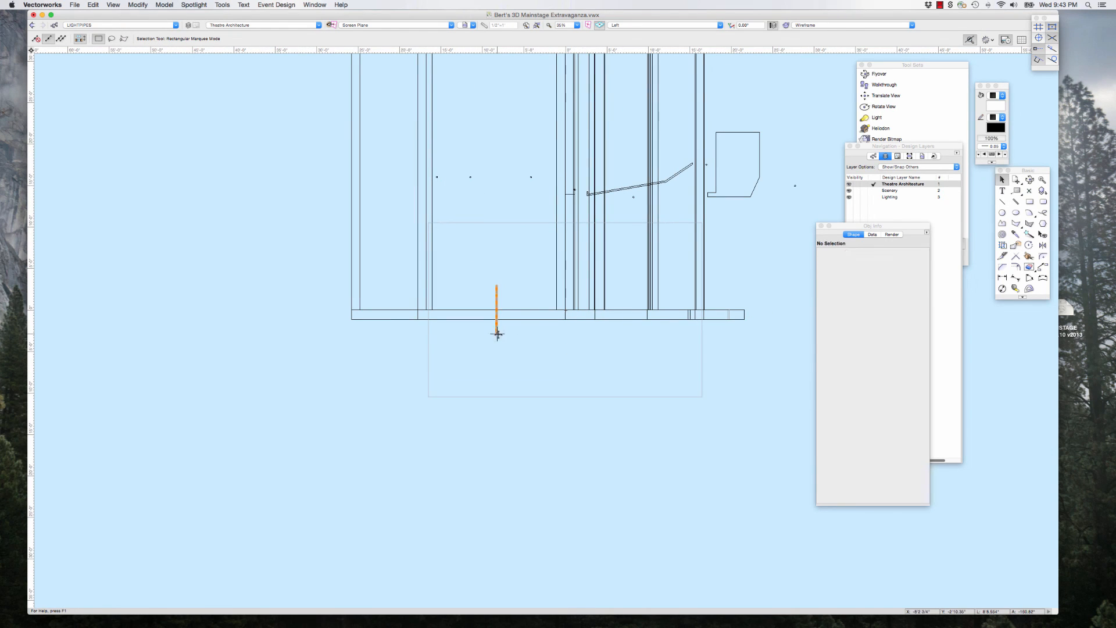
left_click_drag(497, 334, 626, 309)
Step: In the Front view, move the figure by its feet to the stage centre line at floor level
key("2")
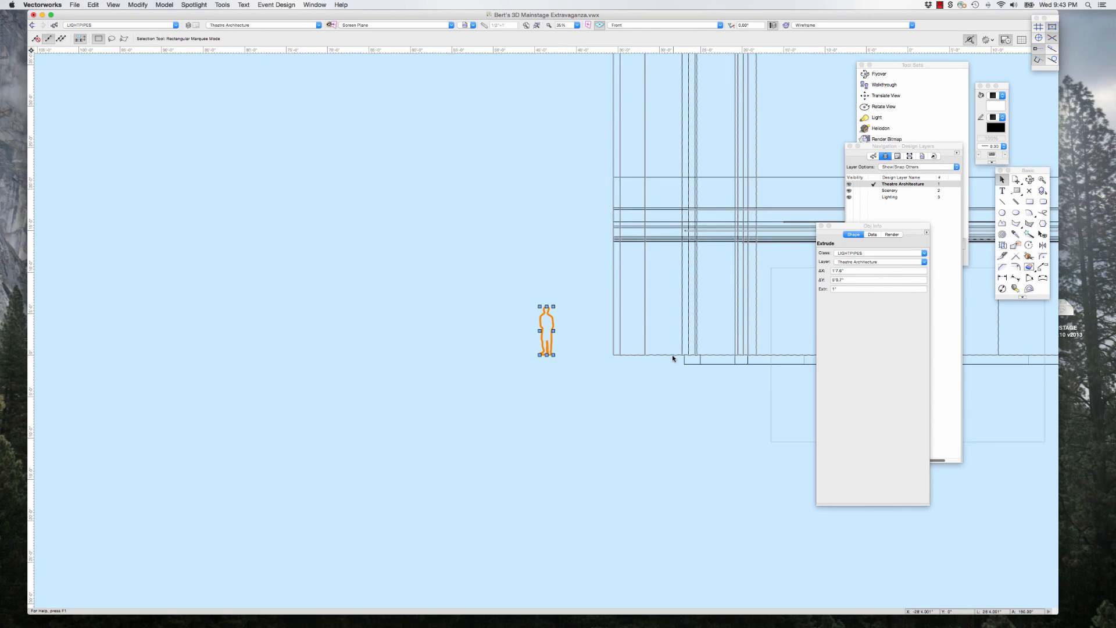
scroll(312, 341, "down", 3)
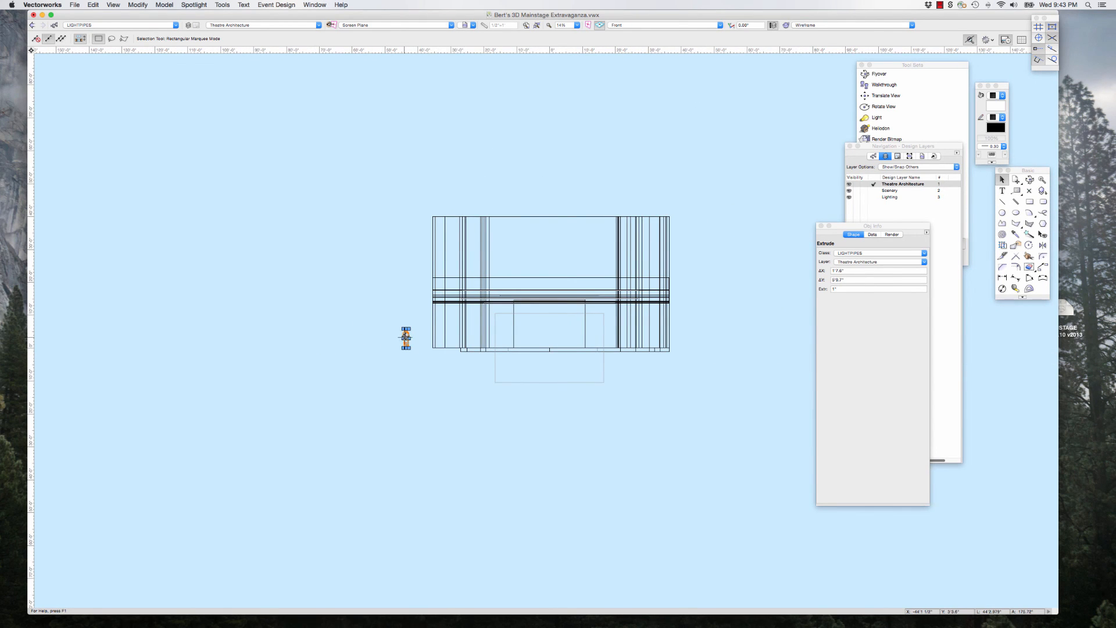
scroll(543, 325, "up", 5)
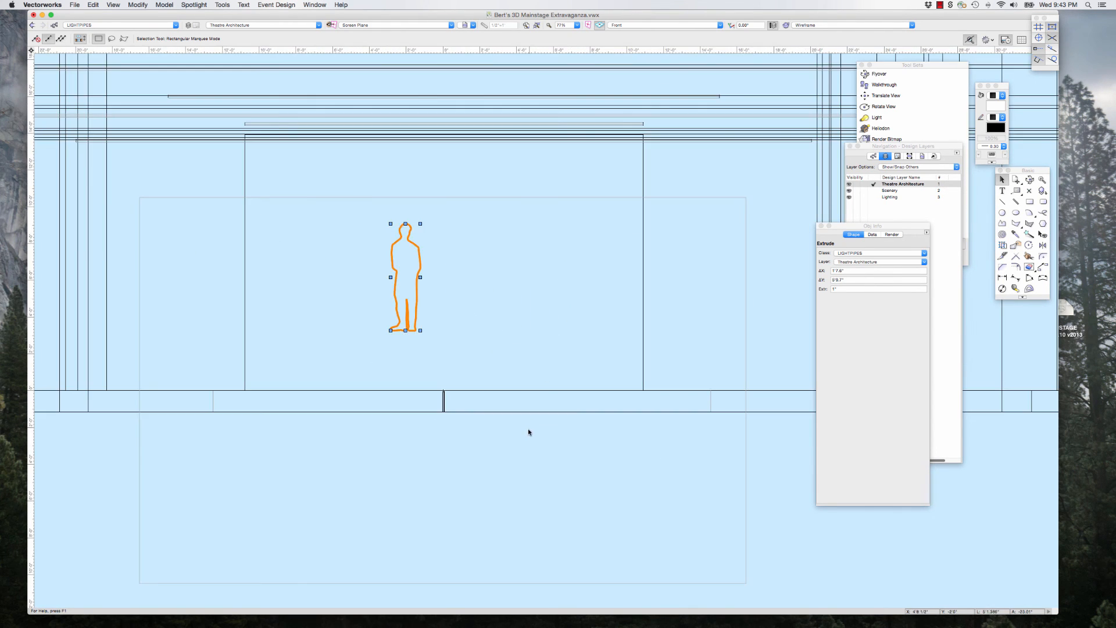
mouse_move(405, 329)
left_mouse_down()
mouse_move(457, 374)
mouse_move(444, 388)
left_mouse_up()
scroll(445, 391, "down", 5)
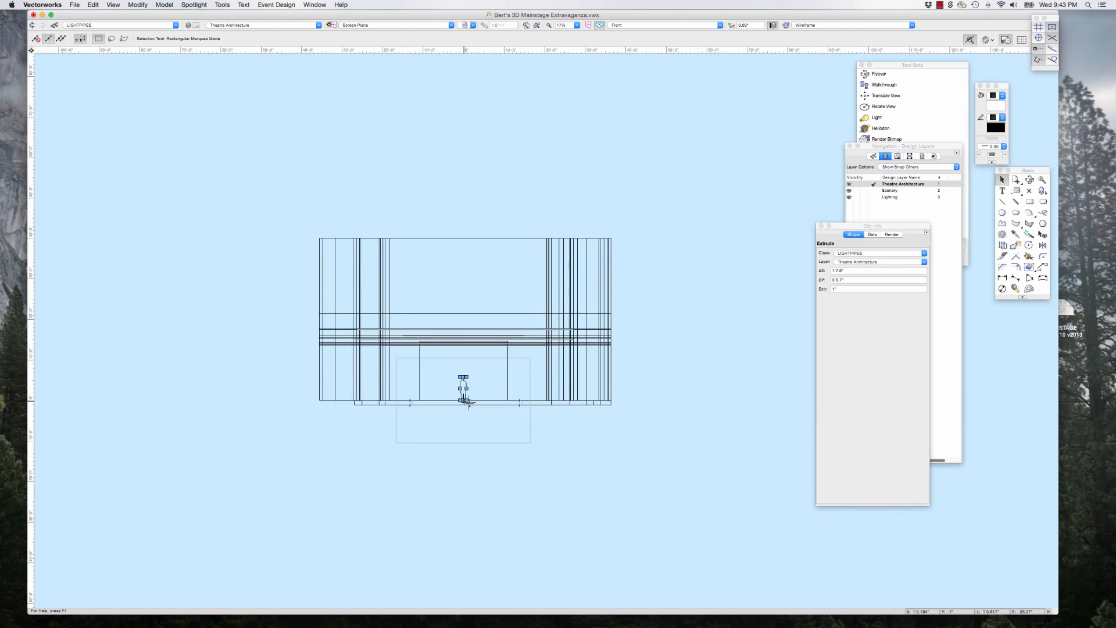
Step: Examine the figure's placement on the stage in the Top/Plan and Right Isometric views
key("0")
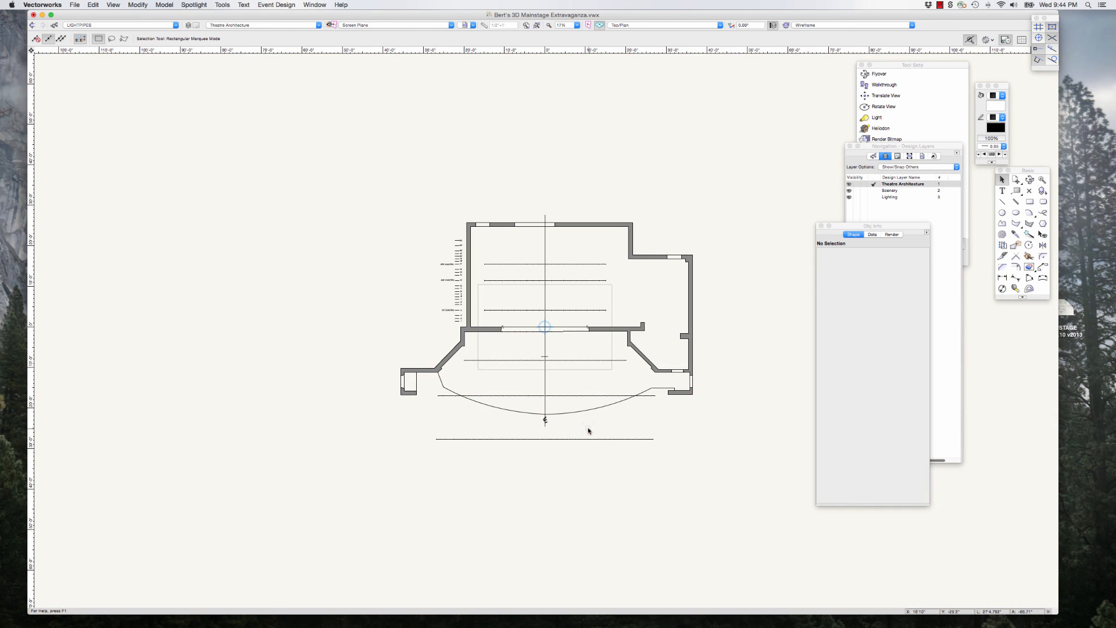
key("3")
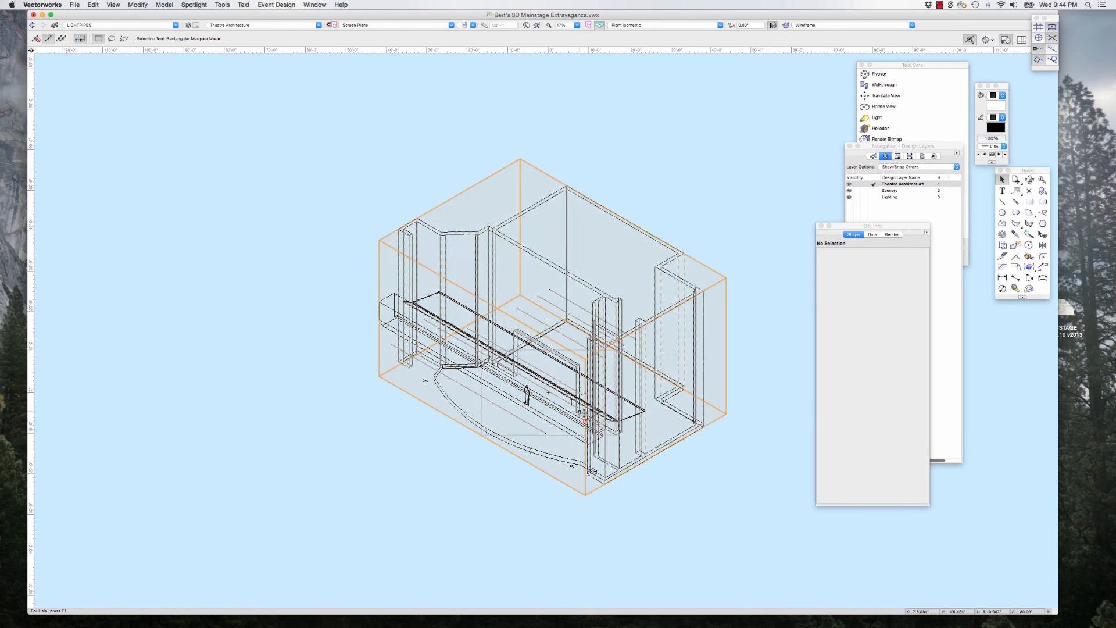
scroll(639, 503, "up", 2)
scroll(448, 319, "up", 1)
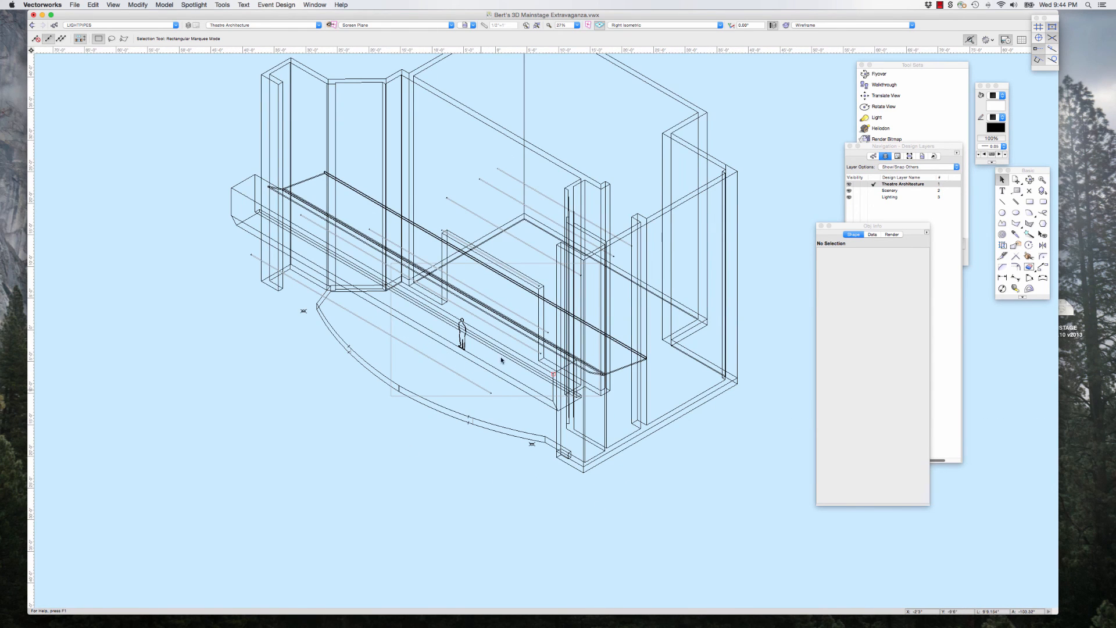
scroll(446, 318, "up", 1)
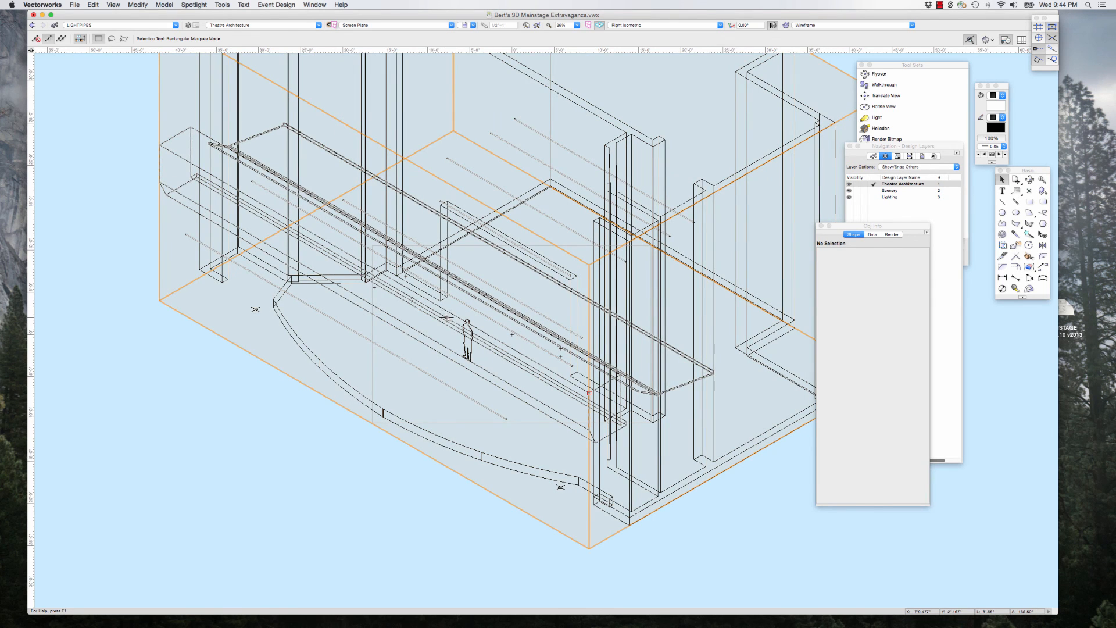
scroll(446, 318, "down", 3)
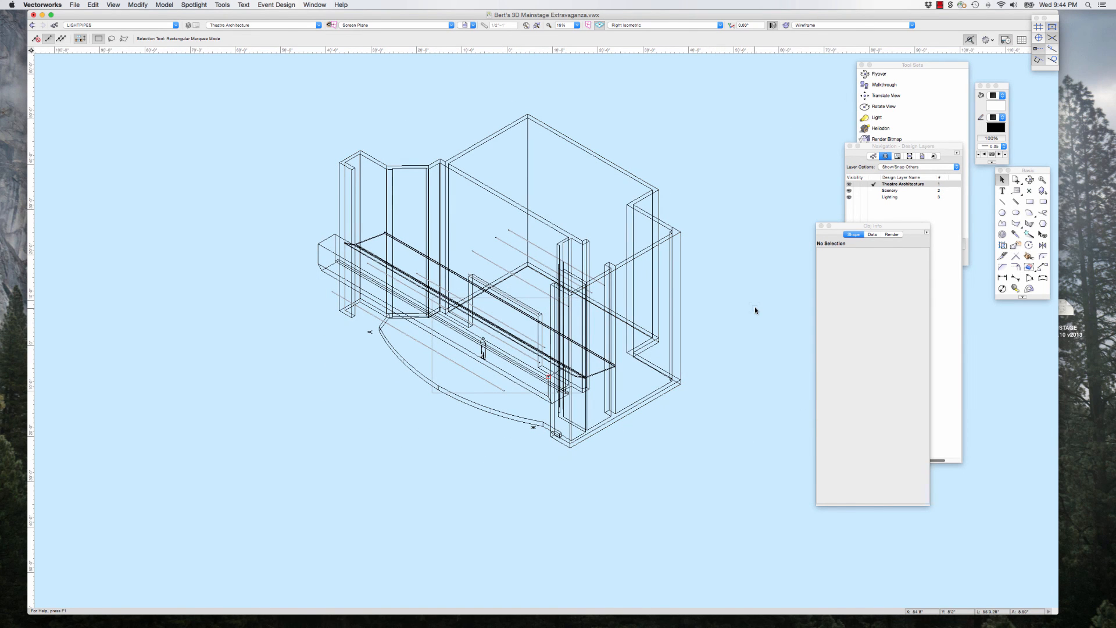
Step: In the Top/Plan view, place a point light on the centre line just downstage of the figure
key("F5")
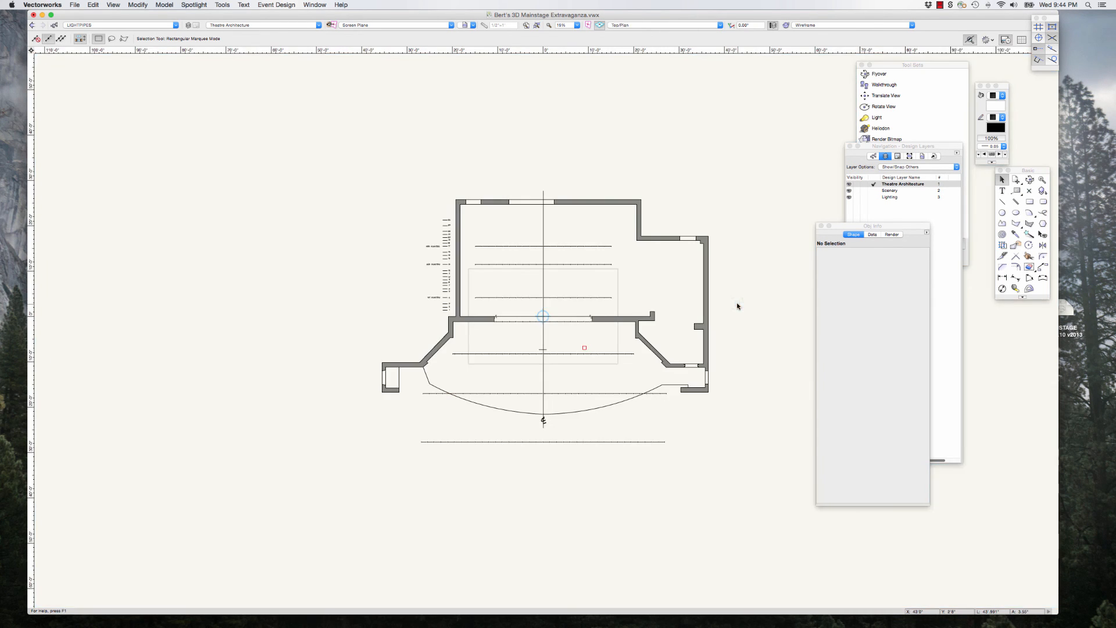
scroll(564, 358, "up", 4)
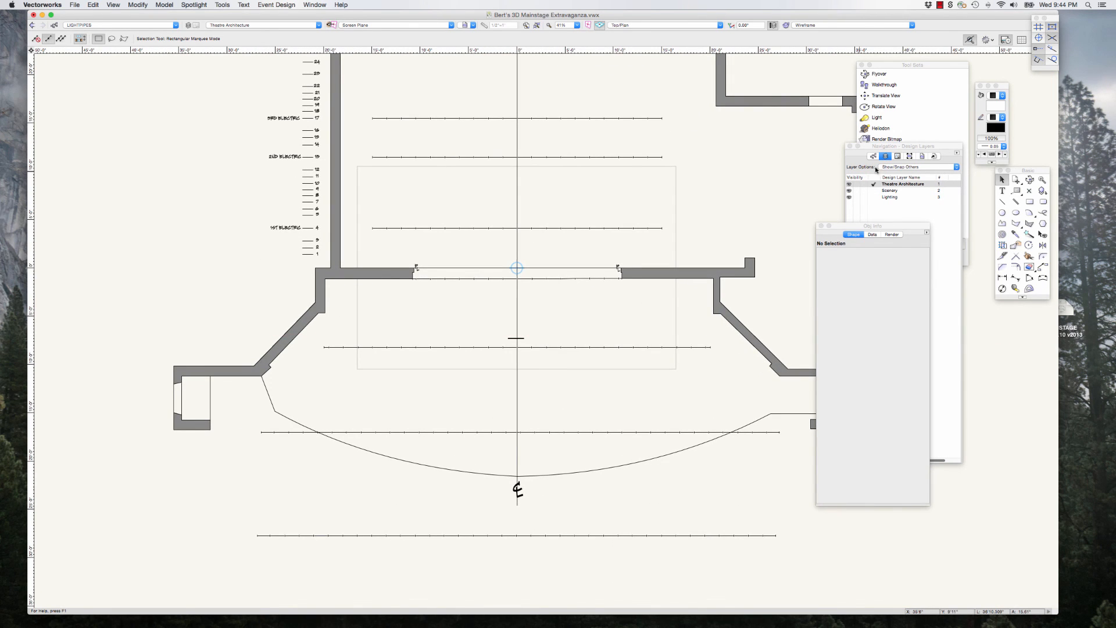
left_click(874, 119)
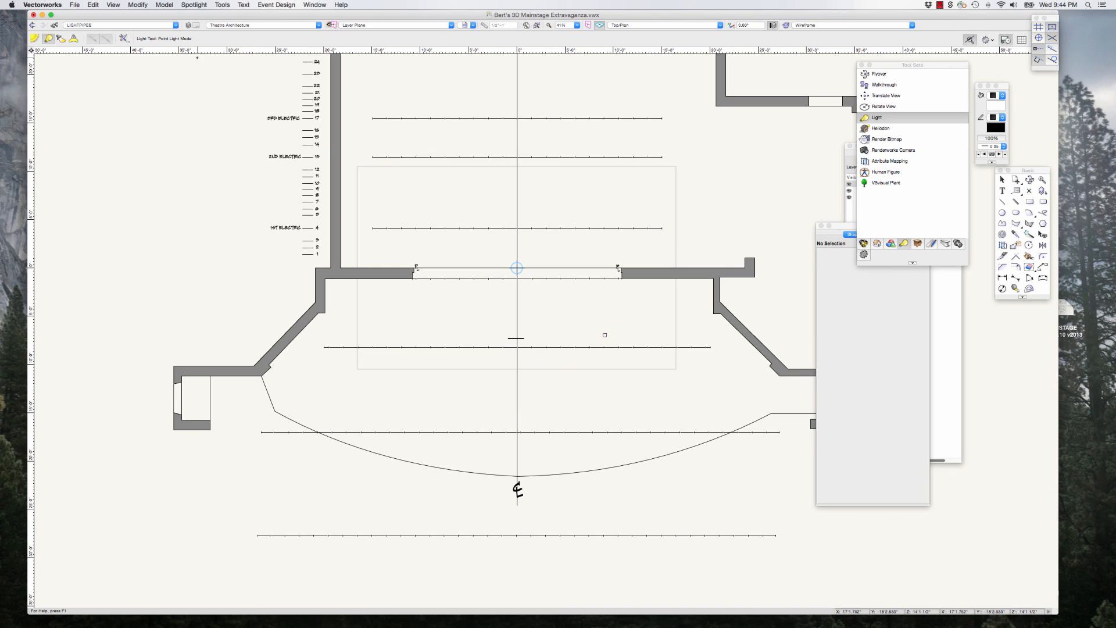
left_click(517, 383)
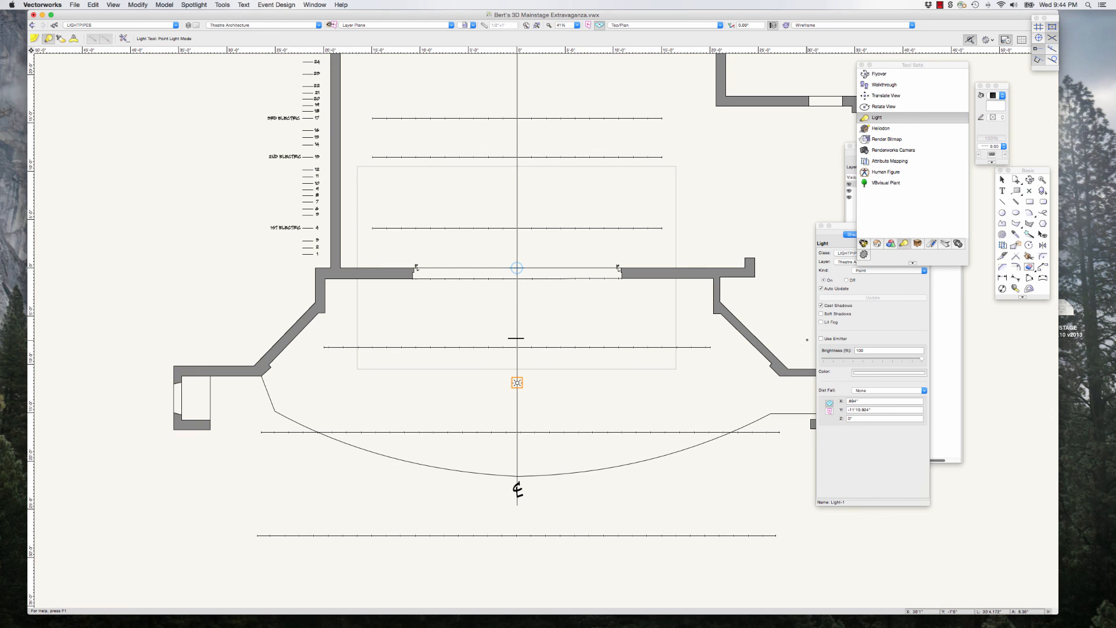
Step: In the Left view, nudge the point light up from the stage floor to about the figure's head height and deselect it
key("4")
left_click(1003, 180)
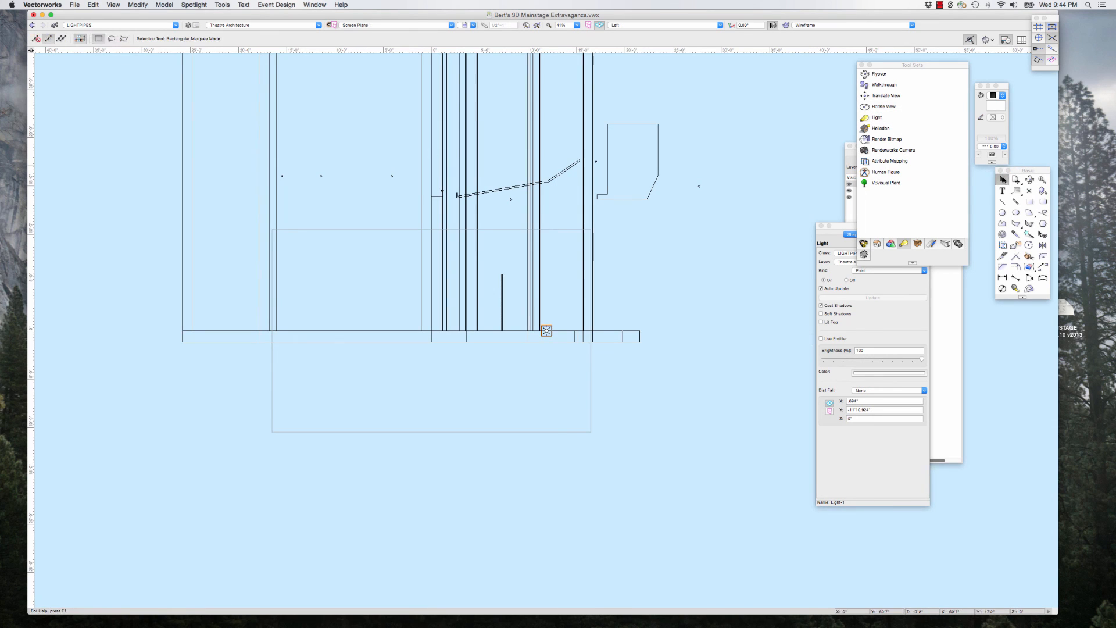
key("shift+Up")
key("shift+Up")
key("shift+Up")
key("shift+Up")
key("shift+Up")
key("shift+Up")
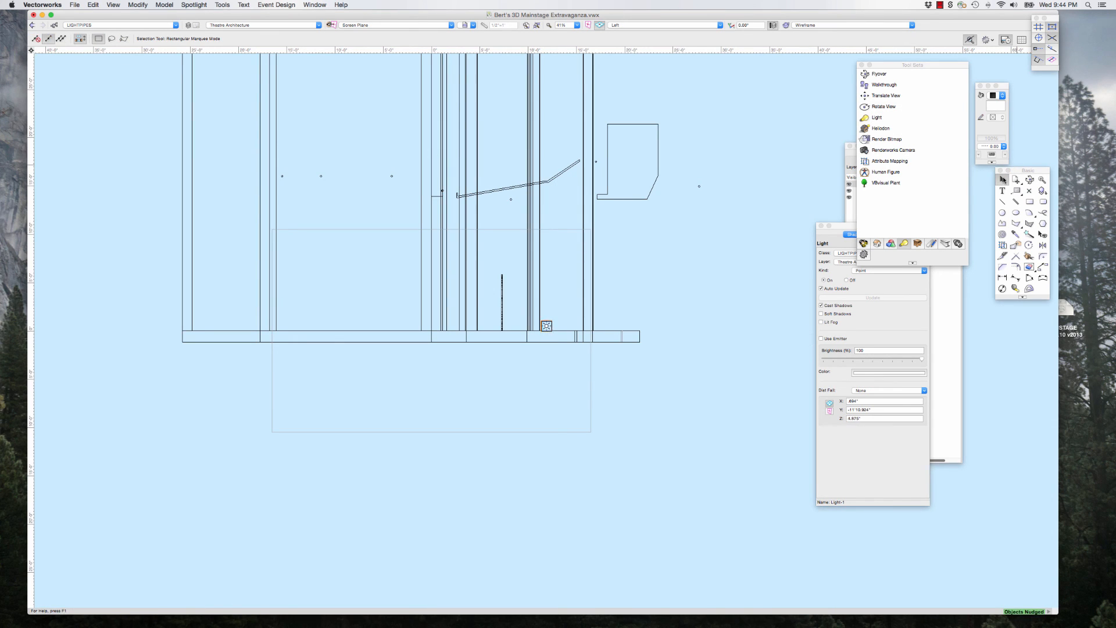
key("shift+Up")
key("shift+Up")
key("shift+Up")
key("shift+Up")
key("shift+Up")
key("shift+Up")
key("shift+Up")
key("shift+Up")
key("shift+Up")
key("shift+Up")
key("shift+Up")
key("shift+Up")
key("shift+Up")
key("shift+Up")
key("shift+Up")
key("shift+Up")
key("shift+Up")
key("shift+Up")
key("shift+Up")
key("shift+Up")
key("shift+Up")
key("shift+Up")
key("shift+Up")
key("shift+Up")
key("shift+Up")
key("shift+Up")
key("shift+Up")
key("shift+Up")
key("shift+Up")
key("shift+Up")
key("shift+Up")
key("shift+Up")
key("shift+Up")
key("shift+Up")
key("shift+Up")
left_click(789, 207)
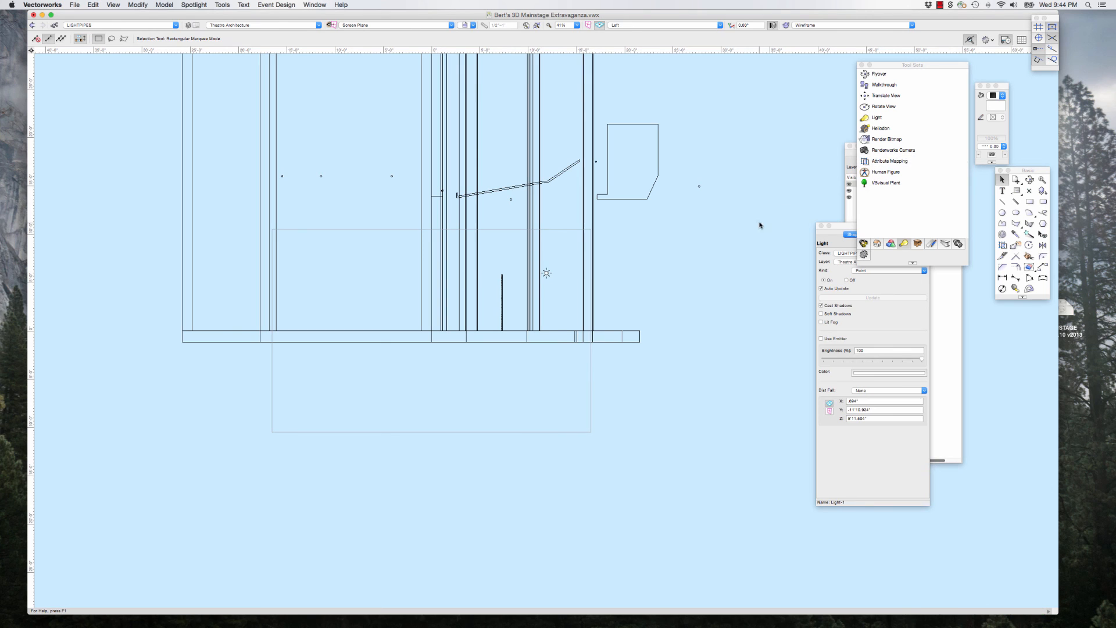
Step: Restore the saved front perspective view and move the Object Info palette away from the drawing
left_click(473, 27)
left_click(484, 50)
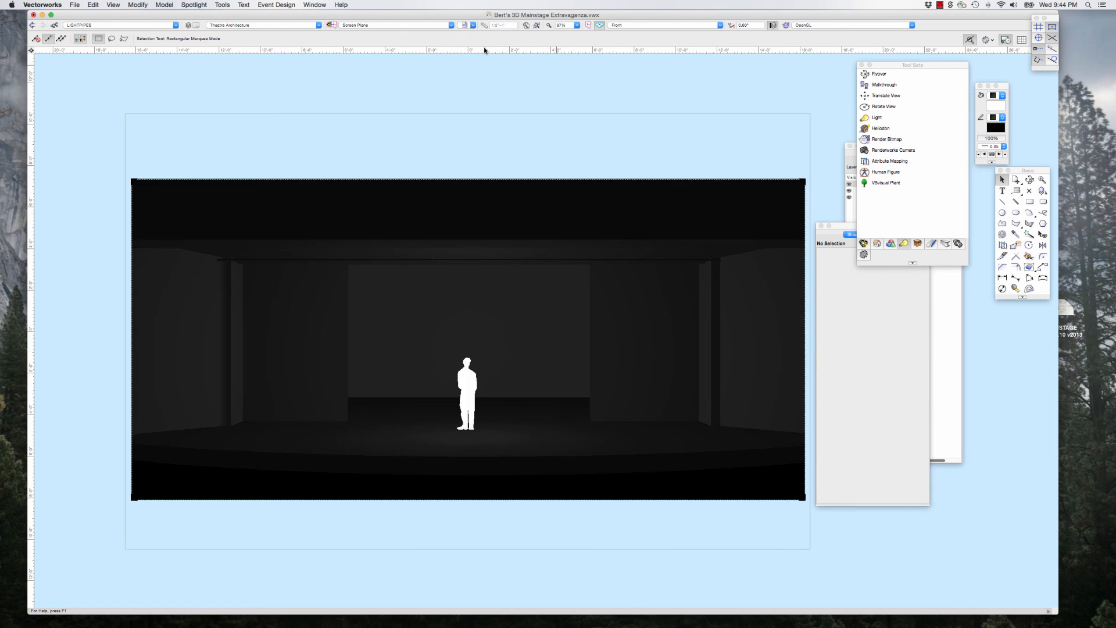
left_click_drag(837, 228, 914, 233)
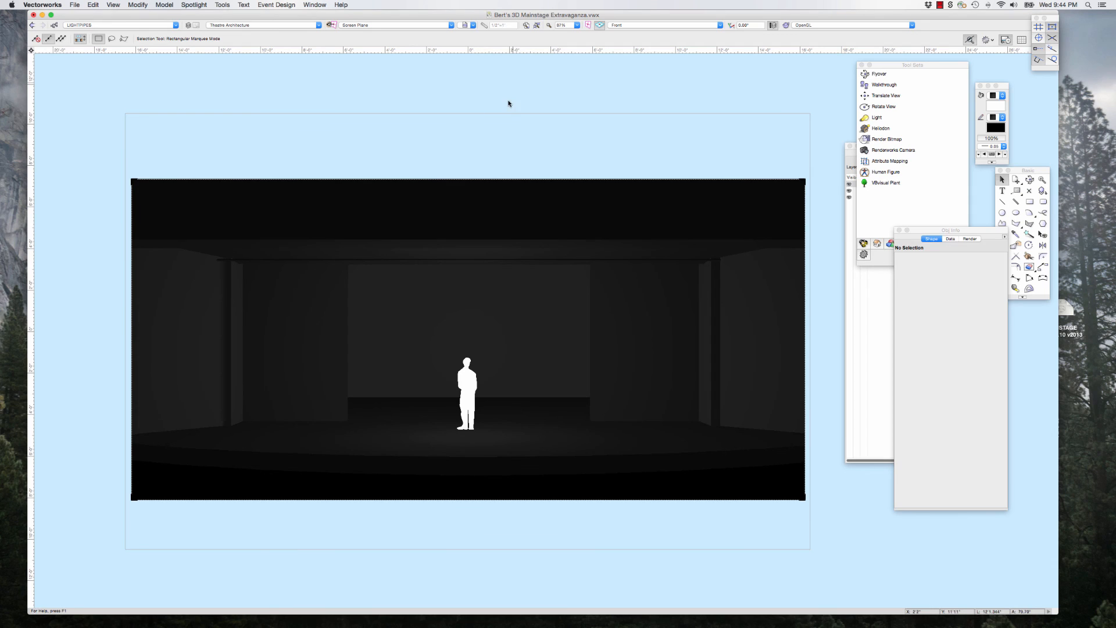
Step: Render the front perspective in Final Quality Renderworks and enlarge the view of the lit figure
left_click(818, 25)
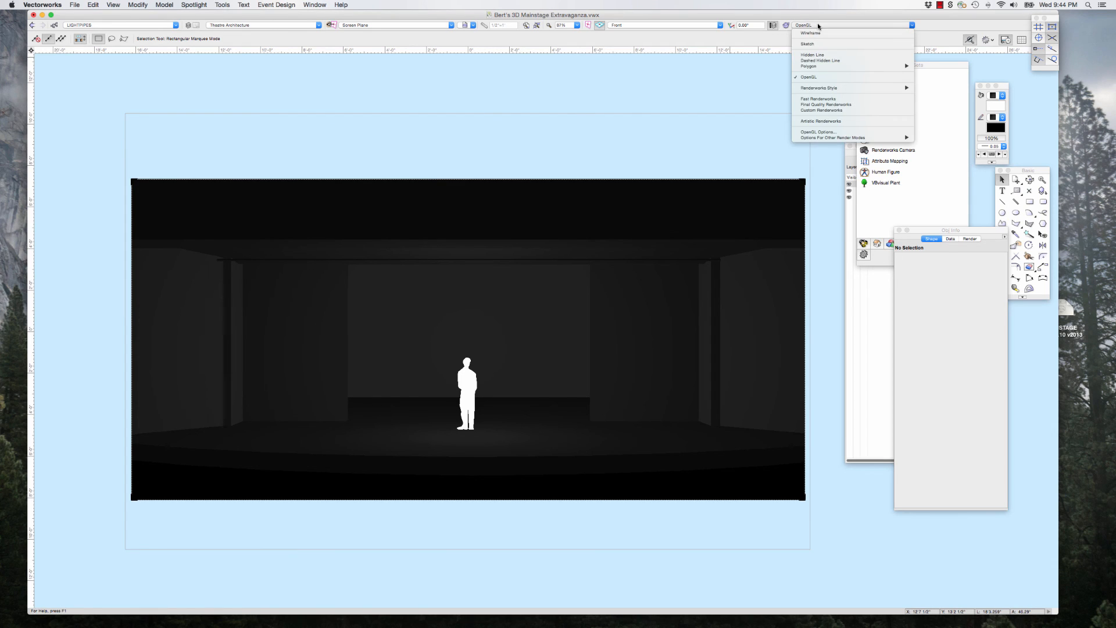
left_click(828, 104)
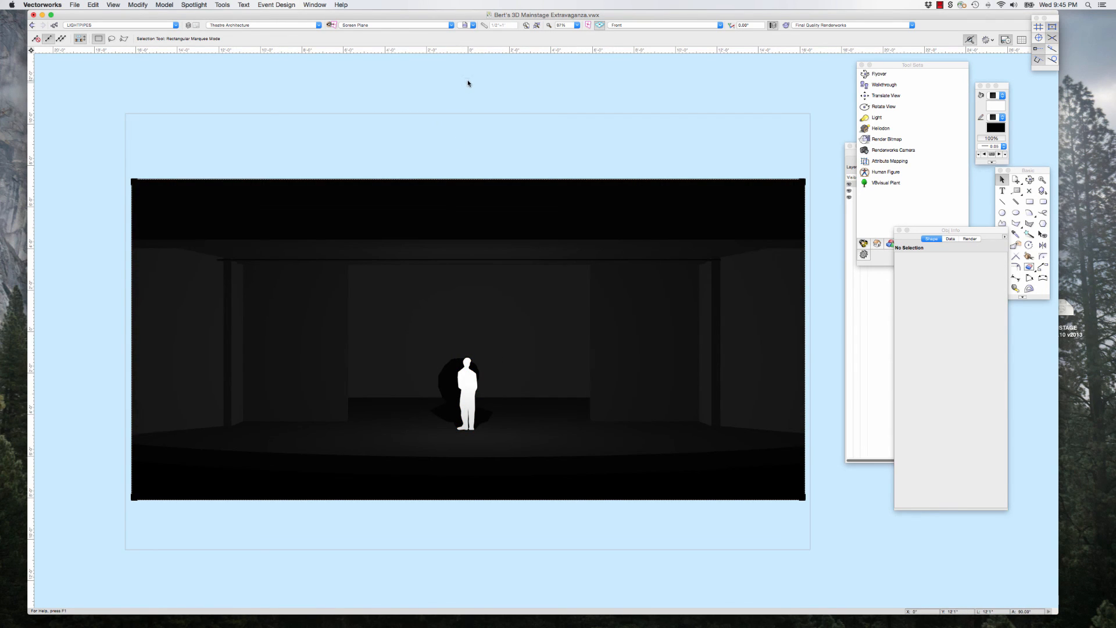
scroll(443, 110, "up", 2)
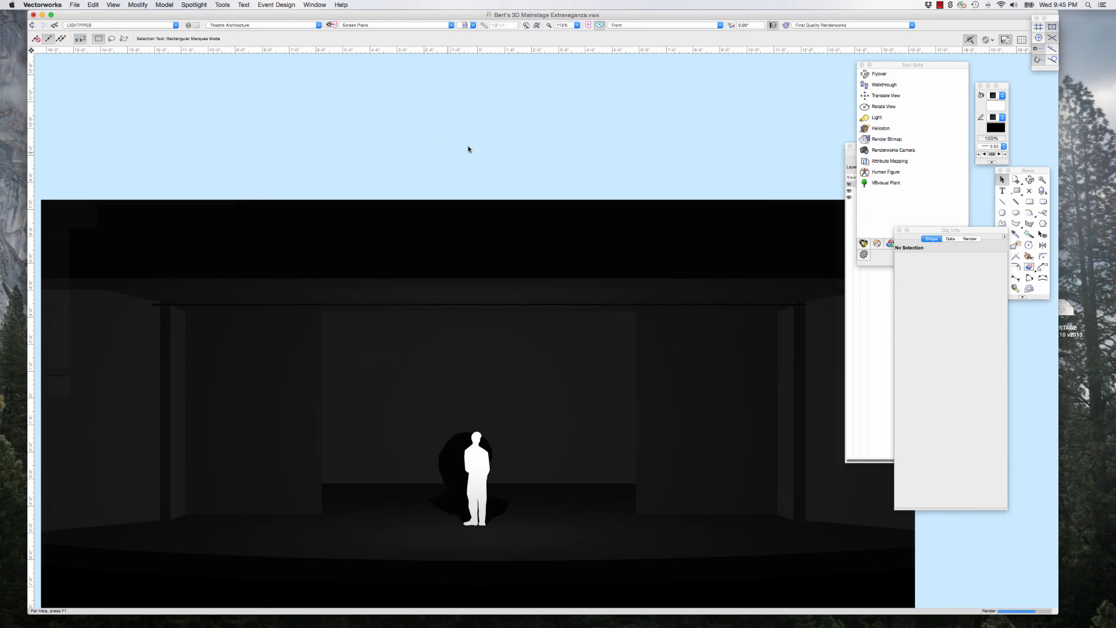
Step: Show the whole rendered stage and move the Tool Sets, Navigation and Basic palettes clear of it
scroll(468, 149, "down", 1)
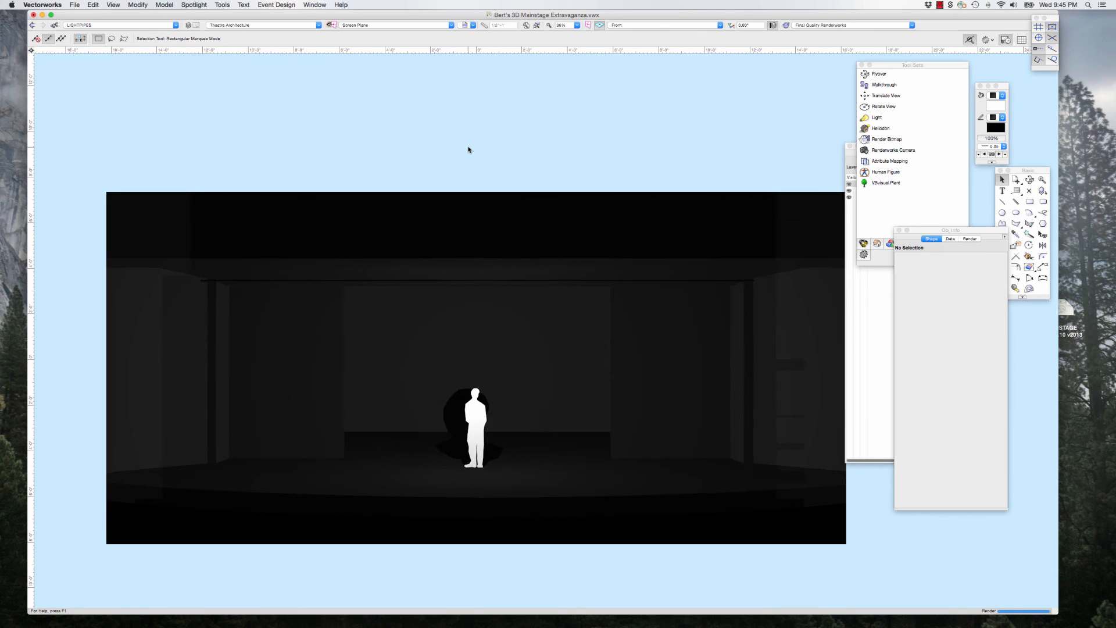
left_click_drag(886, 67, 925, 72)
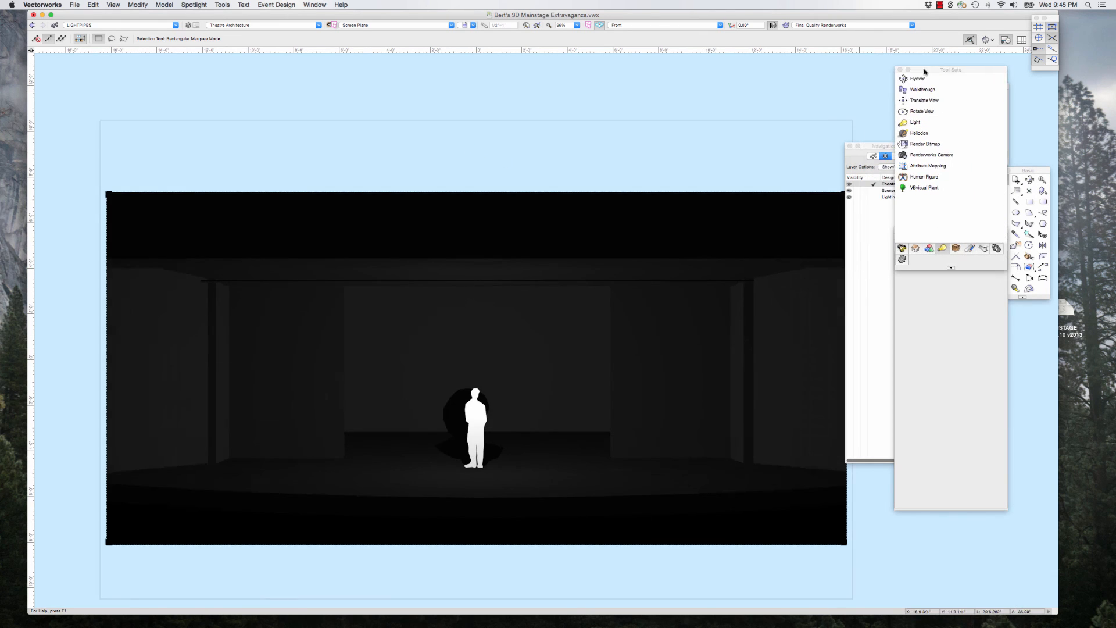
left_click_drag(866, 146, 909, 141)
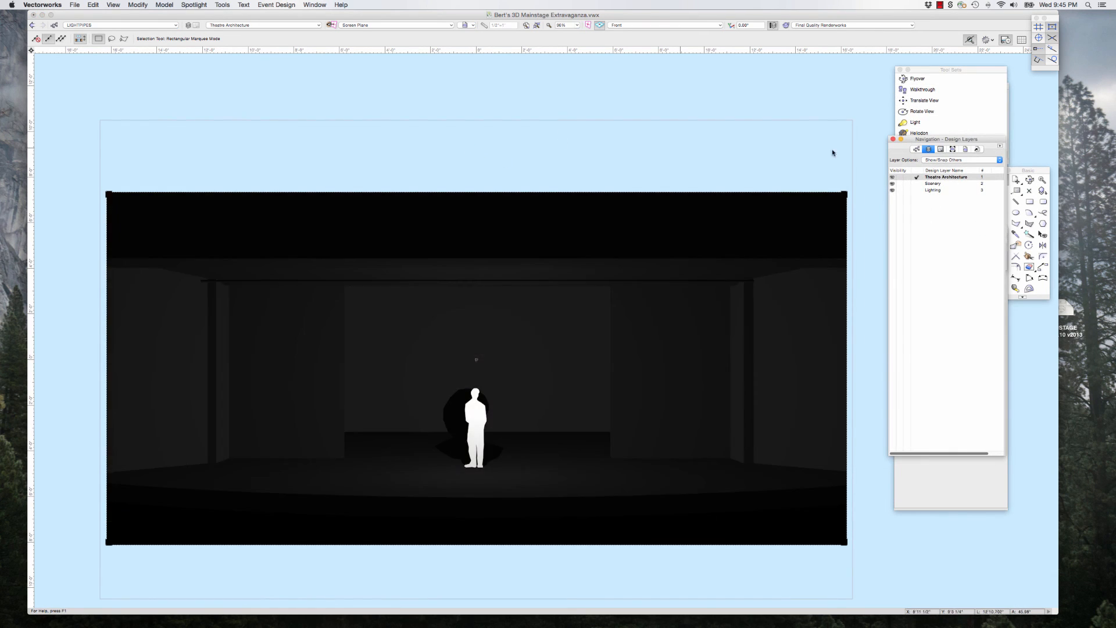
left_click_drag(1039, 170, 1043, 159)
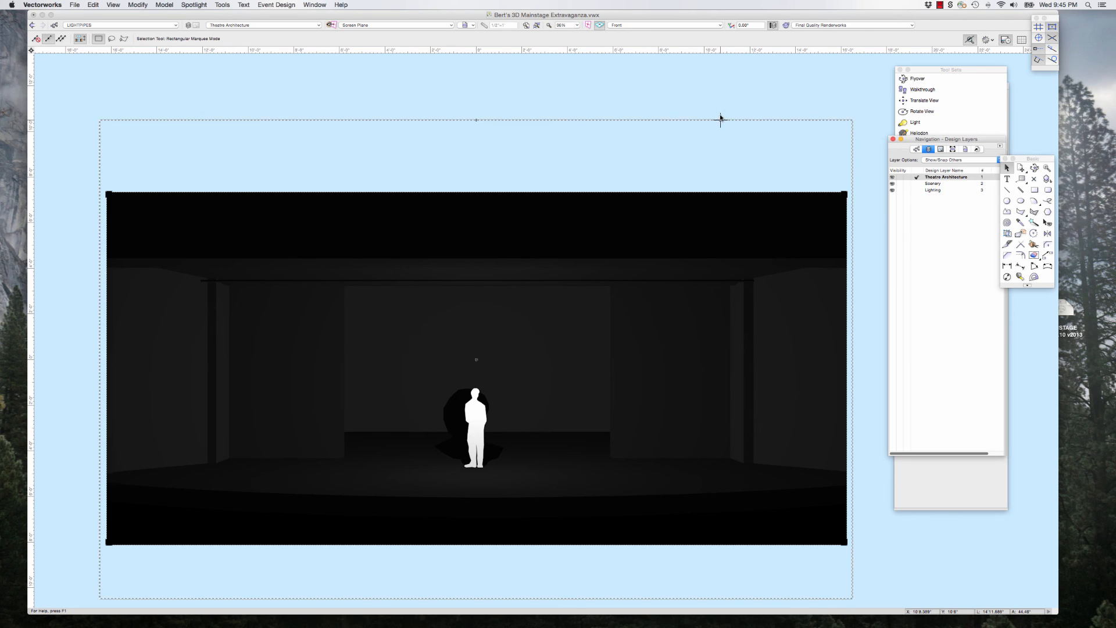
left_click(699, 107)
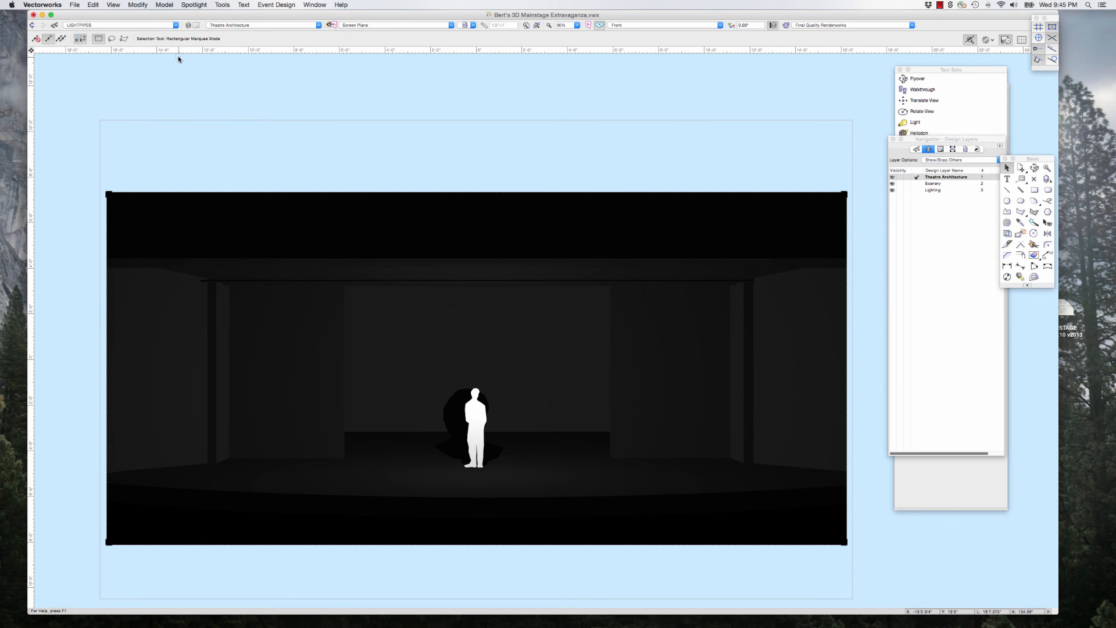
left_click(941, 5)
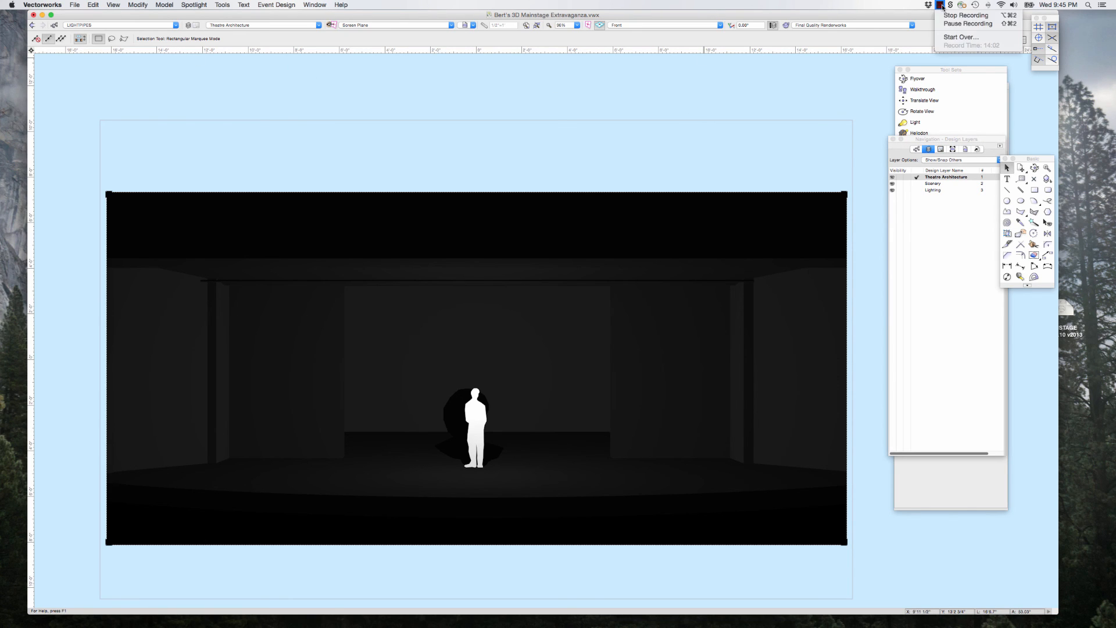